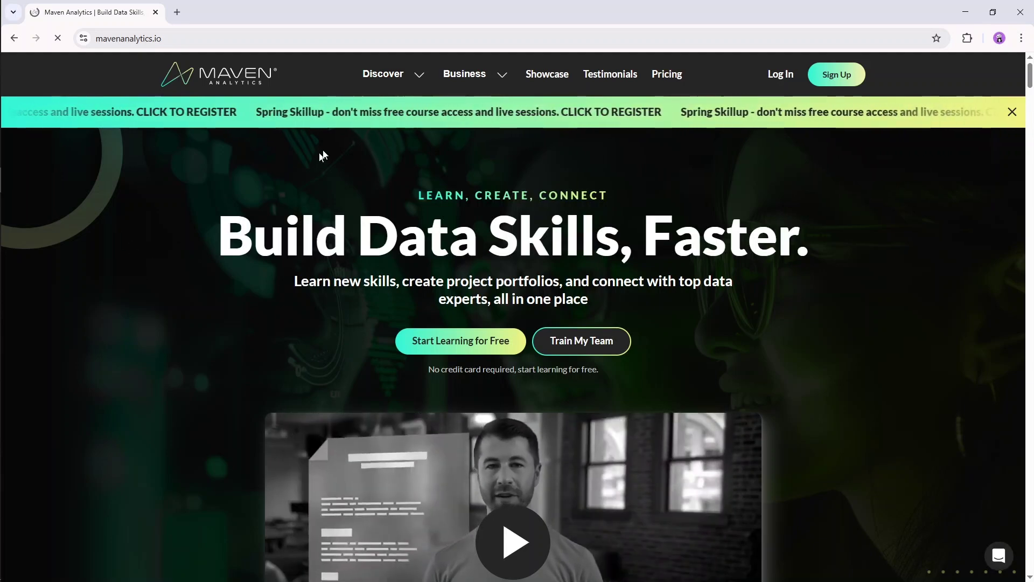
- Open the Data Playground page from the Discover resources on the Maven Analytics site
{"action": "left_click", "coordinate": [394, 74]}
{"action": "mouse_move", "coordinate": [284, 167]}
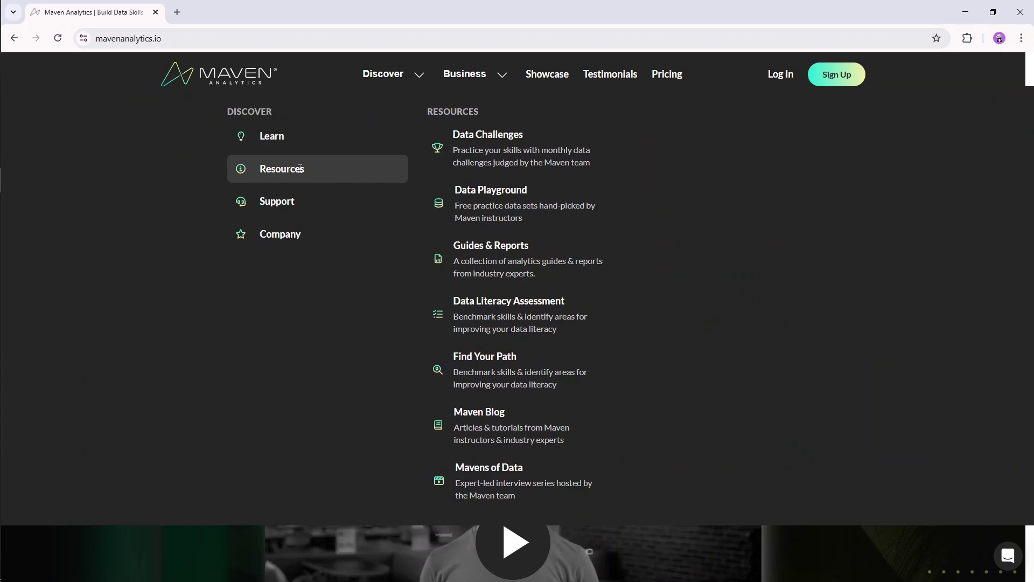
{"action": "mouse_move", "coordinate": [508, 195]}
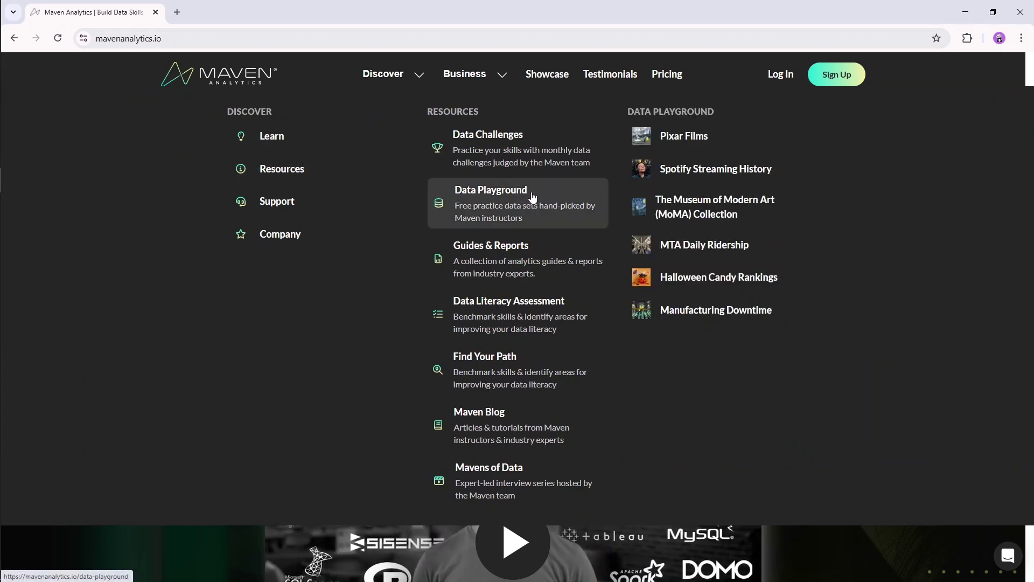
{"action": "left_click", "coordinate": [533, 196]}
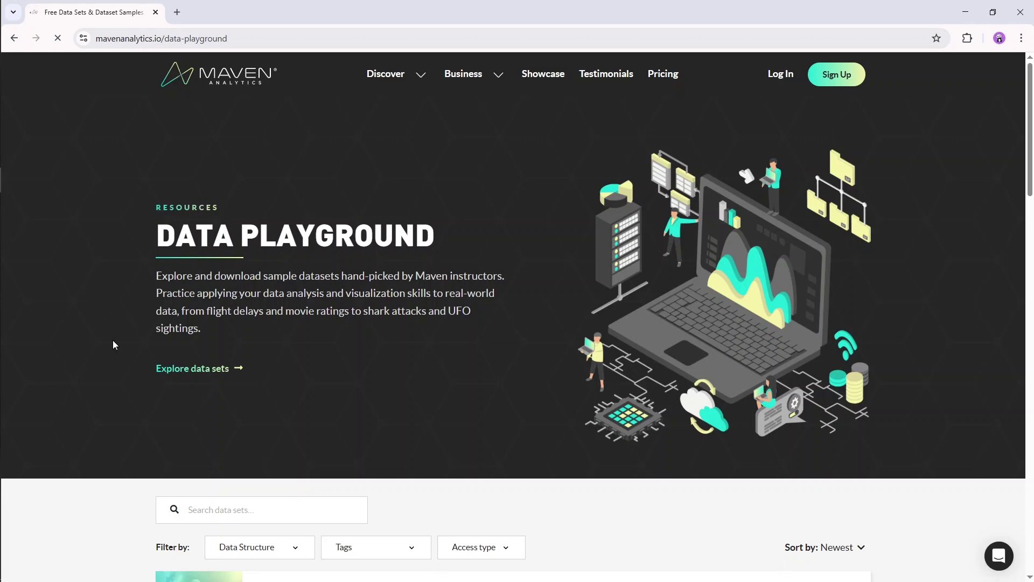
- Look through the Data Playground list, examining each dataset's file type, data structure, record count and field count
{"action": "scroll", "coordinate": [113, 340], "scroll_direction": "down", "scroll_amount": 5}
{"action": "scroll", "coordinate": [113, 345], "scroll_direction": "down", "scroll_amount": 1}
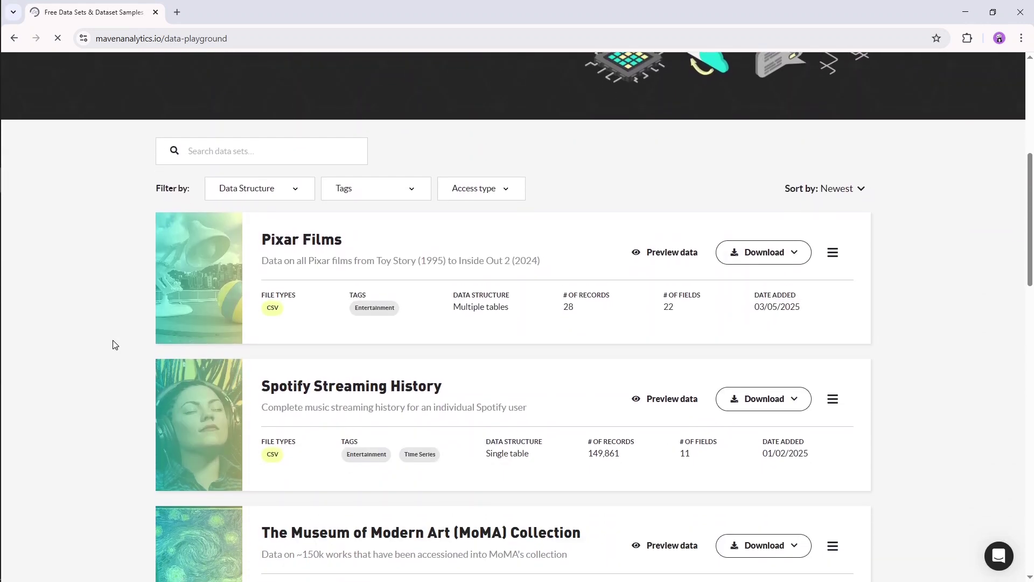
{"action": "scroll", "coordinate": [278, 227], "scroll_direction": "down", "scroll_amount": 2}
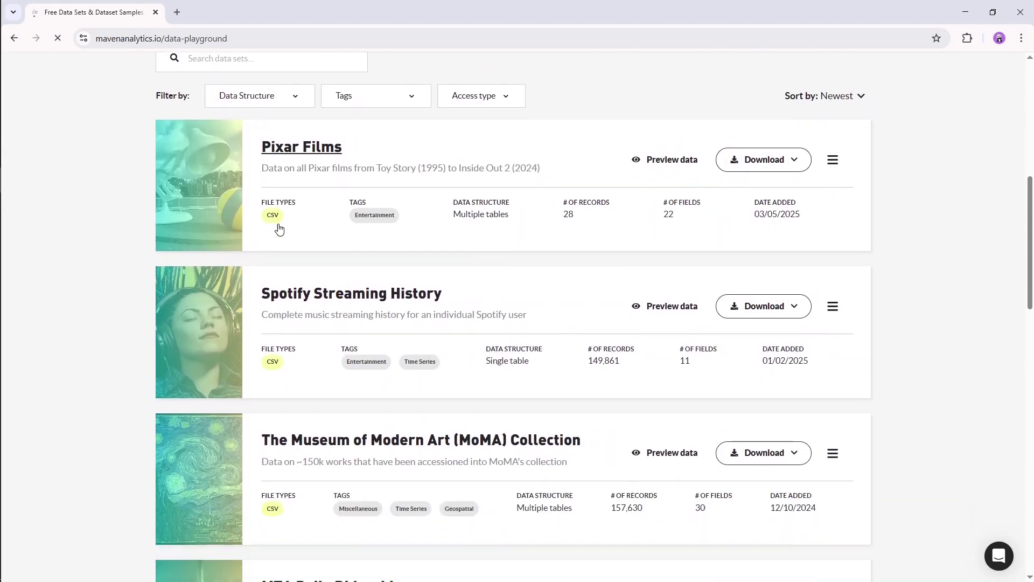
{"action": "scroll", "coordinate": [250, 295], "scroll_direction": "down", "scroll_amount": 1}
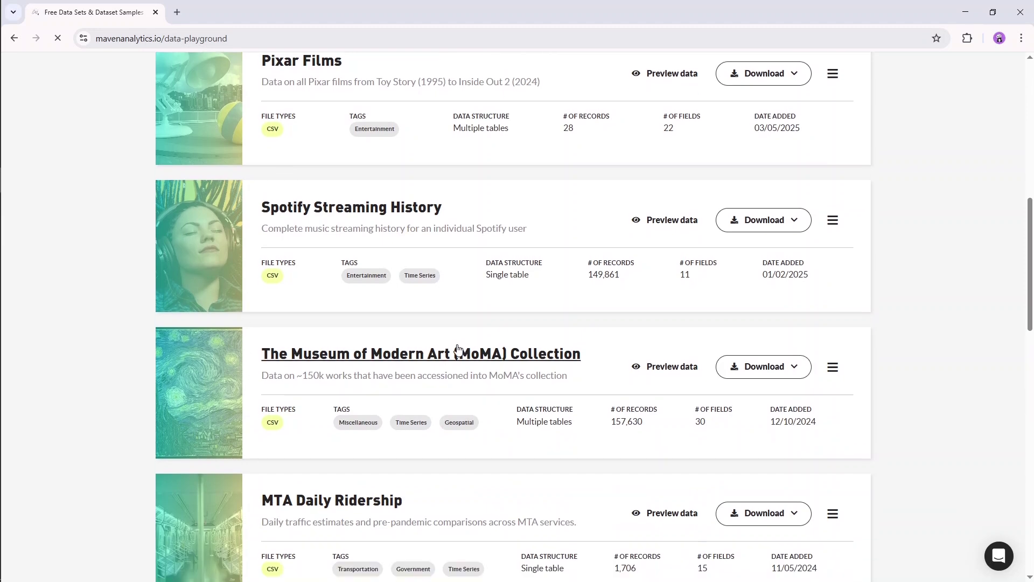
{"action": "scroll", "coordinate": [376, 363], "scroll_direction": "down", "scroll_amount": 2}
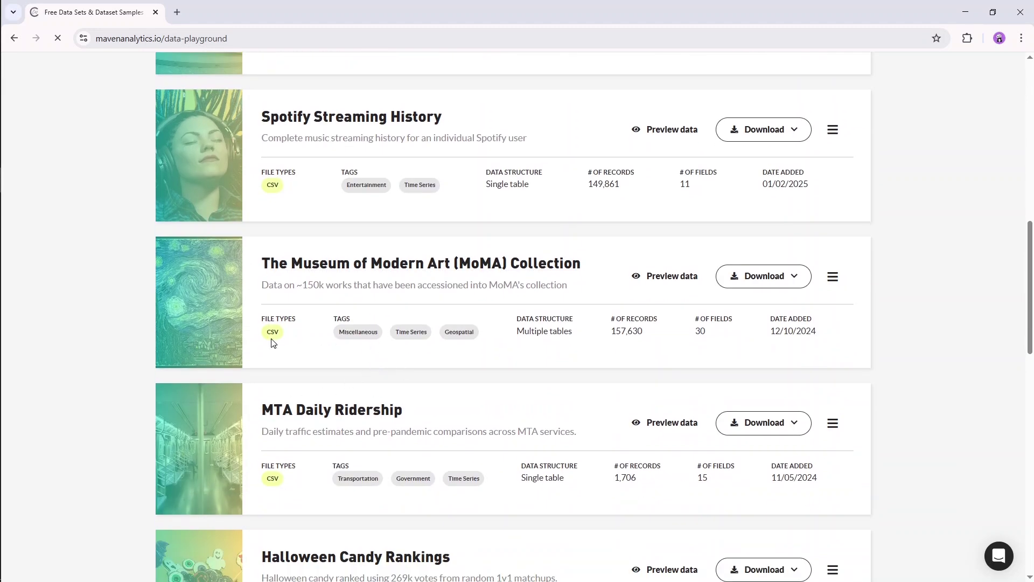
{"action": "scroll", "coordinate": [249, 260], "scroll_direction": "up", "scroll_amount": 4}
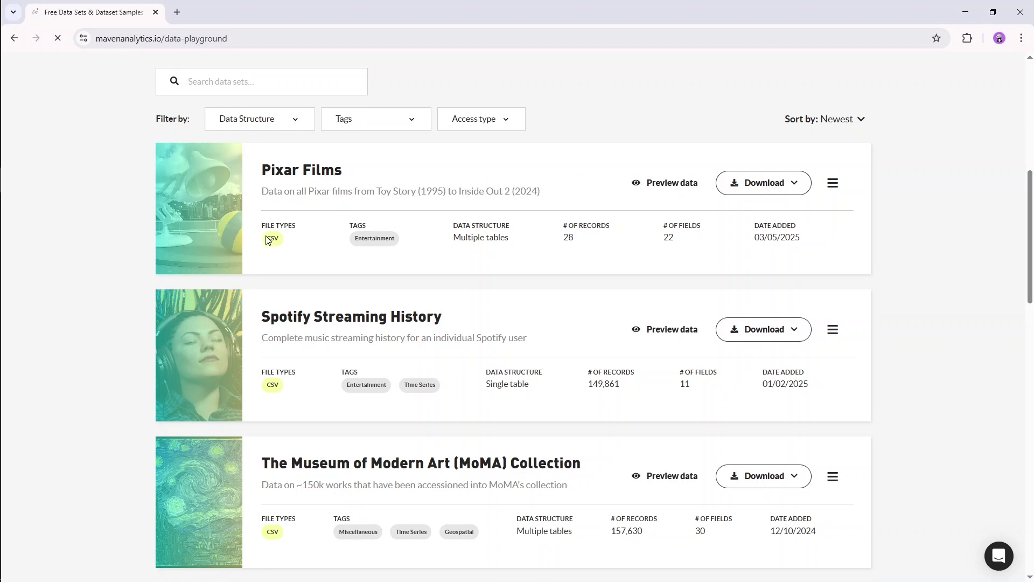
{"action": "left_click_drag", "start_coordinate": [264, 240], "coordinate": [300, 242]}
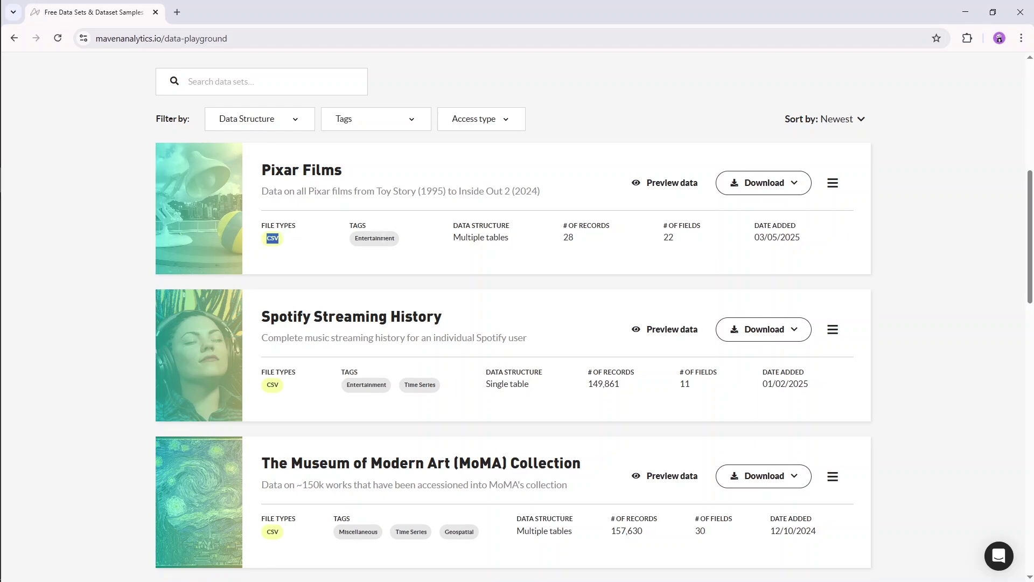
{"action": "scroll", "coordinate": [300, 242], "scroll_direction": "down", "scroll_amount": 2}
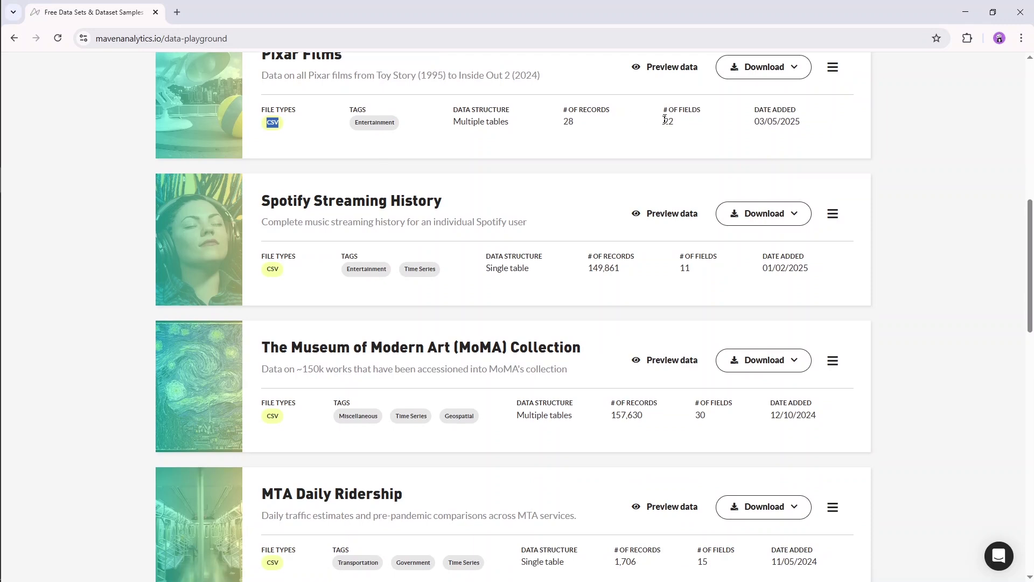
{"action": "left_click", "coordinate": [916, 149]}
{"action": "scroll", "coordinate": [916, 150], "scroll_direction": "down", "scroll_amount": 2}
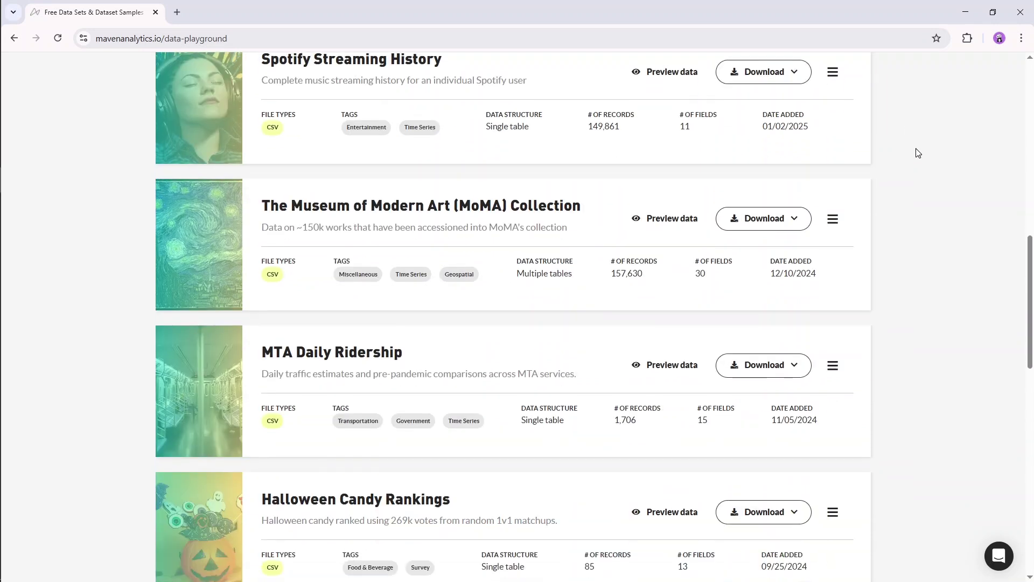
{"action": "scroll", "coordinate": [916, 148], "scroll_direction": "up", "scroll_amount": 6}
{"action": "scroll", "coordinate": [917, 152], "scroll_direction": "down", "scroll_amount": 2}
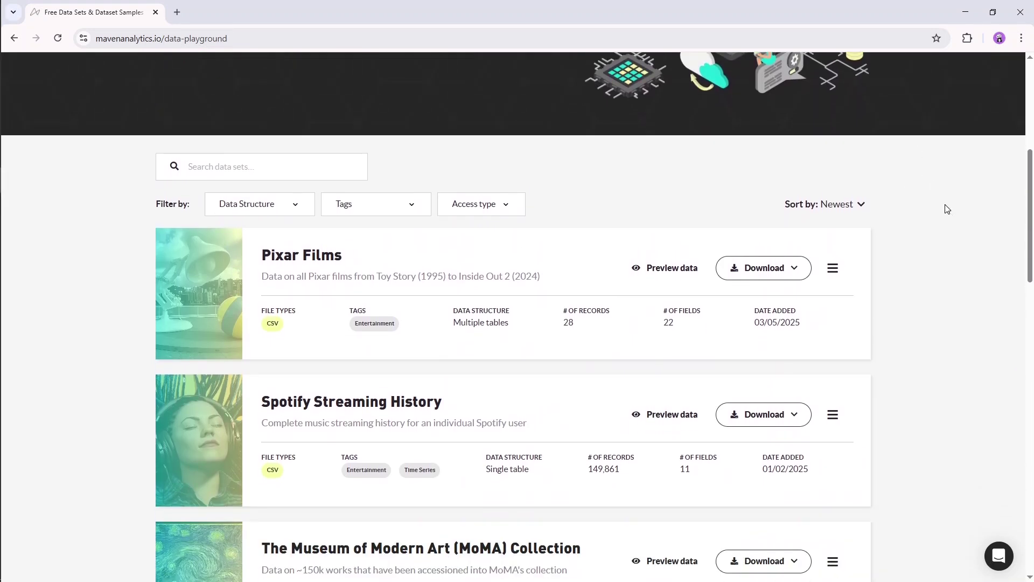
- Search the Data Playground datasets for "vehicle"
{"action": "scroll", "coordinate": [946, 207], "scroll_direction": "up", "scroll_amount": 1}
{"action": "left_click", "coordinate": [298, 210]}
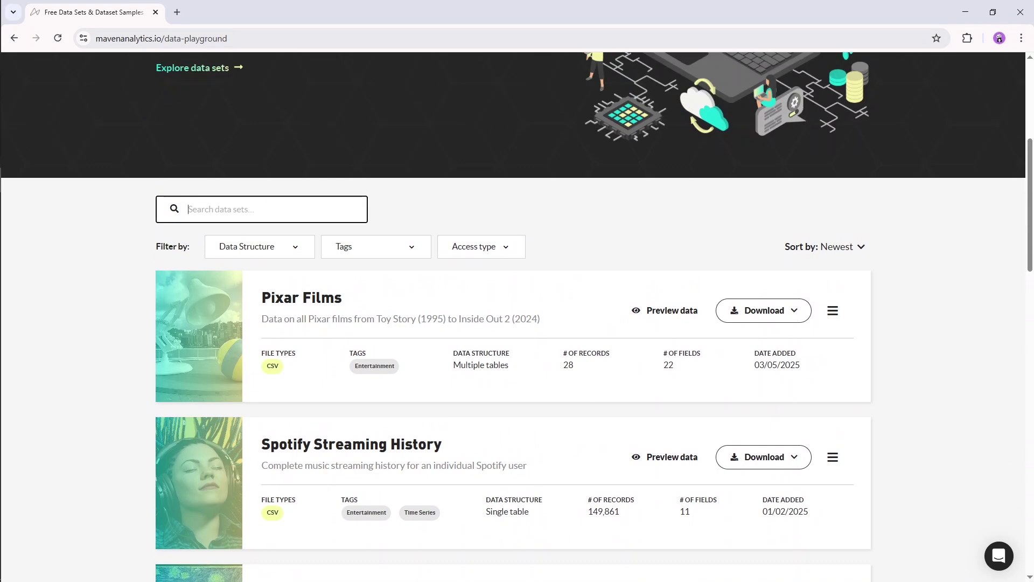
{"action": "type", "text": "vehicle"}
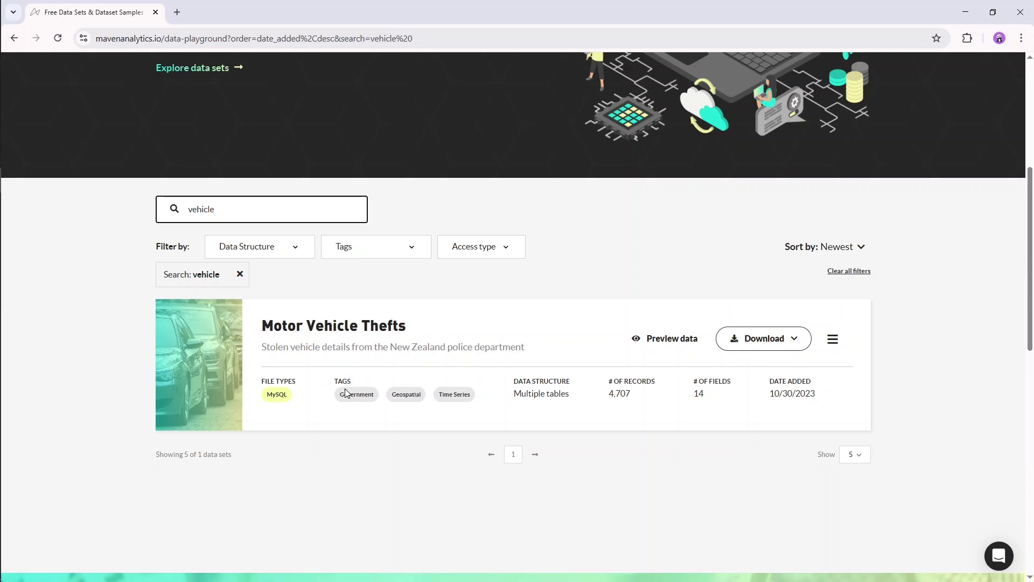
- Preview the Motor Vehicle Thefts dataset's Locations, Make Details and Stolen Vehicles tables, and close the preview
{"action": "left_click", "coordinate": [675, 345]}
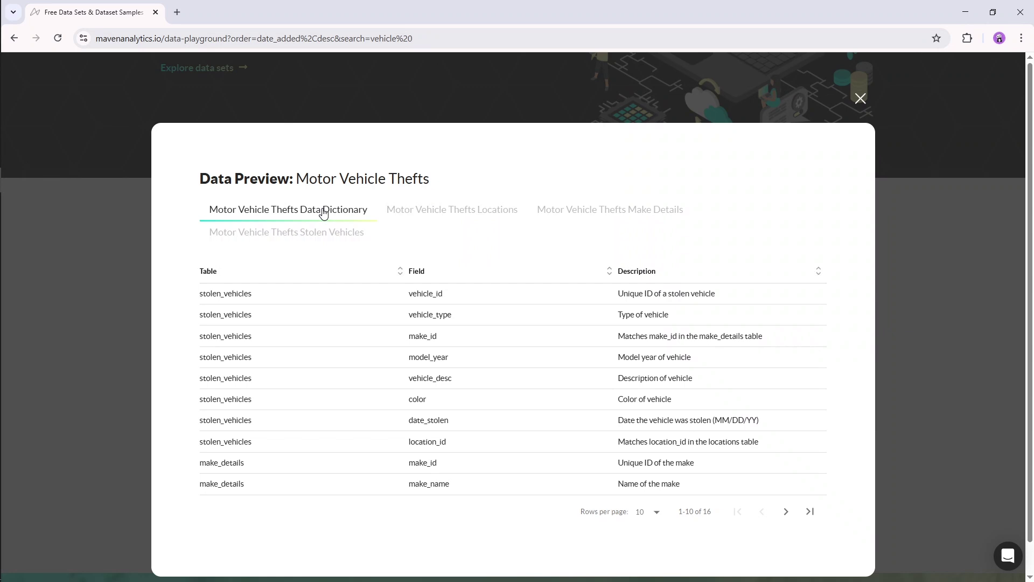
{"action": "left_click", "coordinate": [452, 211]}
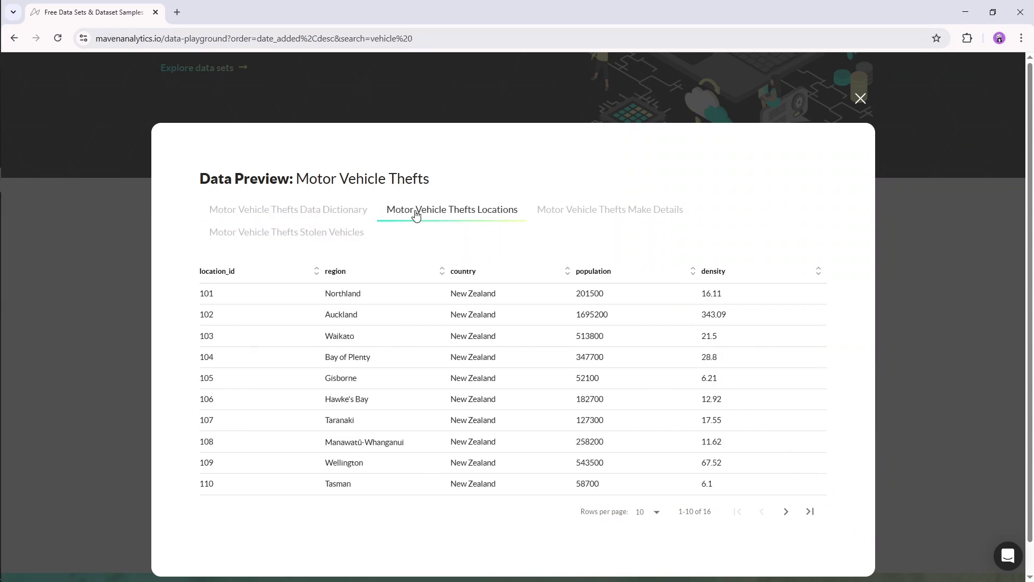
{"action": "left_click", "coordinate": [614, 210]}
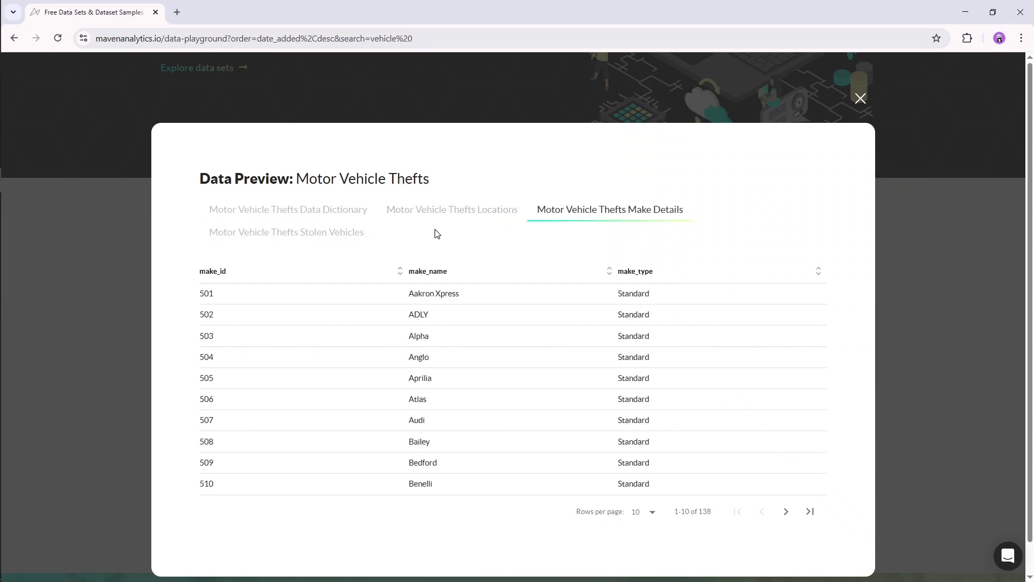
{"action": "left_click", "coordinate": [288, 232]}
{"action": "left_click", "coordinate": [962, 265]}
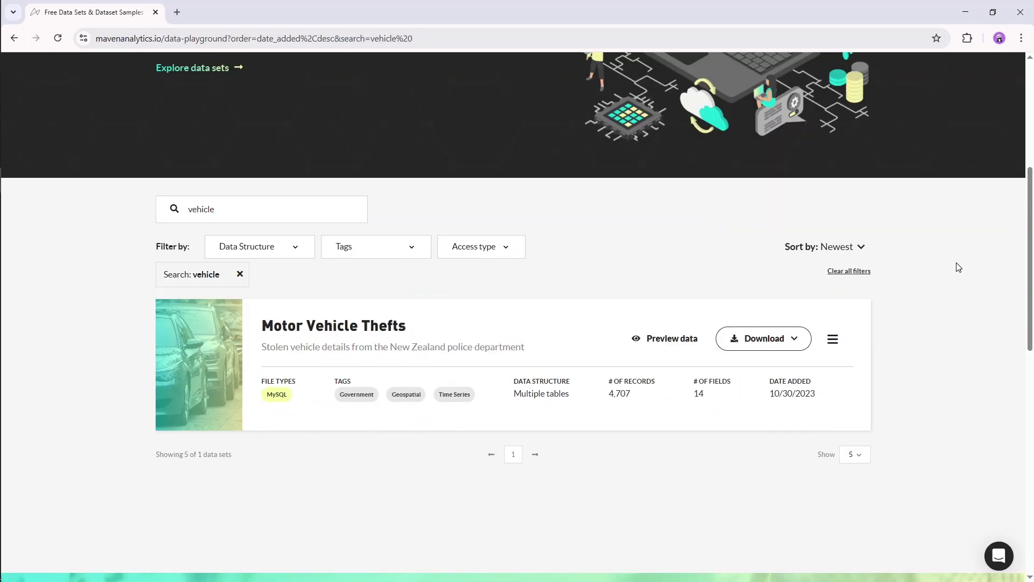
- Download the Motor Vehicle Thefts dataset in CSV format
{"action": "left_click", "coordinate": [787, 340]}
{"action": "scroll", "coordinate": [787, 341], "scroll_direction": "down", "scroll_amount": 1}
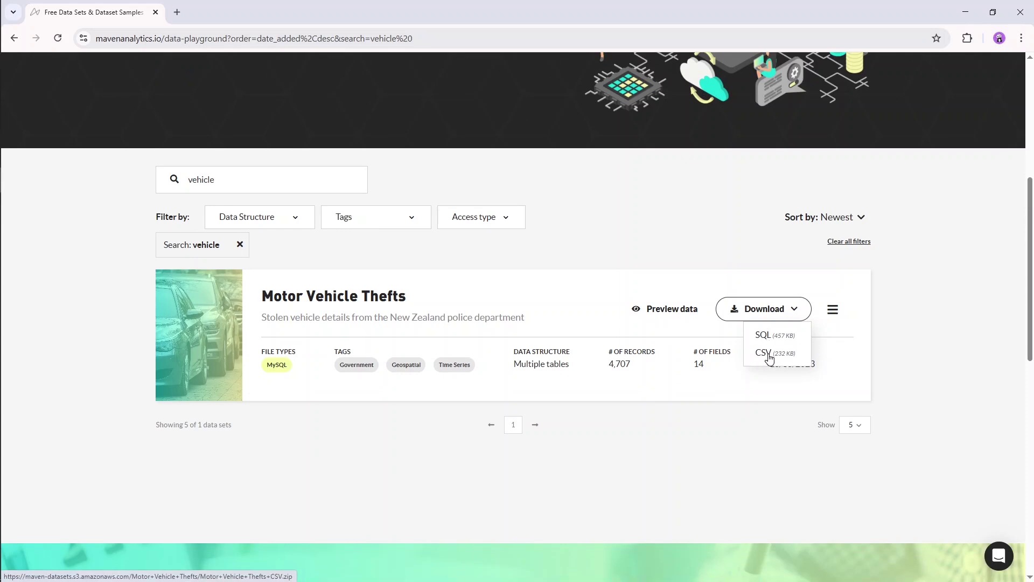
{"action": "left_click", "coordinate": [769, 353]}
{"action": "scroll", "coordinate": [728, 198], "scroll_direction": "up", "scroll_amount": 1}
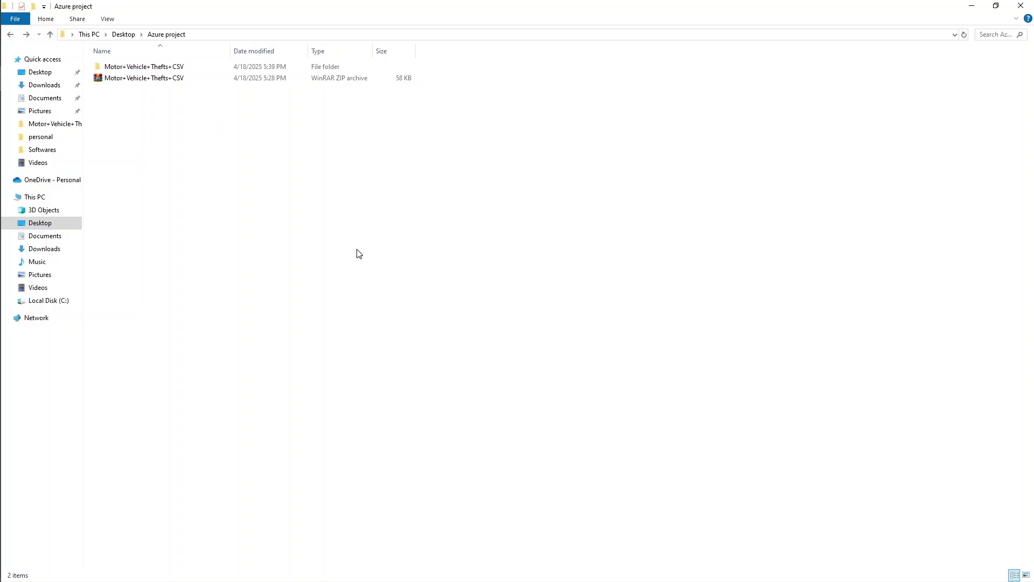
- In File Explorer, extract the Motor+Vehicle+Thefts+CSV archive to a folder of the same name and open that folder
{"action": "right_click", "coordinate": [148, 81]}
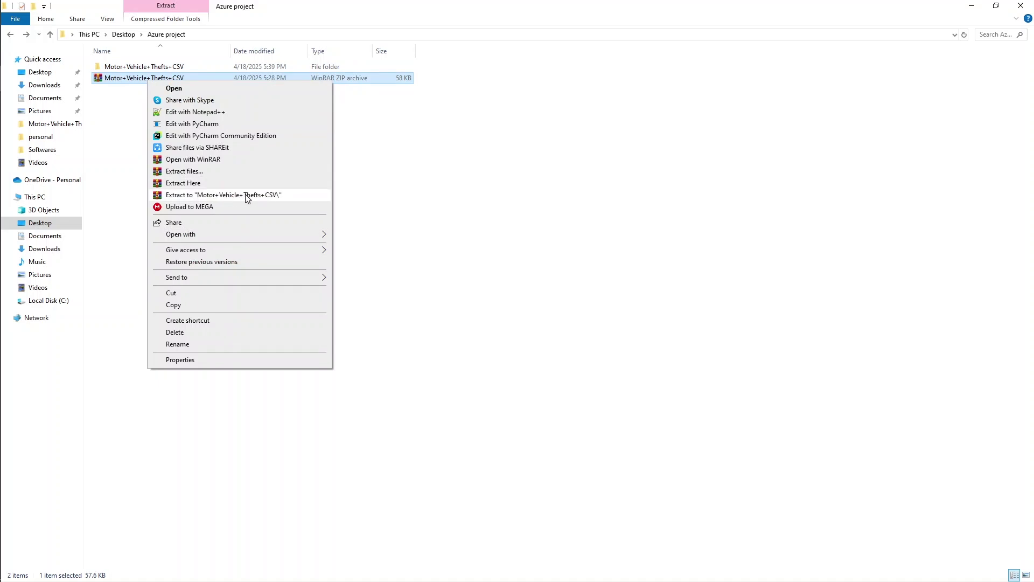
{"action": "left_click", "coordinate": [269, 195]}
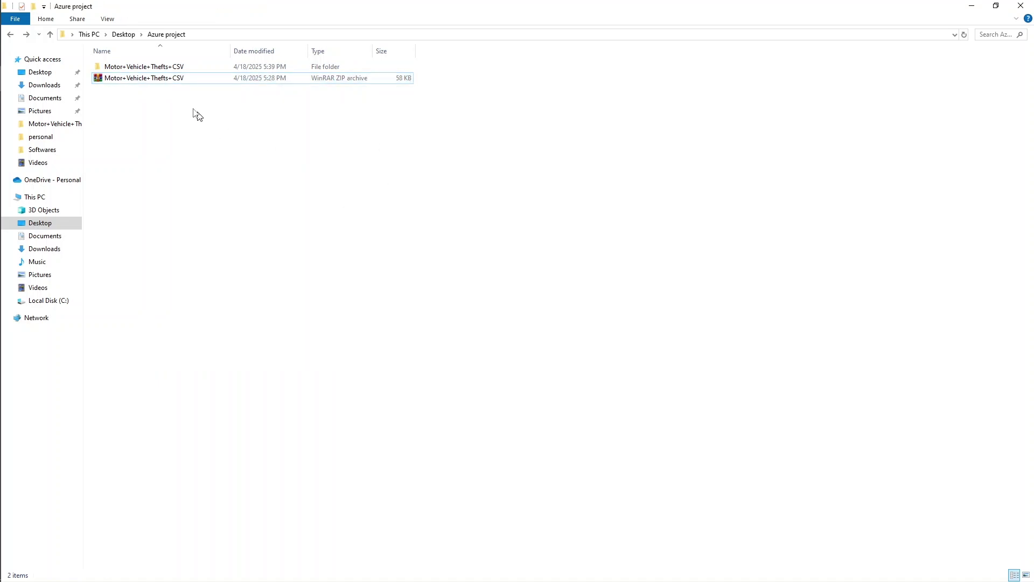
{"action": "double_click", "coordinate": [164, 70]}
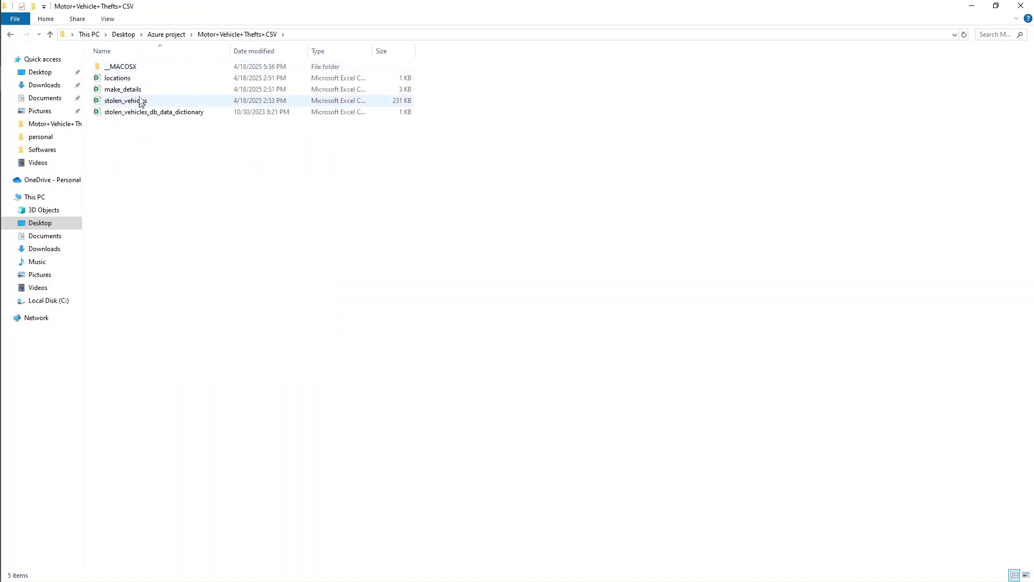
- Examine the extracted folder's contents, checking the four CSV files and the __MACOSX folder
{"action": "left_click_drag", "start_coordinate": [137, 139], "coordinate": [152, 80]}
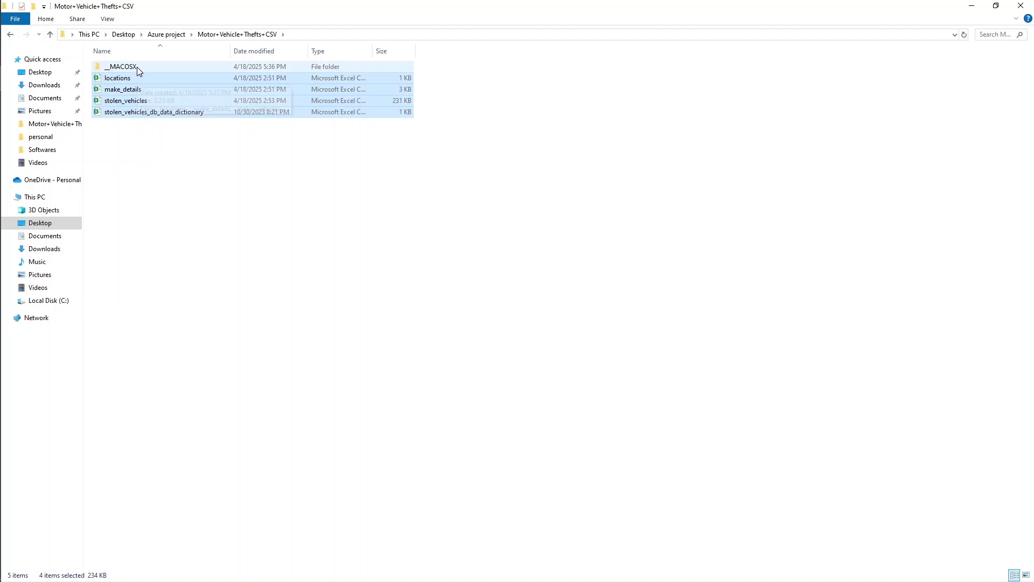
{"action": "left_click", "coordinate": [151, 194]}
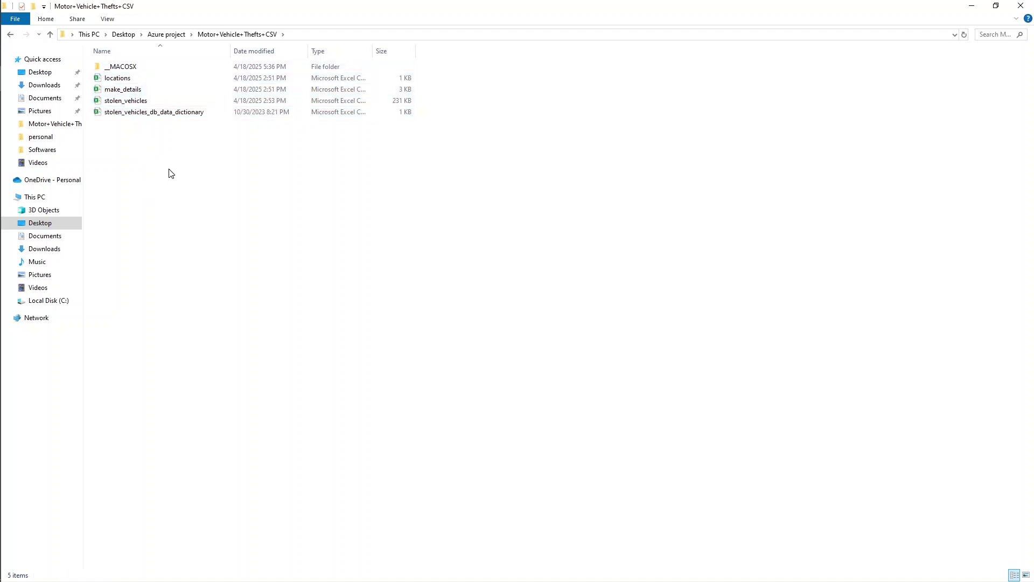
{"action": "left_click", "coordinate": [141, 72]}
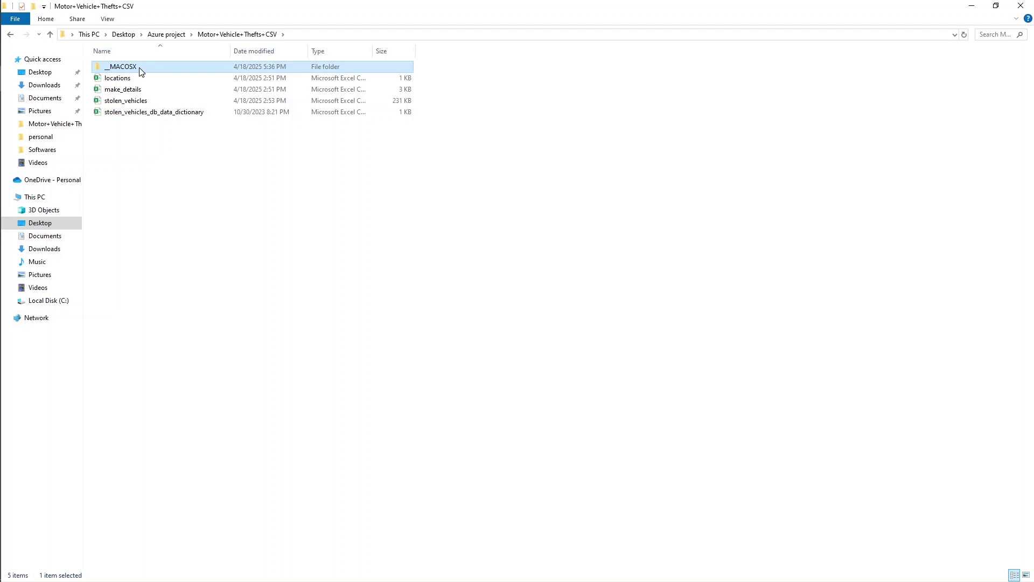
{"action": "left_click", "coordinate": [165, 214]}
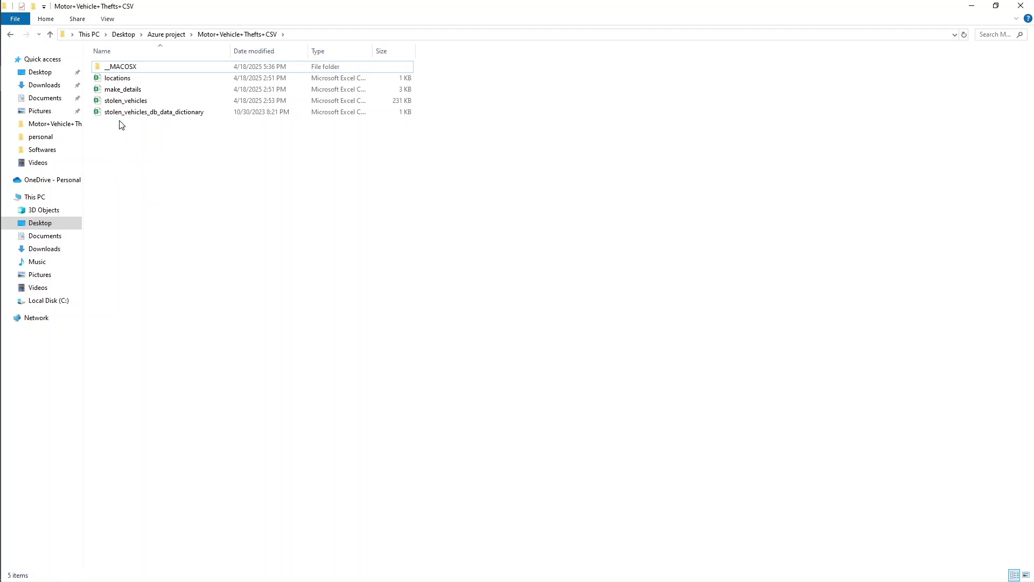
{"action": "left_click_drag", "start_coordinate": [130, 141], "coordinate": [147, 81]}
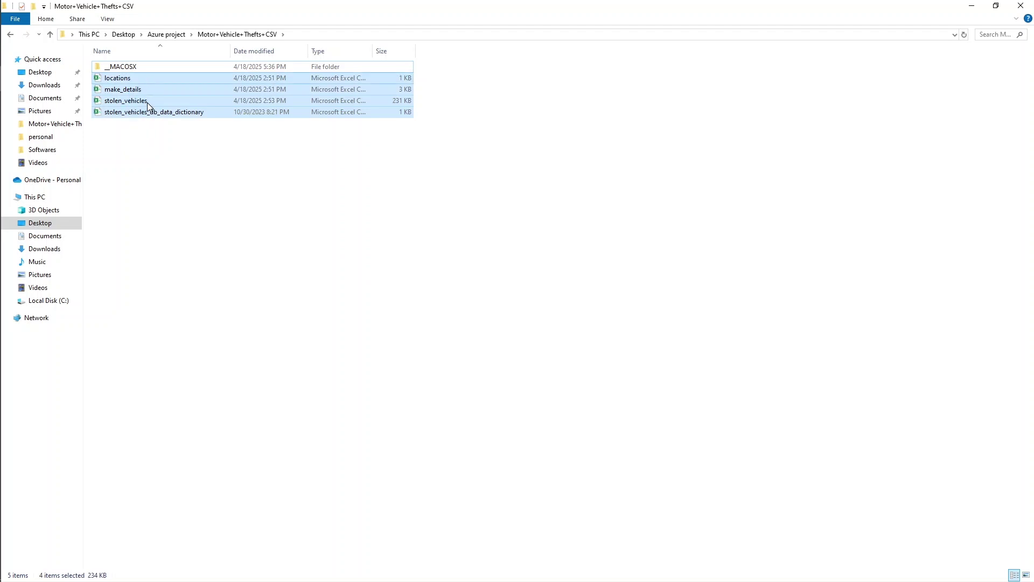
{"action": "left_click", "coordinate": [158, 165]}
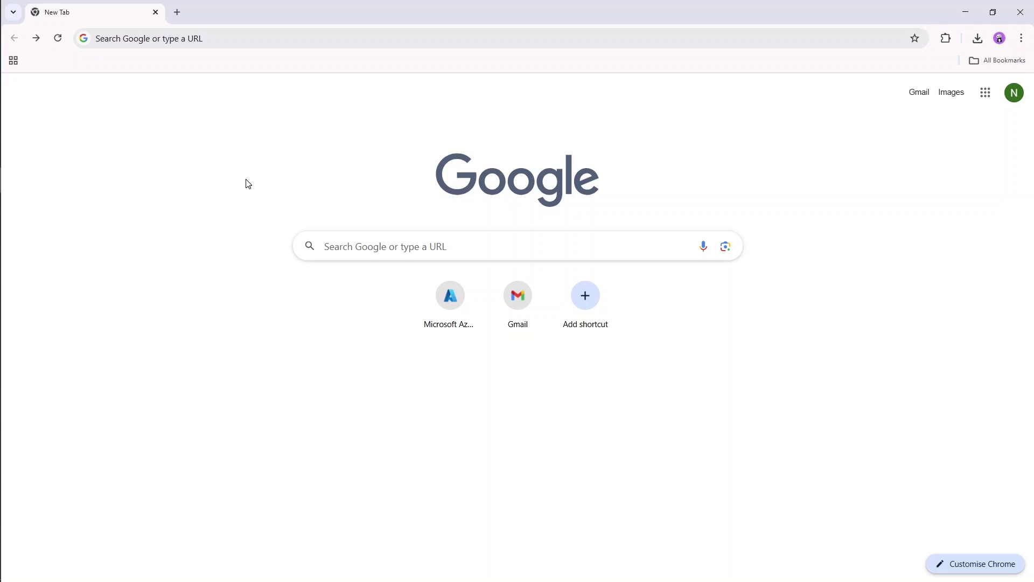
- In Chrome, search Google for "azure login" and open the Microsoft Azure Official Site result
{"action": "left_click", "coordinate": [222, 39]}
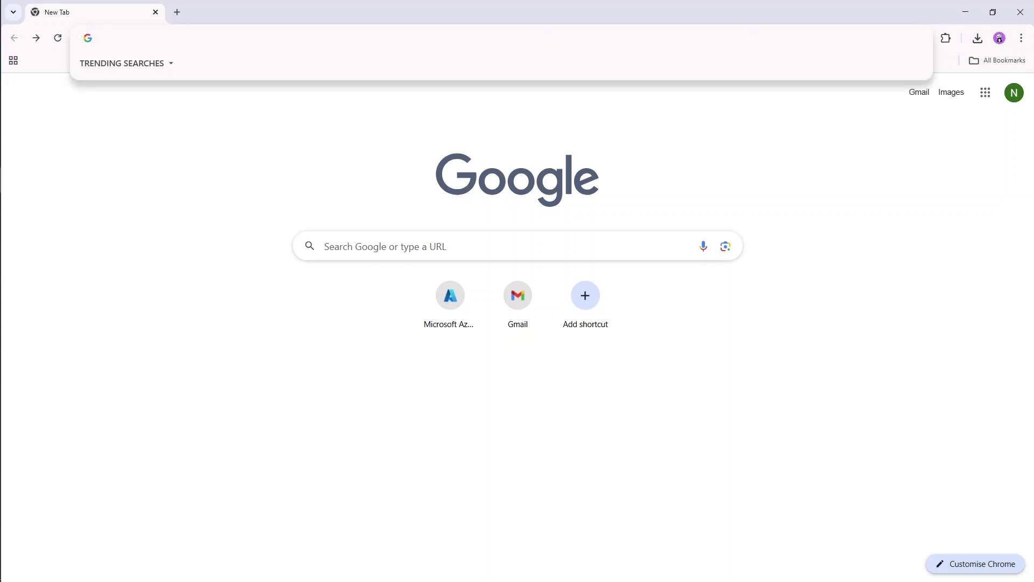
{"action": "type", "text": "azure lgin"}
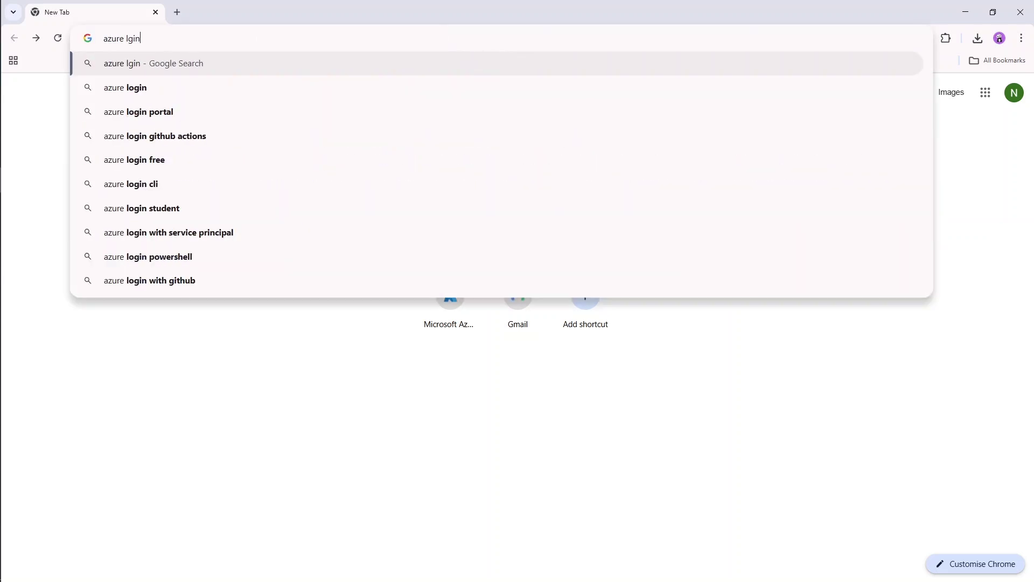
{"action": "key", "text": "Down"}
{"action": "key", "text": "Return"}
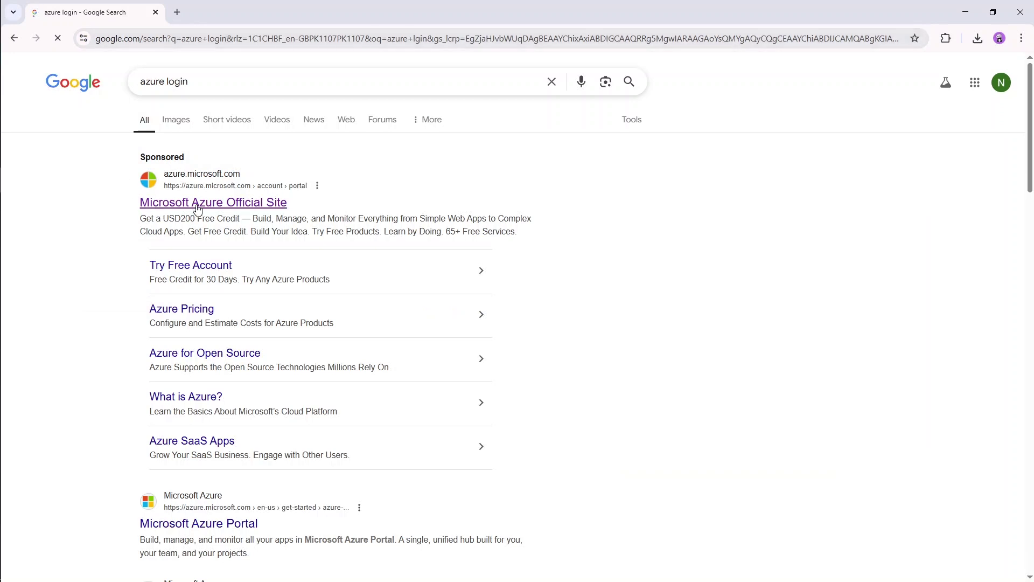
{"action": "left_click", "coordinate": [202, 209]}
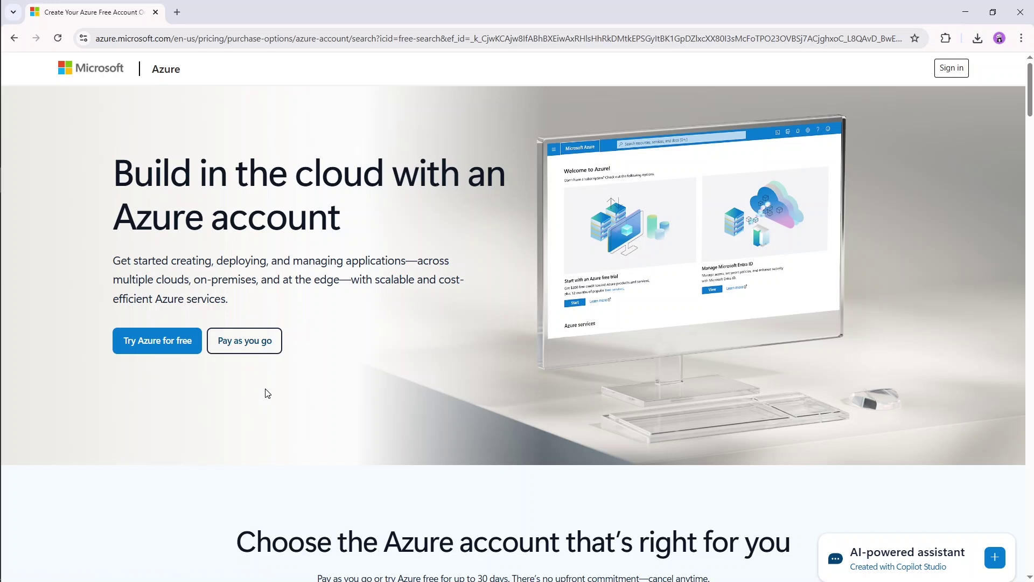
- Open portal.azure.com in a new browser tab
{"action": "left_click", "coordinate": [177, 12]}
{"action": "type", "text": "port"}
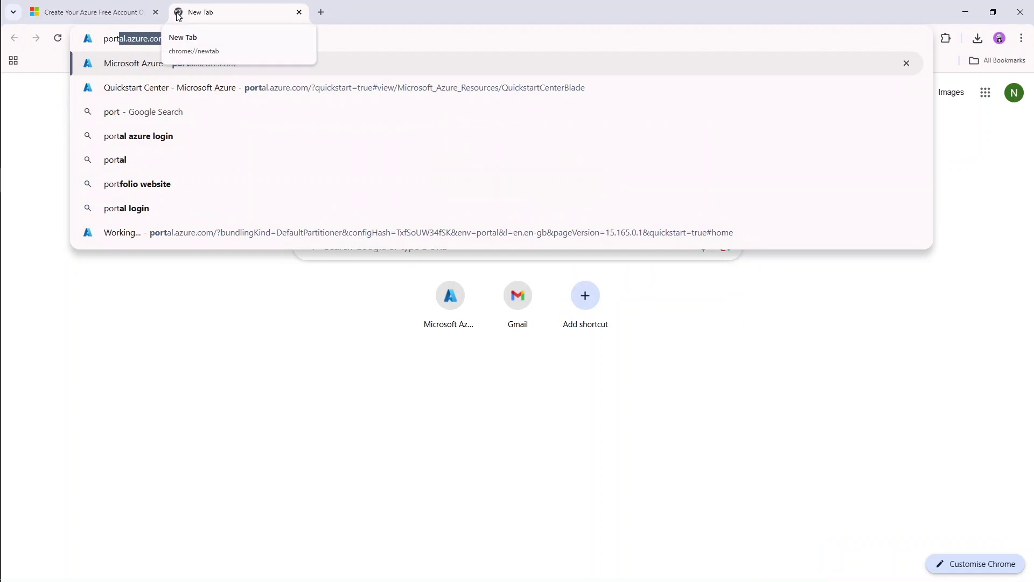
{"action": "key", "text": "Return"}
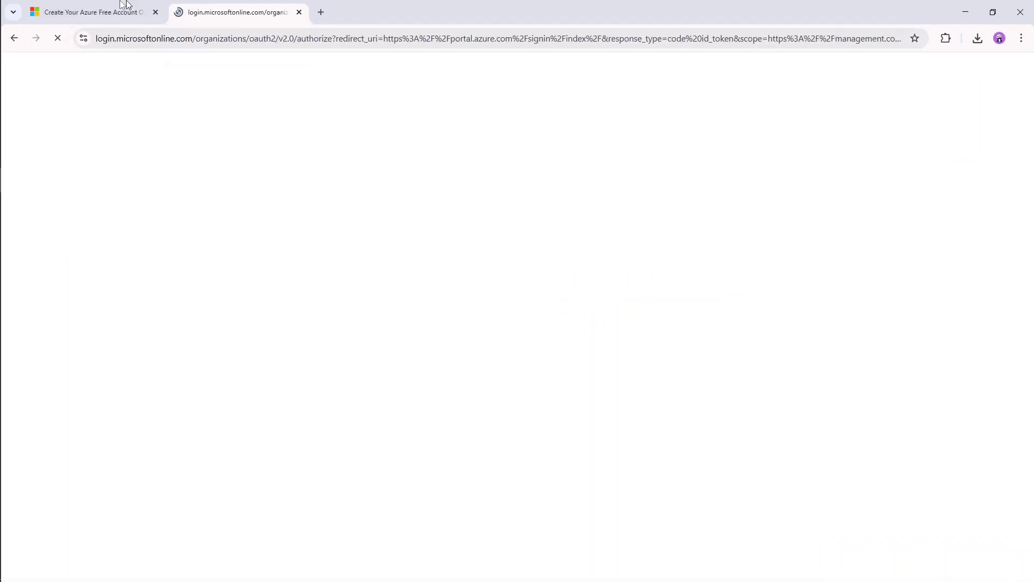
- Look at the Azure free account page and the Azure portal's navigation menu of services
{"action": "left_click", "coordinate": [126, 5]}
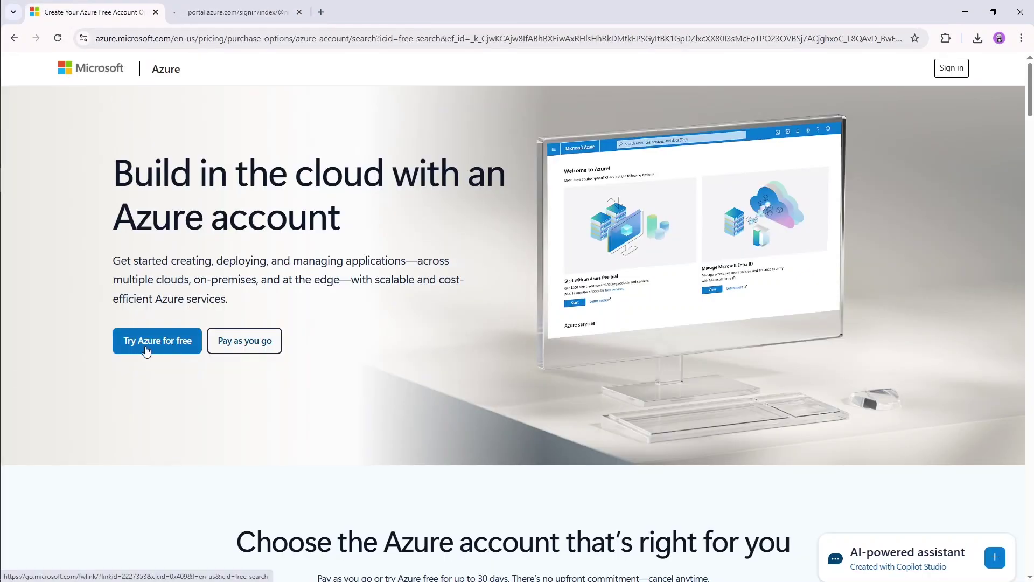
{"action": "left_click", "coordinate": [258, 5]}
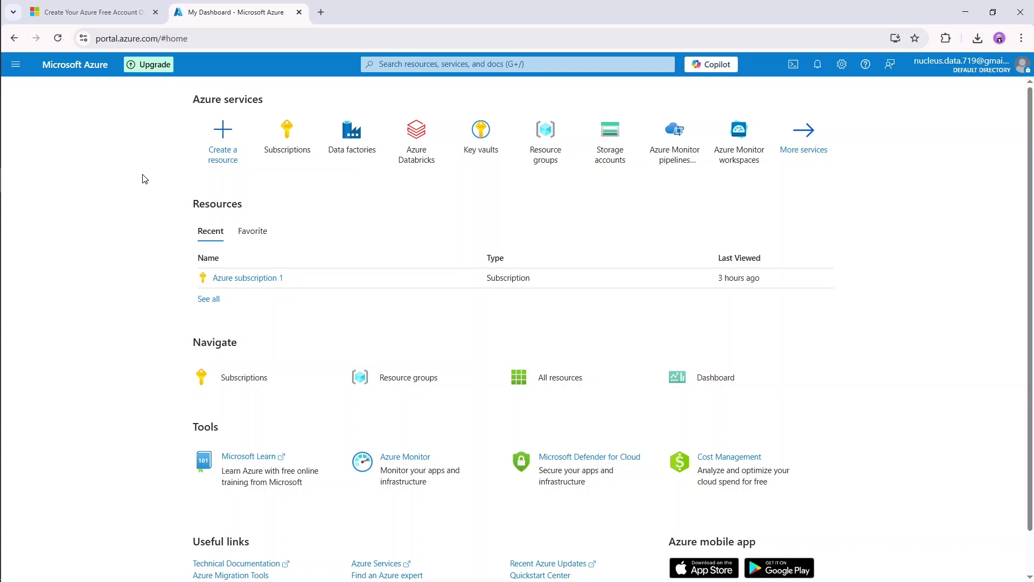
{"action": "left_click", "coordinate": [16, 65]}
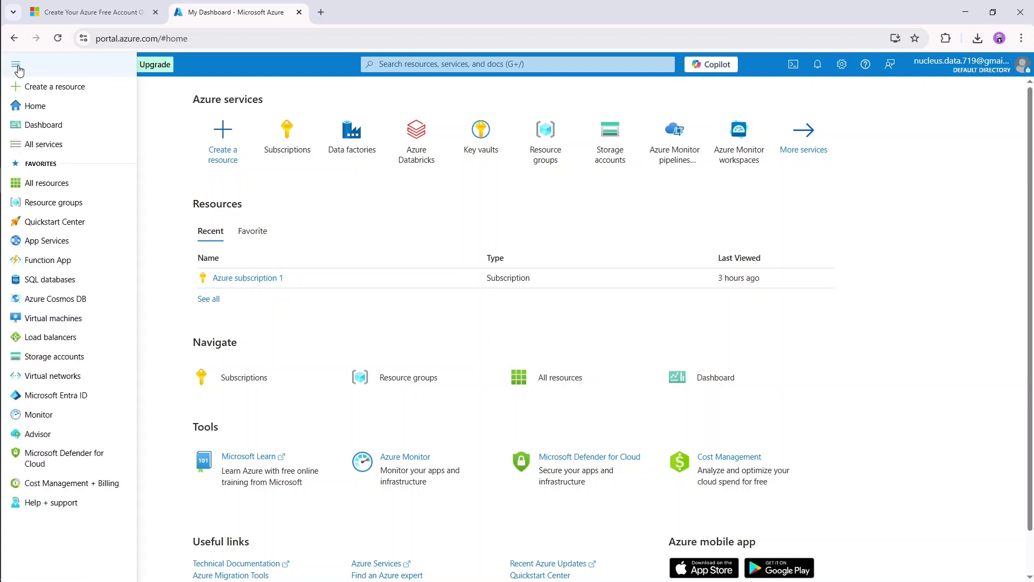
{"action": "left_click", "coordinate": [152, 194]}
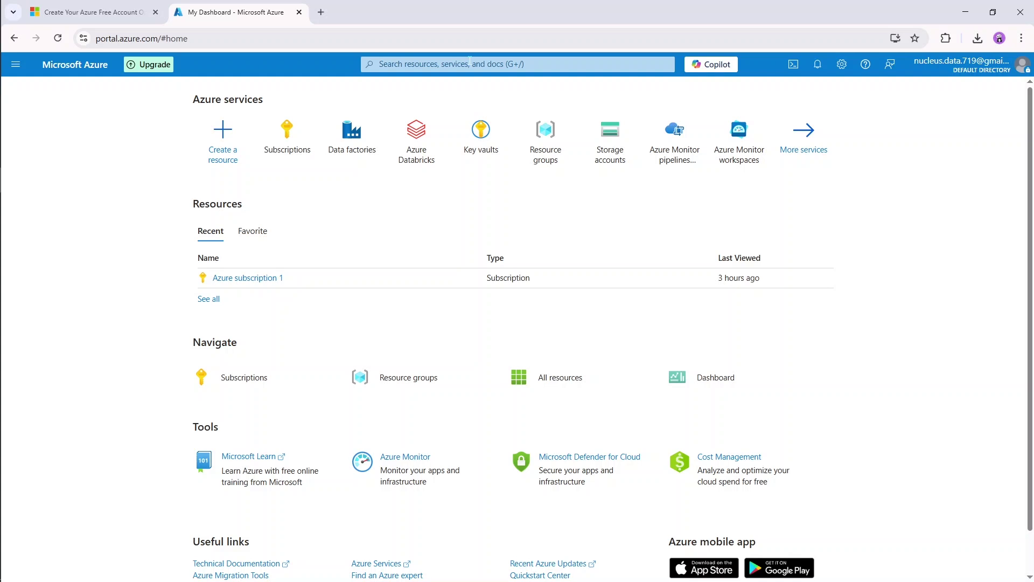
{"action": "left_click", "coordinate": [469, 62]}
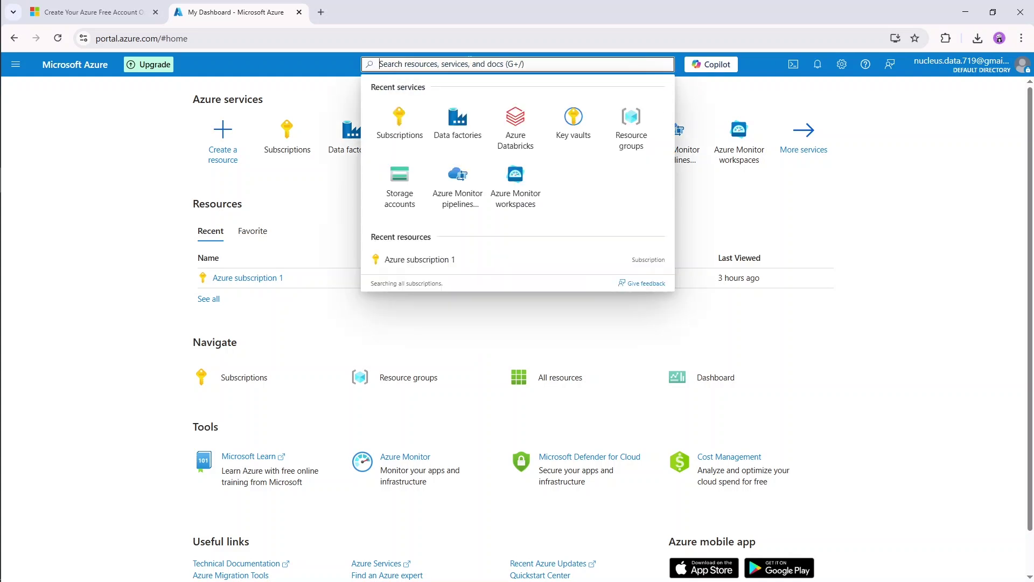
{"action": "type", "text": "resource"}
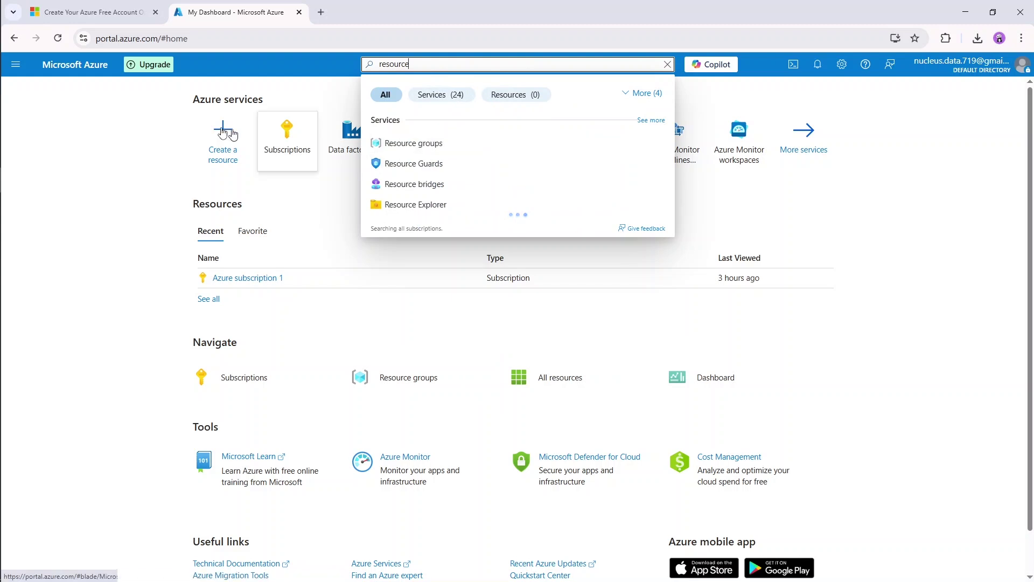
{"action": "left_click", "coordinate": [15, 65]}
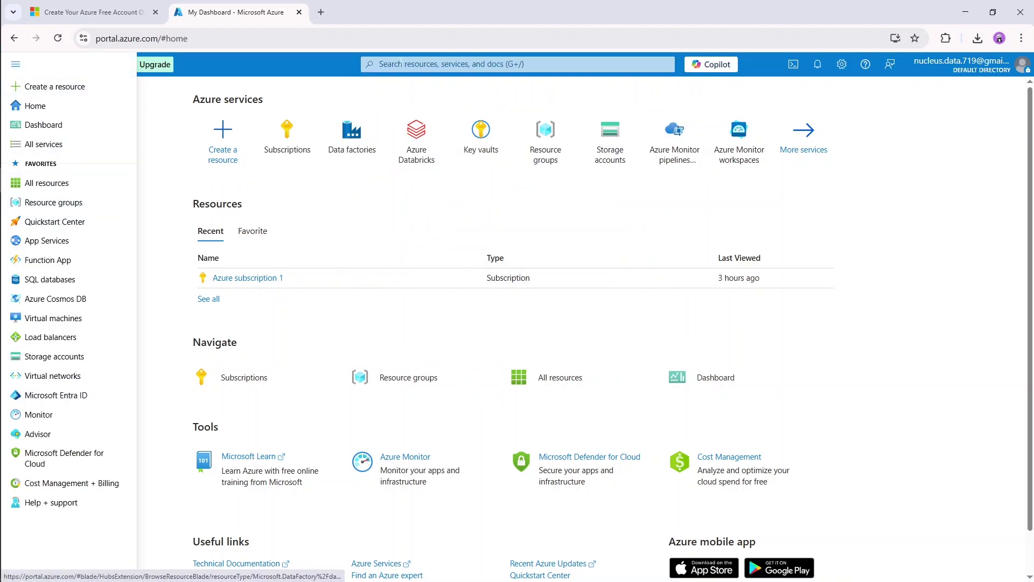
- Search the Azure portal for "resource" and open the Resource groups service
{"action": "left_click", "coordinate": [401, 64]}
{"action": "type", "text": "resource"}
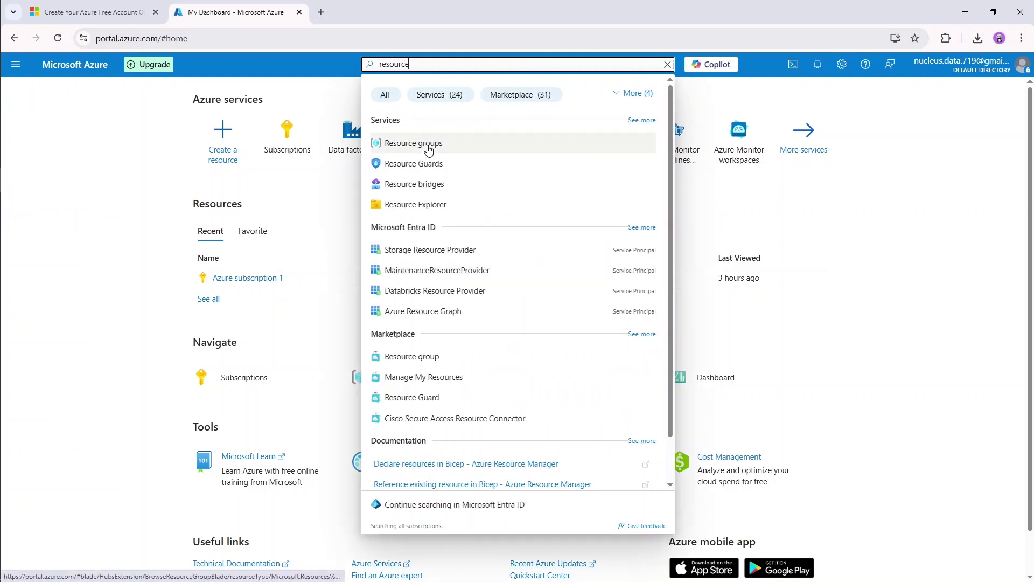
{"action": "left_click", "coordinate": [429, 144]}
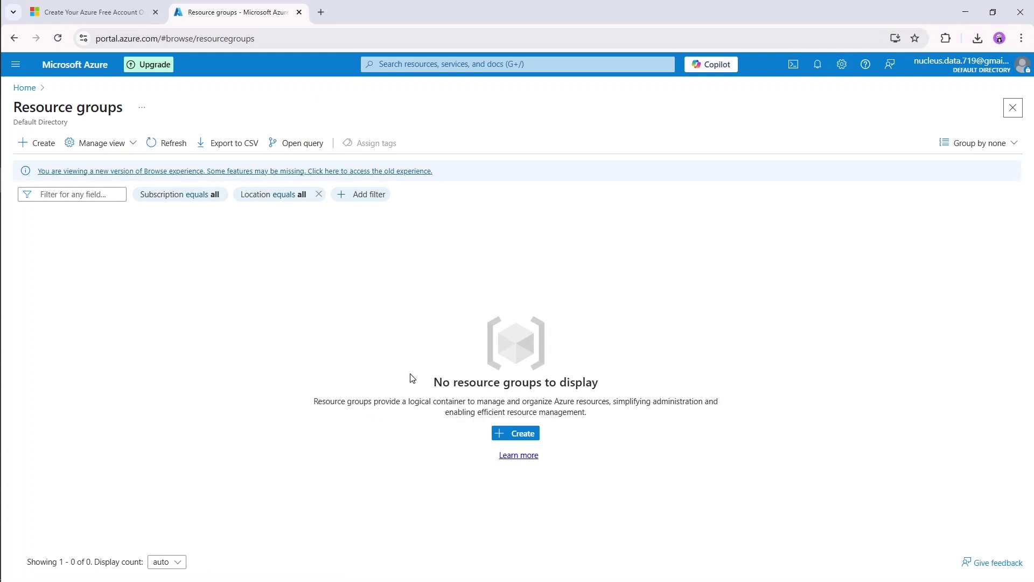
- Start a new resource group under Azure subscription 1 and name it vehicletheftrg
{"action": "left_click", "coordinate": [50, 149]}
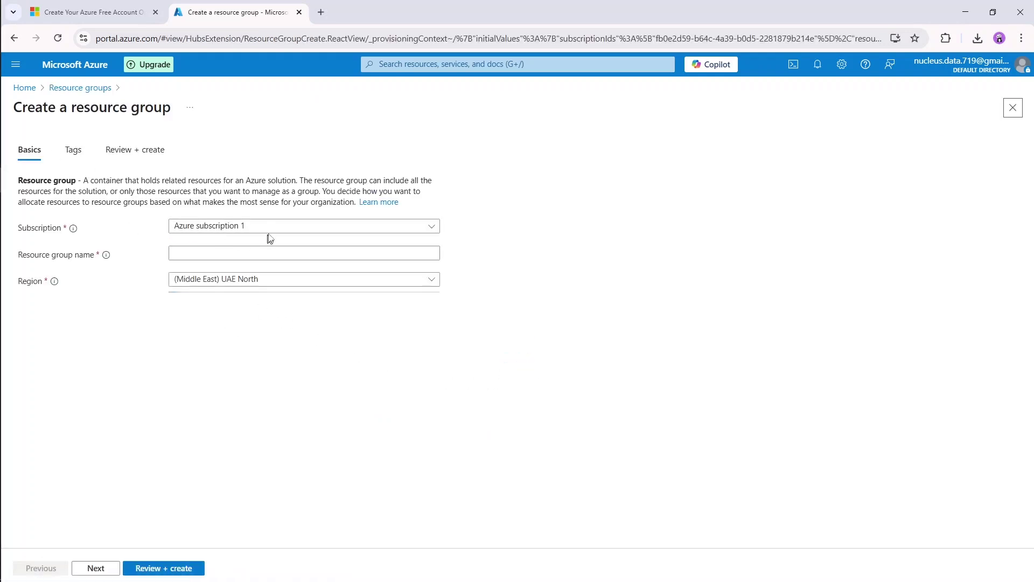
{"action": "left_click", "coordinate": [268, 252]}
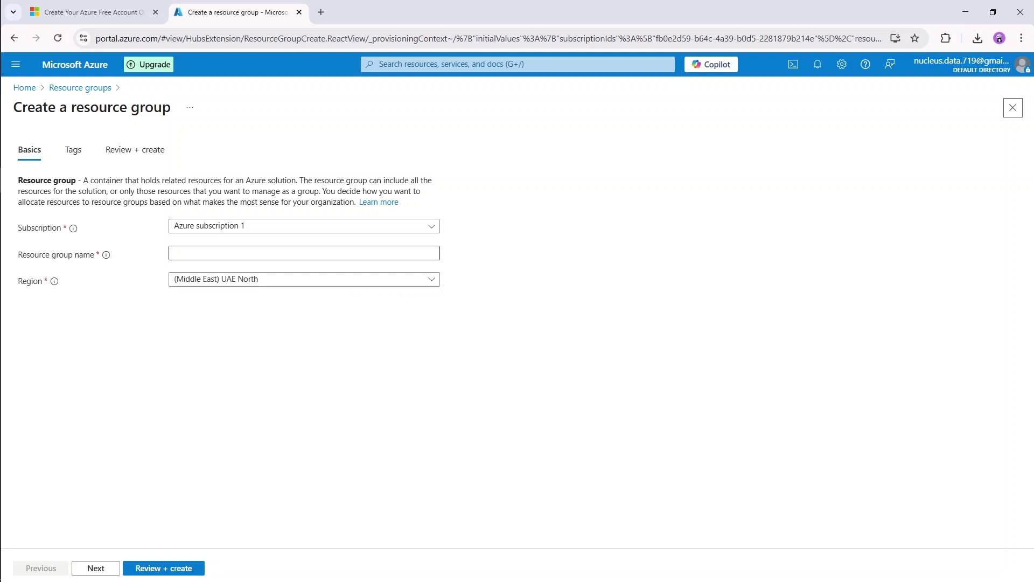
{"action": "left_click", "coordinate": [174, 253]}
{"action": "key", "text": "alt+Tab"}
{"action": "key", "text": "alt+Tab"}
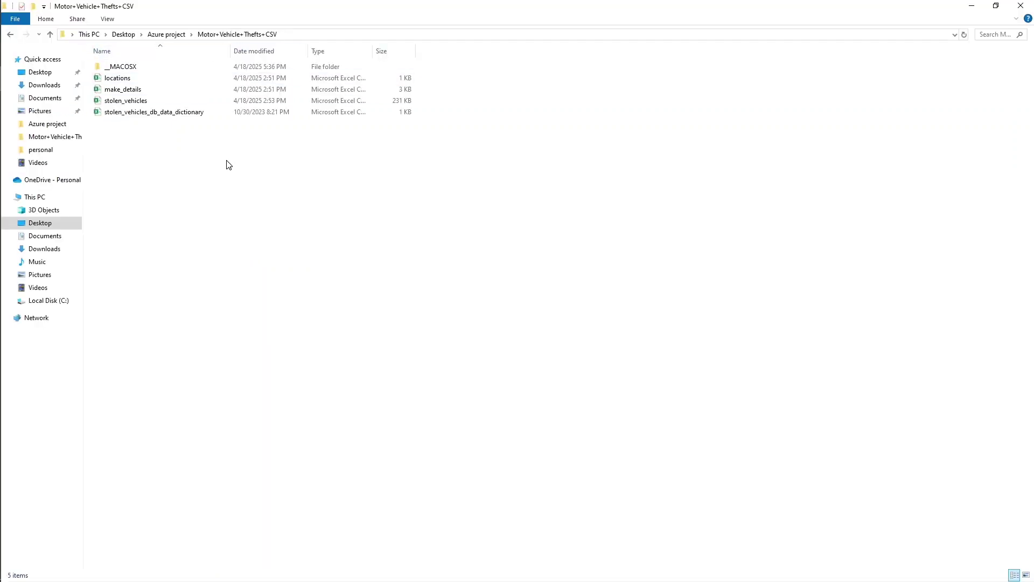
{"action": "key", "text": "alt+Tab"}
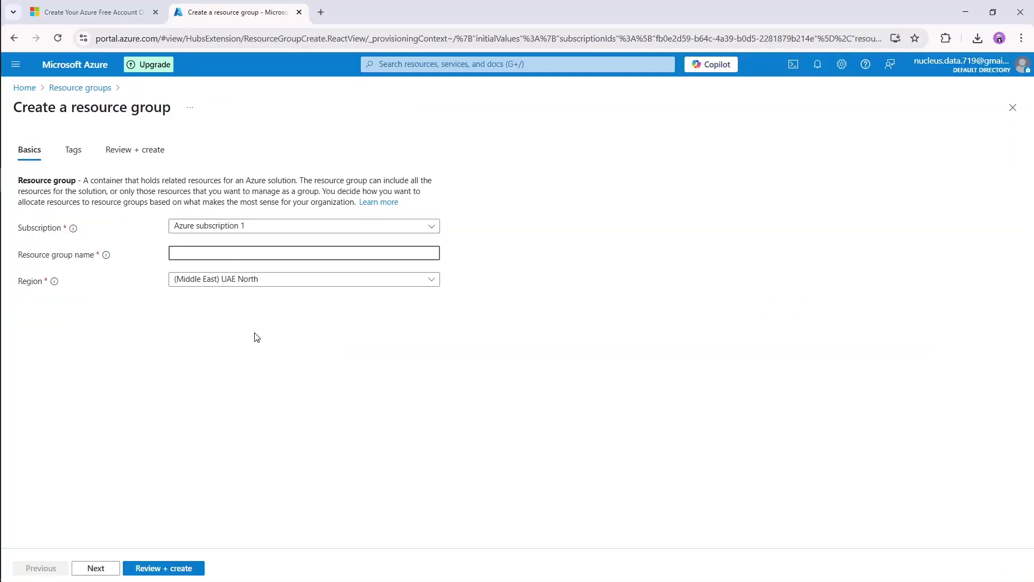
{"action": "type", "text": "vehicle"}
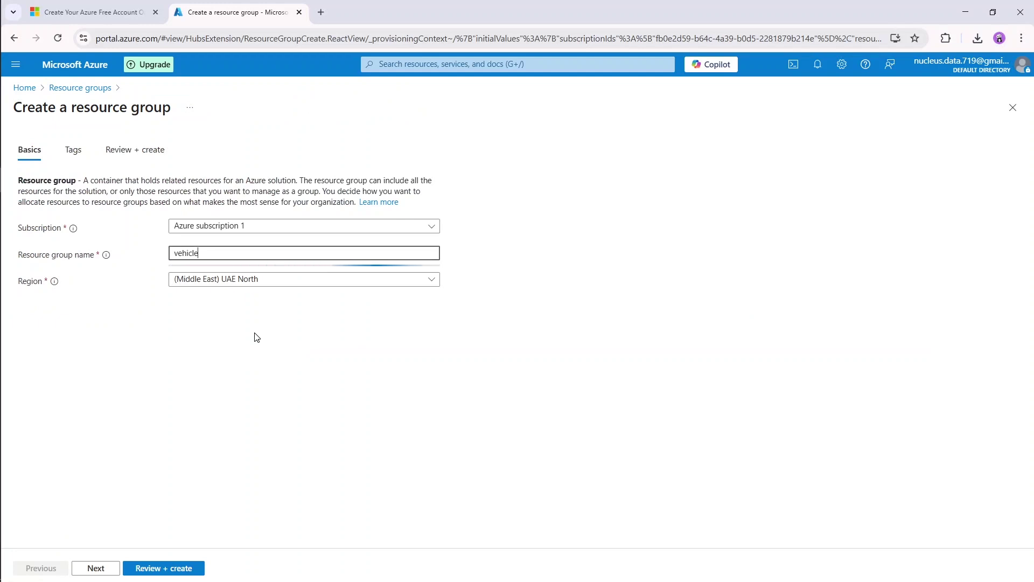
{"action": "type", "text": "theftrg"}
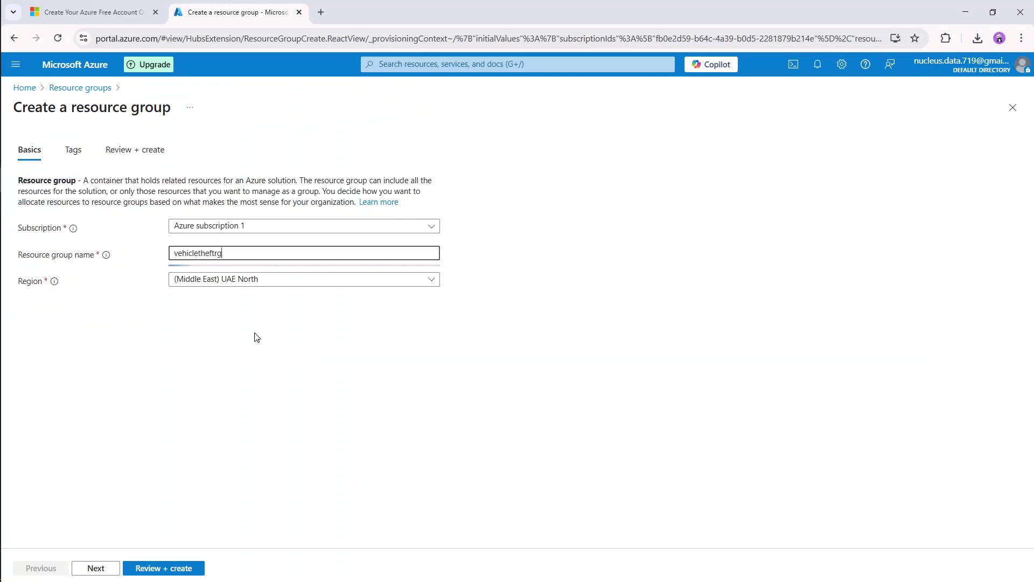
- Choose (Middle East) UAE North as the resource group's region and create the group without tags
{"action": "left_click", "coordinate": [270, 284]}
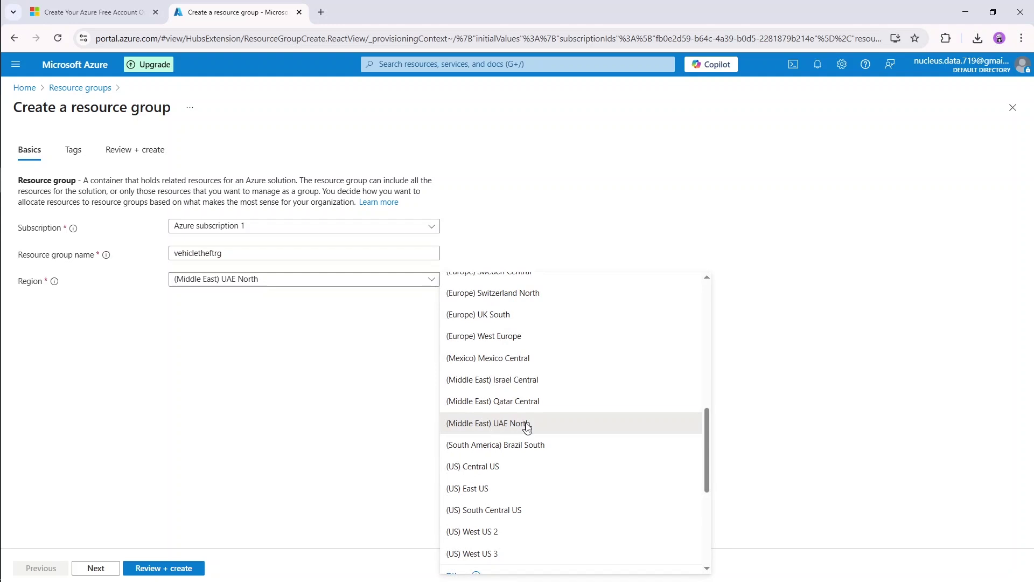
{"action": "left_click", "coordinate": [527, 426]}
{"action": "left_click", "coordinate": [252, 405]}
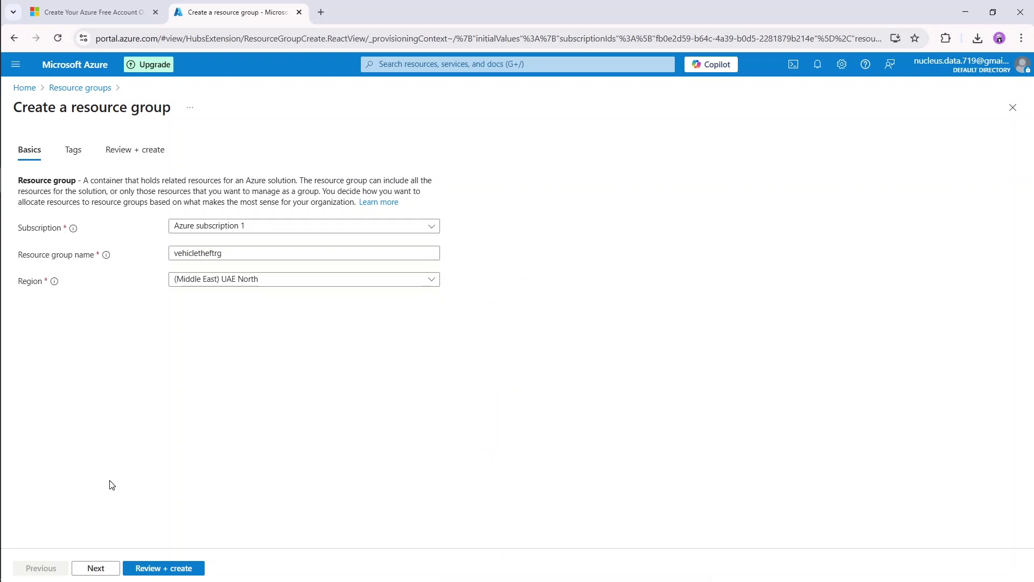
{"action": "left_click", "coordinate": [98, 569]}
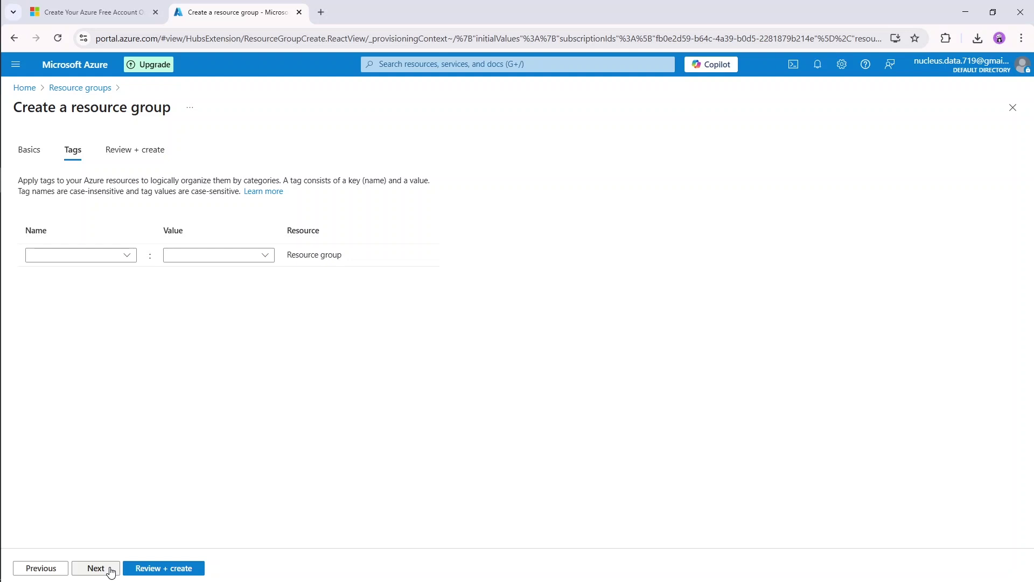
{"action": "left_click", "coordinate": [110, 570]}
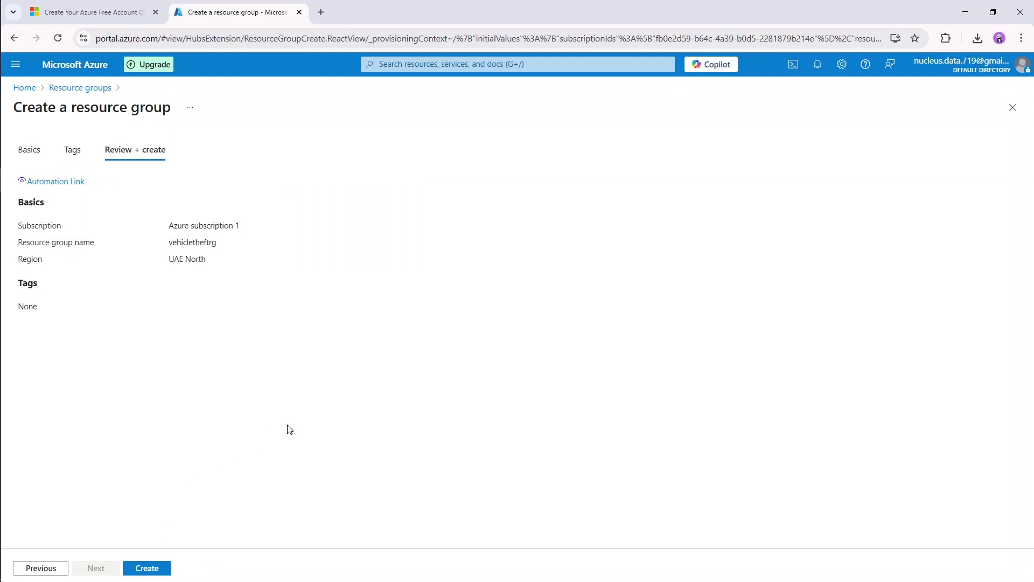
{"action": "left_click", "coordinate": [161, 570]}
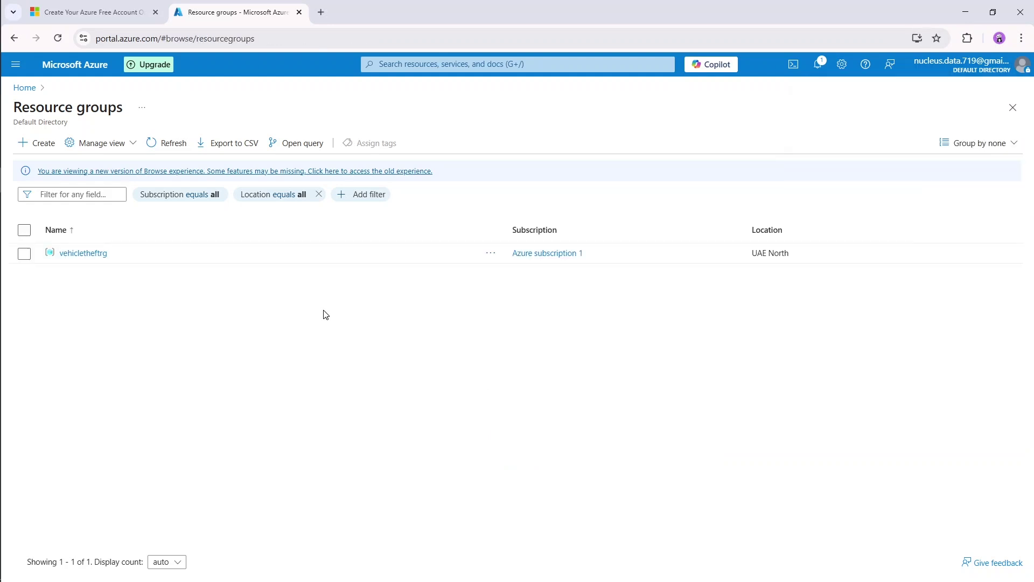
- Search the Azure portal for "storage" and open the Storage accounts service
{"action": "left_click", "coordinate": [429, 63]}
{"action": "type", "text": "storage"}
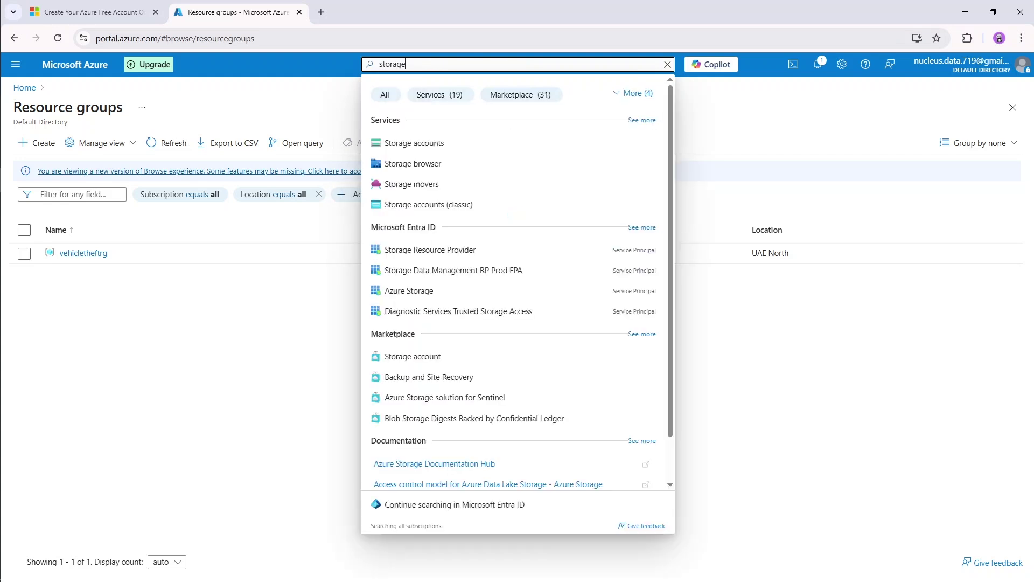
{"action": "left_click", "coordinate": [432, 146]}
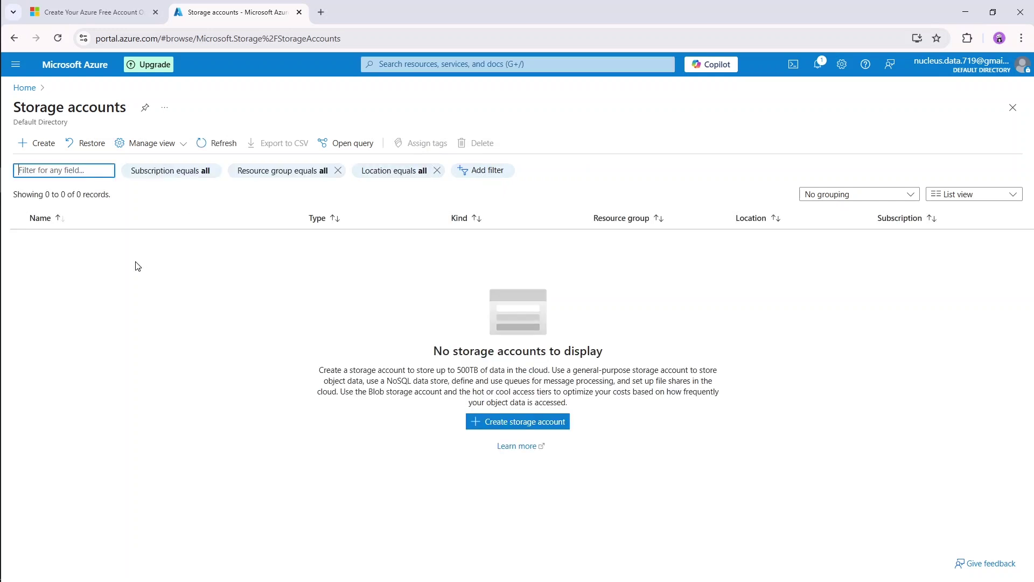
- Start a new storage account named vehicletheftsa in resource group vehicletheftrg, keeping the region (Middle East) UAE North
{"action": "left_click", "coordinate": [47, 142]}
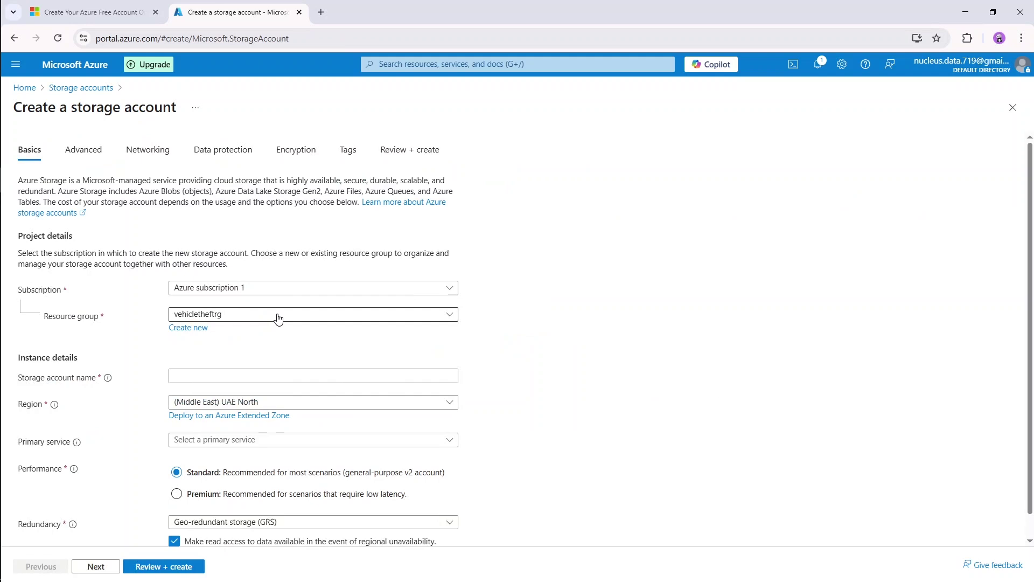
{"action": "left_click", "coordinate": [278, 319]}
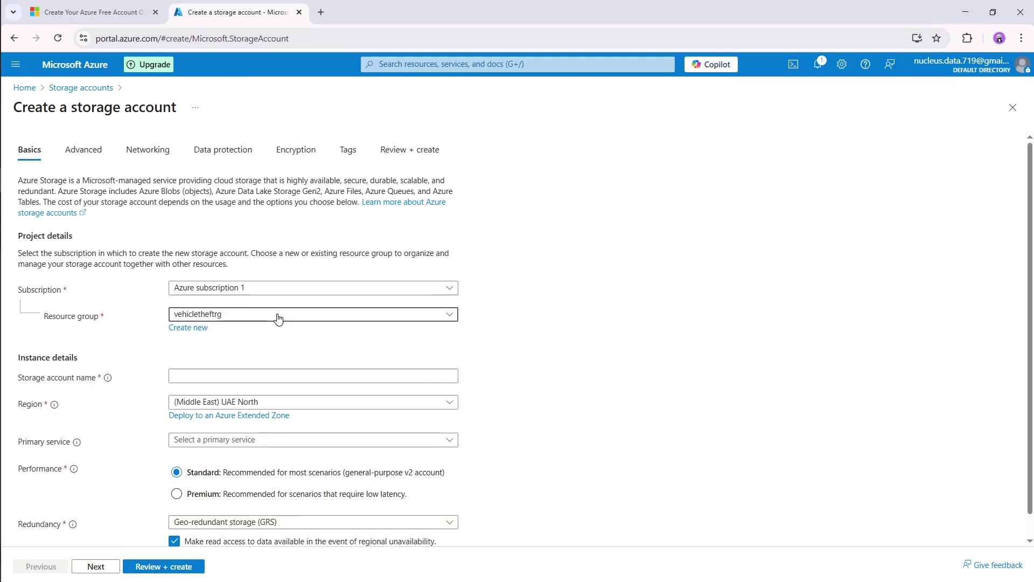
{"action": "left_click", "coordinate": [278, 318]}
{"action": "left_click", "coordinate": [215, 377]}
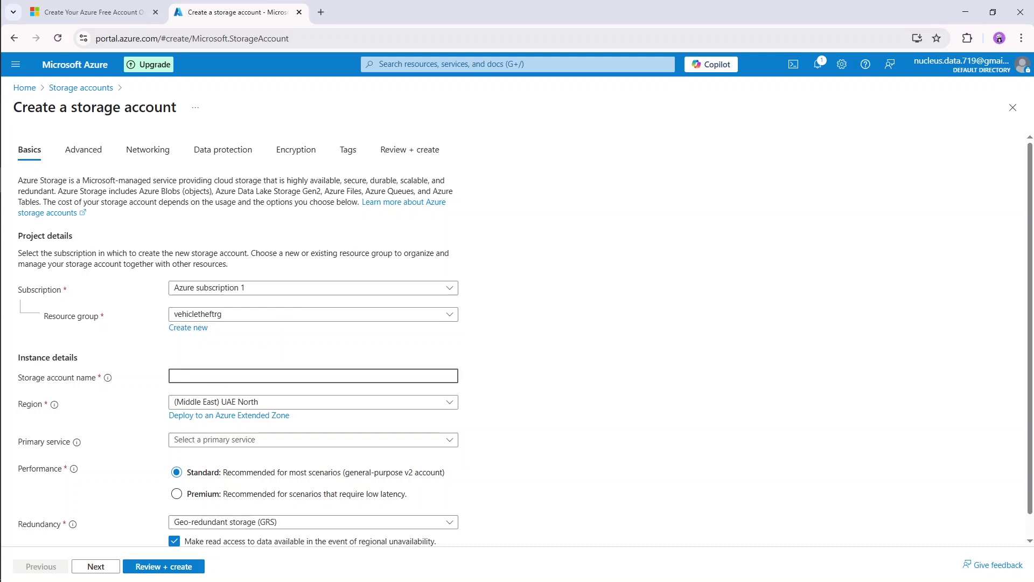
{"action": "type", "text": "vehicletheftsa"}
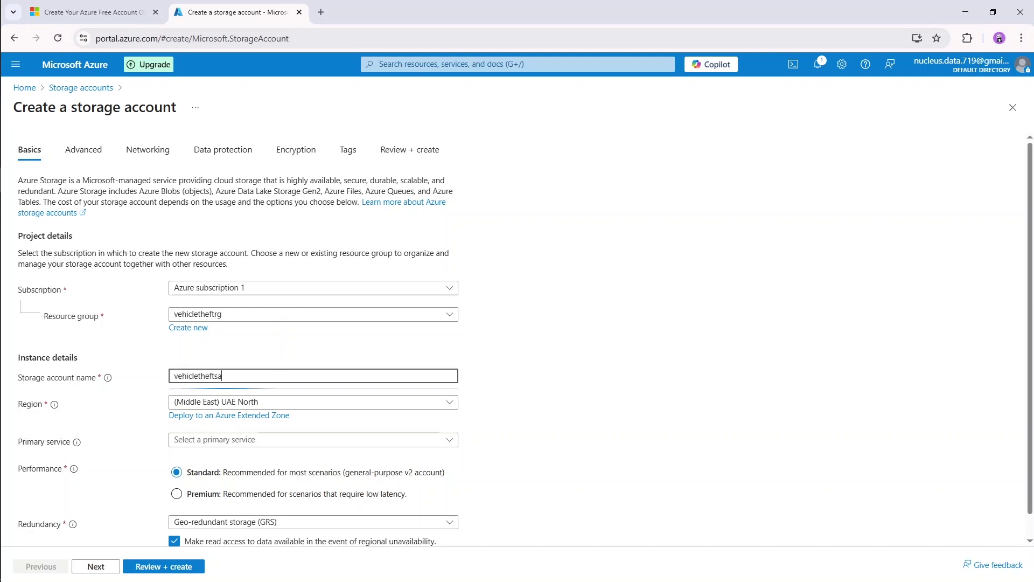
{"action": "left_click", "coordinate": [311, 407]}
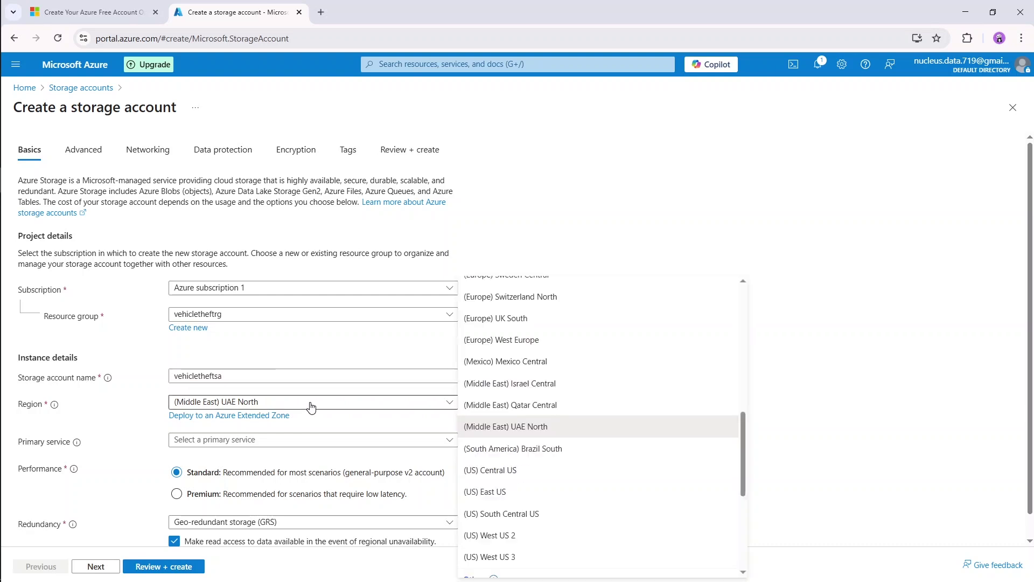
{"action": "left_click", "coordinate": [339, 407]}
{"action": "scroll", "coordinate": [313, 421], "scroll_direction": "down", "scroll_amount": 1}
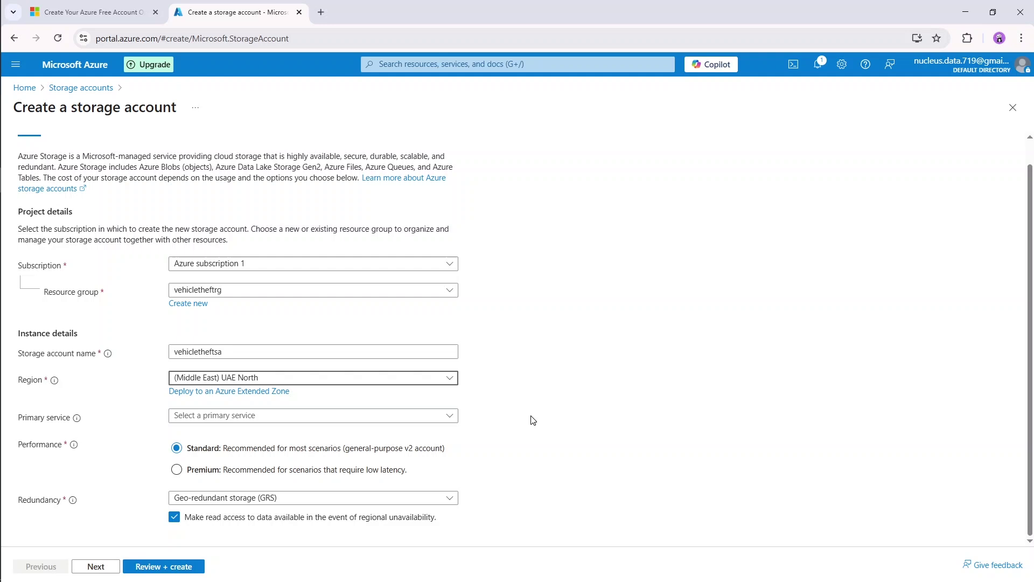
- Choose Geo-redundant storage (GRS) as the storage account's redundancy and continue to the Advanced settings
{"action": "left_click", "coordinate": [258, 503]}
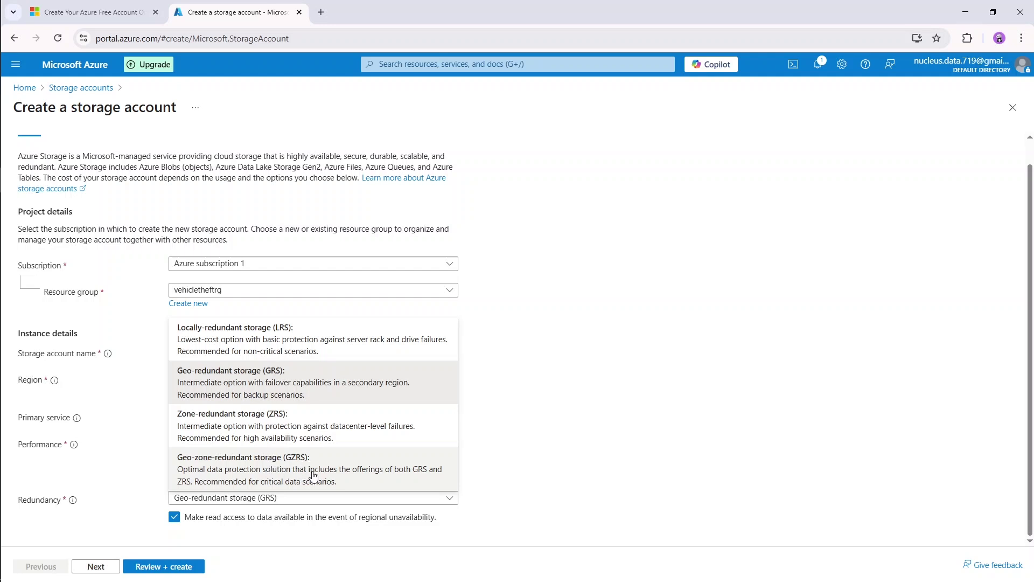
{"action": "left_click", "coordinate": [317, 393]}
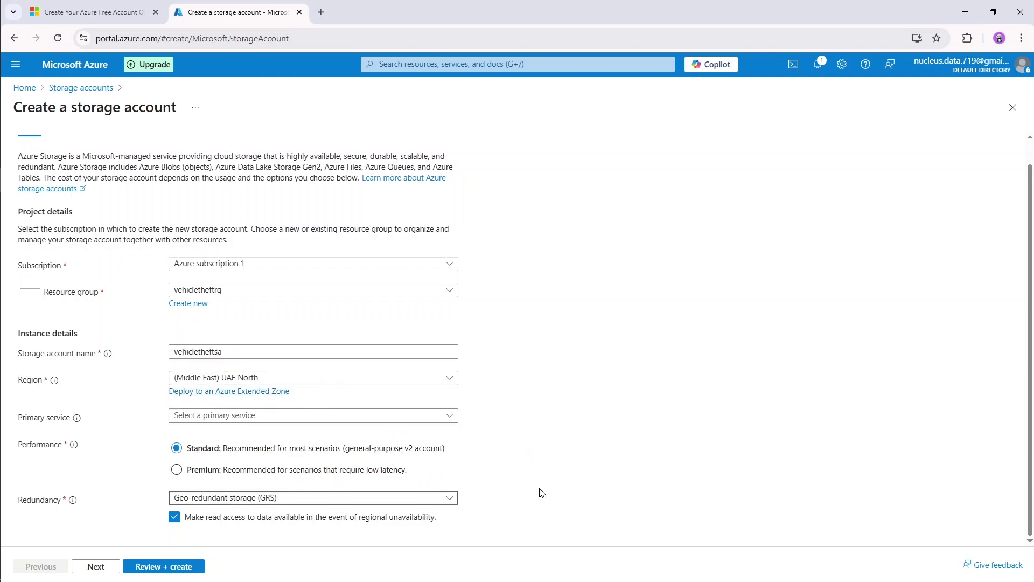
{"action": "left_click", "coordinate": [96, 566]}
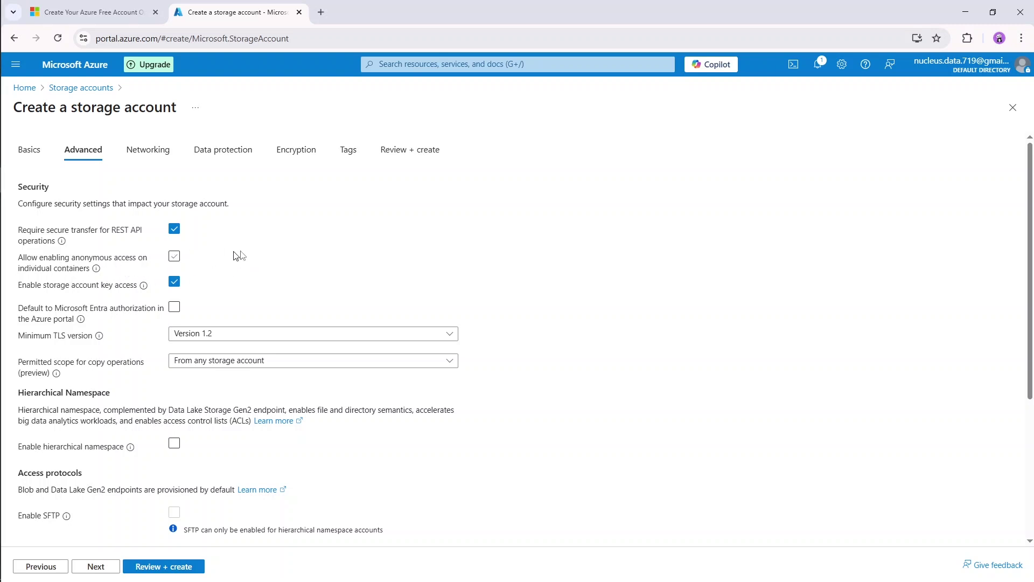
- Keep Version 1.2 as the minimum TLS version and From any storage account as the permitted scope for copy operations
{"action": "scroll", "coordinate": [261, 248], "scroll_direction": "down", "scroll_amount": 1}
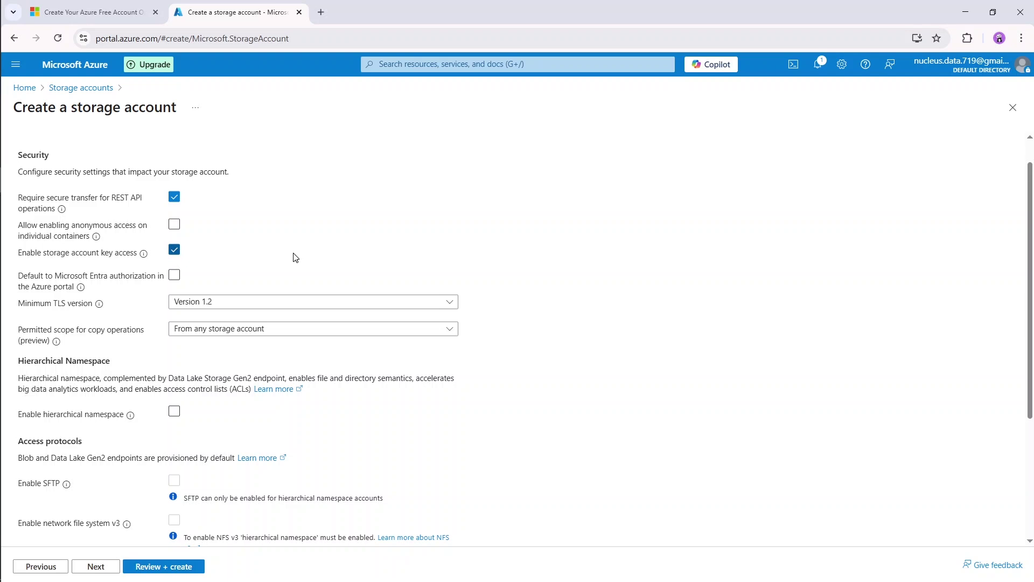
{"action": "scroll", "coordinate": [455, 248], "scroll_direction": "down", "scroll_amount": 1}
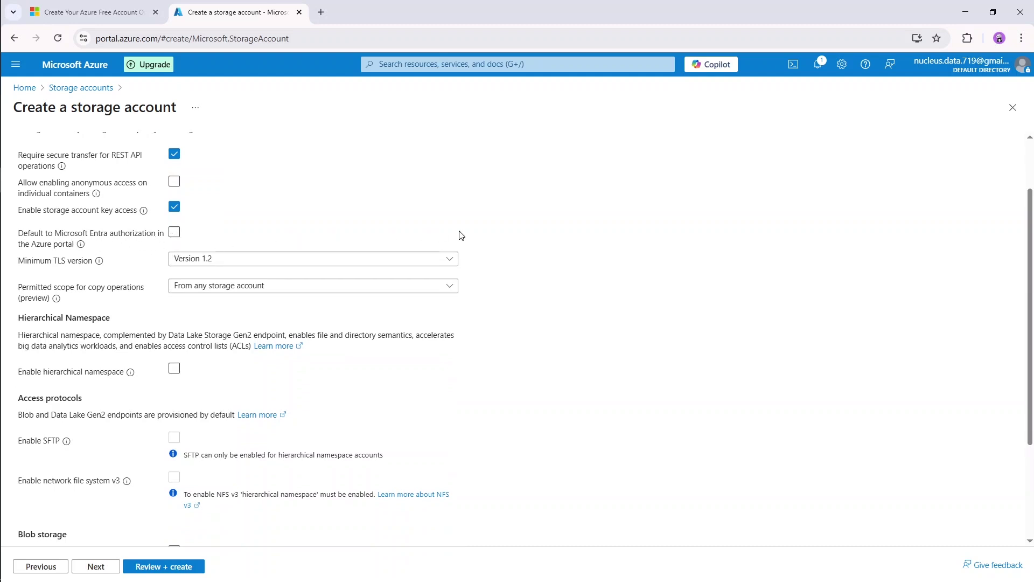
{"action": "scroll", "coordinate": [555, 234], "scroll_direction": "down", "scroll_amount": 1}
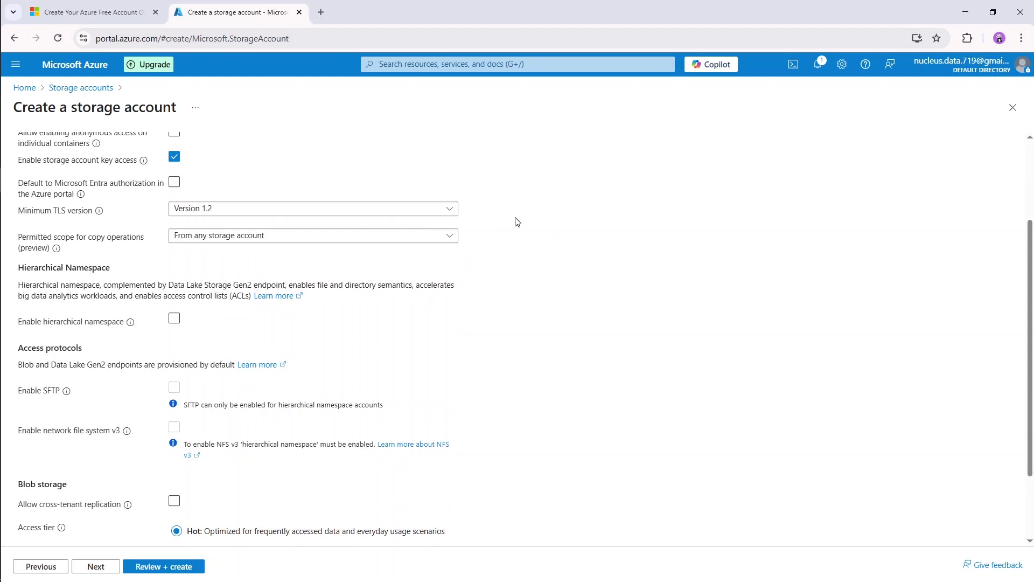
{"action": "left_click", "coordinate": [409, 210]}
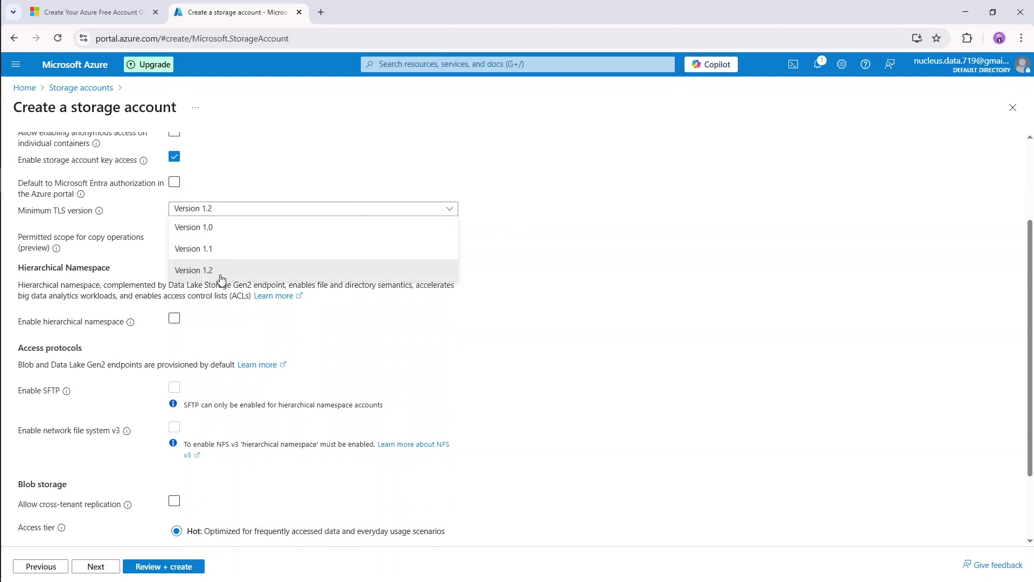
{"action": "left_click", "coordinate": [221, 270]}
{"action": "scroll", "coordinate": [506, 246], "scroll_direction": "down", "scroll_amount": 1}
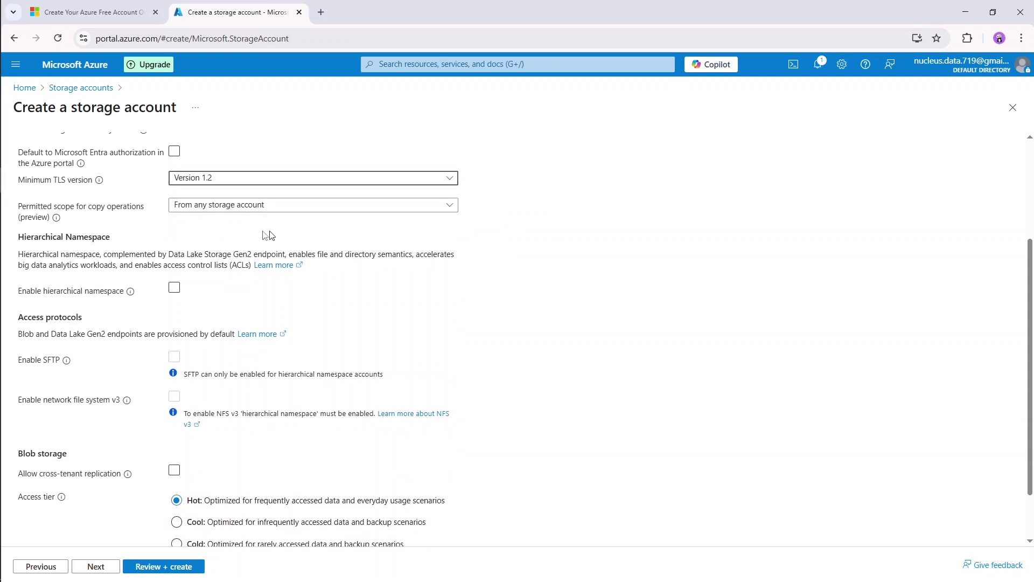
{"action": "left_click", "coordinate": [305, 211]}
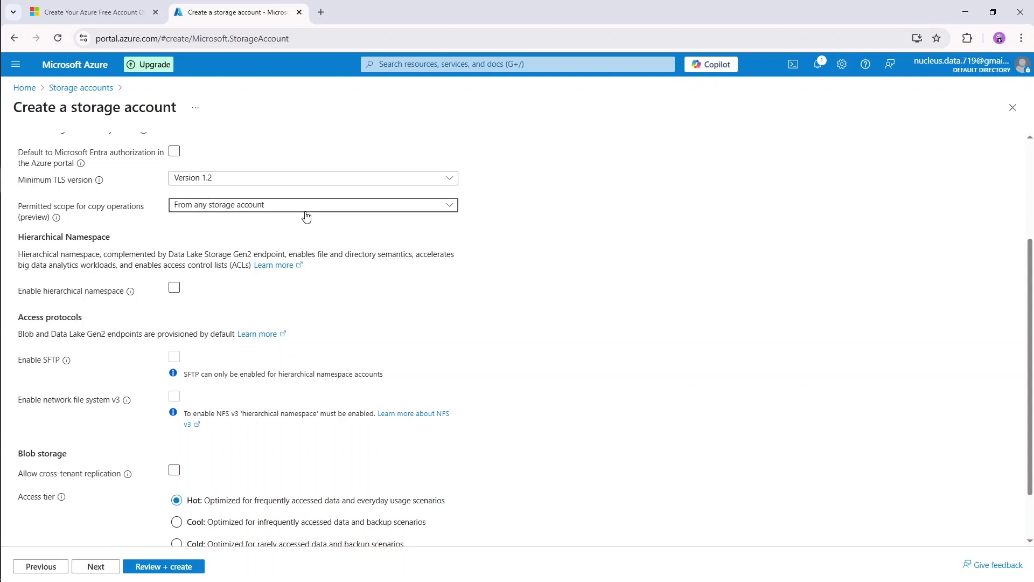
{"action": "left_click", "coordinate": [306, 216]}
- Enable the hierarchical namespace, accept the default networking settings with public access from all networks, and continue to the data protection settings
{"action": "scroll", "coordinate": [463, 272], "scroll_direction": "down", "scroll_amount": 2}
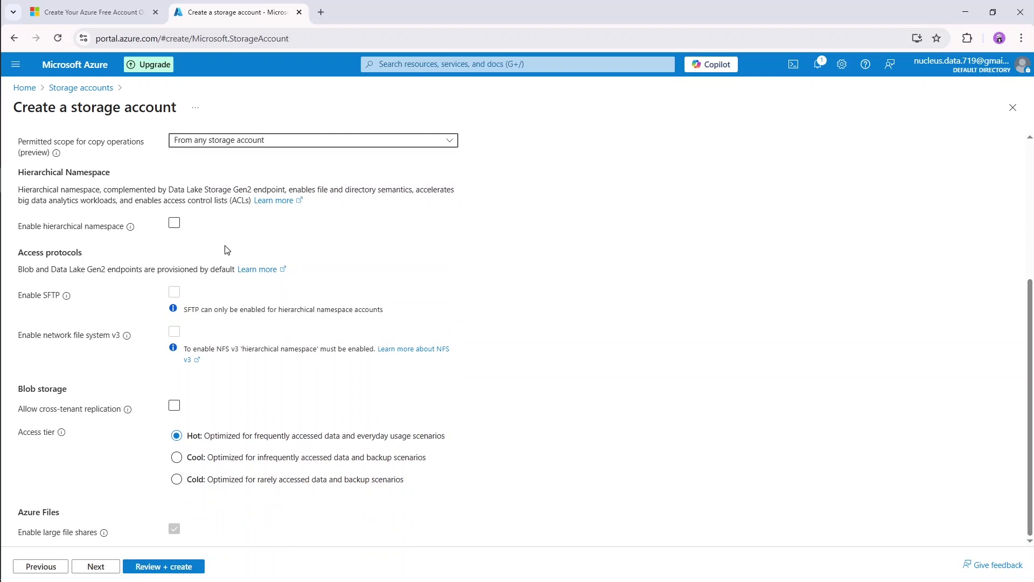
{"action": "left_click", "coordinate": [174, 226]}
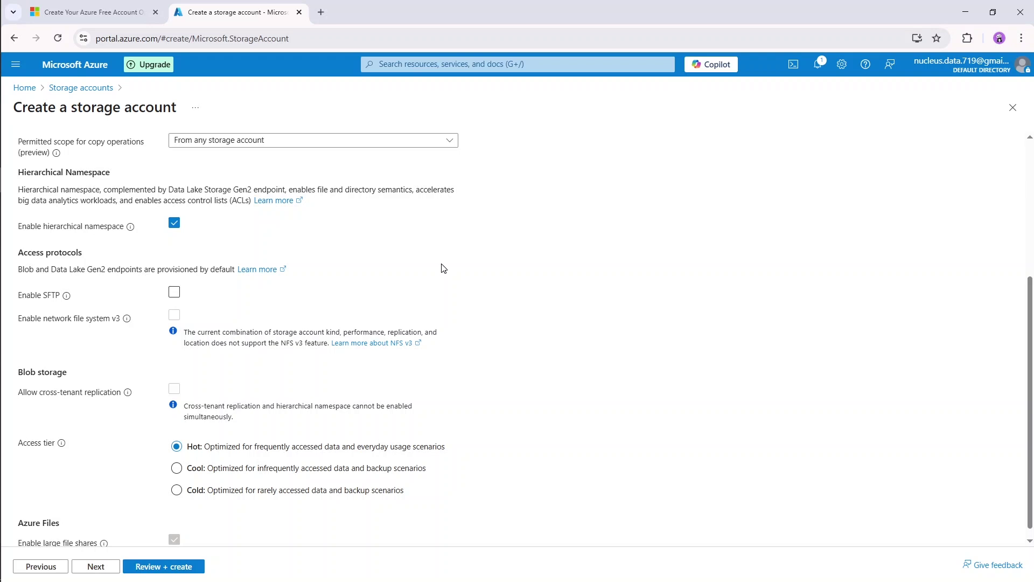
{"action": "scroll", "coordinate": [443, 268], "scroll_direction": "down", "scroll_amount": 1}
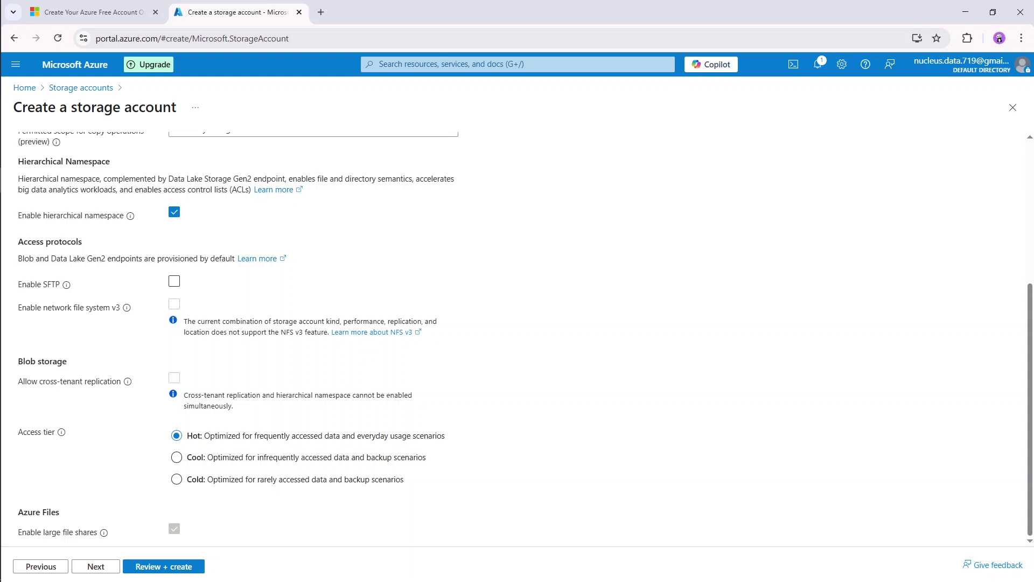
{"action": "left_click", "coordinate": [110, 567]}
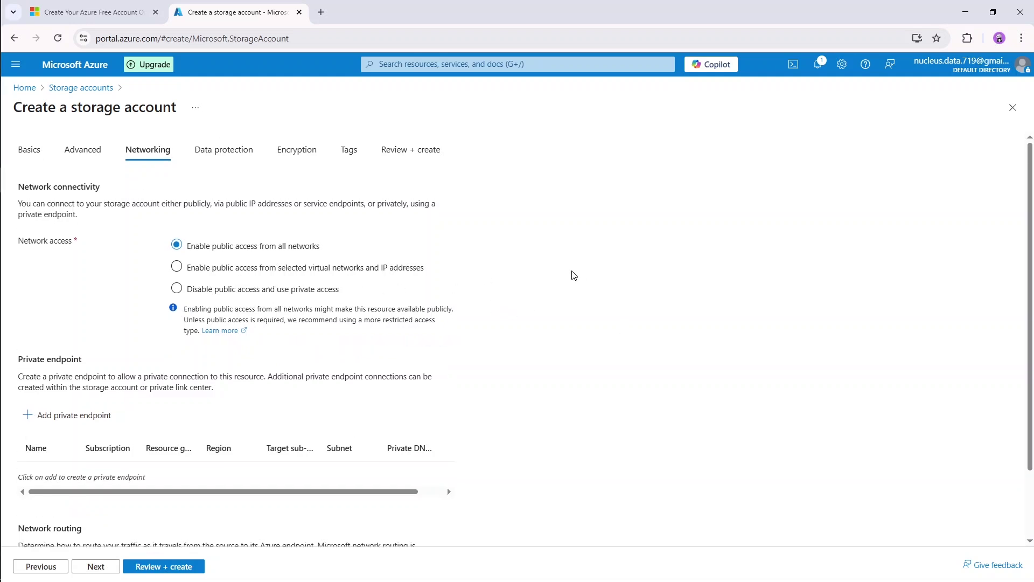
{"action": "scroll", "coordinate": [574, 275], "scroll_direction": "down", "scroll_amount": 2}
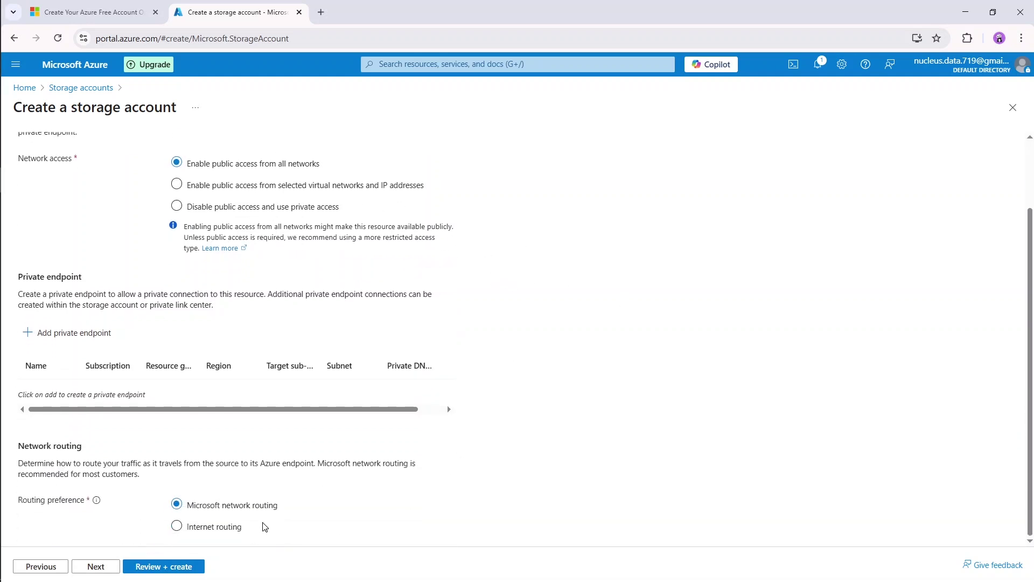
{"action": "left_click", "coordinate": [96, 566]}
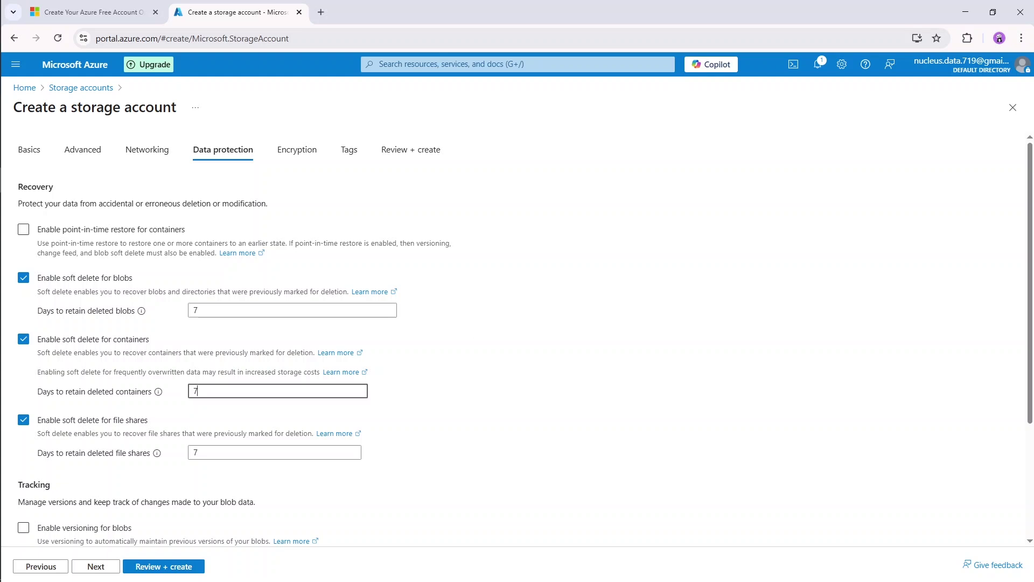
- Set the soft-delete retention for containers, blobs and file shares to 1 day each
{"action": "left_click_drag", "start_coordinate": [203, 391], "coordinate": [172, 397]}
{"action": "type", "text": "7"}
{"action": "key", "text": "BackSpace"}
{"action": "type", "text": "1"}
{"action": "left_click", "coordinate": [197, 311]}
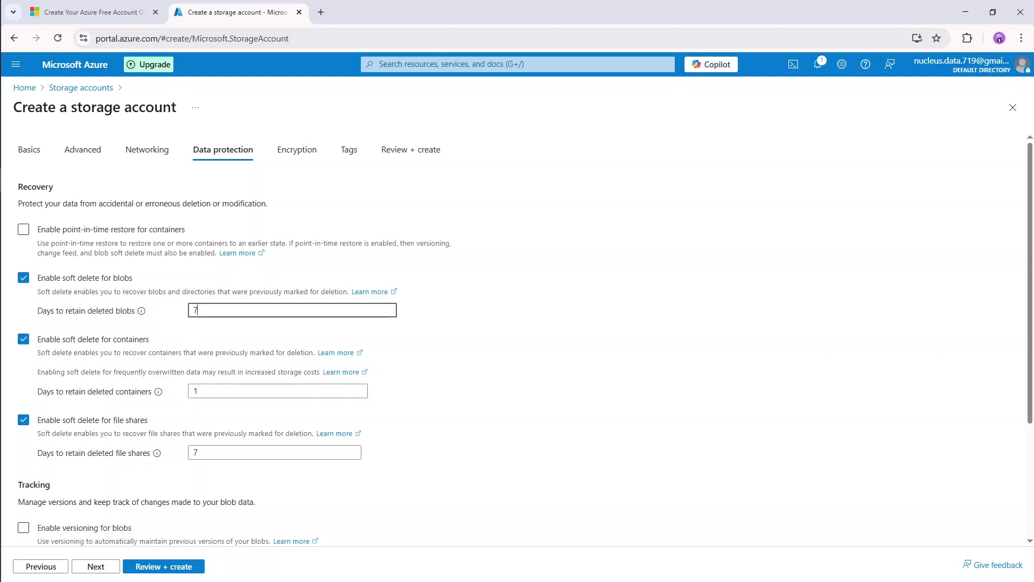
{"action": "key", "text": "BackSpace"}
{"action": "type", "text": "1"}
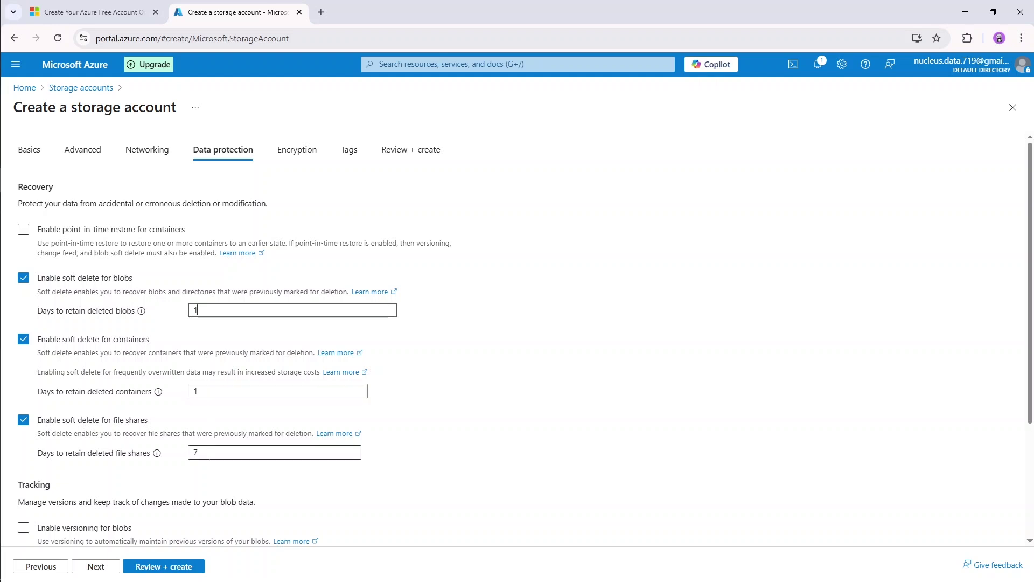
{"action": "left_click", "coordinate": [197, 452]}
{"action": "key", "text": "BackSpace"}
{"action": "type", "text": "1"}
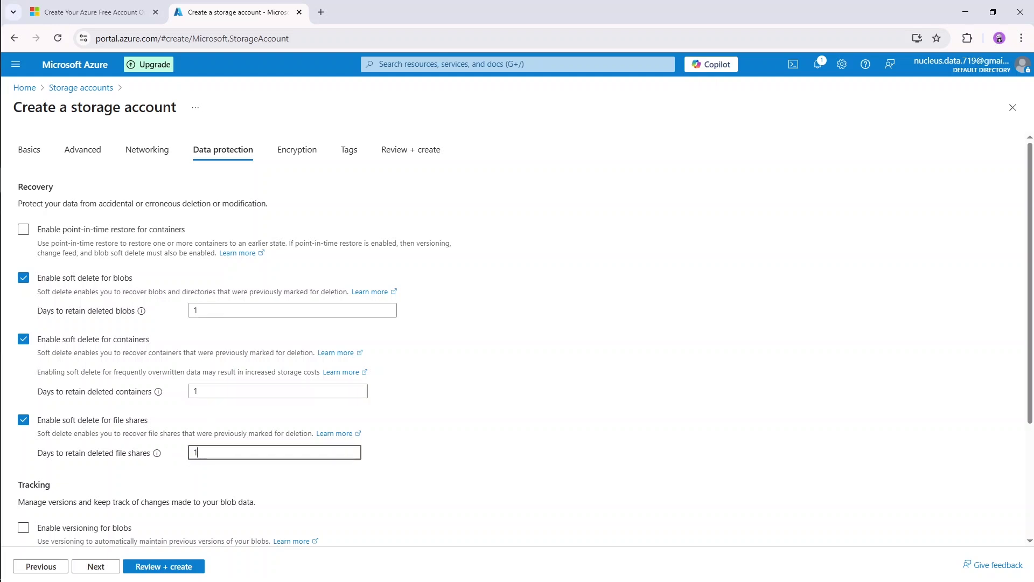
{"action": "left_click", "coordinate": [442, 390]}
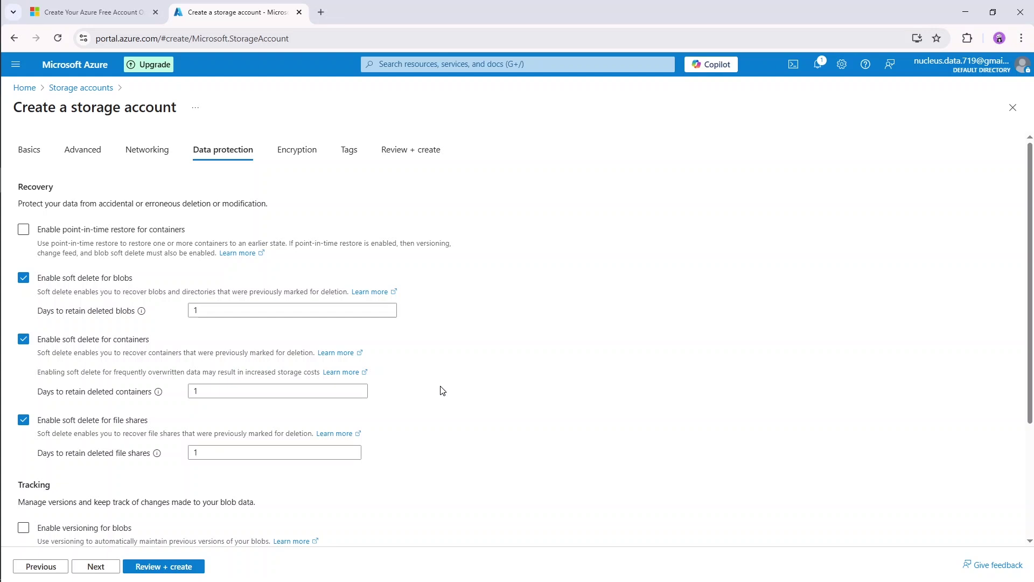
- Accept the remaining tracking, encryption and tag defaults and create the storage account
{"action": "scroll", "coordinate": [442, 390], "scroll_direction": "down", "scroll_amount": 3}
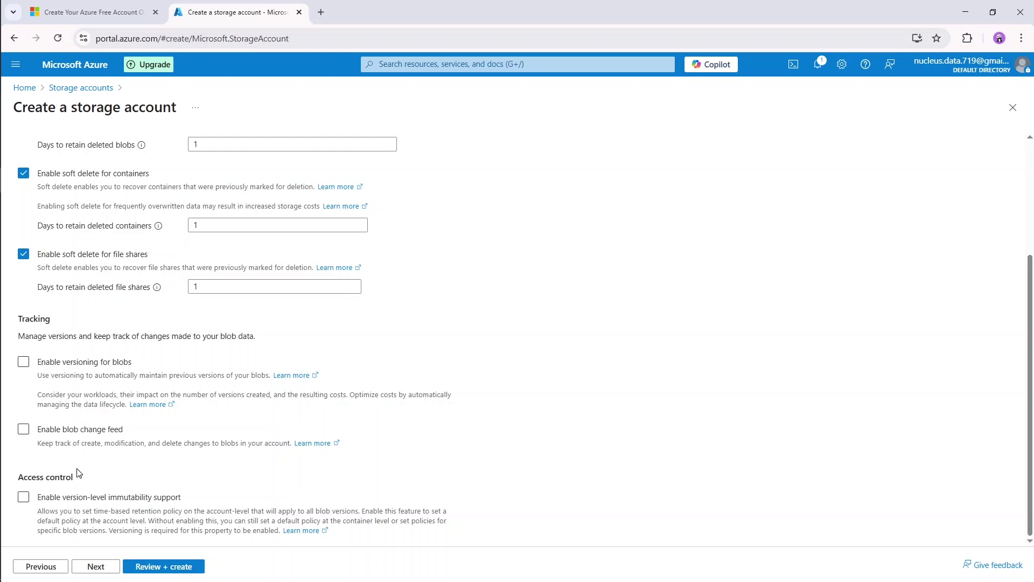
{"action": "left_click", "coordinate": [96, 566]}
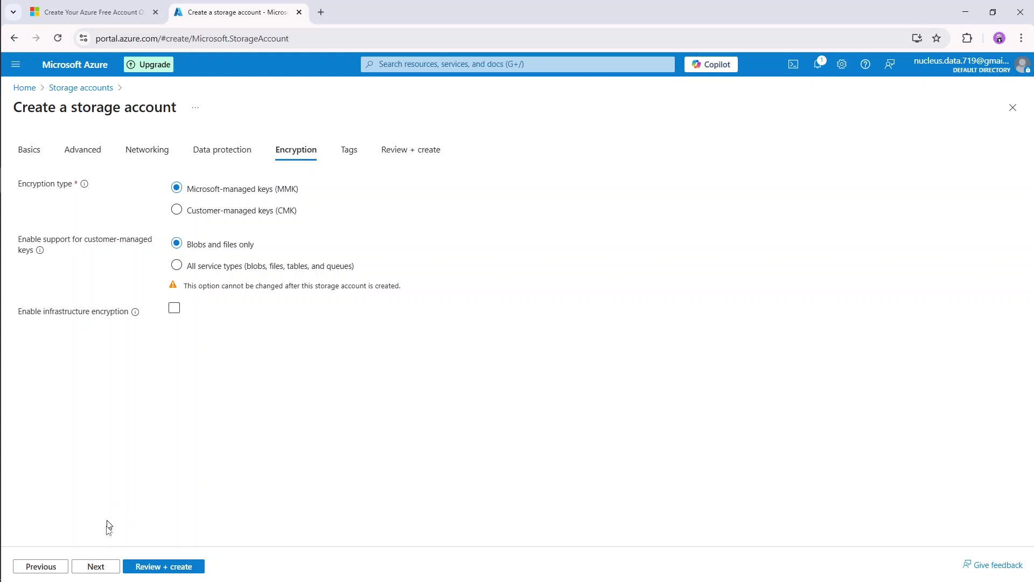
{"action": "left_click", "coordinate": [103, 572]}
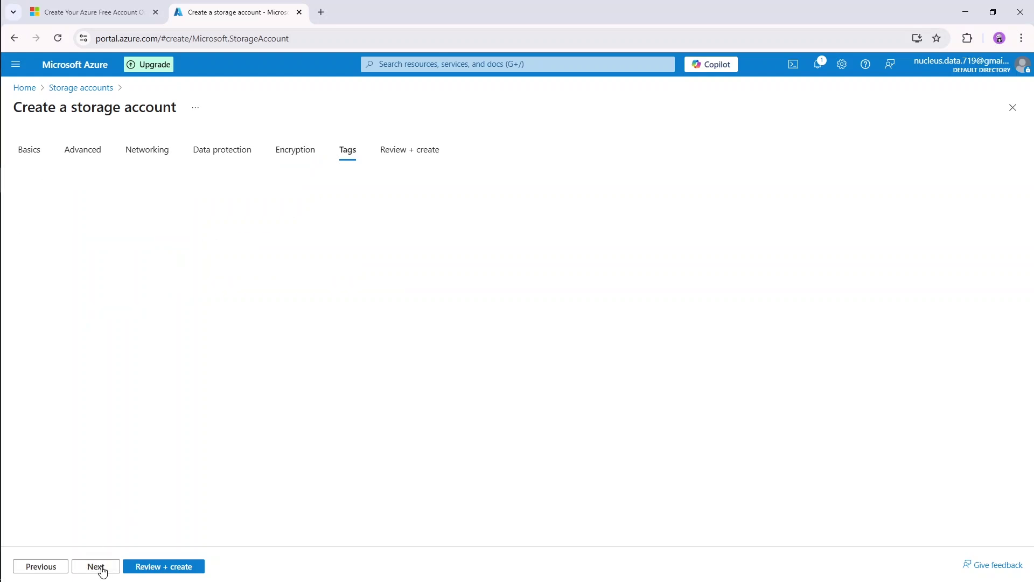
{"action": "left_click", "coordinate": [102, 571]}
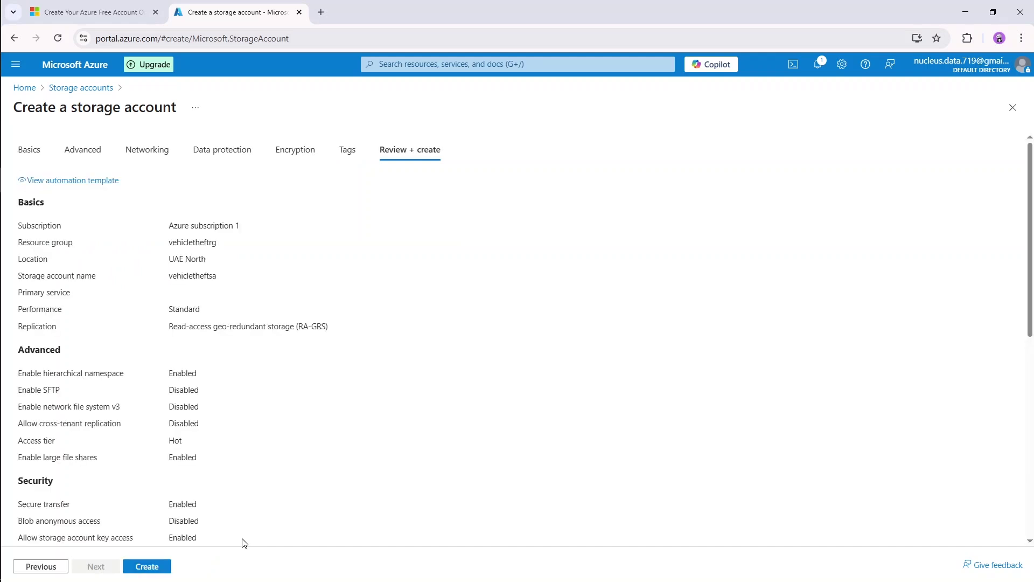
{"action": "left_click", "coordinate": [147, 566]}
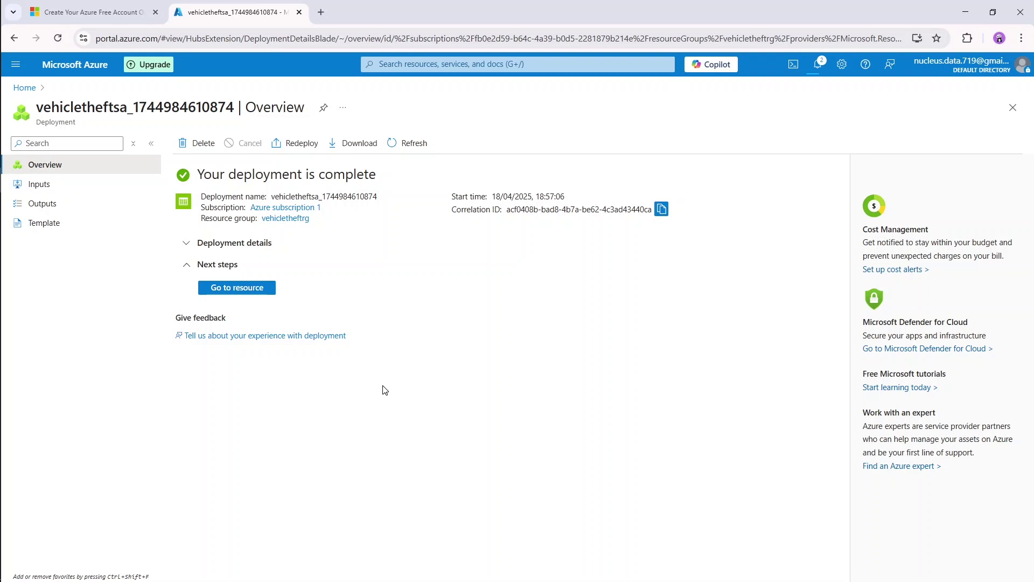
- Go to the newly deployed vehicletheftsa storage account and open its list of containers
{"action": "left_click", "coordinate": [260, 292]}
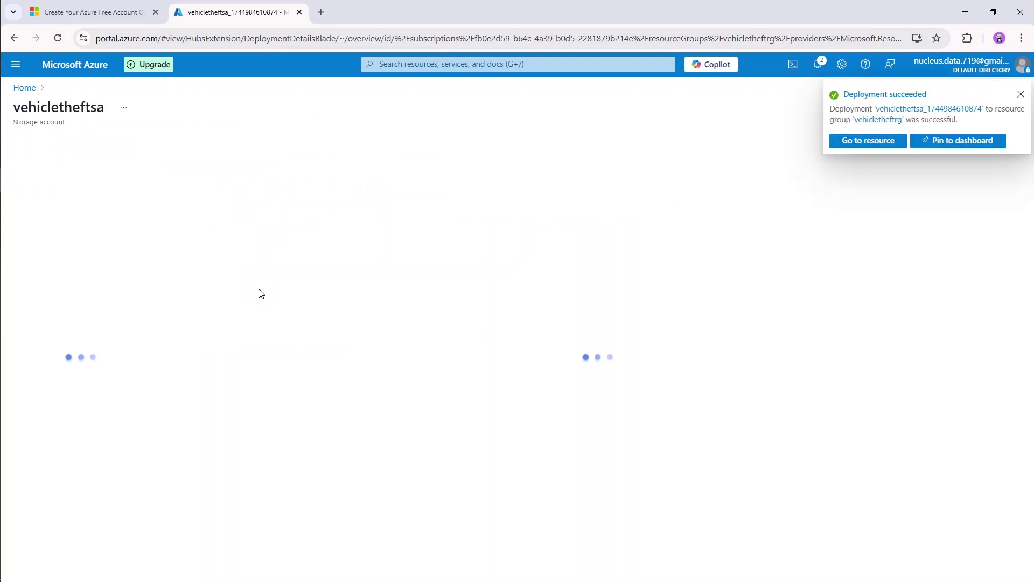
{"action": "left_click", "coordinate": [1021, 94]}
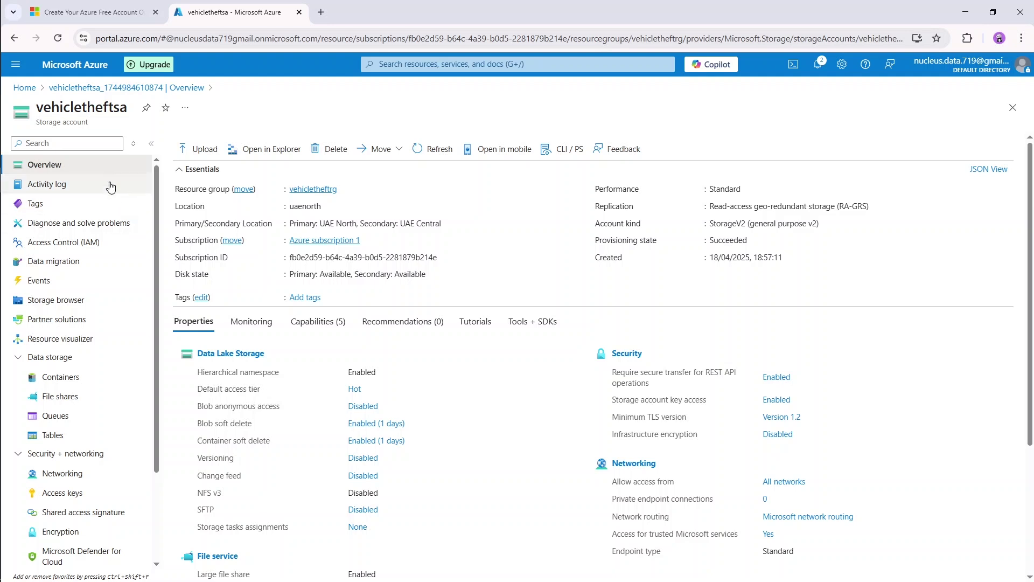
{"action": "left_click", "coordinate": [96, 380]}
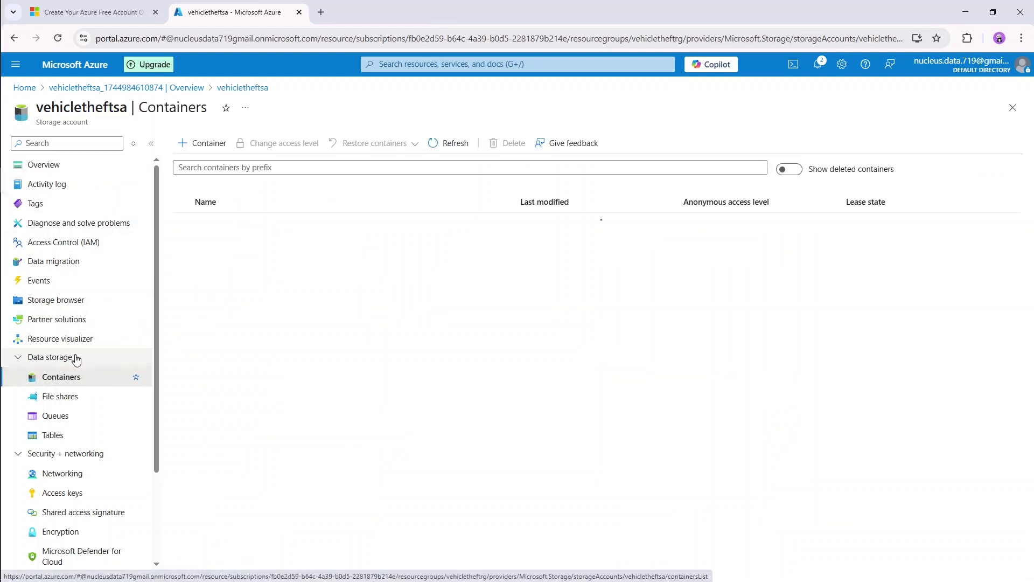
{"action": "left_click", "coordinate": [249, 337]}
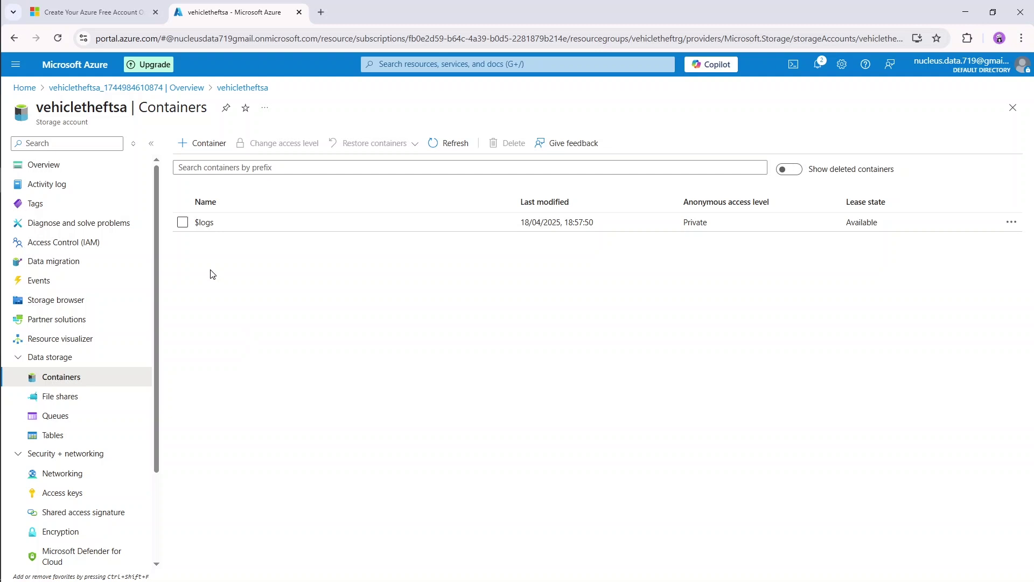
- Create three private containers named bronze, silver and gold in the vehicletheftsa storage account
{"action": "left_click", "coordinate": [204, 143]}
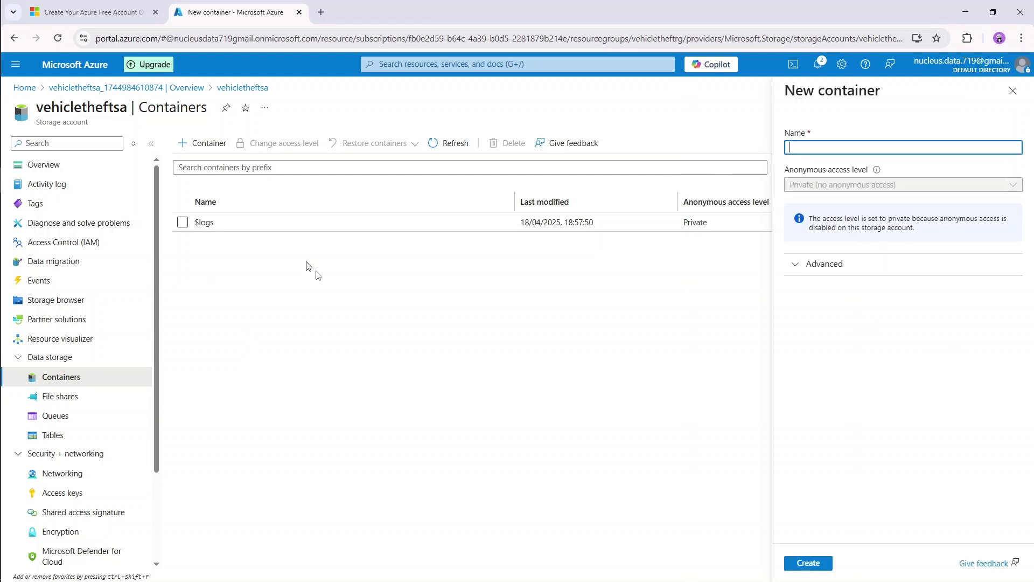
{"action": "type", "text": "bronze"}
{"action": "left_click", "coordinate": [811, 564]}
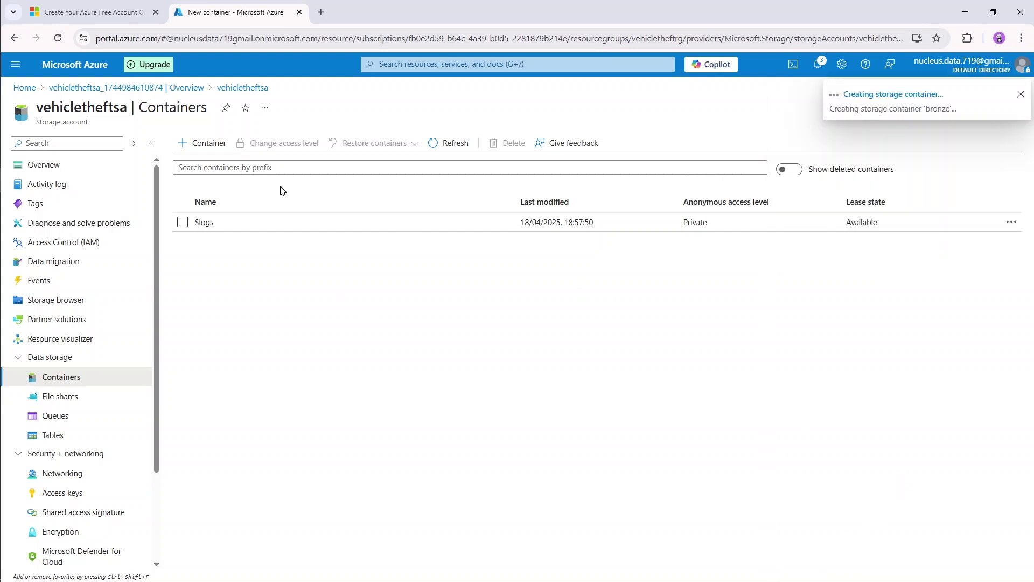
{"action": "left_click", "coordinate": [208, 147]}
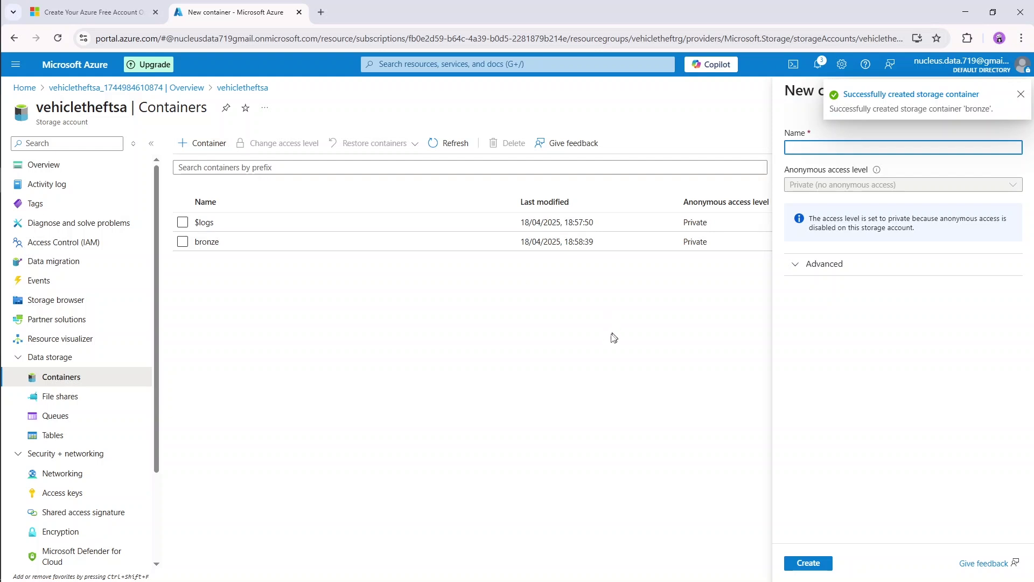
{"action": "type", "text": "silver"}
{"action": "left_click", "coordinate": [808, 565]}
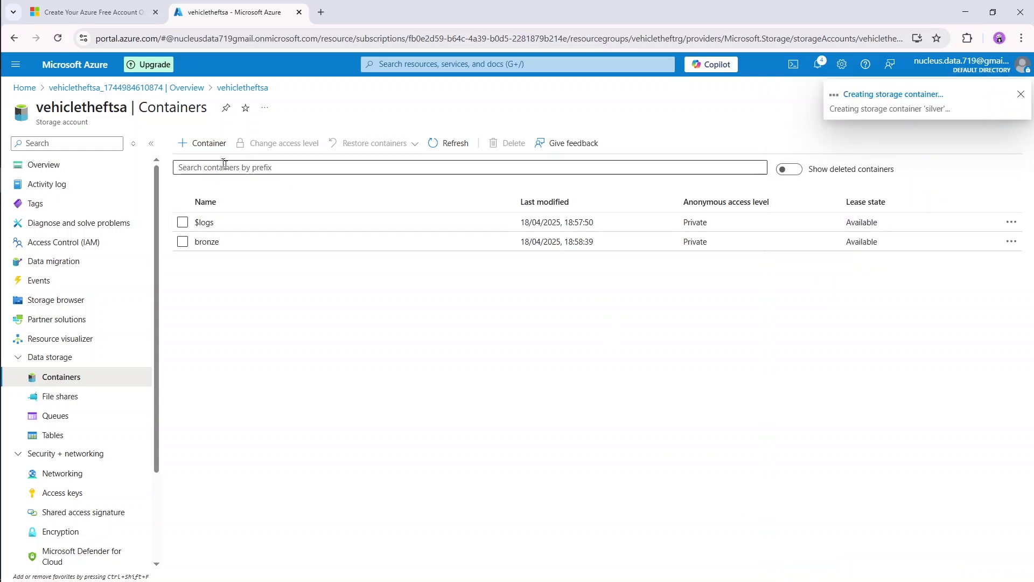
{"action": "left_click", "coordinate": [209, 147]}
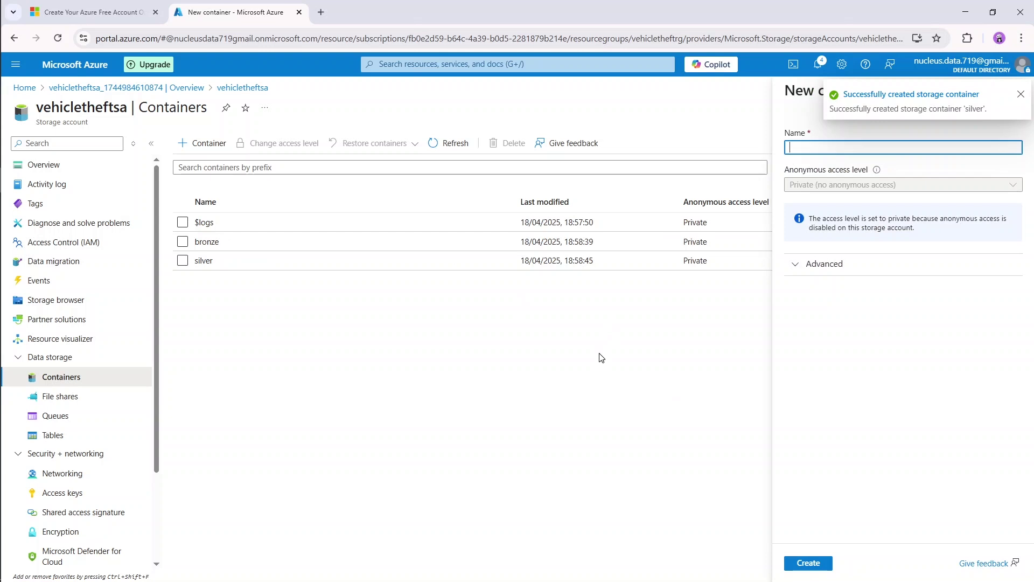
{"action": "type", "text": "gold"}
{"action": "left_click", "coordinate": [823, 564]}
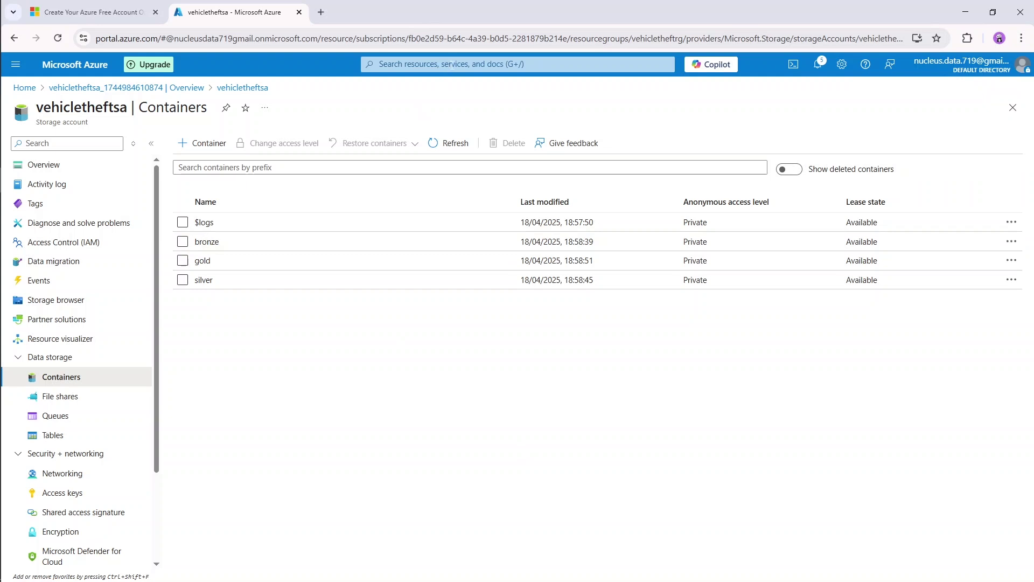
- Search the Azure portal for "data factory" and open the Data factories service
{"action": "left_click", "coordinate": [452, 64]}
{"action": "type", "text": "dat"}
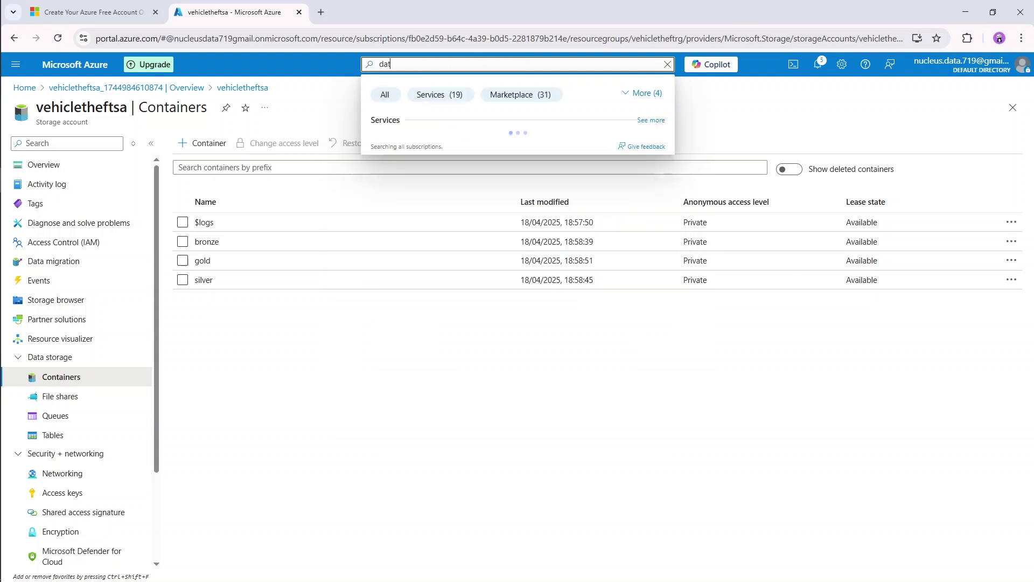
{"action": "type", "text": "a facatory"}
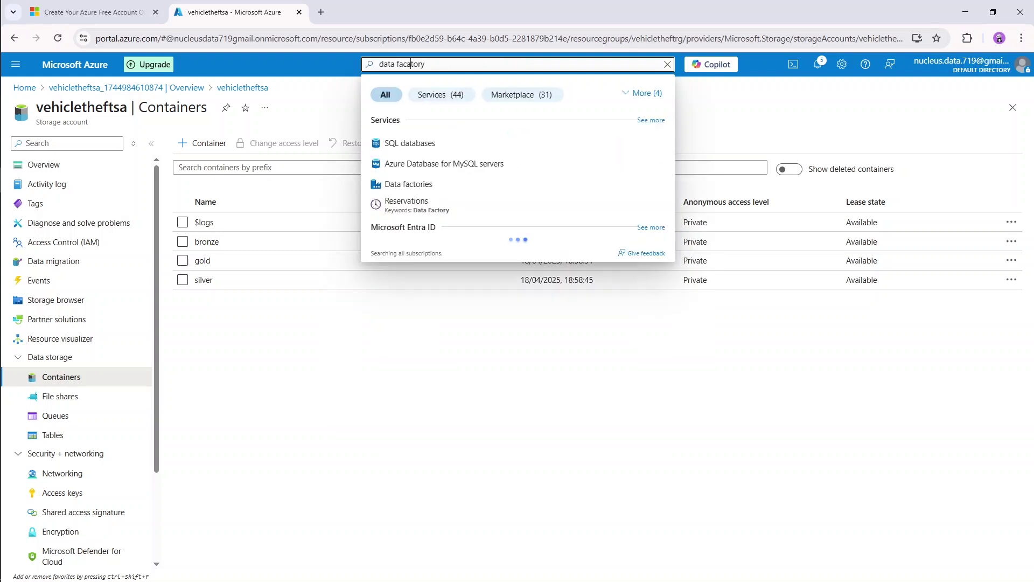
{"action": "key", "text": "BackSpace"}
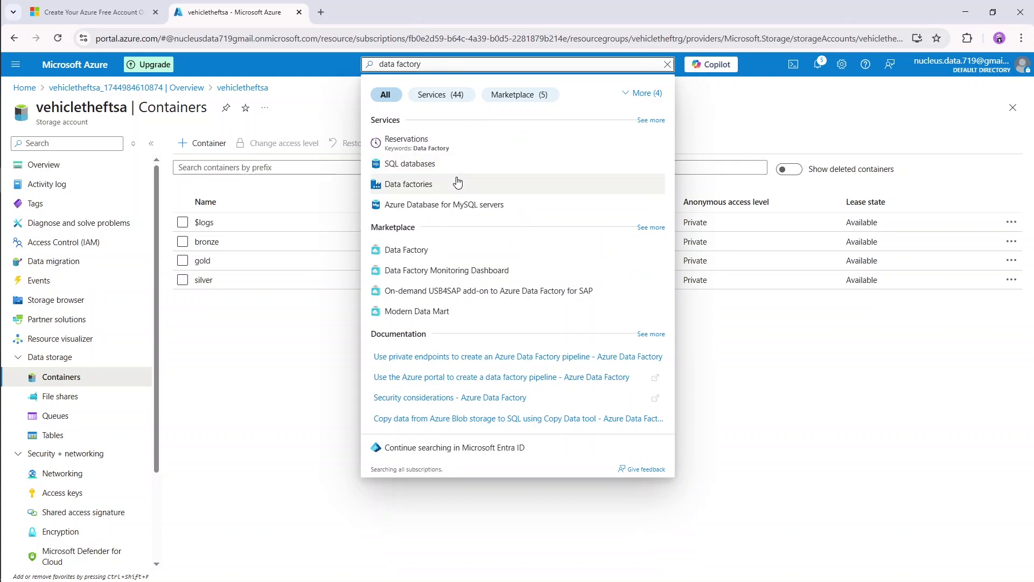
{"action": "left_click", "coordinate": [457, 185]}
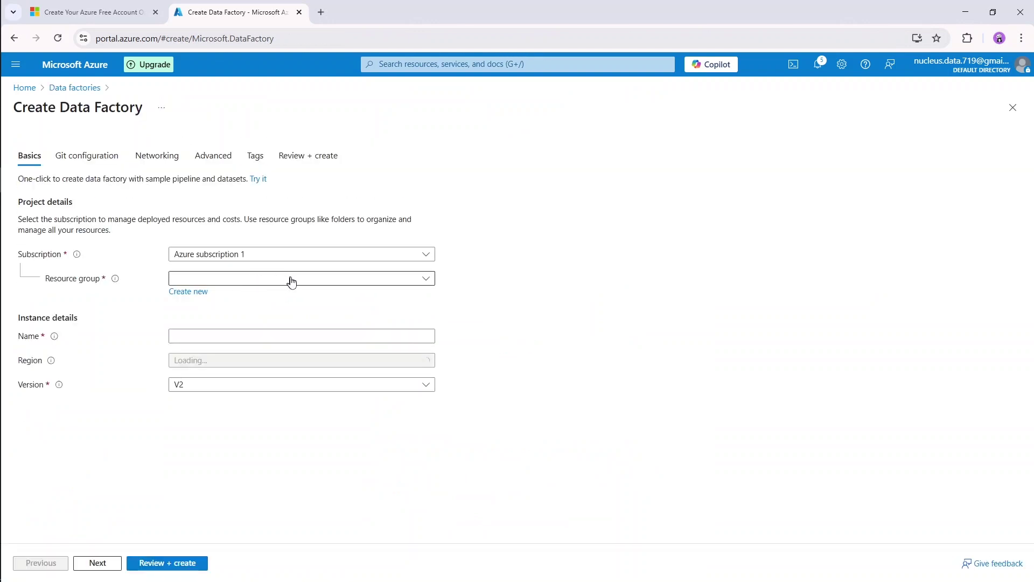
- Fill in the data factory basics with resource group vehicletheftrg, name vehicletheftdf and region UAE North
{"action": "left_click", "coordinate": [292, 280]}
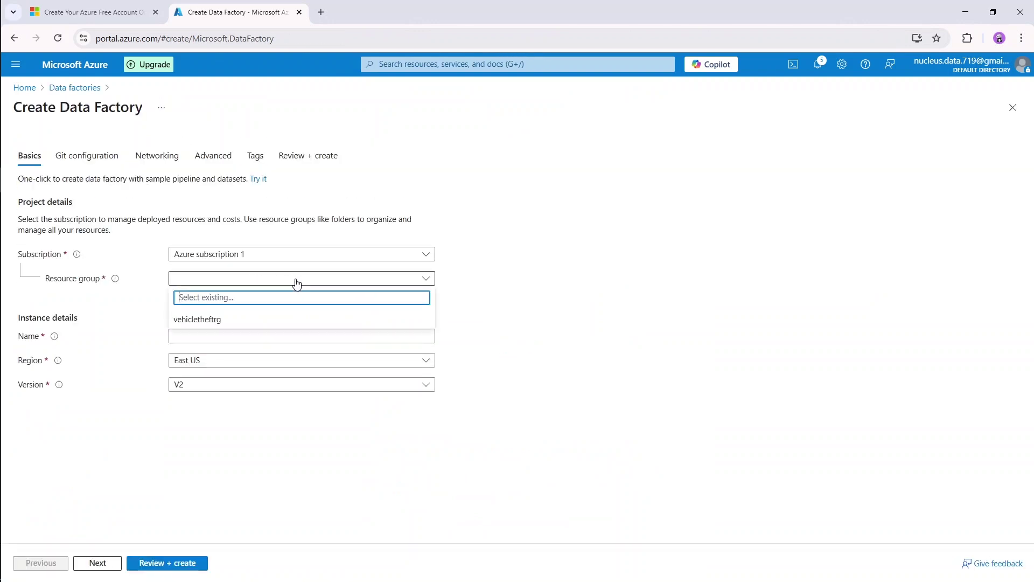
{"action": "left_click", "coordinate": [271, 322]}
{"action": "left_click", "coordinate": [299, 336]}
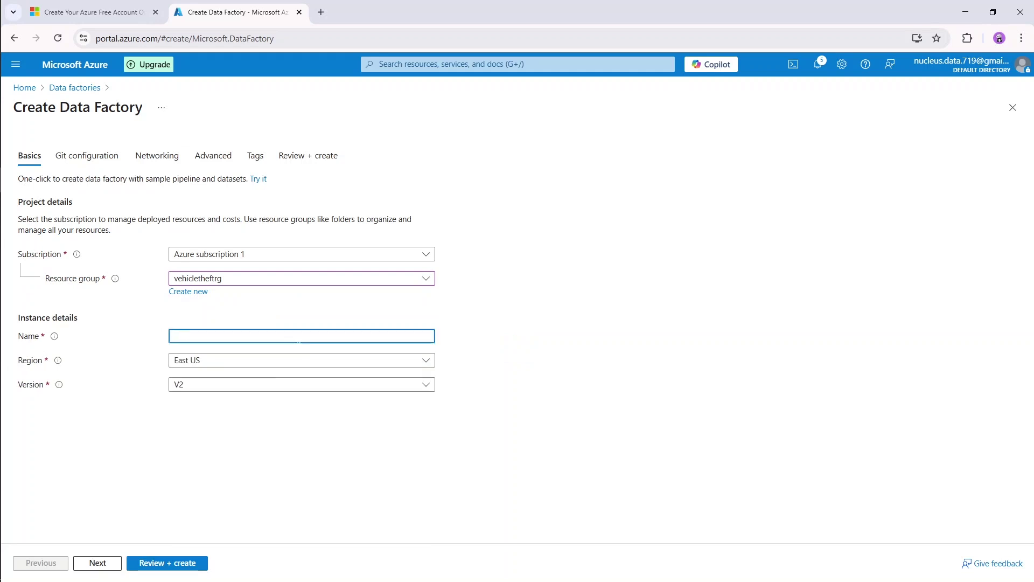
{"action": "type", "text": "vehicletheftdf"}
{"action": "left_click", "coordinate": [286, 361]}
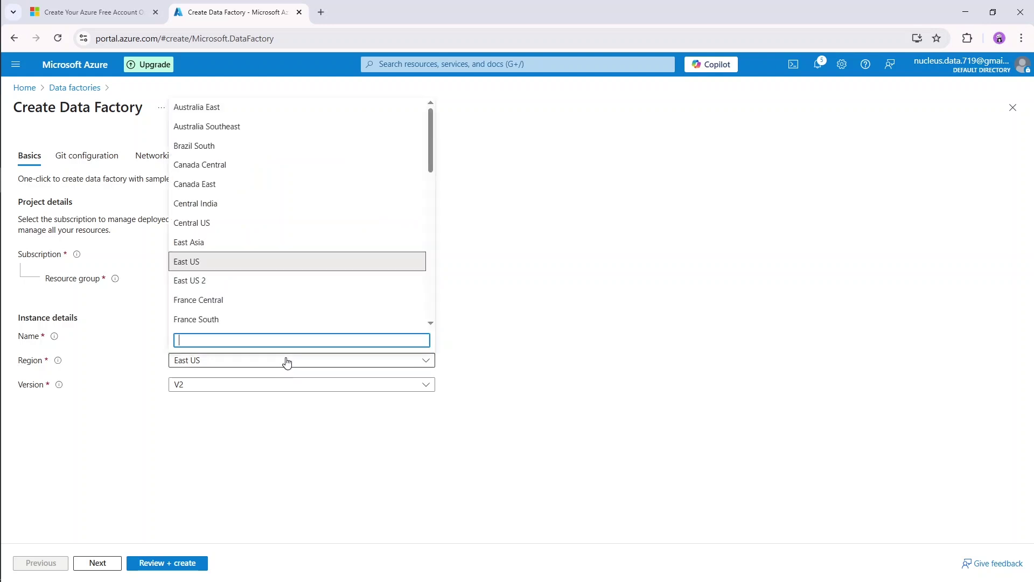
{"action": "scroll", "coordinate": [298, 246], "scroll_direction": "down", "scroll_amount": 10}
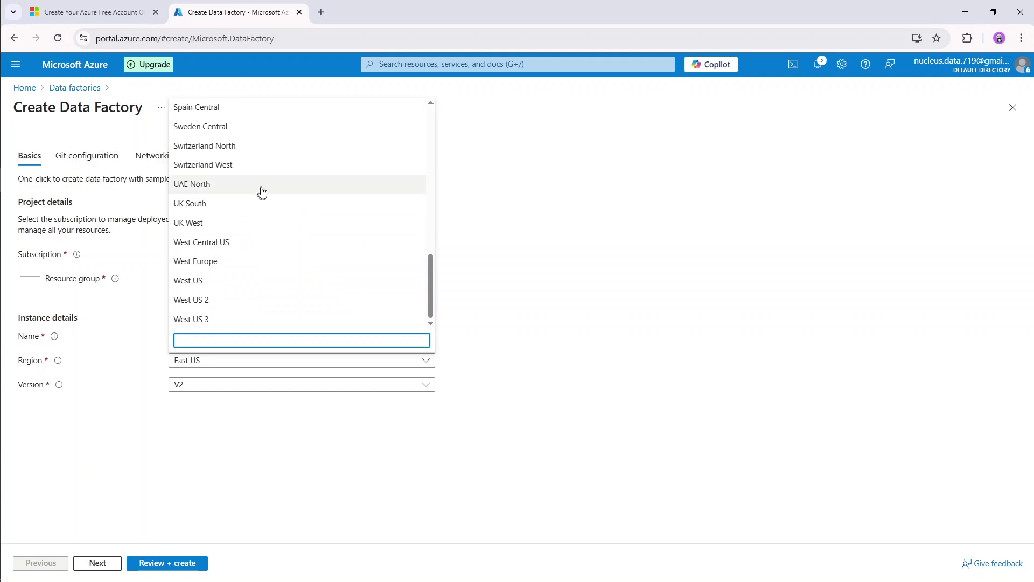
{"action": "left_click", "coordinate": [261, 195]}
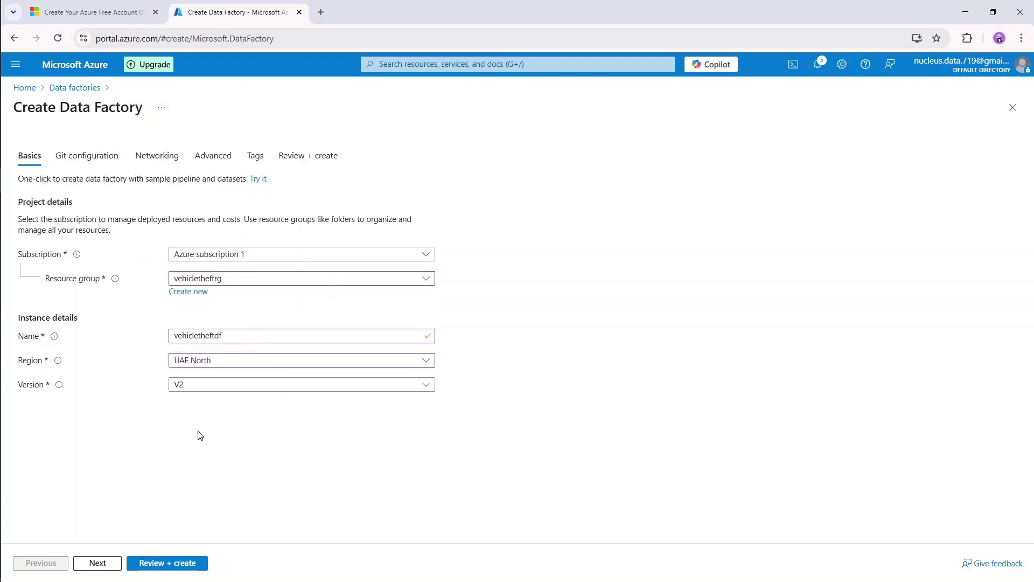
- Accept the Git, networking, encryption and tag defaults and create the data factory
{"action": "left_click", "coordinate": [108, 565]}
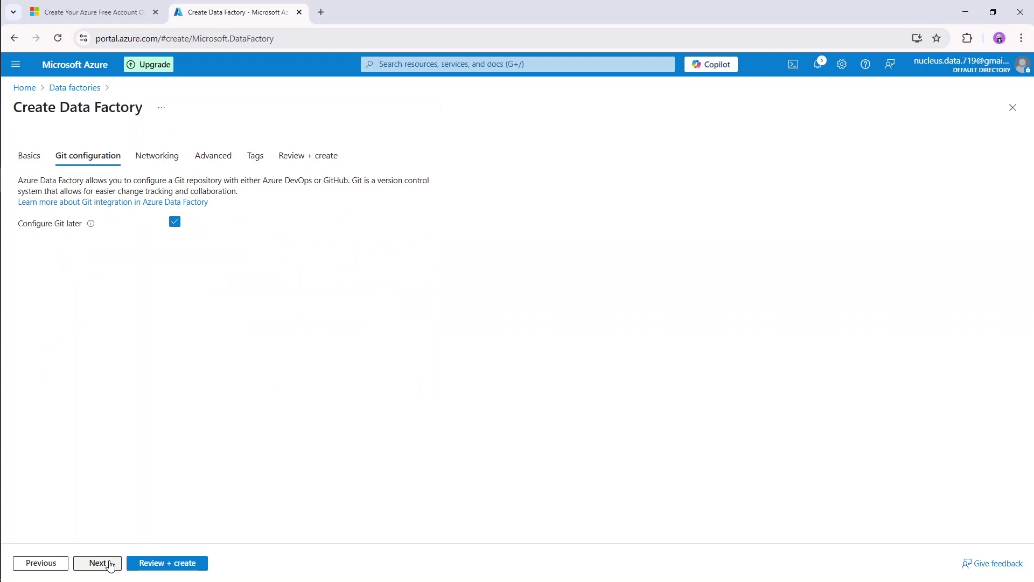
{"action": "left_click", "coordinate": [110, 566]}
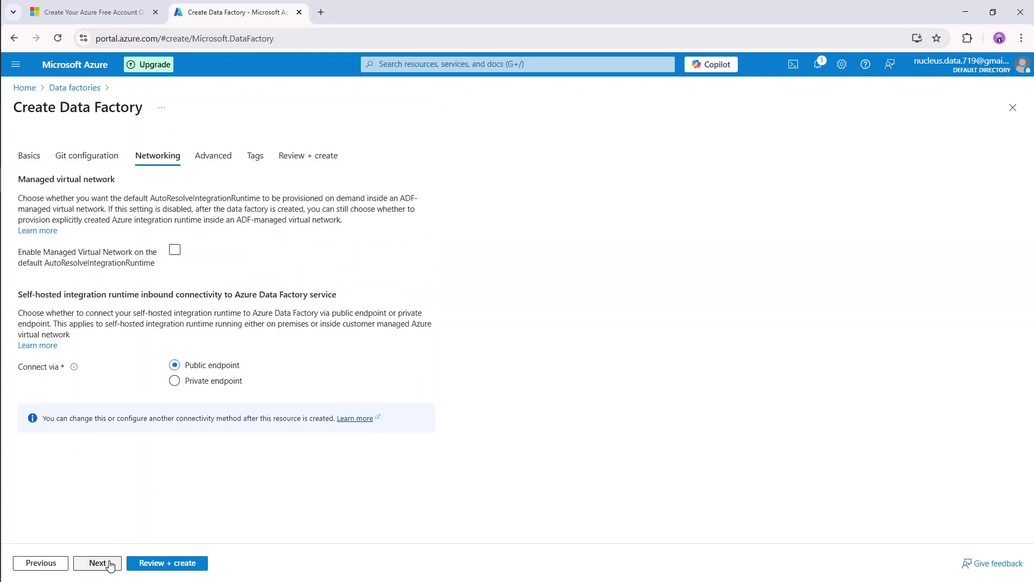
{"action": "left_click", "coordinate": [110, 566]}
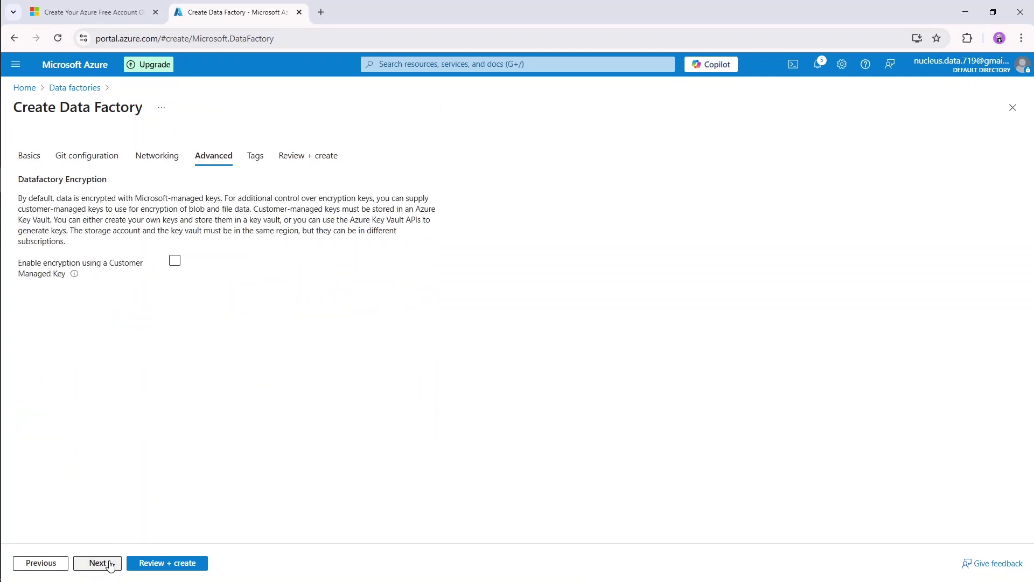
{"action": "left_click", "coordinate": [110, 565]}
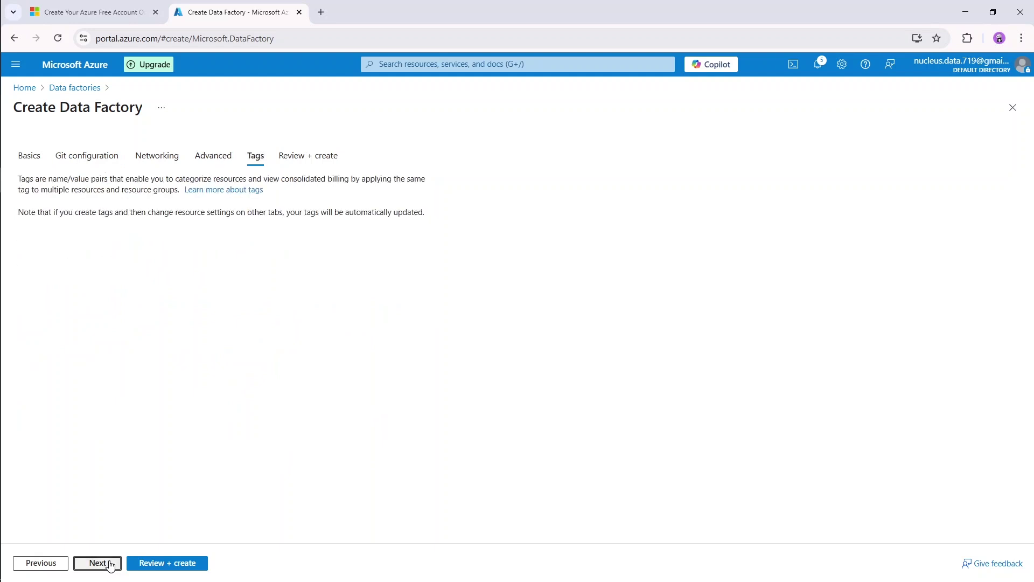
{"action": "left_click", "coordinate": [109, 566]}
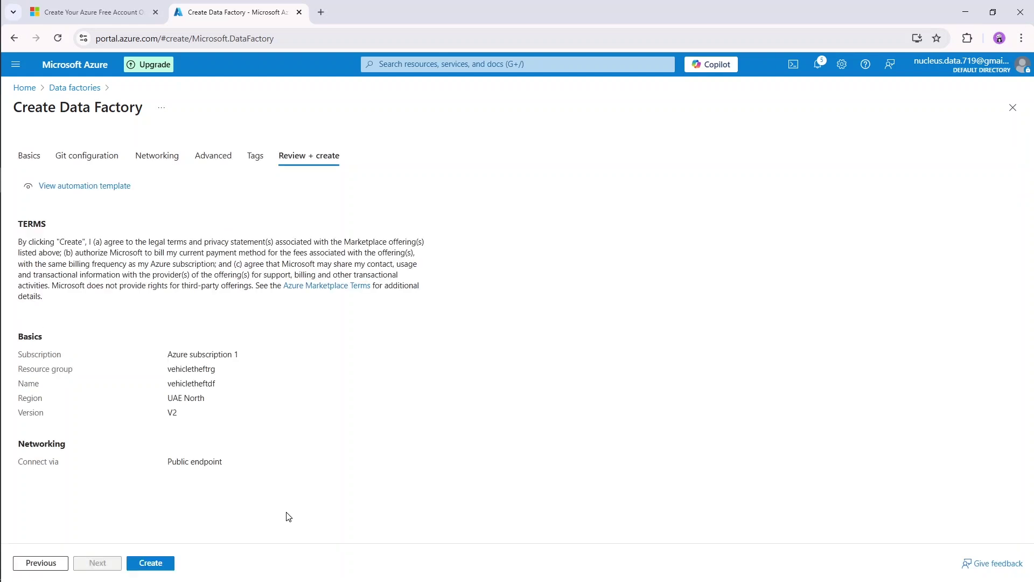
{"action": "left_click", "coordinate": [151, 563]}
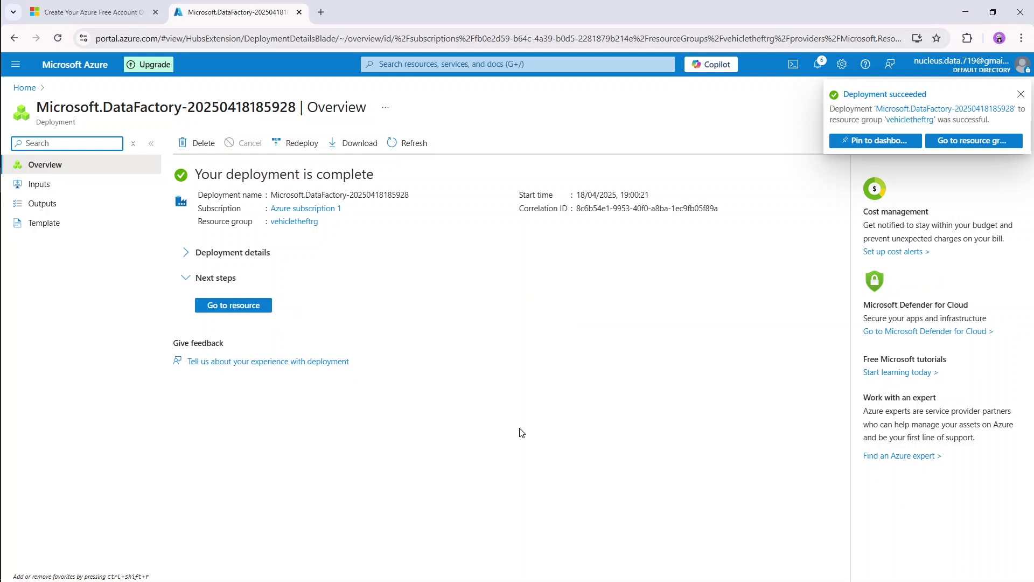
- Open the vehicletheftdf data factory from the vehicletheftrg resource group and launch Azure Data Factory Studio
{"action": "left_click", "coordinate": [243, 310]}
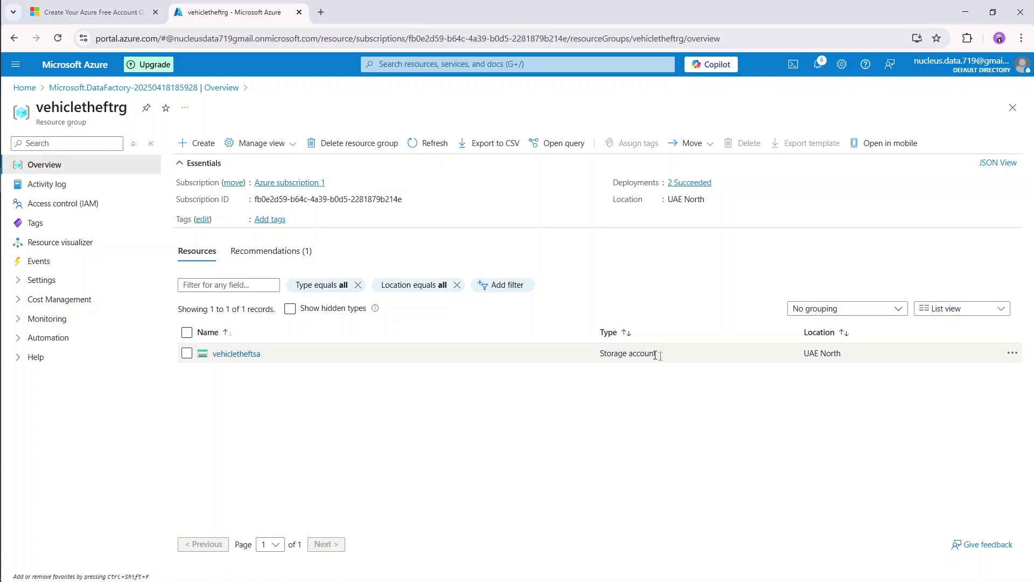
{"action": "left_click", "coordinate": [431, 143]}
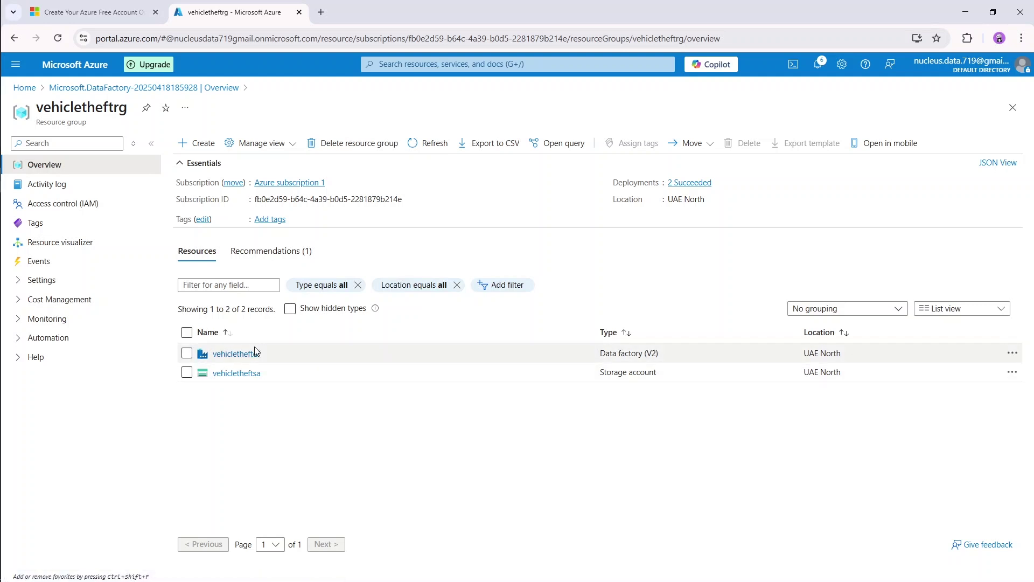
{"action": "left_click", "coordinate": [235, 355]}
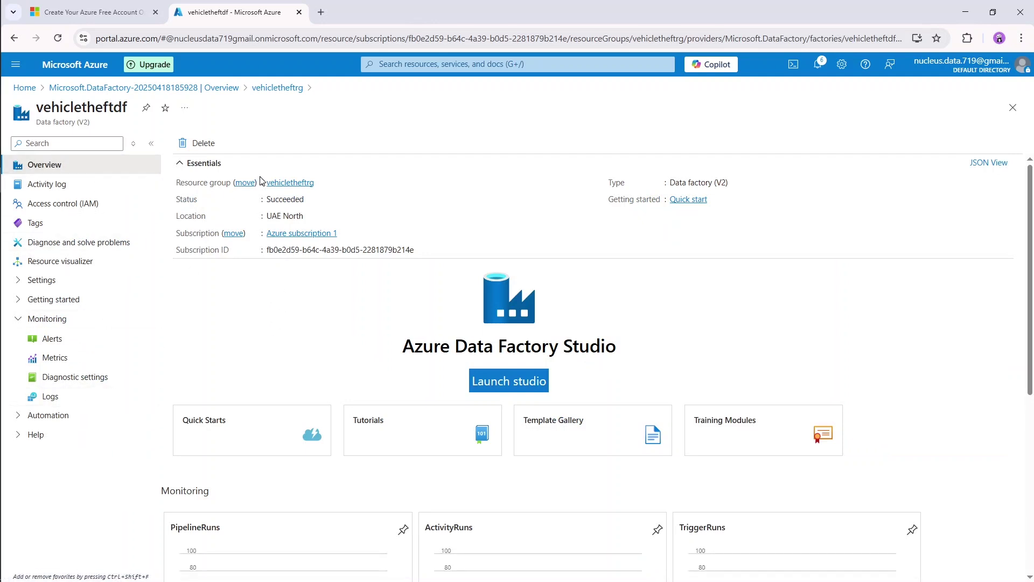
{"action": "left_click", "coordinate": [525, 392]}
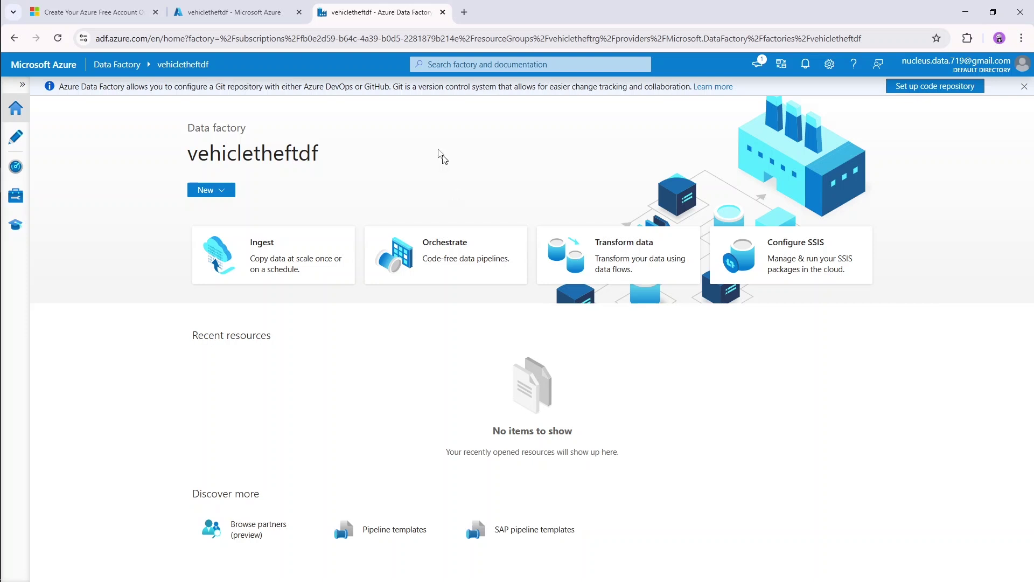
- Expand the studio's navigation and look through its Author, Monitor and Manage sections
{"action": "left_click", "coordinate": [22, 87]}
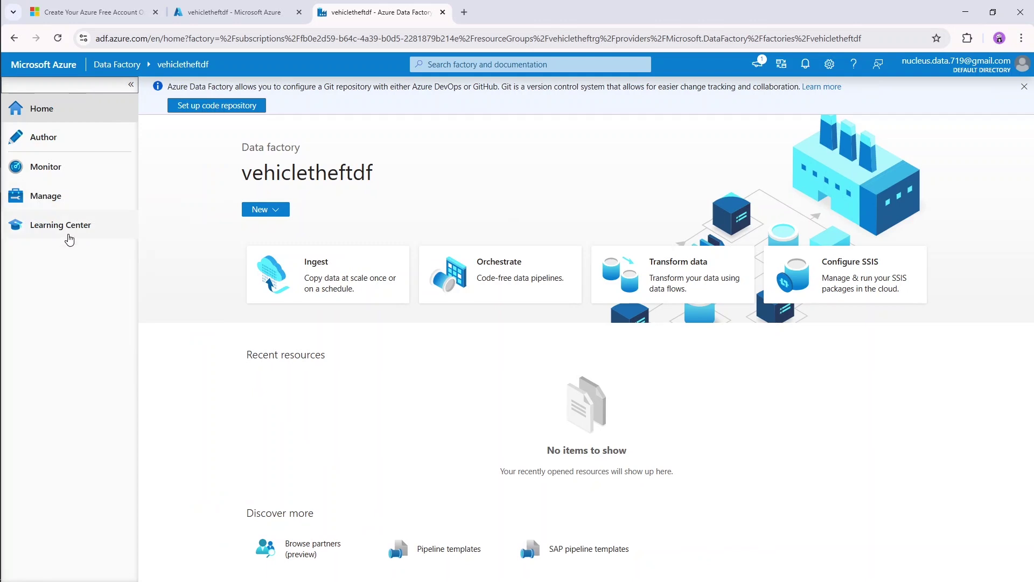
{"action": "left_click", "coordinate": [79, 138]}
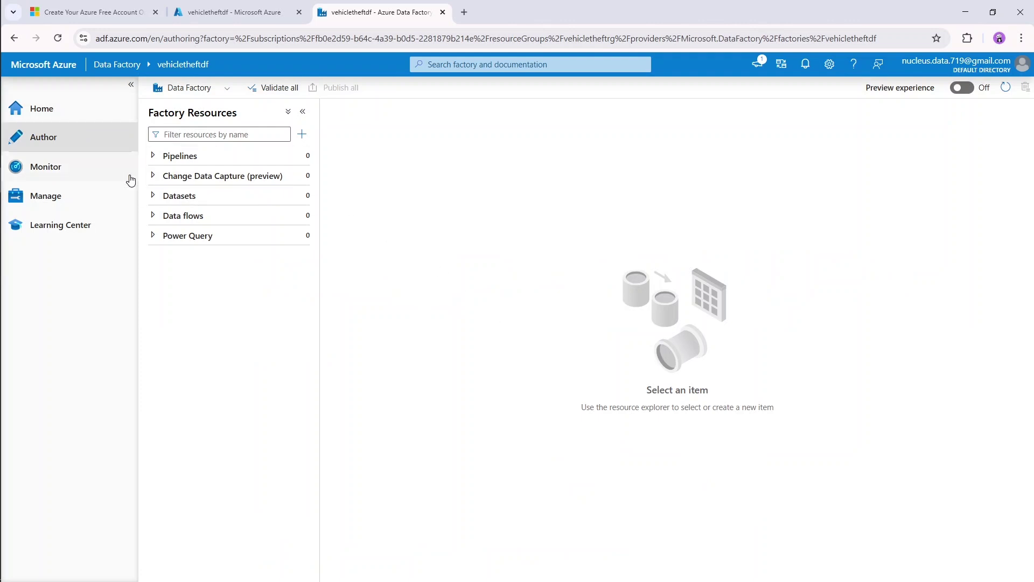
{"action": "left_click", "coordinate": [92, 174]}
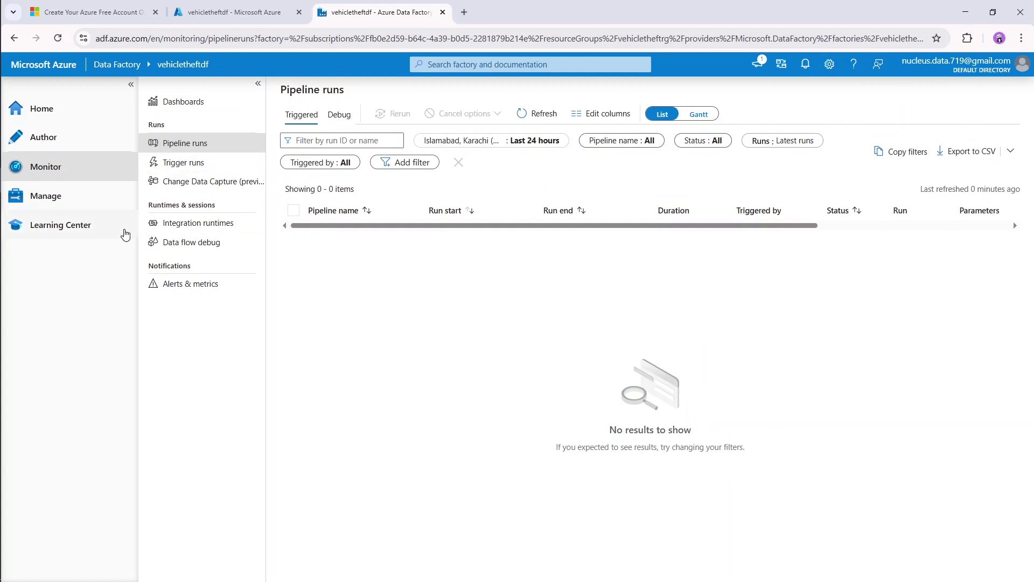
{"action": "left_click", "coordinate": [82, 200]}
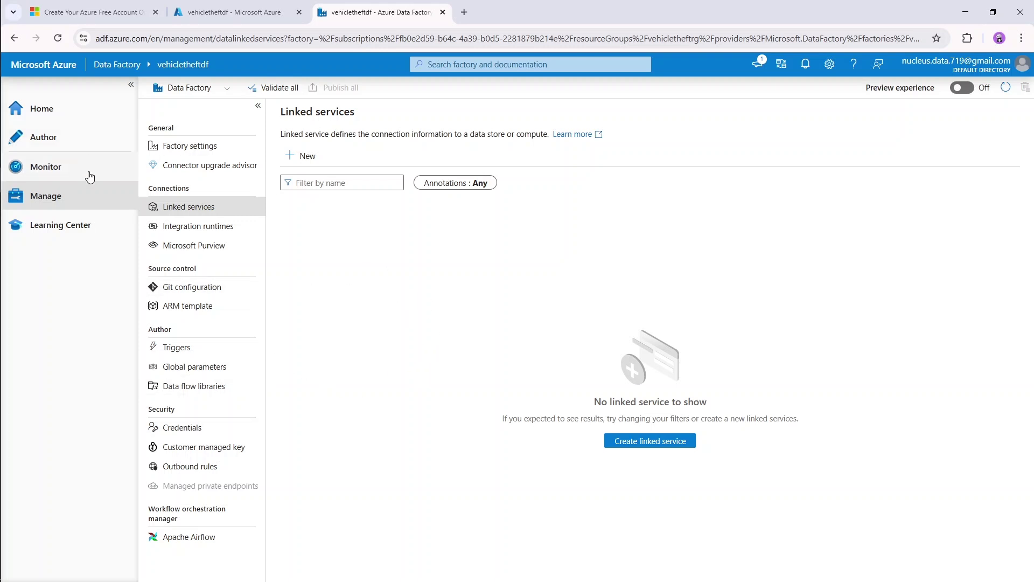
{"action": "left_click", "coordinate": [80, 202]}
- View the local CSV files in the Motor+Vehicle+Thefts+CSV folder of Azure project, then return to Data Factory Studio
{"action": "left_click", "coordinate": [10, 186]}
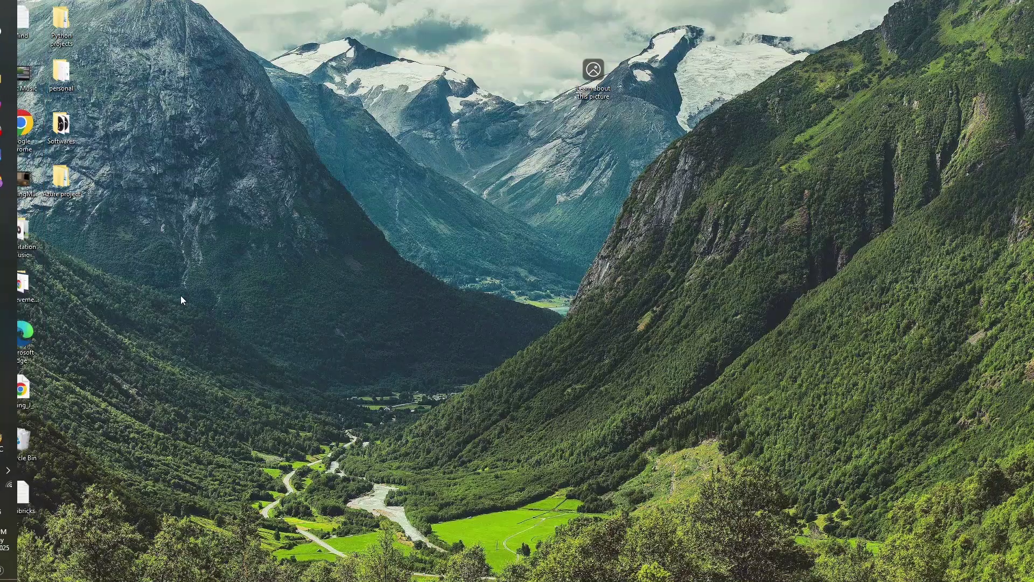
{"action": "double_click", "coordinate": [59, 187]}
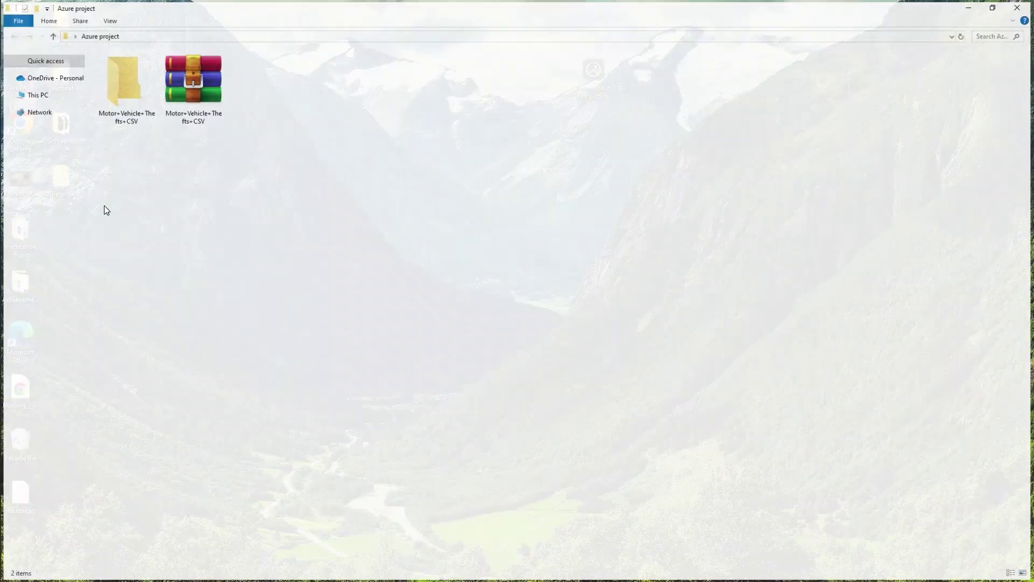
{"action": "double_click", "coordinate": [128, 116]}
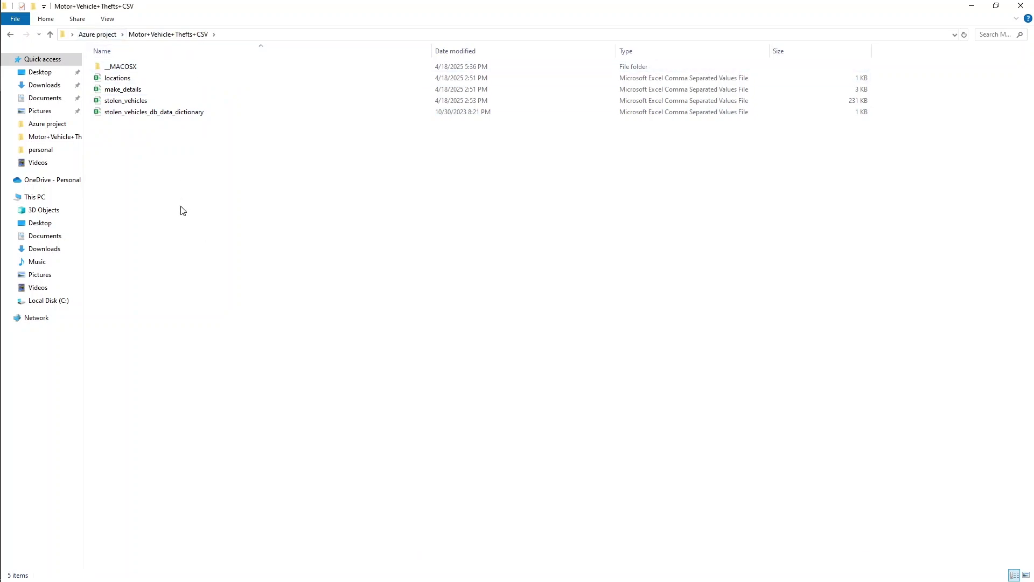
{"action": "key", "text": "alt+Tab"}
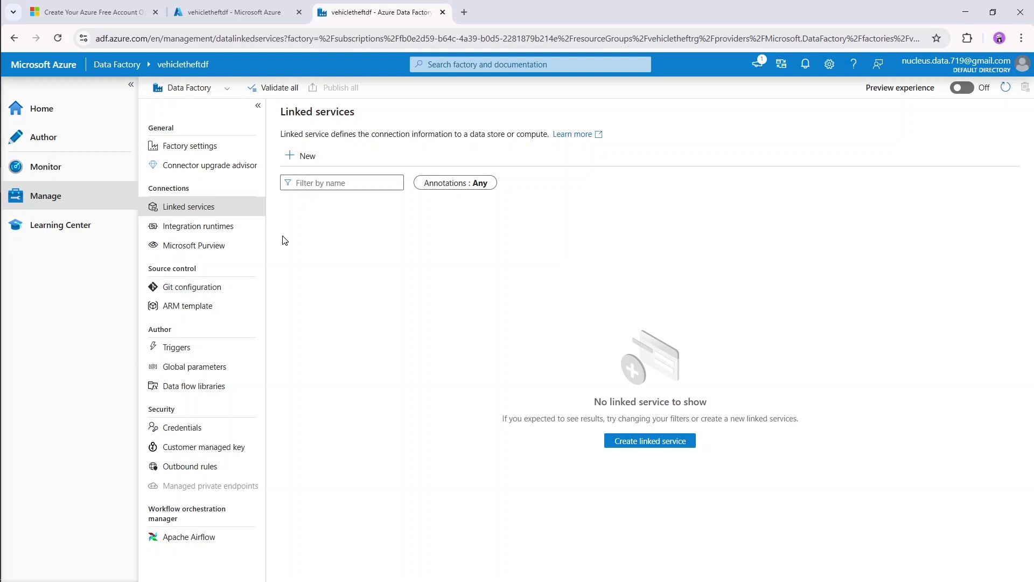
- Start setting up a new integration runtime of type Azure, Self-Hosted with the Self-Hosted network environment
{"action": "left_click", "coordinate": [222, 227]}
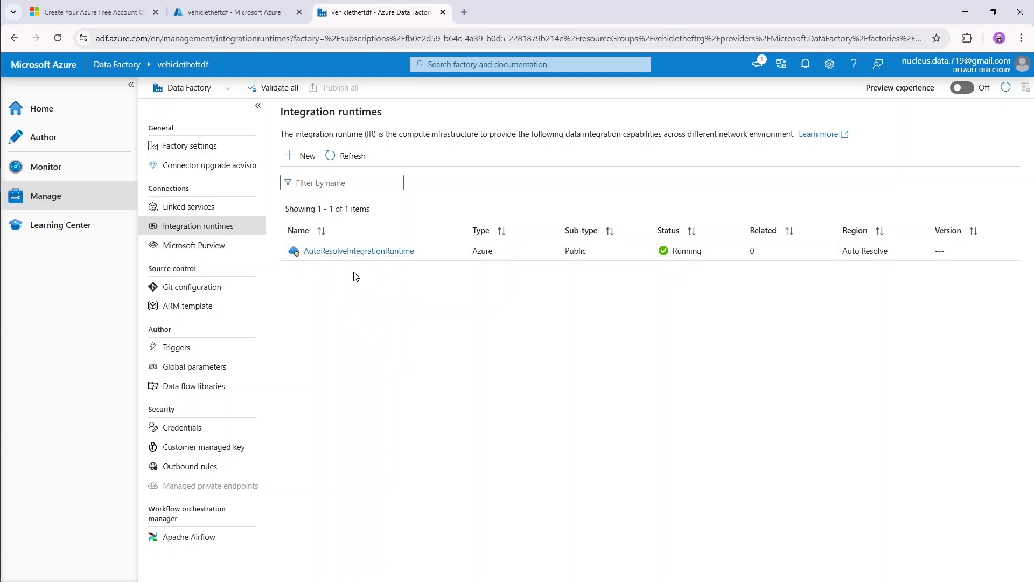
{"action": "left_click", "coordinate": [305, 155]}
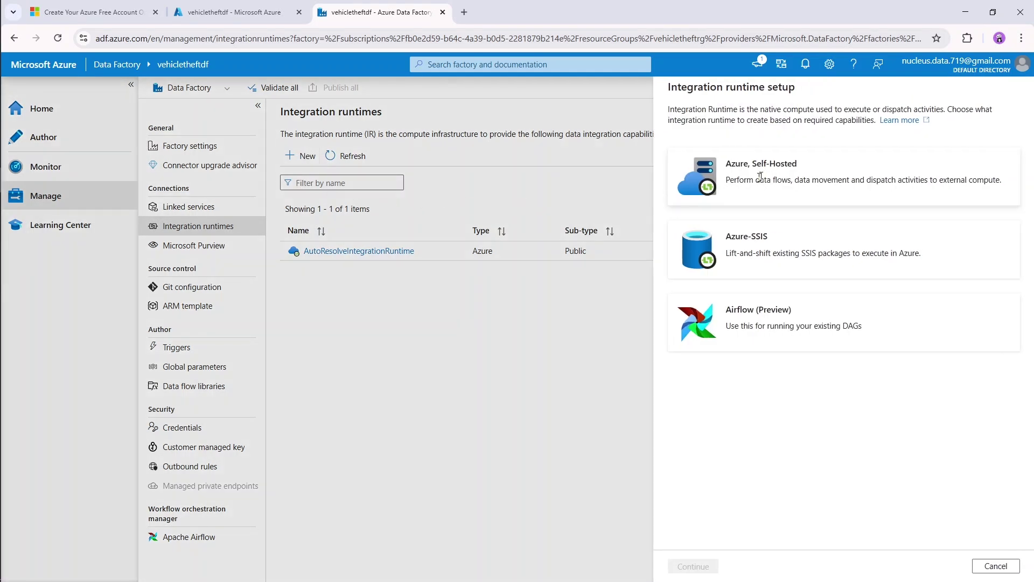
{"action": "left_click", "coordinate": [816, 173]}
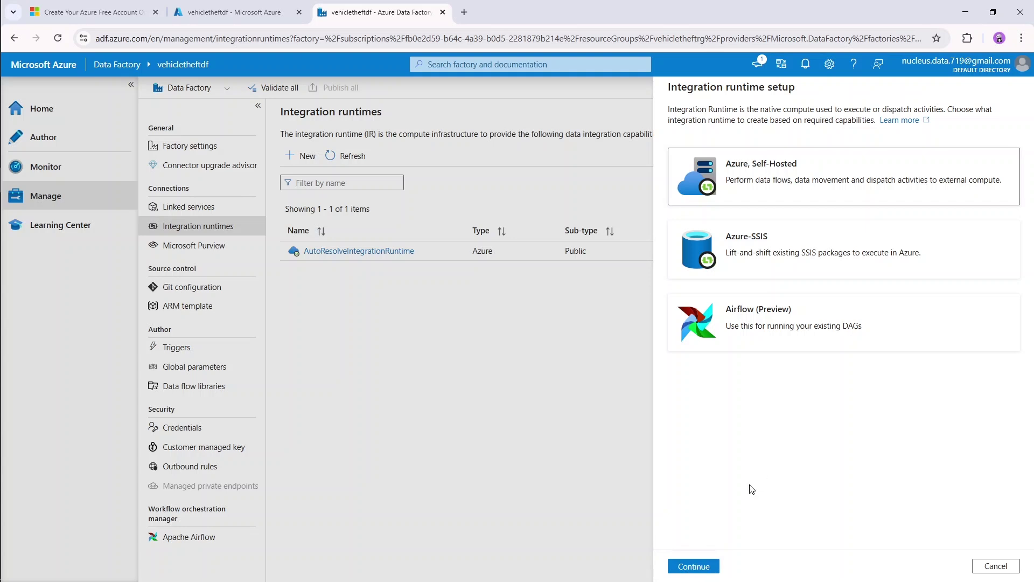
{"action": "left_click", "coordinate": [694, 567]}
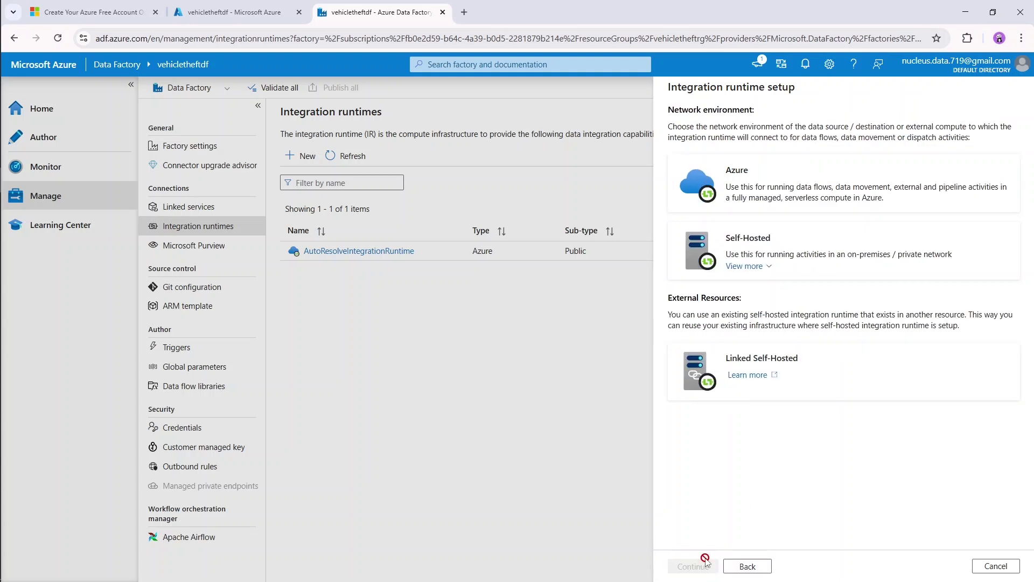
{"action": "left_click", "coordinate": [790, 243]}
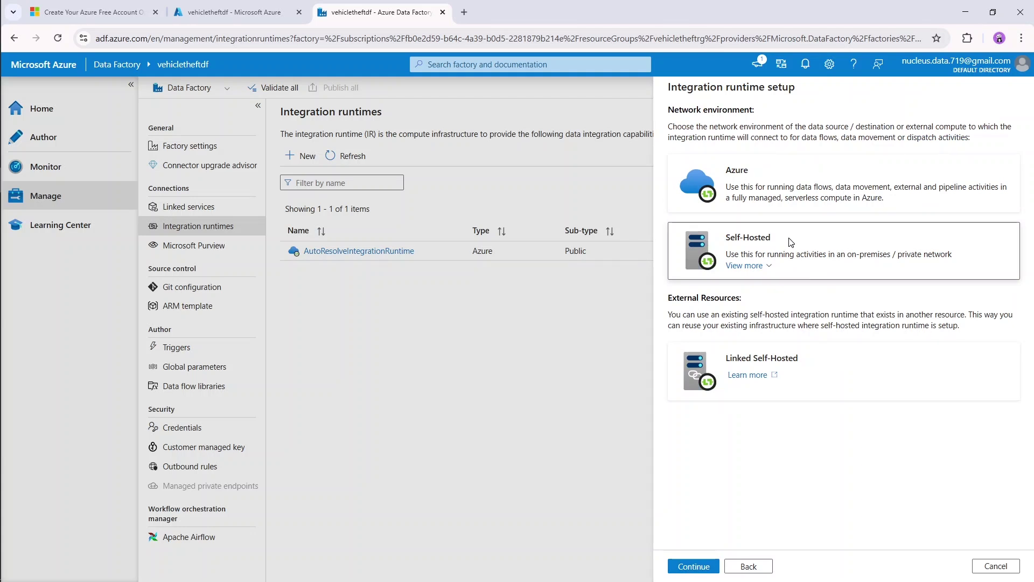
{"action": "left_click", "coordinate": [695, 566]}
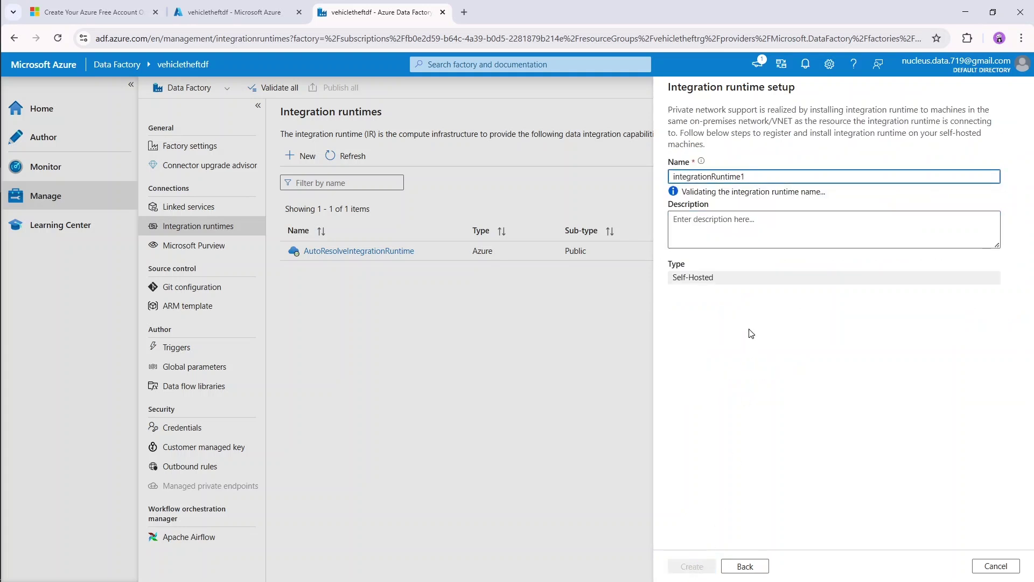
- Name the self-hosted integration runtime vehicletheftintegrationRuntime and create it
{"action": "key", "text": "BackSpace"}
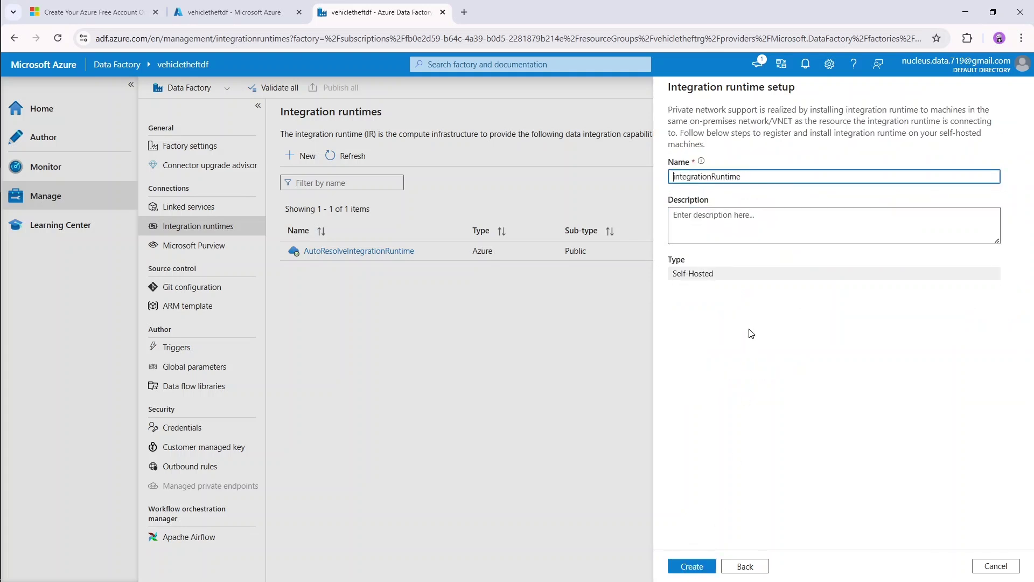
{"action": "key", "text": "Home"}
{"action": "type", "text": "vehicletheft"}
{"action": "left_click", "coordinate": [703, 567]}
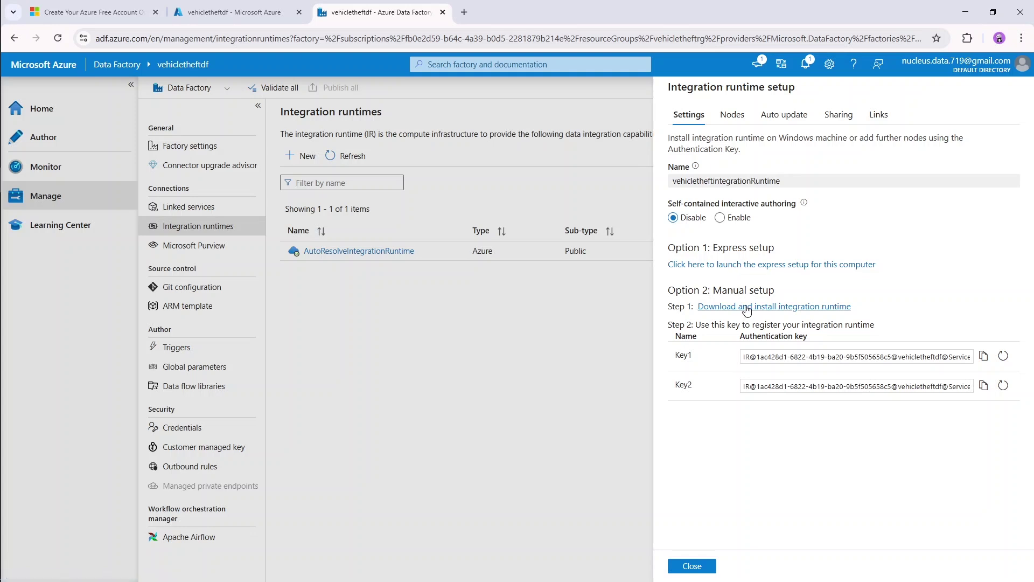
- Install and register the self-hosted integration runtime on this computer with the express setup, and close the installer when finished
{"action": "left_click", "coordinate": [765, 267]}
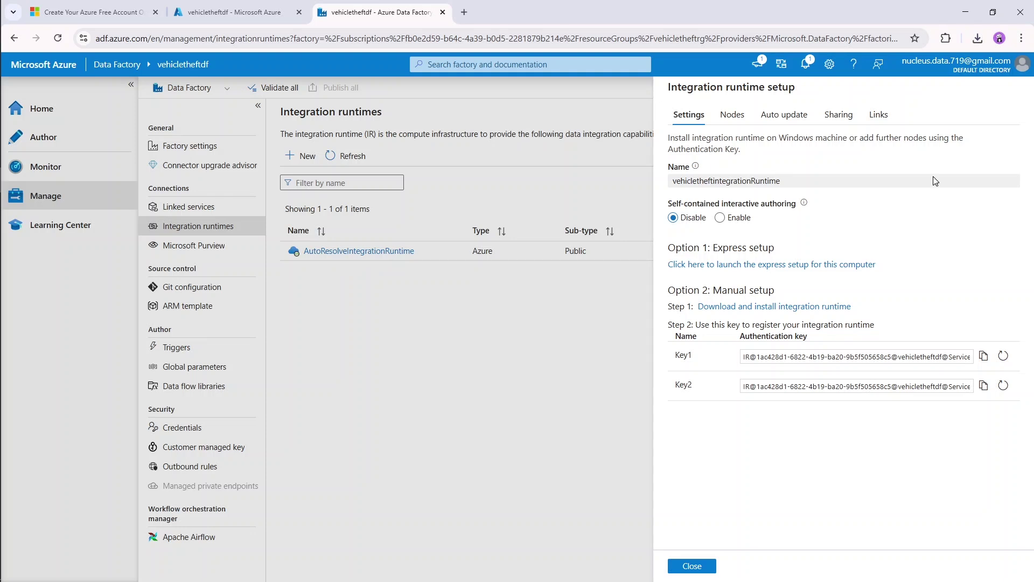
{"action": "left_click", "coordinate": [978, 39]}
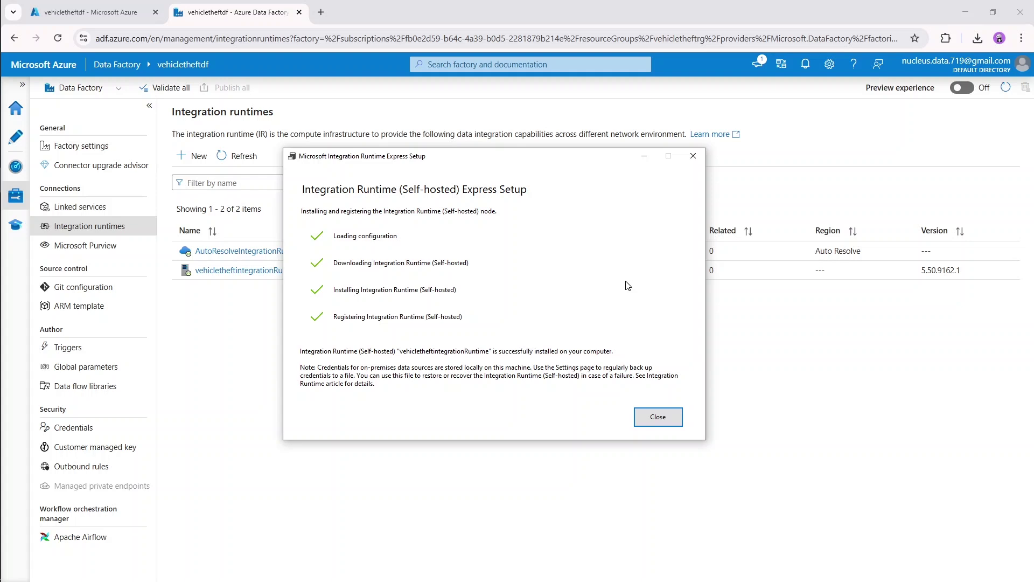
{"action": "left_click", "coordinate": [671, 419]}
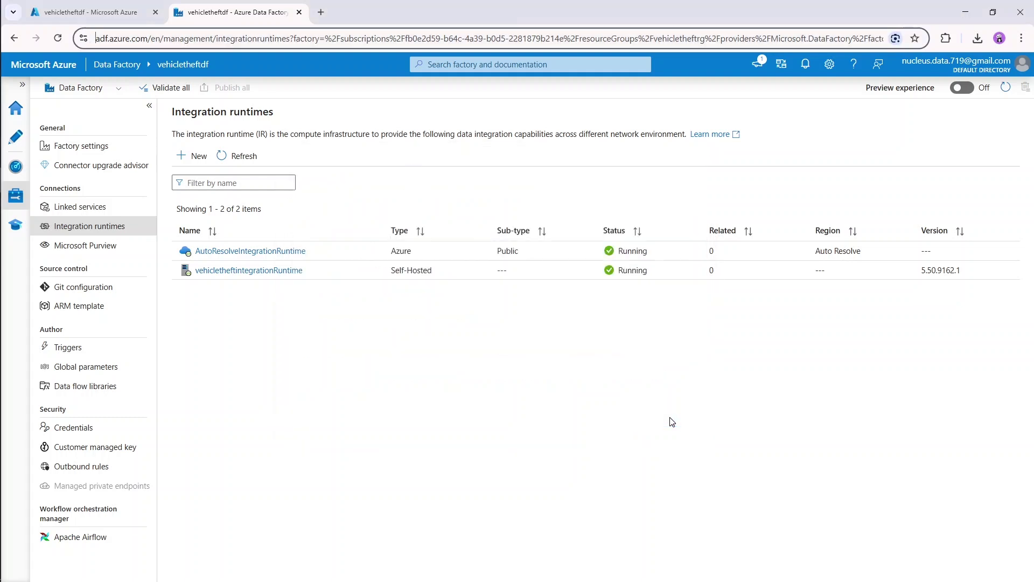
{"action": "left_click", "coordinate": [354, 359]}
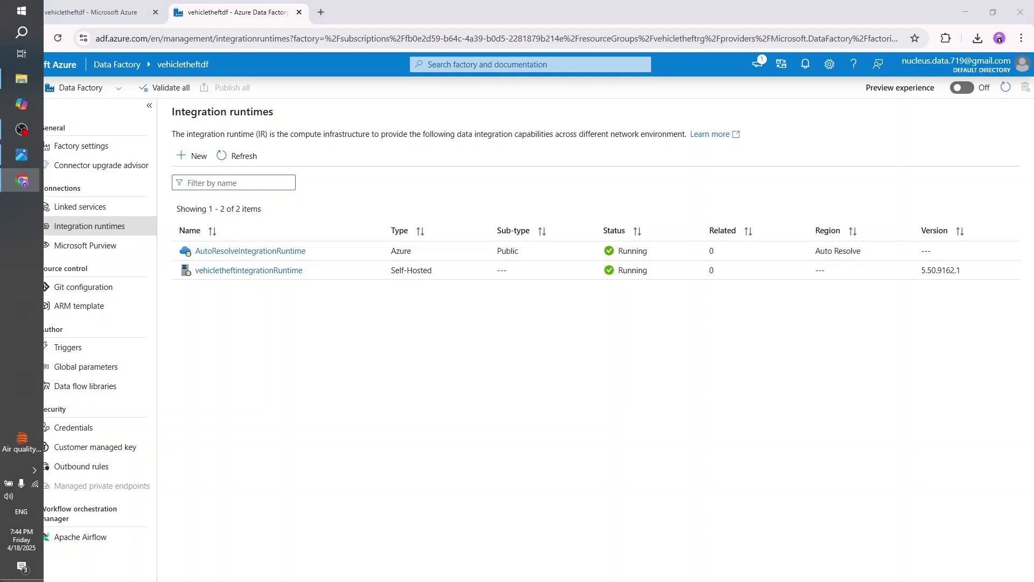
- Check the CSV files in the desktop's Azure project folder, under Motor+Vehicle+Thefts+CSV, and return to the integration runtimes list
{"action": "left_click", "coordinate": [16, 116]}
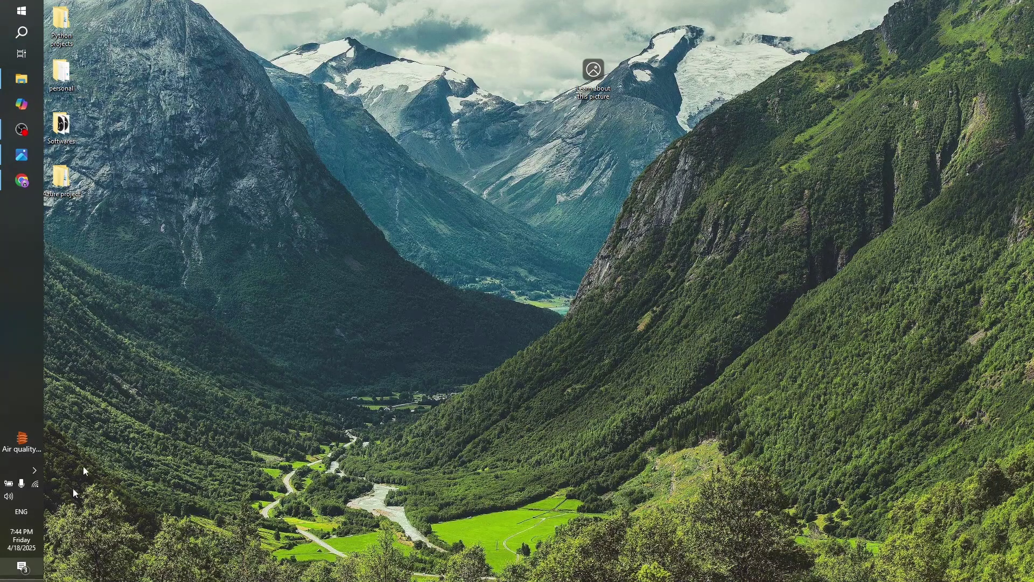
{"action": "double_click", "coordinate": [60, 183]}
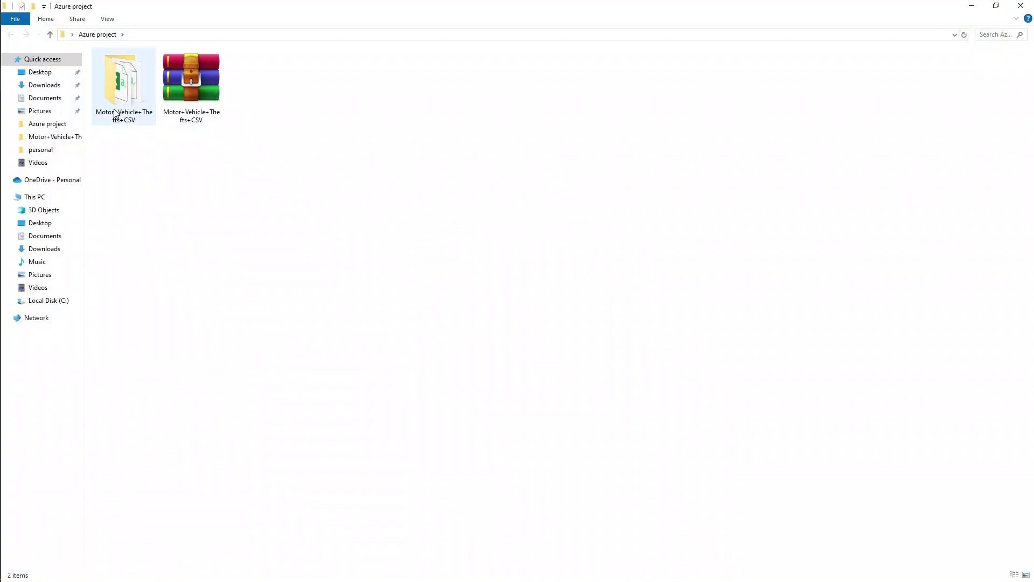
{"action": "double_click", "coordinate": [114, 113]}
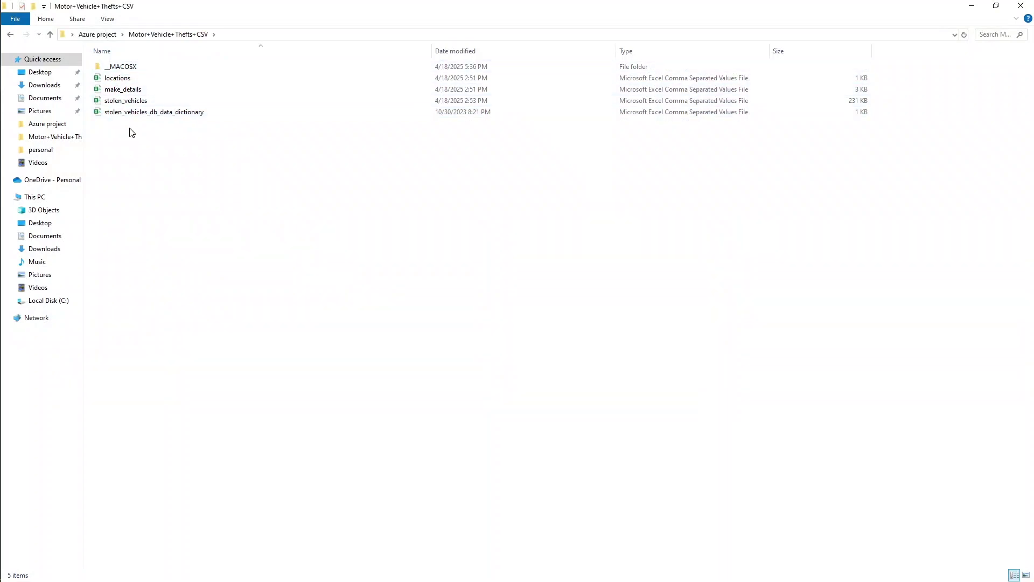
{"action": "key", "text": "alt+Tab"}
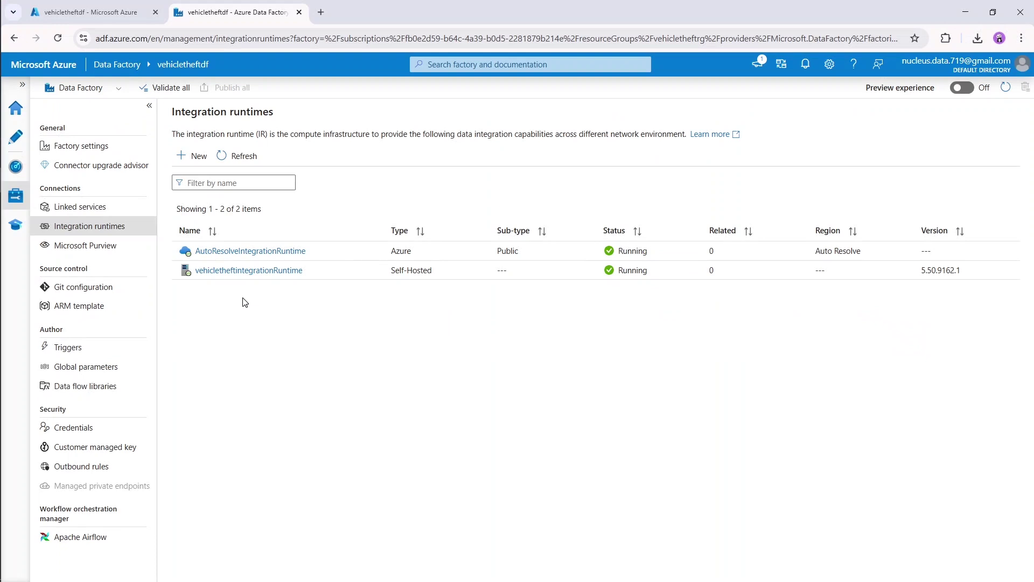
- Start creating a new linked service in the data factory with File system as its data store
{"action": "left_click", "coordinate": [90, 210]}
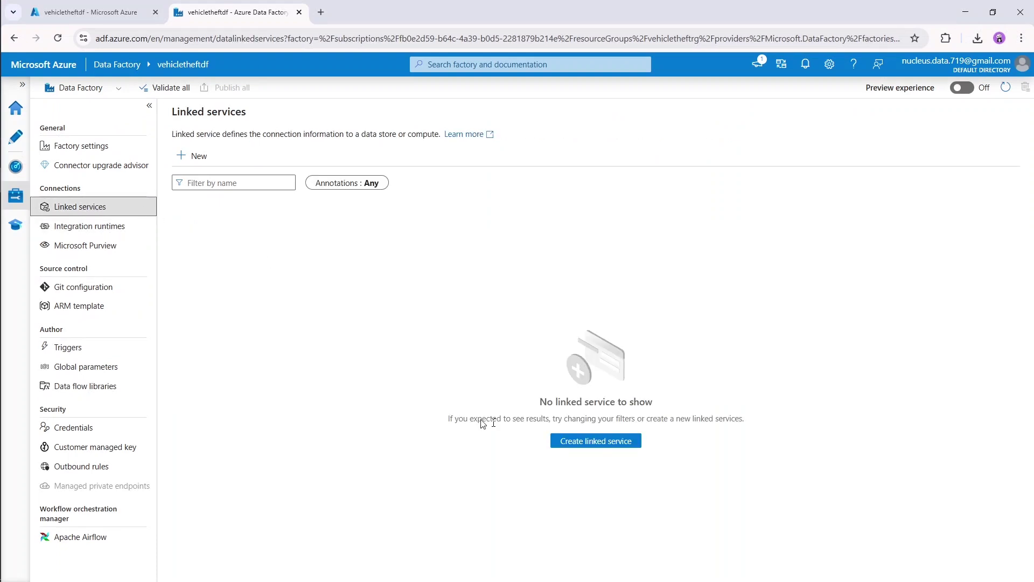
{"action": "left_click", "coordinate": [591, 442]}
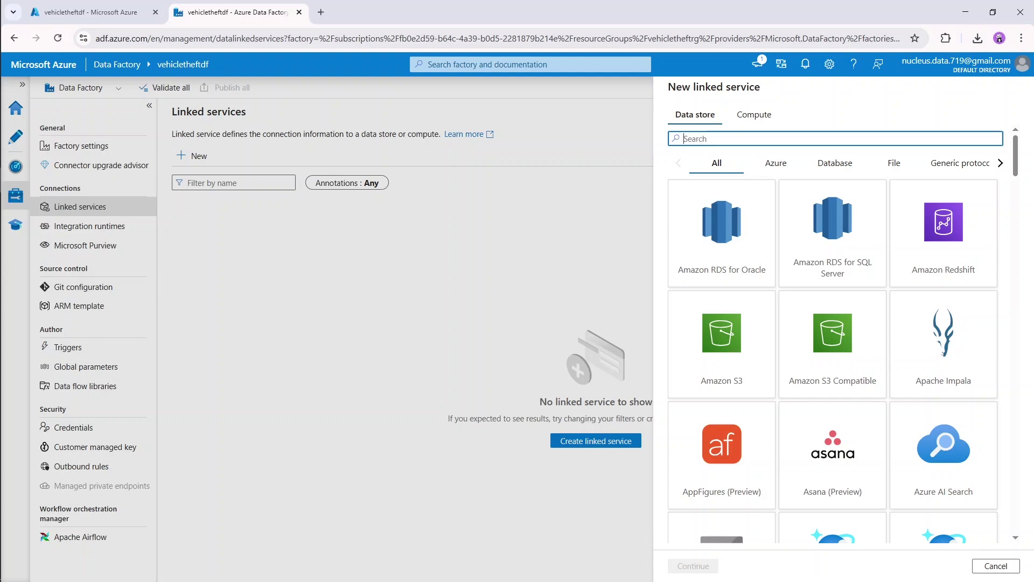
{"action": "type", "text": "file"}
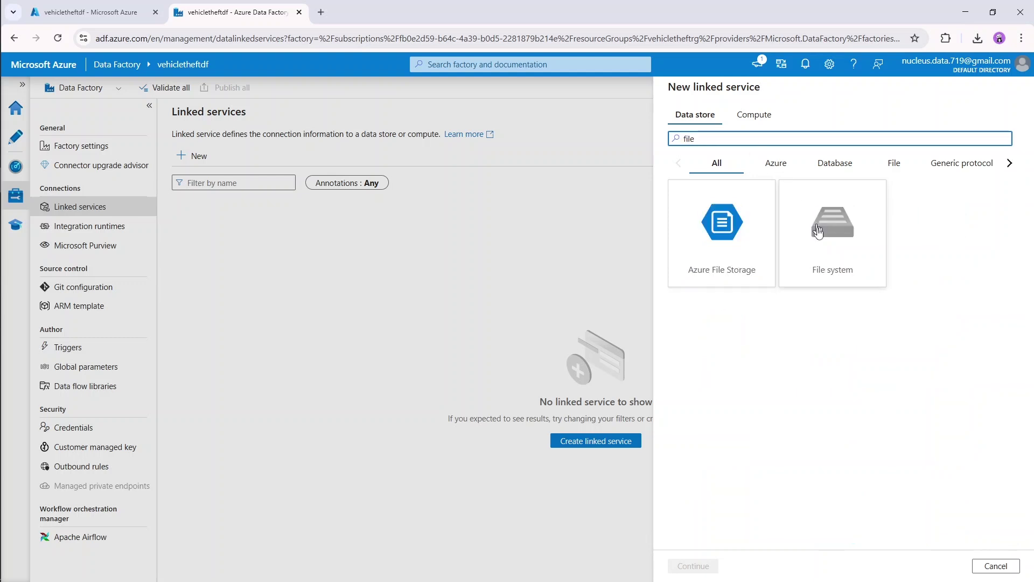
{"action": "left_click", "coordinate": [818, 259]}
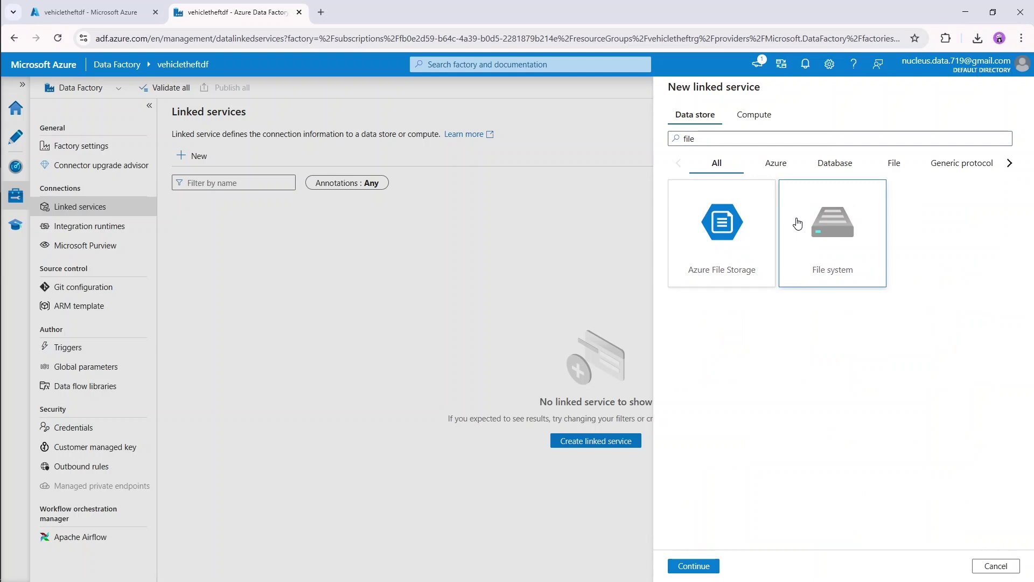
{"action": "left_click", "coordinate": [692, 569]}
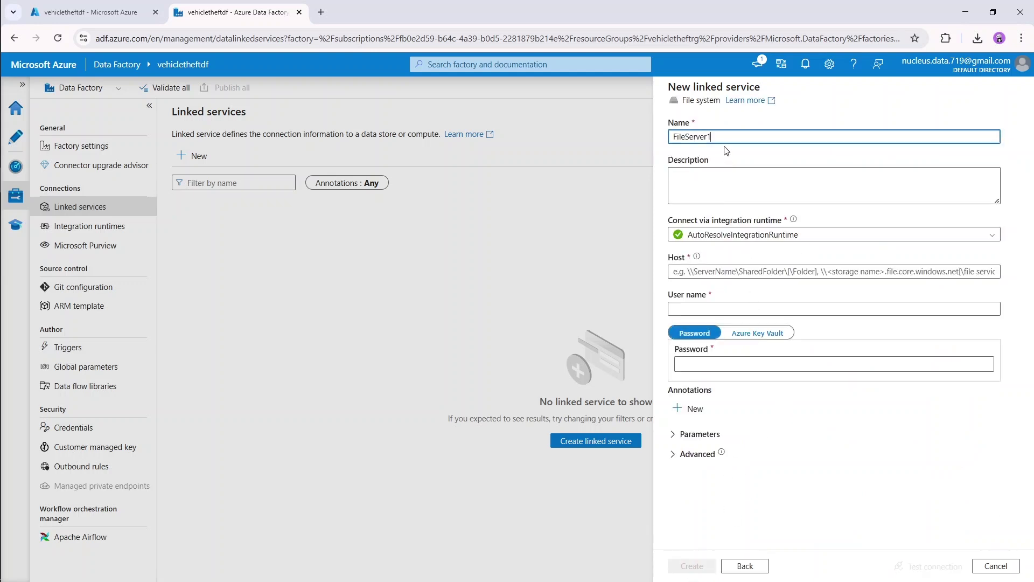
- Name the linked service vehicletheftFileServer and connect it via vehicletheftintegrationRuntime
{"action": "key", "text": "BackSpace"}
{"action": "type", "text": "vehicletheft"}
{"action": "left_click", "coordinate": [761, 240]}
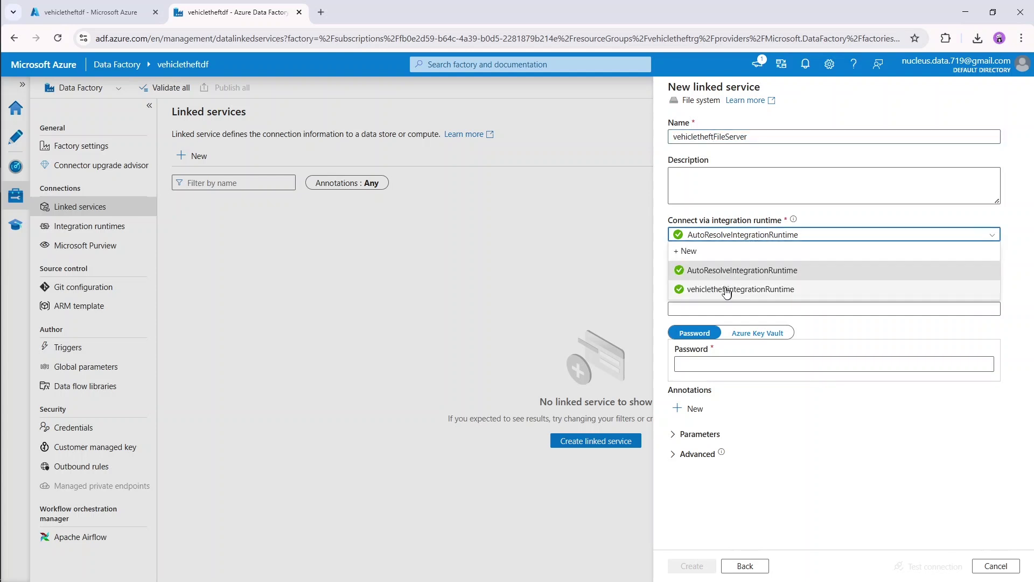
{"action": "left_click", "coordinate": [741, 291]}
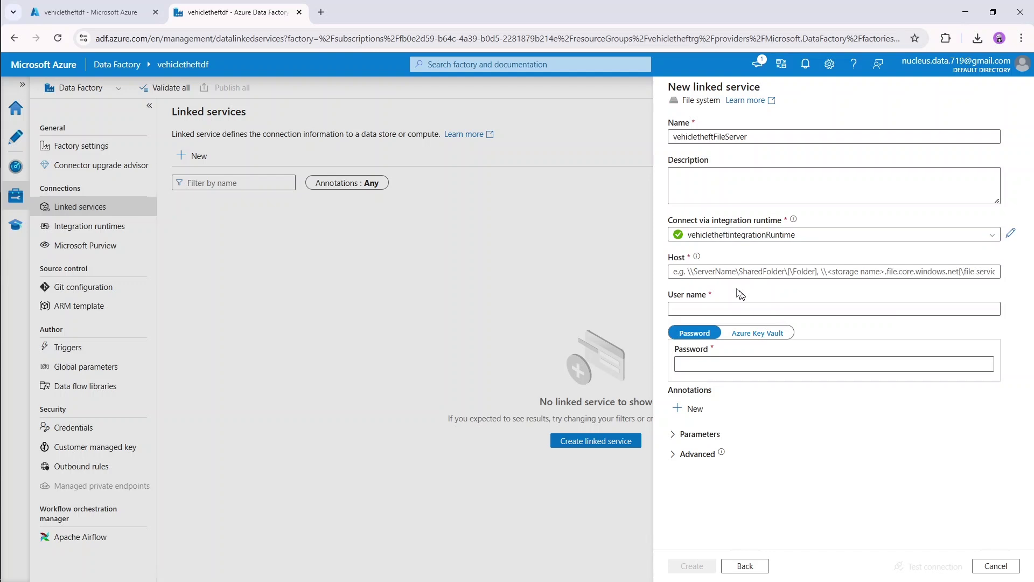
- Copy the path of the desktop's Azure project folder and enter it as the linked service's host
{"action": "left_click", "coordinate": [729, 272]}
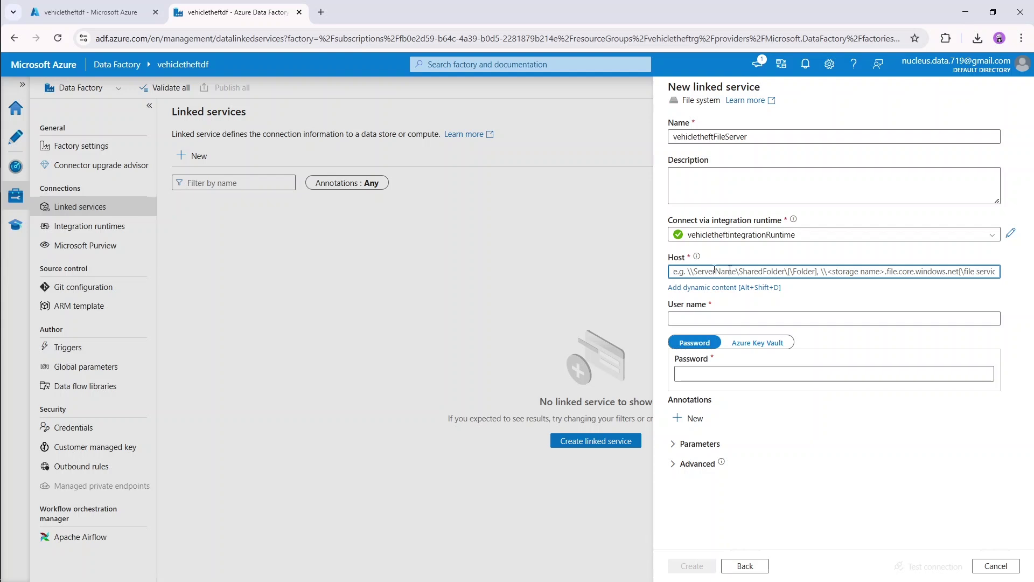
{"action": "left_click", "coordinate": [19, 181]}
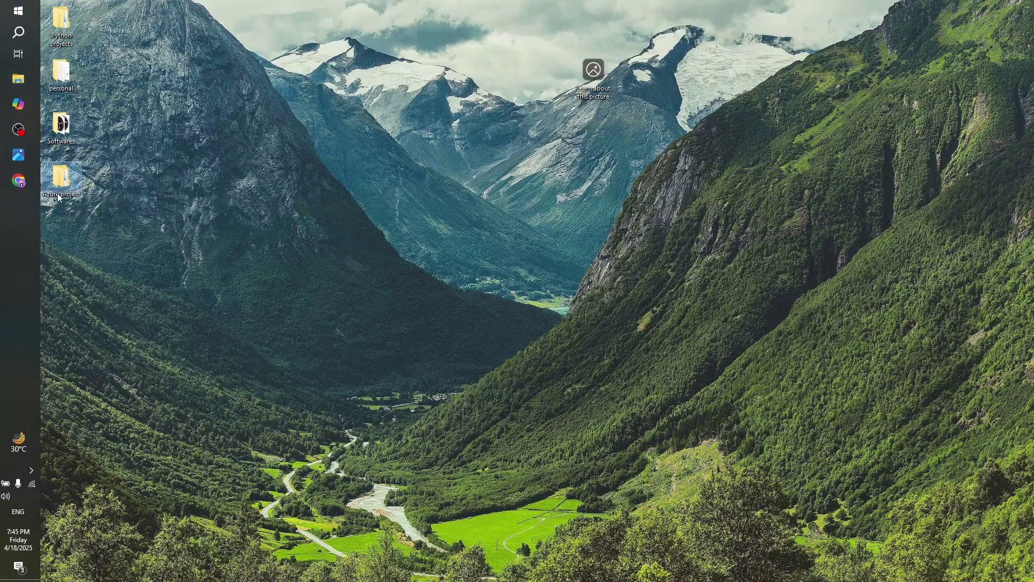
{"action": "double_click", "coordinate": [61, 182]}
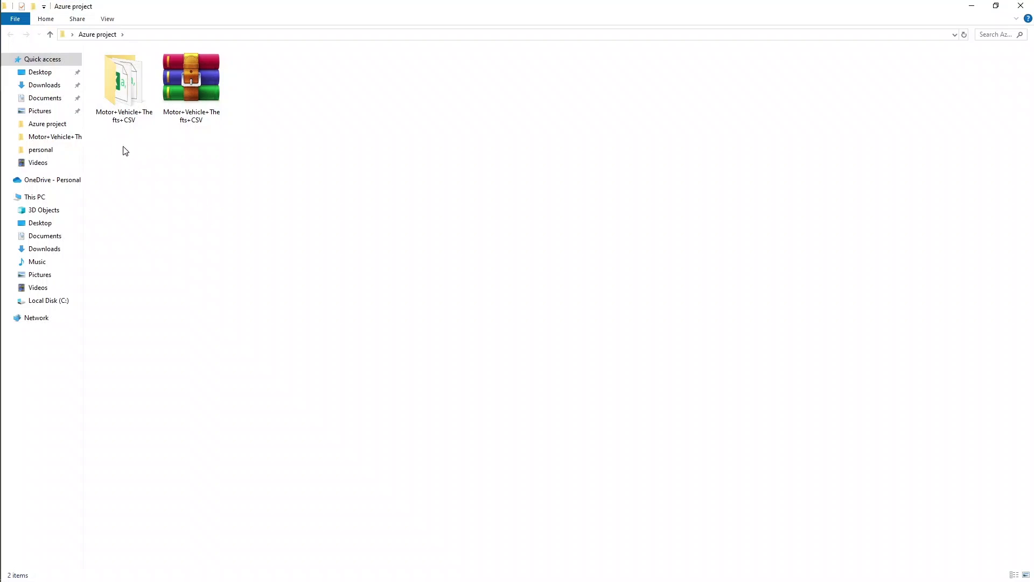
{"action": "left_click", "coordinate": [144, 36]}
{"action": "key", "text": "ctrl+c"}
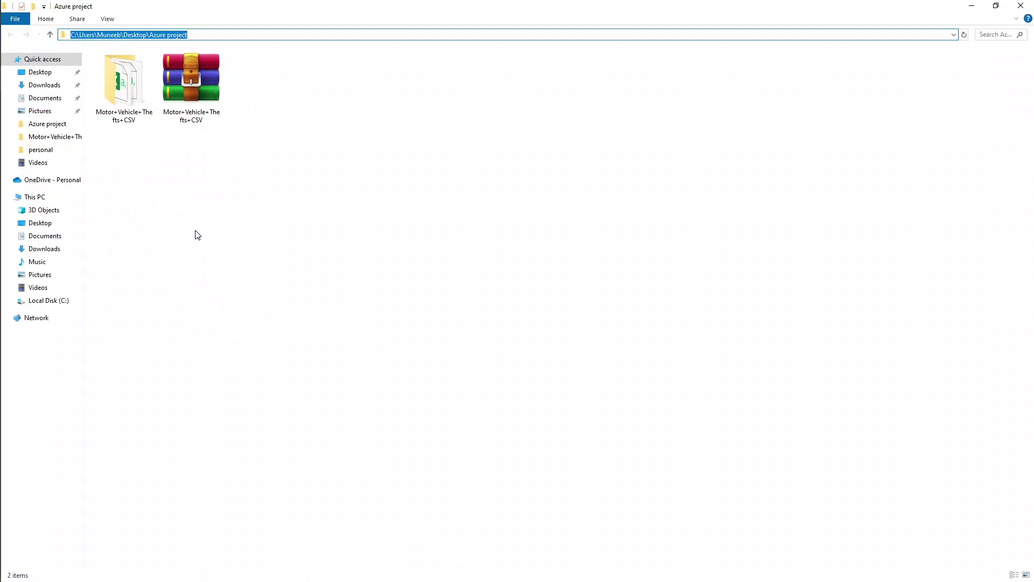
{"action": "left_click", "coordinate": [201, 258]}
{"action": "key", "text": "alt+Tab"}
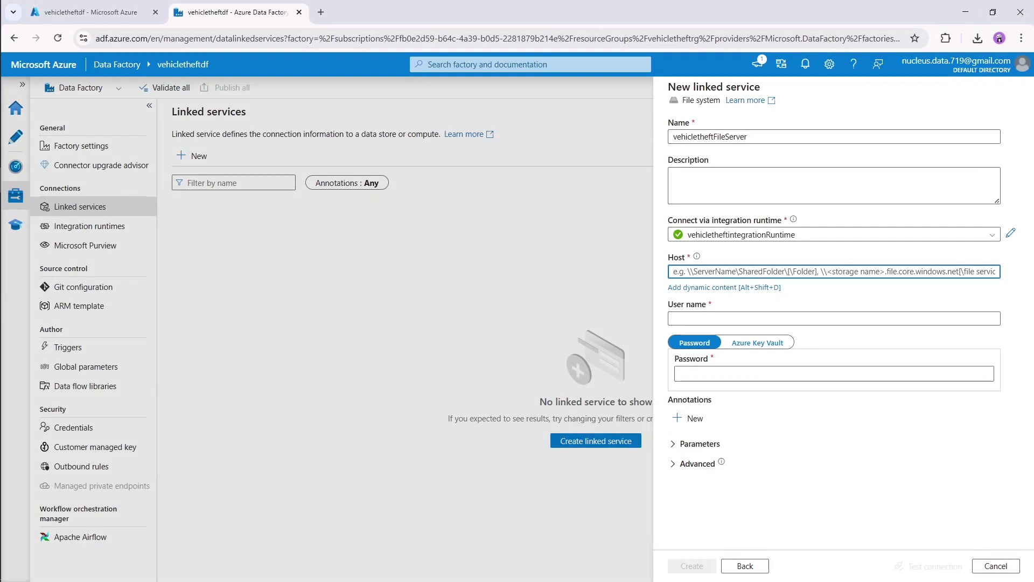
{"action": "key", "text": "ctrl+v"}
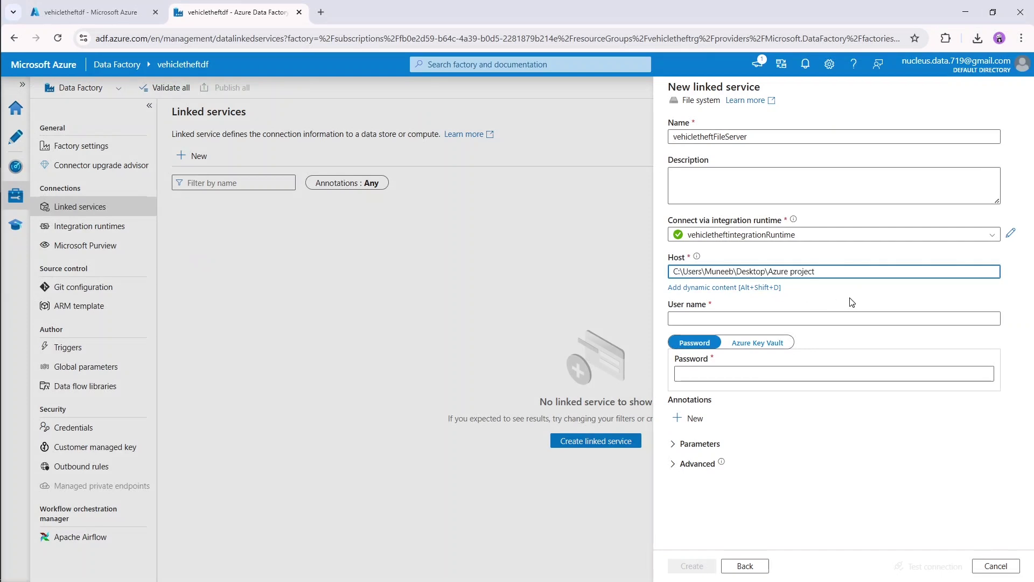
- Enter the Windows account's user name and password for the linked service and test the connection
{"action": "left_click", "coordinate": [722, 318]}
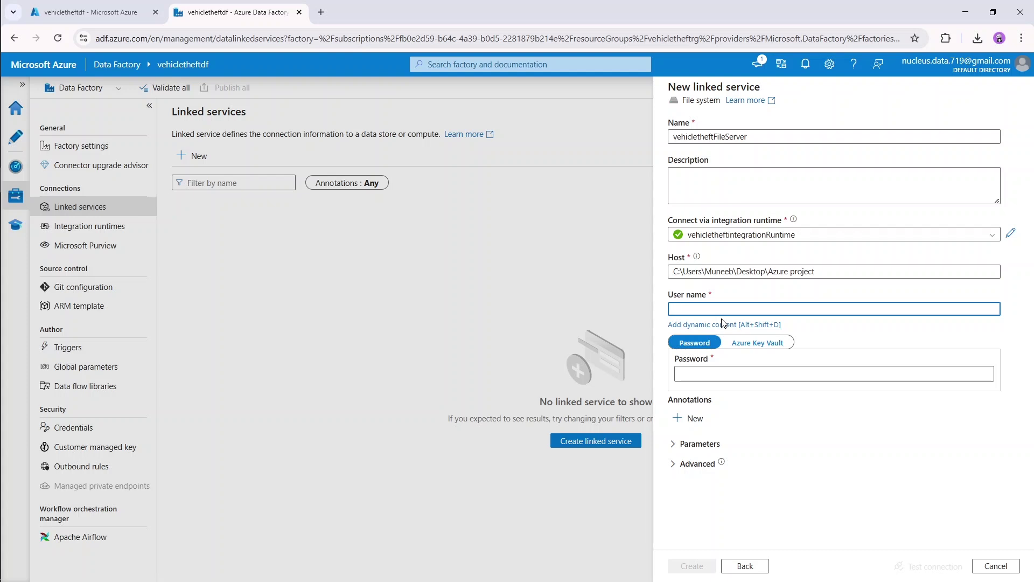
{"action": "type", "text": "muneeb"}
{"action": "key", "text": "Tab"}
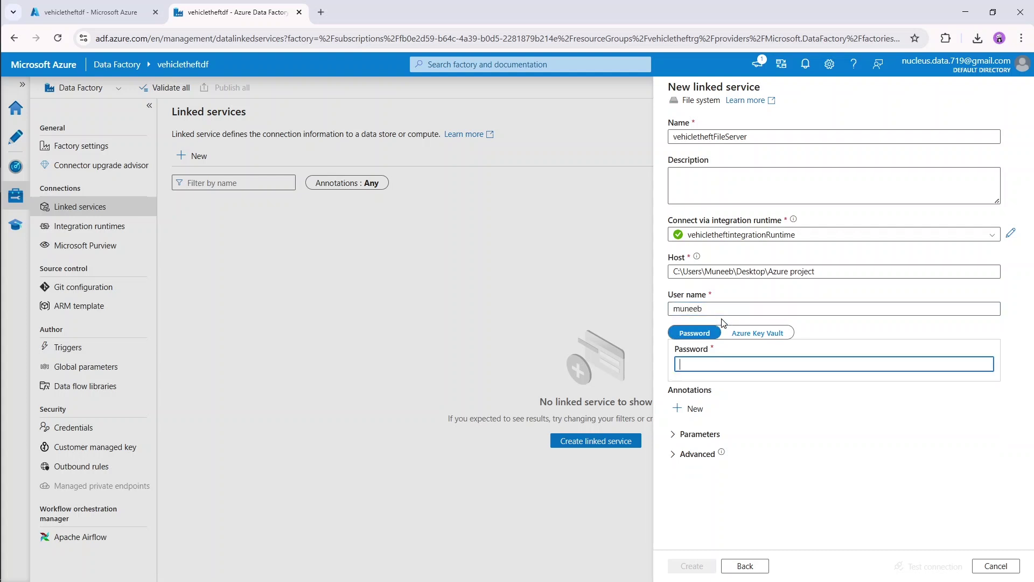
{"action": "type", "text": "********"}
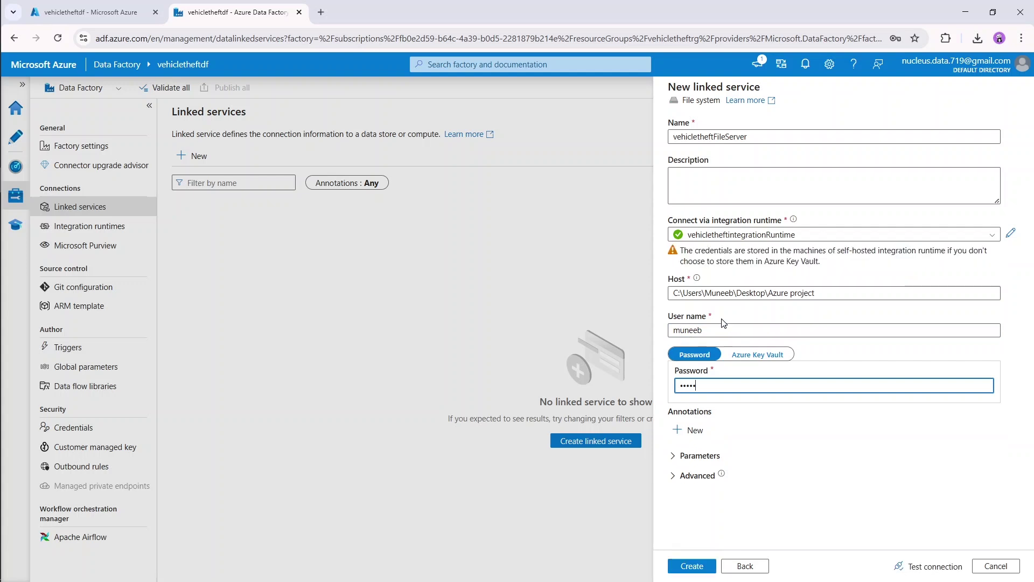
{"action": "type", "text": "**"}
{"action": "left_click", "coordinate": [934, 567]}
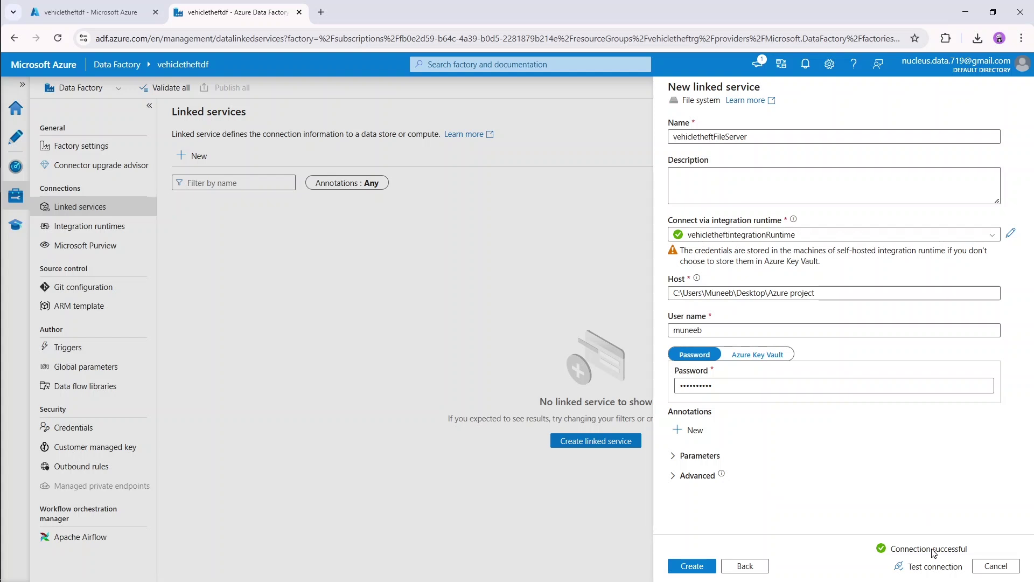
{"action": "left_click_drag", "start_coordinate": [816, 294], "coordinate": [664, 308]}
{"action": "left_click", "coordinate": [835, 476]}
- Copy the path of the folder C:\Program Files\Microsoft Integration Runtime\5.0\Shared in File Explorer and close the window
{"action": "mouse_move", "coordinate": [3, 225]}
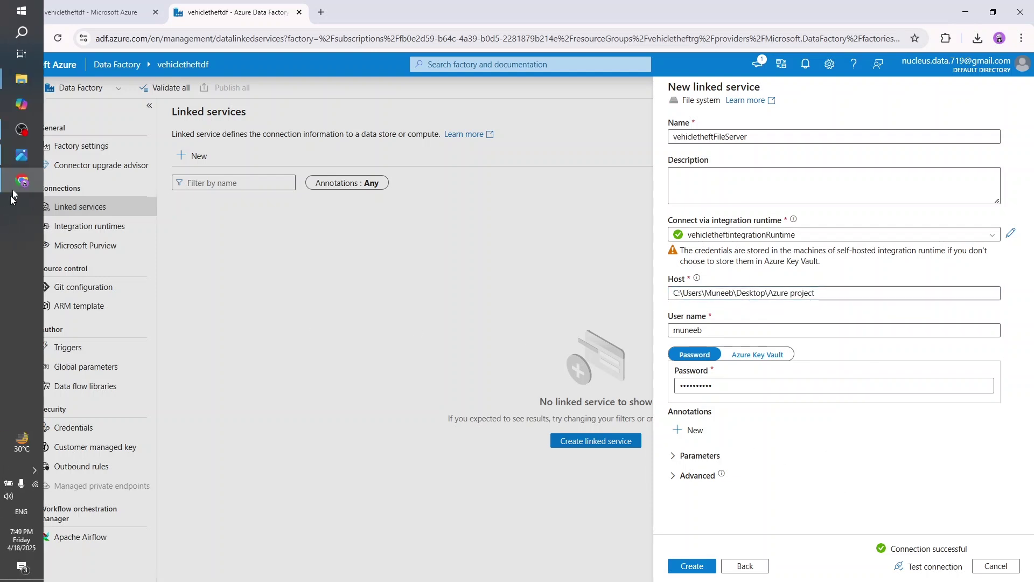
{"action": "left_click", "coordinate": [27, 76]}
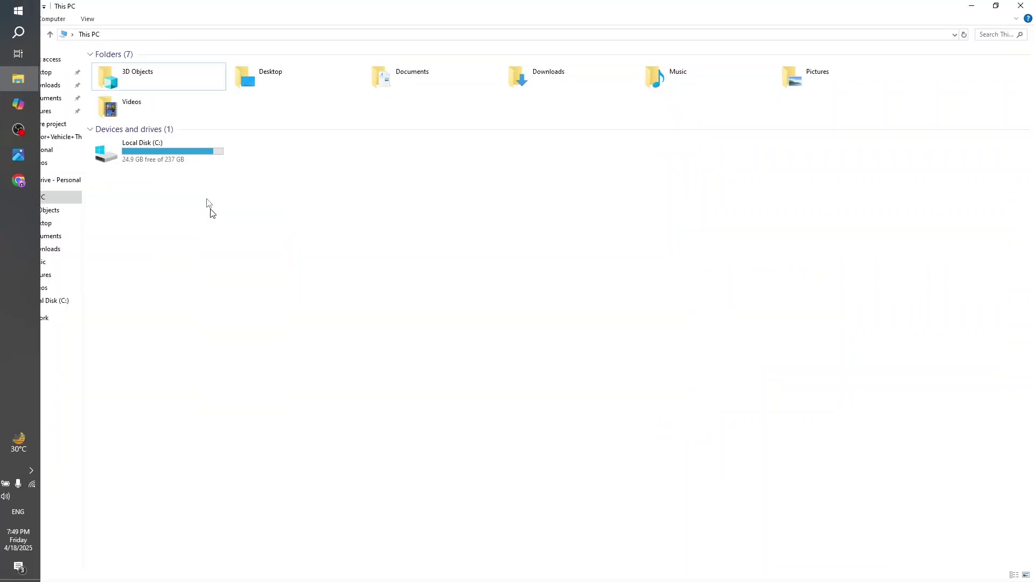
{"action": "double_click", "coordinate": [180, 144]}
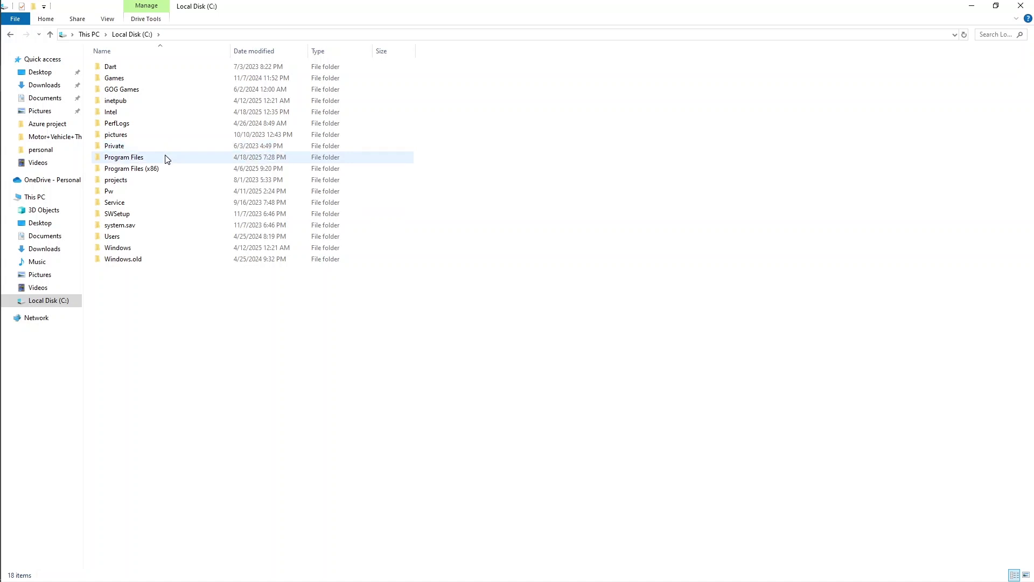
{"action": "double_click", "coordinate": [167, 158]}
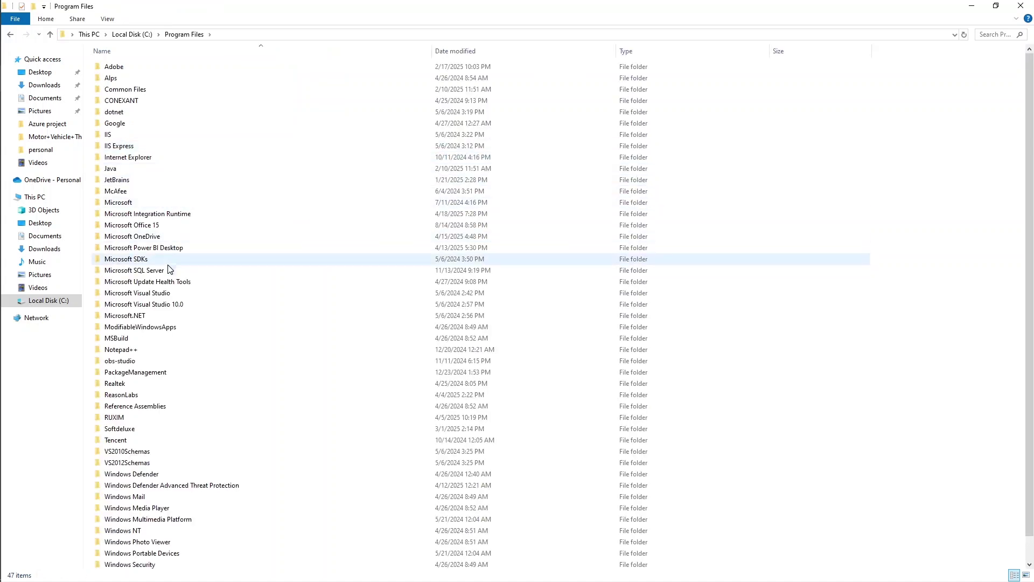
{"action": "double_click", "coordinate": [200, 215]}
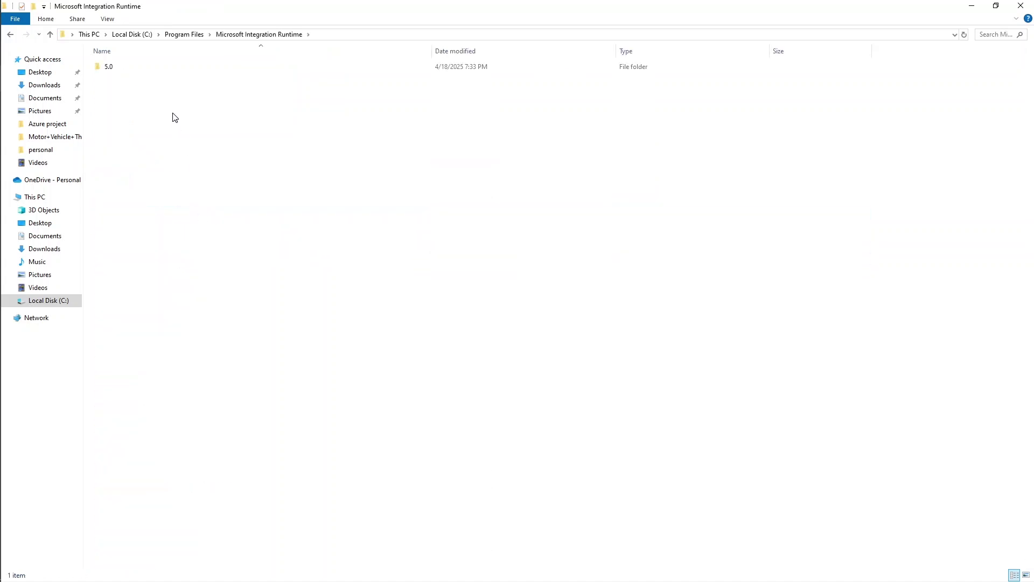
{"action": "double_click", "coordinate": [138, 70]}
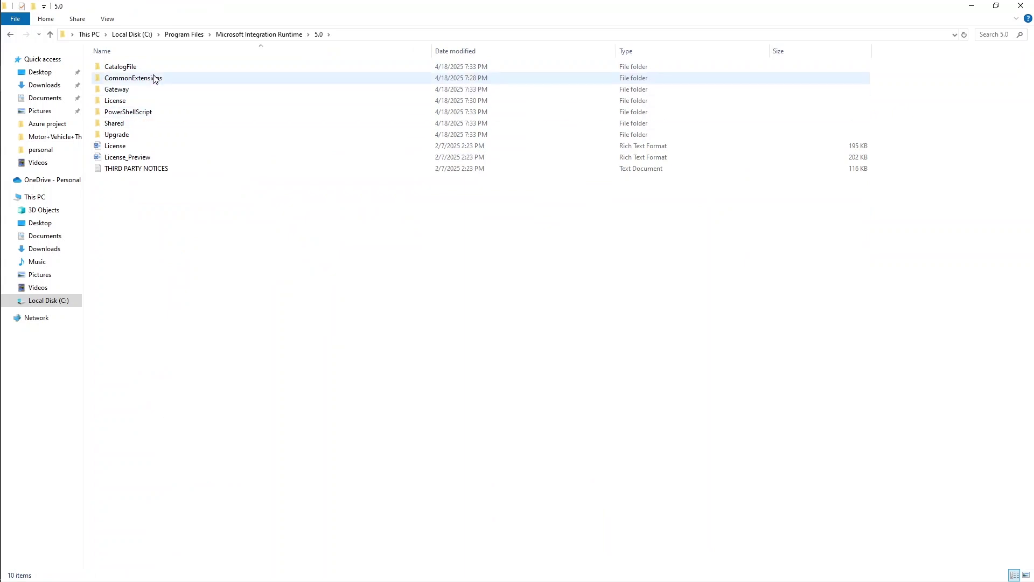
{"action": "double_click", "coordinate": [140, 123]}
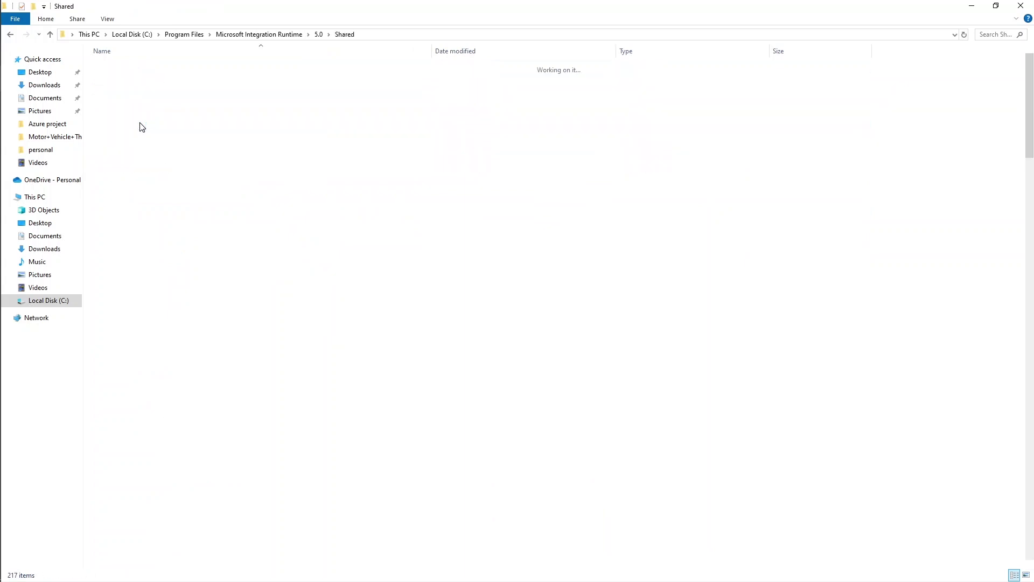
{"action": "left_click", "coordinate": [392, 35]}
{"action": "key", "text": "ctrl+c"}
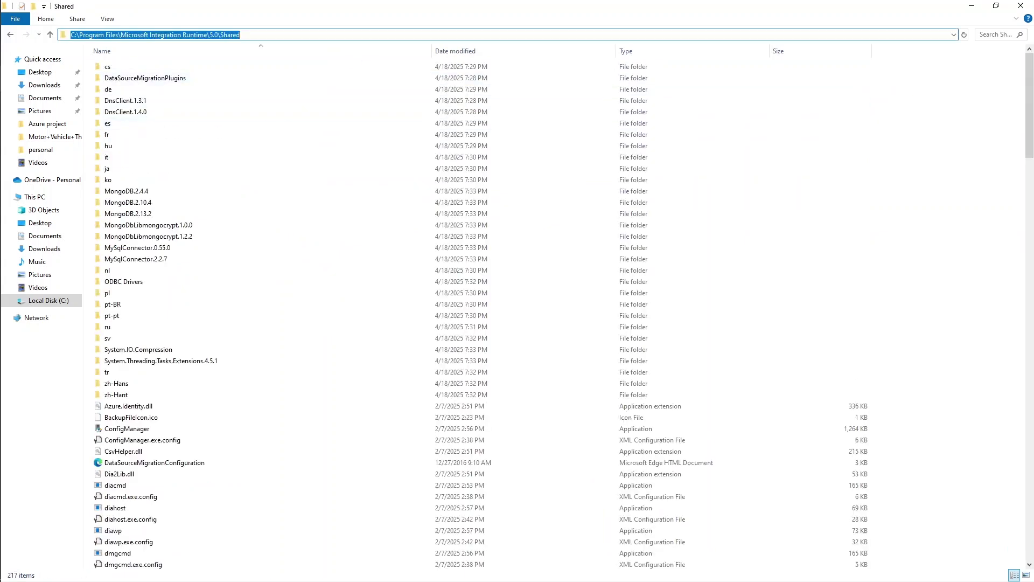
{"action": "left_click", "coordinate": [1021, 6]}
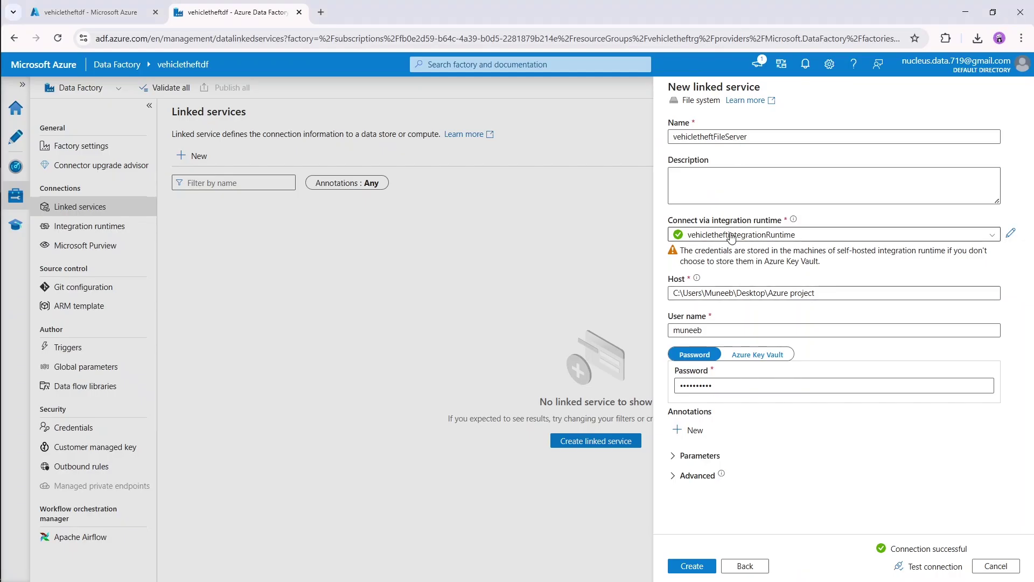
- Run Windows PowerShell as administrator and change the directory to "C:\Program Files\Microsoft Integration Runtime\5.0\Shared"
{"action": "key", "text": "super"}
{"action": "type", "text": "power"}
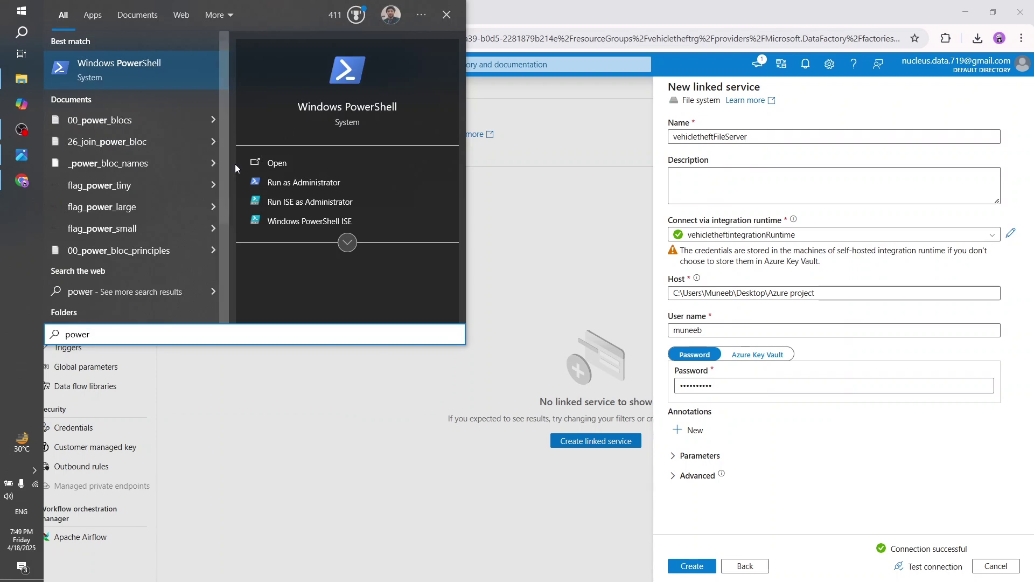
{"action": "left_click", "coordinate": [322, 183]}
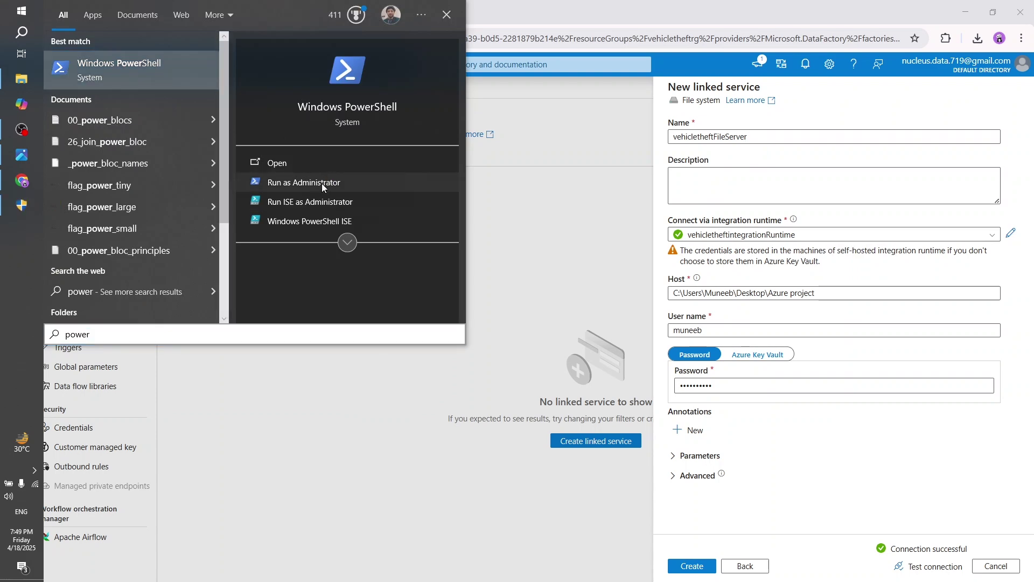
{"action": "left_click", "coordinate": [23, 208]}
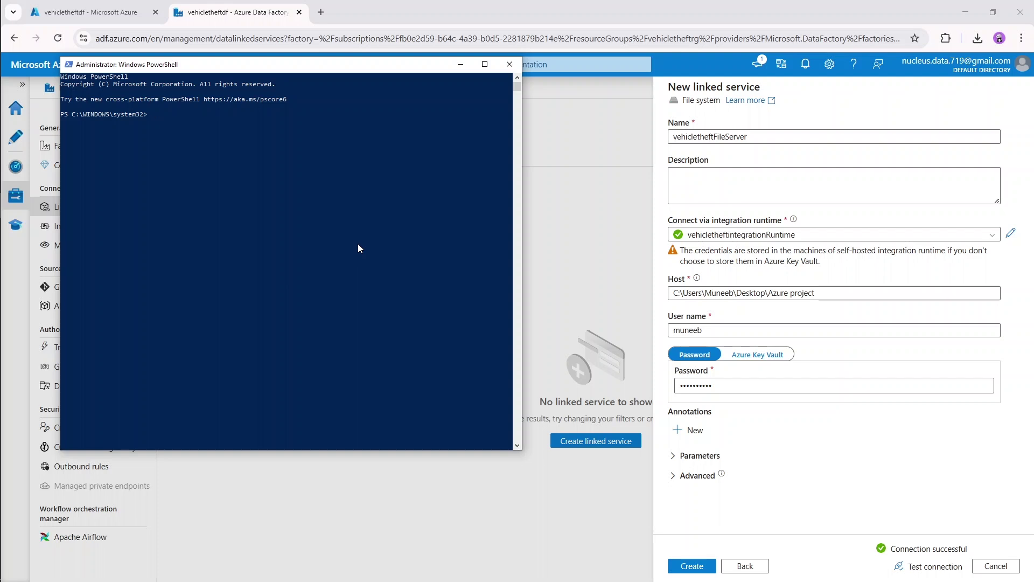
{"action": "type", "text": "cd \"\""}
{"action": "key", "text": "ctrl+v"}
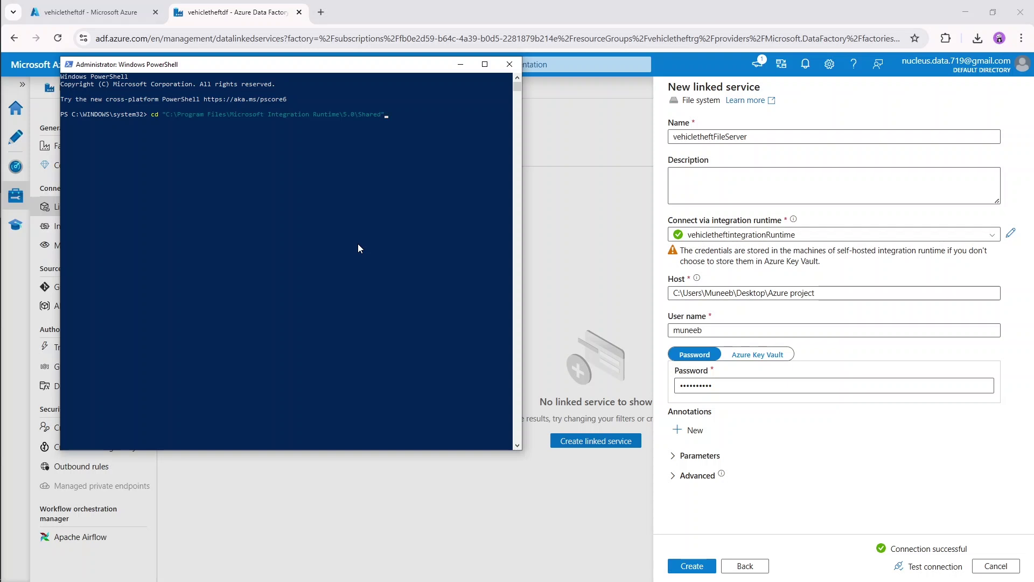
{"action": "key", "text": "Return"}
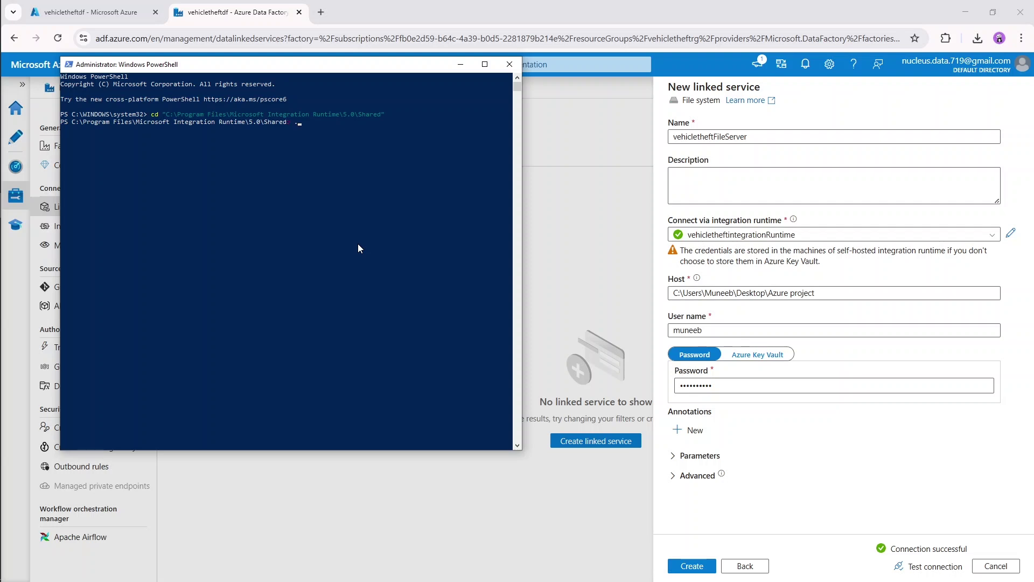
- Run ./dmgcmd -DisableLocalFolderPathValidation, close PowerShell, and create the vehicletheftFileServer linked service in the data factory
{"action": "type", "text": "./dmgcmd"}
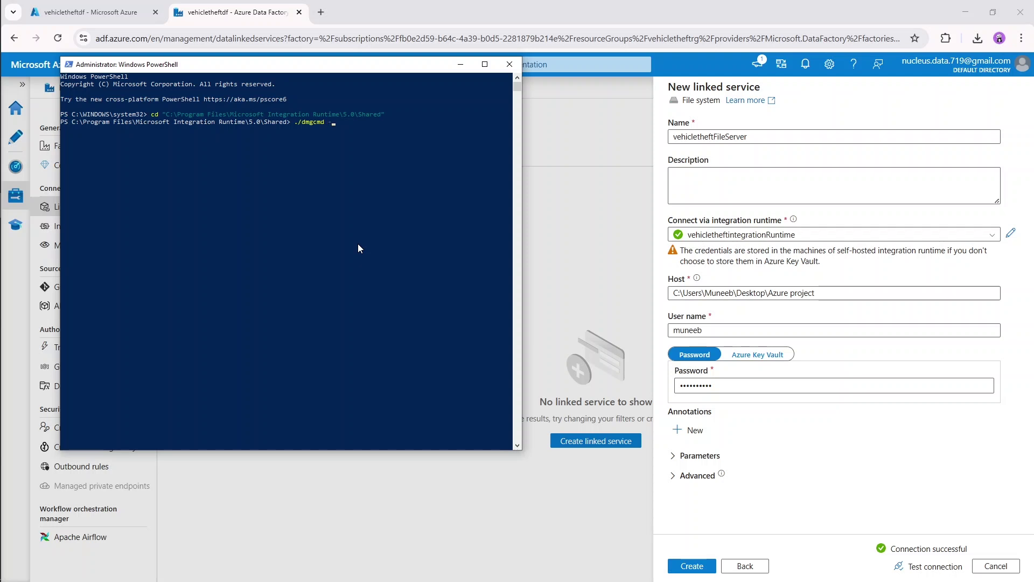
{"action": "type", "text": " -"}
{"action": "type", "text": "LocalFolderPathValidati"}
{"action": "key", "text": "Left"}
{"action": "key", "text": "Left"}
{"action": "key", "text": "Left"}
{"action": "key", "text": "Left"}
{"action": "type", "text": "Disable"}
{"action": "key", "text": "Return"}
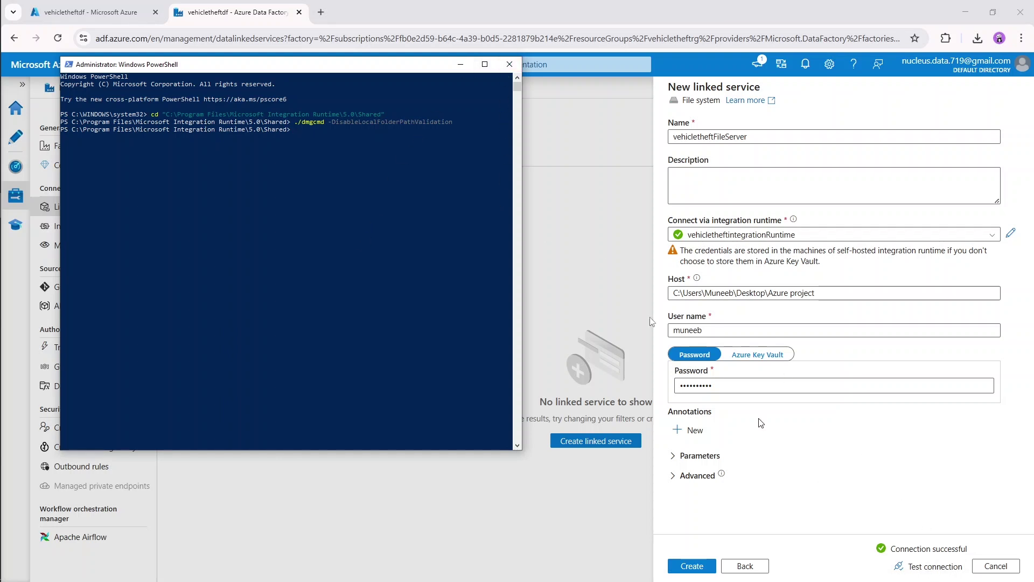
{"action": "left_click", "coordinate": [507, 66]}
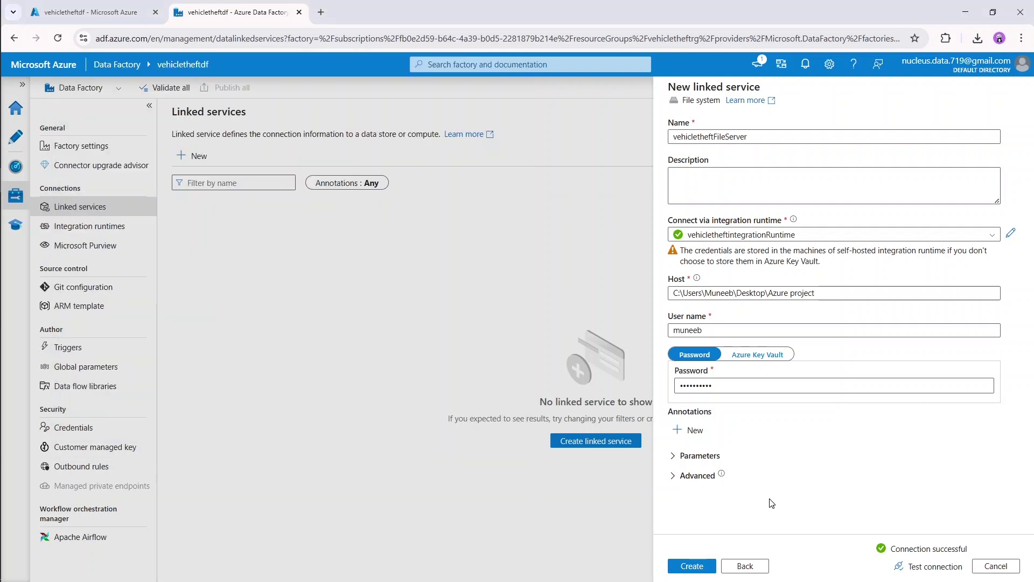
{"action": "left_click", "coordinate": [693, 567]}
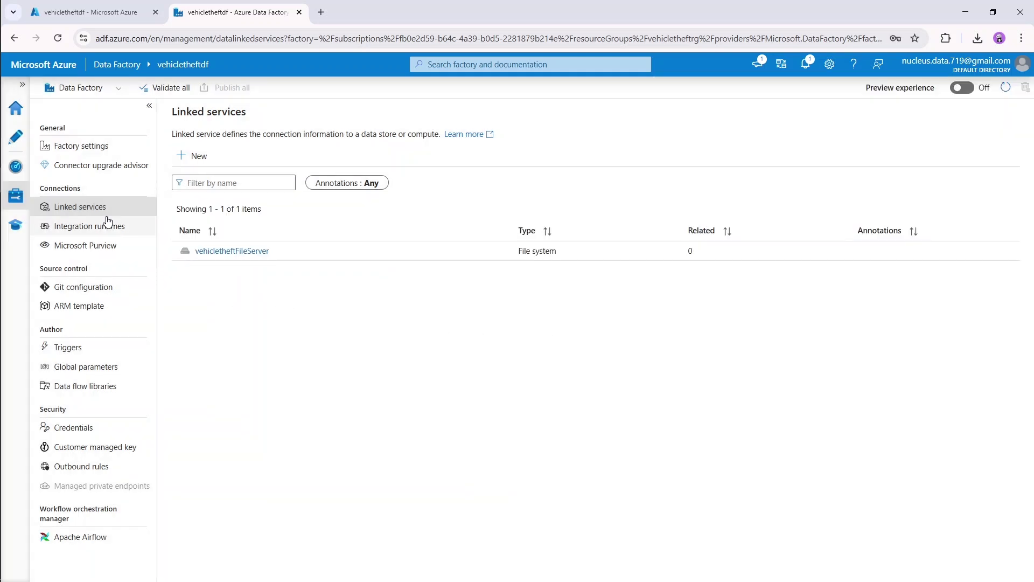
- Create a new pipeline in the data factory's authoring area and name it "Vehicle Theft Pipeline"
{"action": "left_click", "coordinate": [16, 136]}
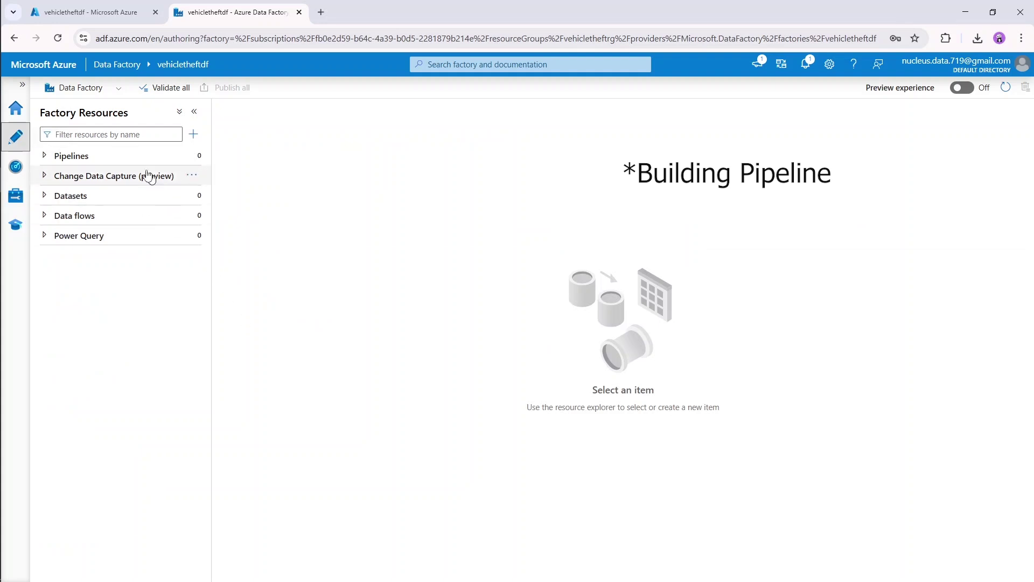
{"action": "left_click", "coordinate": [24, 85]}
{"action": "left_click", "coordinate": [133, 89]}
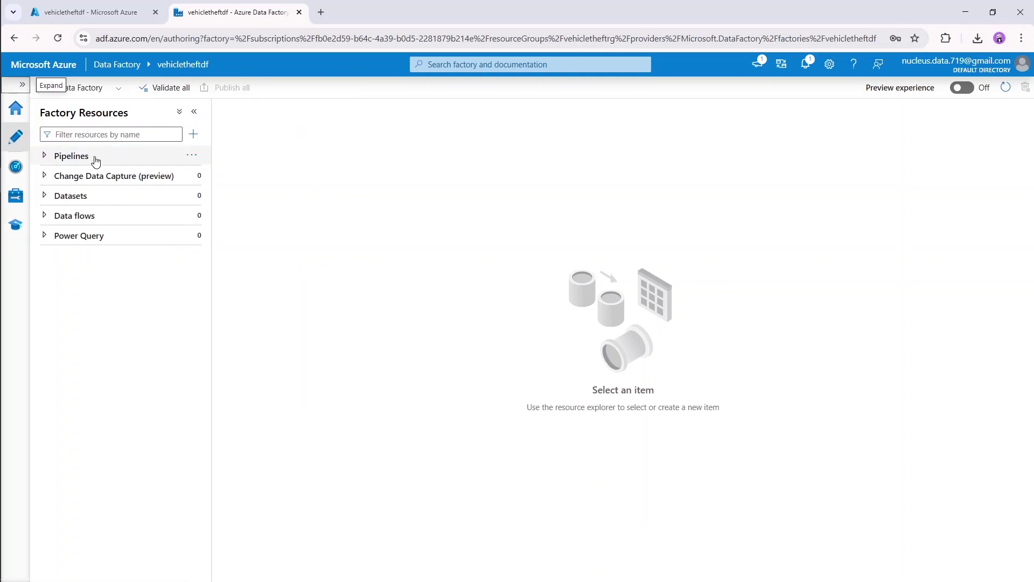
{"action": "left_click", "coordinate": [192, 157]}
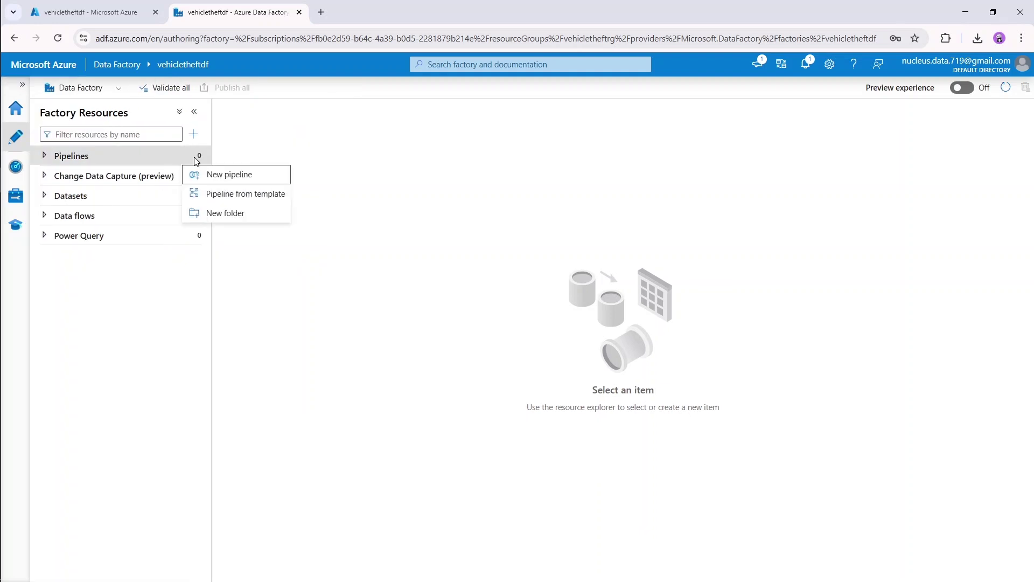
{"action": "left_click", "coordinate": [260, 179]}
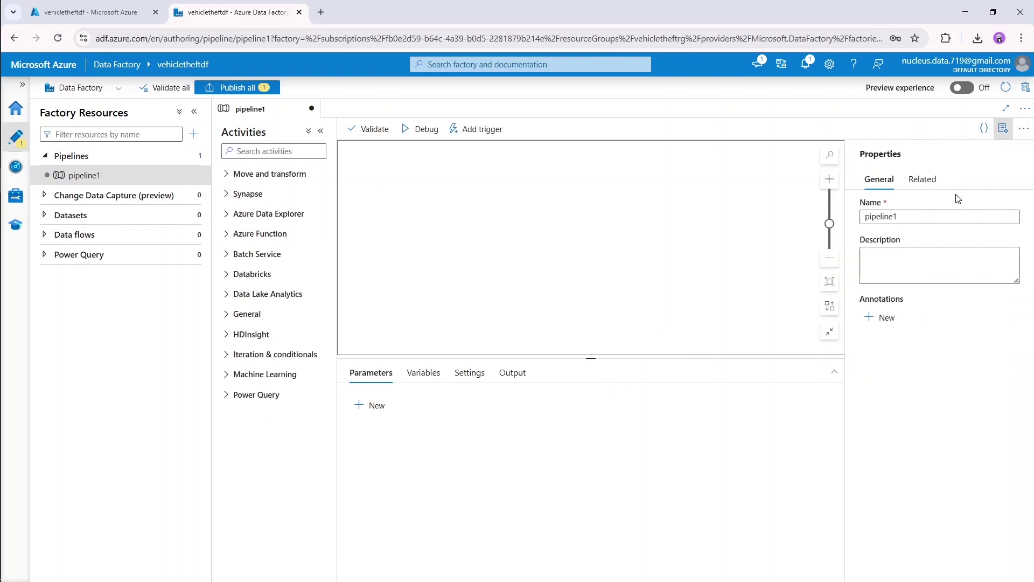
{"action": "left_click", "coordinate": [944, 216]}
{"action": "key", "text": "ctrl+a"}
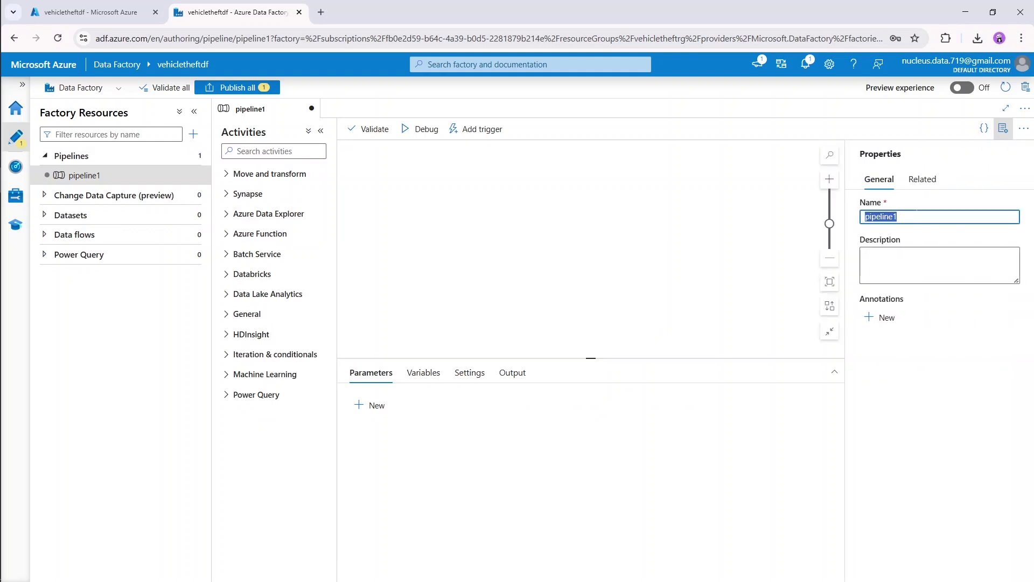
{"action": "type", "text": "Vehicle Theft"}
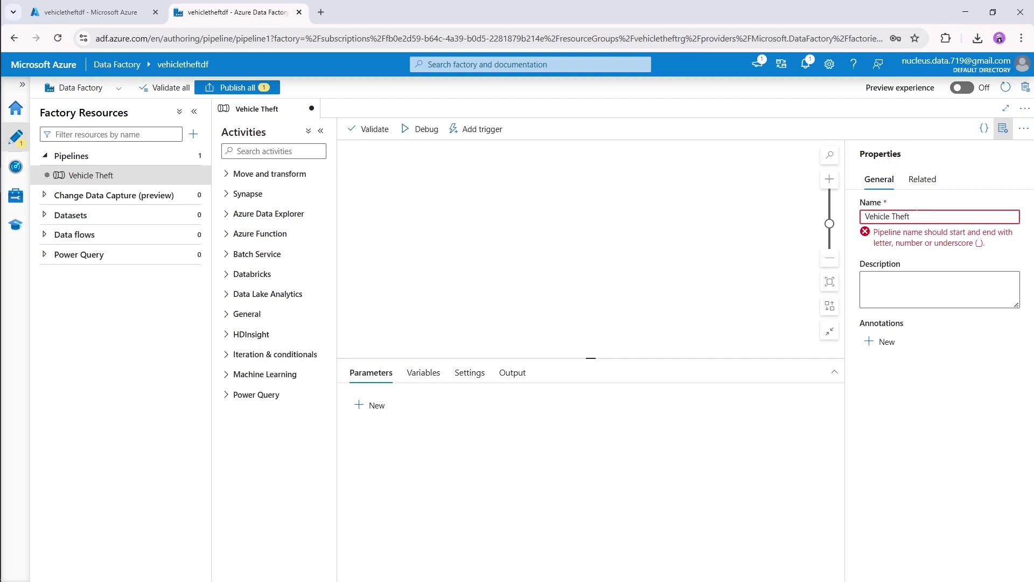
{"action": "type", "text": " Pipeline"}
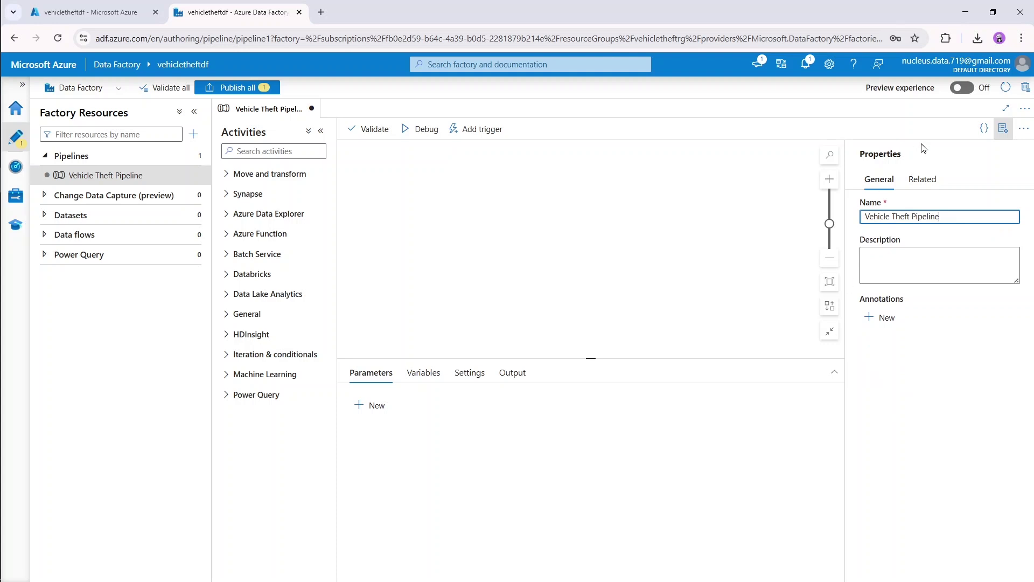
{"action": "left_click", "coordinate": [1003, 130]}
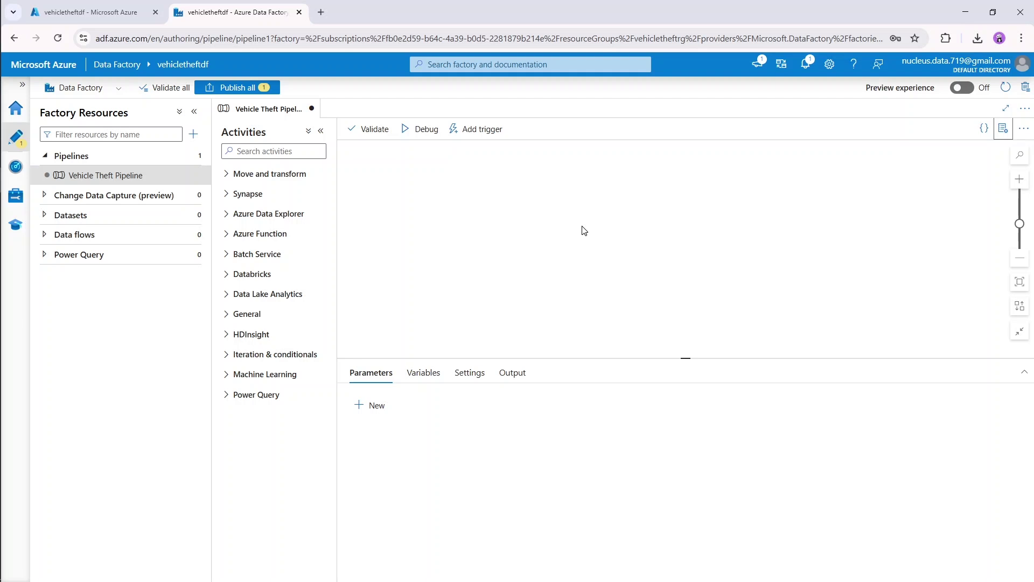
- Find the Copy data activity, add it to the pipeline canvas, and clear the activity search
{"action": "left_click", "coordinate": [270, 150]}
{"action": "type", "text": "copy"}
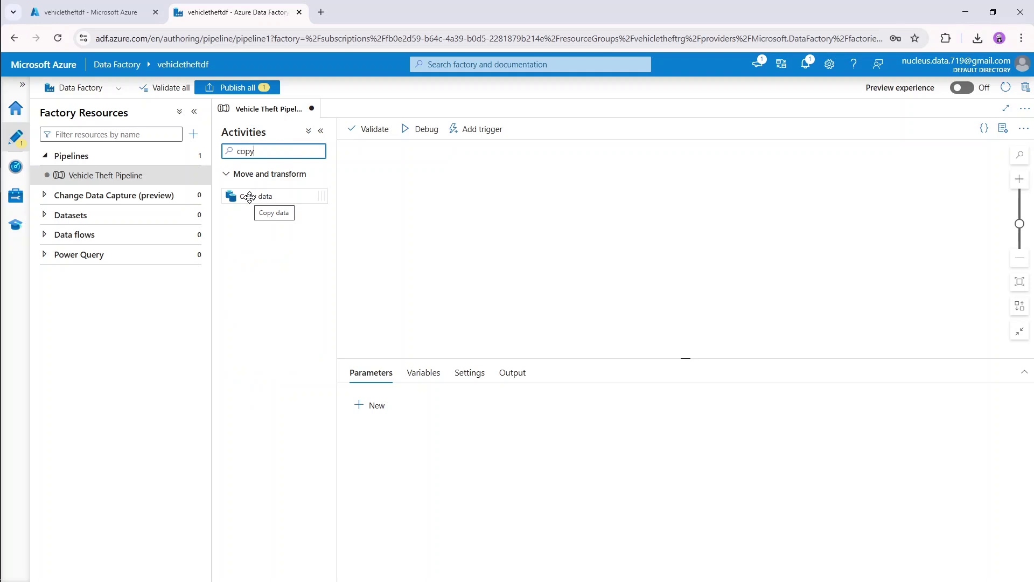
{"action": "left_click_drag", "start_coordinate": [249, 197], "coordinate": [436, 209]}
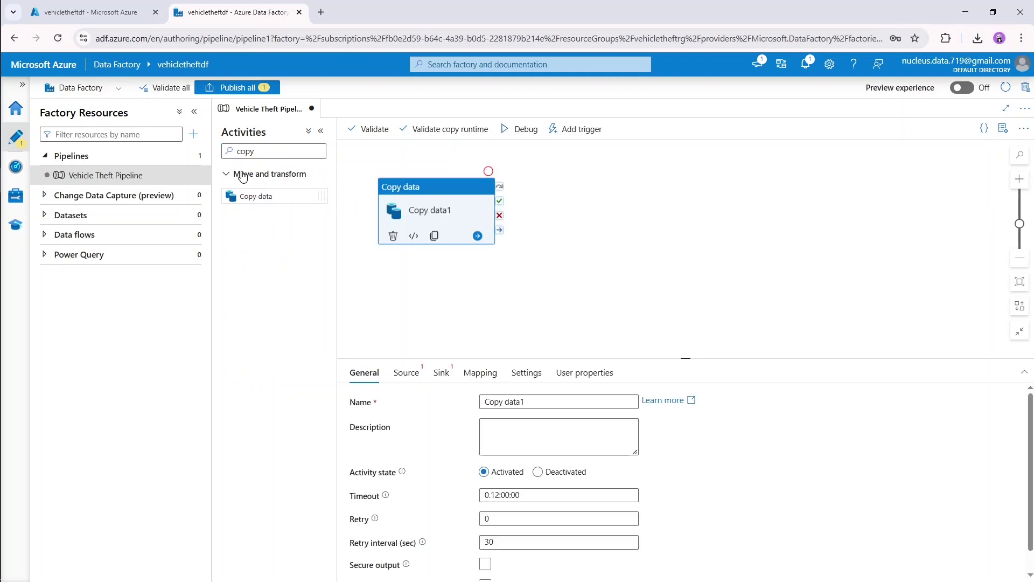
{"action": "left_click", "coordinate": [253, 152]}
{"action": "key", "text": "ctrl+a"}
{"action": "key", "text": "BackSpace"}
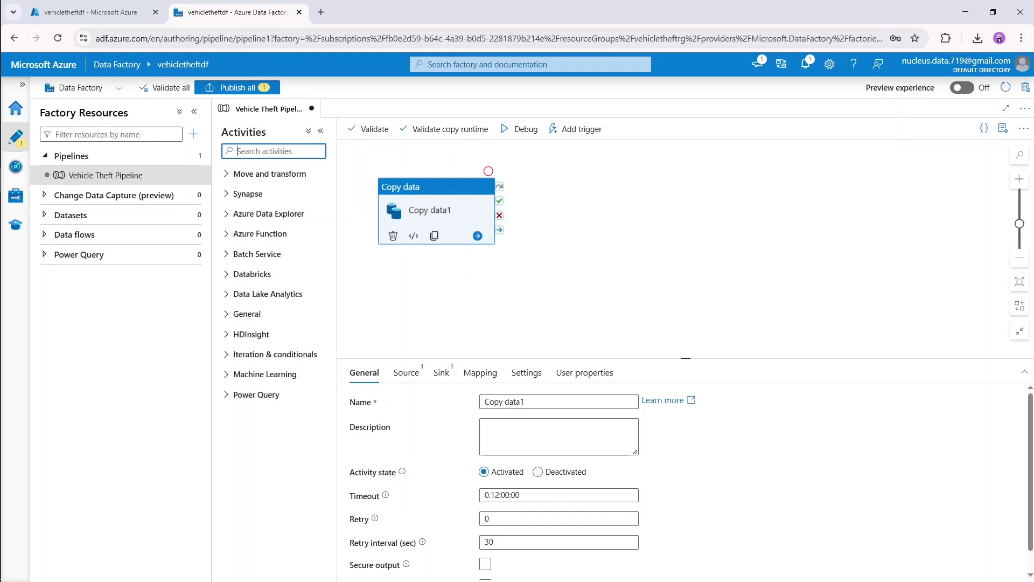
{"action": "left_click", "coordinate": [251, 176]}
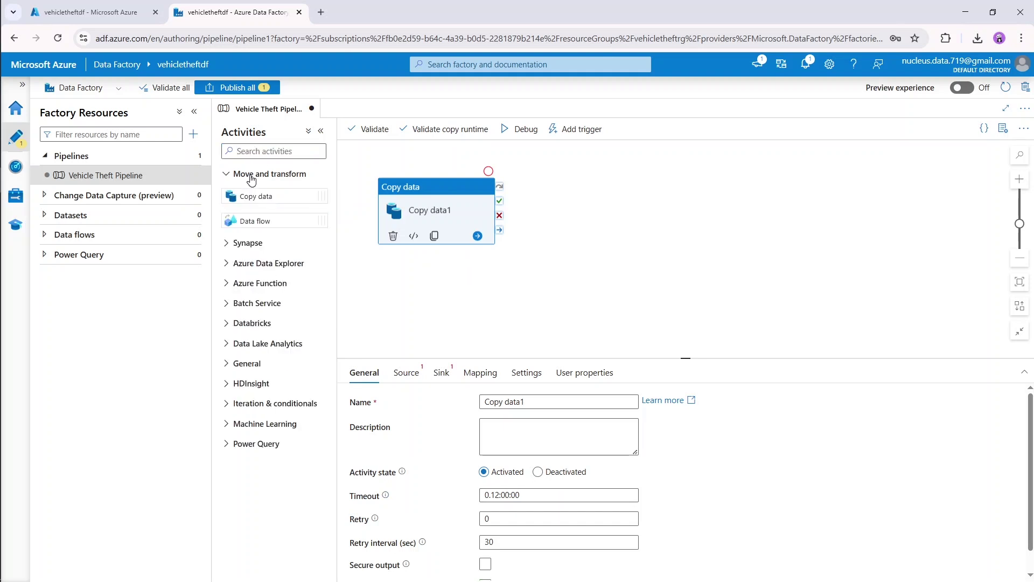
{"action": "left_click", "coordinate": [249, 175]}
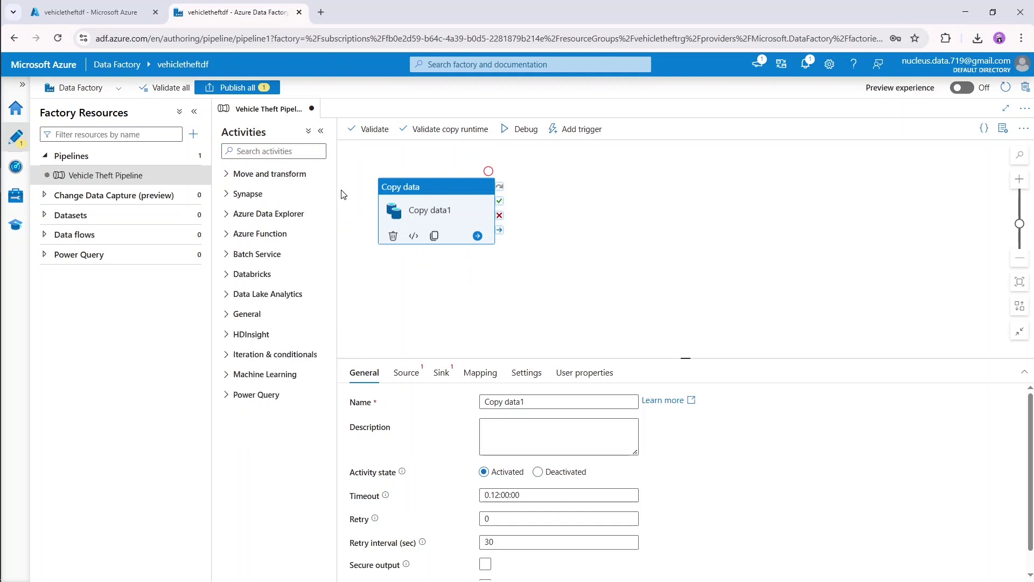
- Look up the CSV file names in the Motor+Vehicle+Thefts+CSV folder and rename the Copy data activity to "Location"
{"action": "left_click", "coordinate": [523, 402]}
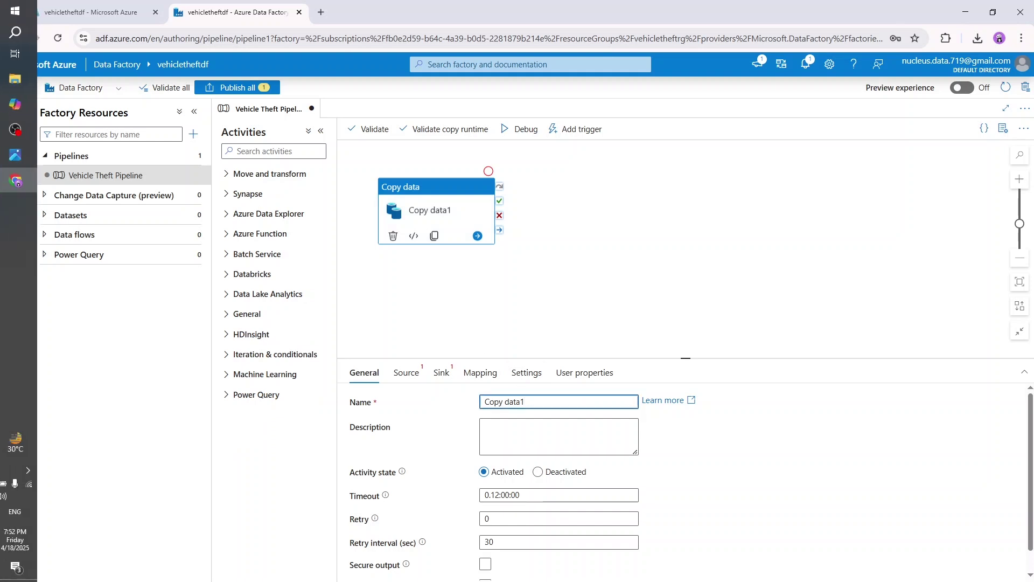
{"action": "key", "text": "super+d"}
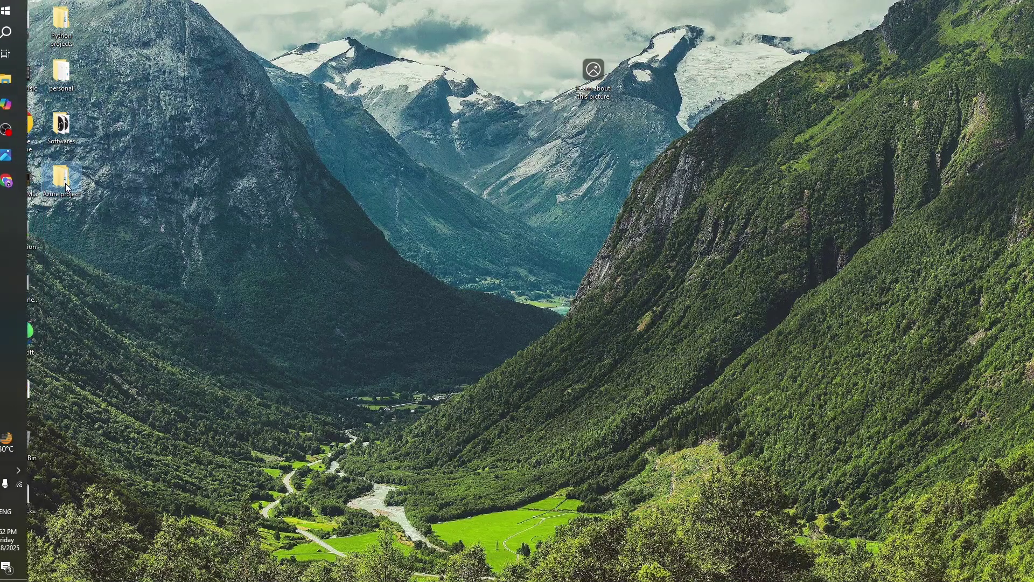
{"action": "double_click", "coordinate": [66, 183]}
{"action": "double_click", "coordinate": [411, 270]}
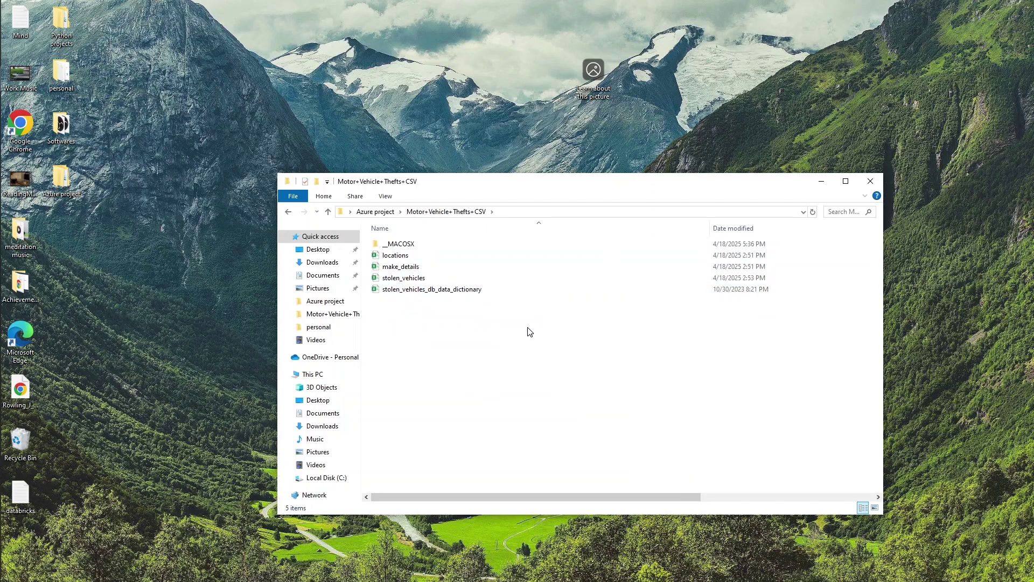
{"action": "key", "text": "alt+Tab"}
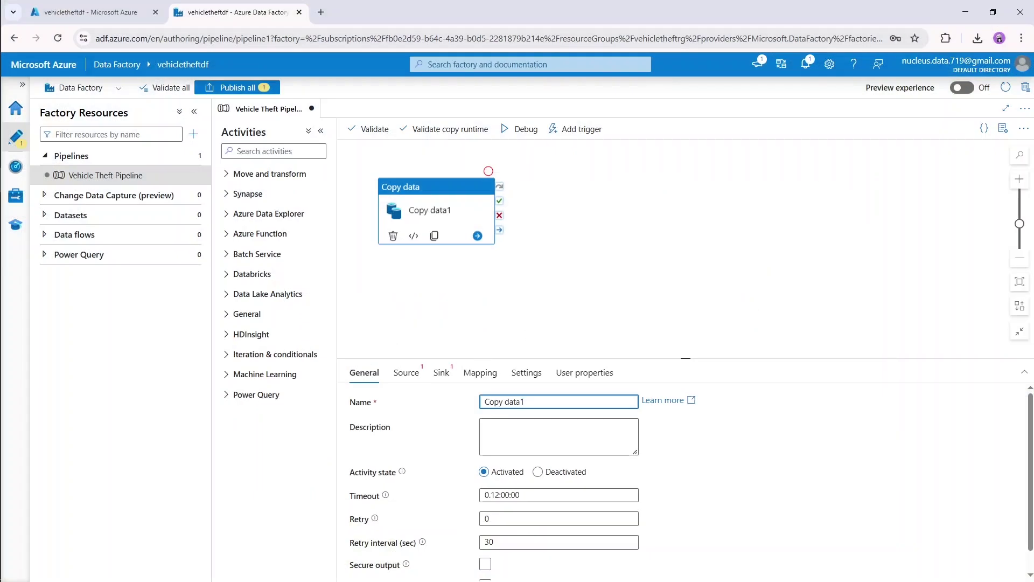
{"action": "key", "text": "ctrl+a"}
{"action": "type", "text": "Location"}
- Start a new source dataset for the Location activity, using the File system data store and the DelimitedText format
{"action": "left_click", "coordinate": [407, 373]}
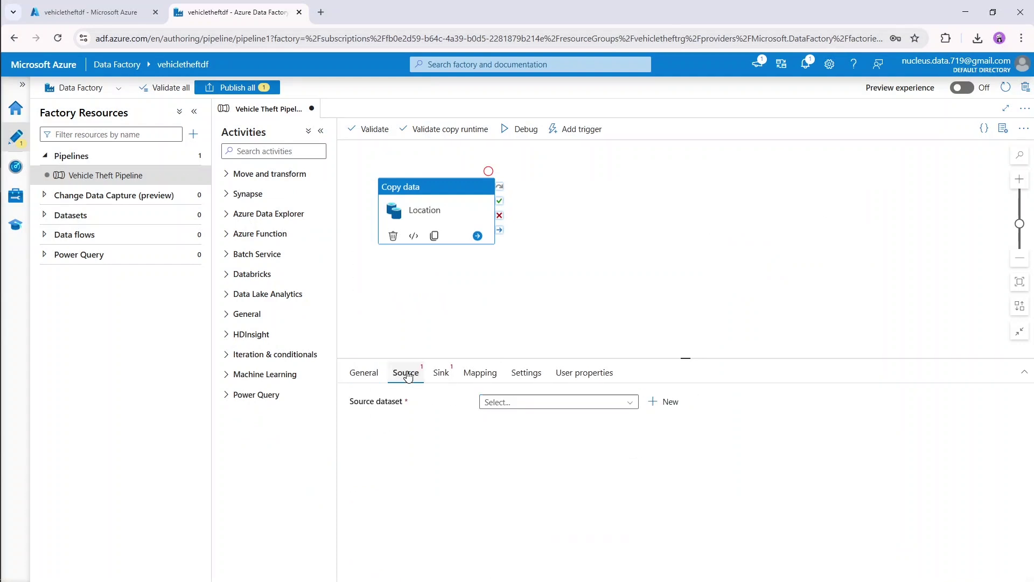
{"action": "left_click", "coordinate": [628, 405]}
{"action": "left_click", "coordinate": [628, 404]}
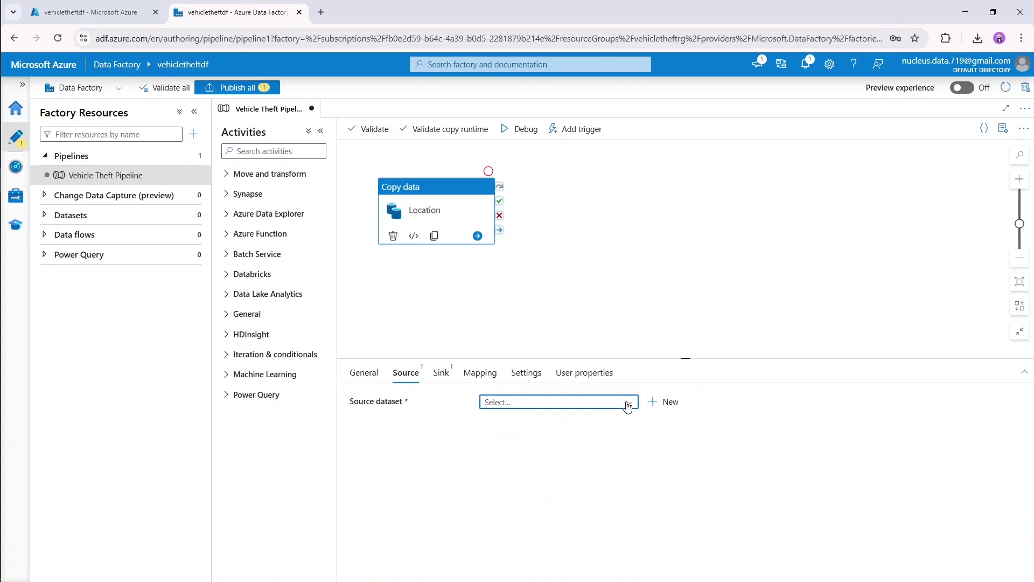
{"action": "left_click", "coordinate": [668, 402]}
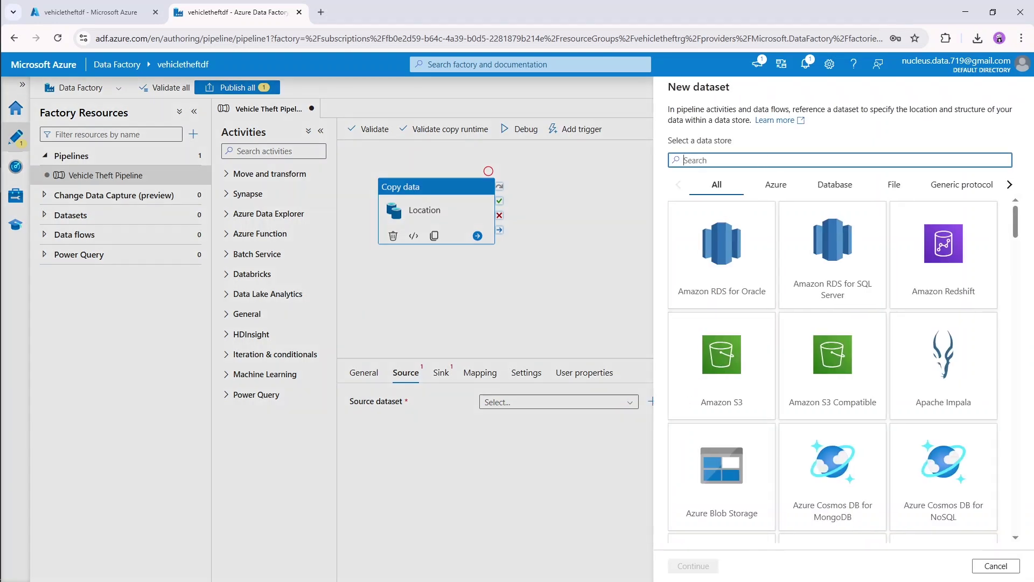
{"action": "type", "text": "file"}
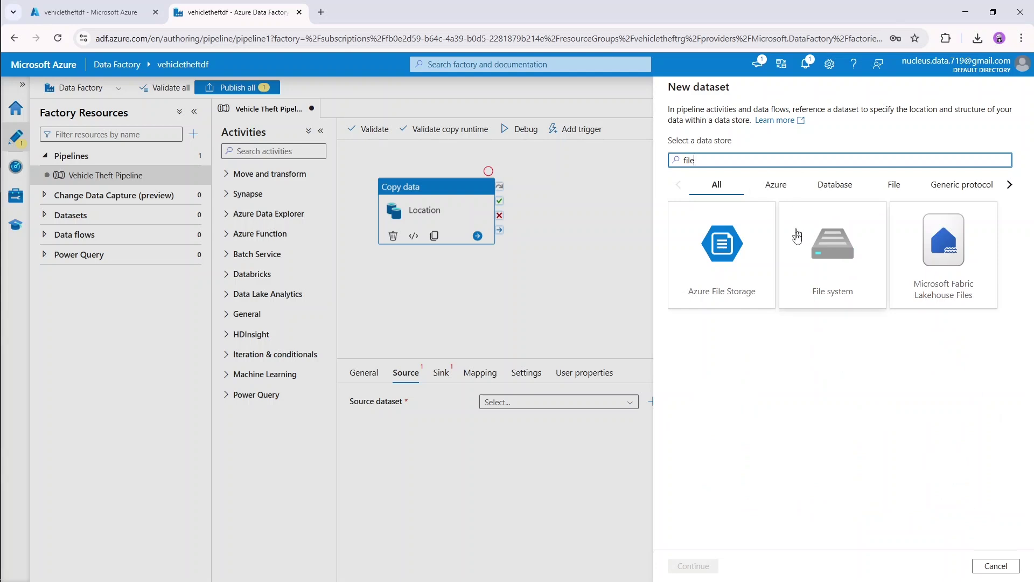
{"action": "left_click", "coordinate": [796, 251]}
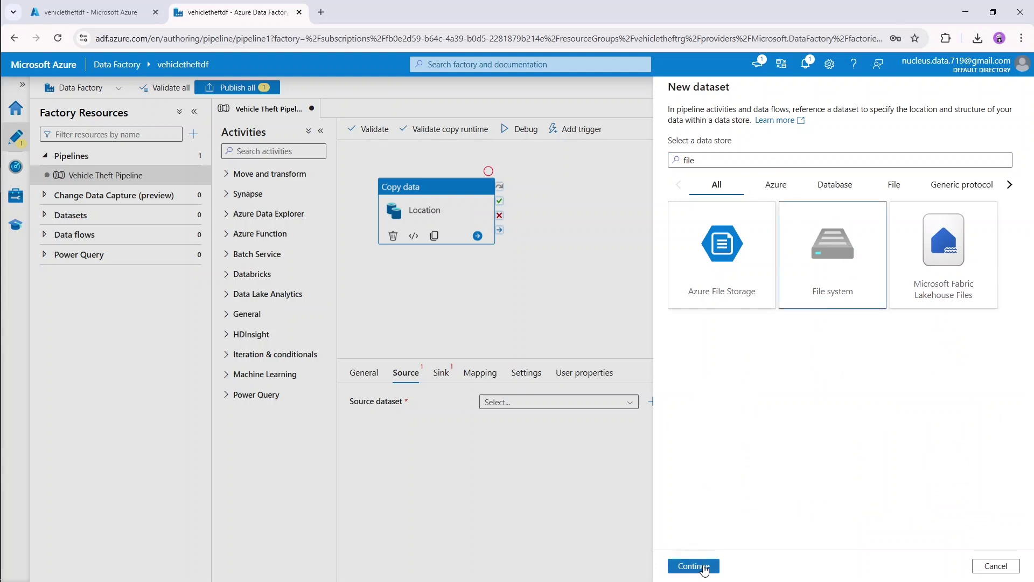
{"action": "left_click", "coordinate": [704, 567]}
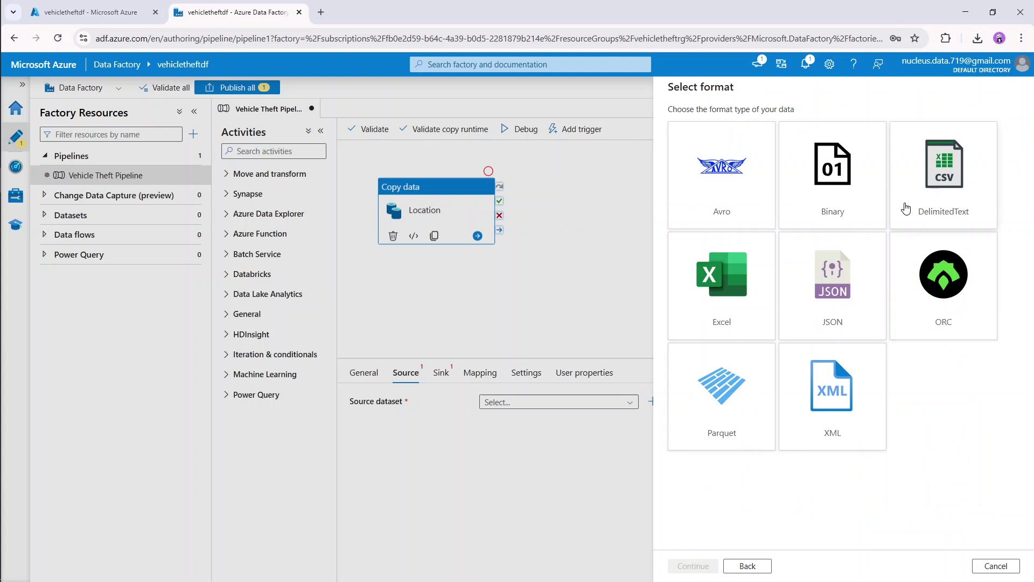
{"action": "left_click", "coordinate": [906, 208]}
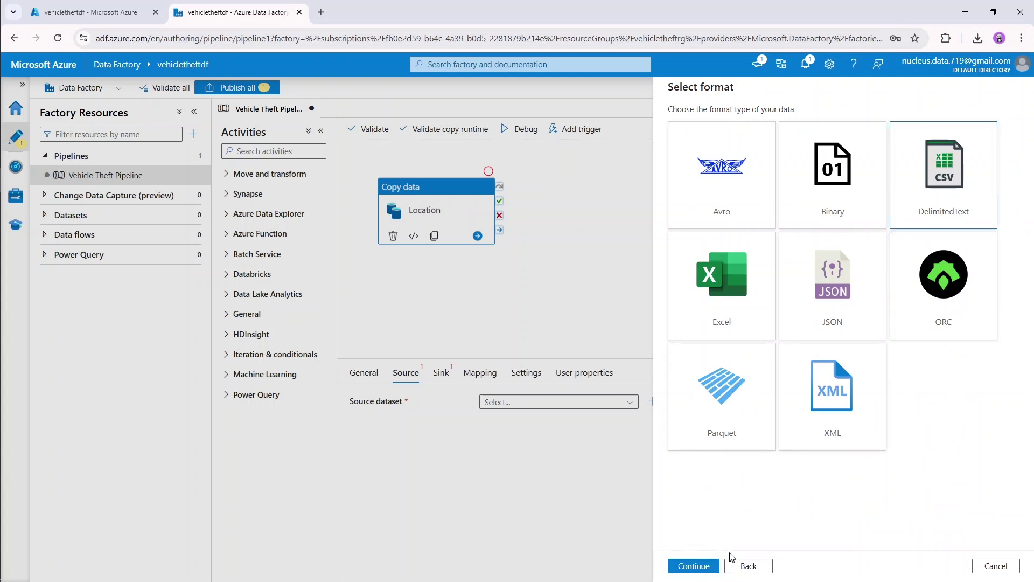
{"action": "left_click", "coordinate": [688, 567]}
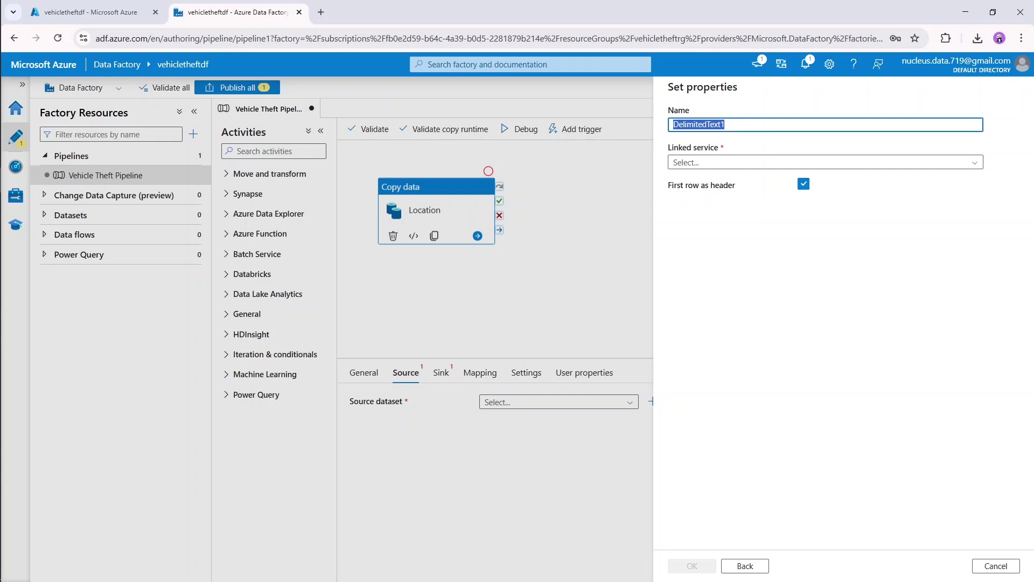
- Name the source dataset "locationSource" and set its linked service to vehicletheftFileServer
{"action": "type", "text": "locationSource"}
{"action": "left_click", "coordinate": [767, 164]}
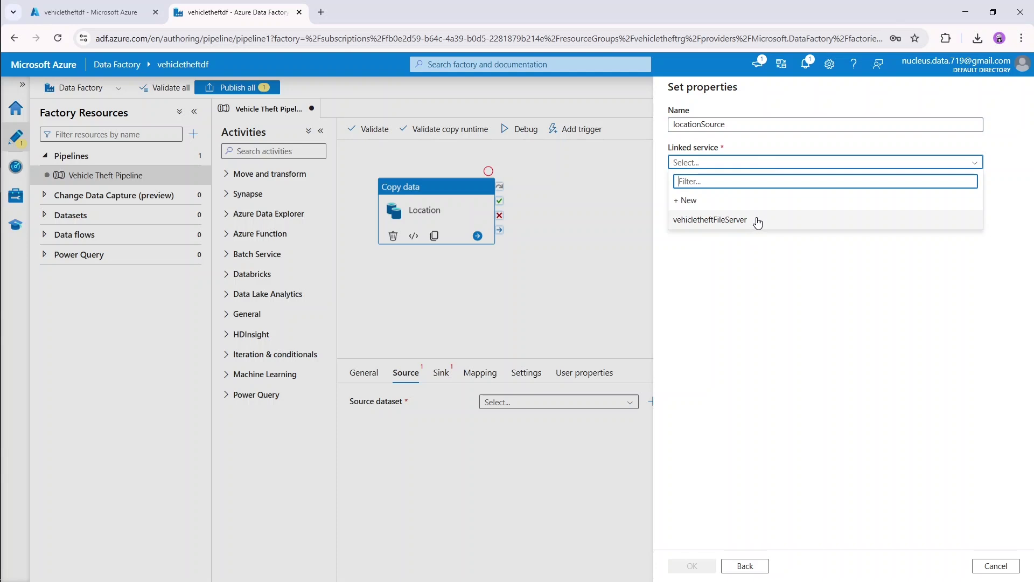
{"action": "left_click", "coordinate": [755, 227]}
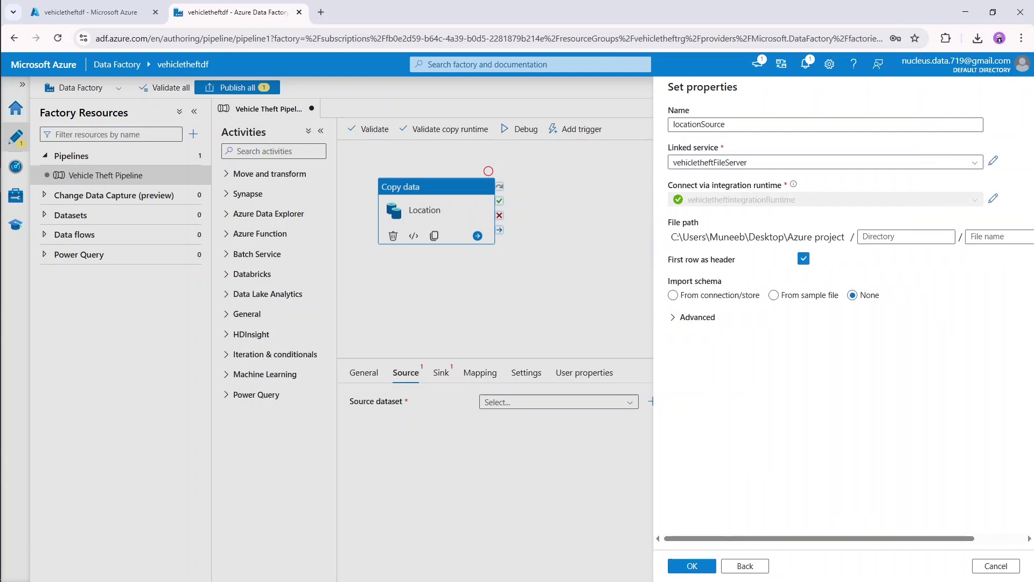
- Browse the file server and set the source dataset's file path to locations.csv in the Motor+Vehicle+Thefts+CSV folder
{"action": "left_click_drag", "start_coordinate": [672, 237], "coordinate": [844, 234]}
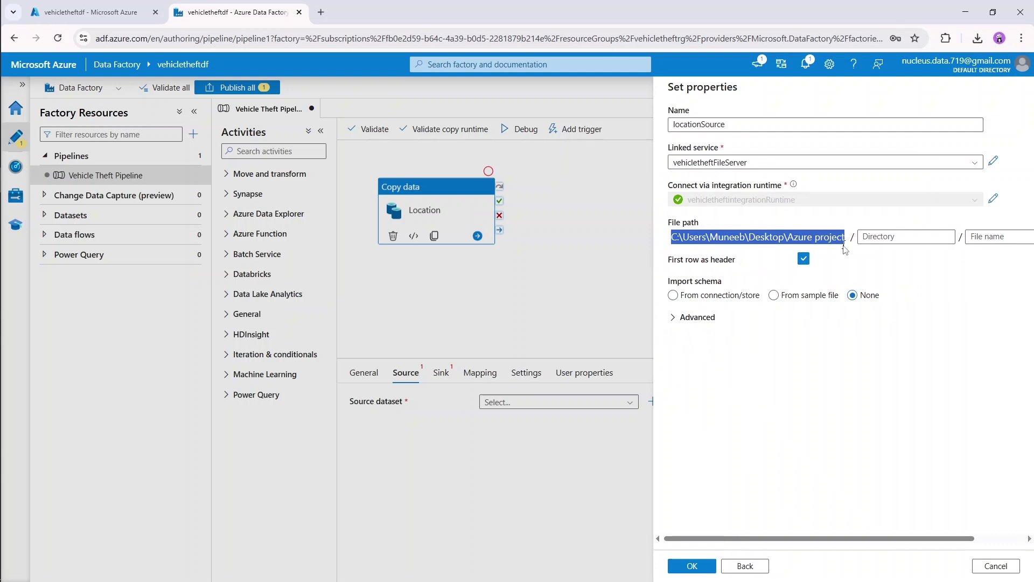
{"action": "left_click", "coordinate": [904, 343]}
{"action": "scroll", "coordinate": [927, 337], "scroll_direction": "right", "scroll_amount": 3}
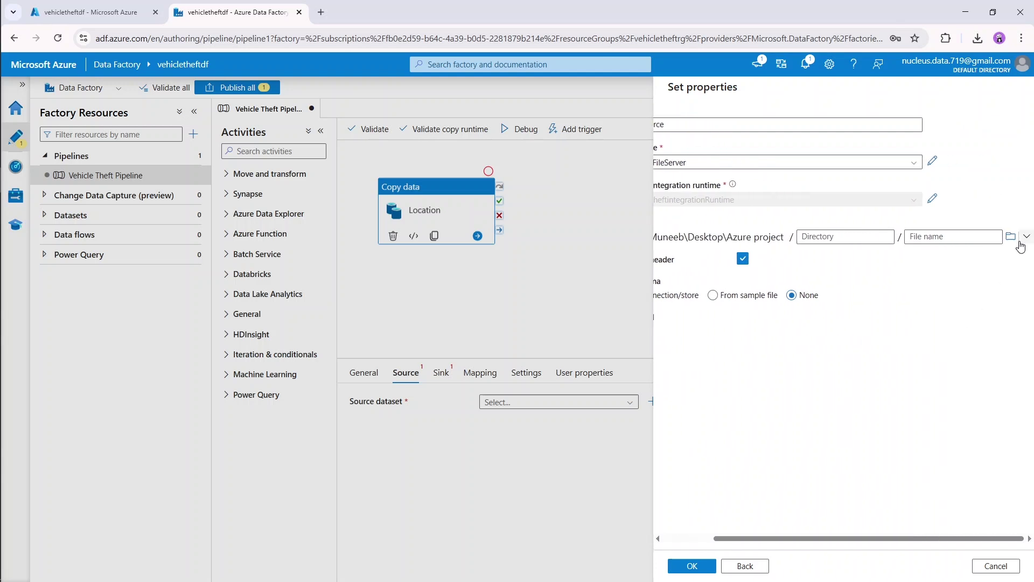
{"action": "left_click", "coordinate": [1011, 237]}
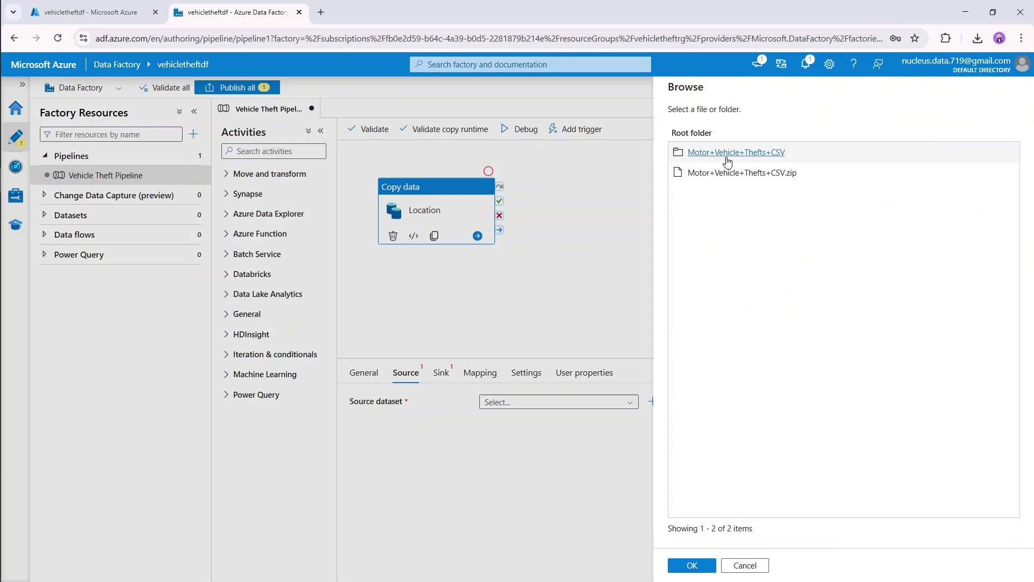
{"action": "left_click", "coordinate": [725, 176]}
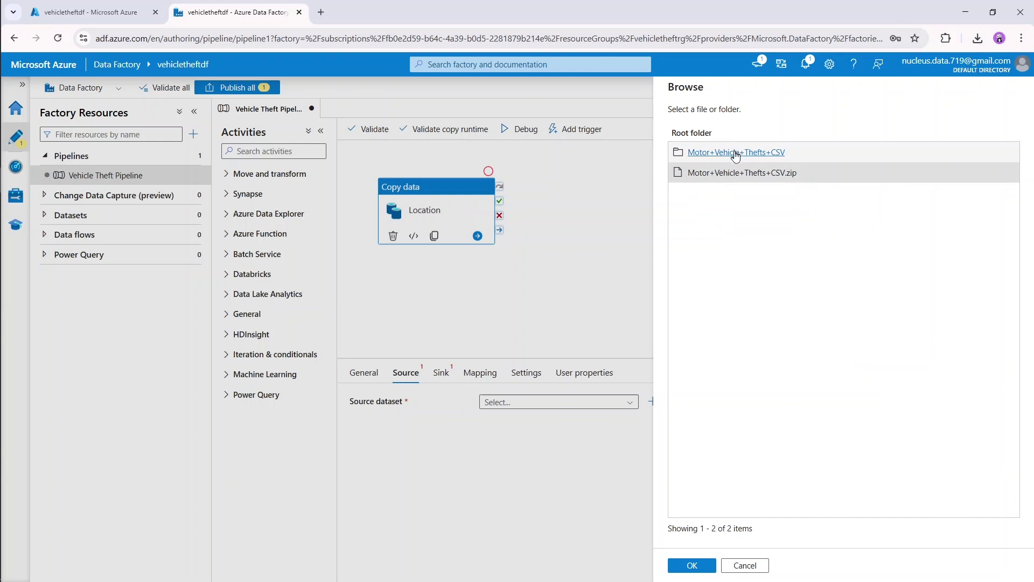
{"action": "left_click", "coordinate": [736, 153]}
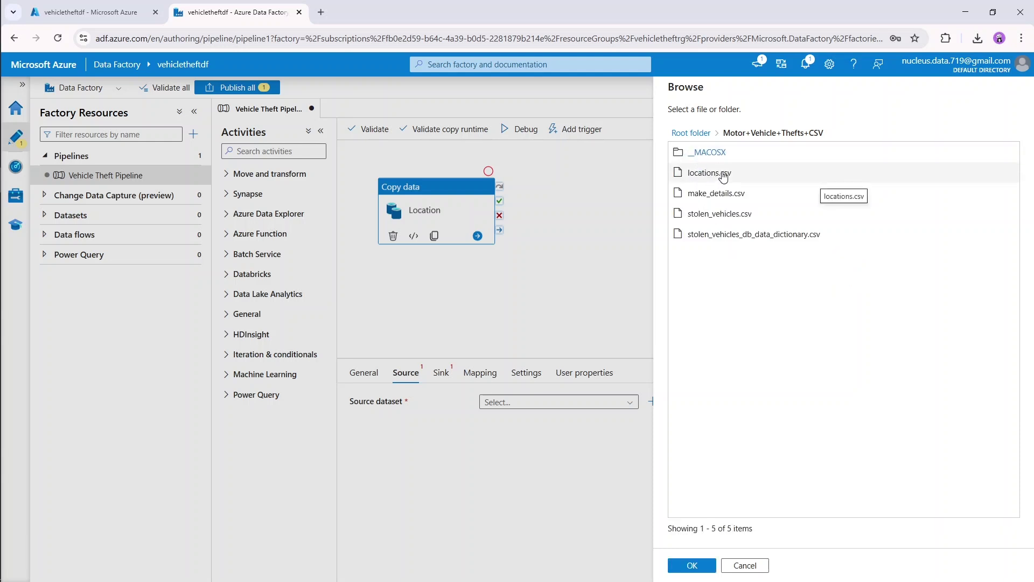
{"action": "left_click", "coordinate": [721, 175]}
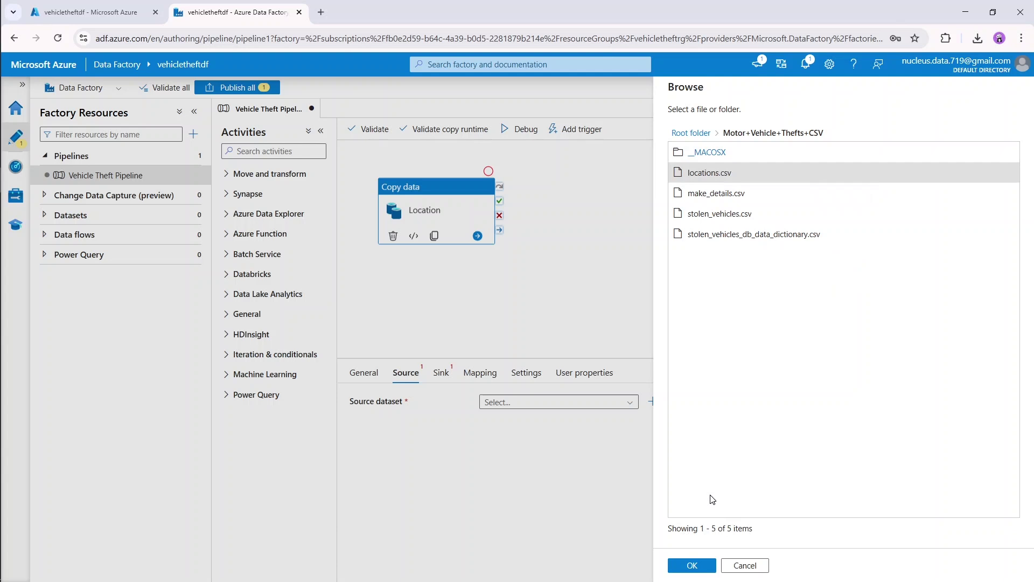
{"action": "left_click", "coordinate": [702, 566]}
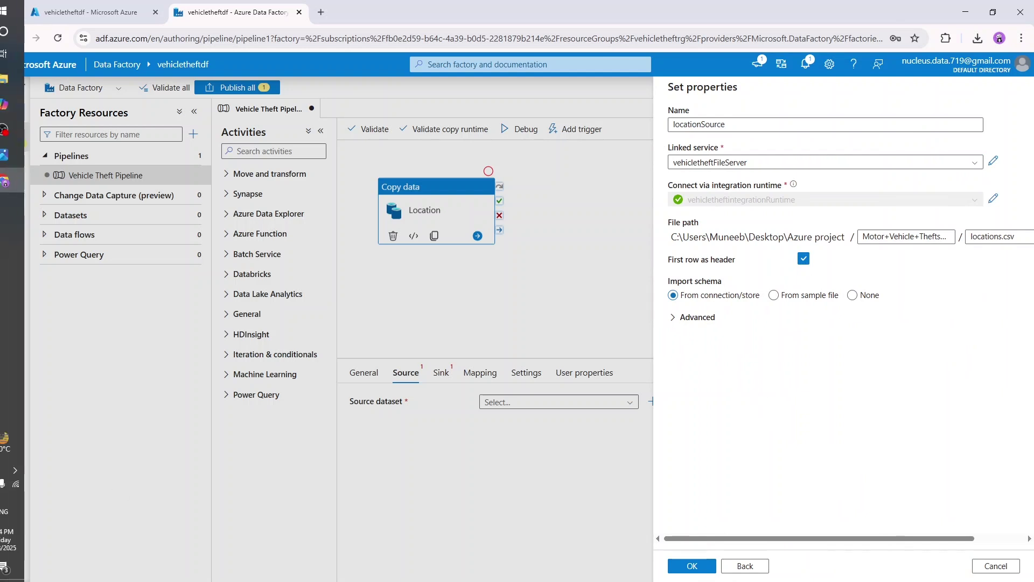
- Open the local locations file from the Azure project folder in Excel to check its header row, close it, and return to Data Factory
{"action": "left_click", "coordinate": [17, 180]}
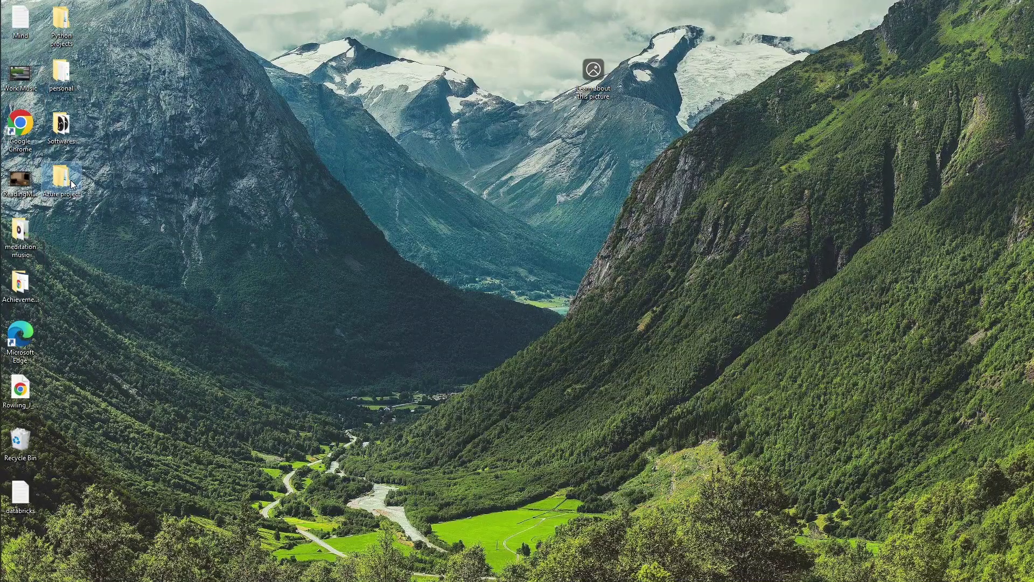
{"action": "double_click", "coordinate": [70, 180]}
{"action": "double_click", "coordinate": [126, 106]}
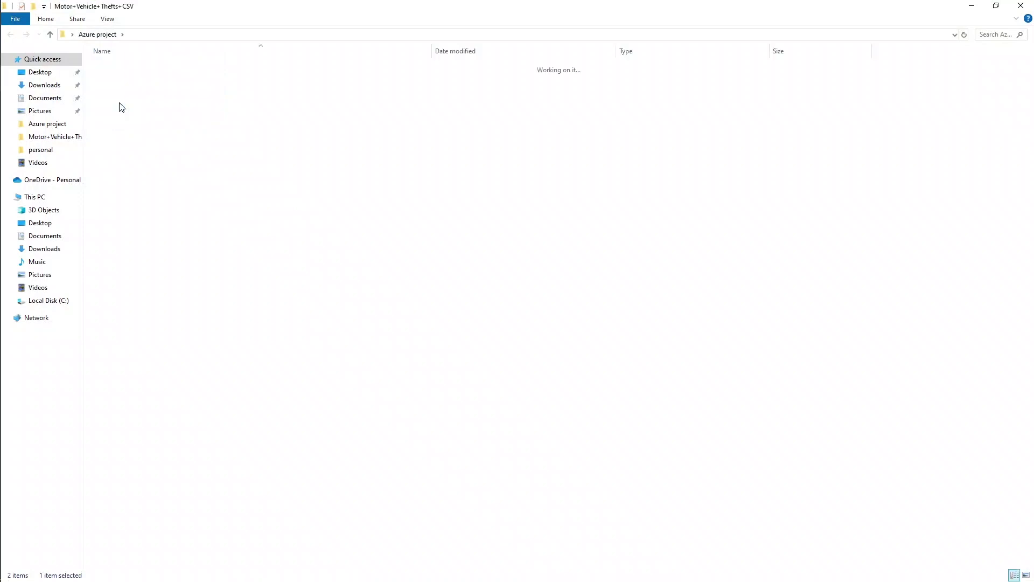
{"action": "double_click", "coordinate": [138, 80]}
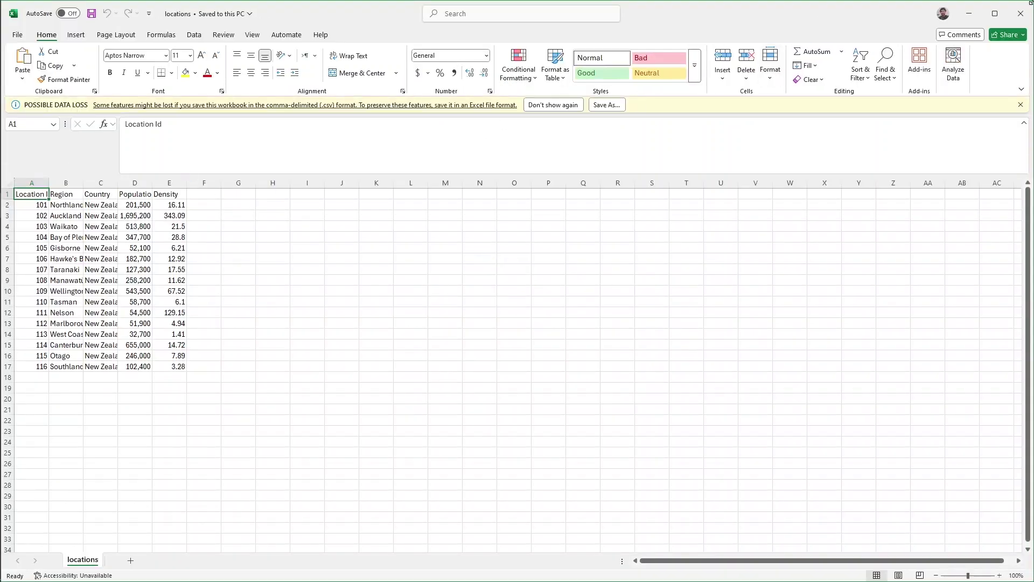
{"action": "left_click", "coordinate": [1021, 13]}
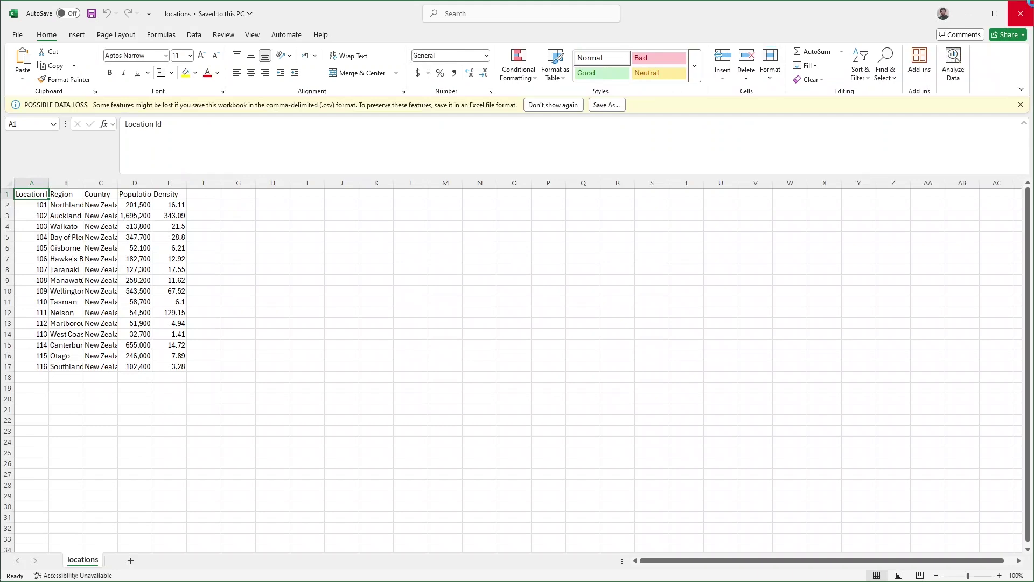
{"action": "key", "text": "alt+Tab"}
{"action": "key", "text": "Tab"}
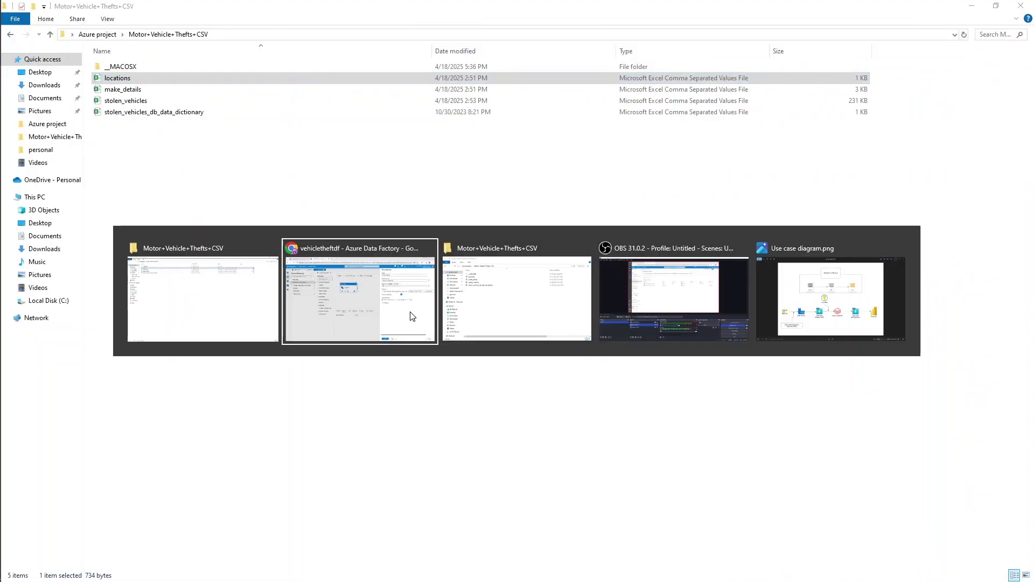
{"action": "left_click", "coordinate": [412, 307]}
- Review the locationSource file path and create the dataset with its first row as header and the schema imported from the connection/store
{"action": "scroll", "coordinate": [935, 256], "scroll_direction": "right", "scroll_amount": 3}
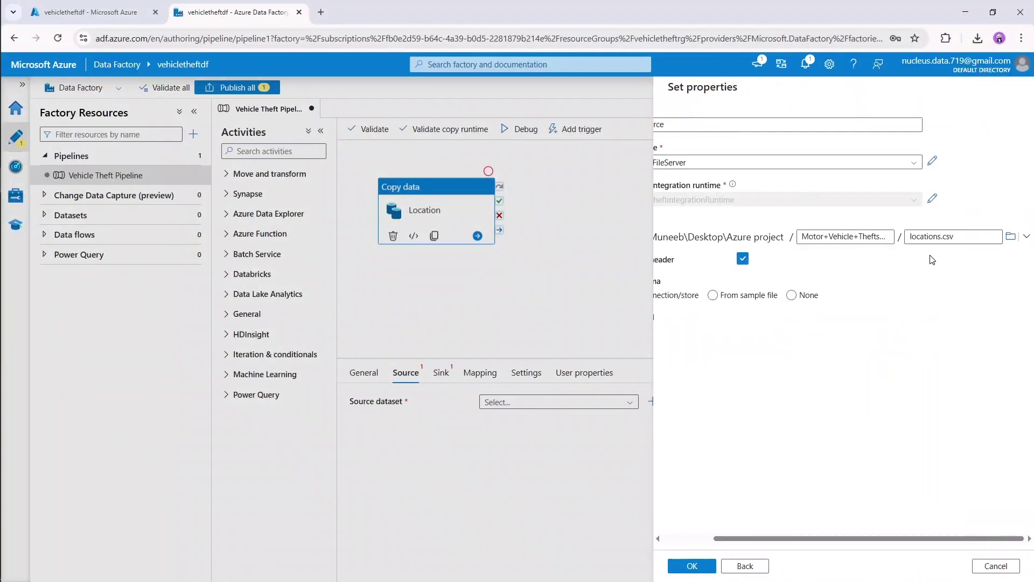
{"action": "scroll", "coordinate": [935, 257], "scroll_direction": "left", "scroll_amount": 3}
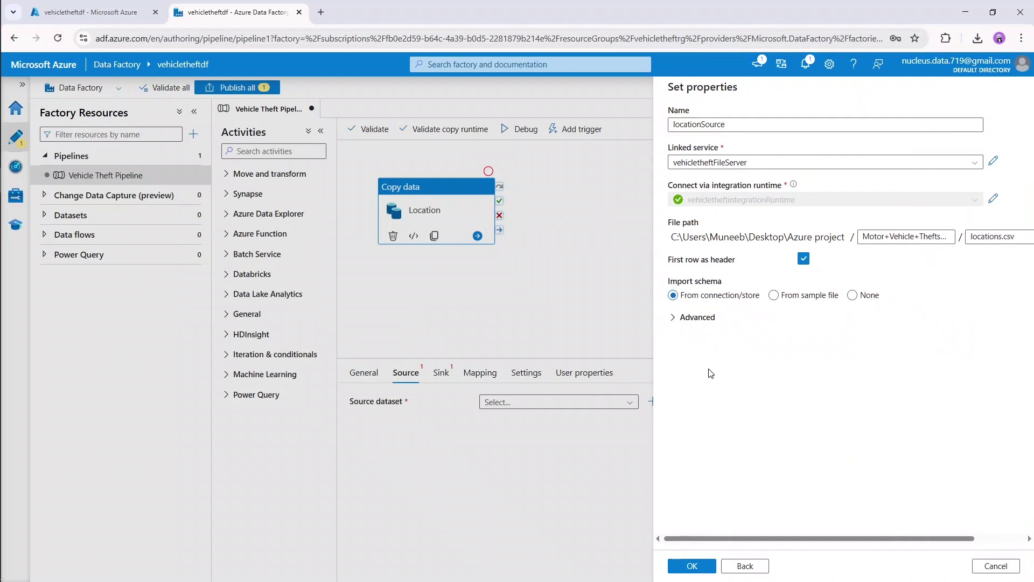
{"action": "left_click", "coordinate": [706, 569]}
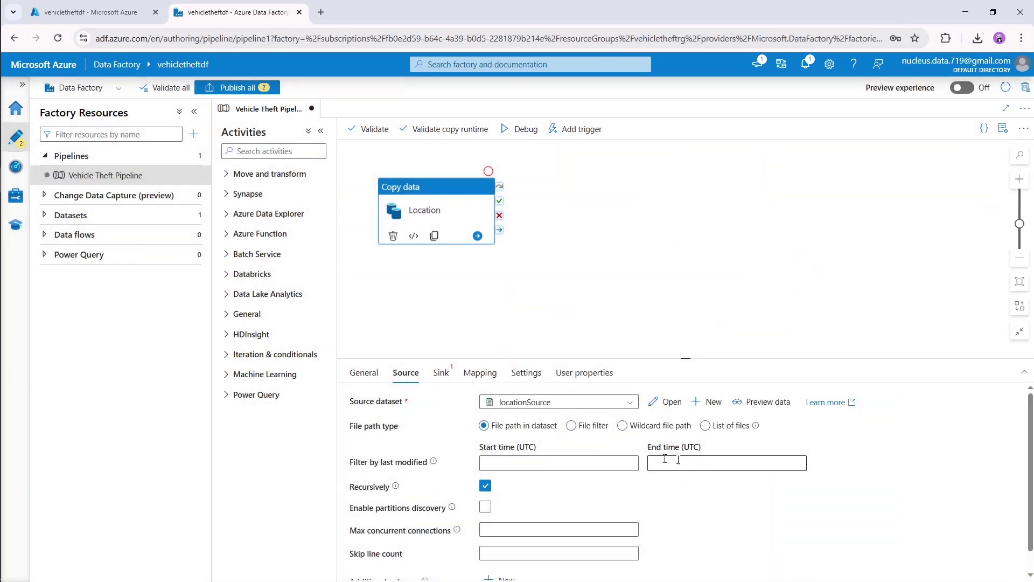
- Review the Location activity's source settings, preview the locationSource data, and close the preview
{"action": "scroll", "coordinate": [905, 472], "scroll_direction": "down", "scroll_amount": 1}
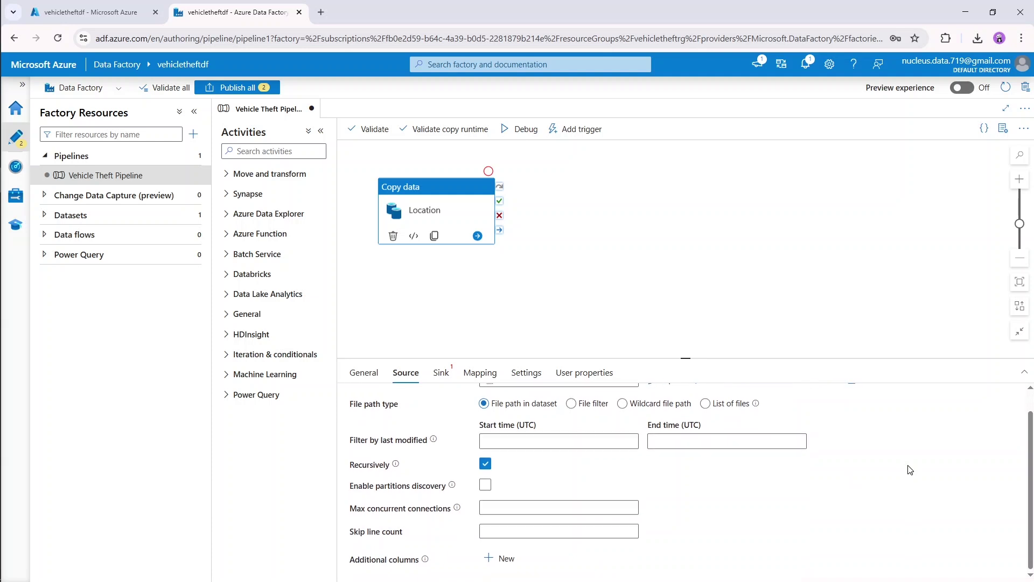
{"action": "scroll", "coordinate": [909, 470], "scroll_direction": "up", "scroll_amount": 1}
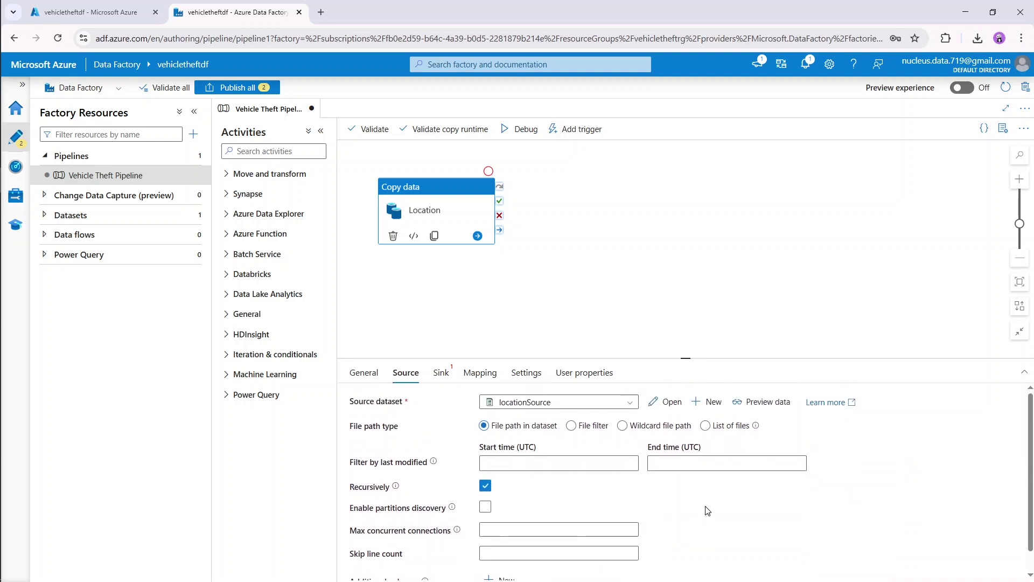
{"action": "left_click", "coordinate": [762, 404]}
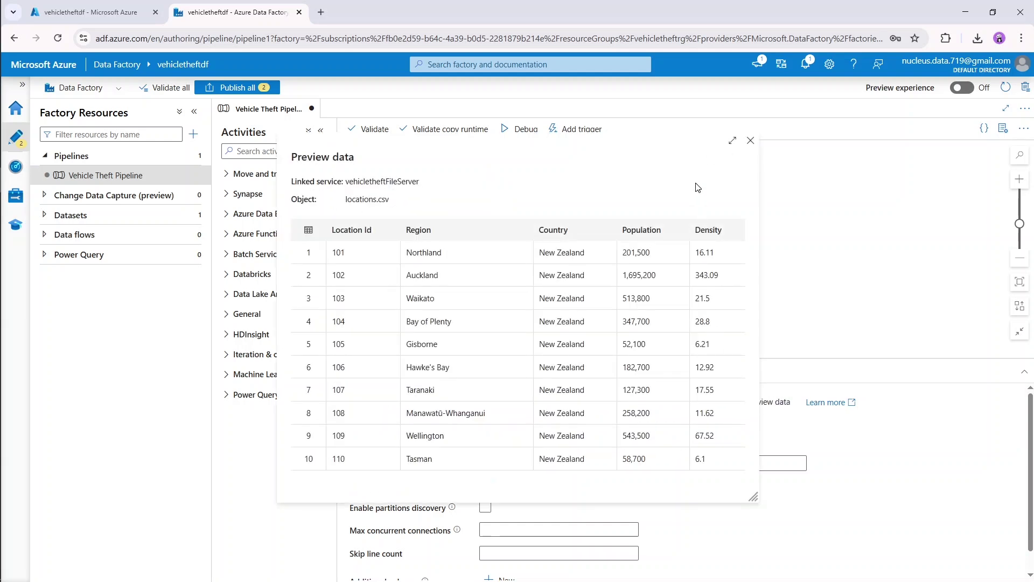
{"action": "left_click_drag", "start_coordinate": [677, 144], "coordinate": [720, 90]}
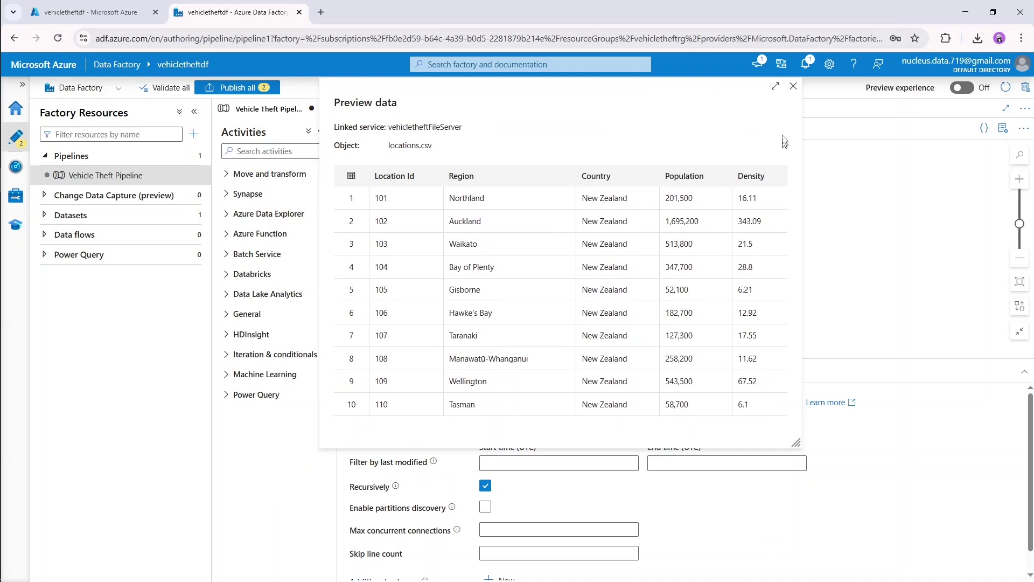
{"action": "left_click", "coordinate": [794, 88]}
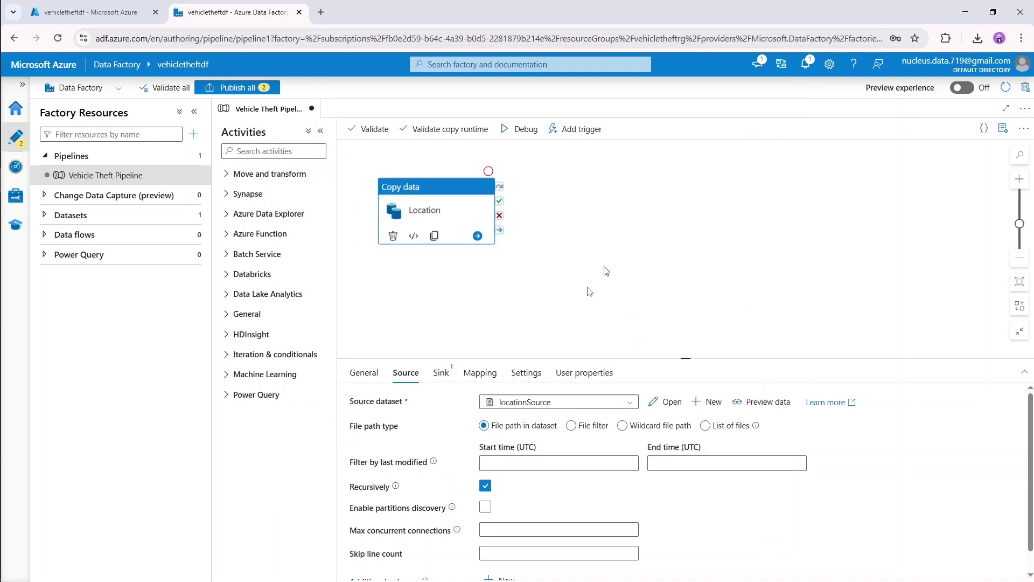
- Show the Location activity's sink settings, then inspect the bronze container of the vehicletheftsa storage account in the Azure portal
{"action": "left_click", "coordinate": [440, 380]}
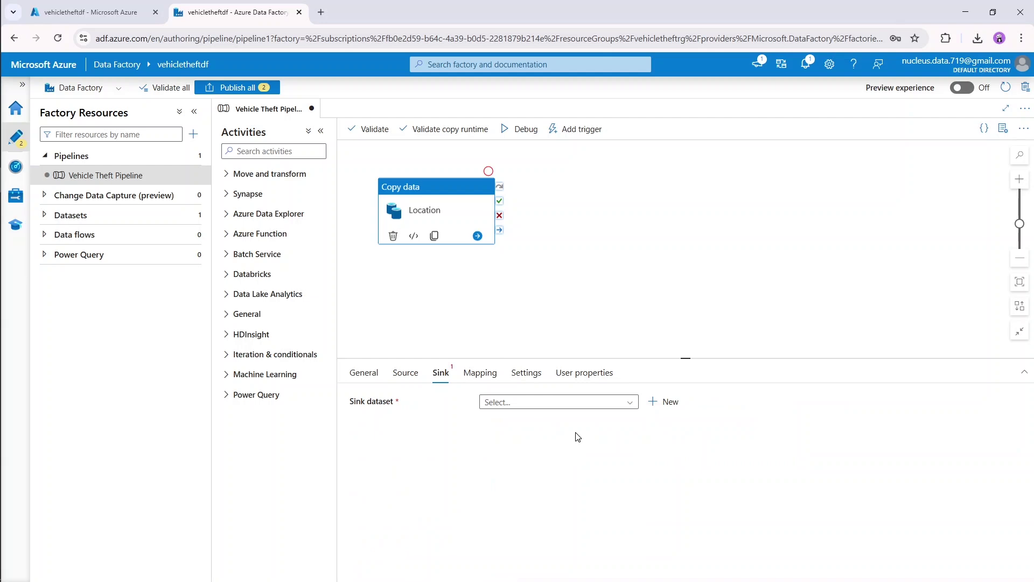
{"action": "left_click", "coordinate": [102, 12]}
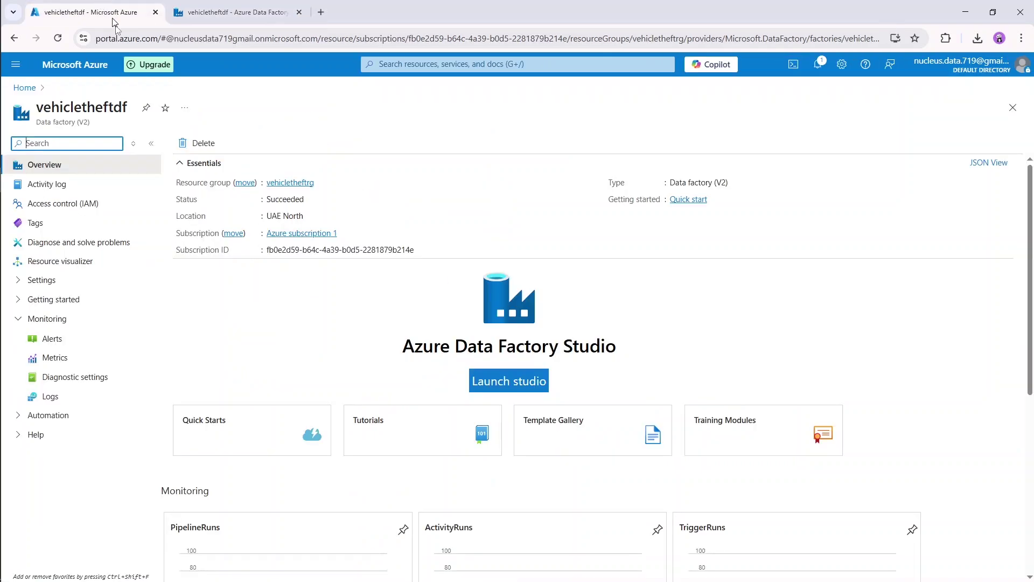
{"action": "left_click", "coordinate": [67, 65]}
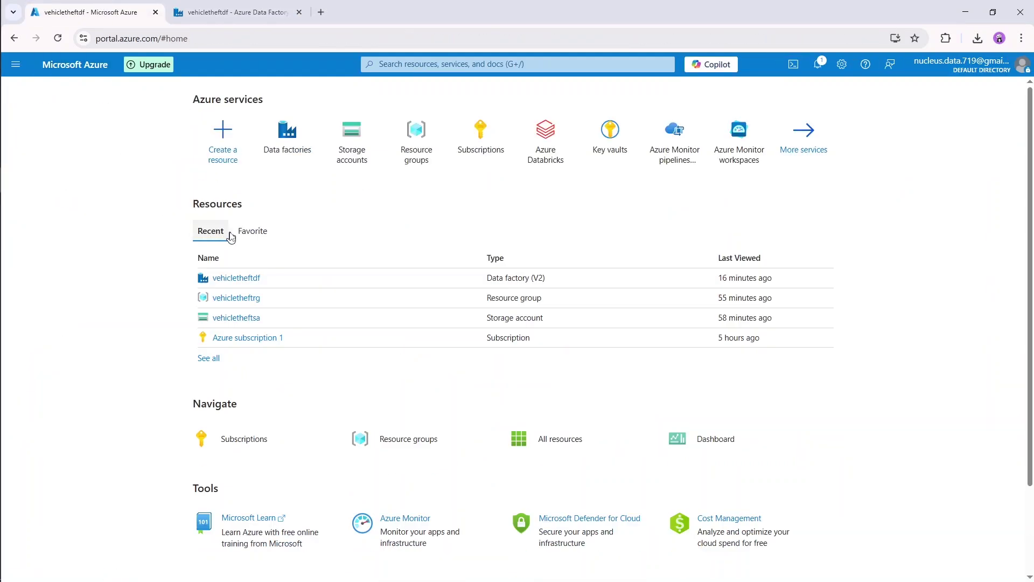
{"action": "left_click", "coordinate": [420, 65]}
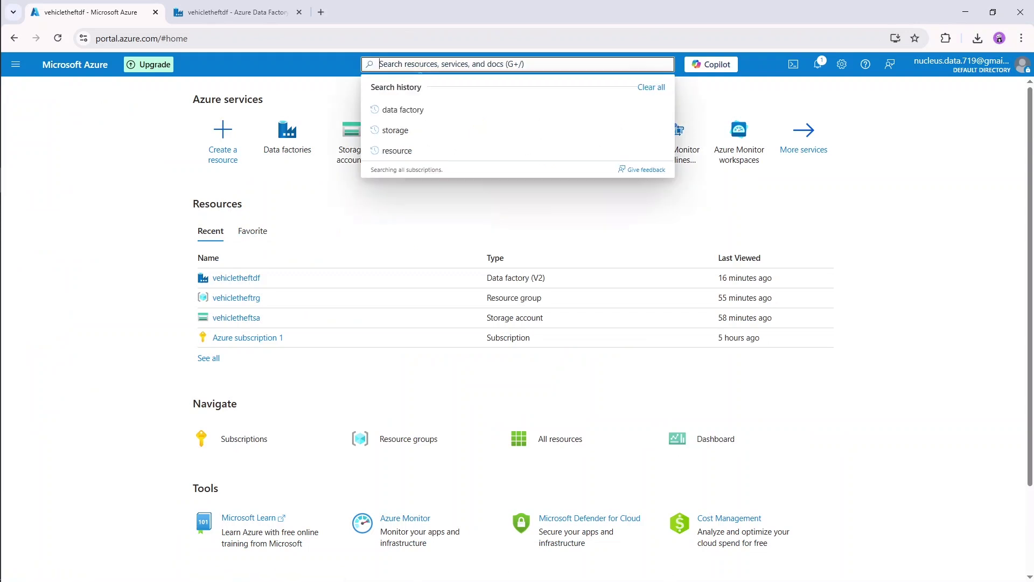
{"action": "type", "text": "strorage"}
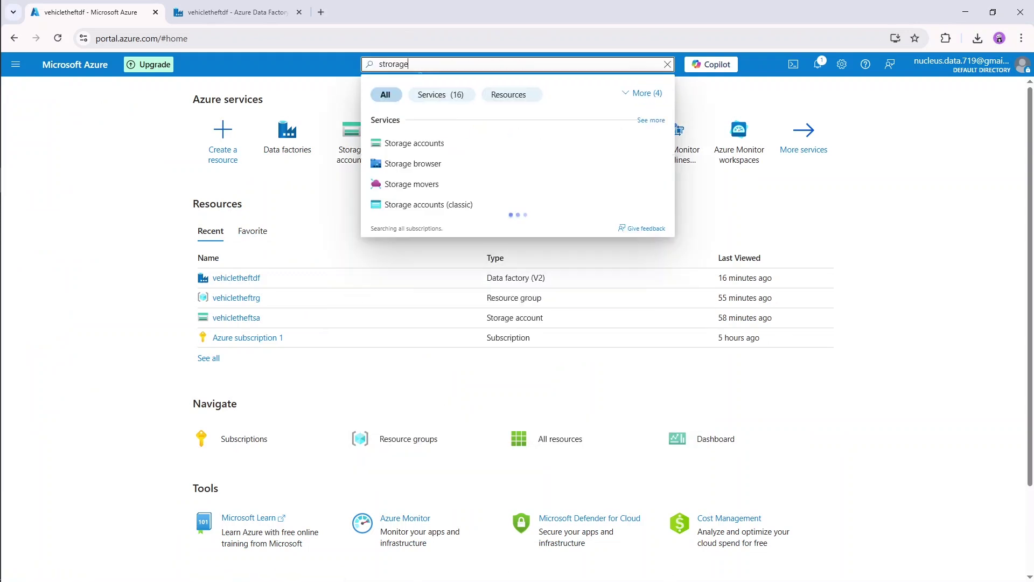
{"action": "left_click", "coordinate": [414, 142]}
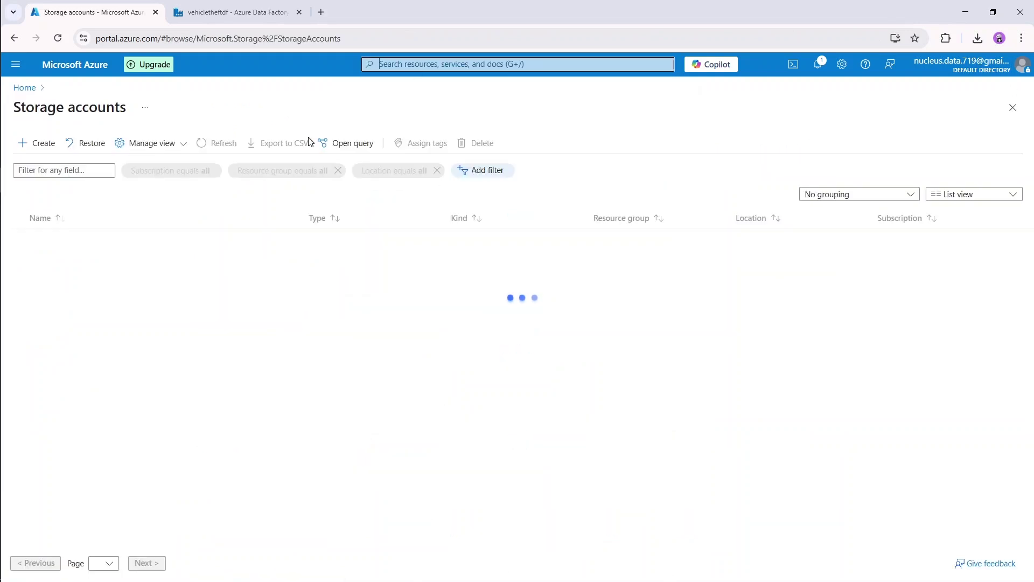
{"action": "left_click", "coordinate": [67, 239]}
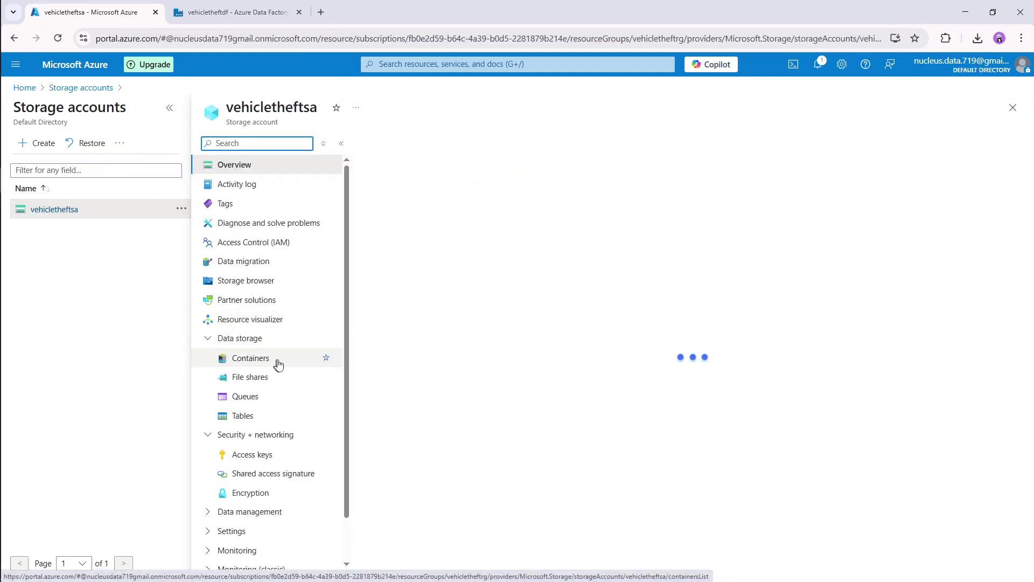
{"action": "left_click", "coordinate": [280, 377]}
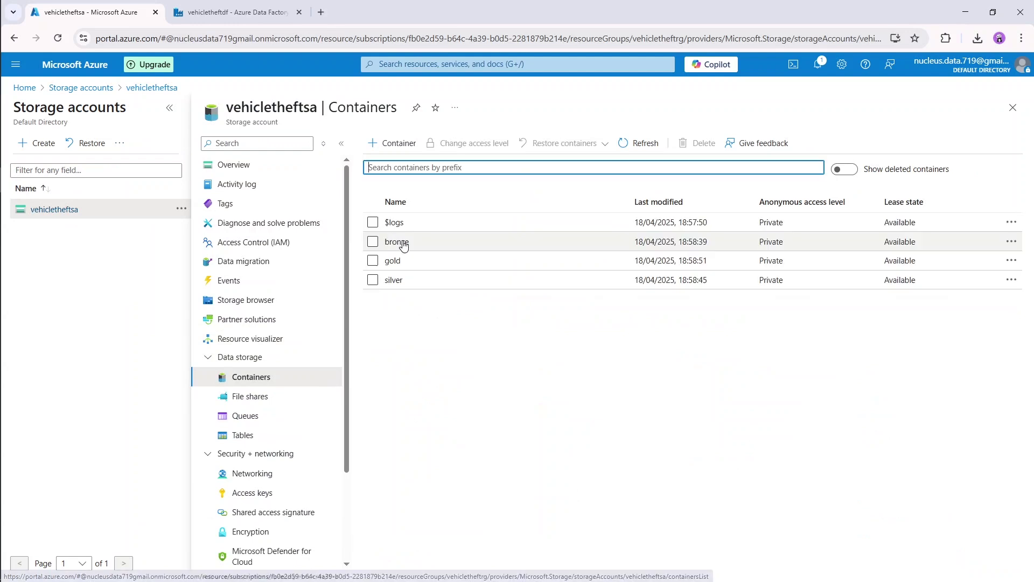
{"action": "left_click", "coordinate": [409, 246]}
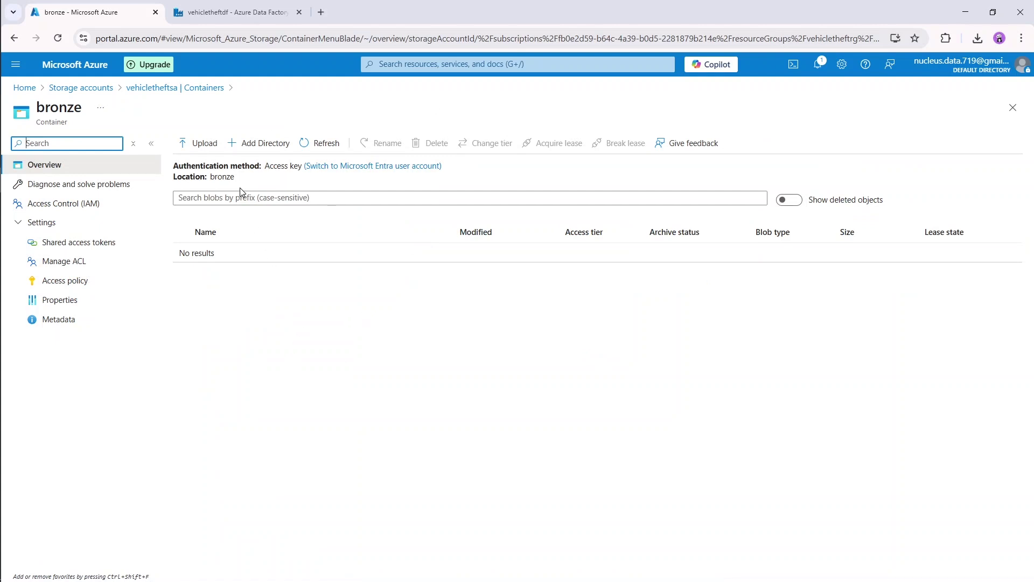
- Return to Data Factory and start a new sink dataset for the Location activity, using Azure Data Lake Storage Gen2 and the DelimitedText format
{"action": "left_click", "coordinate": [237, 12]}
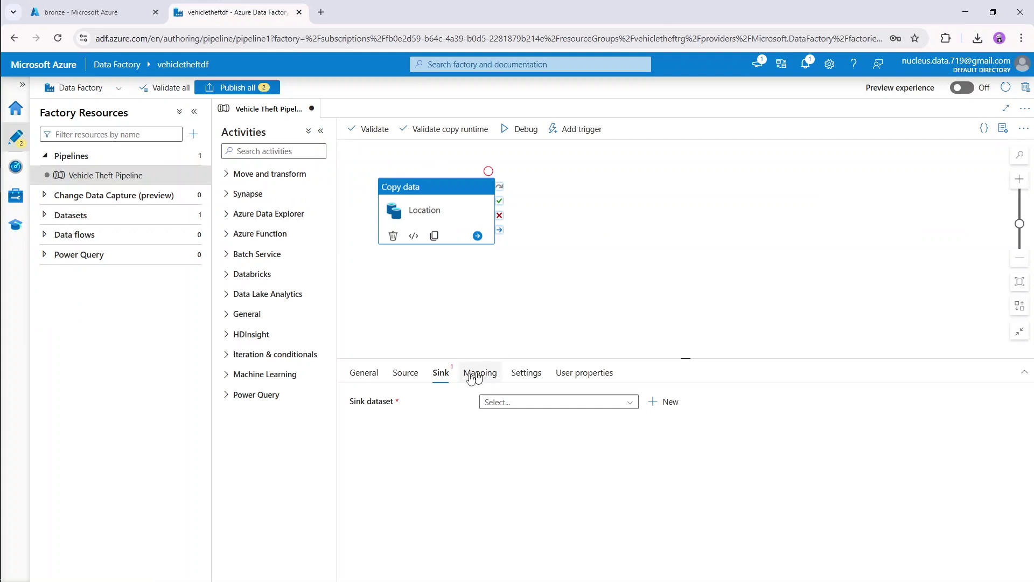
{"action": "left_click", "coordinate": [670, 403]}
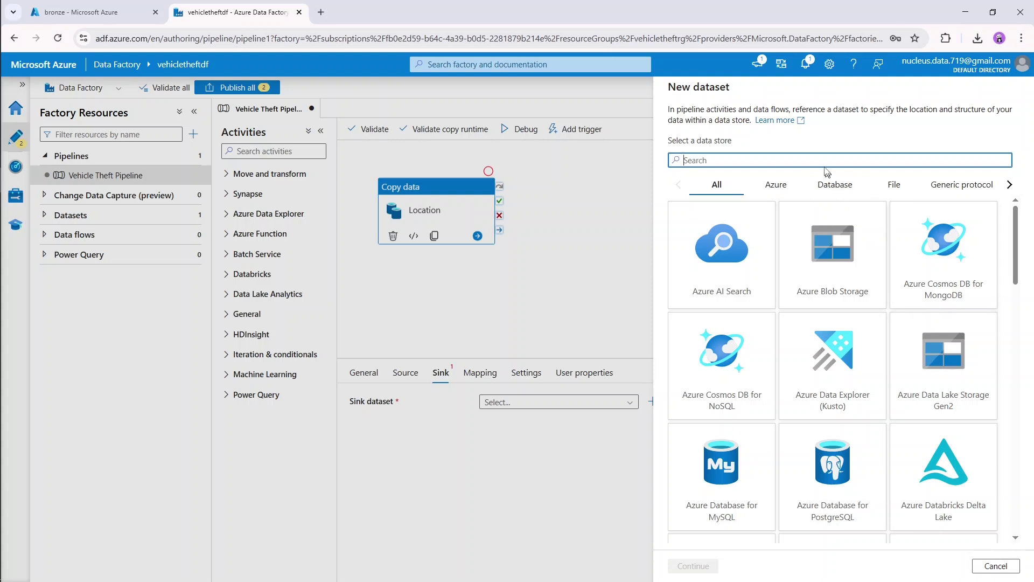
{"action": "left_click", "coordinate": [914, 367]}
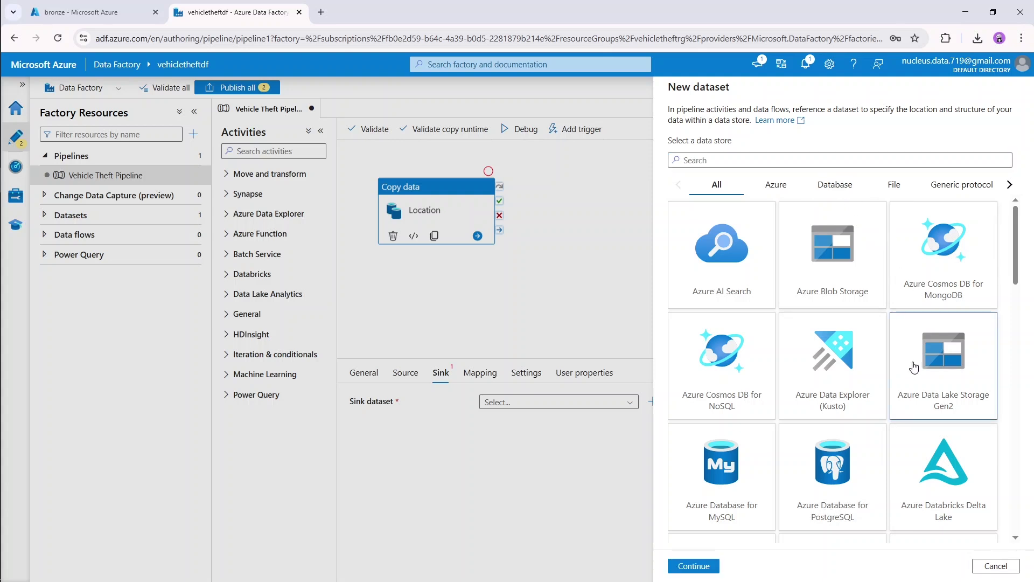
{"action": "left_click", "coordinate": [706, 575]}
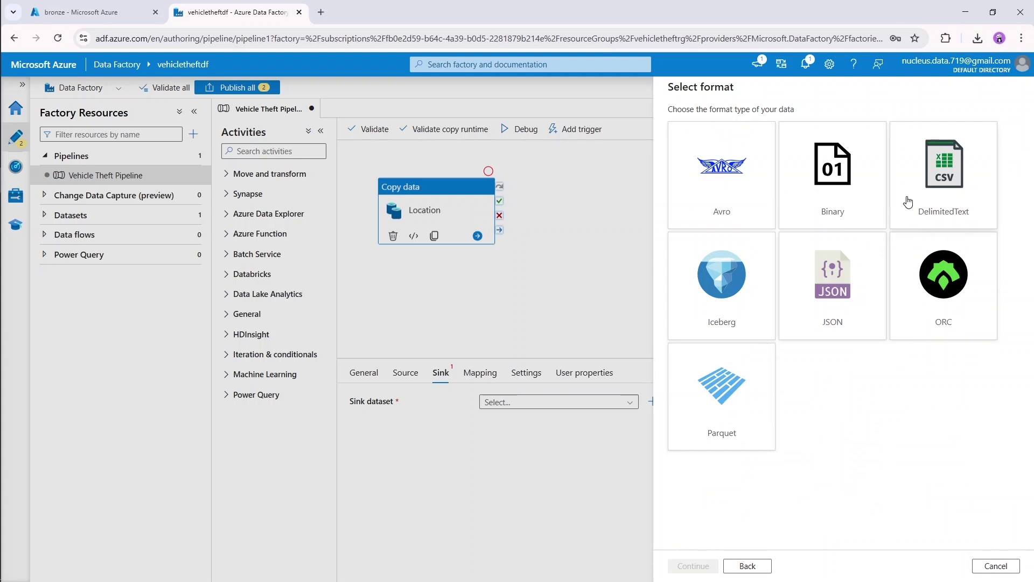
{"action": "left_click", "coordinate": [908, 202]}
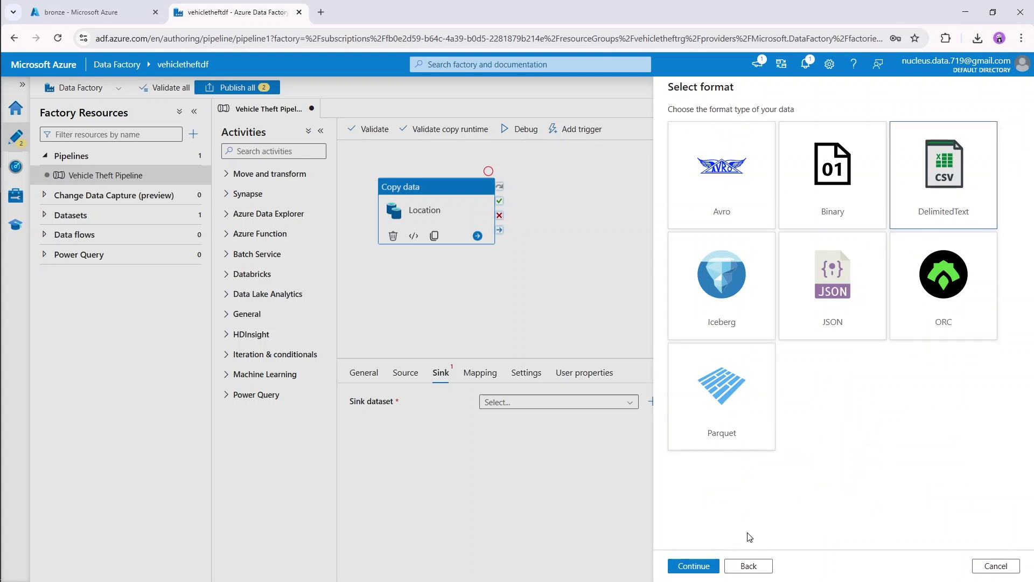
{"action": "left_click", "coordinate": [695, 566]}
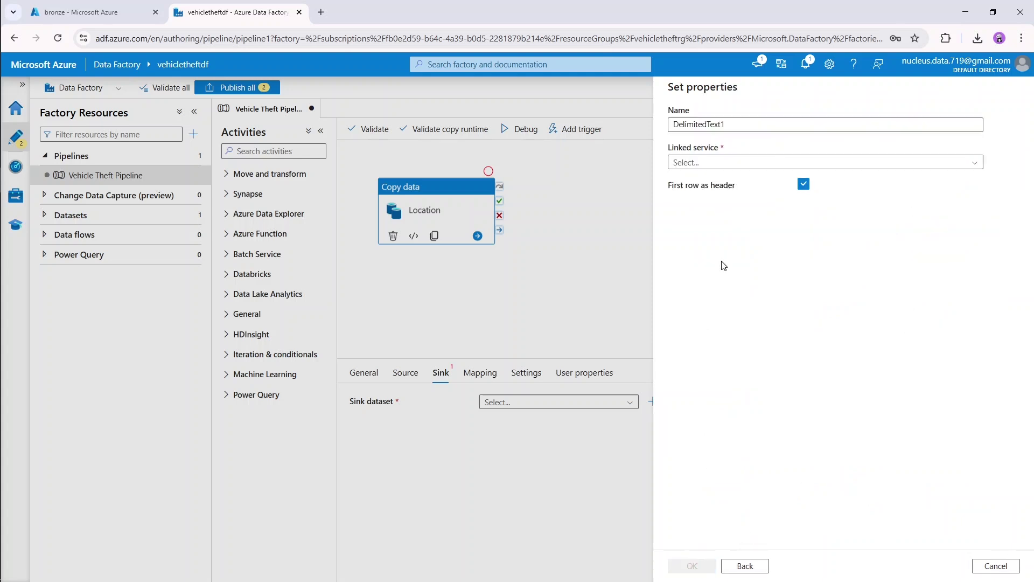
- Name the new dataset Sink and start creating a new linked service for it
{"action": "left_click", "coordinate": [725, 125]}
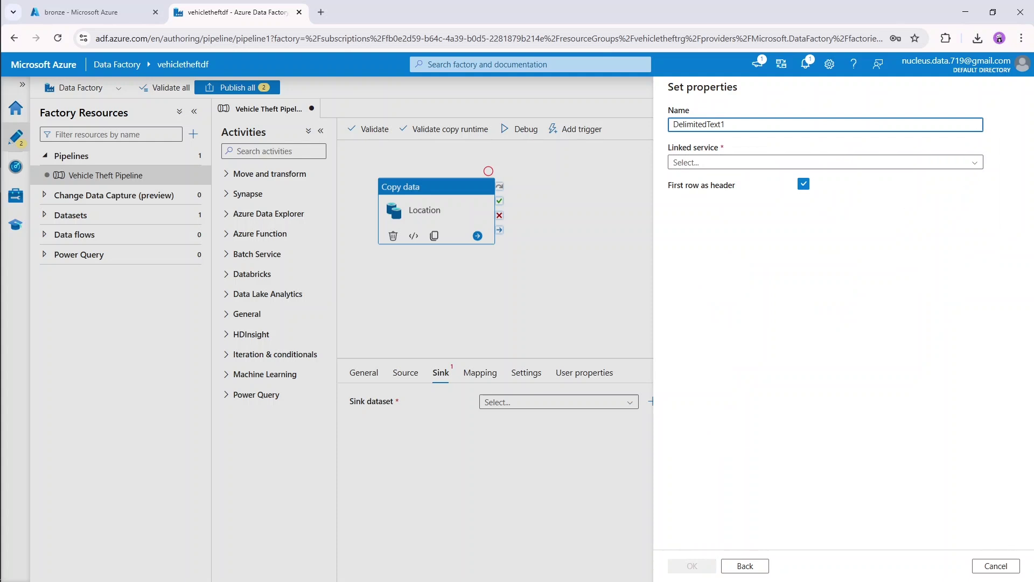
{"action": "double_click", "coordinate": [725, 124]}
{"action": "type", "text": "Sink"}
{"action": "left_click", "coordinate": [759, 163]}
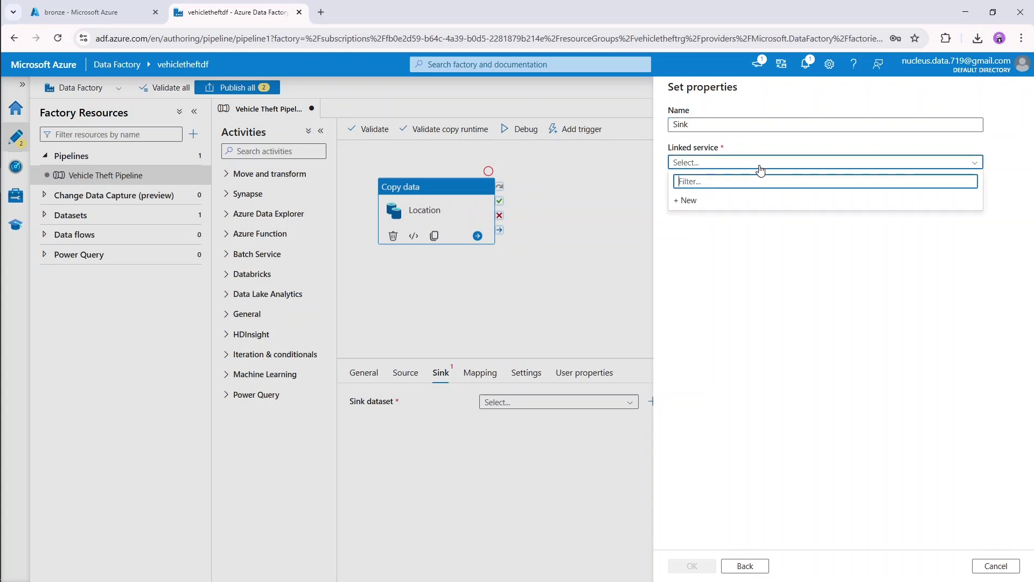
{"action": "left_click", "coordinate": [720, 210]}
- Name the linked service AzureDataLakeStorage, with AutoResolveIntegrationRuntime as its integration runtime and Account key authentication
{"action": "left_click", "coordinate": [793, 138]}
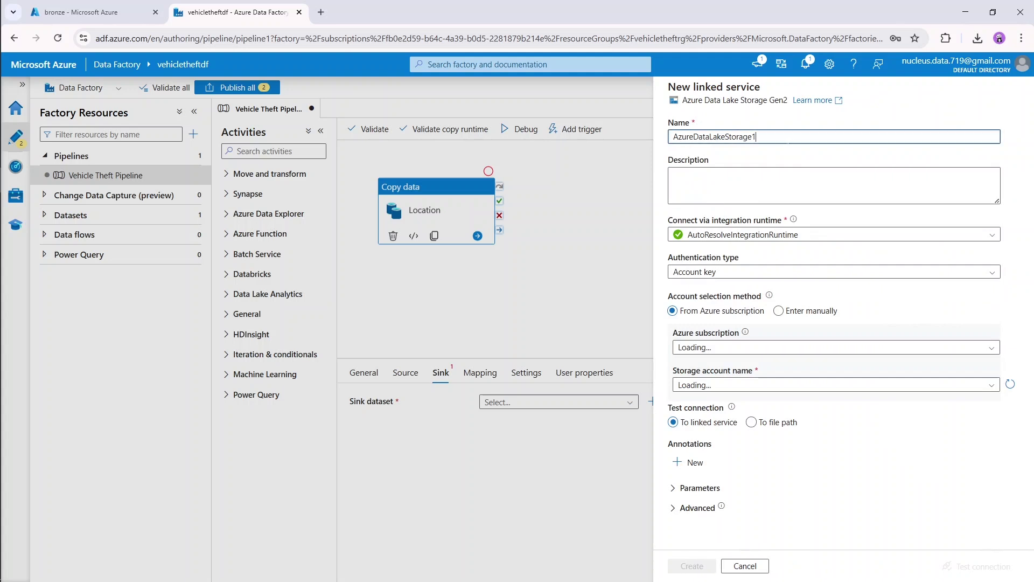
{"action": "key", "text": "BackSpace"}
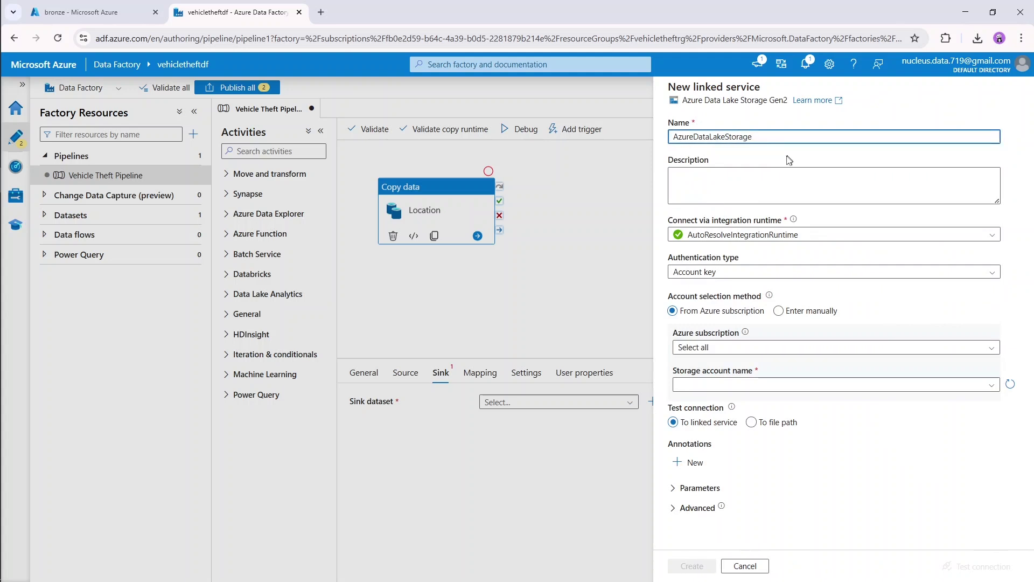
{"action": "left_click", "coordinate": [818, 237]}
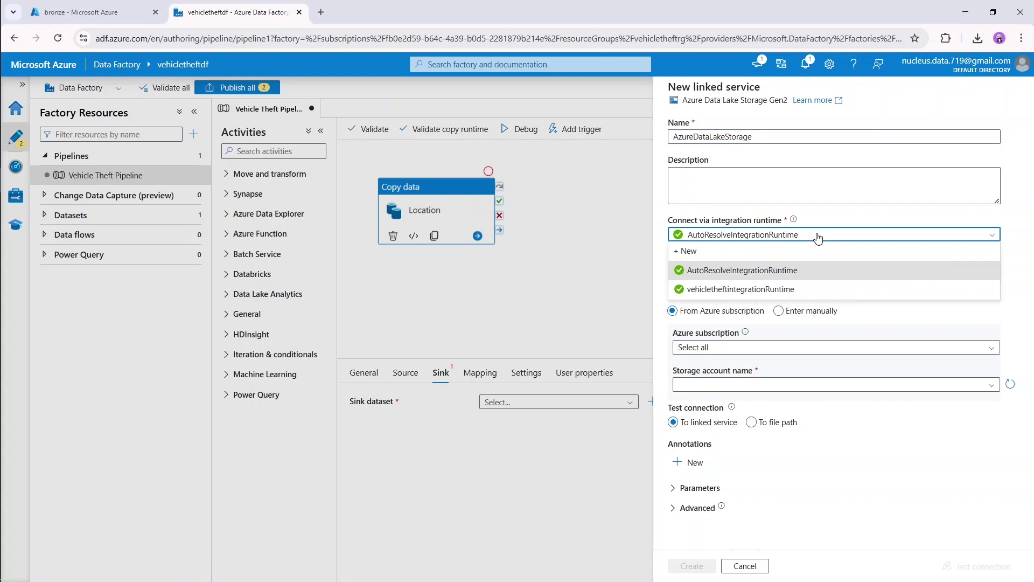
{"action": "left_click", "coordinate": [766, 272]}
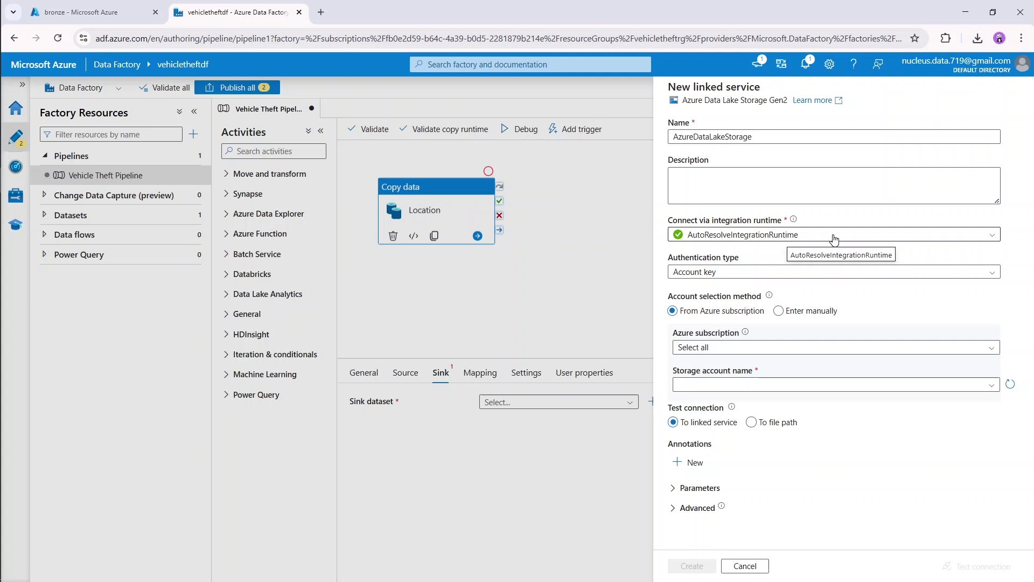
{"action": "left_click", "coordinate": [745, 274]}
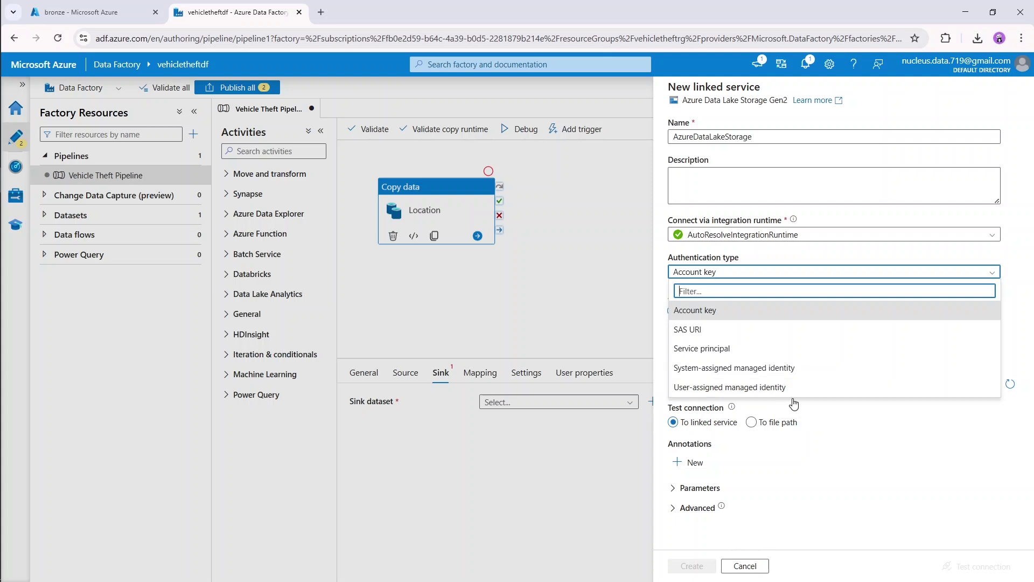
{"action": "left_click", "coordinate": [843, 425]}
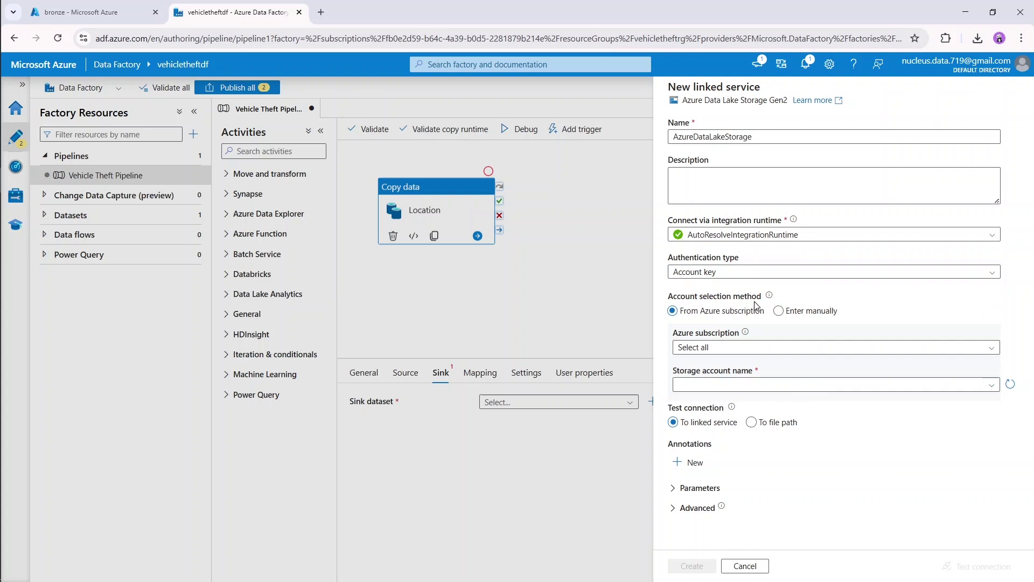
- Select Azure subscription 1 and the vehicletheftsa storage account, test the connection, and create the linked service
{"action": "left_click", "coordinate": [729, 320]}
{"action": "left_click", "coordinate": [766, 350]}
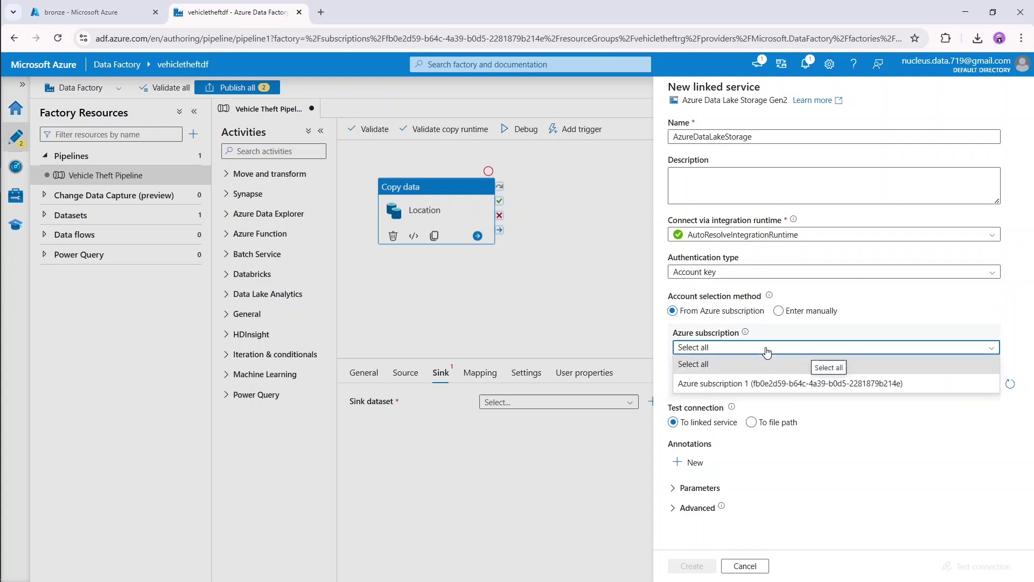
{"action": "left_click", "coordinate": [765, 385]}
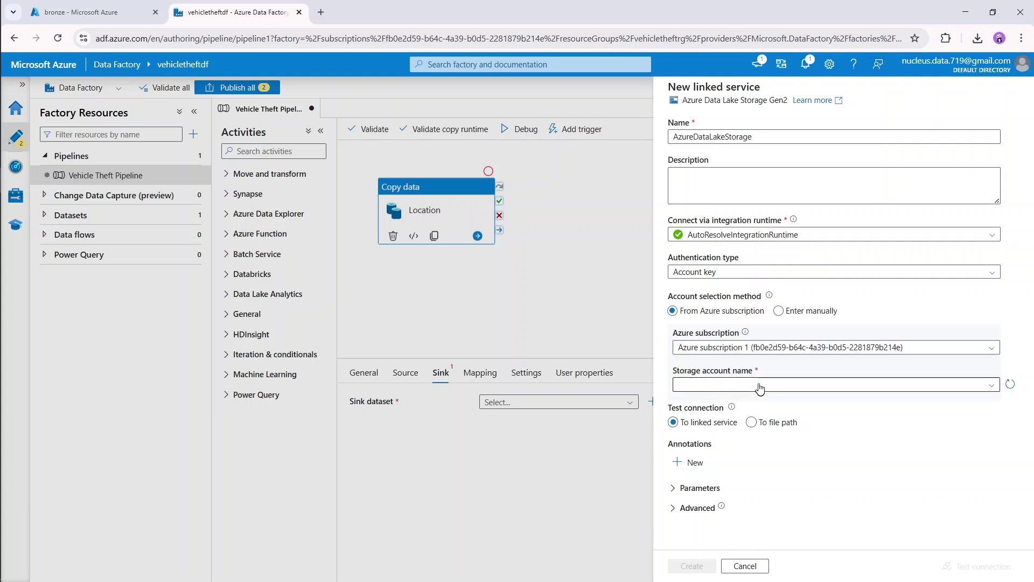
{"action": "left_click", "coordinate": [760, 385]}
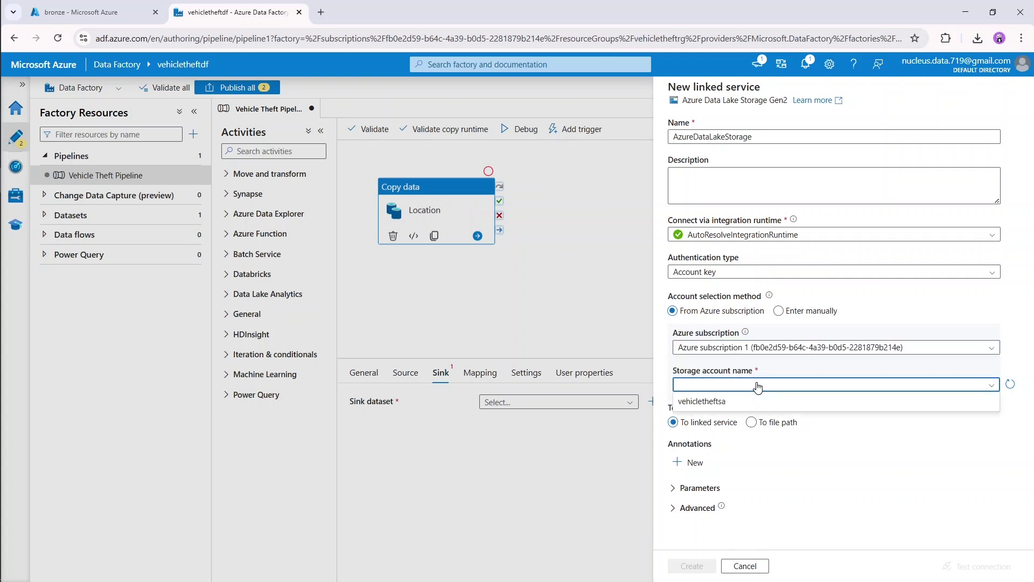
{"action": "left_click", "coordinate": [745, 403]}
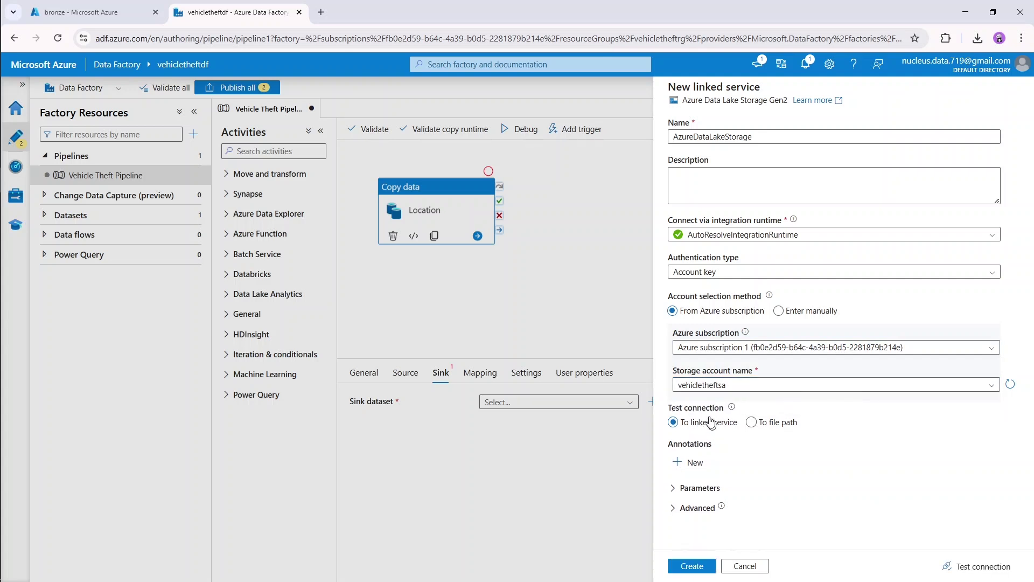
{"action": "left_click", "coordinate": [988, 573]}
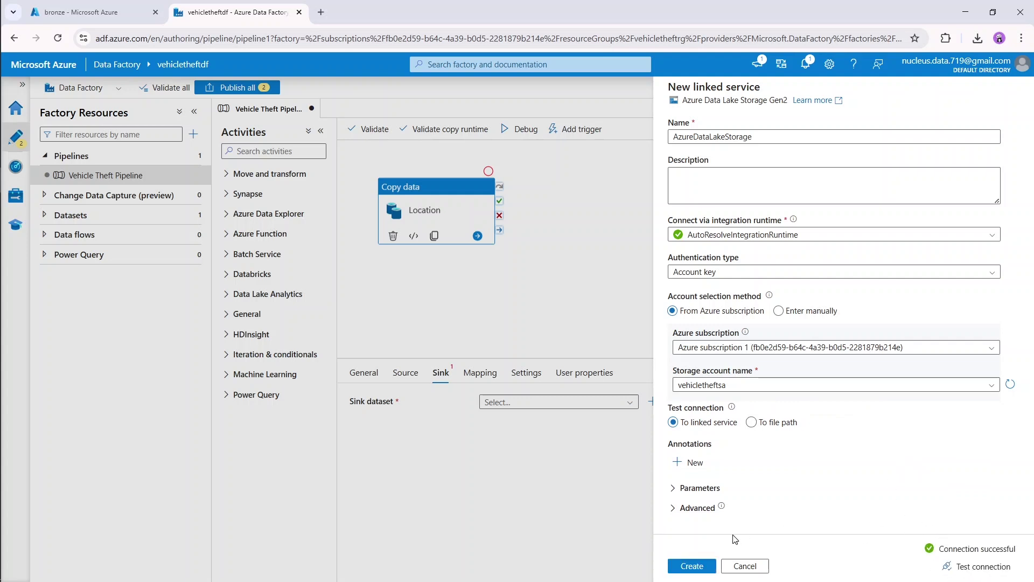
{"action": "left_click", "coordinate": [695, 567]}
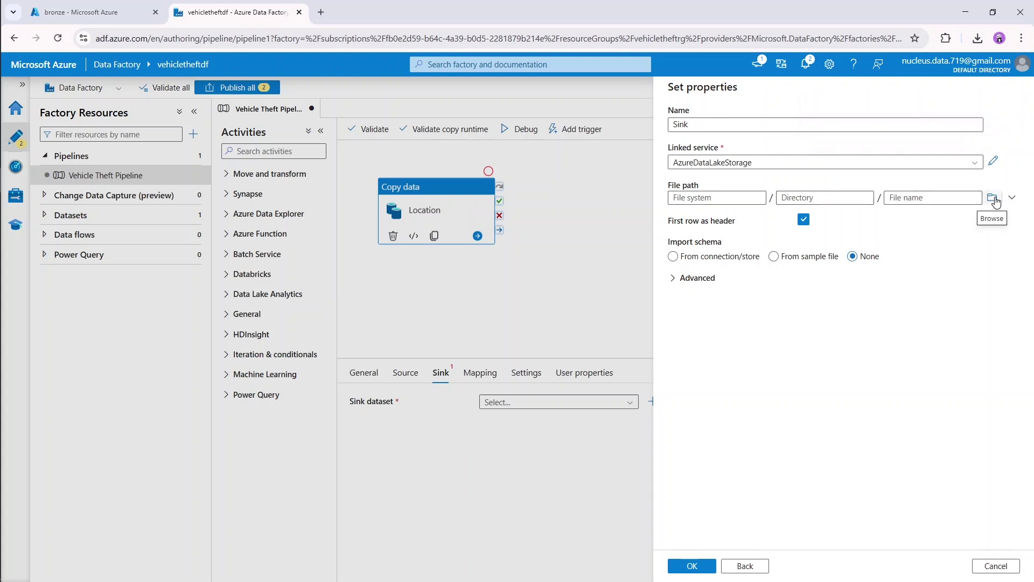
- Set the Sink dataset's file path to the bronze container and create the dataset with the schema imported from the connection/store
{"action": "left_click", "coordinate": [995, 199]}
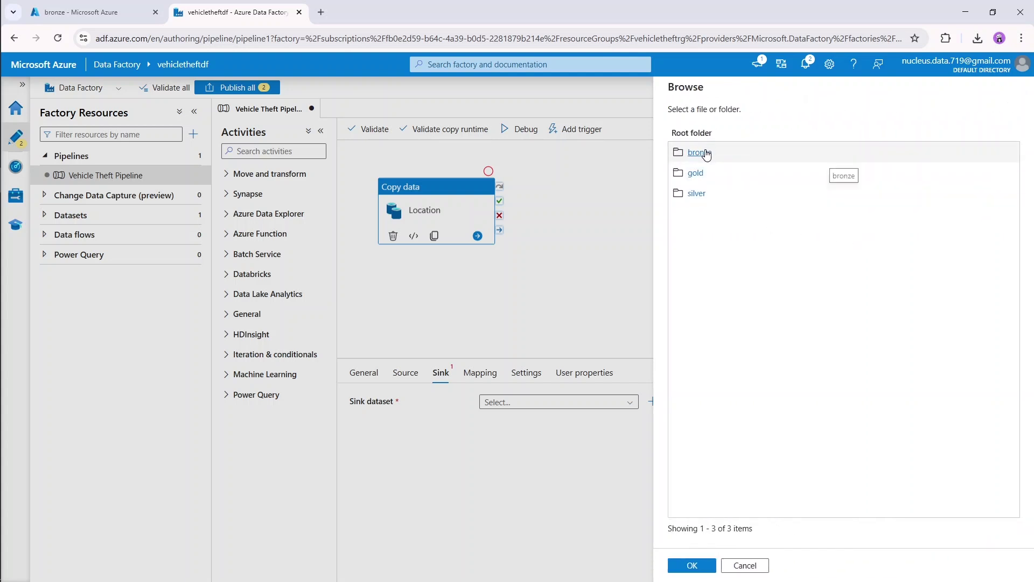
{"action": "left_click", "coordinate": [700, 153]}
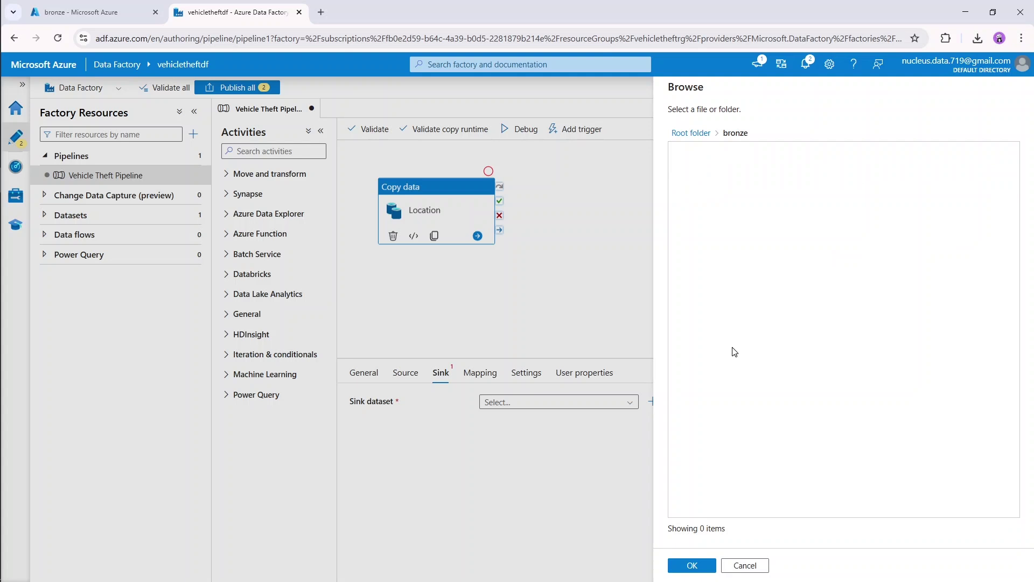
{"action": "left_click", "coordinate": [705, 566]}
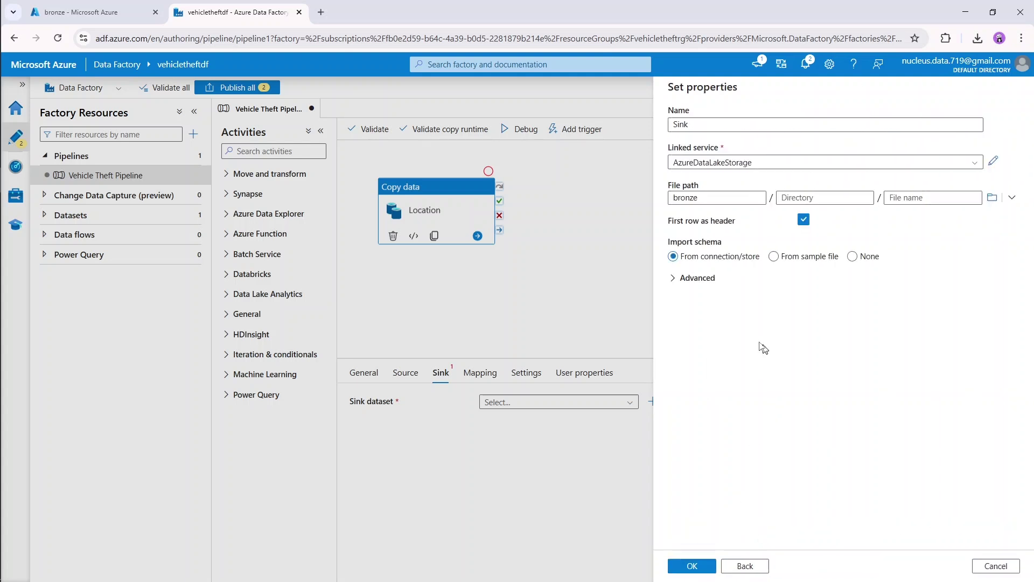
{"action": "left_click", "coordinate": [705, 566]}
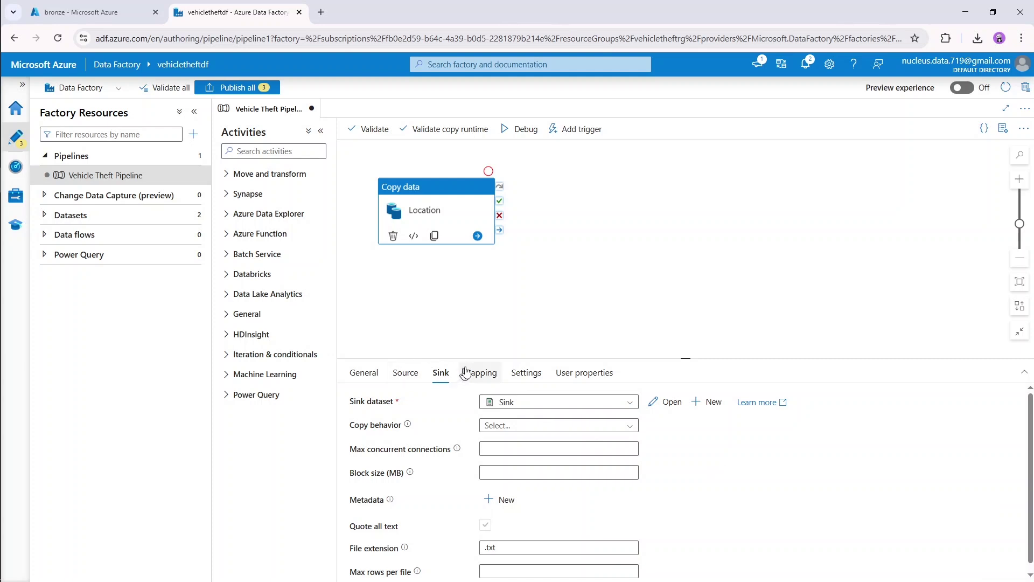
- Move the Location activity slightly on the canvas, validate the pipeline, and close the validation output
{"action": "left_click_drag", "start_coordinate": [443, 190], "coordinate": [487, 197]}
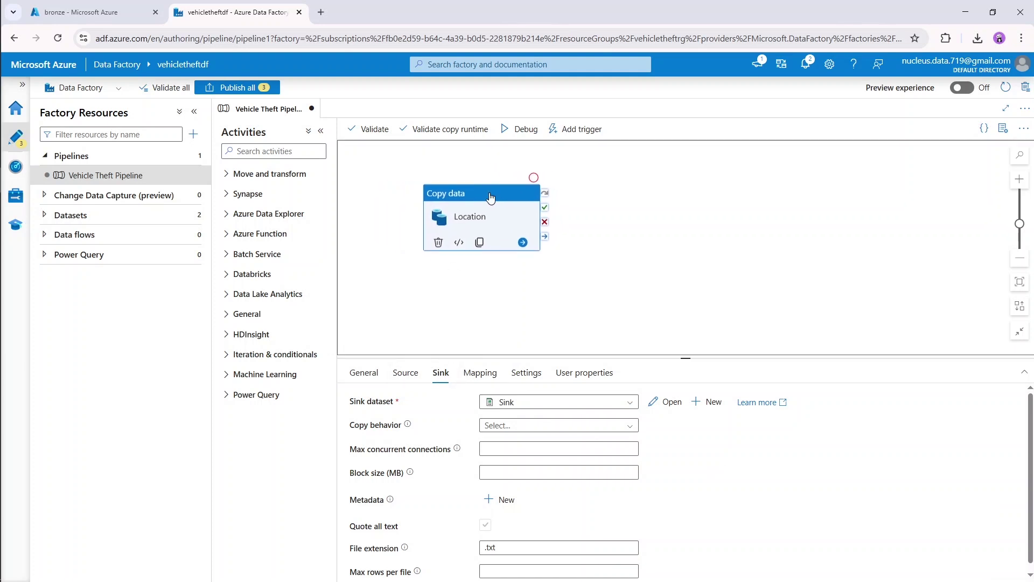
{"action": "left_click", "coordinate": [371, 132]}
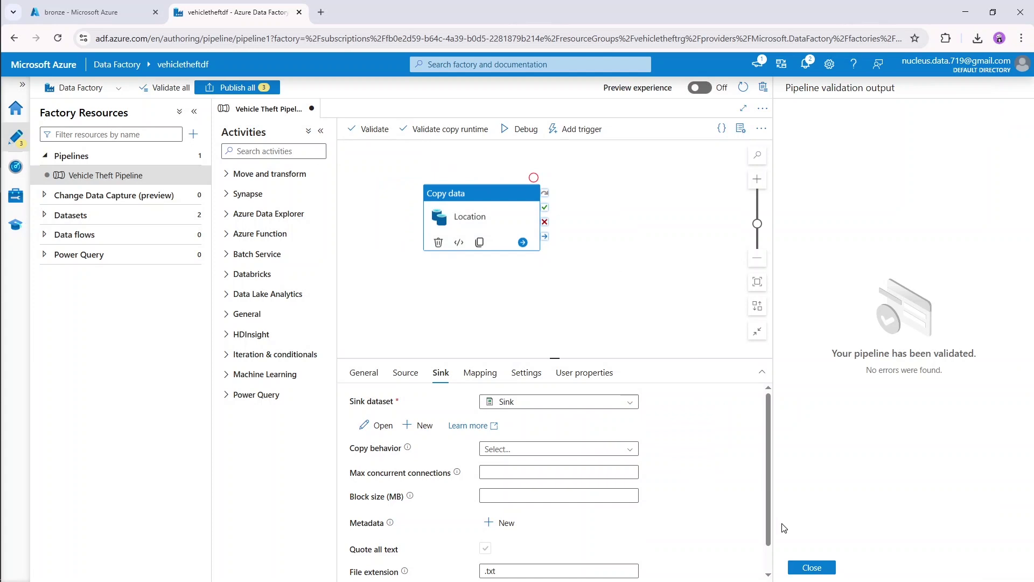
{"action": "left_click", "coordinate": [812, 567]}
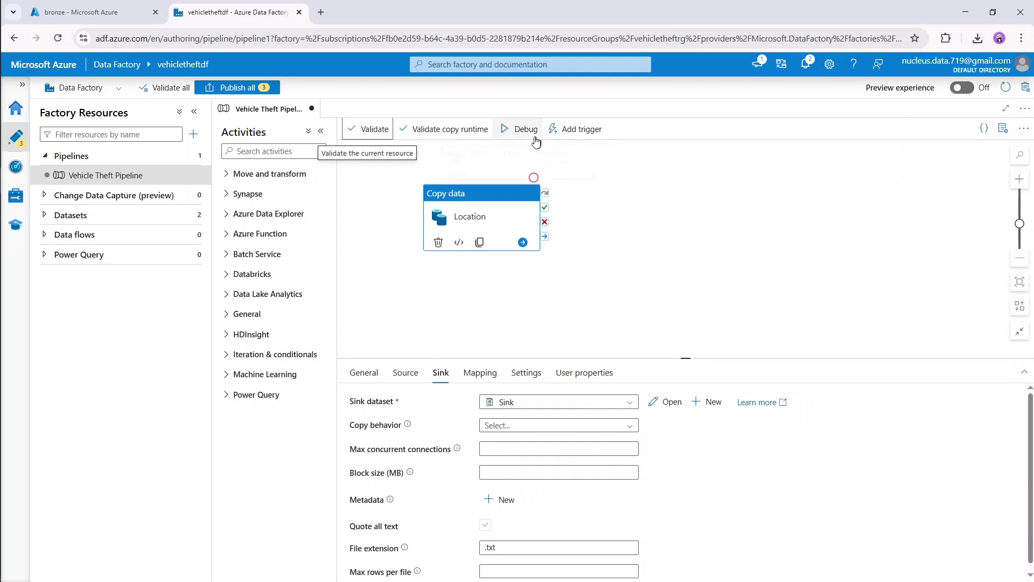
- Check the trigger options, run the pipeline in debug mode, and refresh the run status
{"action": "left_click", "coordinate": [585, 136]}
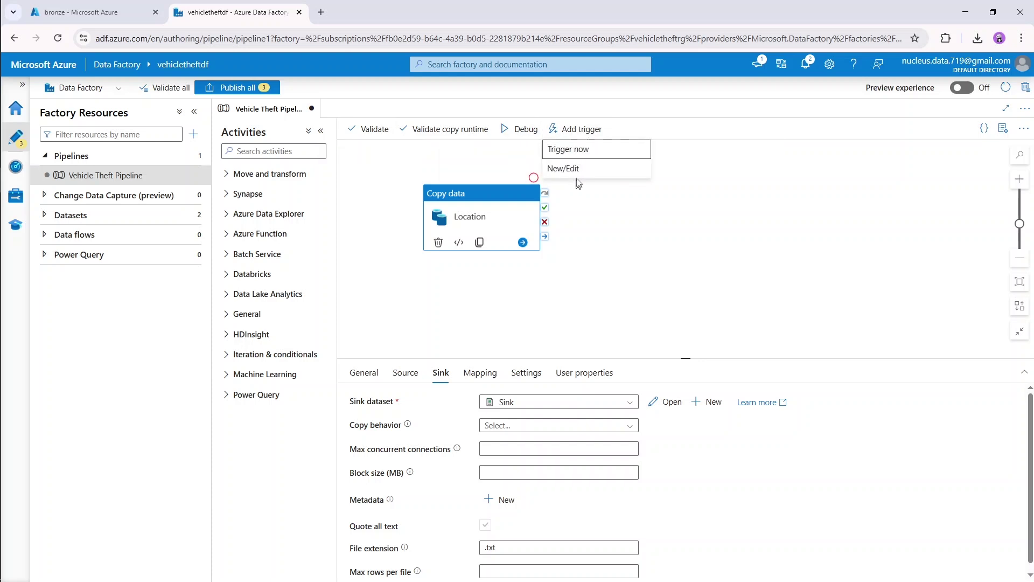
{"action": "left_click", "coordinate": [582, 134]}
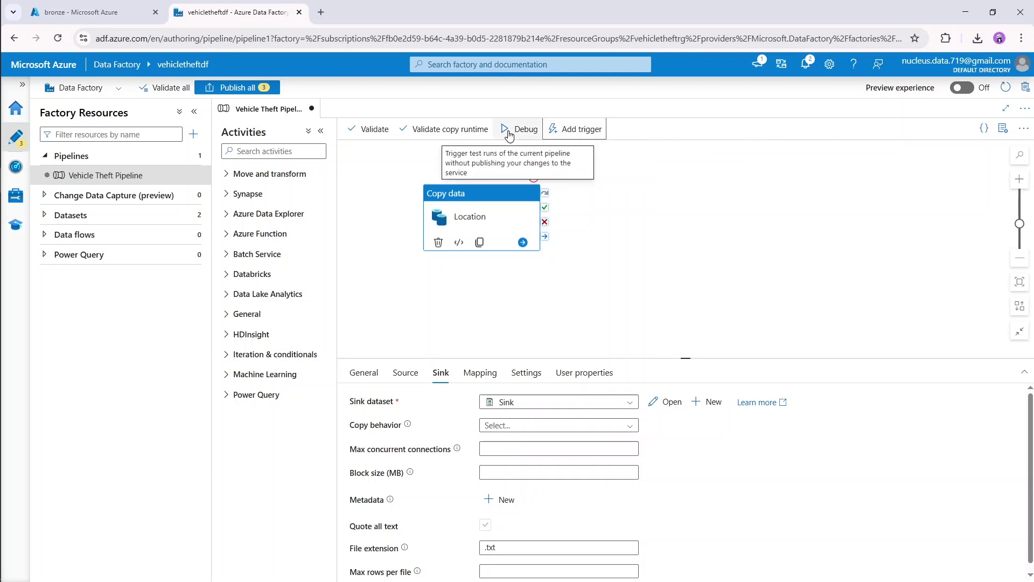
{"action": "left_click", "coordinate": [509, 132]}
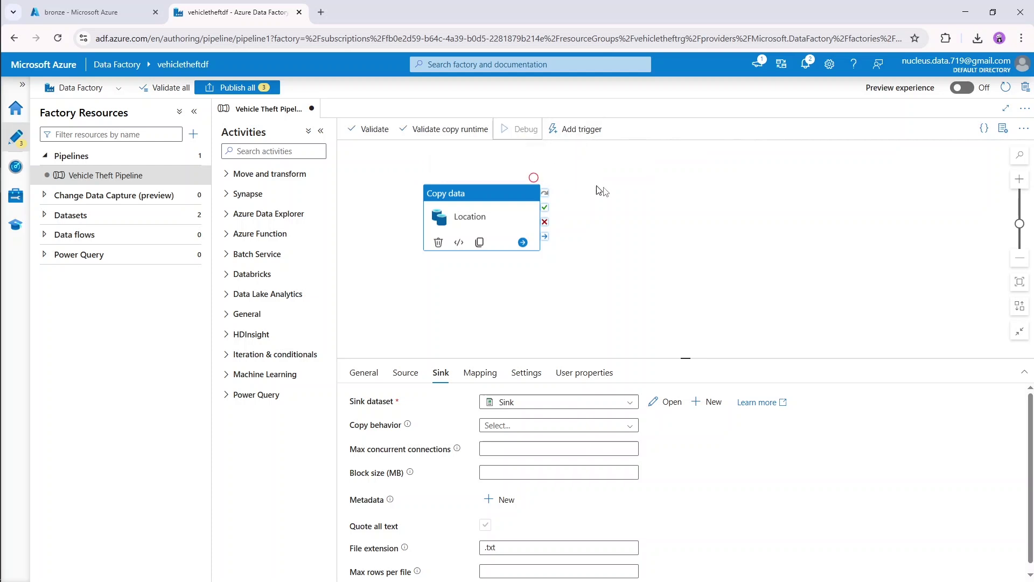
{"action": "left_click", "coordinate": [658, 205]}
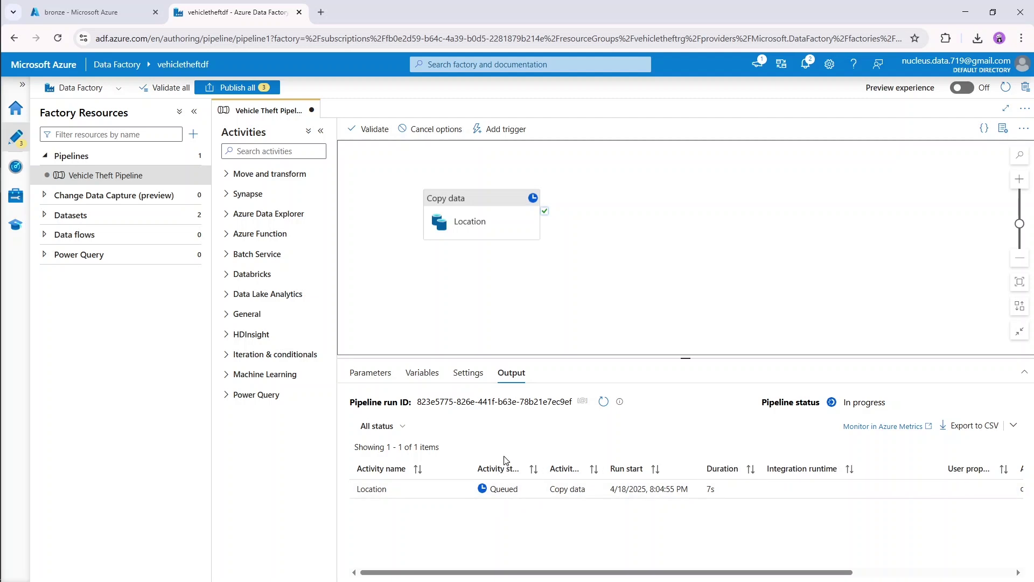
{"action": "left_click", "coordinate": [603, 403]}
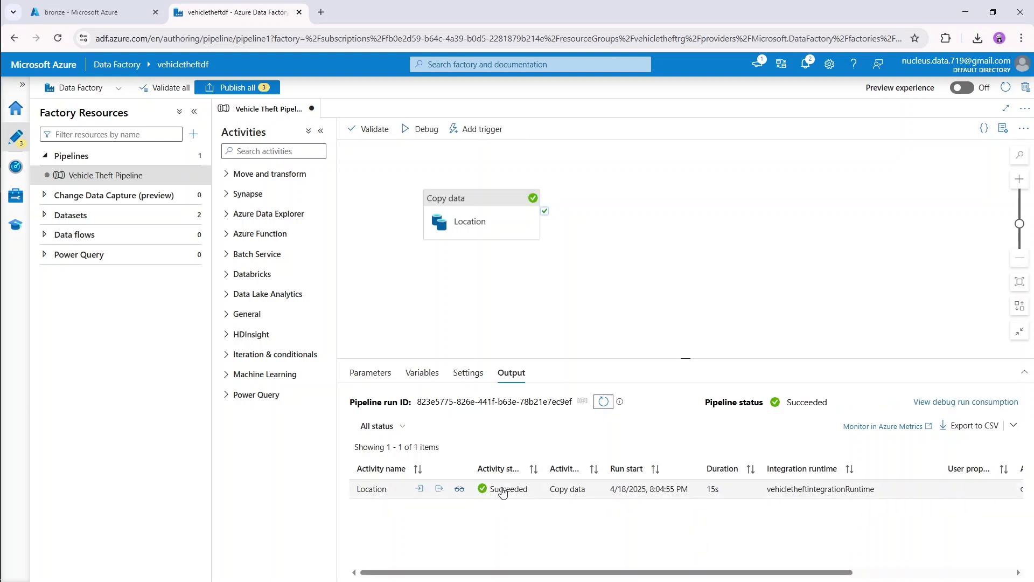
- Review the copy details of the Location activity's debug run and close them
{"action": "left_click", "coordinate": [459, 490]}
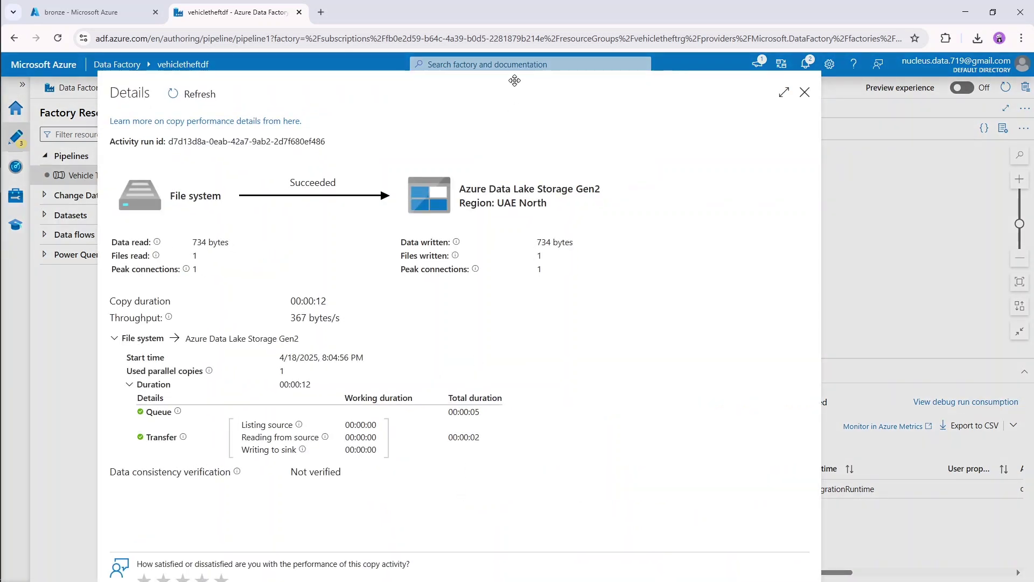
{"action": "left_click_drag", "start_coordinate": [514, 80], "coordinate": [619, 35]}
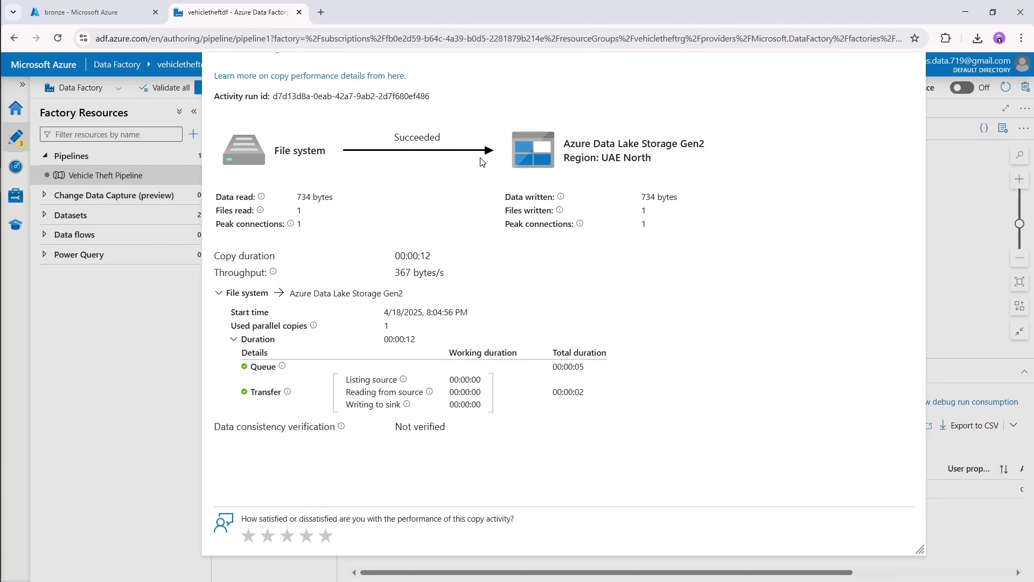
{"action": "triple_click", "coordinate": [840, 97]}
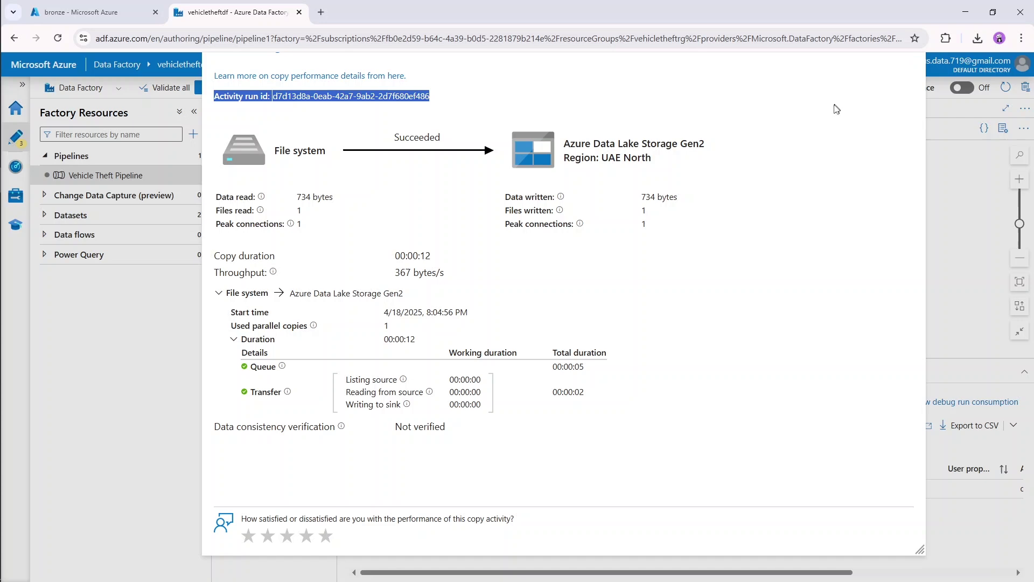
{"action": "left_click", "coordinate": [705, 128]}
{"action": "left_click_drag", "start_coordinate": [669, 54], "coordinate": [620, 117]}
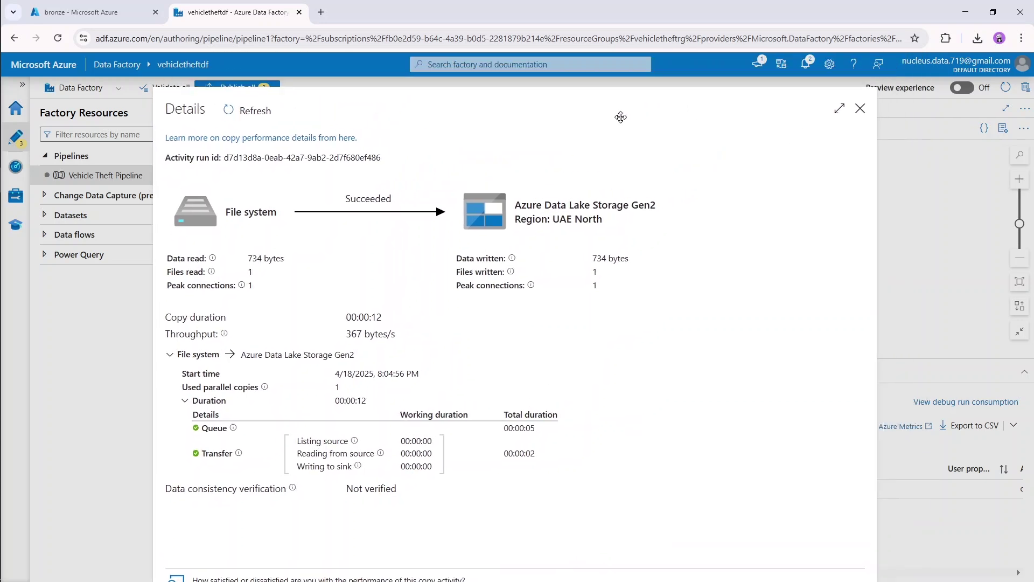
{"action": "left_click", "coordinate": [860, 108]}
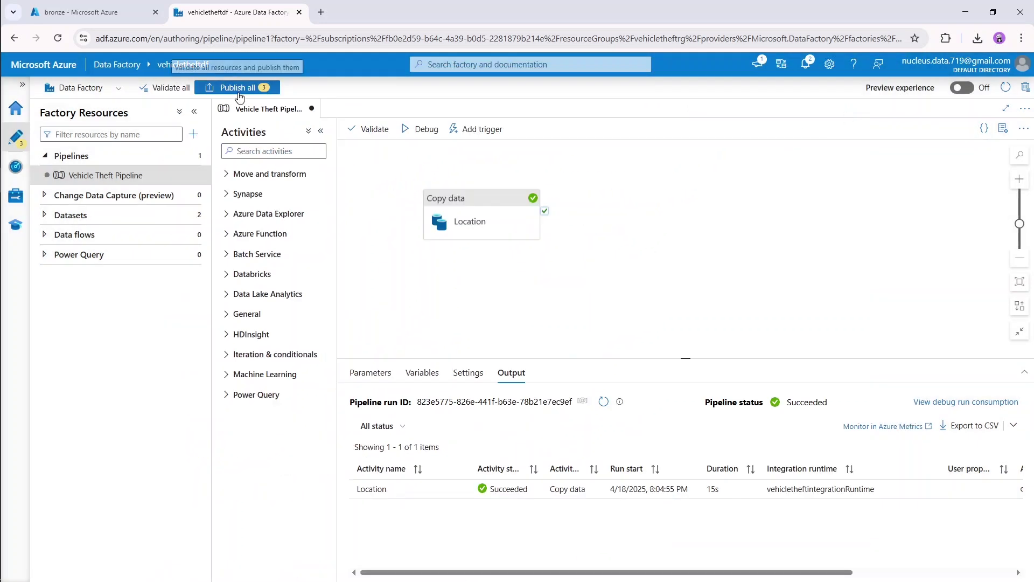
- Switch to the bronze container in the Azure portal, refresh its contents, and download locations.csv
{"action": "left_click", "coordinate": [80, 11]}
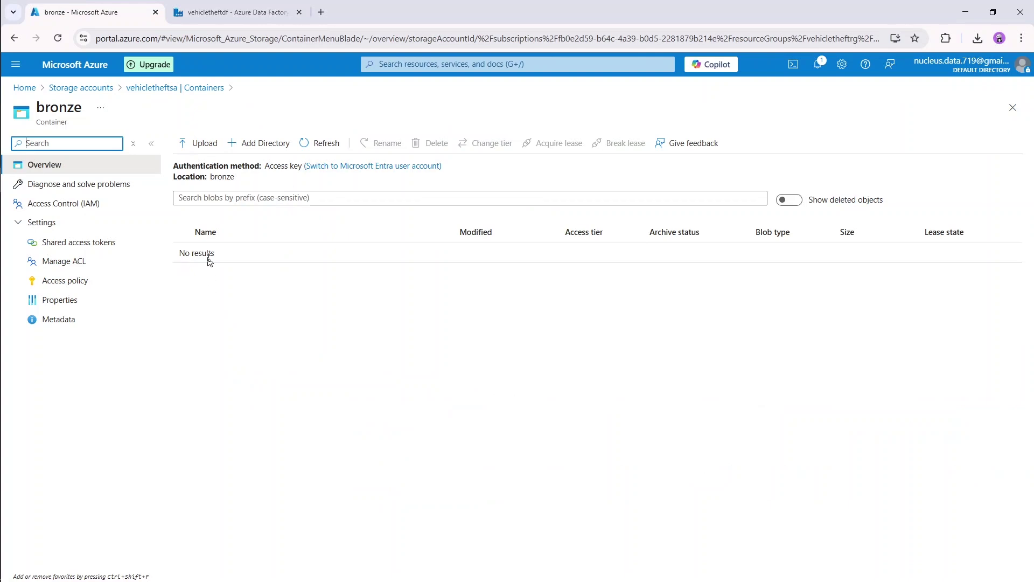
{"action": "left_click", "coordinate": [327, 144]}
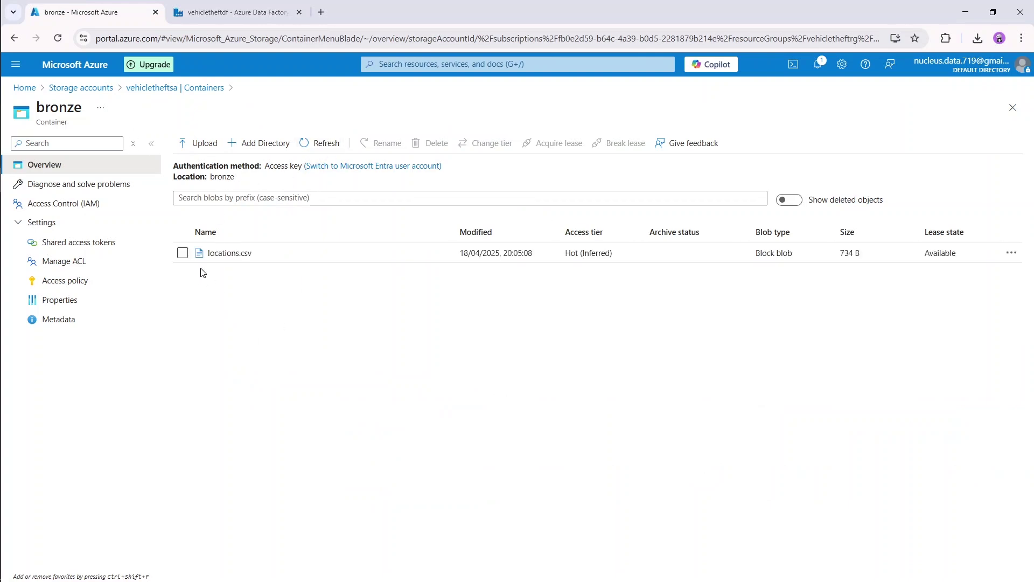
{"action": "left_click", "coordinate": [255, 259]}
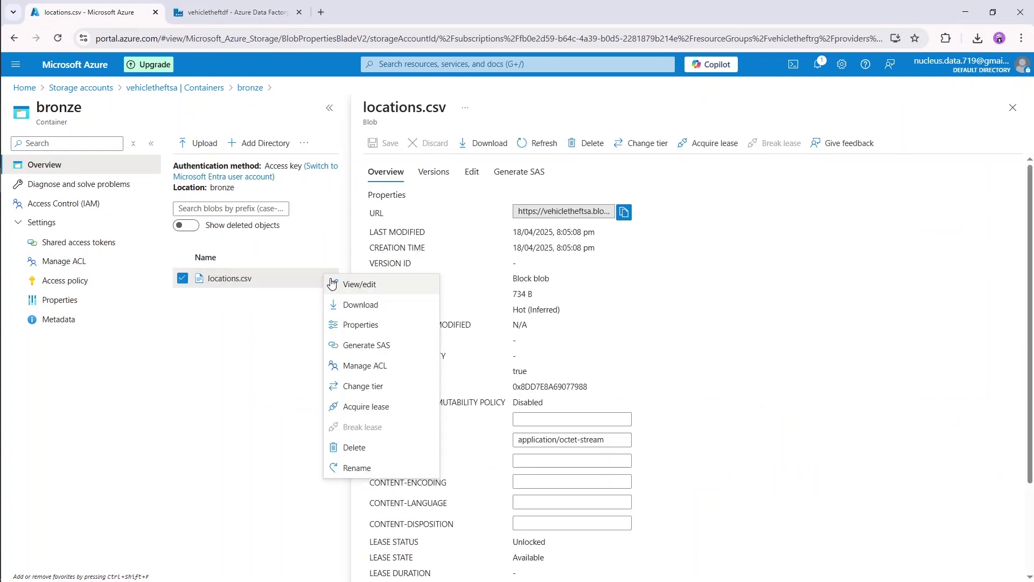
{"action": "left_click", "coordinate": [328, 278]}
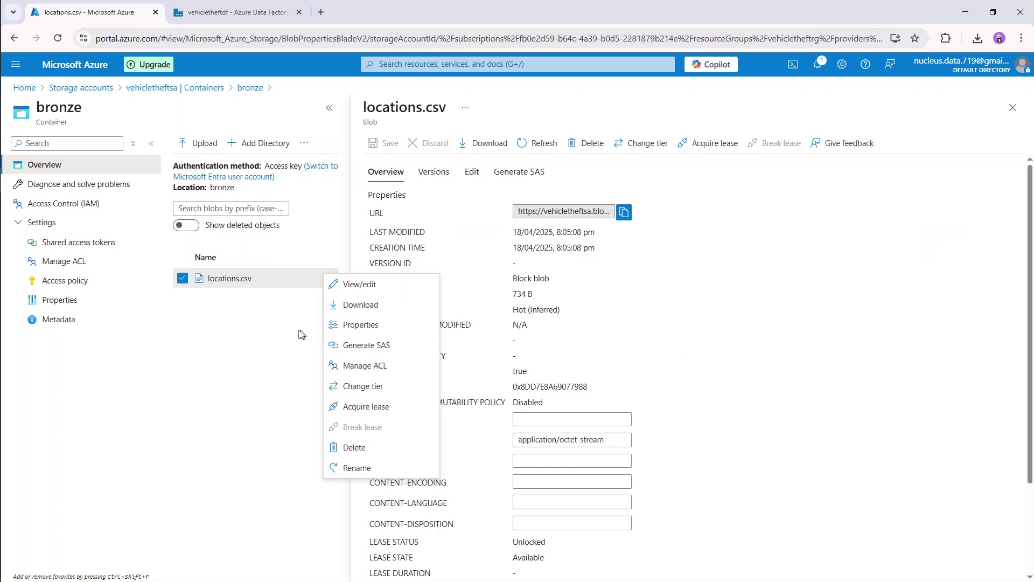
{"action": "left_click", "coordinate": [369, 306]}
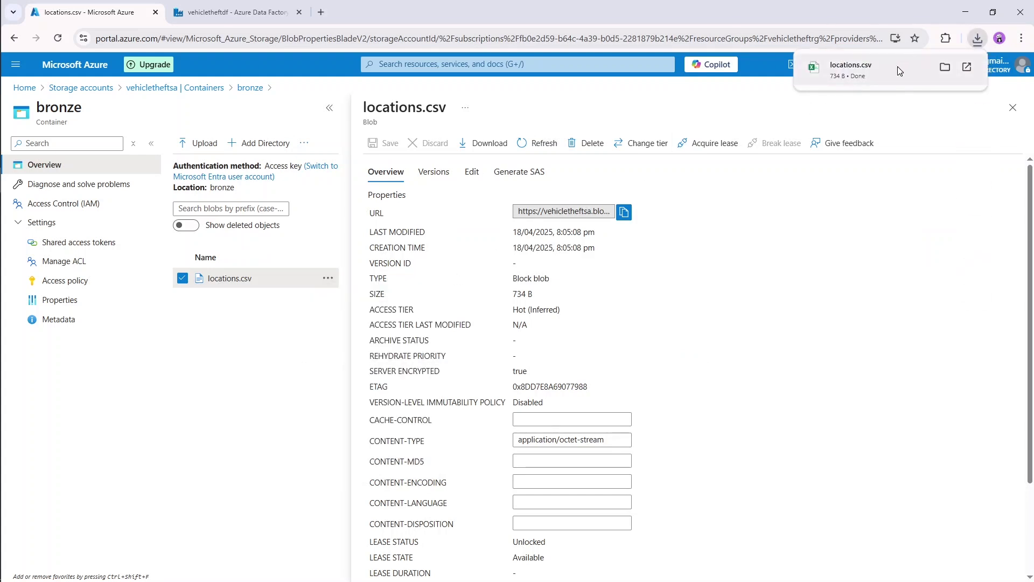
- Open the downloaded locations.csv in Excel to inspect its rows, then close the workbook and the blob's details
{"action": "left_click", "coordinate": [897, 66]}
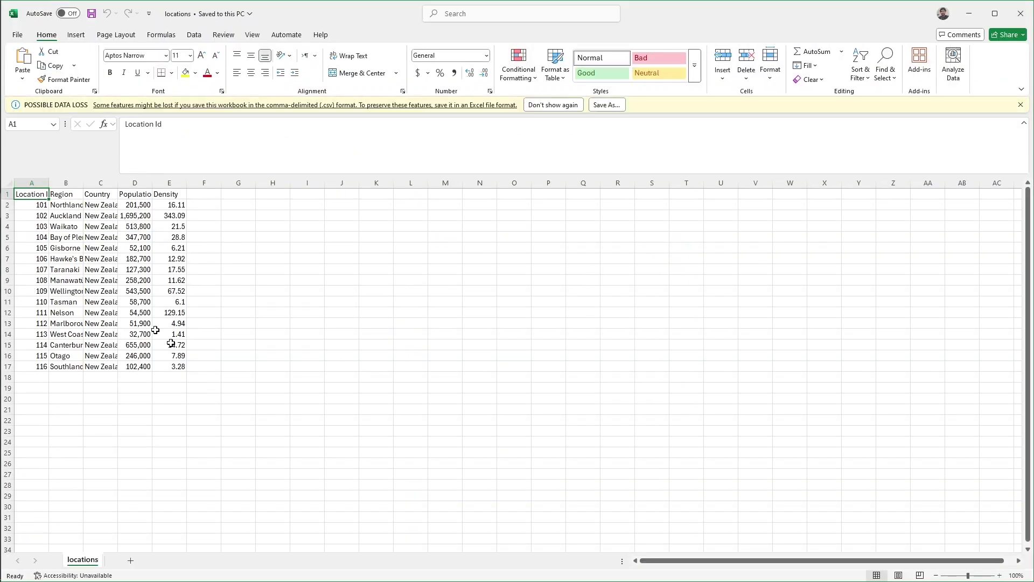
{"action": "left_click", "coordinate": [1021, 13]}
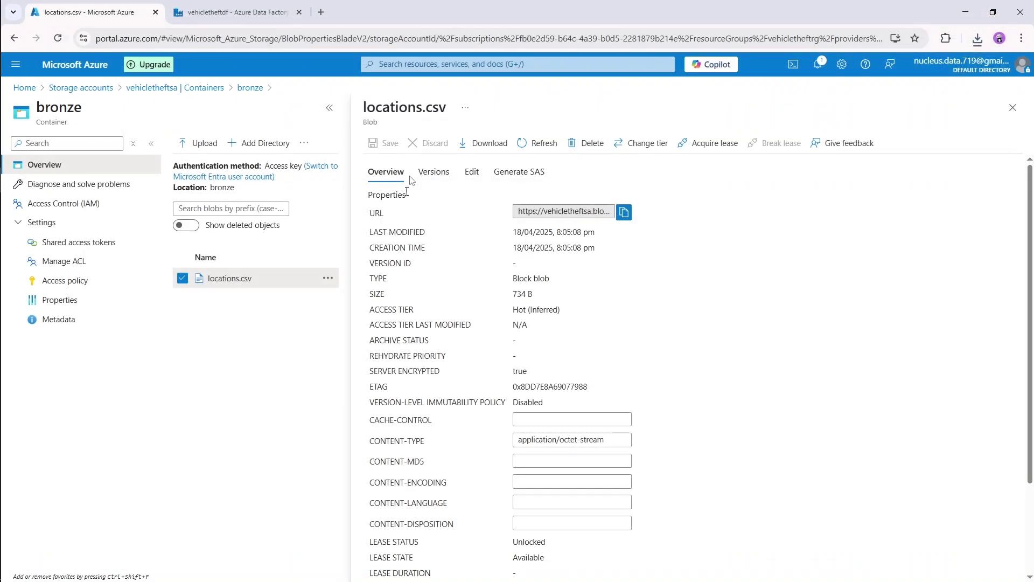
{"action": "left_click", "coordinate": [1013, 108]}
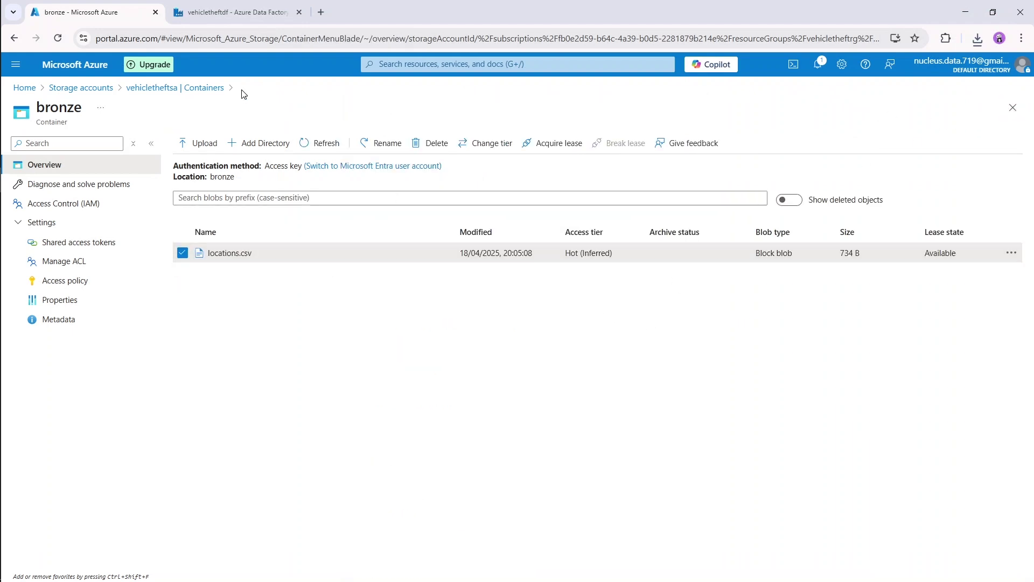
- Return to Data Factory and move the Location activity up and to the left on the pipeline canvas
{"action": "left_click", "coordinate": [242, 12]}
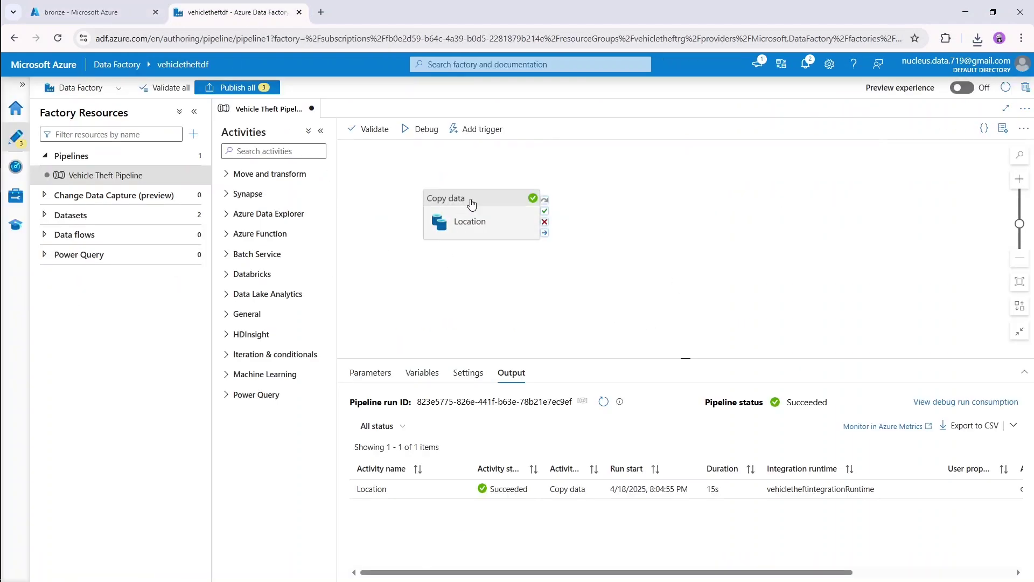
{"action": "left_click_drag", "start_coordinate": [479, 204], "coordinate": [437, 193]}
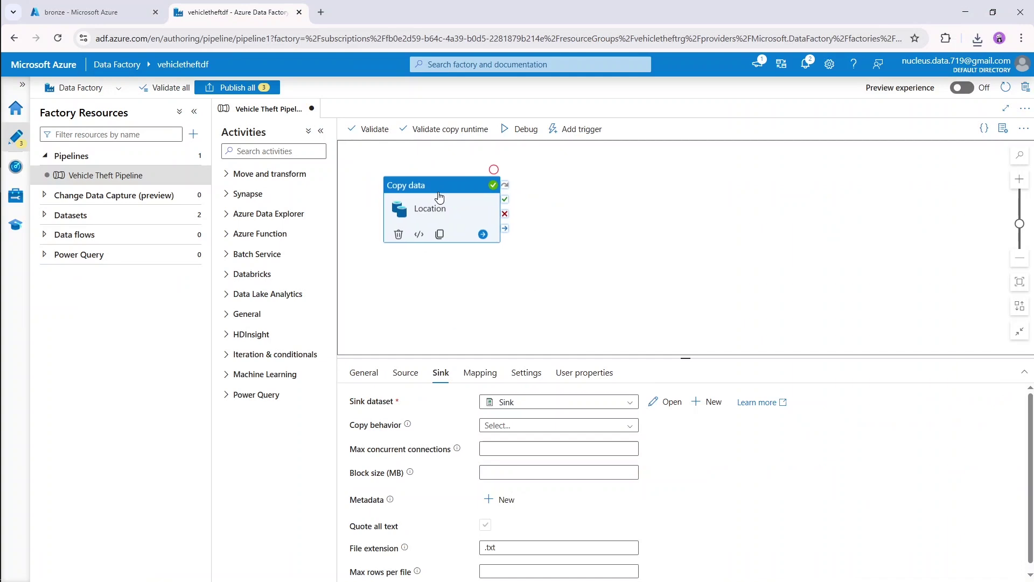
{"action": "left_click", "coordinate": [613, 261]}
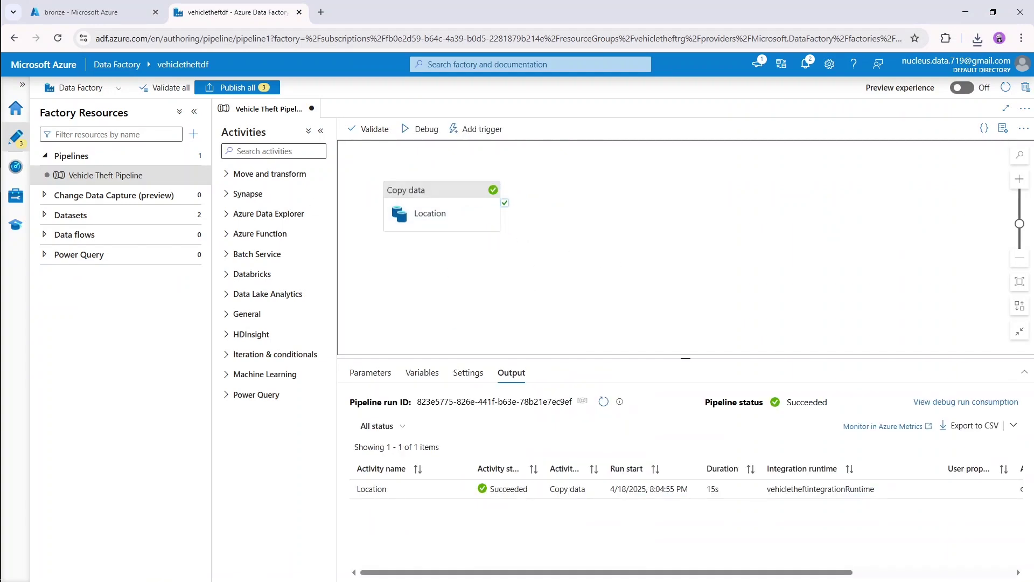
{"action": "left_click", "coordinate": [274, 151]}
{"action": "type", "text": "co"}
{"action": "key", "text": "BackSpace"}
{"action": "key", "text": "BackSpace"}
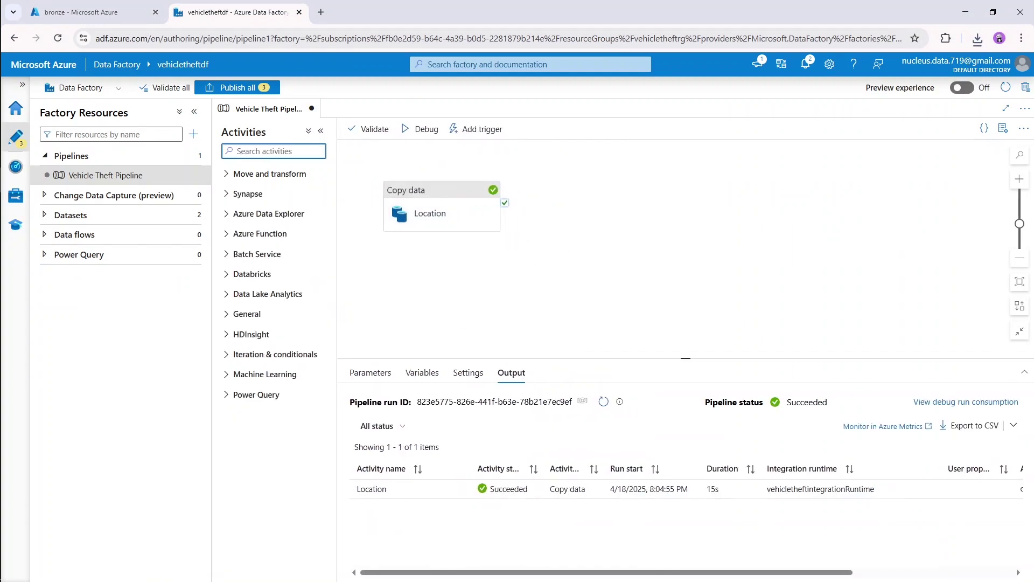
- Add a second Copy data activity to the right of Location and name it Make Details
{"action": "left_click", "coordinate": [256, 174]}
{"action": "left_click_drag", "start_coordinate": [254, 196], "coordinate": [604, 188]}
{"action": "left_click", "coordinate": [524, 401]}
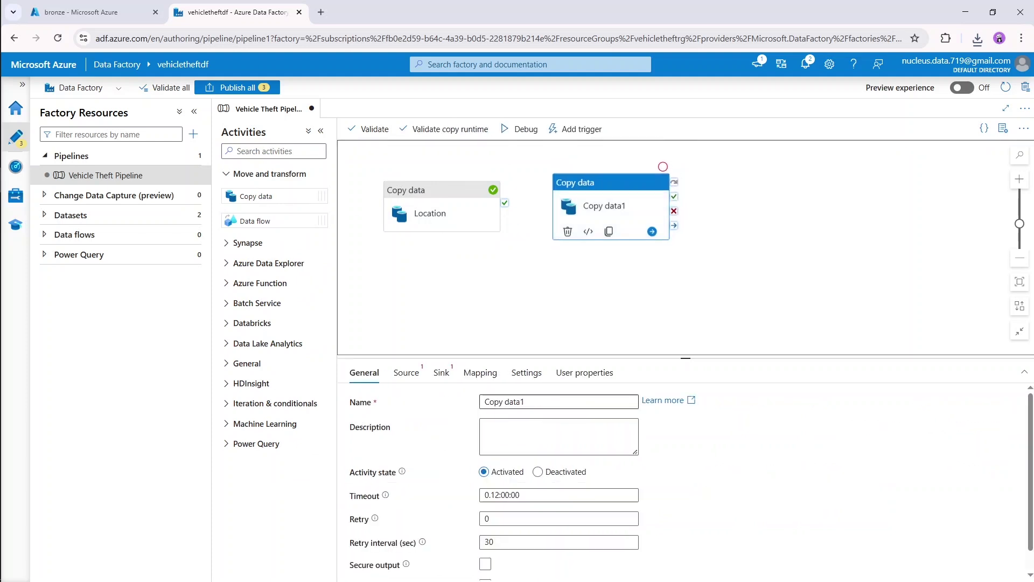
{"action": "key", "text": "ctrl+a"}
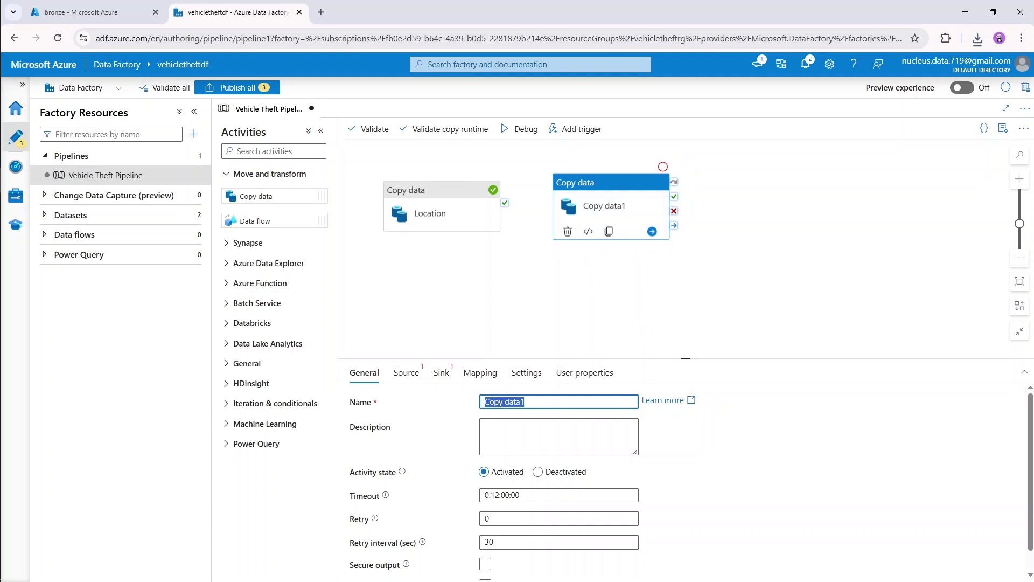
{"action": "type", "text": "Make S"}
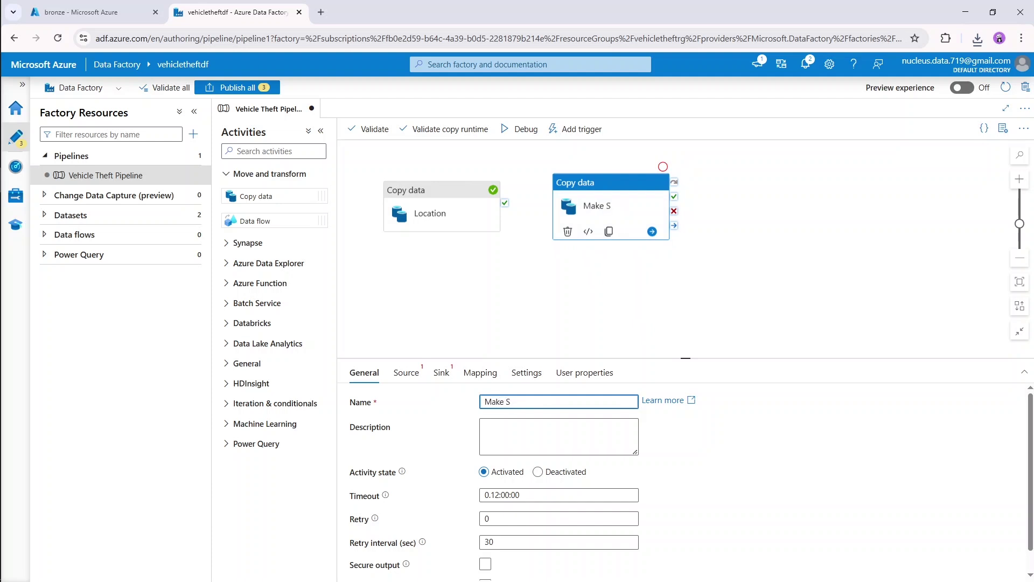
{"action": "key", "text": "BackSpace"}
{"action": "type", "text": "Details"}
- Start a new source dataset for Make Details using the File system data store and the DelimitedText format
{"action": "left_click", "coordinate": [406, 374]}
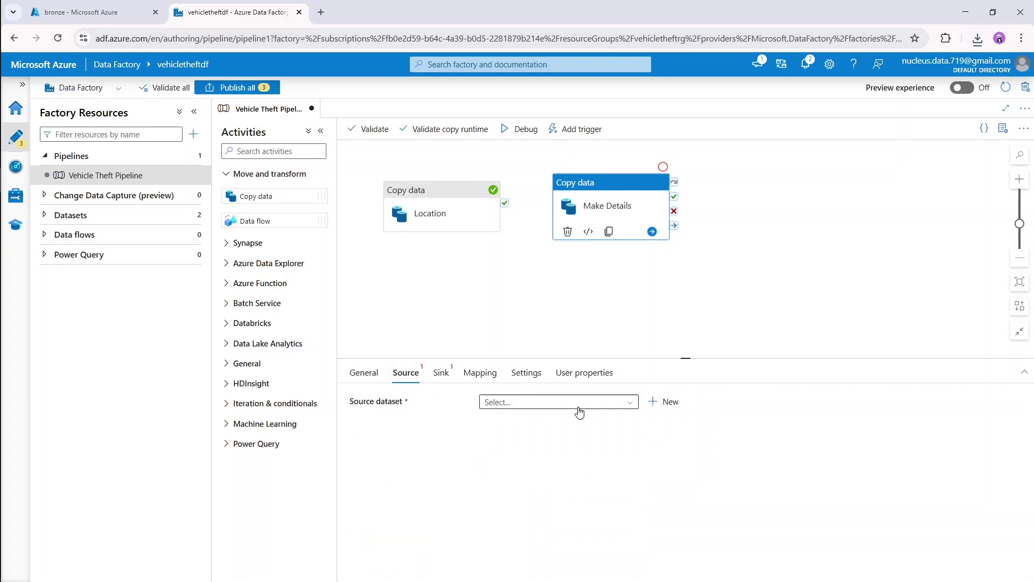
{"action": "left_click", "coordinate": [619, 402]}
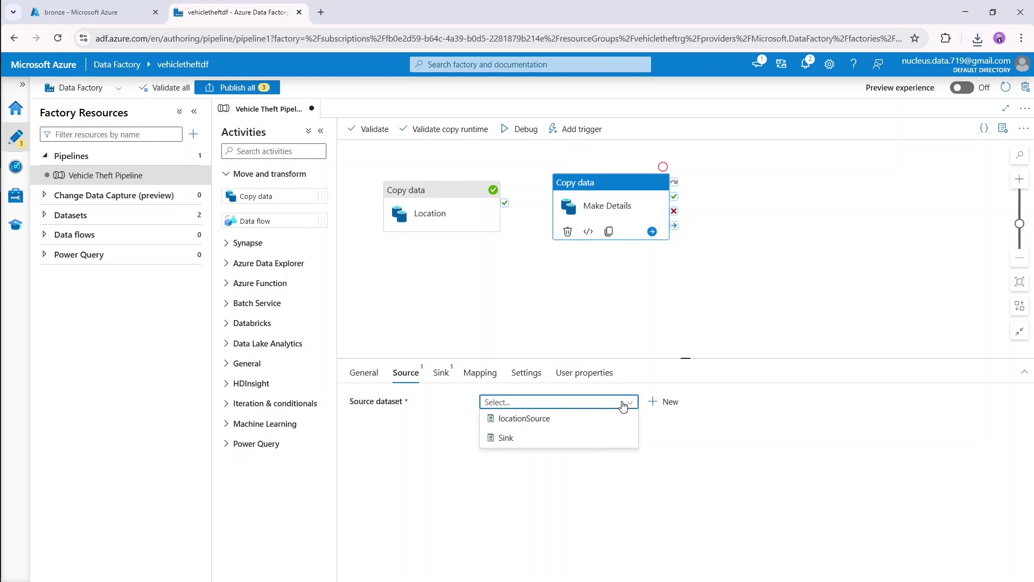
{"action": "left_click", "coordinate": [664, 401]}
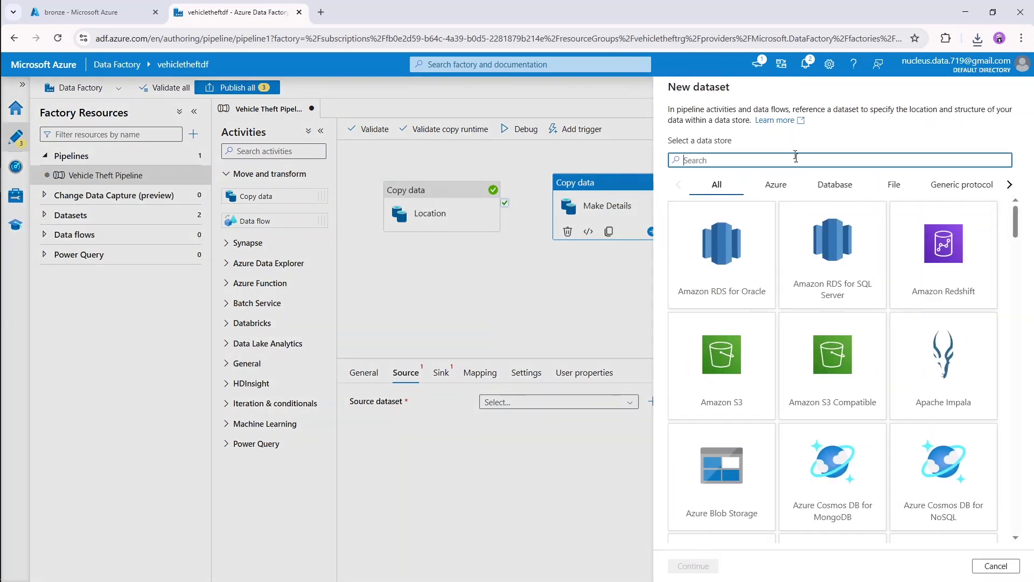
{"action": "type", "text": "file"}
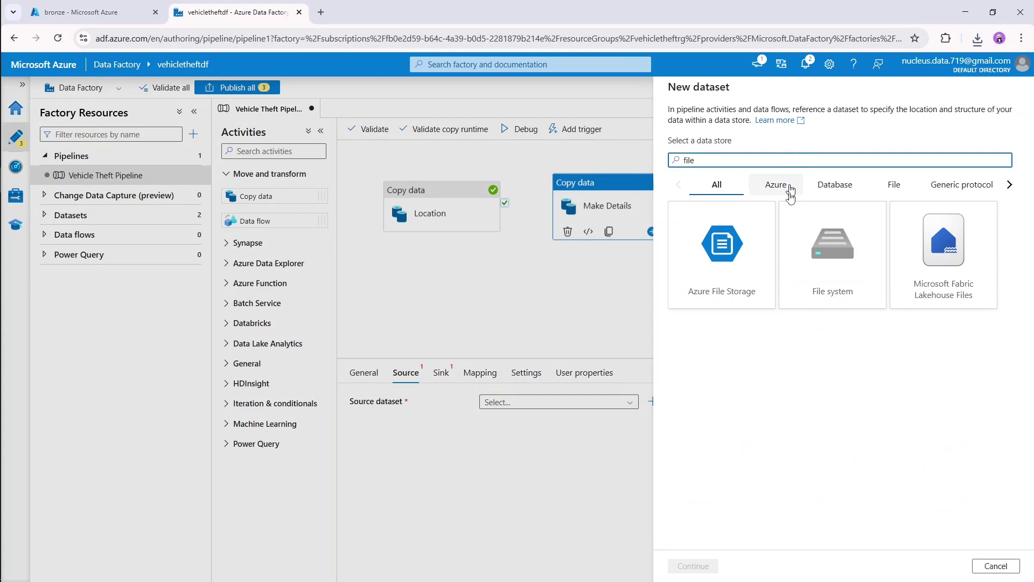
{"action": "left_click", "coordinate": [808, 253]}
{"action": "left_click", "coordinate": [693, 566]}
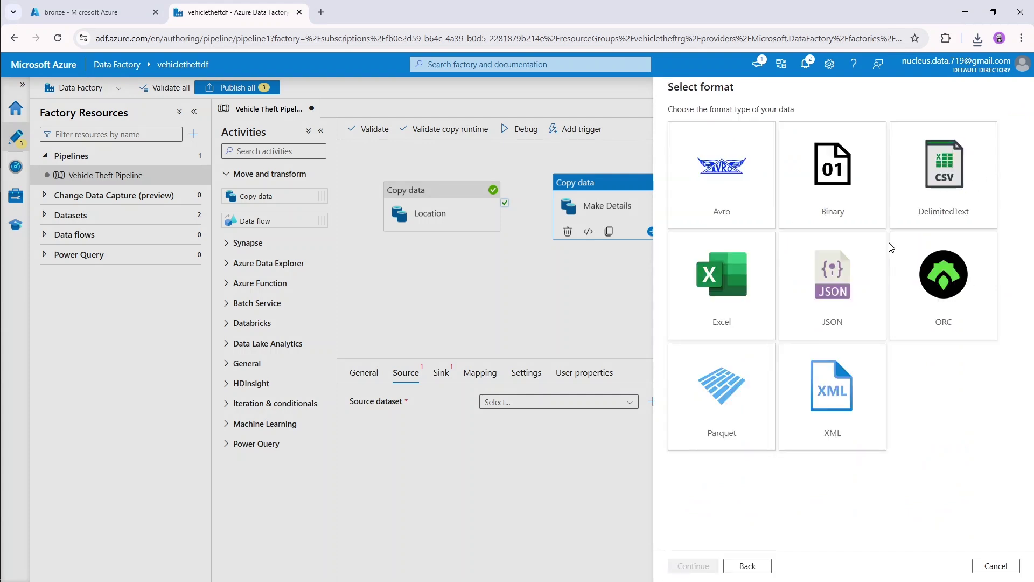
{"action": "left_click", "coordinate": [925, 176]}
{"action": "left_click", "coordinate": [693, 566]}
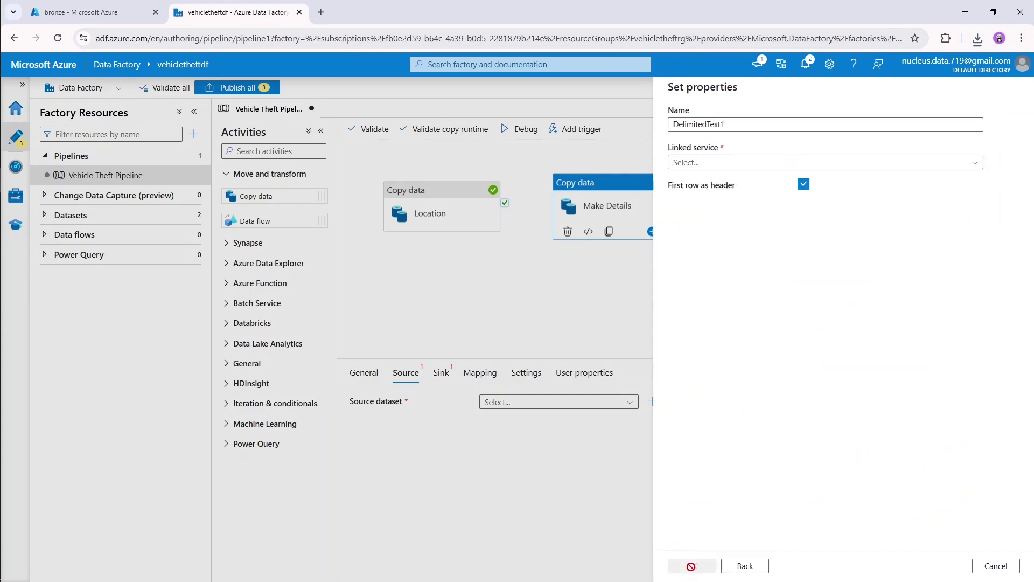
- Name the source dataset makeDetailsSource and assign the vehicletheftFileServer linked service
{"action": "left_click", "coordinate": [731, 125]}
{"action": "key", "text": "ctrl+a"}
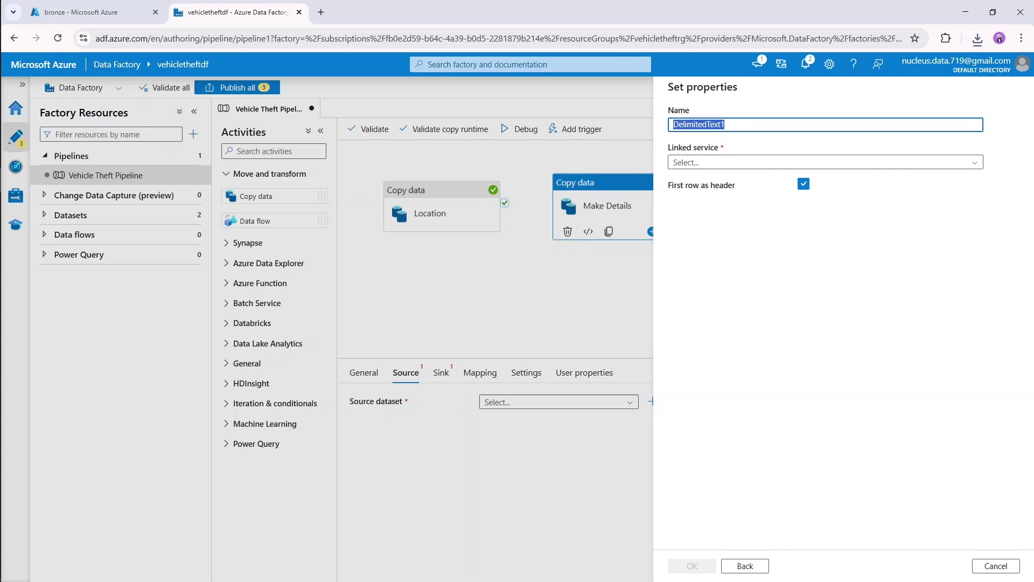
{"action": "type", "text": "makeDetailsSource"}
{"action": "left_click", "coordinate": [759, 162]}
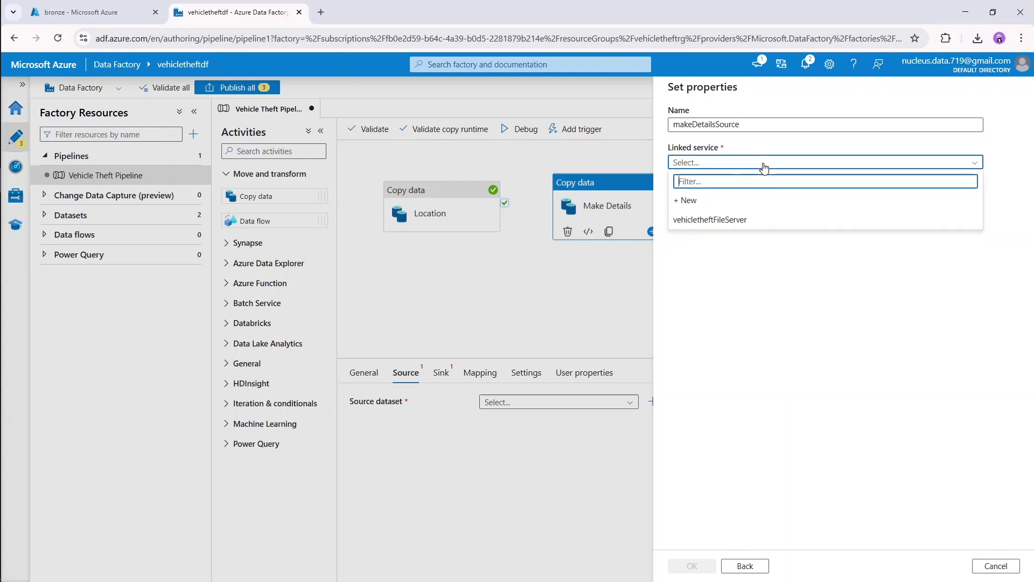
{"action": "left_click", "coordinate": [730, 225]}
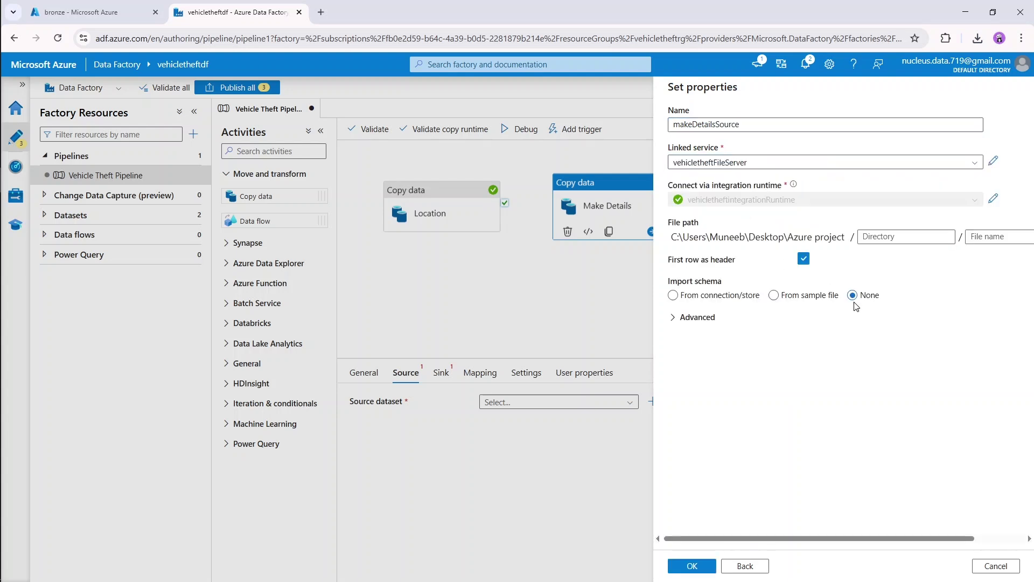
- Set the dataset's file path to make_details.csv in the Motor+Vehicle+Thefts+CSV folder and create it with the schema imported from the connection/store
{"action": "scroll", "coordinate": [897, 332], "scroll_direction": "right", "scroll_amount": 2}
{"action": "scroll", "coordinate": [888, 283], "scroll_direction": "left", "scroll_amount": 2}
{"action": "scroll", "coordinate": [939, 282], "scroll_direction": "right", "scroll_amount": 2}
{"action": "left_click", "coordinate": [1009, 234]}
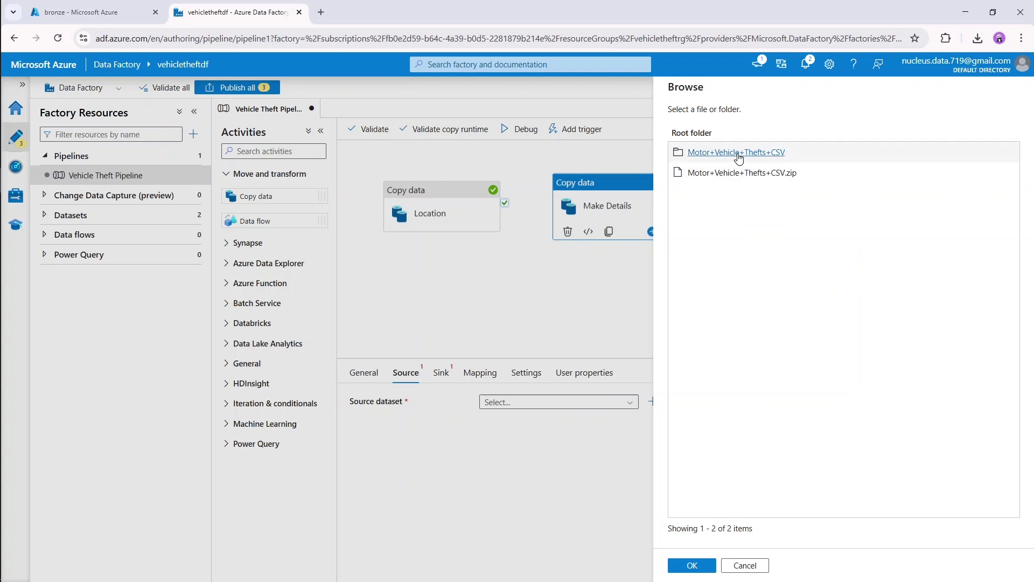
{"action": "left_click", "coordinate": [737, 153]}
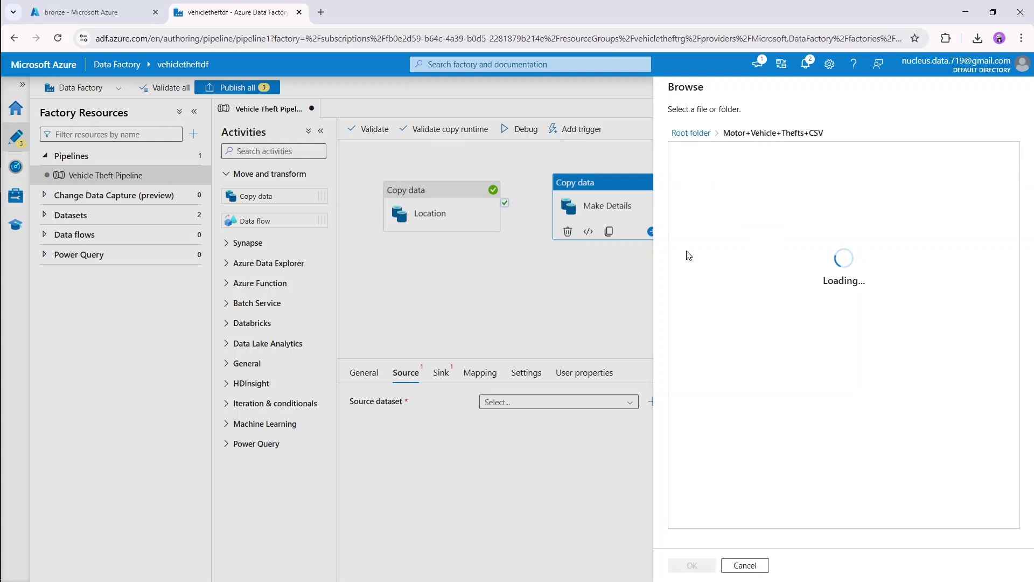
{"action": "left_click", "coordinate": [713, 197]}
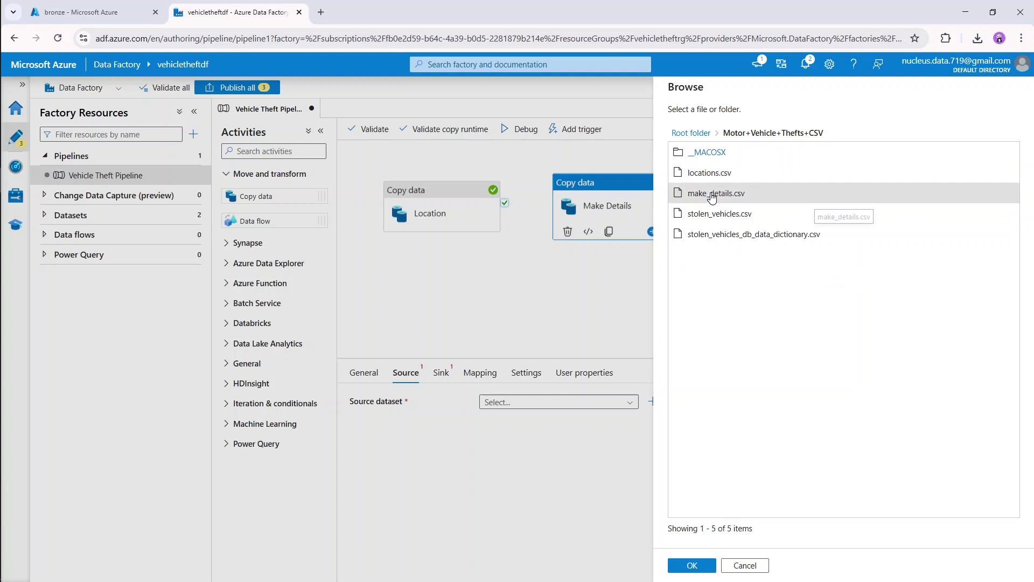
{"action": "left_click", "coordinate": [705, 568]}
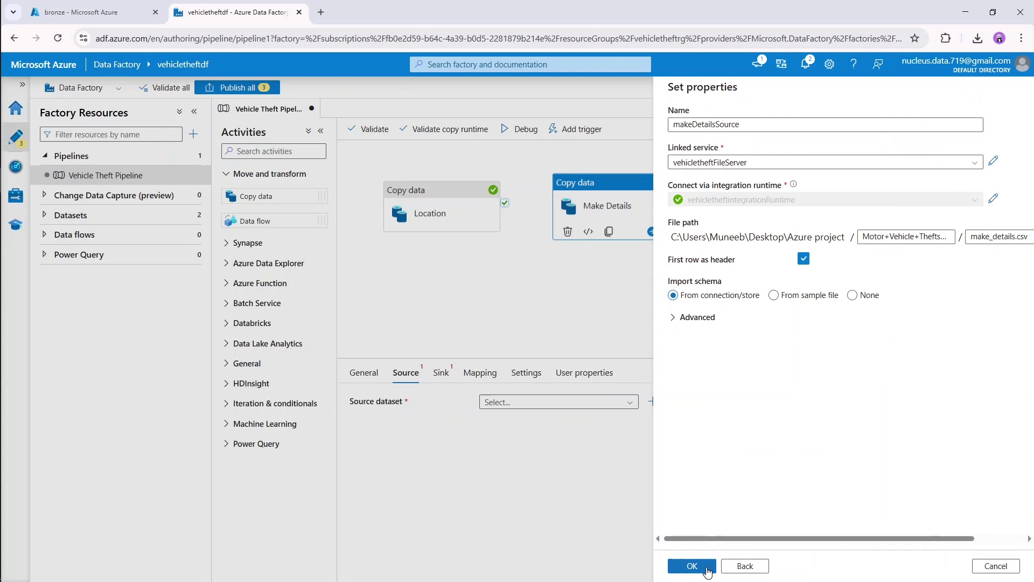
{"action": "left_click", "coordinate": [707, 570]}
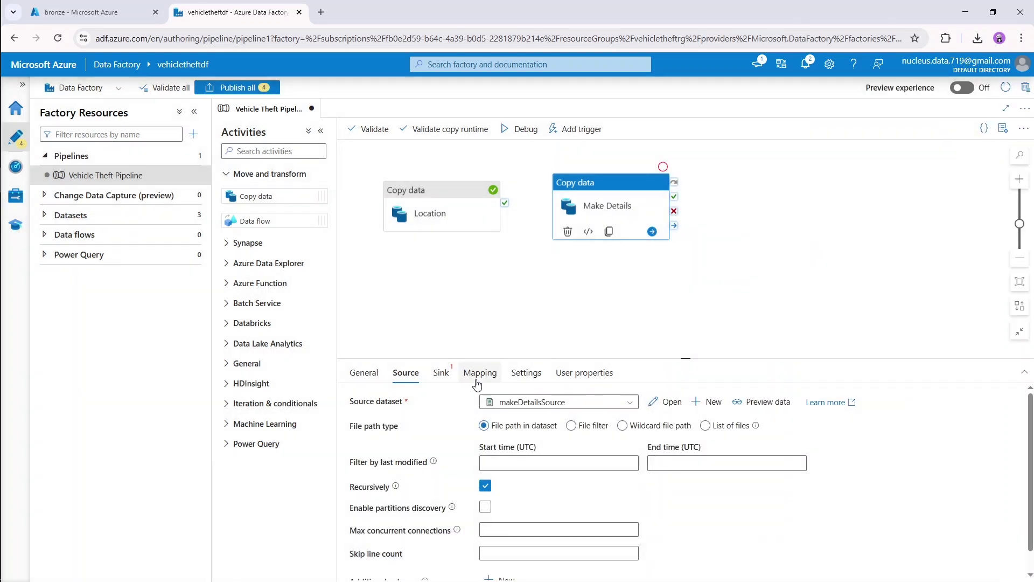
- Preview the data of the makeDetailsSource dataset and close the preview
{"action": "left_click", "coordinate": [774, 405]}
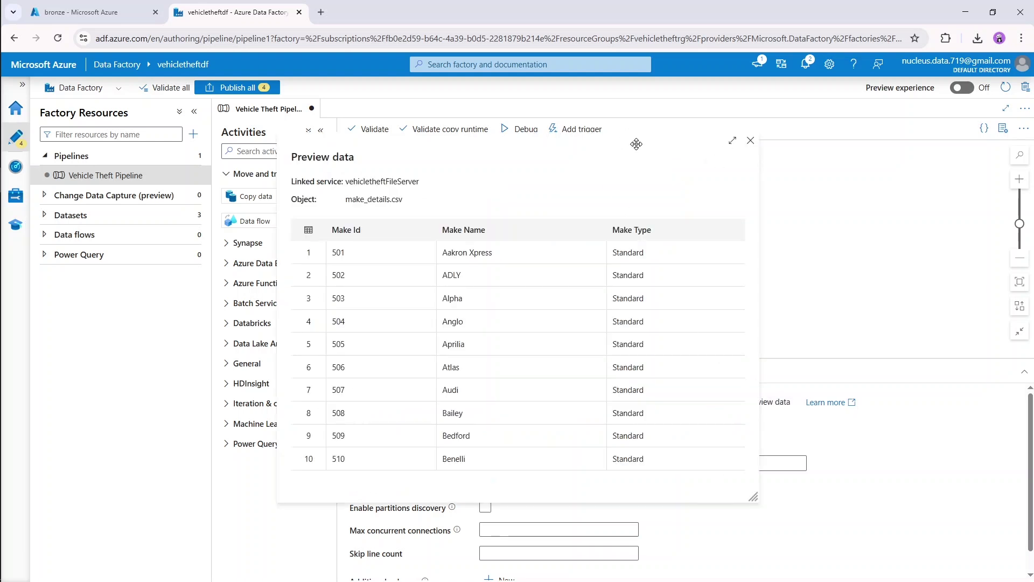
{"action": "left_click_drag", "start_coordinate": [636, 144], "coordinate": [699, 153]}
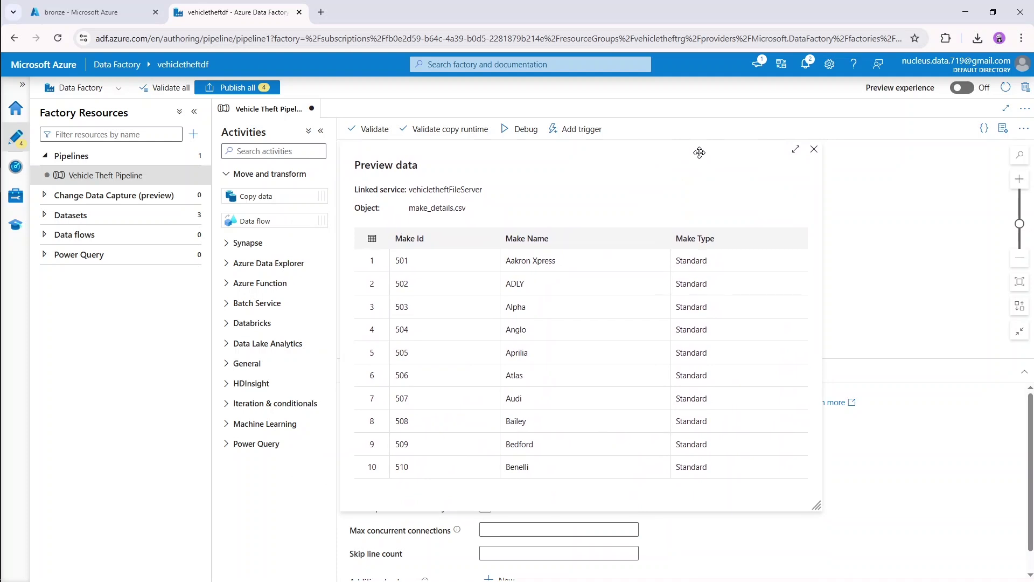
{"action": "left_click", "coordinate": [814, 149]}
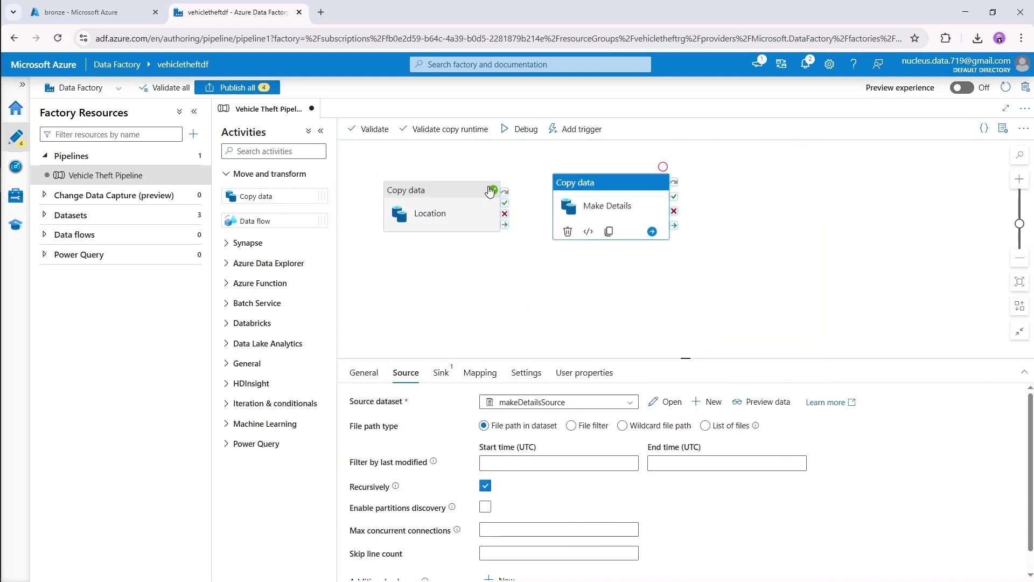
- Assign the existing Sink dataset as the sink of the Make Details activity
{"action": "left_click", "coordinate": [441, 373]}
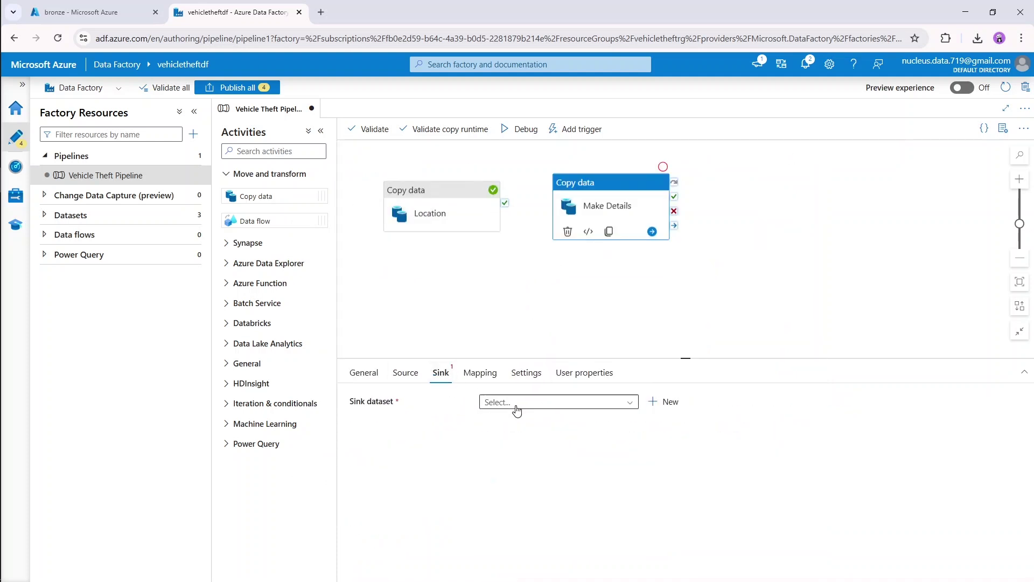
{"action": "left_click", "coordinate": [630, 402]}
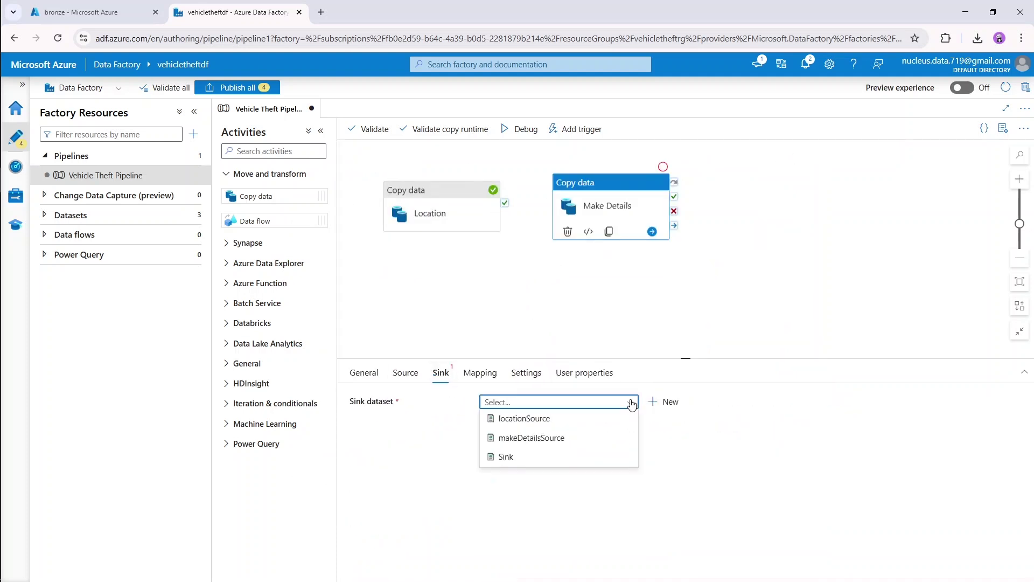
{"action": "left_click", "coordinate": [541, 463]}
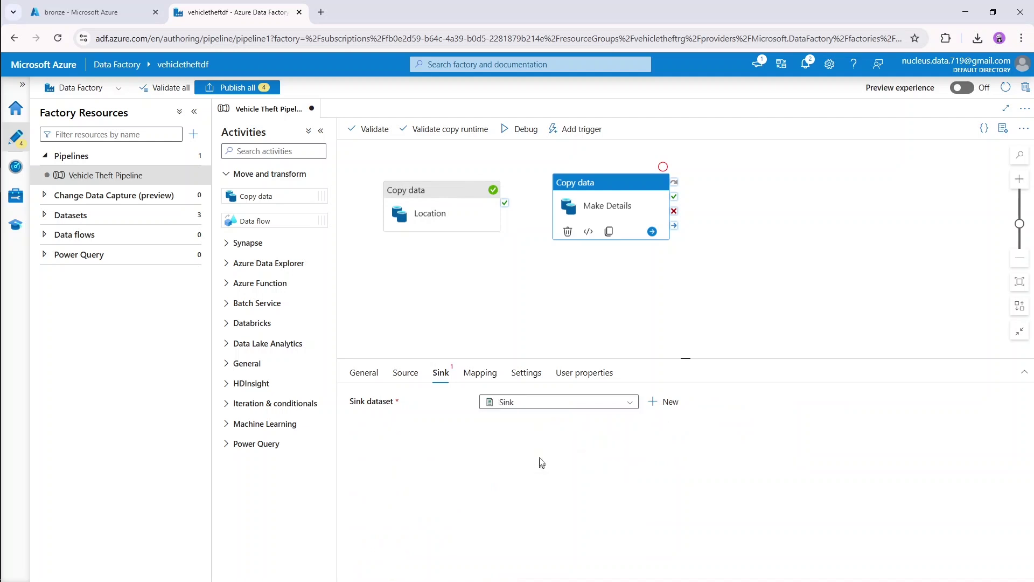
- Add a Copy data activity below Location on the pipeline canvas and name it Stolen Vehicles
{"action": "left_click", "coordinate": [576, 275]}
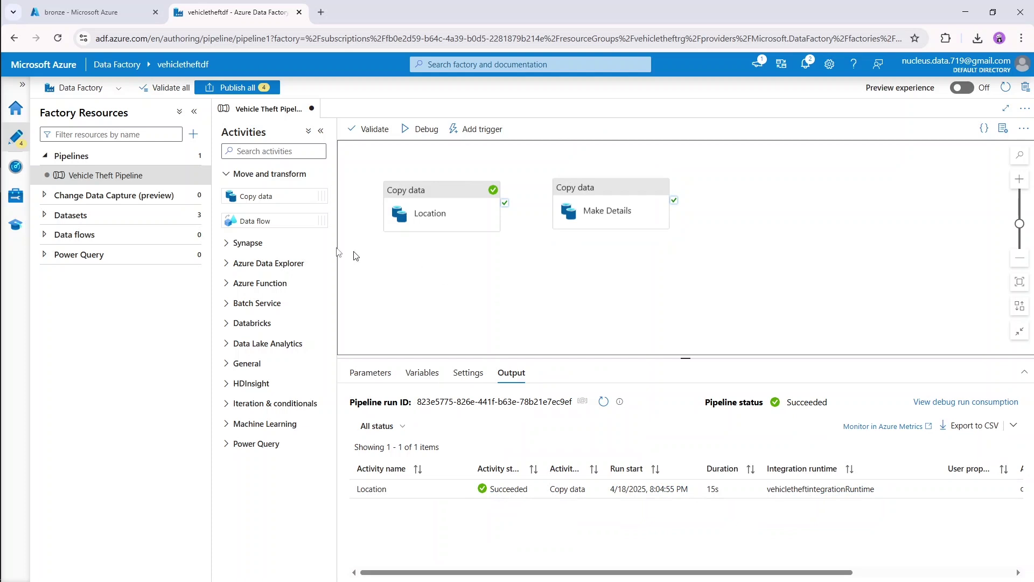
{"action": "left_click_drag", "start_coordinate": [250, 194], "coordinate": [439, 276]}
{"action": "mouse_move", "coordinate": [16, 102]}
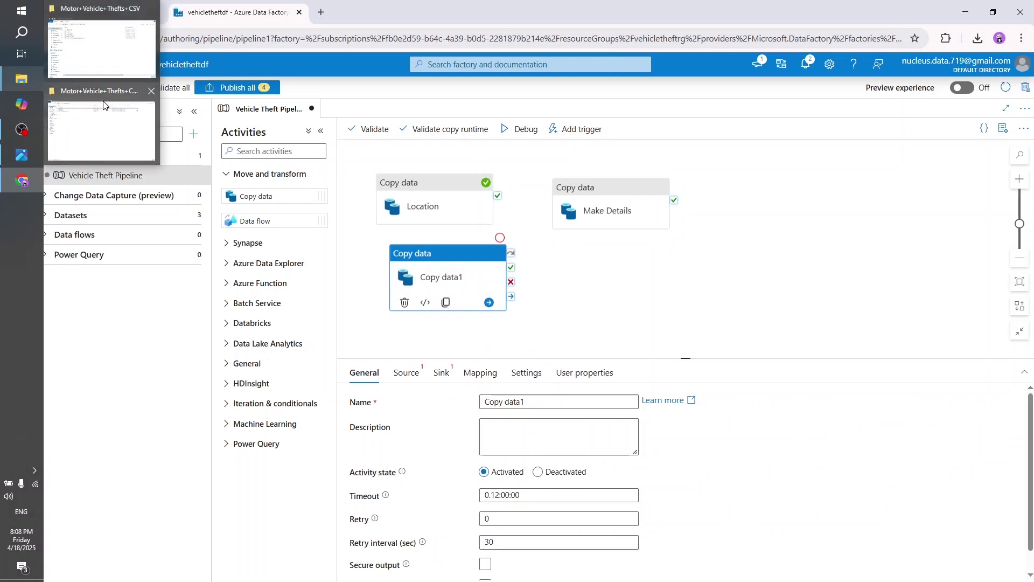
{"action": "left_click", "coordinate": [102, 43]}
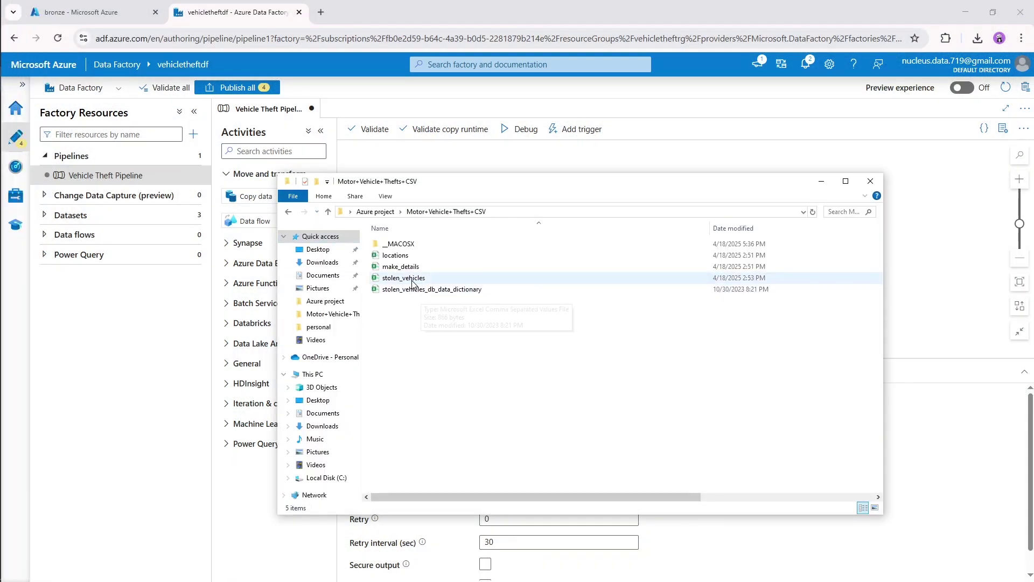
{"action": "left_click", "coordinate": [821, 181]}
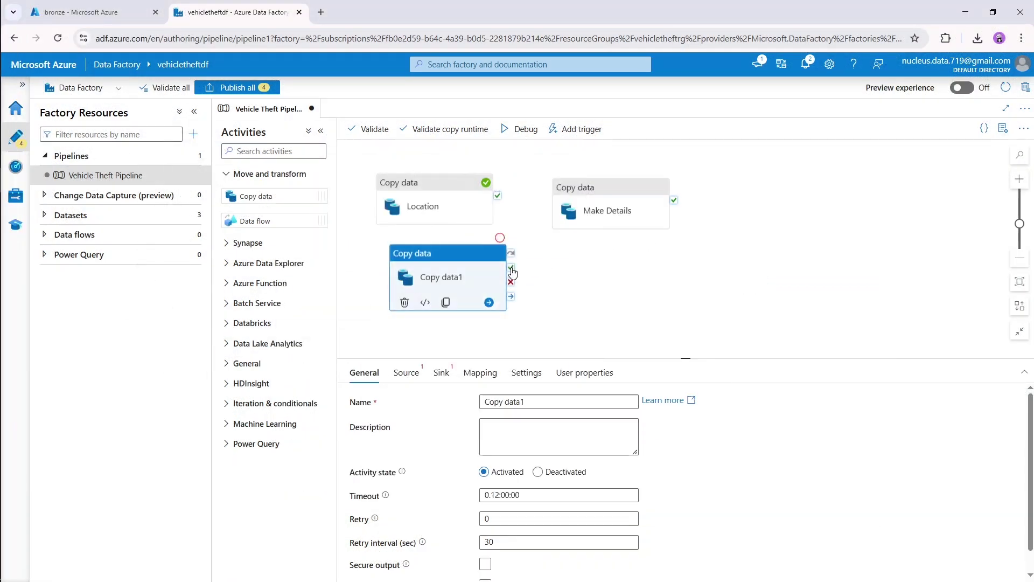
{"action": "left_click", "coordinate": [521, 401]}
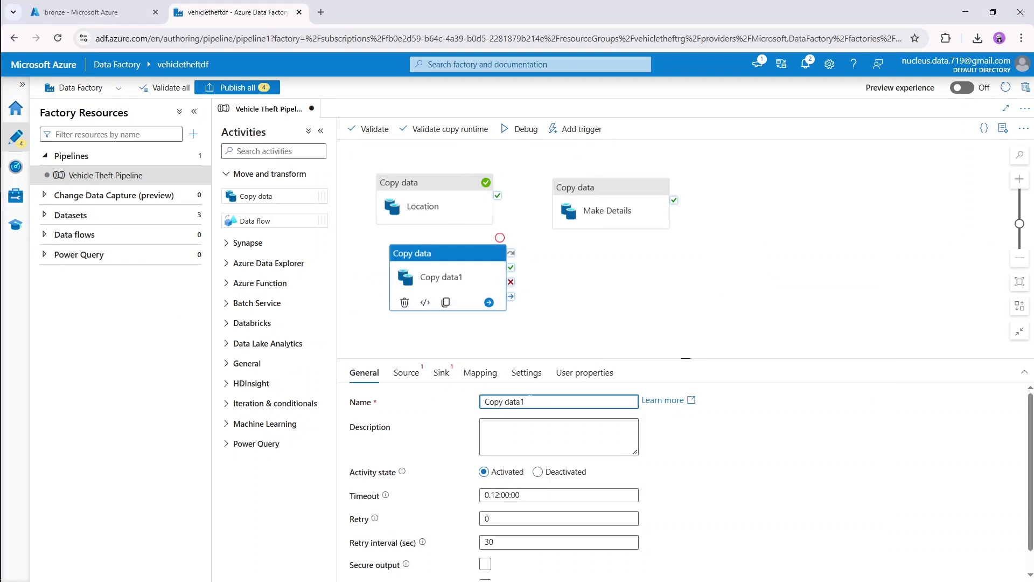
{"action": "key", "text": "ctrl+a"}
{"action": "key", "text": "BackSpace"}
{"action": "type", "text": "Stolen Ve"}
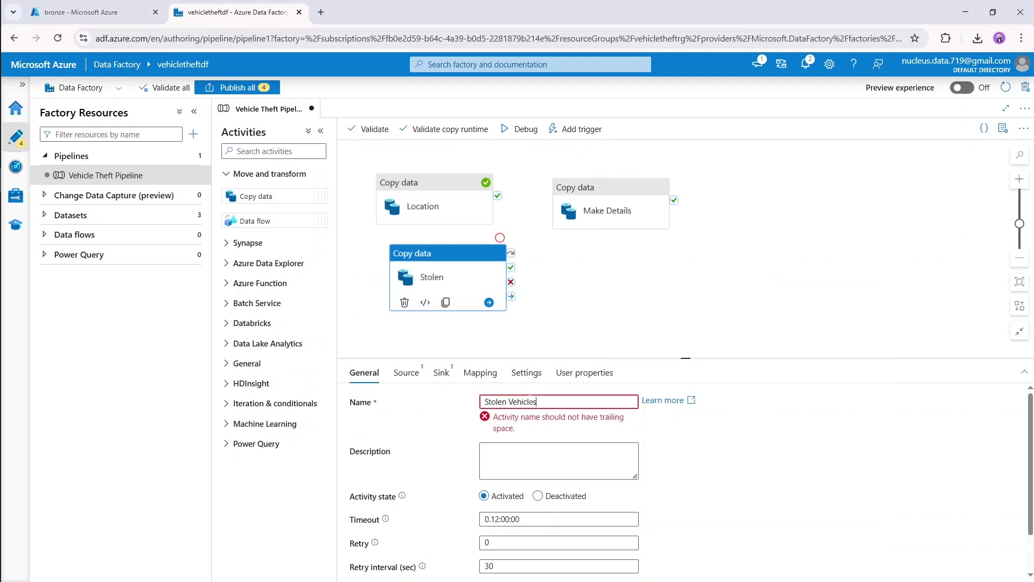
- Start a new source dataset for the Stolen Vehicles activity using the File system data store and DelimitedText format
{"action": "left_click", "coordinate": [407, 374]}
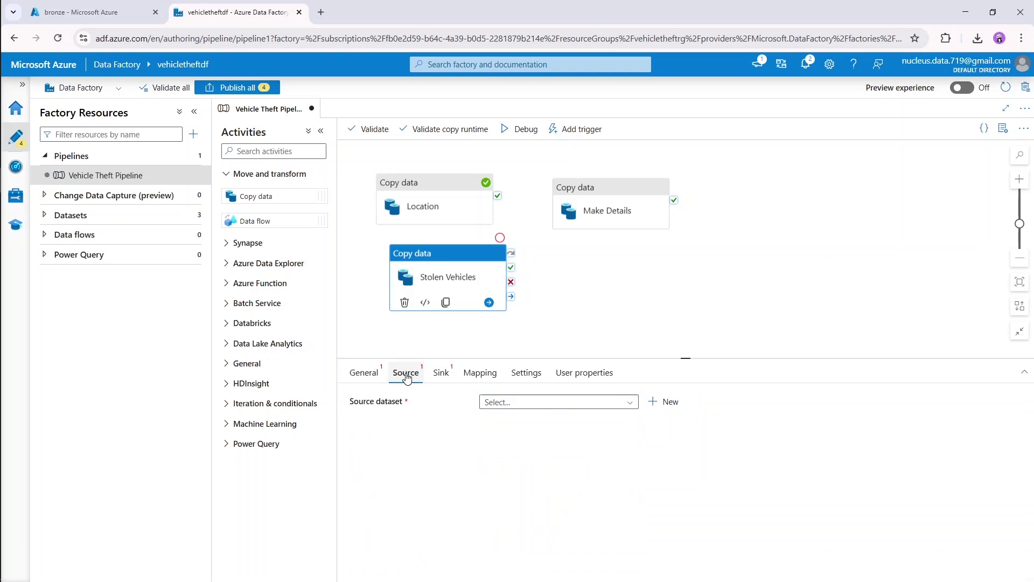
{"action": "left_click", "coordinate": [669, 402]}
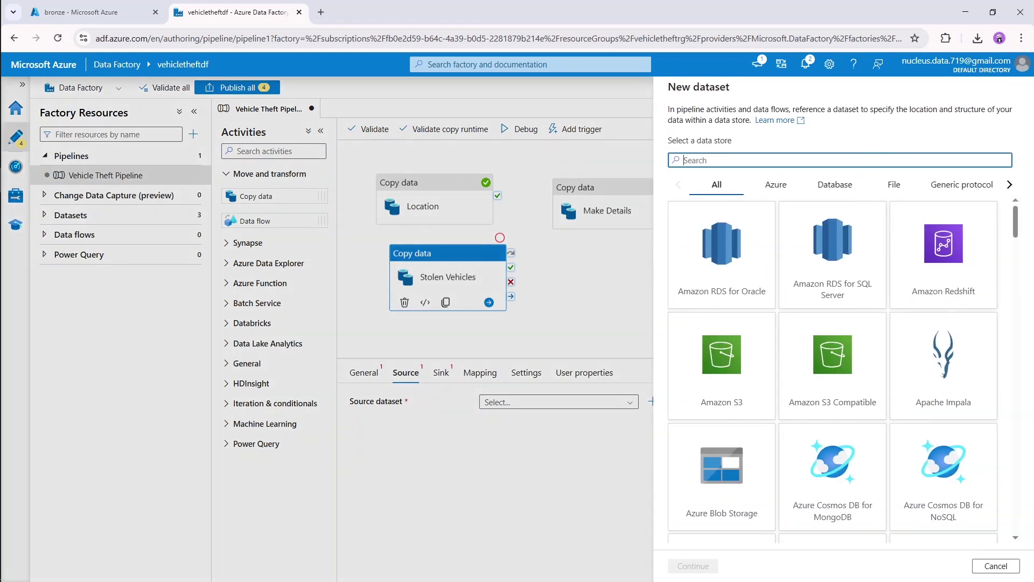
{"action": "type", "text": "file"}
{"action": "left_click", "coordinate": [833, 251]}
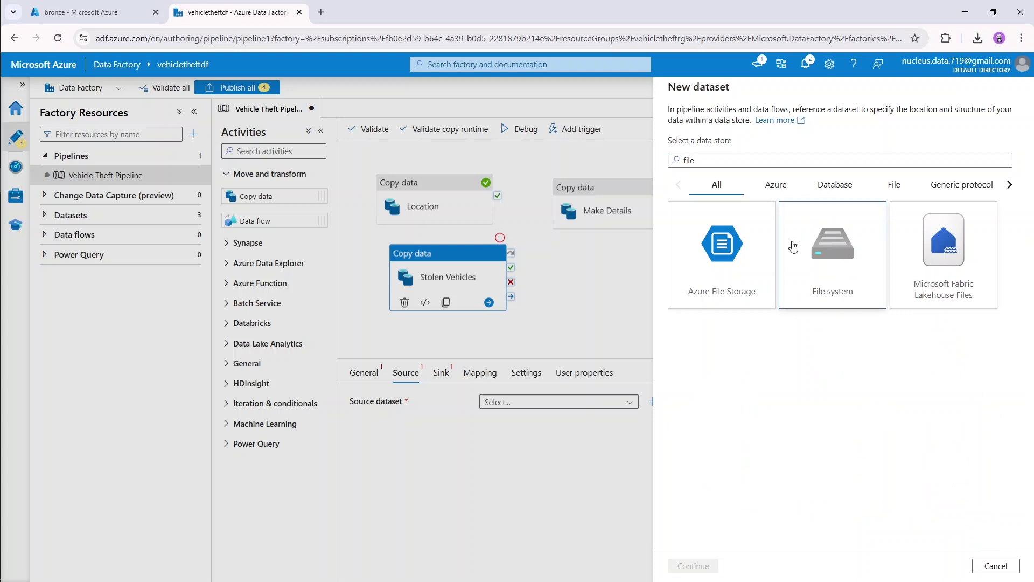
{"action": "left_click", "coordinate": [693, 566]}
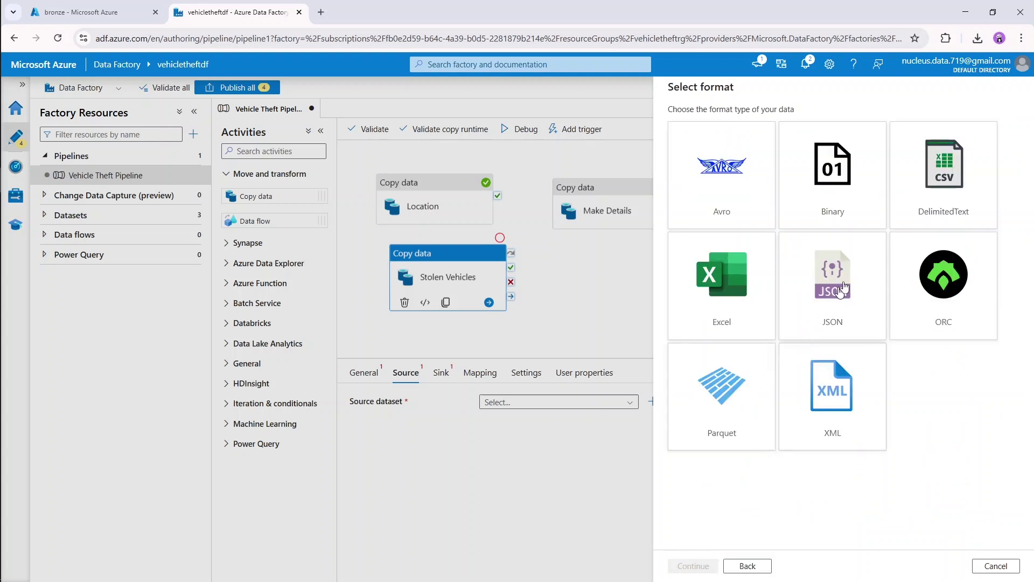
{"action": "left_click", "coordinate": [898, 199]}
{"action": "left_click", "coordinate": [691, 563]}
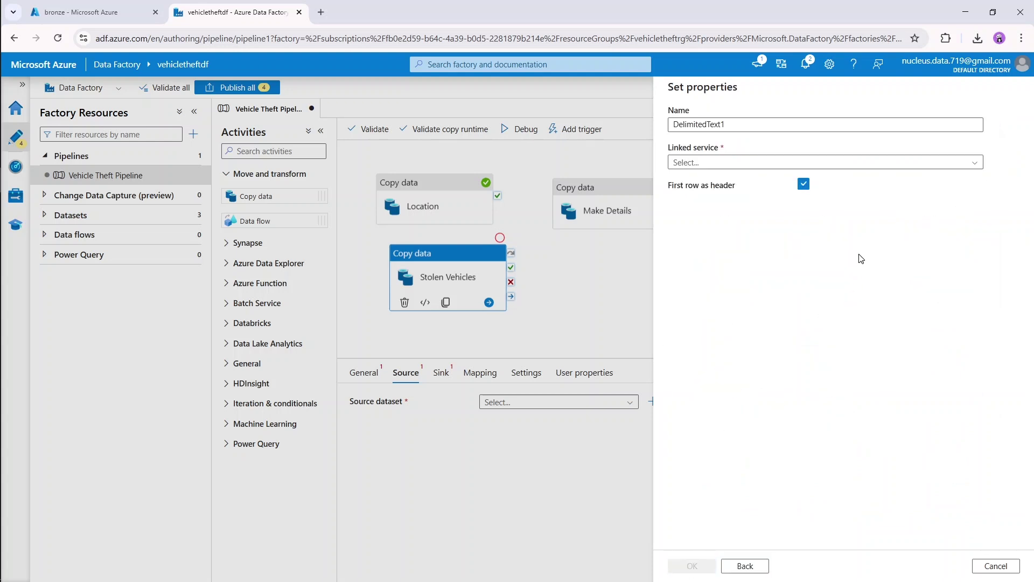
- Name the source dataset stolenVehiclesSource and assign the vehicletheftFileServer linked service
{"action": "key", "text": "ctrl+a"}
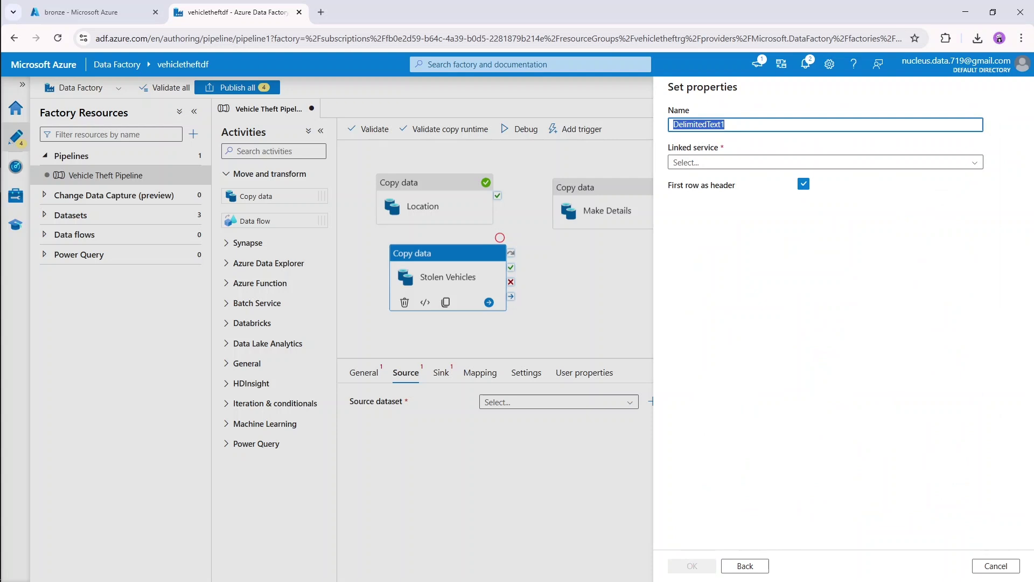
{"action": "type", "text": "stolenVehiclesSource"}
{"action": "left_click", "coordinate": [773, 162]}
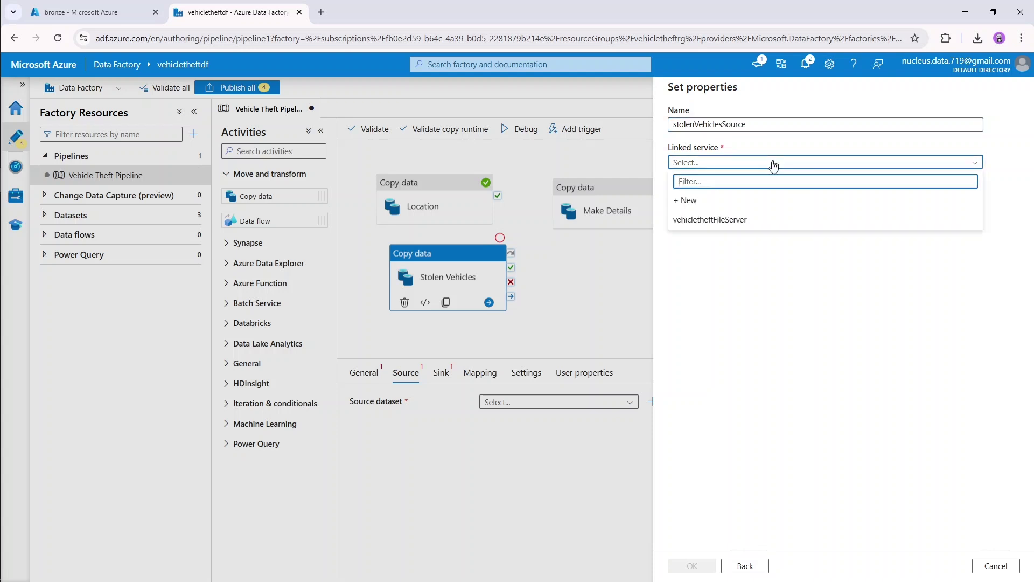
{"action": "left_click", "coordinate": [744, 220]}
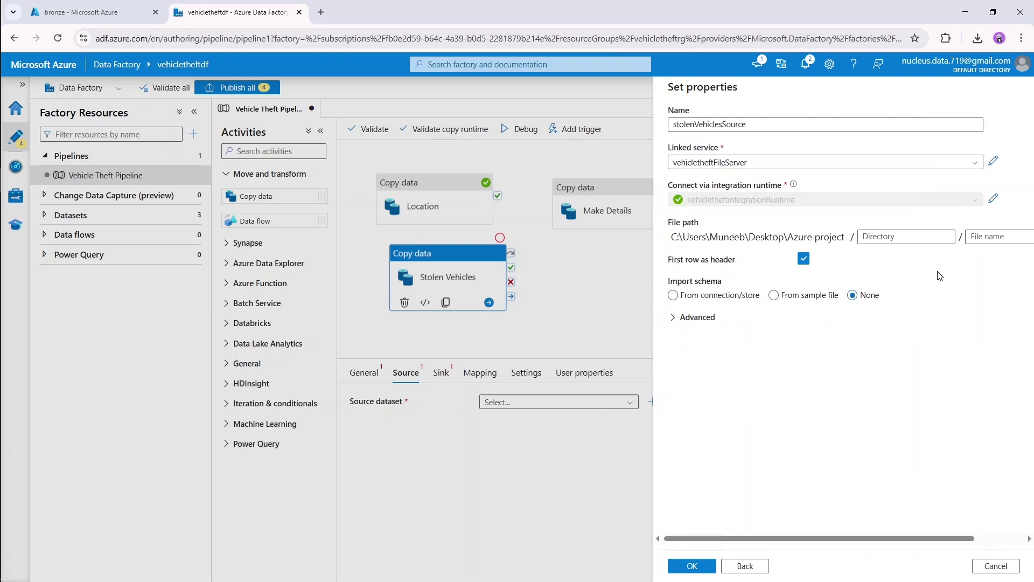
- Set the dataset's file path to stolen_vehicles.csv in the Motor+Vehicle+Thefts+CSV folder and create it with the schema imported from the connection/store
{"action": "left_click", "coordinate": [1007, 236]}
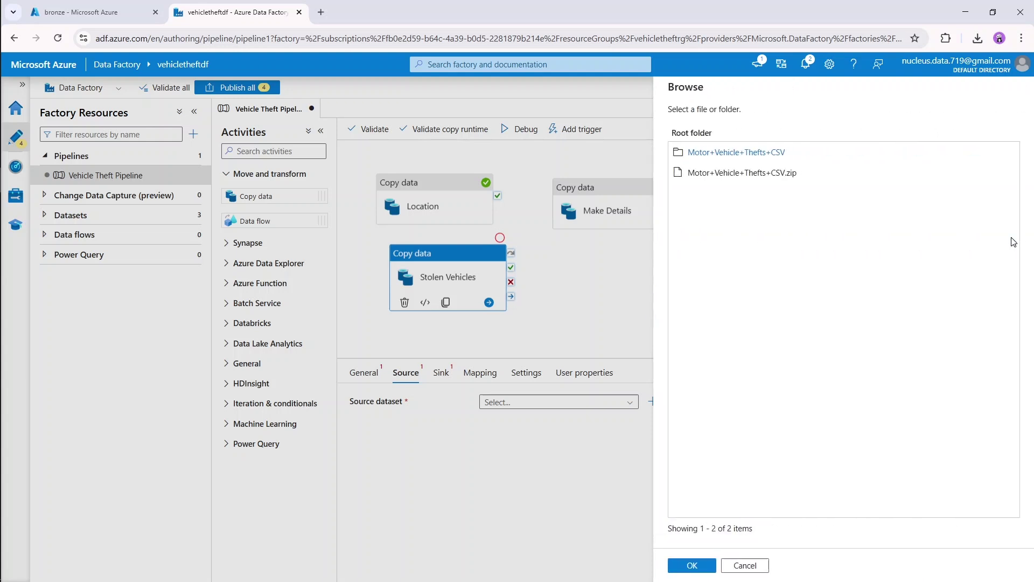
{"action": "left_click", "coordinate": [749, 153]}
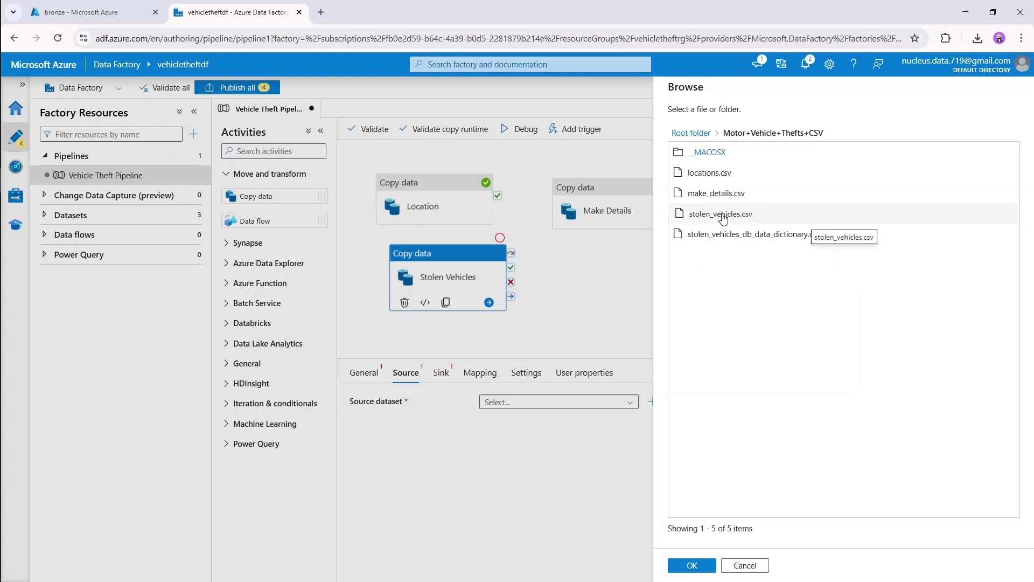
{"action": "left_click", "coordinate": [723, 216]}
{"action": "left_click", "coordinate": [703, 566]}
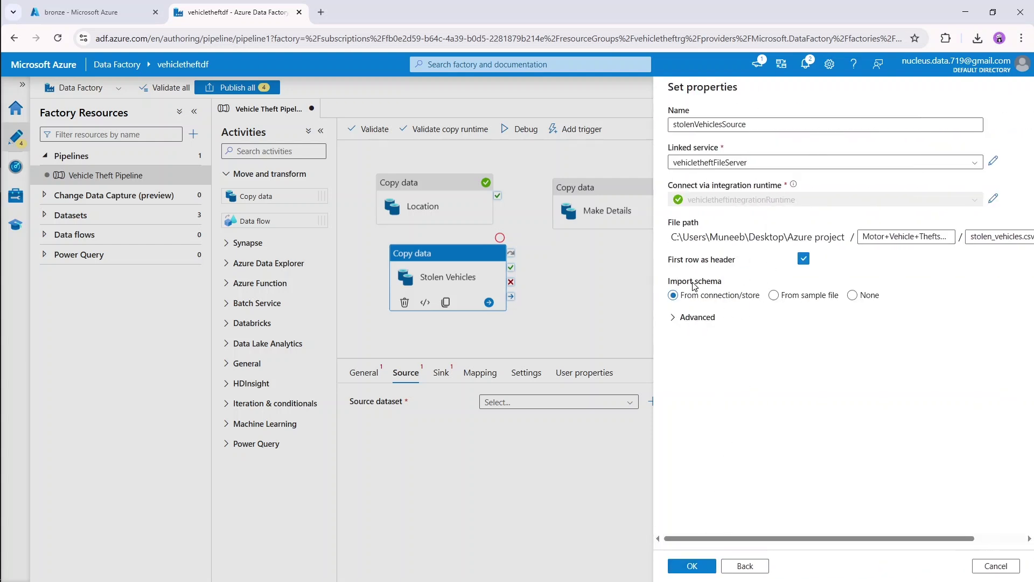
{"action": "left_click", "coordinate": [694, 567]}
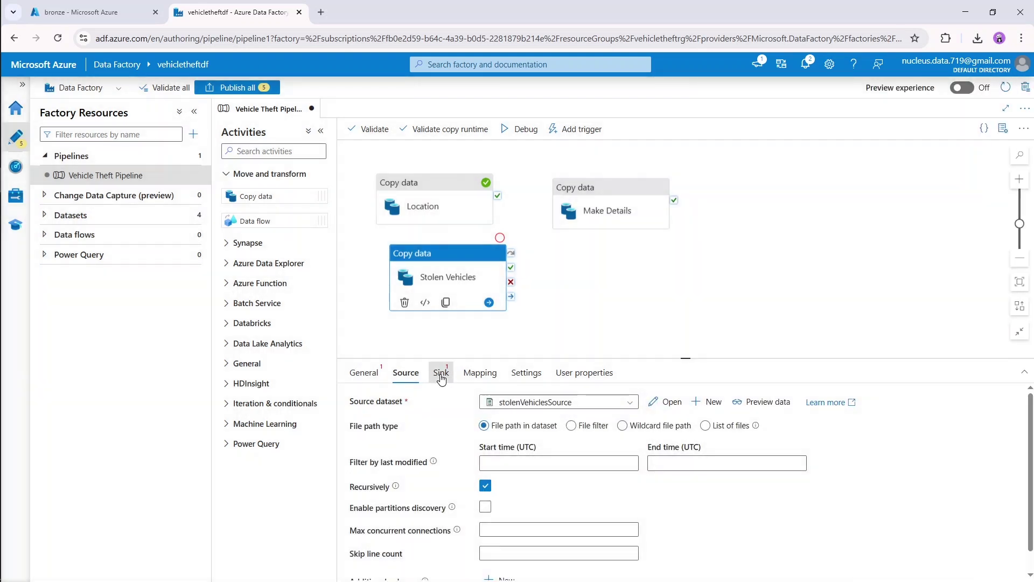
- Assign the existing Sink dataset as the sink of the Stolen Vehicles activity and review the activity's general settings
{"action": "left_click", "coordinate": [441, 373]}
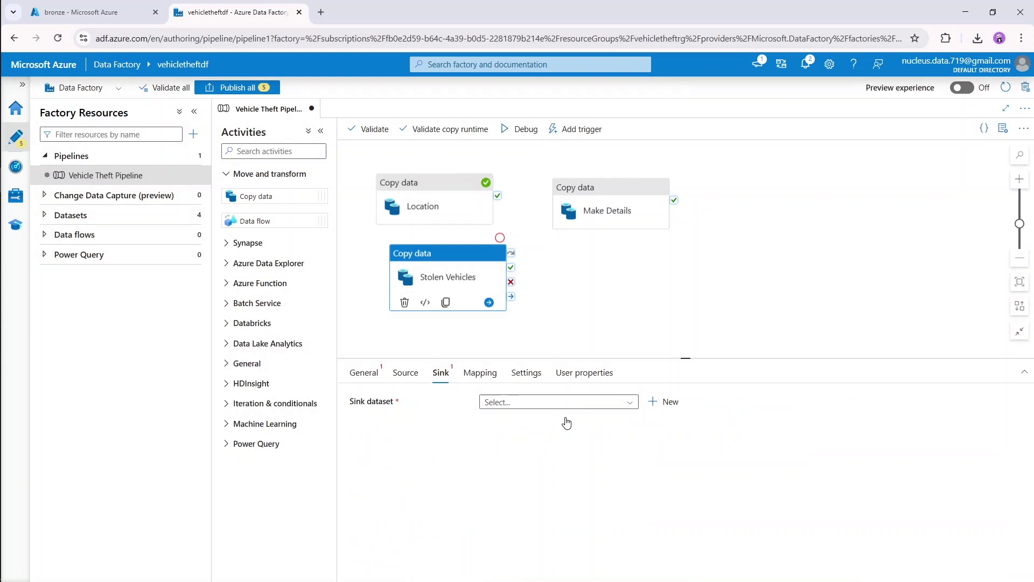
{"action": "left_click", "coordinate": [627, 403]}
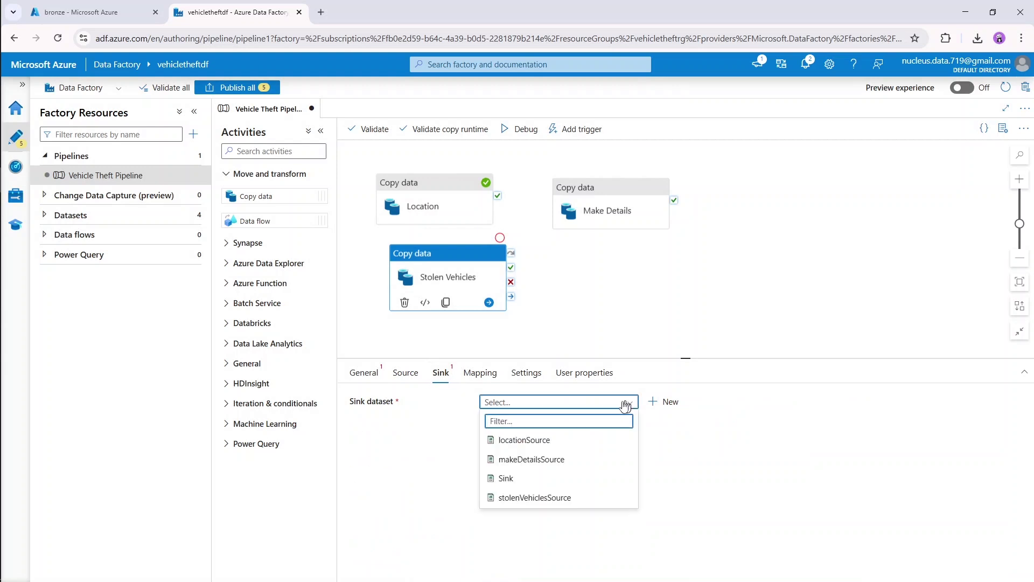
{"action": "left_click", "coordinate": [522, 484]}
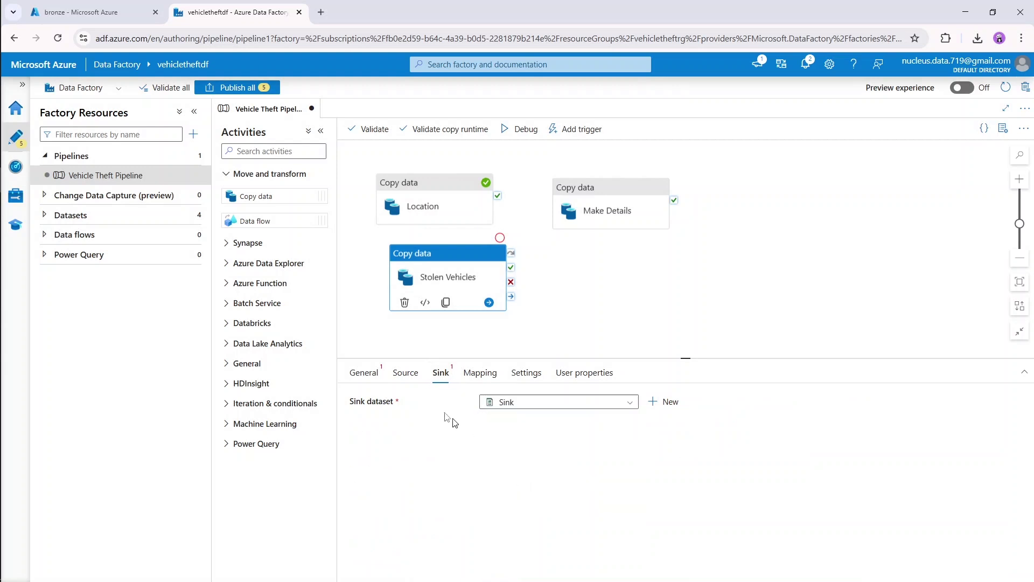
{"action": "left_click", "coordinate": [364, 375]}
{"action": "scroll", "coordinate": [450, 483], "scroll_direction": "down", "scroll_amount": 1}
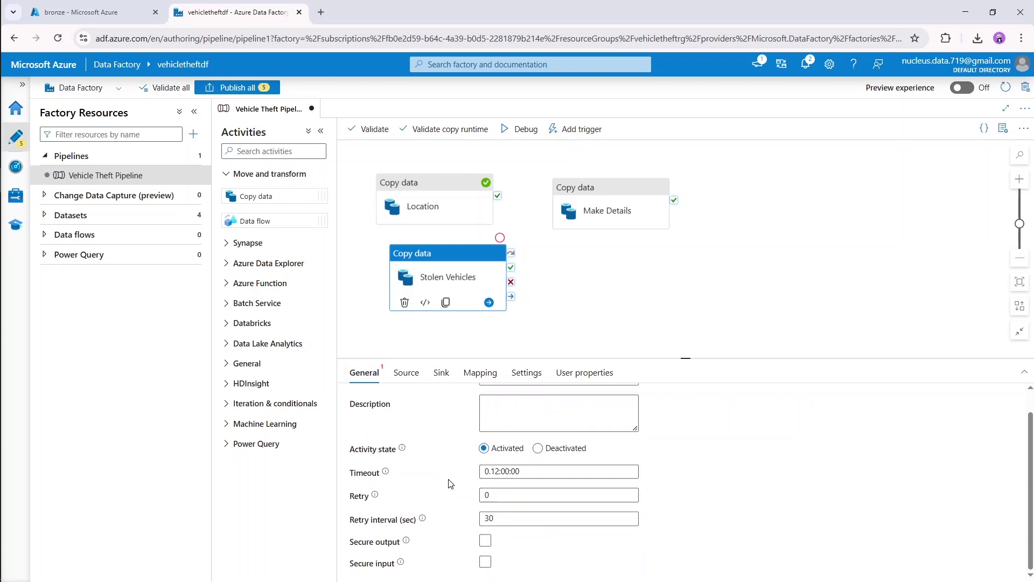
{"action": "scroll", "coordinate": [451, 484], "scroll_direction": "up", "scroll_amount": 1}
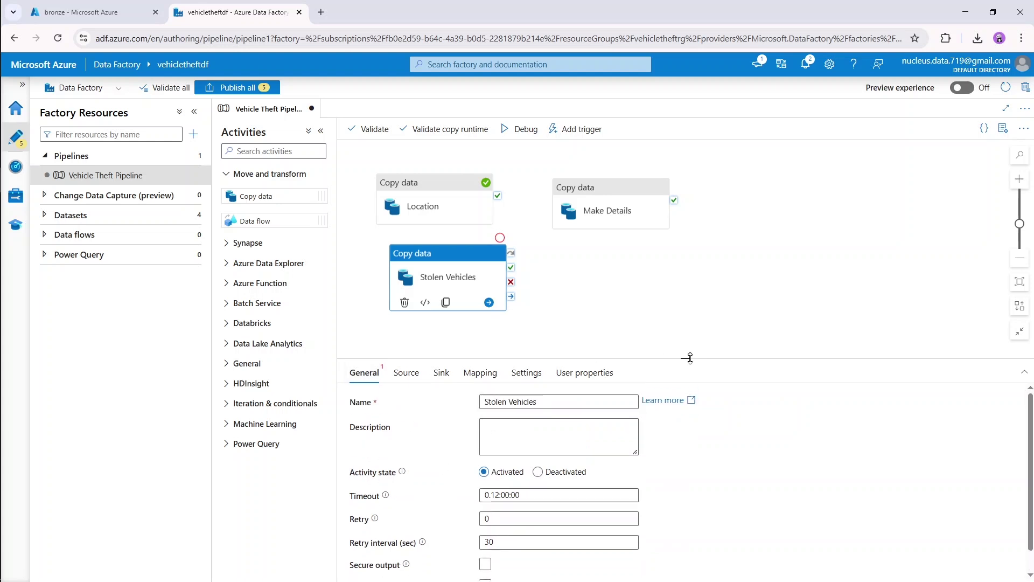
- Add a fourth Copy data activity below Make Details on the pipeline canvas and name it Database
{"action": "left_click", "coordinate": [623, 317]}
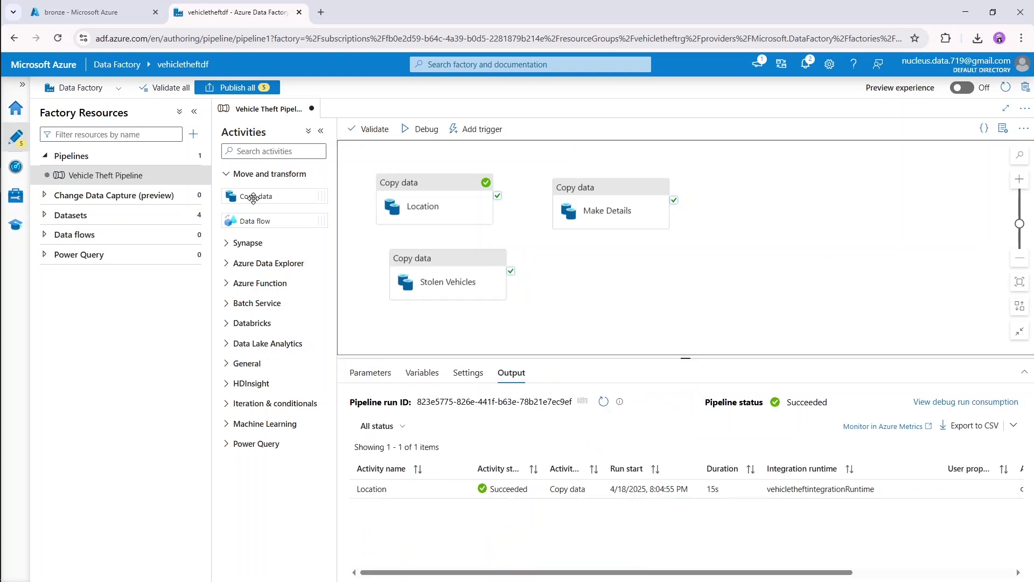
{"action": "left_click_drag", "start_coordinate": [249, 194], "coordinate": [636, 266]}
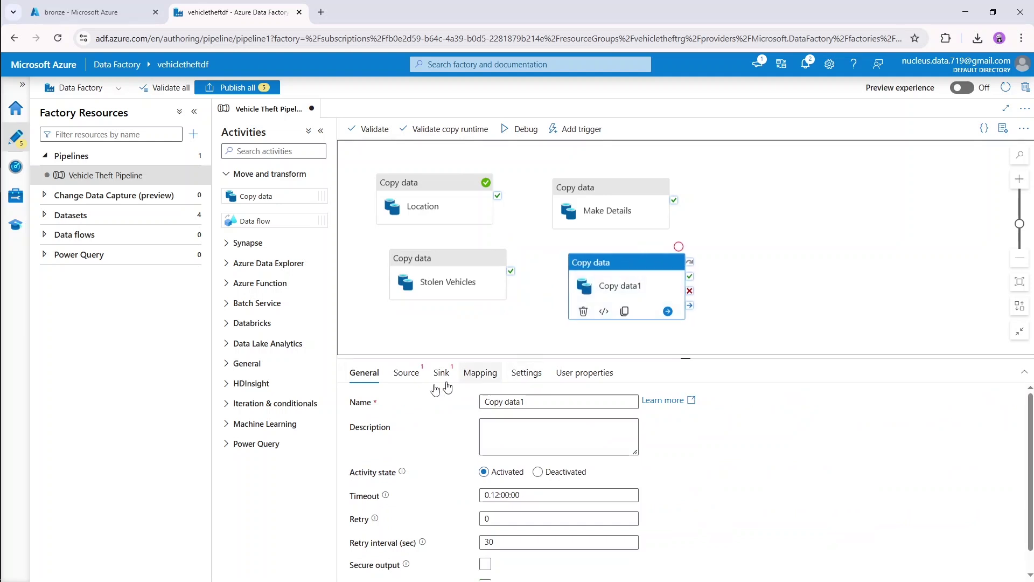
{"action": "left_click", "coordinate": [524, 402]}
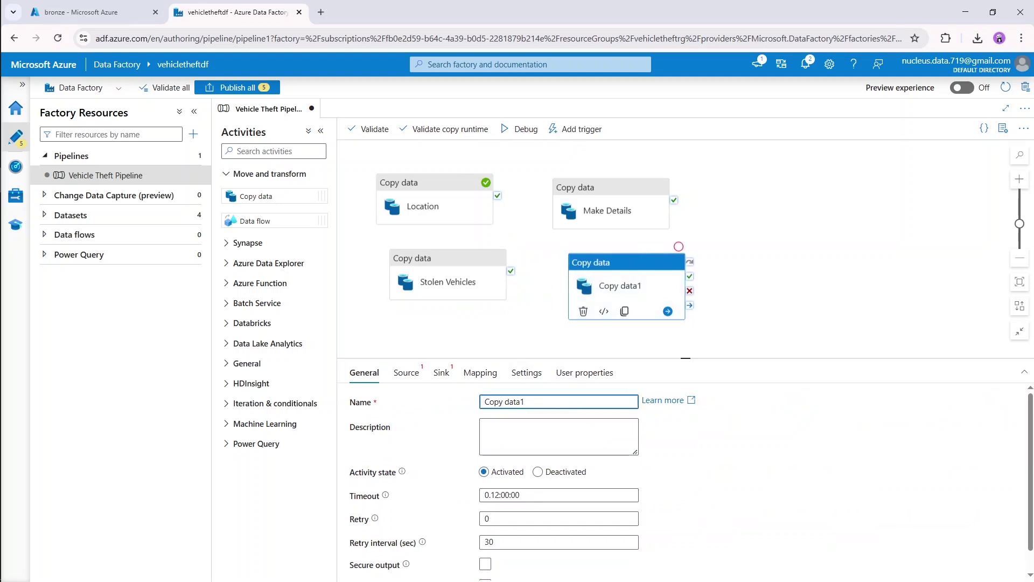
{"action": "key", "text": "ctrl+a"}
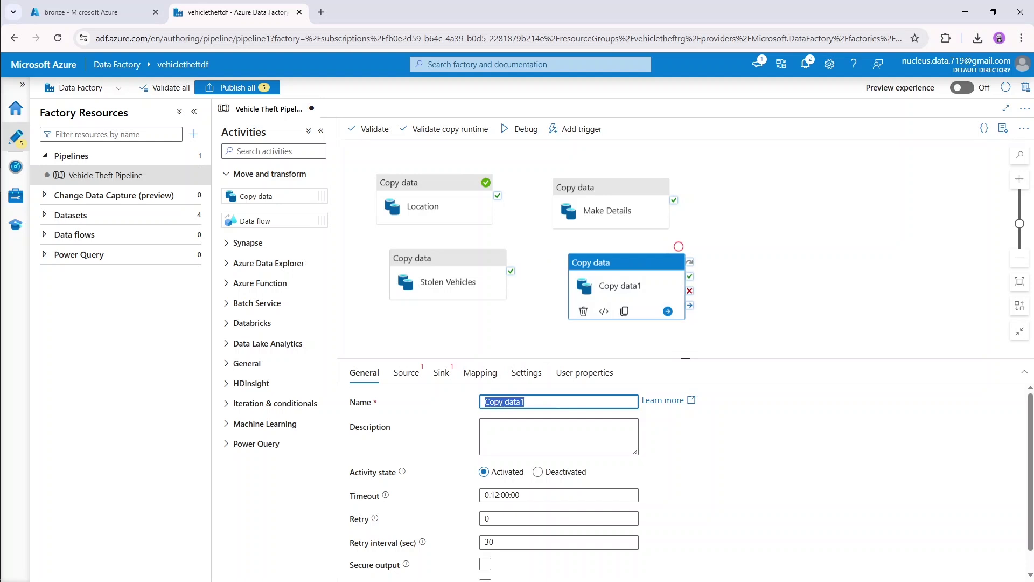
{"action": "type", "text": "Database"}
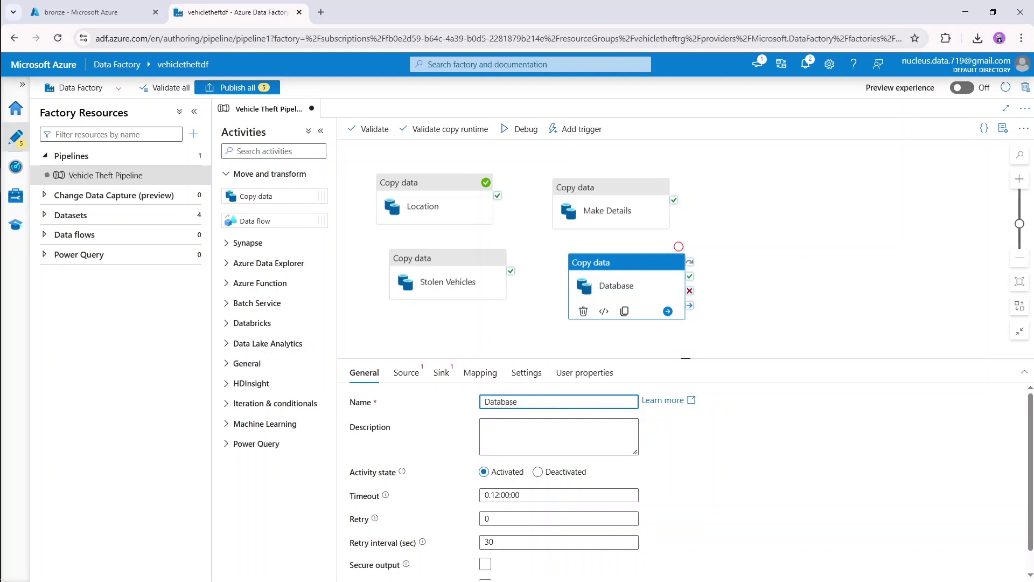
- Start a new source dataset for the Database activity using the File system data store and DelimitedText format
{"action": "left_click", "coordinate": [405, 376]}
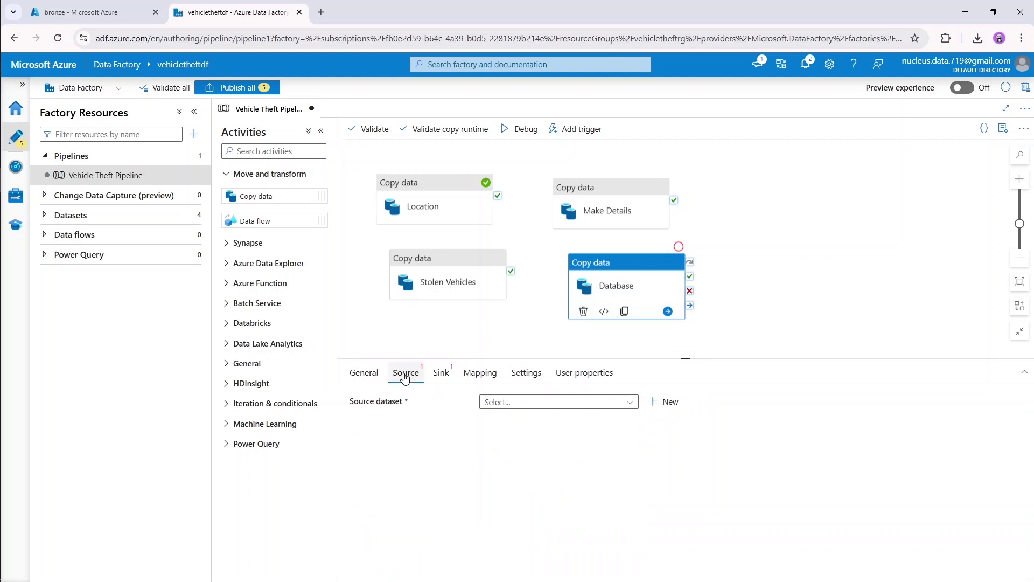
{"action": "left_click", "coordinate": [670, 403]}
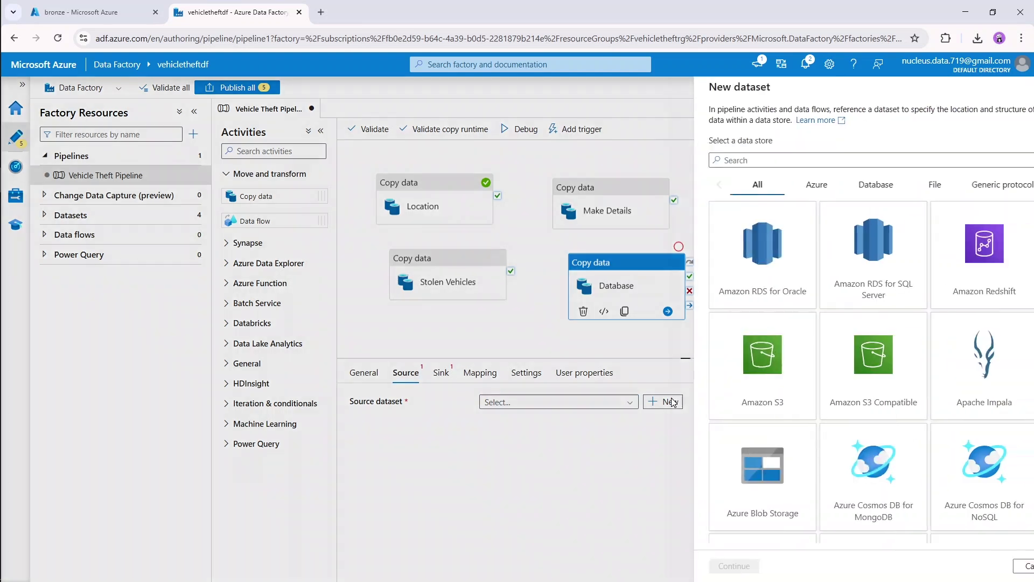
{"action": "type", "text": "file"}
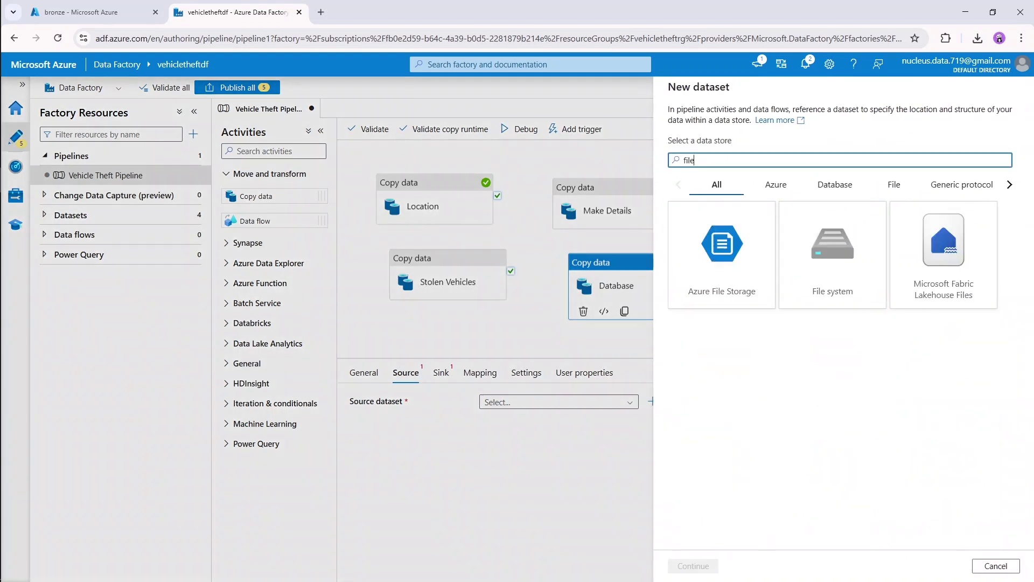
{"action": "left_click", "coordinate": [797, 254]}
{"action": "left_click", "coordinate": [693, 566]}
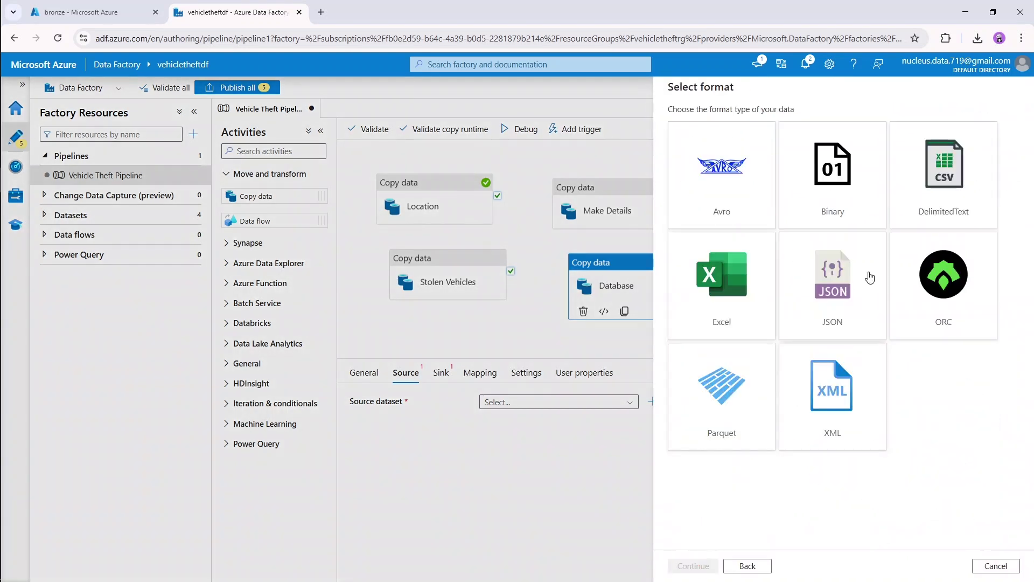
{"action": "left_click", "coordinate": [913, 208]}
{"action": "left_click", "coordinate": [694, 566]}
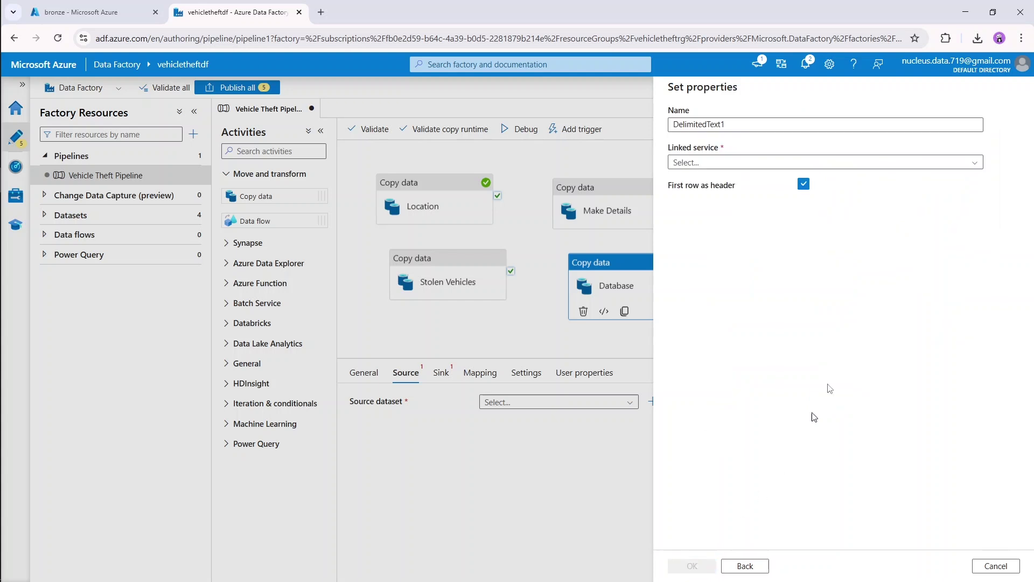
- Name the source dataset databaseSource and assign the vehicletheftFileServer linked service
{"action": "left_click", "coordinate": [801, 121]}
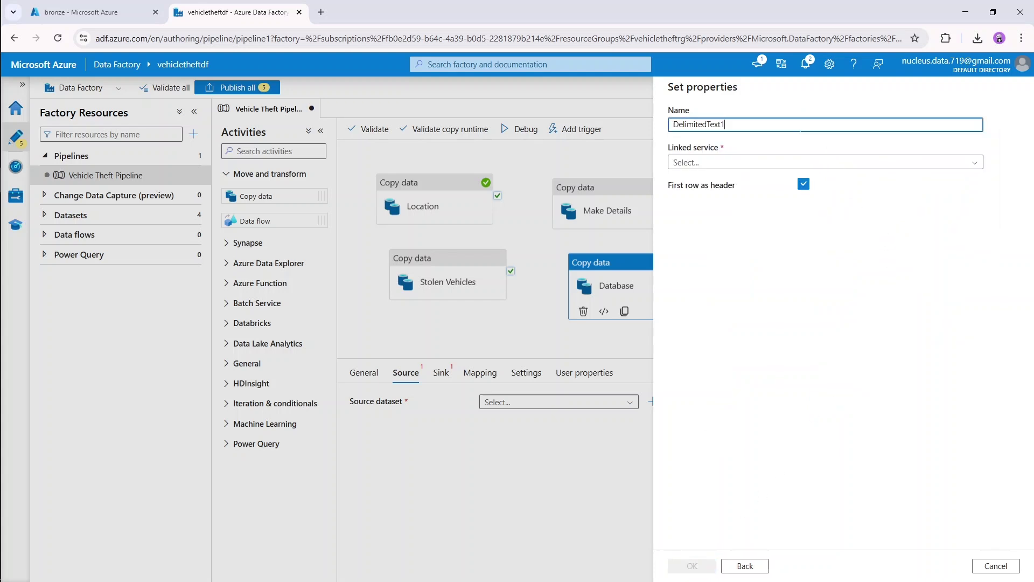
{"action": "key", "text": "ctrl+a"}
{"action": "type", "text": "d"}
{"action": "left_click", "coordinate": [826, 162]}
{"action": "left_click", "coordinate": [793, 226]}
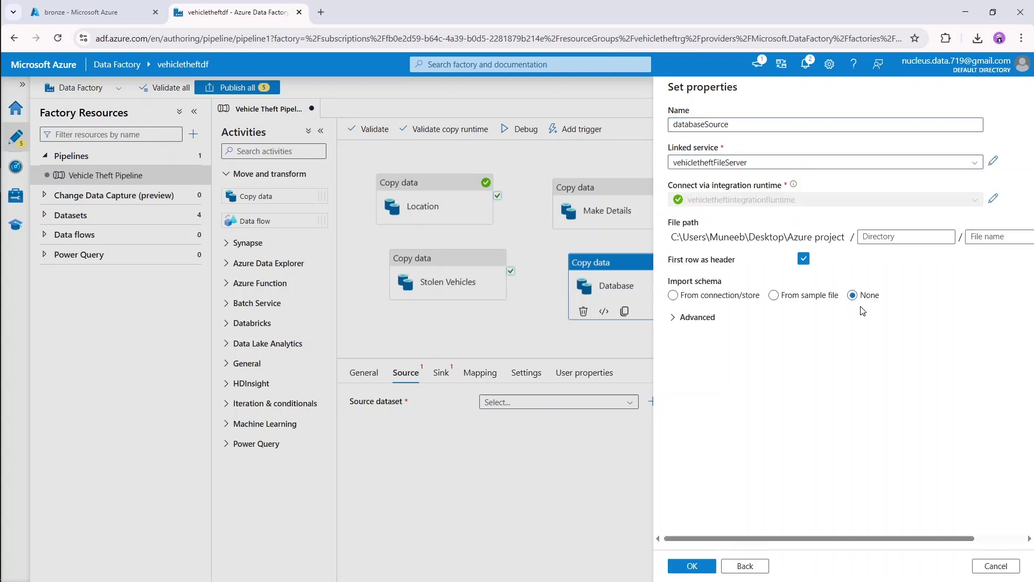
- Point databaseSource to stolen_vehicles_db_data_dictionary.csv in the Motor+Vehicle+Thefts+CSV folder, create the dataset and preview its data
{"action": "scroll", "coordinate": [896, 352], "scroll_direction": "right", "scroll_amount": 3}
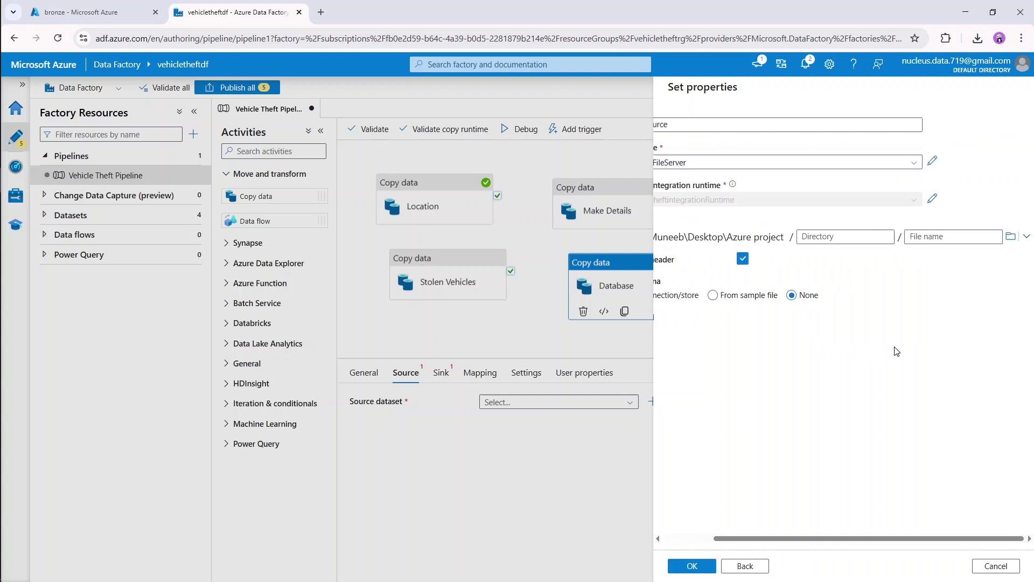
{"action": "left_click", "coordinate": [1010, 239]}
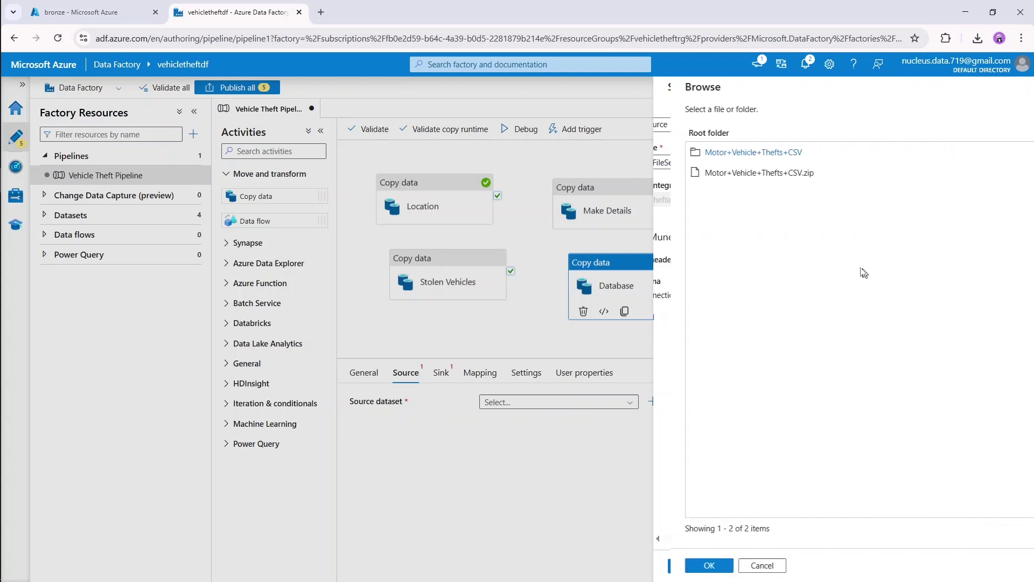
{"action": "left_click", "coordinate": [724, 154]}
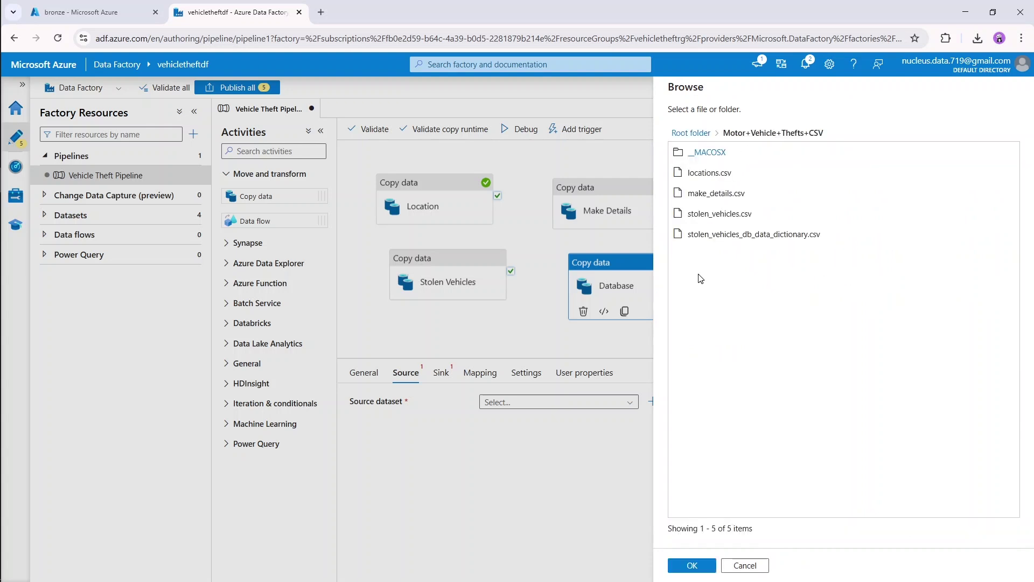
{"action": "left_click", "coordinate": [715, 238]}
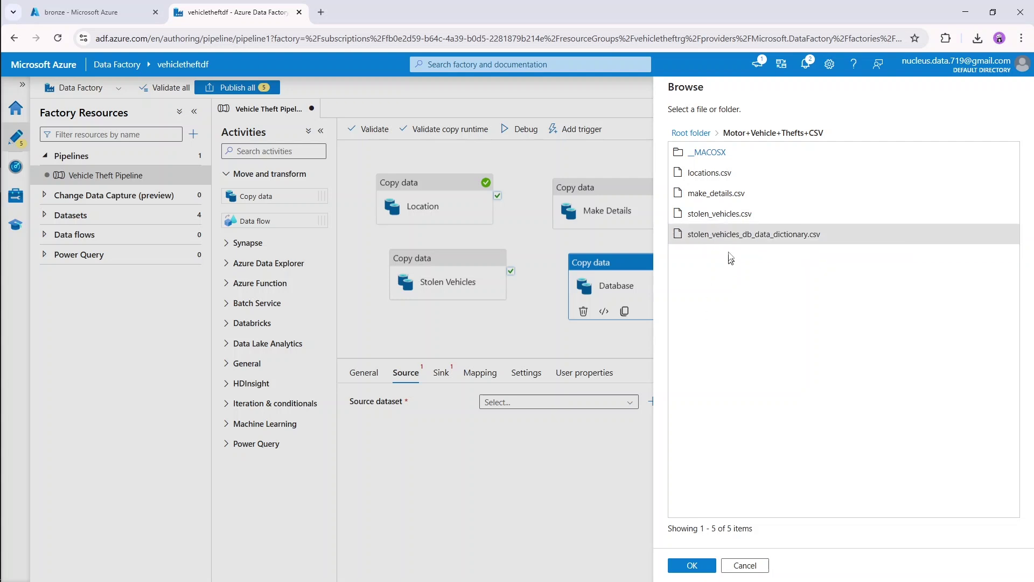
{"action": "left_click", "coordinate": [690, 566]}
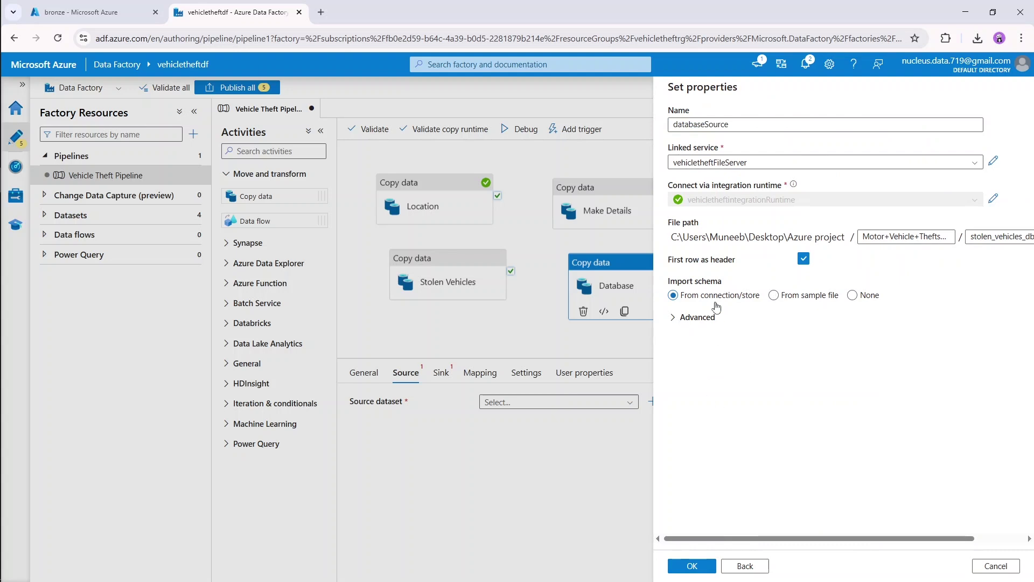
{"action": "left_click", "coordinate": [706, 566]}
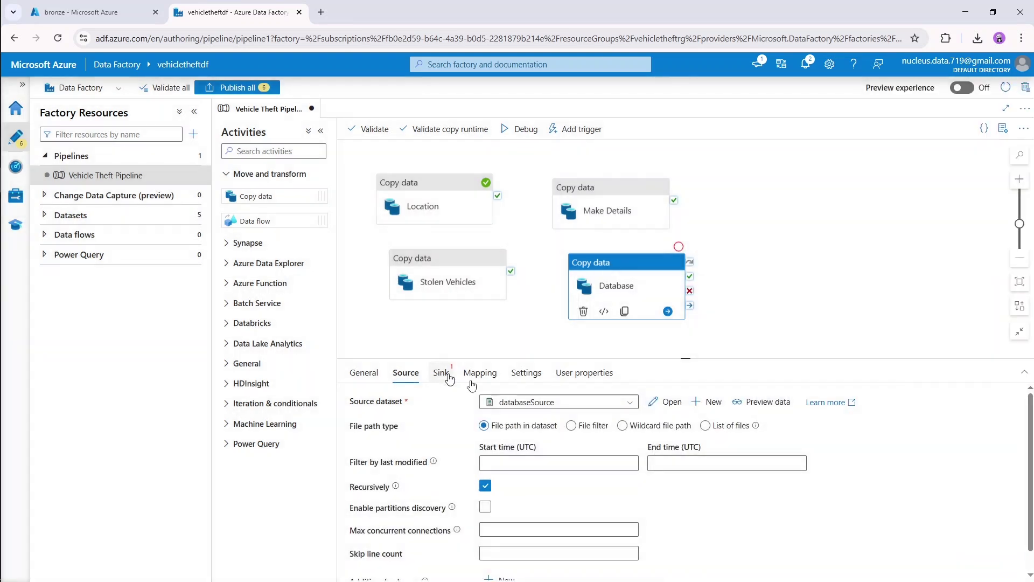
{"action": "left_click", "coordinate": [741, 411]}
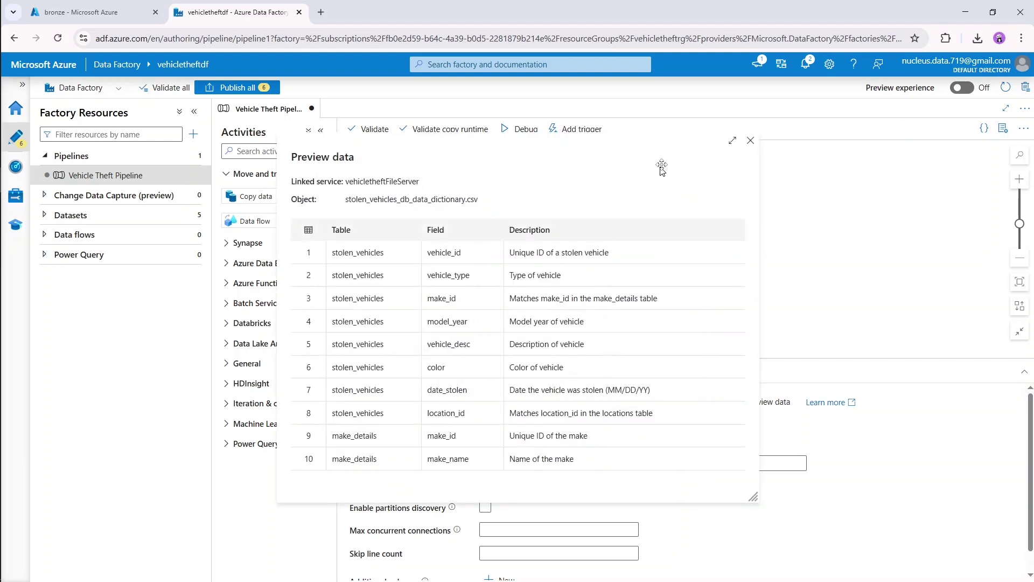
{"action": "left_click", "coordinate": [750, 141]}
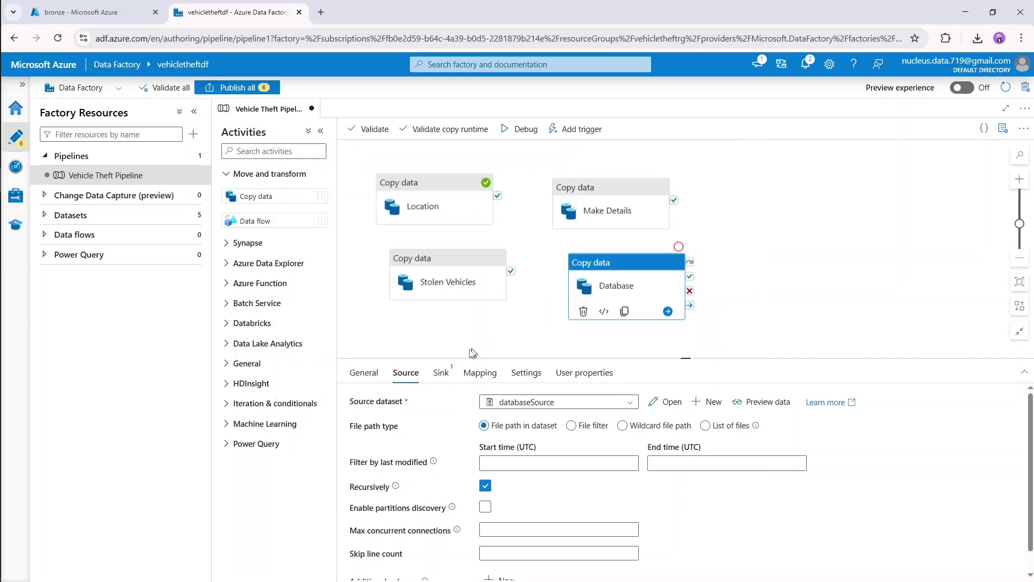
- Assign the existing Sink dataset as the sink of the Database activity
{"action": "left_click", "coordinate": [441, 372]}
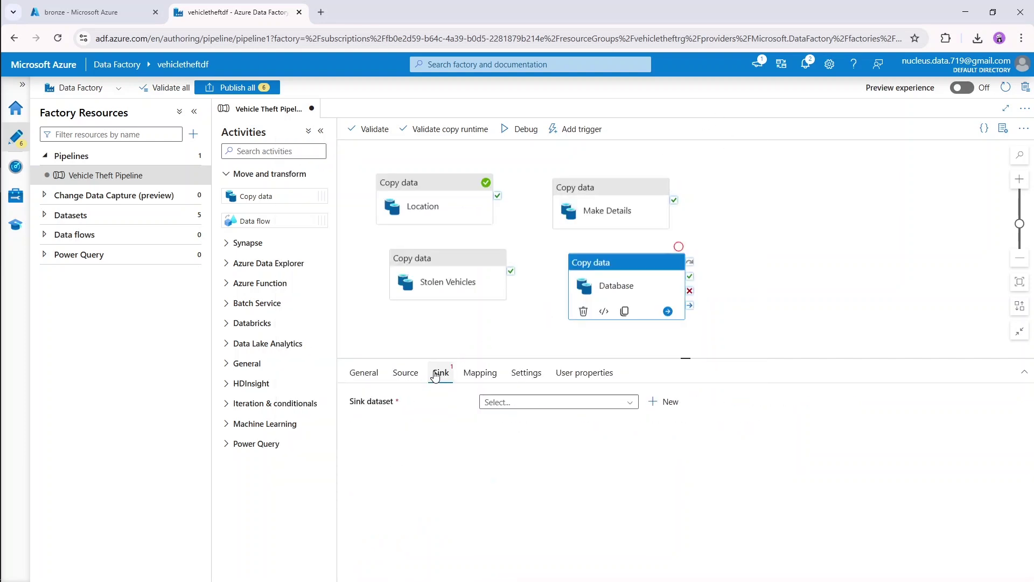
{"action": "left_click", "coordinate": [626, 404]}
{"action": "left_click", "coordinate": [542, 500]}
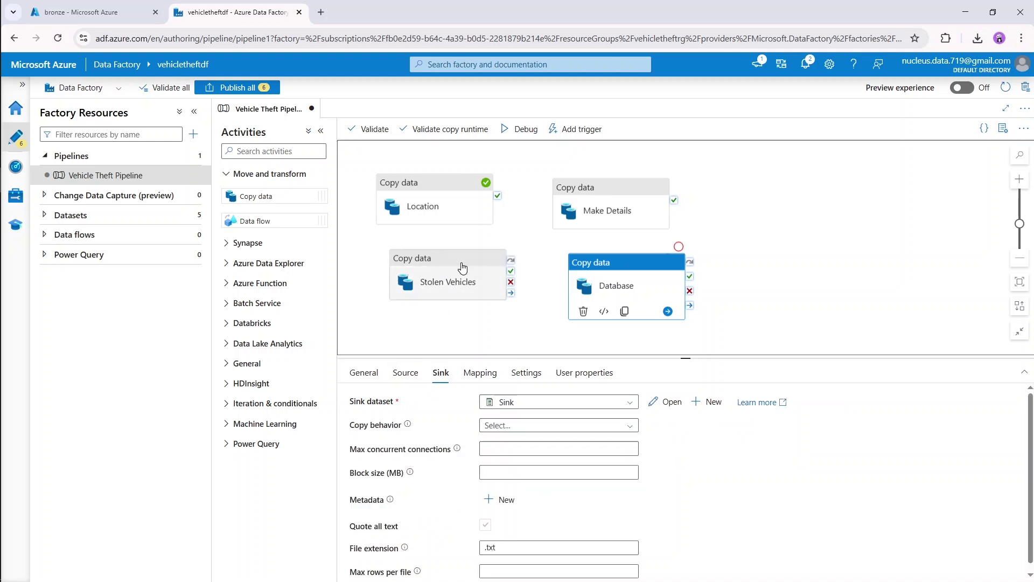
- Preview the source data of the Stolen Vehicles activity and check its general settings
{"action": "left_click", "coordinate": [454, 282]}
{"action": "left_click", "coordinate": [404, 372]}
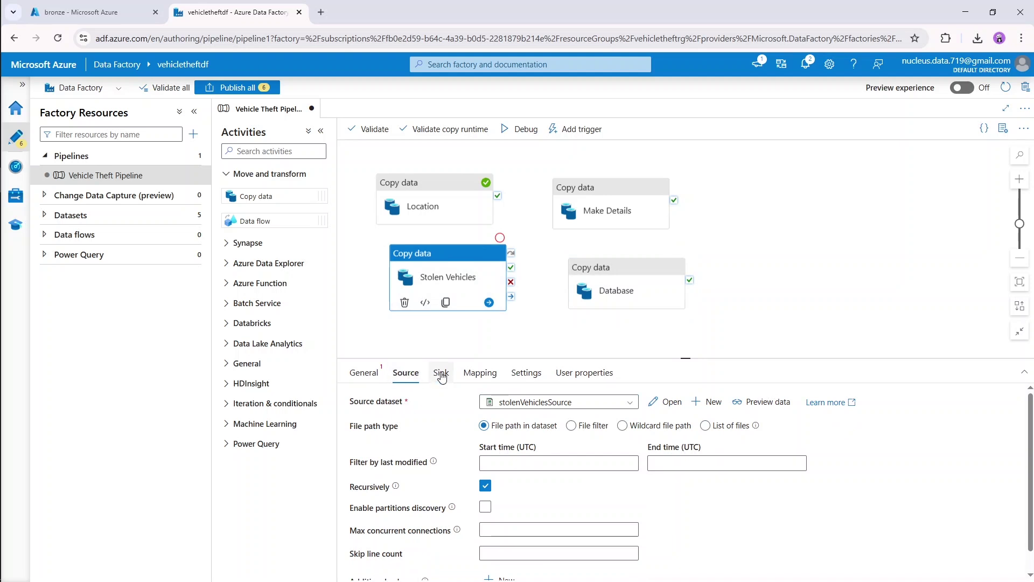
{"action": "left_click", "coordinate": [769, 405]}
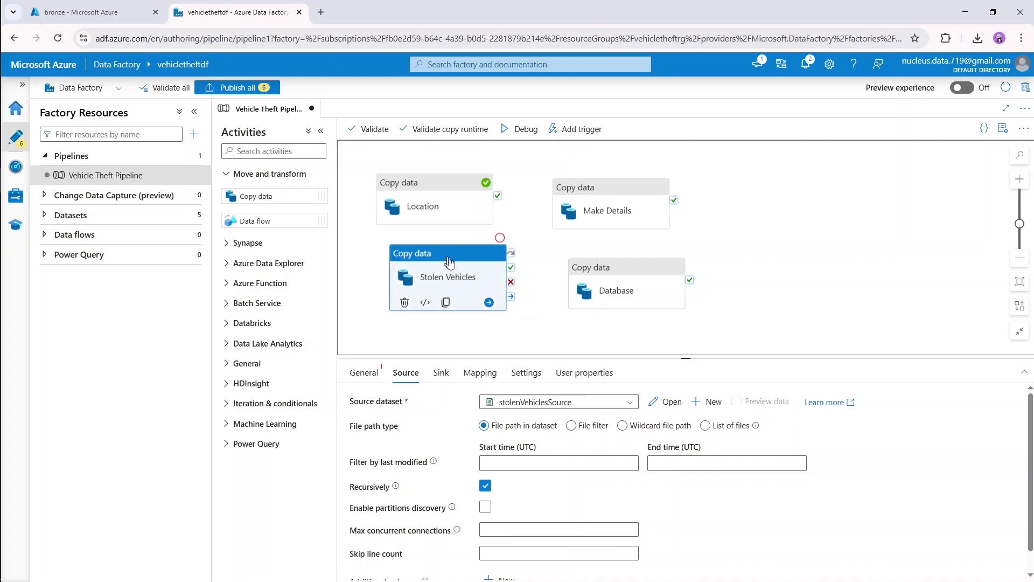
{"action": "left_click_drag", "start_coordinate": [448, 260], "coordinate": [457, 265]}
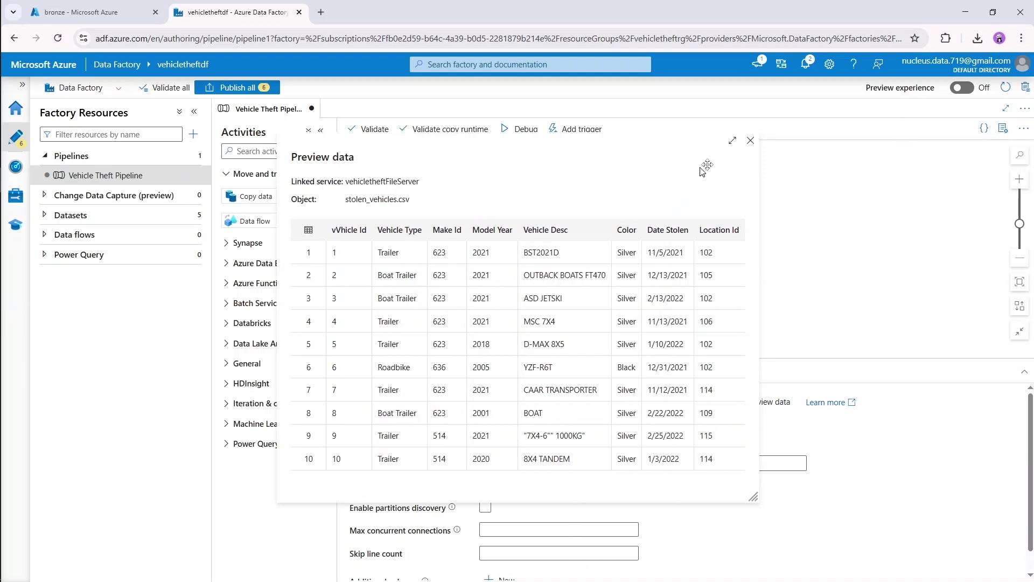
{"action": "left_click", "coordinate": [751, 142]}
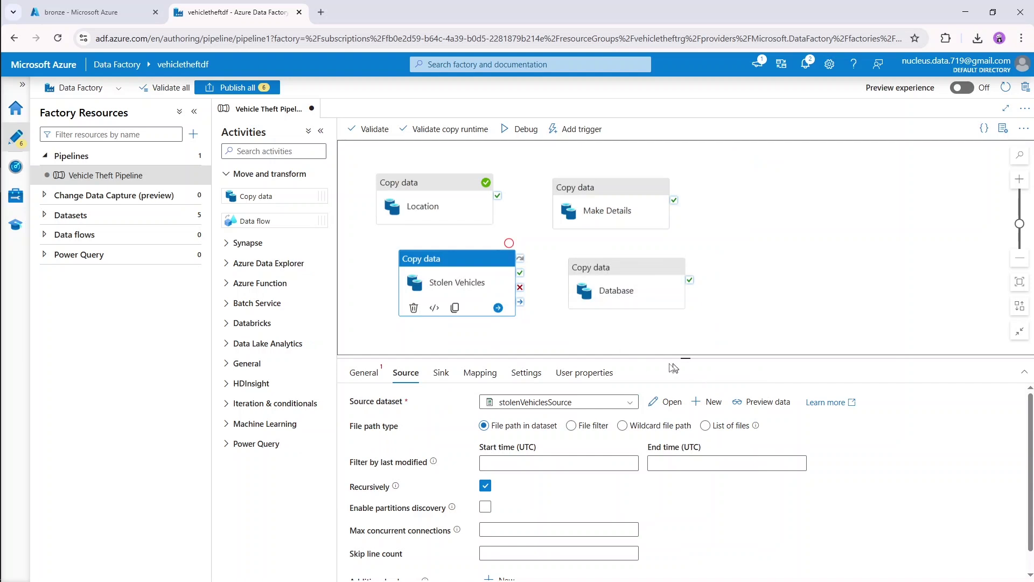
{"action": "left_click_drag", "start_coordinate": [688, 360], "coordinate": [688, 386]}
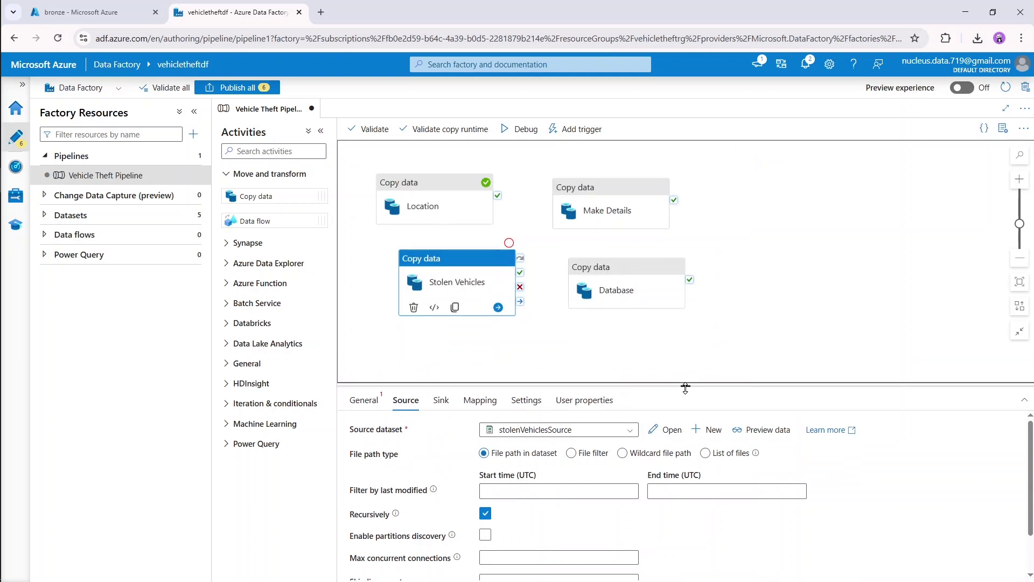
{"action": "left_click", "coordinate": [372, 401]}
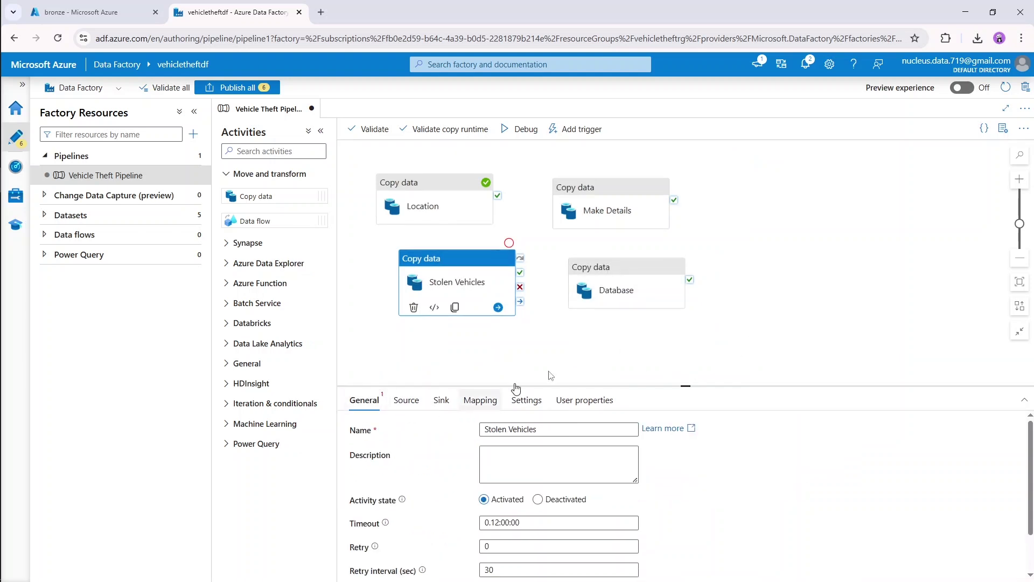
- Chain the copy activities with on-success connections in the order Location, Make Details, Stolen Vehicles, Database
{"action": "left_click", "coordinate": [796, 262]}
{"action": "left_click_drag", "start_coordinate": [498, 197], "coordinate": [560, 205]}
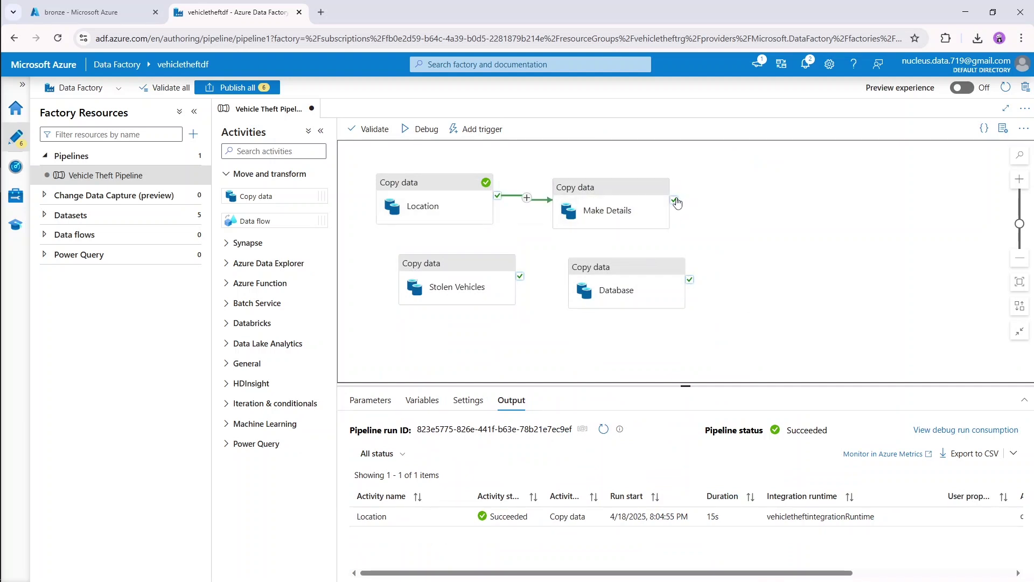
{"action": "mouse_move", "coordinate": [674, 200]}
{"action": "left_mouse_down"}
{"action": "mouse_move", "coordinate": [439, 266]}
{"action": "mouse_move", "coordinate": [451, 266]}
{"action": "left_mouse_up"}
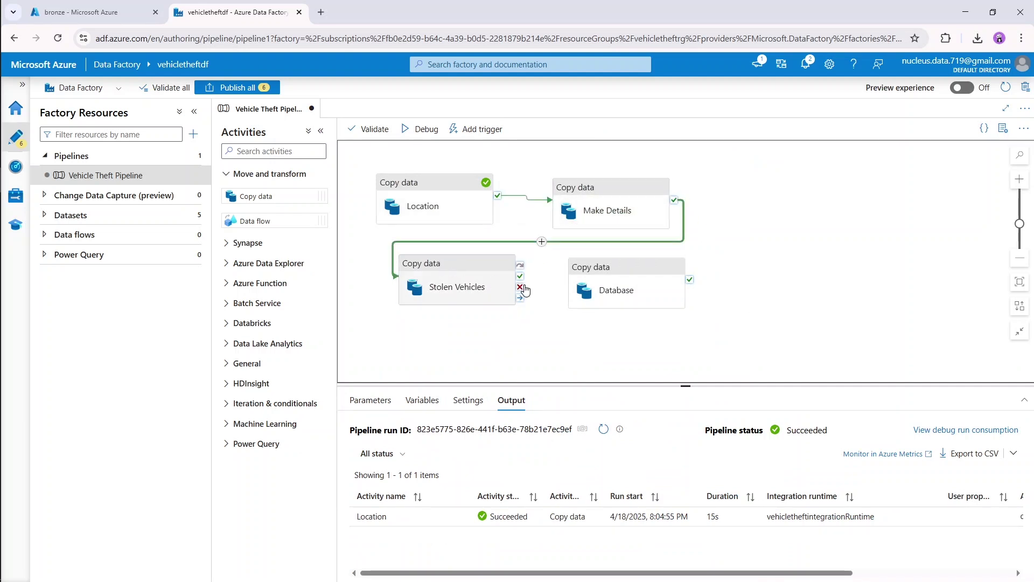
{"action": "left_click_drag", "start_coordinate": [520, 280], "coordinate": [582, 288]}
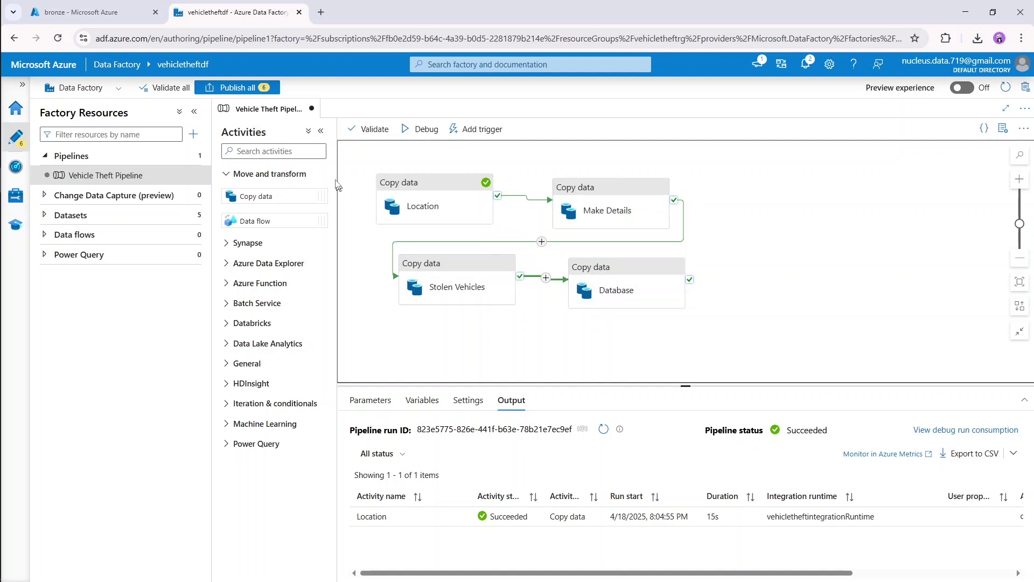
- Validate the pipeline and start a debug run of the four chained copy activities
{"action": "left_click", "coordinate": [360, 131]}
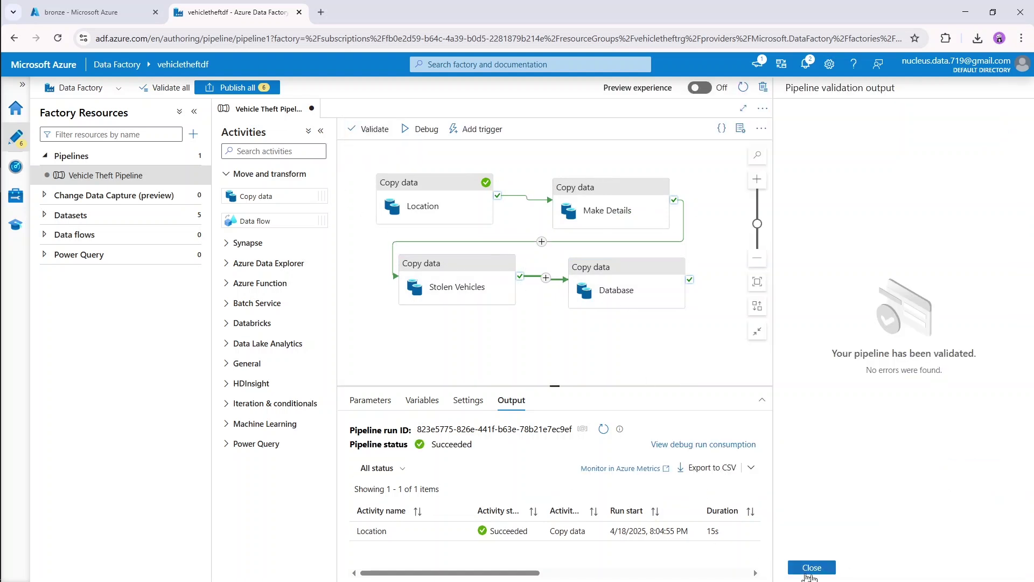
{"action": "left_click", "coordinate": [812, 567]}
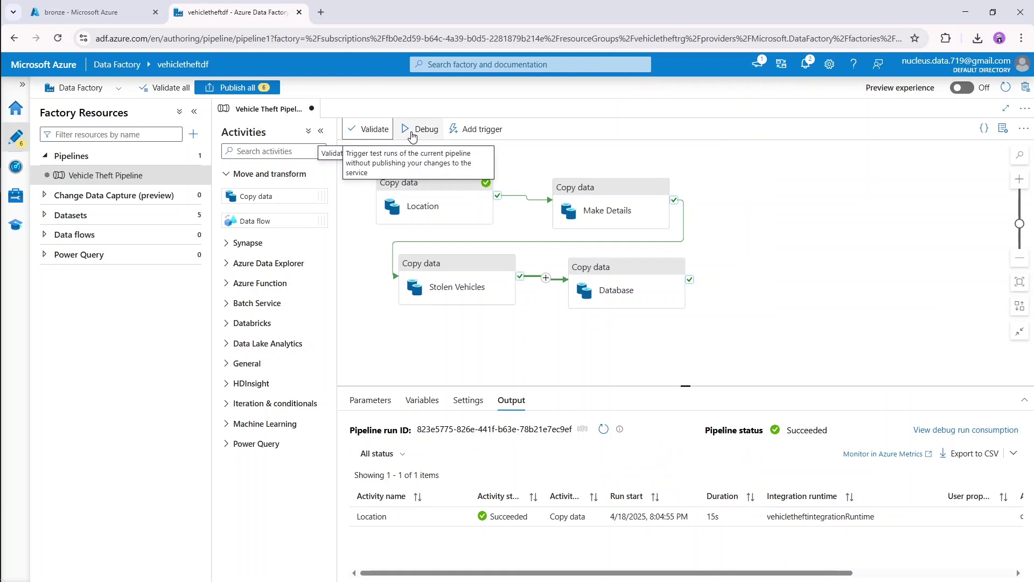
{"action": "left_click", "coordinate": [413, 133]}
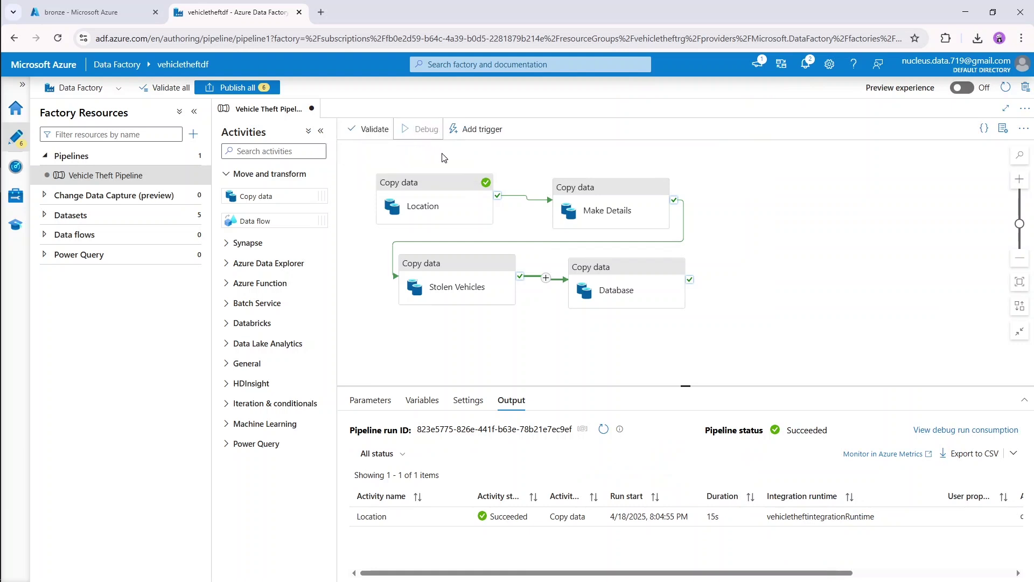
{"action": "left_click", "coordinate": [519, 166]}
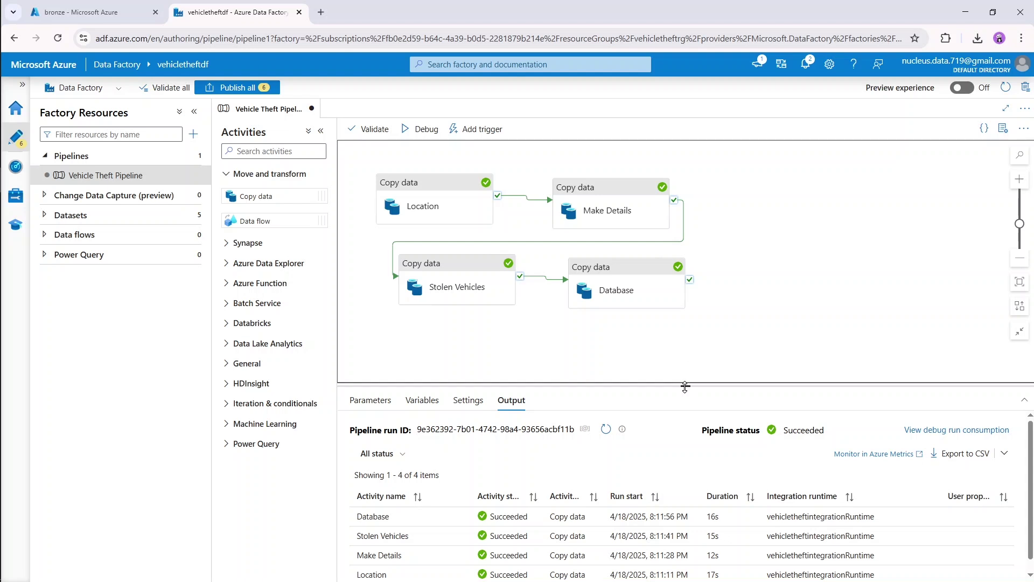
- Review the debug run's output, refresh the bronze container in the Azure portal to check the copied files, and return to Data Factory
{"action": "mouse_move", "coordinate": [685, 386]}
{"action": "left_mouse_down"}
{"action": "mouse_move", "coordinate": [684, 338]}
{"action": "mouse_move", "coordinate": [687, 365]}
{"action": "left_mouse_up"}
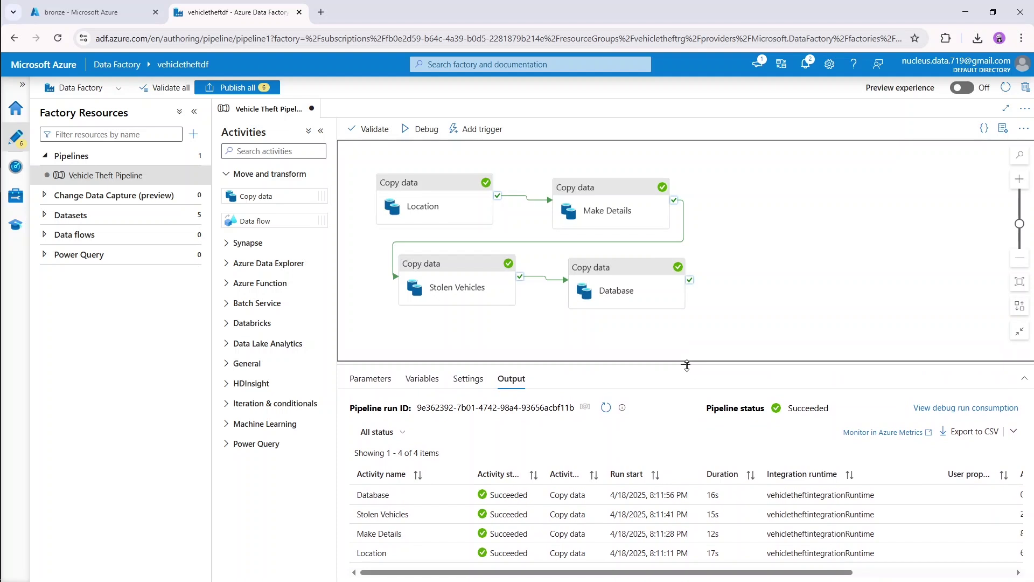
{"action": "left_click", "coordinate": [94, 12]}
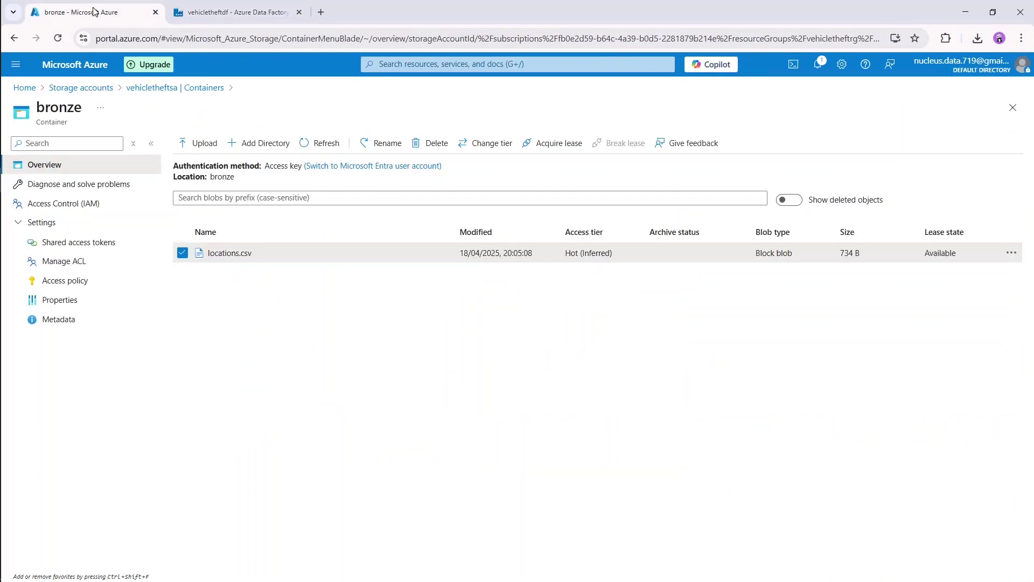
{"action": "left_click", "coordinate": [322, 143]}
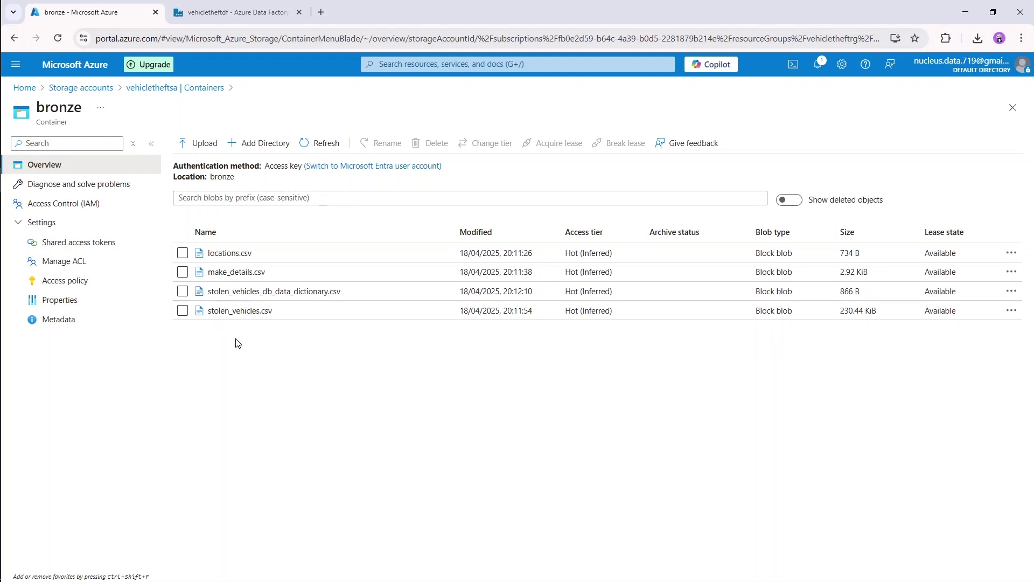
{"action": "left_click", "coordinate": [253, 12]}
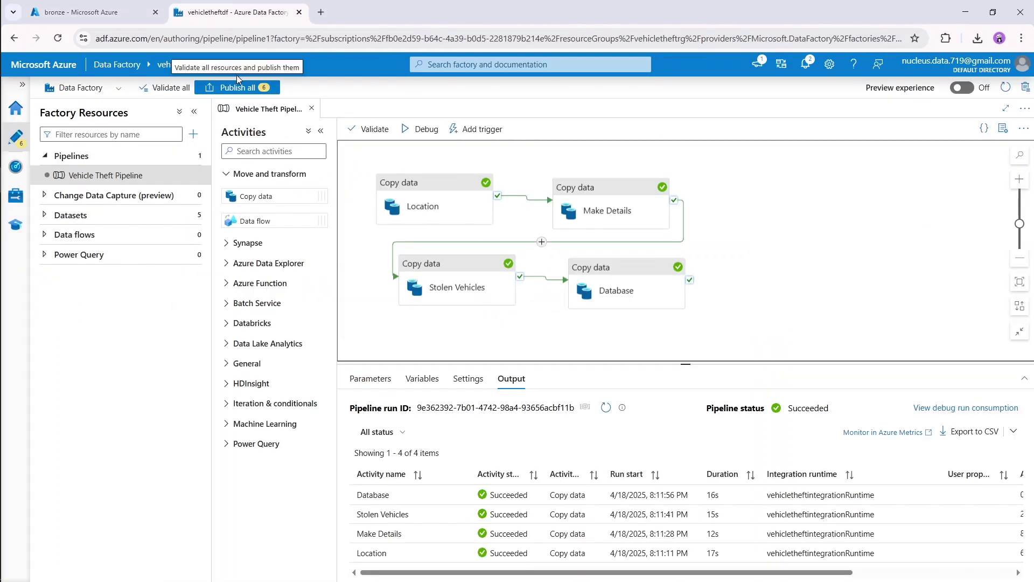
- Switch to the Azure portal, search for databricks, open Azure Databricks and start creating a workspace
{"action": "left_click", "coordinate": [108, 13]}
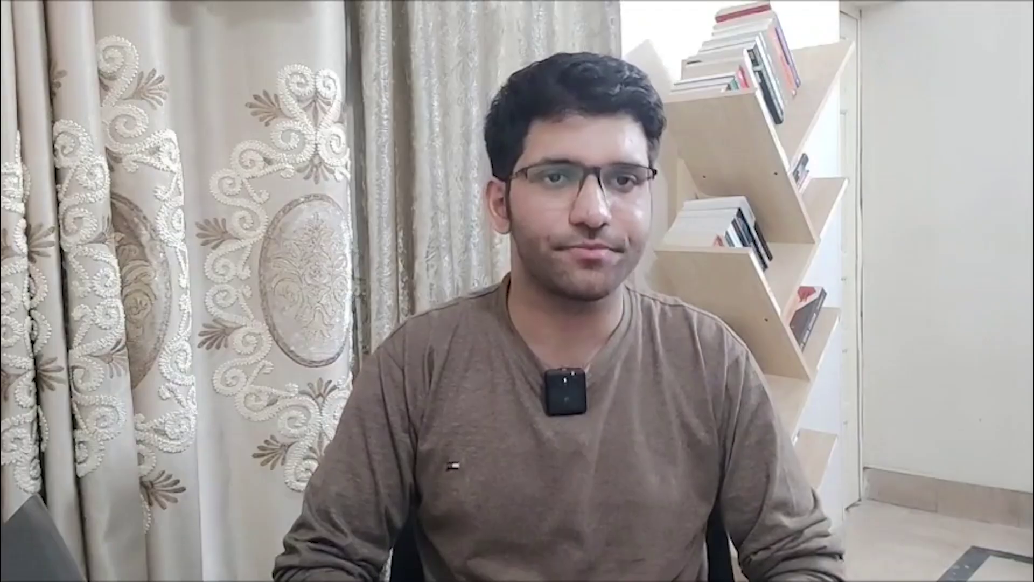
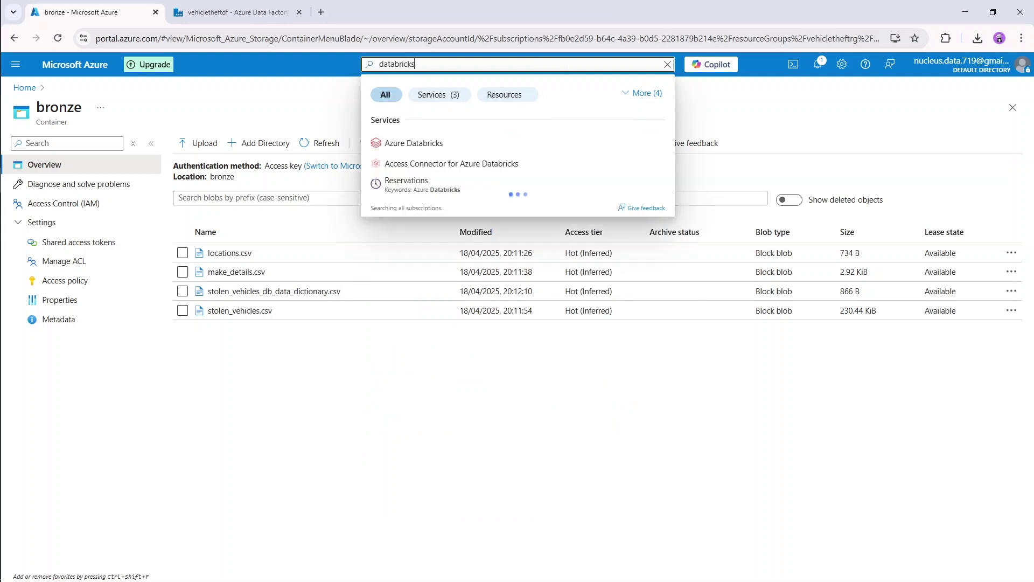
{"action": "left_click", "coordinate": [430, 145]}
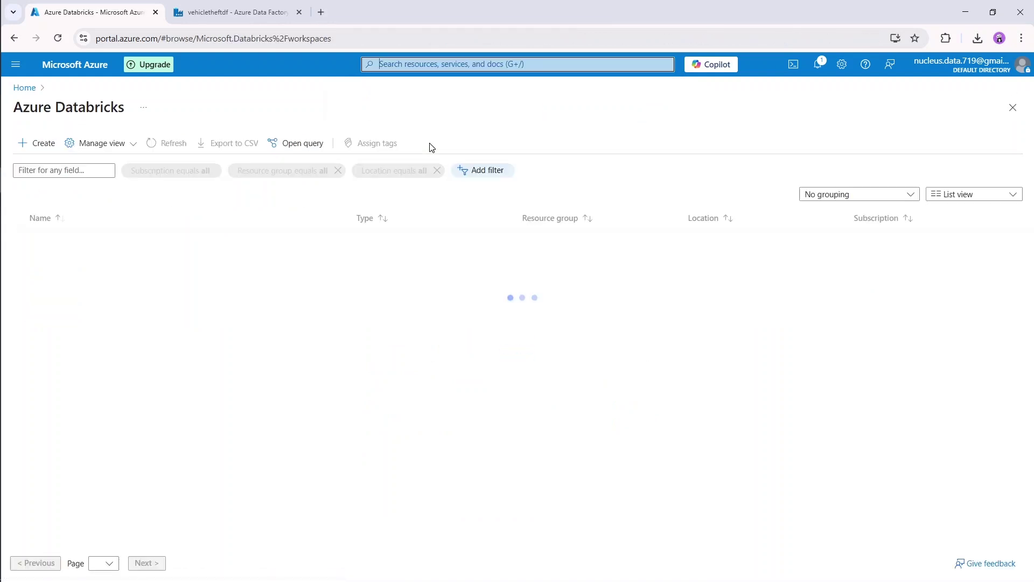
{"action": "left_click", "coordinate": [33, 144]}
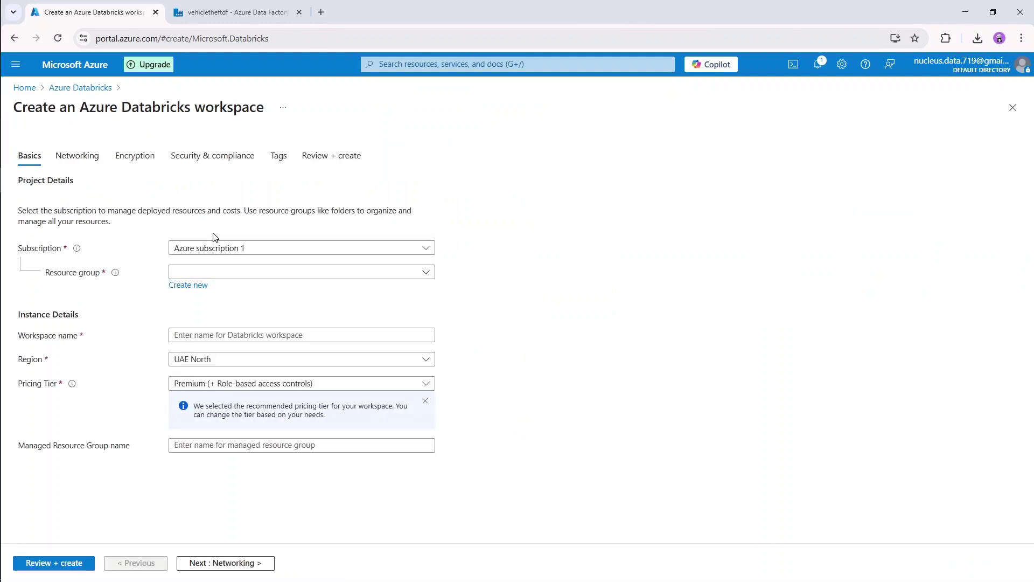
- Assign the workspace to resource group vehicletheftrg, name it vehicletheftad, keep the UAE North region and choose the Standard pricing tier
{"action": "left_click", "coordinate": [388, 273]}
{"action": "left_click", "coordinate": [307, 322]}
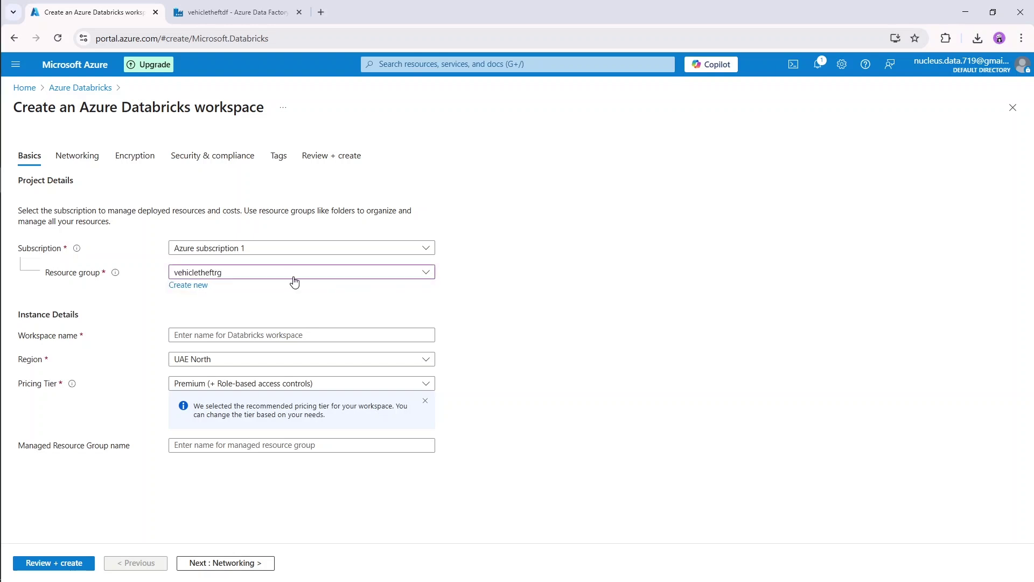
{"action": "left_click", "coordinate": [291, 335]}
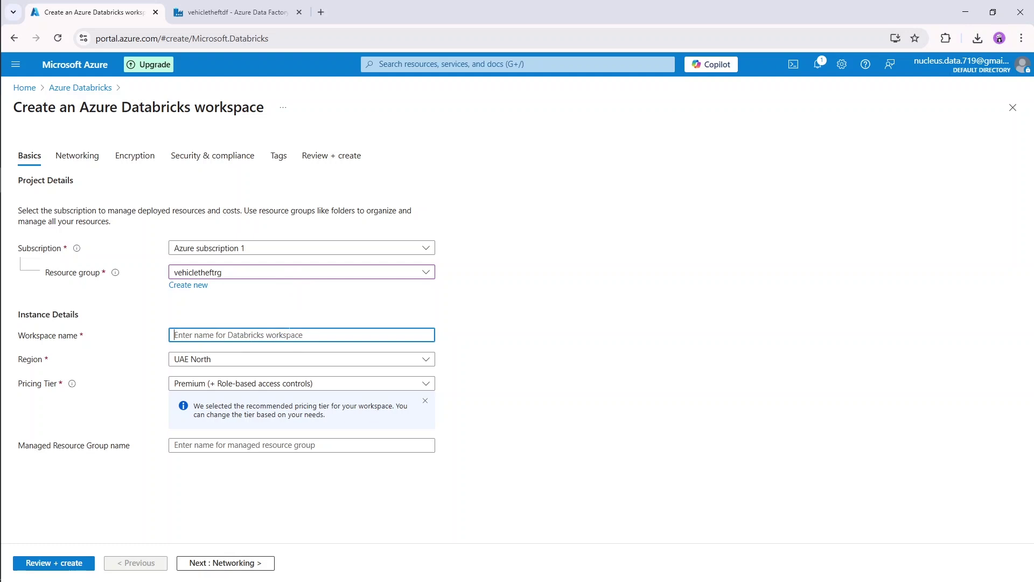
{"action": "type", "text": "vehicletheftad"}
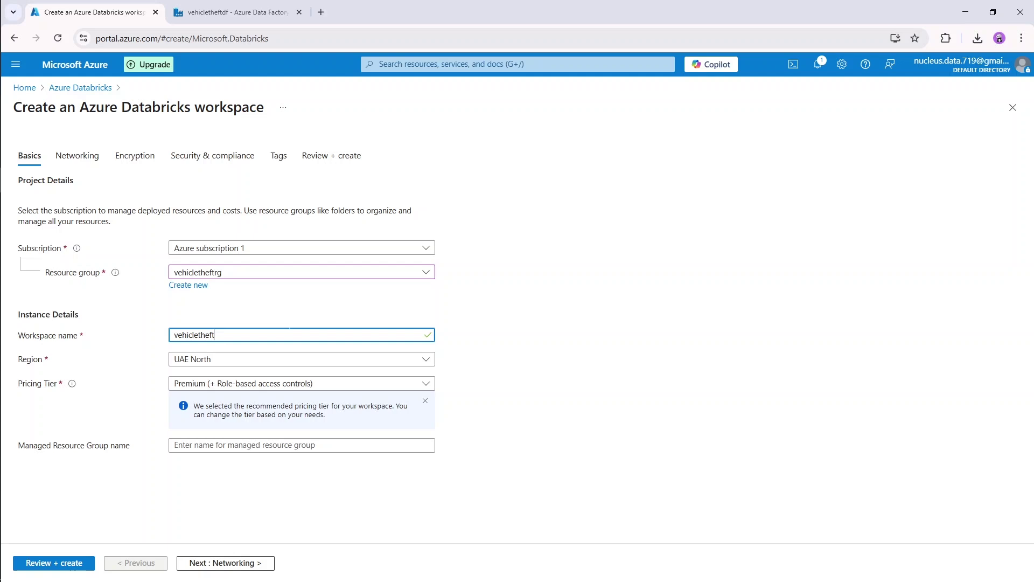
{"action": "left_click", "coordinate": [319, 362]}
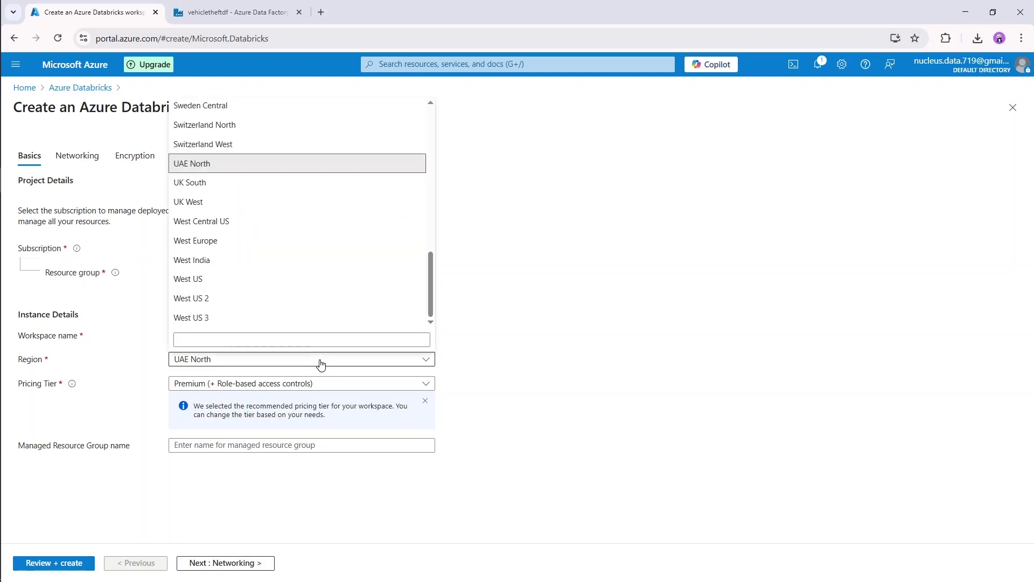
{"action": "left_click", "coordinate": [328, 372]}
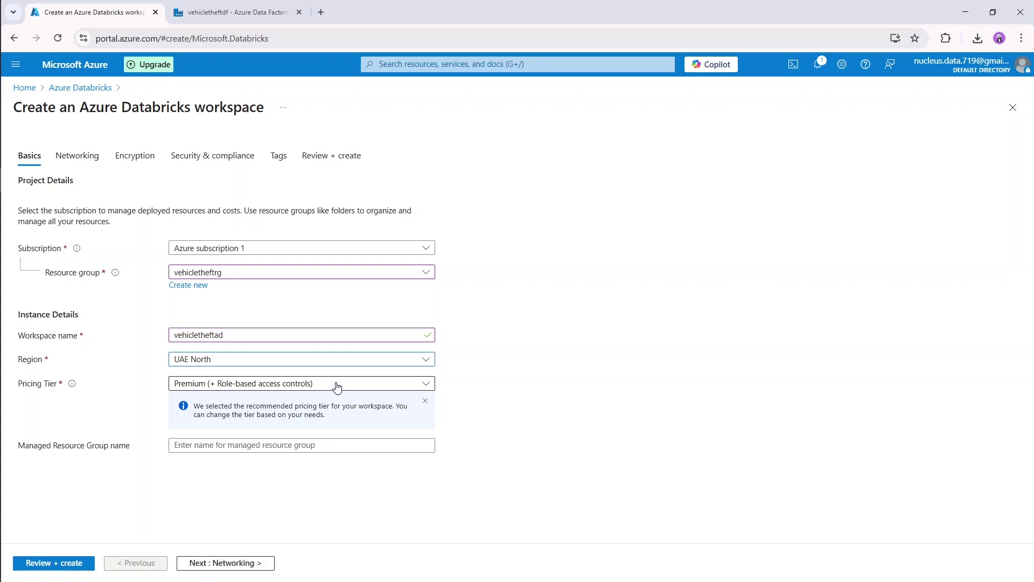
{"action": "left_click", "coordinate": [337, 388]}
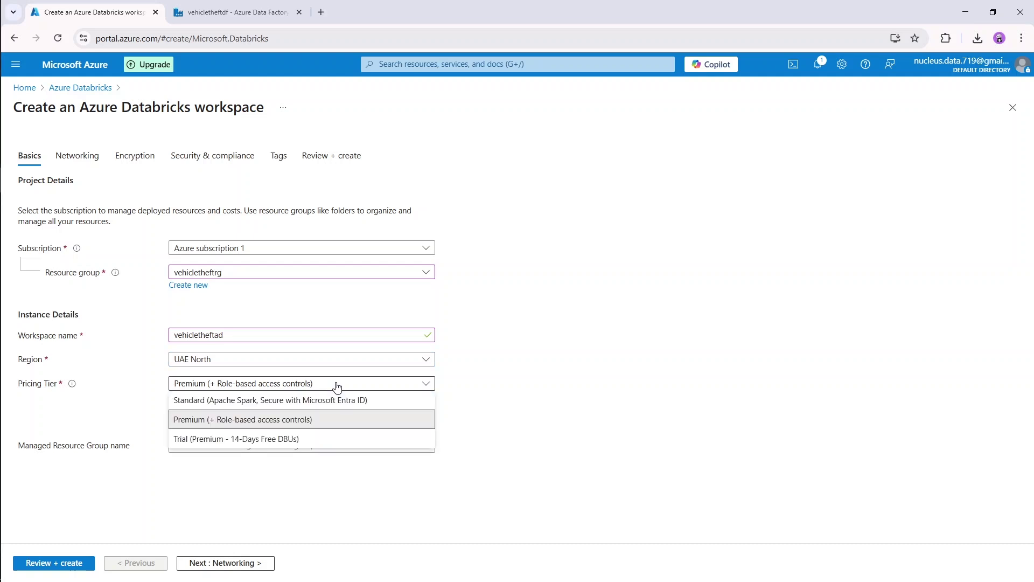
{"action": "left_click", "coordinate": [297, 403]}
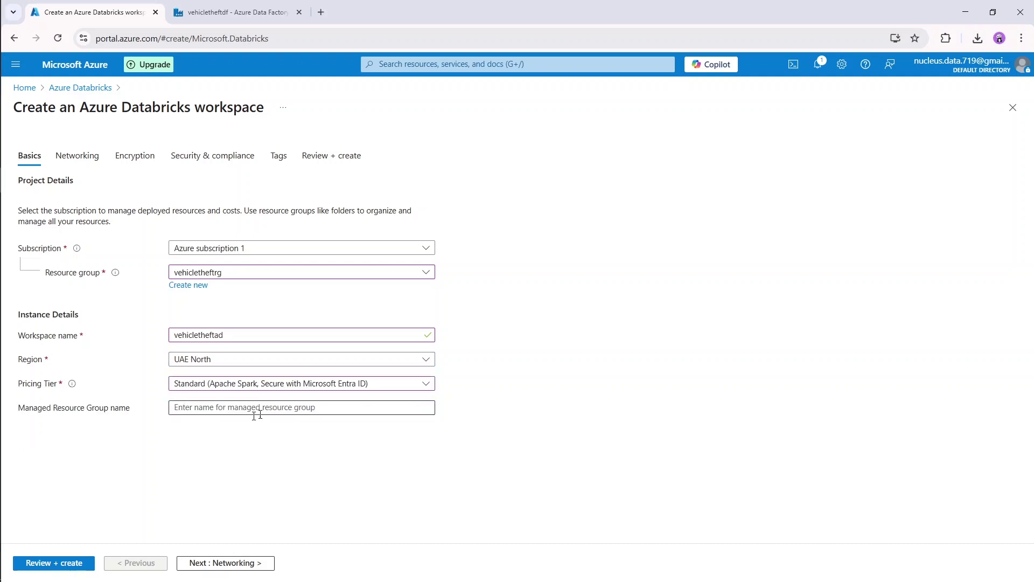
- Keep the default networking, encryption, security and tag settings, review the summary and create the Databricks workspace
{"action": "left_click", "coordinate": [257, 564]}
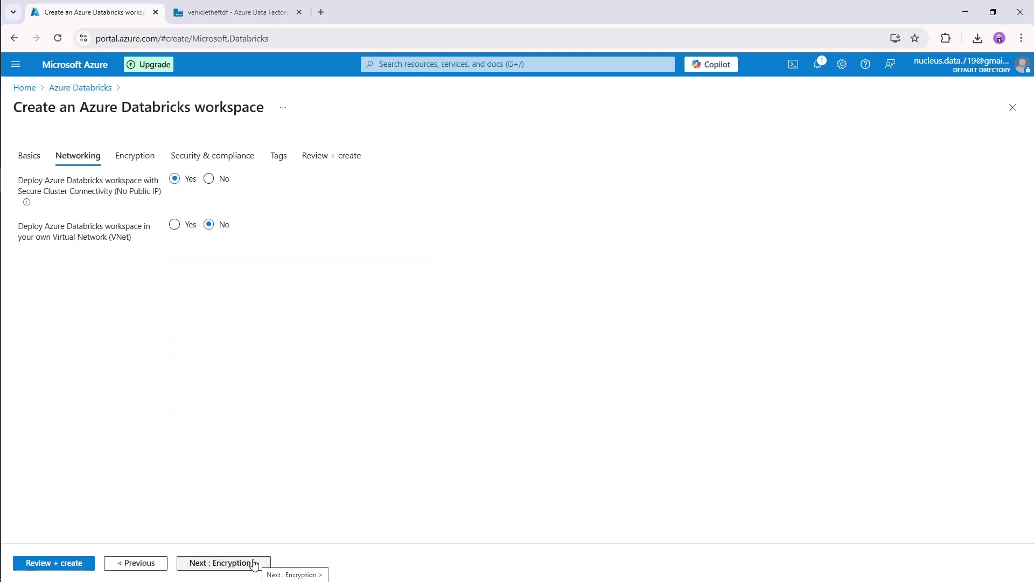
{"action": "left_click", "coordinate": [254, 563]}
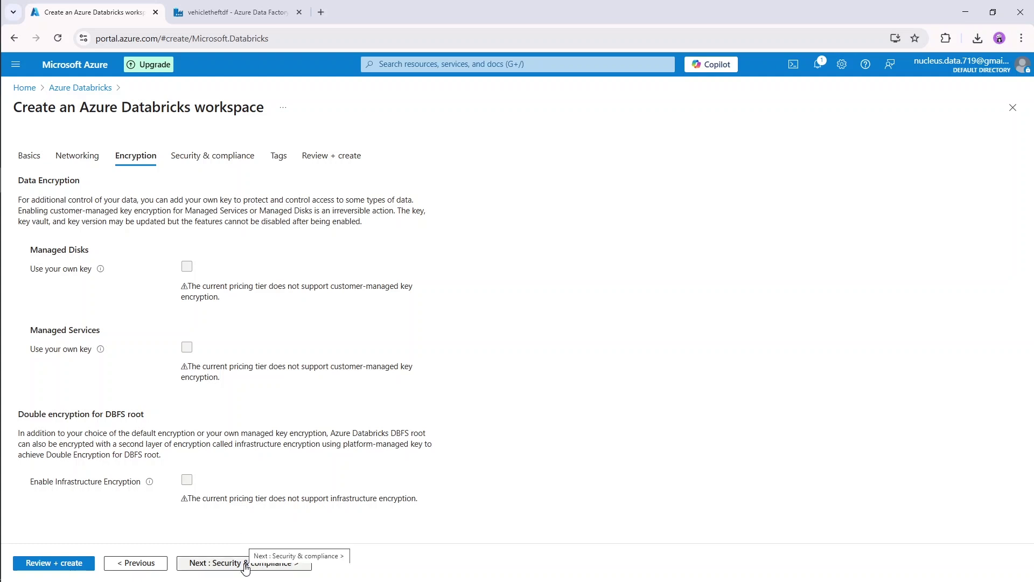
{"action": "left_click", "coordinate": [245, 566]}
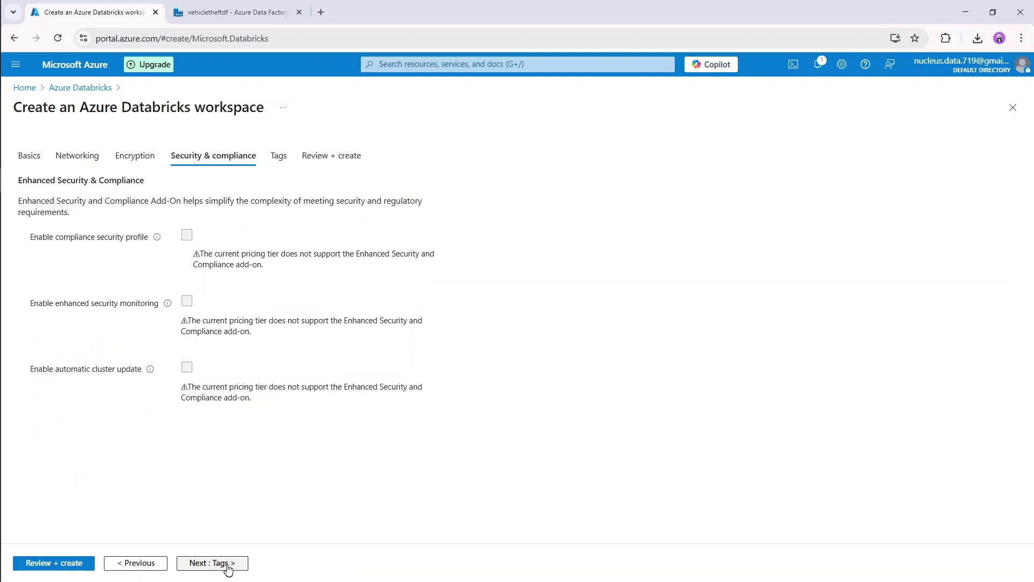
{"action": "left_click", "coordinate": [227, 565]}
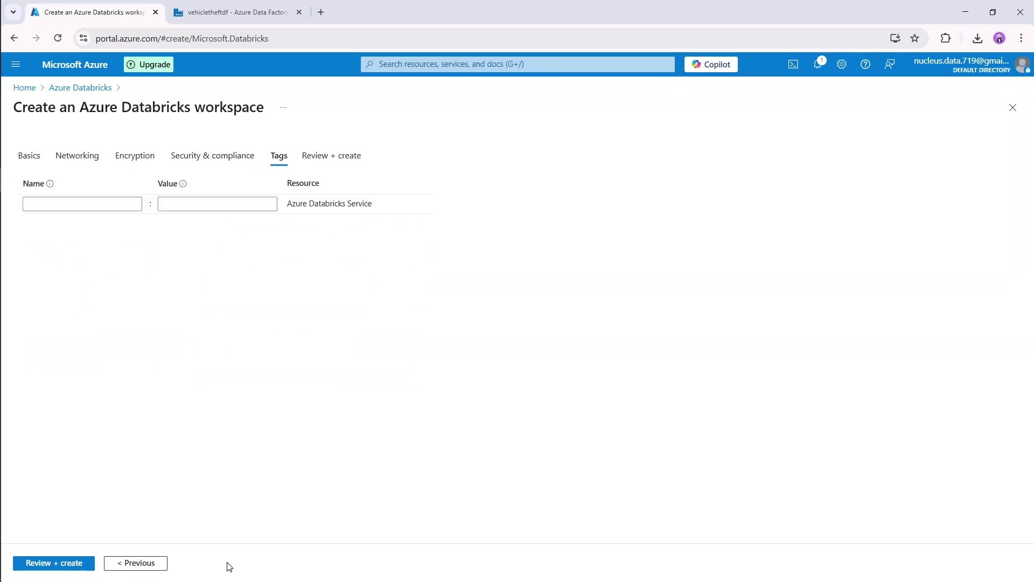
{"action": "left_click", "coordinate": [51, 563]}
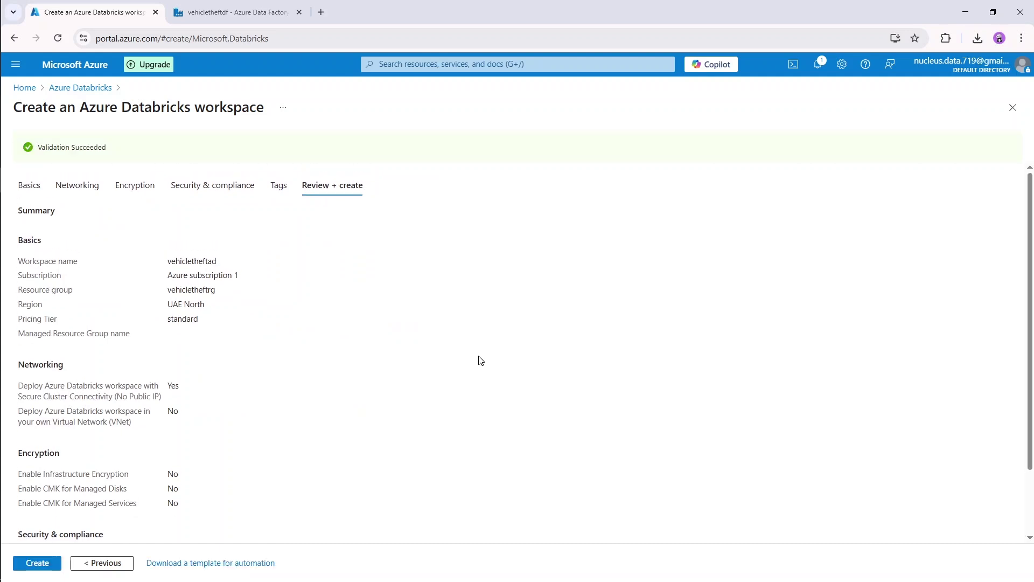
{"action": "scroll", "coordinate": [480, 360], "scroll_direction": "down", "scroll_amount": 2}
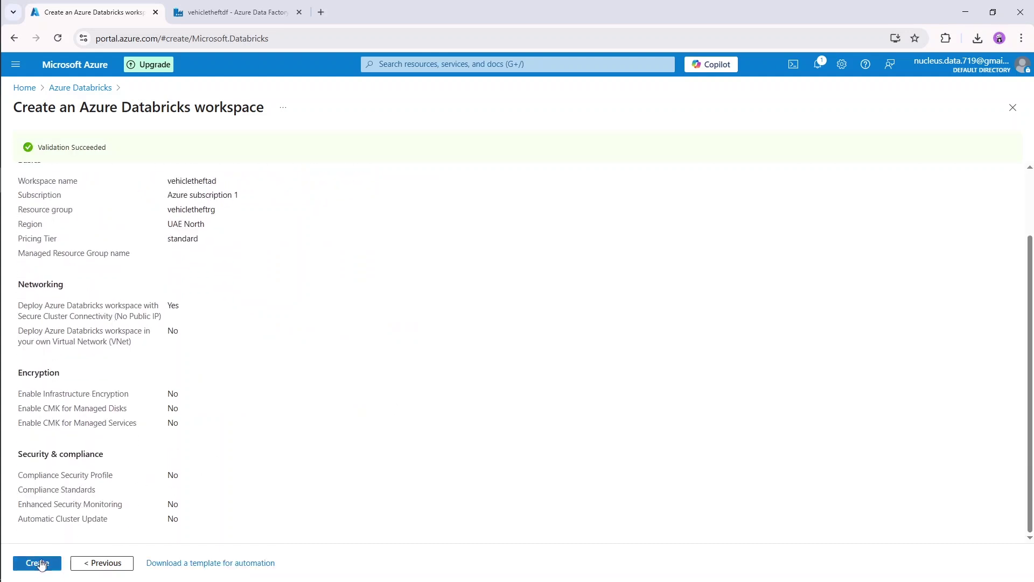
{"action": "left_click", "coordinate": [37, 566]}
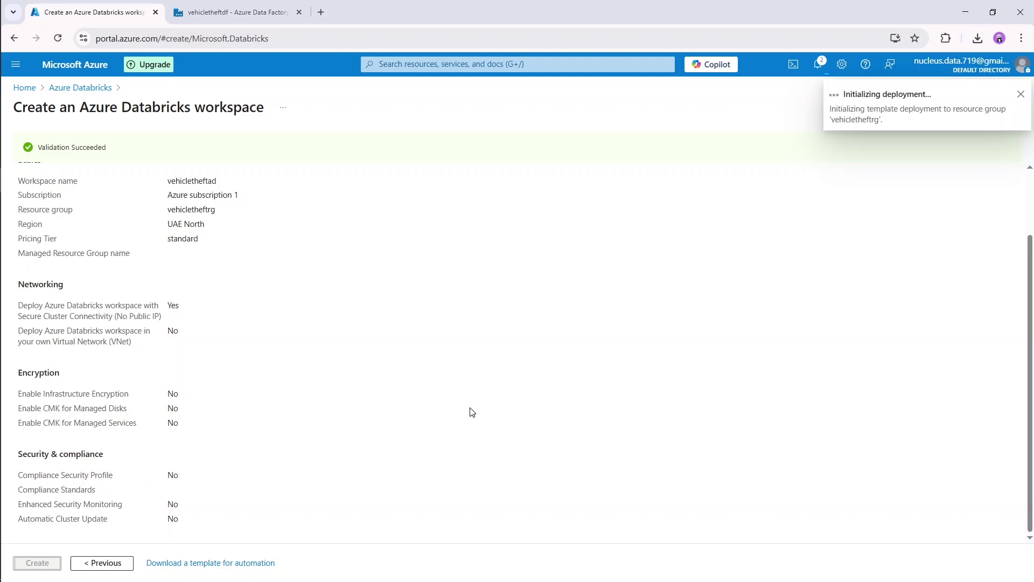
{"action": "scroll", "coordinate": [506, 396], "scroll_direction": "up", "scroll_amount": 2}
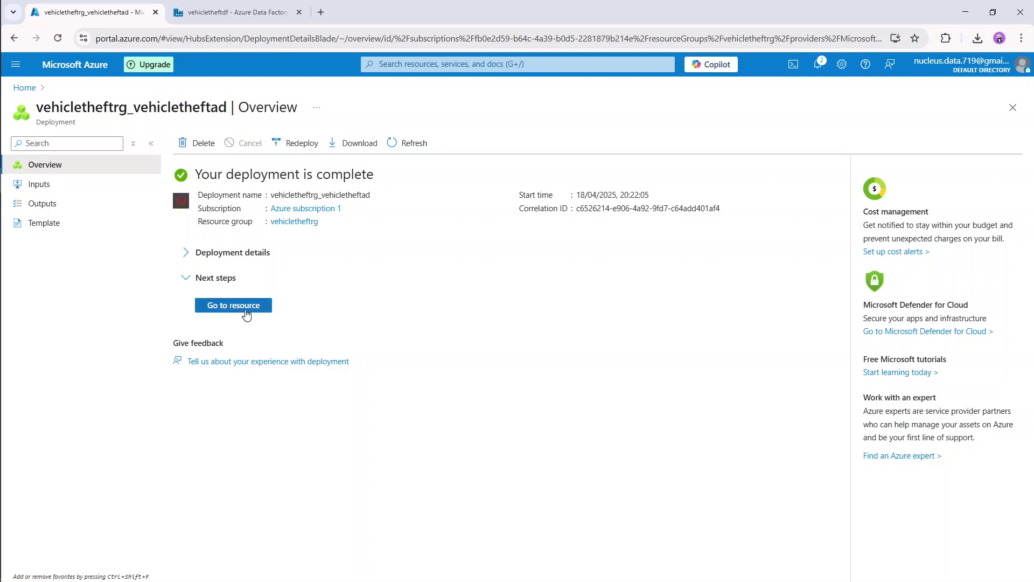
- Open the deployed vehicletheftad resource and launch its Databricks workspace
{"action": "left_click", "coordinate": [244, 307]}
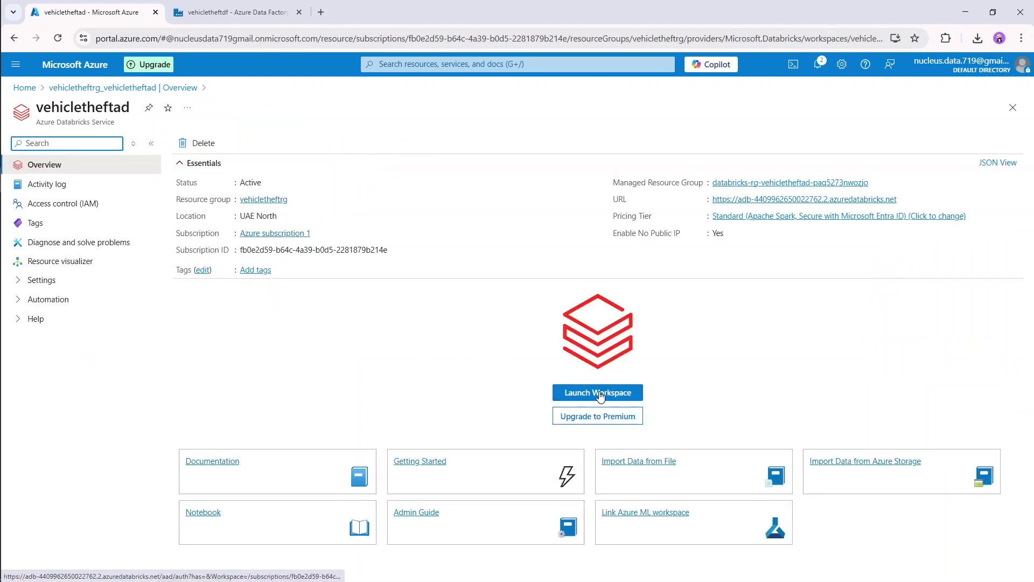
{"action": "left_click", "coordinate": [599, 394]}
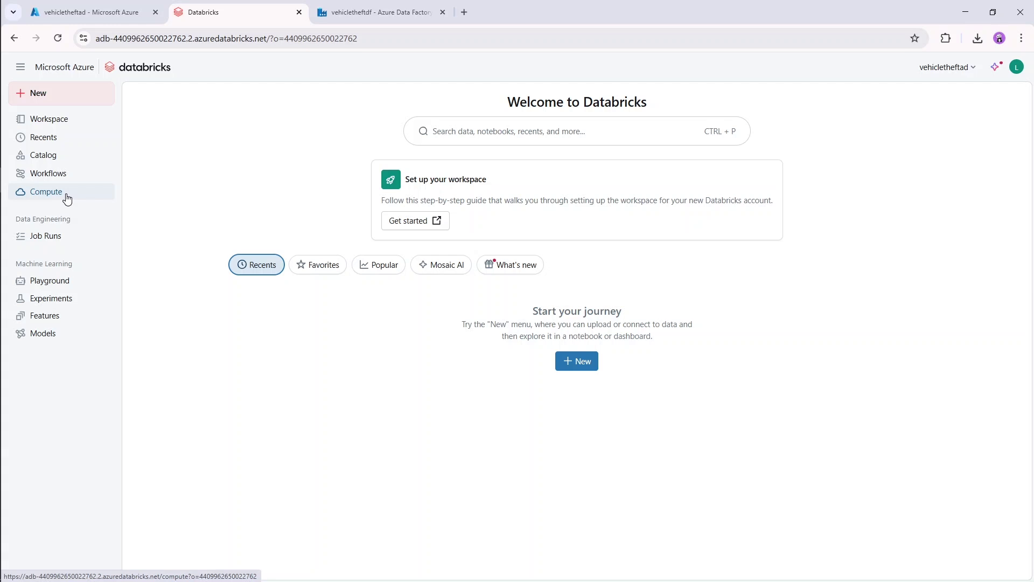
- Create a folder named Vehicle Theft Databricks in the root Workspace folder
{"action": "left_click", "coordinate": [67, 122]}
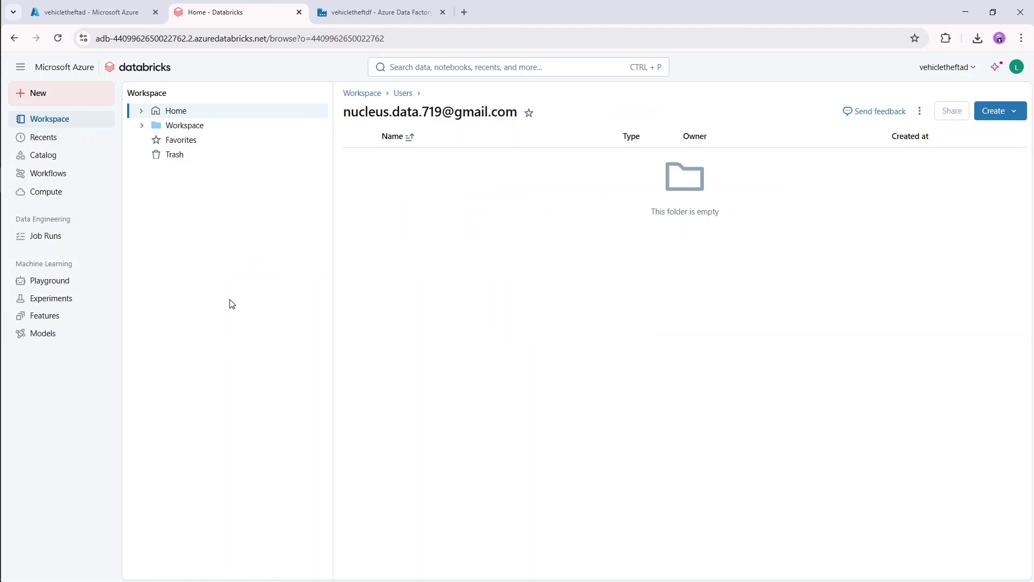
{"action": "left_click", "coordinate": [193, 131]}
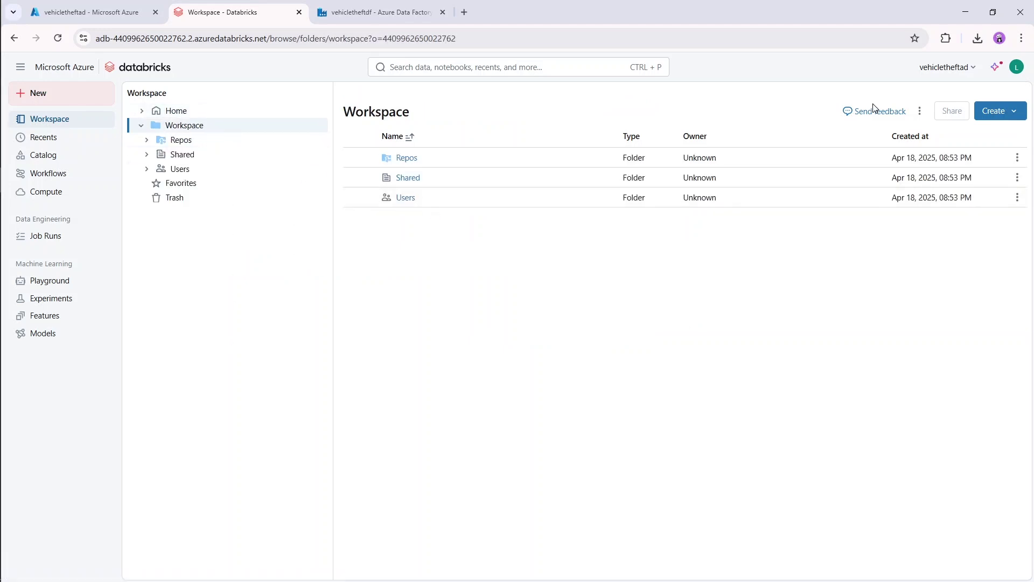
{"action": "left_click", "coordinate": [1012, 112]}
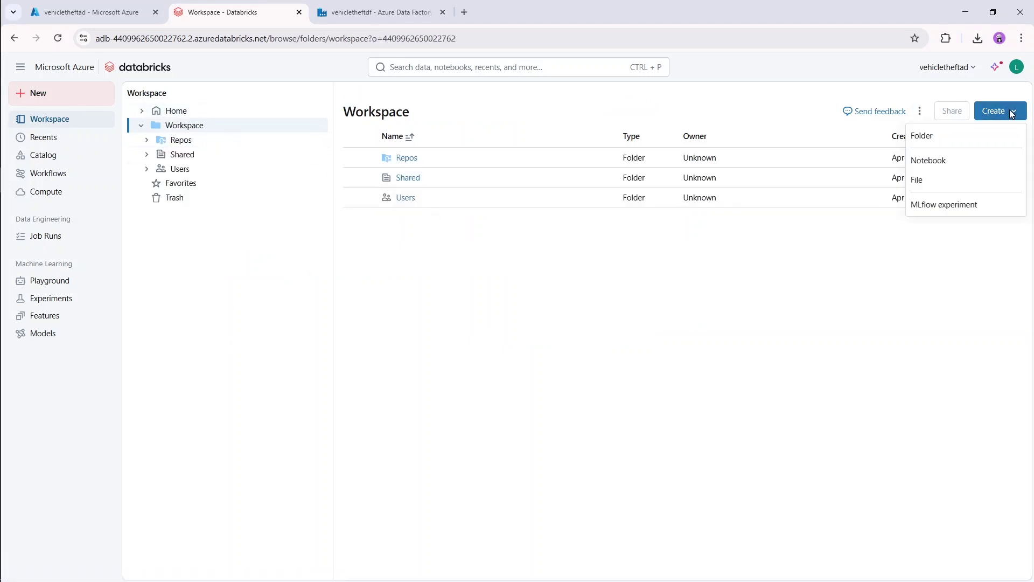
{"action": "left_click", "coordinate": [948, 141]}
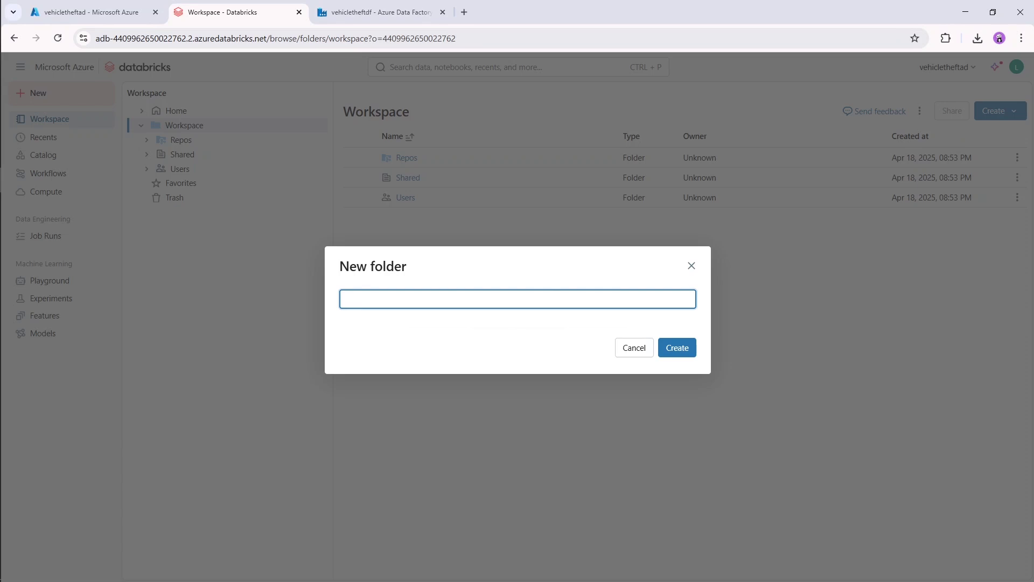
{"action": "type", "text": "Vehicle Theft Databricks"}
{"action": "key", "text": "Return"}
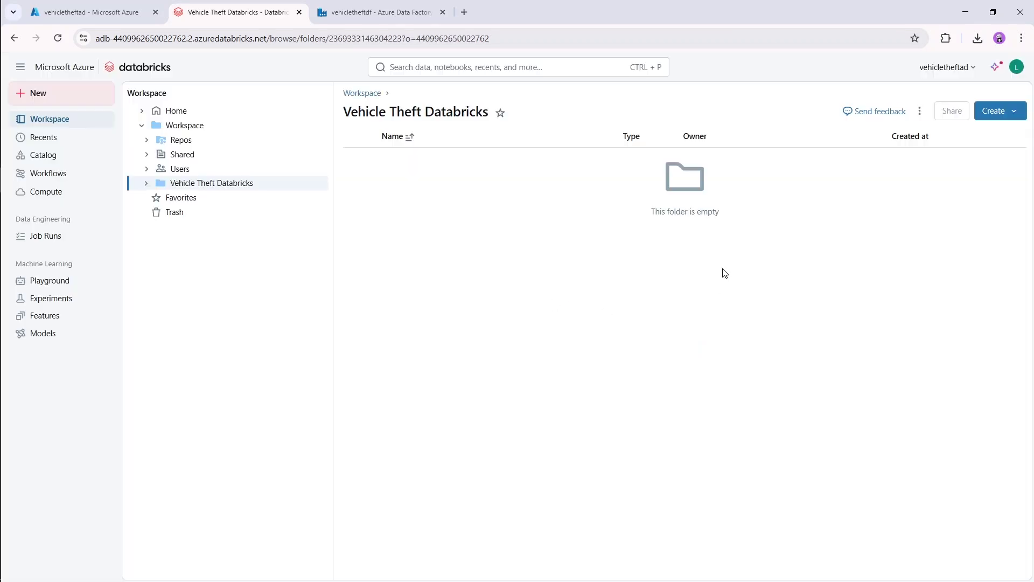
- Create a notebook in the Vehicle Theft Databricks folder and rename it Notebook
{"action": "left_click", "coordinate": [1009, 114]}
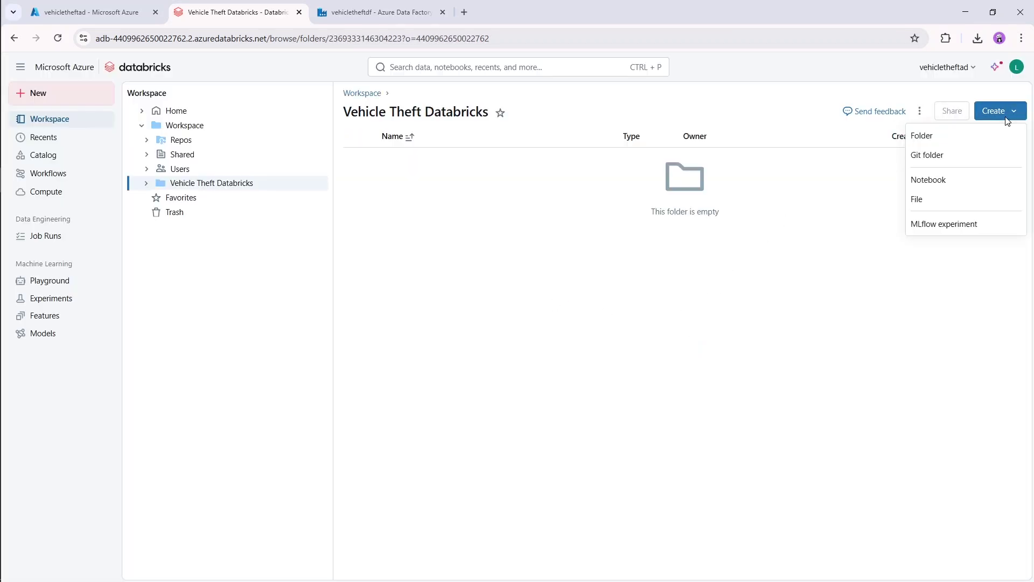
{"action": "left_click", "coordinate": [953, 185]}
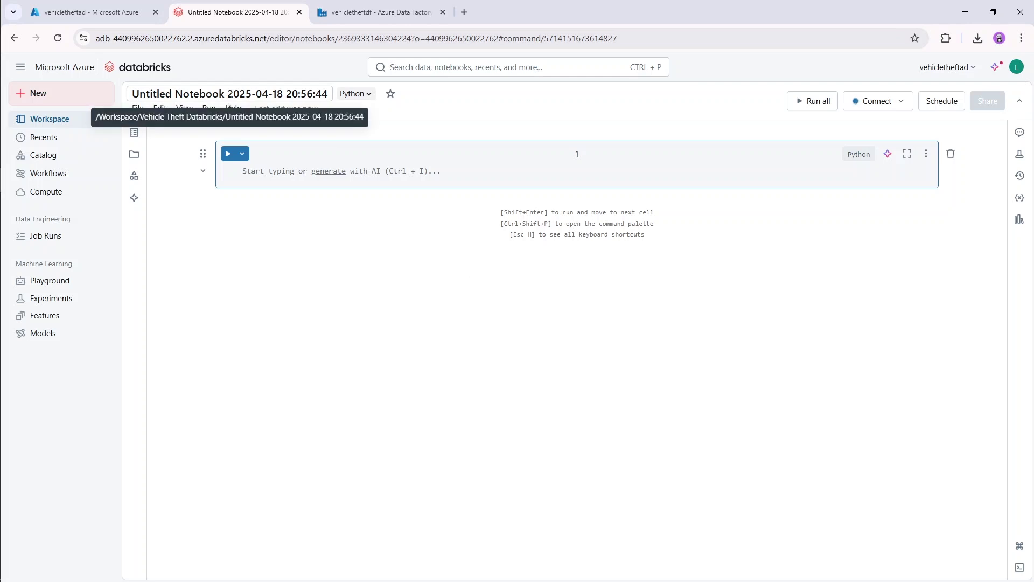
{"action": "double_click", "coordinate": [232, 97]}
{"action": "key", "text": "ctrl+a"}
{"action": "type", "text": "N"}
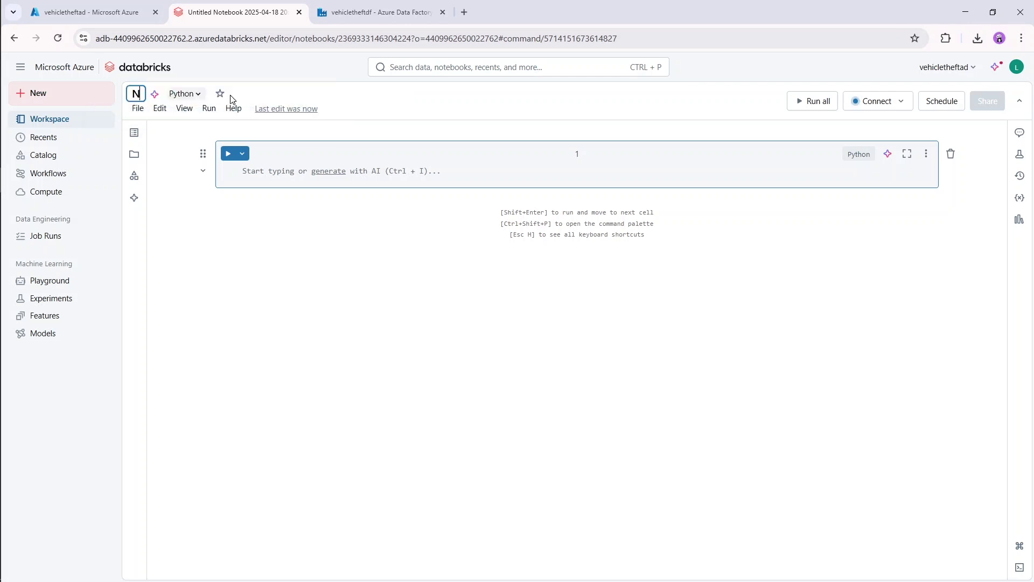
{"action": "type", "text": "otebook"}
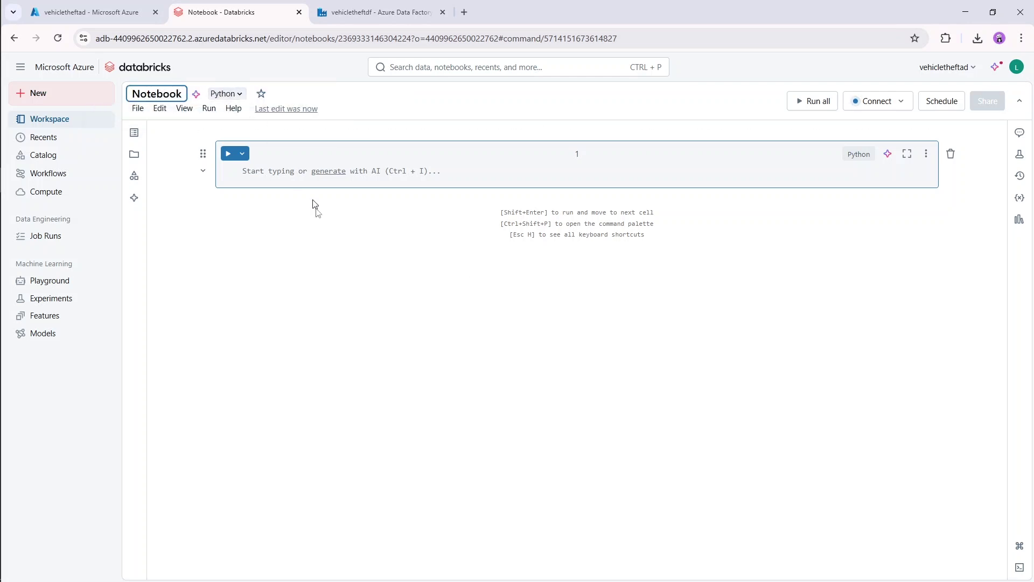
{"action": "key", "text": "Return"}
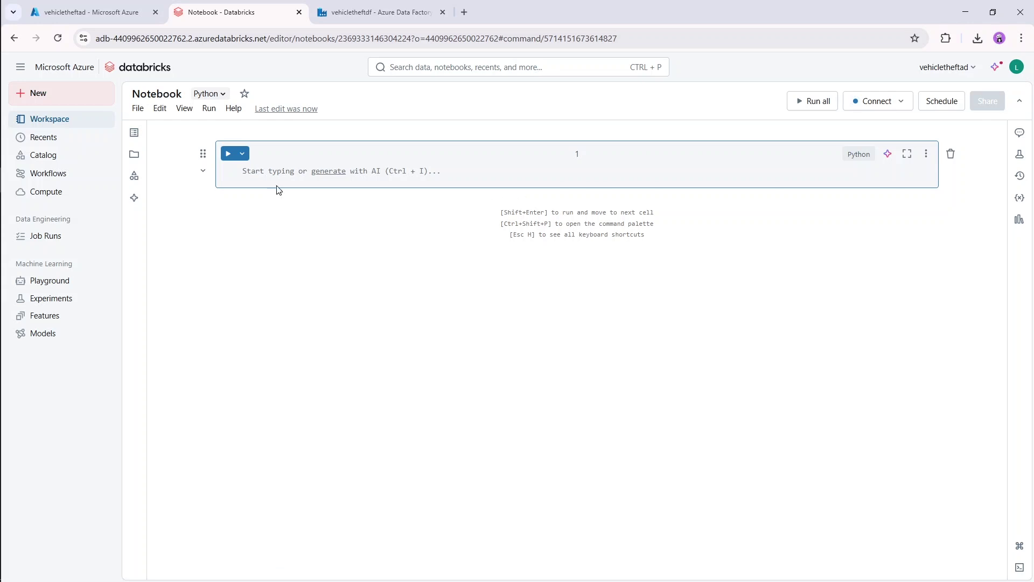
- Begin a dbutils.fs.mount() call in the first notebook cell with a source argument starting with "wasbs://"
{"action": "left_click", "coordinate": [276, 177]}
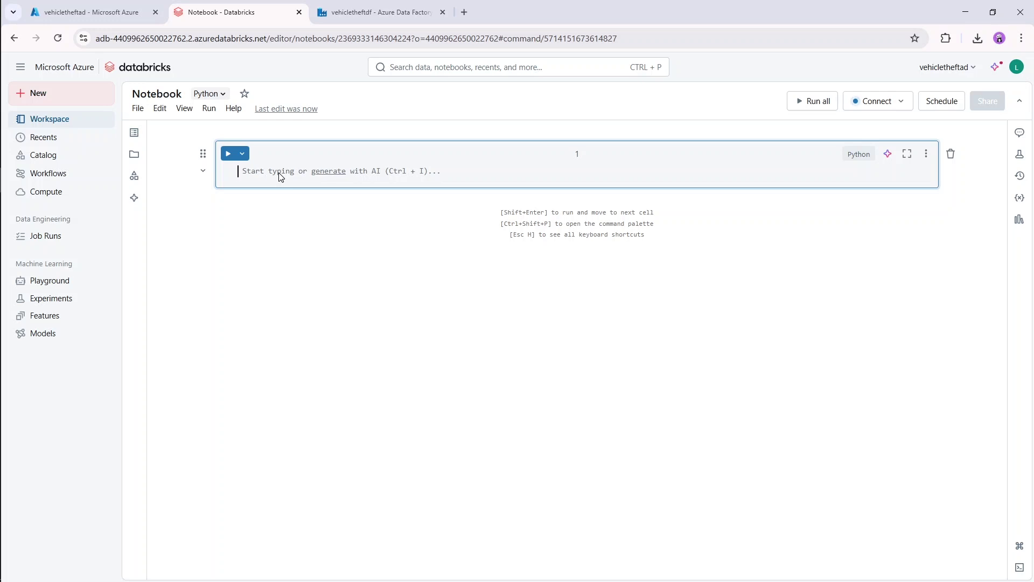
{"action": "type", "text": "dbutils.fs."}
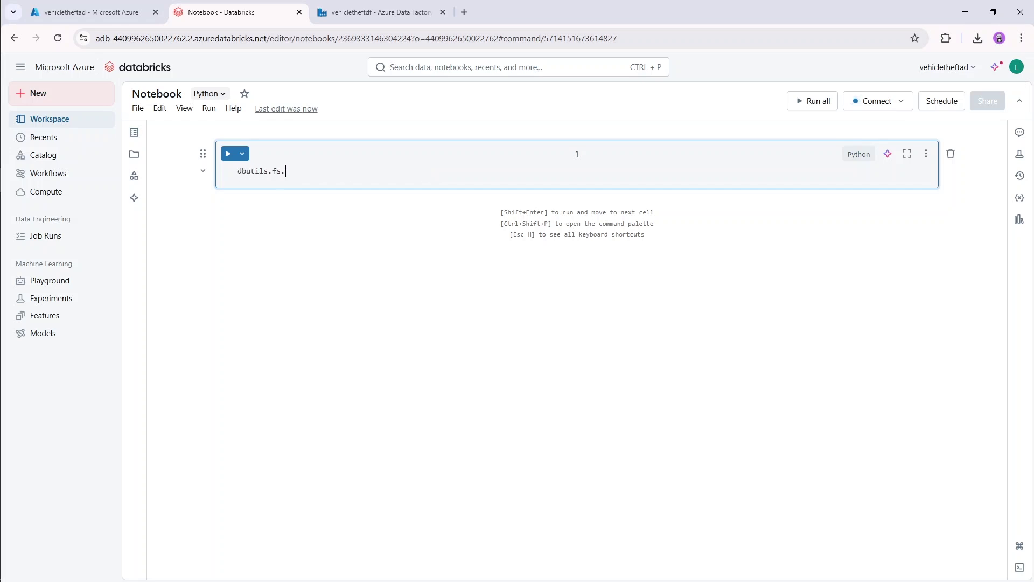
{"action": "type", "text": "mount()"}
{"action": "key", "text": "Return"}
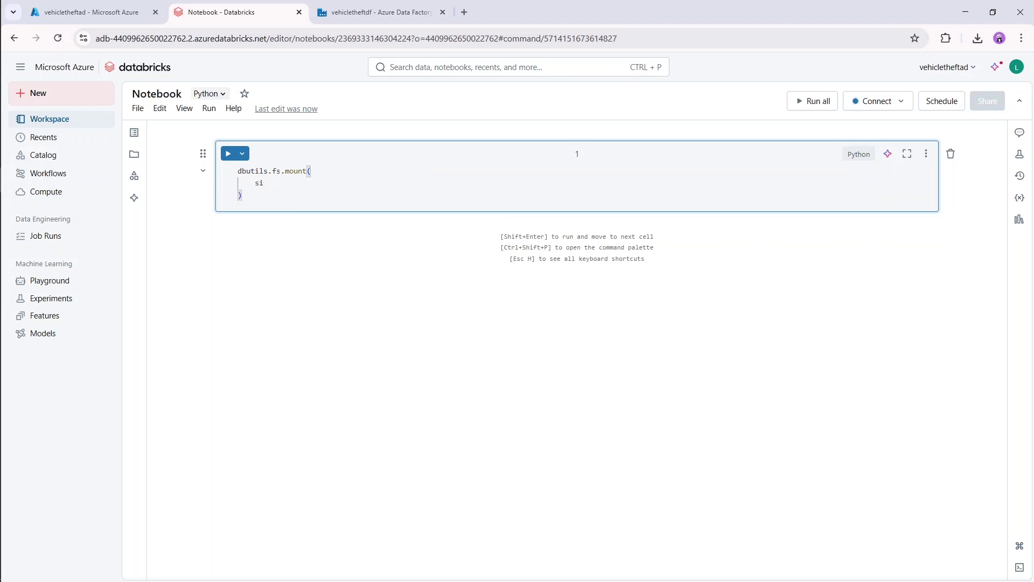
{"action": "type", "text": "ource"}
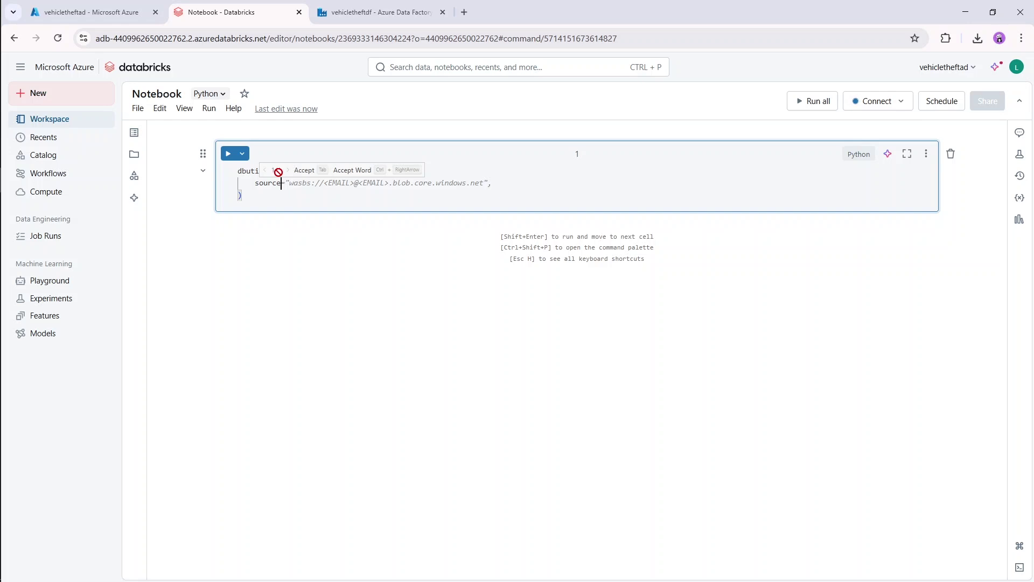
{"action": "type", "text": "= "}
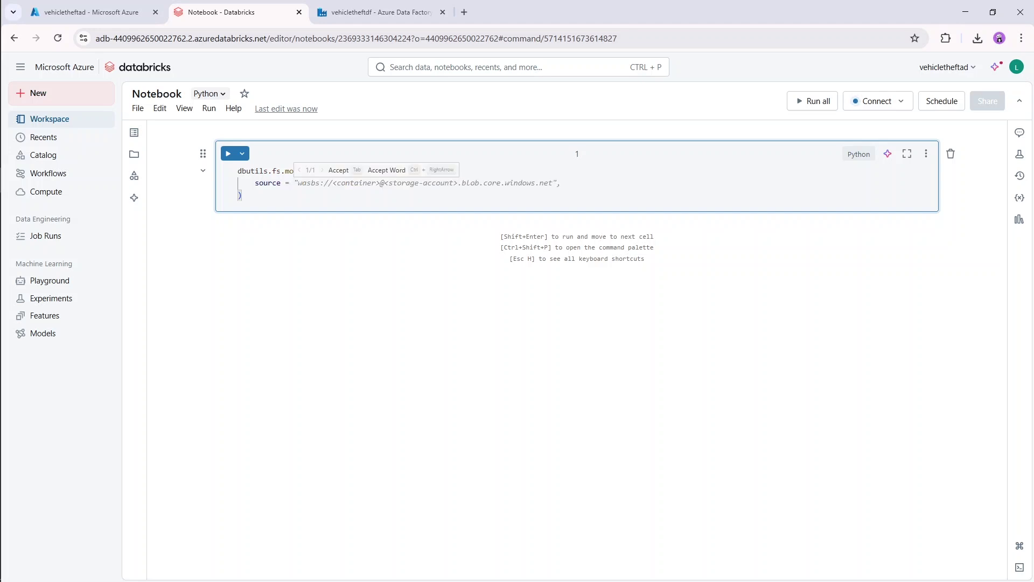
{"action": "type", "text": "\"\""}
{"action": "type", "text": "wasbs"}
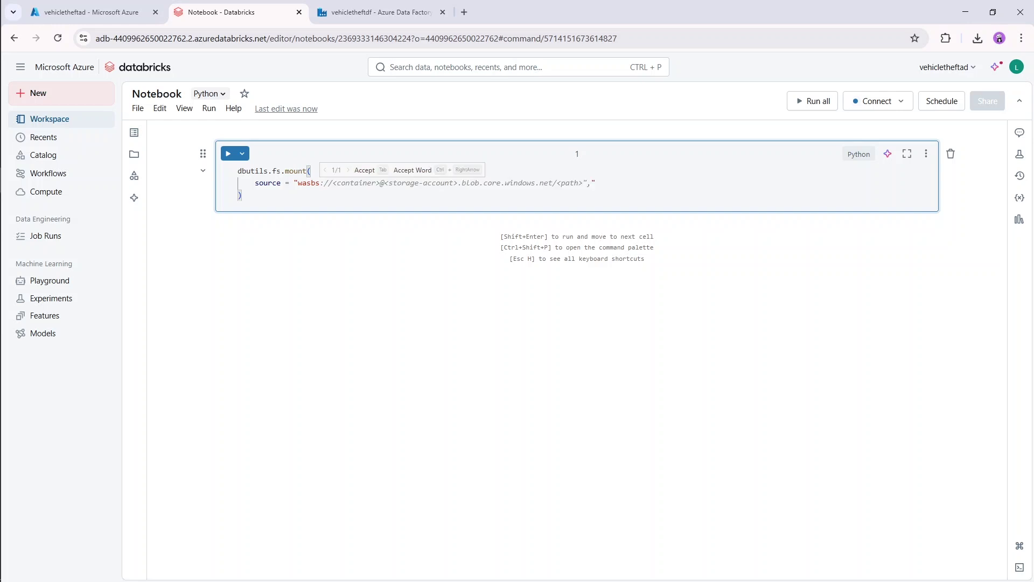
{"action": "type", "text": "://"}
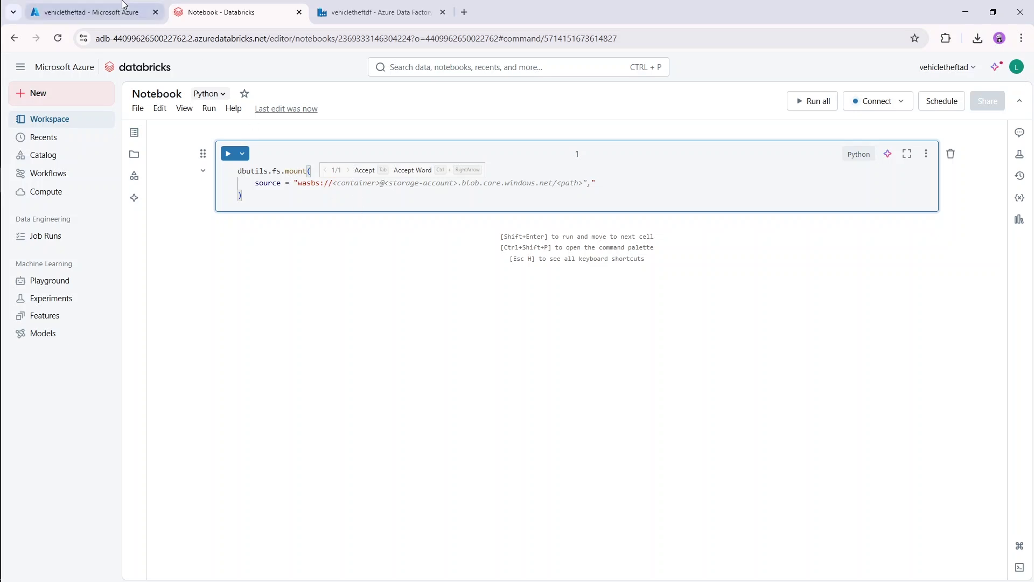
- Switch to the Azure portal, find the storage accounts, and open the containers list of vehicletheftsa
{"action": "left_click", "coordinate": [108, 12]}
{"action": "left_click", "coordinate": [74, 70]}
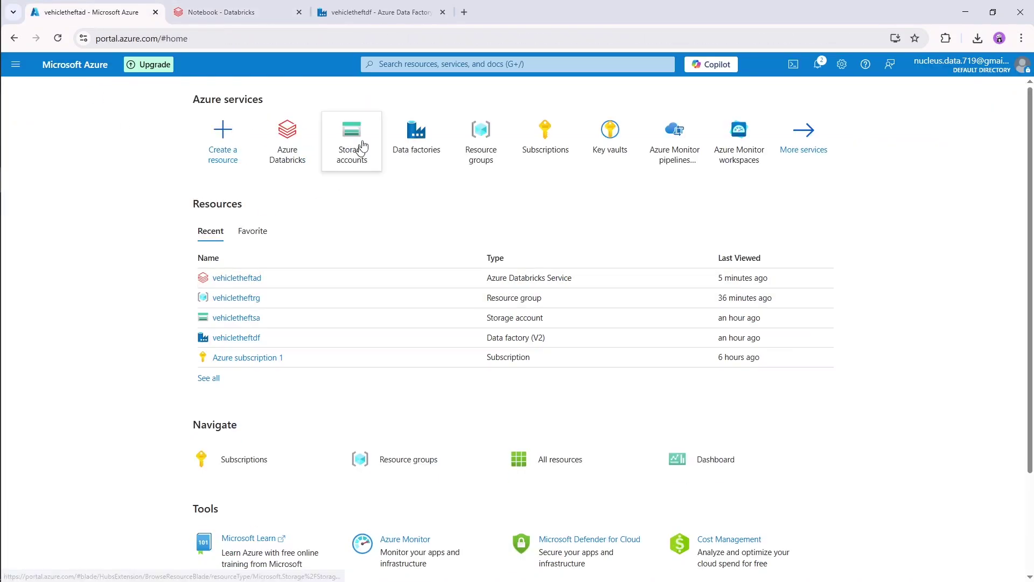
{"action": "left_click", "coordinate": [426, 64]}
{"action": "type", "text": "stora"}
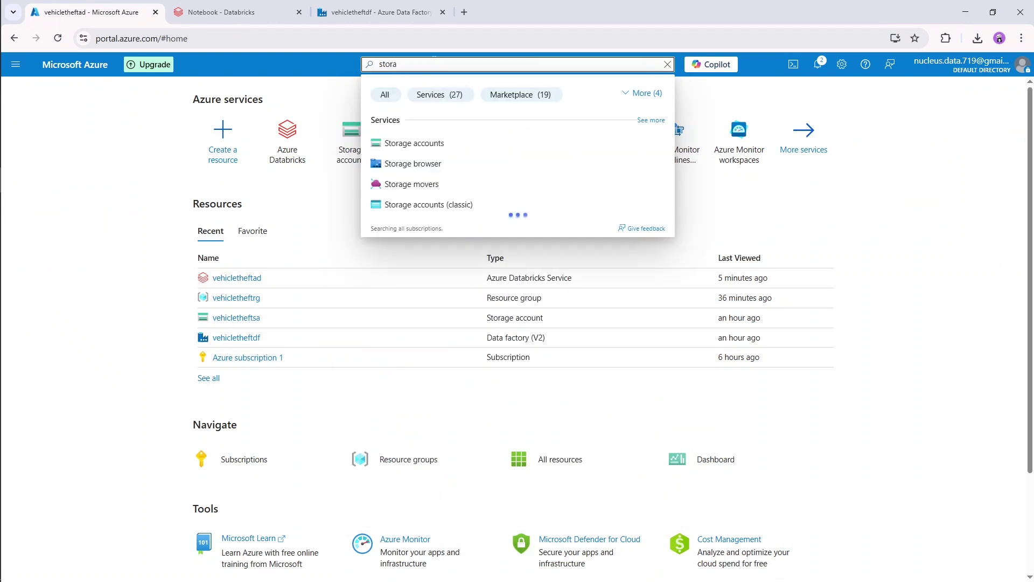
{"action": "left_click", "coordinate": [409, 144]}
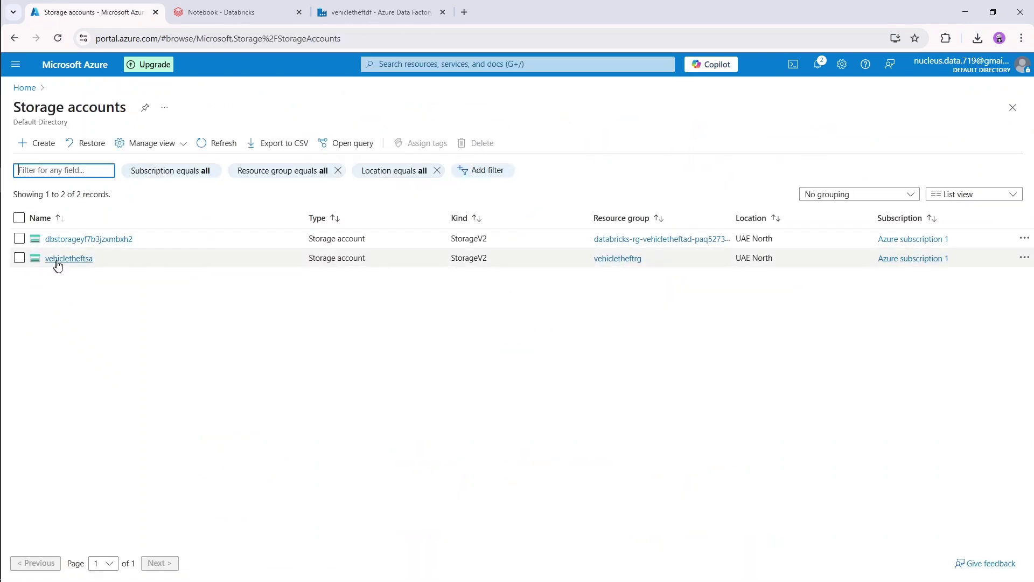
{"action": "left_click", "coordinate": [58, 260]}
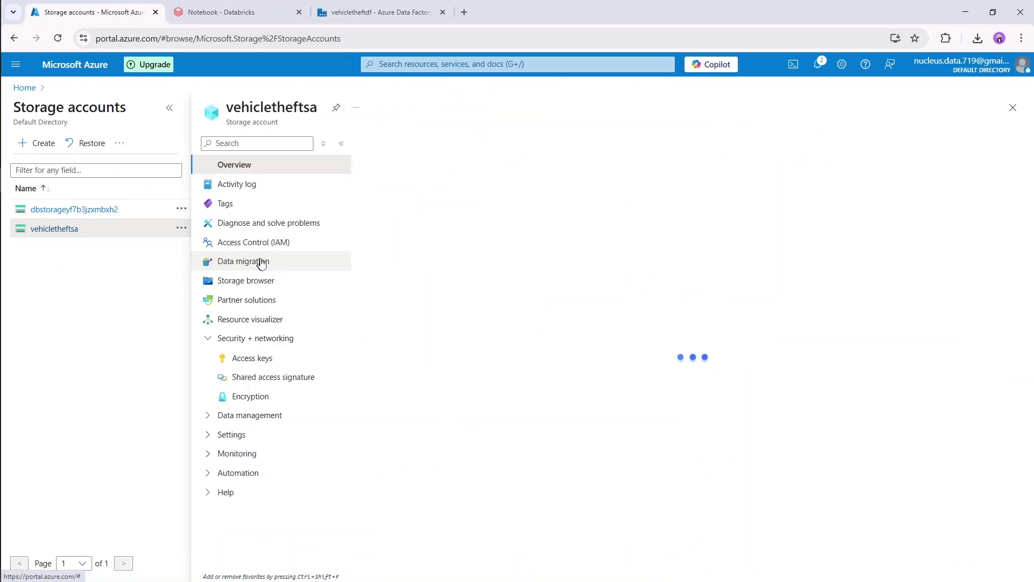
{"action": "left_click", "coordinate": [255, 357]}
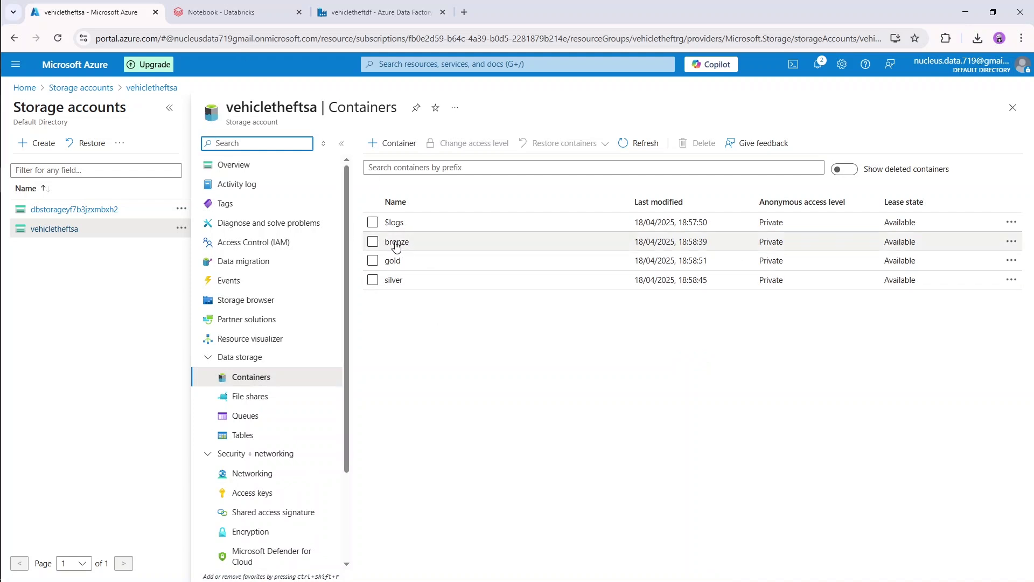
- Extend the source path in the Databricks notebook with bronze@ and the storage account name vehicletheftsa copied from the Azure portal
{"action": "left_click", "coordinate": [244, 9]}
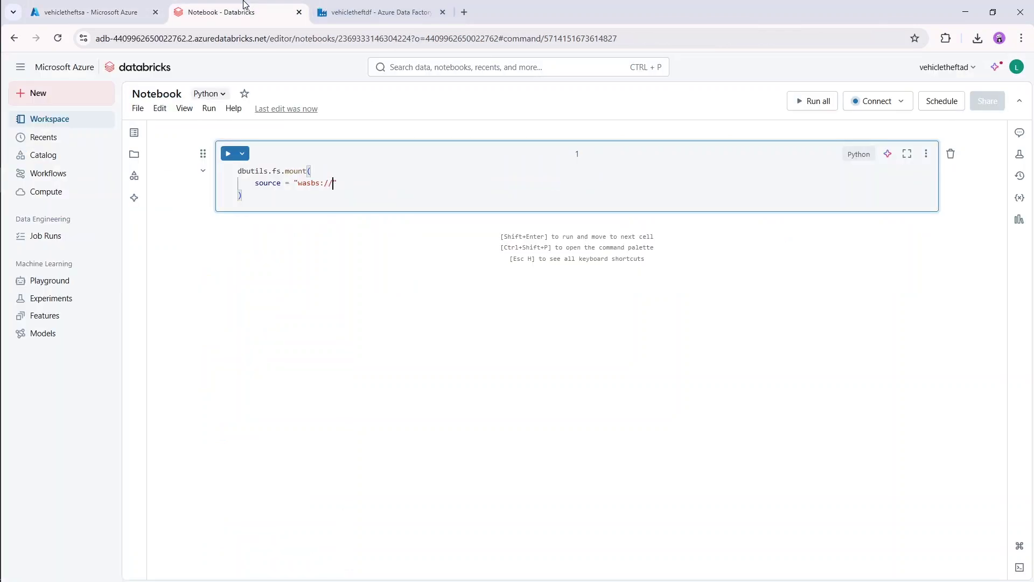
{"action": "type", "text": "bronze@"}
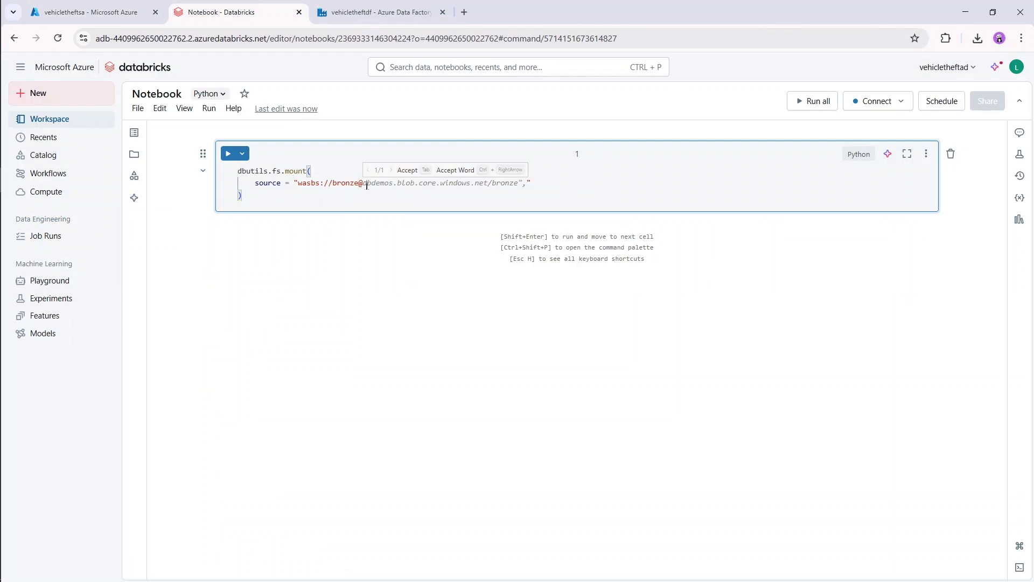
{"action": "left_click", "coordinate": [86, 6]}
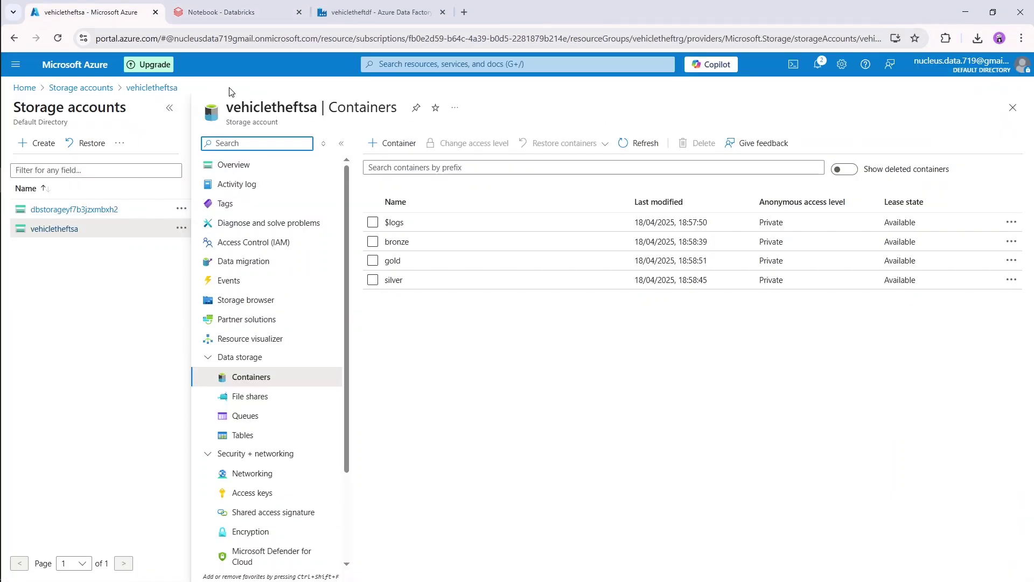
{"action": "double_click", "coordinate": [271, 107]}
{"action": "key", "text": "ctrl+c"}
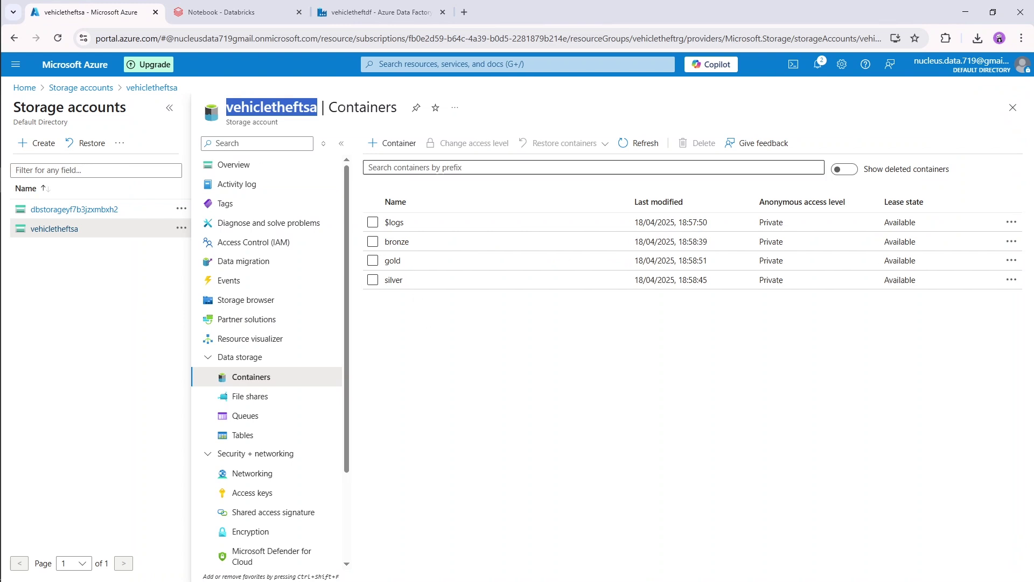
{"action": "left_click", "coordinate": [221, 12]}
{"action": "key", "text": "ctrl+v"}
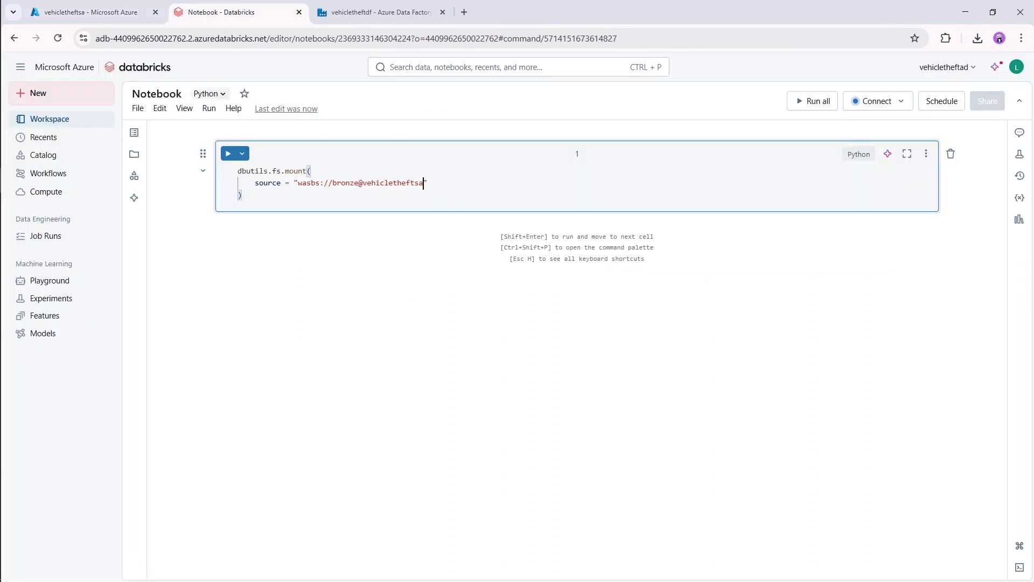
- Complete the source URL with .blob.core.windows.net/ and end the line with a comma
{"action": "type", "text": ".blkob"}
{"action": "key", "text": "BackSpace"}
{"action": "key", "text": "BackSpace"}
{"action": "key", "text": "BackSpace"}
{"action": "key", "text": "BackSpace"}
{"action": "type", "text": "lob.windows.co"}
{"action": "key", "text": "BackSpace"}
{"action": "key", "text": "BackSpace"}
{"action": "key", "text": "BackSpace"}
{"action": "key", "text": "BackSpace"}
{"action": "key", "text": "BackSpace"}
{"action": "key", "text": "BackSpace"}
{"action": "key", "text": "BackSpace"}
{"action": "key", "text": "BackSpace"}
{"action": "key", "text": "BackSpace"}
{"action": "key", "text": "BackSpace"}
{"action": "type", "text": "core.windoe"}
{"action": "key", "text": "BackSpace"}
{"action": "type", "text": "ws.net/\","}
{"action": "key", "text": "Return"}
- Add a mount_point argument with the value "/mnt/bronze", reusing the container name from the source URL
{"action": "type", "text": "mount"}
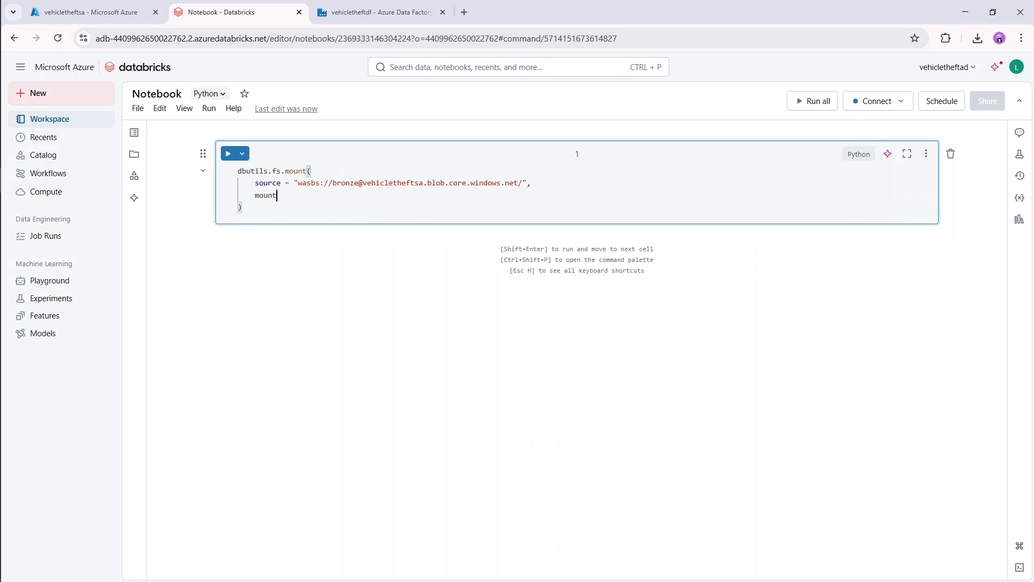
{"action": "type", "text": "_point"}
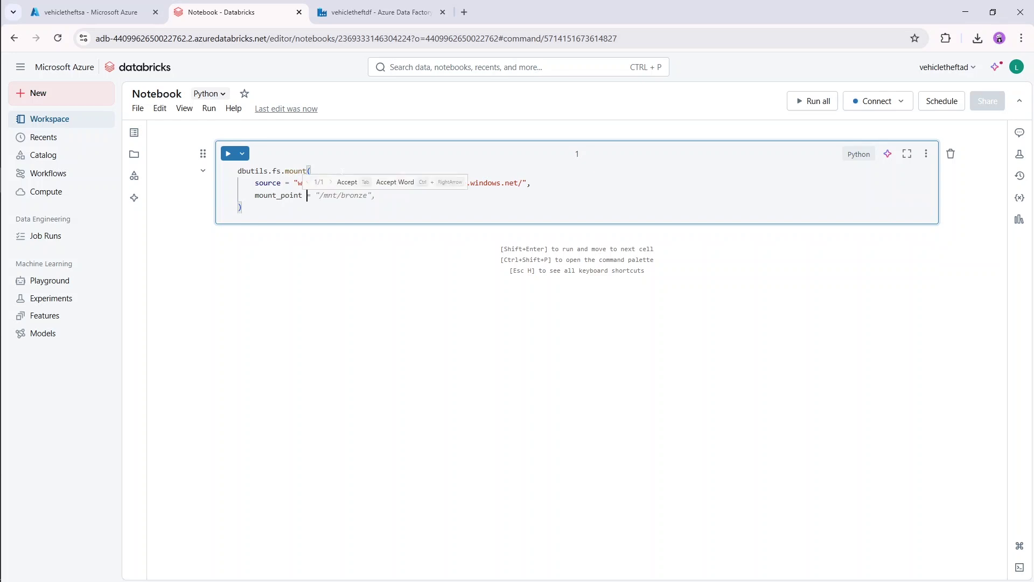
{"action": "type", "text": " = \""}
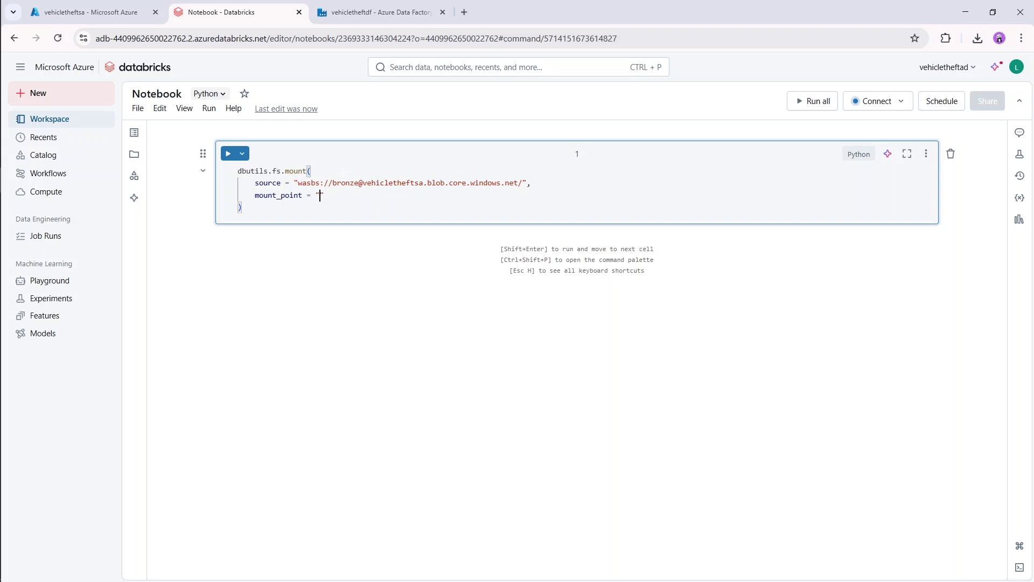
{"action": "type", "text": "/mnt/"}
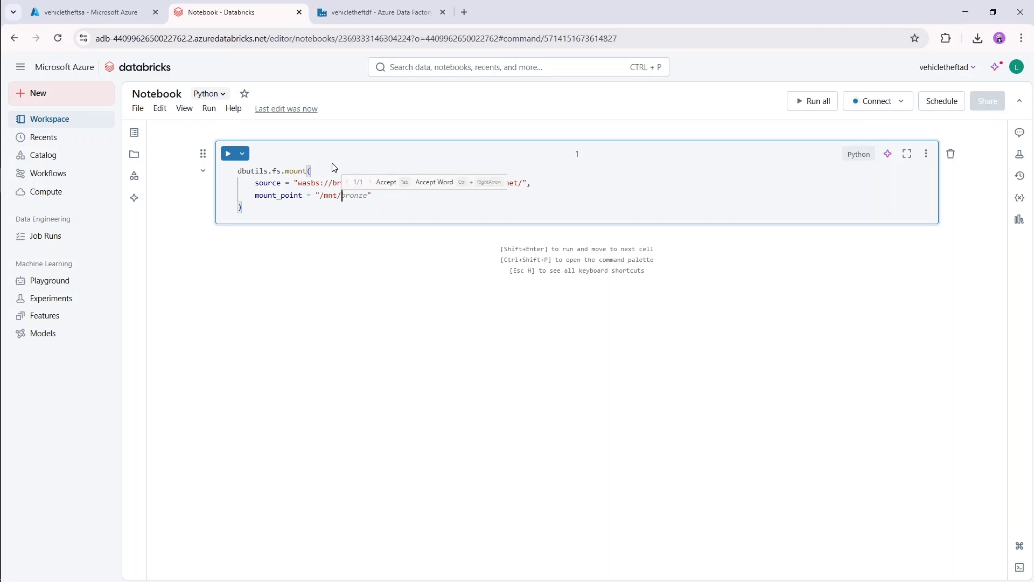
{"action": "double_click", "coordinate": [346, 184]}
{"action": "key", "text": "ctrl+c"}
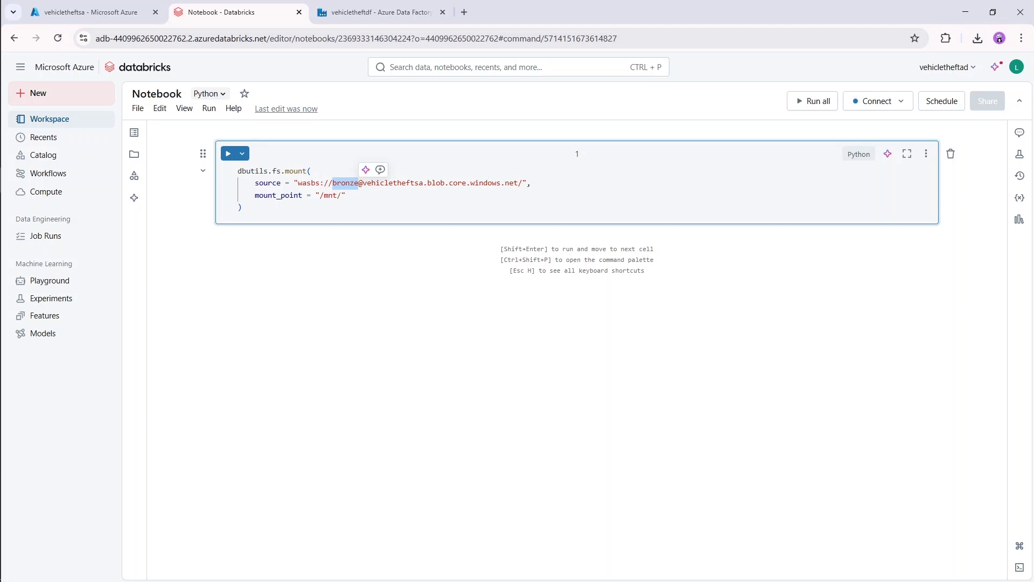
{"action": "left_click", "coordinate": [338, 195]}
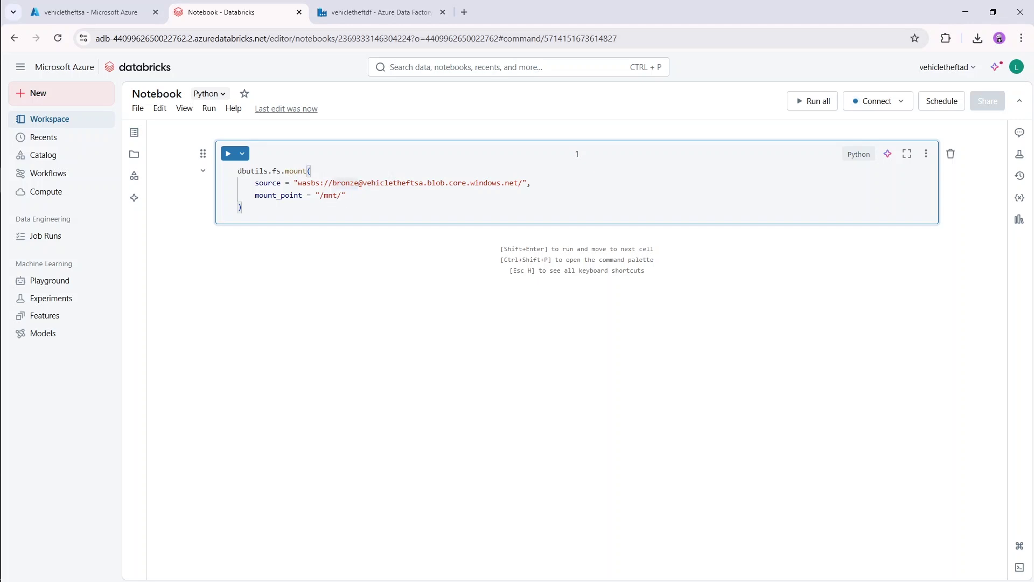
{"action": "left_click", "coordinate": [341, 183]}
{"action": "key", "text": "ctrl+v"}
{"action": "key", "text": "ctrl+z"}
{"action": "left_click", "coordinate": [342, 195]}
{"action": "key", "text": "ctrl+v"}
{"action": "key", "text": "Return"}
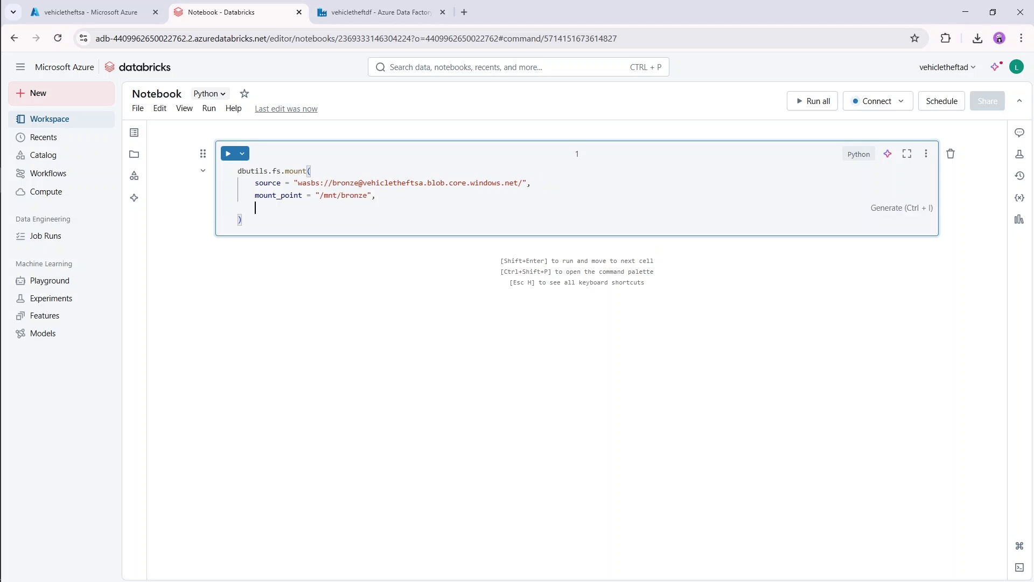
- Add an extra_configs dictionary whose key string begins with "fs.azure.account.key."
{"action": "type", "text": "e"}
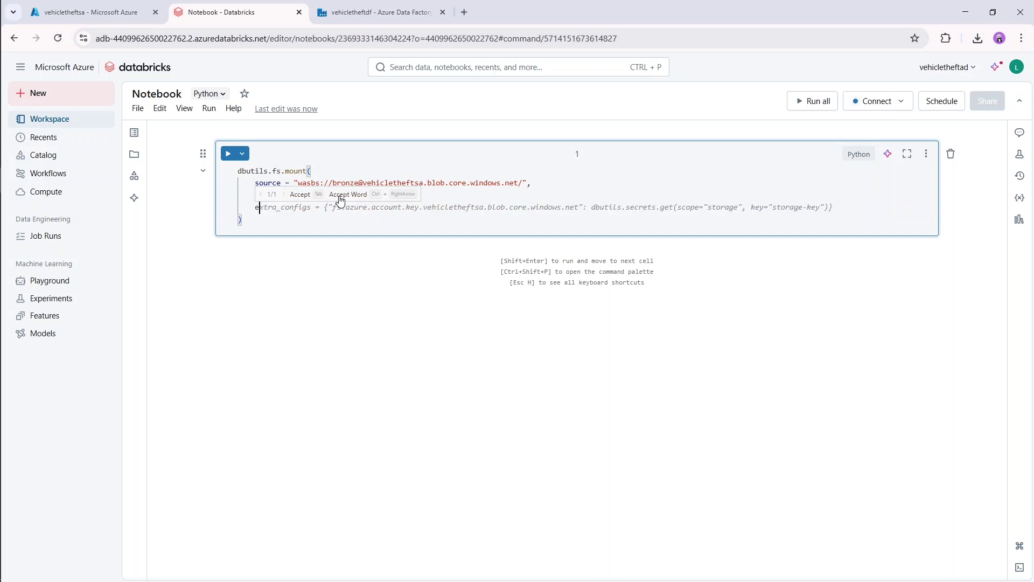
{"action": "type", "text": "xtra_configs = "}
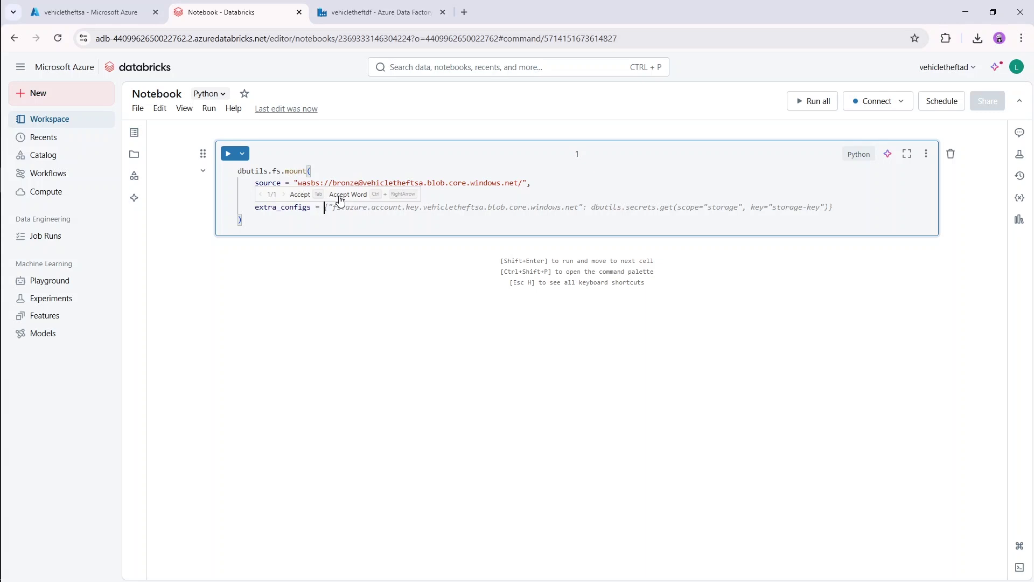
{"action": "type", "text": "{"}
{"action": "key", "text": "Return"}
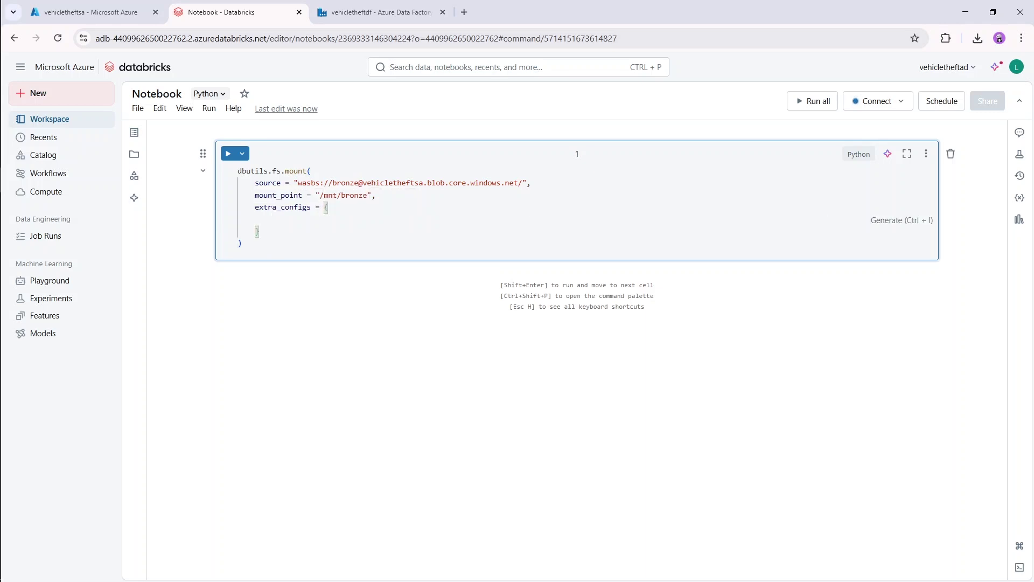
{"action": "type", "text": "\""}
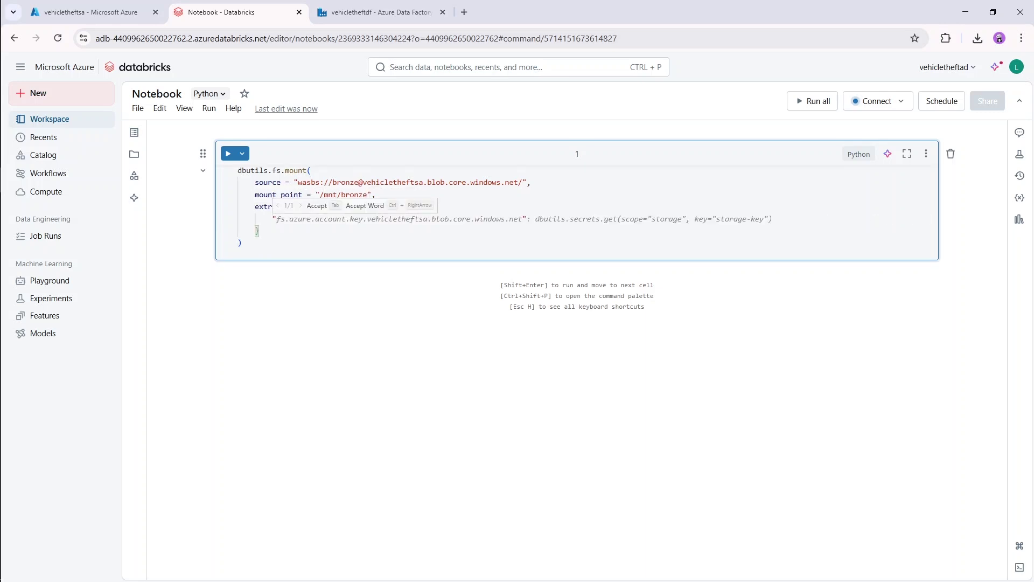
{"action": "type", "text": "fs.azure."}
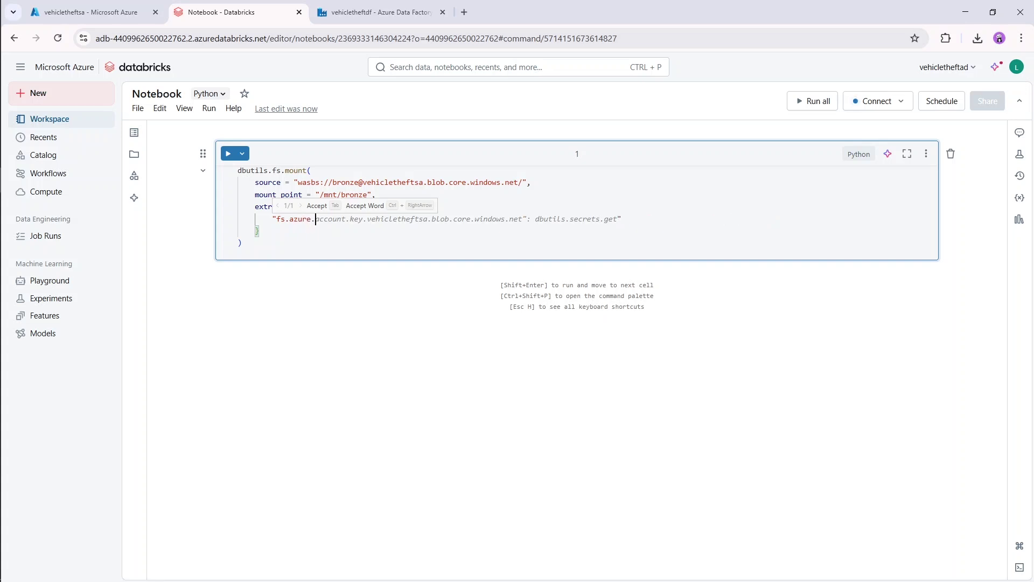
{"action": "type", "text": "account.key."}
- Finish the extra_configs key with vehicletheftsa.blob.core.windows.net, copying the account name from the source URL
{"action": "double_click", "coordinate": [392, 183]}
{"action": "key", "text": "ctrl+c"}
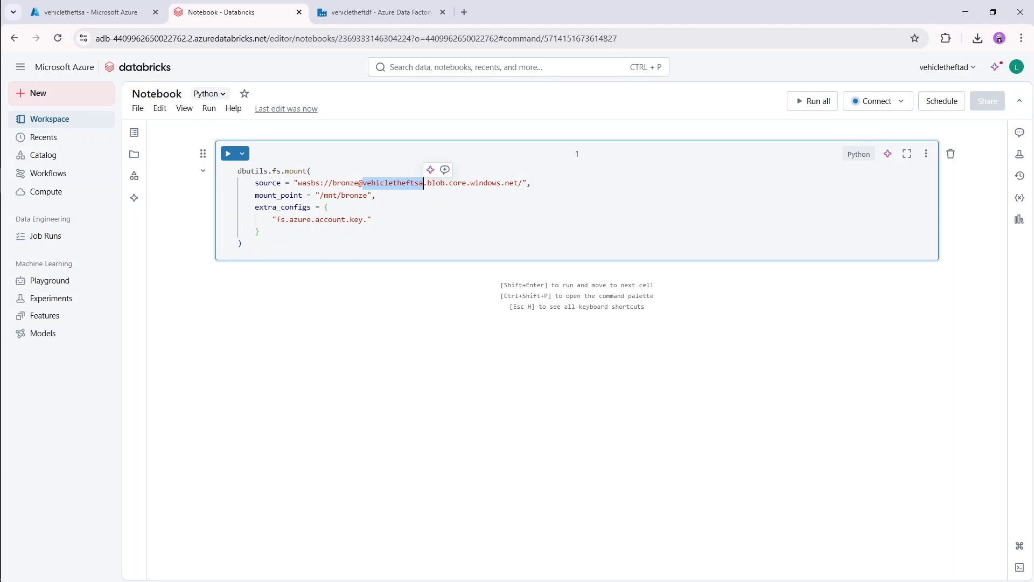
{"action": "left_click", "coordinate": [369, 221]}
{"action": "key", "text": "ctrl+v"}
{"action": "type", "text": ".blob.core."}
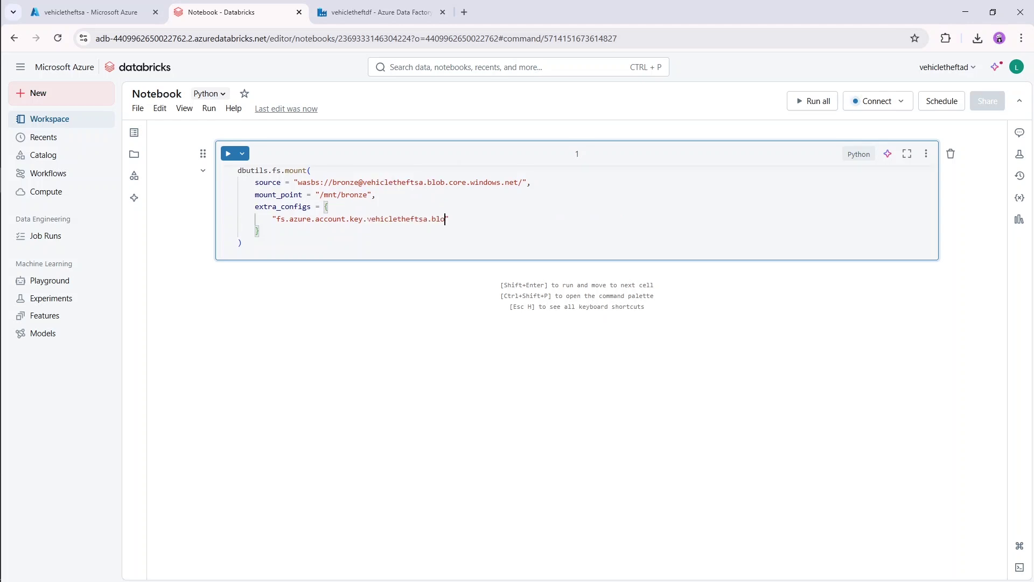
{"action": "type", "text": "windows.net"}
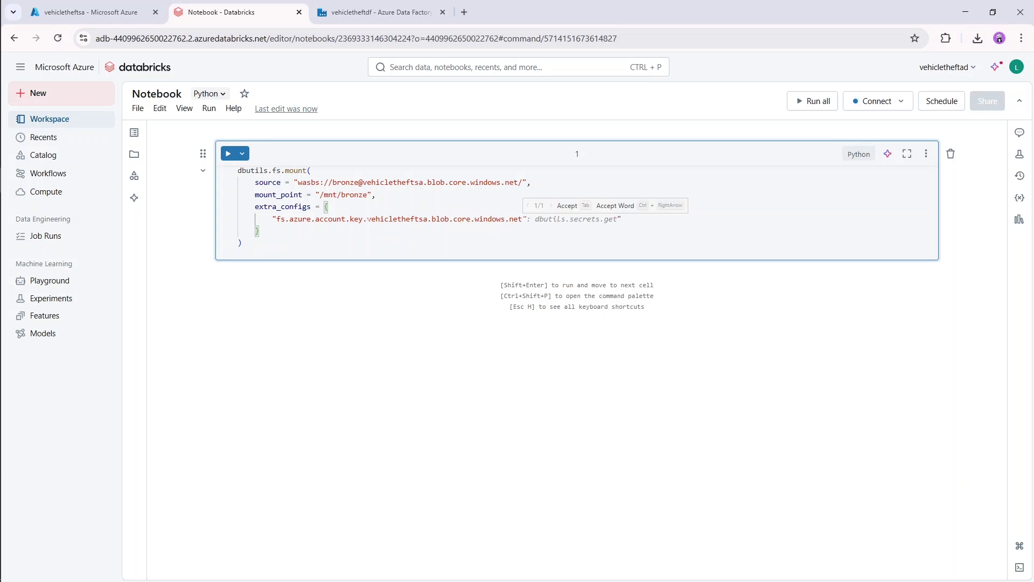
{"action": "type", "text": "\""}
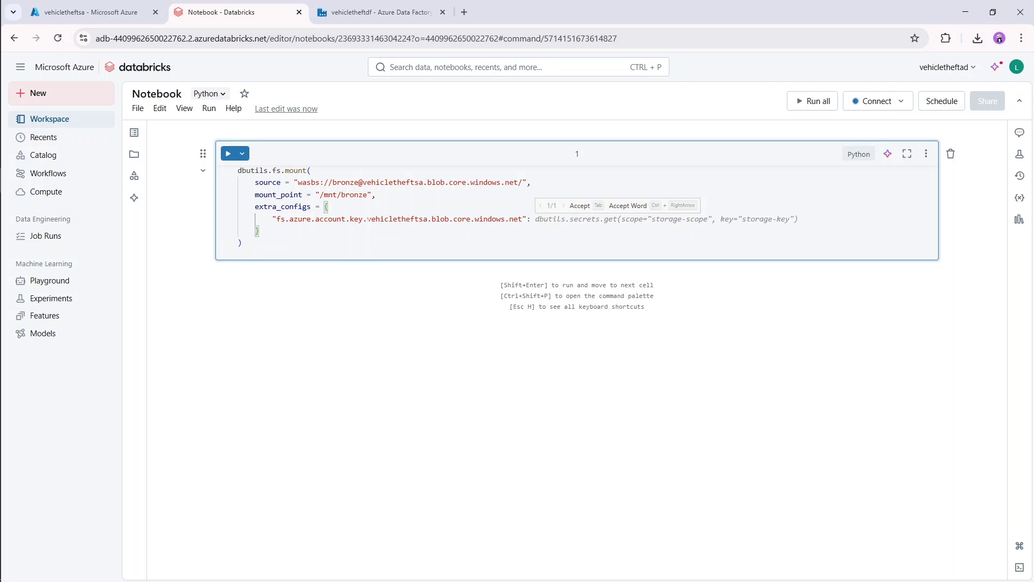
- Set the extra_configs value to dbutils.secrets.get('databricksScope','keyvaultsecret')
{"action": "type", "text": ": dbutils.secrets.get()"}
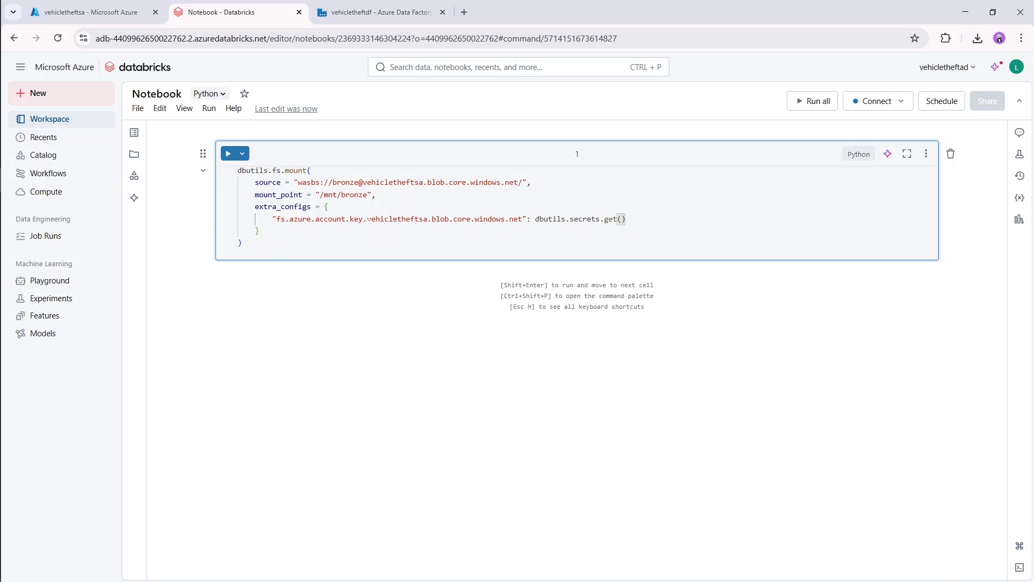
{"action": "type", "text": "'"}
{"action": "type", "text": "','"}
{"action": "type", "text": "databricks"}
{"action": "type", "text": "Scope"}
{"action": "type", "text": "k"}
{"action": "type", "text": "eyvaultse"}
{"action": "type", "text": "cret"}
{"action": "key", "text": "End"}
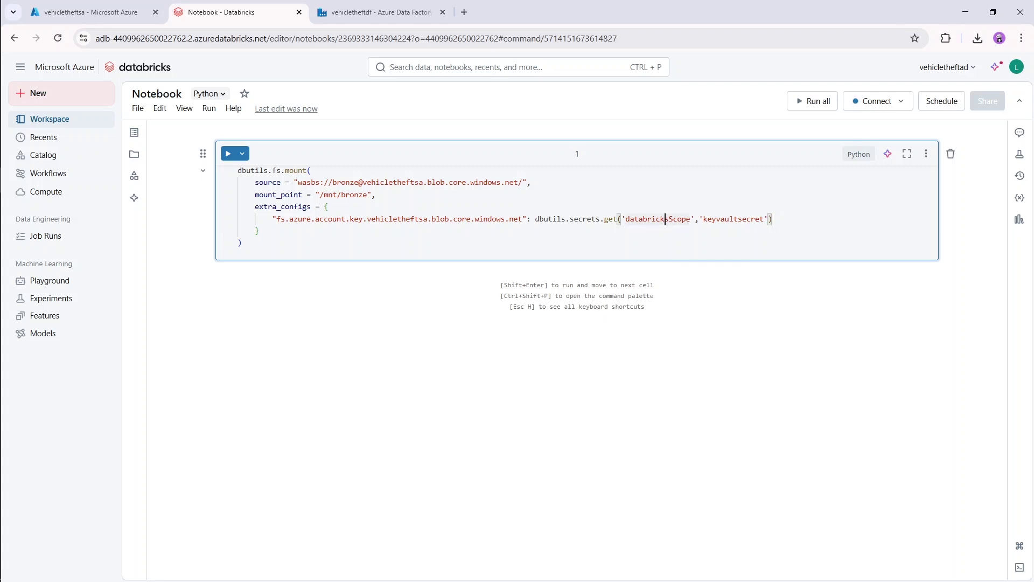
- Duplicate the notebook's browser tab and remove the /editor/notebooks path, including the notebook ID, from the duplicate's address
{"action": "right_click", "coordinate": [262, 13]}
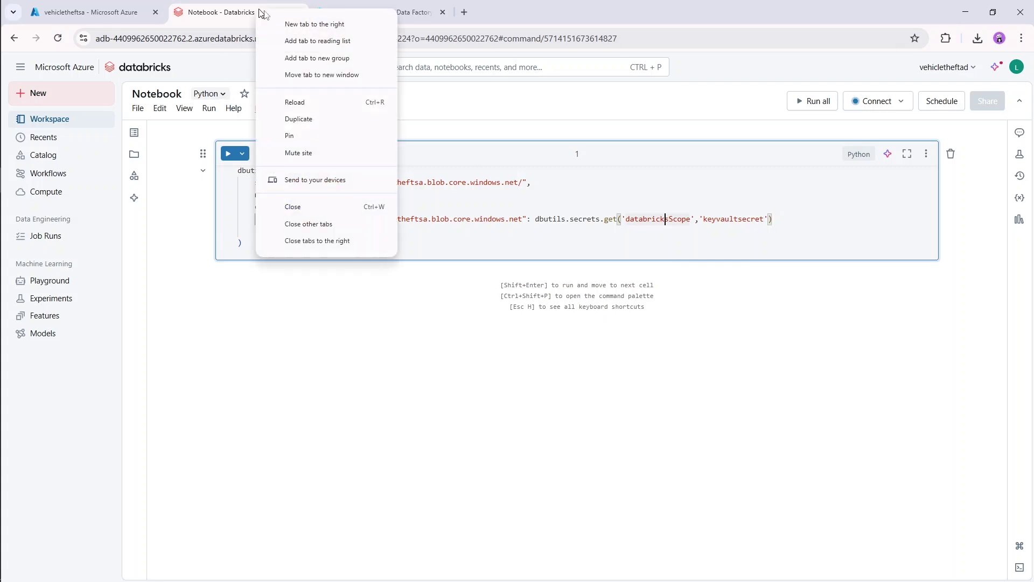
{"action": "key", "text": "Escape"}
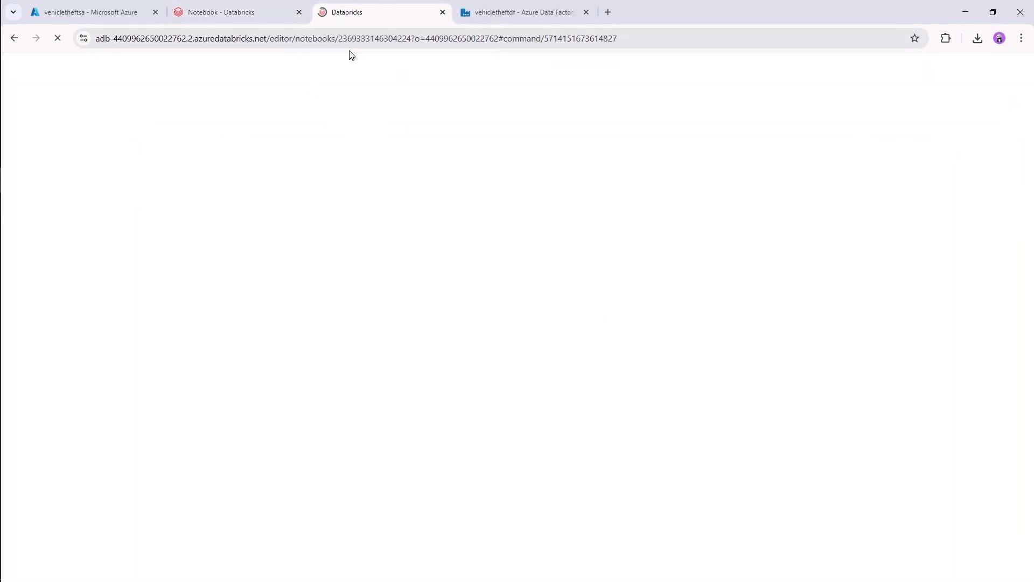
{"action": "left_click", "coordinate": [269, 38]}
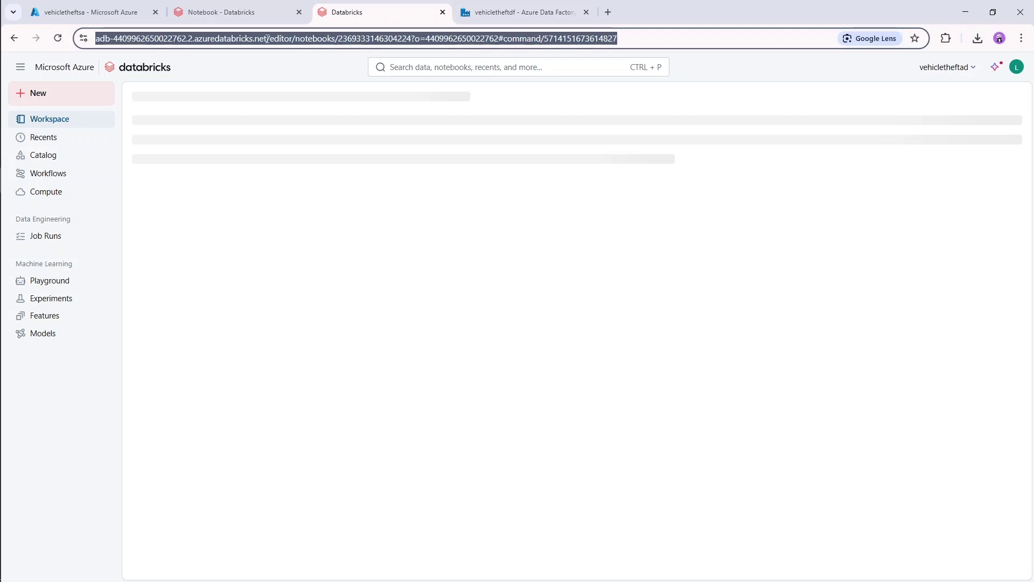
{"action": "left_click", "coordinate": [269, 38]}
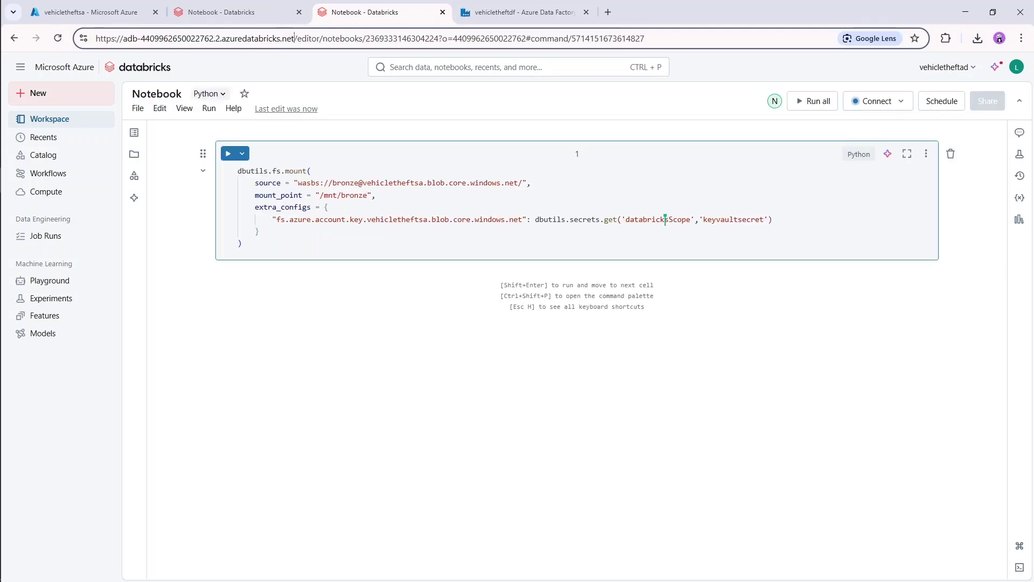
{"action": "left_click_drag", "start_coordinate": [294, 38], "coordinate": [439, 38]}
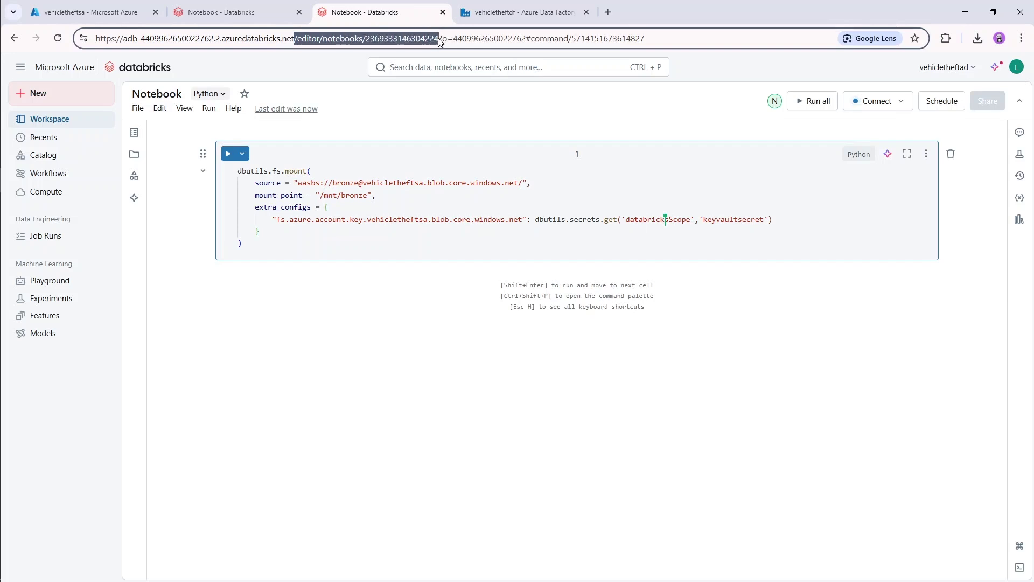
{"action": "key", "text": "BackSpace"}
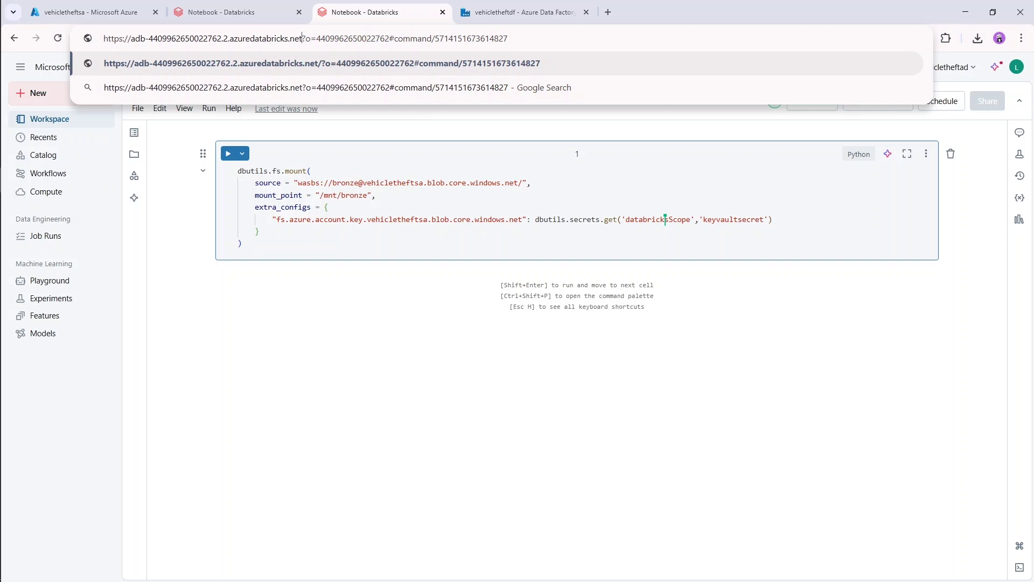
- Replace the command part after # in the workspace address with secret/createScope and load it
{"action": "left_click_drag", "start_coordinate": [395, 39], "coordinate": [509, 39]}
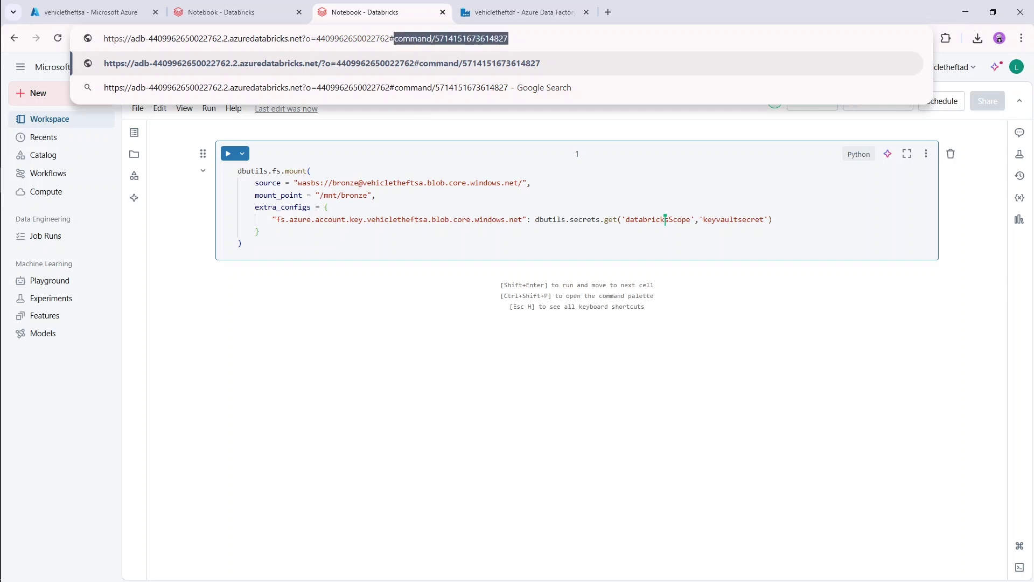
{"action": "key", "text": "BackSpace"}
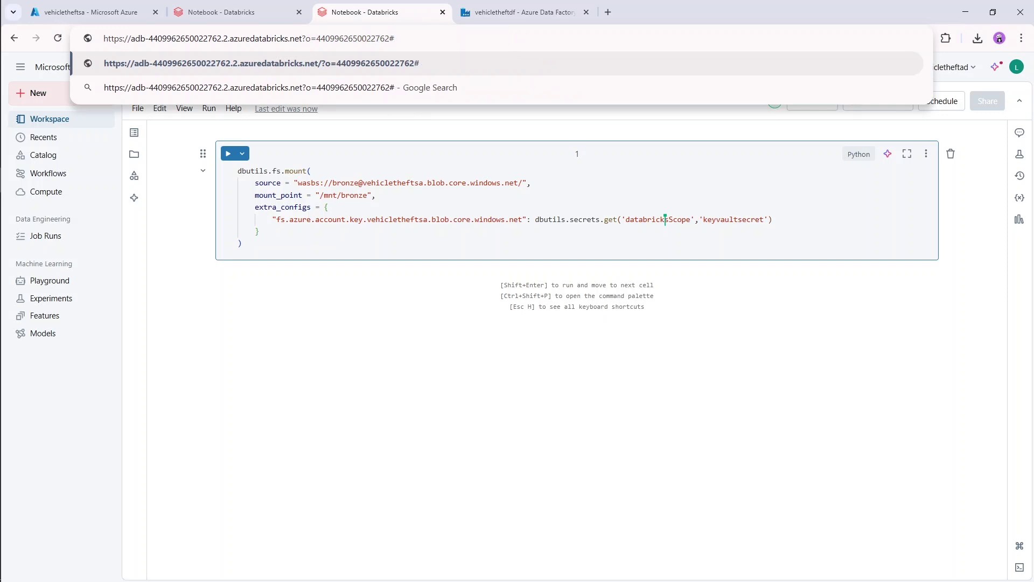
{"action": "type", "text": "secrets"}
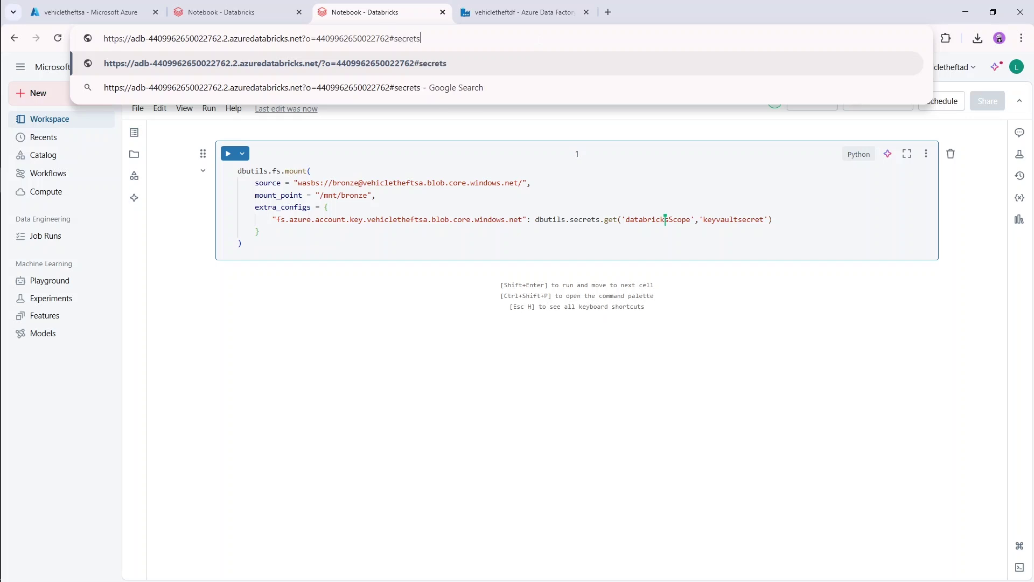
{"action": "type", "text": "/createScope"}
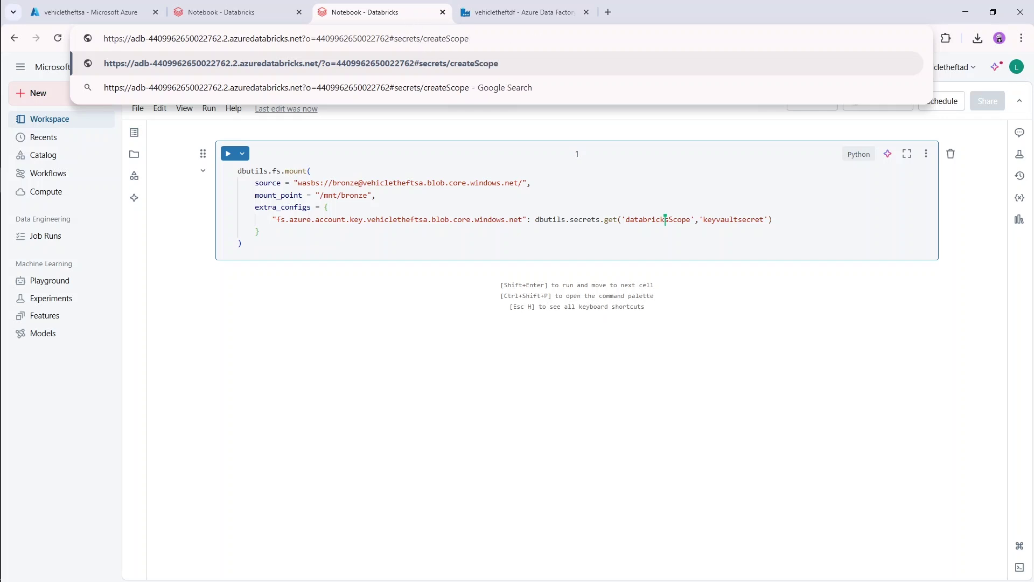
{"action": "key", "text": "BackSpace"}
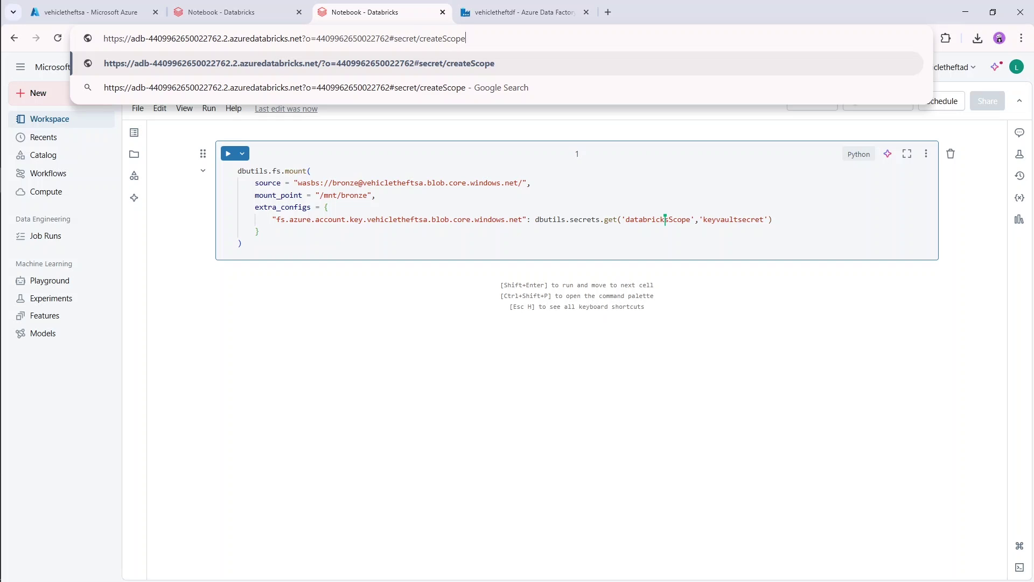
{"action": "key", "text": "Return"}
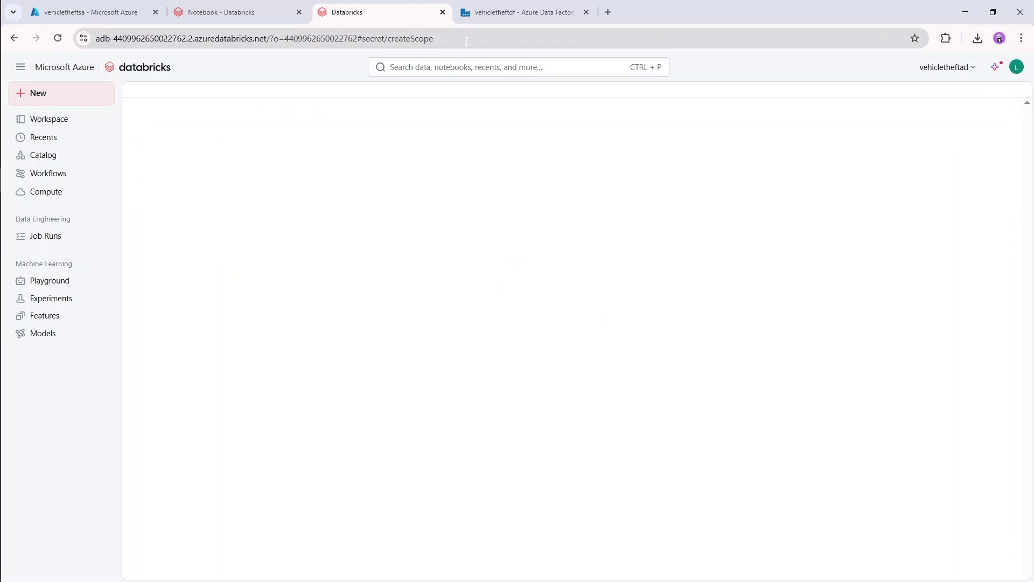
- Correct the end of the workspace address to #secrets/createScope and load the secret scope creation page
{"action": "left_click", "coordinate": [467, 40]}
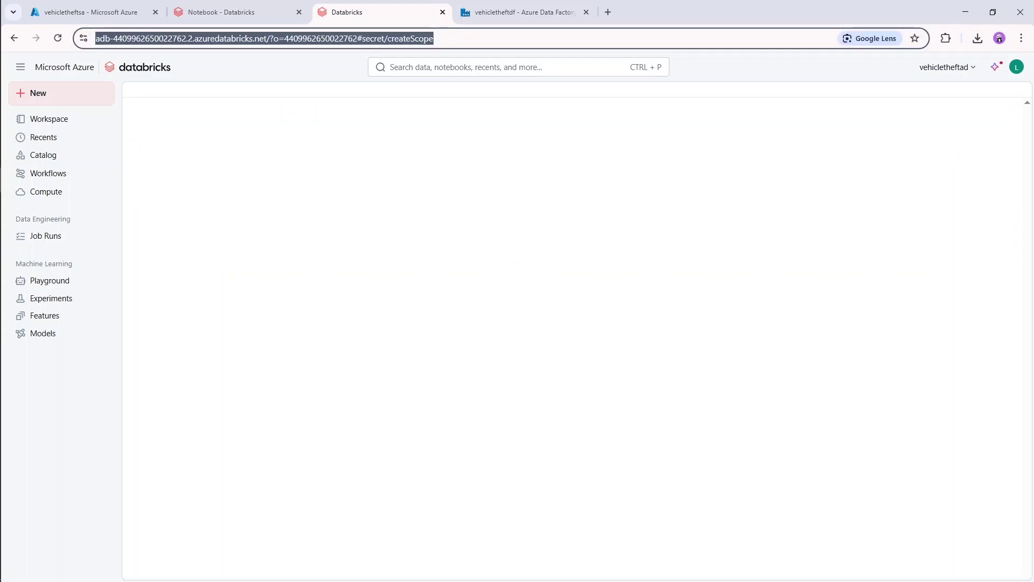
{"action": "left_click", "coordinate": [386, 38]}
{"action": "type", "text": "s://"}
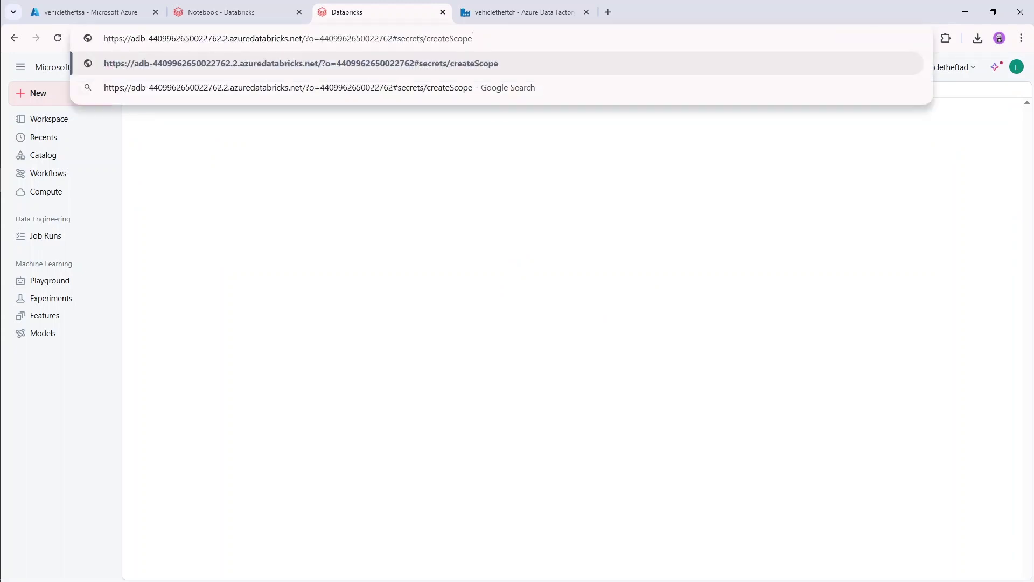
{"action": "key", "text": "Return"}
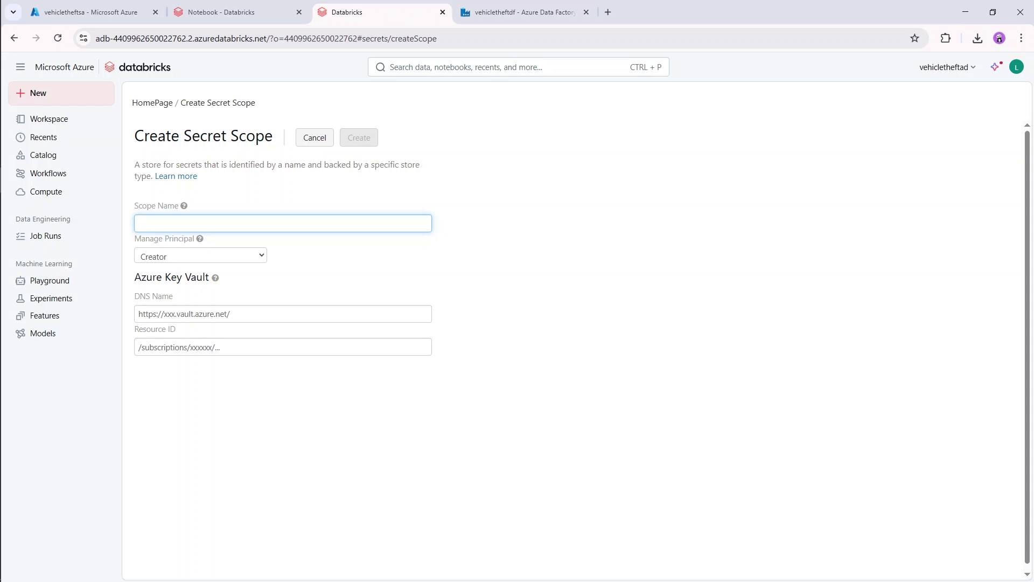
- Name the secret scope dbScope and set its Manage Principal to All workspace users
{"action": "type", "text": "dbScope"}
{"action": "left_click", "coordinate": [246, 259]}
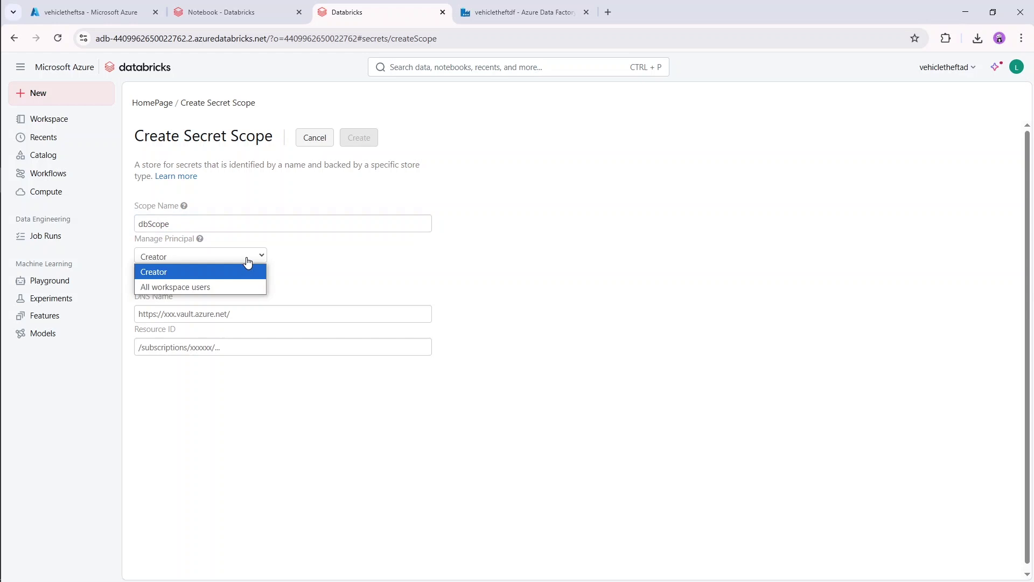
{"action": "left_click", "coordinate": [236, 287]}
{"action": "left_click", "coordinate": [254, 319]}
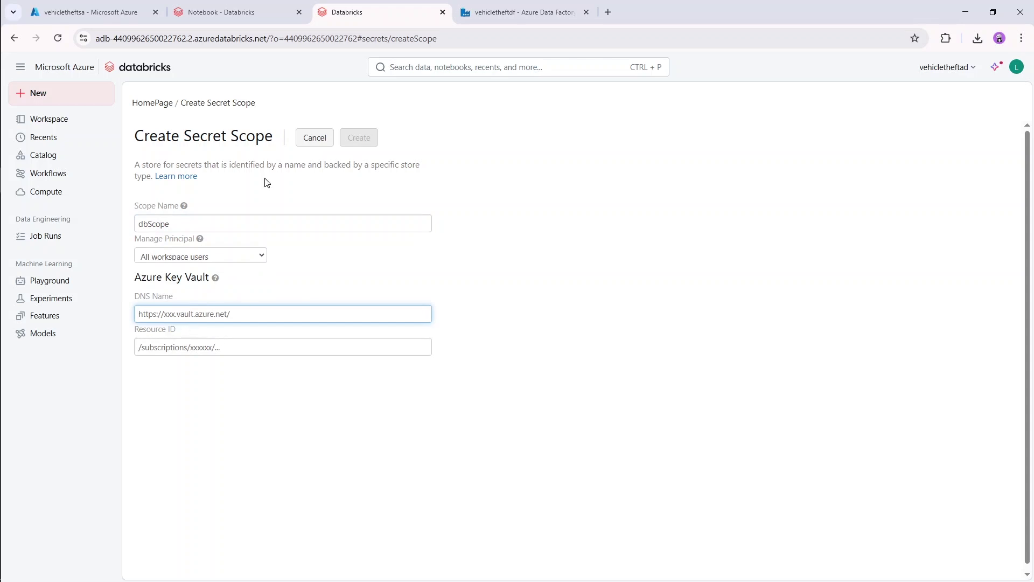
- Switch to the Azure portal, find the Key vaults service and start creating a key vault
{"action": "left_click", "coordinate": [100, 8]}
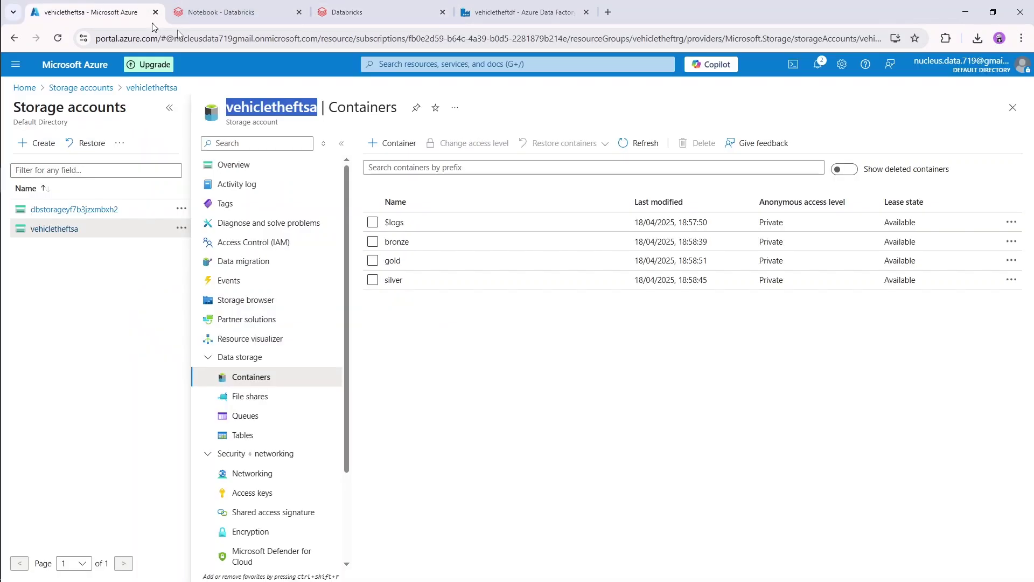
{"action": "left_click", "coordinate": [424, 63]}
{"action": "type", "text": "key"}
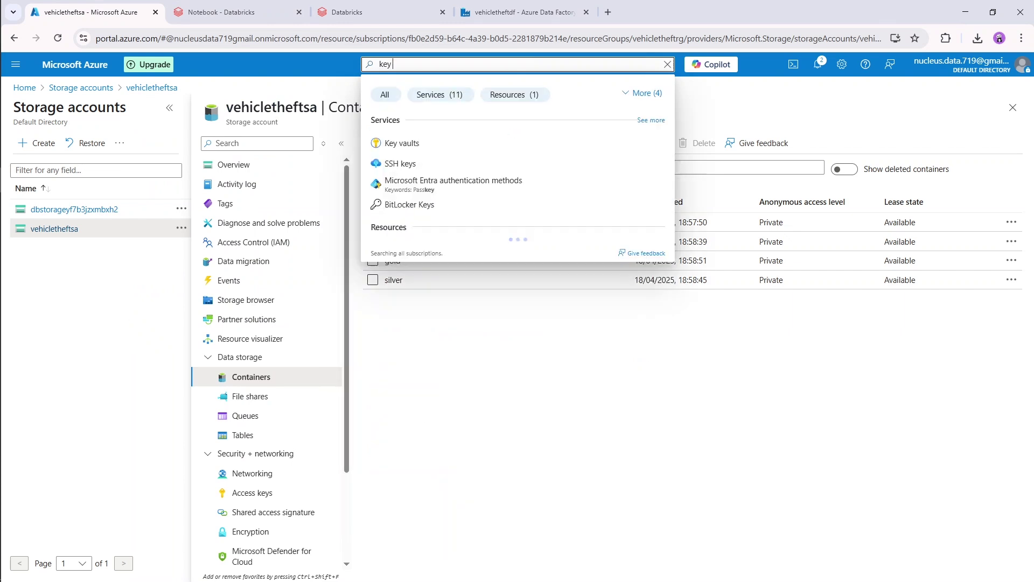
{"action": "type", "text": " vault"}
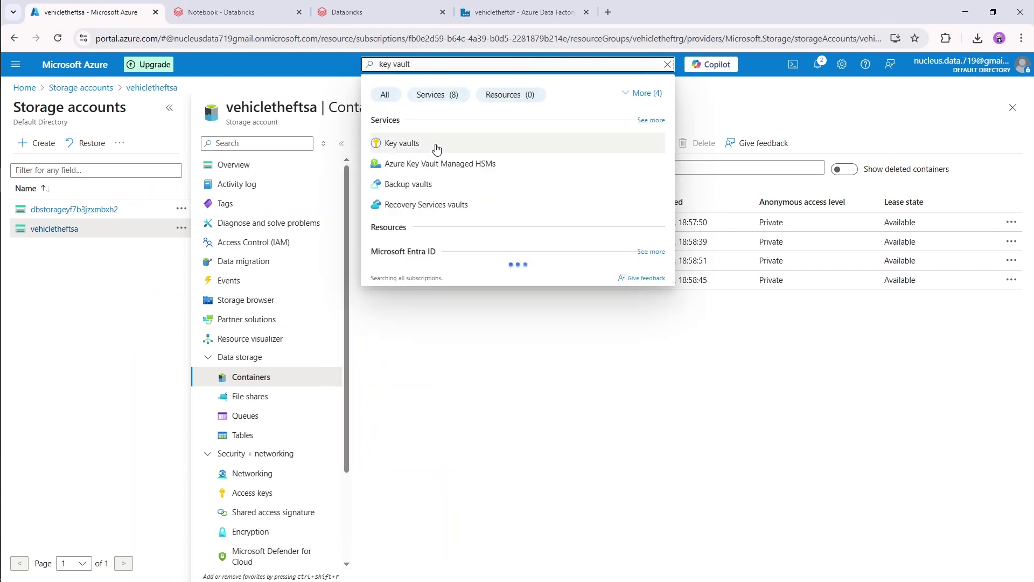
{"action": "left_click", "coordinate": [437, 147]}
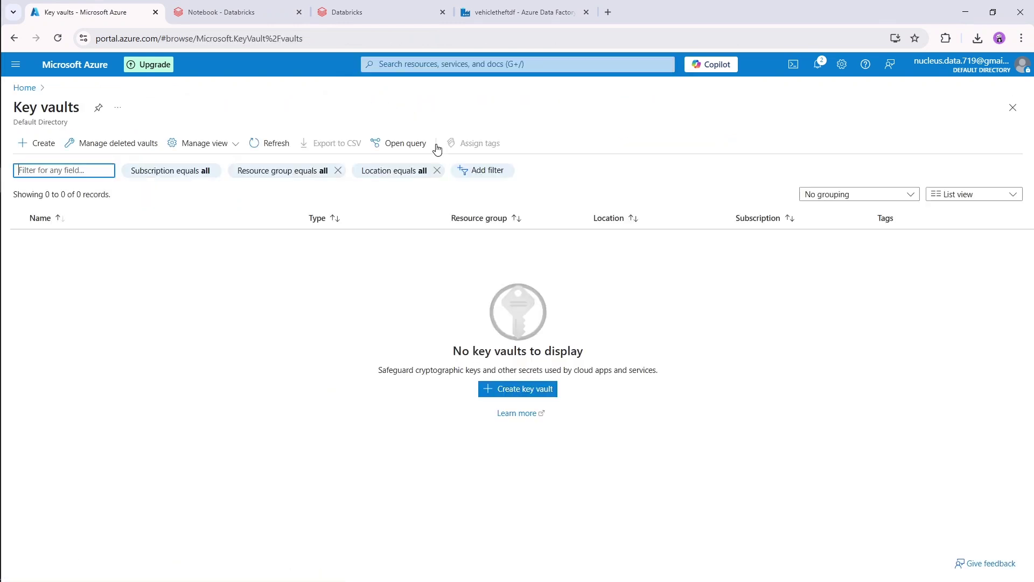
{"action": "left_click", "coordinate": [529, 396]}
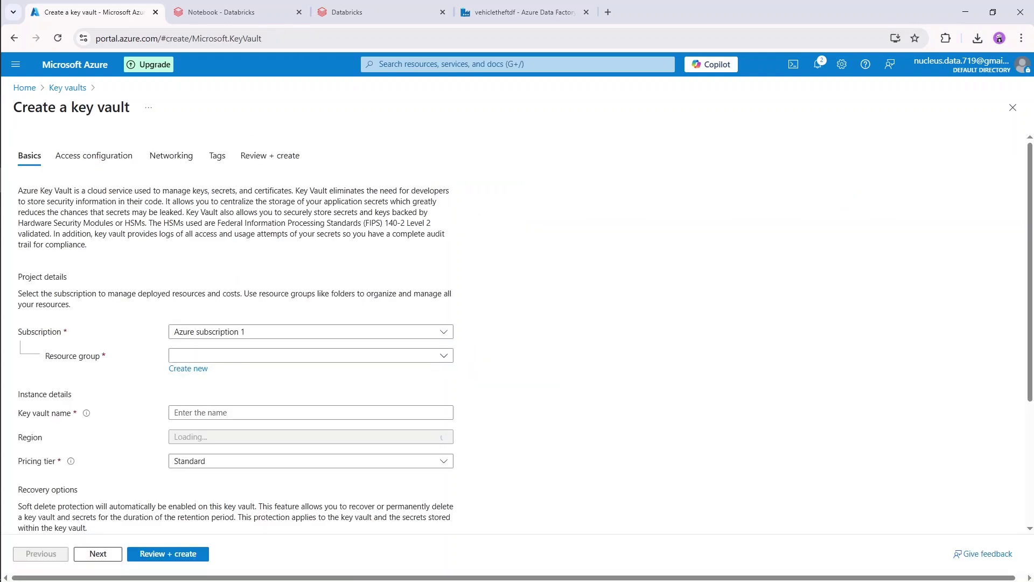
- Assign the new key vault to the vehicletheftrg resource group and name it vehicletheft-kv
{"action": "left_click", "coordinate": [254, 358]}
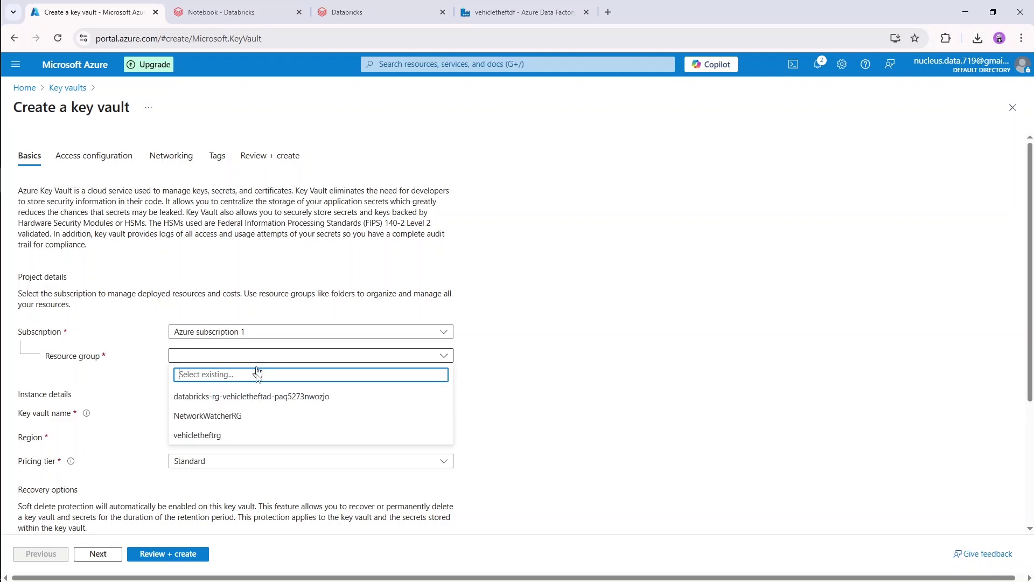
{"action": "left_click", "coordinate": [259, 441]}
{"action": "scroll", "coordinate": [390, 377], "scroll_direction": "down", "scroll_amount": 1}
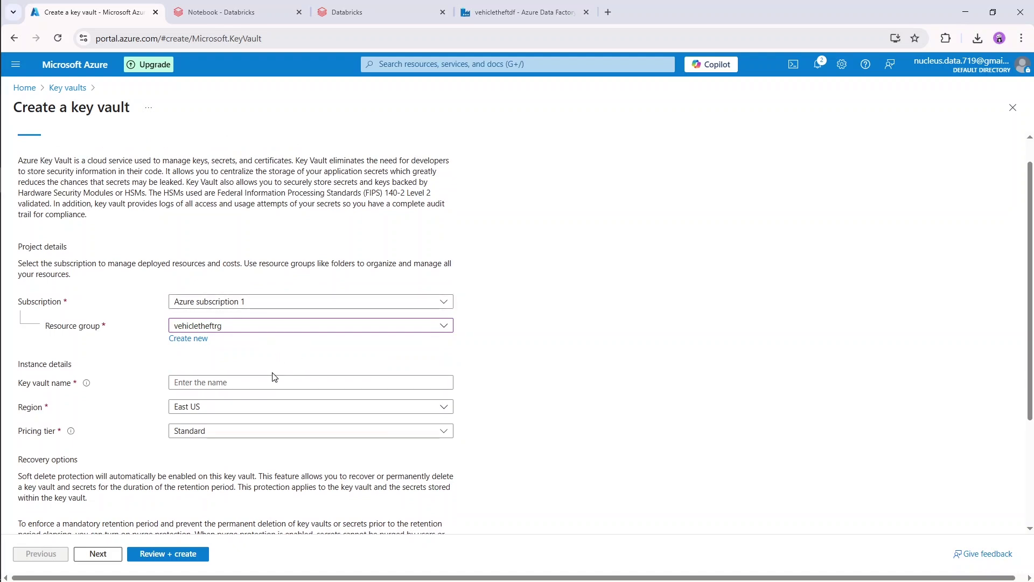
{"action": "left_click", "coordinate": [274, 382]}
{"action": "left_click", "coordinate": [274, 382]}
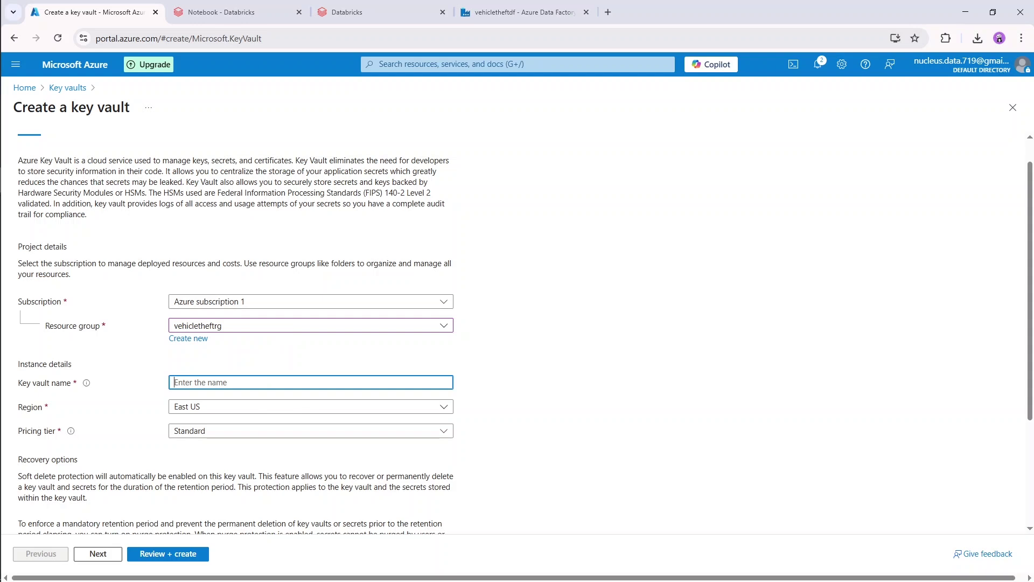
{"action": "type", "text": "vehicleth"}
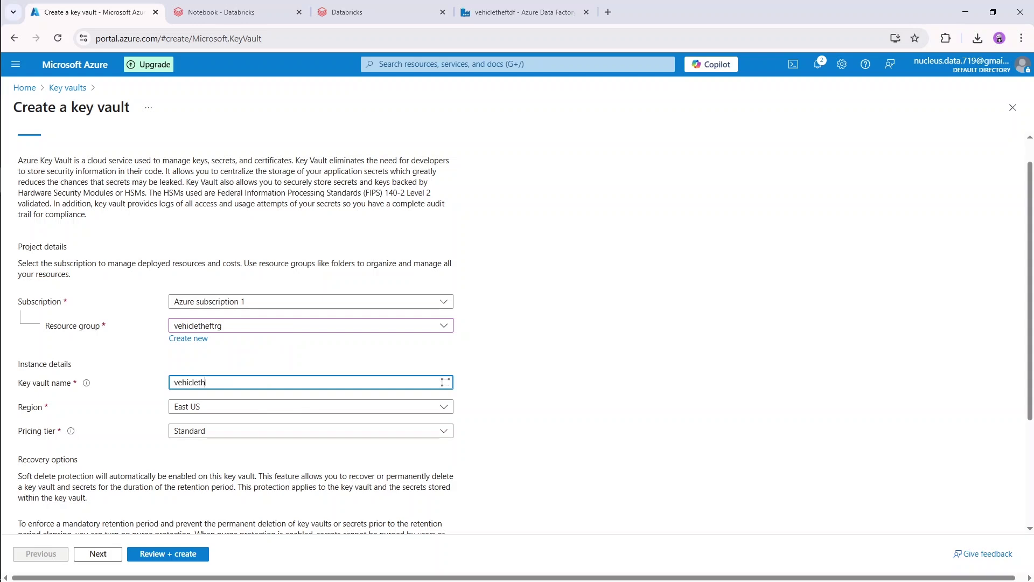
{"action": "type", "text": "eft_kv"}
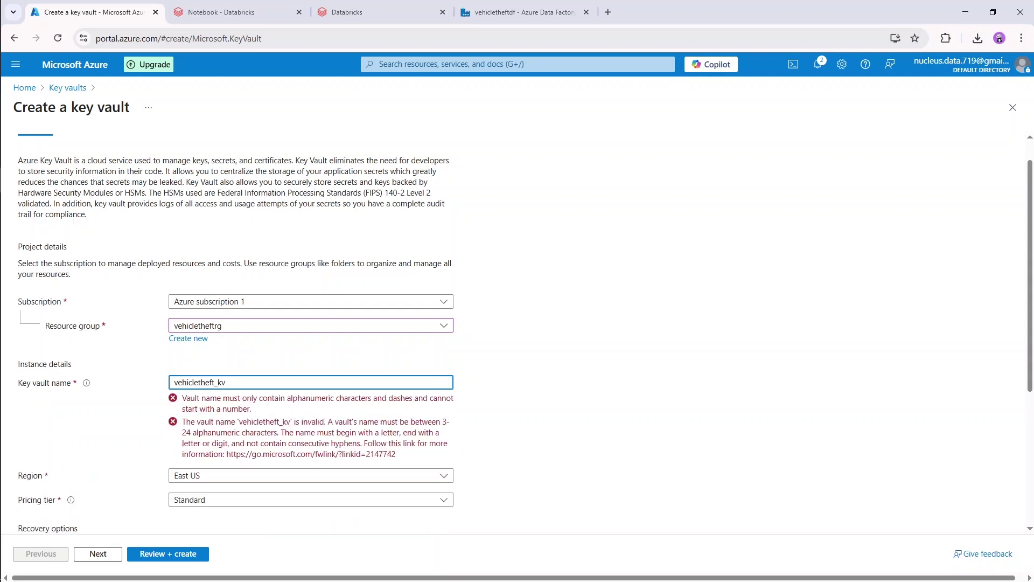
{"action": "key", "text": "Delete"}
{"action": "key", "text": "Delete"}
{"action": "type", "text": "-k"}
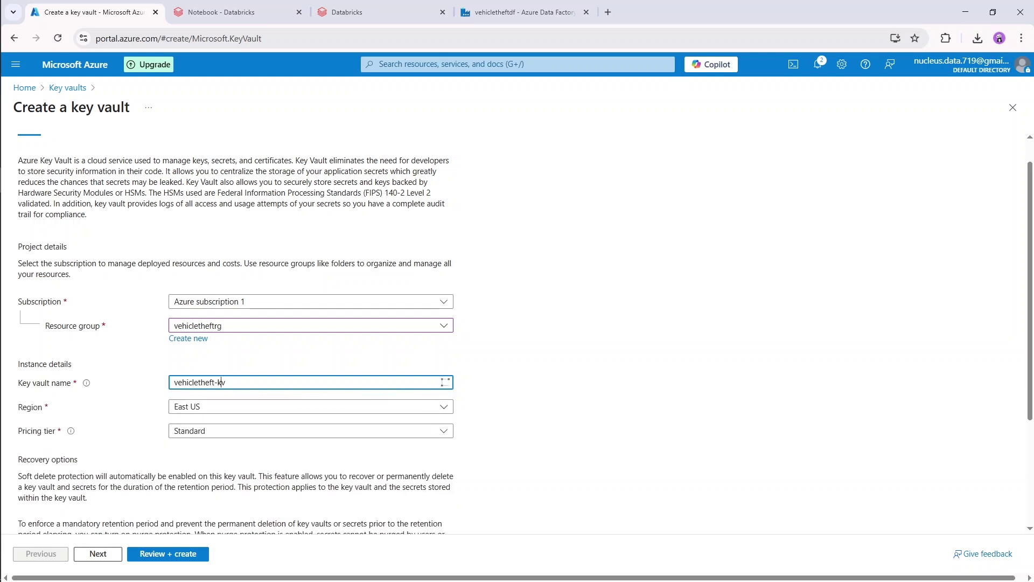
{"action": "left_click", "coordinate": [481, 365]}
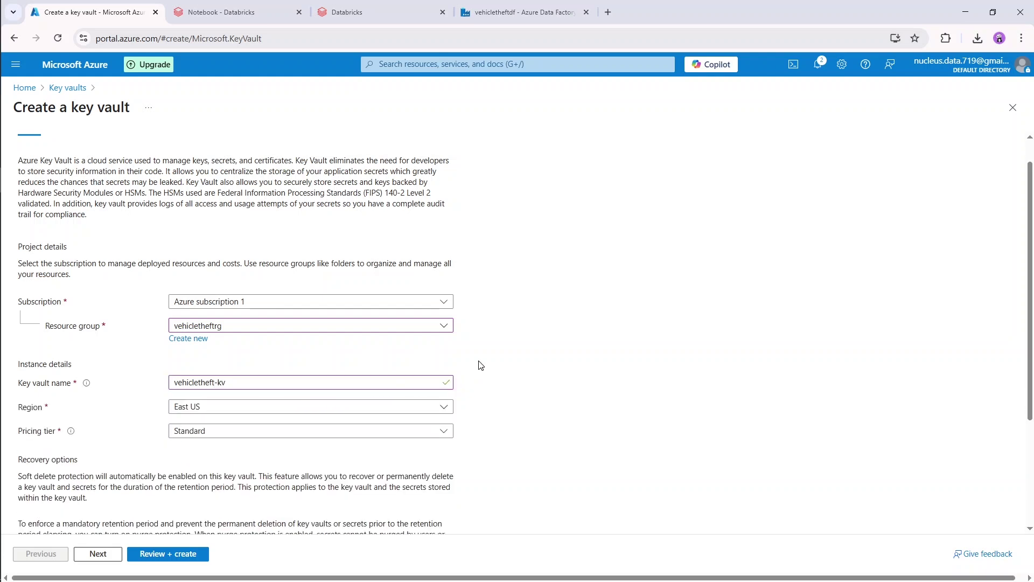
- Set the key vault's region to UAE North and keep the Standard pricing tier
{"action": "left_click", "coordinate": [389, 408]}
{"action": "scroll", "coordinate": [325, 246], "scroll_direction": "down", "scroll_amount": 10}
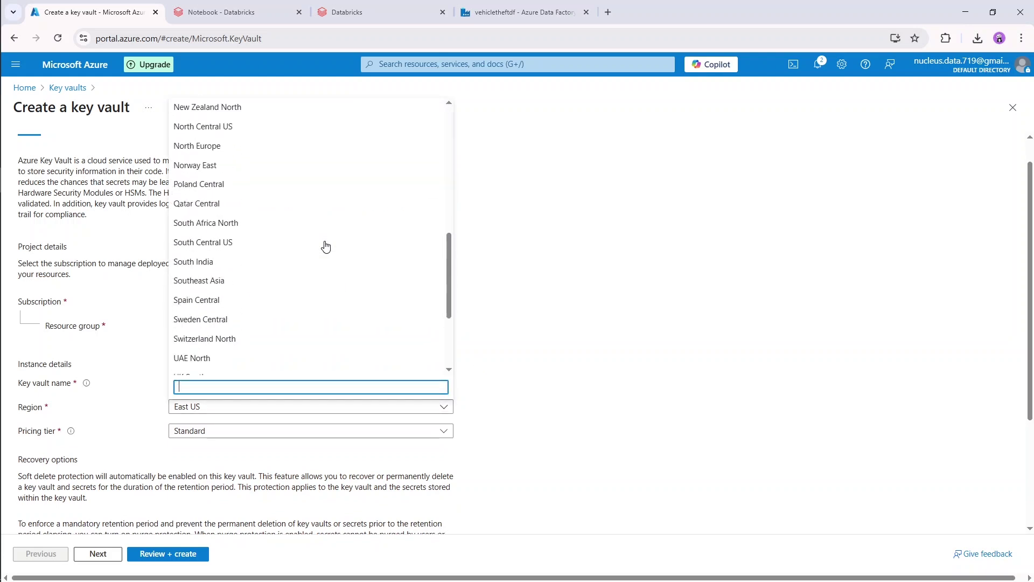
{"action": "scroll", "coordinate": [302, 194], "scroll_direction": "up", "scroll_amount": 2}
{"action": "scroll", "coordinate": [284, 177], "scroll_direction": "down", "scroll_amount": 2}
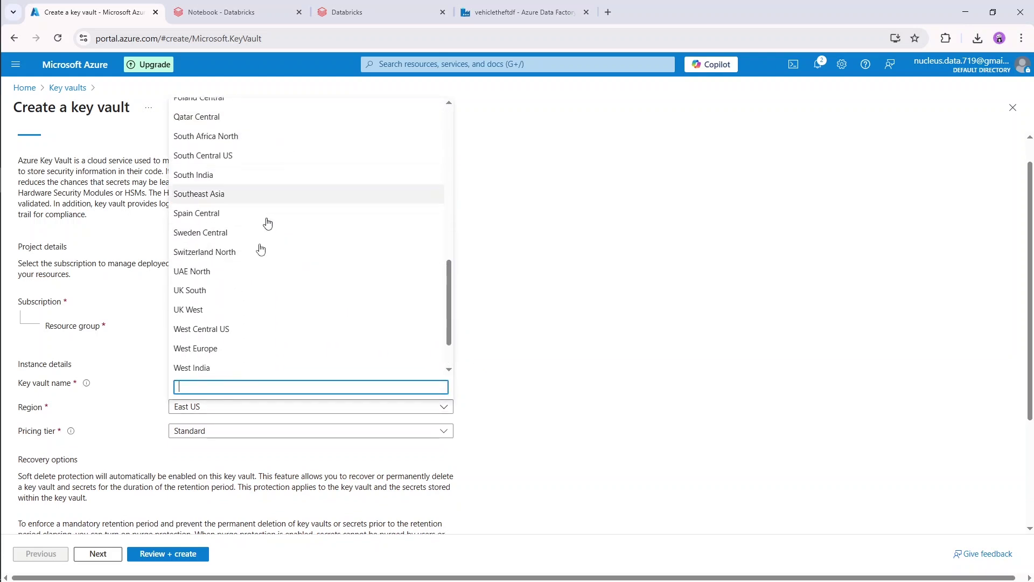
{"action": "left_click", "coordinate": [229, 272]}
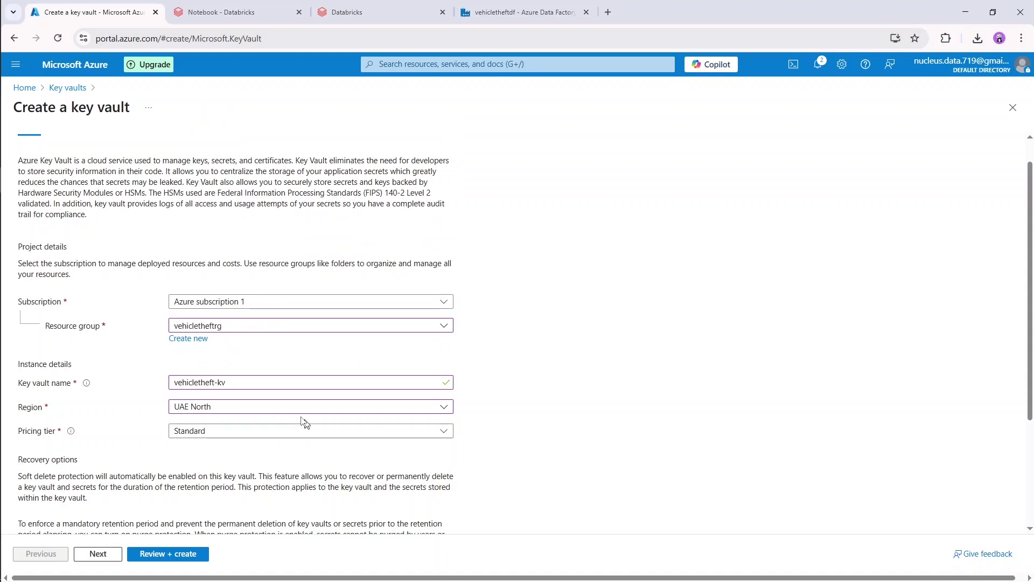
{"action": "left_click", "coordinate": [346, 433]}
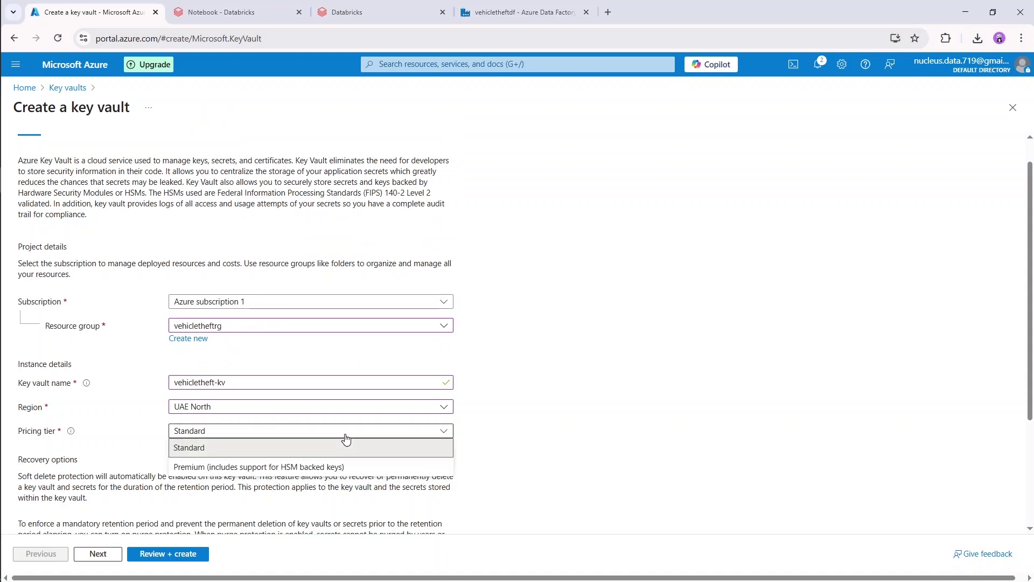
{"action": "left_click", "coordinate": [346, 437]}
- Set the key vault's days to retain deleted vaults to 10 and continue to the access configuration
{"action": "scroll", "coordinate": [469, 430], "scroll_direction": "down", "scroll_amount": 3}
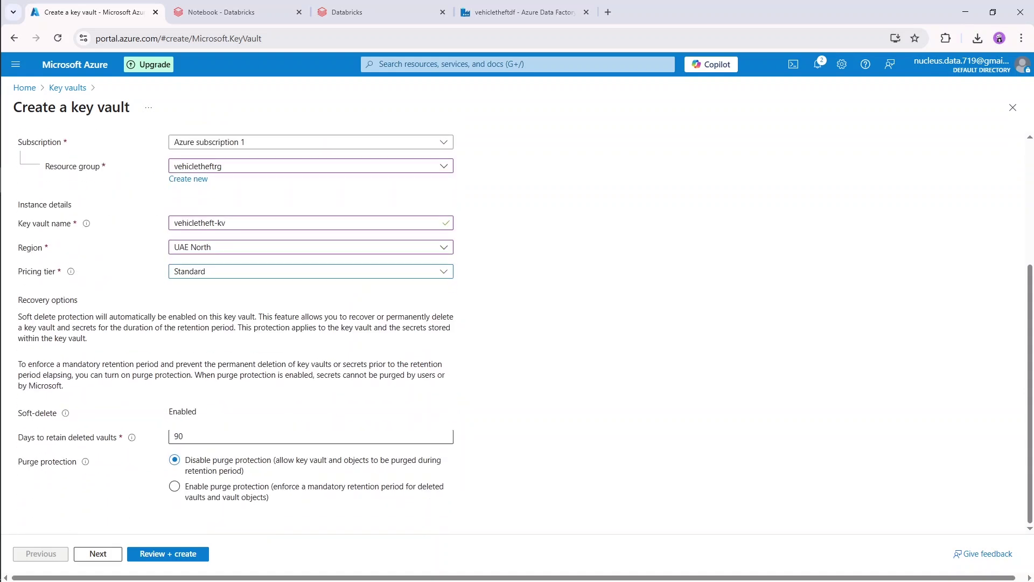
{"action": "left_click", "coordinate": [178, 437]}
{"action": "key", "text": "ctrl+a"}
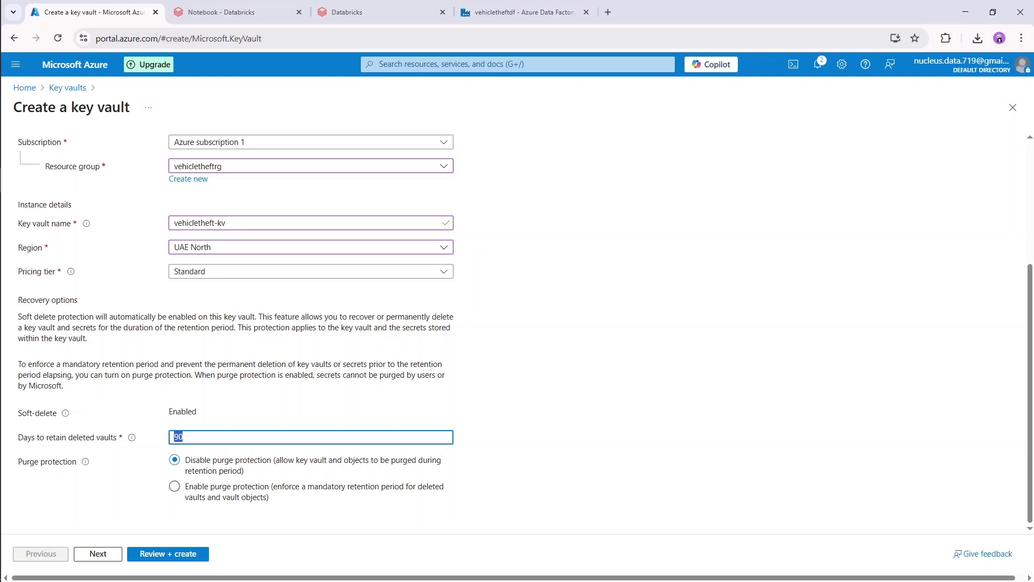
{"action": "type", "text": "10"}
{"action": "left_click", "coordinate": [98, 554]}
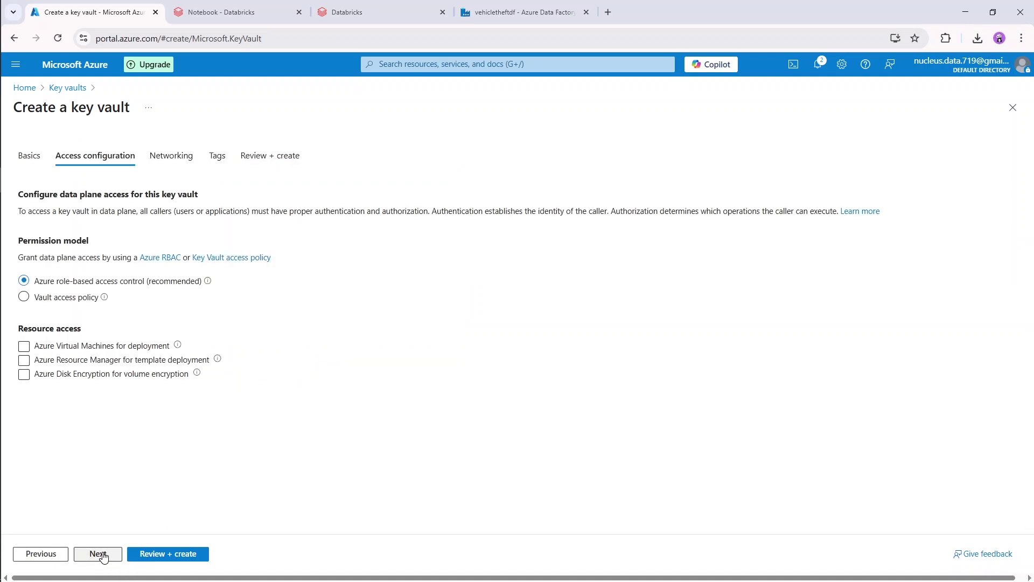
- Set the key vault's permission model to Vault access policy and select the existing user's access policy
{"action": "left_click", "coordinate": [59, 301]}
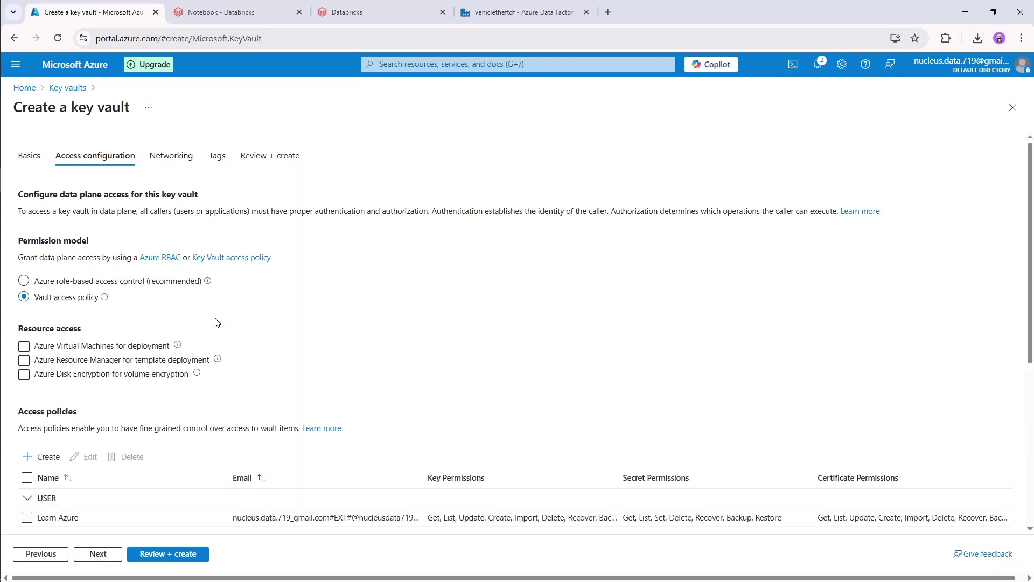
{"action": "scroll", "coordinate": [217, 323], "scroll_direction": "down", "scroll_amount": 1}
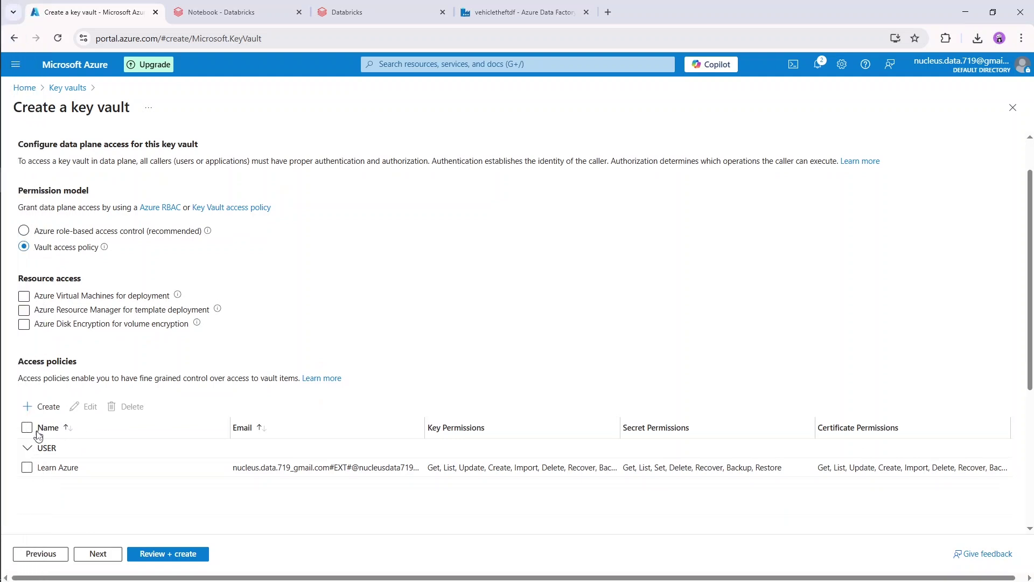
{"action": "left_click", "coordinate": [26, 428]}
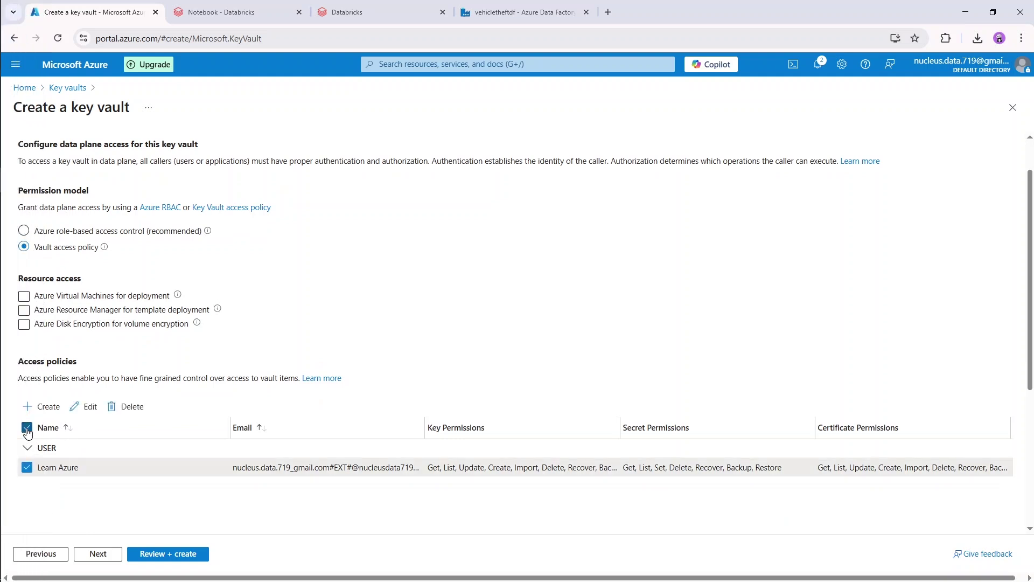
{"action": "scroll", "coordinate": [182, 493], "scroll_direction": "down", "scroll_amount": 1}
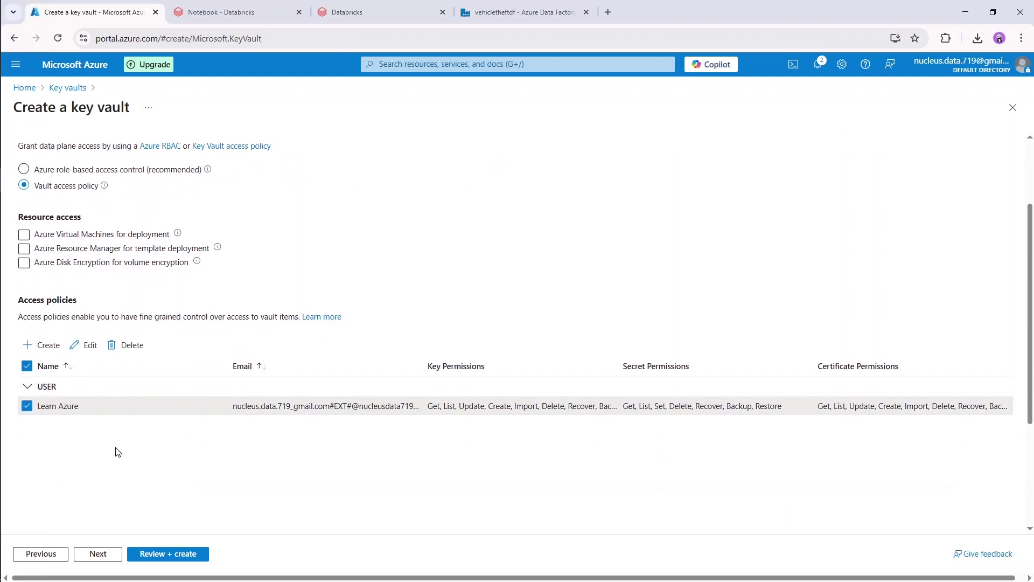
{"action": "scroll", "coordinate": [118, 452], "scroll_direction": "up", "scroll_amount": 1}
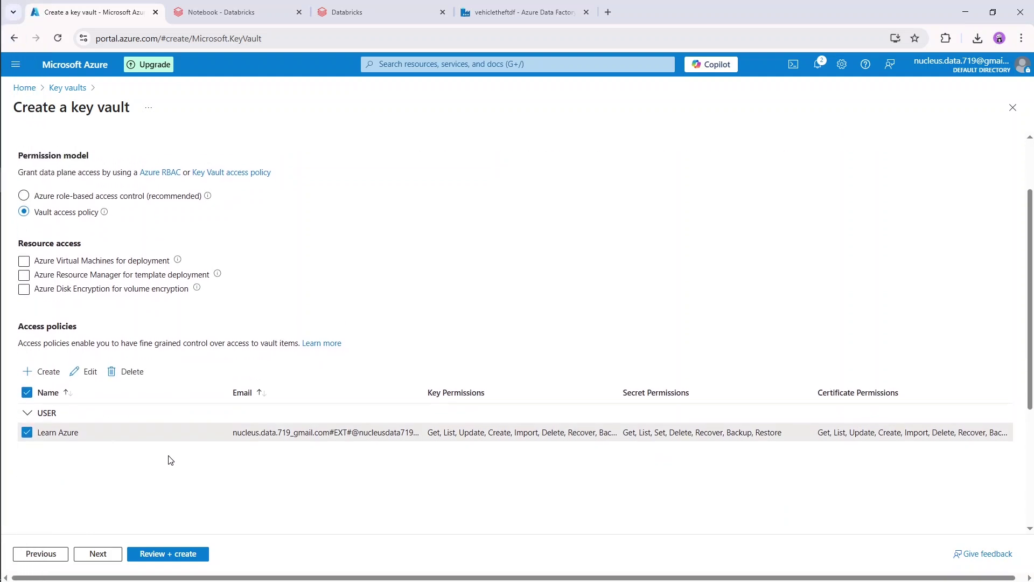
{"action": "left_click", "coordinate": [109, 558]}
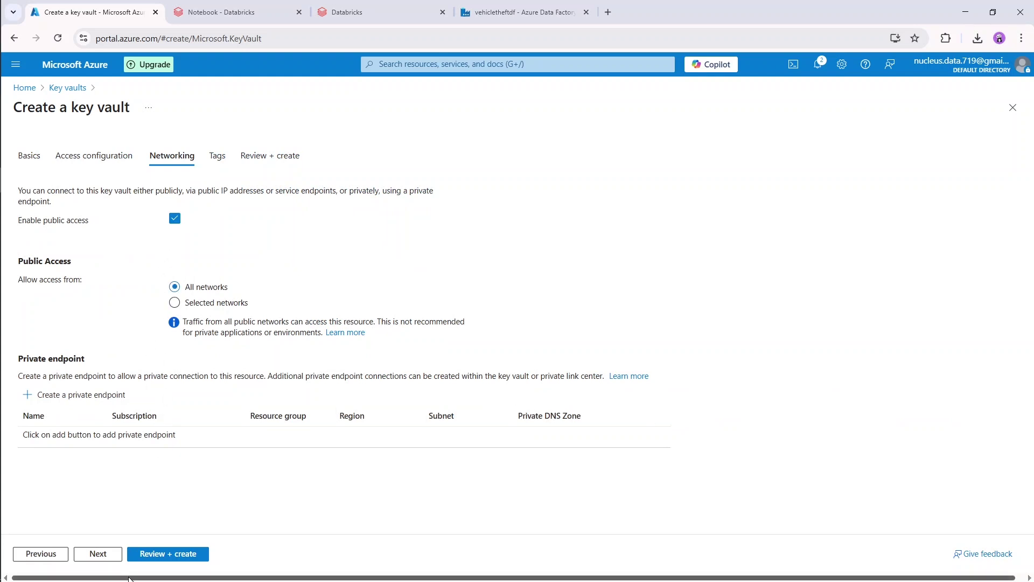
{"action": "left_click", "coordinate": [115, 559]}
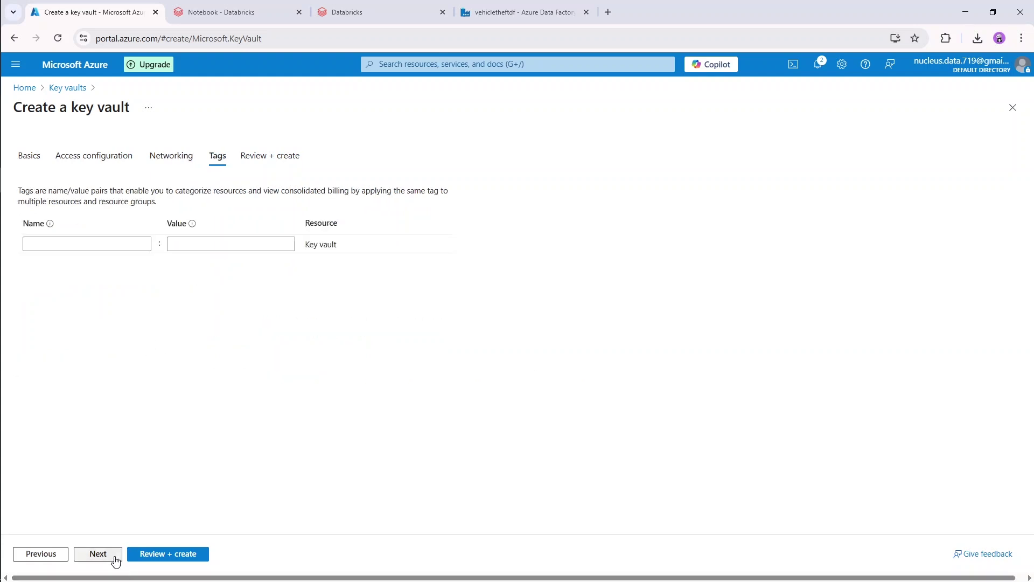
- Examine the key, secret and certificate permissions granted in the selected user's access policy without changing them
{"action": "left_click", "coordinate": [91, 168]}
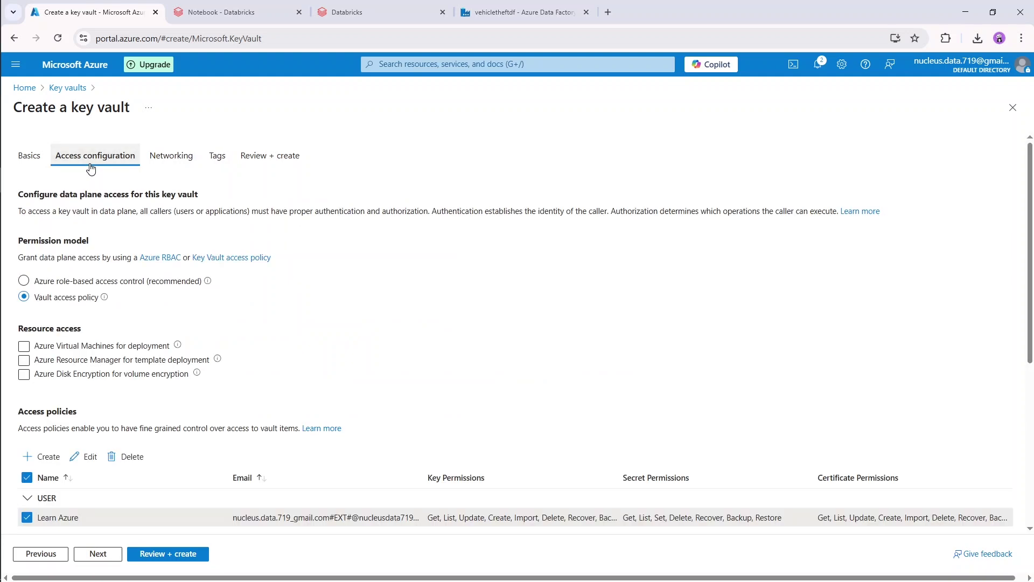
{"action": "scroll", "coordinate": [92, 356], "scroll_direction": "down", "scroll_amount": 3}
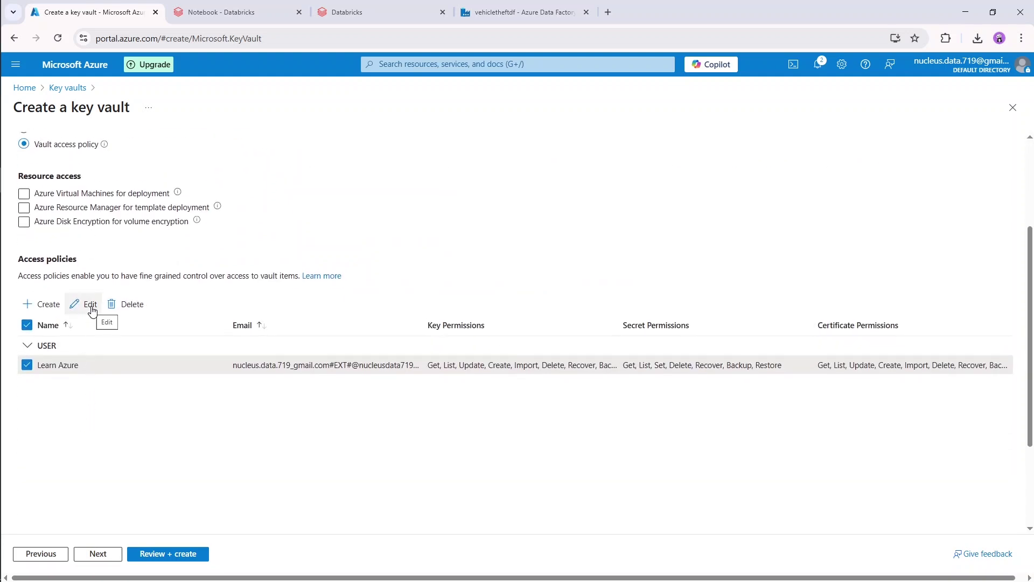
{"action": "left_click", "coordinate": [90, 305]}
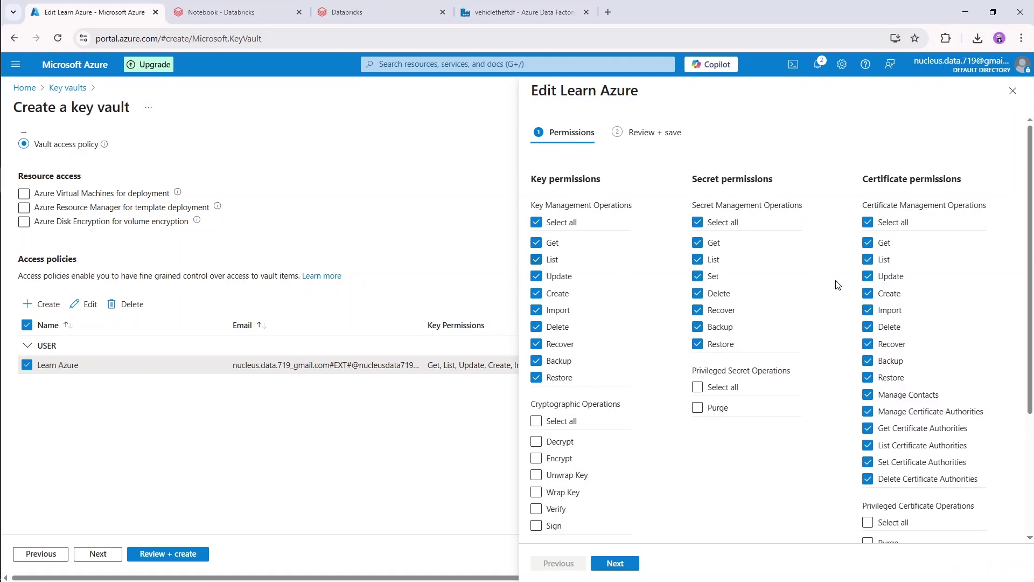
{"action": "scroll", "coordinate": [837, 285], "scroll_direction": "down", "scroll_amount": 3}
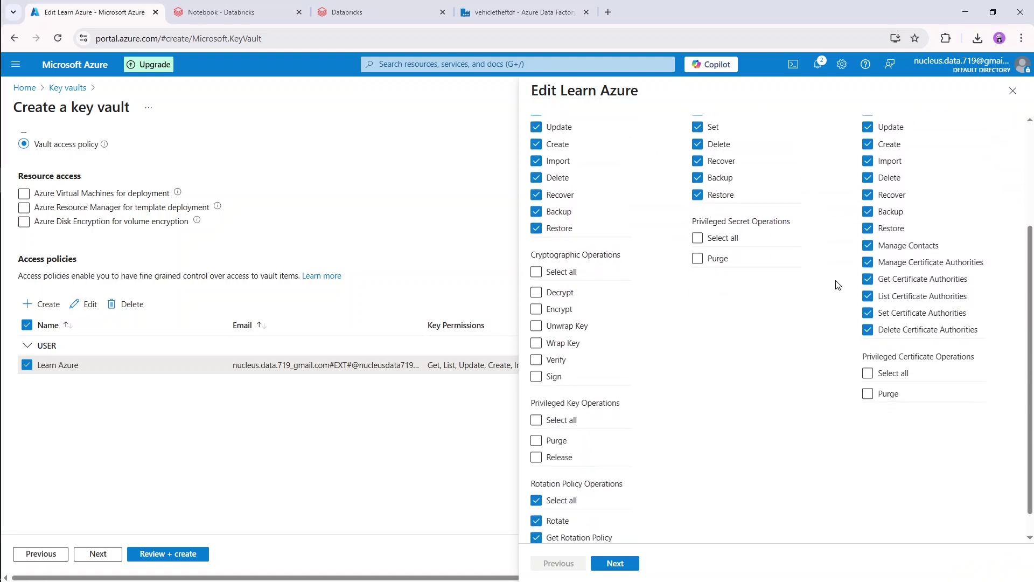
{"action": "scroll", "coordinate": [838, 285], "scroll_direction": "down", "scroll_amount": 1}
{"action": "scroll", "coordinate": [838, 285], "scroll_direction": "up", "scroll_amount": 4}
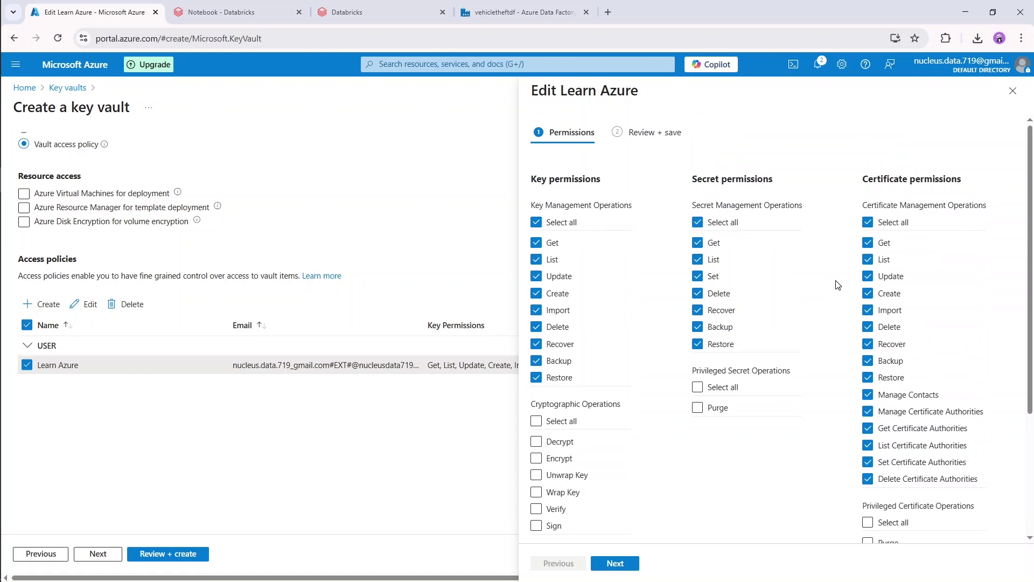
{"action": "scroll", "coordinate": [838, 285], "scroll_direction": "down", "scroll_amount": 3}
{"action": "scroll", "coordinate": [836, 284], "scroll_direction": "up", "scroll_amount": 3}
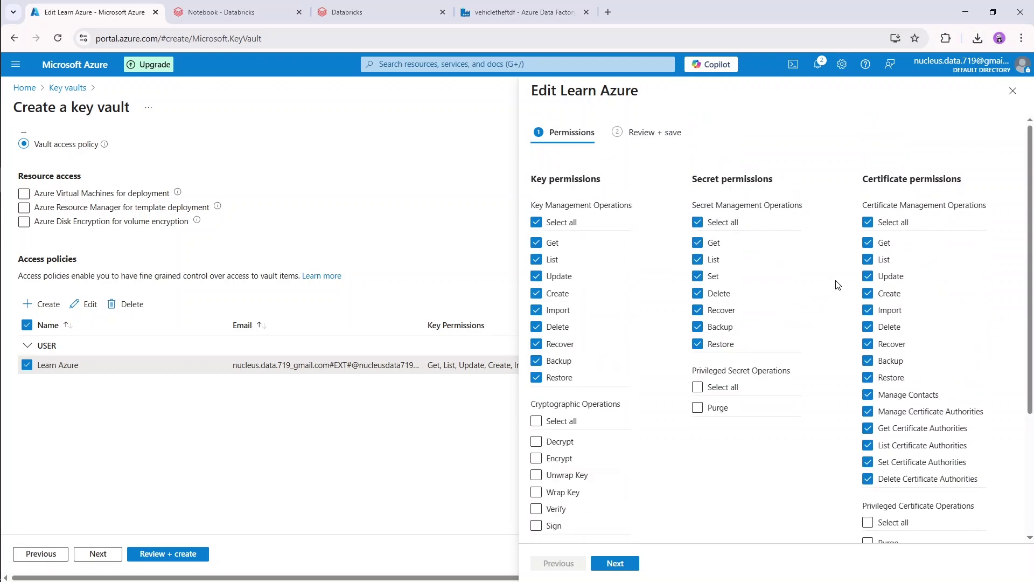
{"action": "left_click", "coordinate": [1013, 91]}
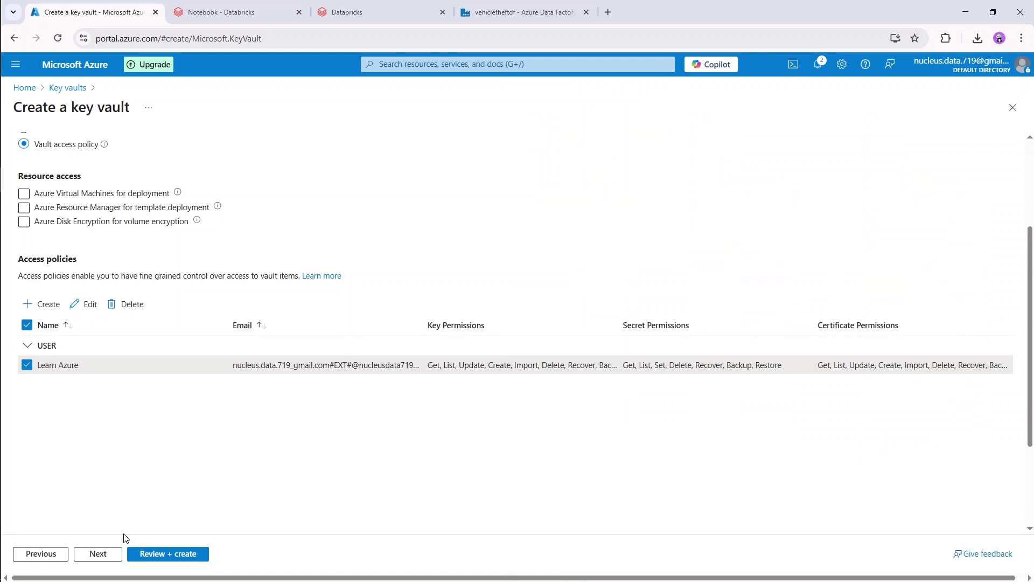
- Keep the default networking and tags, create the vehicletheft-kv key vault, and open the deployed resource
{"action": "left_click", "coordinate": [111, 557]}
{"action": "left_click", "coordinate": [110, 556]}
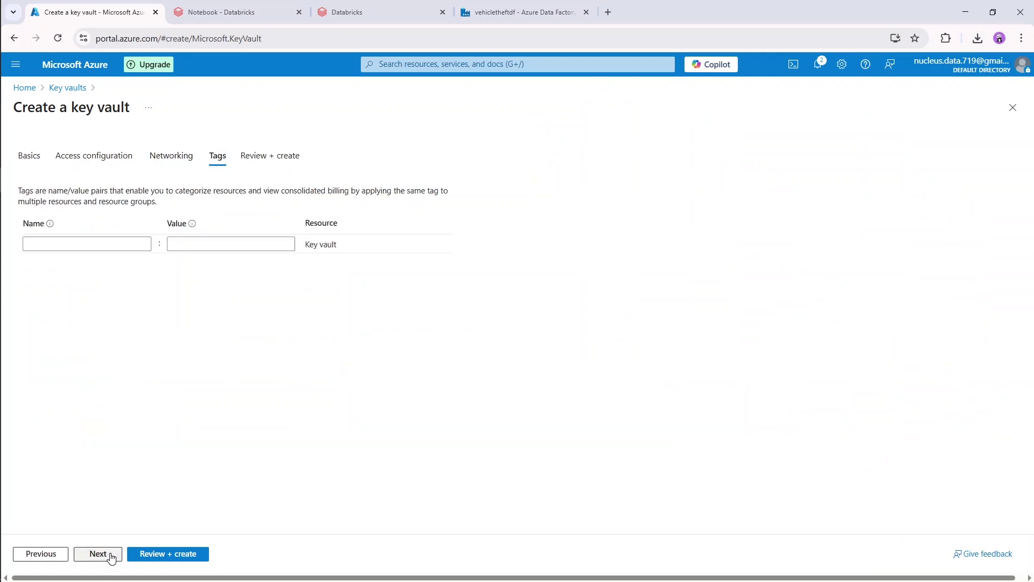
{"action": "left_click", "coordinate": [110, 555]}
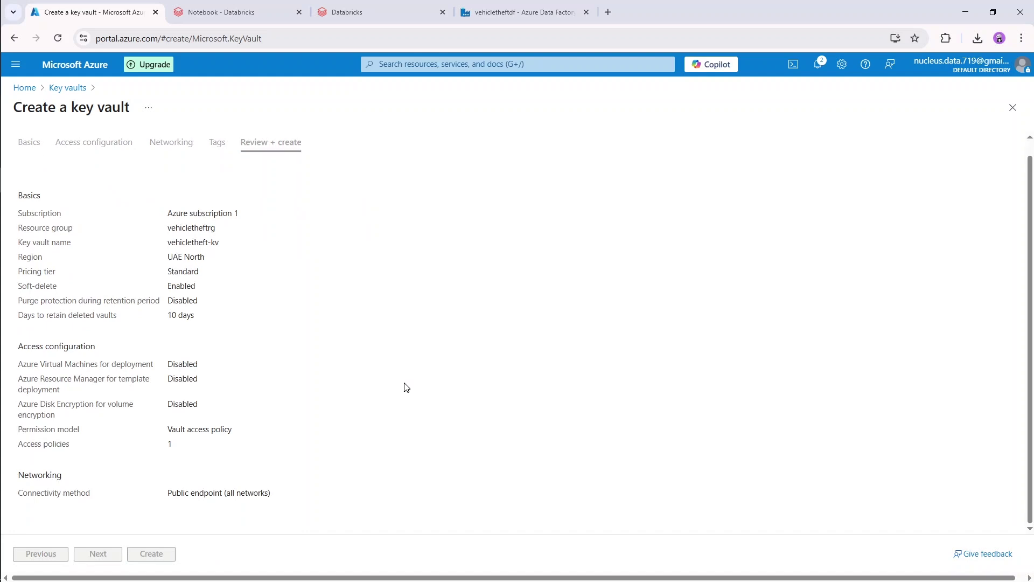
{"action": "left_click", "coordinate": [171, 558]}
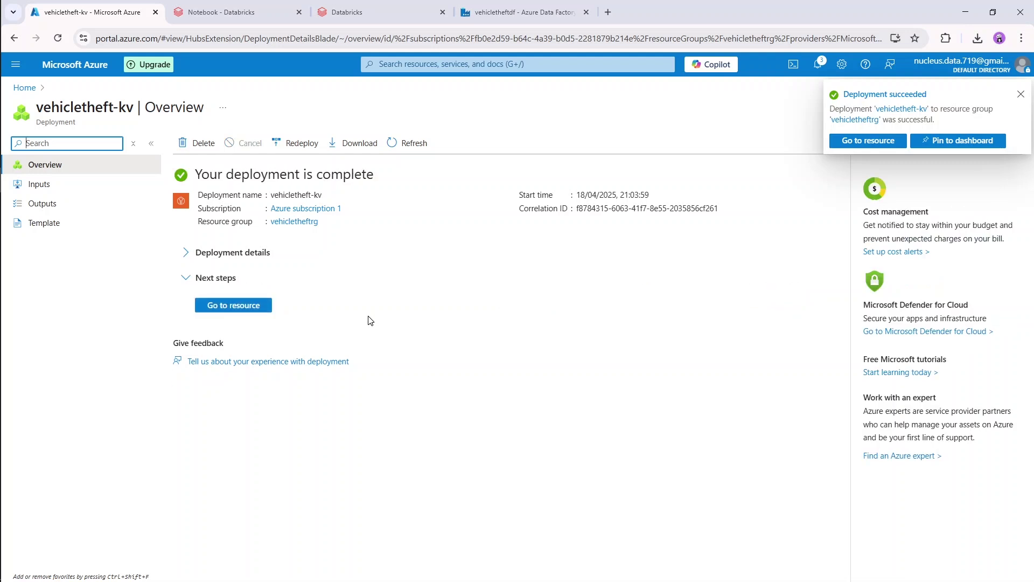
{"action": "left_click", "coordinate": [268, 310]}
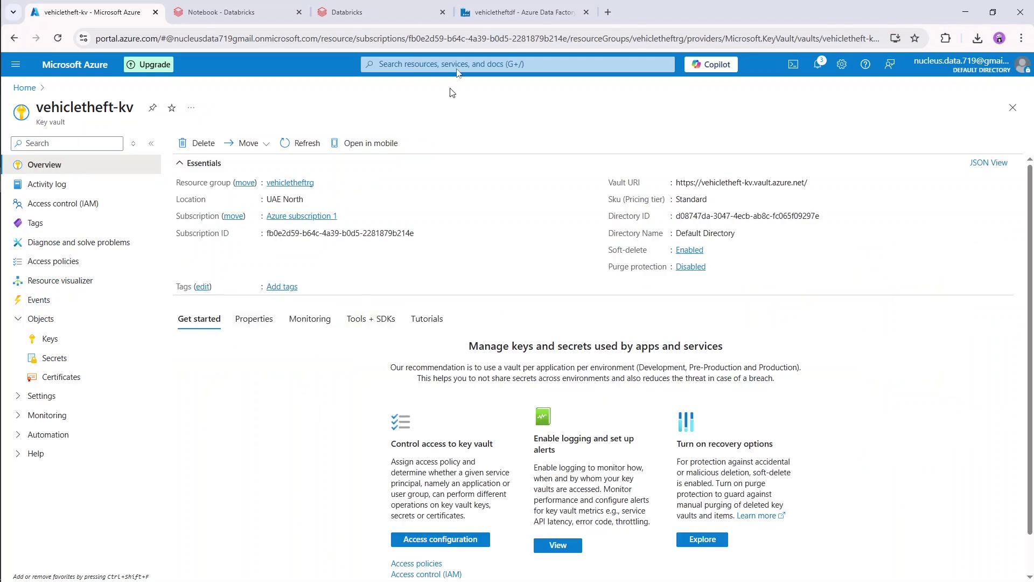
- Copy the Vault URI from the key vault's properties and paste it as the DNS Name of the Databricks secret scope
{"action": "left_click", "coordinate": [262, 5]}
{"action": "left_click", "coordinate": [350, 11]}
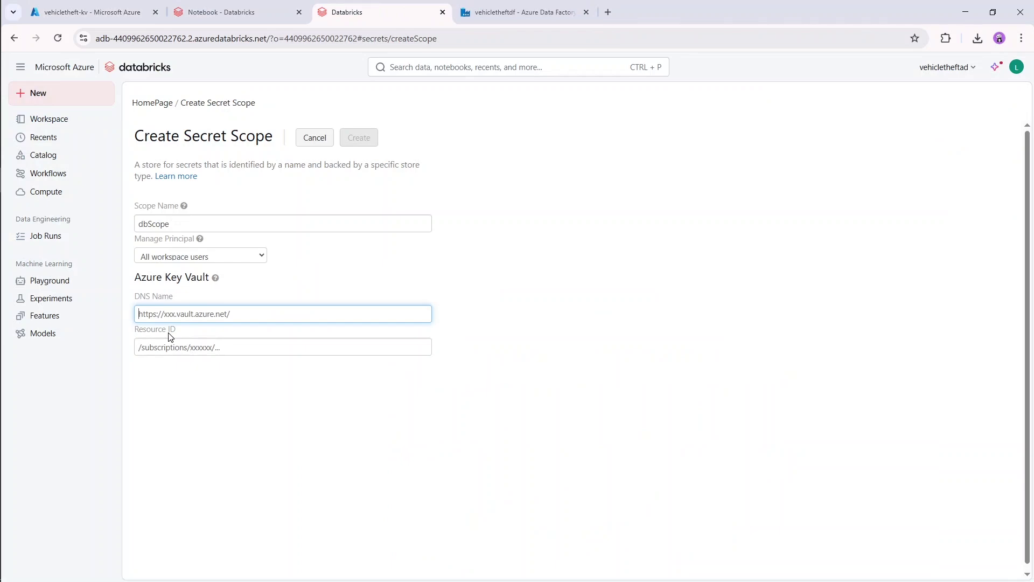
{"action": "left_click", "coordinate": [89, 11]}
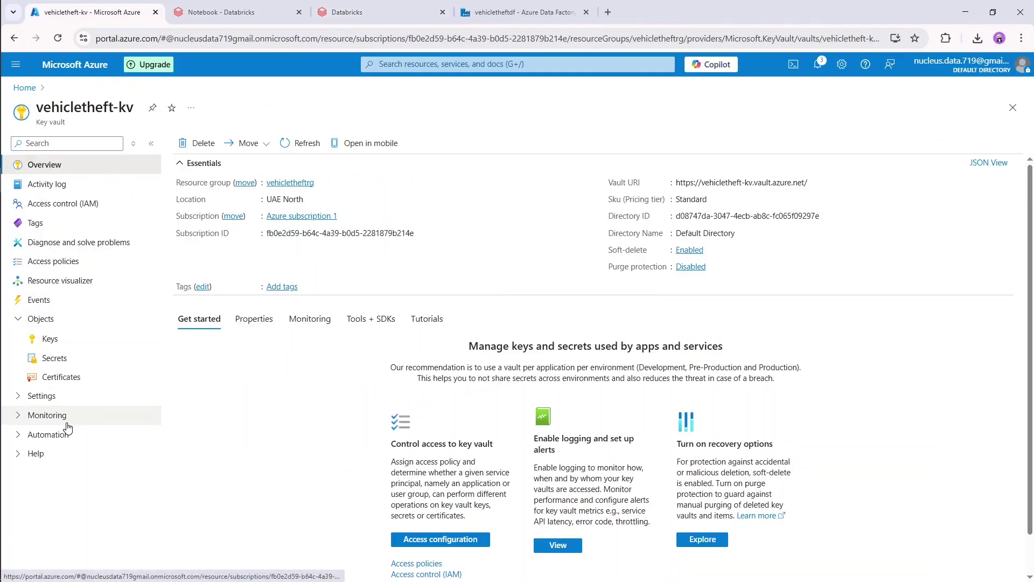
{"action": "left_click", "coordinate": [54, 396]}
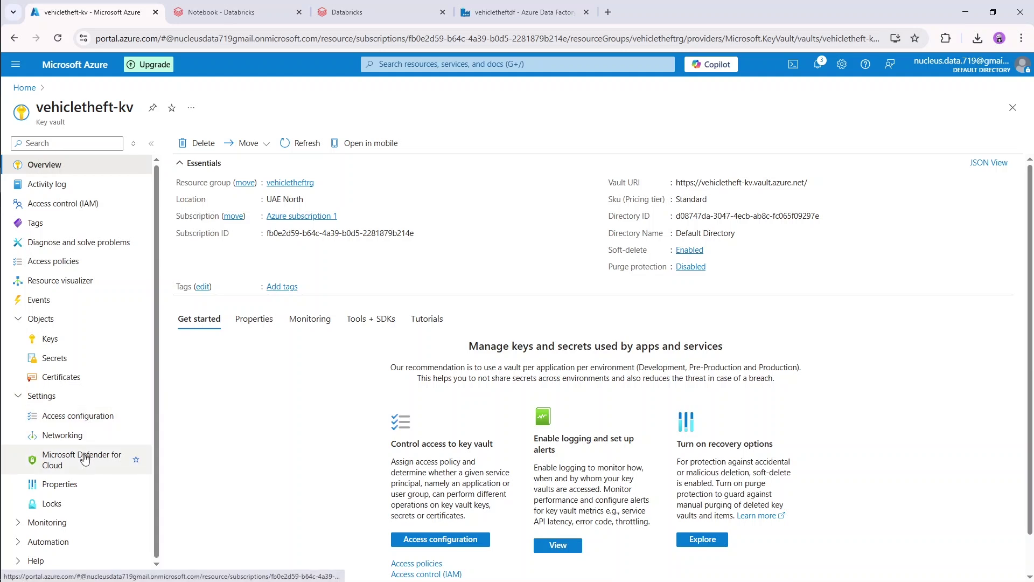
{"action": "left_click", "coordinate": [90, 487]}
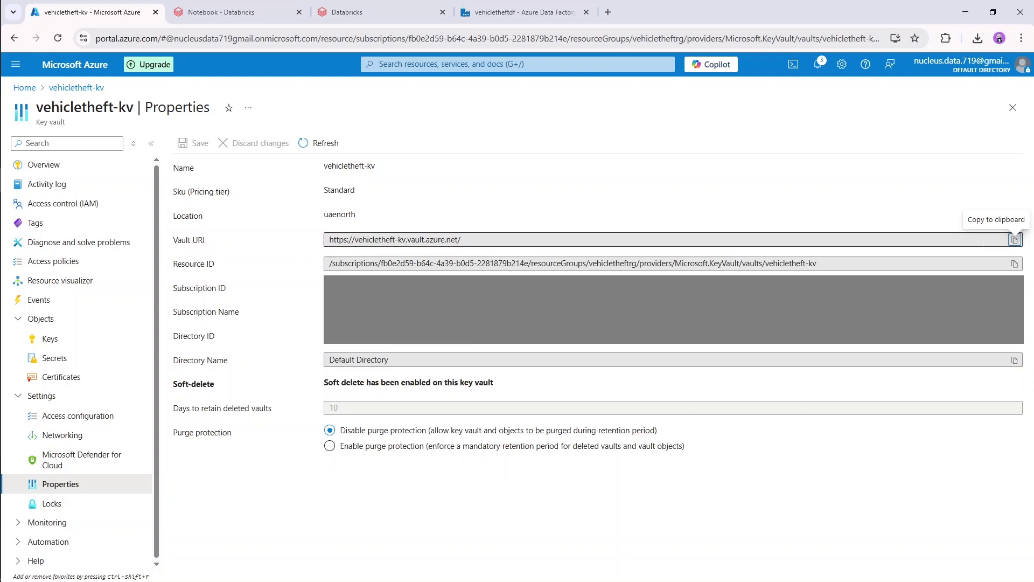
{"action": "left_click", "coordinate": [1016, 241]}
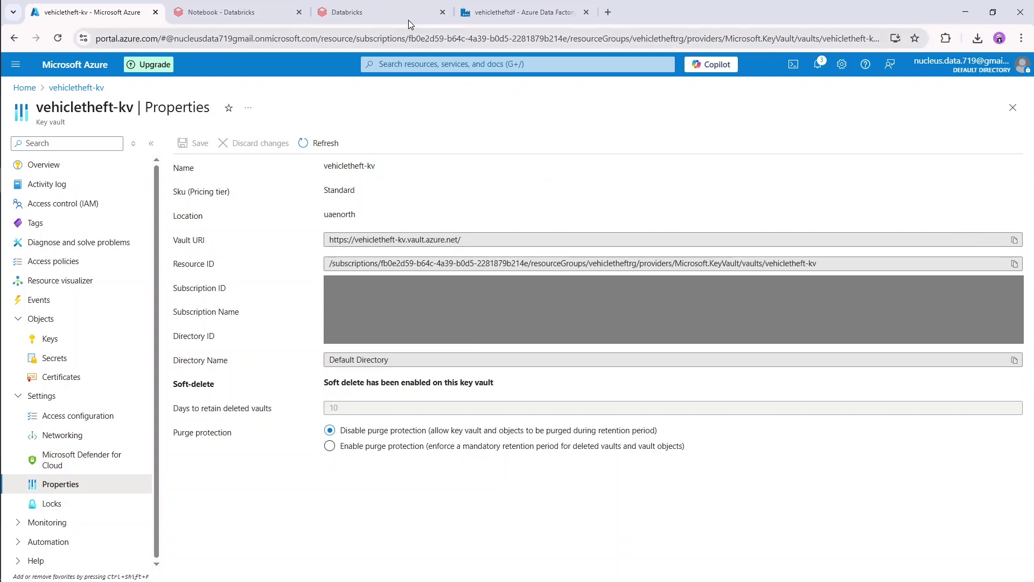
{"action": "left_click", "coordinate": [385, 9]}
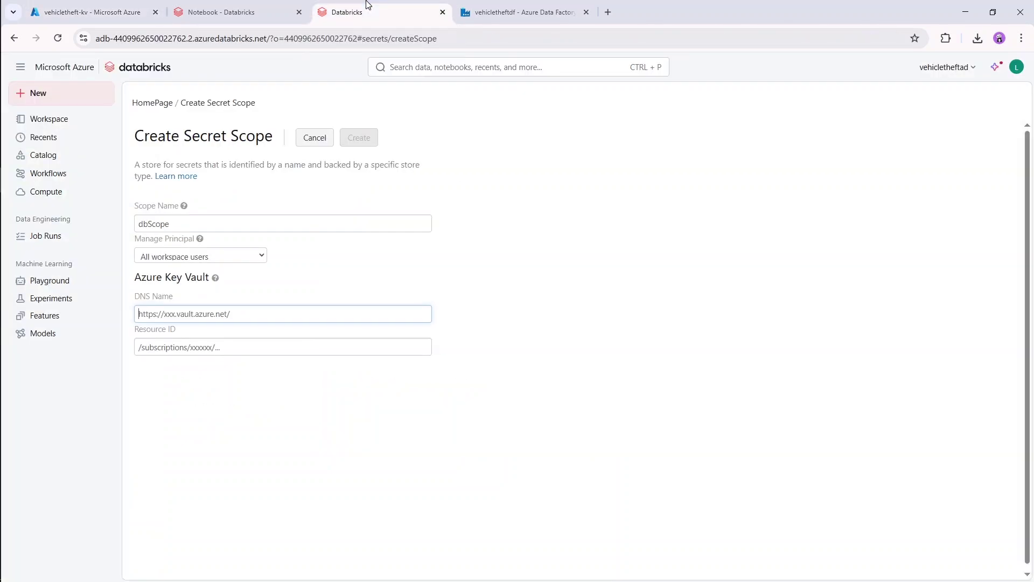
{"action": "left_click", "coordinate": [496, 5]}
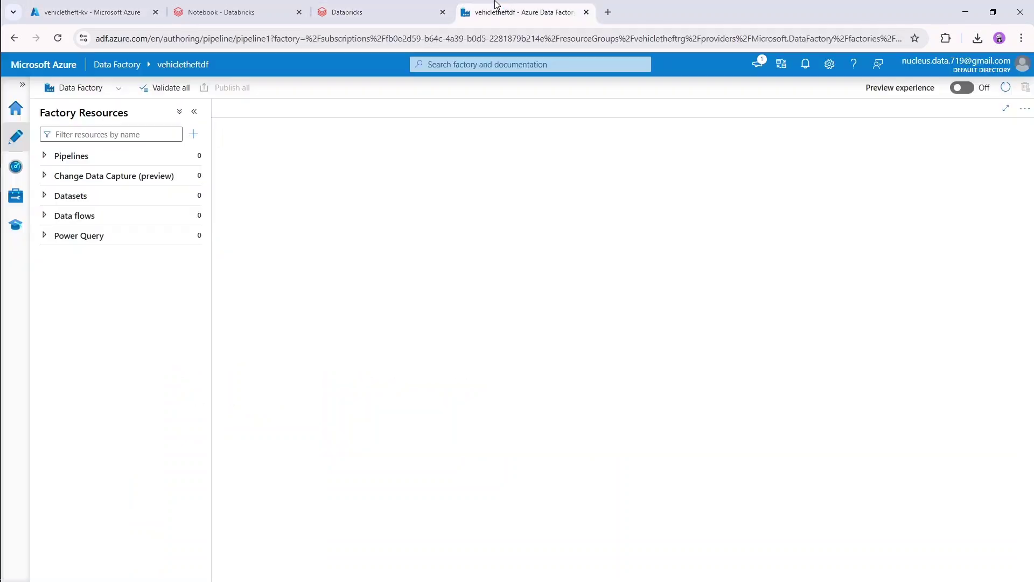
{"action": "left_click", "coordinate": [381, 6]}
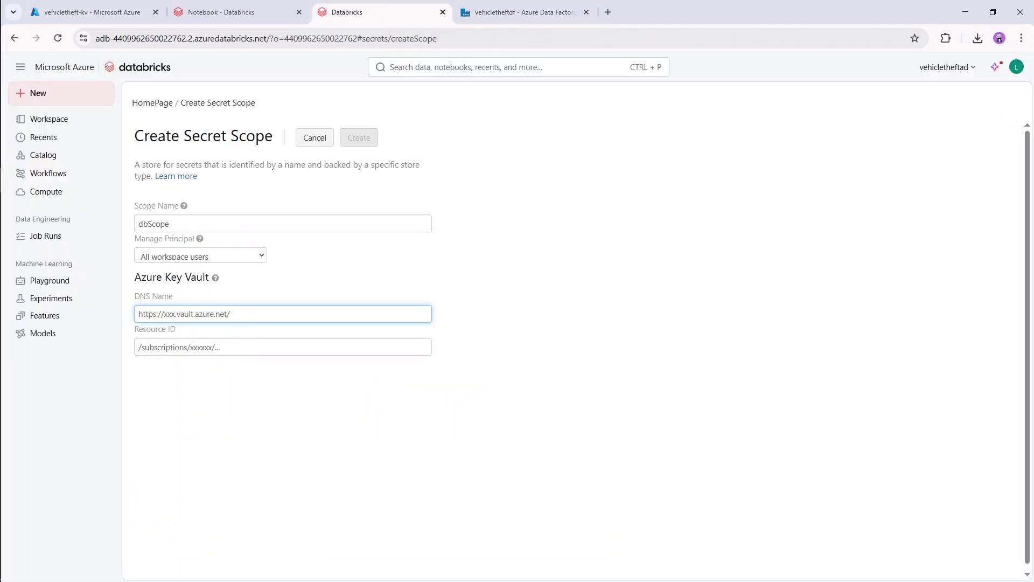
{"action": "key", "text": "ctrl+v"}
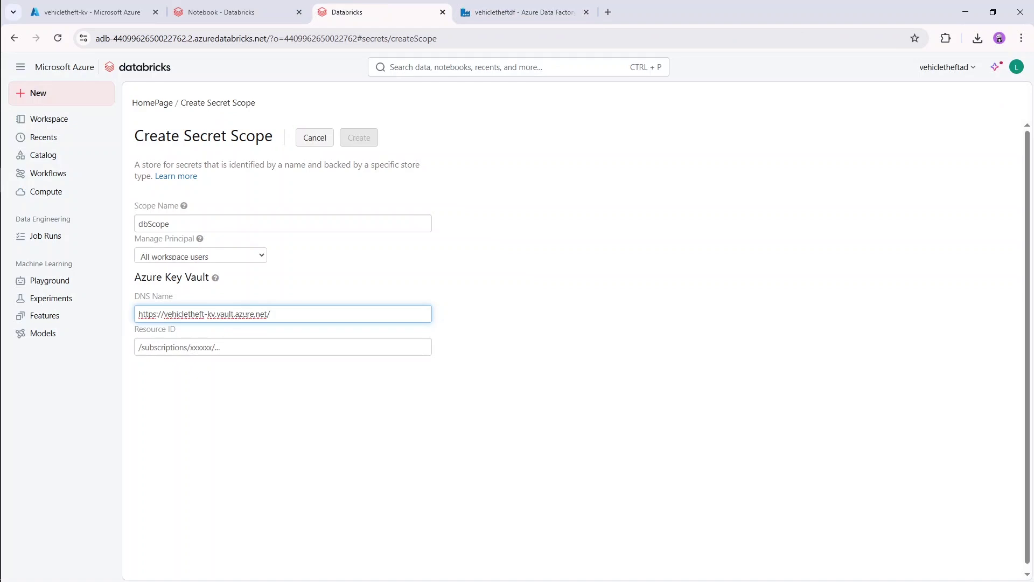
- Copy the key vault's Resource ID from the Azure portal into the dbScope form in Databricks and create the secret scope
{"action": "left_click", "coordinate": [89, 12]}
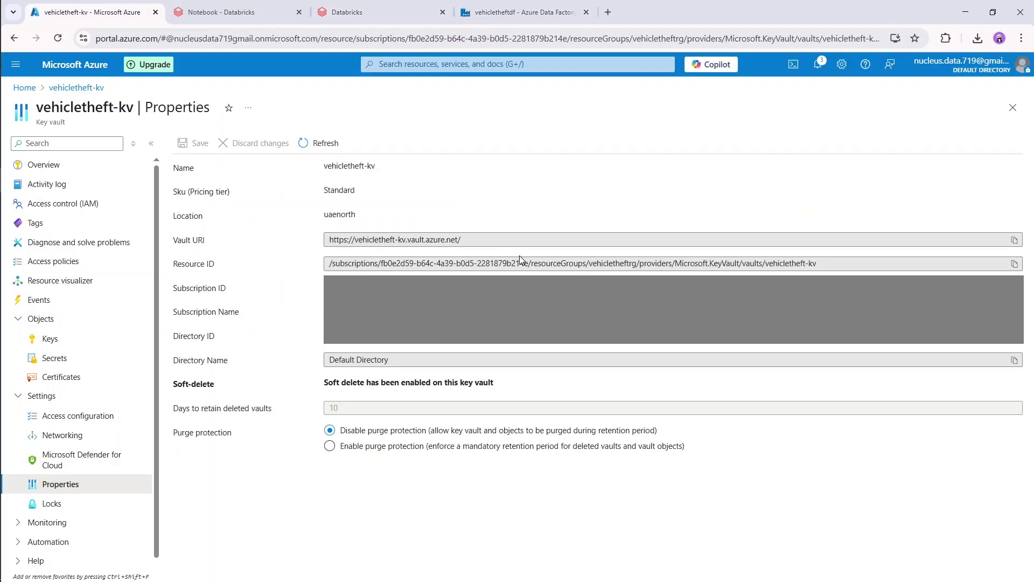
{"action": "left_click", "coordinate": [1015, 264]}
{"action": "left_click", "coordinate": [221, 12]}
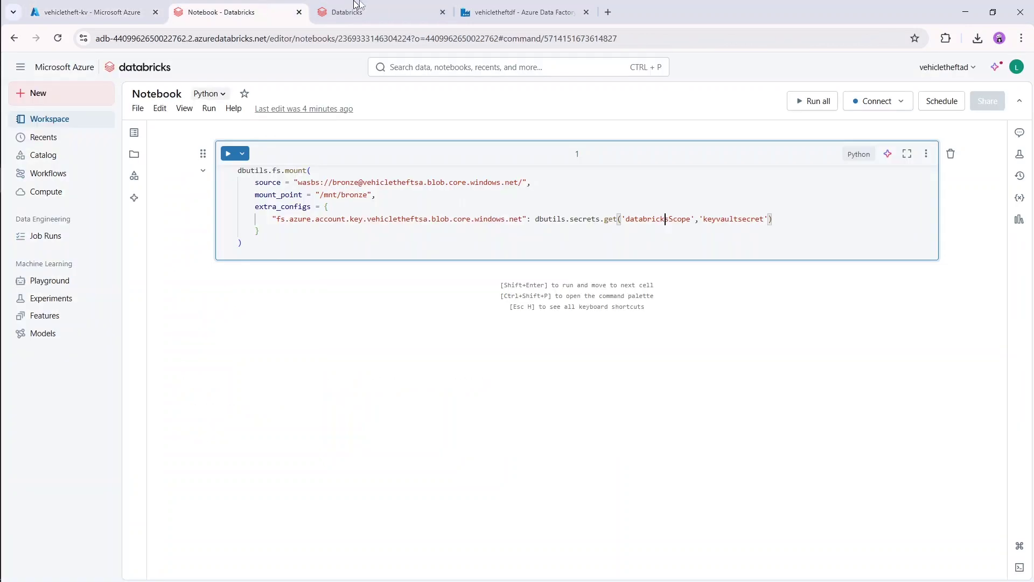
{"action": "left_click", "coordinate": [347, 12]}
{"action": "left_click", "coordinate": [216, 347]}
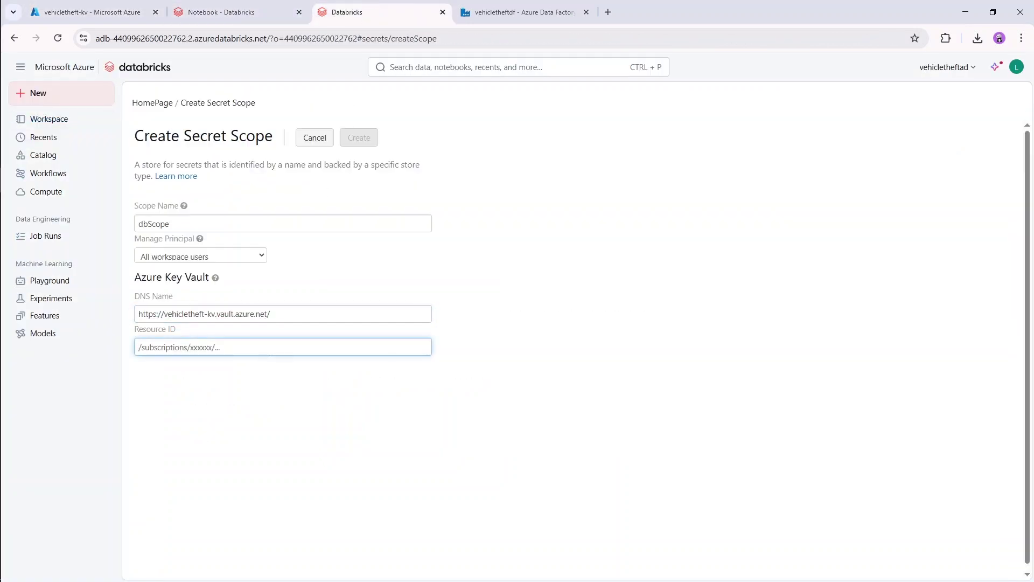
{"action": "key", "text": "ctrl+v"}
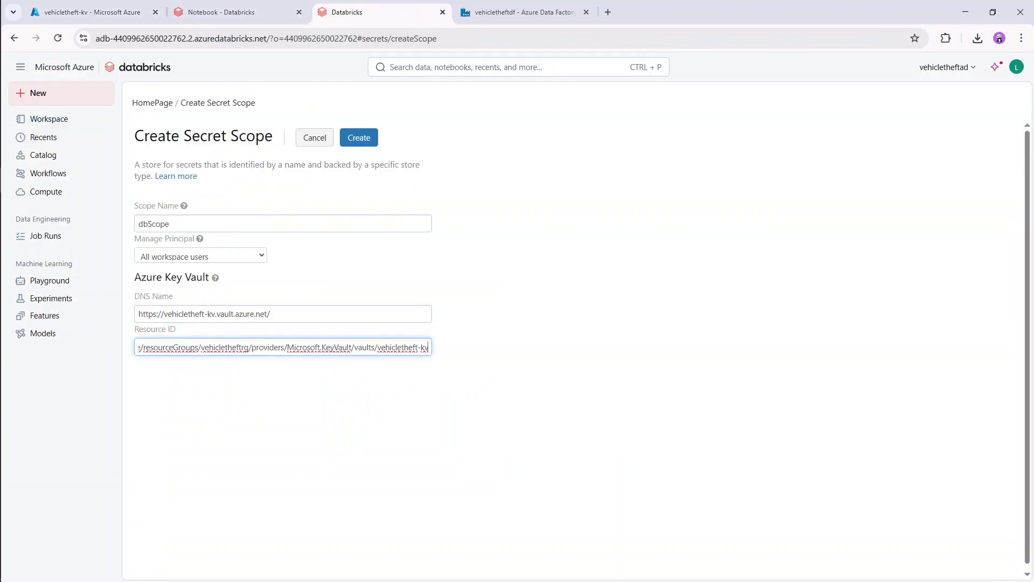
{"action": "left_click", "coordinate": [371, 145]}
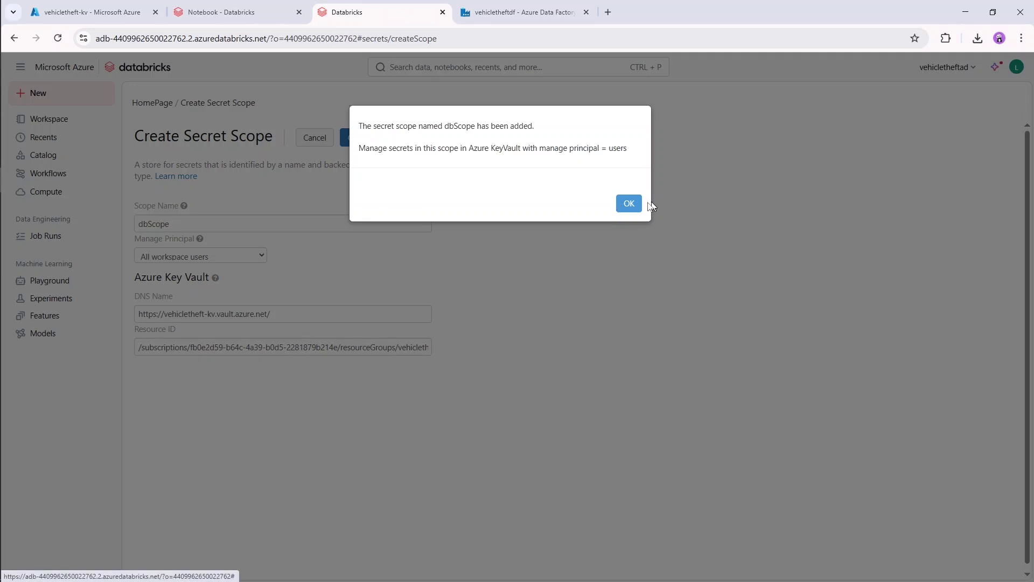
- Dismiss the scope confirmation and, in the notebook's mount code, set the secrets.get arguments to 'dbScope' and 'keyvaultsecretname'
{"action": "left_click", "coordinate": [632, 205]}
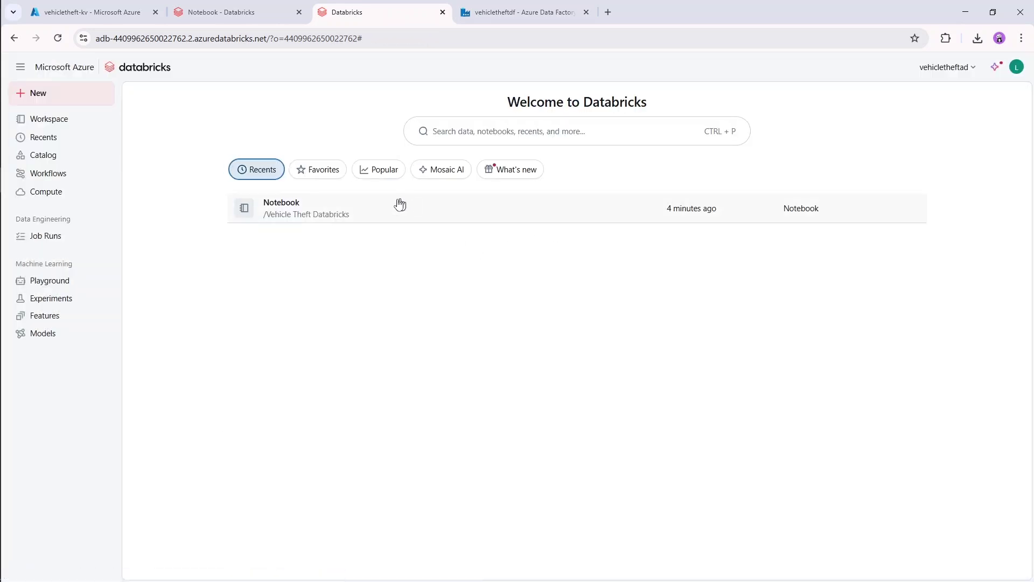
{"action": "left_click", "coordinate": [210, 11]}
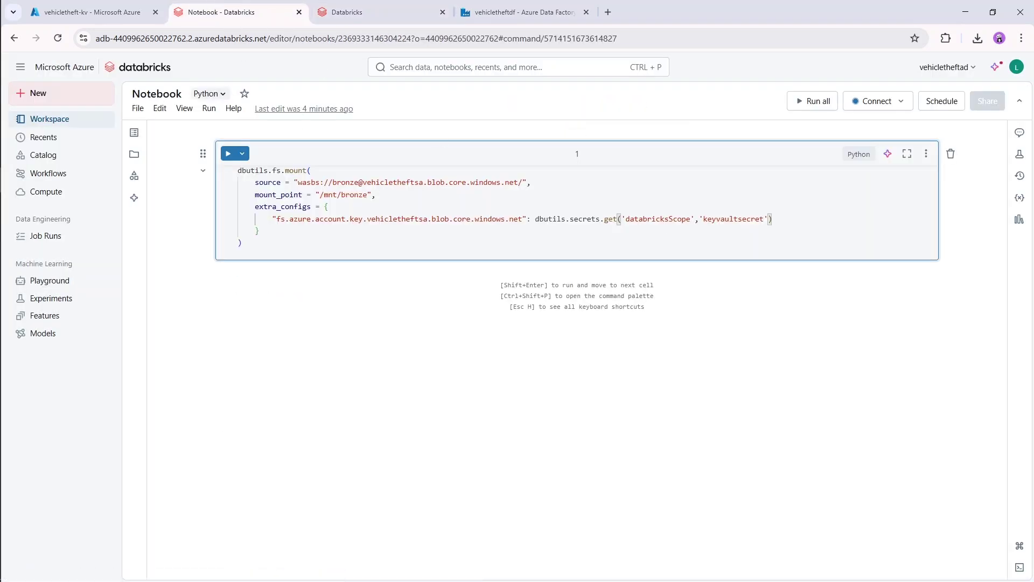
{"action": "left_click_drag", "start_coordinate": [626, 218], "coordinate": [691, 219]}
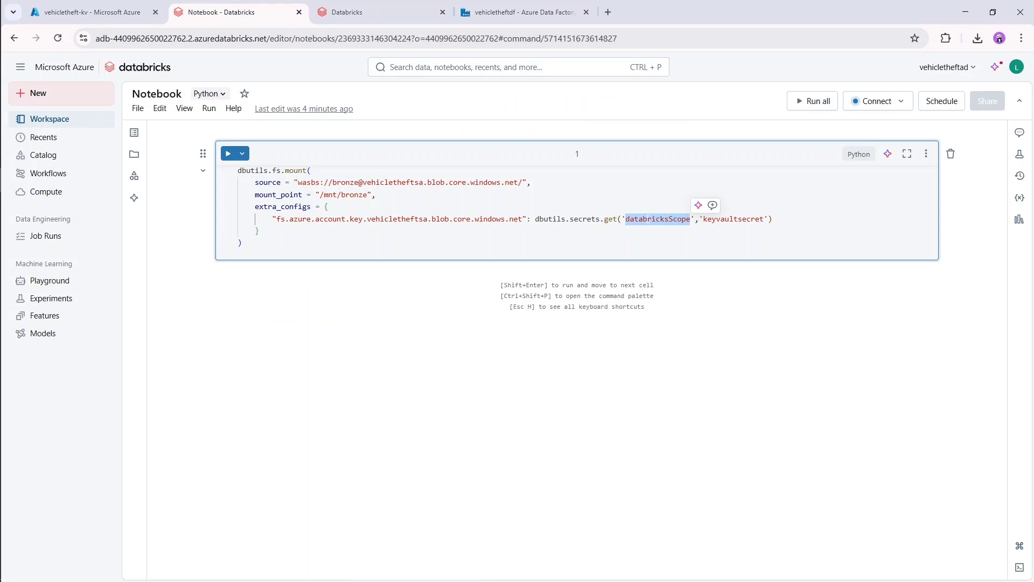
{"action": "type", "text": "dbScop"}
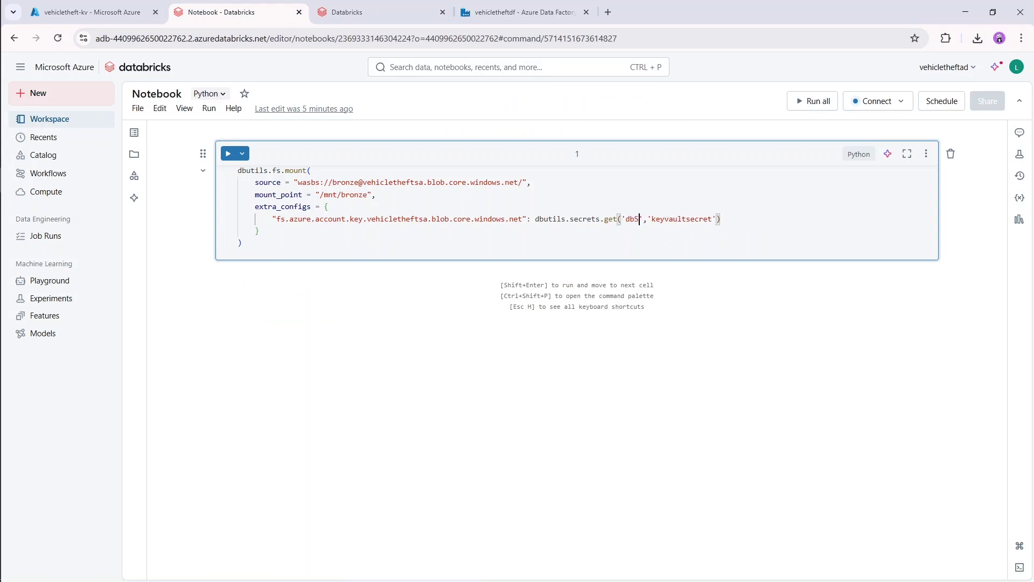
{"action": "type", "text": "e"}
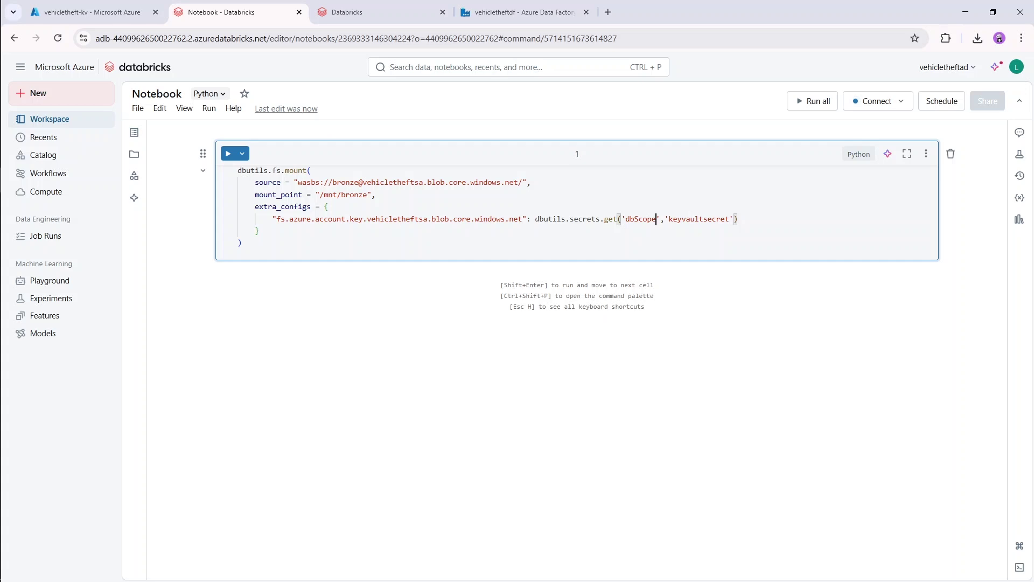
{"action": "double_click", "coordinate": [701, 219]}
{"action": "left_click", "coordinate": [704, 218]}
{"action": "type", "text": "name"}
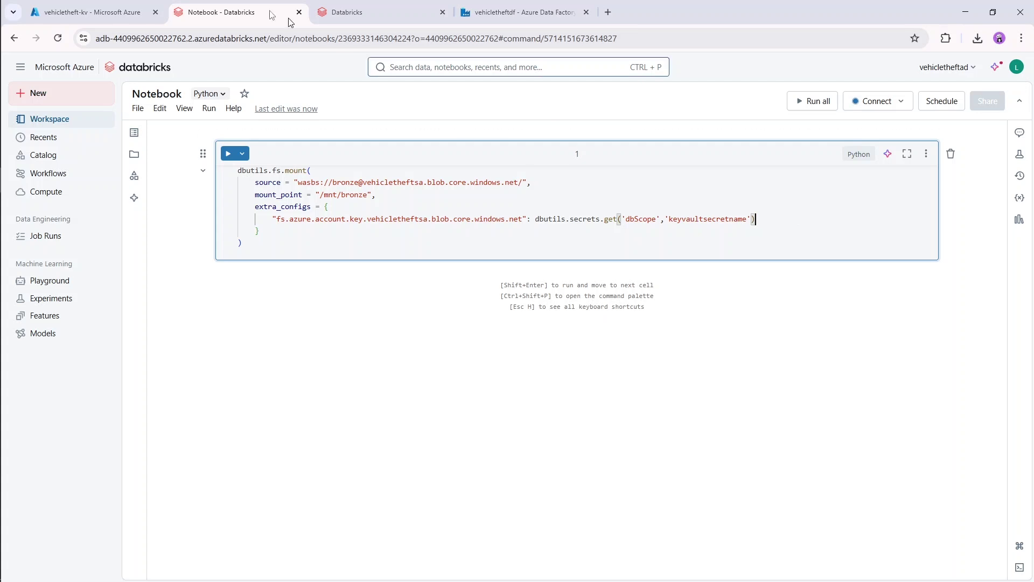
- Switch to the Azure portal and open the Secrets list of the vehicletheft-kv key vault
{"action": "left_click", "coordinate": [87, 12]}
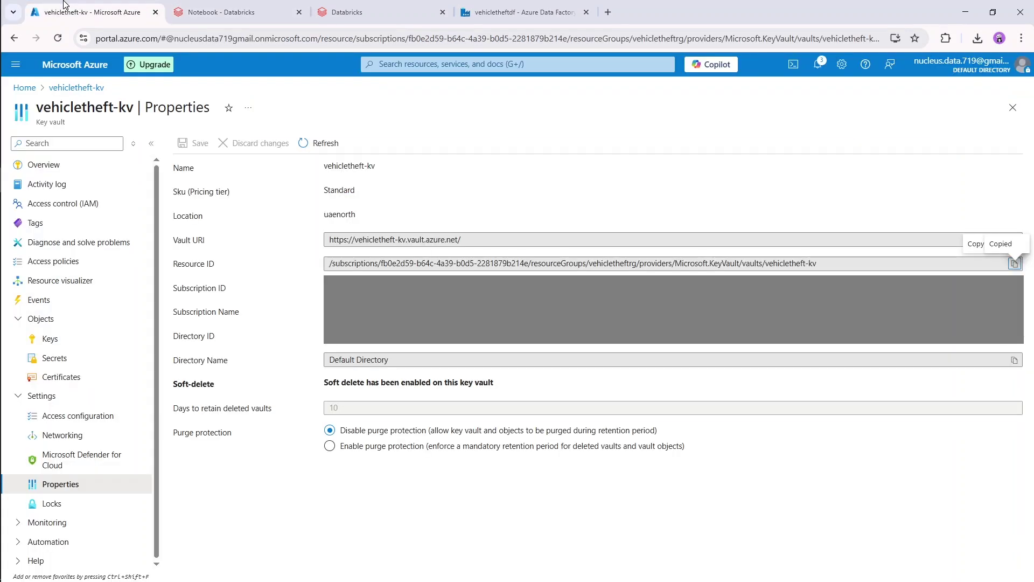
{"action": "left_click", "coordinate": [70, 321]}
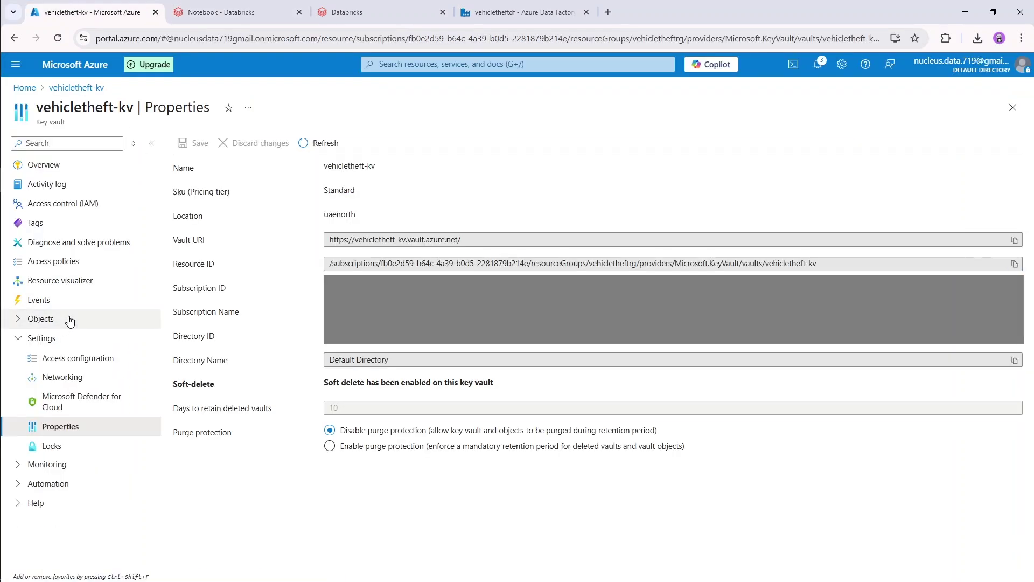
{"action": "left_click", "coordinate": [70, 321]}
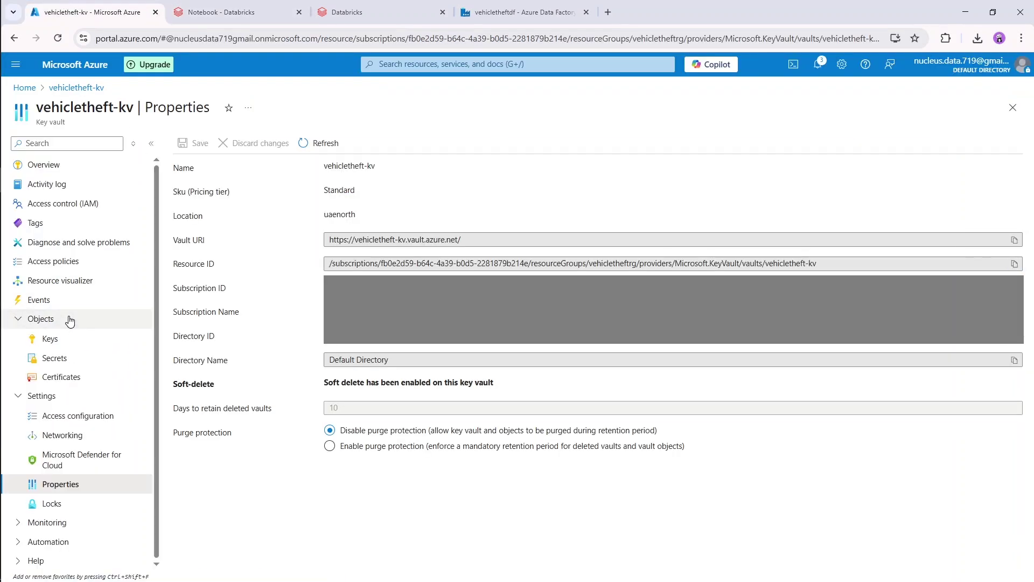
{"action": "left_click", "coordinate": [86, 366]}
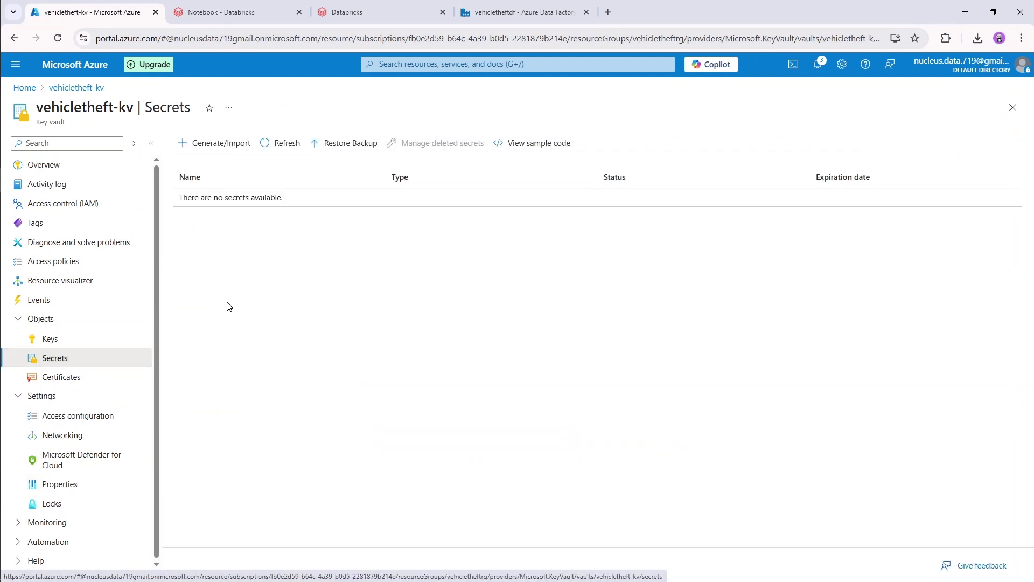
{"action": "left_click_drag", "start_coordinate": [178, 198], "coordinate": [288, 202]}
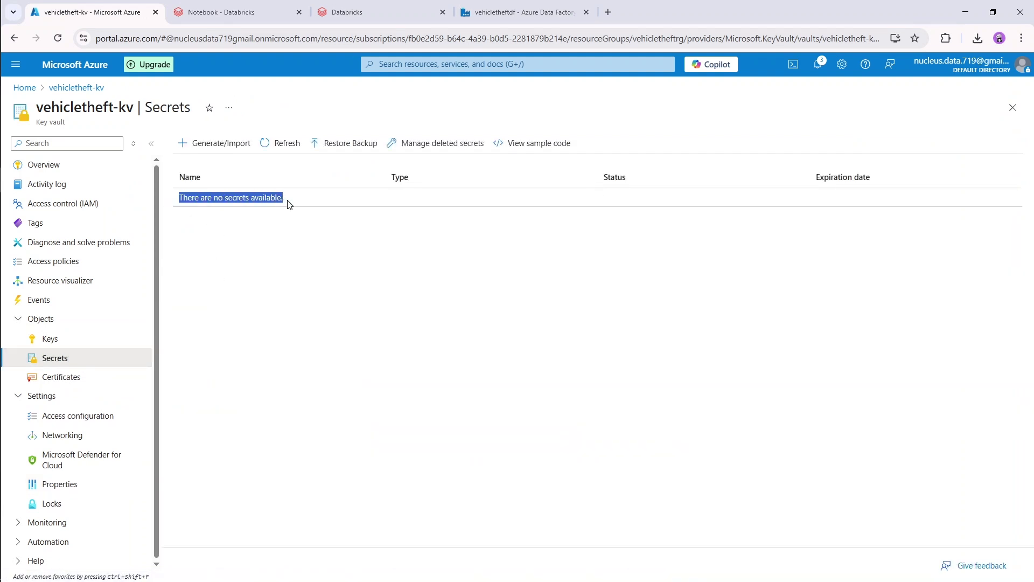
{"action": "left_click", "coordinate": [225, 278]}
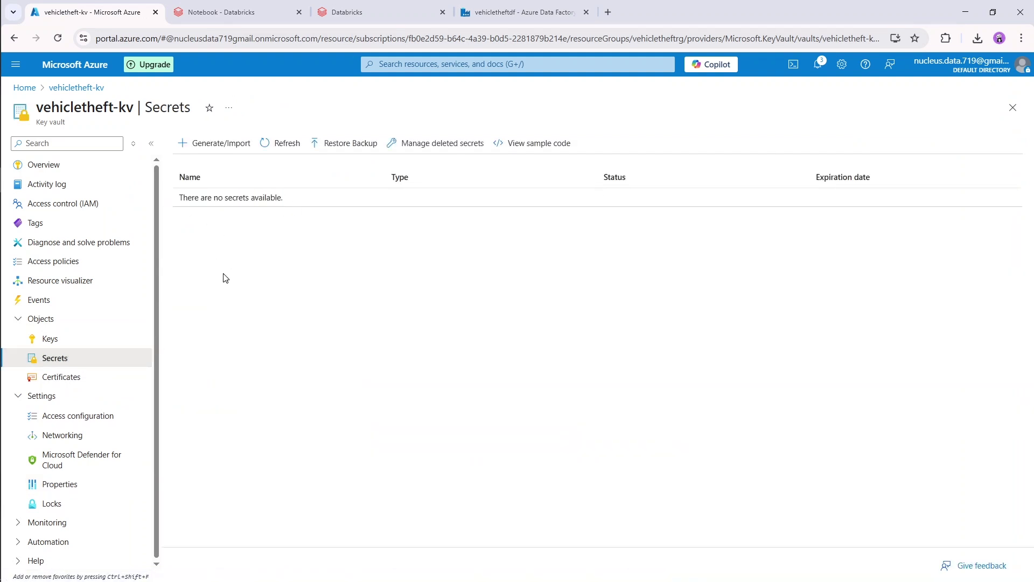
- Start creating a new secret in the key vault and name it saSecret
{"action": "left_click", "coordinate": [227, 143]}
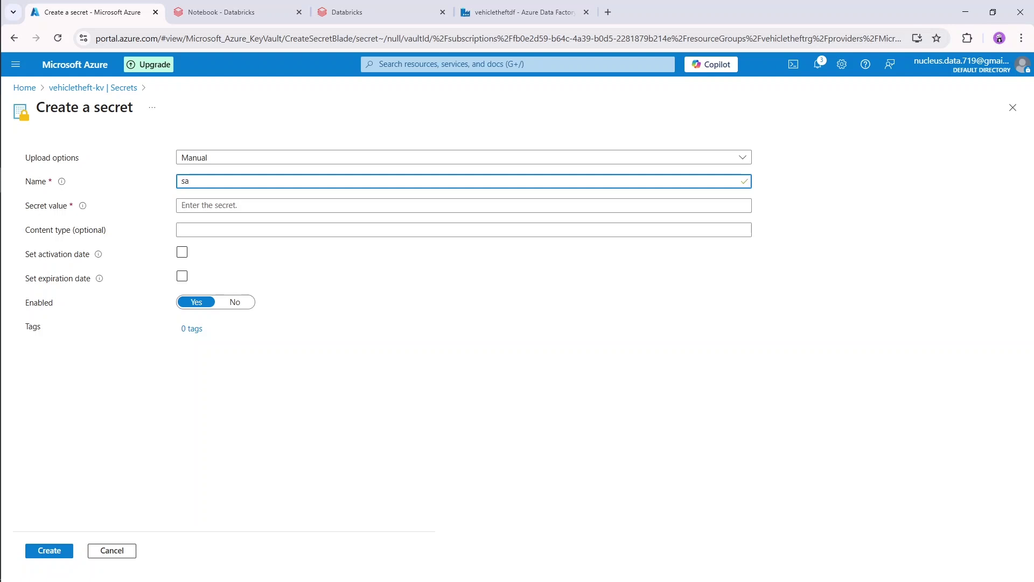
{"action": "type", "text": "Secret"}
{"action": "left_click", "coordinate": [189, 205]}
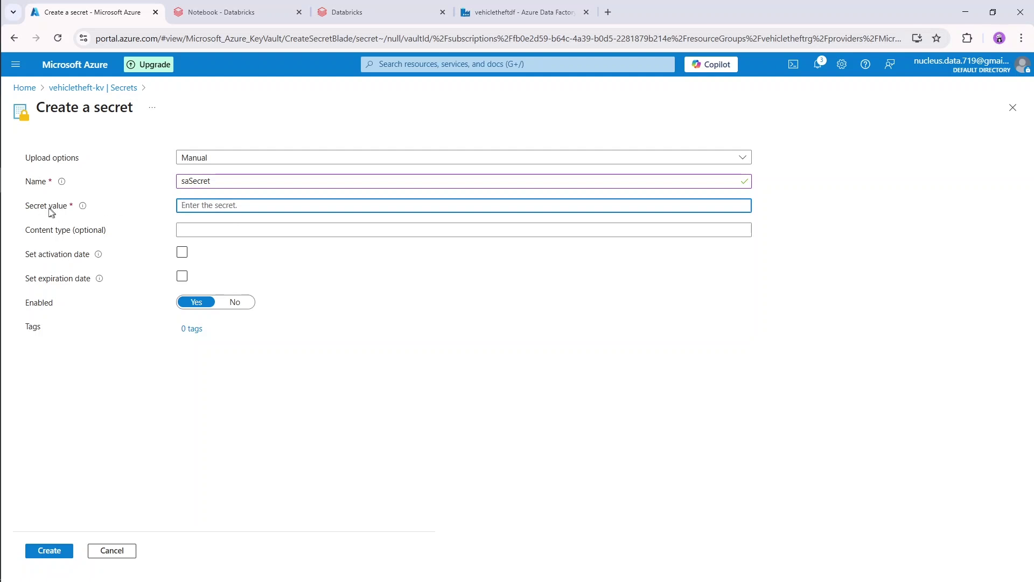
{"action": "mouse_move", "coordinate": [83, 208]}
{"action": "left_click", "coordinate": [129, 208]}
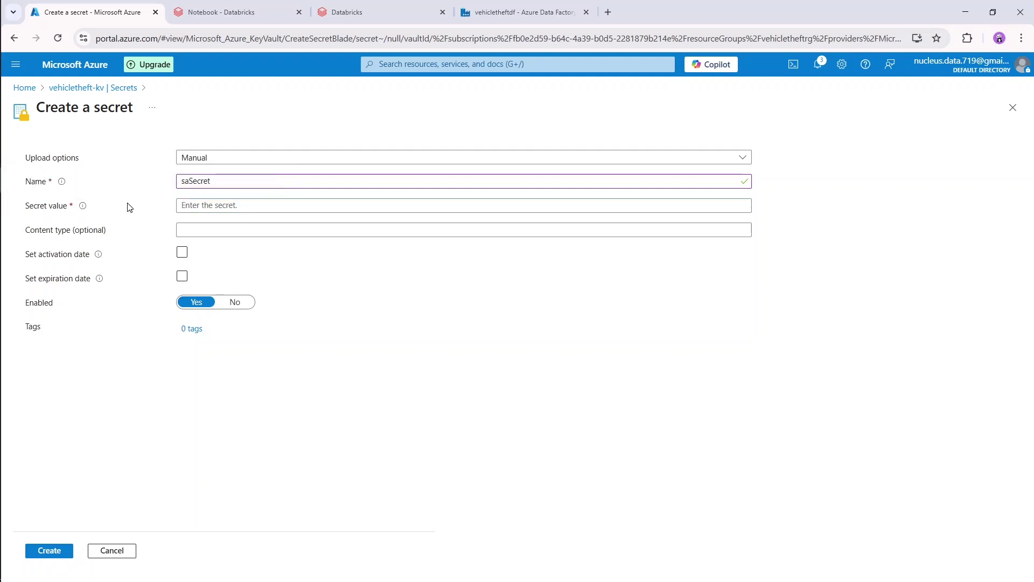
- Open a second Azure portal home page in a new browser tab, search for storage accounts, and open vehicletheftsa
{"action": "right_click", "coordinate": [86, 88]}
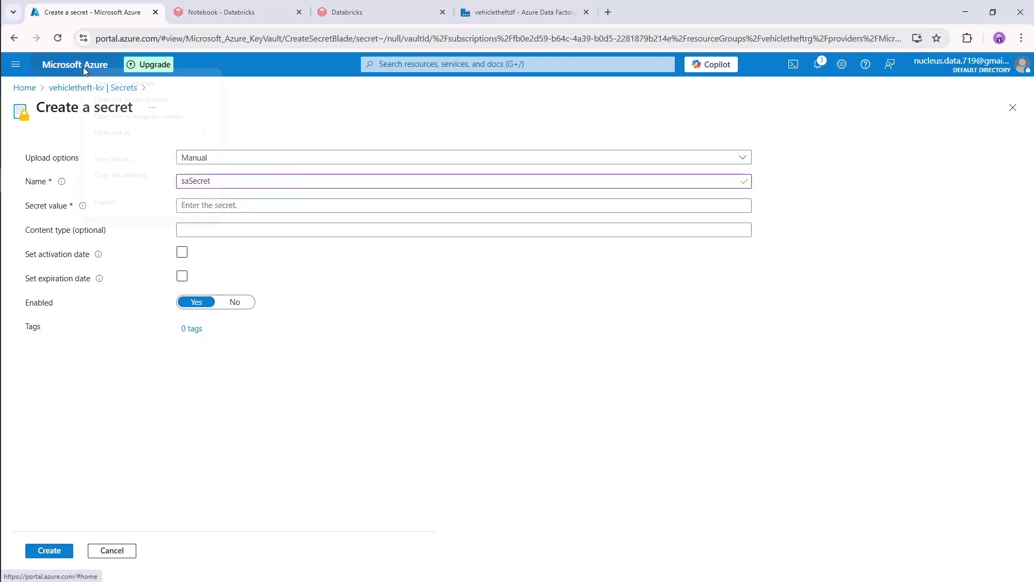
{"action": "left_click", "coordinate": [115, 80]}
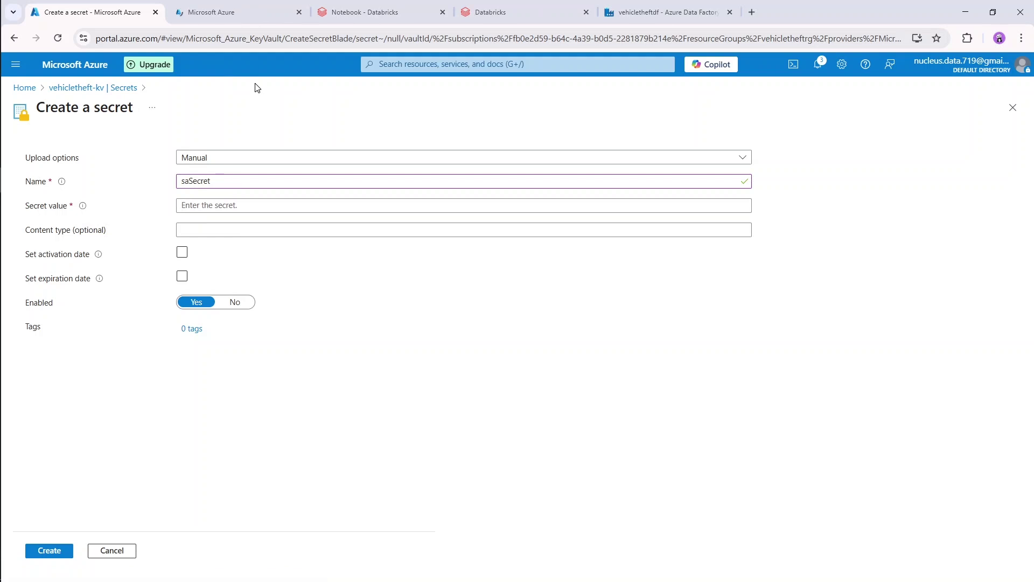
{"action": "left_click", "coordinate": [248, 15]}
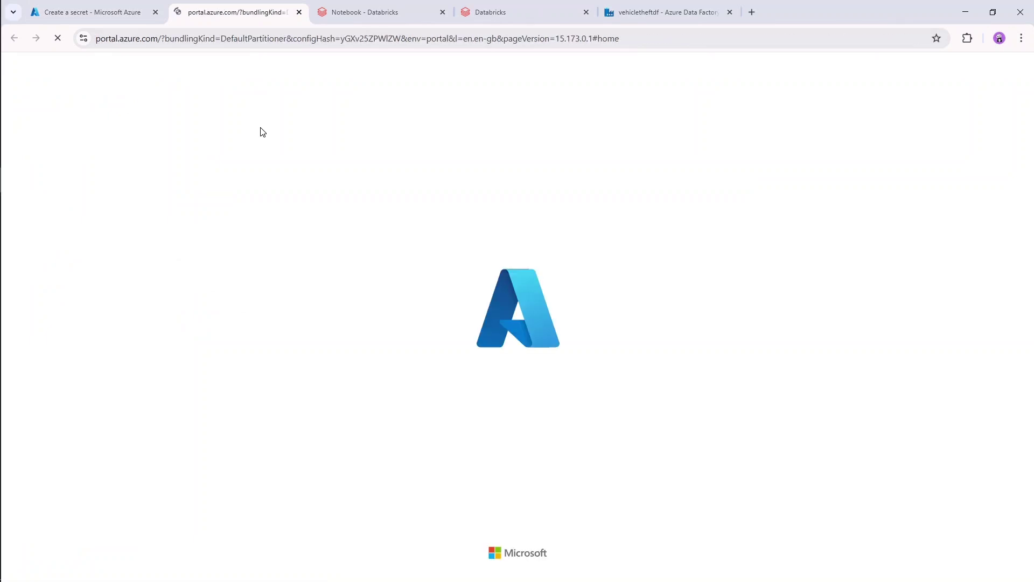
{"action": "key", "text": "g"}
{"action": "key", "text": "slash"}
{"action": "type", "text": "storage"}
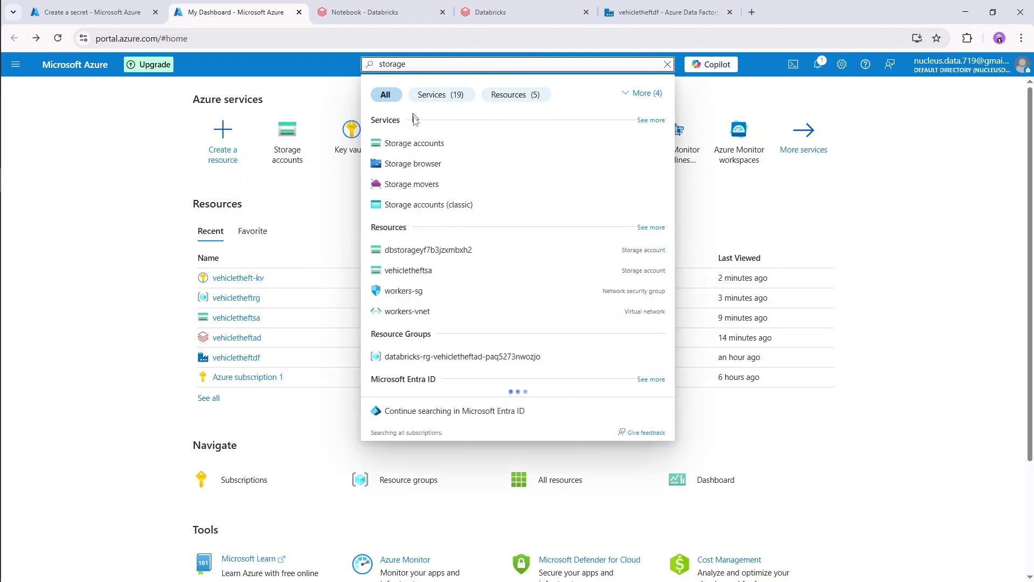
{"action": "left_click", "coordinate": [428, 142]}
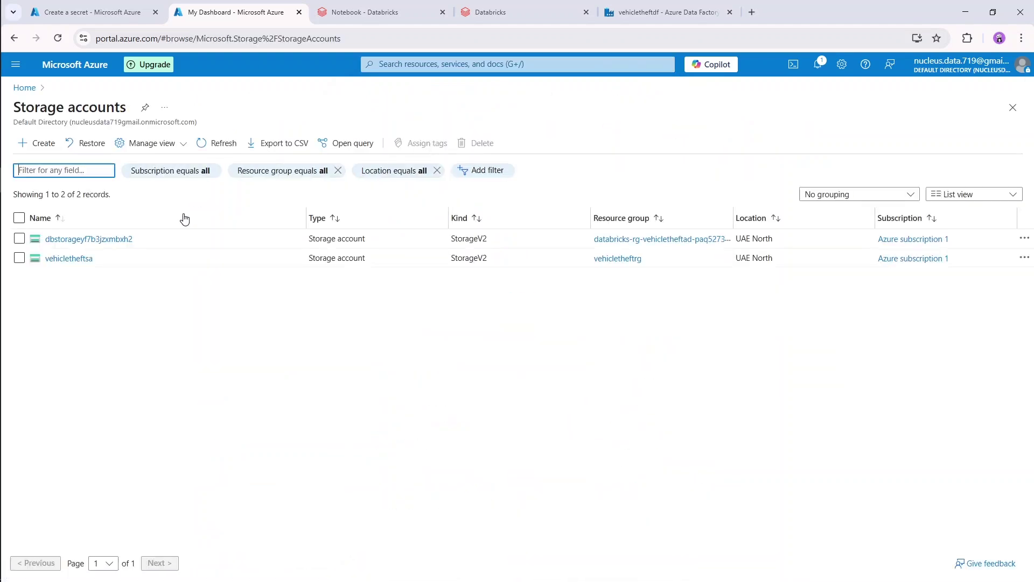
{"action": "left_click", "coordinate": [64, 260]}
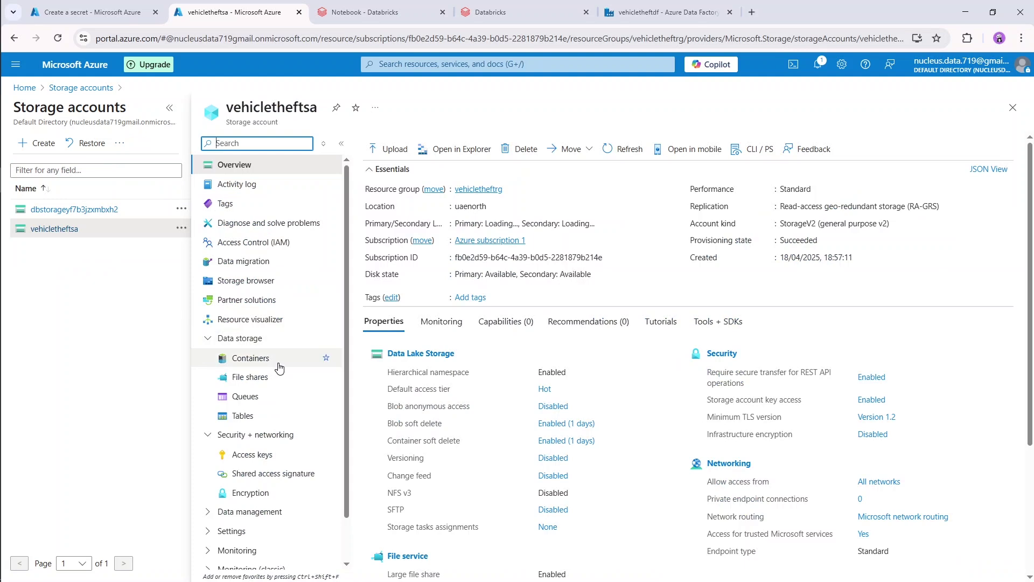
- Open the storage account's access keys, then reveal and copy the key1 key
{"action": "scroll", "coordinate": [276, 328], "scroll_direction": "down", "scroll_amount": 1}
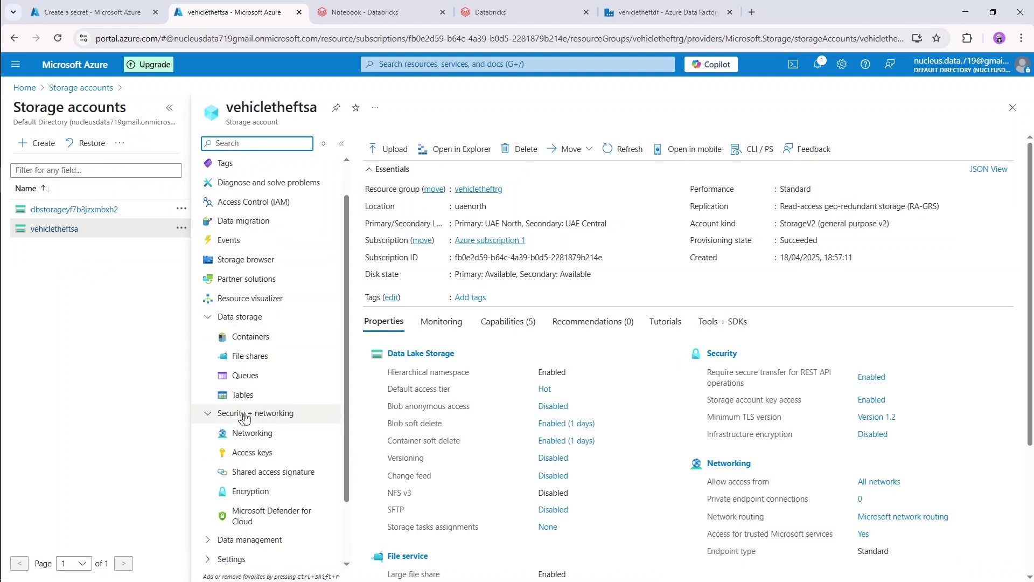
{"action": "left_click", "coordinate": [295, 455]}
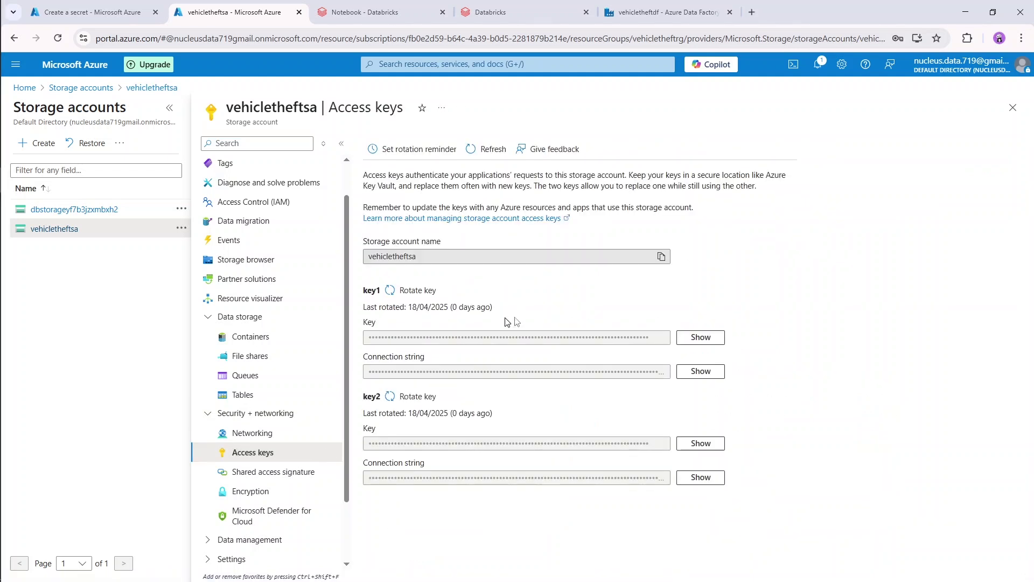
{"action": "left_click", "coordinate": [701, 338]}
{"action": "left_click", "coordinate": [661, 337]}
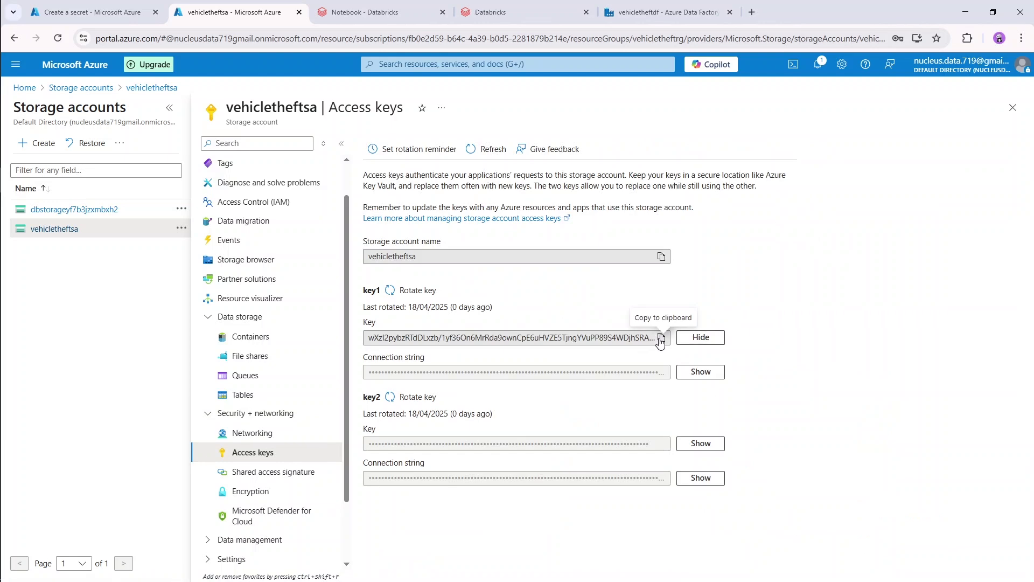
- Return to the secret creation form and paste the copied storage account key as the secret value
{"action": "left_click", "coordinate": [363, 4]}
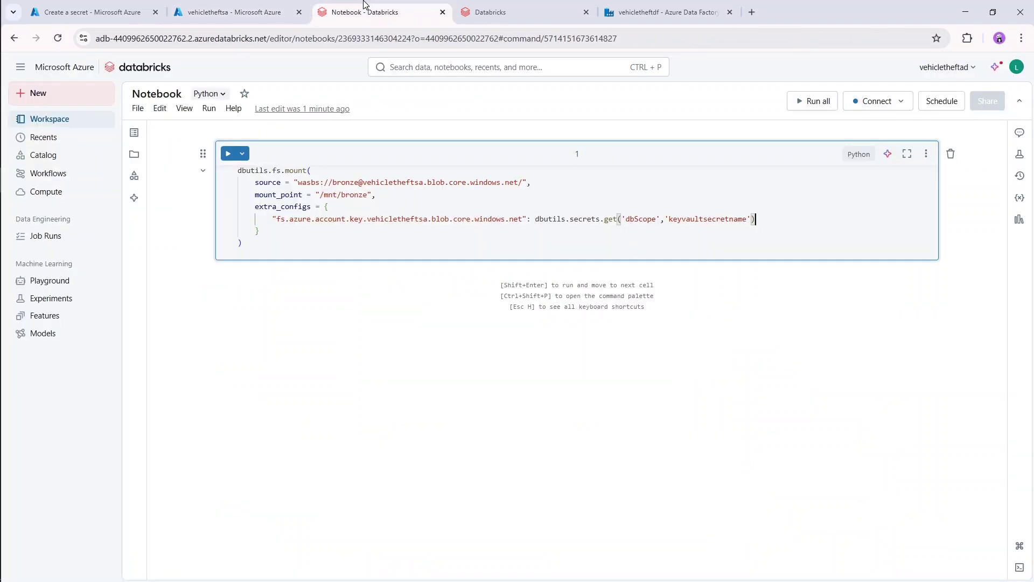
{"action": "left_click", "coordinate": [526, 10]}
{"action": "left_click", "coordinate": [383, 6]}
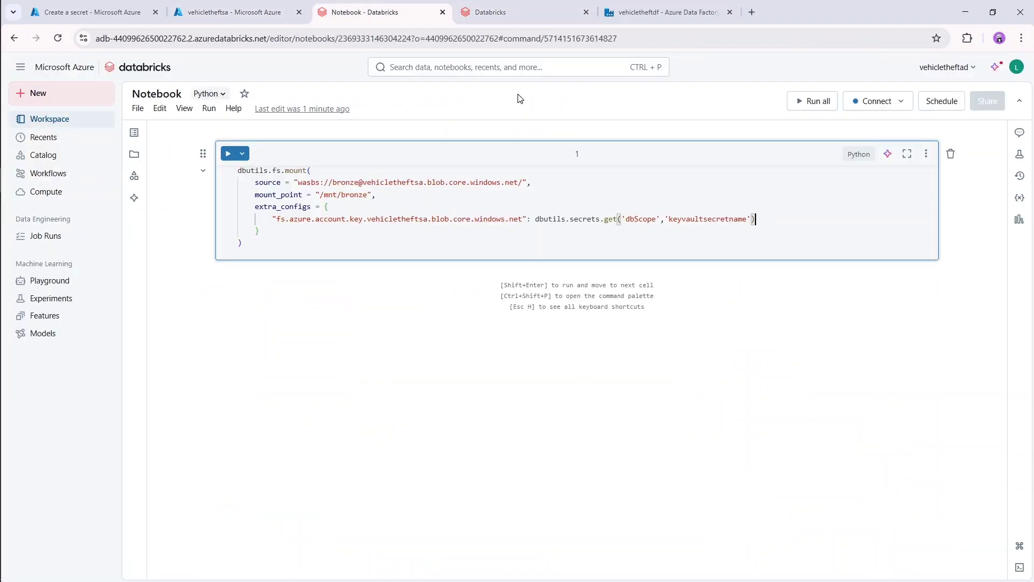
{"action": "left_click", "coordinate": [139, 4]}
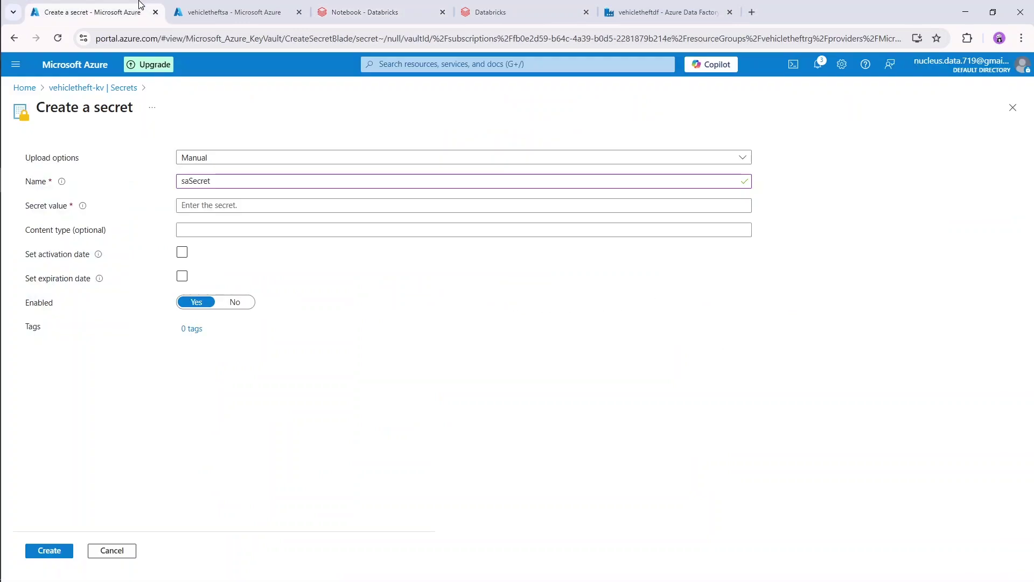
{"action": "left_click", "coordinate": [250, 205]}
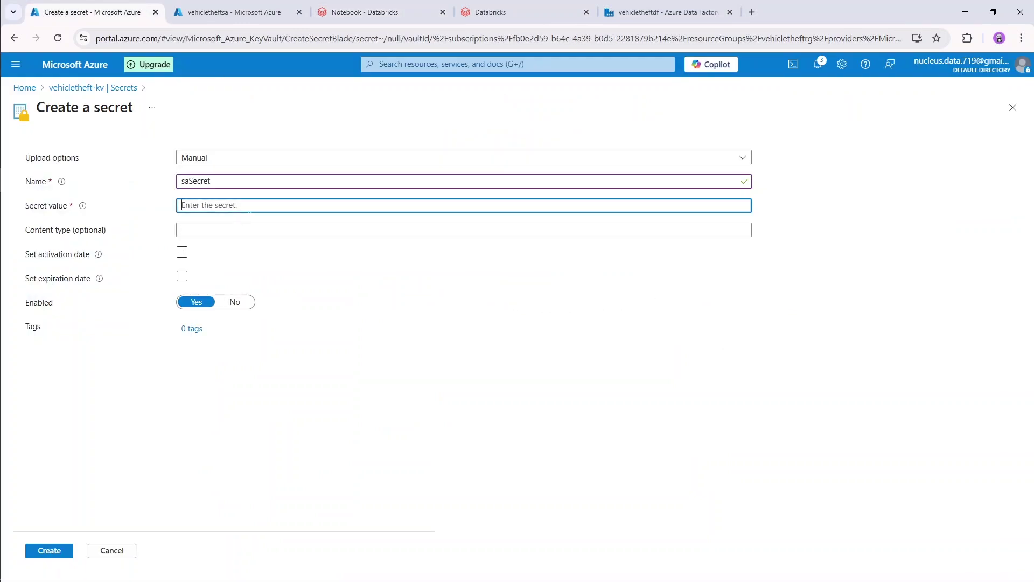
{"action": "key", "text": "ctrl+v"}
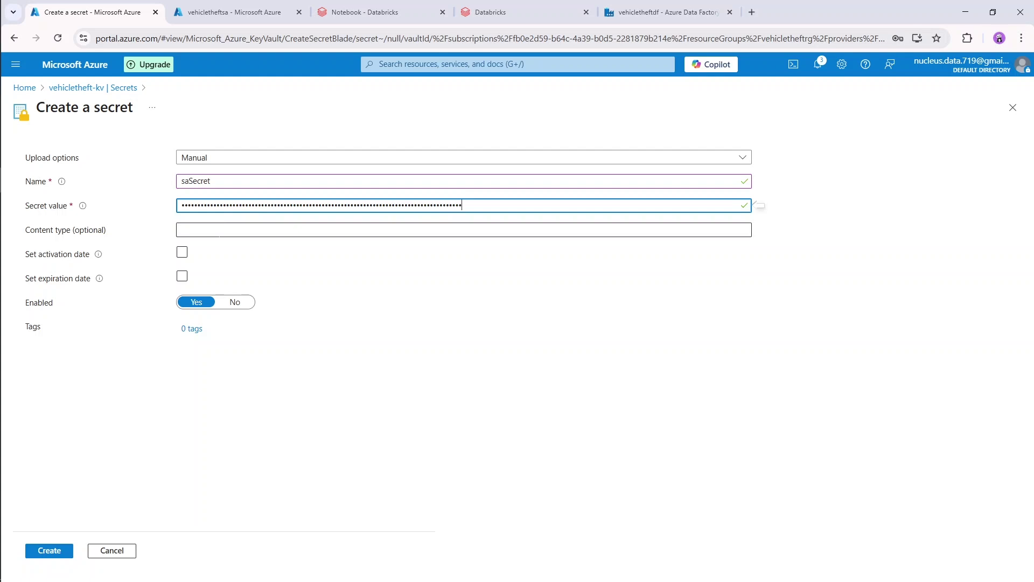
{"action": "key", "text": "Tab"}
{"action": "left_click", "coordinate": [338, 291]}
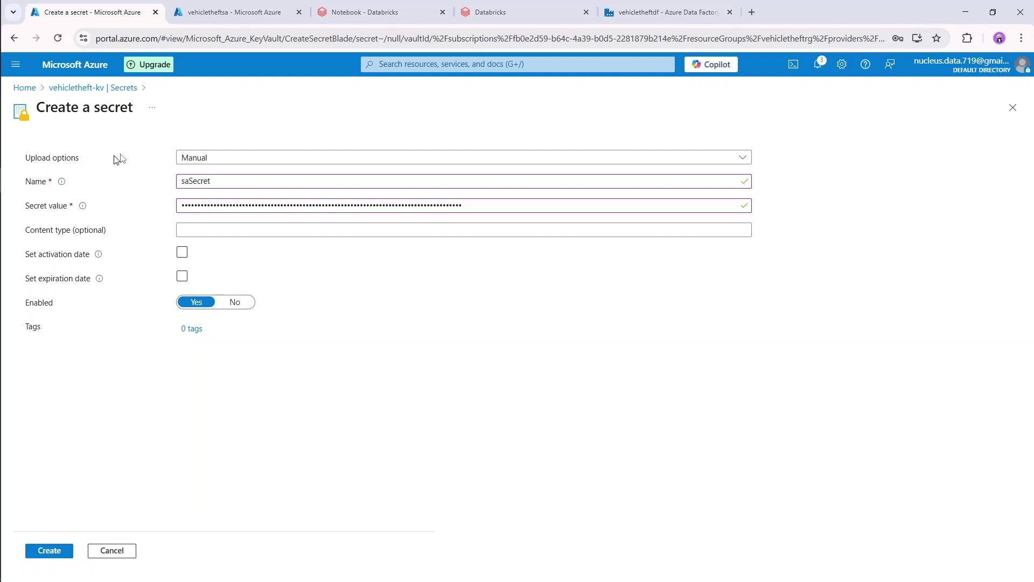
- Keep the upload option set to Manual and create the saSecret secret in the key vault
{"action": "left_click", "coordinate": [230, 159]}
{"action": "left_click", "coordinate": [228, 159]}
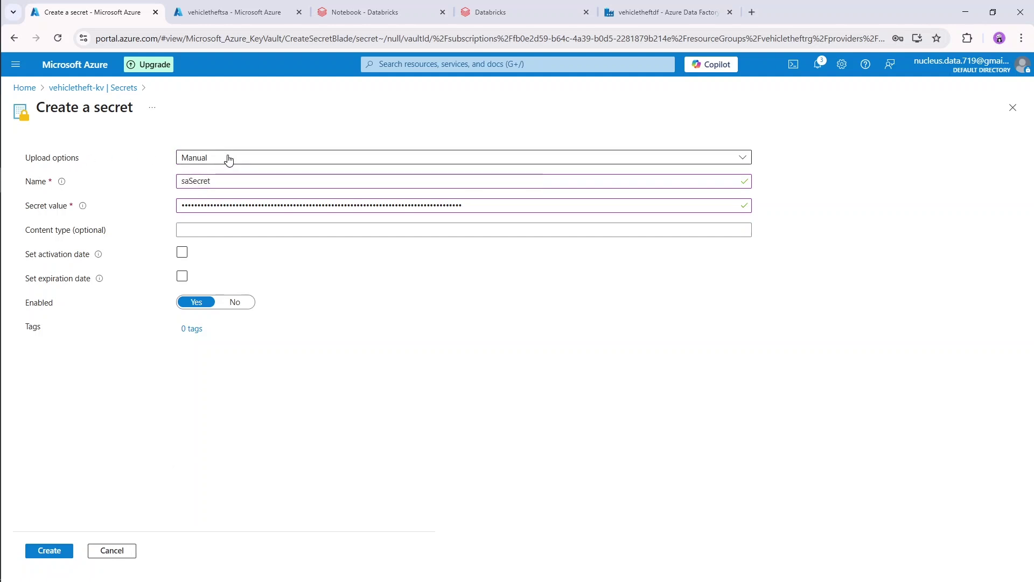
{"action": "left_click", "coordinate": [229, 159]}
{"action": "left_click", "coordinate": [226, 174]}
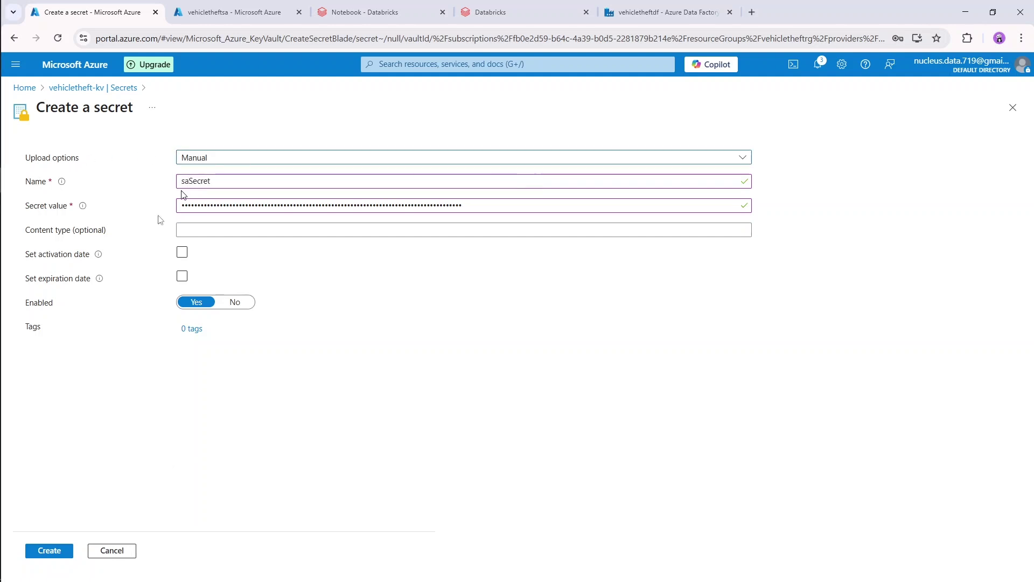
{"action": "left_click", "coordinate": [49, 550]}
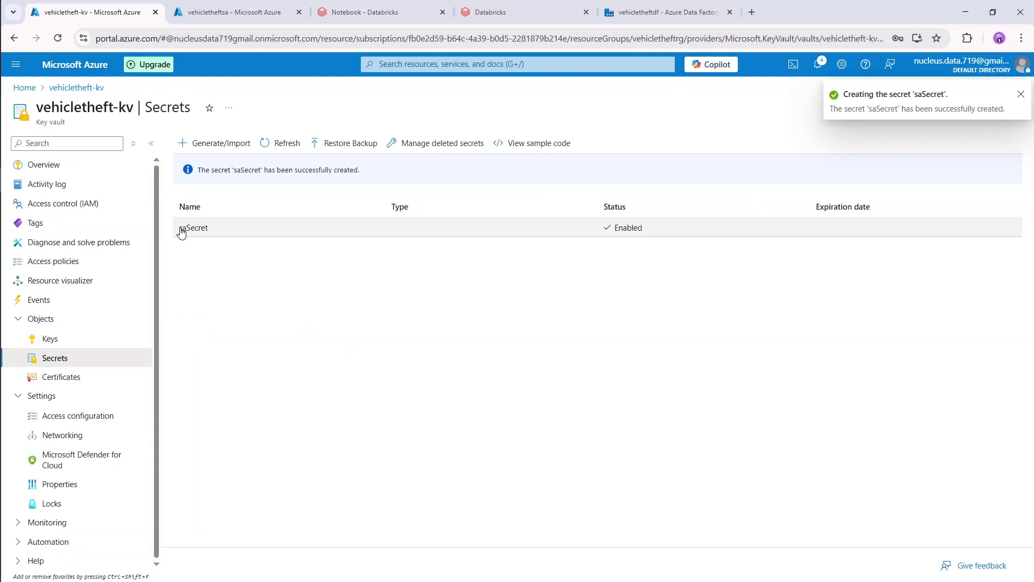
{"action": "left_click_drag", "start_coordinate": [179, 230], "coordinate": [211, 229]}
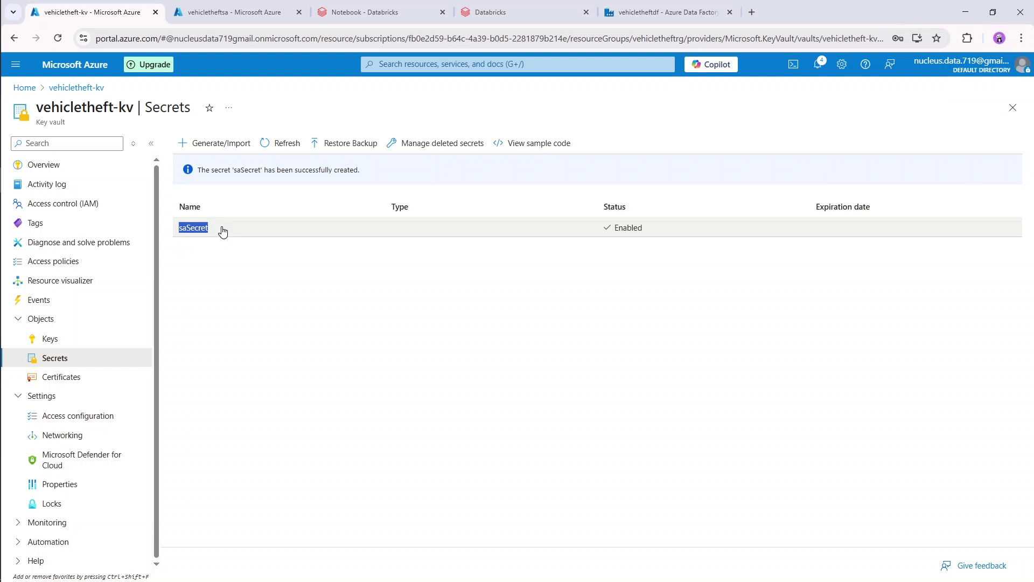
{"action": "left_click", "coordinate": [220, 297]}
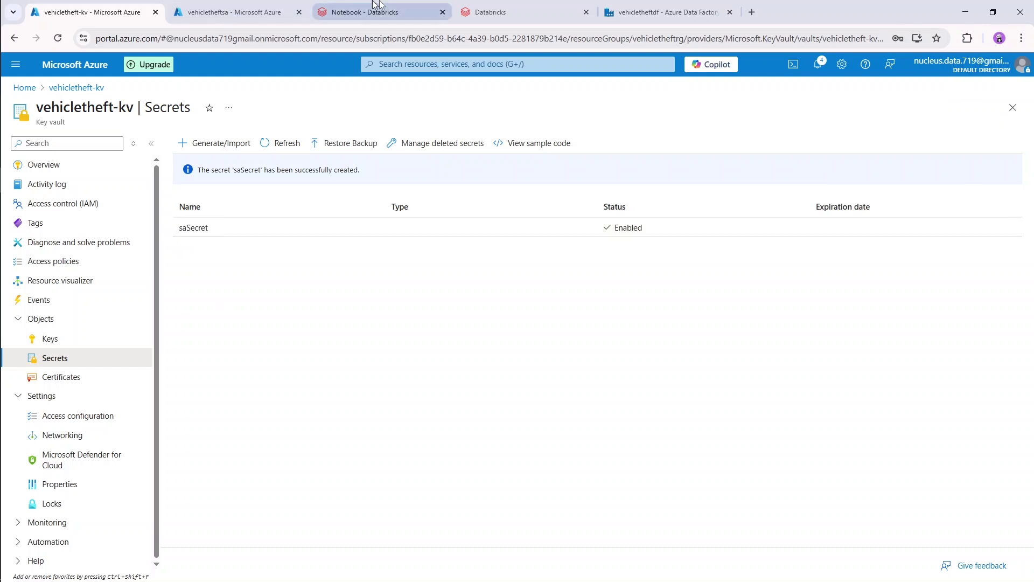
- Switch to the Databricks notebook and replace the keyvaultsecretname placeholder in the mount code with saSecret
{"action": "left_click", "coordinate": [351, 5]}
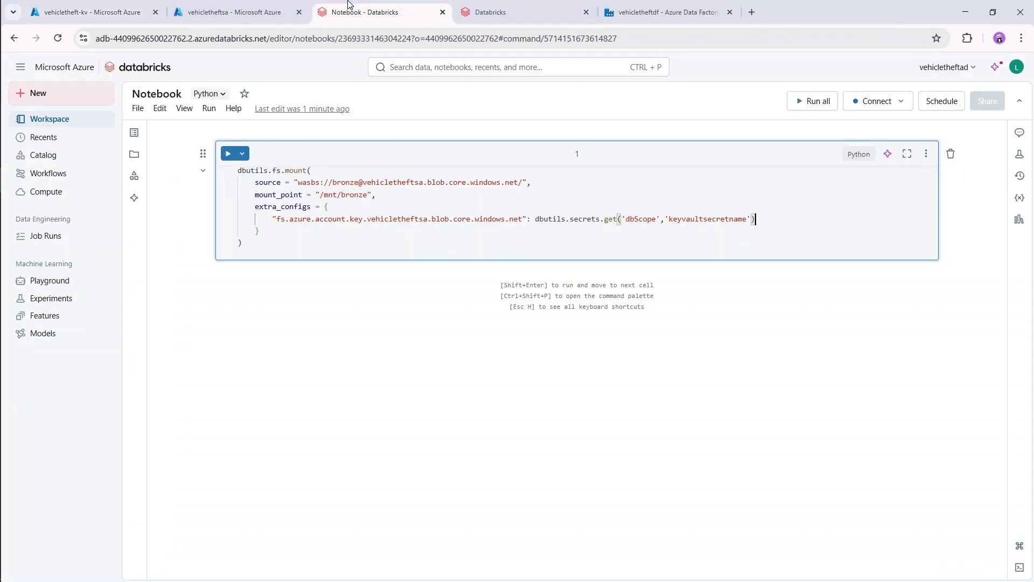
{"action": "double_click", "coordinate": [712, 218]}
{"action": "left_click", "coordinate": [704, 219]}
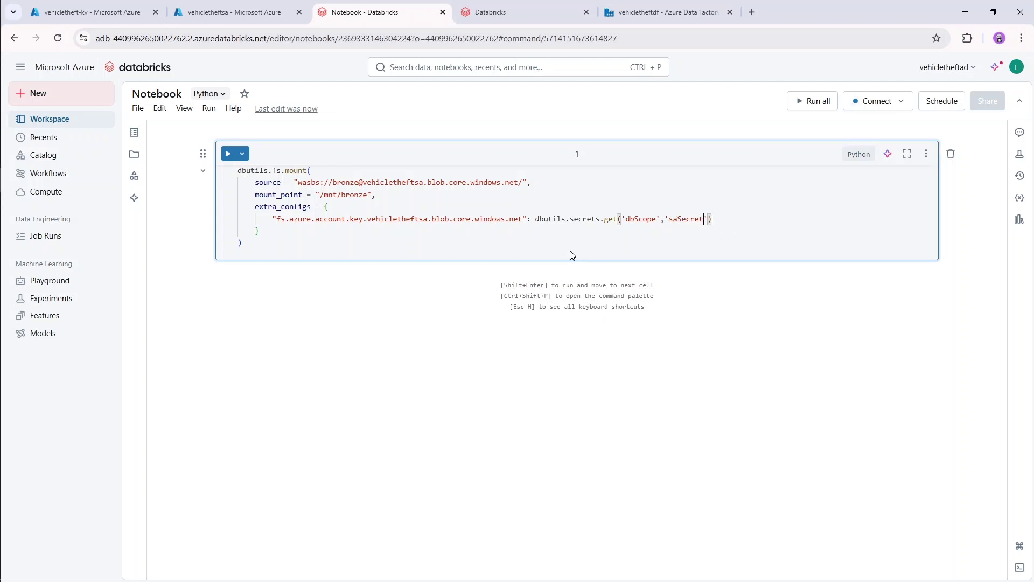
{"action": "key", "text": "ctrl+End"}
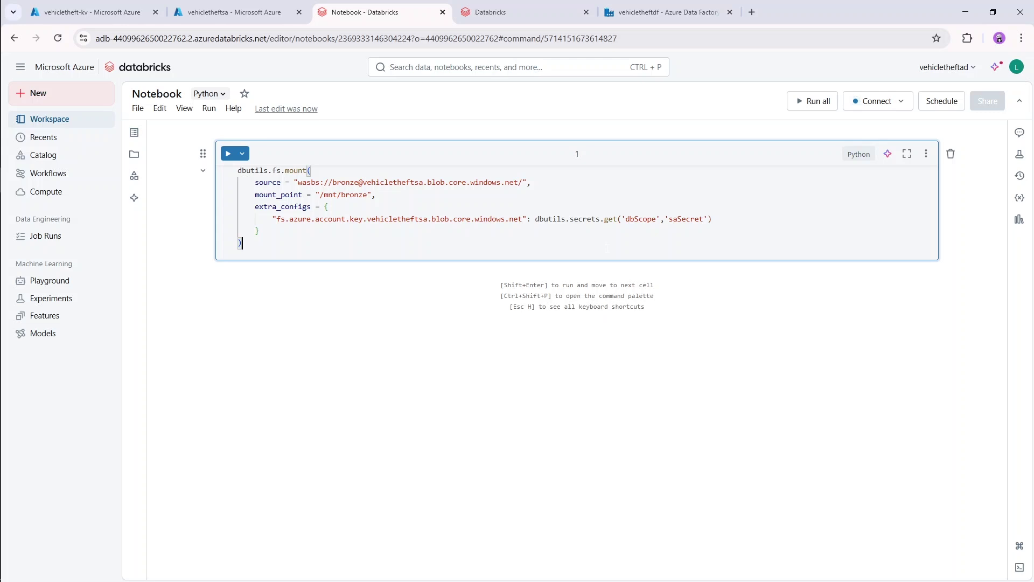
- Open the cluster creation page from the notebook's compute connection prompt and close the spare Databricks browser tab
{"action": "left_click", "coordinate": [886, 100]}
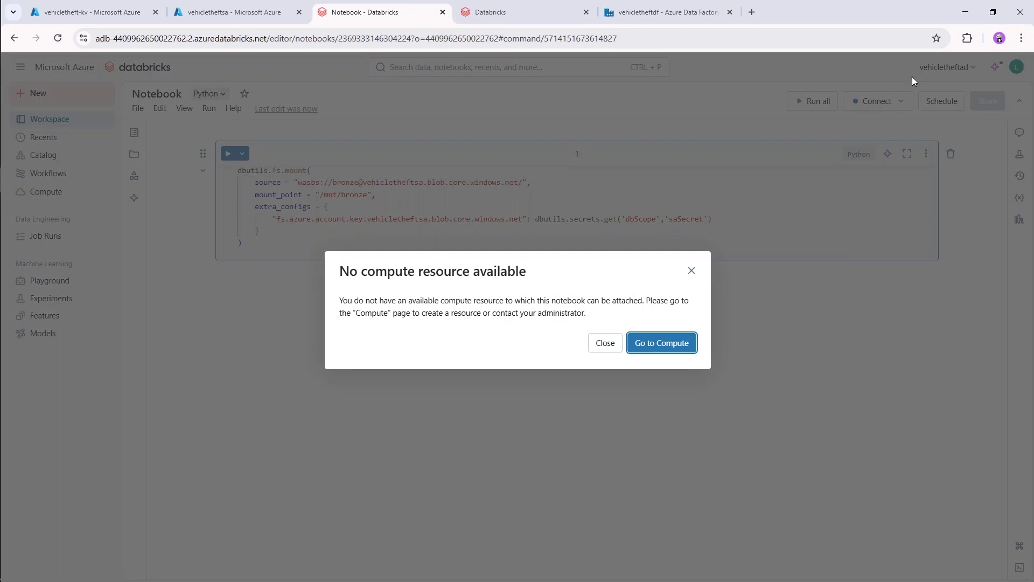
{"action": "left_click", "coordinate": [658, 346]}
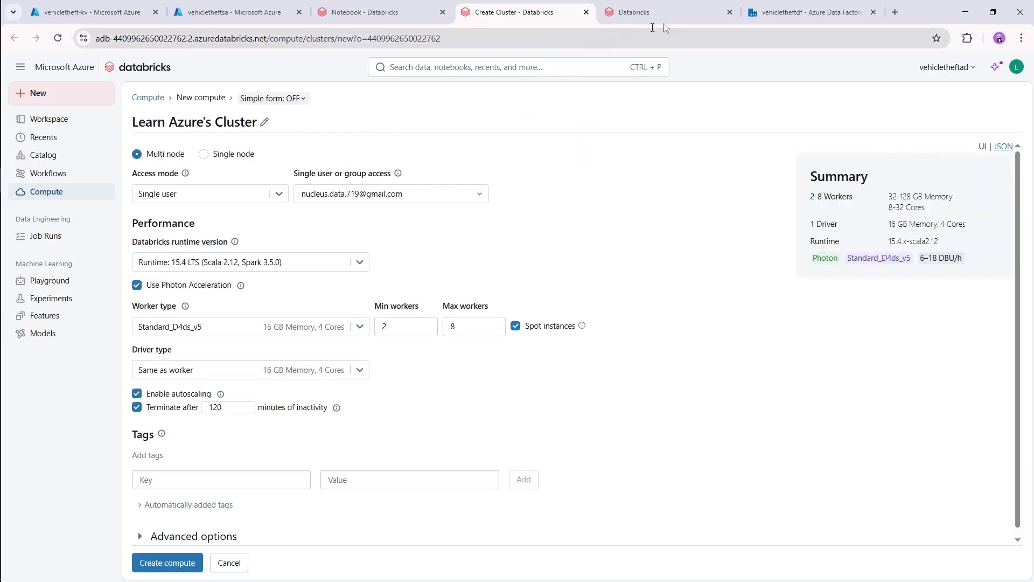
{"action": "left_click", "coordinate": [730, 12]}
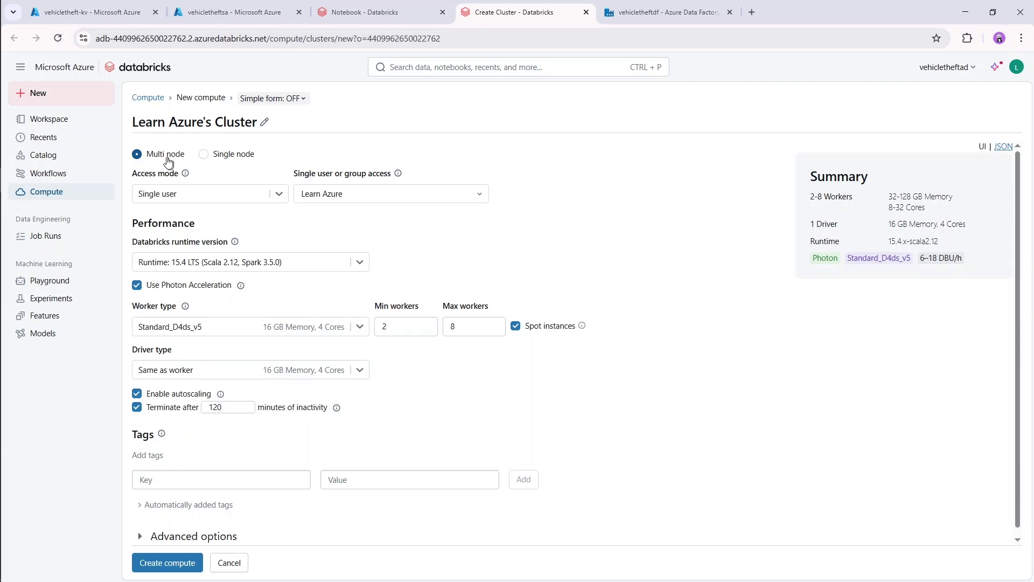
- Configure the new cluster as Single node and view the description of Photon Acceleration
{"action": "left_click", "coordinate": [407, 310]}
{"action": "left_click", "coordinate": [476, 309]}
{"action": "left_click", "coordinate": [218, 155]}
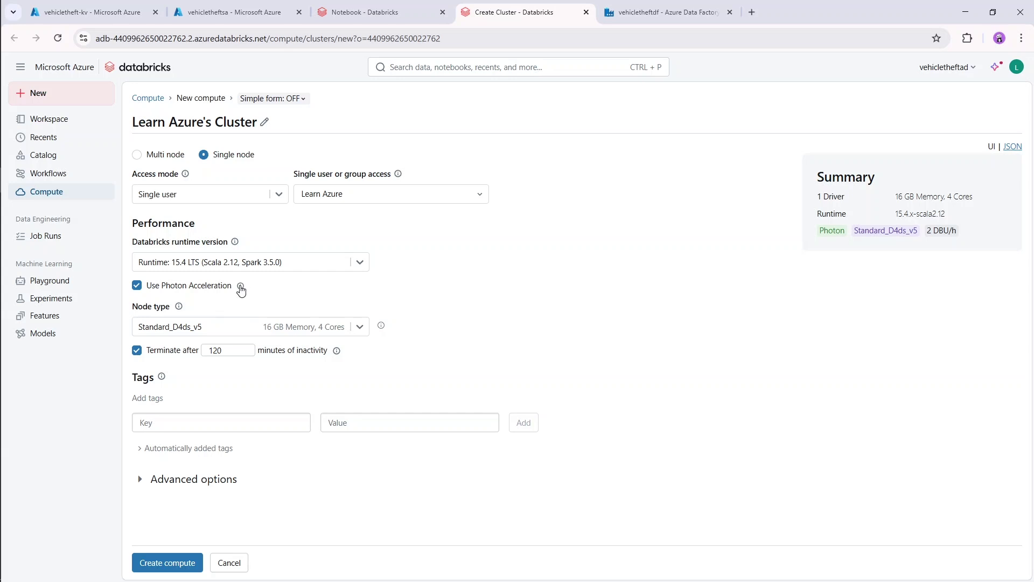
{"action": "mouse_move", "coordinate": [241, 289]}
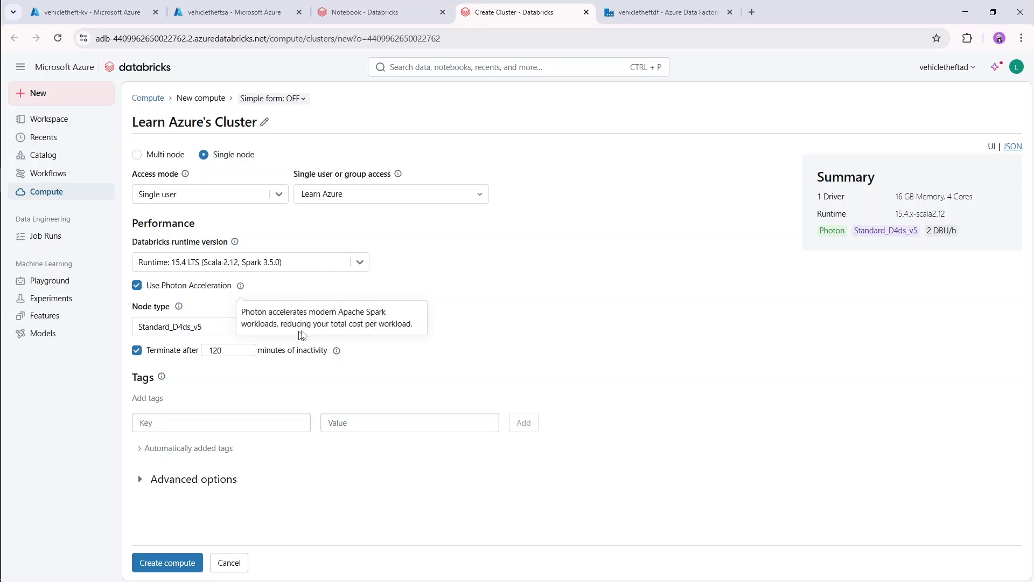
- Set the cluster to terminate after 30 minutes of inactivity and create the compute
{"action": "left_click", "coordinate": [224, 350]}
{"action": "double_click", "coordinate": [215, 350]}
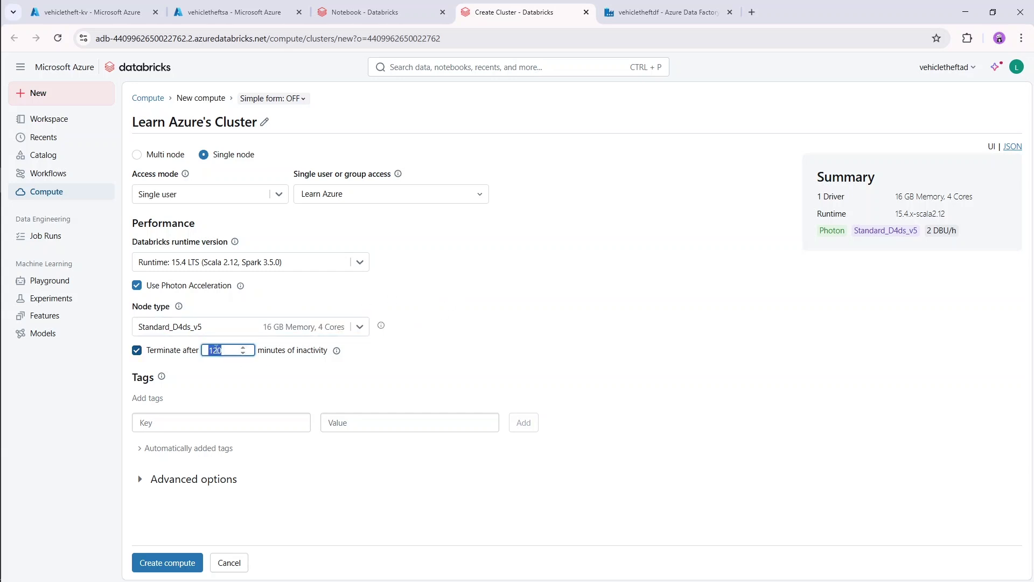
{"action": "type", "text": "30"}
{"action": "left_click", "coordinate": [319, 383]}
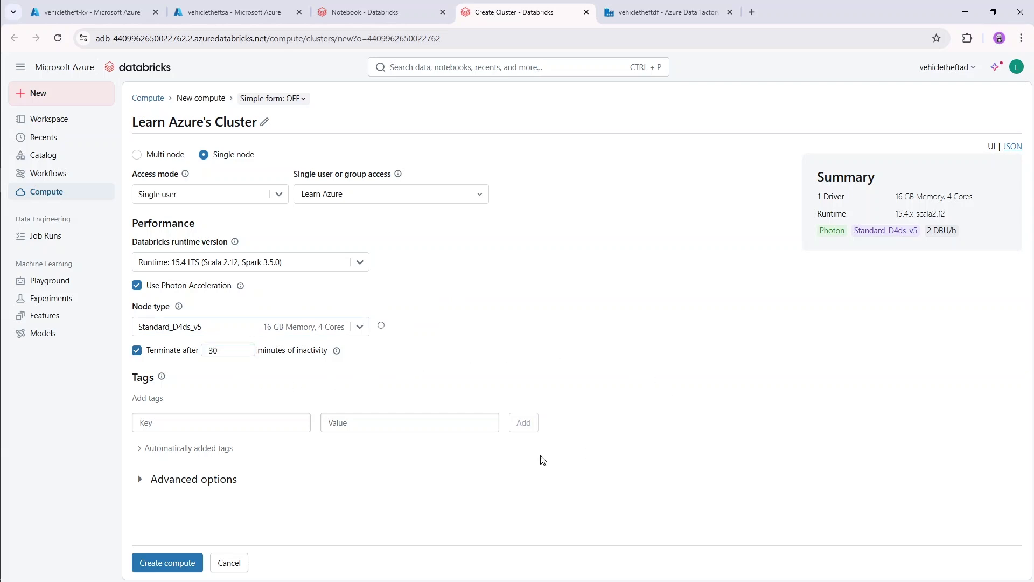
{"action": "left_click", "coordinate": [177, 564]}
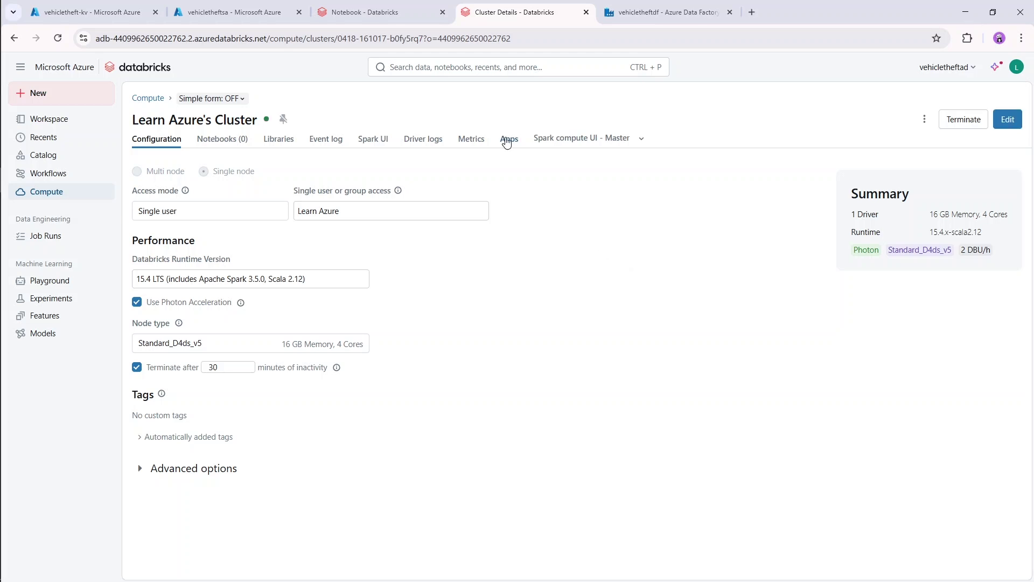
- Return to the notebook and attach it to the newly created cluster
{"action": "left_click", "coordinate": [380, 10]}
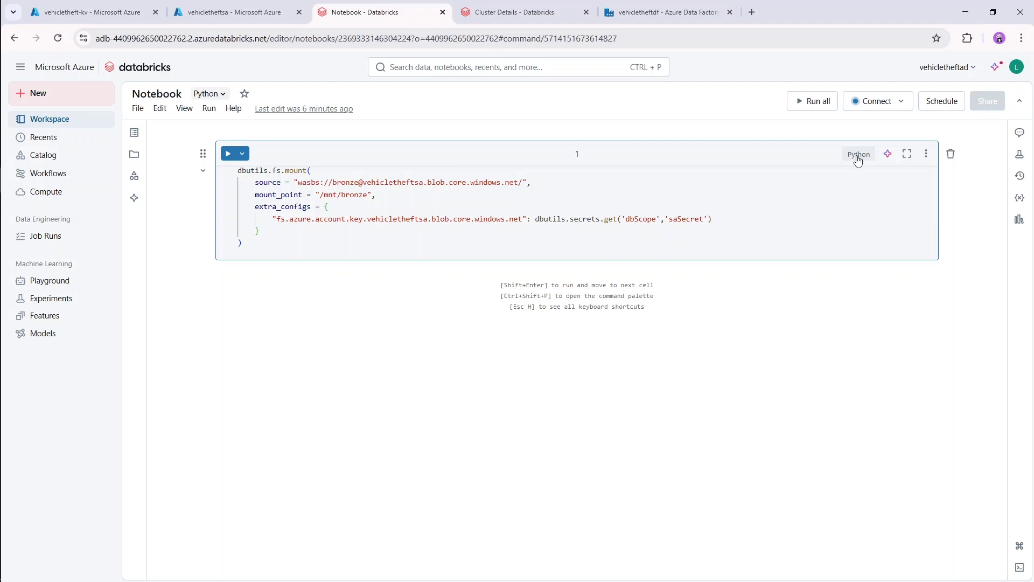
{"action": "left_click", "coordinate": [886, 104]}
{"action": "left_click", "coordinate": [740, 146]}
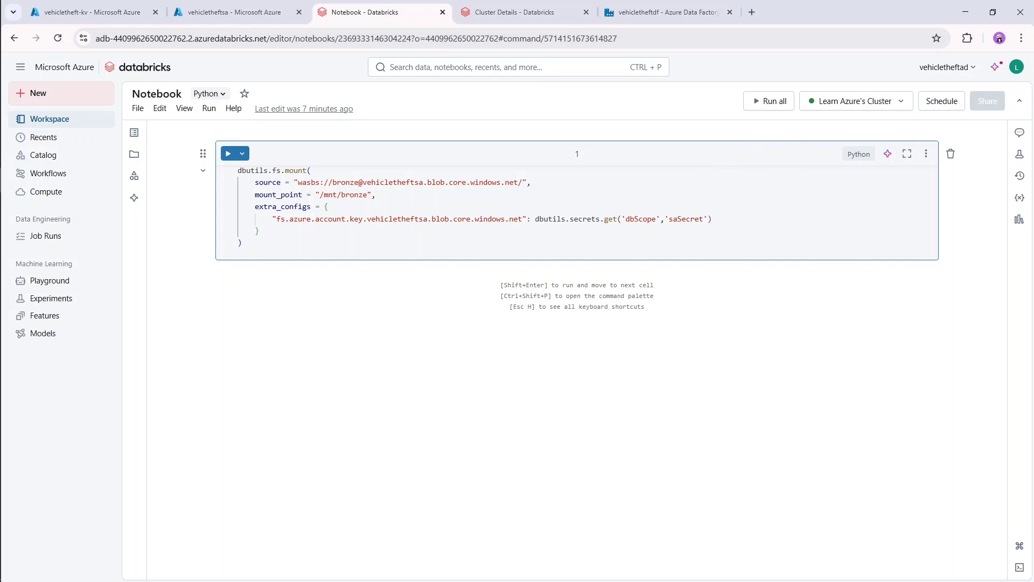
- Run the bronze mount cell and allow browser notifications from Databricks
{"action": "left_click", "coordinate": [436, 254]}
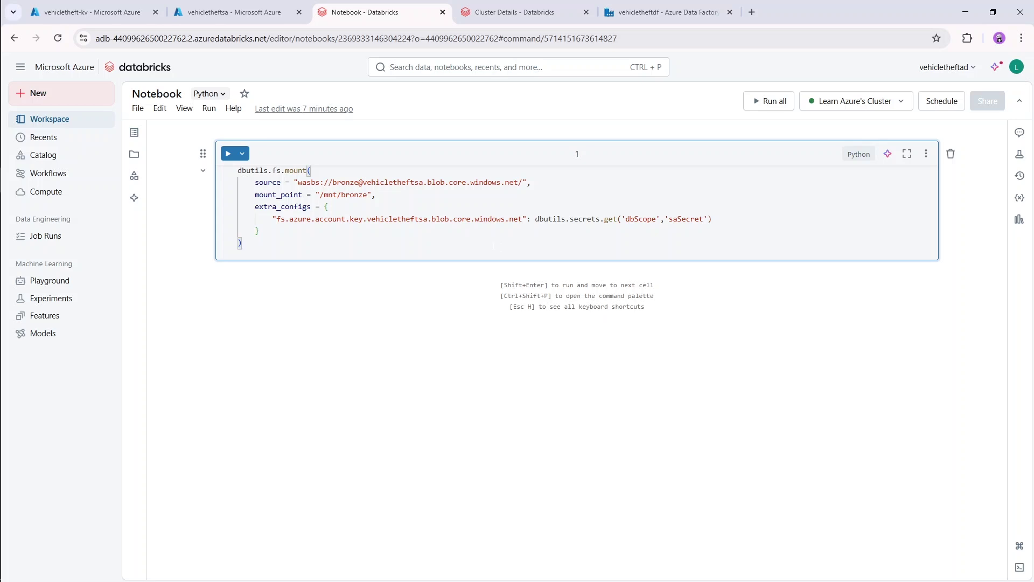
{"action": "key", "text": "shift+Return"}
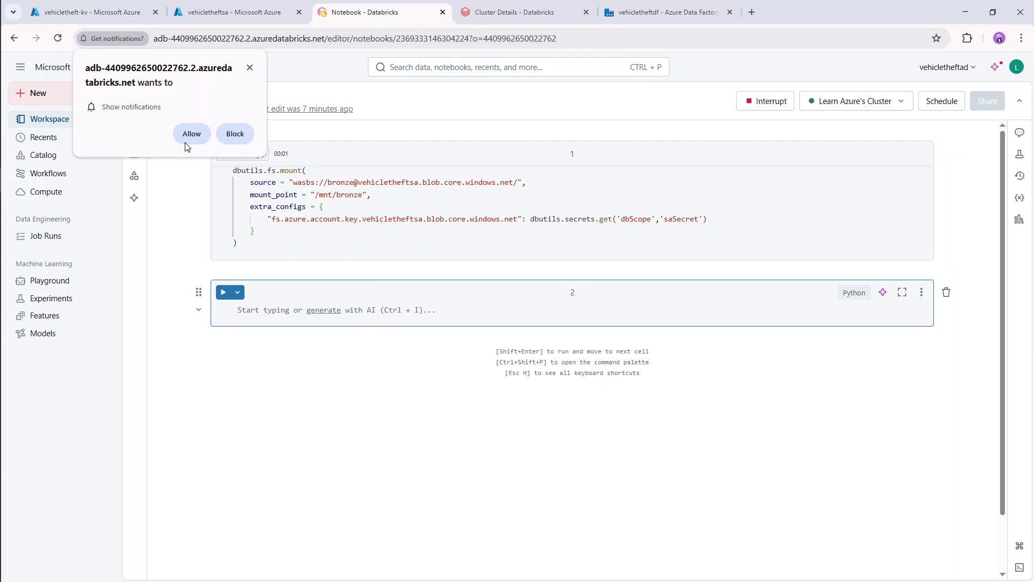
{"action": "left_click", "coordinate": [192, 134]}
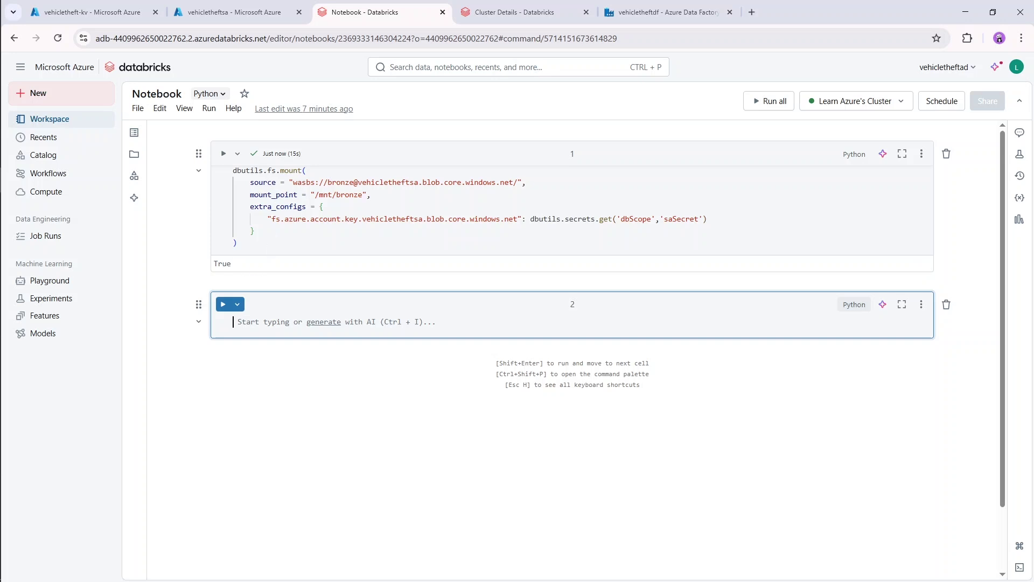
- List the files in the mounted bronze container by running dbutils.fs.ls("/mnt/bronze") in the second cell
{"action": "double_click", "coordinate": [351, 196]}
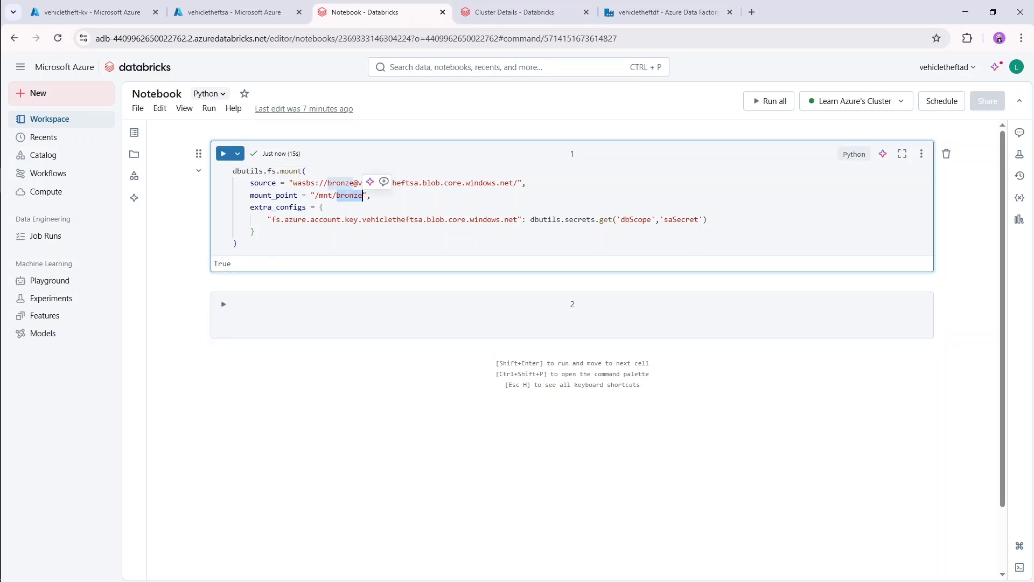
{"action": "left_click", "coordinate": [385, 198]}
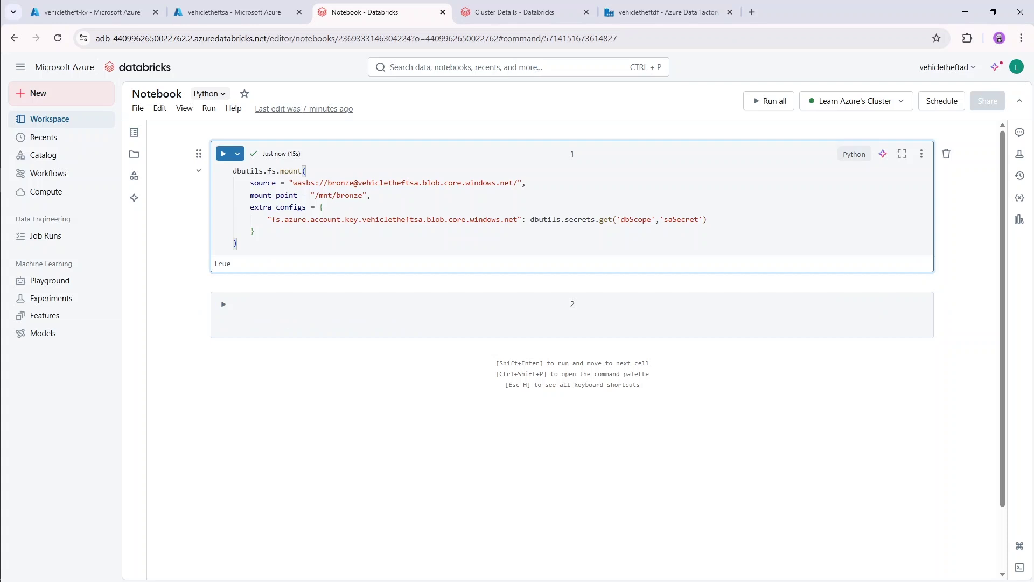
{"action": "left_click", "coordinate": [277, 313]}
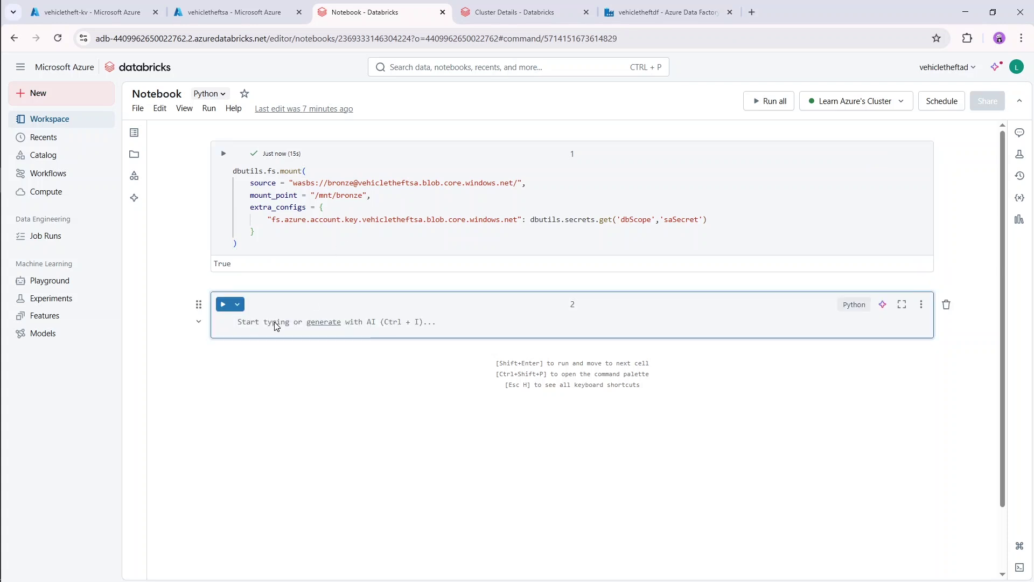
{"action": "type", "text": "dbutils"}
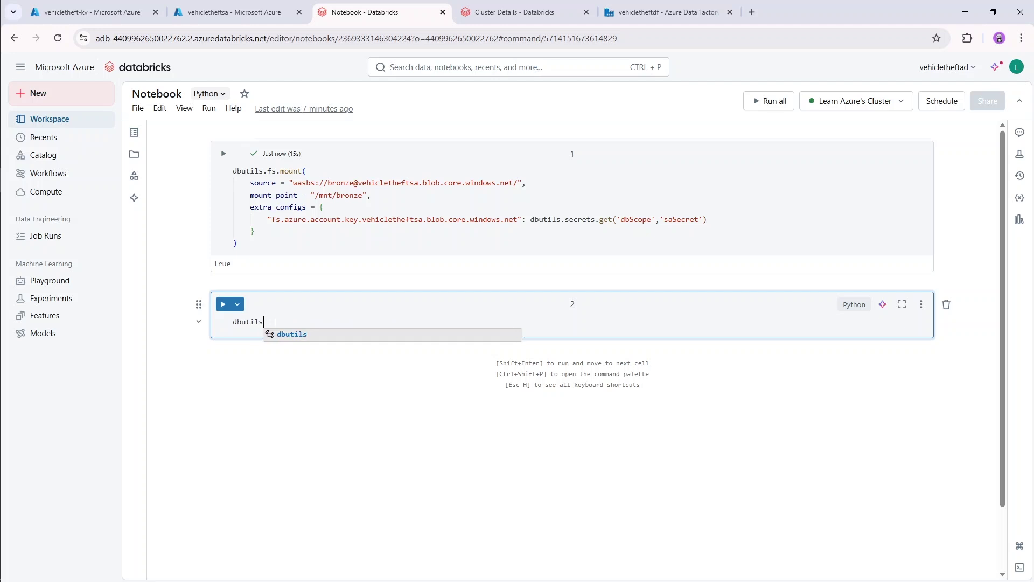
{"action": "type", "text": ".fs.l"}
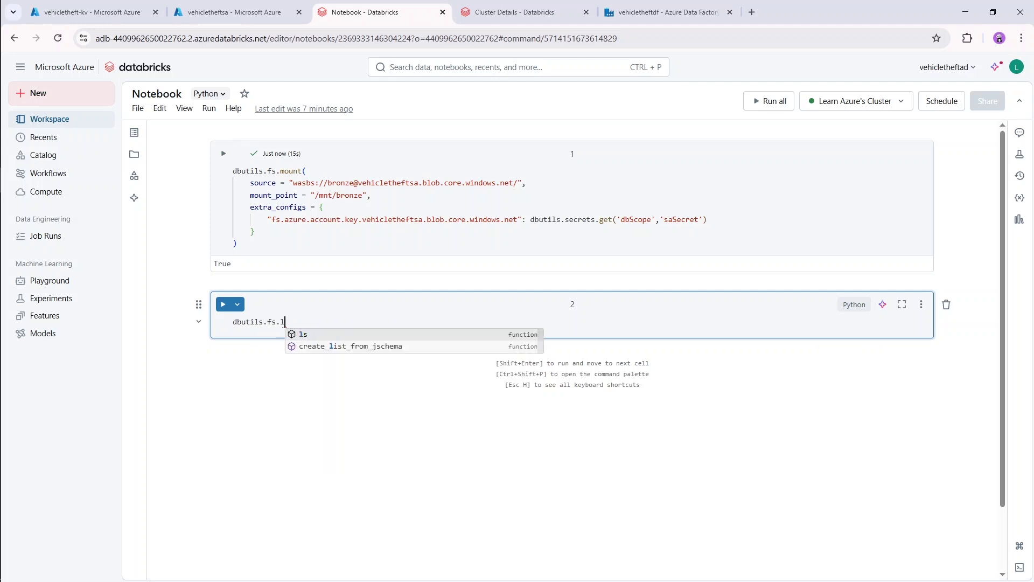
{"action": "type", "text": "s("}
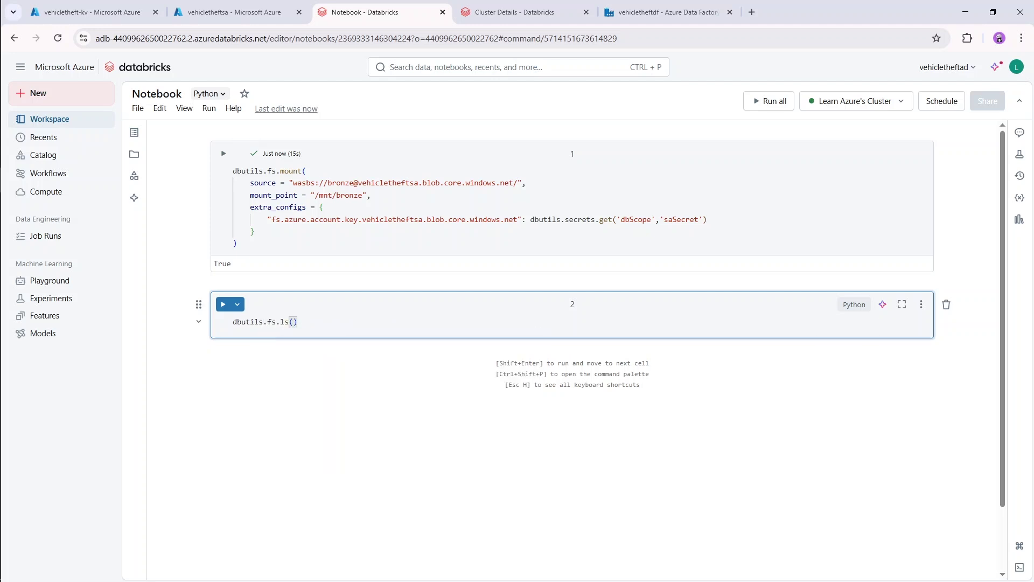
{"action": "type", "text": "\""}
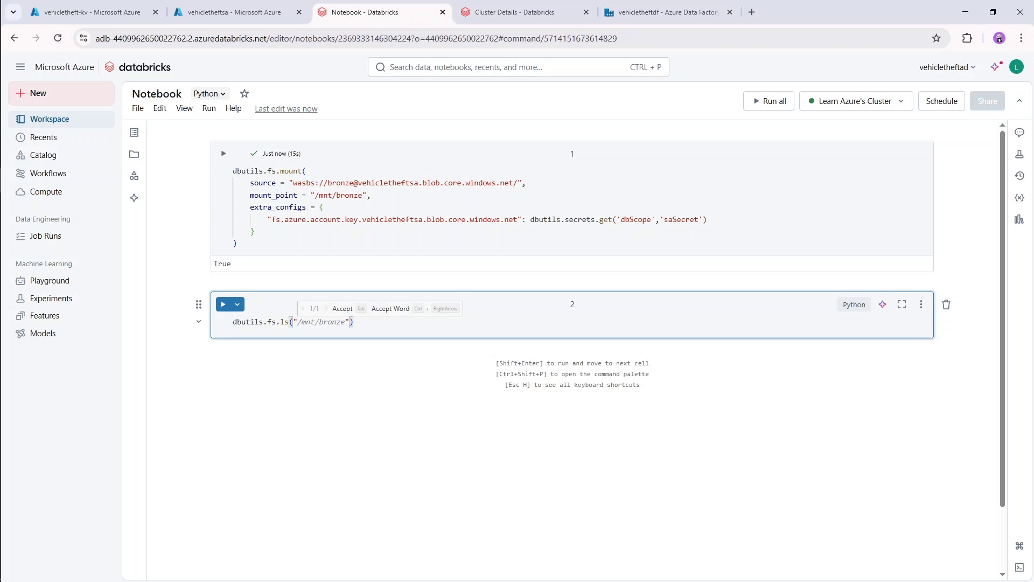
{"action": "type", "text": "/mnt/bronze"}
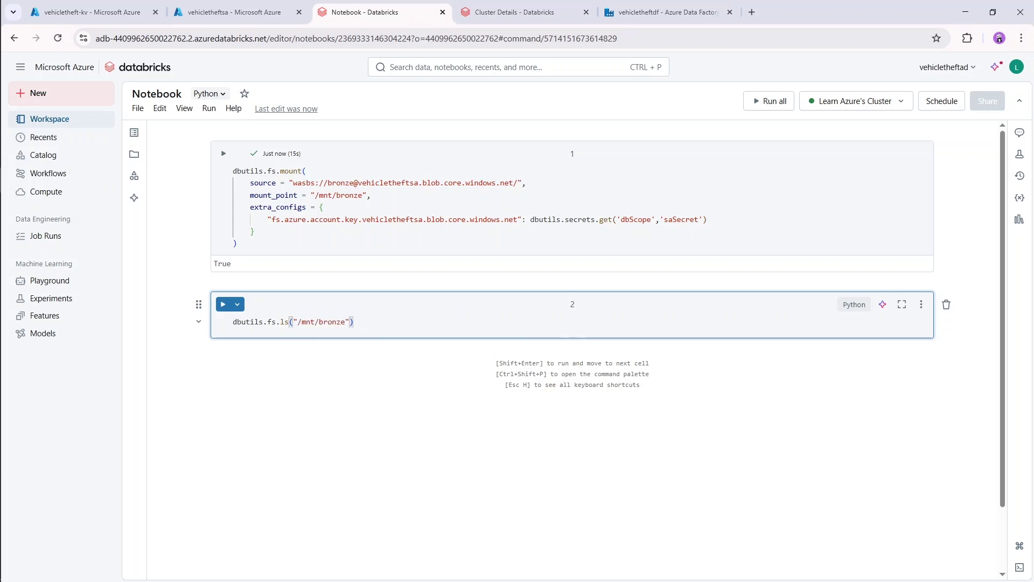
{"action": "key", "text": "shift+Return"}
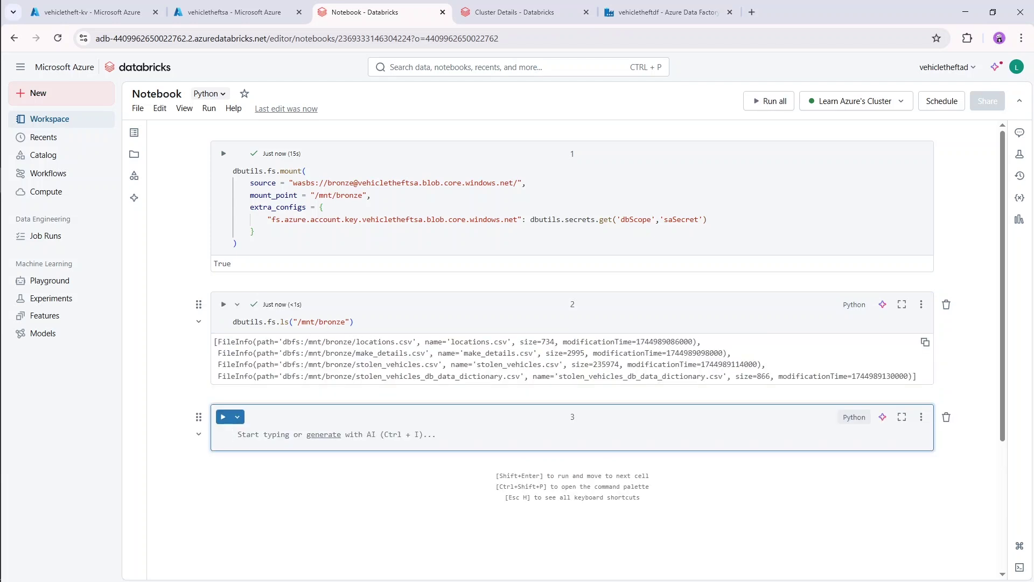
{"action": "left_click_drag", "start_coordinate": [357, 341], "coordinate": [520, 386]}
{"action": "left_click", "coordinate": [411, 356]}
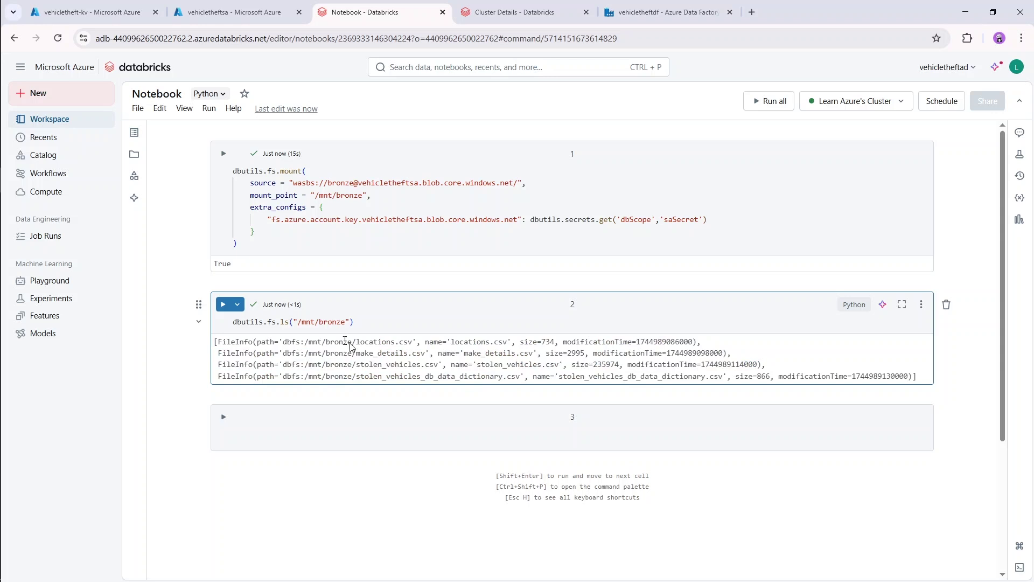
- Add two copies of the bronze mount block below it in the first cell and comment out the original block
{"action": "left_click", "coordinate": [237, 243]}
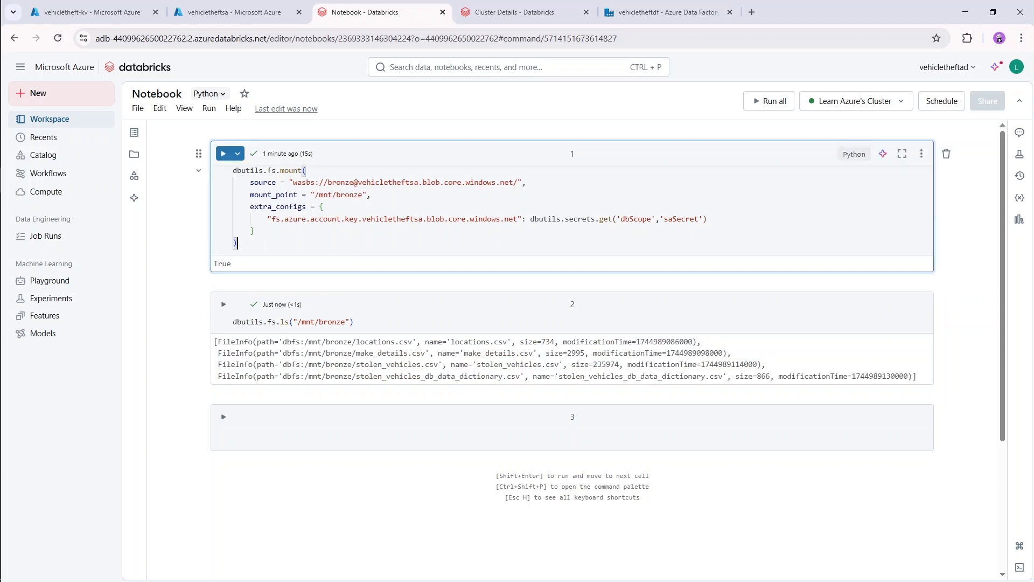
{"action": "key", "text": "Return"}
{"action": "key", "text": "Return"}
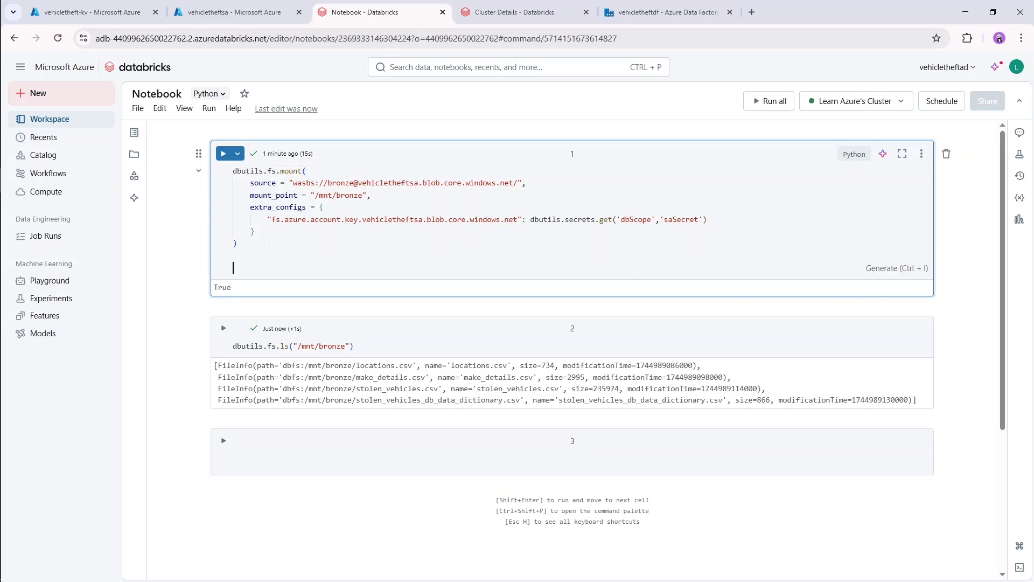
{"action": "left_click_drag", "start_coordinate": [238, 244], "coordinate": [225, 173]}
{"action": "key", "text": "ctrl+c"}
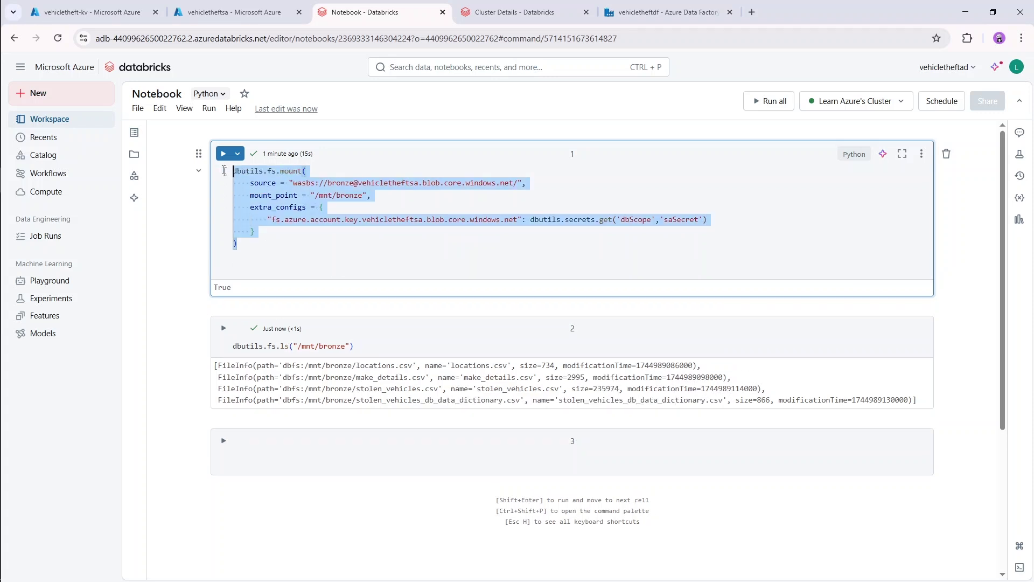
{"action": "left_click", "coordinate": [248, 272]}
{"action": "key", "text": "ctrl+v"}
{"action": "key", "text": "Return"}
{"action": "key", "text": "Return"}
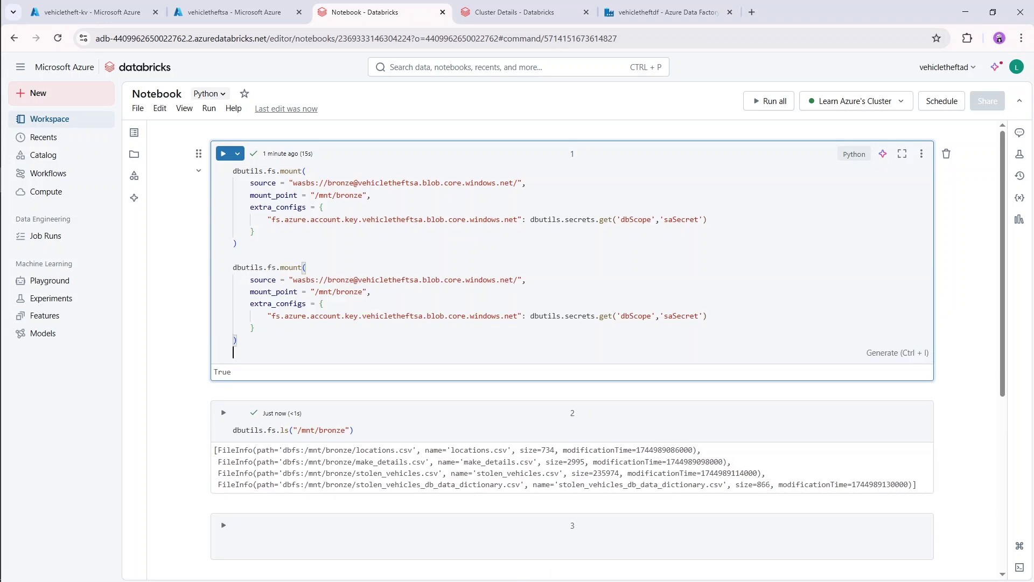
{"action": "key", "text": "ctrl+v"}
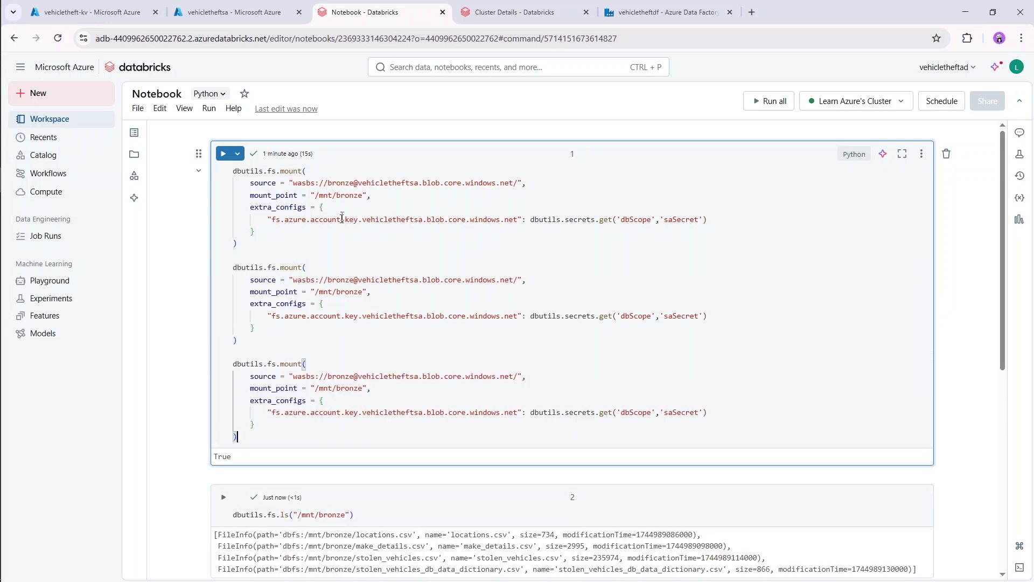
{"action": "left_click_drag", "start_coordinate": [238, 244], "coordinate": [233, 172]}
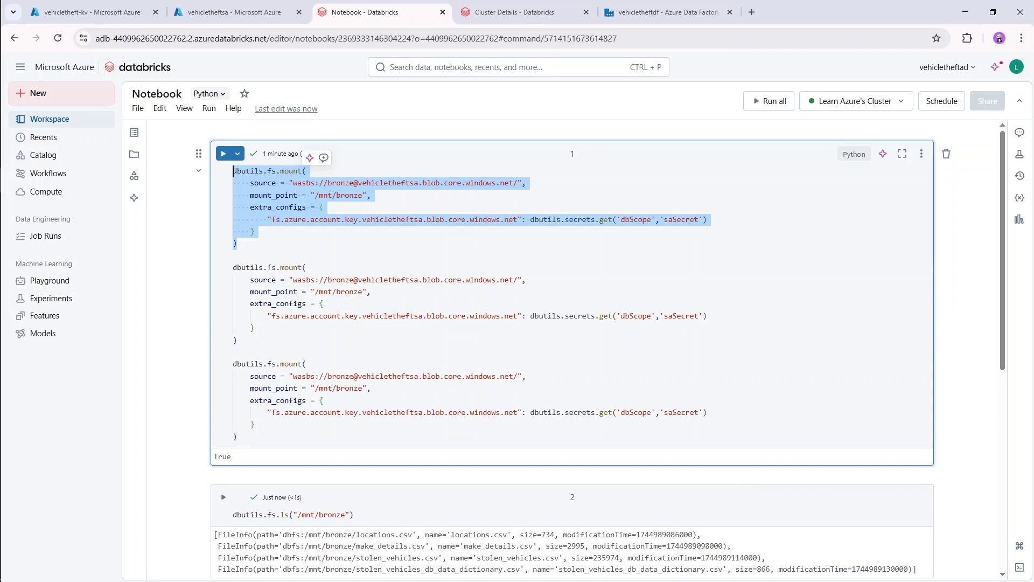
{"action": "key", "text": "ctrl+/"}
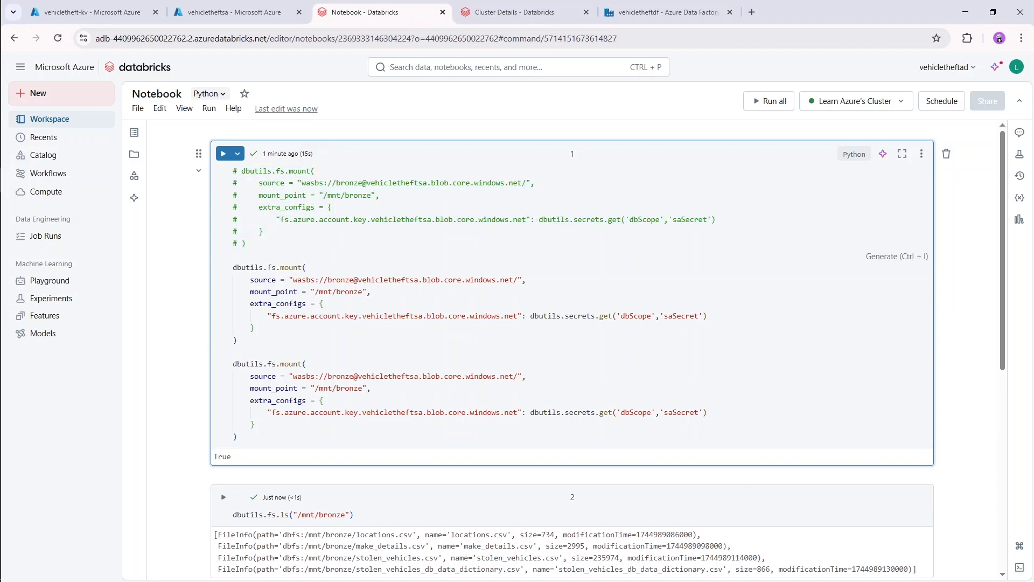
- Change the container name and mount point to silver in the first copied mount block and to gold in the second
{"action": "double_click", "coordinate": [340, 279]}
{"action": "type", "text": "silver"}
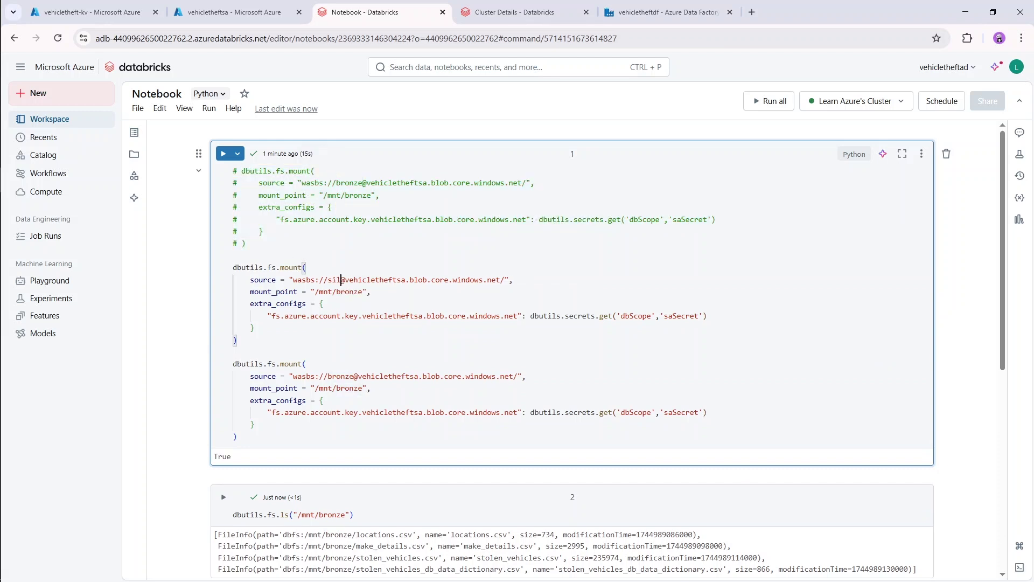
{"action": "double_click", "coordinate": [346, 291]}
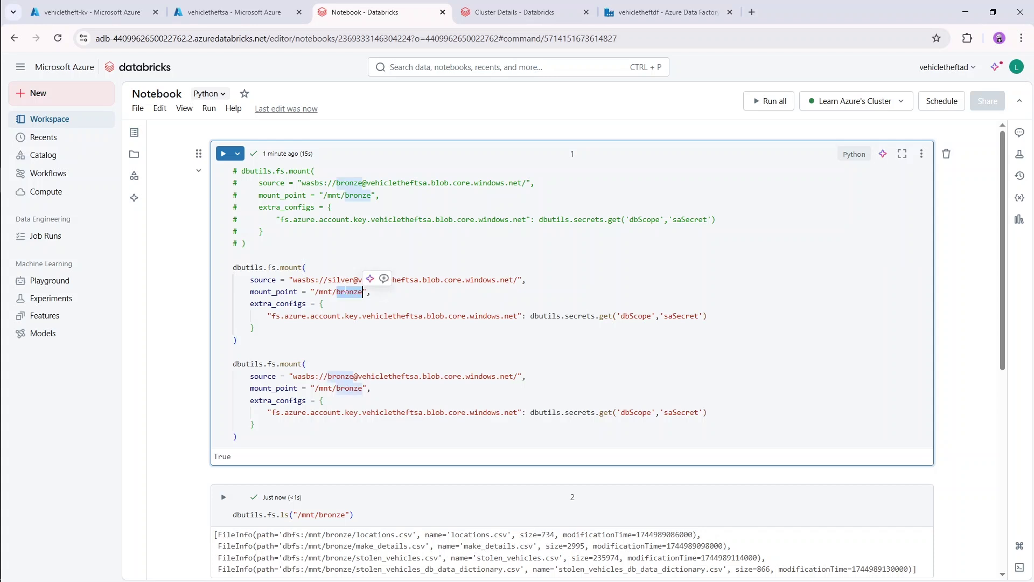
{"action": "type", "text": "silver"}
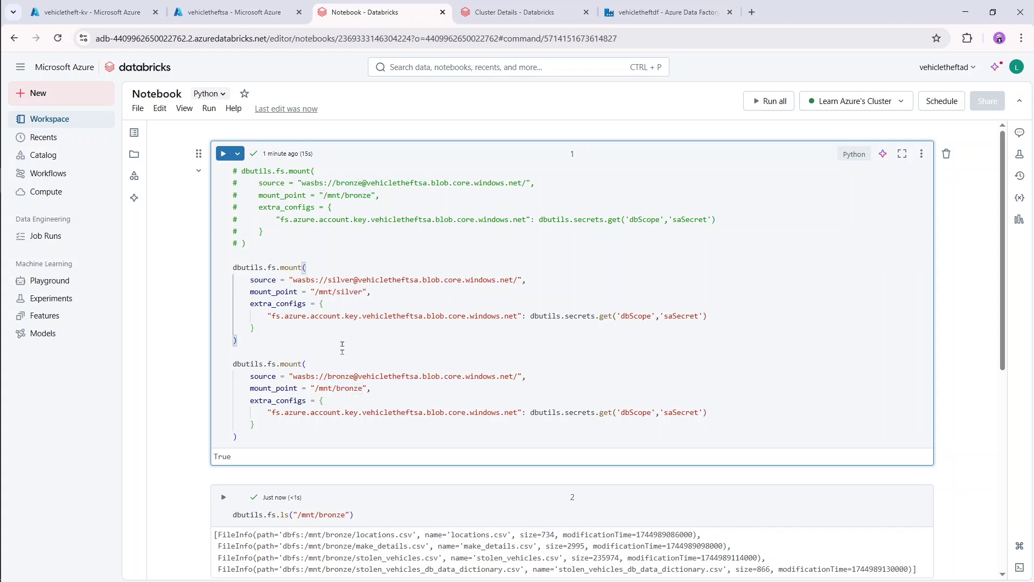
{"action": "double_click", "coordinate": [340, 376]}
{"action": "key", "text": "ctrl+d"}
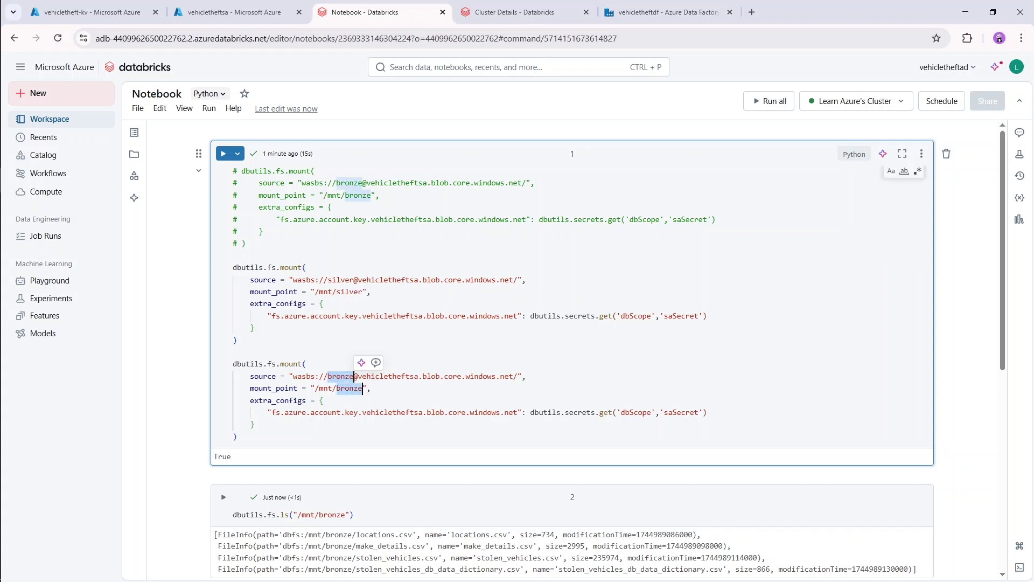
{"action": "type", "text": "gold"}
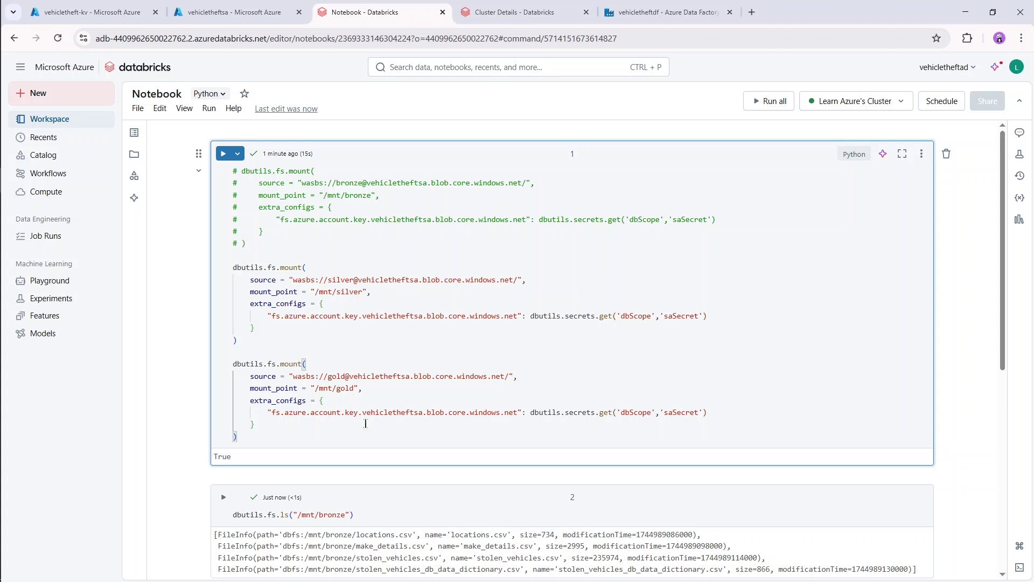
- Run the first cell to mount the silver and gold containers
{"action": "scroll", "coordinate": [382, 345], "scroll_direction": "down", "scroll_amount": 2}
{"action": "scroll", "coordinate": [381, 345], "scroll_direction": "down", "scroll_amount": 3}
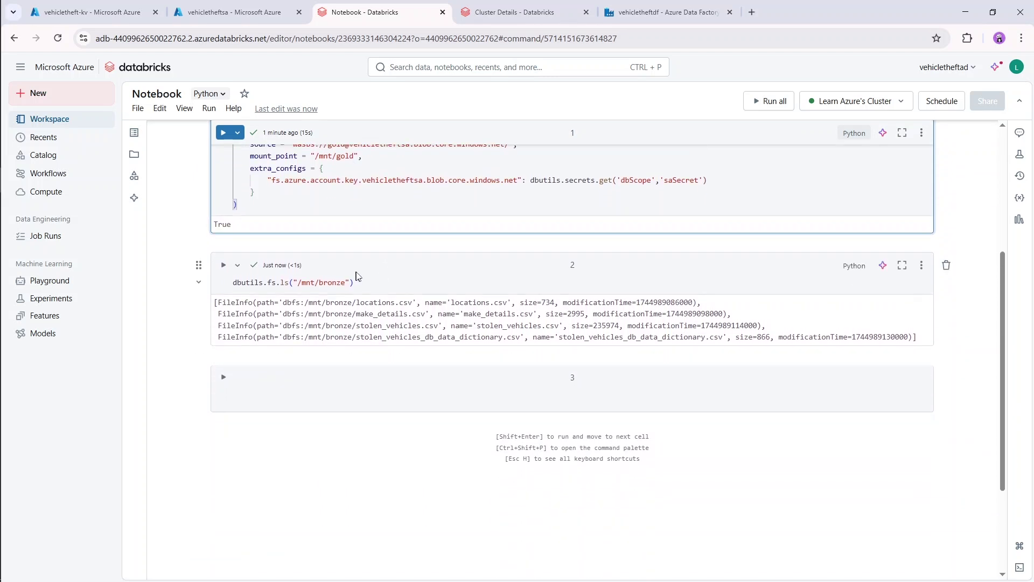
{"action": "left_click", "coordinate": [360, 280]}
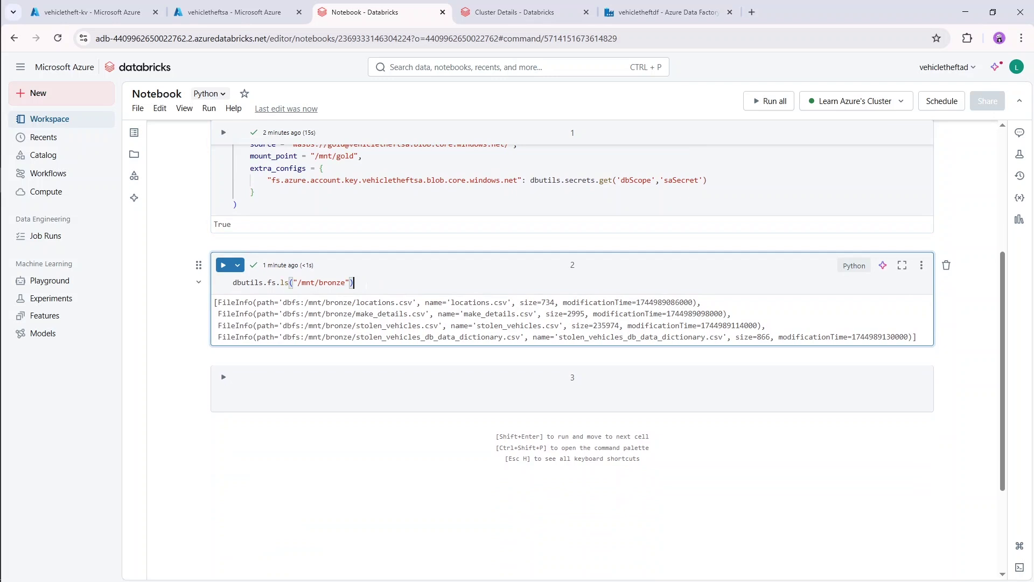
{"action": "left_click", "coordinate": [286, 396]}
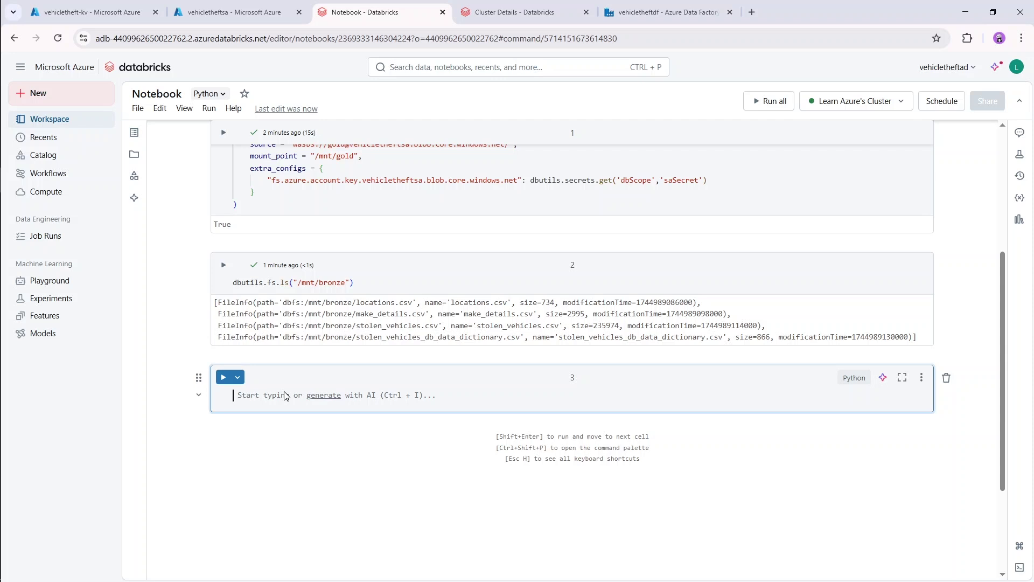
{"action": "scroll", "coordinate": [286, 396], "scroll_direction": "down", "scroll_amount": 1}
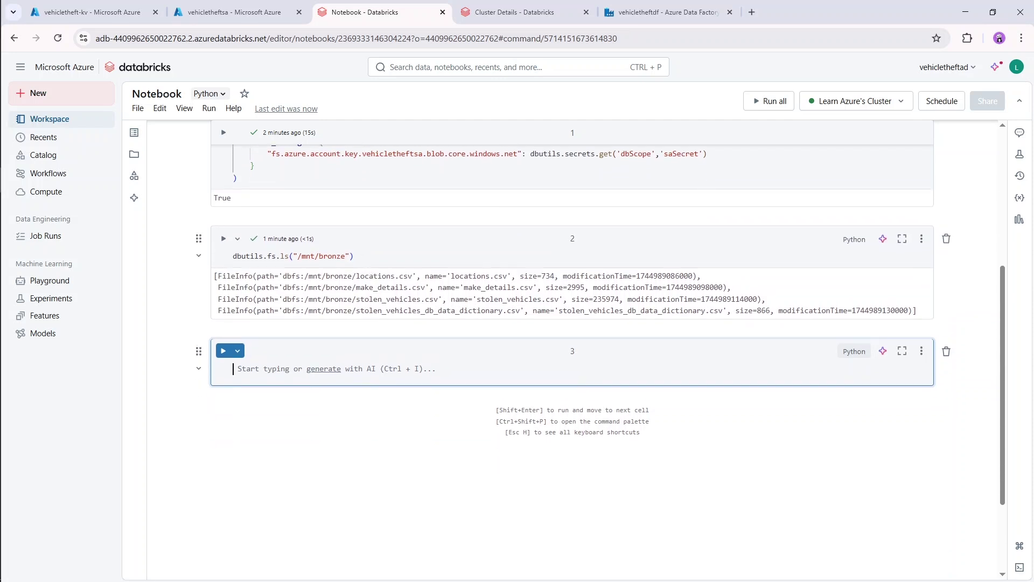
{"action": "scroll", "coordinate": [571, 323], "scroll_direction": "up", "scroll_amount": 4}
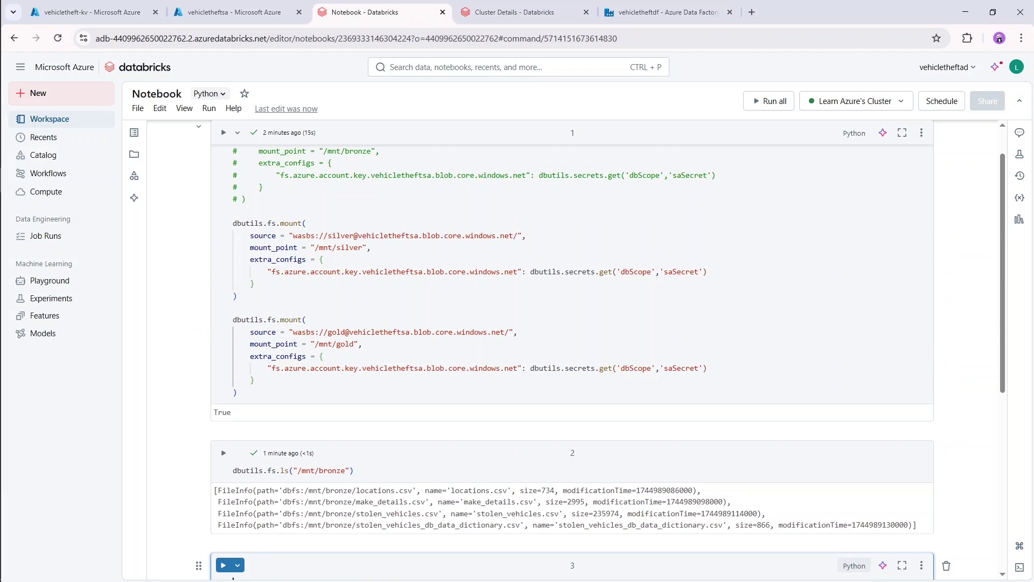
{"action": "left_click", "coordinate": [237, 392]}
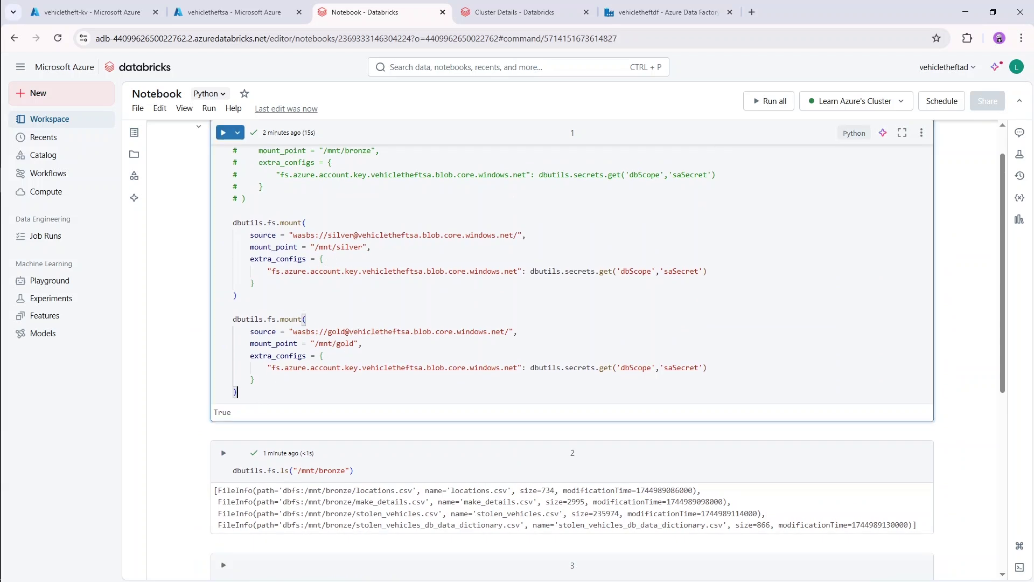
{"action": "key", "text": "shift+Return"}
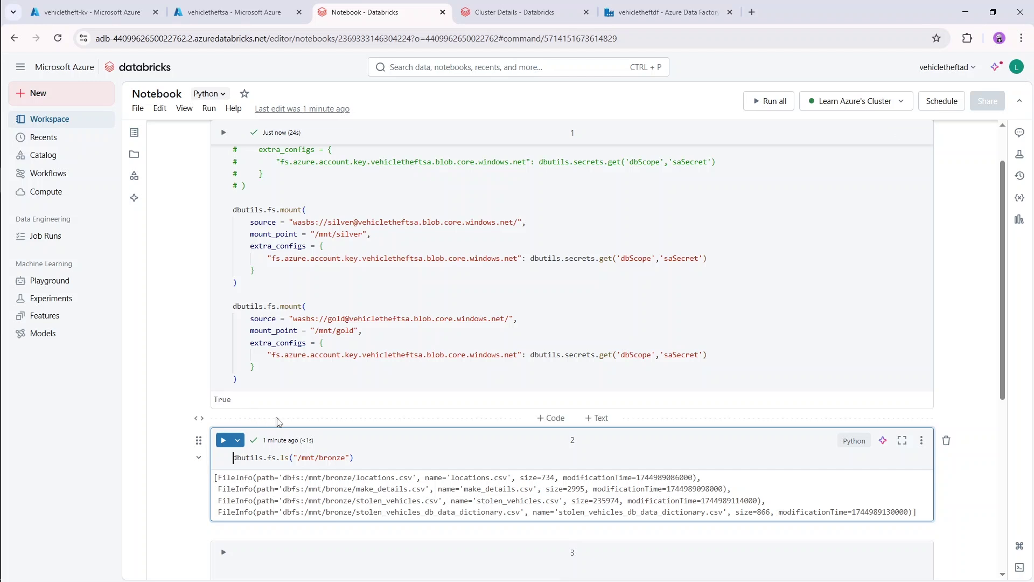
- List the files in the silver mount by running dbutils.fs.ls("/mnt/silver") in the second cell
{"action": "double_click", "coordinate": [337, 459]}
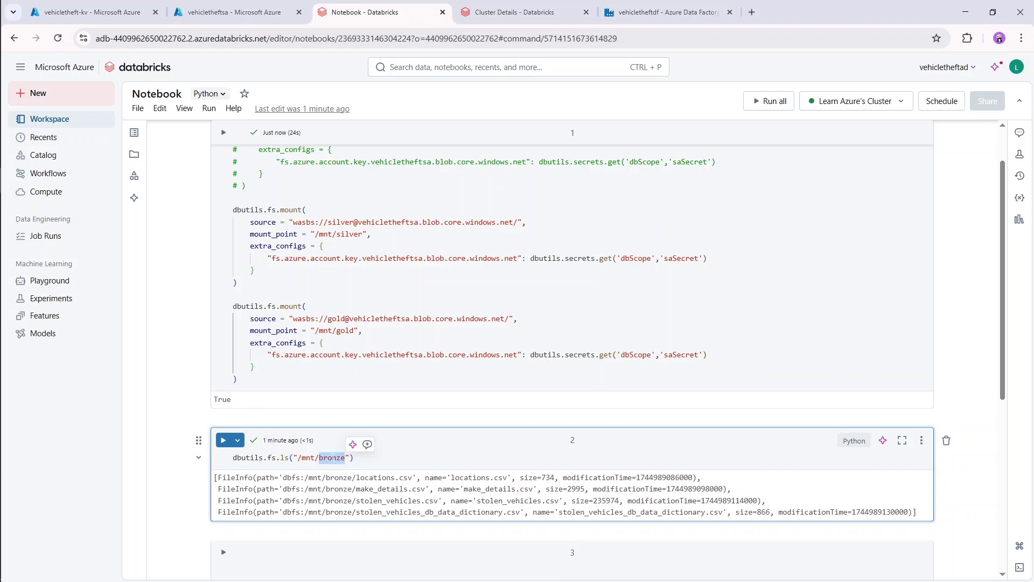
{"action": "type", "text": "silver"}
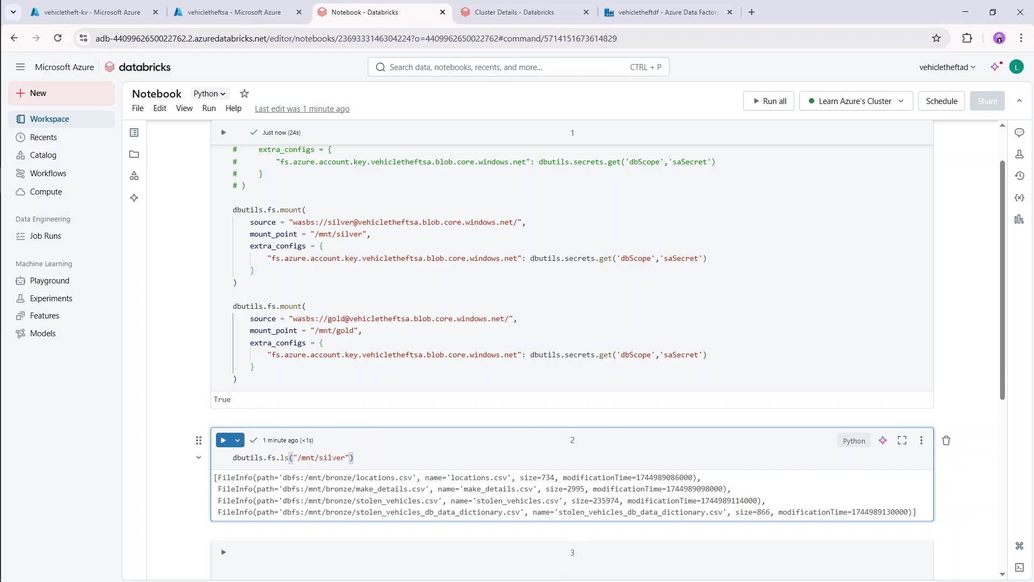
{"action": "key", "text": "shift+Return"}
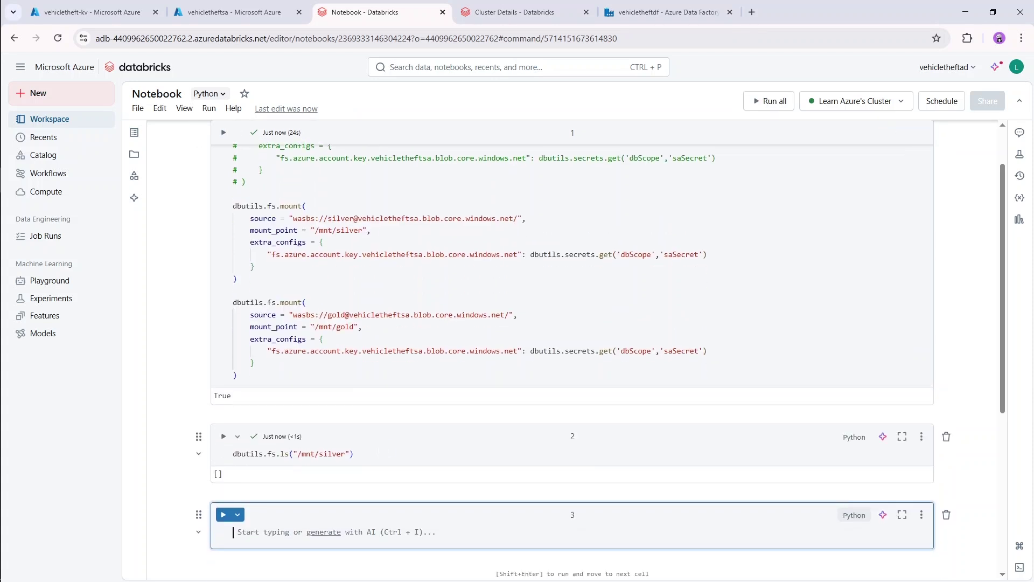
- List the files in the gold mount by running dbutils.fs.ls("/mnt/gold") in the second cell
{"action": "left_click", "coordinate": [354, 454]}
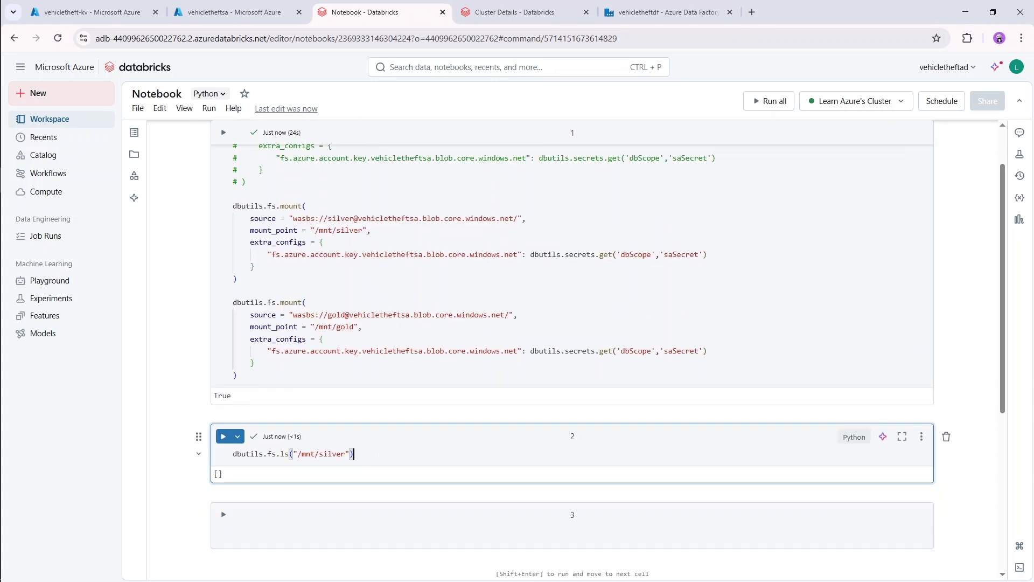
{"action": "double_click", "coordinate": [332, 454]}
{"action": "type", "text": "gold"}
{"action": "key", "text": "shift+Return"}
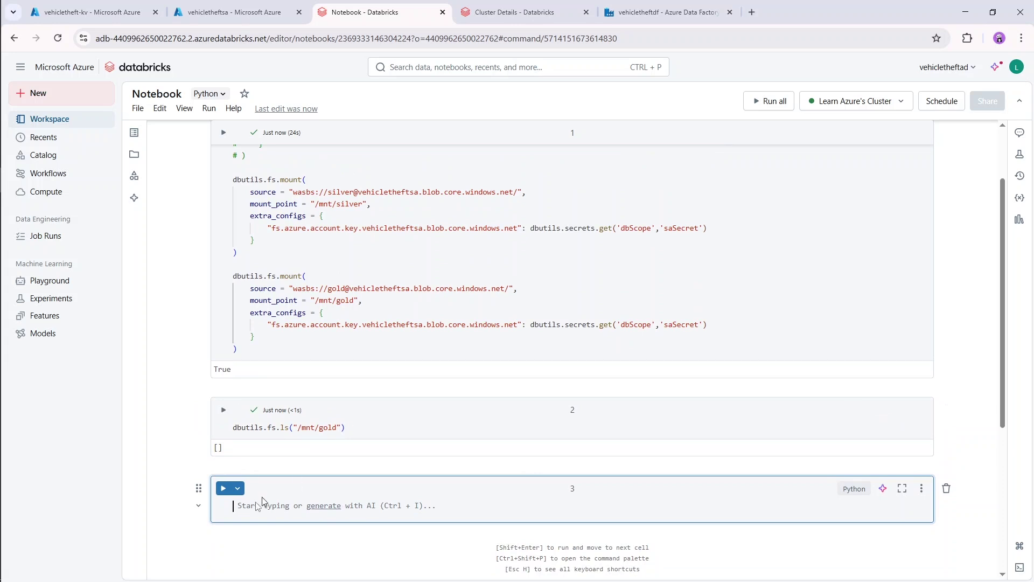
- Set the second cell's listing path back to /mnt/bronze and run it again
{"action": "scroll", "coordinate": [266, 503], "scroll_direction": "down", "scroll_amount": 3}
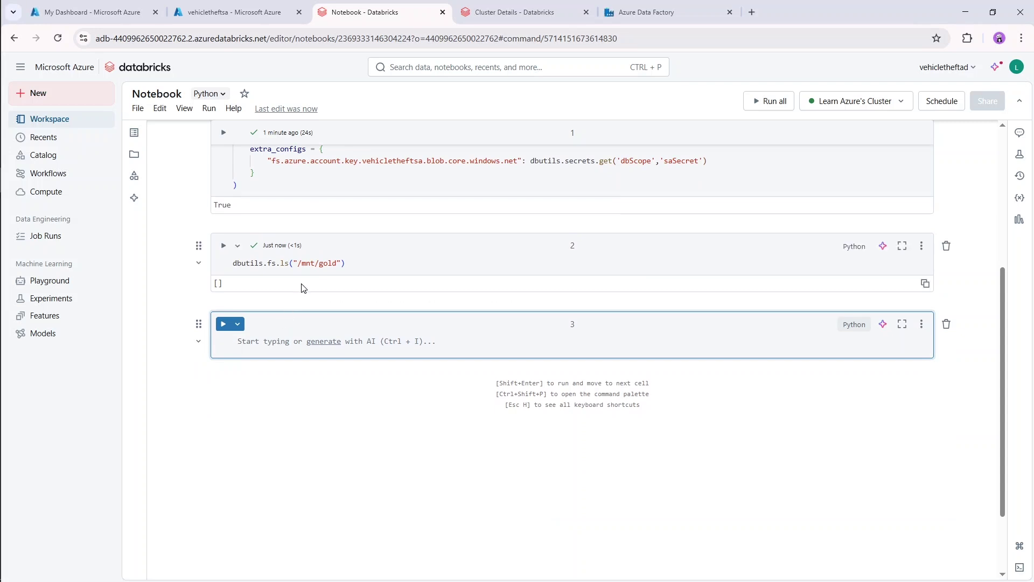
{"action": "left_click", "coordinate": [364, 263]}
{"action": "scroll", "coordinate": [377, 465], "scroll_direction": "up", "scroll_amount": 2}
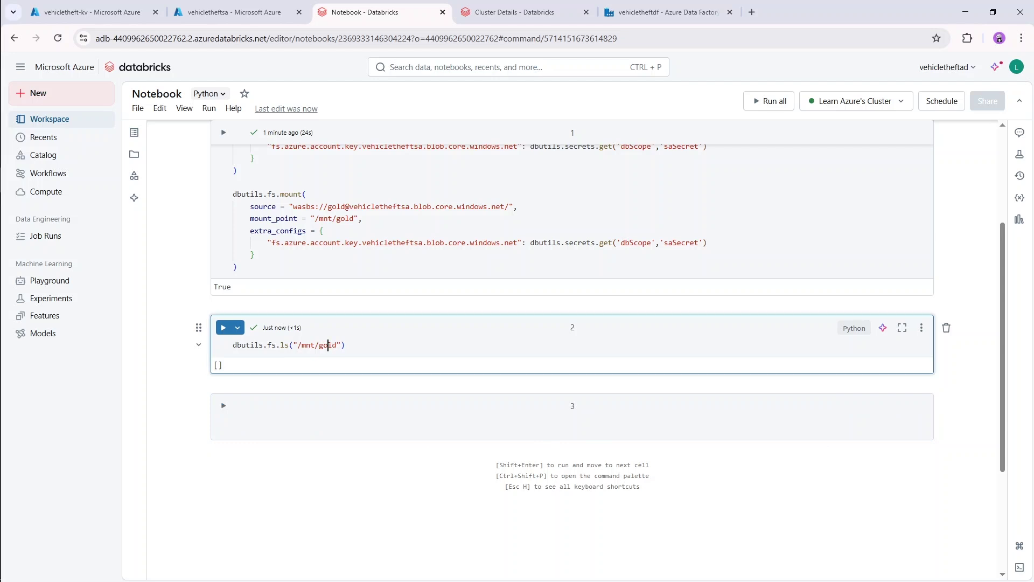
{"action": "double_click", "coordinate": [336, 345]}
{"action": "type", "text": "bronze"}
{"action": "key", "text": "shift+Return"}
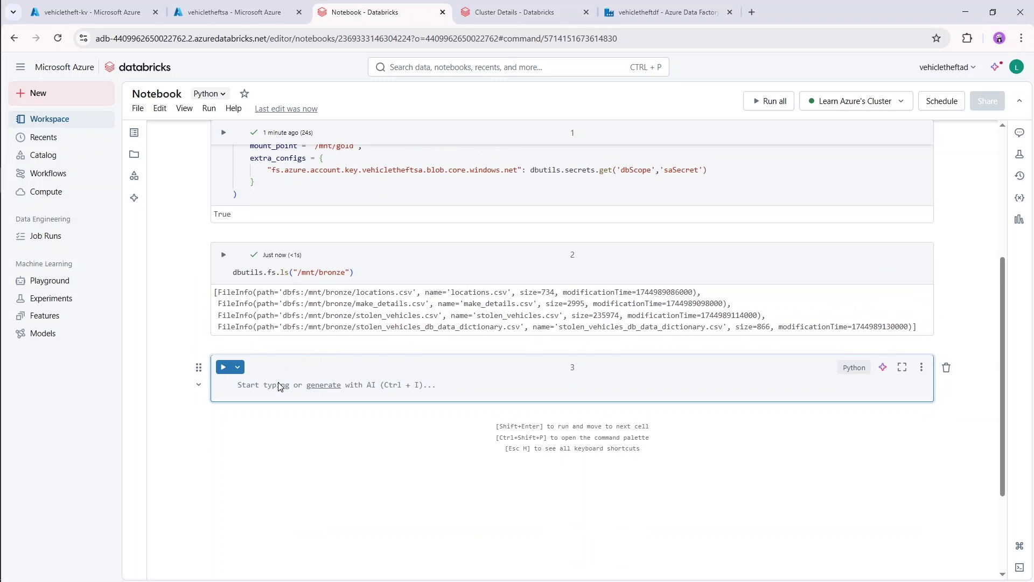
- Begin the third cell with the assignment location_df = spark.read.format()
{"action": "type", "text": "locaiton"}
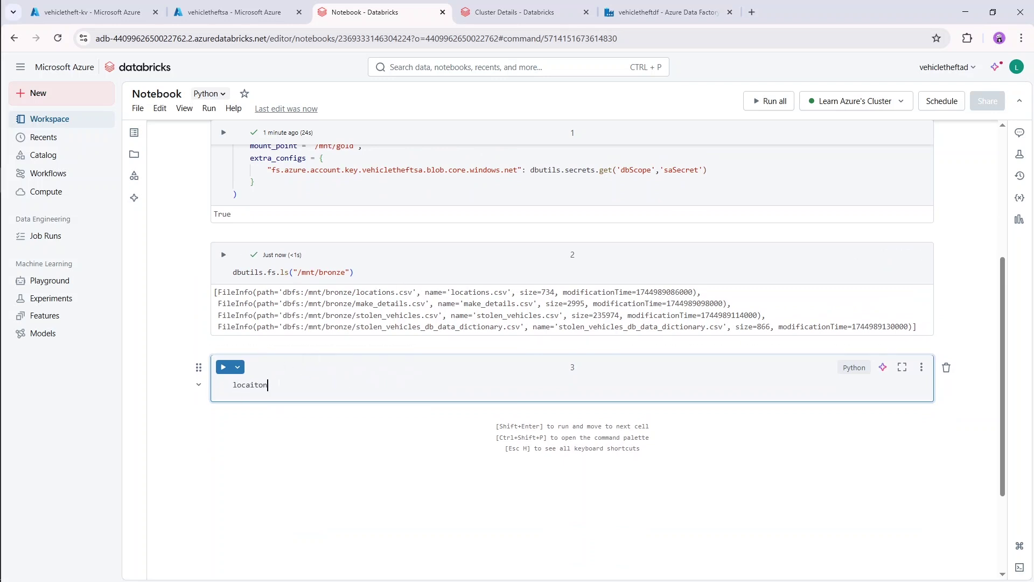
{"action": "key", "text": "BackSpace"}
{"action": "key", "text": "BackSpace"}
{"action": "key", "text": "BackSpace"}
{"action": "key", "text": "BackSpace"}
{"action": "type", "text": "tion_df = spark.read."}
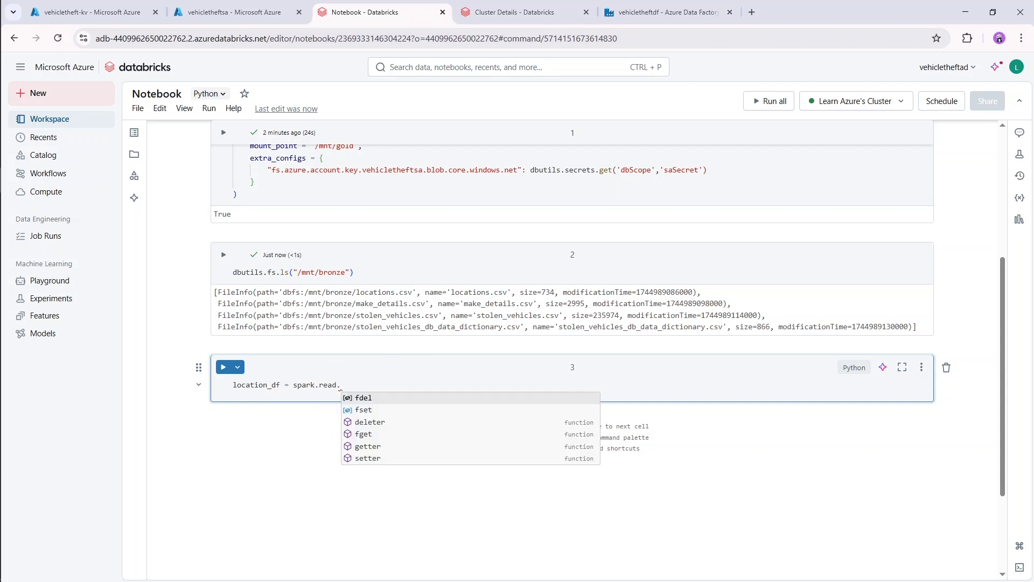
{"action": "type", "text": "format("}
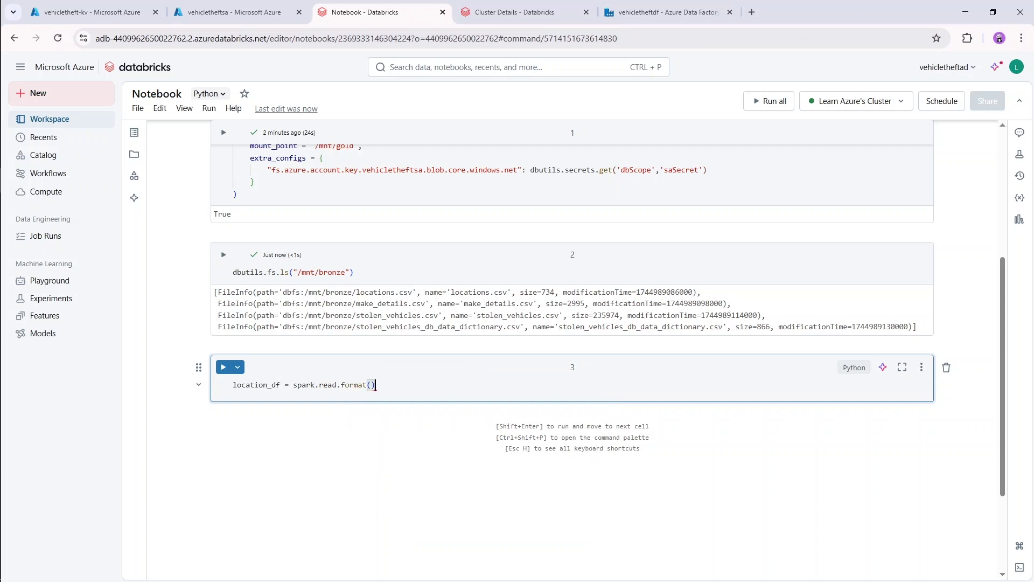
- Set the read format to "csv" and add .option("header", "true") to the location_df statement
{"action": "type", "text": "\"csv\").option(\"header\""}
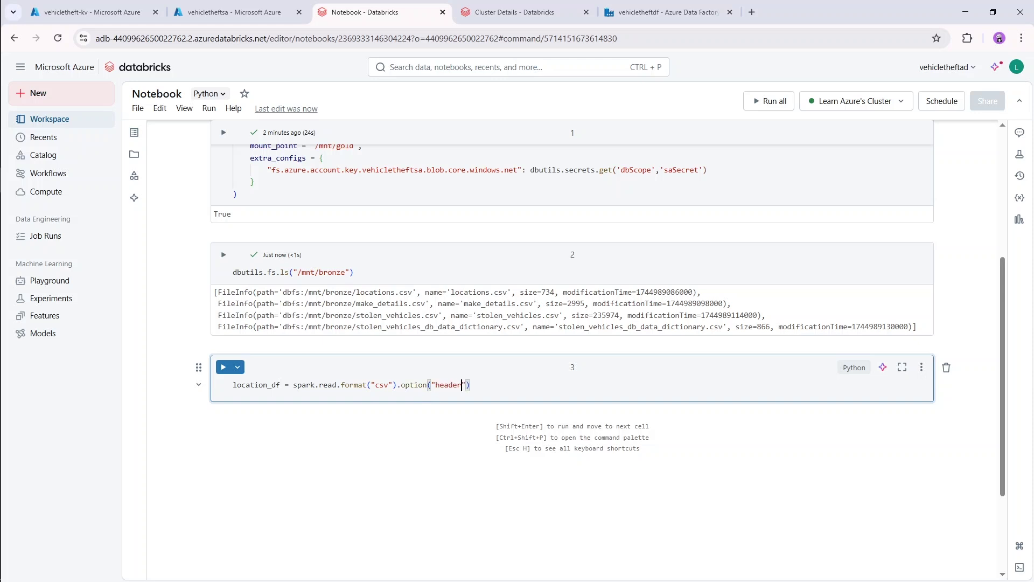
{"action": "type", "text": ", tr\""}
{"action": "key", "text": "Left"}
{"action": "type", "text": "true"}
{"action": "key", "text": "BackSpace"}
{"action": "key", "text": "BackSpace"}
{"action": "key", "text": "BackSpace"}
{"action": "key", "text": "BackSpace"}
{"action": "type", "text": "true"}
- Extend the location_df statement with .option("inferSchema", "true") and an empty .load("") call
{"action": "type", "text": ".option("}
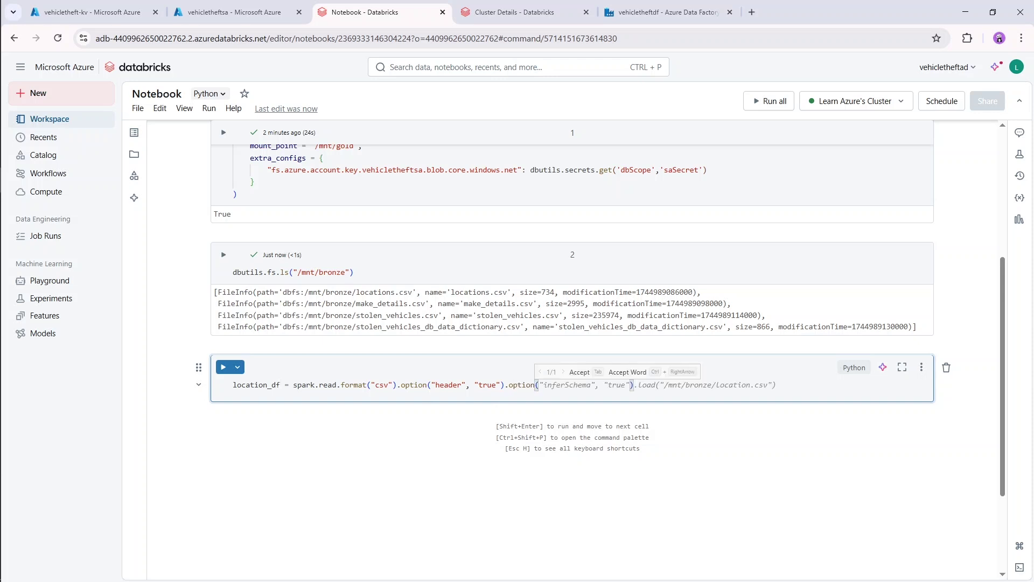
{"action": "type", "text": "\"inferSchema\", "}
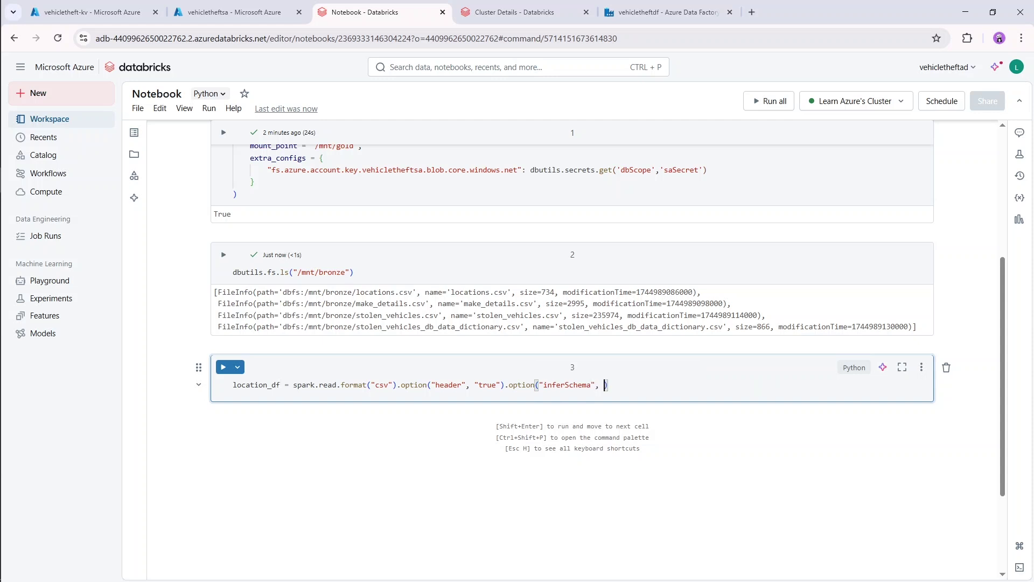
{"action": "type", "text": "\"true"}
{"action": "type", "text": "."}
{"action": "type", "text": "load()\""}
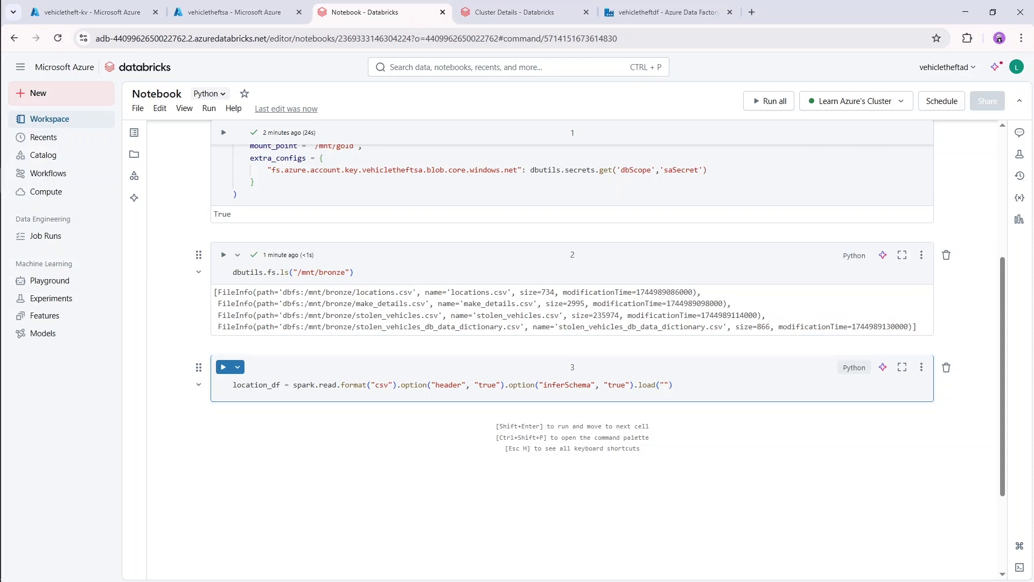
- Copy the path /mnt/bronze/locations.csv from the bronze file listing into the load call's quotes
{"action": "left_click_drag", "start_coordinate": [305, 303], "coordinate": [414, 292]}
{"action": "key", "text": "ctrl+c"}
{"action": "left_click", "coordinate": [310, 293]}
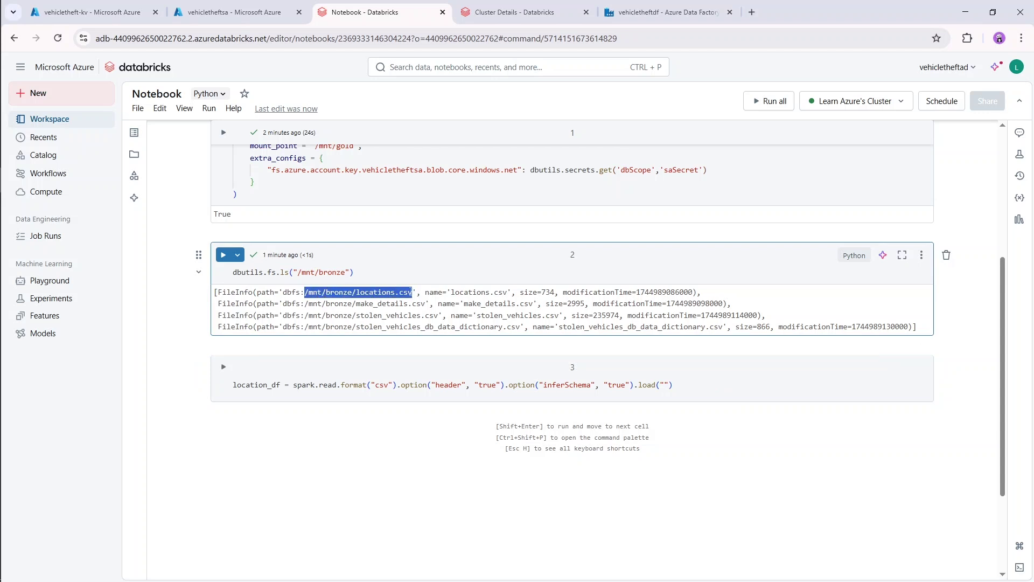
{"action": "left_click", "coordinate": [413, 292]}
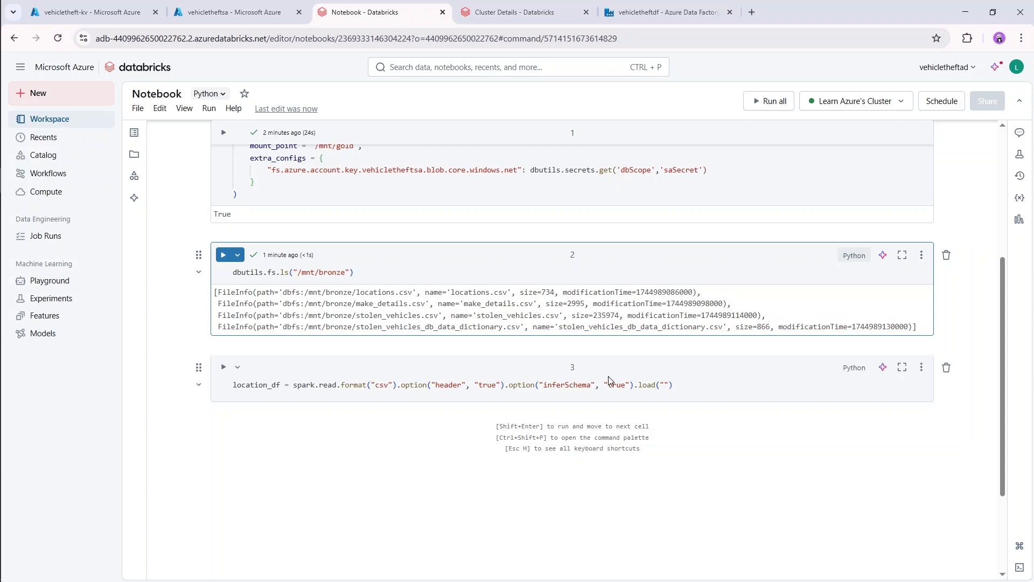
{"action": "left_click", "coordinate": [664, 385]}
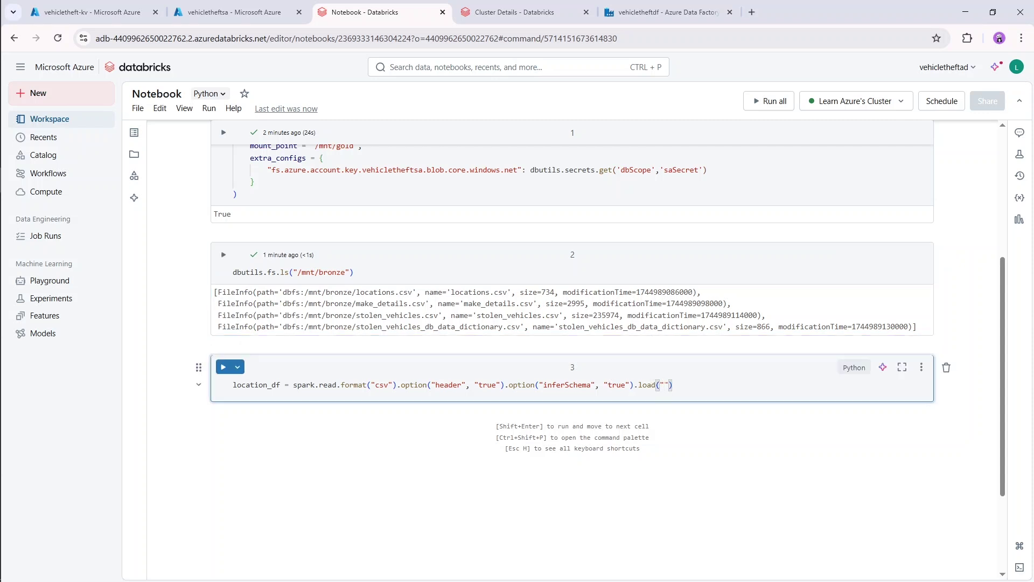
{"action": "key", "text": "ctrl+v"}
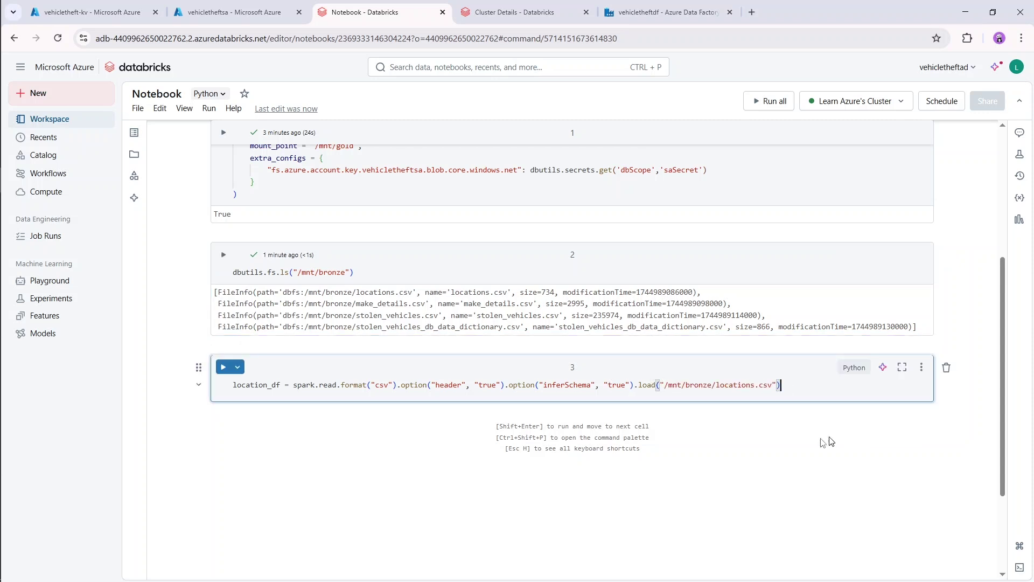
{"action": "key", "text": "End"}
- Remove the inferSchema option from the location_df read statement and run the cell
{"action": "left_click_drag", "start_coordinate": [634, 385], "coordinate": [505, 385]}
{"action": "key", "text": "ctrl+c"}
{"action": "key", "text": "BackSpace"}
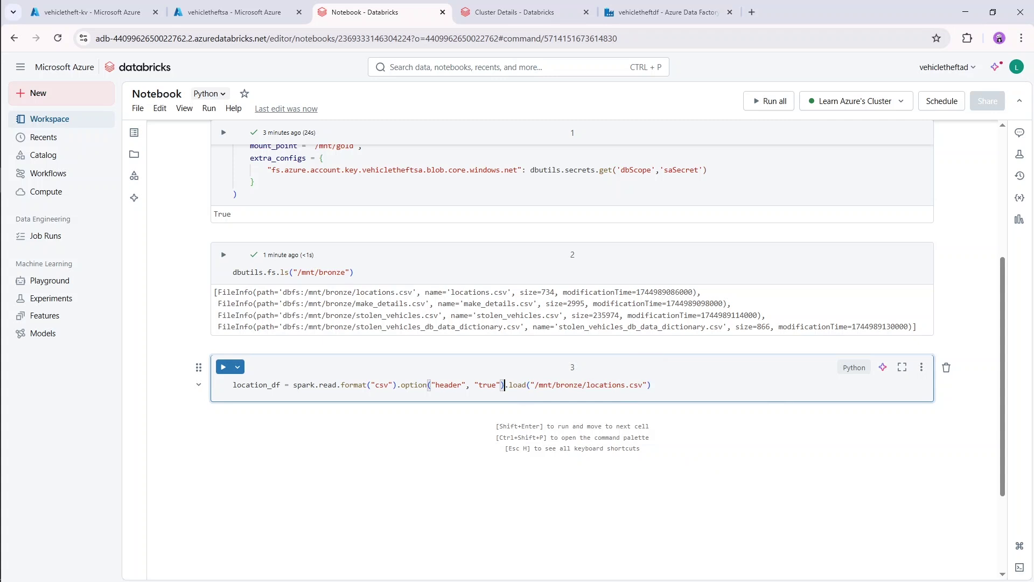
{"action": "key", "text": "End"}
{"action": "key", "text": "shift+Return"}
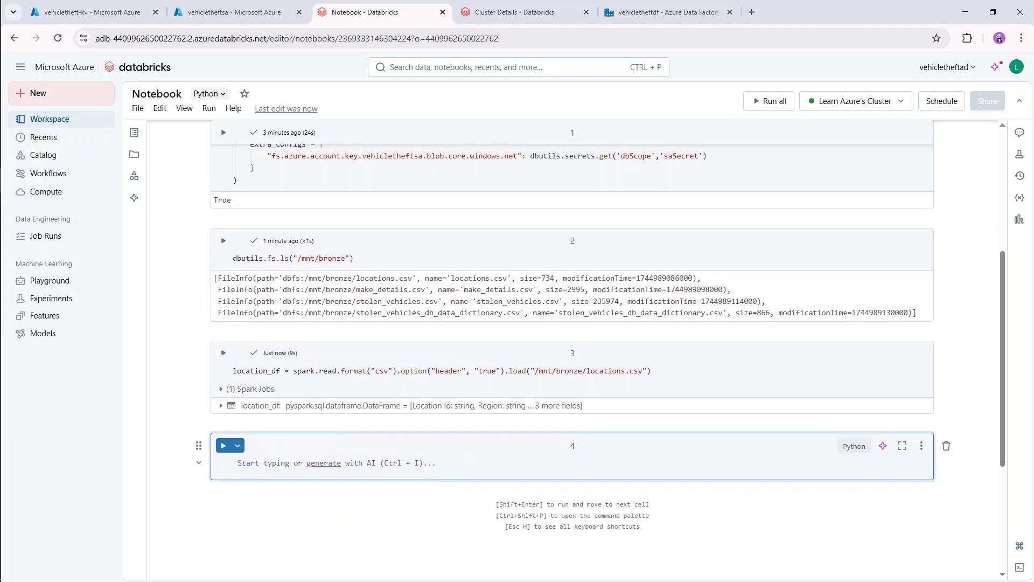
- Display the locations data by running location_df.show() in the fourth cell
{"action": "type", "text": "location_df"}
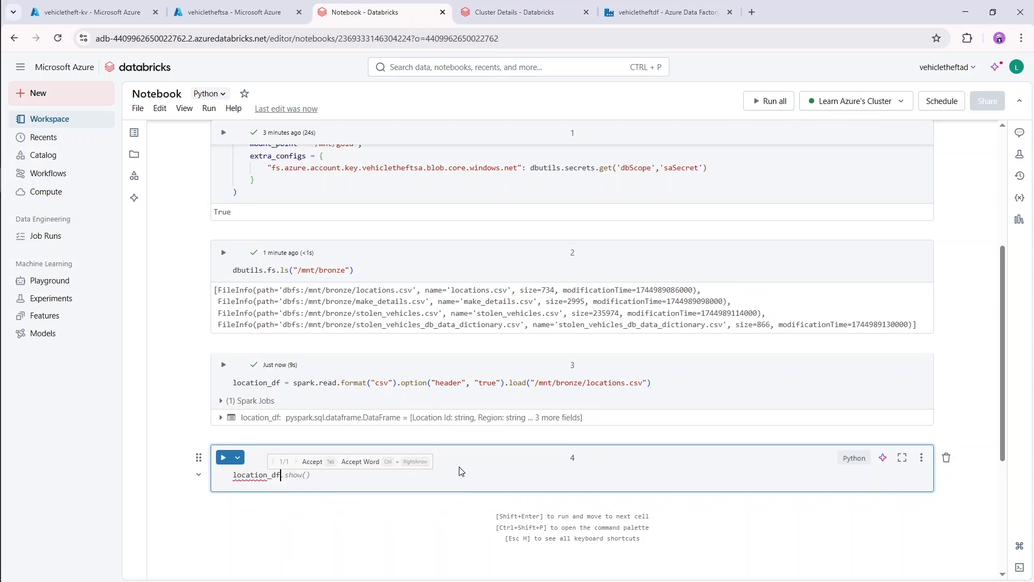
{"action": "key", "text": "Tab"}
{"action": "key", "text": "shift+Return"}
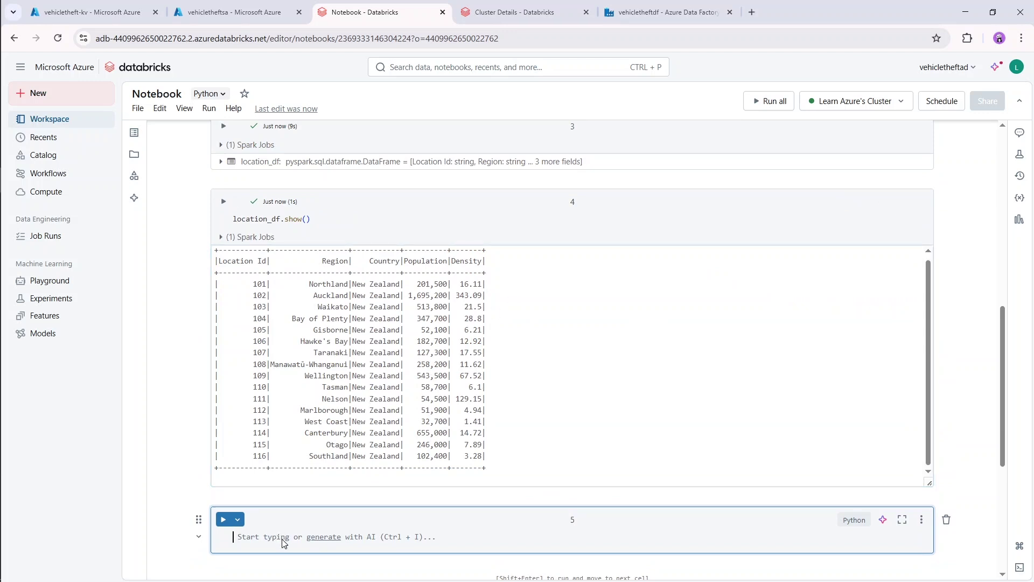
- Print the schema of the locations dataframe by running location_df.printSchema() in the fifth cell
{"action": "type", "text": "location_df"}
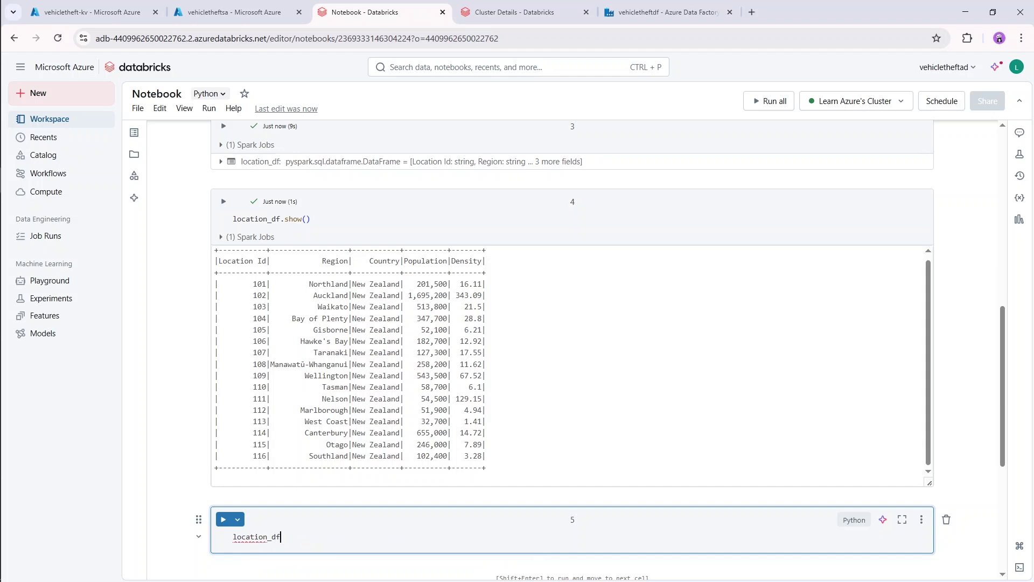
{"action": "type", "text": ".printSc"}
{"action": "key", "text": "Tab"}
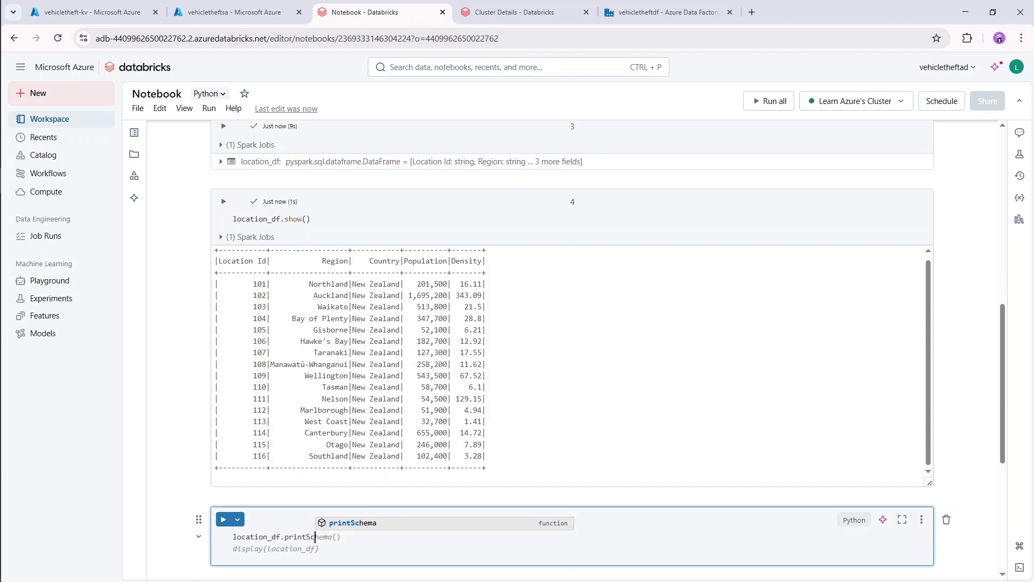
{"action": "type", "text": "()"}
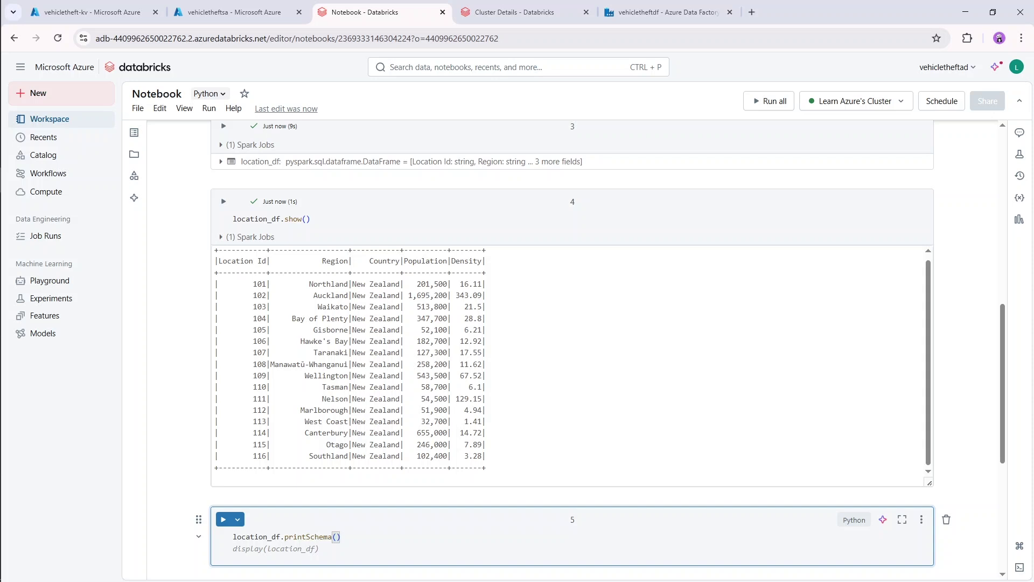
{"action": "key", "text": "shift+Return"}
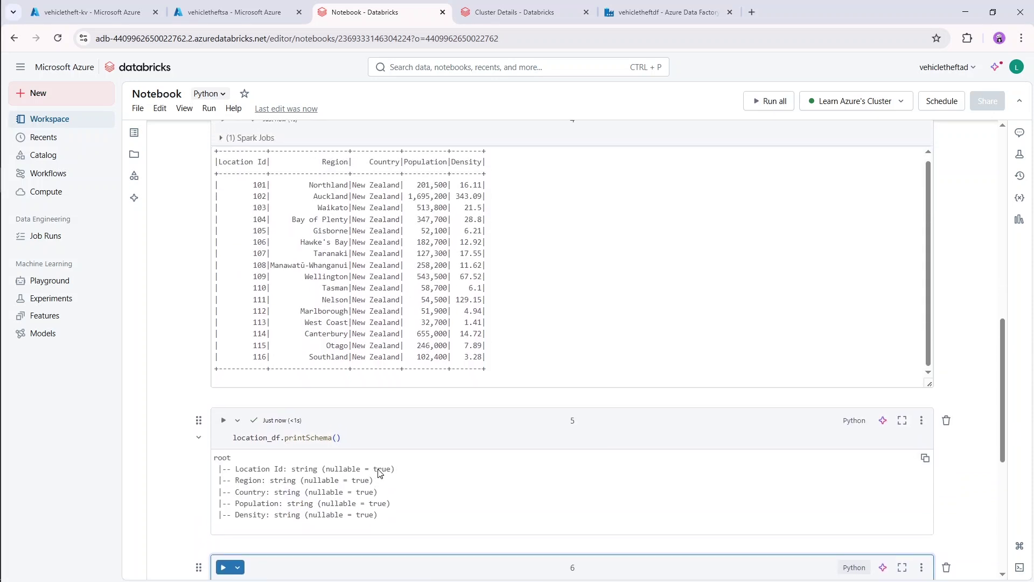
- Insert .option("inferSchema", "true") after the header option in the location_df read statement and run the cell
{"action": "scroll", "coordinate": [379, 473], "scroll_direction": "up", "scroll_amount": 1}
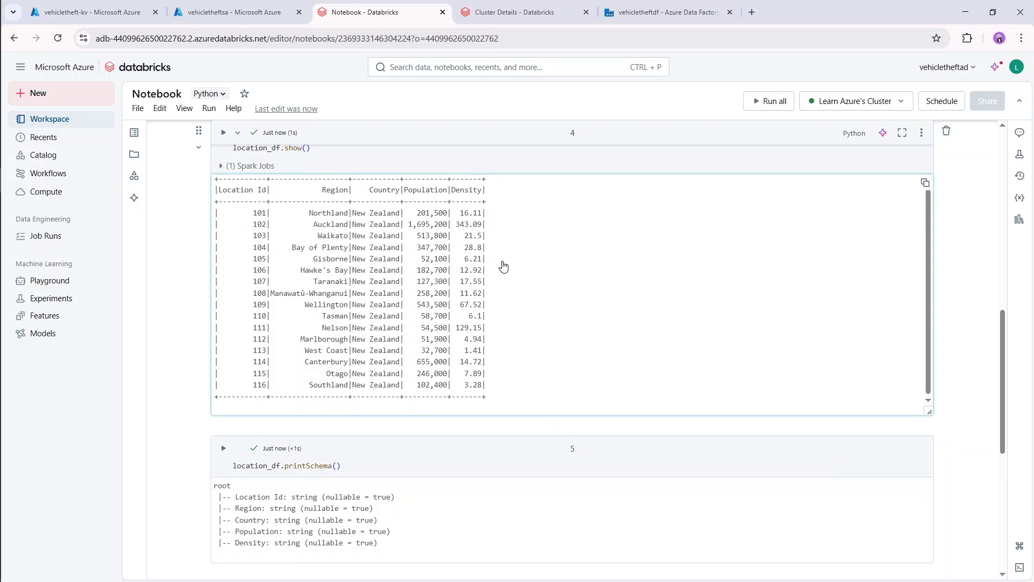
{"action": "scroll", "coordinate": [504, 266], "scroll_direction": "up", "scroll_amount": 5}
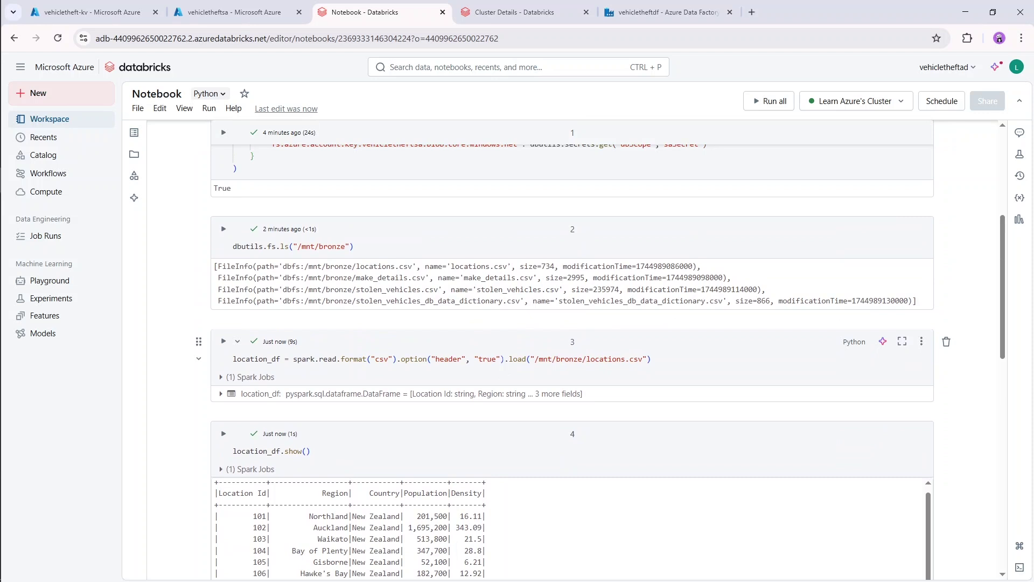
{"action": "left_click", "coordinate": [505, 359]}
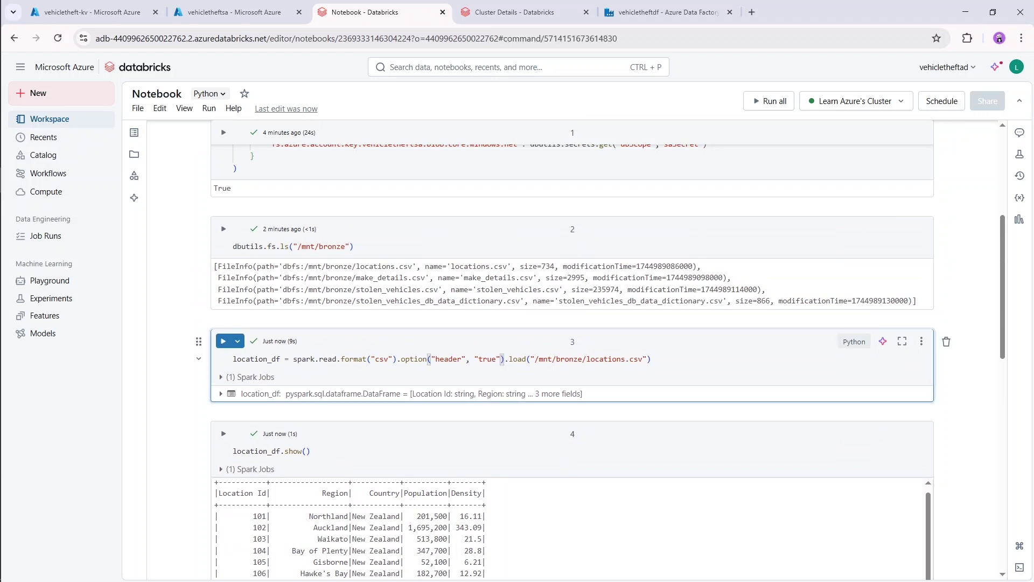
{"action": "key", "text": "ctrl+v"}
{"action": "key", "text": "End"}
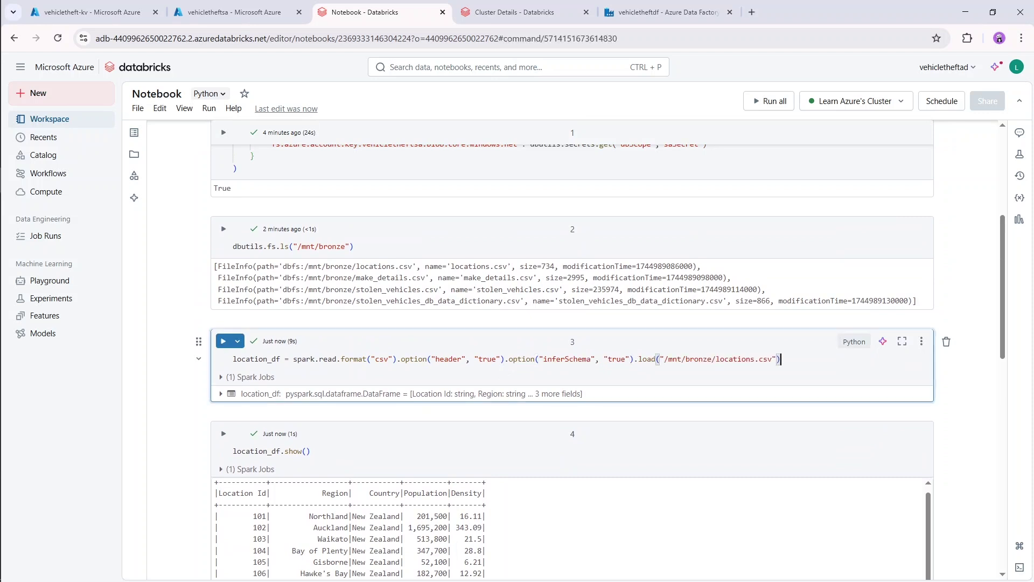
{"action": "key", "text": "shift+Return"}
- Rerun the location_df.printSchema() cell
{"action": "scroll", "coordinate": [509, 394], "scroll_direction": "down", "scroll_amount": 1}
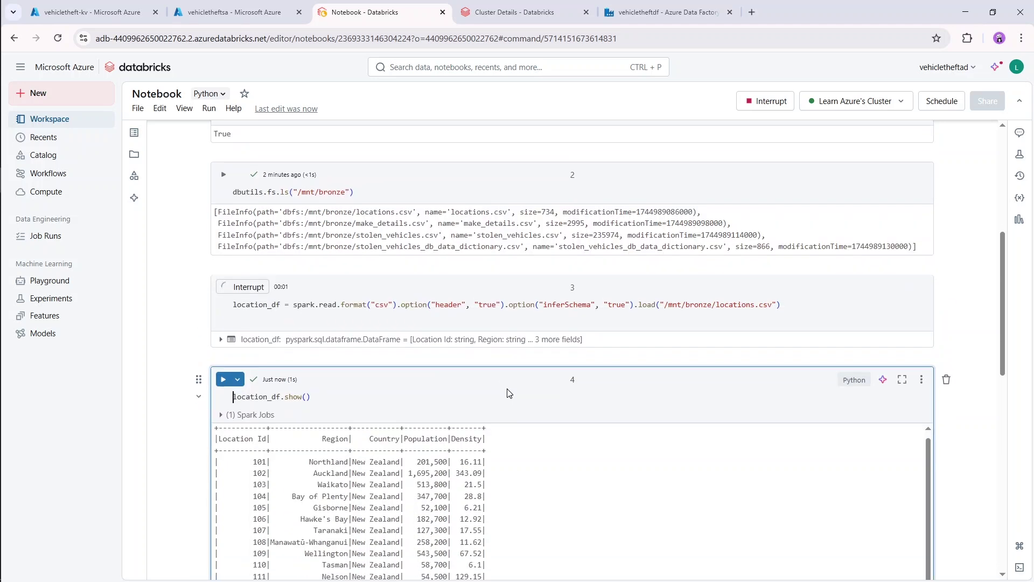
{"action": "scroll", "coordinate": [325, 441], "scroll_direction": "down", "scroll_amount": 4}
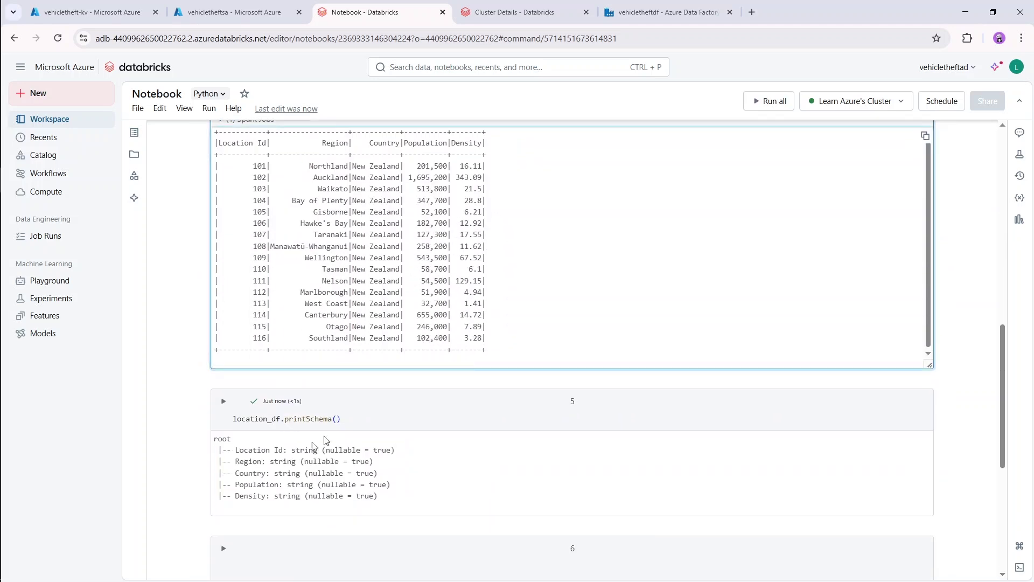
{"action": "left_click", "coordinate": [343, 419]}
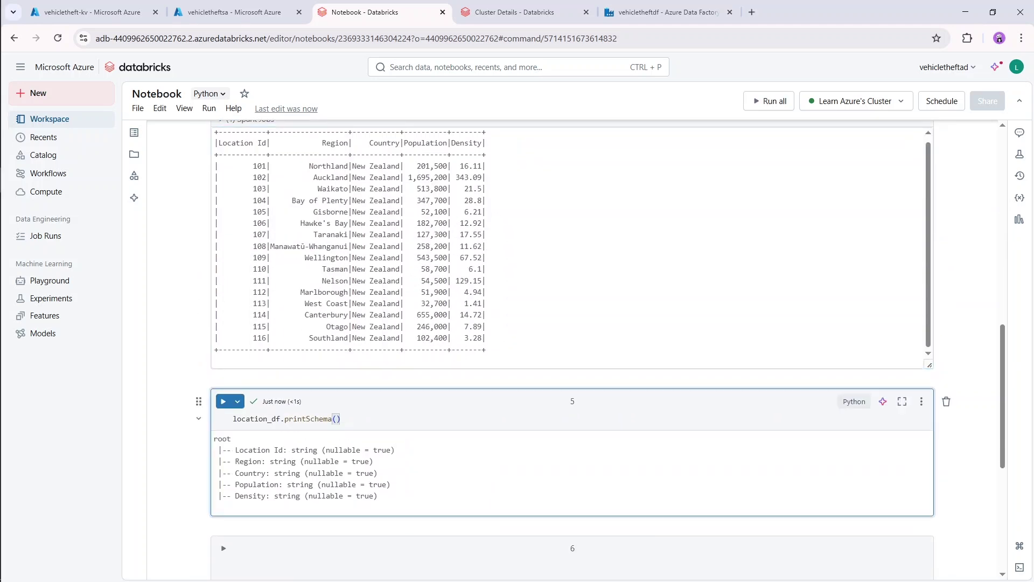
{"action": "key", "text": "shift+Return"}
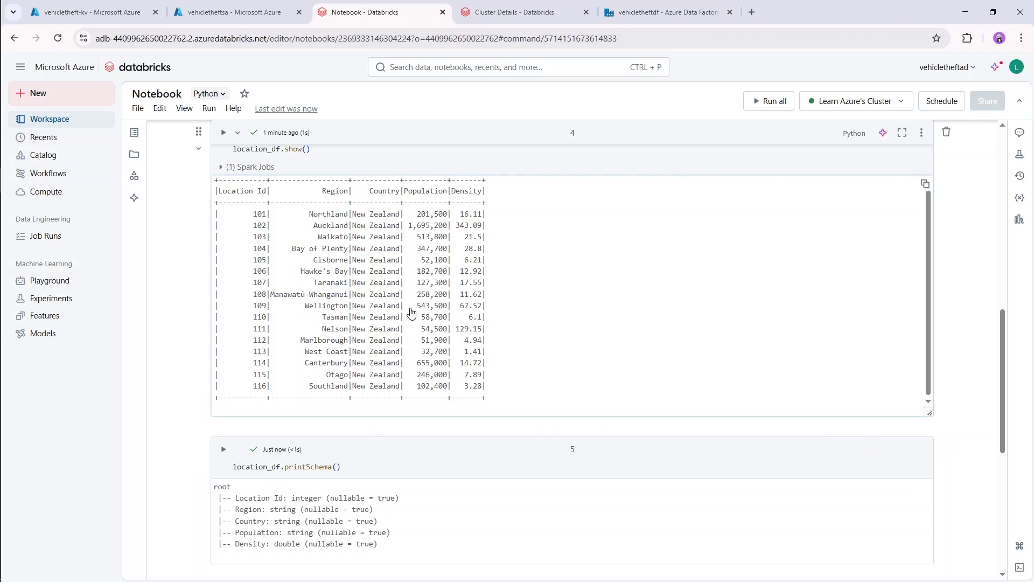
- Below the location_df line, begin a make_details_df Spark read statement with format "csv" and the option "header" set to "true"
{"action": "scroll", "coordinate": [413, 256], "scroll_direction": "up", "scroll_amount": 1}
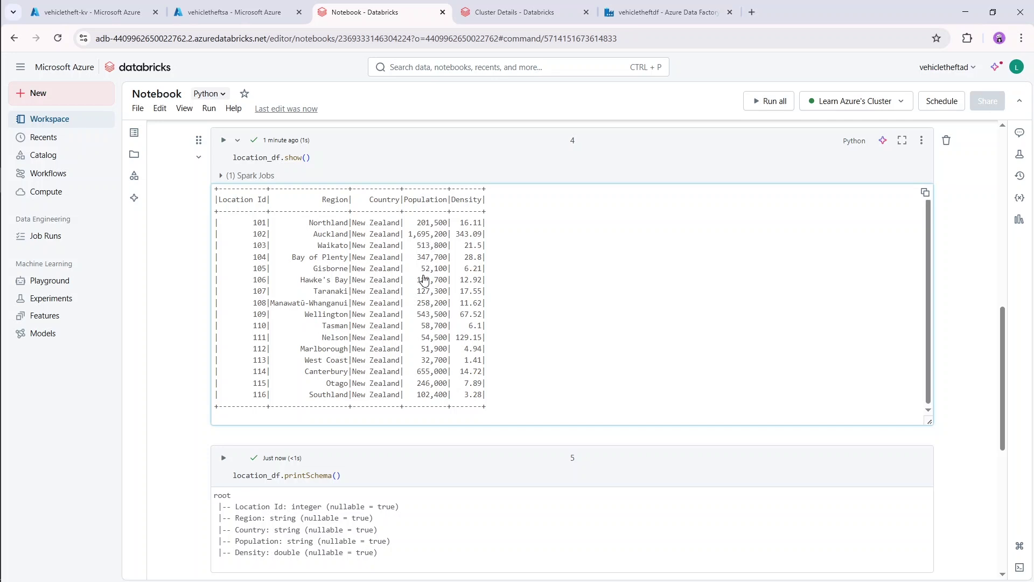
{"action": "scroll", "coordinate": [424, 279], "scroll_direction": "up", "scroll_amount": 1}
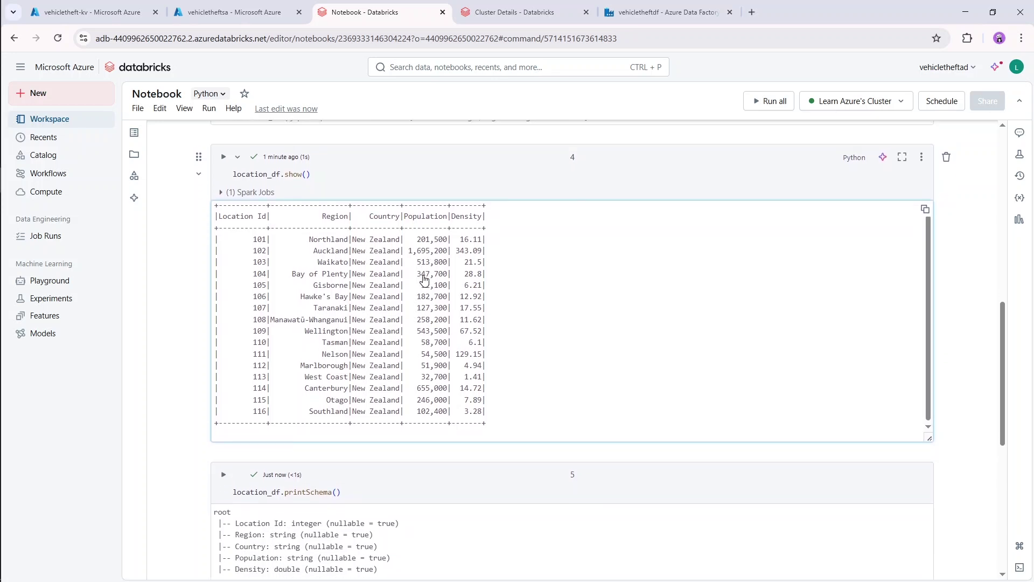
{"action": "scroll", "coordinate": [415, 345], "scroll_direction": "up", "scroll_amount": 5}
{"action": "scroll", "coordinate": [408, 407], "scroll_direction": "down", "scroll_amount": 1}
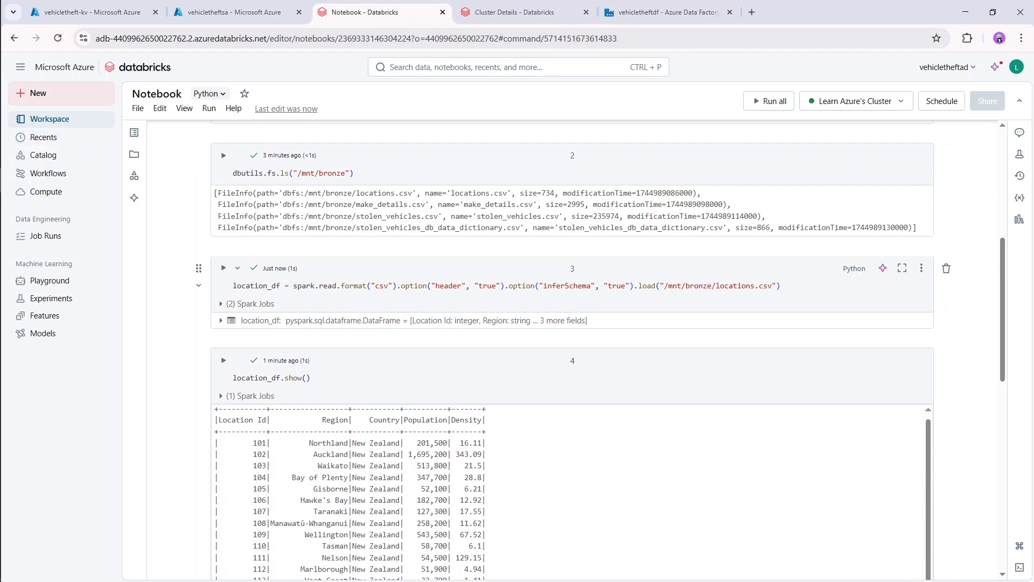
{"action": "left_click", "coordinate": [783, 285]}
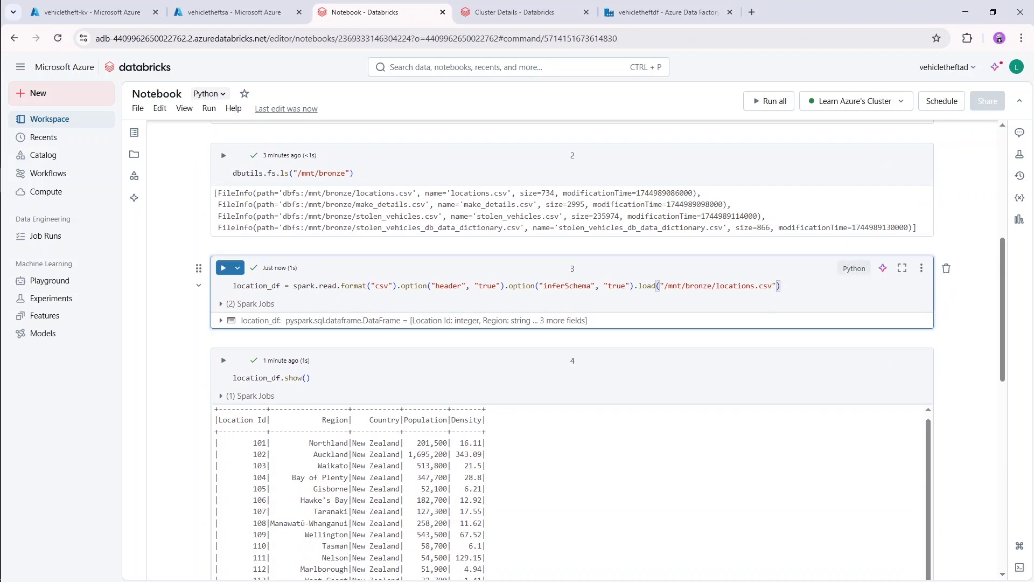
{"action": "key", "text": "Return"}
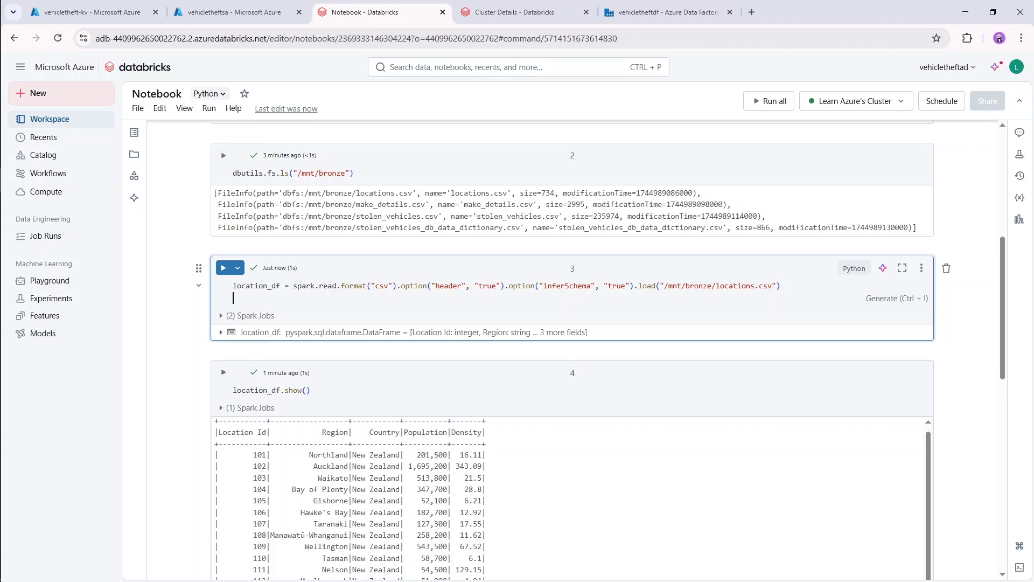
{"action": "type", "text": "make_detail"}
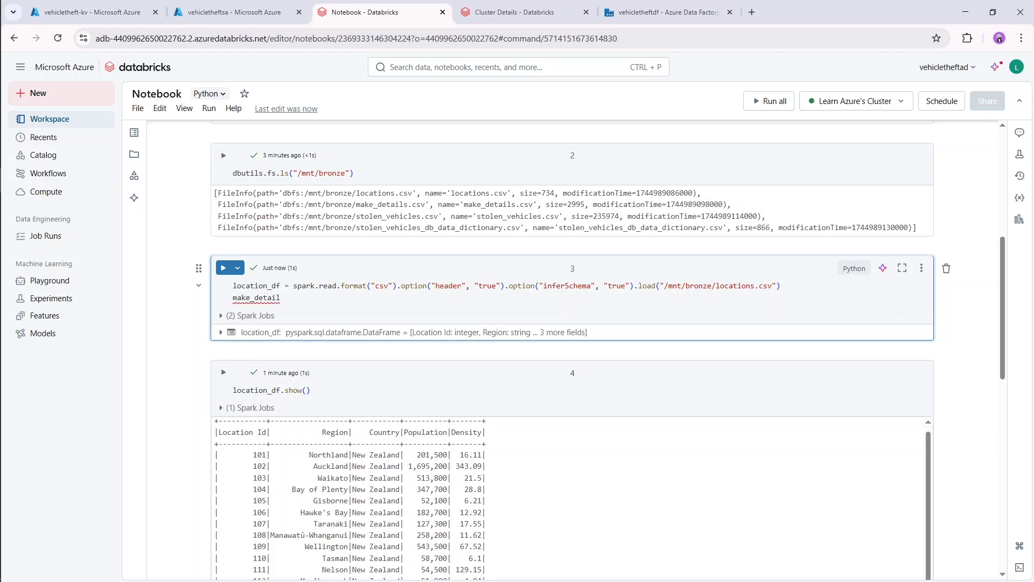
{"action": "type", "text": "s_df "}
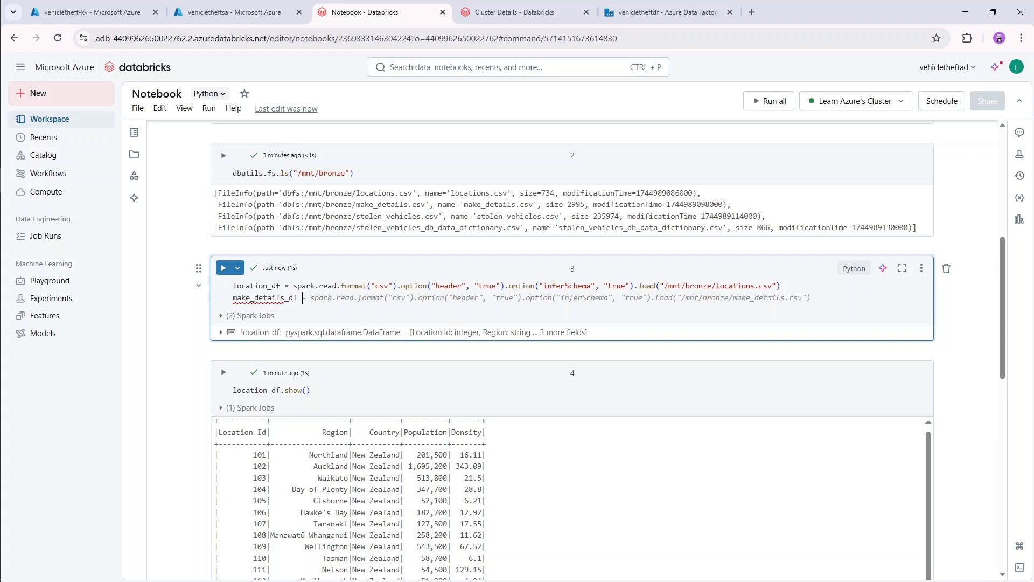
{"action": "type", "text": "= "}
{"action": "type", "text": "spark.re"}
{"action": "type", "text": "ad.format"}
{"action": "type", "text": "(\"cs"}
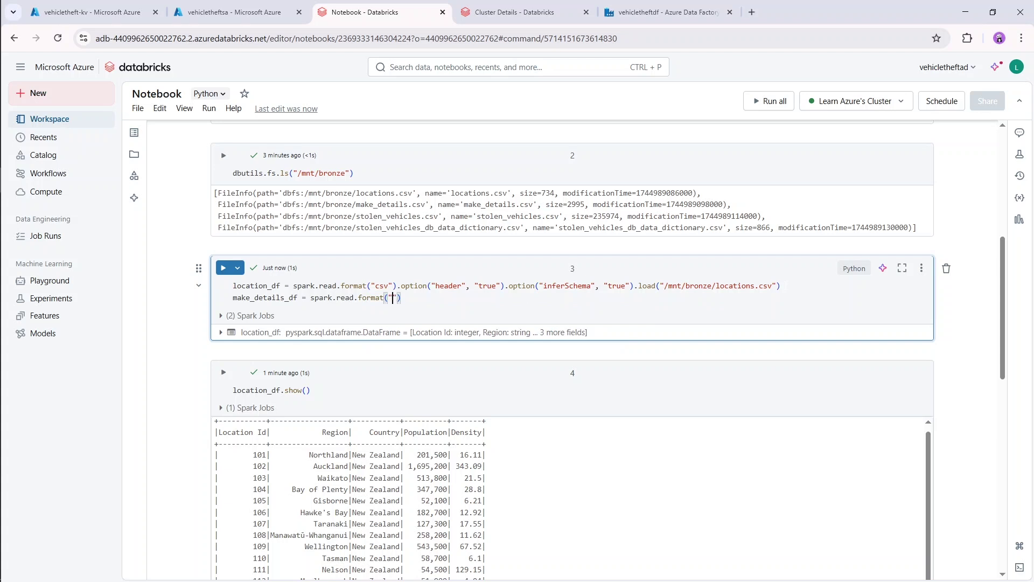
{"action": "type", "text": "v\").option(\"header"}
{"action": "type", "text": ", \"true"}
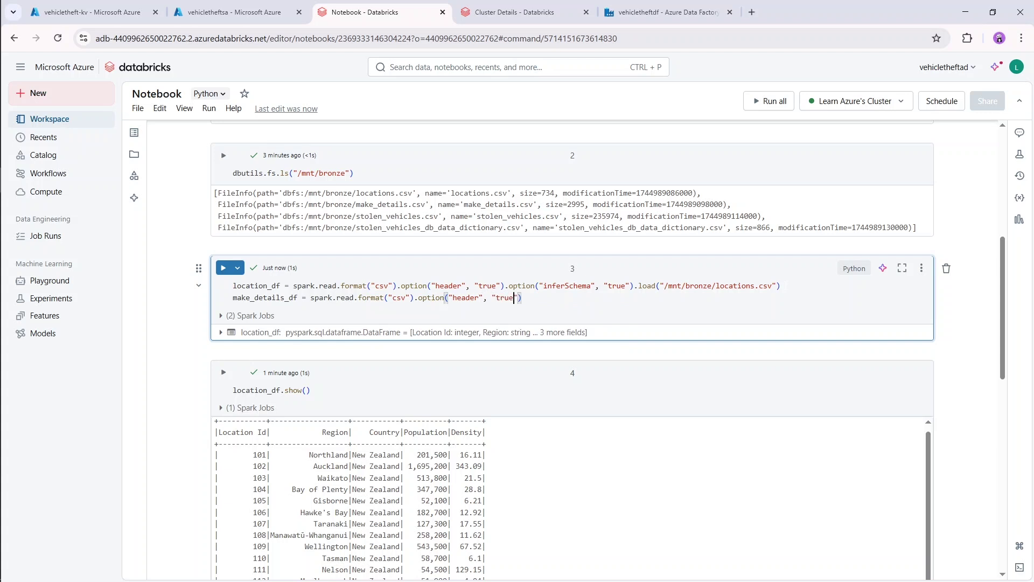
- Extend the make_details_df statement with .option("inferSchema", "true") and an empty .load("") call
{"action": "type", "text": "\").option("}
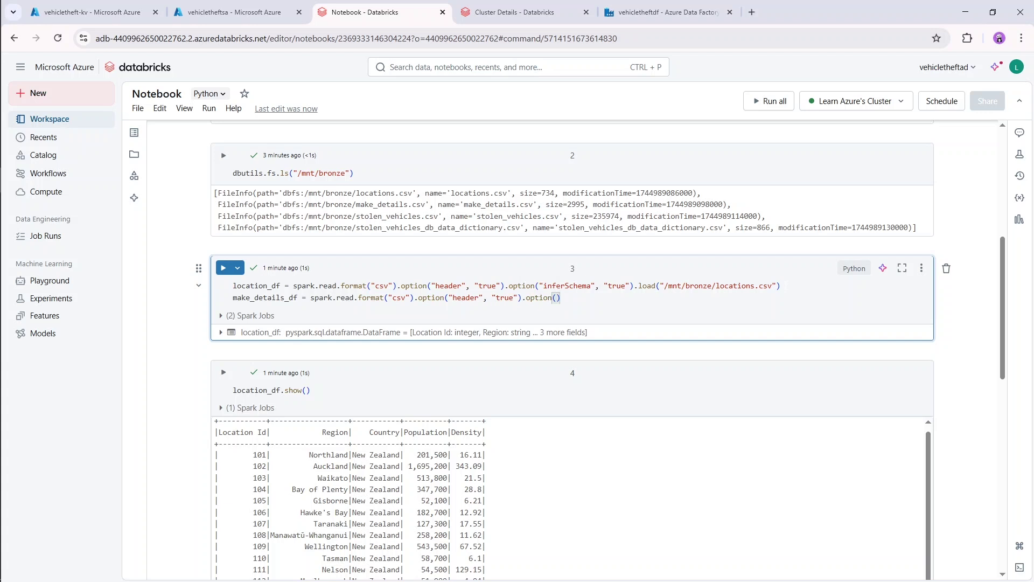
{"action": "type", "text": "\"inferSchema"}
{"action": "type", "text": ", \"true\").load()"}
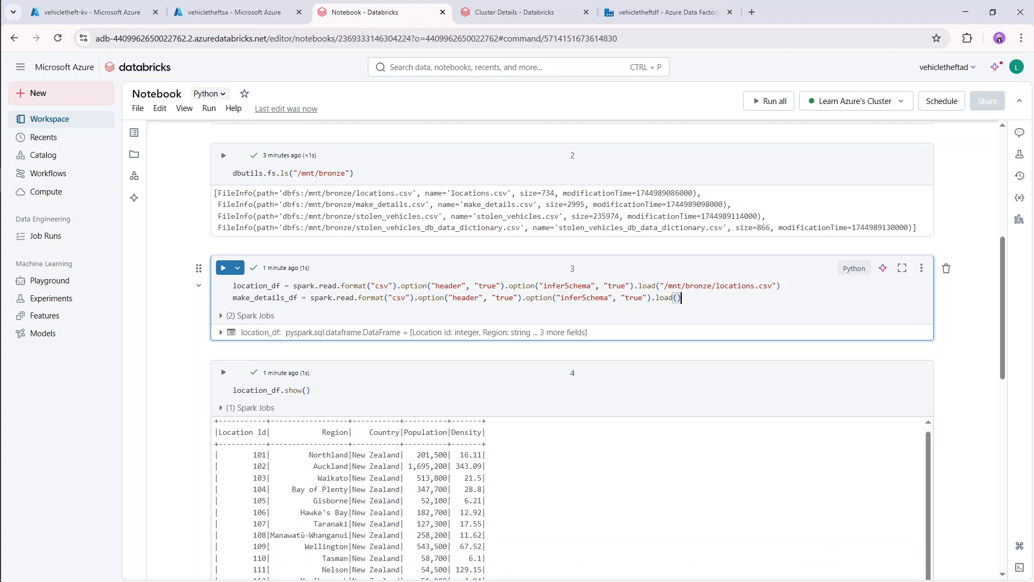
{"action": "type", "text": "\""}
- Copy the path /mnt/bronze/make_details.csv from the bronze file listing into the make_details_df load call's quotes
{"action": "left_click", "coordinate": [349, 201]}
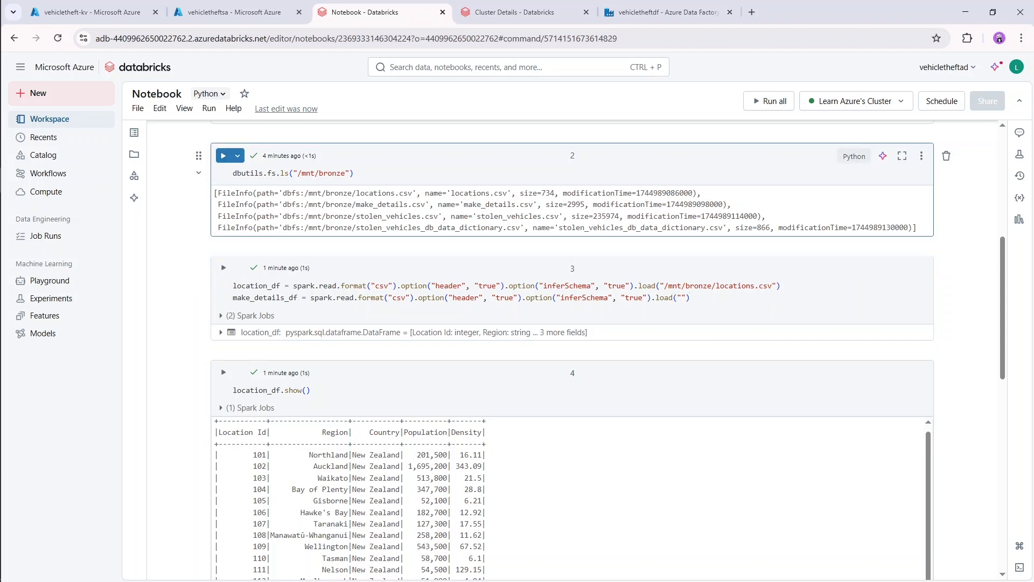
{"action": "left_click_drag", "start_coordinate": [305, 204], "coordinate": [425, 204]}
{"action": "key", "text": "ctrl+c"}
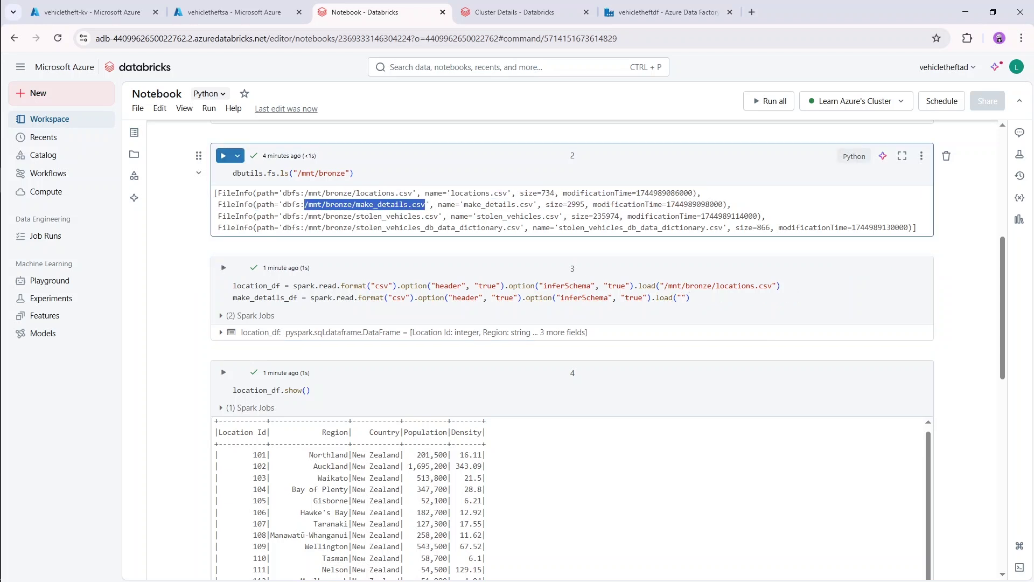
{"action": "left_click", "coordinate": [425, 205]}
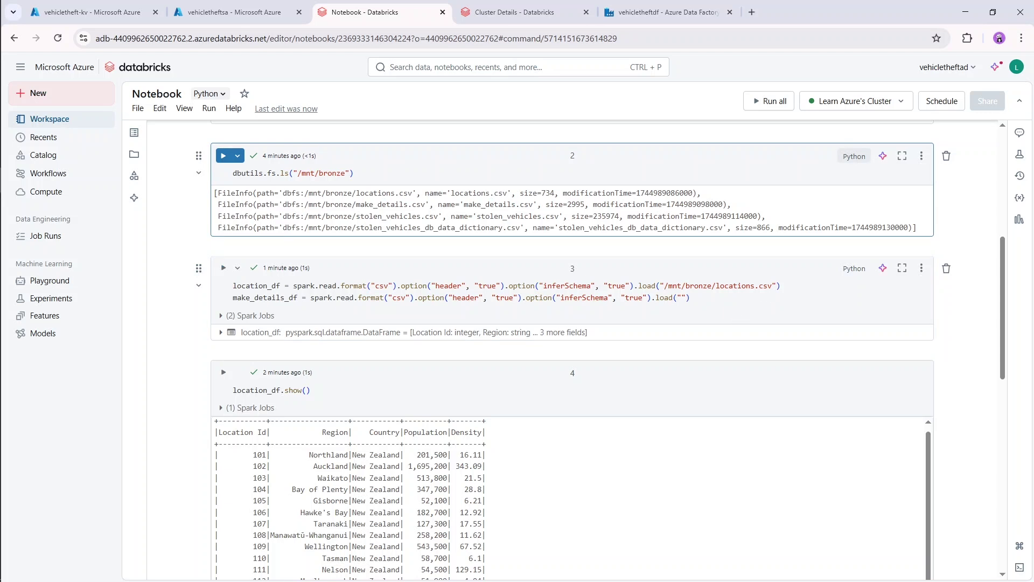
{"action": "left_click", "coordinate": [682, 297]}
{"action": "key", "text": "ctrl+v"}
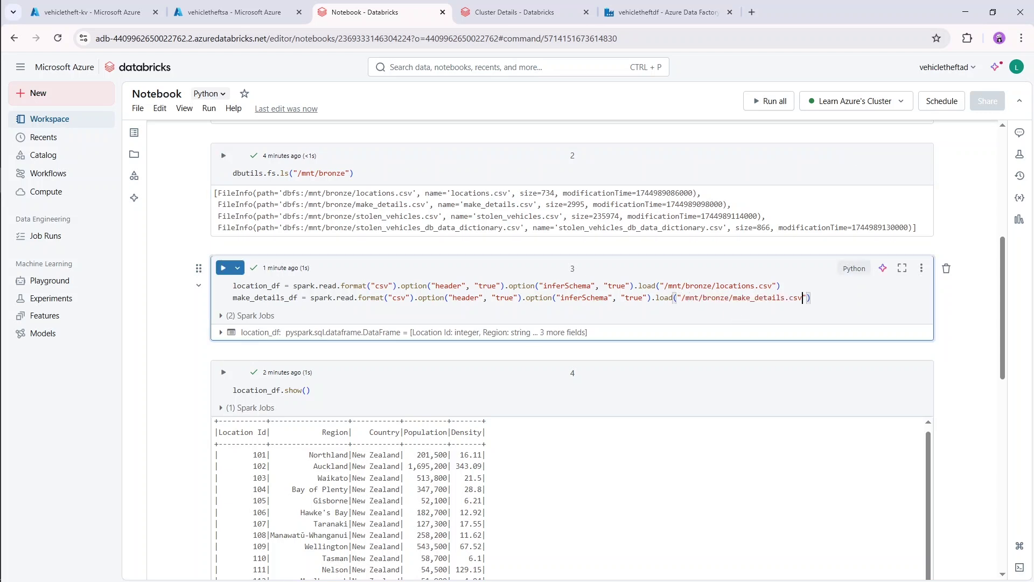
- Below the make_details_df line, begin a stolen_vehicles_df Spark read statement with format "csv" and an option call
{"action": "left_click", "coordinate": [811, 297]}
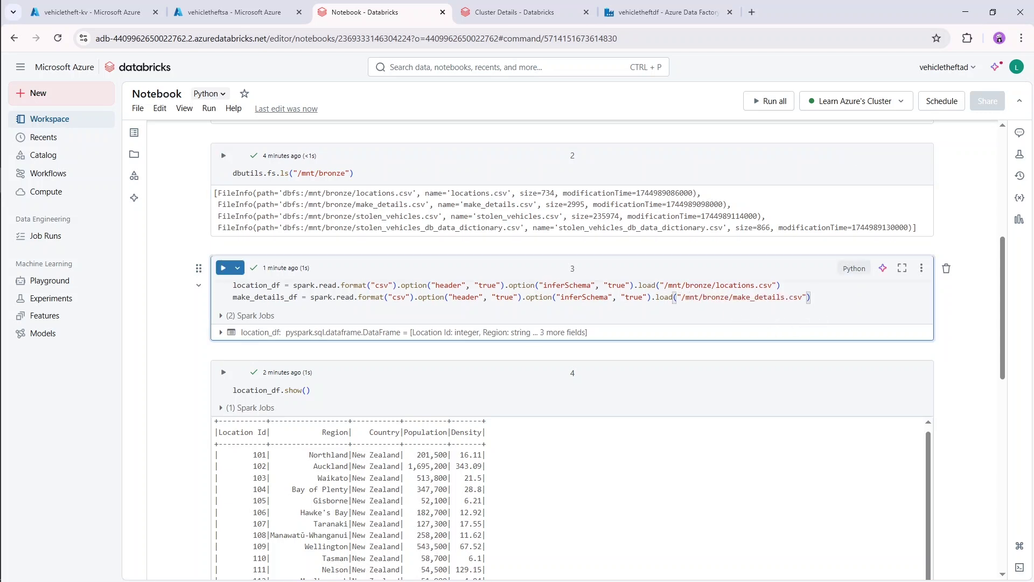
{"action": "key", "text": "Return"}
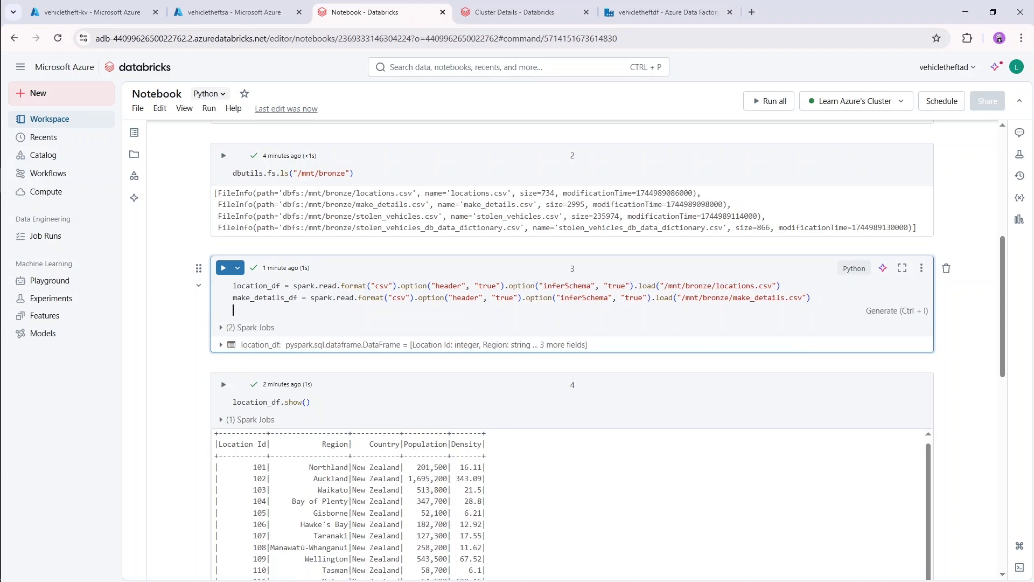
{"action": "type", "text": "stolen"}
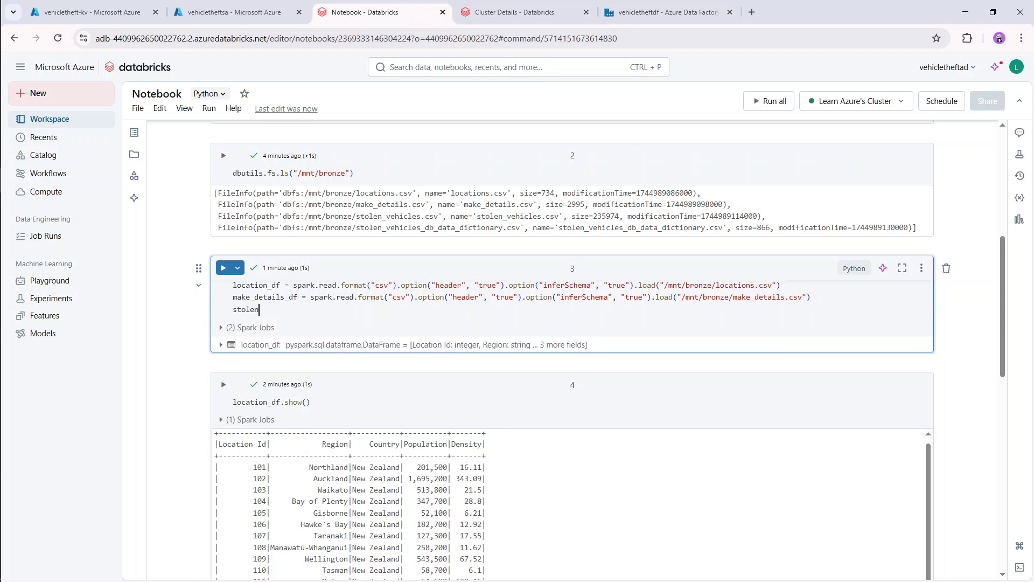
{"action": "type", "text": "_"}
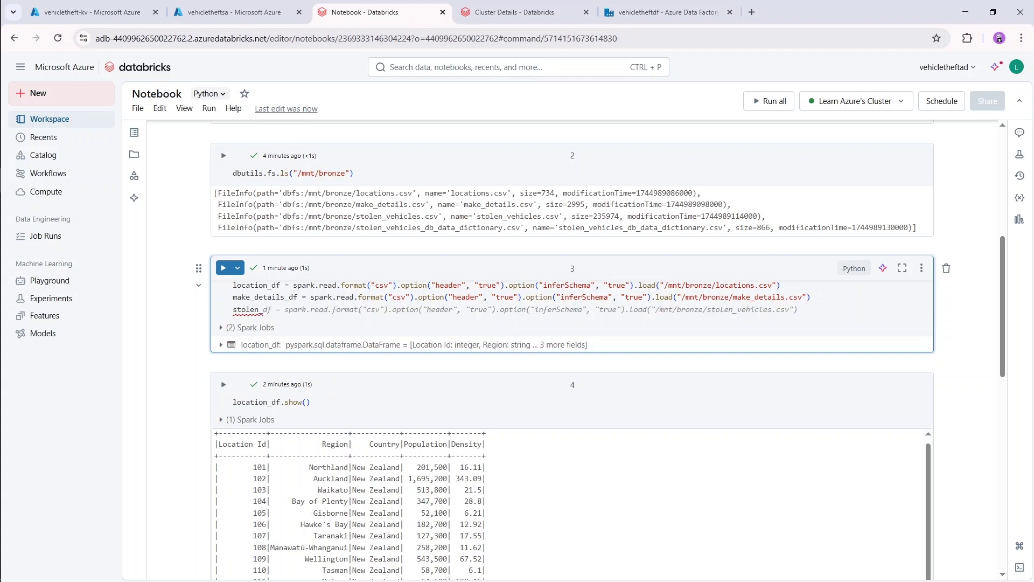
{"action": "type", "text": "vehic"}
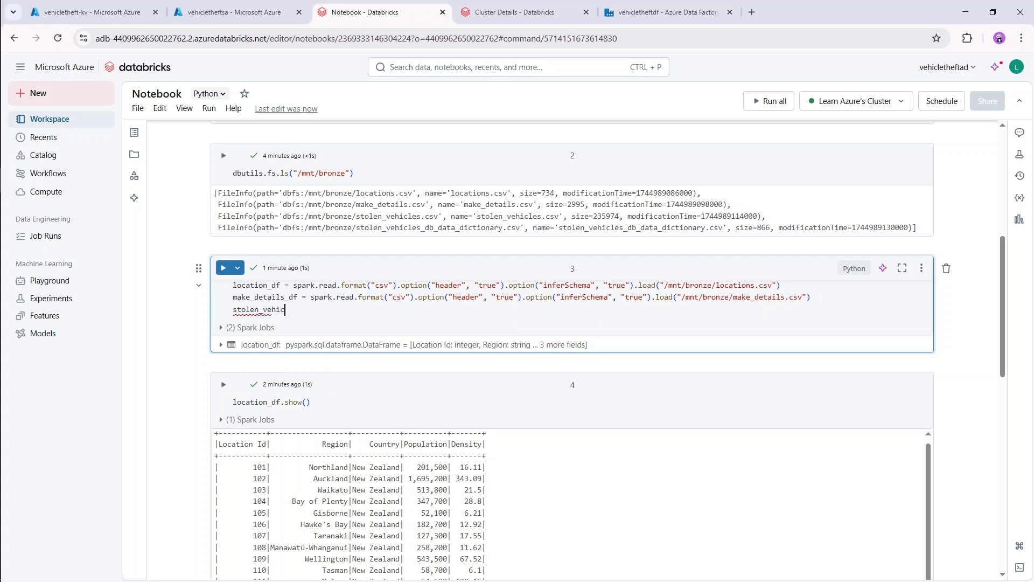
{"action": "type", "text": "les_df "}
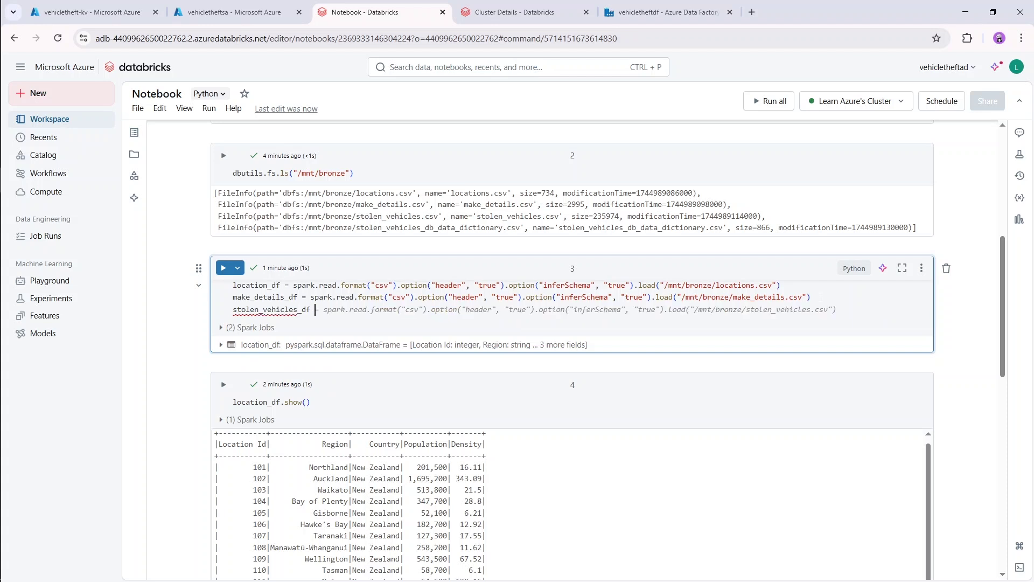
{"action": "type", "text": "= spa"}
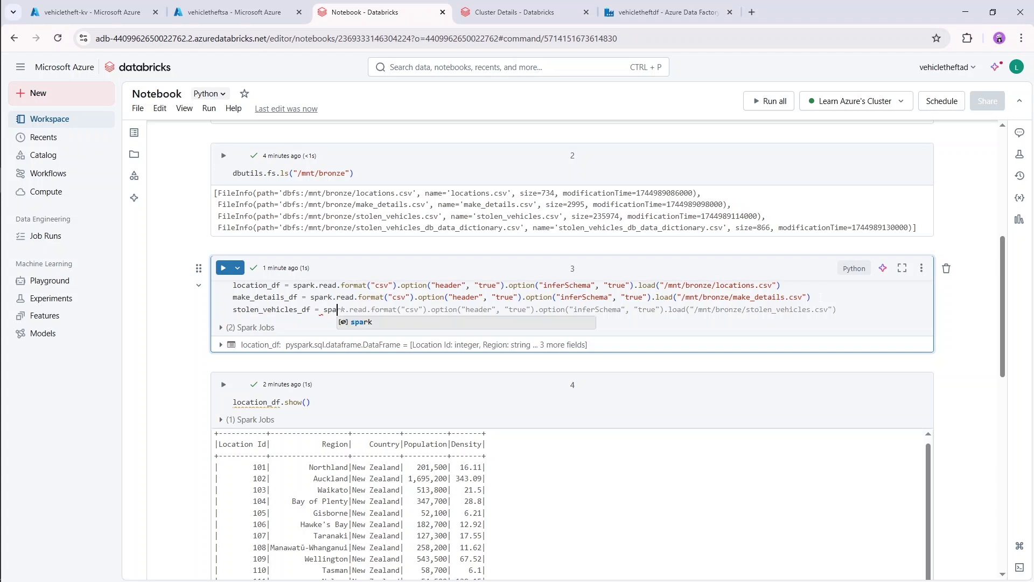
{"action": "type", "text": "rk.read.format("}
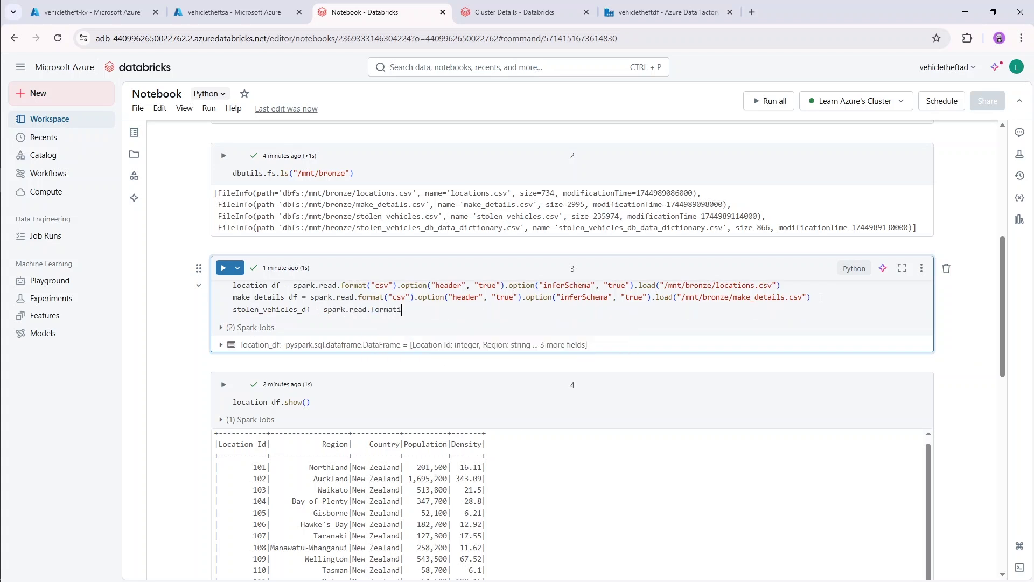
{"action": "type", "text": "\"csv\").option("}
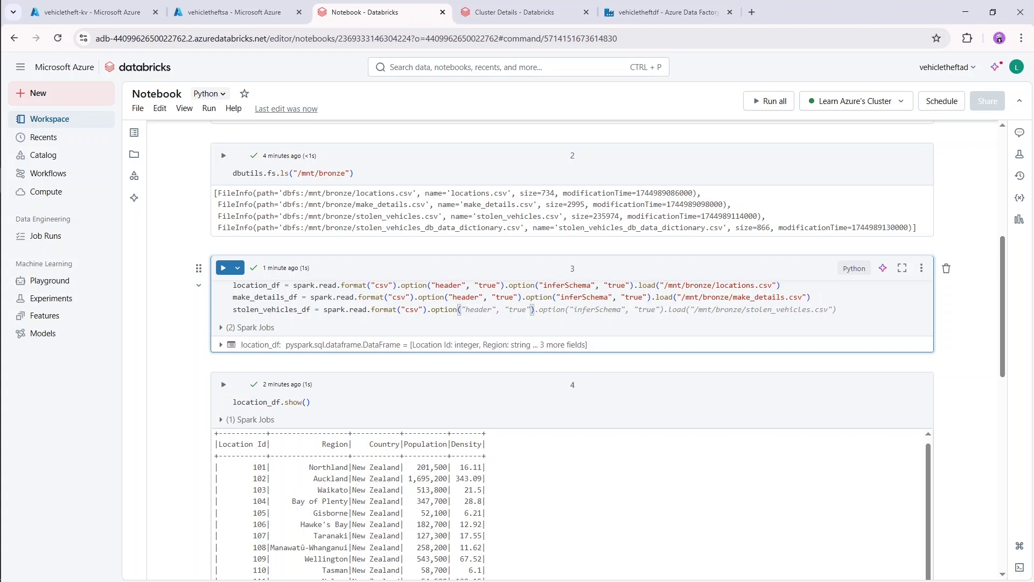
- Give the stolen_vehicles_df statement the options "header" "true" and "inferSchema" "true", plus an empty .load("") call
{"action": "type", "text": "\"header\"),"}
{"action": "key", "text": "BackSpace"}
{"action": "key", "text": "BackSpace"}
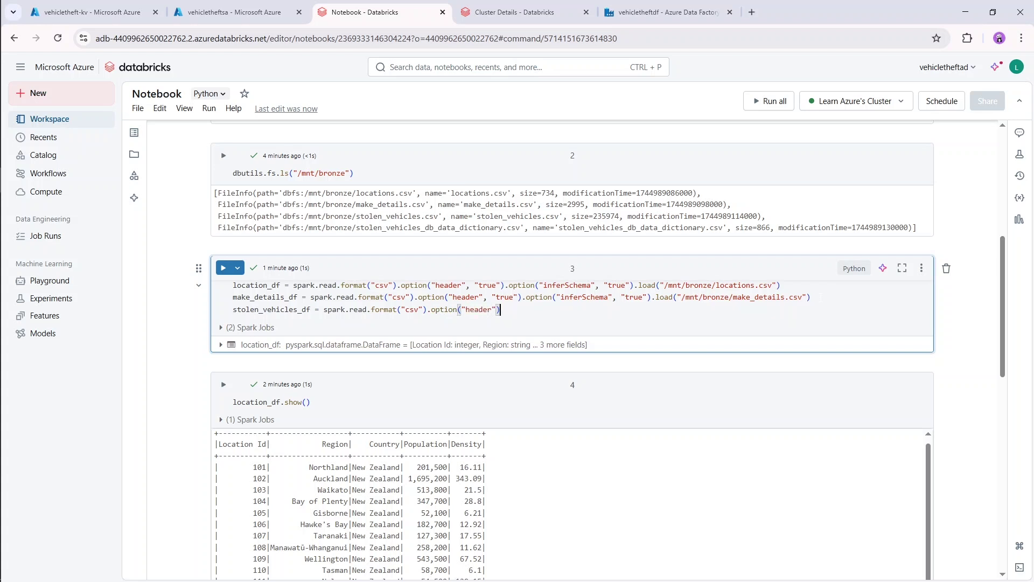
{"action": "type", "text": ", \"true\").option(\"inferS"}
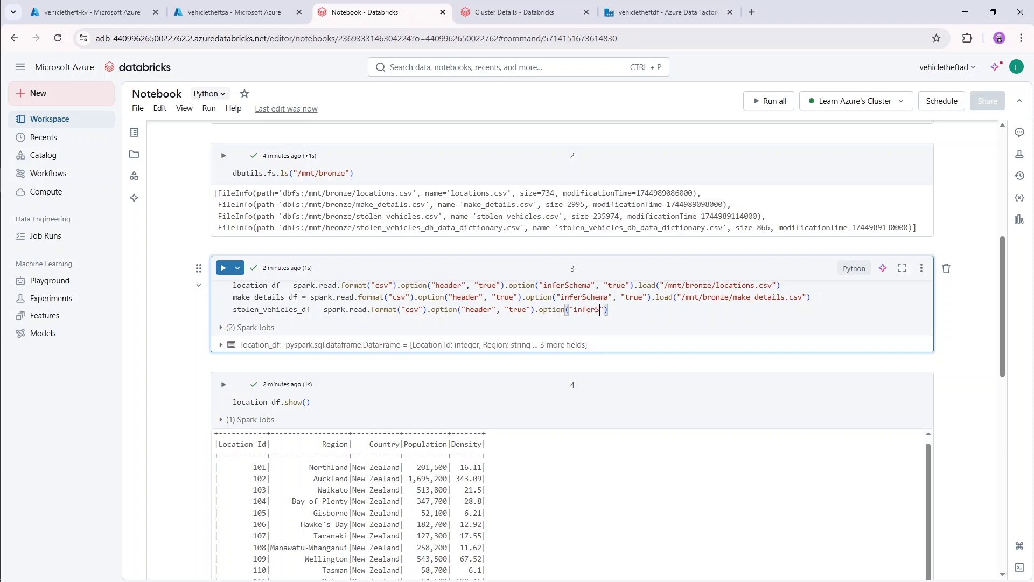
{"action": "type", "text": "chema\", \"true\").load()"}
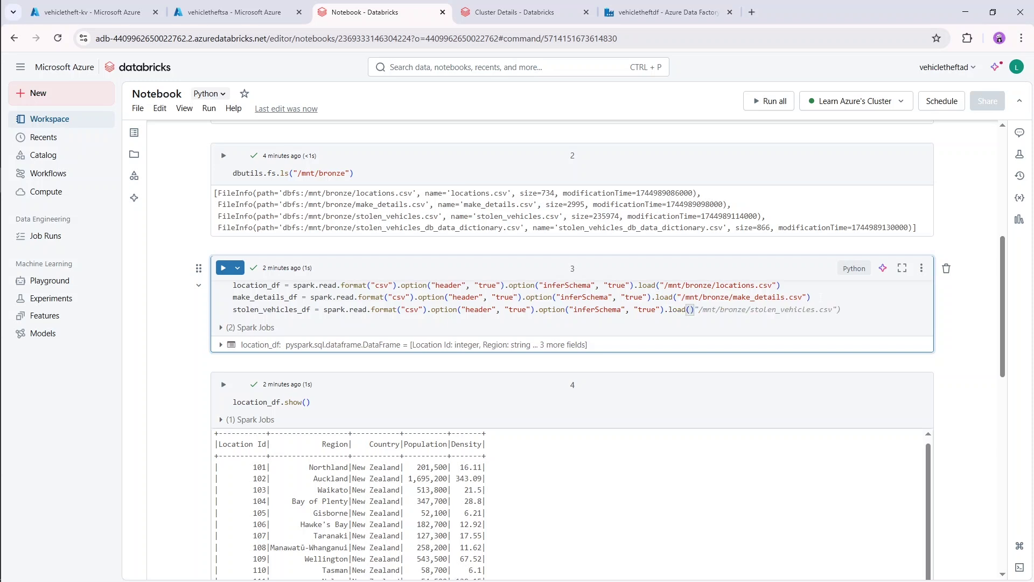
{"action": "key", "text": "Left"}
{"action": "type", "text": "\""}
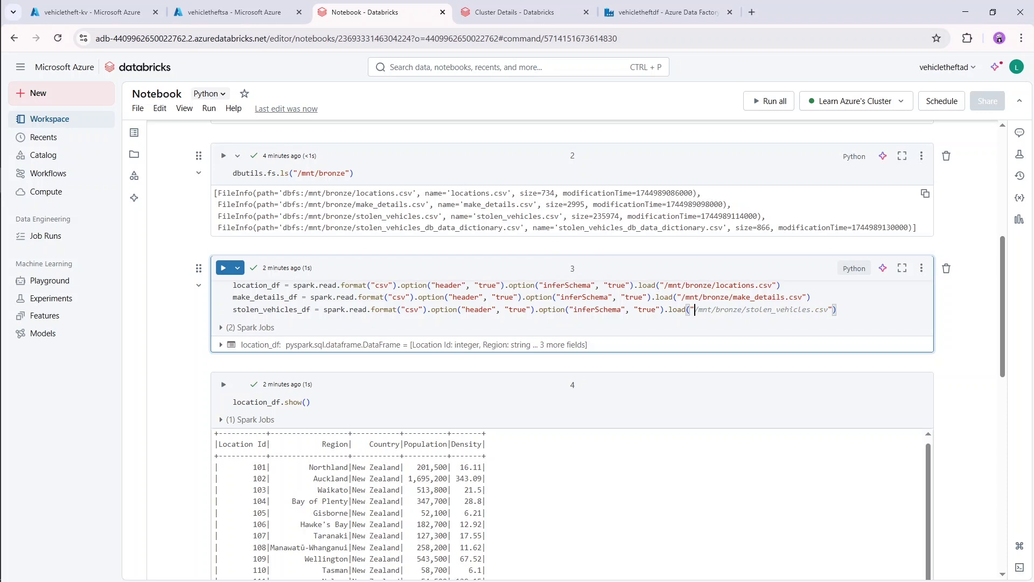
- Copy the path /mnt/bronze/stolen_vehicles.csv from the bronze file listing into the stolen_vehicles_df load call's quotes
{"action": "left_click_drag", "start_coordinate": [305, 216], "coordinate": [438, 216]}
{"action": "key", "text": "ctrl+c"}
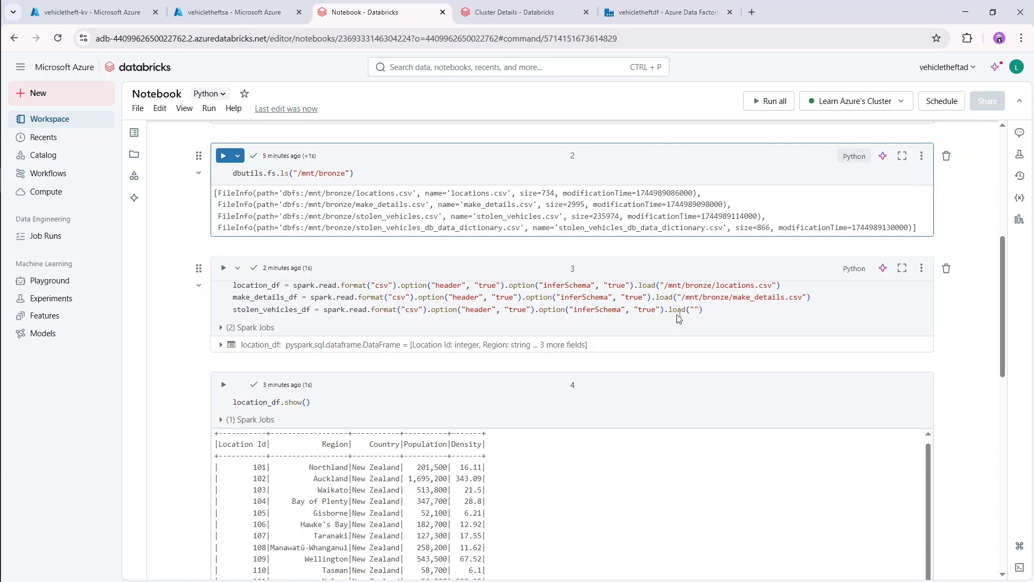
{"action": "left_click", "coordinate": [695, 310]}
{"action": "key", "text": "ctrl+v"}
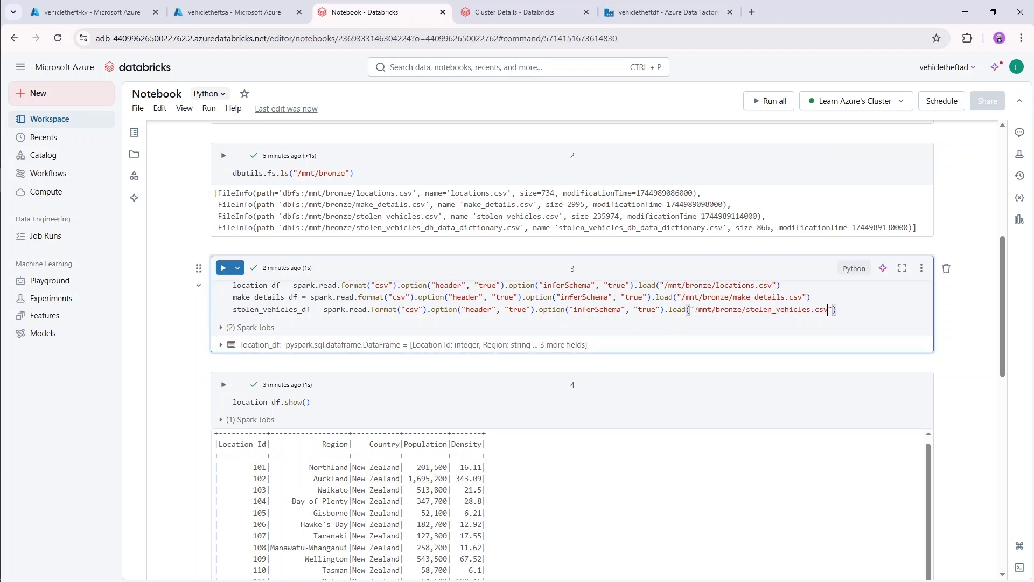
- Below the stolen_vehicles_df line, begin a statement that assigns spark.read.format to database_df
{"action": "key", "text": "Return"}
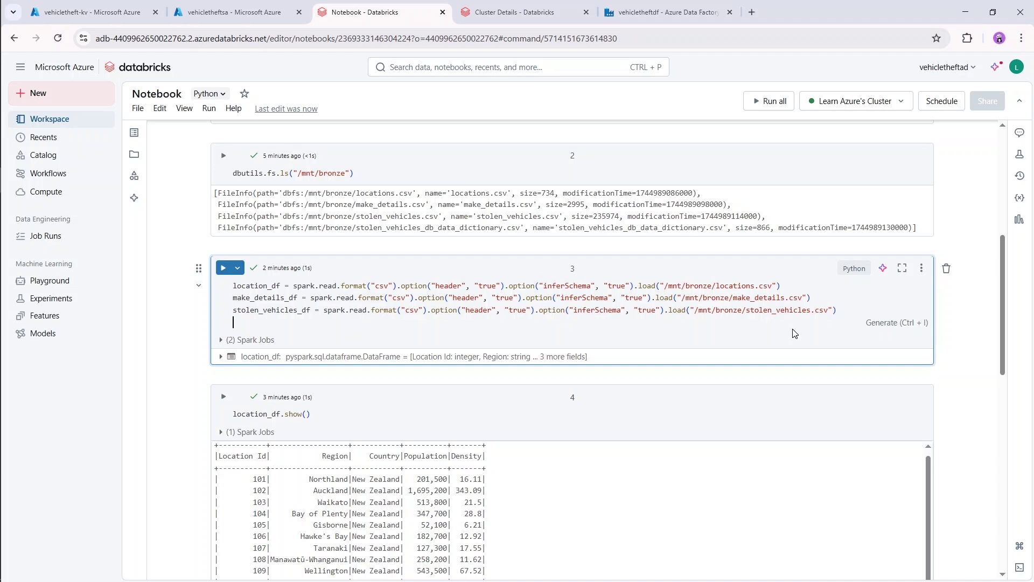
{"action": "type", "text": "da"}
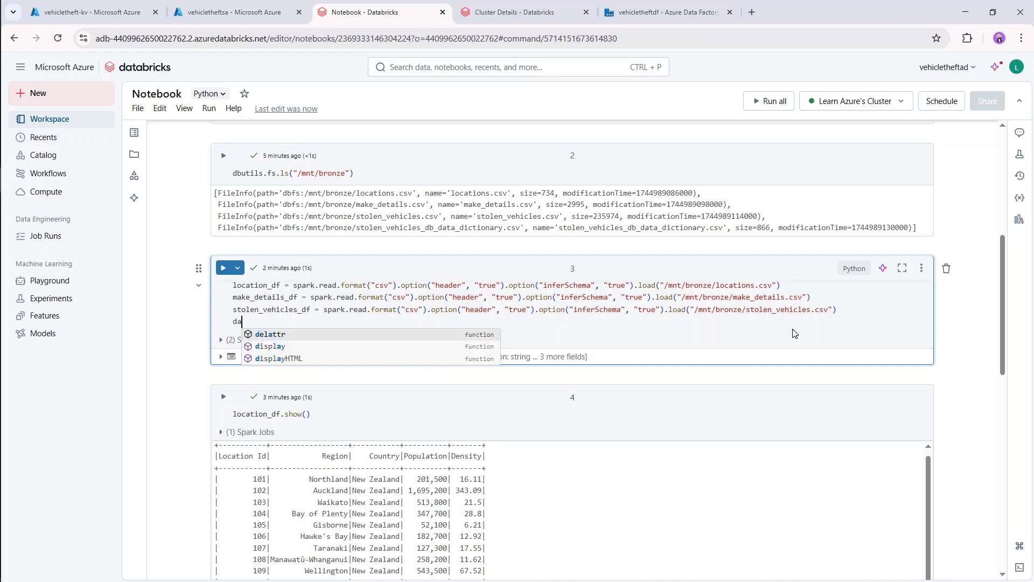
{"action": "type", "text": "tabasse_df ="}
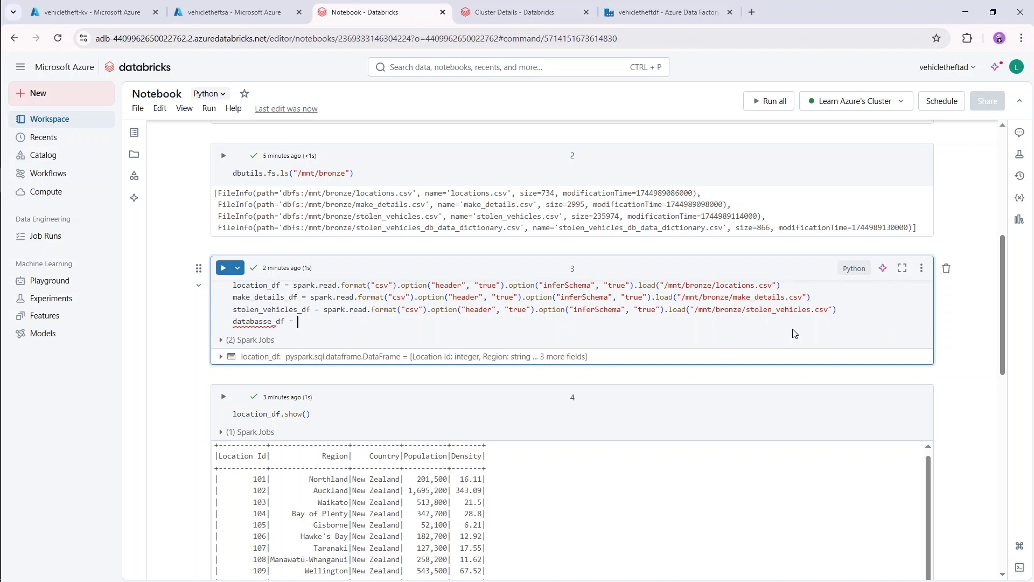
{"action": "key", "text": "BackSpace"}
{"action": "key", "text": "BackSpace"}
{"action": "key", "text": "Left"}
{"action": "type", "text": "spark"}
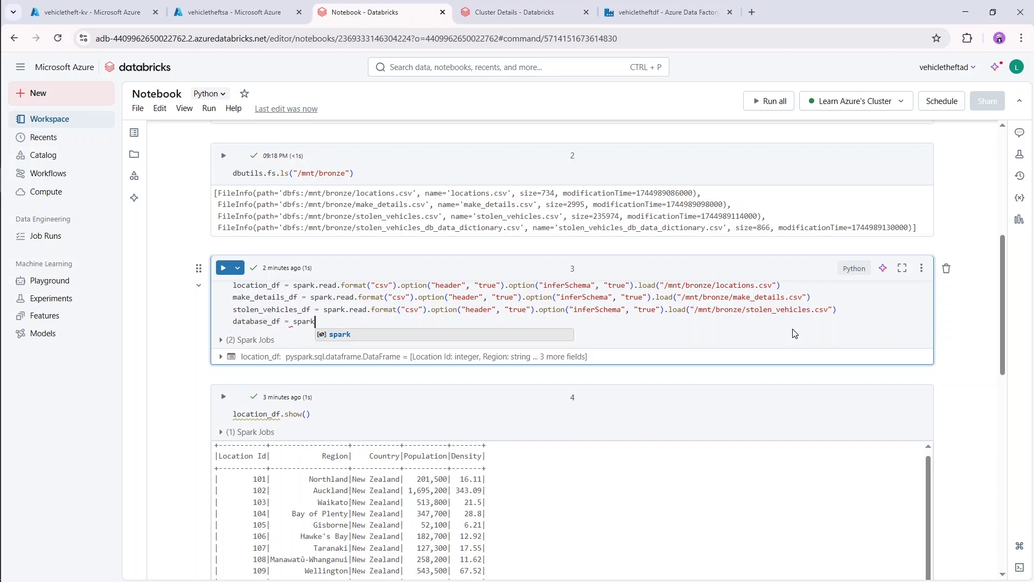
{"action": "type", "text": ".read.format"}
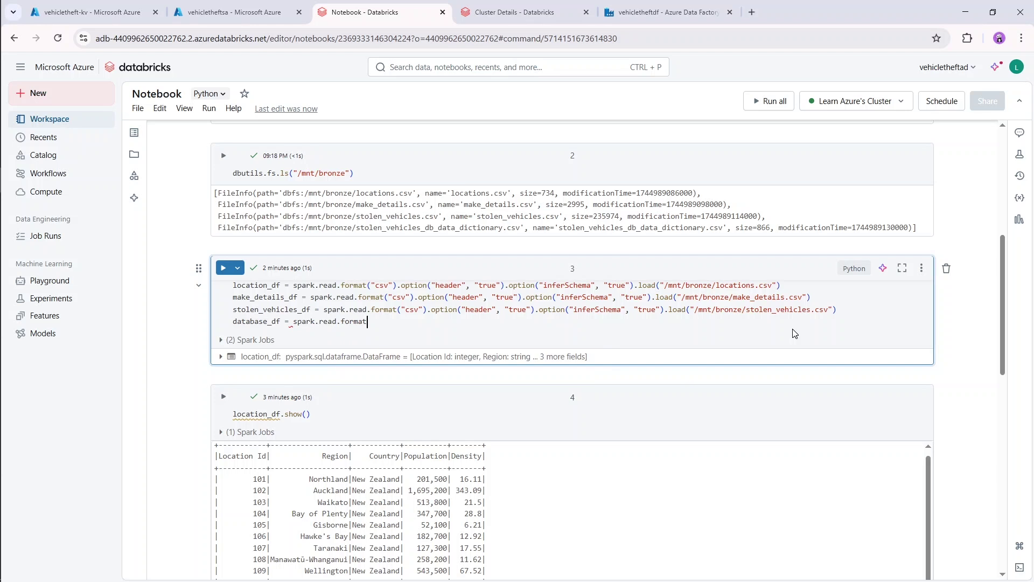
- Complete the database_df statement with format "csv", options "header" "true" and "inferSchema" "true", and an empty .load("") call
{"action": "type", "text": "(\"csv\")"}
{"action": "type", "text": ".option("}
{"action": "type", "text": "\"header\""}
{"action": "type", "text": ", \"true\""}
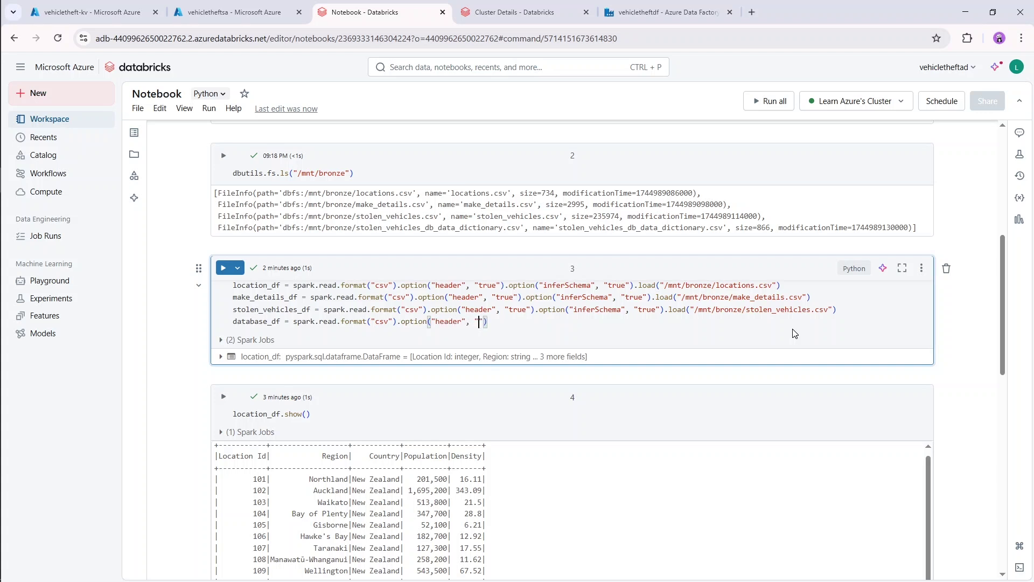
{"action": "type", "text": ").option(\"inferSch"}
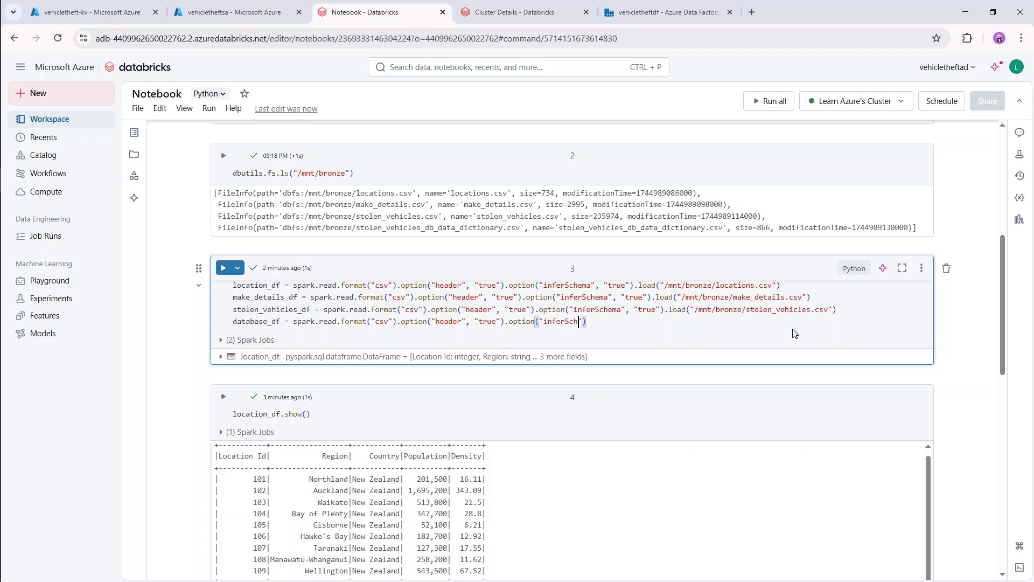
{"action": "type", "text": "ema\", \"true\").load(\""}
{"action": "key", "text": "Escape"}
- Copy the path /mnt/bronze/stolen_vehicles_db_data_dictionary.csv from the bronze file listing into the database_df load call's quotes
{"action": "left_click_drag", "start_coordinate": [305, 227], "coordinate": [520, 228]}
{"action": "key", "text": "ctrl+c"}
{"action": "left_click", "coordinate": [520, 228]}
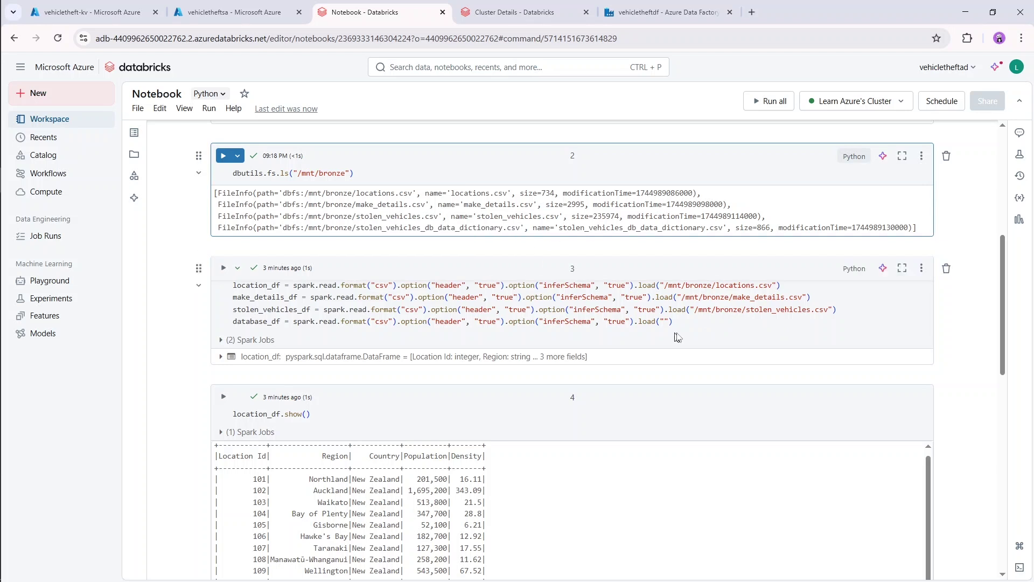
{"action": "left_click", "coordinate": [663, 322]}
{"action": "key", "text": "ctrl+v"}
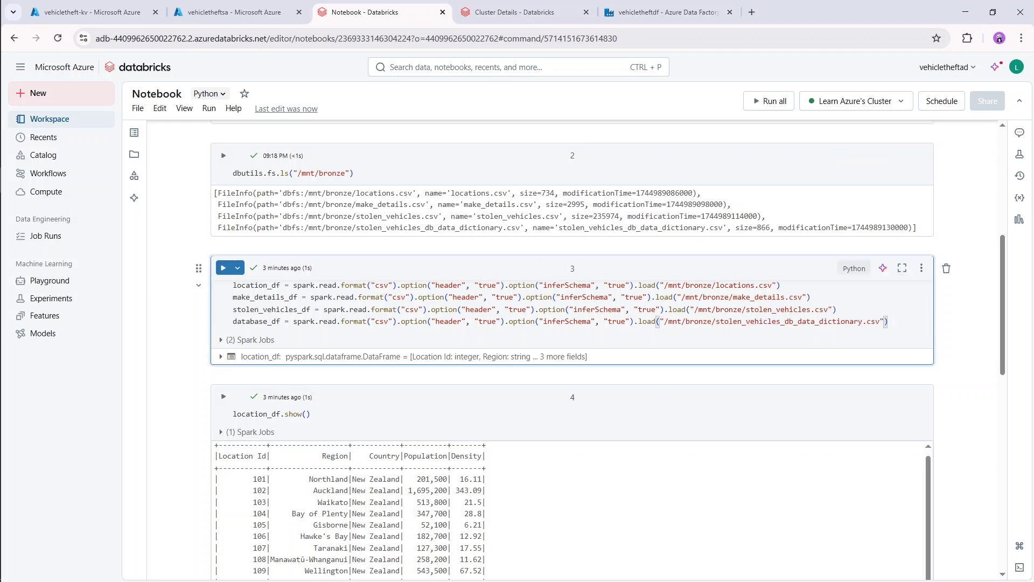
{"action": "key", "text": "Return"}
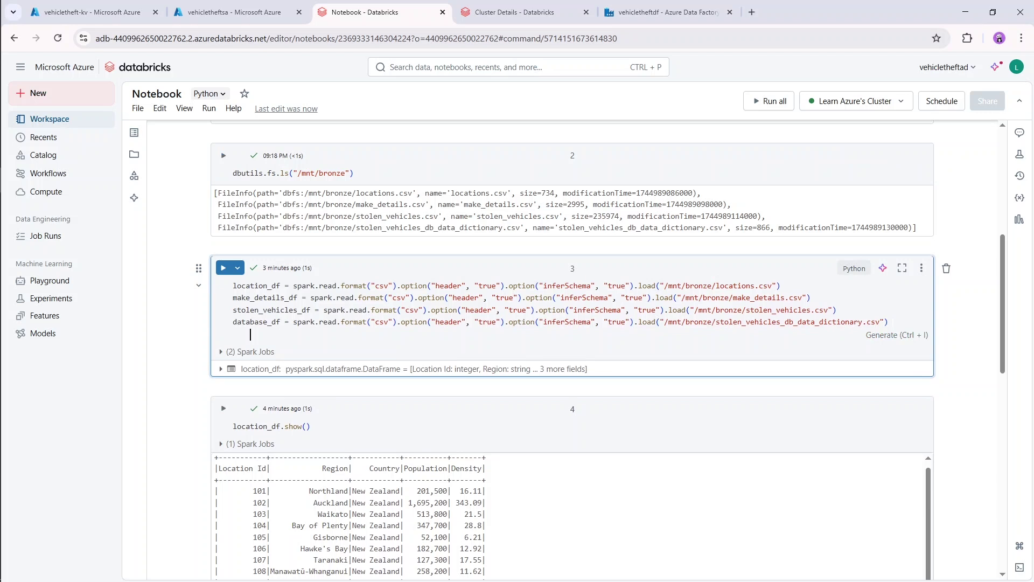
{"action": "key", "text": "BackSpace"}
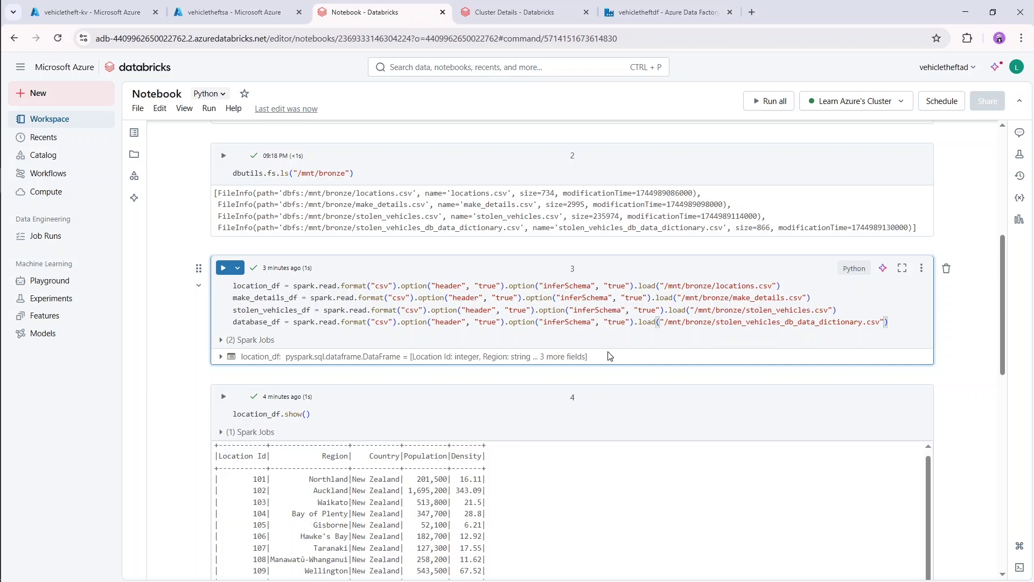
- Change the location_df.show() cell to make_details_df.show() and run it
{"action": "mouse_move", "coordinate": [545, 376]}
{"action": "scroll", "coordinate": [334, 364], "scroll_direction": "down", "scroll_amount": 1}
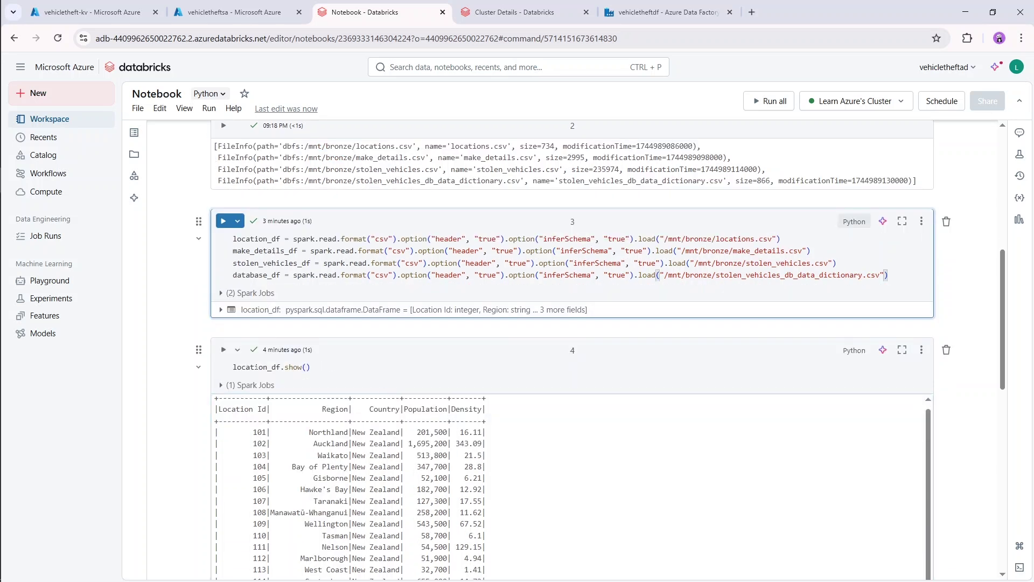
{"action": "double_click", "coordinate": [280, 366]}
{"action": "type", "text": "make"}
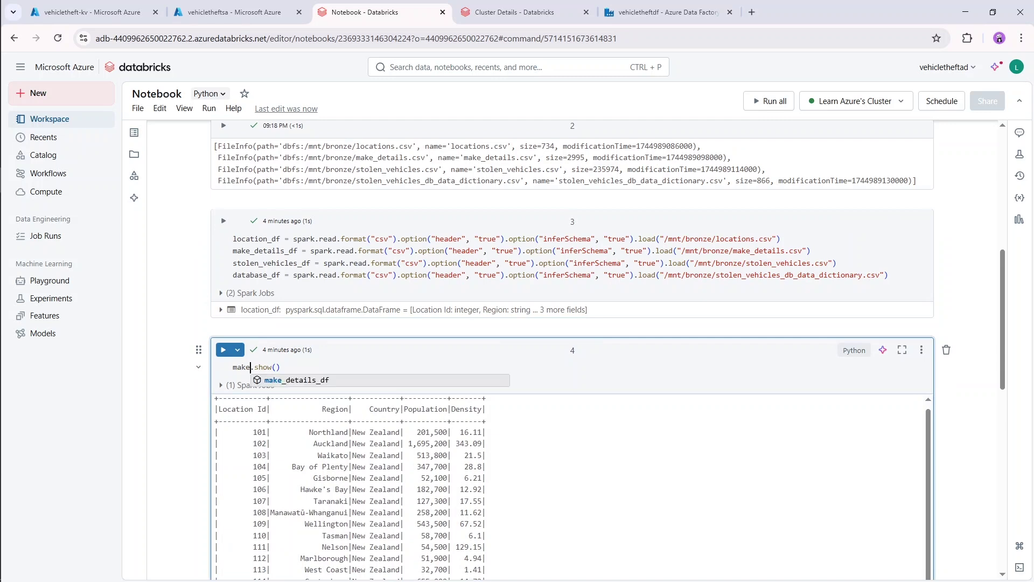
{"action": "key", "text": "Tab"}
{"action": "key", "text": "End"}
{"action": "key", "text": "shift+Return"}
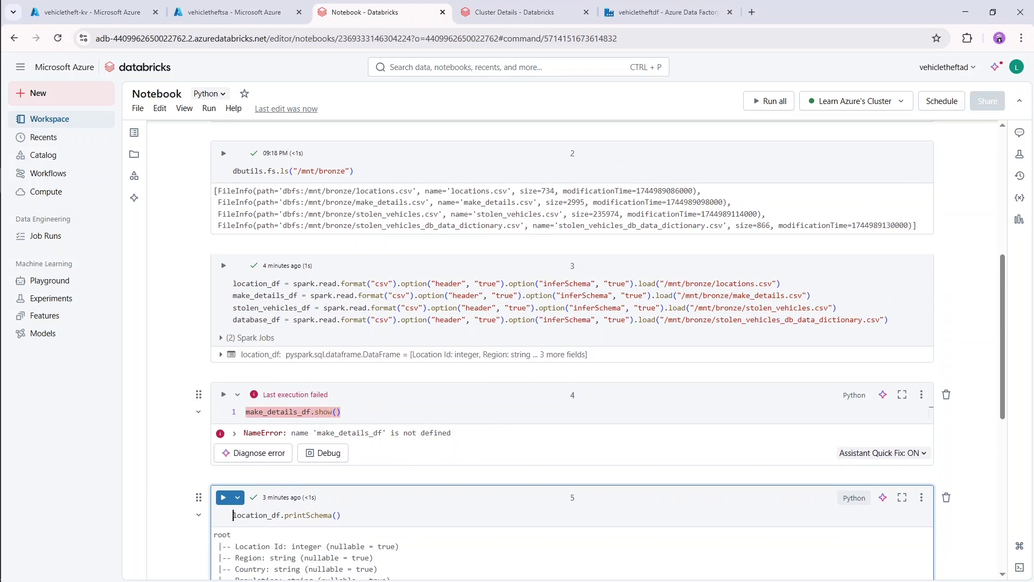
- Run the cell with the four Spark read statements and rerun the make_details_df.show() cell
{"action": "left_click", "coordinate": [350, 295]}
{"action": "key", "text": "shift+Return"}
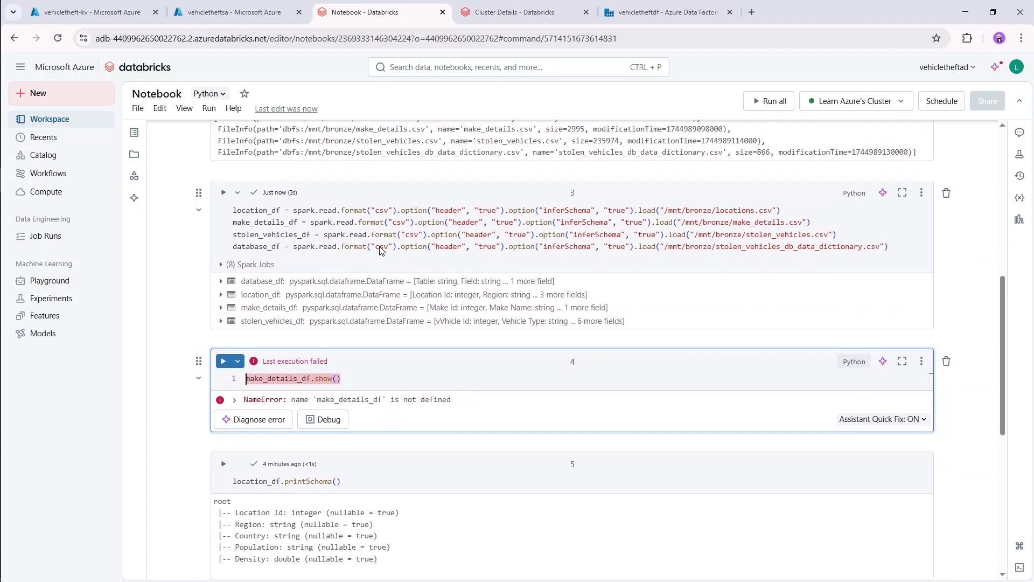
{"action": "left_click", "coordinate": [341, 369]}
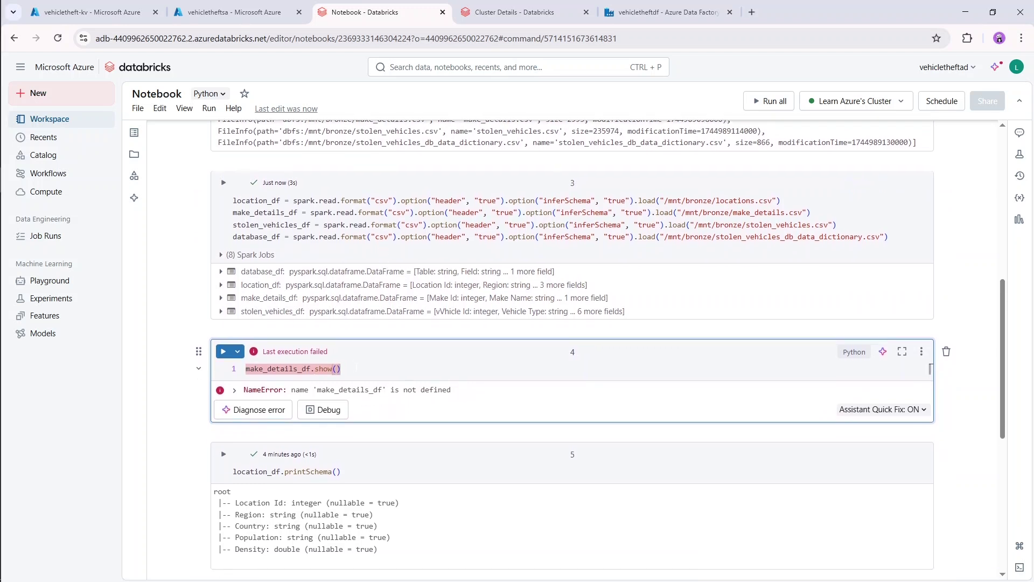
{"action": "key", "text": "shift+Return"}
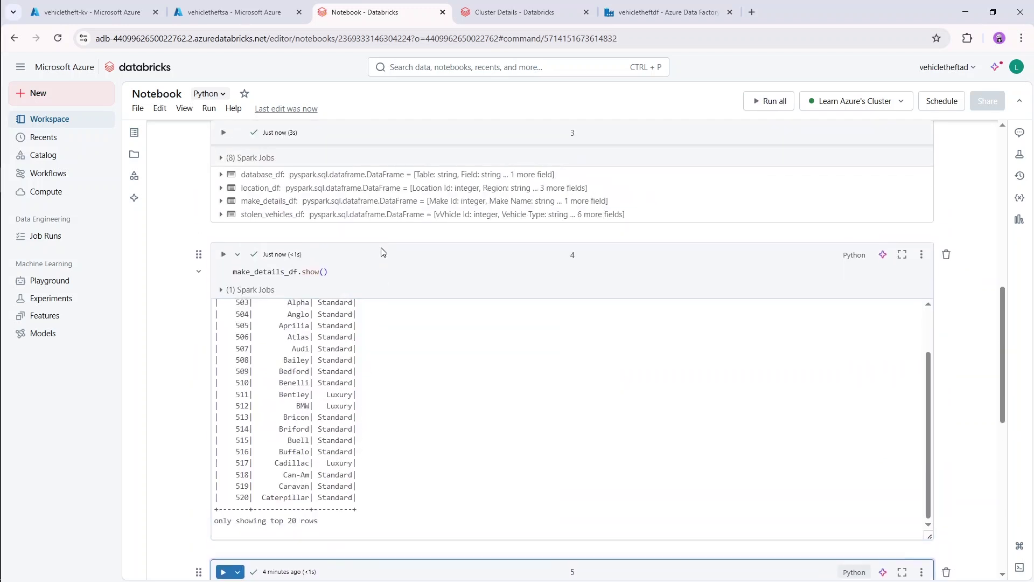
- Change the make_details_df.show() cell to stolen_vehicles_df.show(2) and run it
{"action": "scroll", "coordinate": [382, 253], "scroll_direction": "up", "scroll_amount": 1}
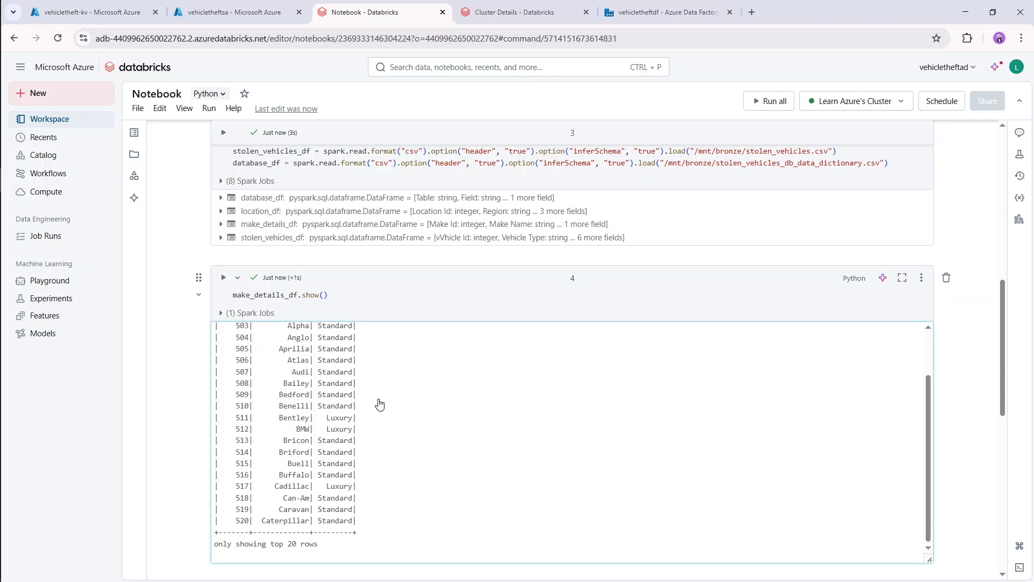
{"action": "scroll", "coordinate": [379, 404], "scroll_direction": "up", "scroll_amount": 2}
{"action": "scroll", "coordinate": [379, 376], "scroll_direction": "up", "scroll_amount": 3}
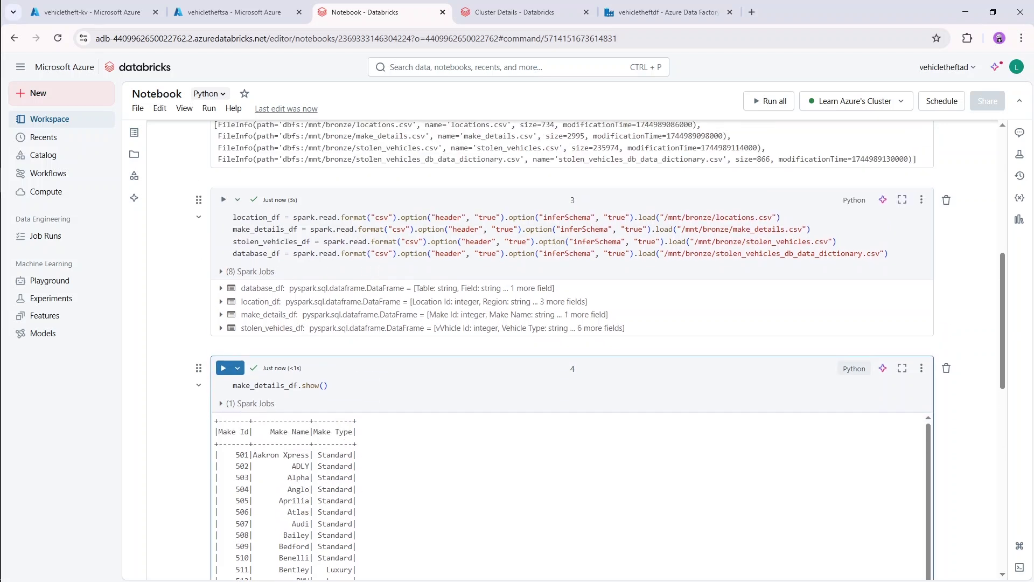
{"action": "double_click", "coordinate": [258, 251]}
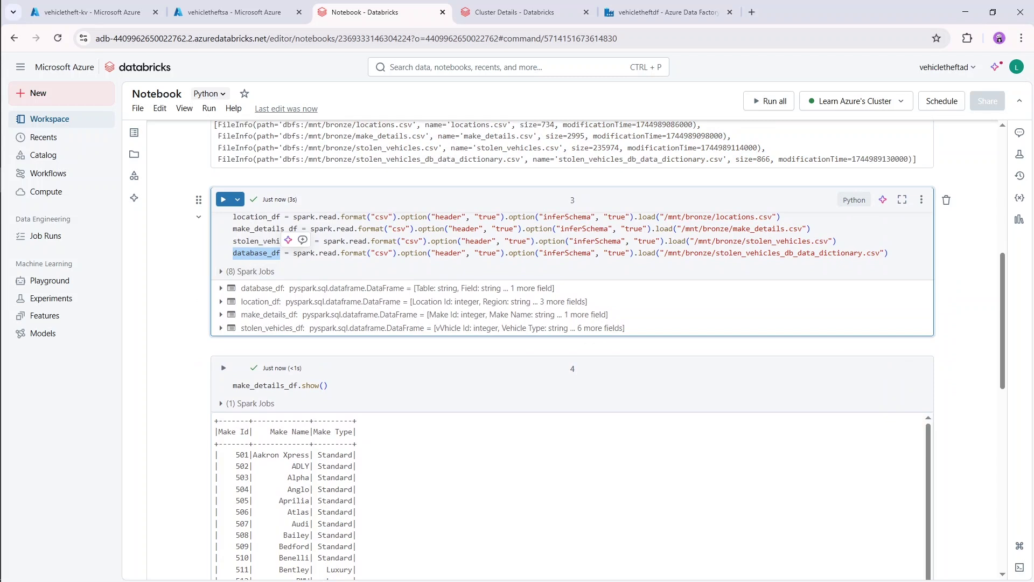
{"action": "double_click", "coordinate": [271, 241]}
{"action": "key", "text": "ctrl+c"}
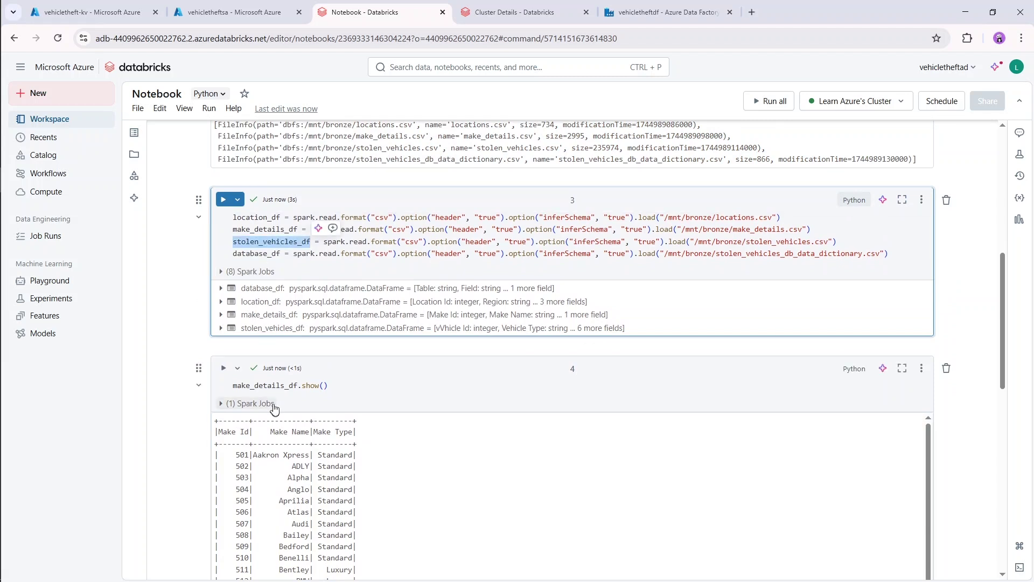
{"action": "double_click", "coordinate": [291, 386]}
{"action": "key", "text": "ctrl+v"}
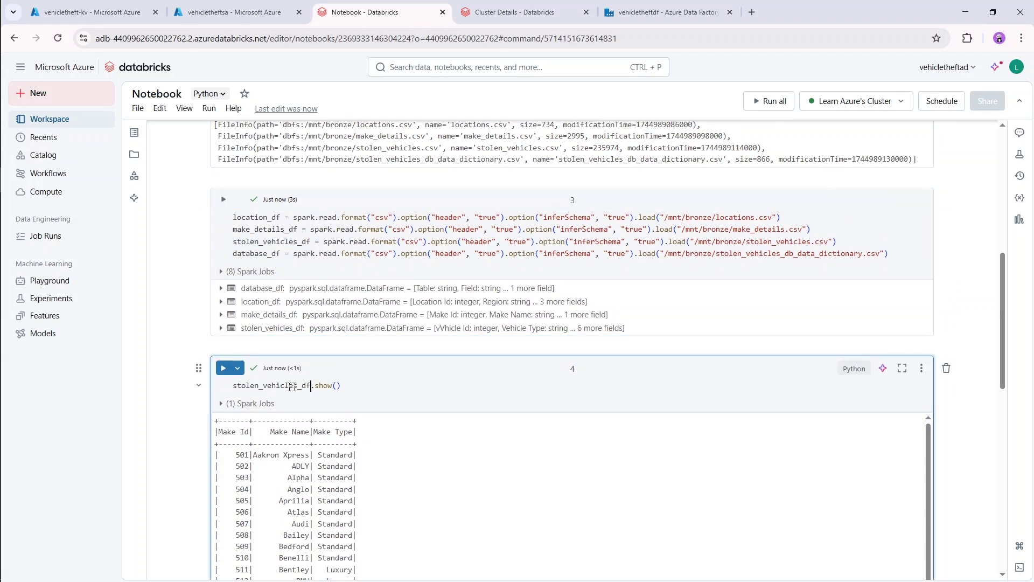
{"action": "left_click", "coordinate": [338, 386]}
{"action": "type", "text": "2"}
{"action": "key", "text": "shift+Return"}
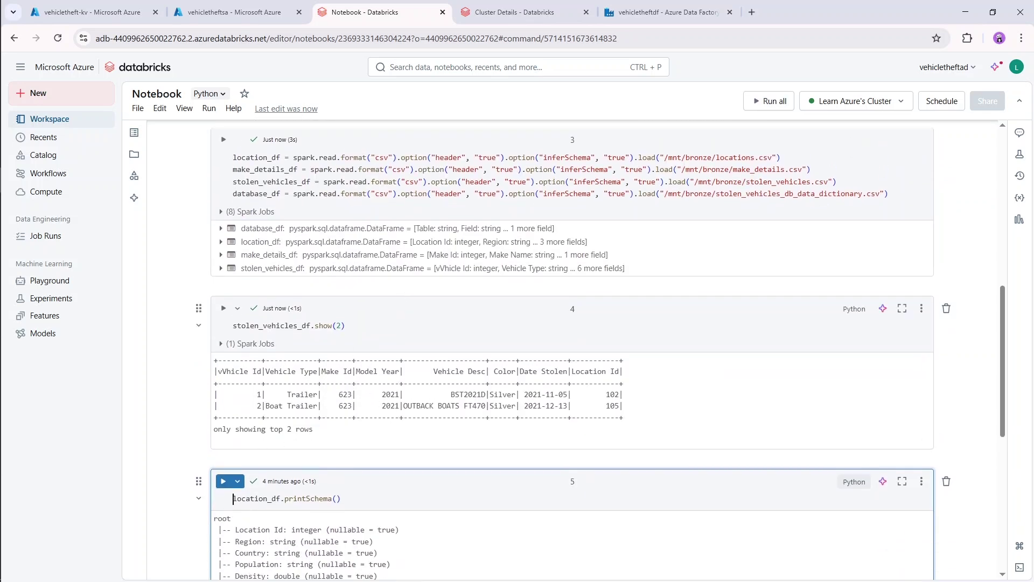
- Replace stolen_vehicles_df with database_df in the show(2) cell and run it
{"action": "double_click", "coordinate": [267, 326]}
{"action": "key", "text": "BackSpace"}
{"action": "type", "text": "databa"}
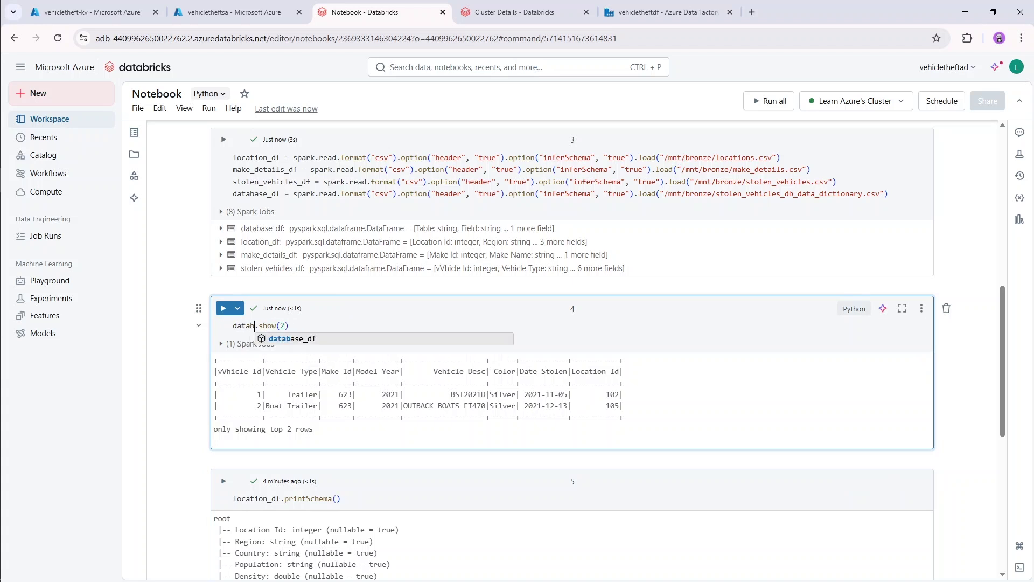
{"action": "key", "text": "Tab"}
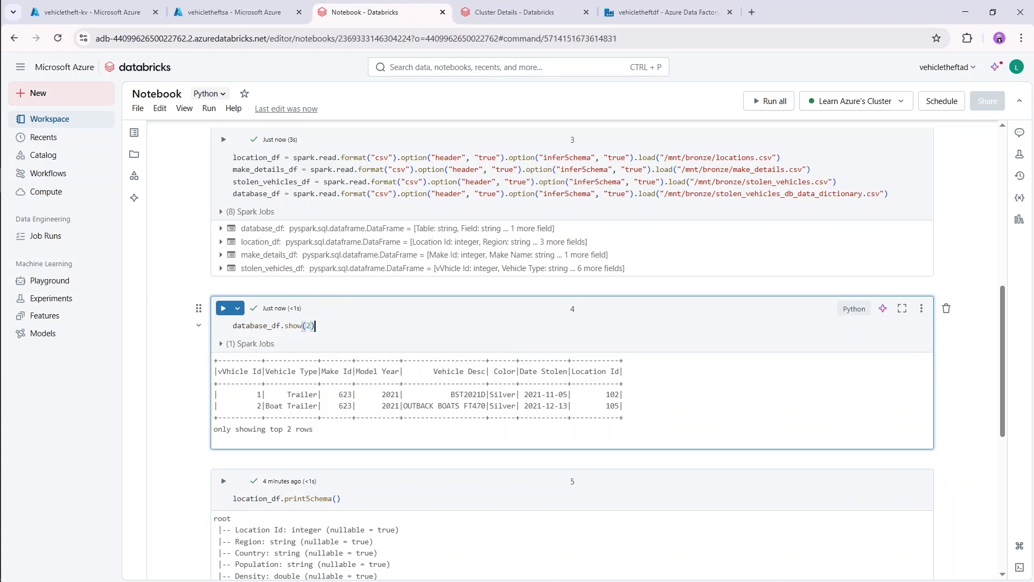
{"action": "key", "text": "shift+Return"}
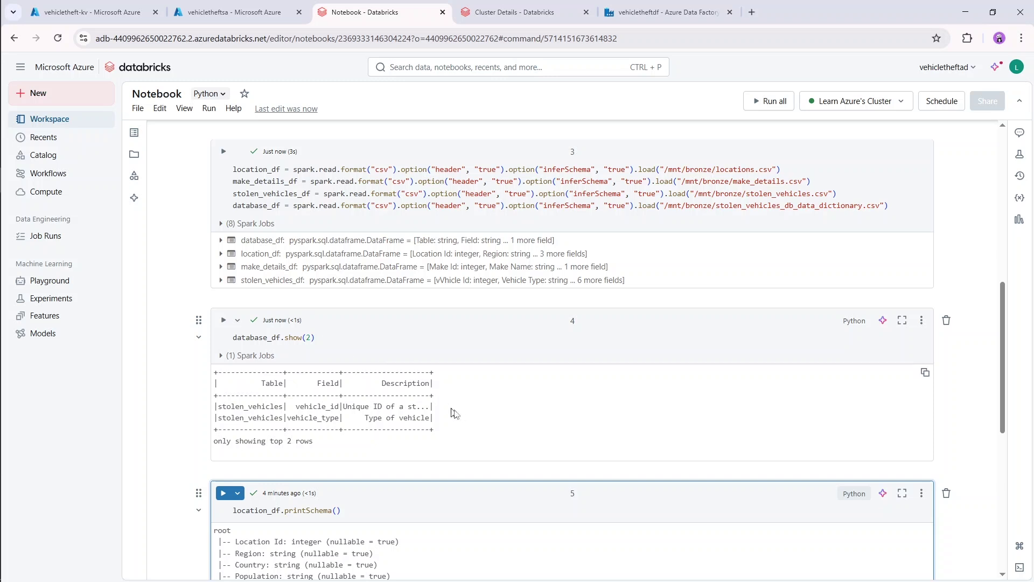
- Review the dataframe outputs and check the Population column's data type in the printed location_df schema
{"action": "scroll", "coordinate": [494, 391], "scroll_direction": "down", "scroll_amount": 1}
{"action": "mouse_move", "coordinate": [494, 392]}
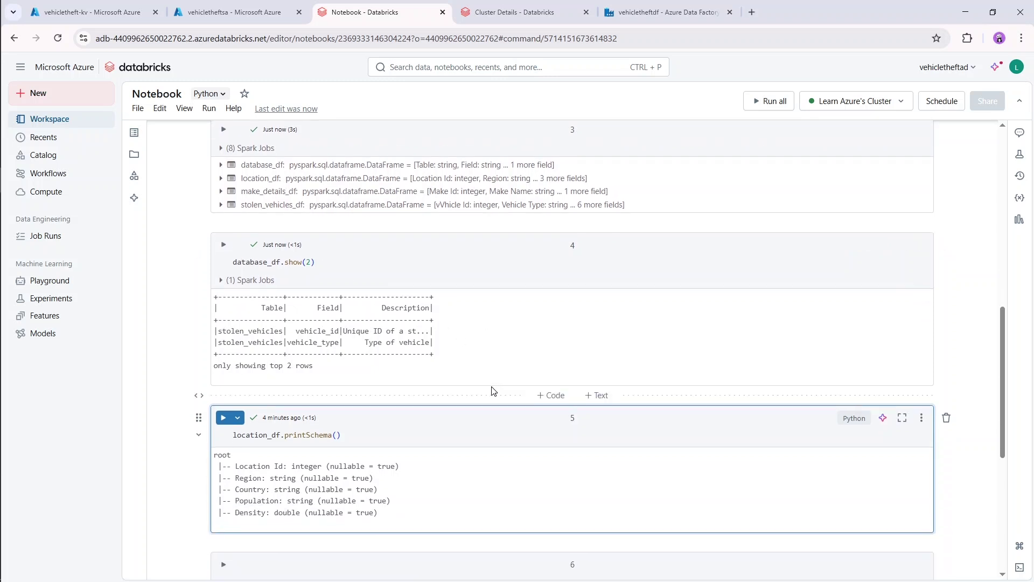
{"action": "scroll", "coordinate": [494, 391], "scroll_direction": "down", "scroll_amount": 1}
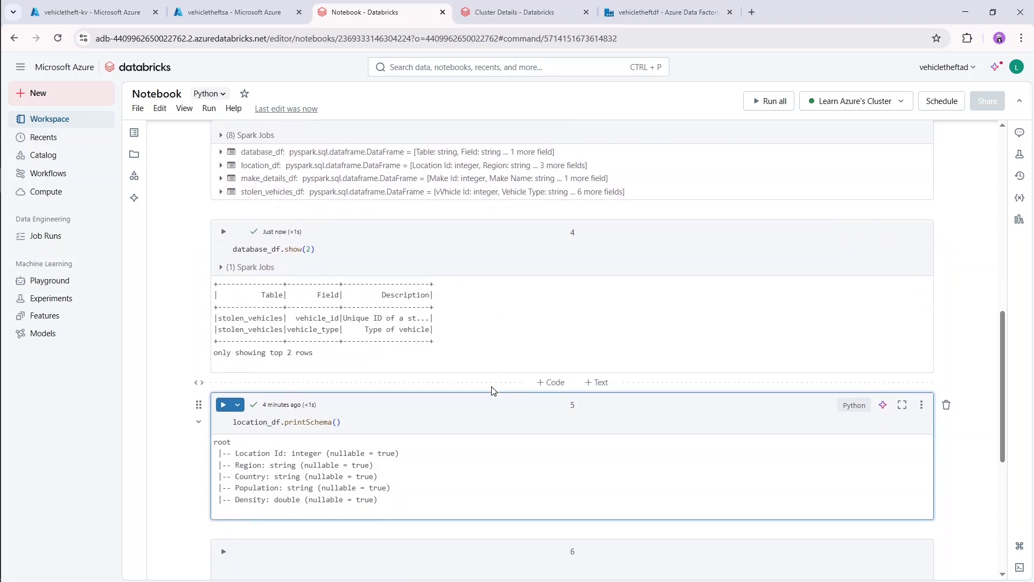
{"action": "scroll", "coordinate": [494, 391], "scroll_direction": "up", "scroll_amount": 4}
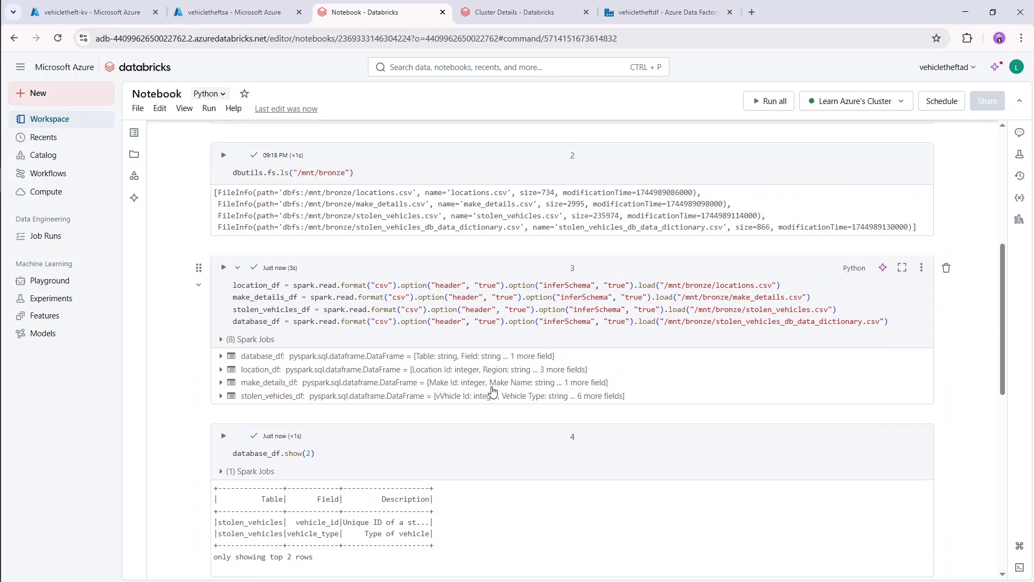
{"action": "scroll", "coordinate": [493, 391], "scroll_direction": "down", "scroll_amount": 3}
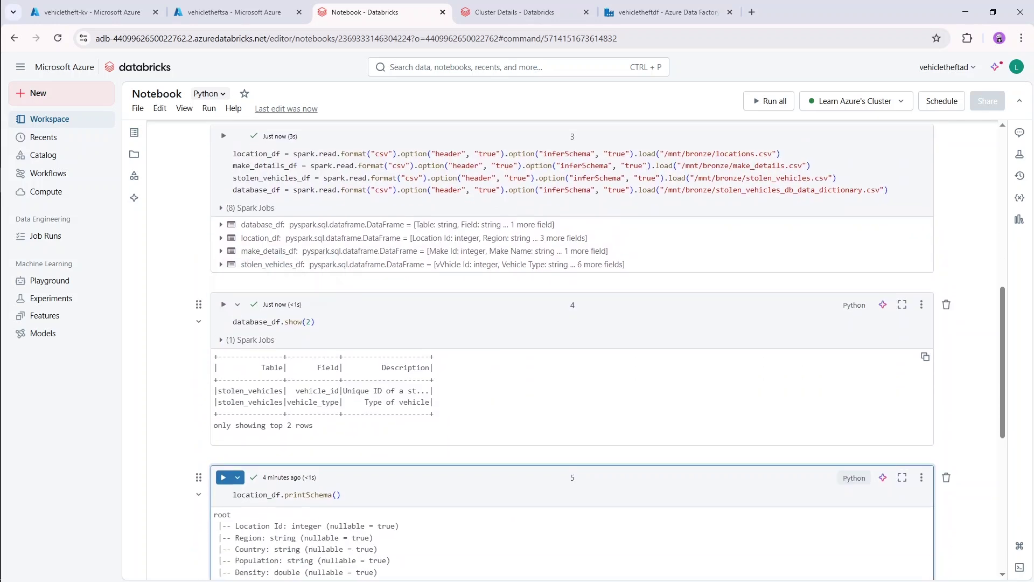
{"action": "scroll", "coordinate": [493, 392], "scroll_direction": "down", "scroll_amount": 3}
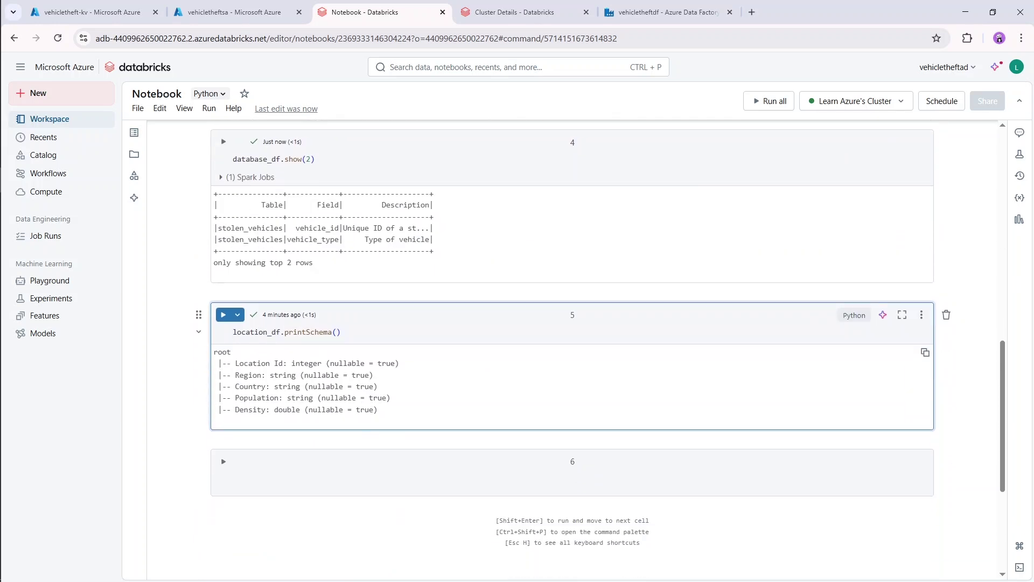
{"action": "double_click", "coordinate": [256, 398]}
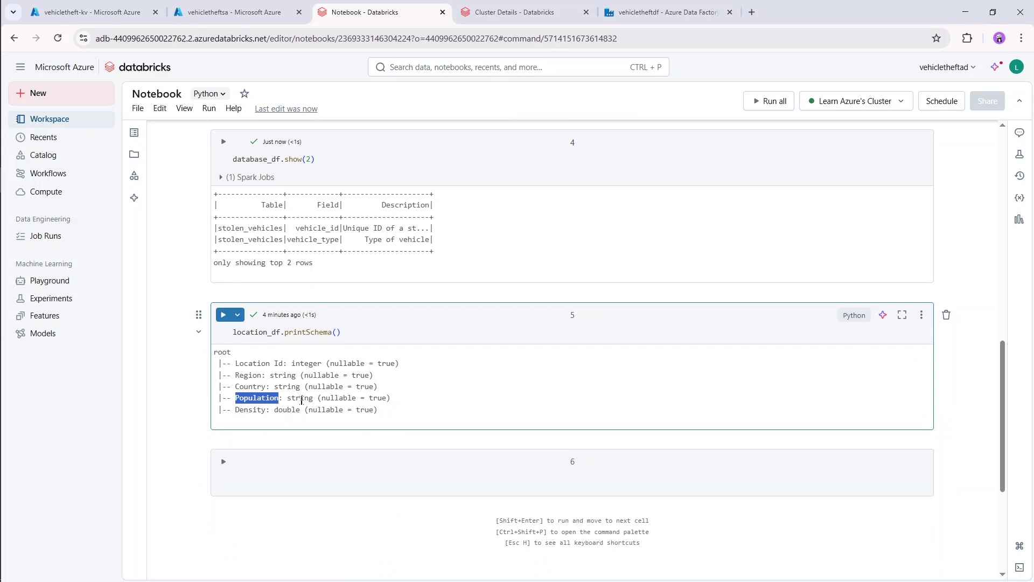
{"action": "left_click", "coordinate": [299, 405]}
- Start the statement location_df = location_df.withColumn() in the empty cell at the notebook's end
{"action": "left_click", "coordinate": [280, 482]}
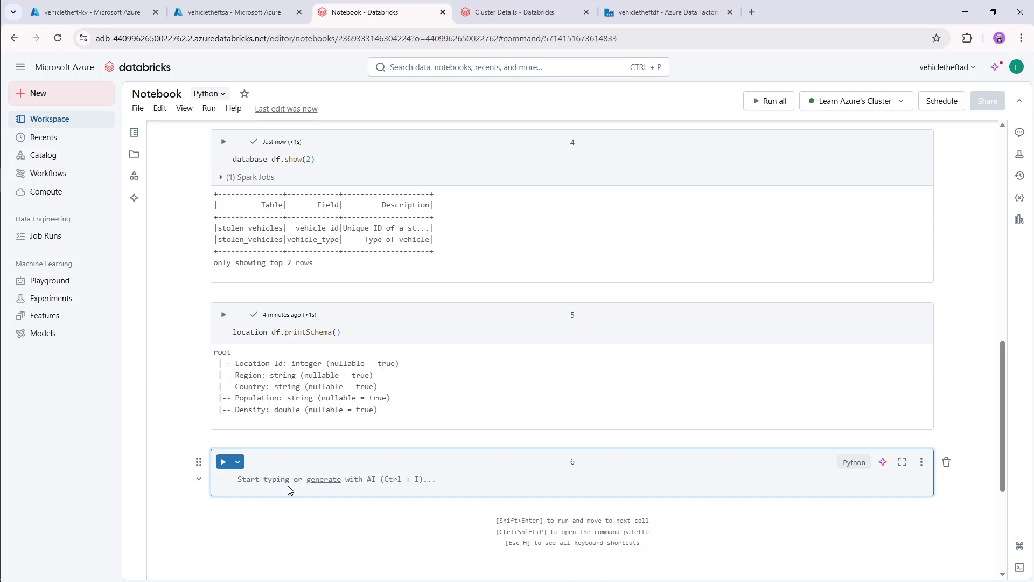
{"action": "type", "text": "location_df"}
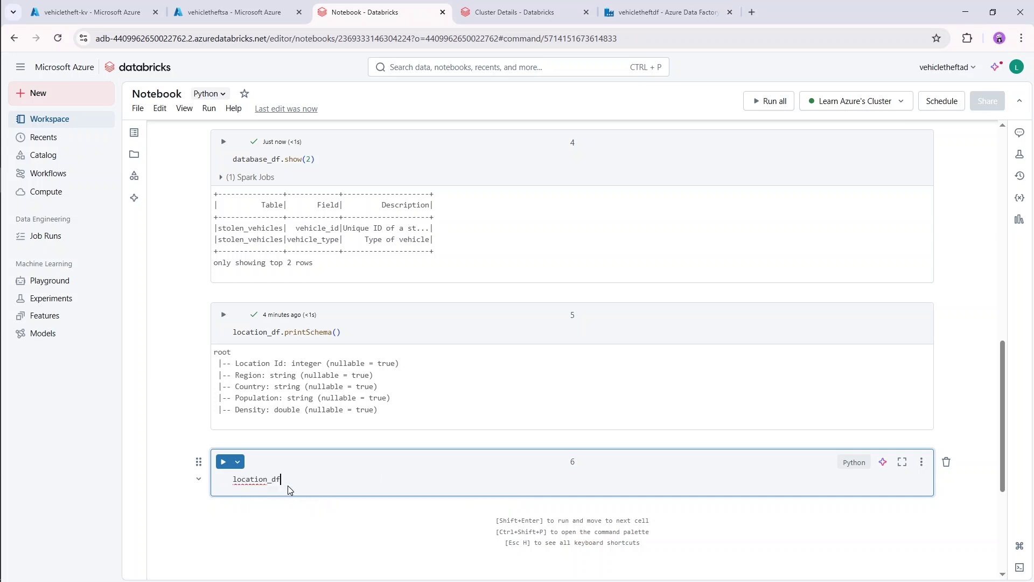
{"action": "type", "text": " = "}
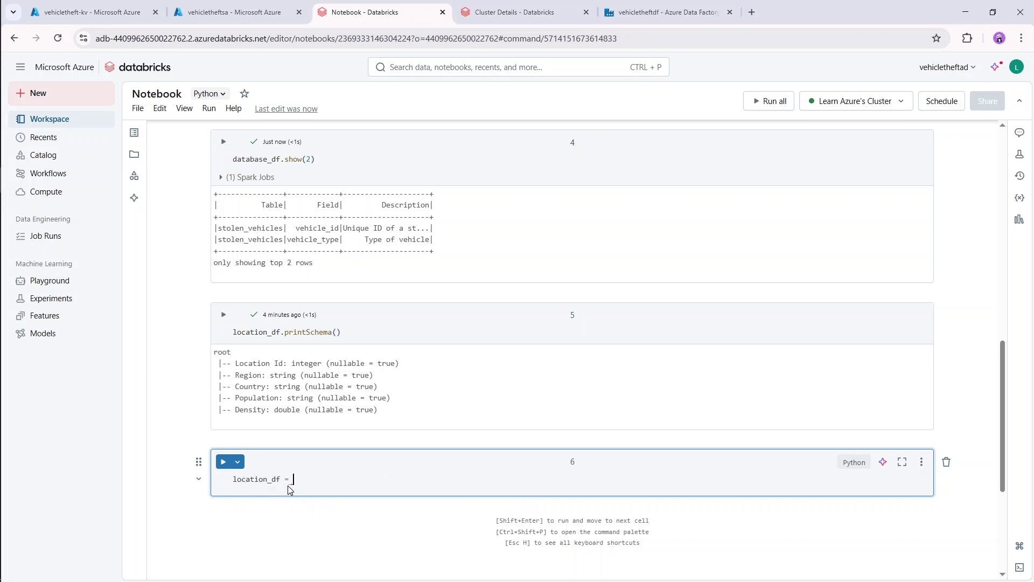
{"action": "type", "text": "loca"}
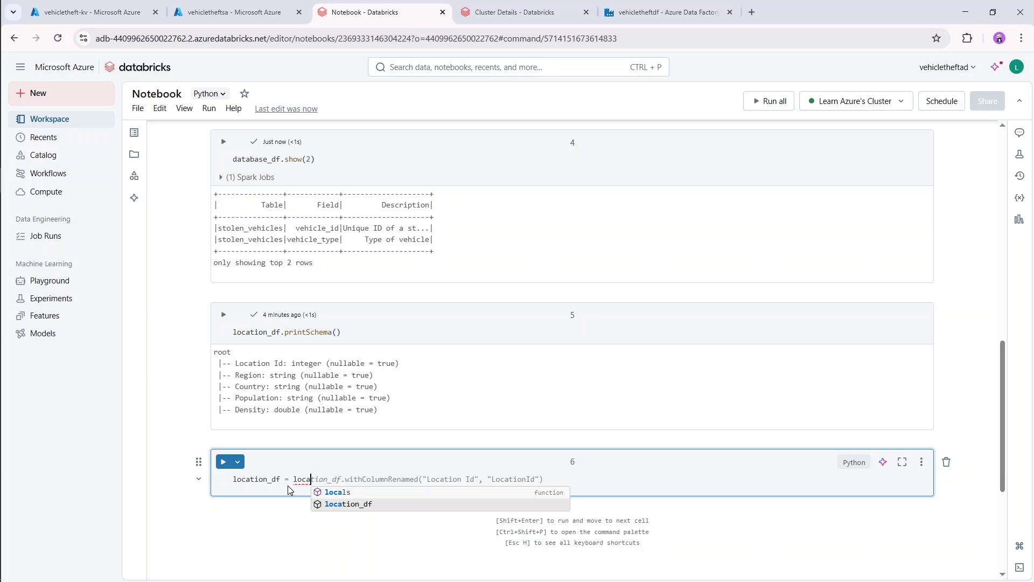
{"action": "key", "text": "Tab"}
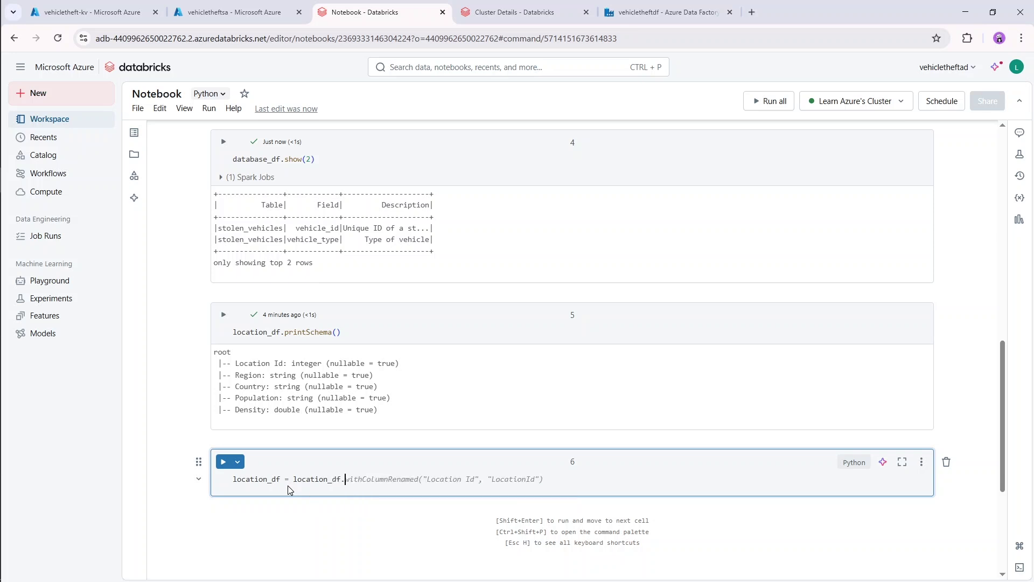
{"action": "type", "text": ".withColumn()"}
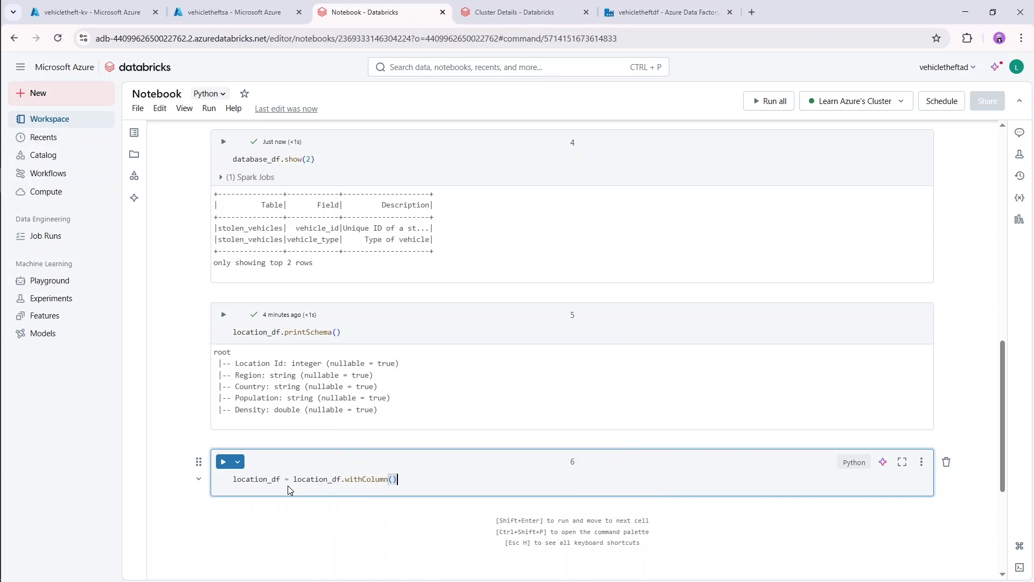
- Give withColumn the column name "Population", copied from the printed schema, and begin its second argument with regexreplace
{"action": "key", "text": "Left"}
{"action": "type", "text": "\""}
{"action": "double_click", "coordinate": [252, 398]}
{"action": "key", "text": "ctrl+c"}
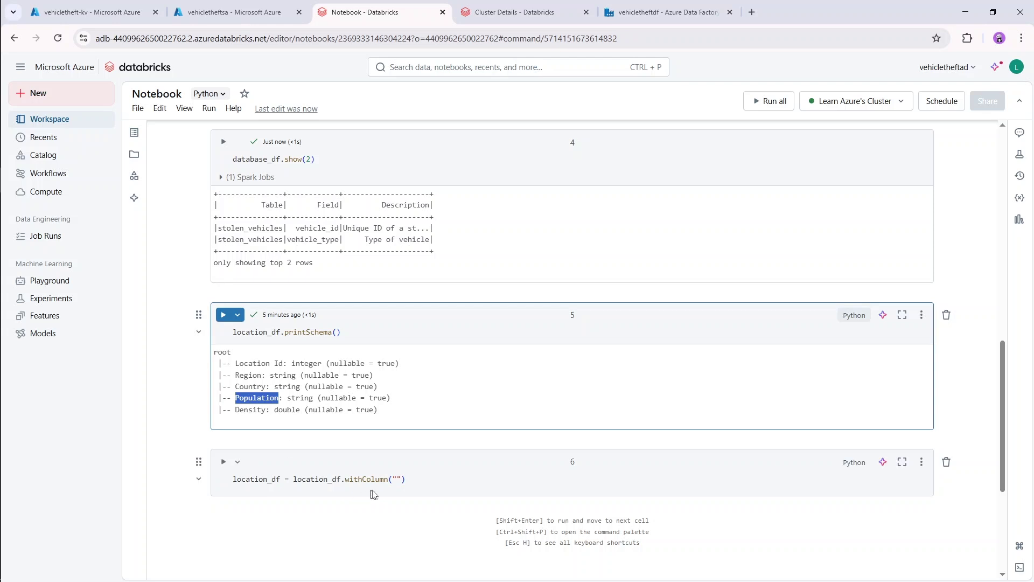
{"action": "left_click", "coordinate": [398, 479]}
{"action": "key", "text": "ctrl+v"}
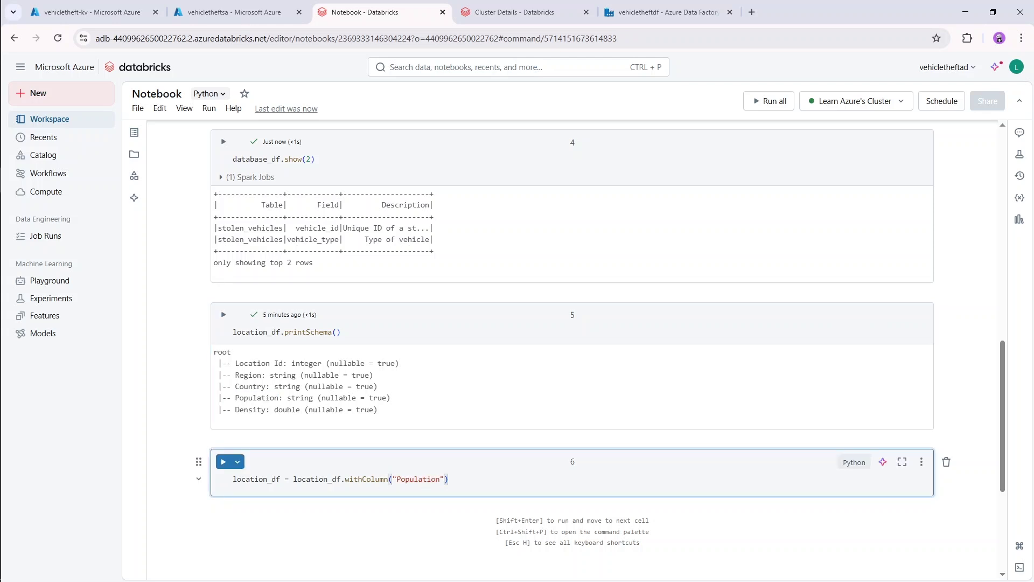
{"action": "type", "text": ", regexreplace"}
- Add a code cell above the mount cell with "from pyspark.sql.function import col, regex_replace" and run it
{"action": "scroll", "coordinate": [415, 376], "scroll_direction": "up", "scroll_amount": 20}
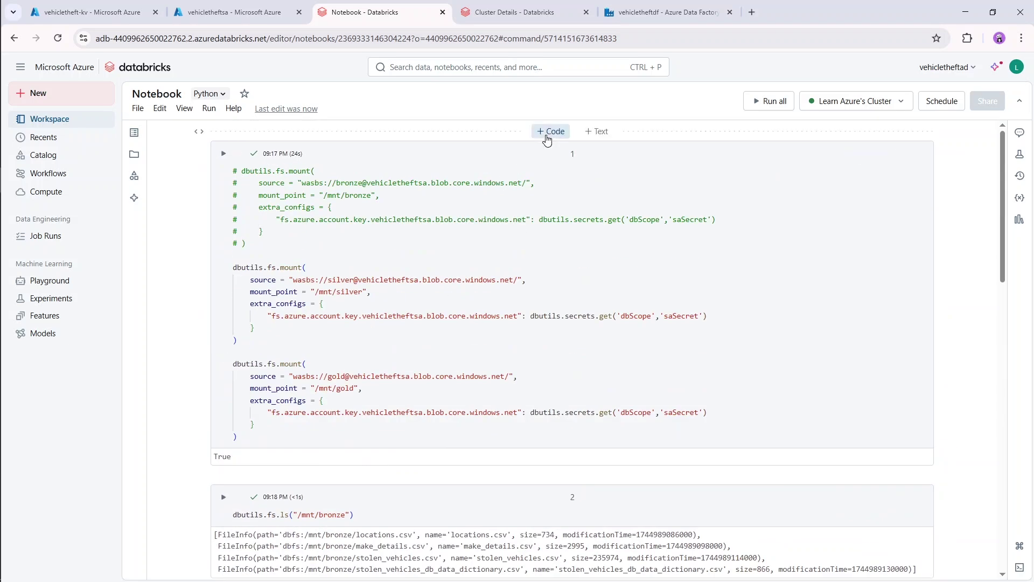
{"action": "left_click", "coordinate": [548, 131]}
{"action": "type", "text": "for"}
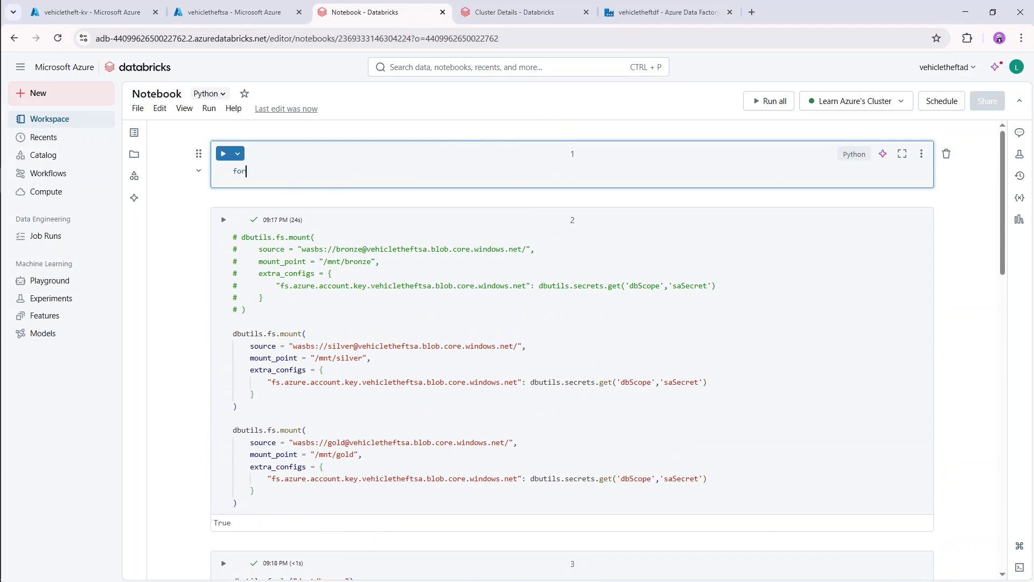
{"action": "key", "text": "BackSpace"}
{"action": "key", "text": "BackSpace"}
{"action": "type", "text": "rom pyspark"}
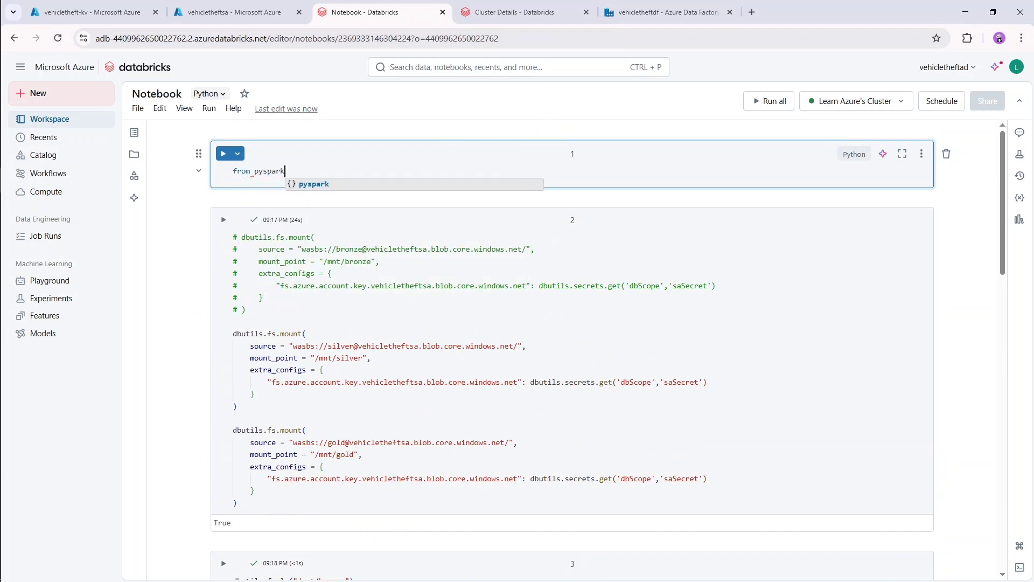
{"action": "type", "text": ".sql.fun"}
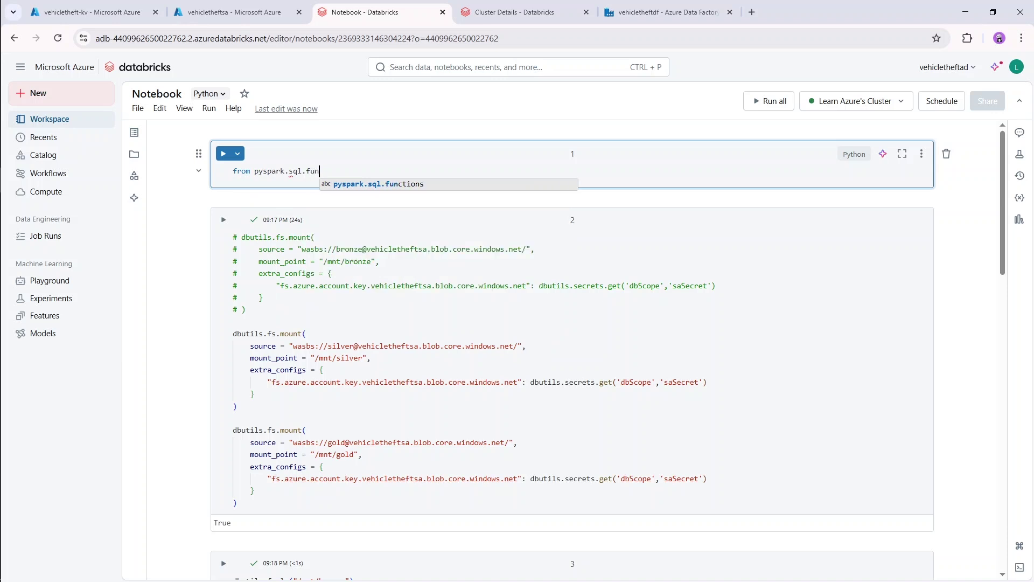
{"action": "type", "text": "ction import"}
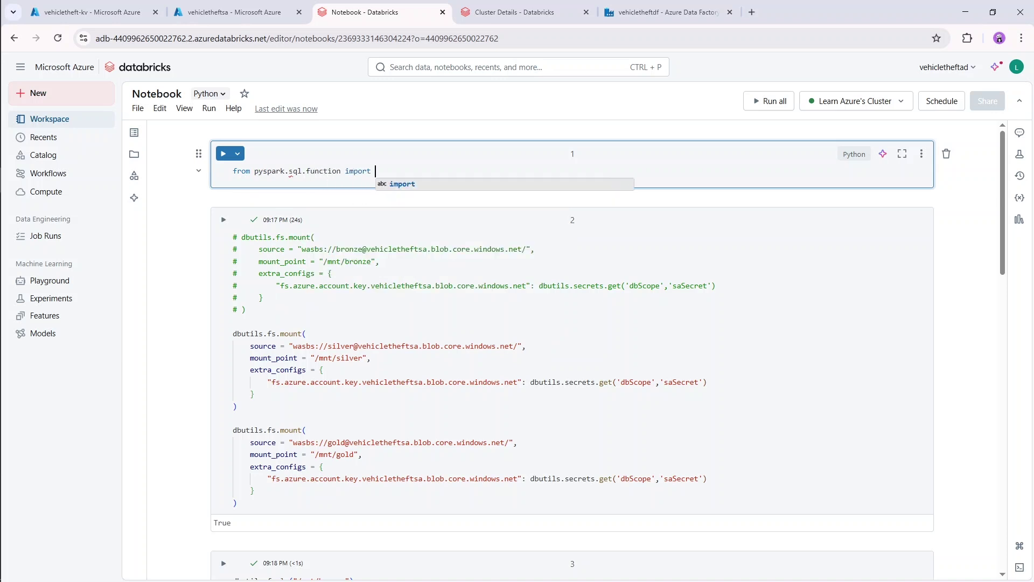
{"action": "type", "text": " col, "}
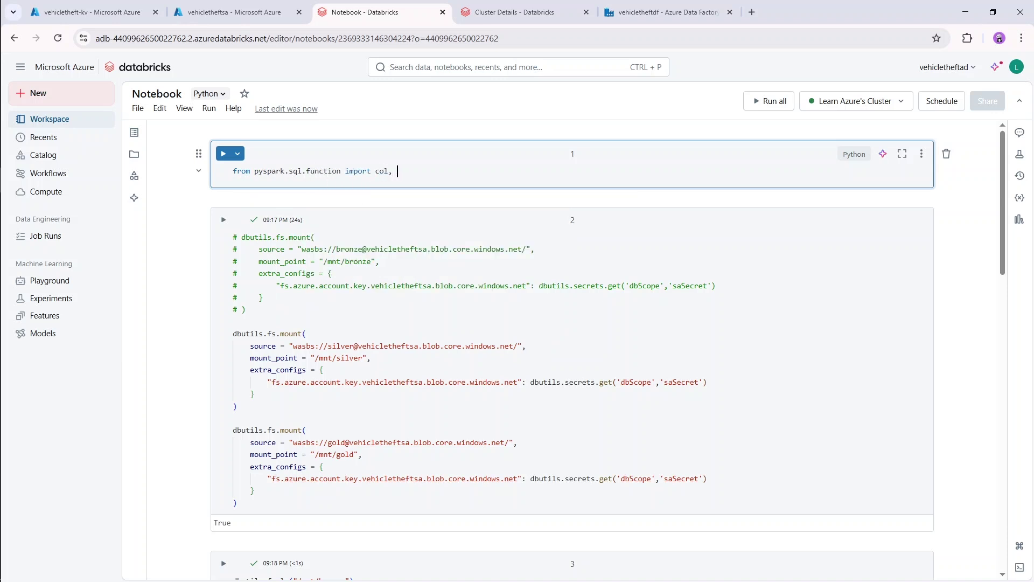
{"action": "type", "text": "regex_replace"}
{"action": "key", "text": "shift+Return"}
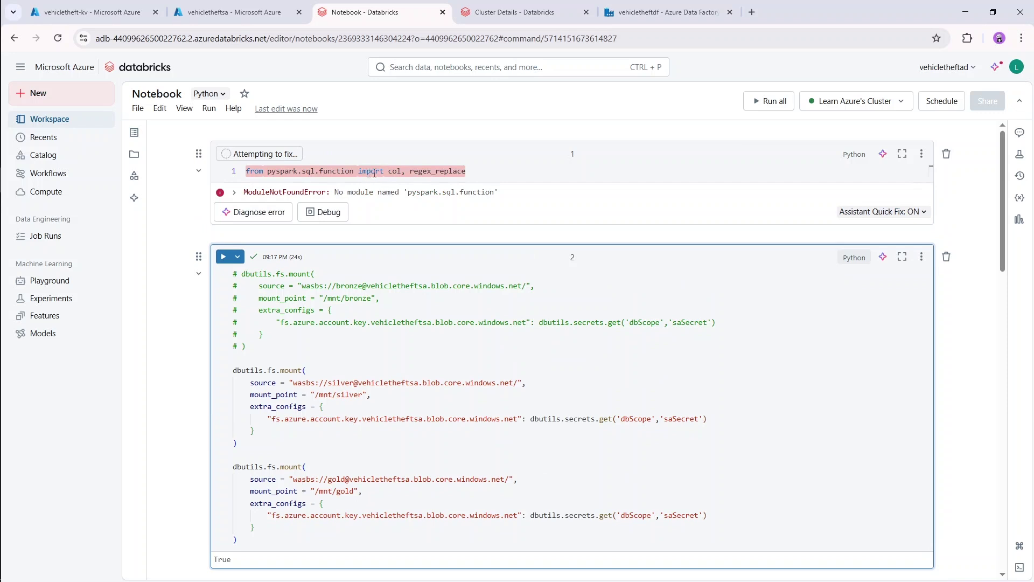
- Correct the module name in the import statement to pyspark.sql.functions and rerun the cell
{"action": "left_click", "coordinate": [354, 171]}
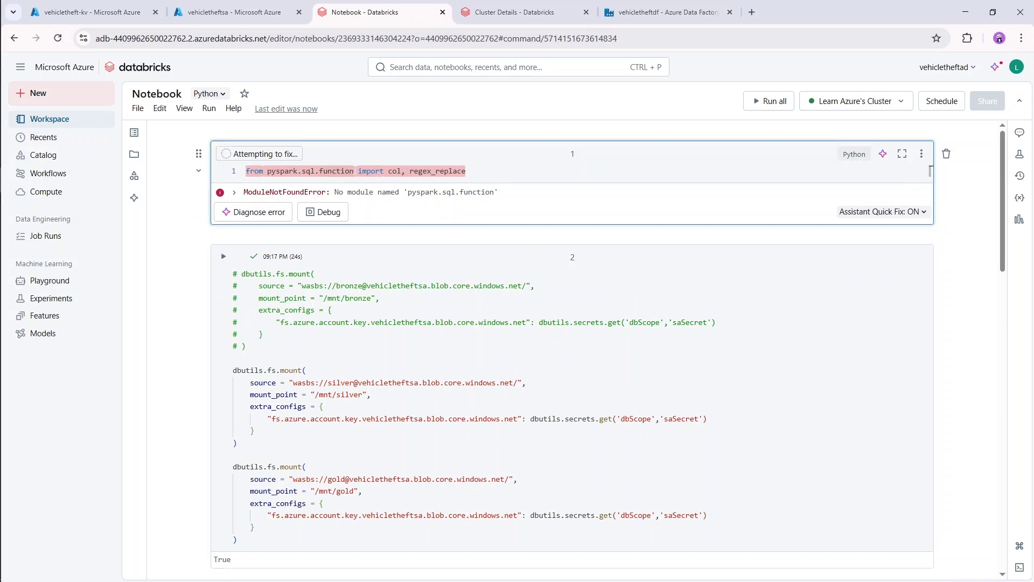
{"action": "type", "text": "s"}
{"action": "key", "text": "shift+Return"}
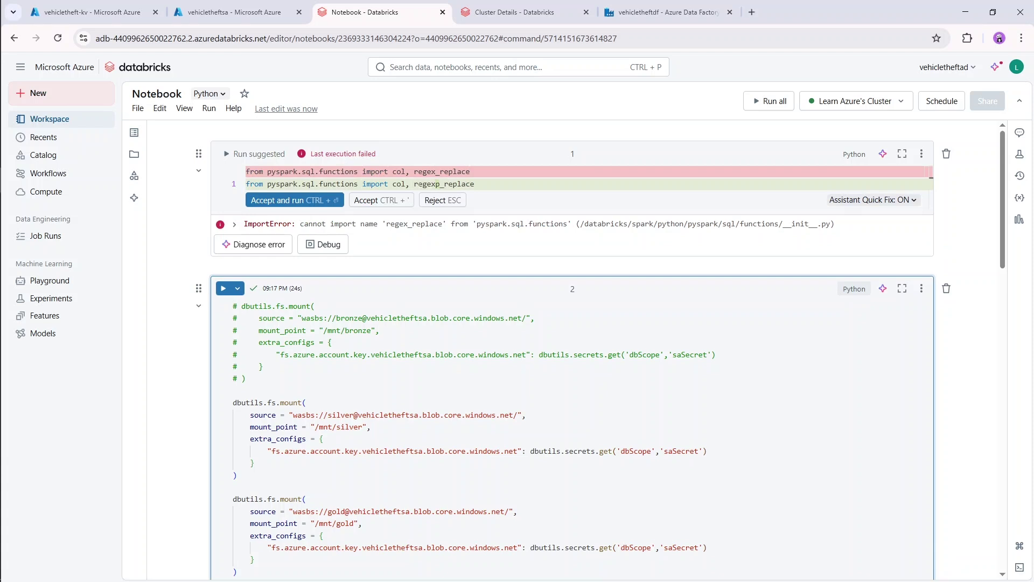
- Accept the assistant's suggested import of regexp_replace in place of regex_replace and rerun the import cell
{"action": "left_click", "coordinate": [392, 203]}
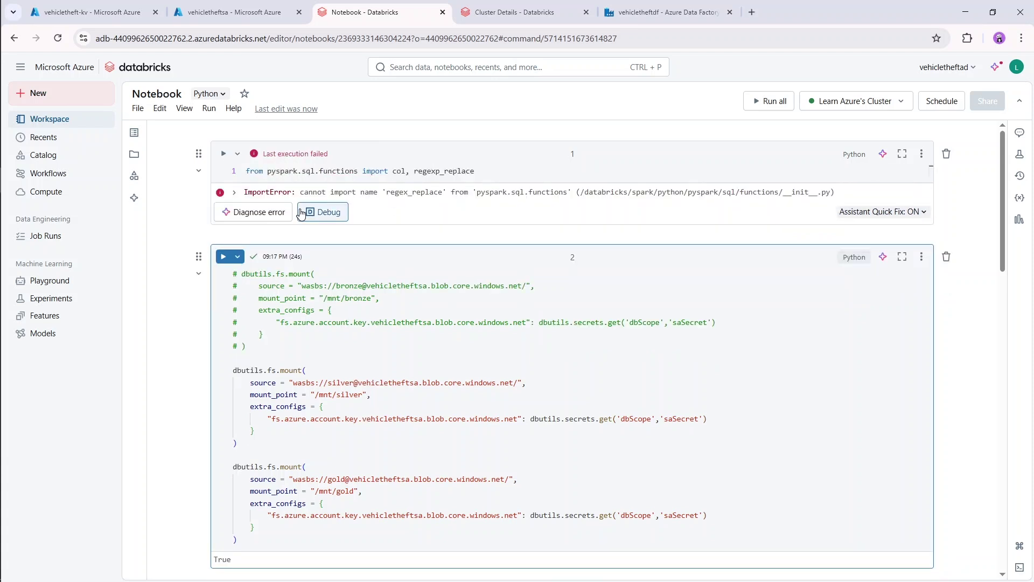
{"action": "left_click", "coordinate": [410, 171]}
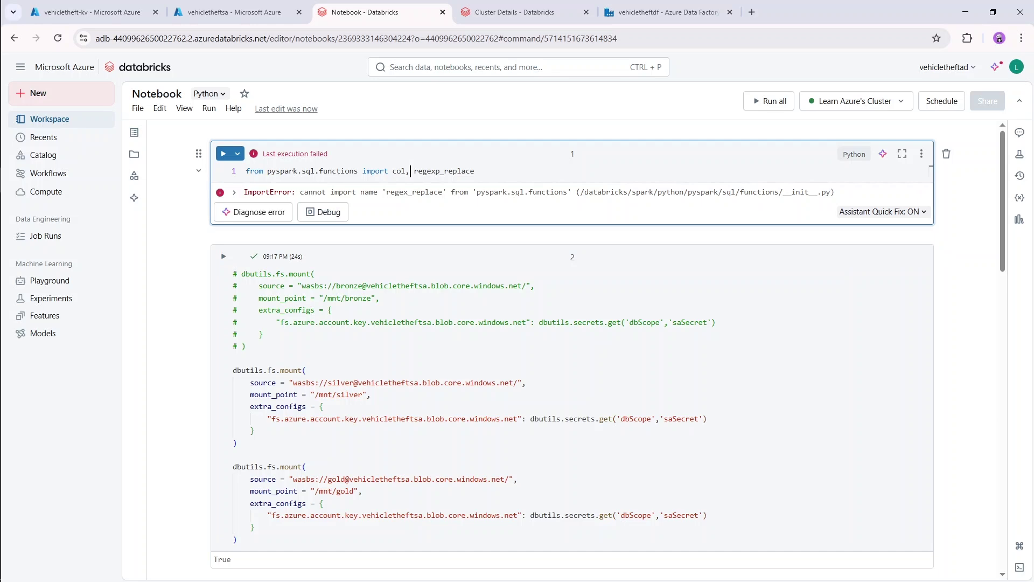
{"action": "key", "text": "Return"}
{"action": "key", "text": "BackSpace"}
{"action": "key", "text": "shift+Return"}
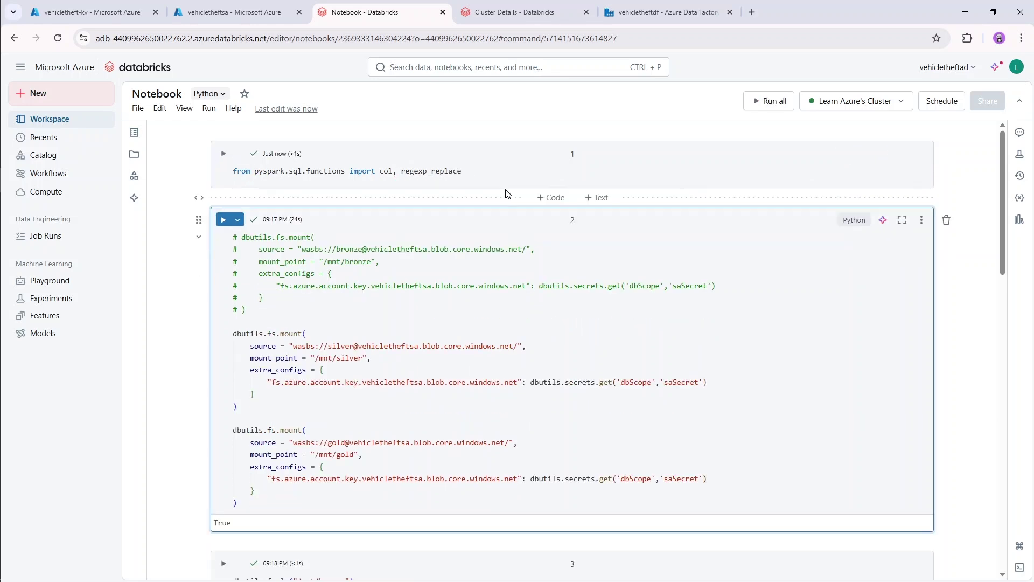
- Rewrite the function name in the withColumn call on location_df as regex_replace
{"action": "scroll", "coordinate": [507, 193], "scroll_direction": "down", "scroll_amount": 20}
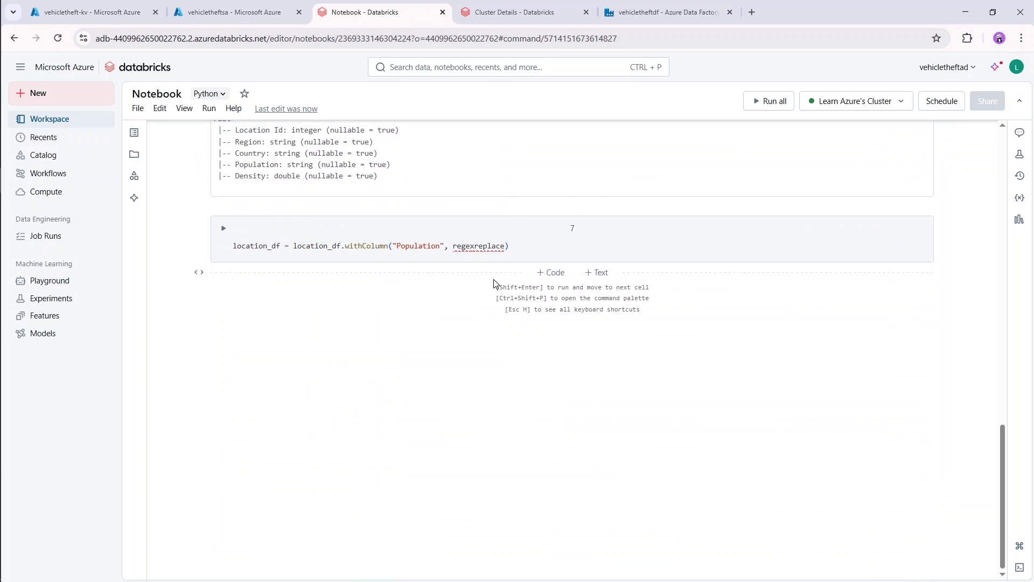
{"action": "left_click", "coordinate": [505, 247]}
{"action": "key", "text": "BackSpace"}
{"action": "key", "text": "BackSpace"}
{"action": "key", "text": "BackSpace"}
{"action": "key", "text": "BackSpace"}
{"action": "key", "text": "BackSpace"}
{"action": "key", "text": "BackSpace"}
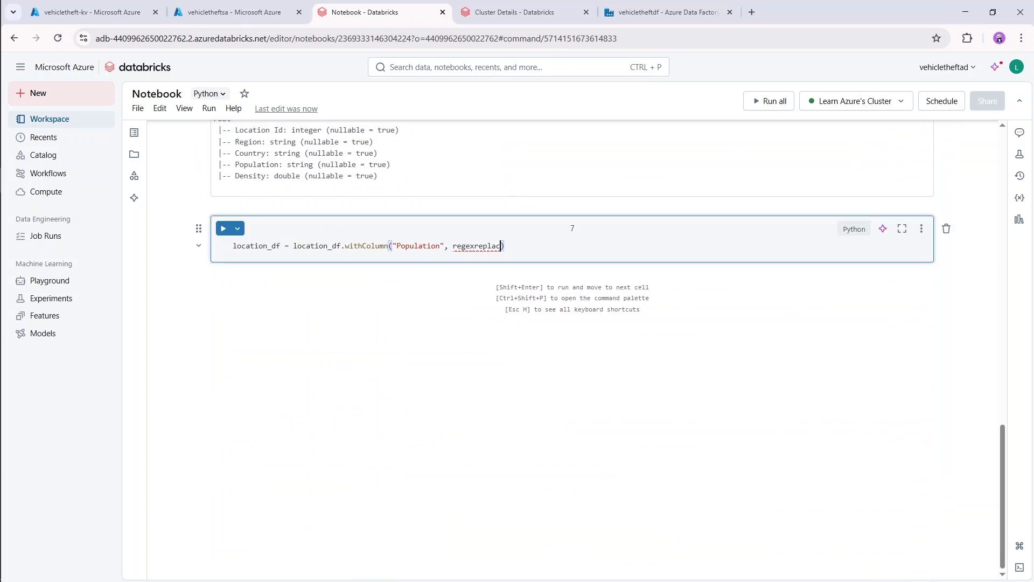
{"action": "key", "text": "BackSpace"}
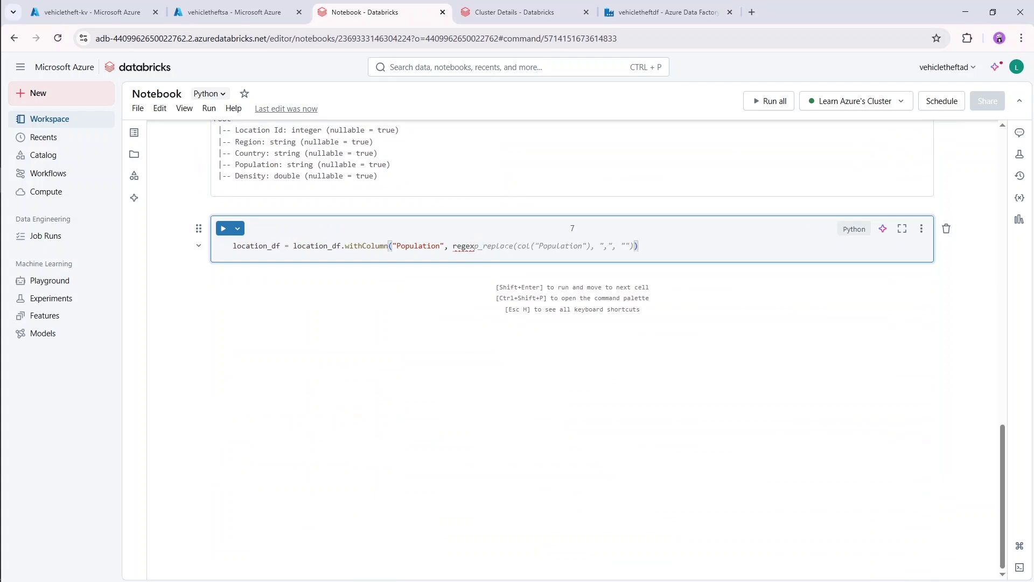
{"action": "type", "text": "_"}
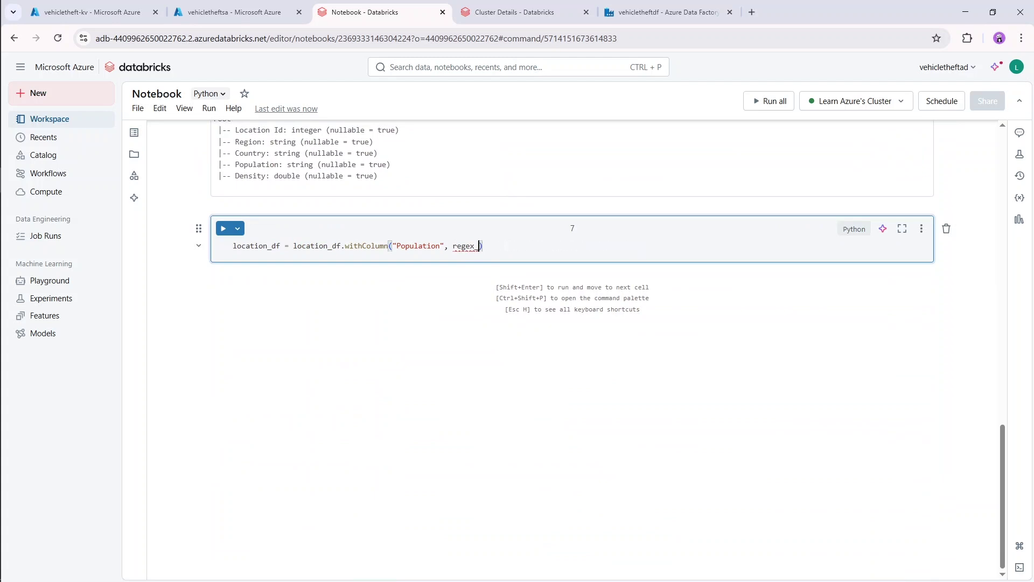
{"action": "type", "text": "replace"}
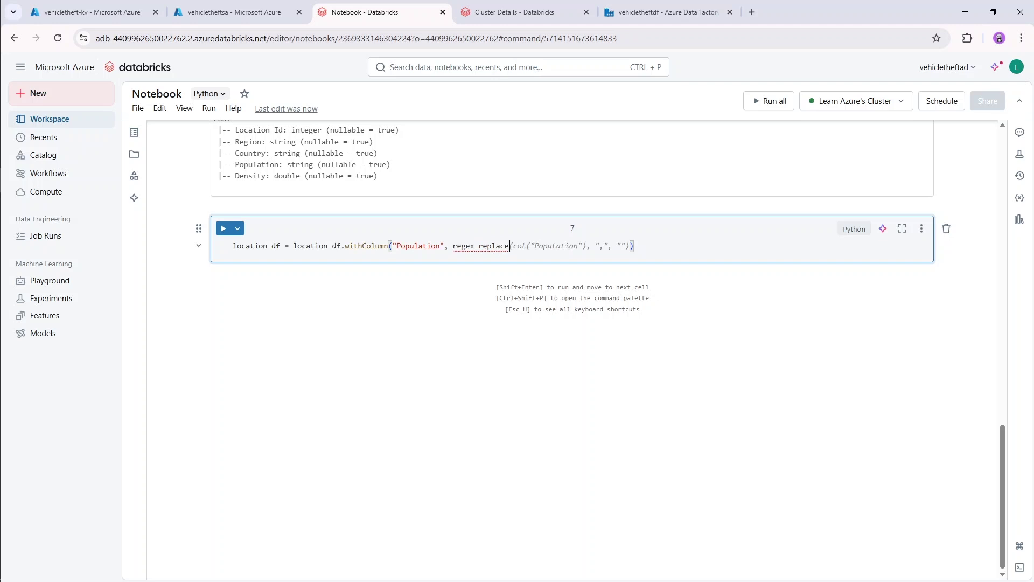
- Give regex_replace the first argument col("Population"), with a capital P in the column name
{"action": "type", "text": "(col("}
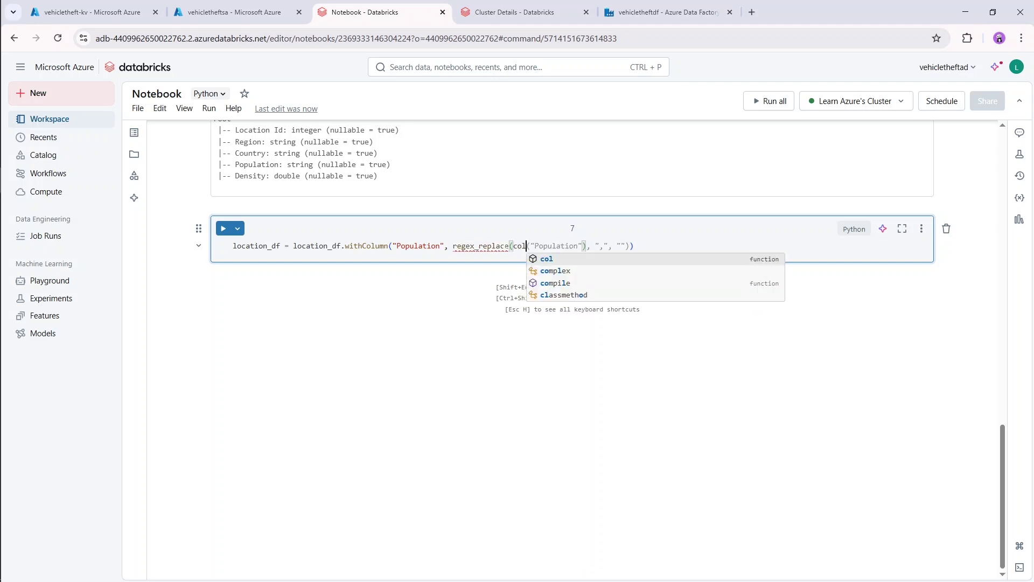
{"action": "type", "text": "\""}
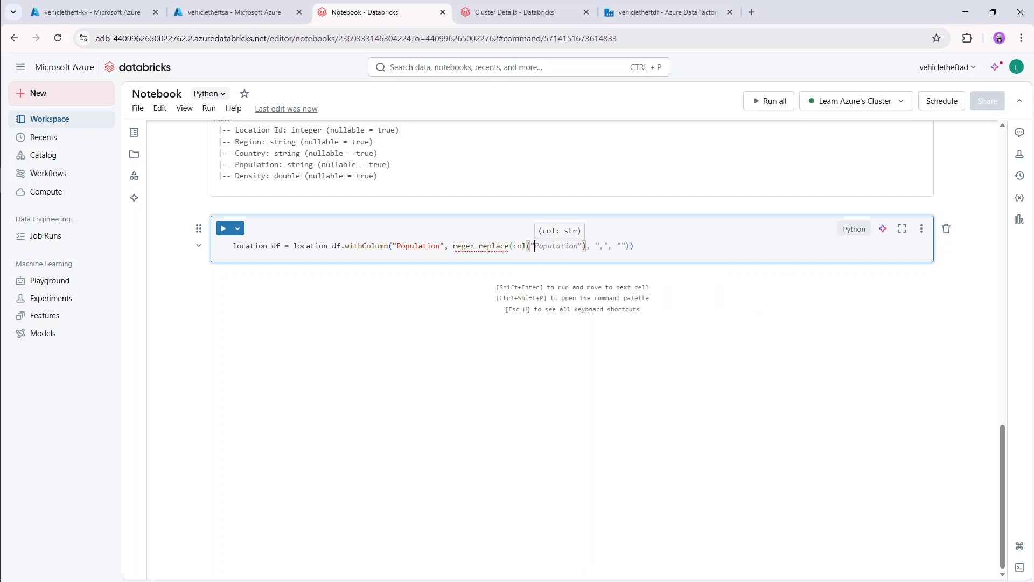
{"action": "type", "text": "popu"}
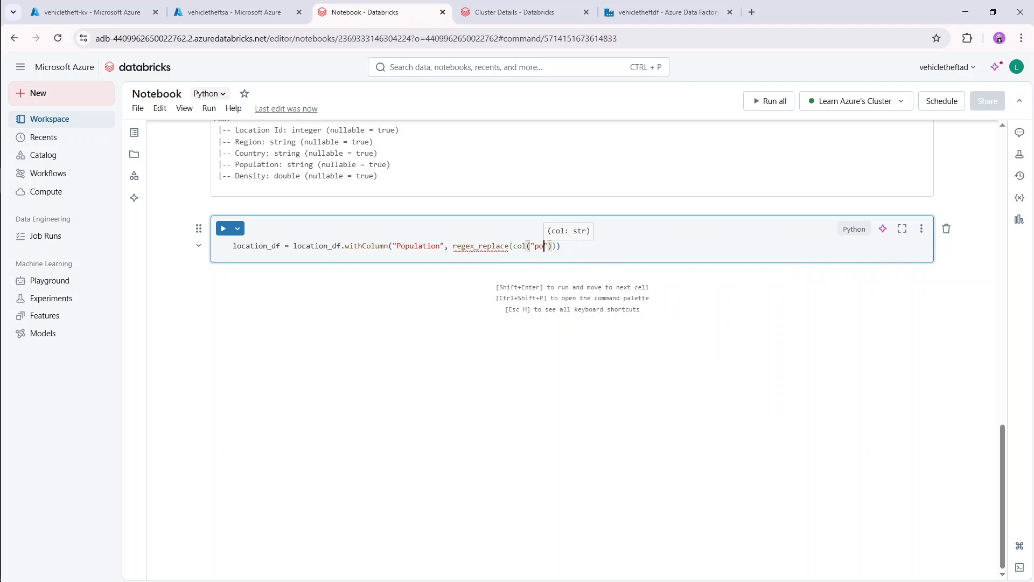
{"action": "type", "text": "lation"}
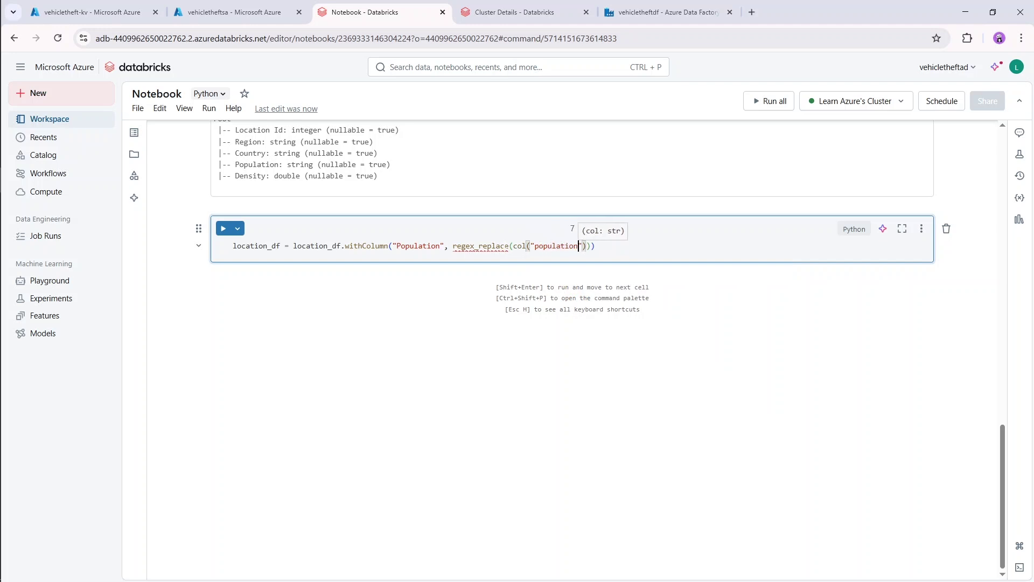
{"action": "key", "text": "Left"}
{"action": "key", "text": "Left"}
{"action": "key", "text": "Left"}
{"action": "key", "text": "Left"}
{"action": "key", "text": "Left"}
{"action": "key", "text": "Left"}
{"action": "key", "text": "Left"}
{"action": "key", "text": "Left"}
{"action": "key", "text": "Left"}
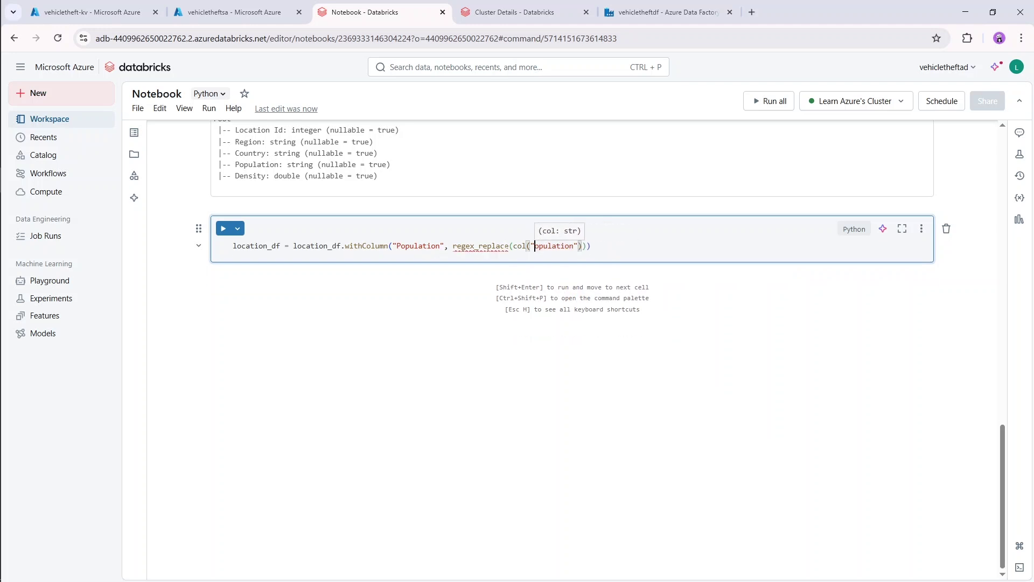
{"action": "type", "text": "P"}
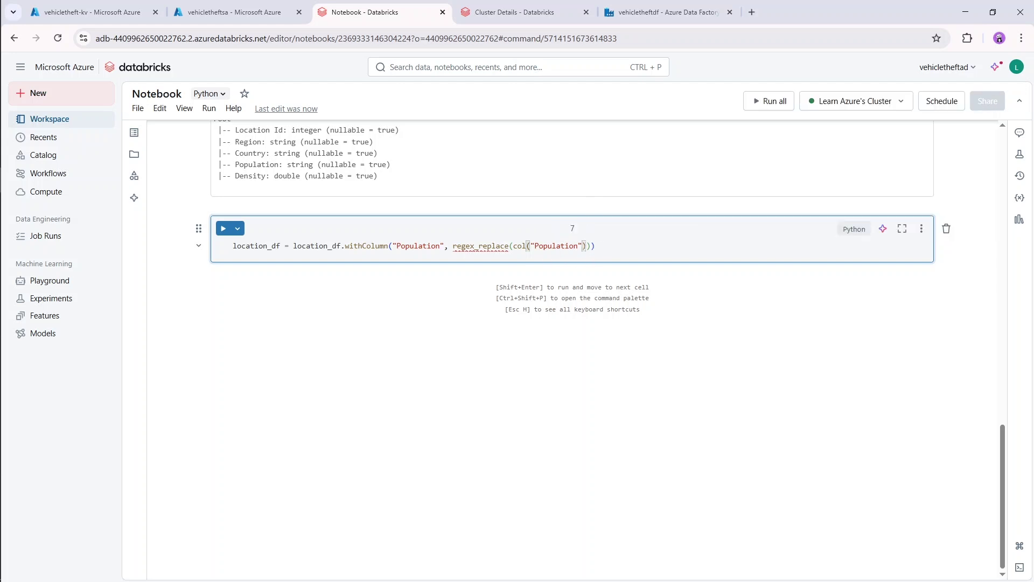
- Complete the replacement of "," with "", append .cast("integer") to the expression, and run the cell
{"action": "key", "text": "Right"}
{"action": "type", "text": ", \""}
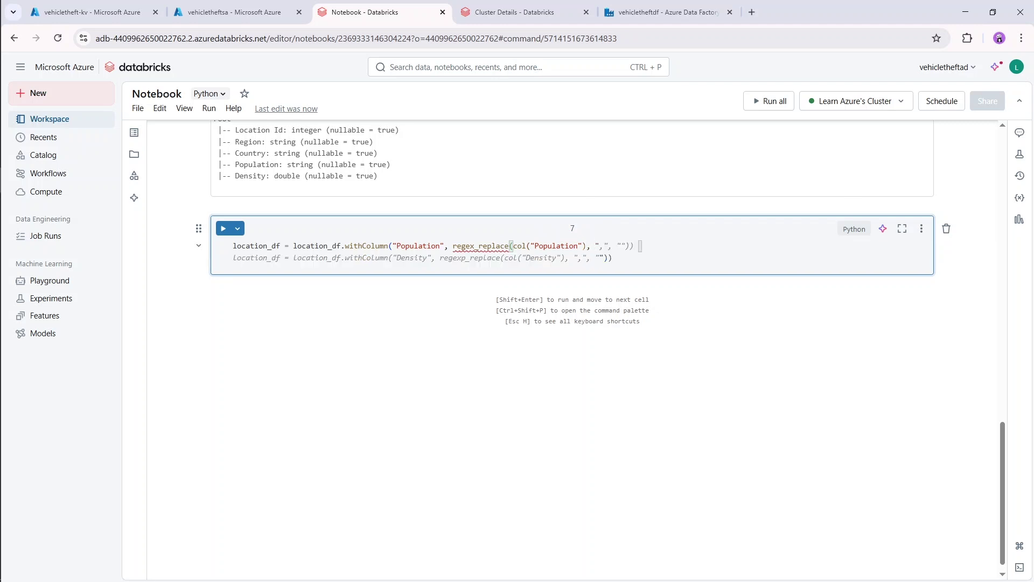
{"action": "type", "text": ","}
{"action": "key", "text": "BackSpace"}
{"action": "type", "text": ",\""}
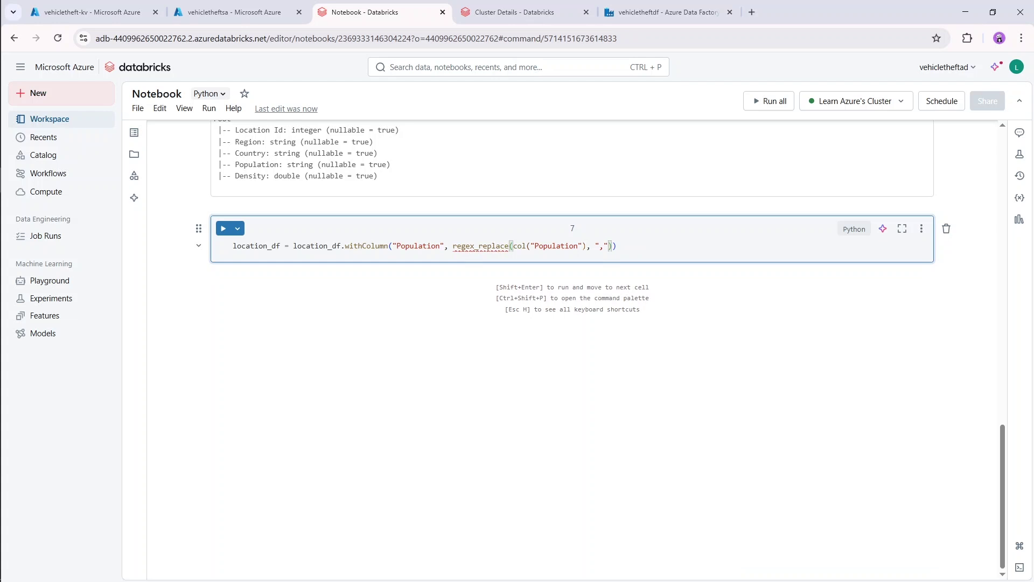
{"action": "type", "text": ", \"\").casn"}
{"action": "key", "text": "BackSpace"}
{"action": "type", "text": "t(\"integer"}
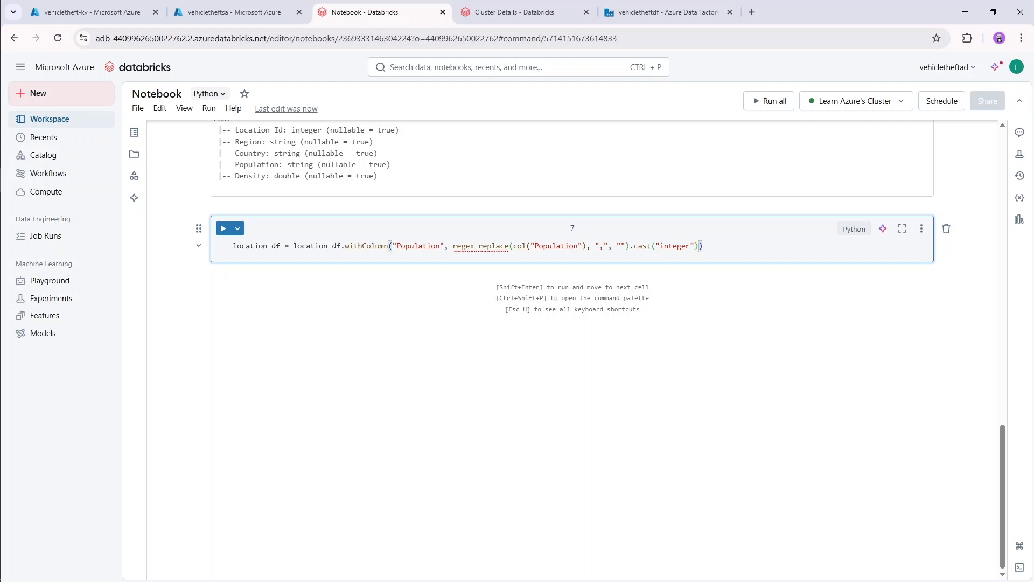
{"action": "key", "text": "shift+Return"}
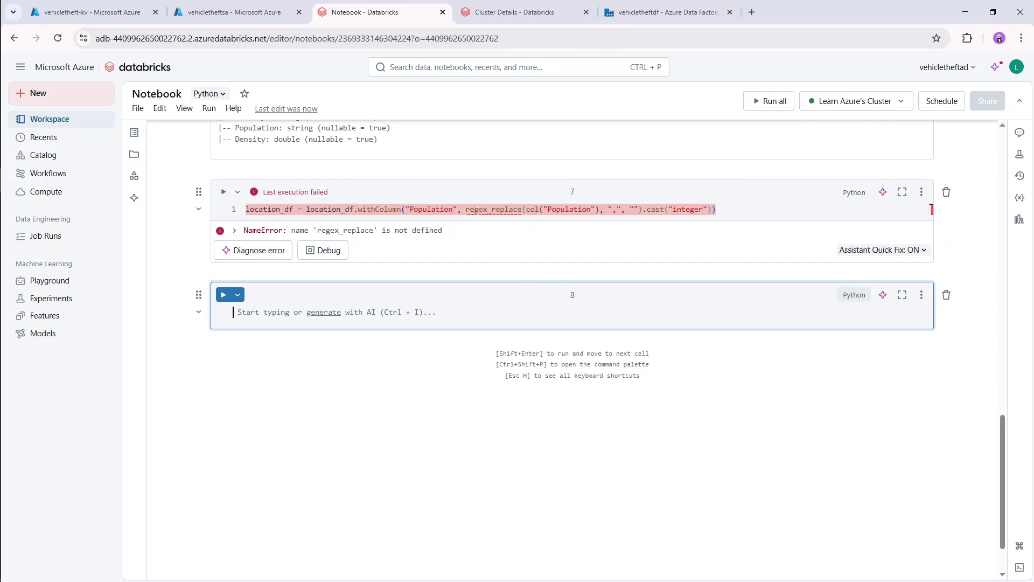
- Check the function name in the import cell, correct the withColumn call to regexp_replace, and rerun that cell
{"action": "left_click", "coordinate": [479, 209]}
{"action": "scroll", "coordinate": [523, 198], "scroll_direction": "up", "scroll_amount": 2}
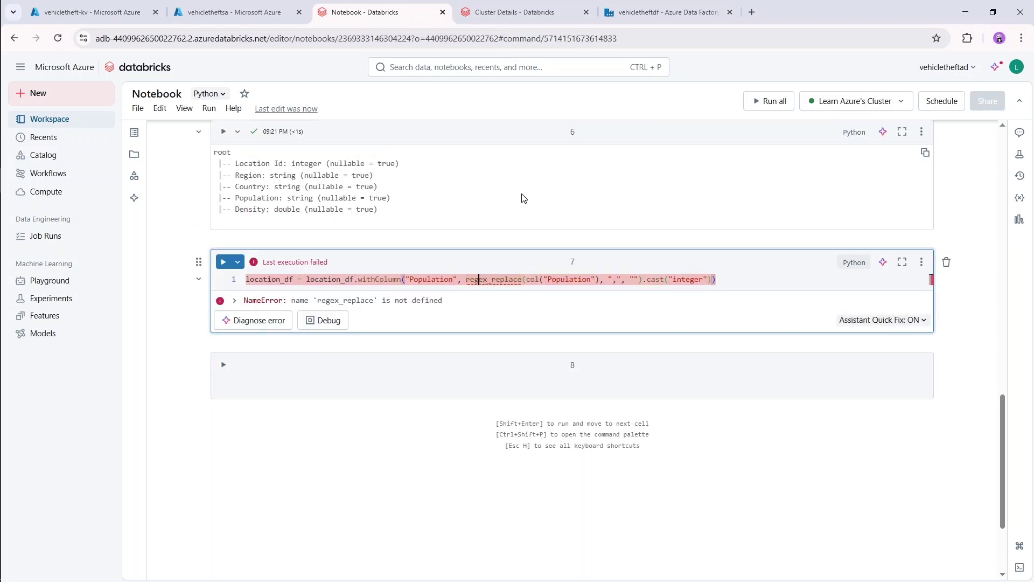
{"action": "scroll", "coordinate": [478, 201], "scroll_direction": "up", "scroll_amount": 1}
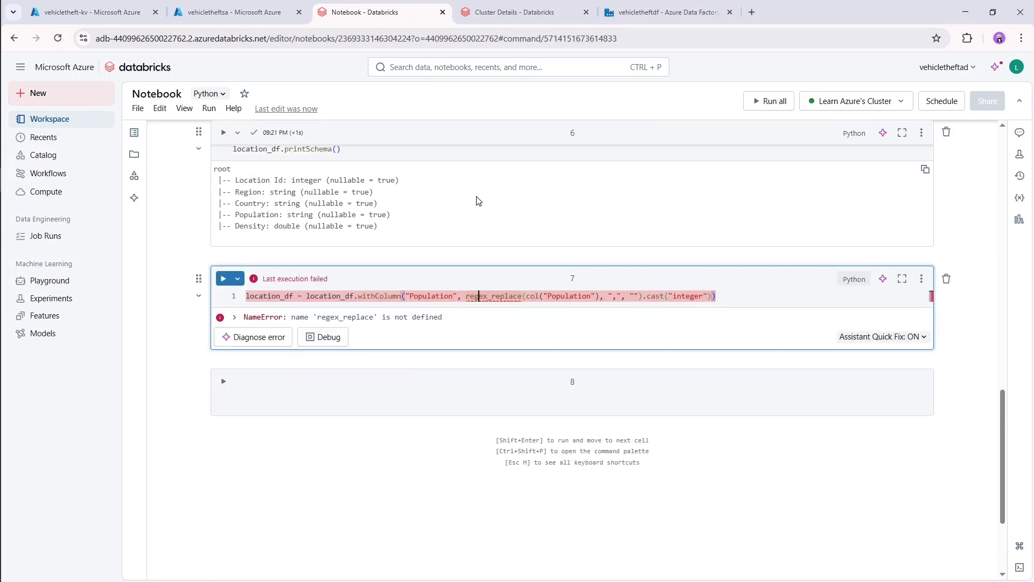
{"action": "scroll", "coordinate": [478, 200], "scroll_direction": "up", "scroll_amount": 10}
{"action": "scroll", "coordinate": [477, 200], "scroll_direction": "up", "scroll_amount": 7}
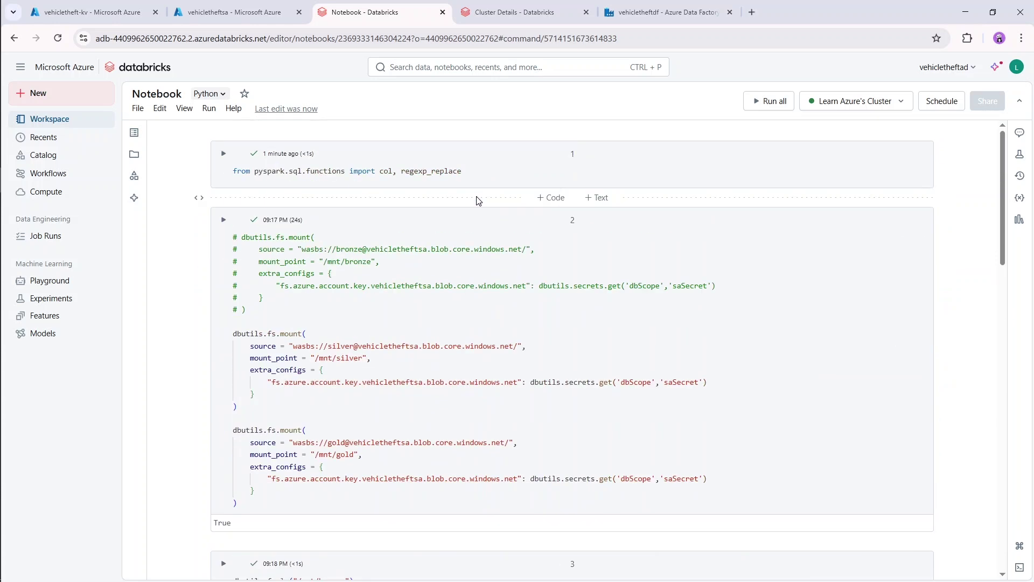
{"action": "scroll", "coordinate": [473, 256], "scroll_direction": "down", "scroll_amount": 12}
{"action": "scroll", "coordinate": [472, 256], "scroll_direction": "down", "scroll_amount": 7}
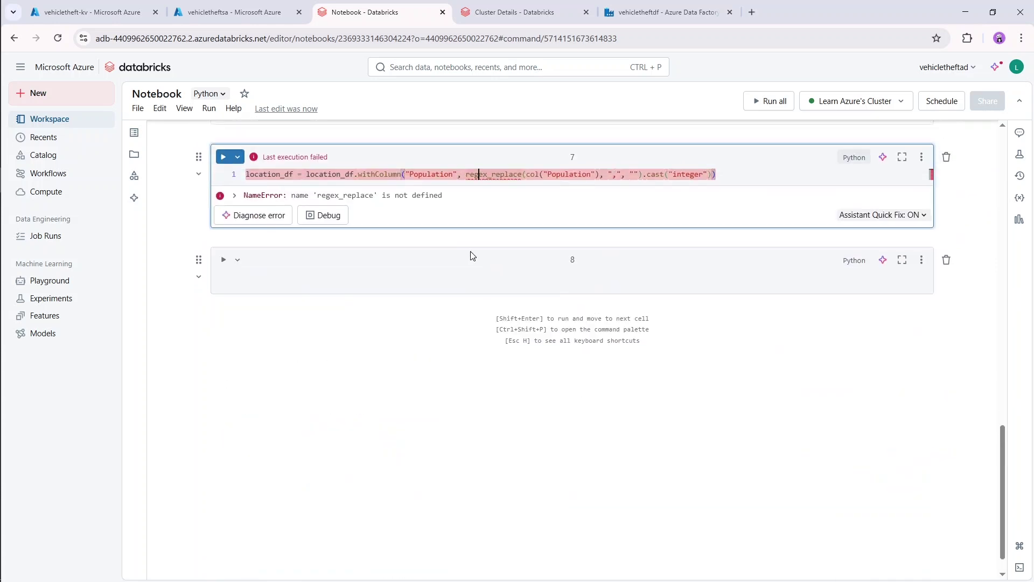
{"action": "scroll", "coordinate": [474, 173], "scroll_direction": "up", "scroll_amount": 2}
{"action": "left_click", "coordinate": [479, 276]}
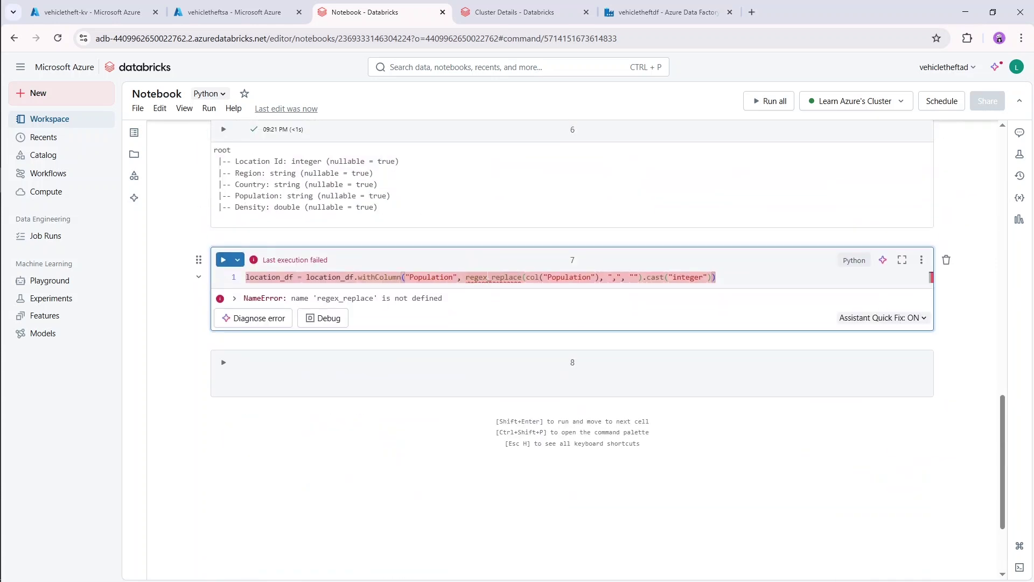
{"action": "type", "text": "p"}
{"action": "key", "text": "End"}
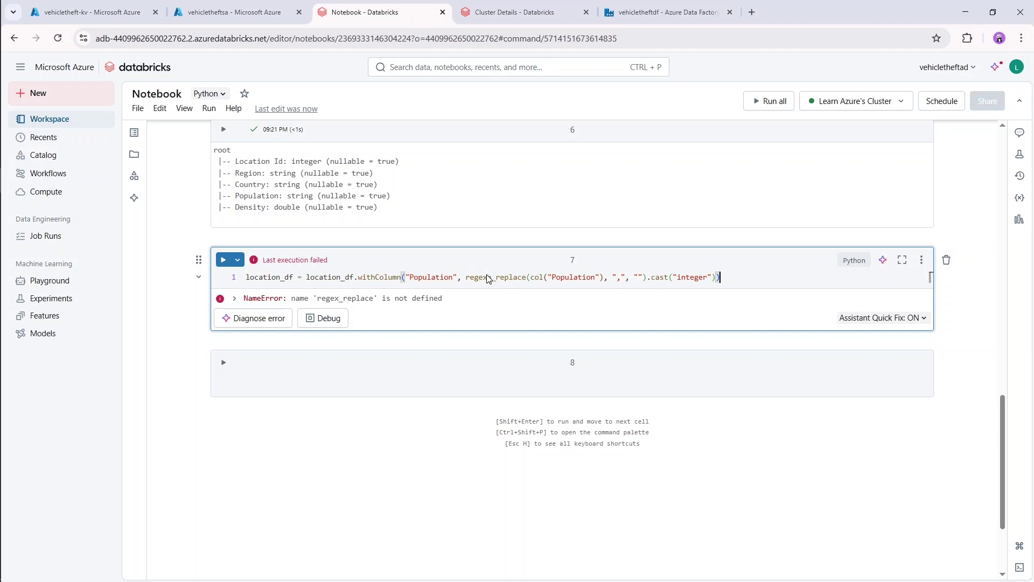
{"action": "key", "text": "shift+Return"}
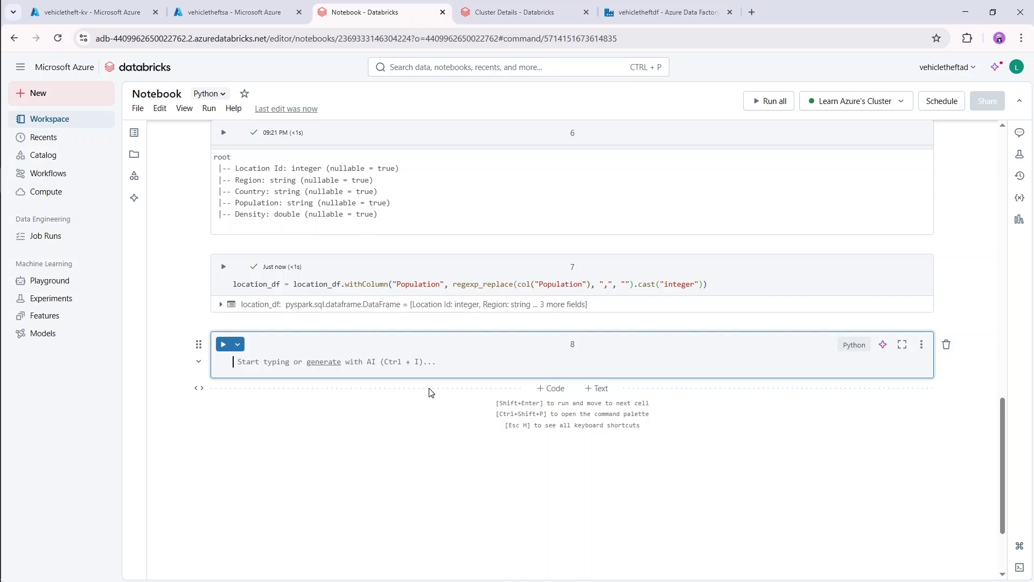
- Preview one row of the converted location data by running location_df.show(1) in the new cell
{"action": "type", "text": "locati"}
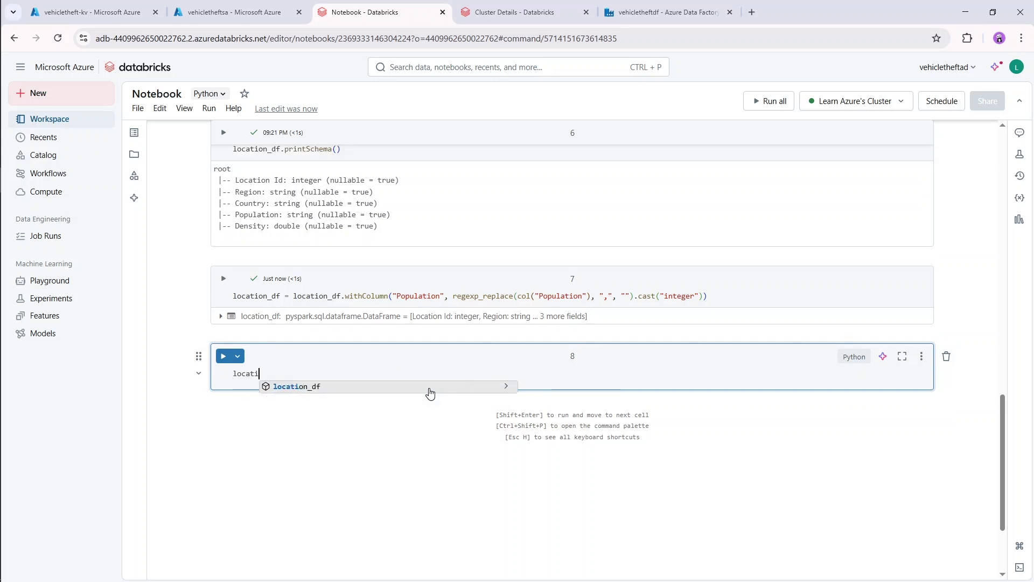
{"action": "type", "text": "on_df.show"}
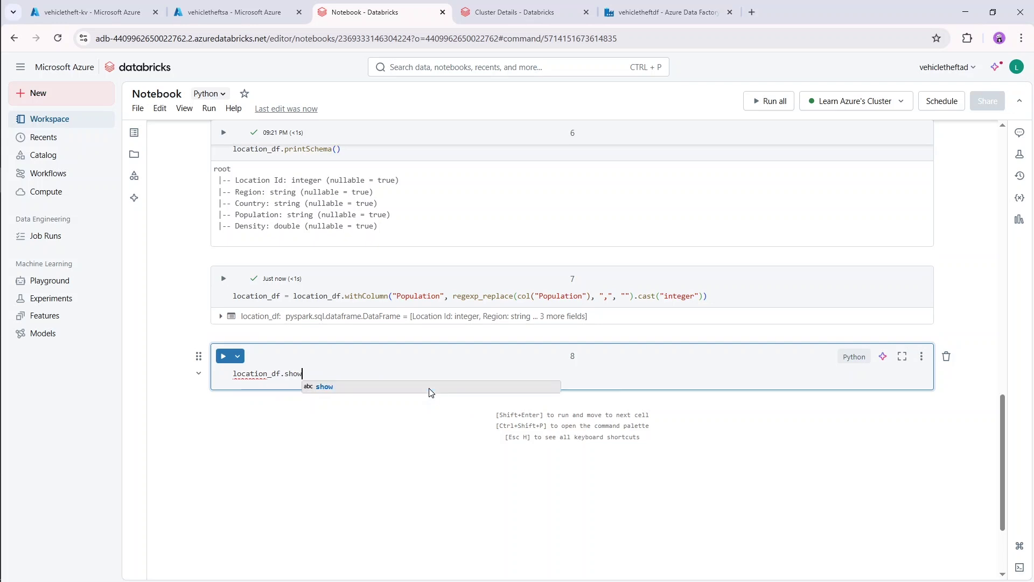
{"action": "type", "text": "(1"}
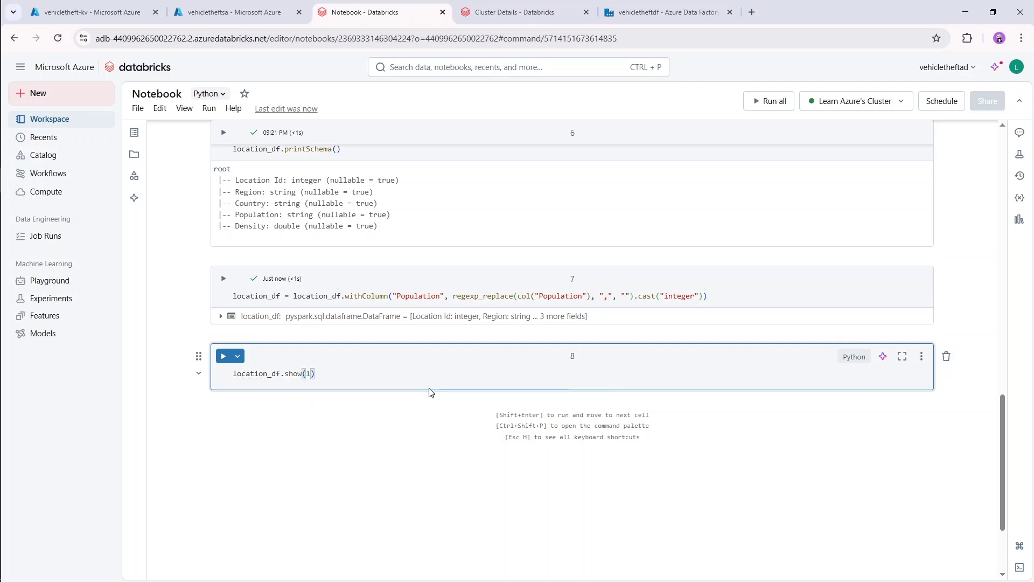
{"action": "key", "text": "shift+Return"}
{"action": "left_click", "coordinate": [516, 370]}
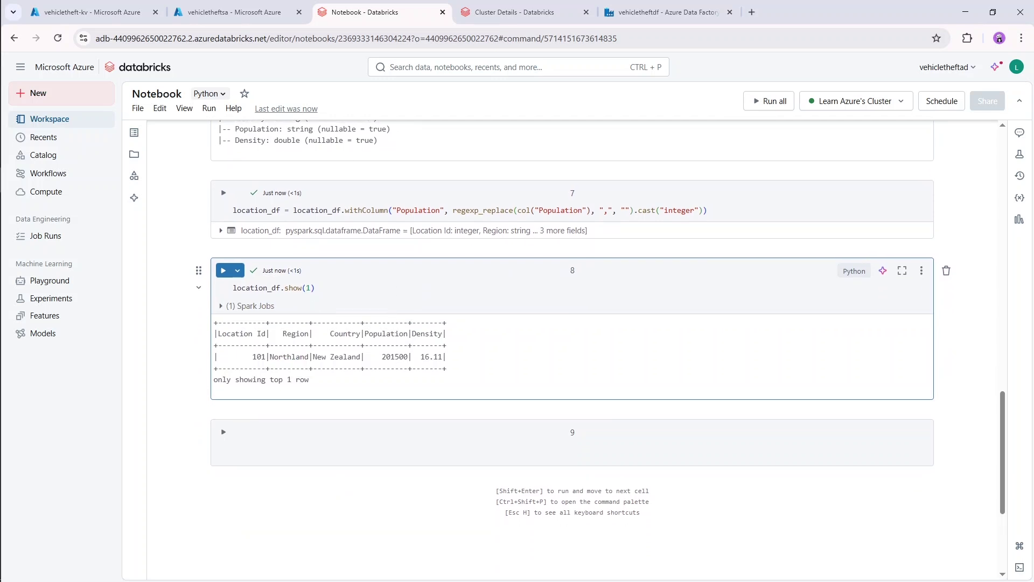
- Replace show(1) with printSchema() on location_df, run the cell, and compare the schema with the one printed before the conversion
{"action": "left_click_drag", "start_coordinate": [315, 288], "coordinate": [285, 288]}
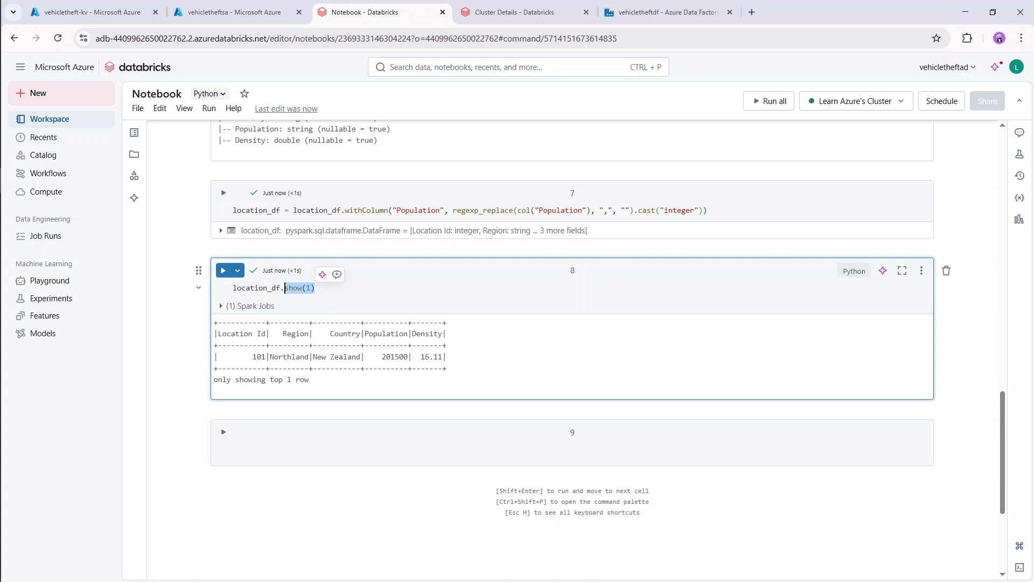
{"action": "type", "text": "prin"}
{"action": "key", "text": "Tab"}
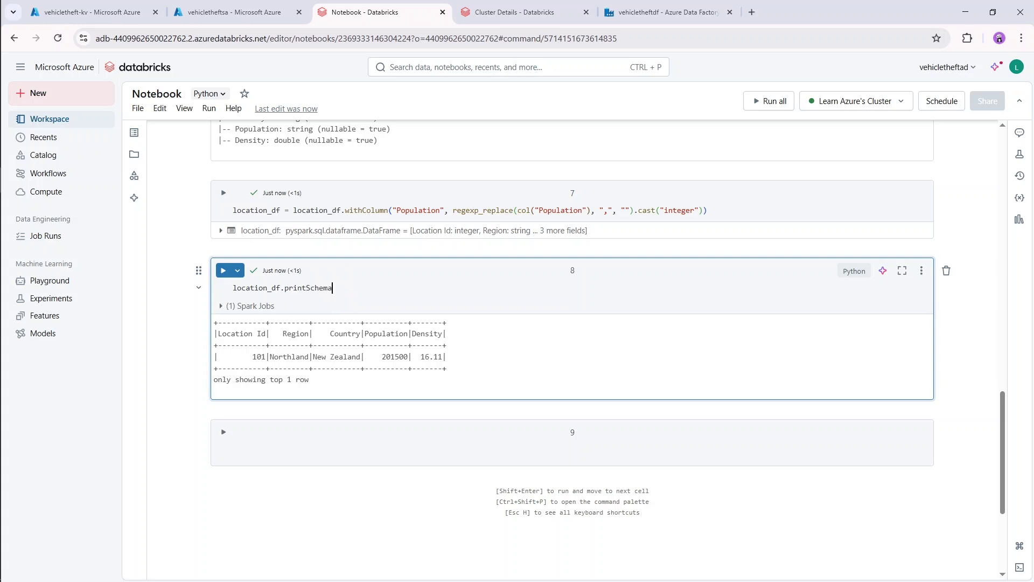
{"action": "type", "text": "()"}
{"action": "key", "text": "shift+Return"}
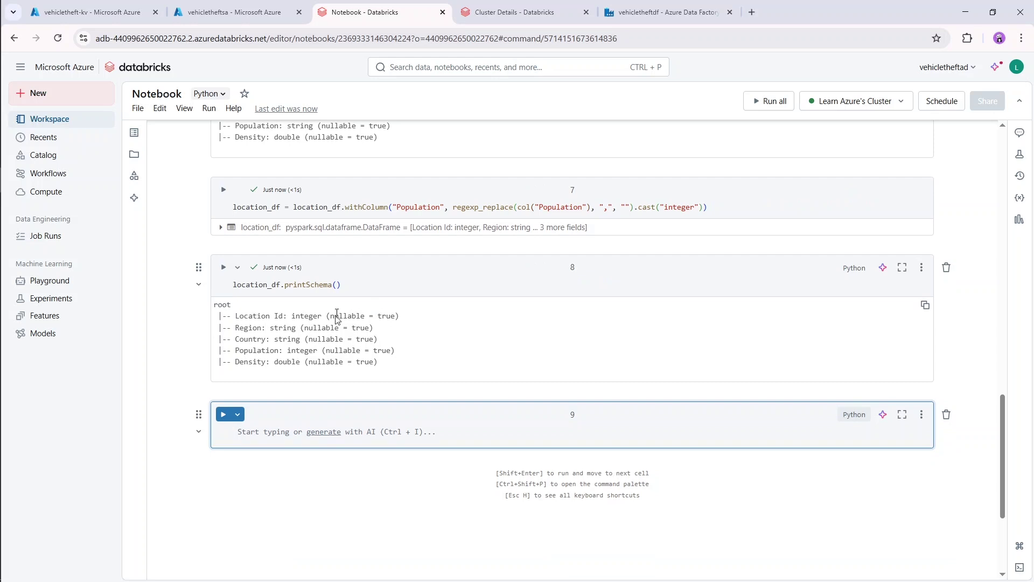
{"action": "scroll", "coordinate": [347, 294], "scroll_direction": "up", "scroll_amount": 1}
{"action": "scroll", "coordinate": [295, 271], "scroll_direction": "up", "scroll_amount": 1}
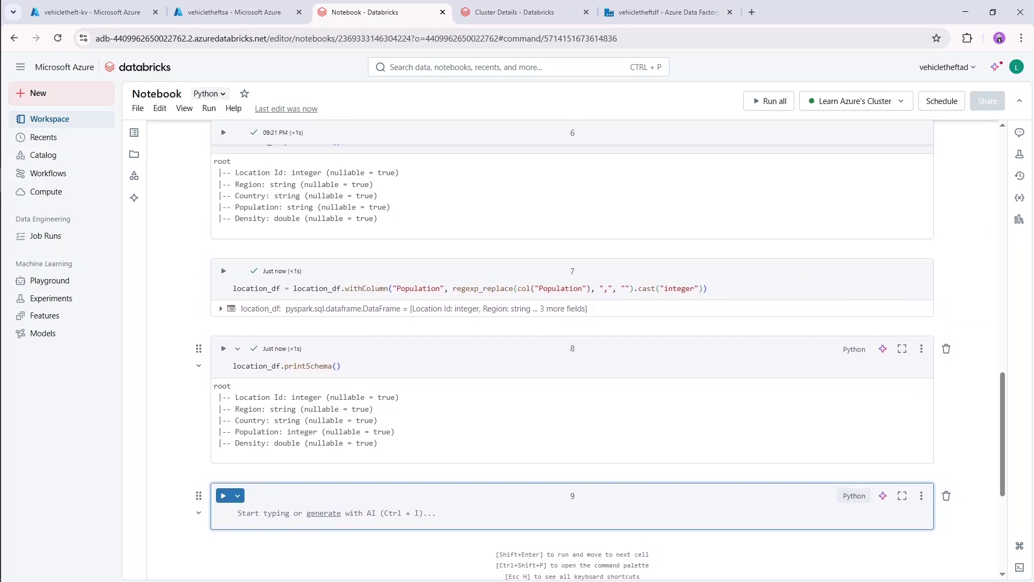
{"action": "scroll", "coordinate": [296, 271], "scroll_direction": "down", "scroll_amount": 1}
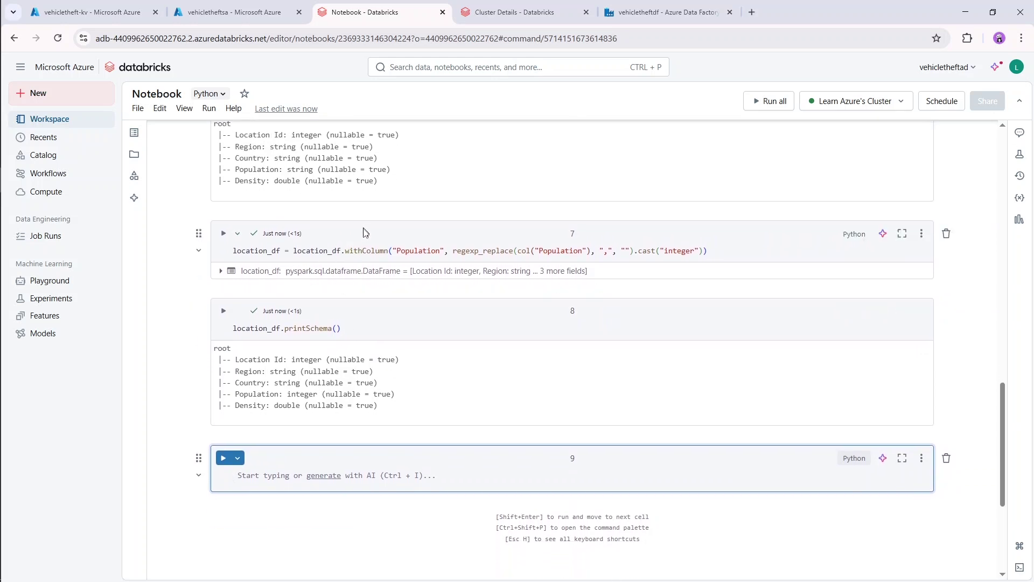
{"action": "scroll", "coordinate": [364, 233], "scroll_direction": "up", "scroll_amount": 2}
{"action": "scroll", "coordinate": [364, 234], "scroll_direction": "down", "scroll_amount": 2}
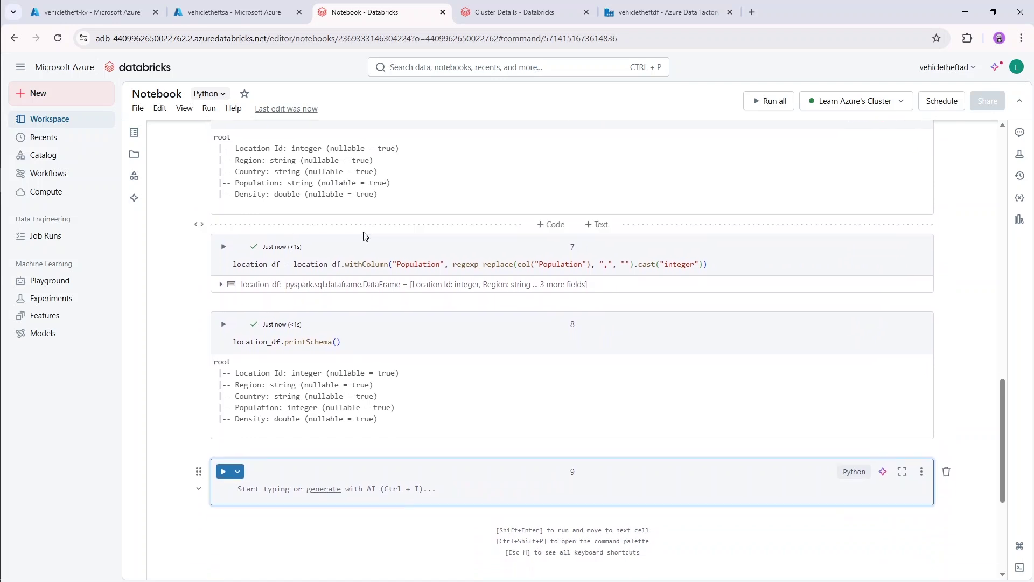
- Preview one row of the make details data by running make_details_df.show(1) in the empty cell
{"action": "scroll", "coordinate": [344, 334], "scroll_direction": "down", "scroll_amount": 2}
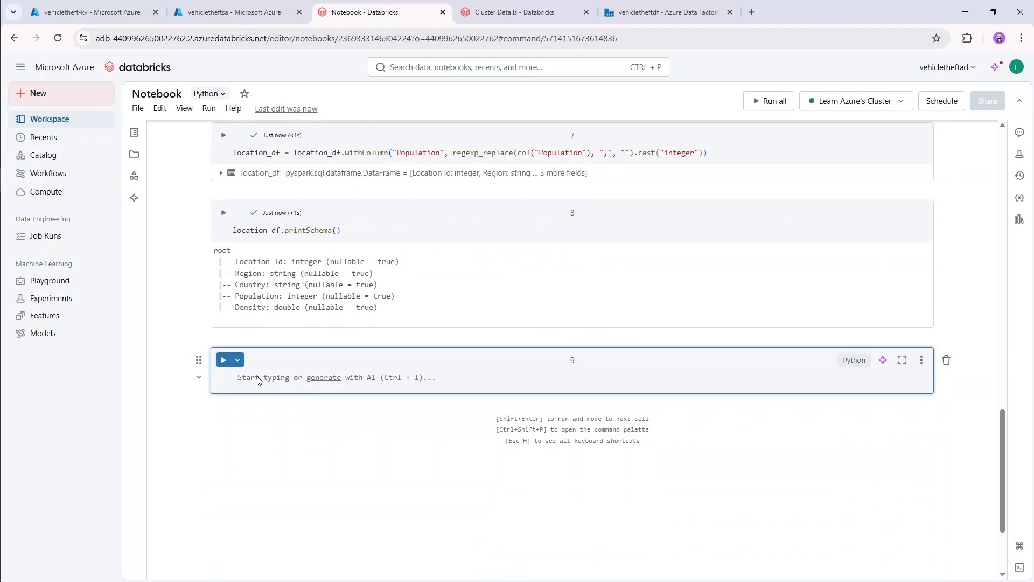
{"action": "type", "text": "make_"}
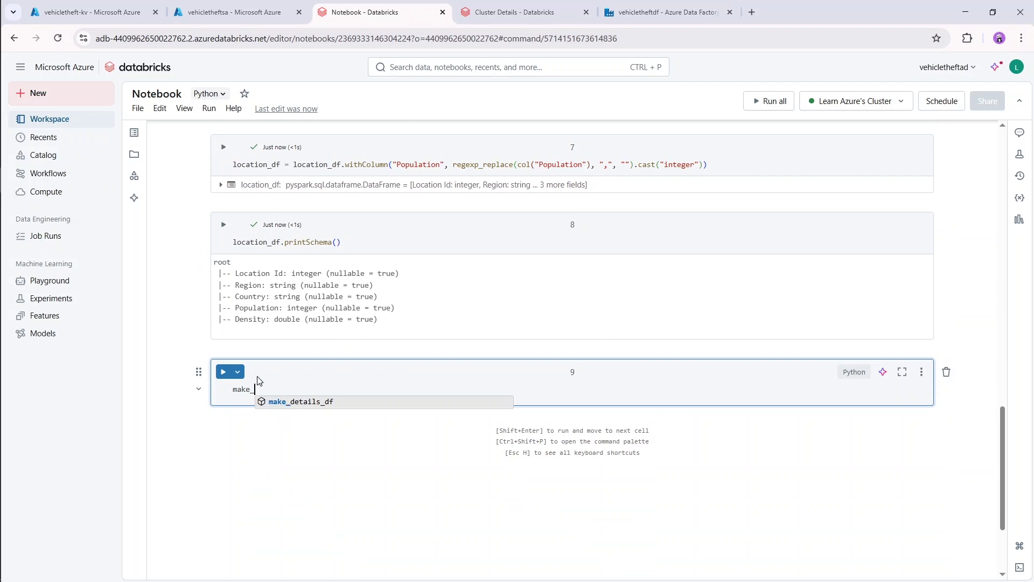
{"action": "type", "text": "details"}
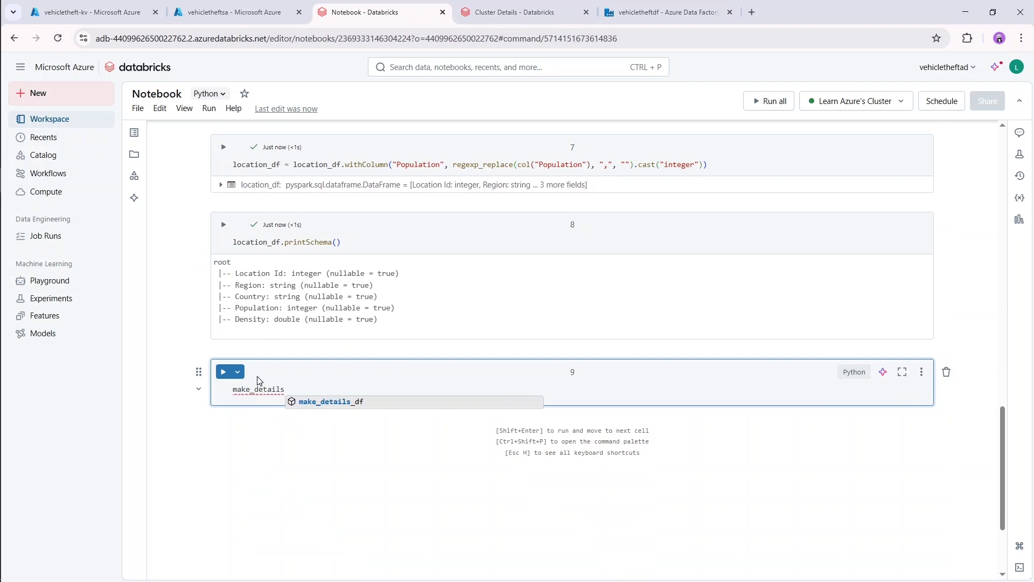
{"action": "key", "text": "Tab"}
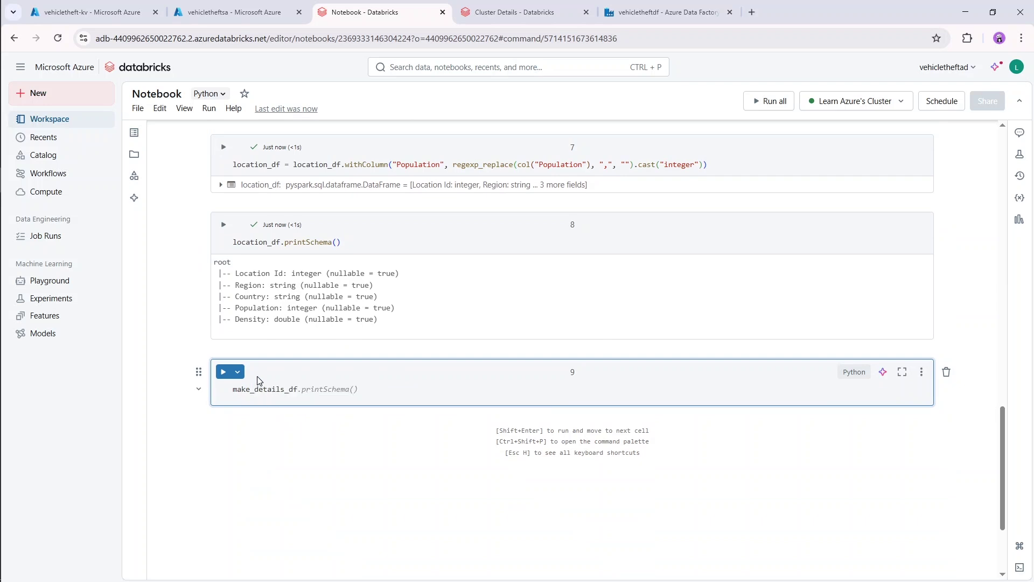
{"action": "type", "text": ".show(1"}
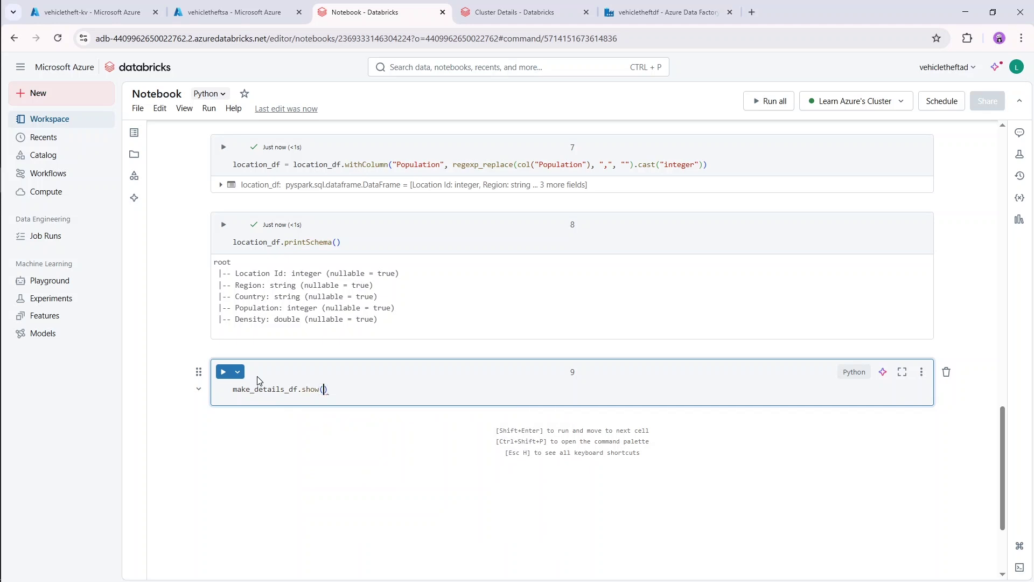
{"action": "type", "text": ")"}
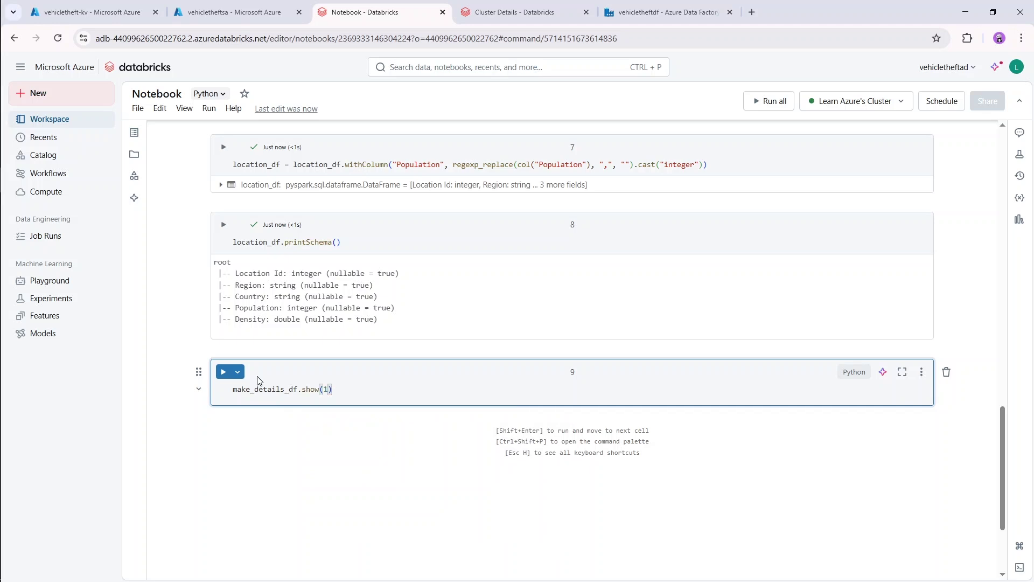
{"action": "key", "text": "shift+Return"}
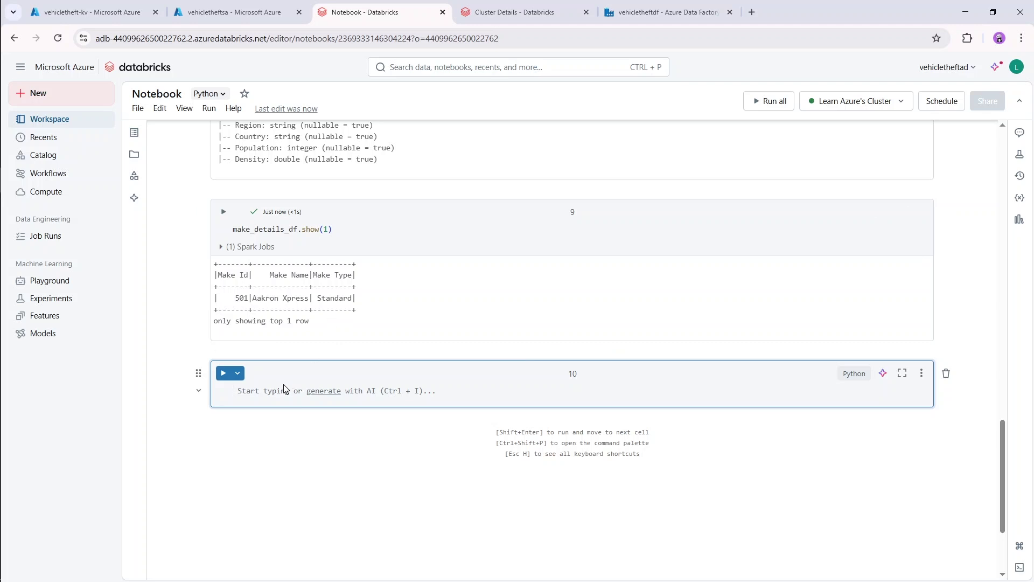
- Print the schema of the make details data by running make_details_df.printSchema() in a new cell
{"action": "type", "text": "make"}
{"action": "key", "text": "Tab"}
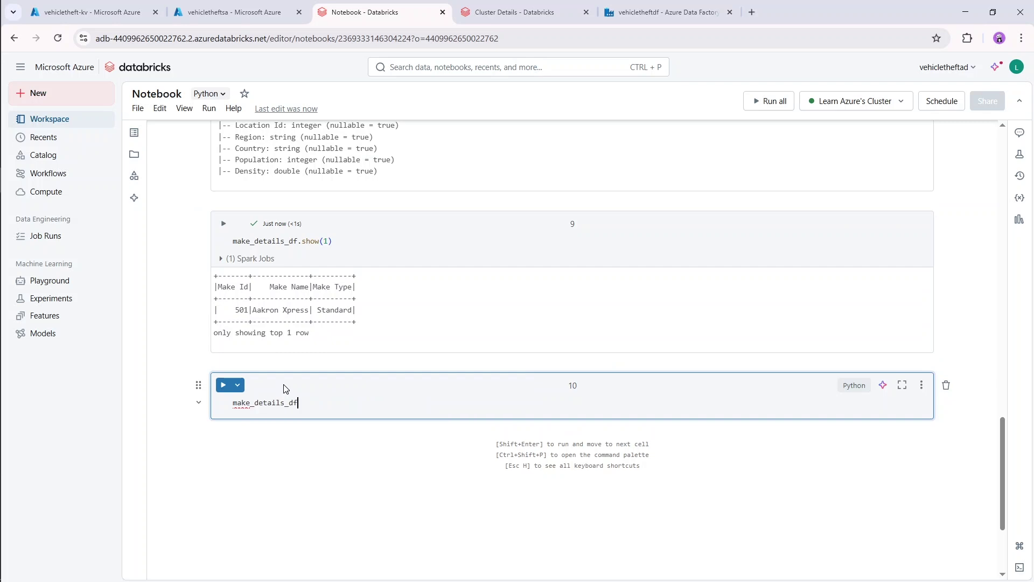
{"action": "type", "text": ".printSc"}
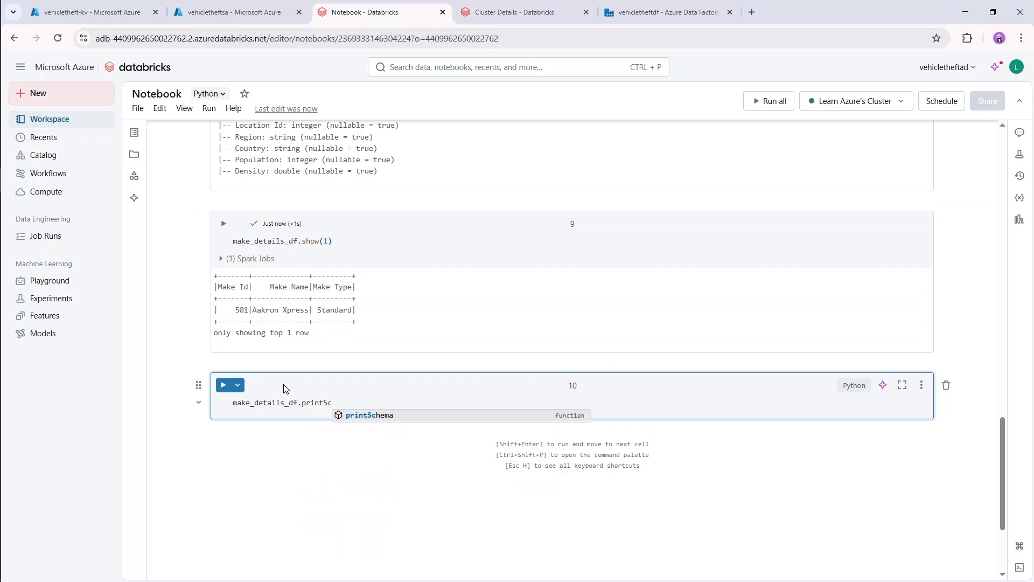
{"action": "key", "text": "Tab"}
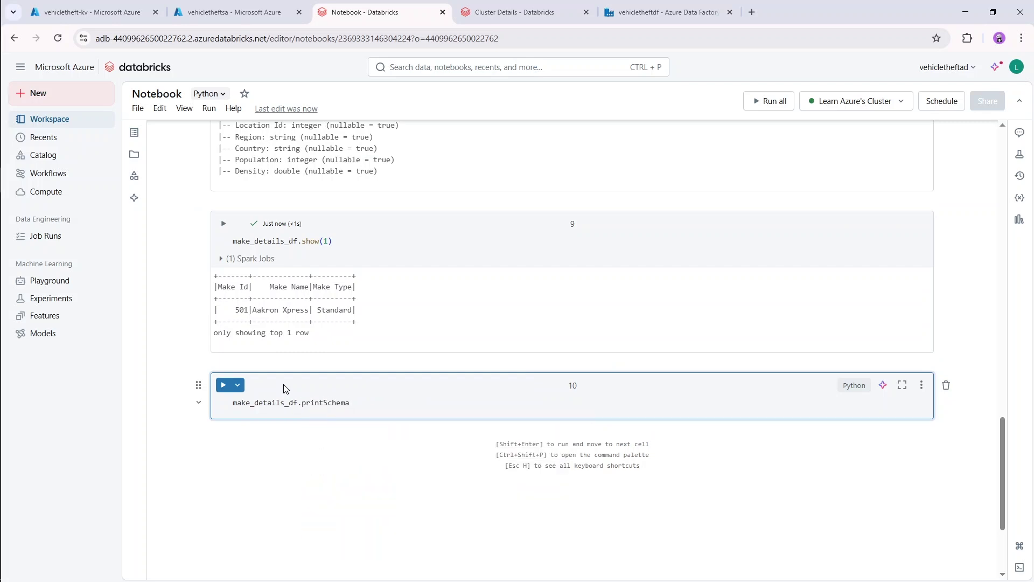
{"action": "type", "text": "()"}
{"action": "key", "text": "shift+Return"}
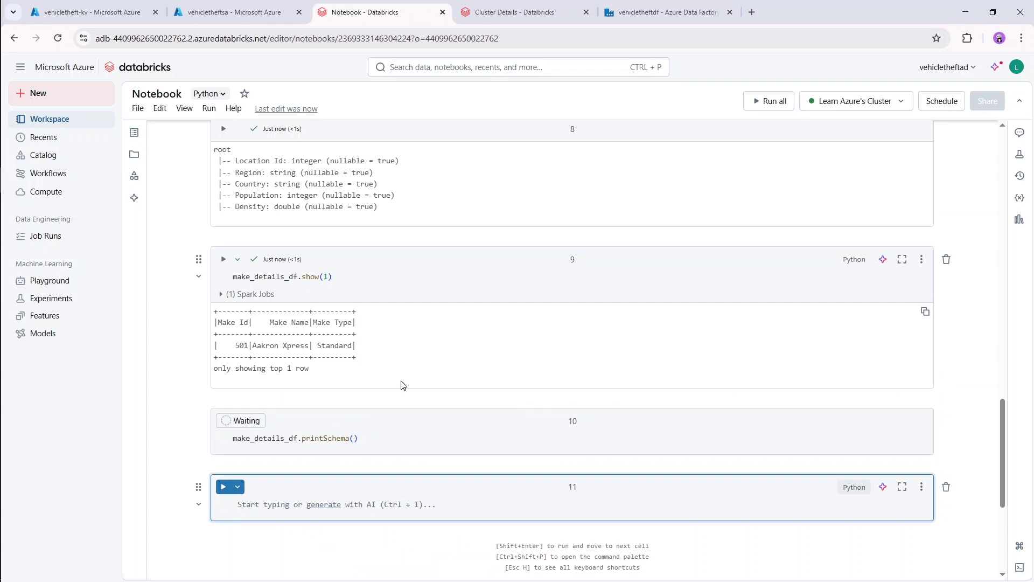
{"action": "scroll", "coordinate": [401, 385], "scroll_direction": "down", "scroll_amount": 1}
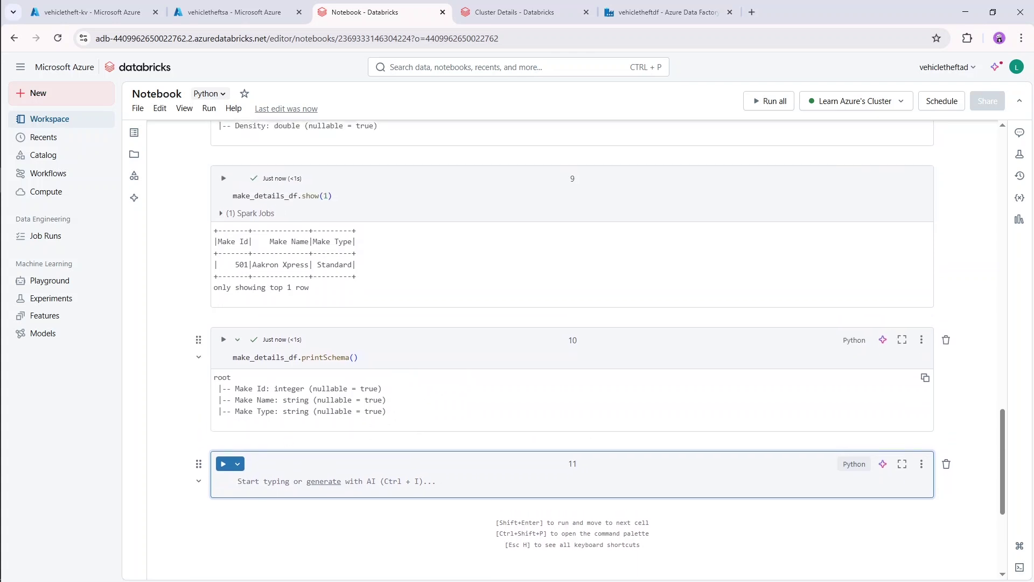
- Replace make_details_df with stolen_vehicles_df, copied from the CSV loading cell, in the show(1) cell and run it
{"action": "scroll", "coordinate": [277, 273], "scroll_direction": "up", "scroll_amount": 2}
{"action": "double_click", "coordinate": [277, 273]}
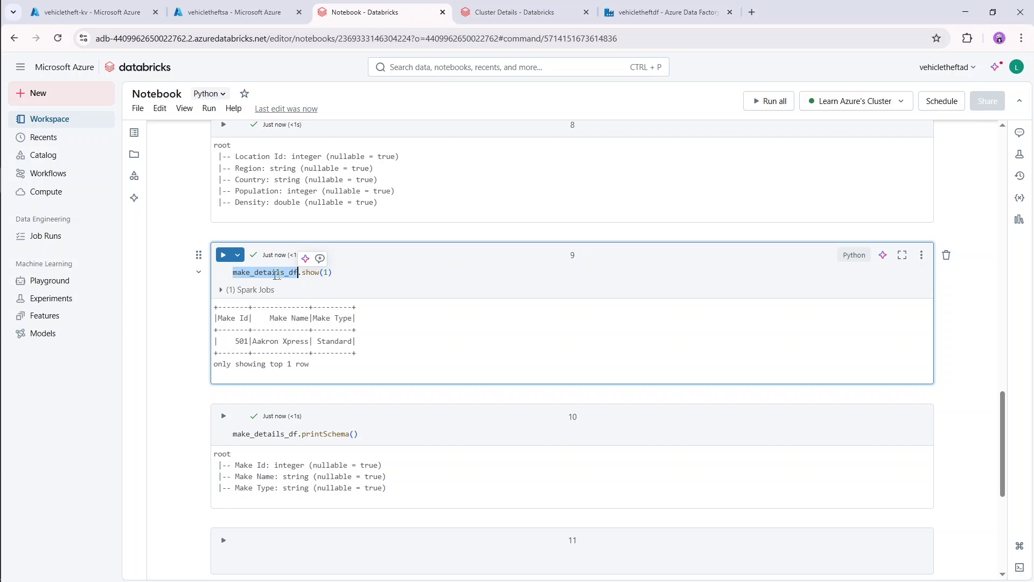
{"action": "scroll", "coordinate": [408, 258], "scroll_direction": "up", "scroll_amount": 2}
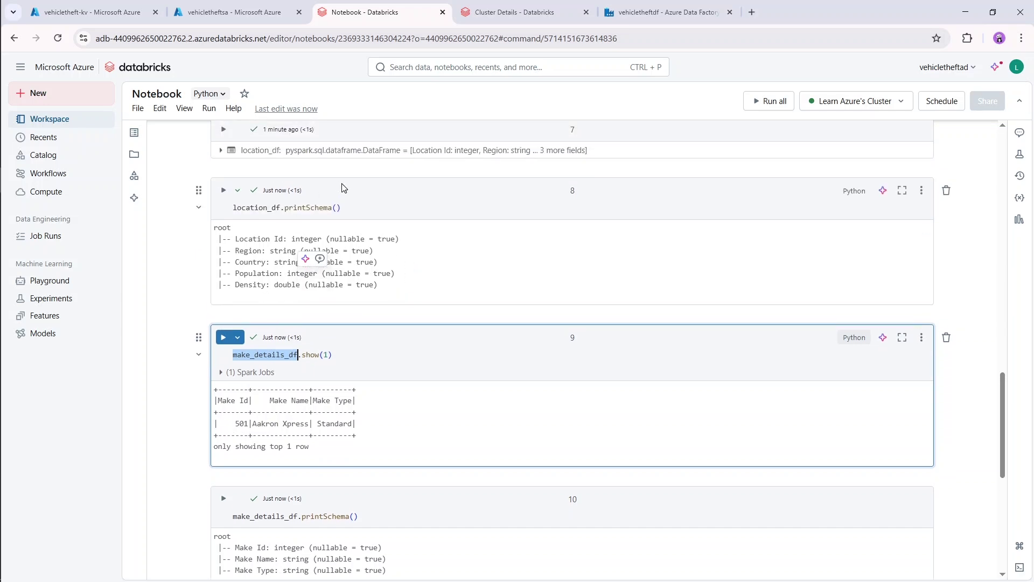
{"action": "scroll", "coordinate": [344, 187], "scroll_direction": "up", "scroll_amount": 10}
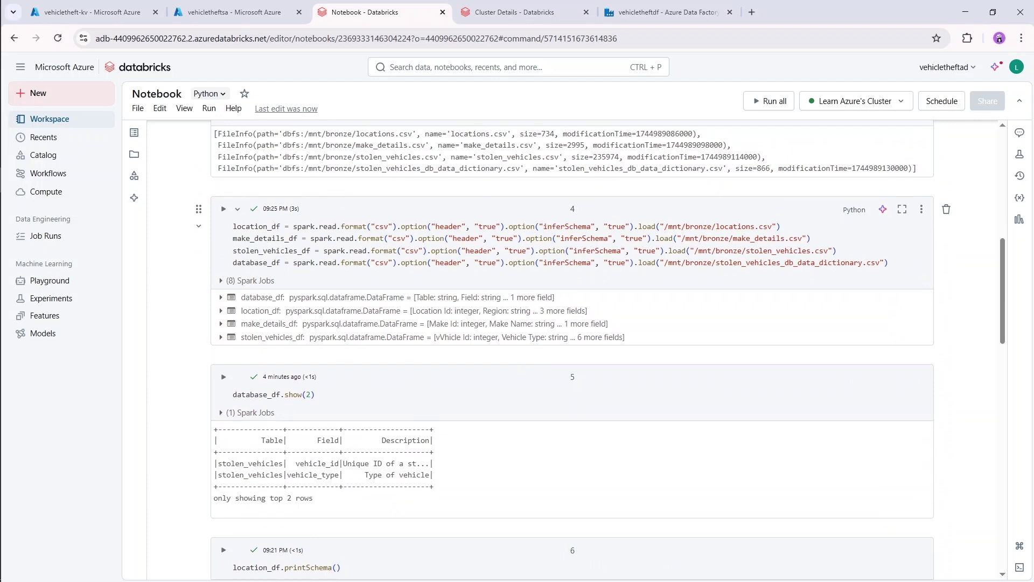
{"action": "double_click", "coordinate": [282, 252]}
{"action": "key", "text": "ctrl+c"}
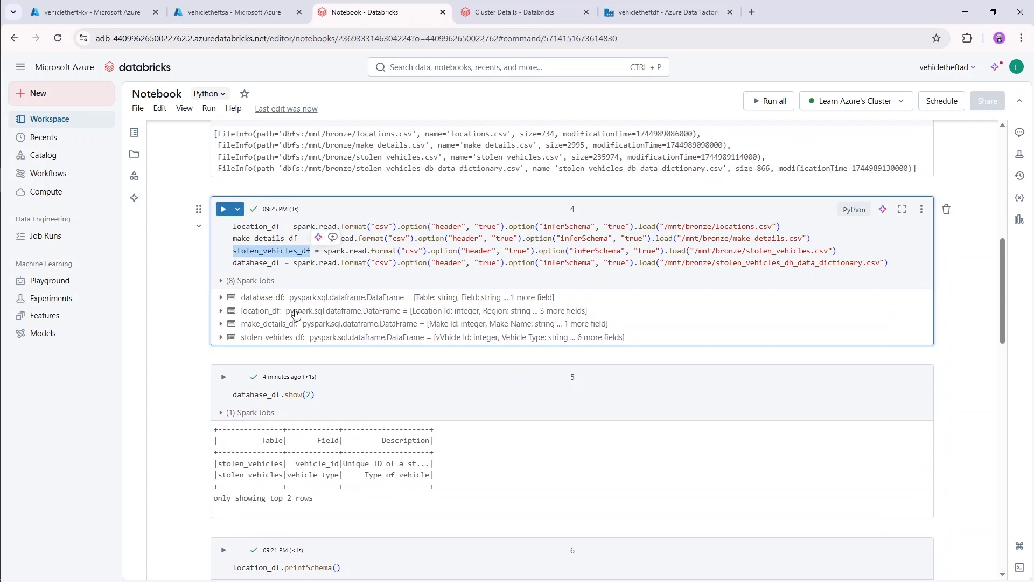
{"action": "scroll", "coordinate": [296, 317], "scroll_direction": "down", "scroll_amount": 15}
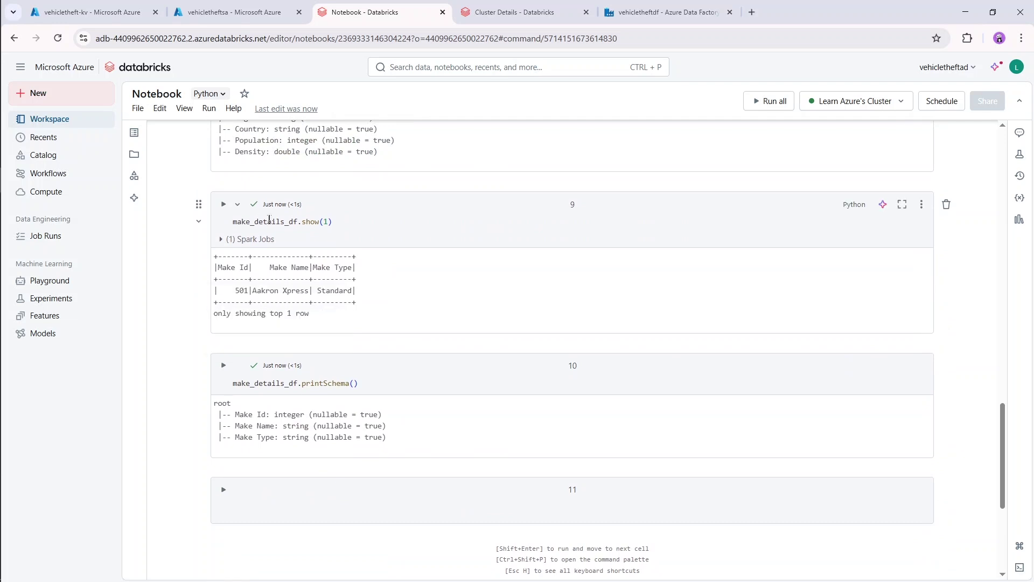
{"action": "double_click", "coordinate": [264, 221]}
{"action": "key", "text": "ctrl+v"}
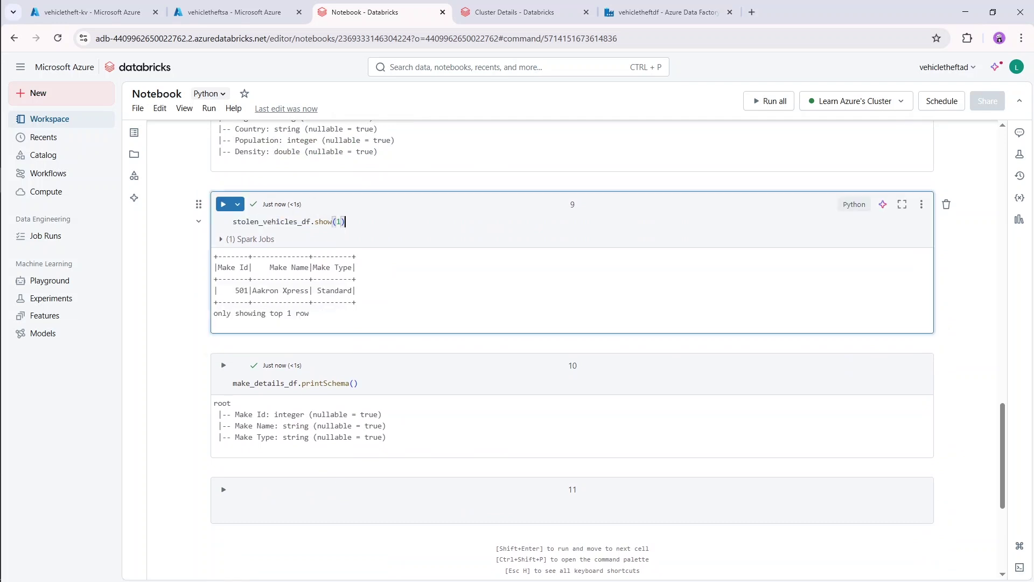
{"action": "key", "text": "shift+Return"}
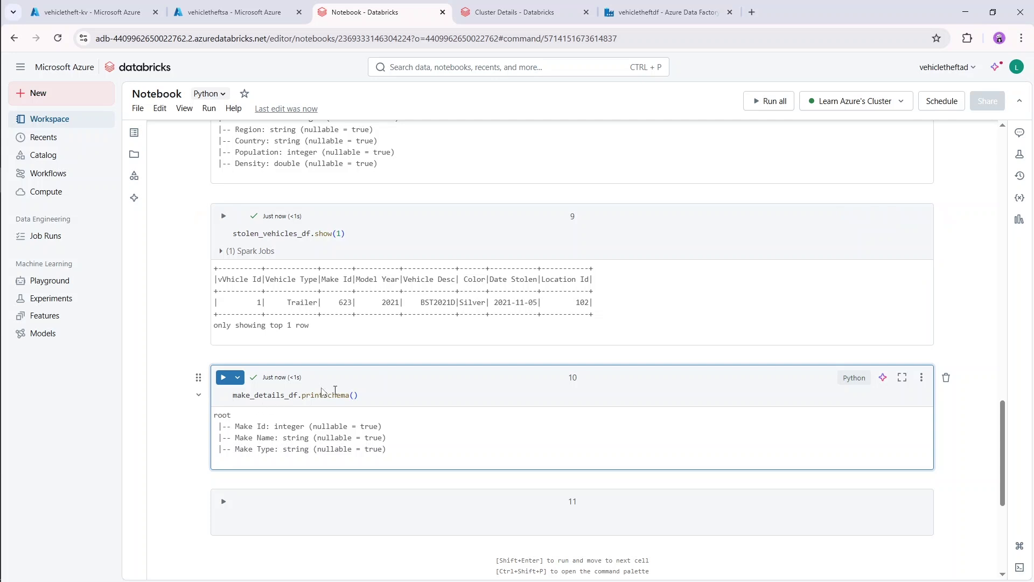
- Replace make_details_df with stolen_vehicles_df in the printSchema() cell and run it
{"action": "double_click", "coordinate": [263, 395]}
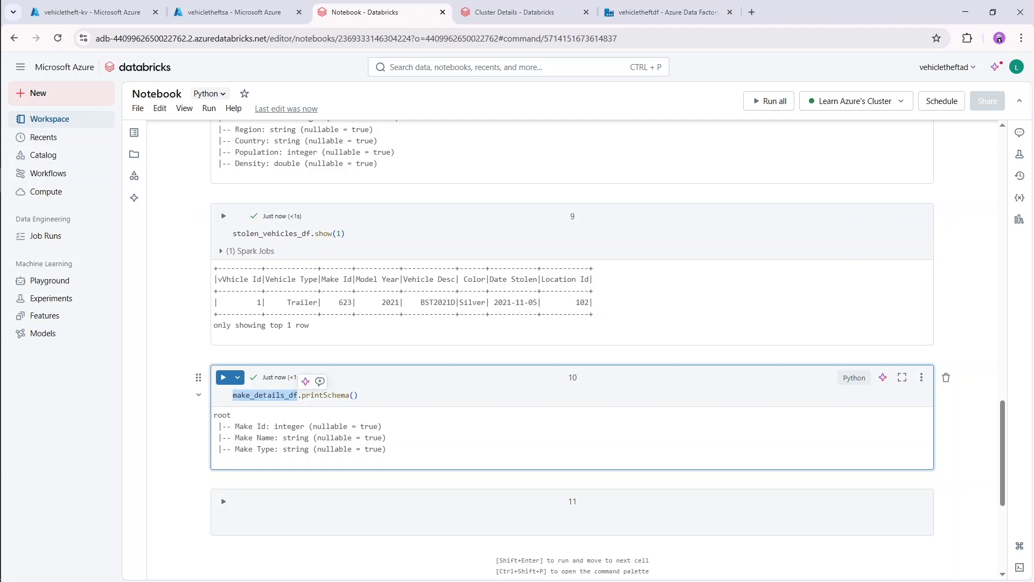
{"action": "type", "text": "stolen_vehicles_df"}
{"action": "key", "text": "End"}
{"action": "key", "text": "shift+Return"}
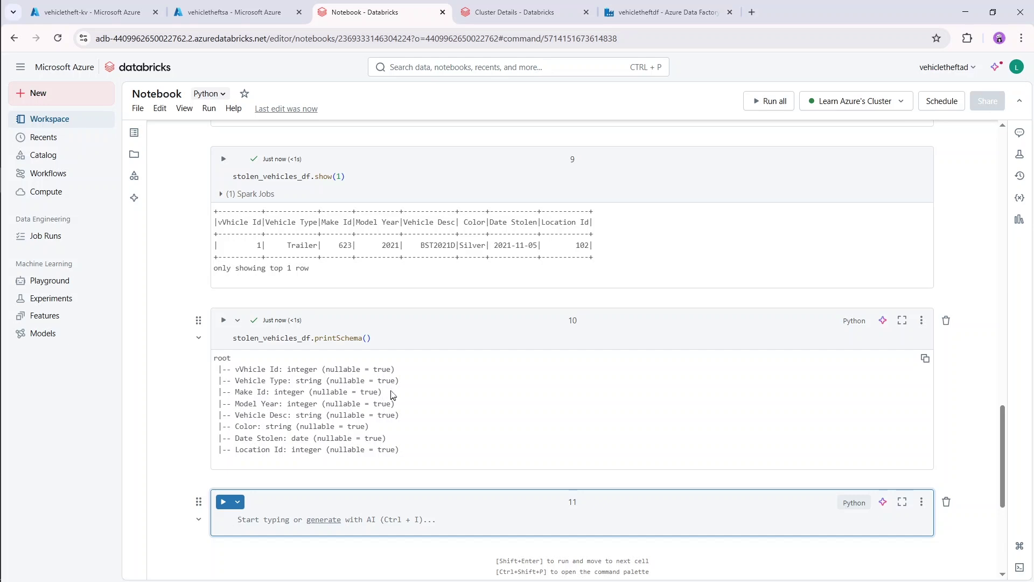
- Review the inferSchema option in the CSV loading cell against the schemas printed for the dataframes
{"action": "scroll", "coordinate": [473, 302], "scroll_direction": "up", "scroll_amount": 20}
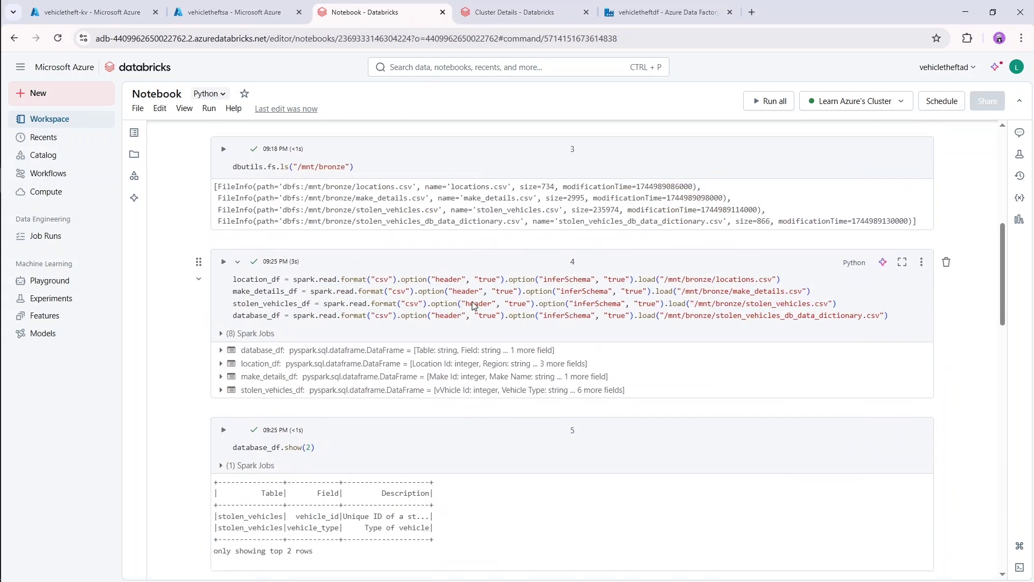
{"action": "scroll", "coordinate": [572, 350], "scroll_direction": "up", "scroll_amount": 3}
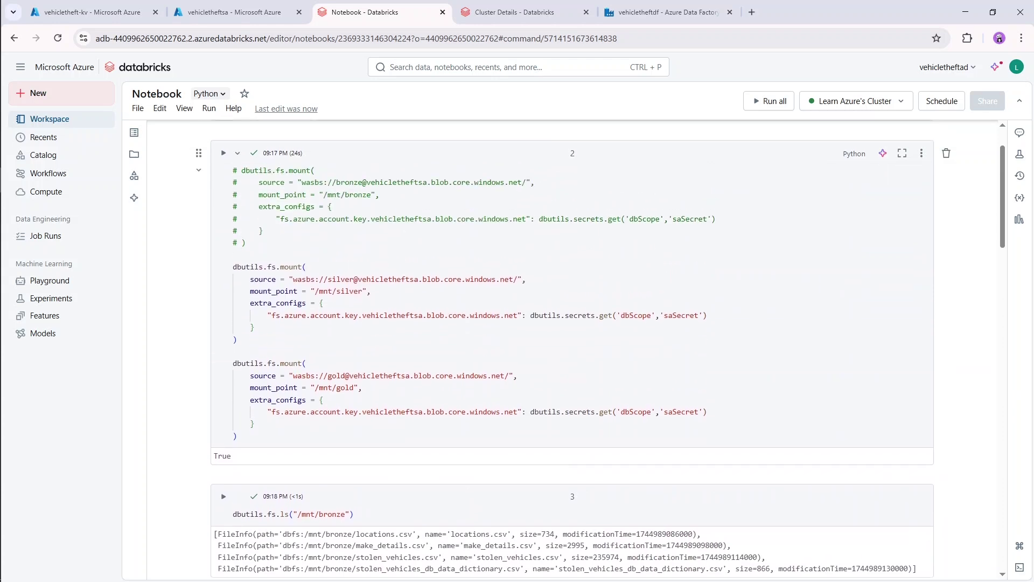
{"action": "scroll", "coordinate": [571, 350], "scroll_direction": "down", "scroll_amount": 5}
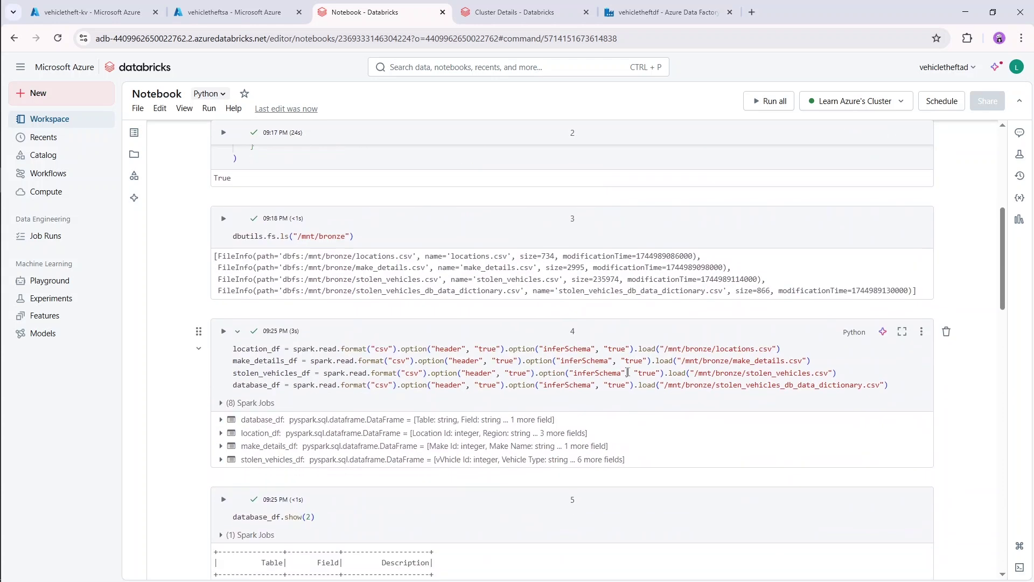
{"action": "double_click", "coordinate": [585, 360]}
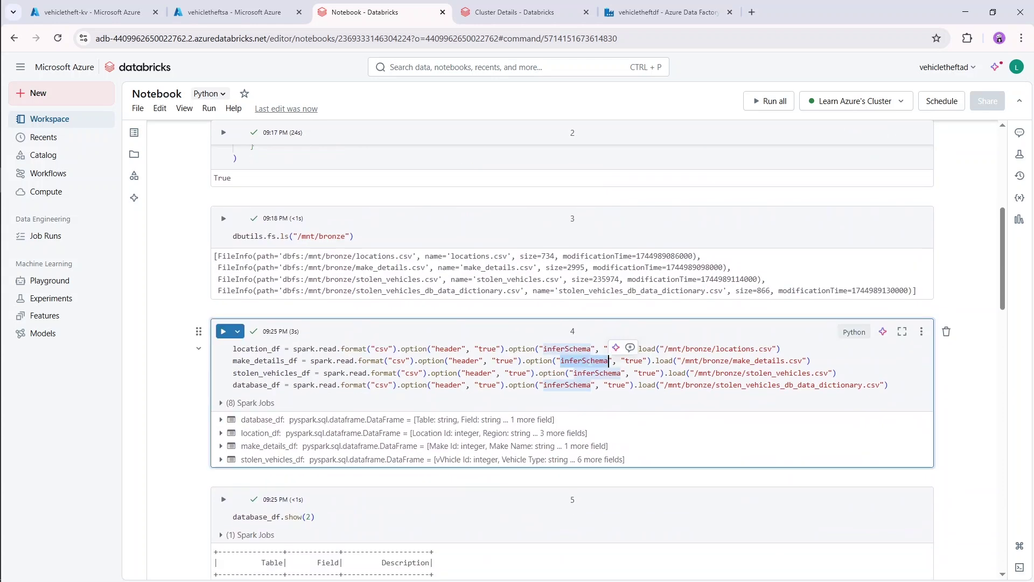
{"action": "scroll", "coordinate": [593, 363], "scroll_direction": "down", "scroll_amount": 15}
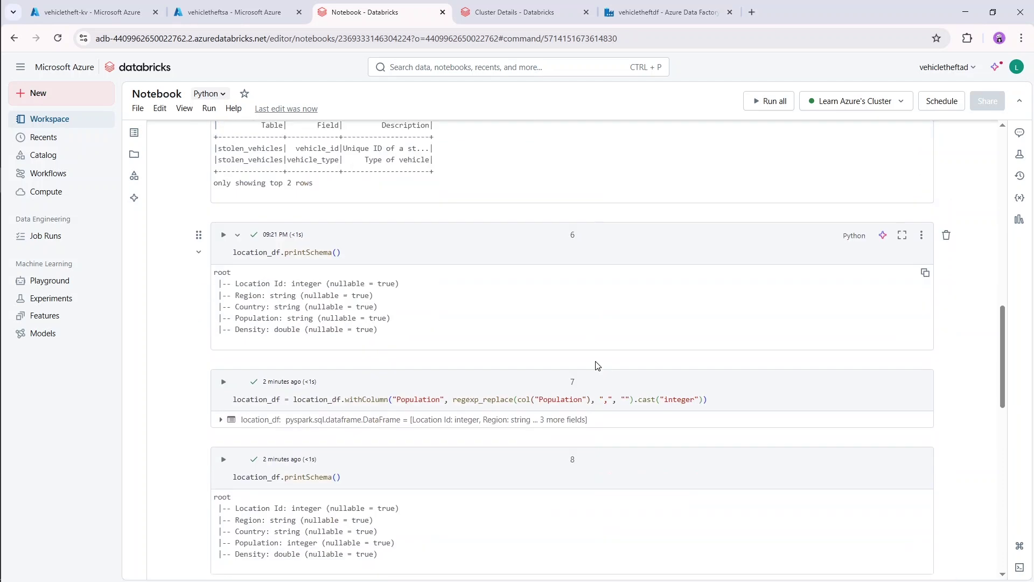
{"action": "scroll", "coordinate": [597, 366], "scroll_direction": "down", "scroll_amount": 4}
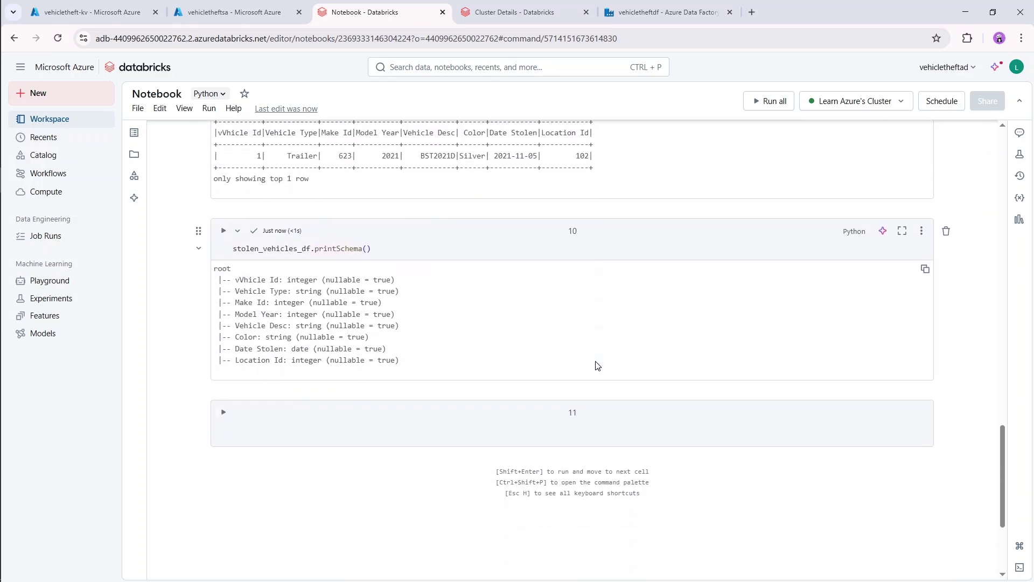
{"action": "scroll", "coordinate": [597, 365], "scroll_direction": "down", "scroll_amount": 1}
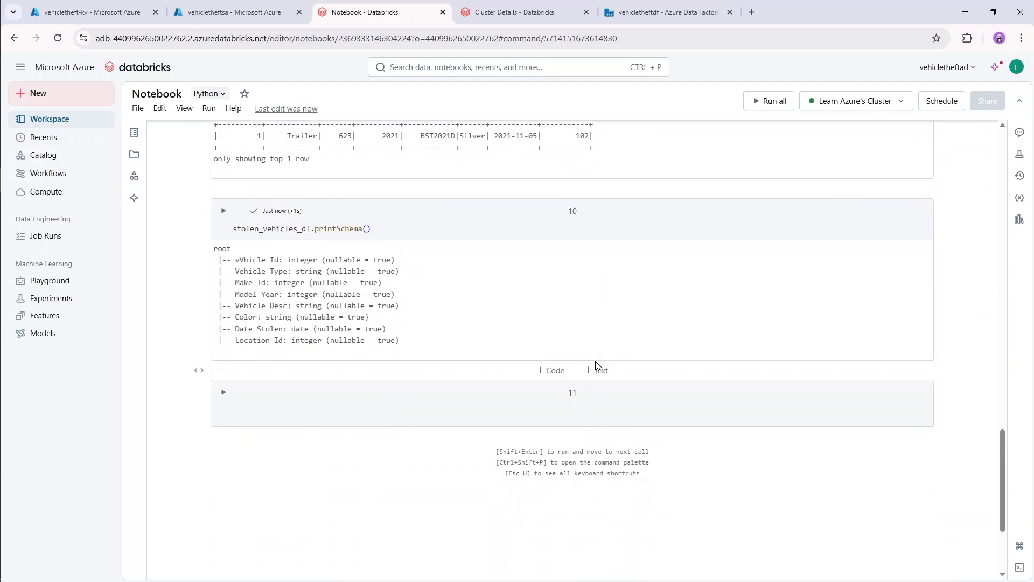
- Examine the Vehicle Type column in the stolen vehicles preview together with the printed stolen_vehicles_df schema
{"action": "scroll", "coordinate": [517, 282], "scroll_direction": "up", "scroll_amount": 5}
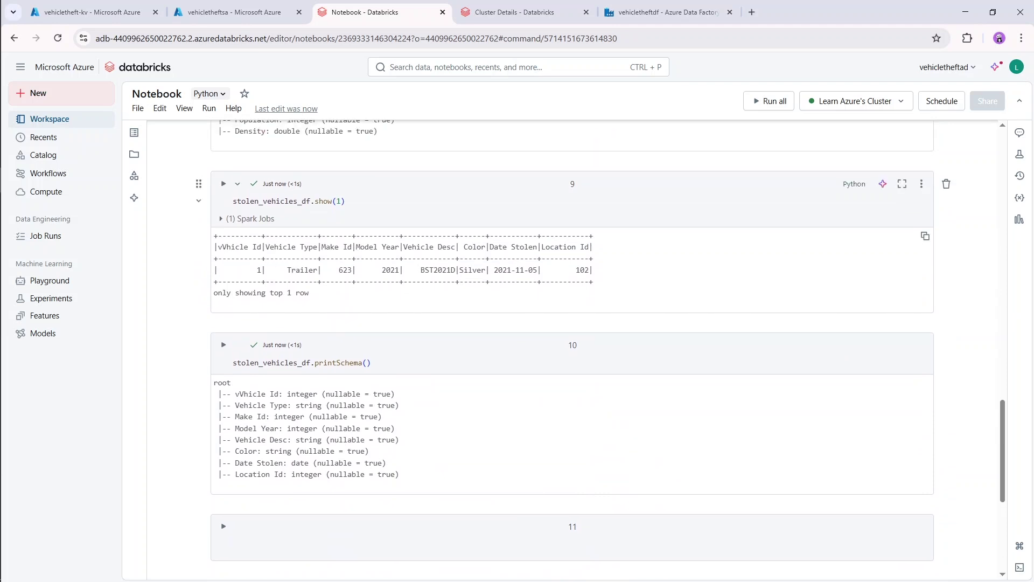
{"action": "left_click_drag", "start_coordinate": [265, 247], "coordinate": [318, 247]}
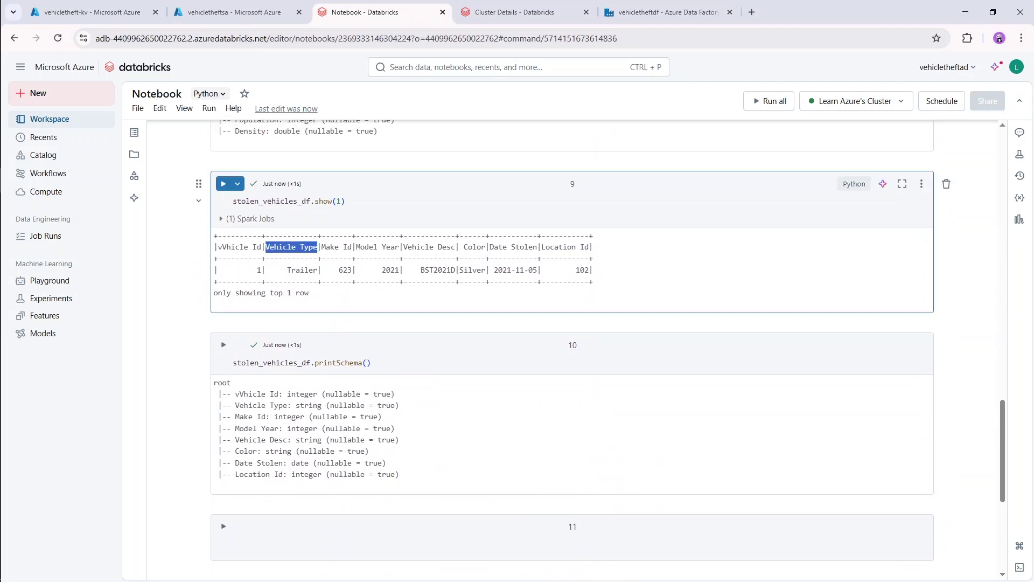
{"action": "left_click", "coordinate": [273, 248]}
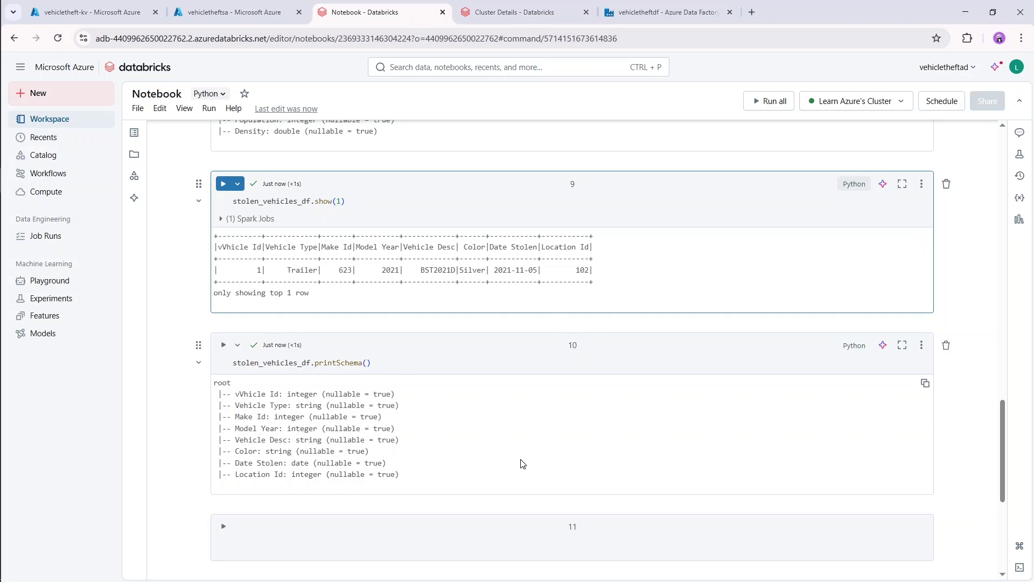
{"action": "scroll", "coordinate": [521, 463], "scroll_direction": "down", "scroll_amount": 1}
{"action": "scroll", "coordinate": [522, 464], "scroll_direction": "down", "scroll_amount": 1}
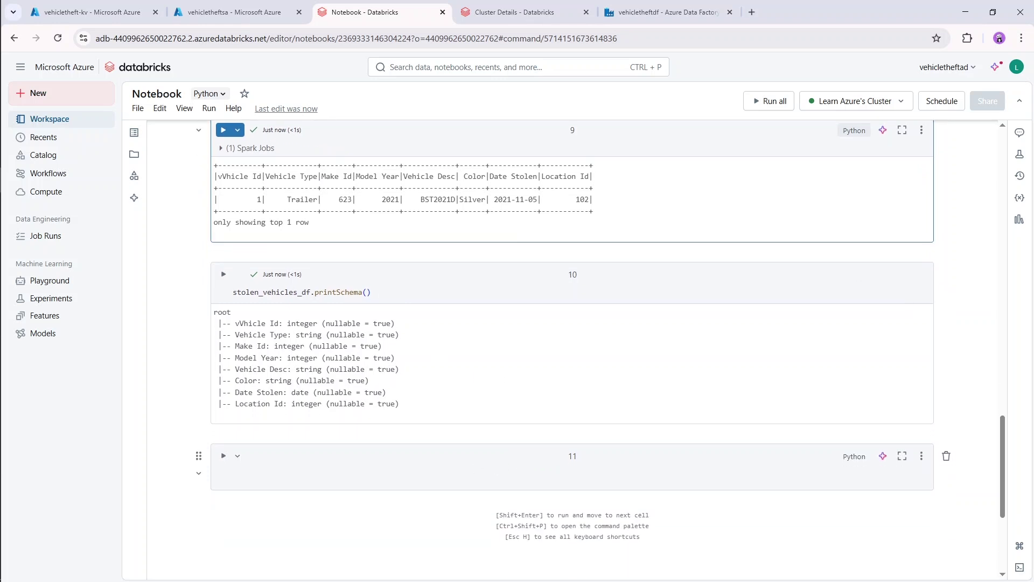
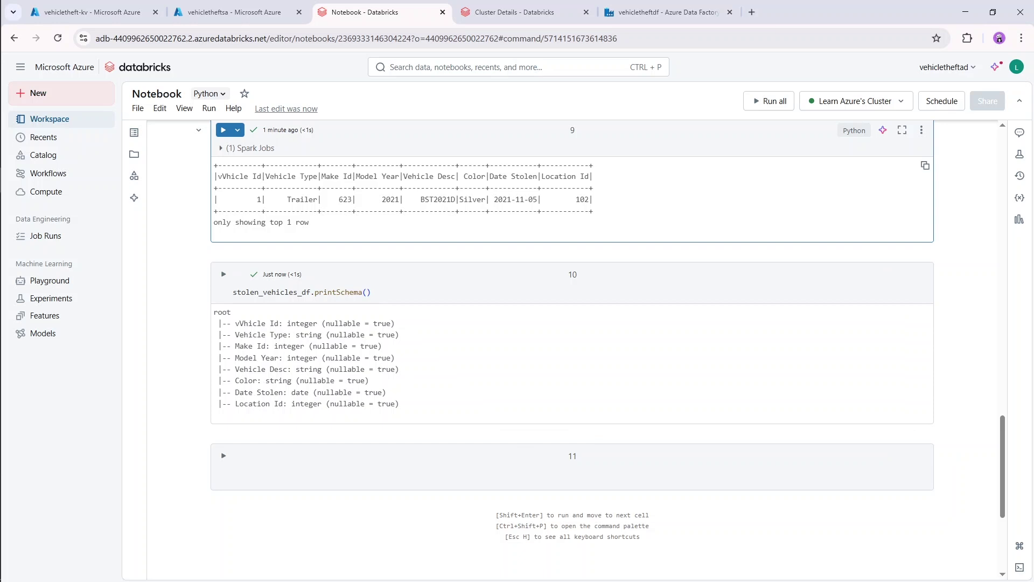
{"action": "left_click_drag", "start_coordinate": [265, 177], "coordinate": [318, 177]}
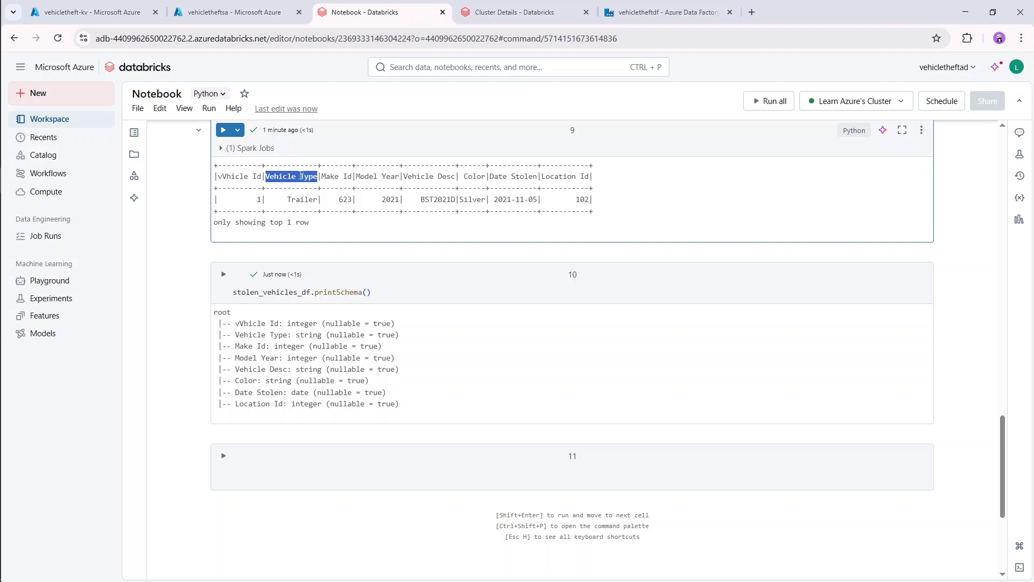
{"action": "left_click", "coordinate": [300, 177]}
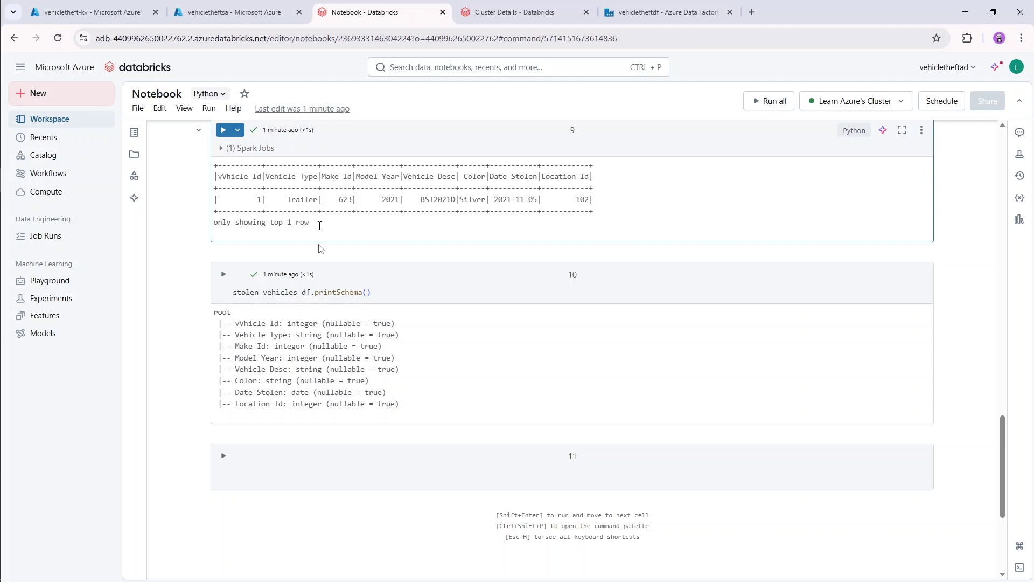
- In the empty cell below the stolen_vehicles_df schema, write the assignment location_df = location_df.toDF()
{"action": "scroll", "coordinate": [322, 248], "scroll_direction": "down", "scroll_amount": 1}
{"action": "left_click", "coordinate": [310, 441]}
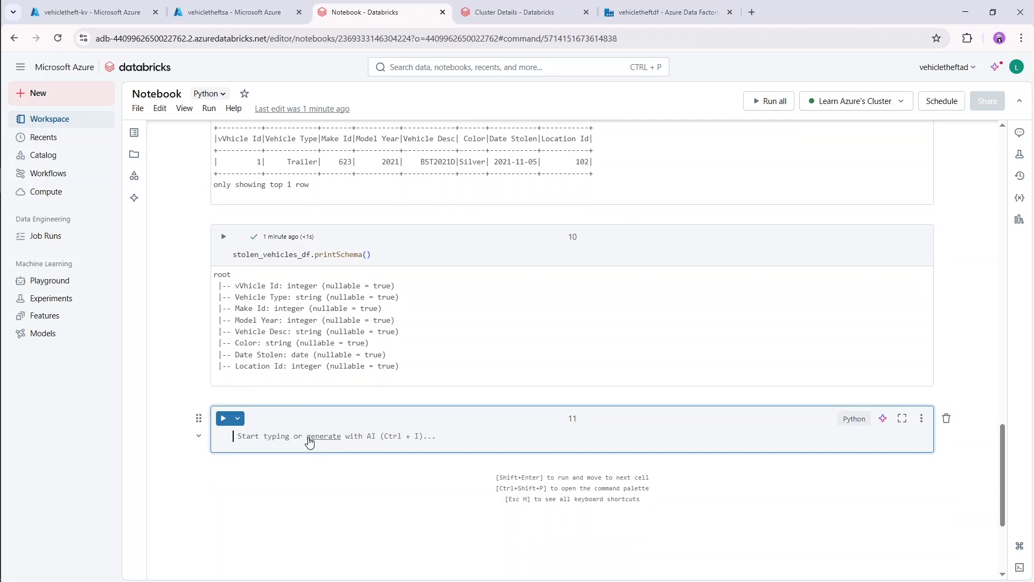
{"action": "type", "text": "loca"}
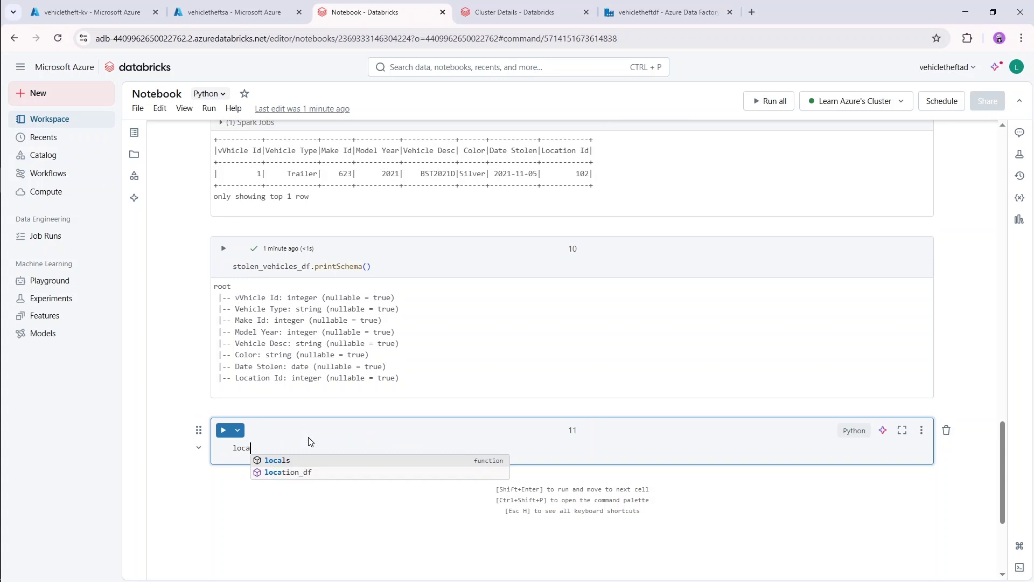
{"action": "type", "text": "tion_df = lo"}
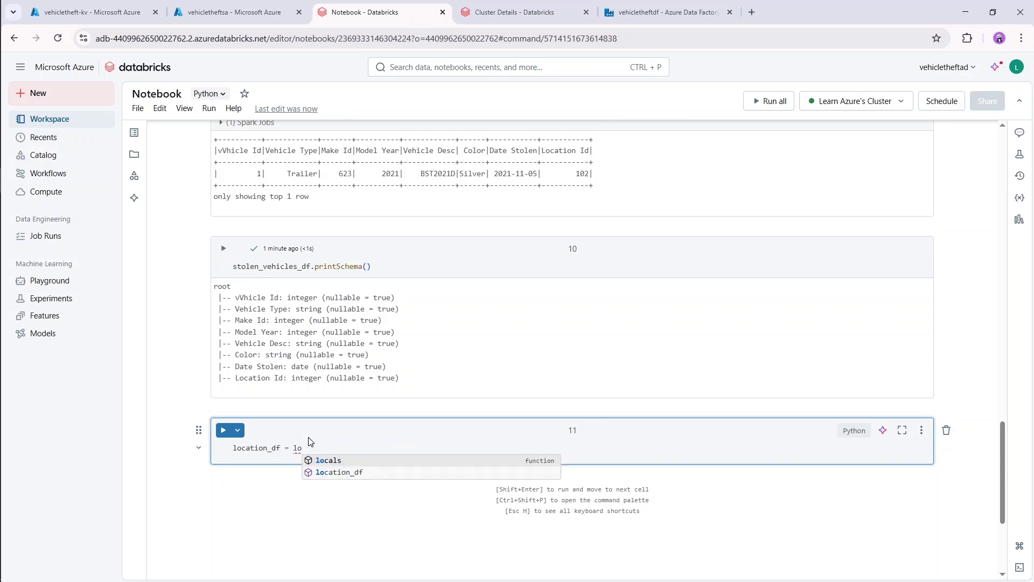
{"action": "key", "text": "Down"}
{"action": "key", "text": "Return"}
{"action": "type", "text": "."}
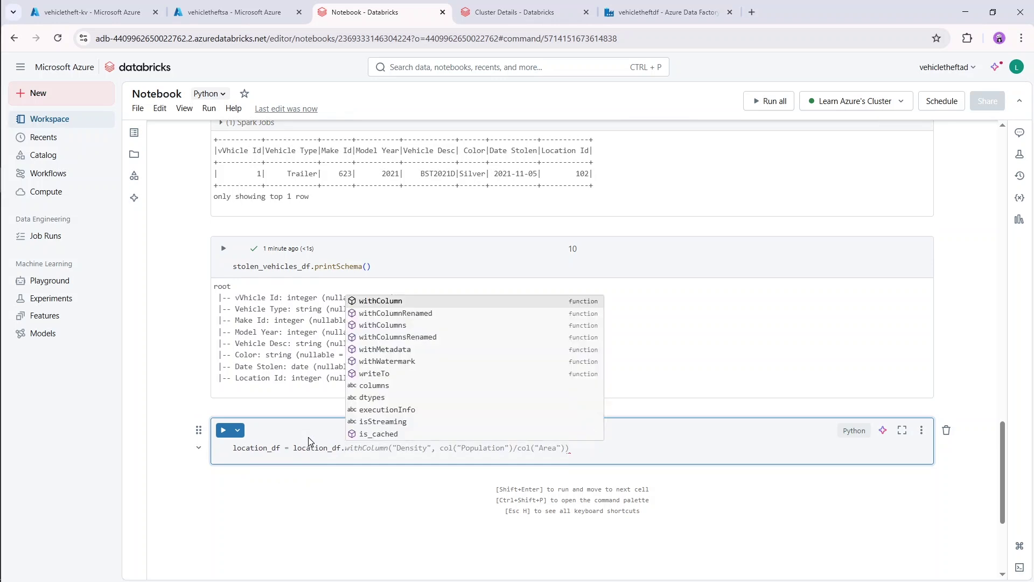
{"action": "type", "text": "toDF"}
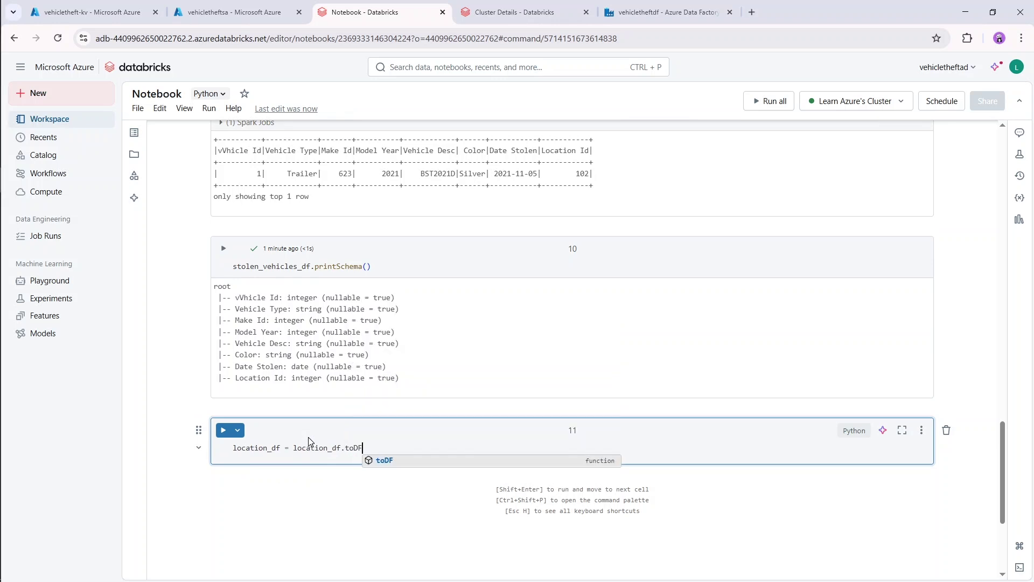
{"action": "key", "text": "Escape"}
{"action": "type", "text": "()"}
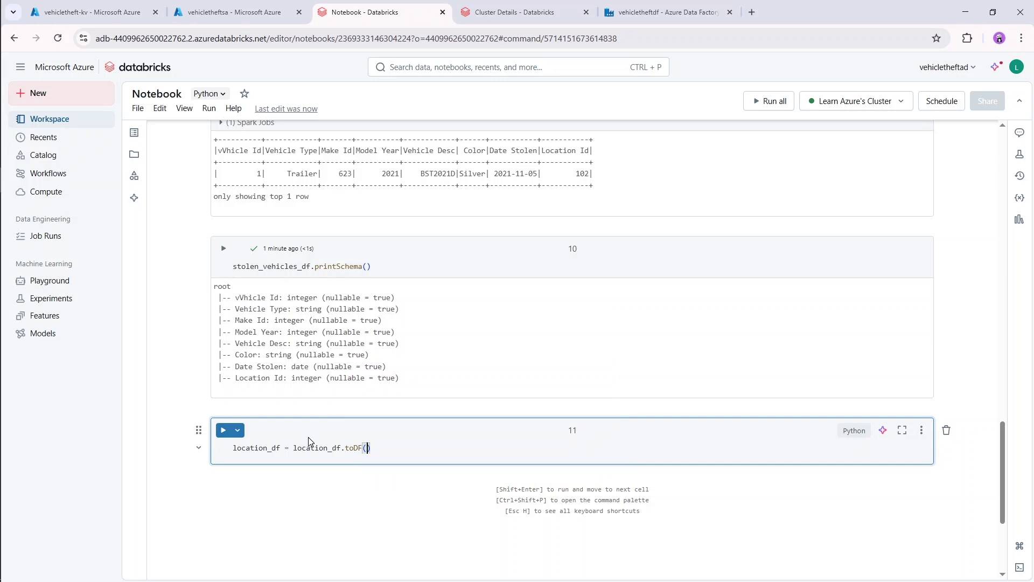
- Inside toDF(), open an unpacked list with the expression Column.lower().replace(" ", "_") to convert names to lowercase with underscores
{"action": "type", "text": "*"}
{"action": "type", "text": "["}
{"action": "type", "text": "Column."}
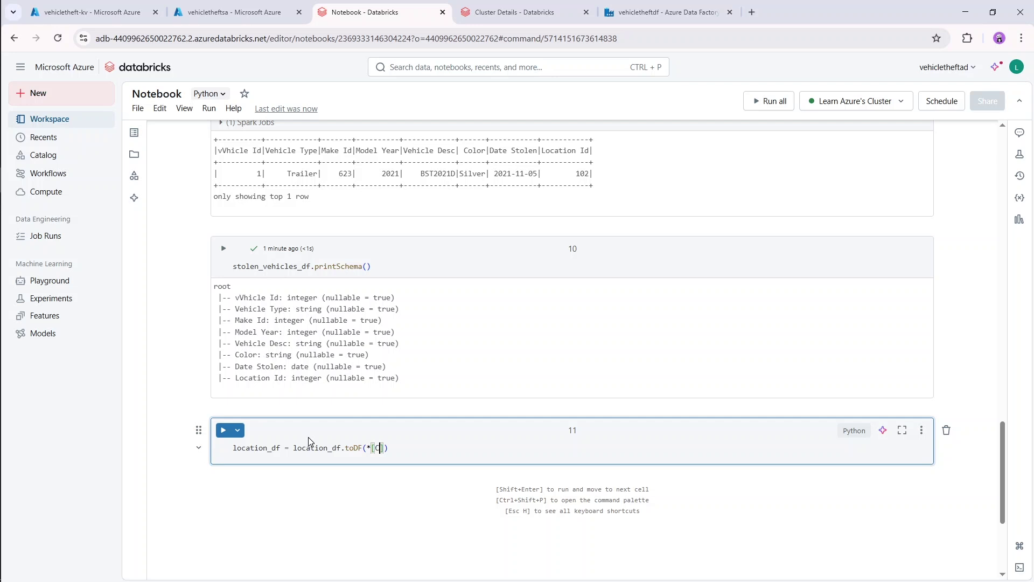
{"action": "type", "text": "lower"}
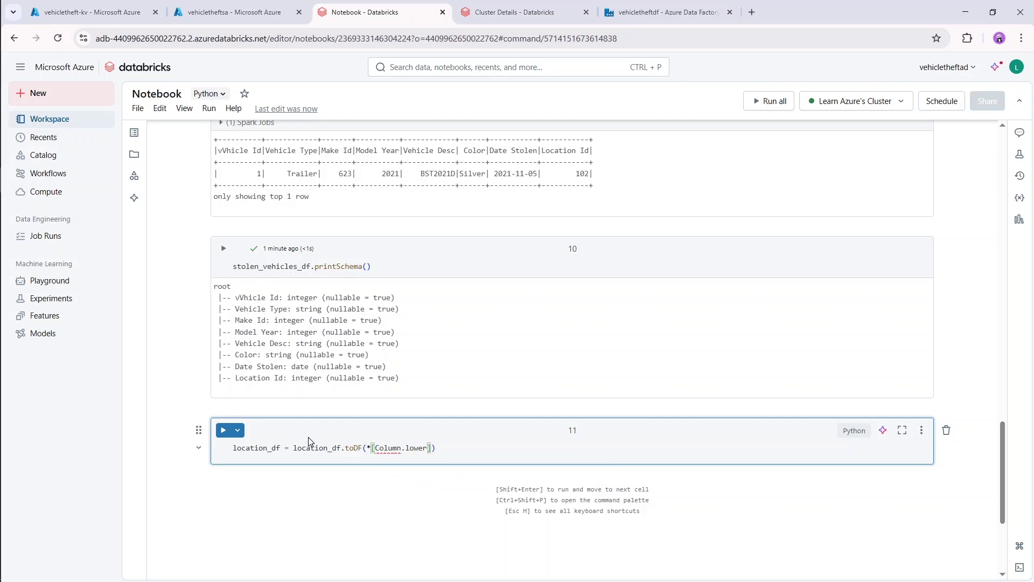
{"action": "type", "text": "().replace()"}
{"action": "key", "text": "Left"}
{"action": "type", "text": "\""}
{"action": "key", "text": "Right"}
{"action": "key", "text": "Right"}
{"action": "key", "text": "Left"}
{"action": "type", "text": ", \"_"}
{"action": "key", "text": "Right"}
{"action": "key", "text": "Right"}
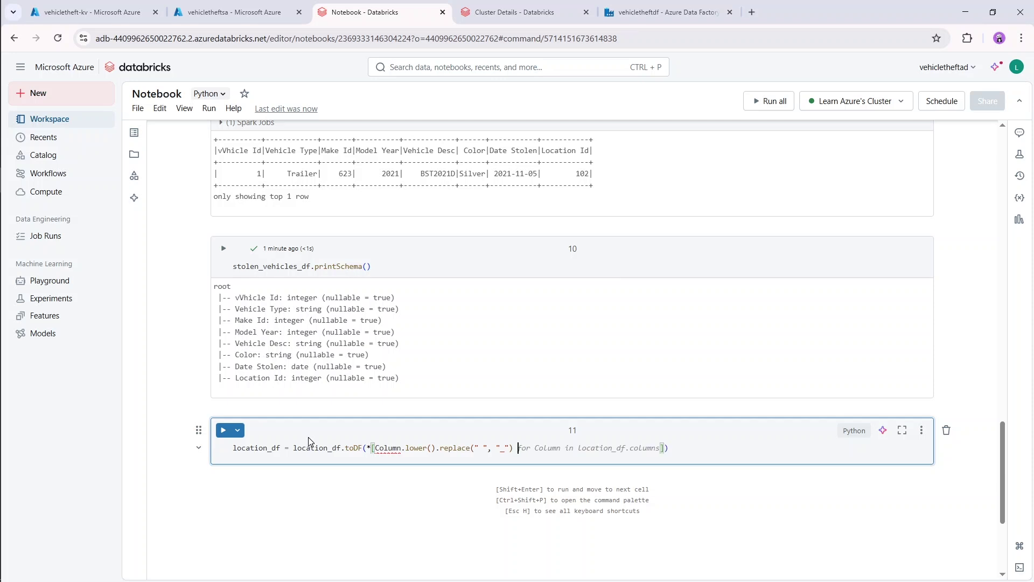
- Complete the list comprehension with for Column in location_df.columns
{"action": "type", "text": "for "}
{"action": "type", "text": "Column"}
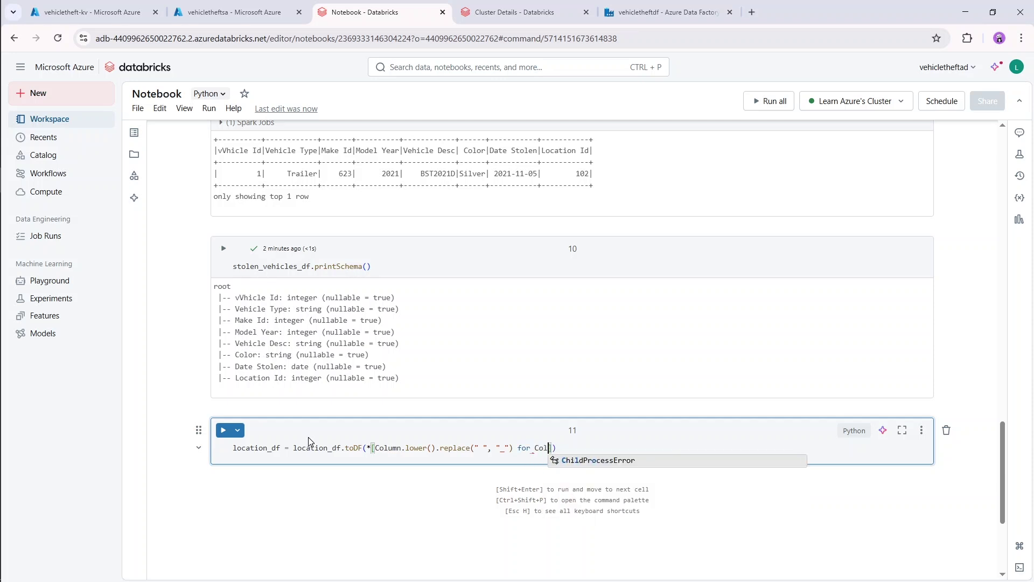
{"action": "type", "text": " in loca"}
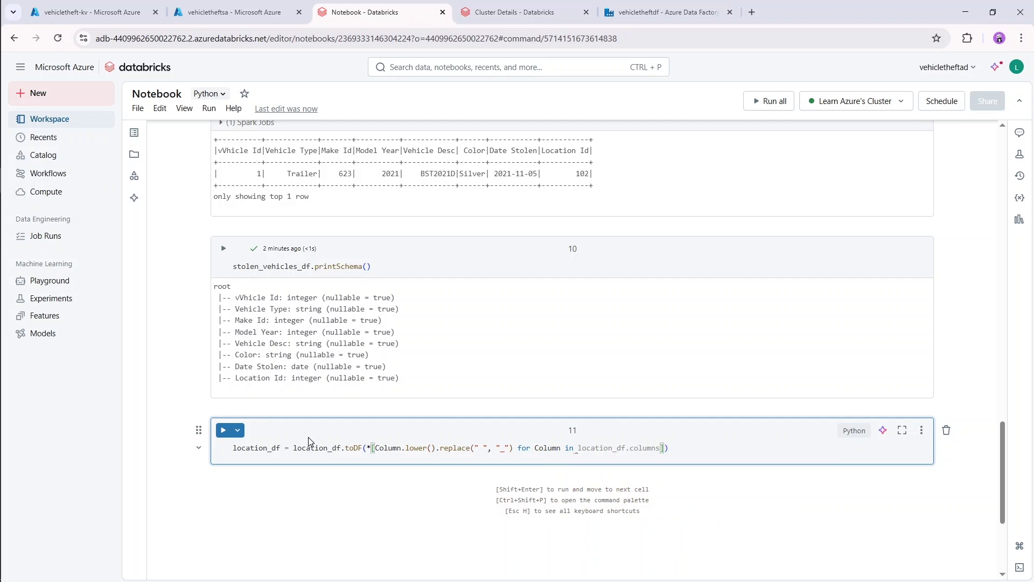
{"action": "type", "text": "tion_df"}
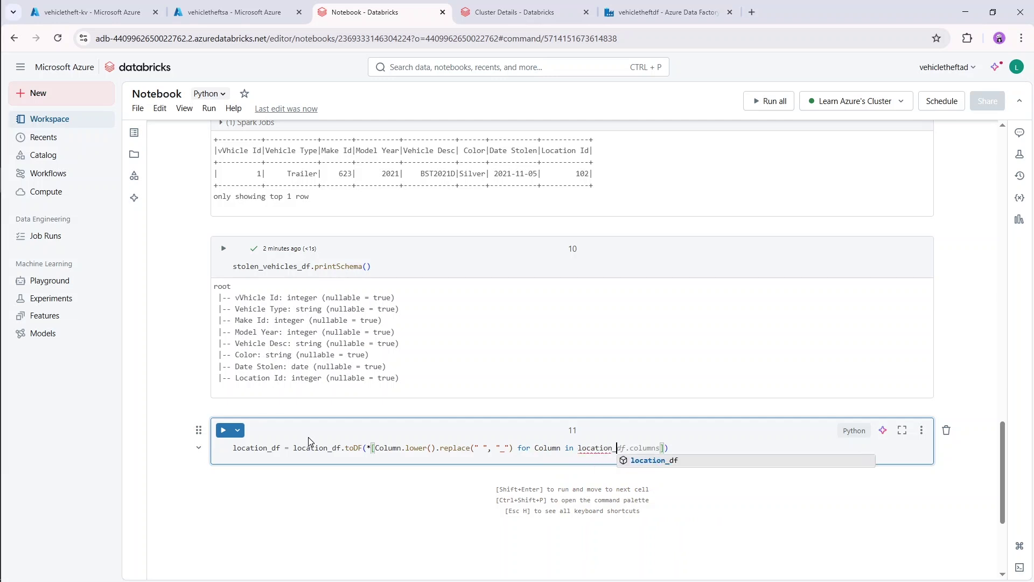
{"action": "type", "text": ".col"}
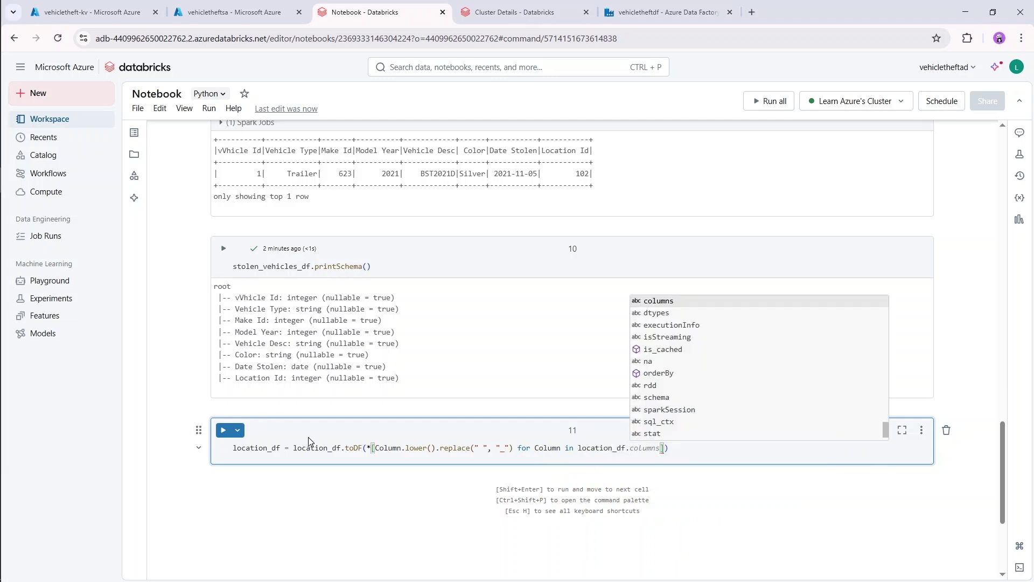
{"action": "type", "text": "umns]"}
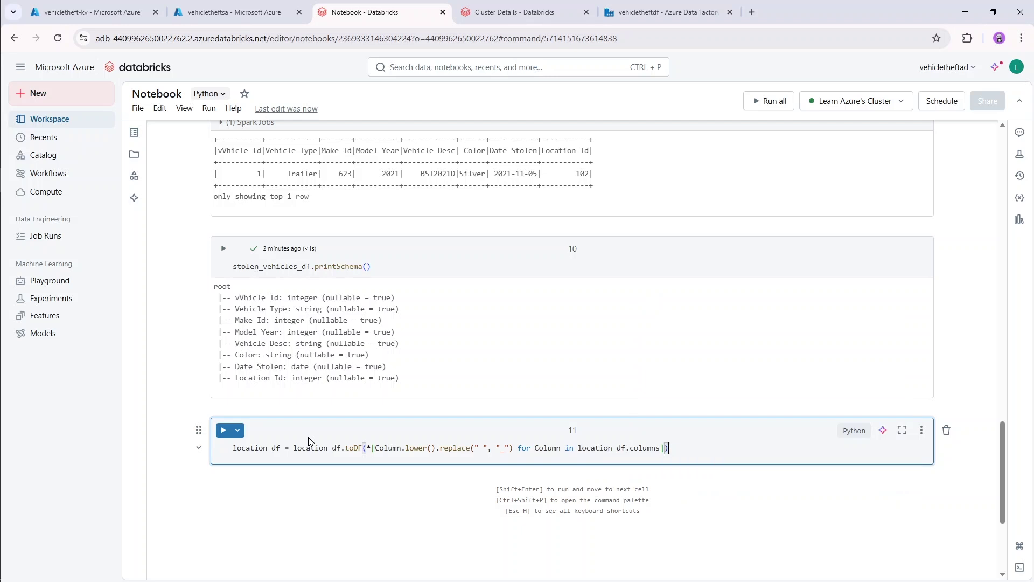
- Below the toDF line, define column = location_df.columns and an empty list new_column = []
{"action": "key", "text": "Return"}
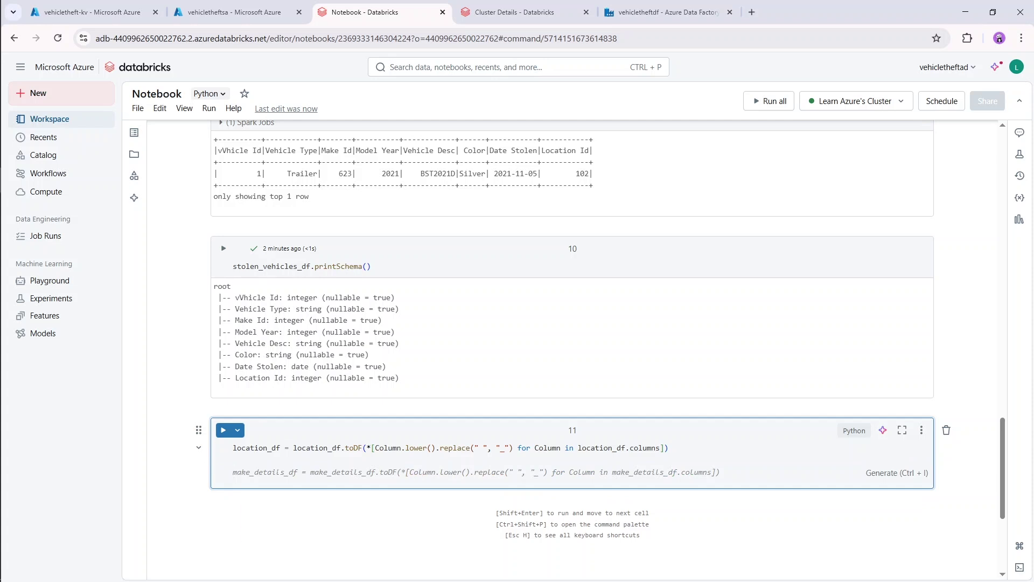
{"action": "type", "text": "column = "}
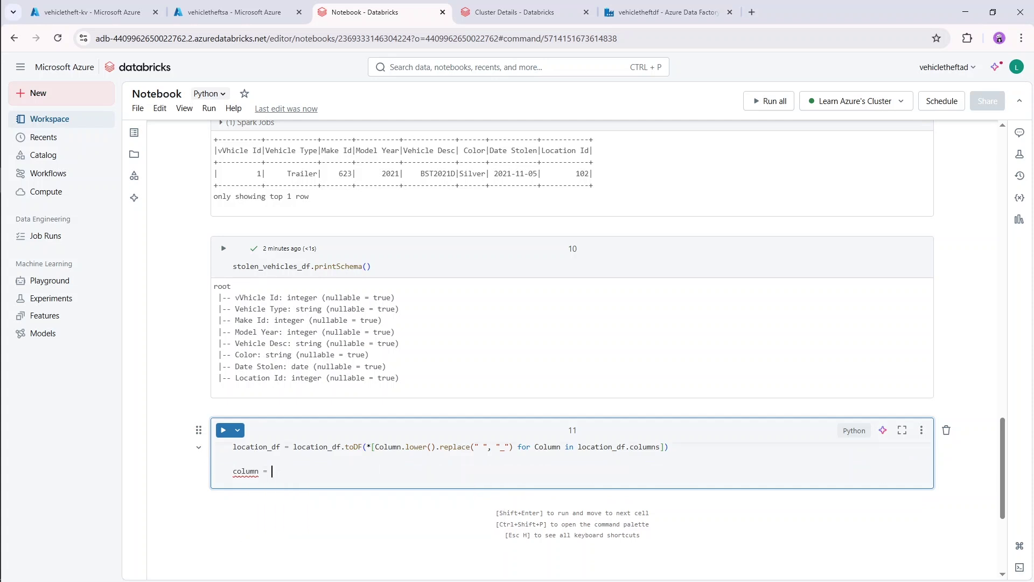
{"action": "type", "text": "location_df.columns"}
{"action": "key", "text": "Return"}
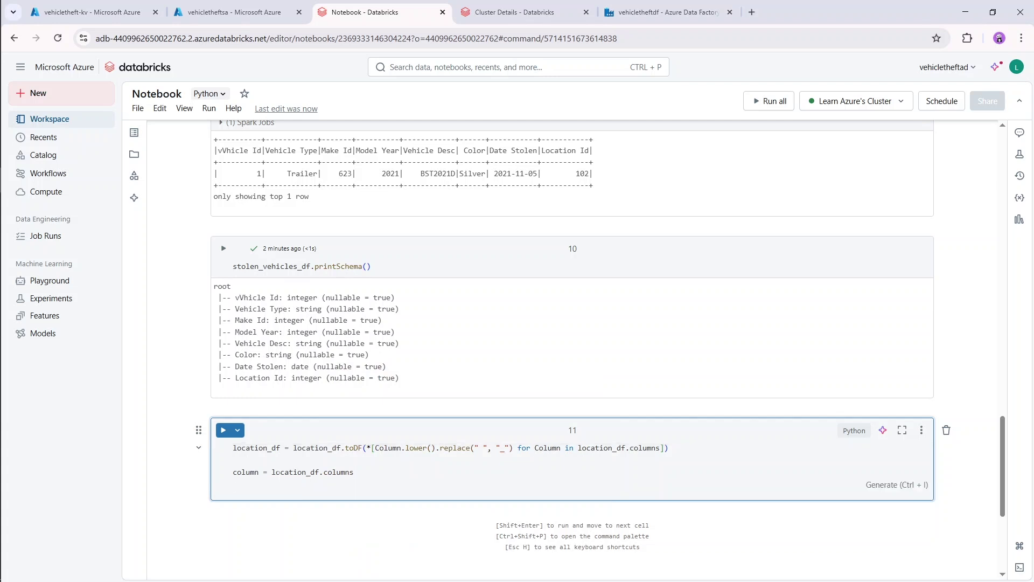
{"action": "type", "text": "new_col"}
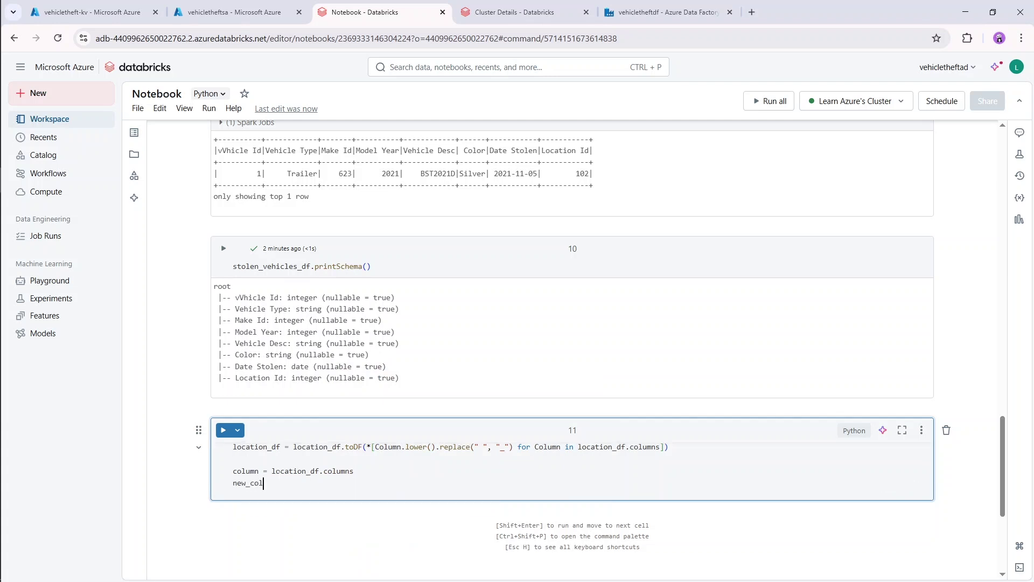
{"action": "type", "text": "umn = []"}
- Below the empty list, write the loop header for col in column:
{"action": "key", "text": "Return"}
{"action": "key", "text": "Return"}
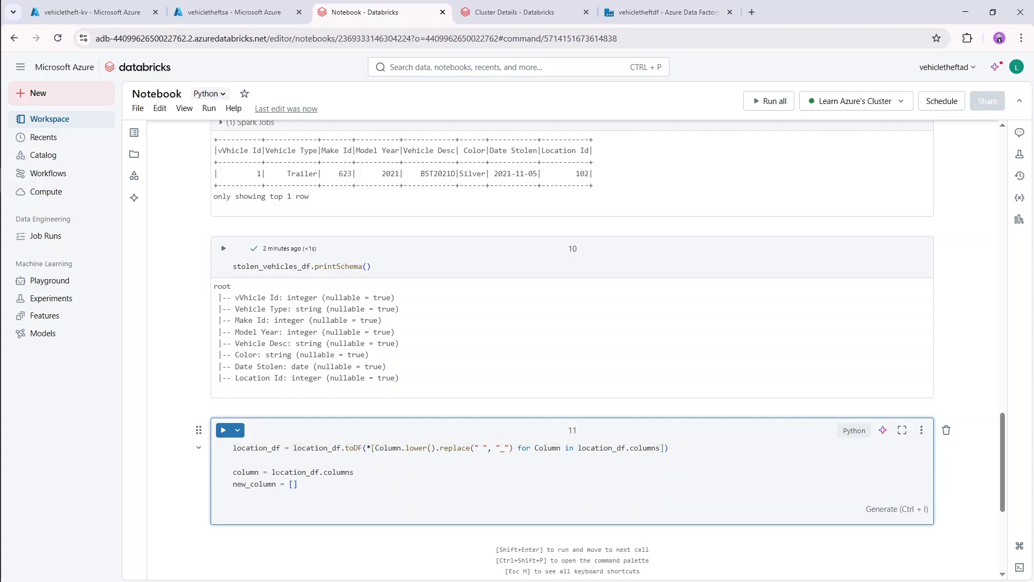
{"action": "type", "text": "for col in"}
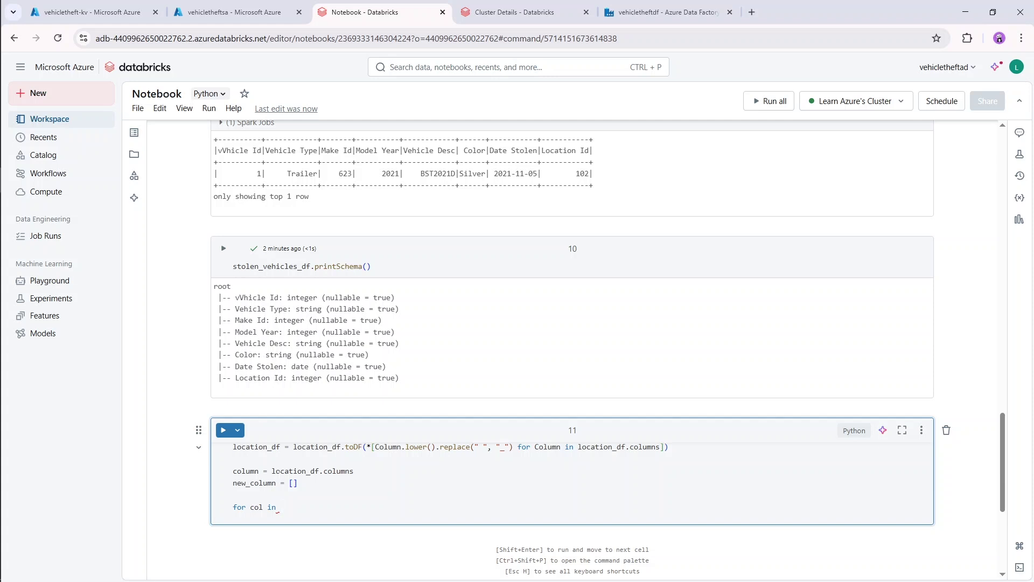
{"action": "type", "text": "column"}
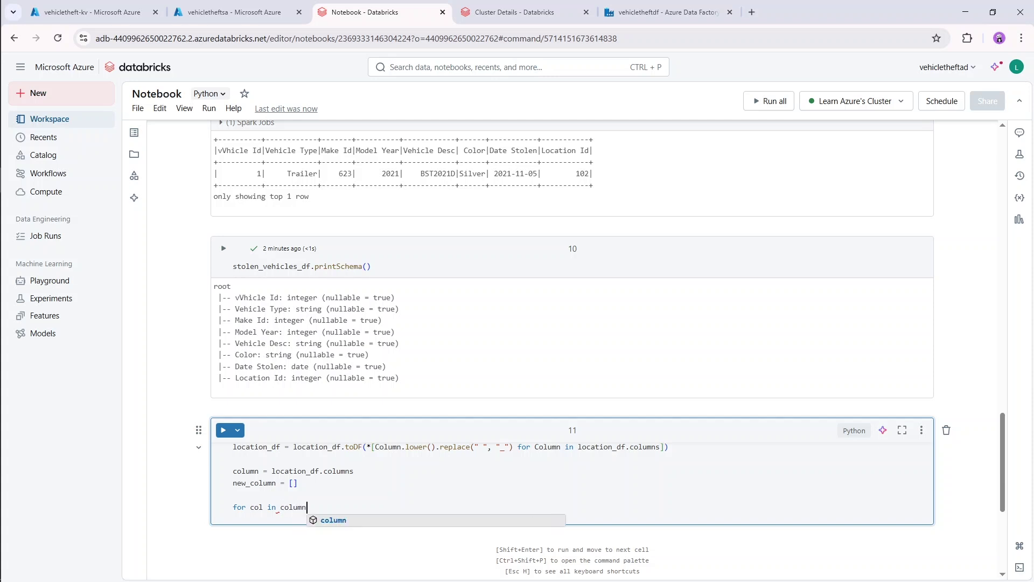
{"action": "scroll", "coordinate": [280, 479], "scroll_direction": "down", "scroll_amount": 3}
{"action": "scroll", "coordinate": [280, 479], "scroll_direction": "down", "scroll_amount": 3}
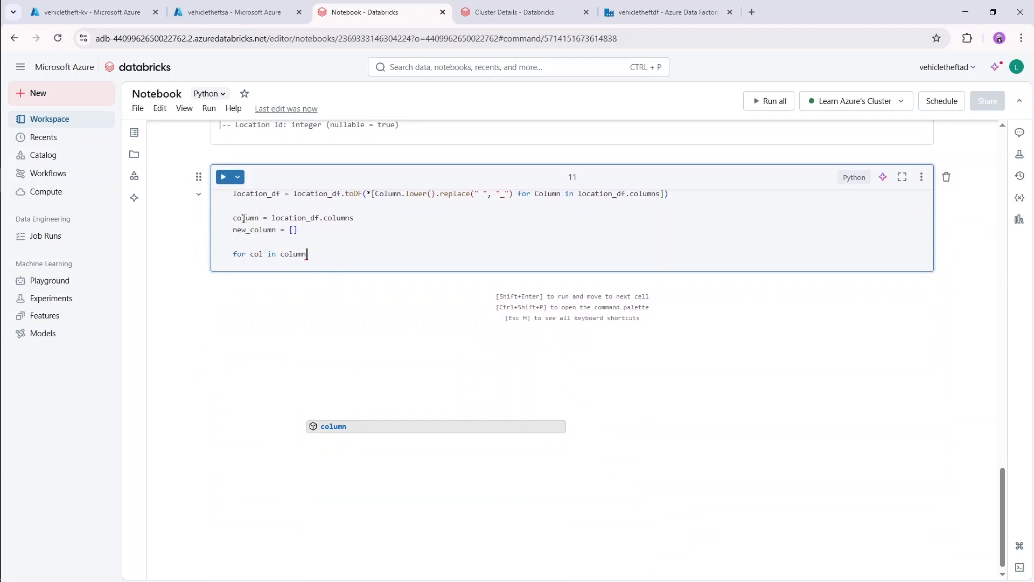
{"action": "type", "text": ":"}
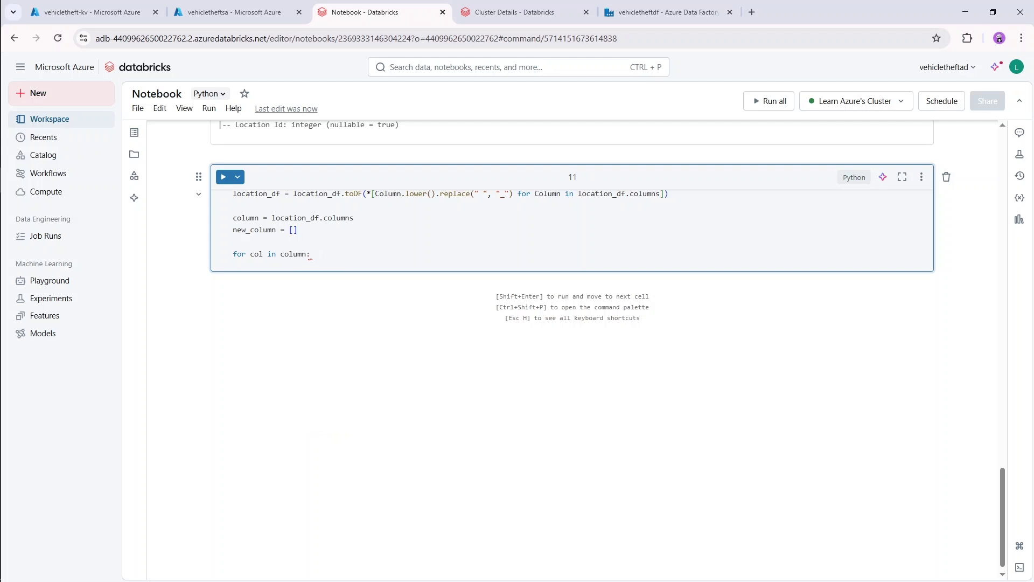
- In the loop body, assign clean_column = col.replace(" ", "_") to swap spaces for underscores
{"action": "key", "text": "Return"}
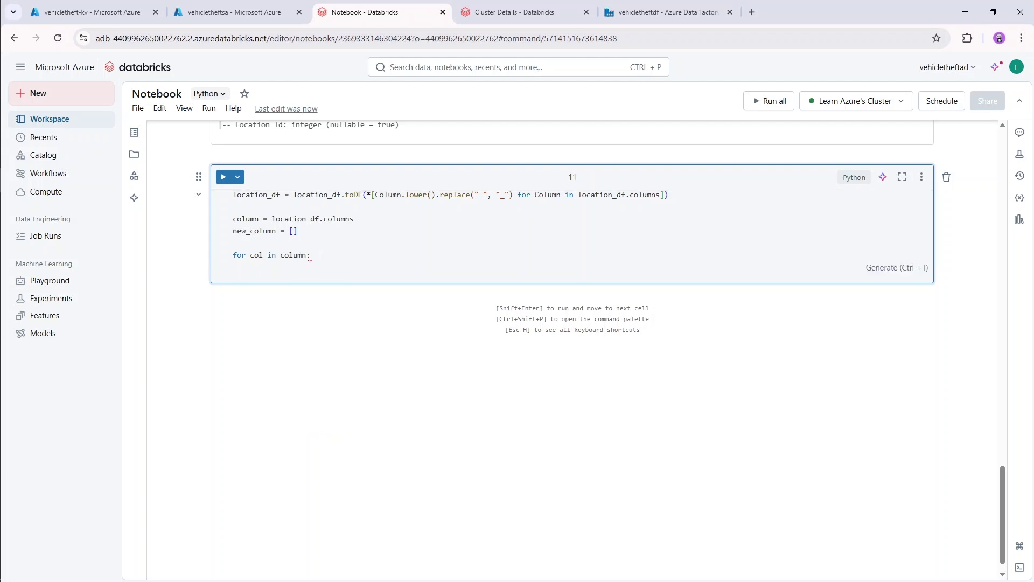
{"action": "type", "text": "clean"}
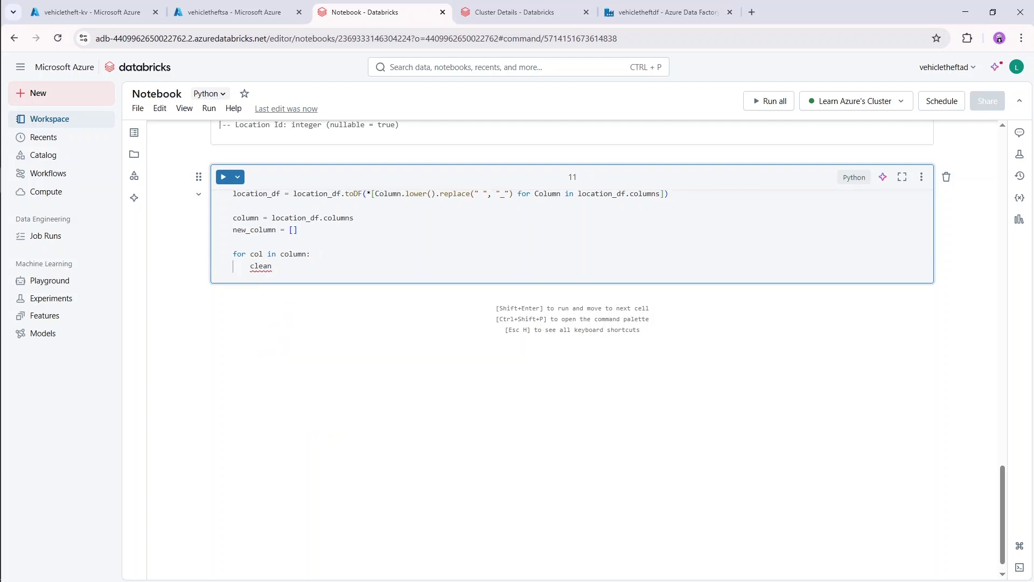
{"action": "type", "text": "_column = col"}
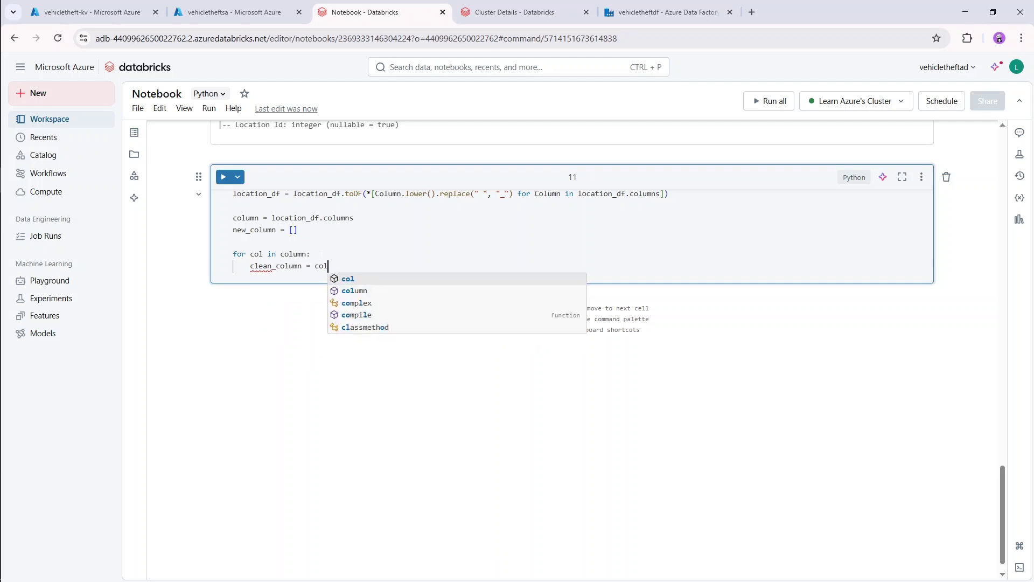
{"action": "type", "text": "."}
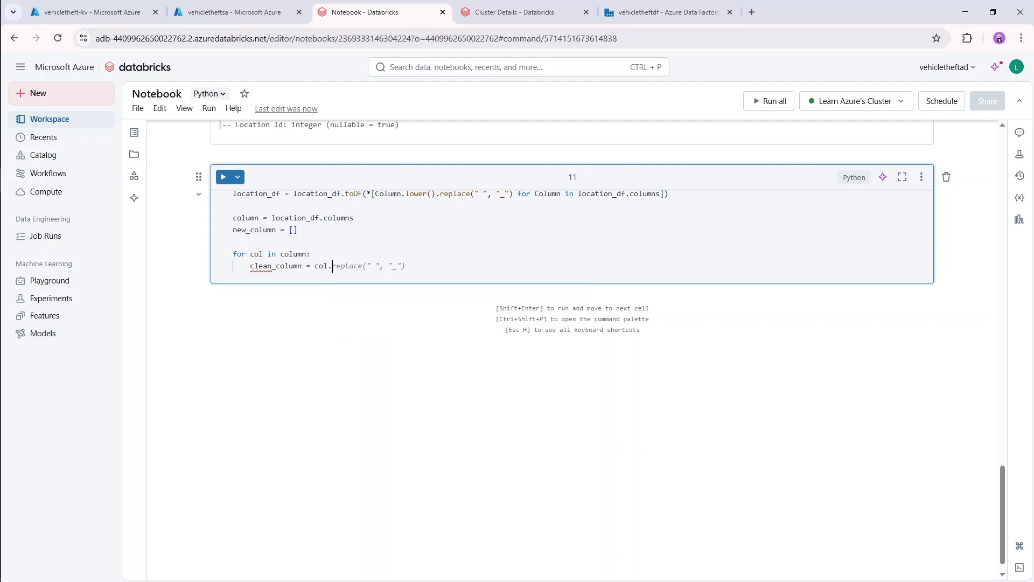
{"action": "type", "text": "replace"}
{"action": "type", "text": "()"}
{"action": "type", "text": "\" \", "}
{"action": "type", "text": "\"_\""}
{"action": "key", "text": "End"}
- Begin the second line of the loop body with the new_column list
{"action": "key", "text": "Return"}
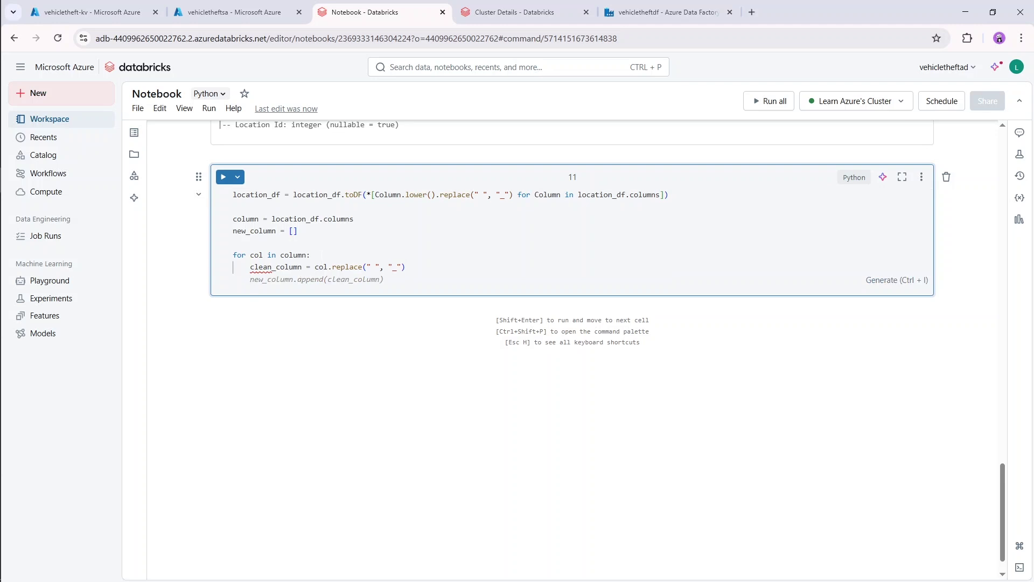
{"action": "type", "text": "new_"}
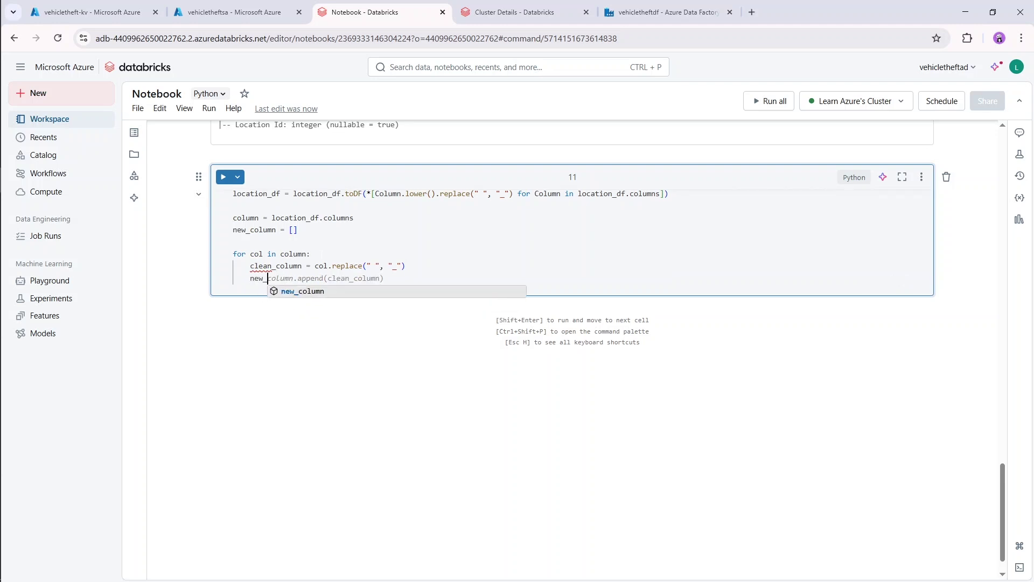
{"action": "key", "text": "Return"}
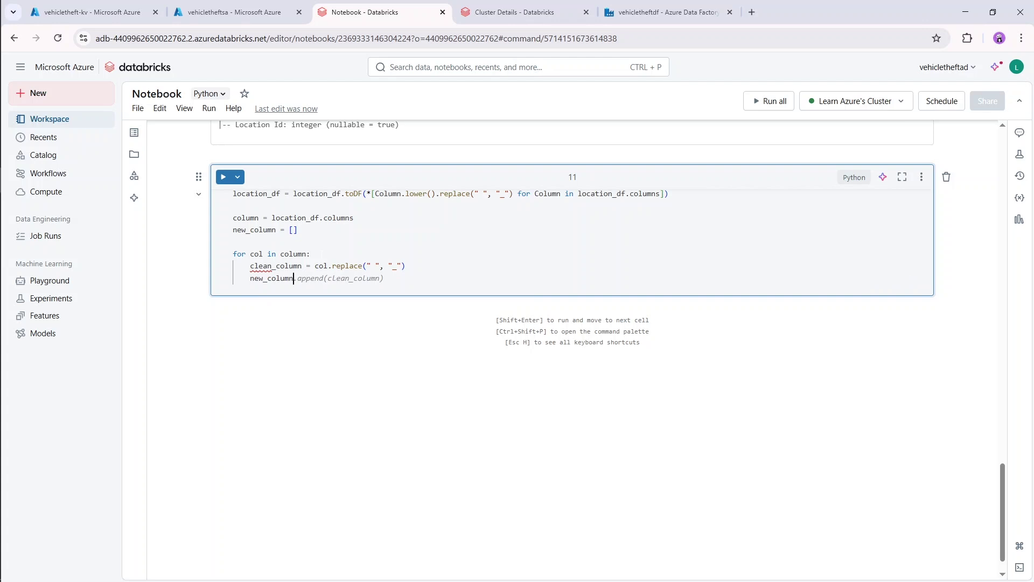
- Complete the loop body so each cleaned name is added with new_column.append(clean_column)
{"action": "type", "text": ".append(clea"}
{"action": "key", "text": "Return"}
{"action": "type", "text": ")"}
{"action": "key", "text": "Return"}
{"action": "key", "text": "Return"}
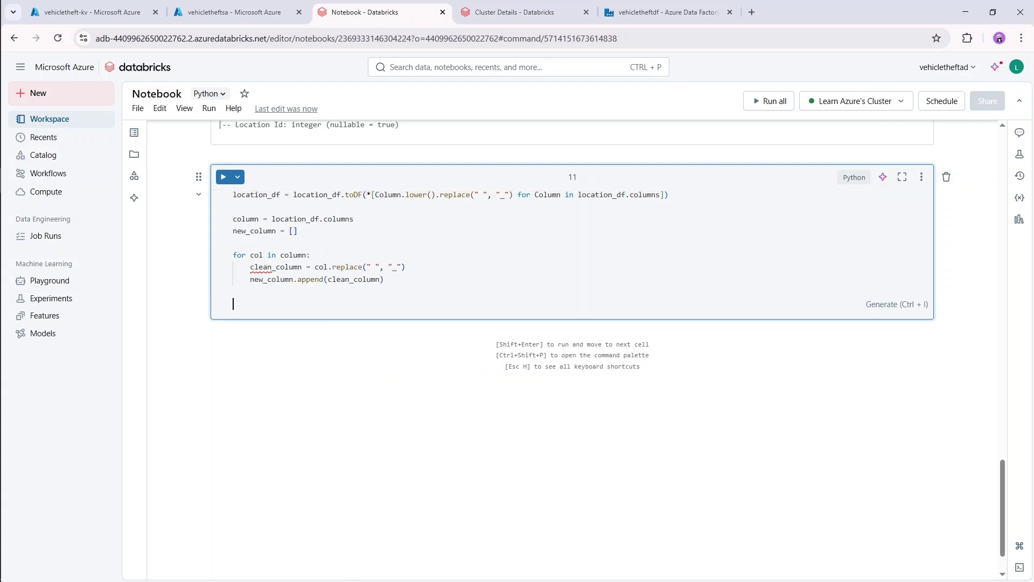
- Below the loop, add the statement location_df = location_df.toDF(*new_column)
{"action": "type", "text": "locals"}
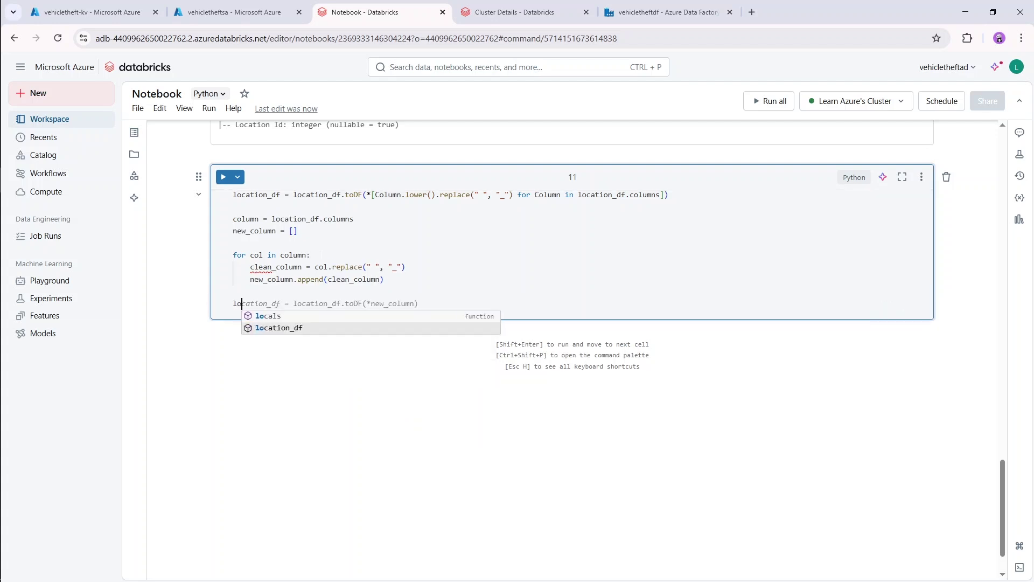
{"action": "key", "text": "BackSpace"}
{"action": "key", "text": "BackSpace"}
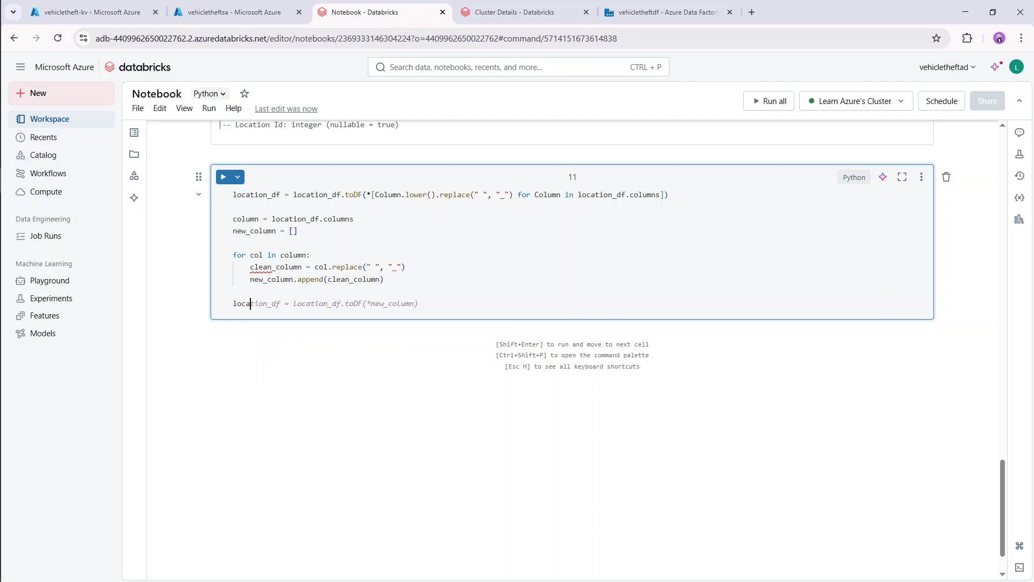
{"action": "type", "text": "tion"}
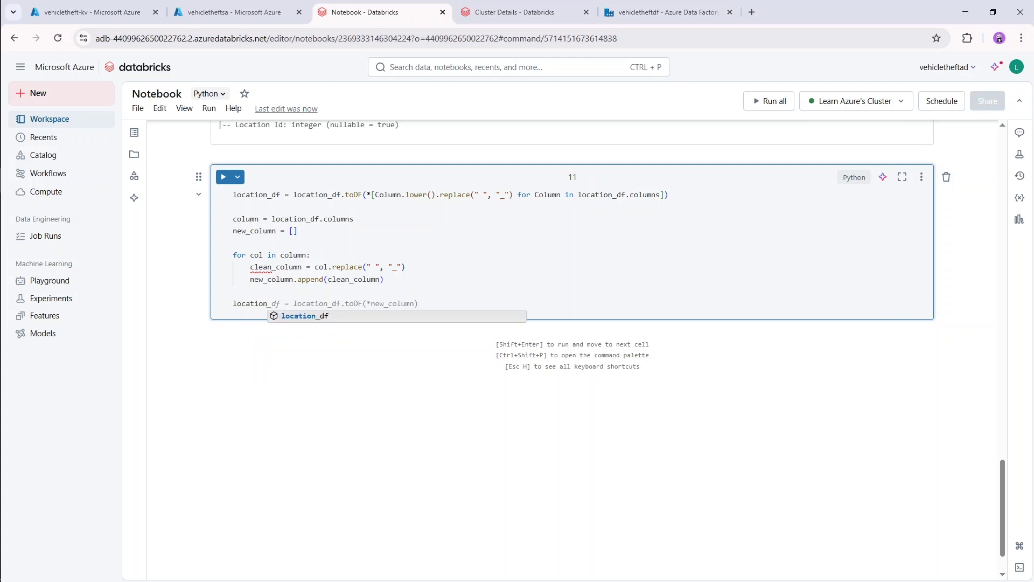
{"action": "type", "text": "df ="}
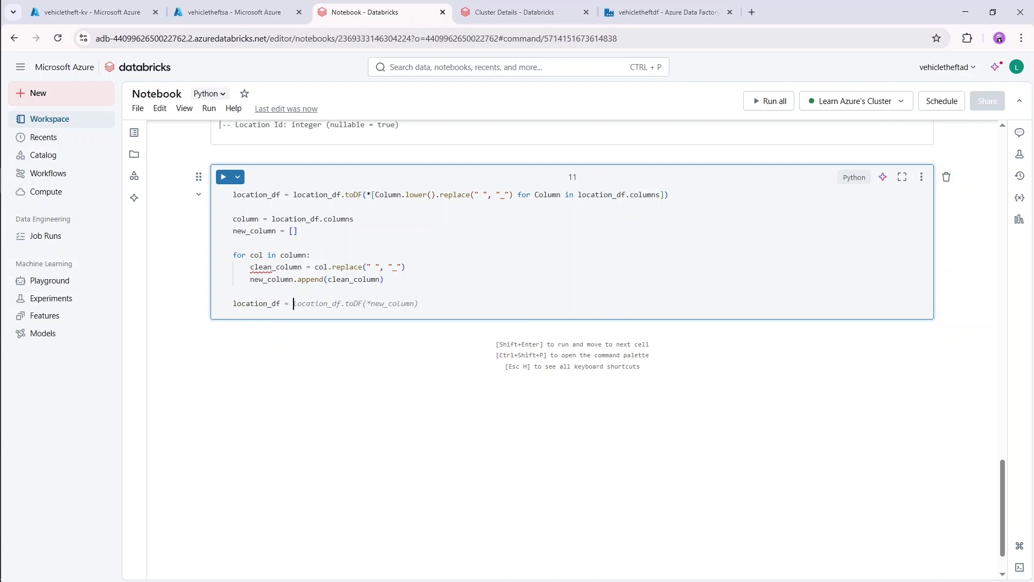
{"action": "type", "text": "location_"}
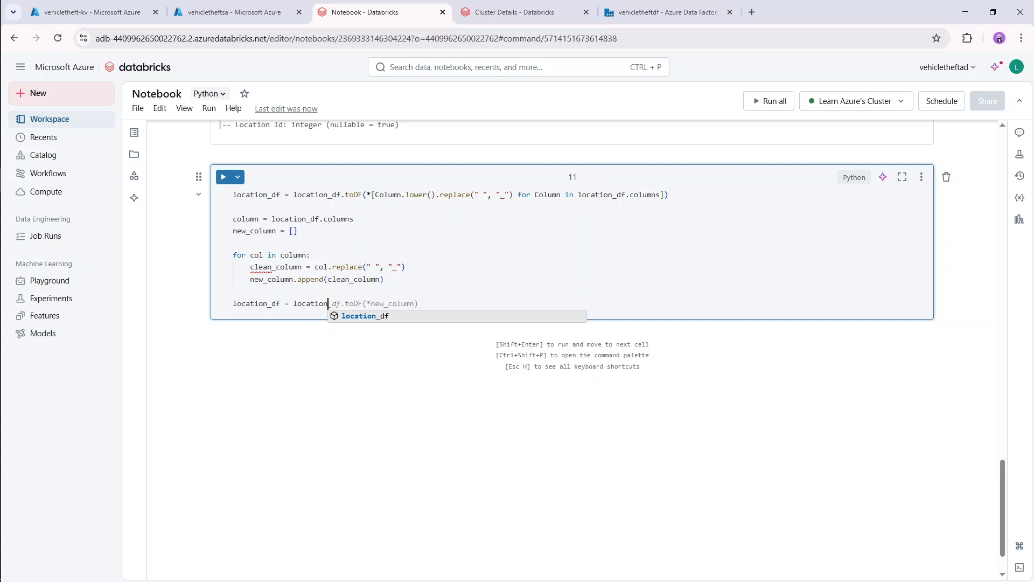
{"action": "type", "text": "df.t"}
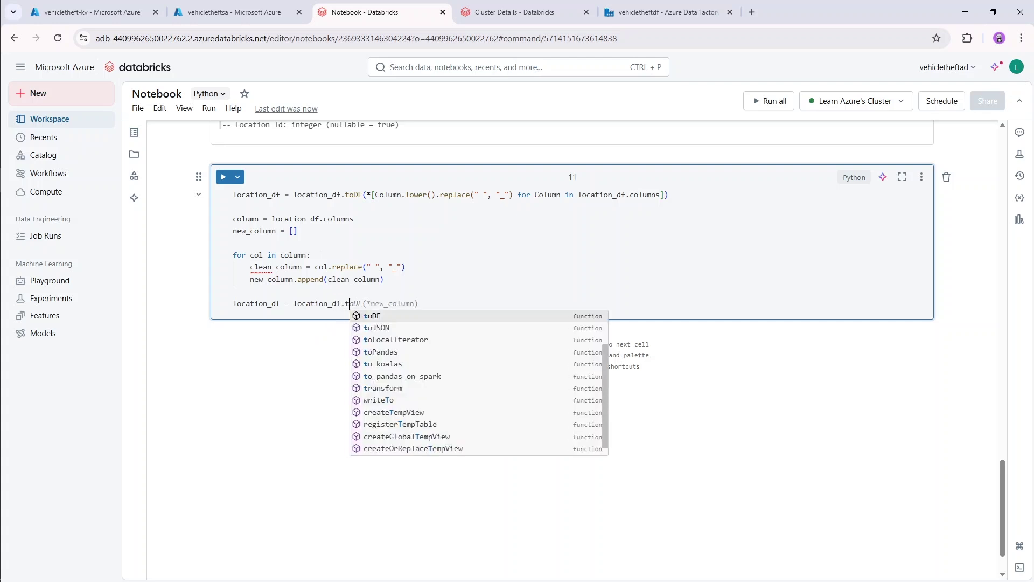
{"action": "type", "text": "oDF"}
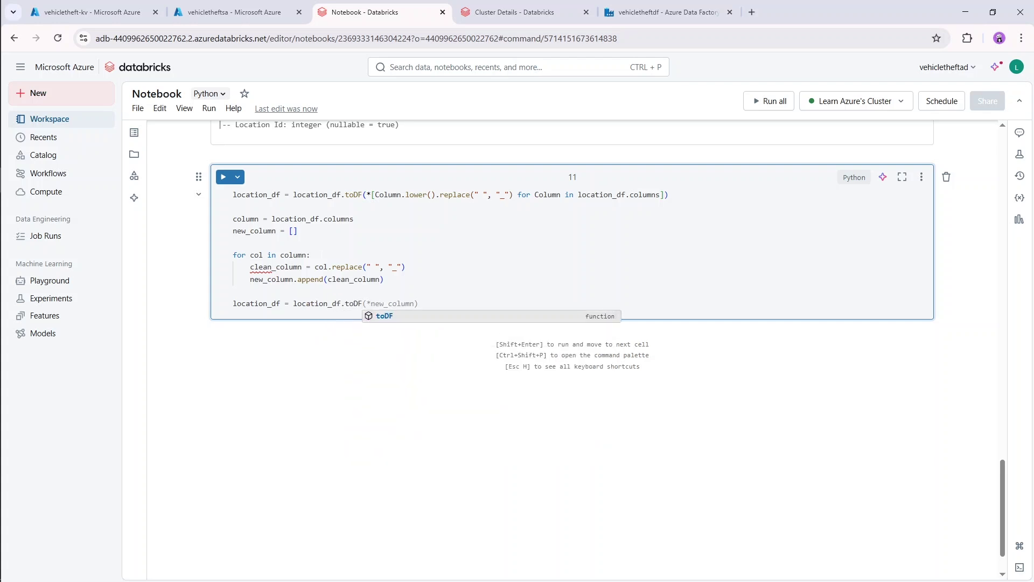
{"action": "type", "text": "()"}
{"action": "type", "text": "*"}
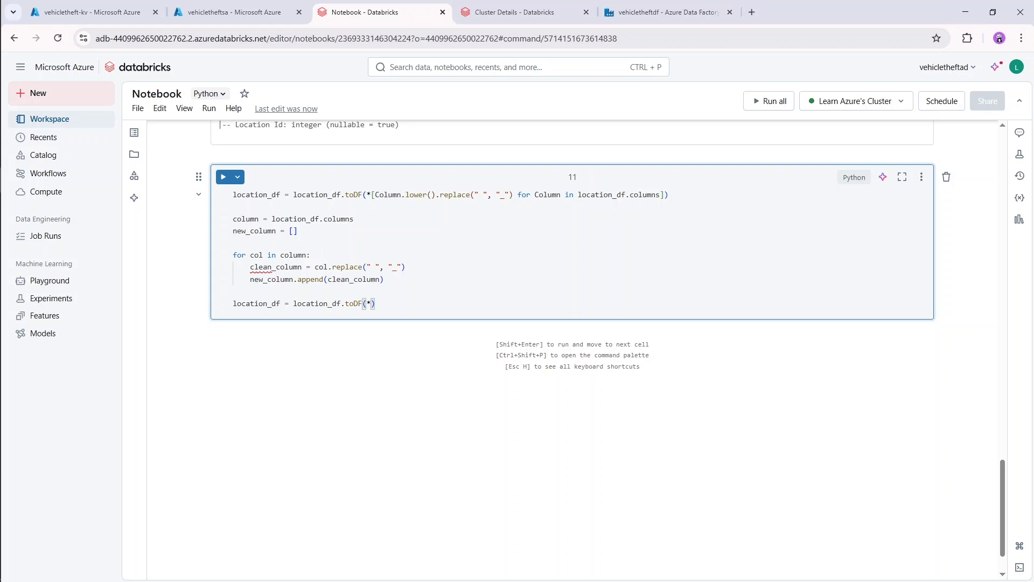
{"action": "type", "text": "new"}
{"action": "key", "text": "Tab"}
- Comment out the one-line location_df.toDF list comprehension at the start of cell 11 and run the cell
{"action": "left_click", "coordinate": [233, 195]}
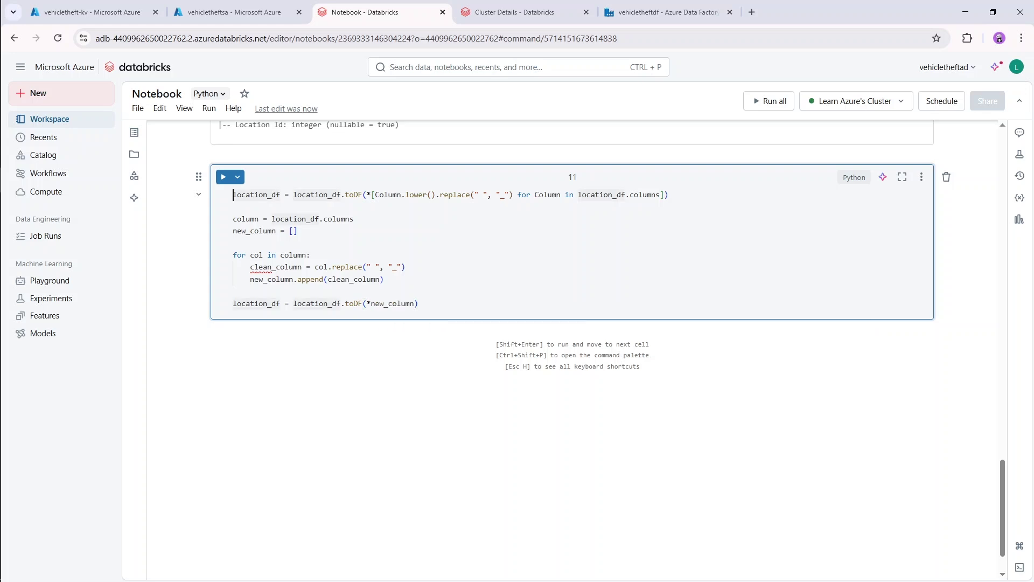
{"action": "type", "text": "#"}
{"action": "key", "text": "Down"}
{"action": "key", "text": "Down"}
{"action": "key", "text": "Down"}
{"action": "key", "text": "Down"}
{"action": "key", "text": "Down"}
{"action": "key", "text": "Down"}
{"action": "key", "text": "Down"}
{"action": "key", "text": "Down"}
{"action": "key", "text": "Down"}
{"action": "key", "text": "Down"}
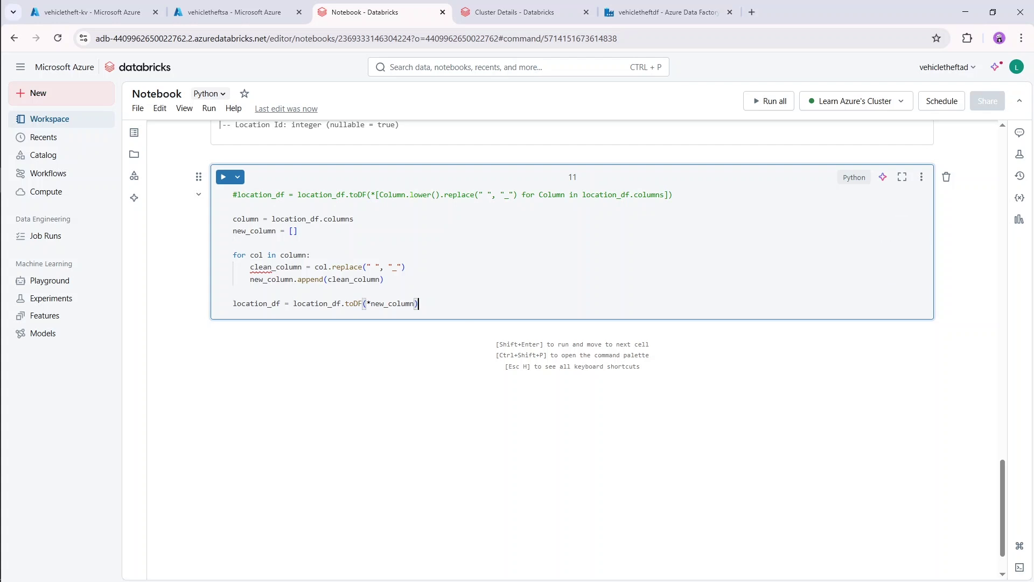
{"action": "key", "text": "shift+Return"}
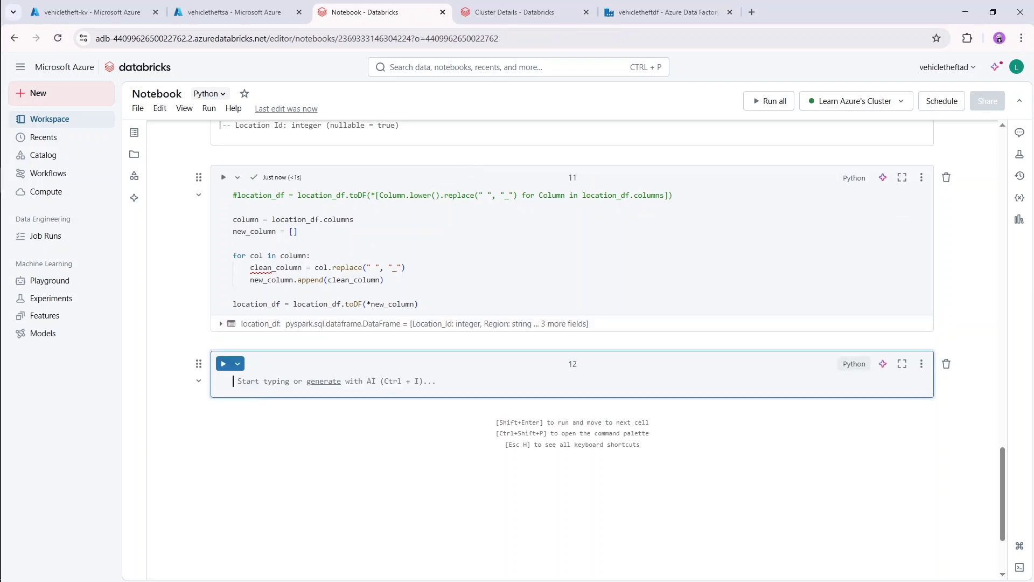
- Add location_df.show(2) at the end of cell 11 and rerun the cell
{"action": "left_click", "coordinate": [429, 304]}
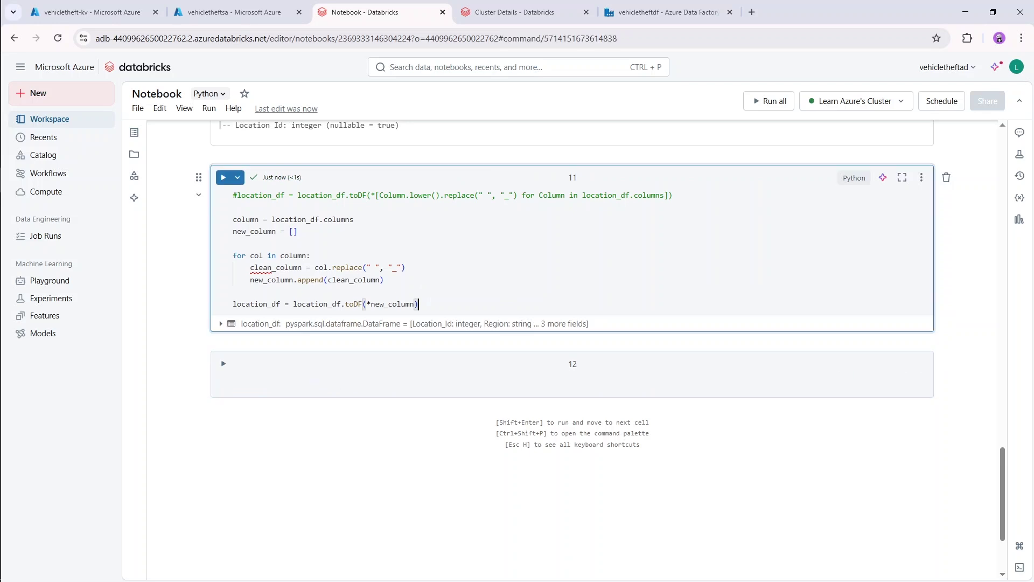
{"action": "key", "text": "Return"}
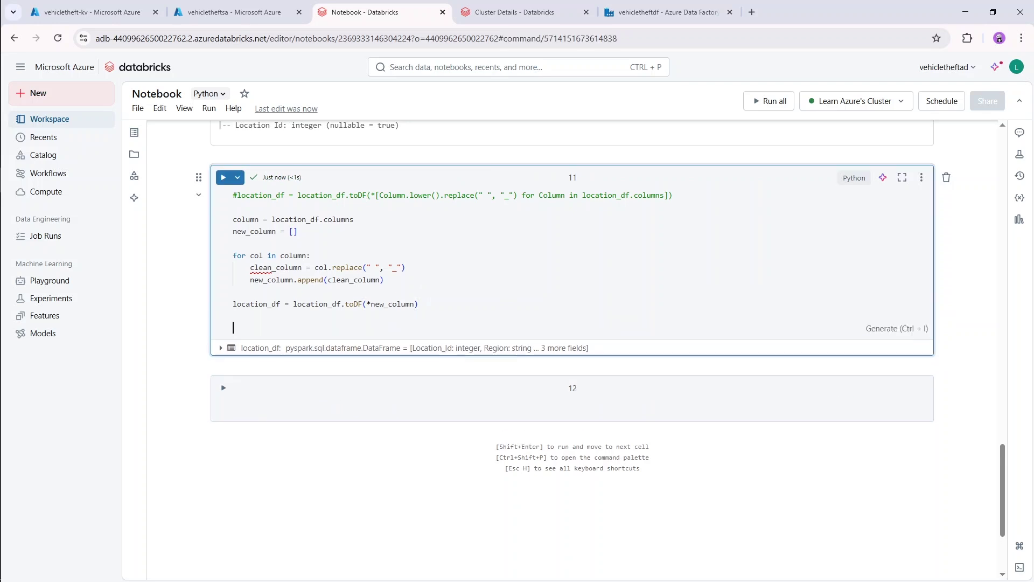
{"action": "type", "text": "LOCATION"}
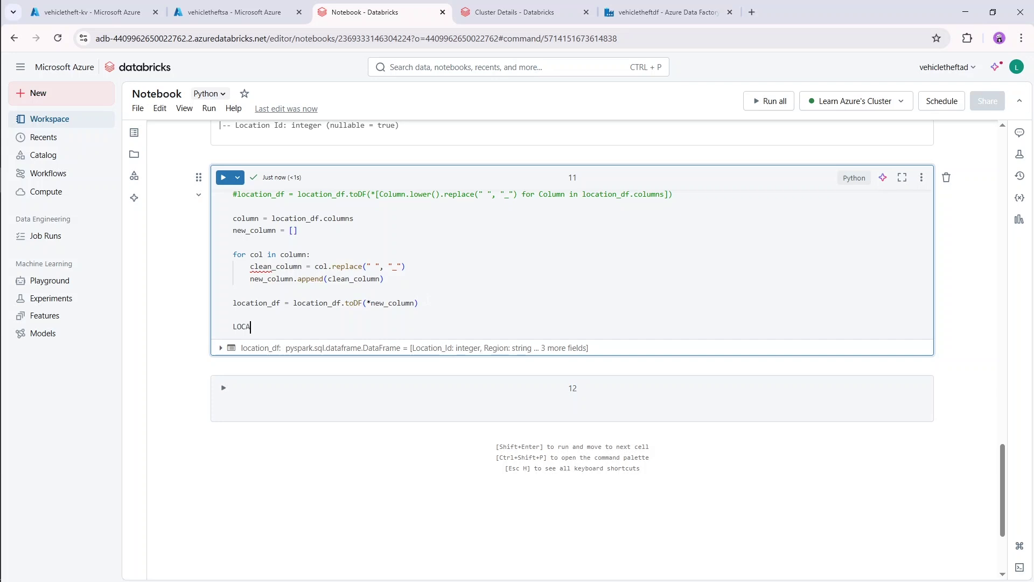
{"action": "key", "text": "BackSpace"}
{"action": "key", "text": "BackSpace"}
{"action": "key", "text": "BackSpace"}
{"action": "key", "text": "BackSpace"}
{"action": "key", "text": "BackSpace"}
{"action": "key", "text": "BackSpace"}
{"action": "key", "text": "BackSpace"}
{"action": "key", "text": "BackSpace"}
{"action": "type", "text": "location"}
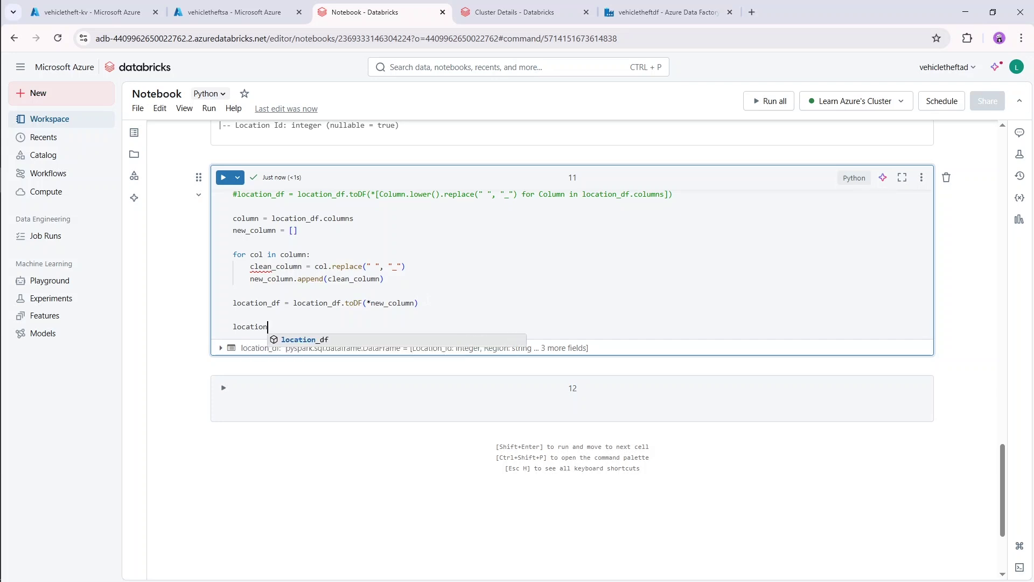
{"action": "type", "text": "_df.show"}
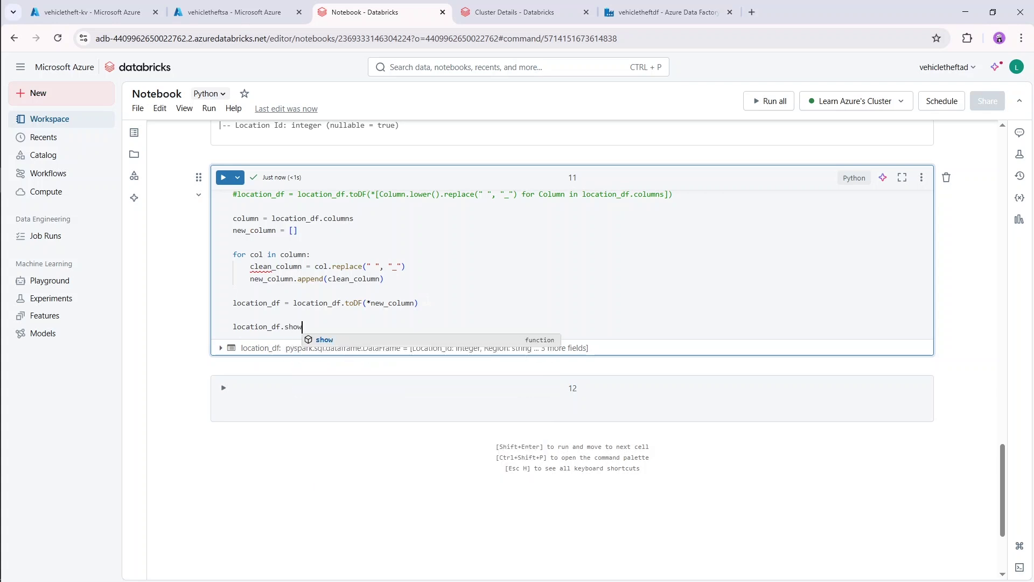
{"action": "type", "text": "(2"}
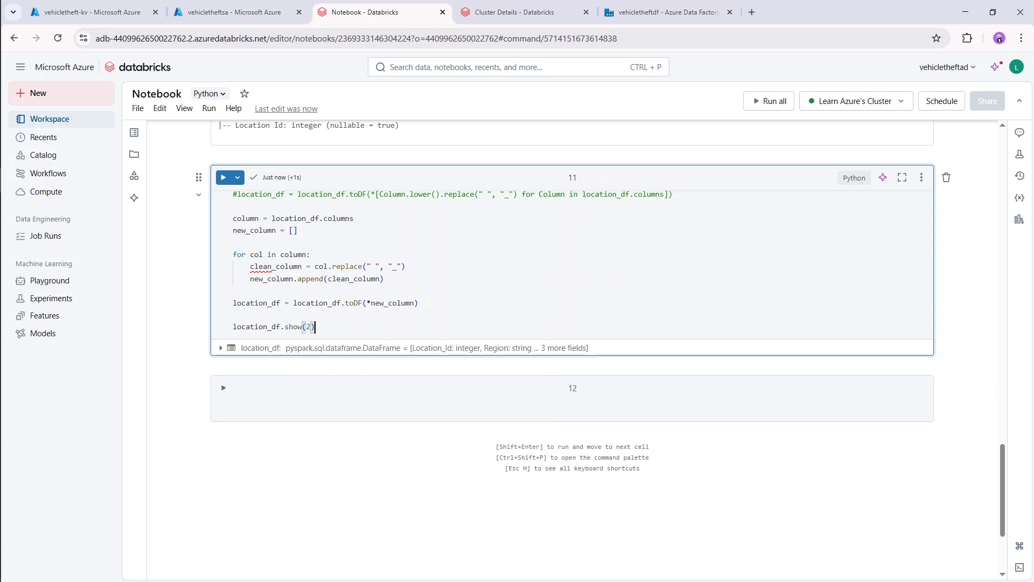
{"action": "key", "text": "shift+Return"}
- Append .lower() to the col.replace(" ", "_") expression in the loop and rerun the cell
{"action": "scroll", "coordinate": [572, 334], "scroll_direction": "up", "scroll_amount": 2}
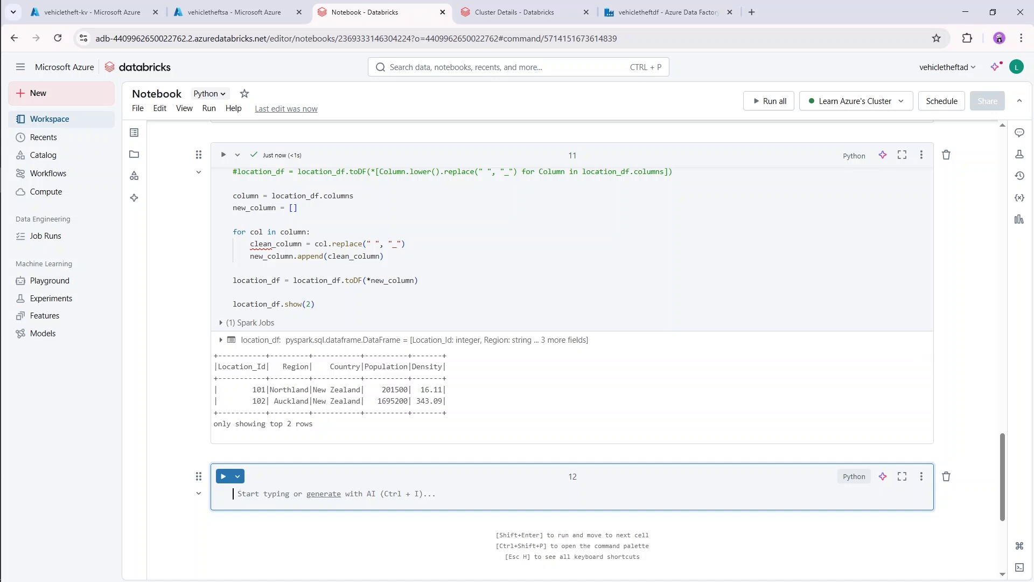
{"action": "left_click", "coordinate": [327, 244]}
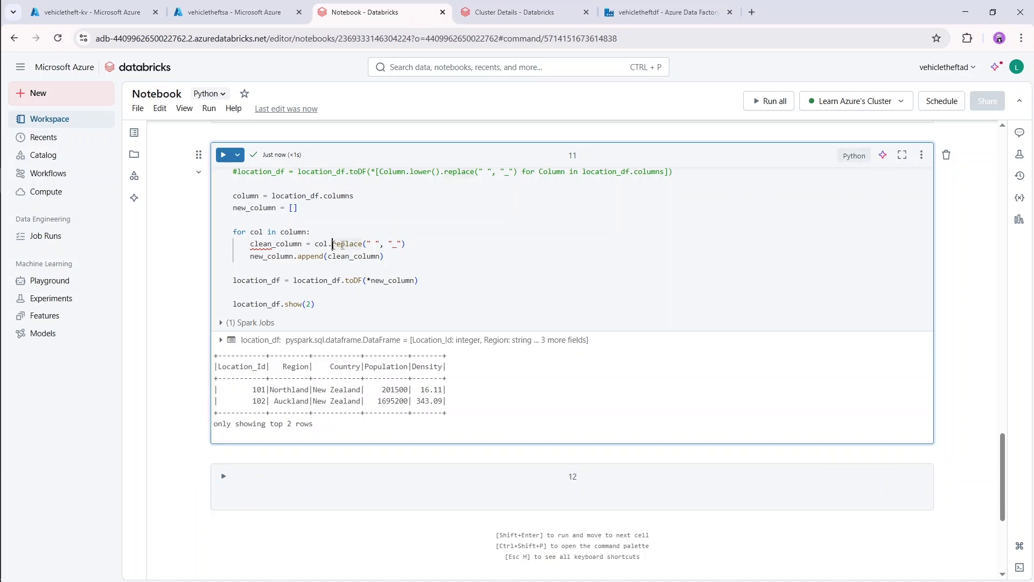
{"action": "left_click", "coordinate": [405, 244]}
{"action": "type", "text": ".lower()"}
{"action": "key", "text": "shift+Return"}
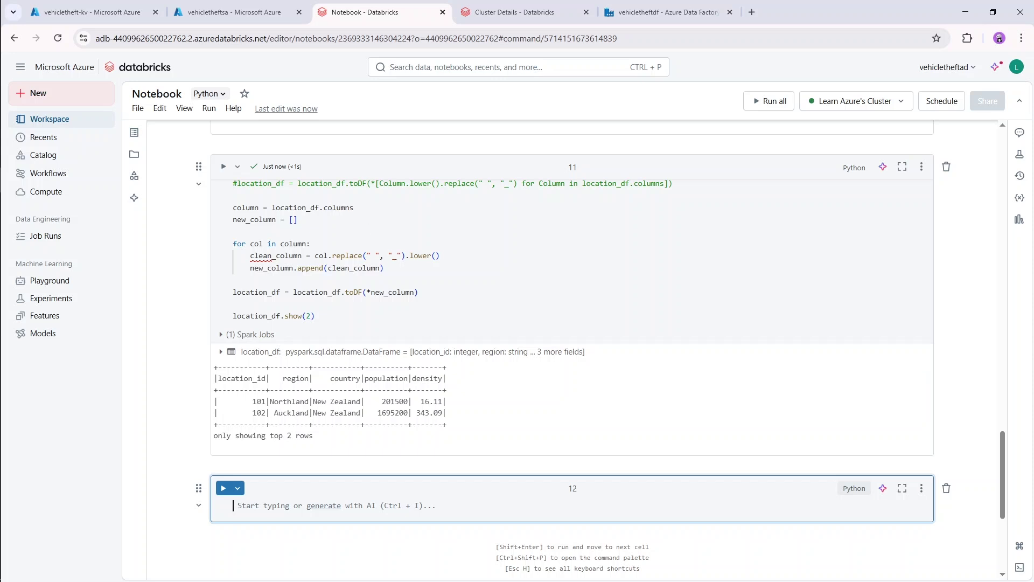
- Review cell 11's column and new_column assignments and the clean_column line that applies replace and lower
{"action": "left_click_drag", "start_coordinate": [353, 207], "coordinate": [233, 209]}
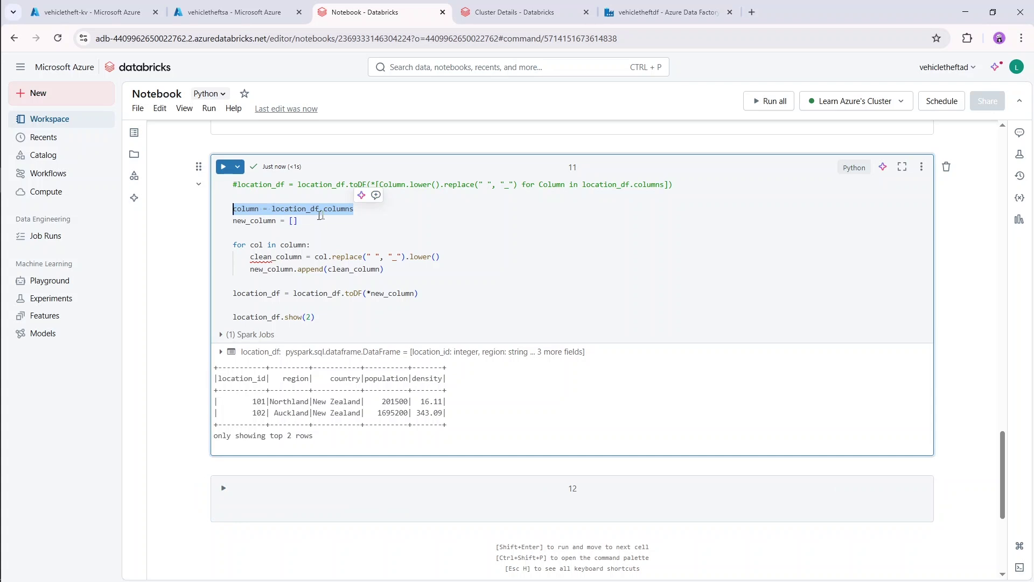
{"action": "left_click", "coordinate": [298, 209]}
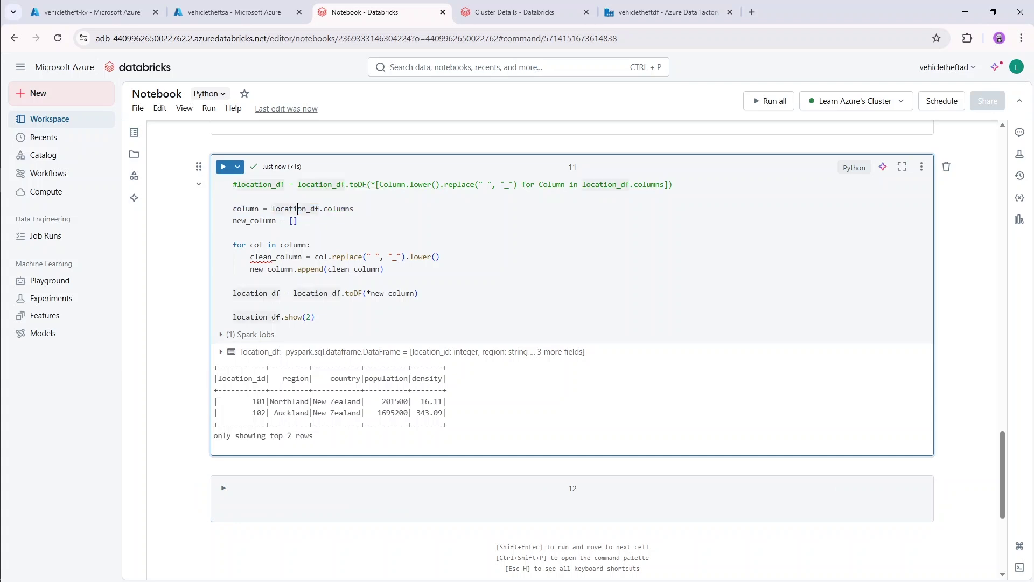
{"action": "double_click", "coordinate": [298, 208]}
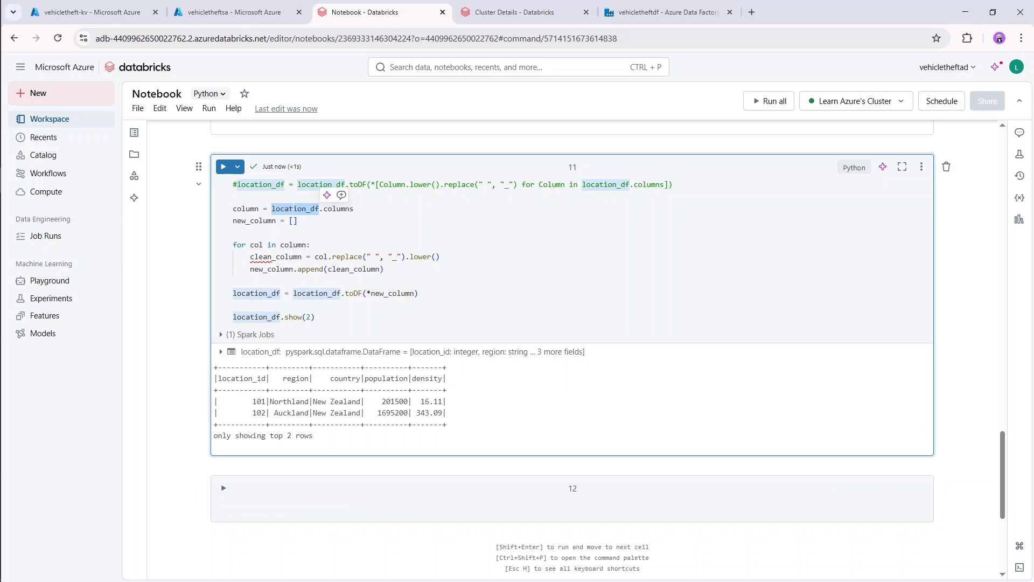
{"action": "left_click", "coordinate": [294, 209]}
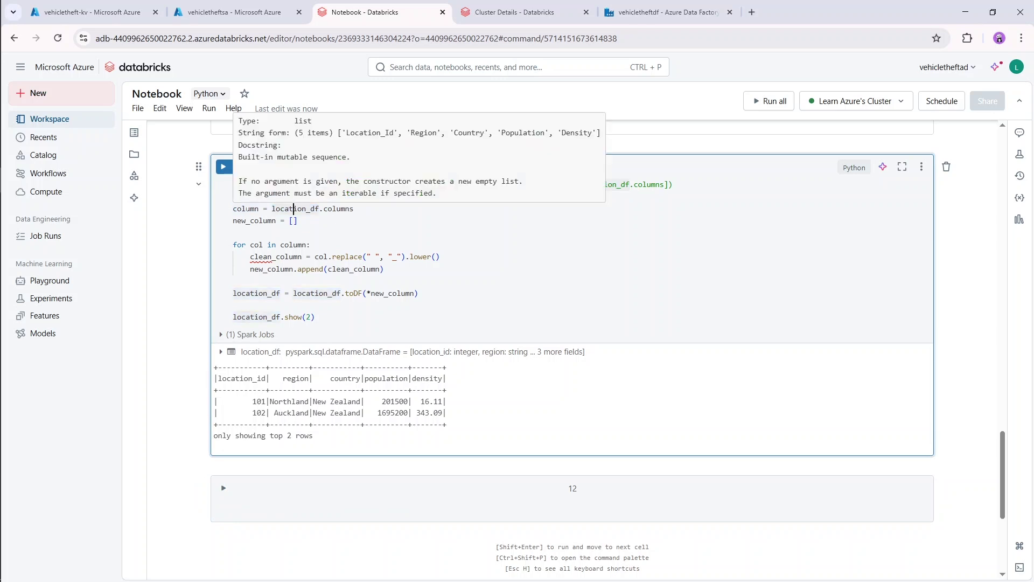
{"action": "left_click", "coordinate": [246, 208]}
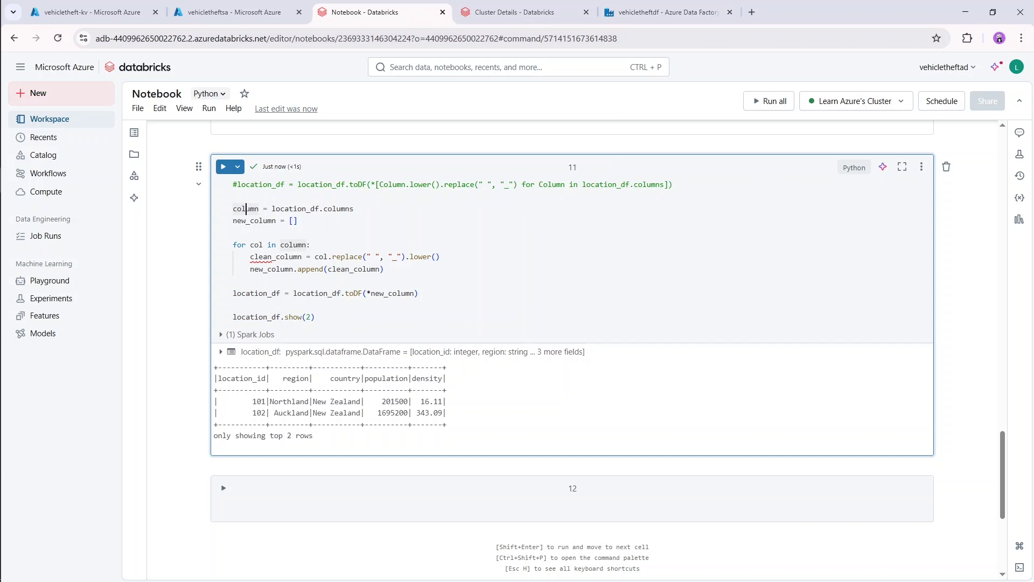
{"action": "left_click", "coordinate": [298, 220]}
{"action": "left_click_drag", "start_coordinate": [297, 221], "coordinate": [233, 221]}
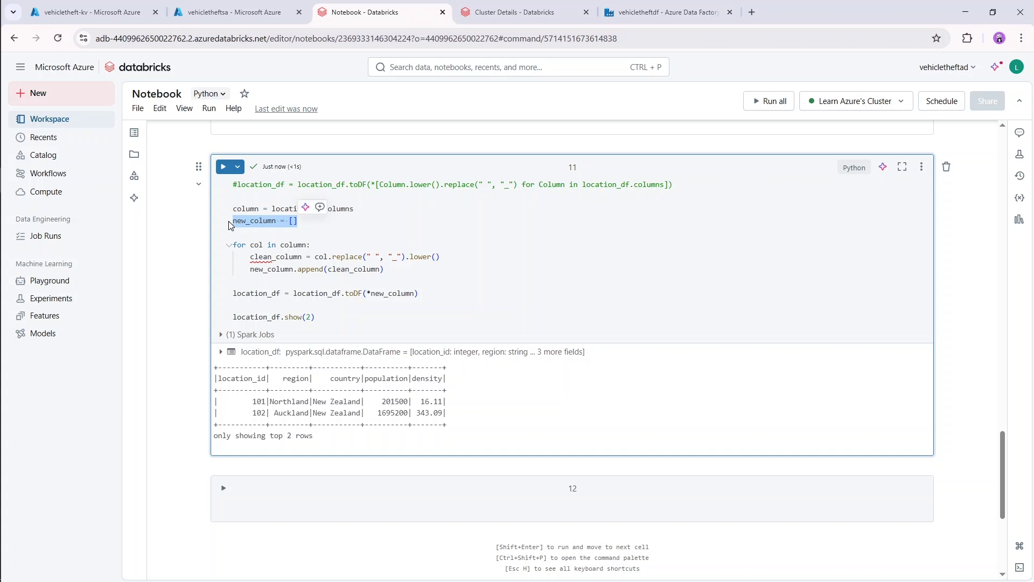
{"action": "left_click", "coordinate": [254, 221]}
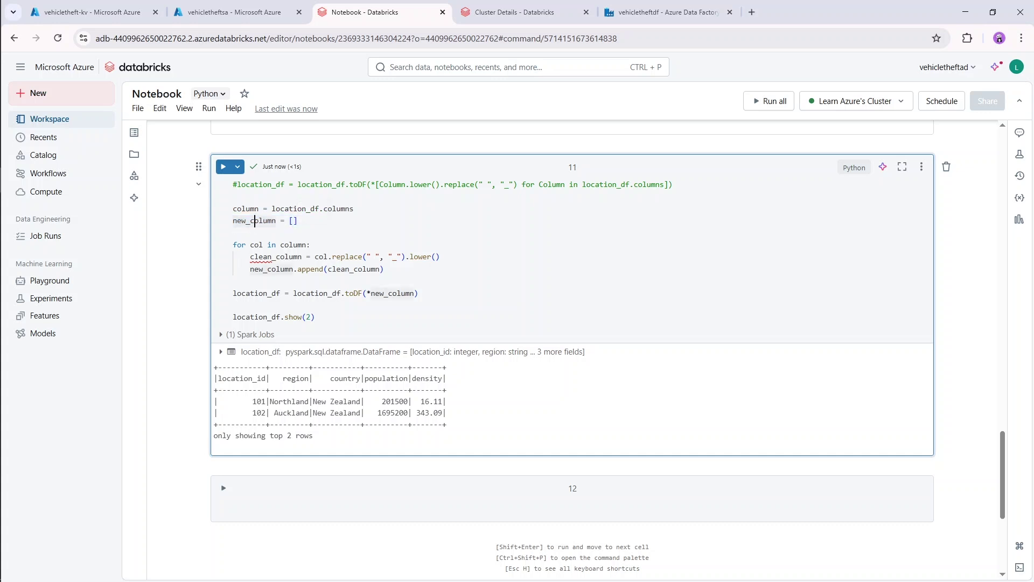
{"action": "scroll", "coordinate": [571, 345], "scroll_direction": "down", "scroll_amount": 1}
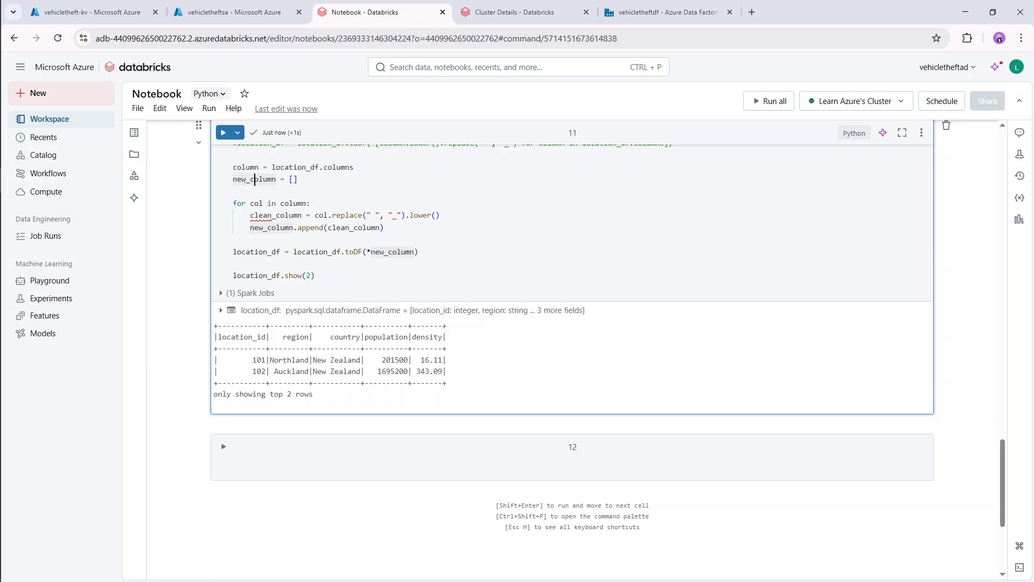
{"action": "scroll", "coordinate": [571, 345], "scroll_direction": "up", "scroll_amount": 2}
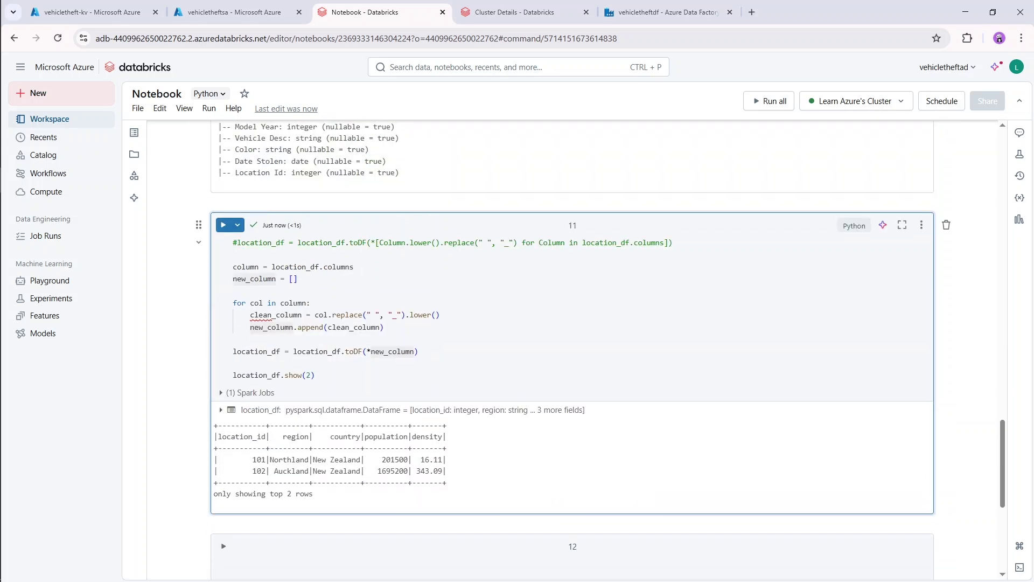
{"action": "mouse_move", "coordinate": [255, 278]}
{"action": "left_click", "coordinate": [240, 267]}
{"action": "left_click", "coordinate": [242, 267]}
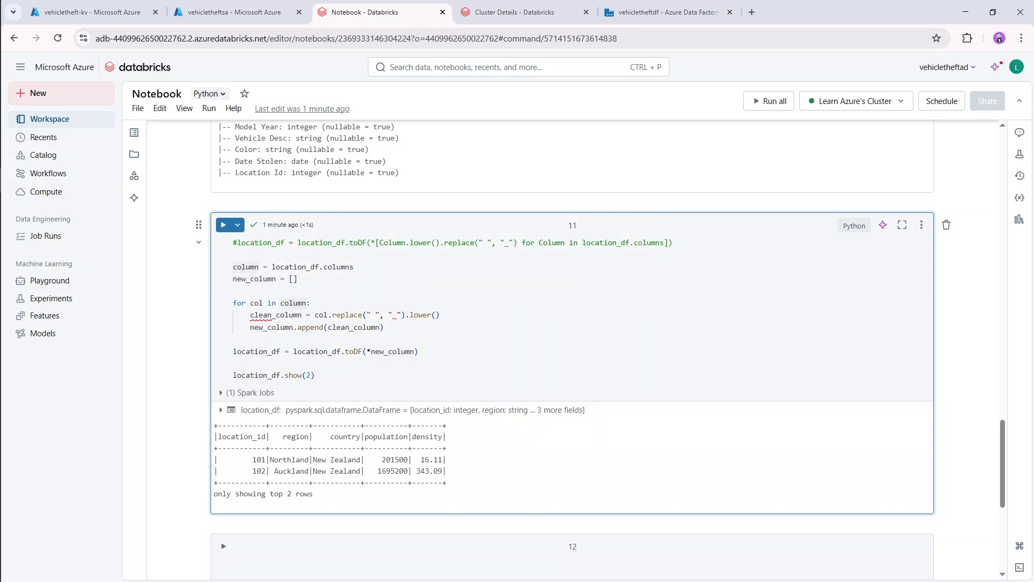
{"action": "scroll", "coordinate": [298, 334], "scroll_direction": "down", "scroll_amount": 1}
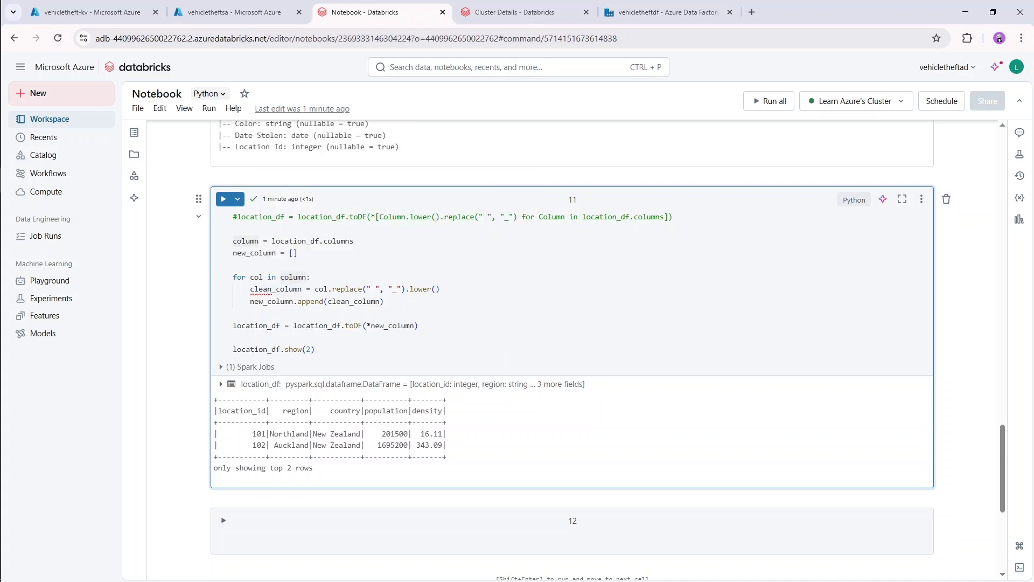
{"action": "left_click_drag", "start_coordinate": [440, 289], "coordinate": [246, 289]}
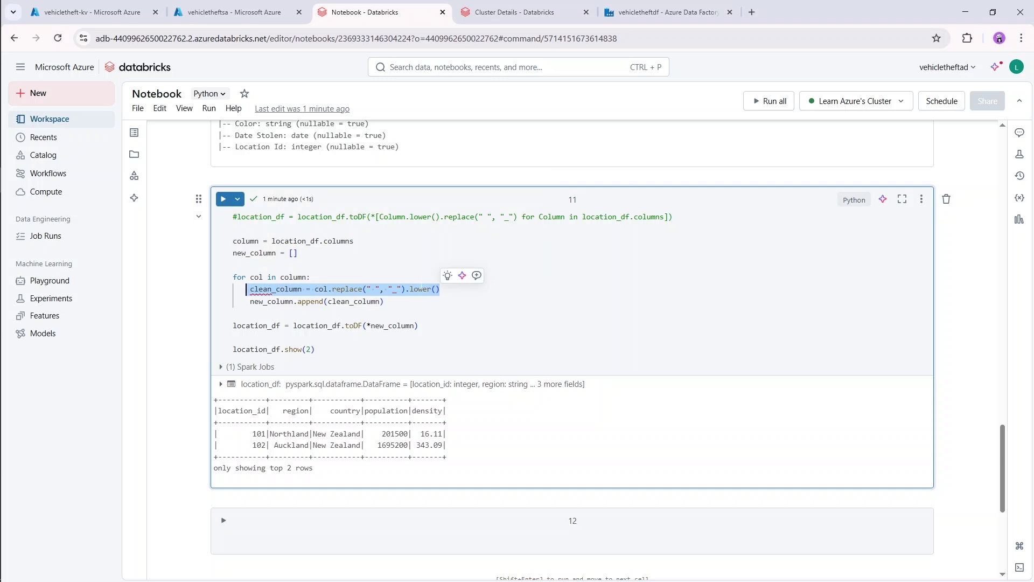
{"action": "left_click", "coordinate": [419, 289]}
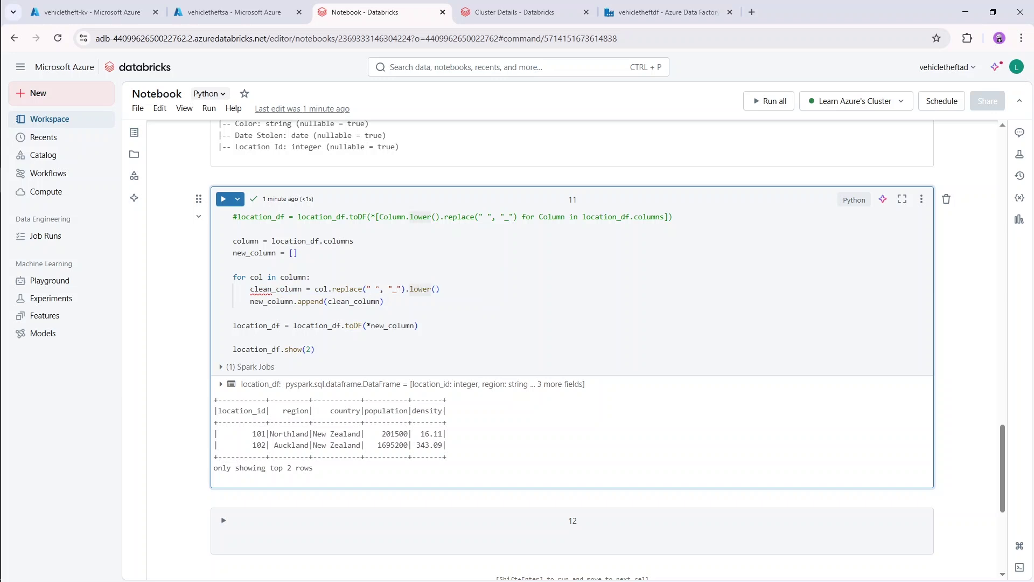
{"action": "mouse_move", "coordinate": [354, 291]}
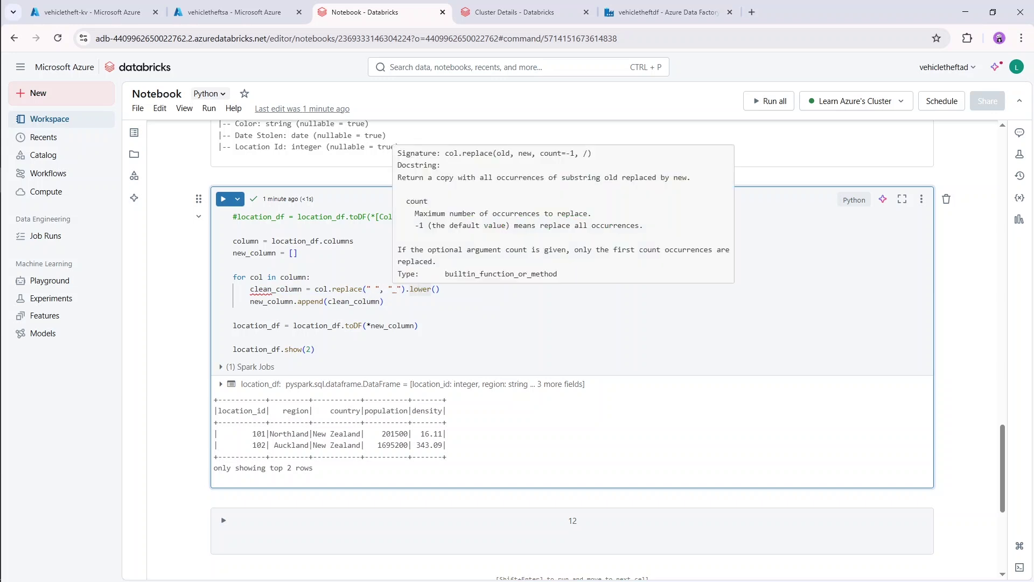
- Review cell 11's new_column.append(clean_column) line and the empty new_column list that it fills
{"action": "scroll", "coordinate": [395, 296], "scroll_direction": "down", "scroll_amount": 1}
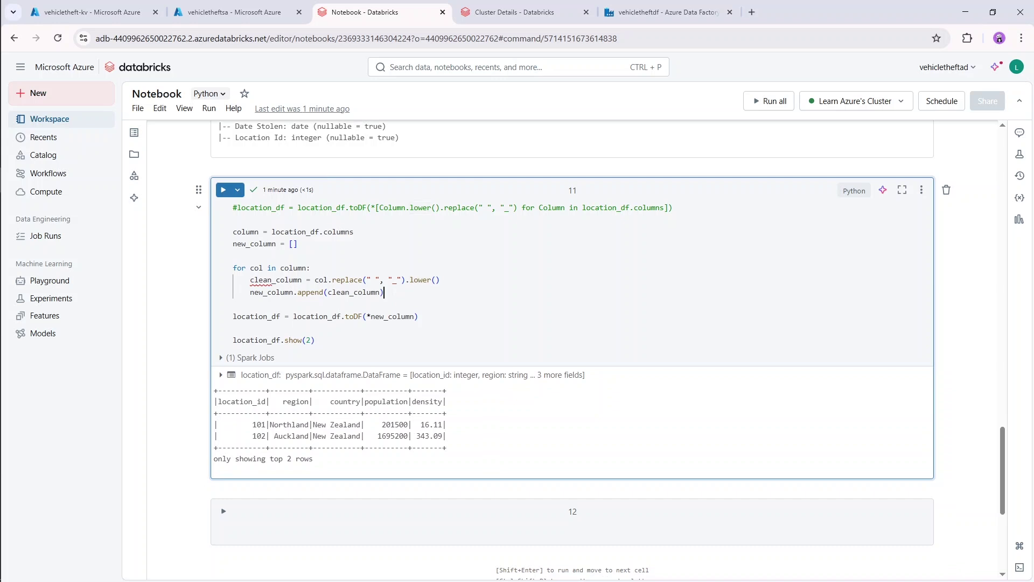
{"action": "left_click_drag", "start_coordinate": [395, 293], "coordinate": [250, 294]}
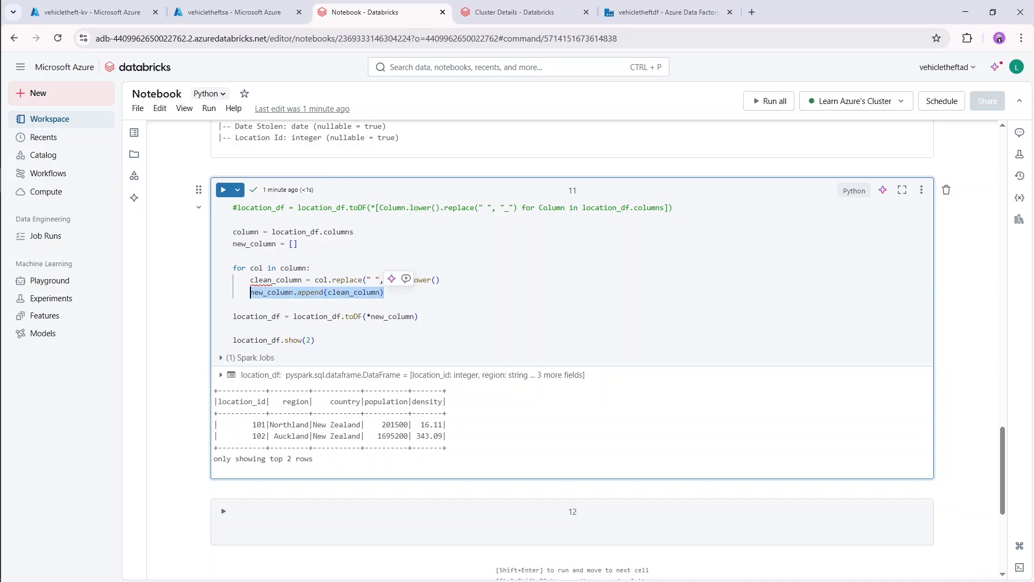
{"action": "mouse_move", "coordinate": [292, 294]}
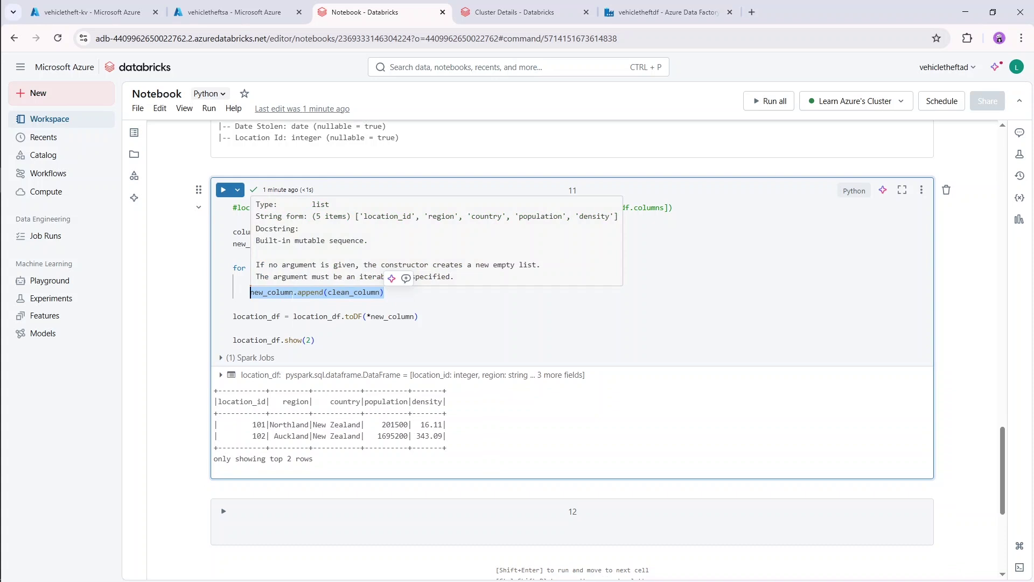
{"action": "left_click", "coordinate": [294, 292]}
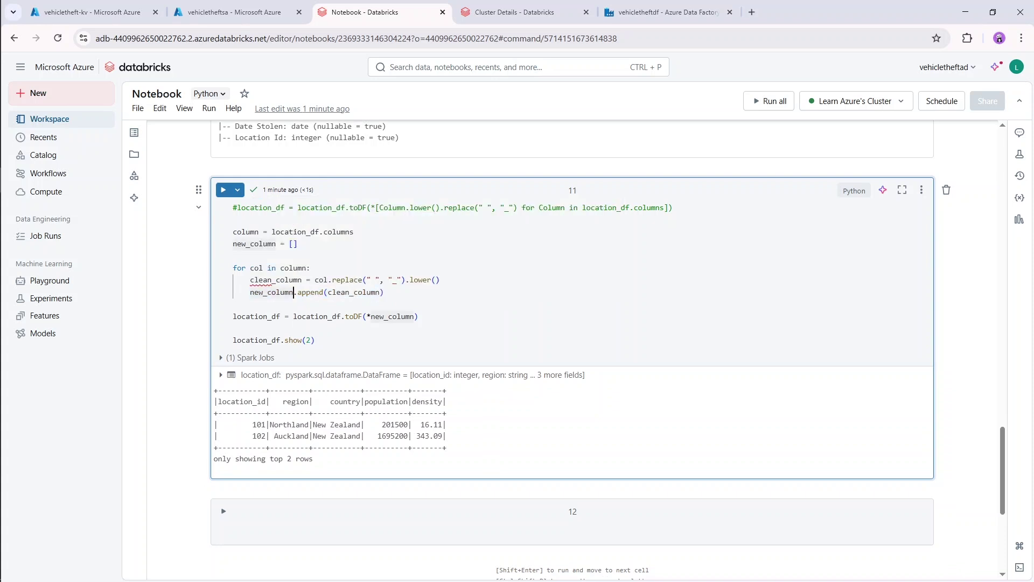
{"action": "left_click", "coordinate": [263, 292]}
{"action": "left_click_drag", "start_coordinate": [298, 244], "coordinate": [232, 244]}
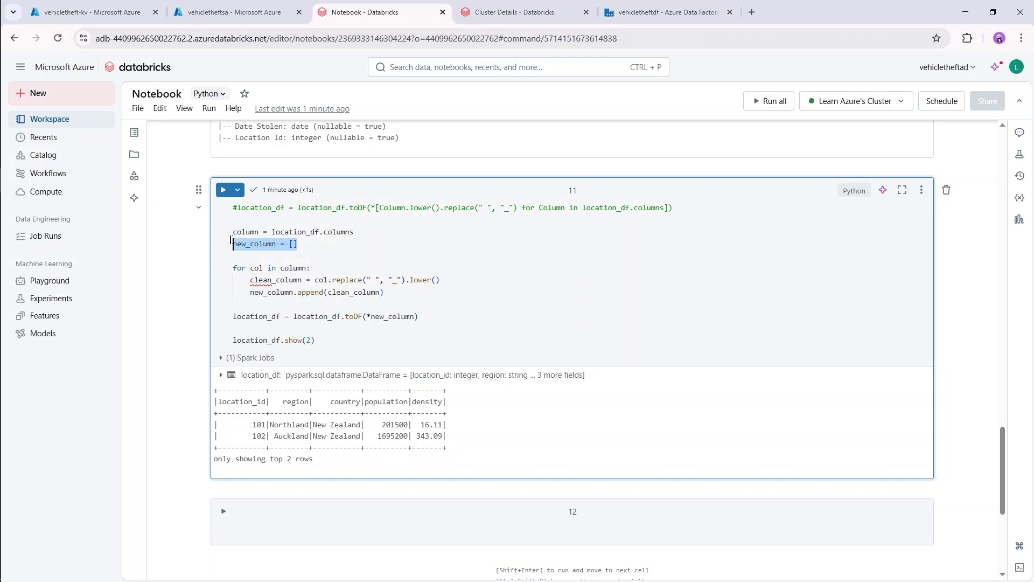
{"action": "left_click", "coordinate": [233, 255]}
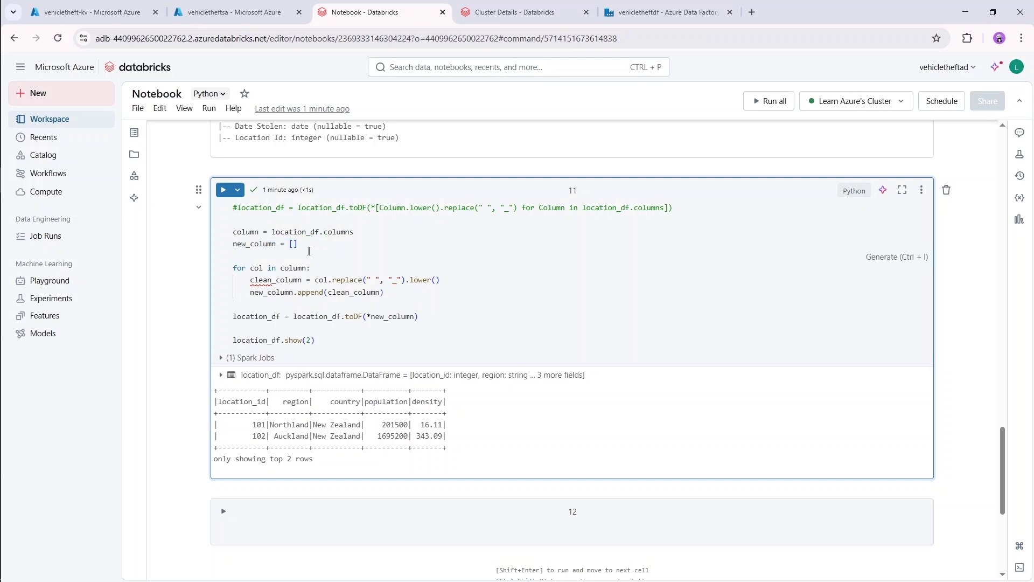
{"action": "left_click", "coordinate": [310, 245]}
{"action": "scroll", "coordinate": [431, 302], "scroll_direction": "down", "scroll_amount": 1}
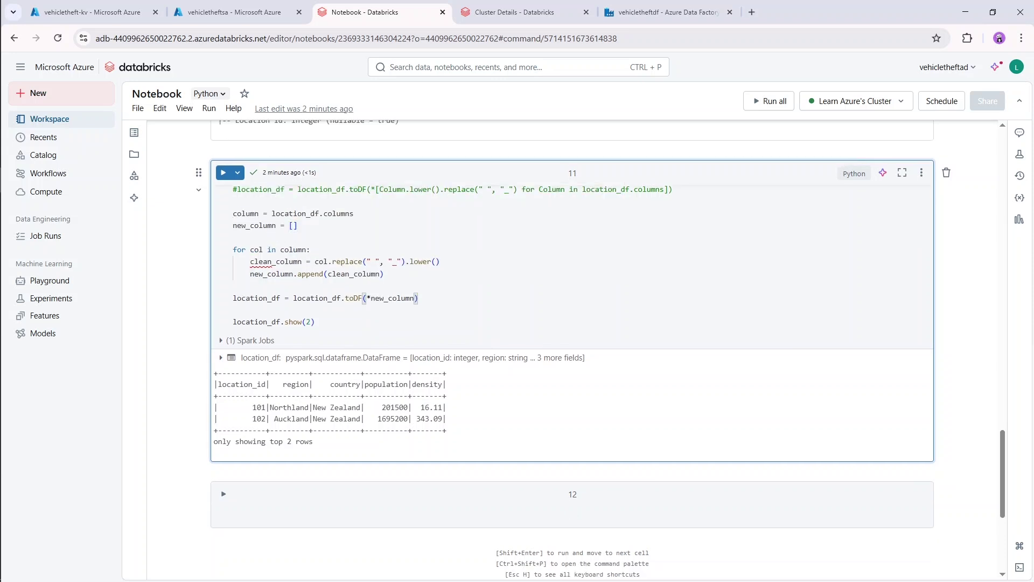
- Review the location_df = location_df.toDF(*new_column) line in cell 11 and check the toDF documentation
{"action": "left_click", "coordinate": [431, 299]}
{"action": "left_click", "coordinate": [273, 311]}
{"action": "key", "text": "shift+Up"}
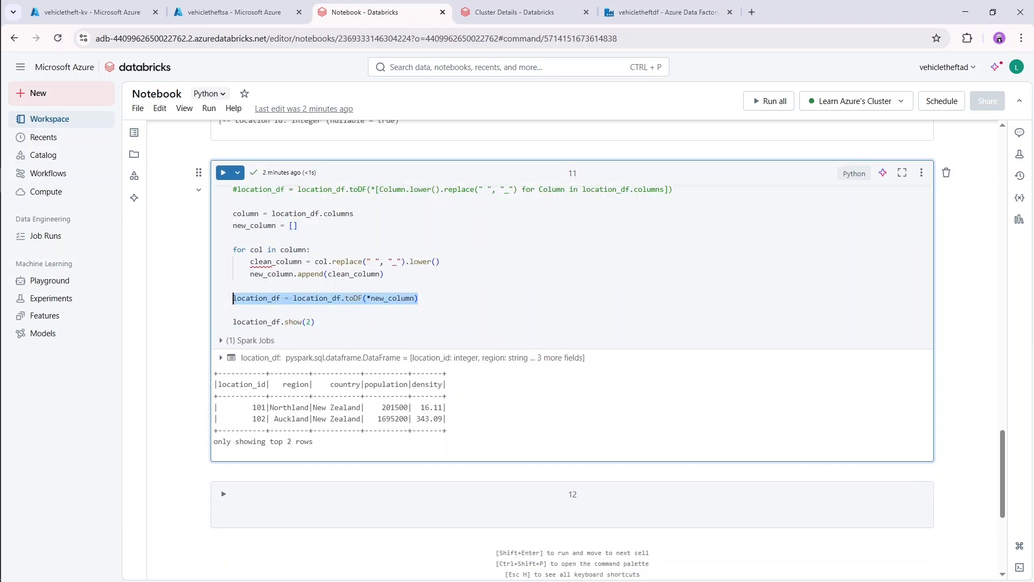
{"action": "key", "text": "End"}
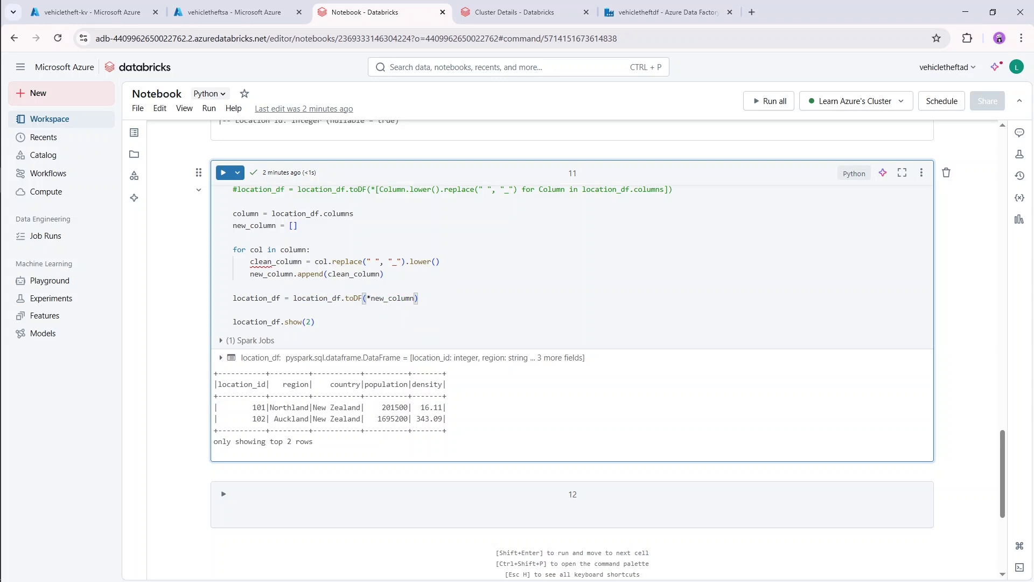
{"action": "key", "text": "shift+Tab"}
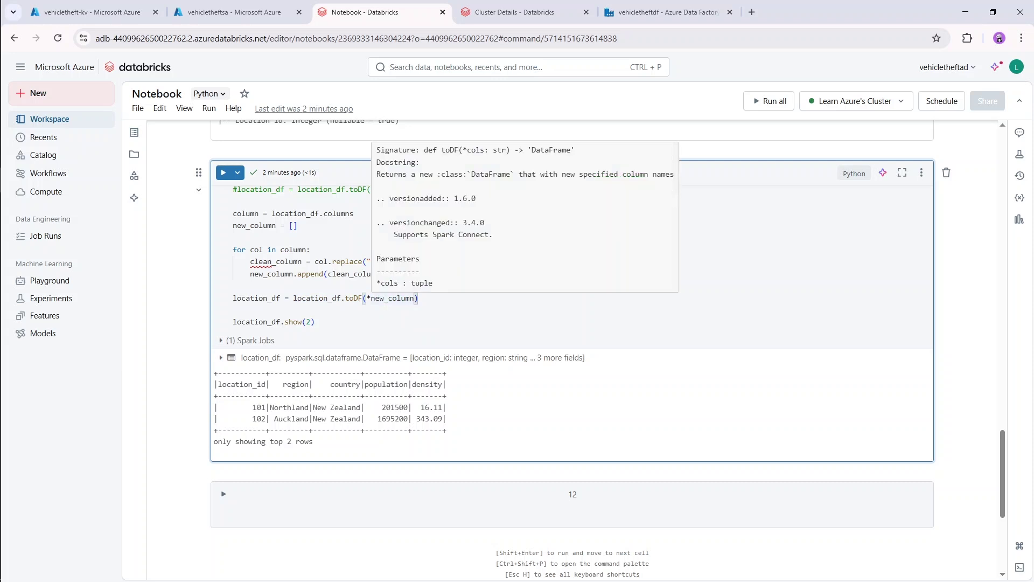
{"action": "key", "text": "Escape"}
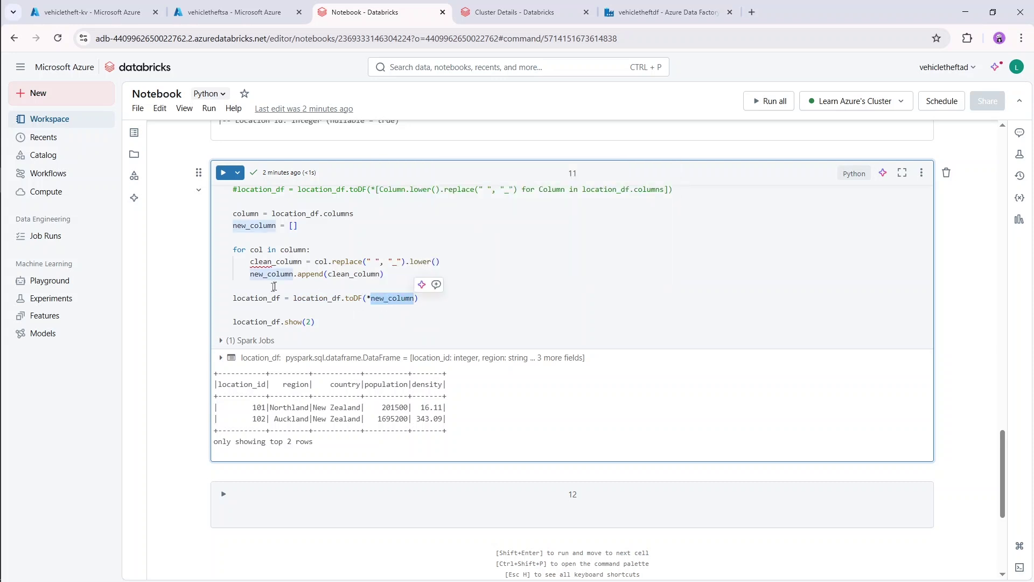
{"action": "left_click", "coordinate": [251, 298]}
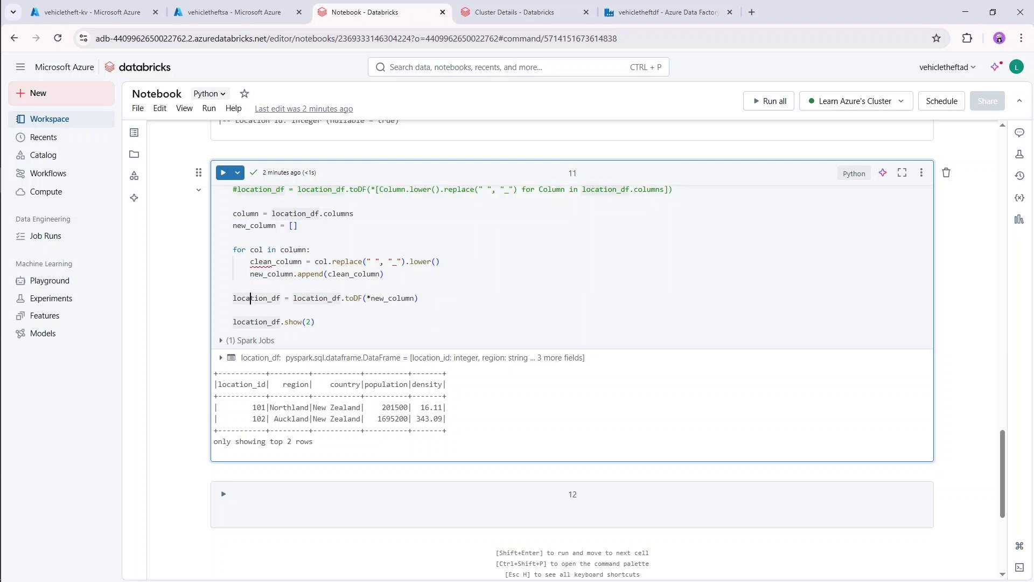
- Comment out the loop block from column = location_df.columns through toDF(*new_column), and uncomment the one-line location_df.toDF list comprehension
{"action": "left_click", "coordinate": [341, 322]}
{"action": "key", "text": "ctrl+Return"}
{"action": "left_click_drag", "start_coordinate": [419, 319], "coordinate": [232, 235]}
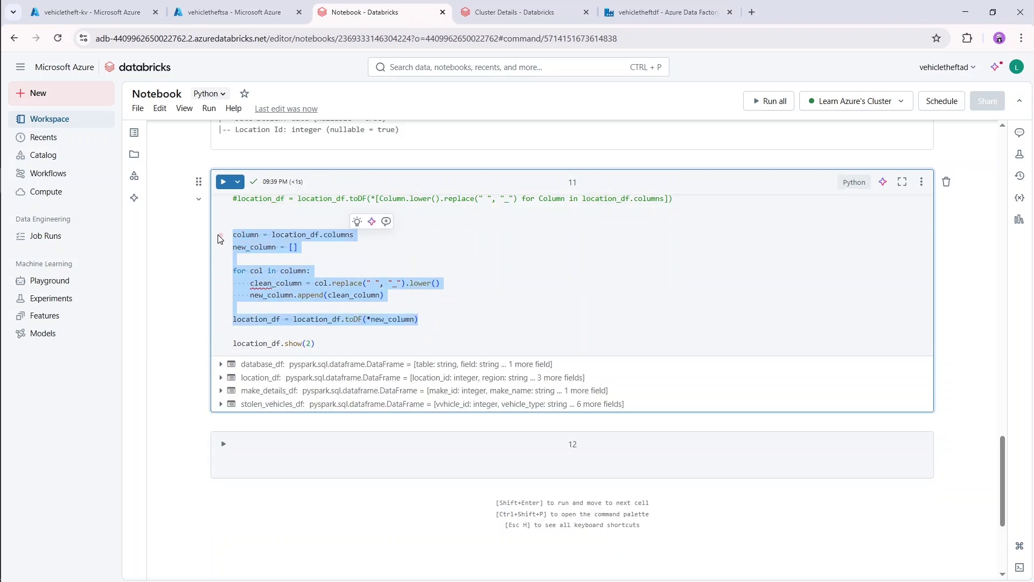
{"action": "key", "text": "ctrl+slash"}
{"action": "key", "text": "Up"}
{"action": "key", "text": "Up"}
{"action": "key", "text": "Up"}
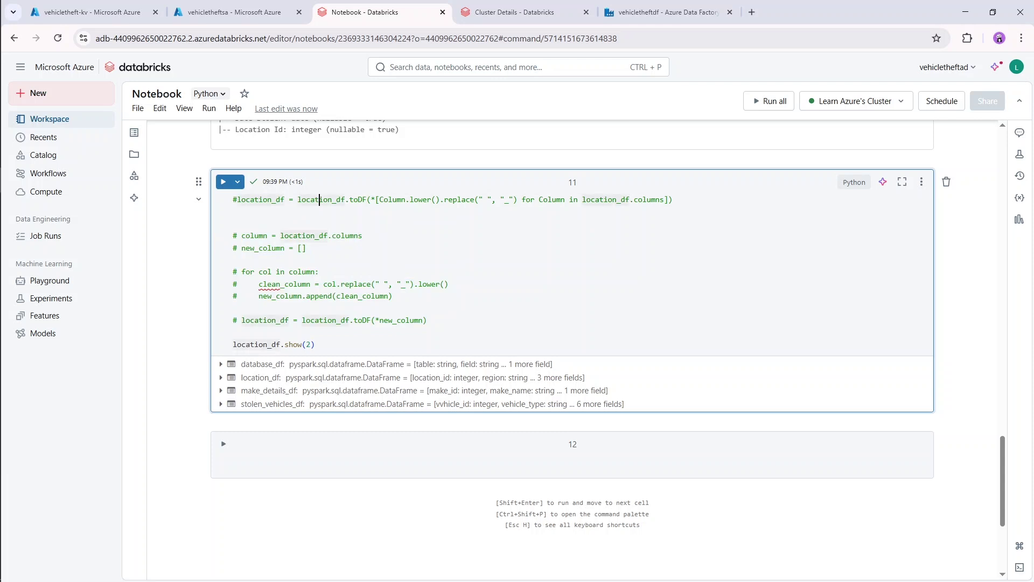
{"action": "key", "text": "ctrl+slash"}
{"action": "key", "text": "Down"}
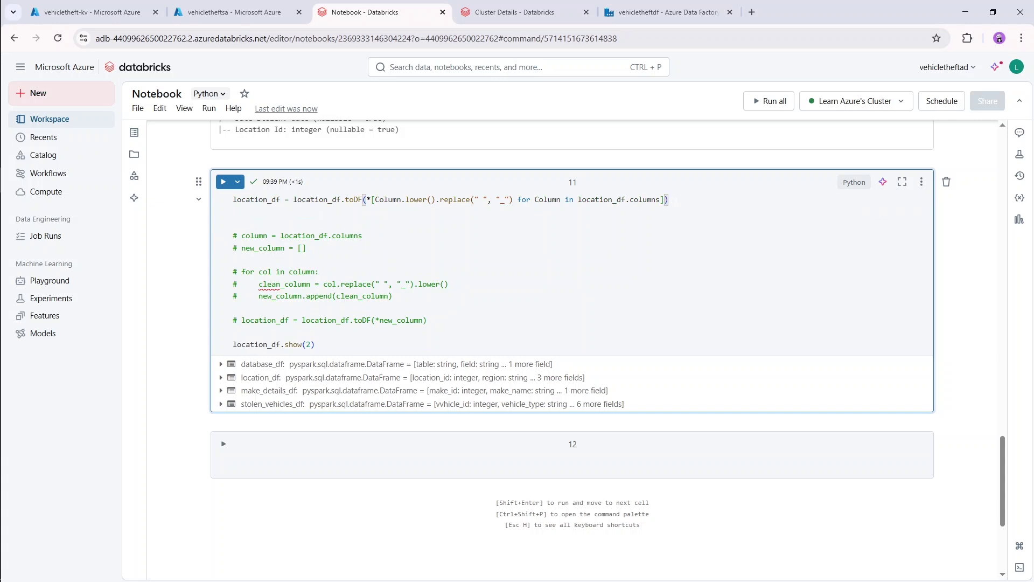
- Add three copies of the one-line location_df.toDF list comprehension directly beneath the original in cell 11
{"action": "left_click_drag", "start_coordinate": [676, 201], "coordinate": [234, 200]}
{"action": "key", "text": "ctrl+c"}
{"action": "left_click", "coordinate": [233, 211]}
{"action": "key", "text": "ctrl+v"}
{"action": "key", "text": "Return"}
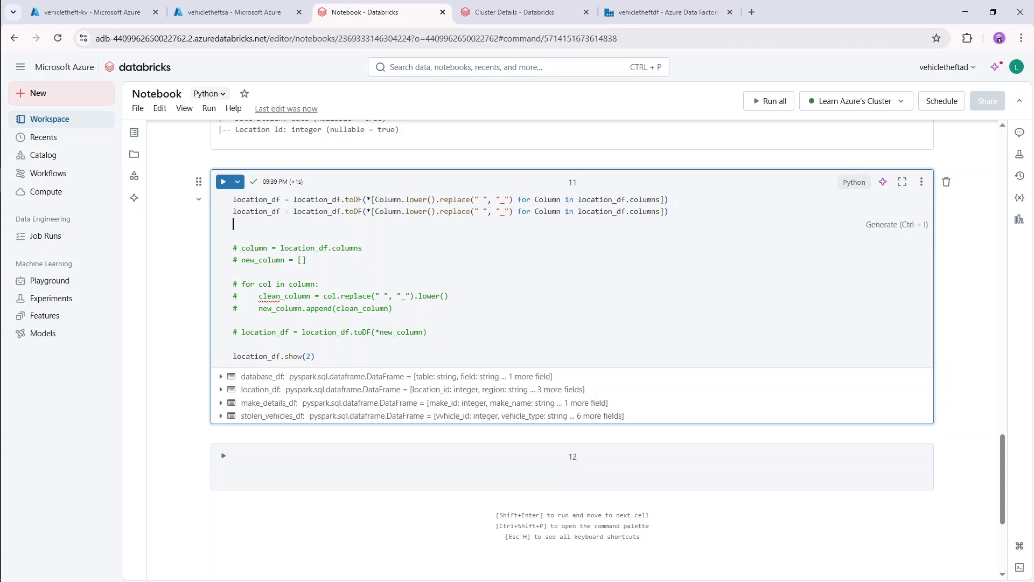
{"action": "key", "text": "ctrl+v"}
{"action": "key", "text": "Return"}
{"action": "key", "text": "ctrl+v"}
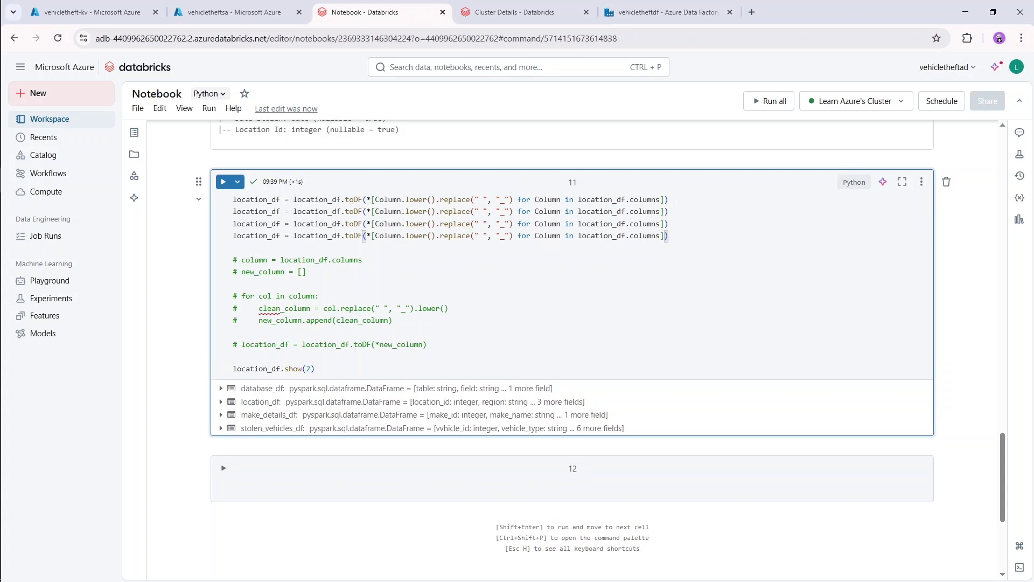
- Replace all three location_df references in the second toDF line with make_details_df
{"action": "double_click", "coordinate": [248, 212]}
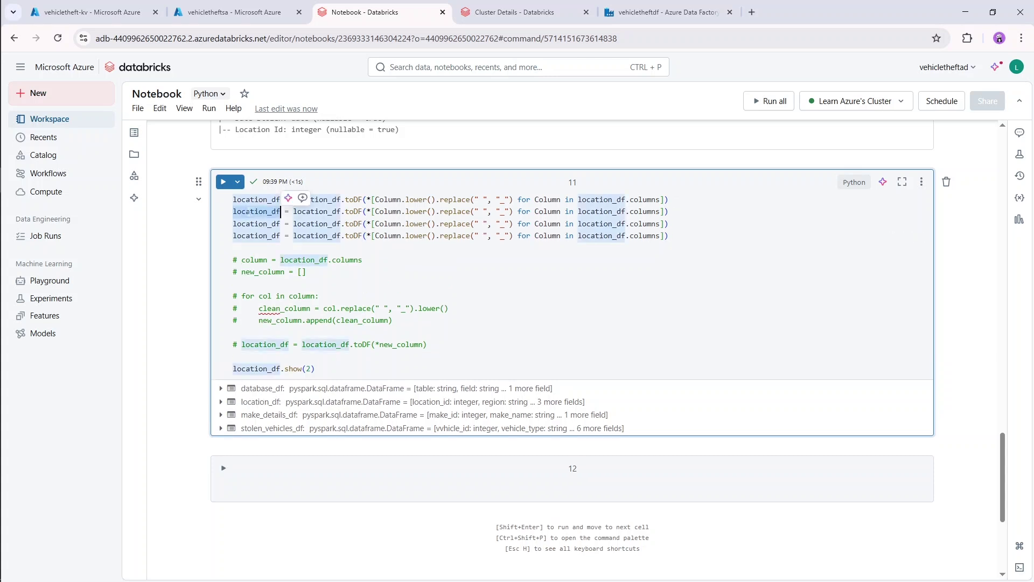
{"action": "key", "text": "ctrl+d"}
{"action": "key", "text": "ctrl+d"}
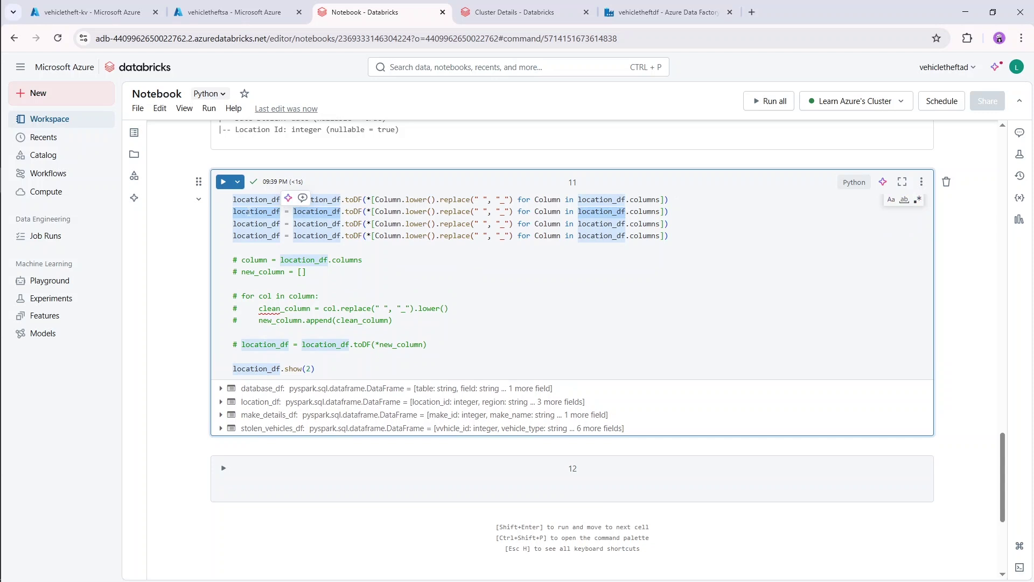
{"action": "type", "text": "make_details"}
{"action": "key", "text": "Tab"}
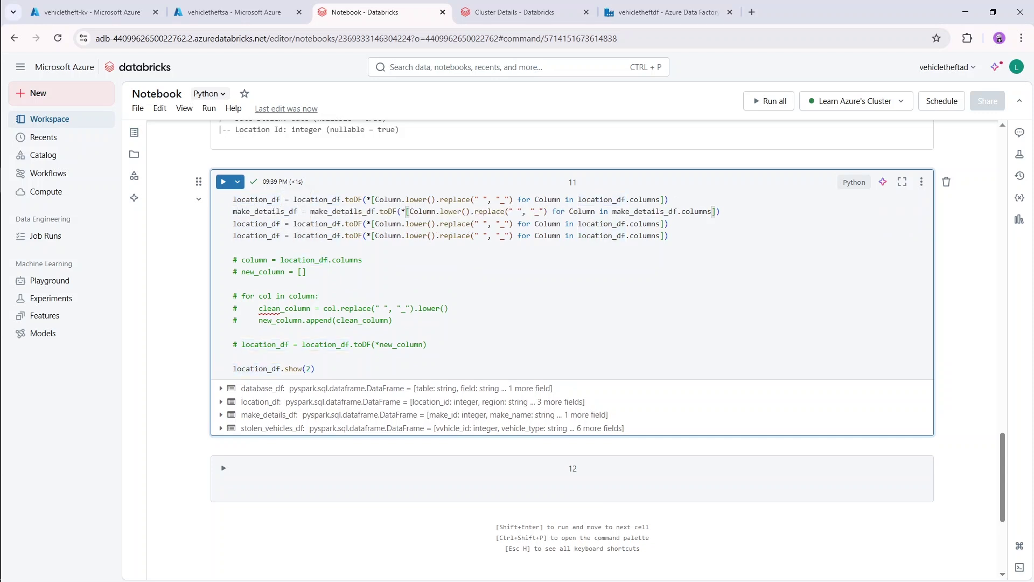
- Replace all three location_df references in the third toDF line with stolen_vehicles_df
{"action": "double_click", "coordinate": [256, 224]}
{"action": "key", "text": "ctrl+d"}
{"action": "key", "text": "ctrl+d"}
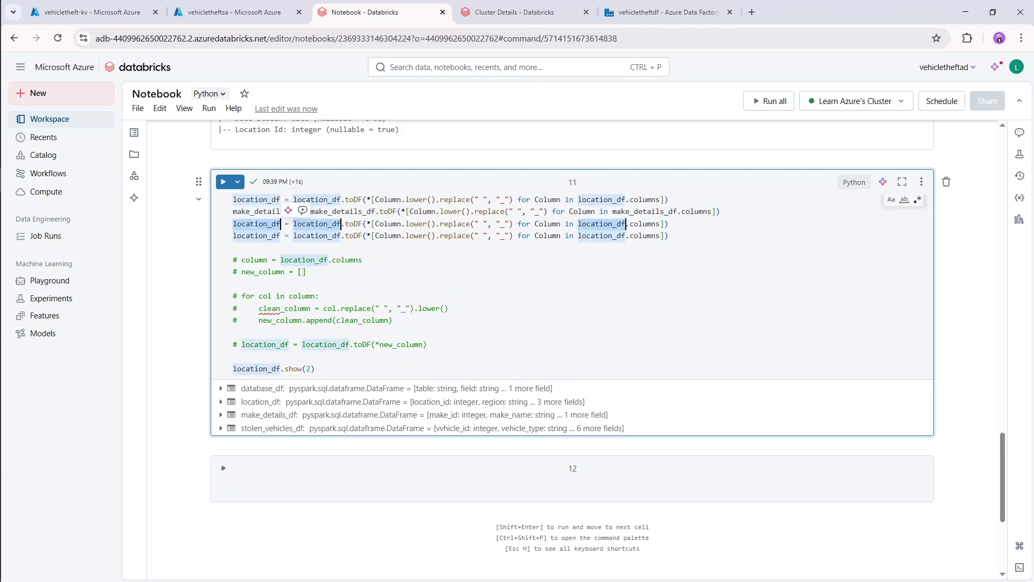
{"action": "type", "text": "sto"}
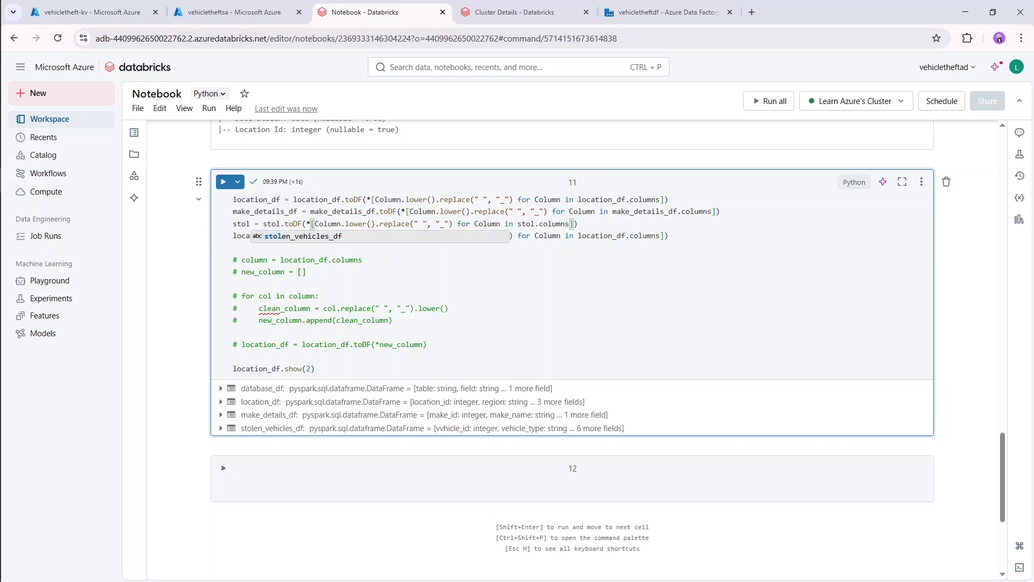
{"action": "key", "text": "Tab"}
- Replace all three location_df references in the fourth toDF line with database_df and run cell 11
{"action": "double_click", "coordinate": [259, 235]}
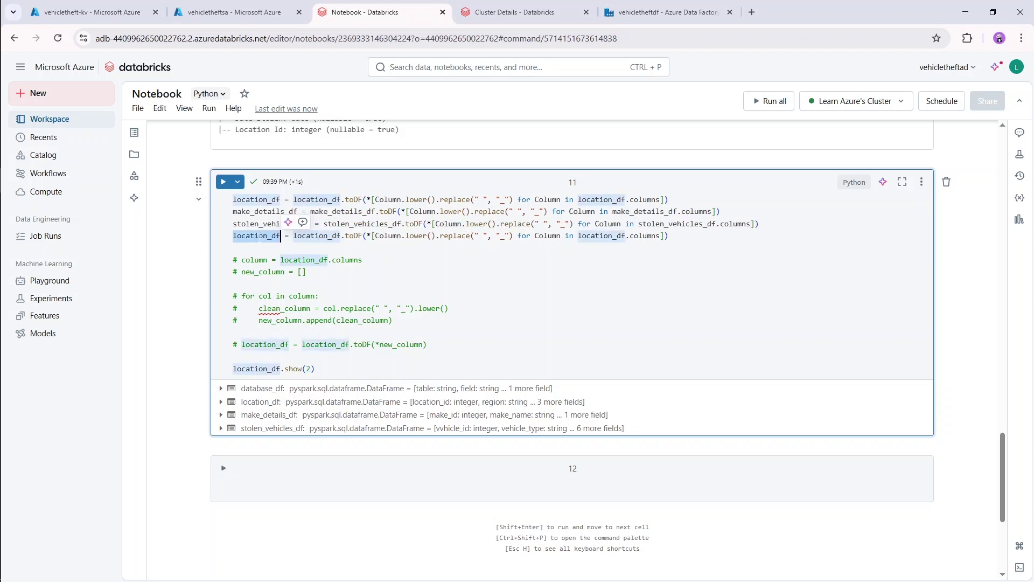
{"action": "key", "text": "ctrl+d"}
{"action": "key", "text": "ctrl+d"}
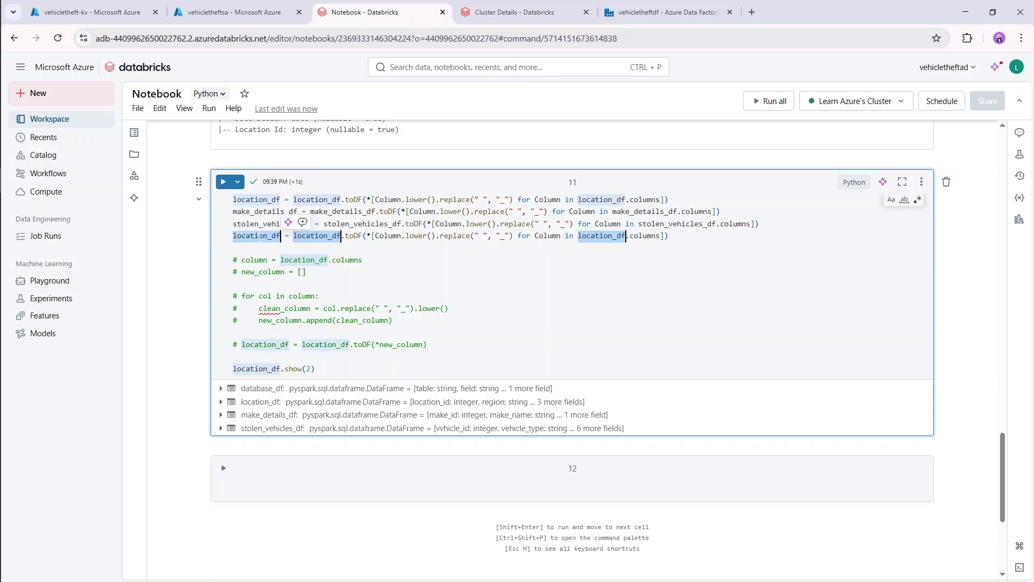
{"action": "type", "text": "da"}
{"action": "key", "text": "Tab"}
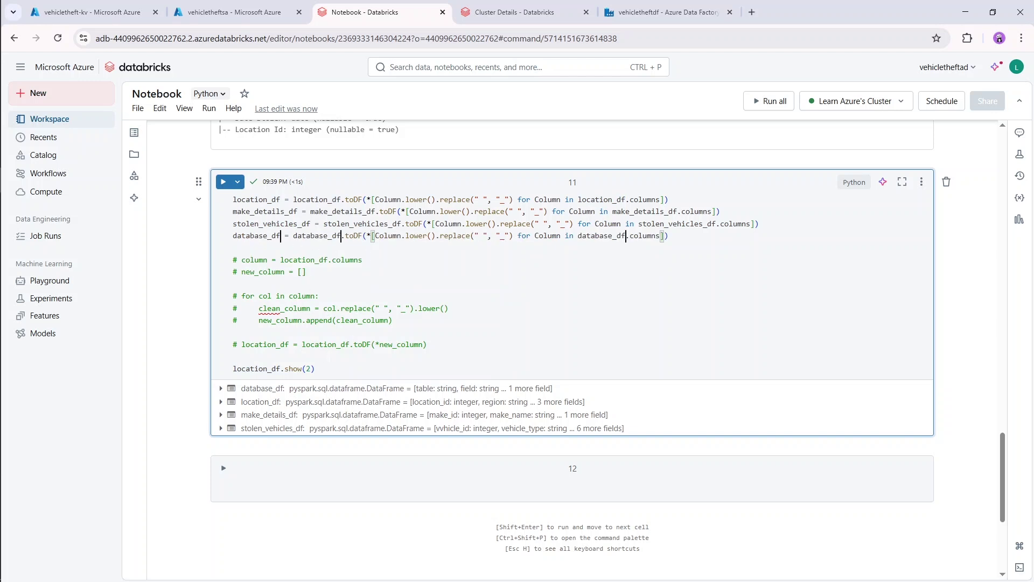
{"action": "left_click", "coordinate": [233, 356]}
{"action": "key", "text": "shift+Return"}
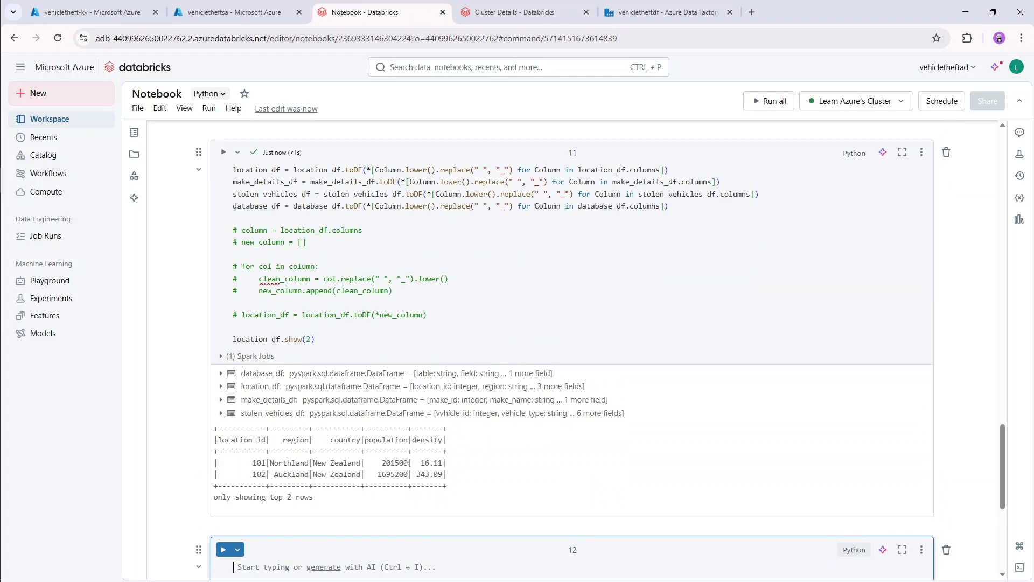
- Change the final line of cell 11 to stolen_vehicles_df.show(2) and rerun the cell
{"action": "double_click", "coordinate": [272, 195]}
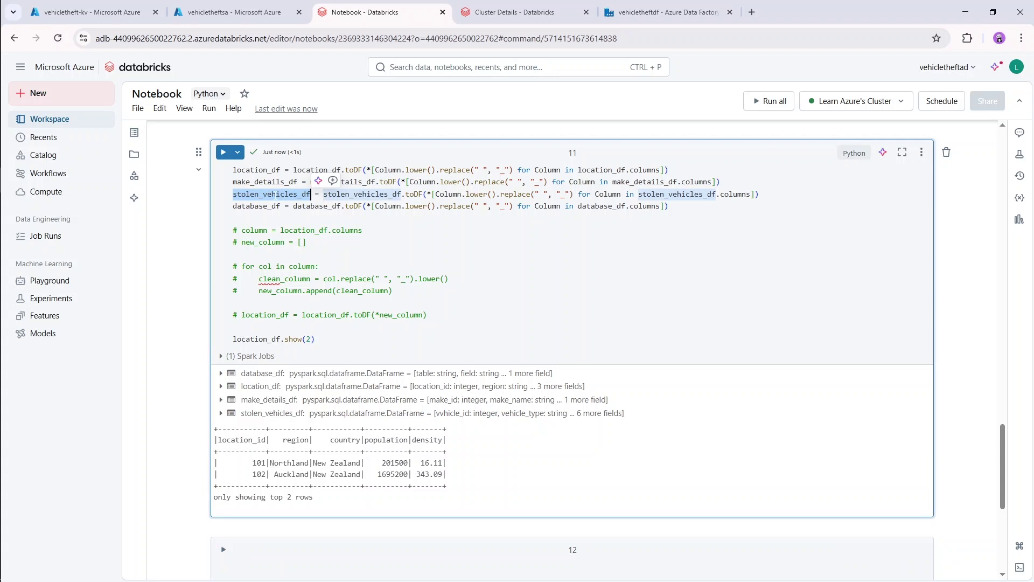
{"action": "key", "text": "ctrl+c"}
{"action": "double_click", "coordinate": [244, 338]}
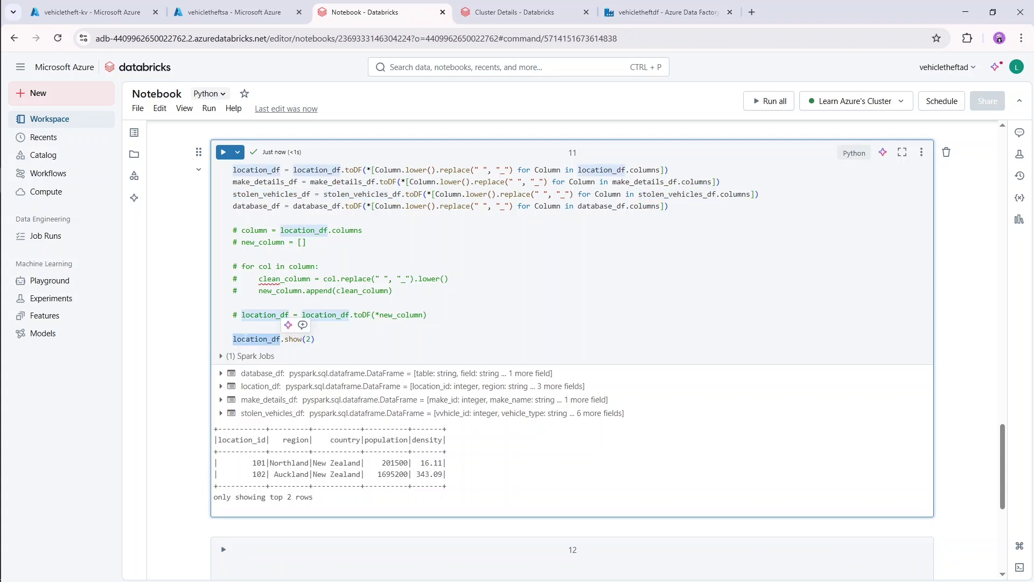
{"action": "key", "text": "ctrl+v"}
{"action": "key", "text": "shift+Return"}
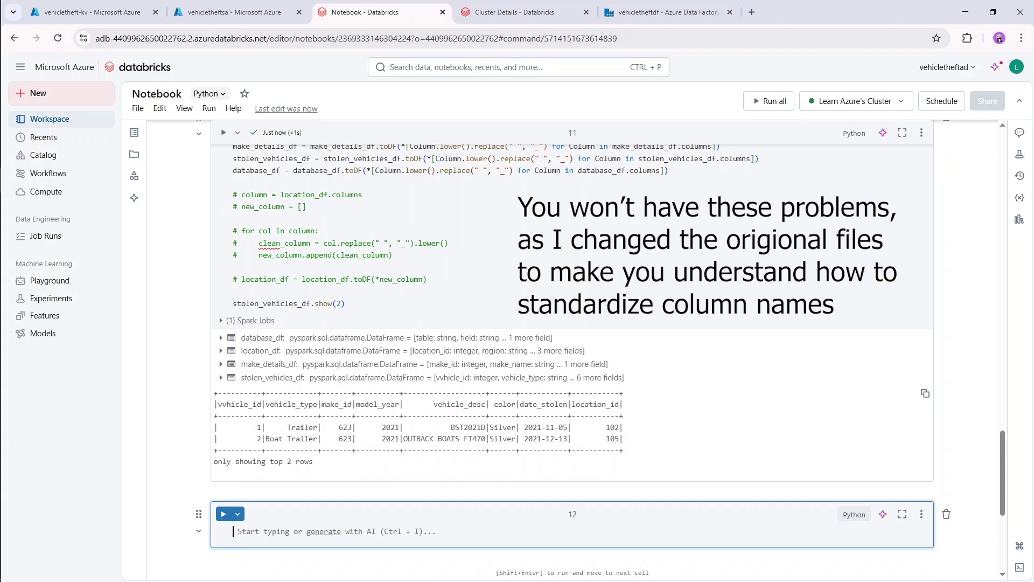
{"action": "double_click", "coordinate": [237, 404]}
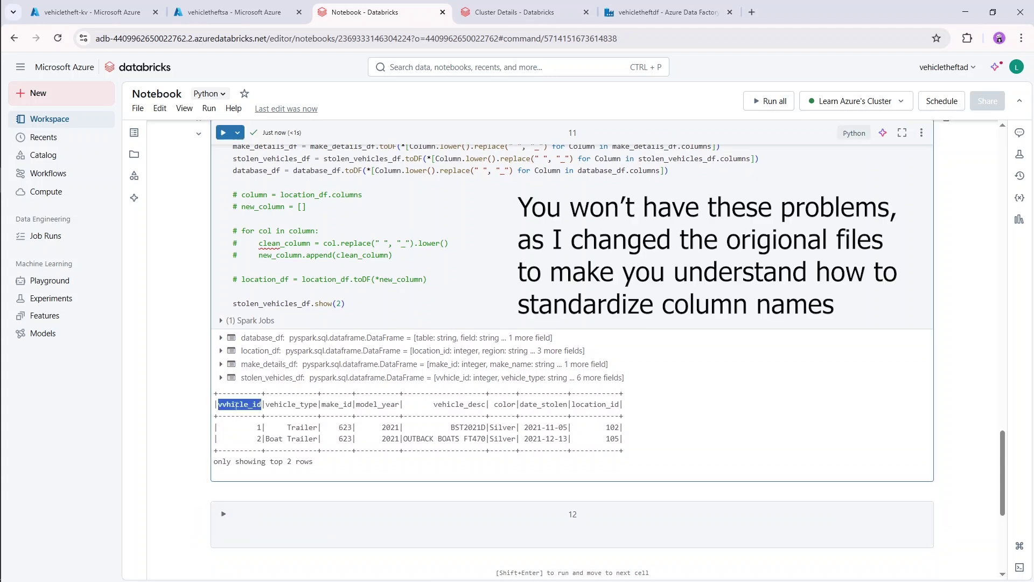
{"action": "left_click", "coordinate": [395, 255]}
- Start cell 12 with the line location_df = location_df.withColumnRenamed(""), leaving the quoted argument empty
{"action": "scroll", "coordinate": [393, 353], "scroll_direction": "down", "scroll_amount": 1}
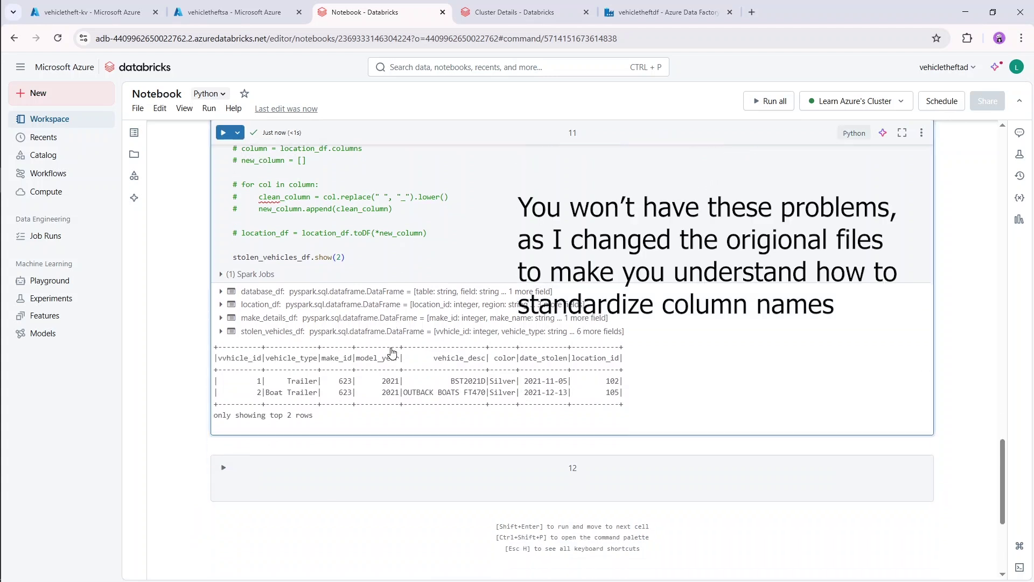
{"action": "left_click", "coordinate": [290, 462]}
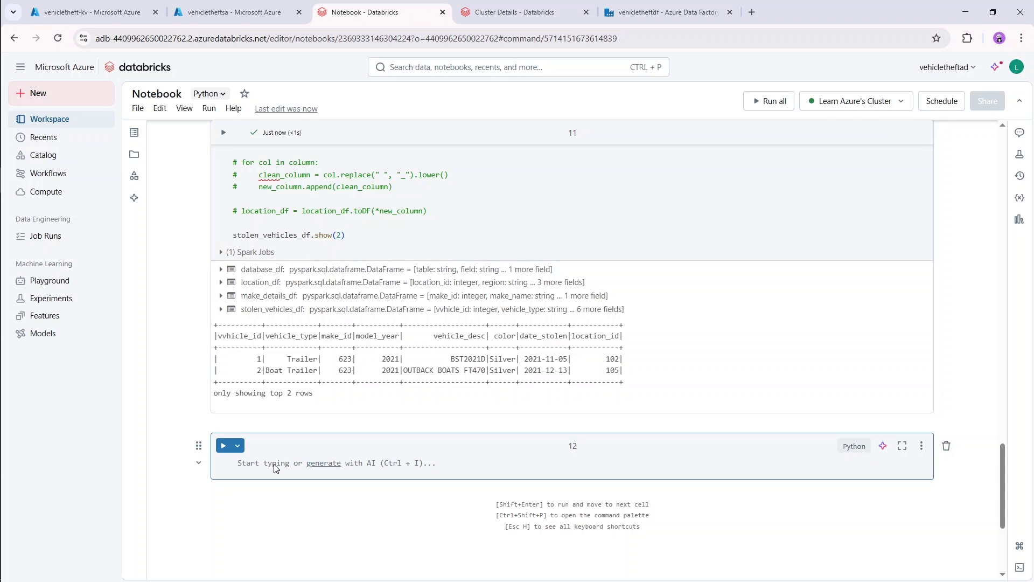
{"action": "left_click", "coordinate": [275, 468]}
{"action": "type", "text": "locat"}
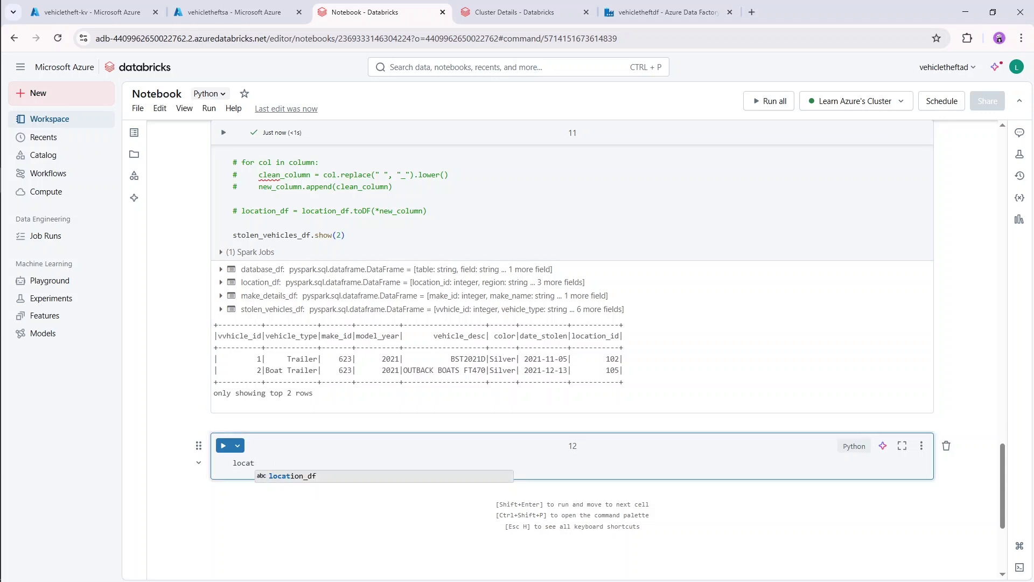
{"action": "key", "text": "Tab"}
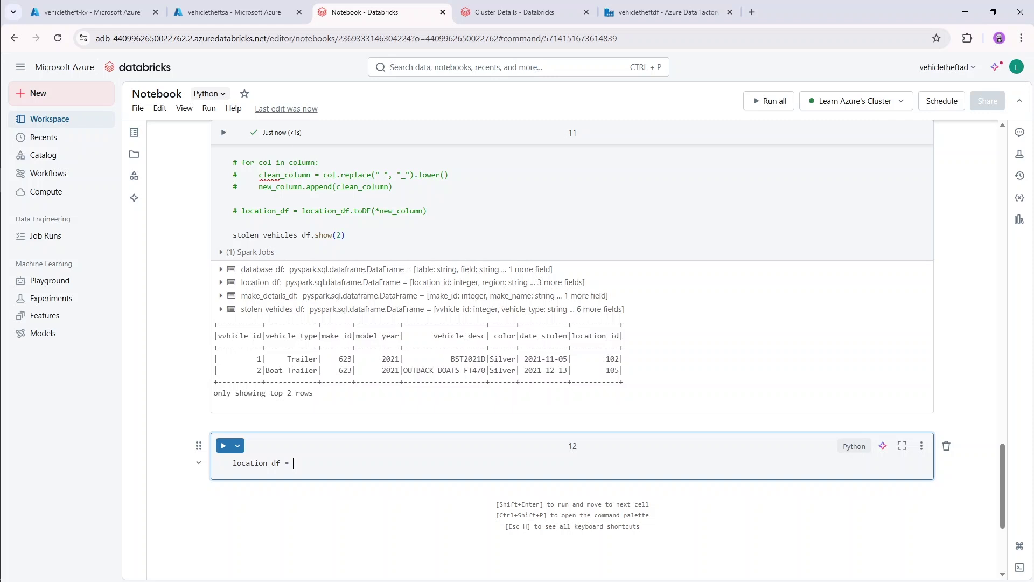
{"action": "type", "text": "= loca"}
{"action": "key", "text": "Down"}
{"action": "key", "text": "Tab"}
{"action": "type", "text": ".wi"}
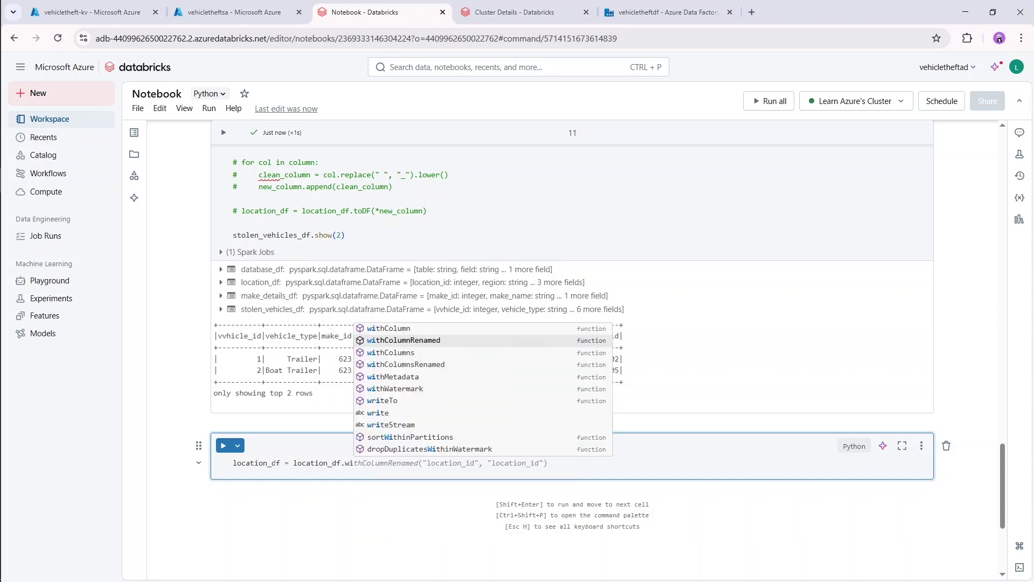
{"action": "key", "text": "Tab"}
{"action": "type", "text": "("}
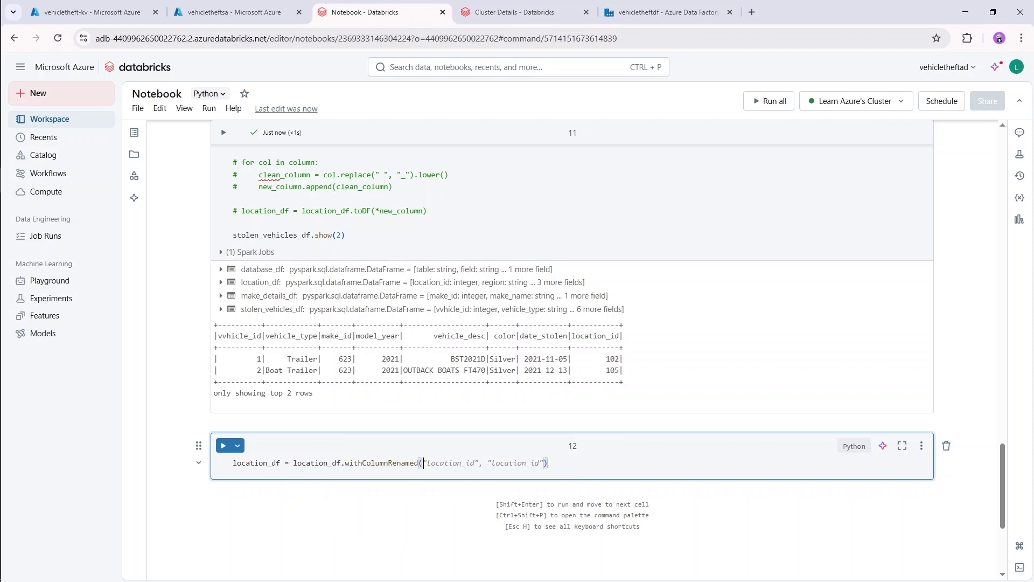
{"action": "type", "text": "\"location_id\", \"locationid"}
- Replace both location_df references in cell 12 with stolen_vehicles_df, copied from the last line of cell 11
{"action": "scroll", "coordinate": [320, 278], "scroll_direction": "up", "scroll_amount": 1}
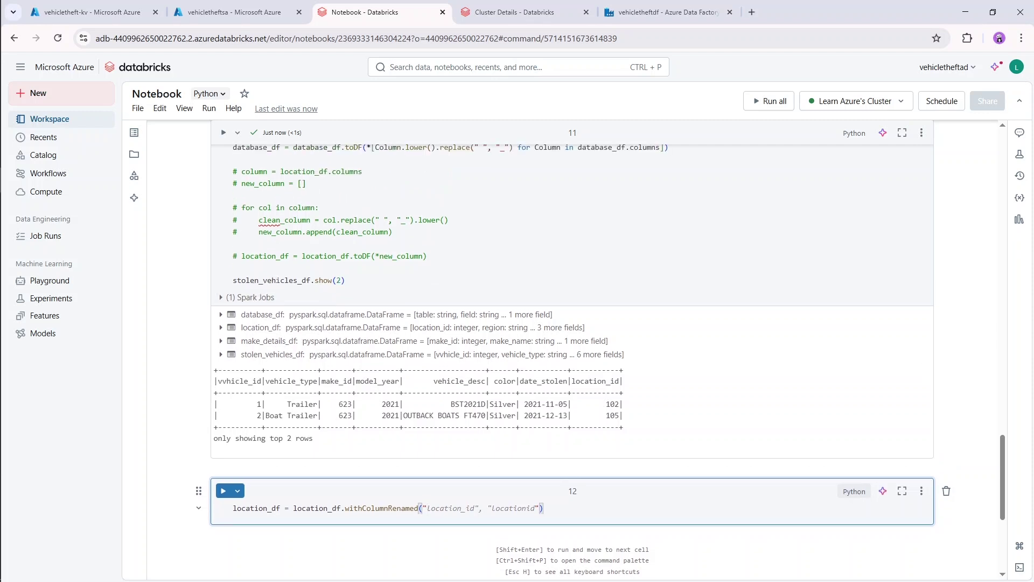
{"action": "double_click", "coordinate": [311, 280]}
{"action": "key", "text": "ctrl+c"}
{"action": "scroll", "coordinate": [277, 281], "scroll_direction": "down", "scroll_amount": 2}
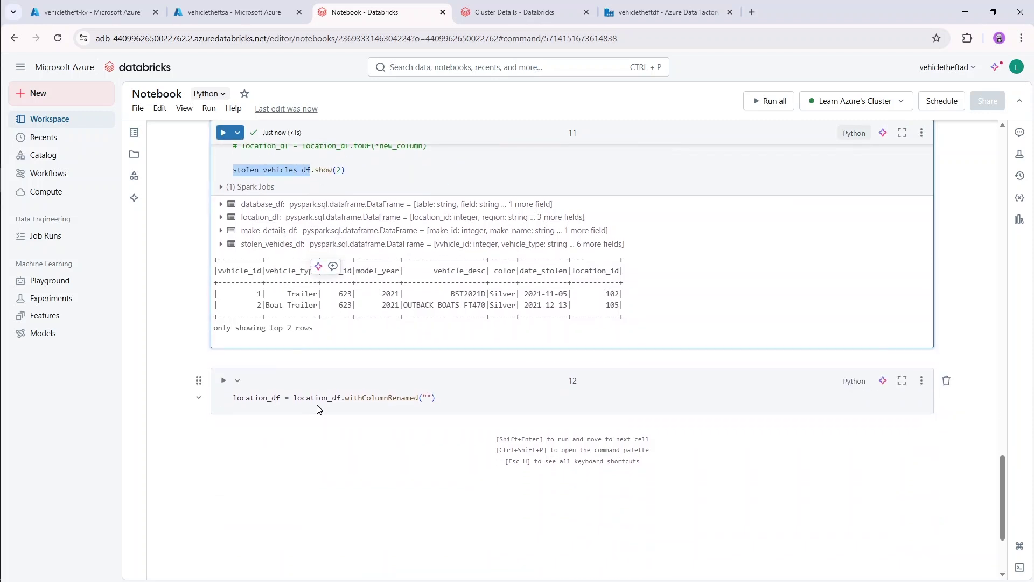
{"action": "double_click", "coordinate": [317, 400]}
{"action": "key", "text": "ctrl+v"}
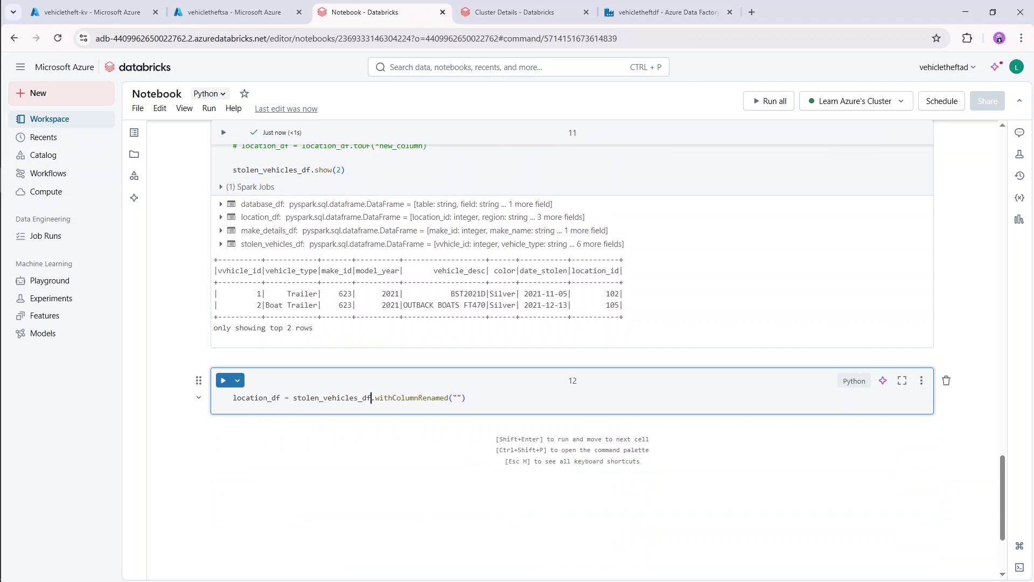
{"action": "double_click", "coordinate": [263, 398]}
{"action": "key", "text": "ctrl+v"}
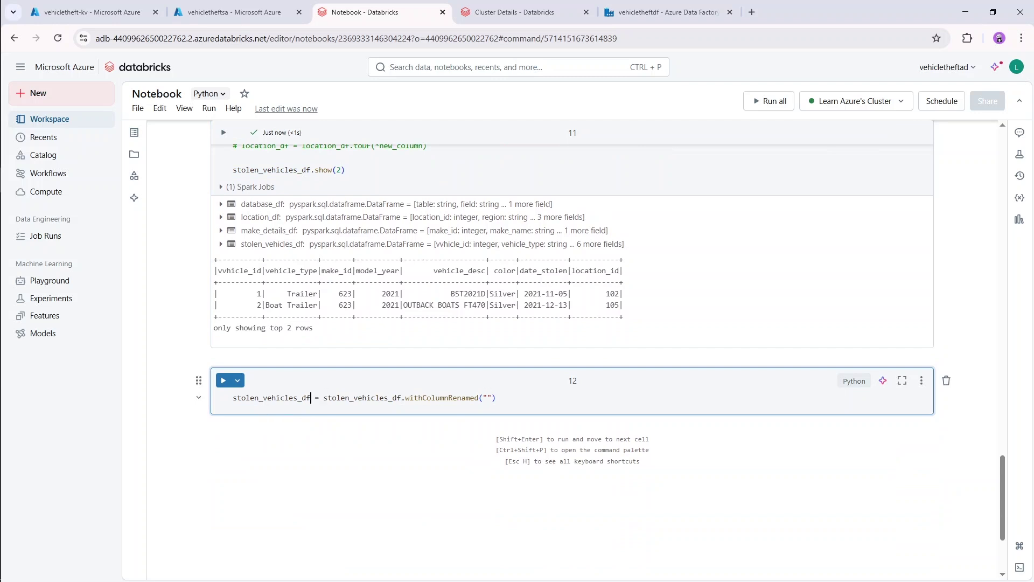
- Complete the withColumnRenamed arguments in cell 12 as "vvhicle_id", "vehicle_id" and start a new line below
{"action": "left_click", "coordinate": [488, 398]}
{"action": "type", "text": "vvhicle_id"}
{"action": "key", "text": "Tab"}
{"action": "key", "text": "Return"}
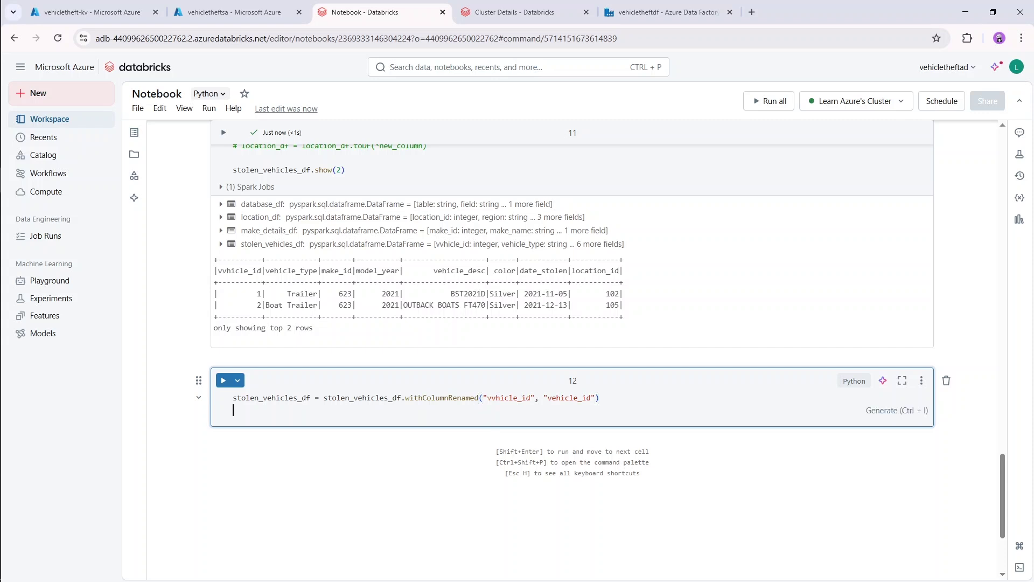
- Add stolen_vehicles_df.show(2) as the second line of cell 12 and run the cell
{"action": "type", "text": "stolen_vehicles_df."}
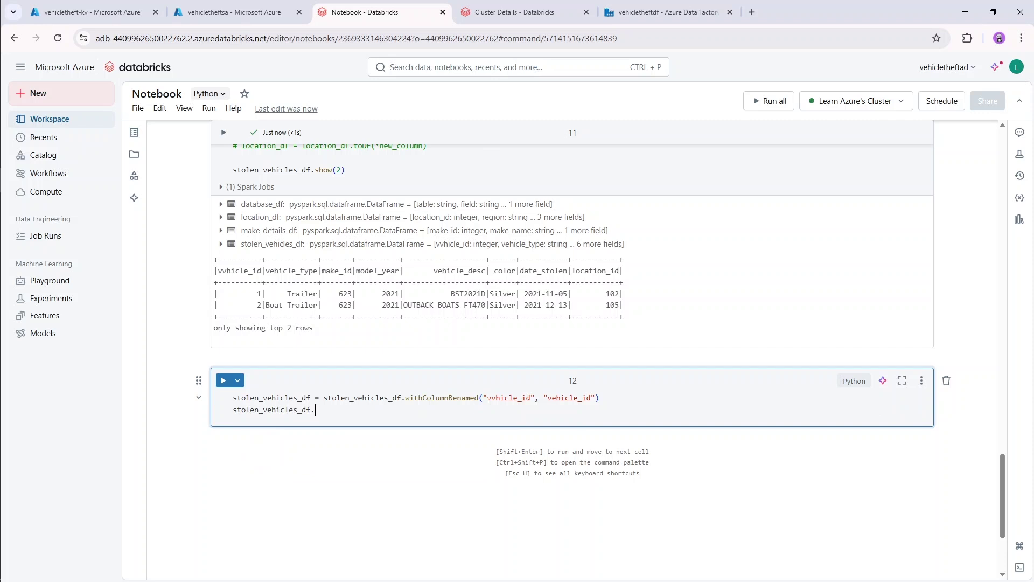
{"action": "type", "text": "how"}
{"action": "key", "text": "BackSpace"}
{"action": "key", "text": "BackSpace"}
{"action": "type", "text": "show()2"}
{"action": "key", "text": "shift+Return"}
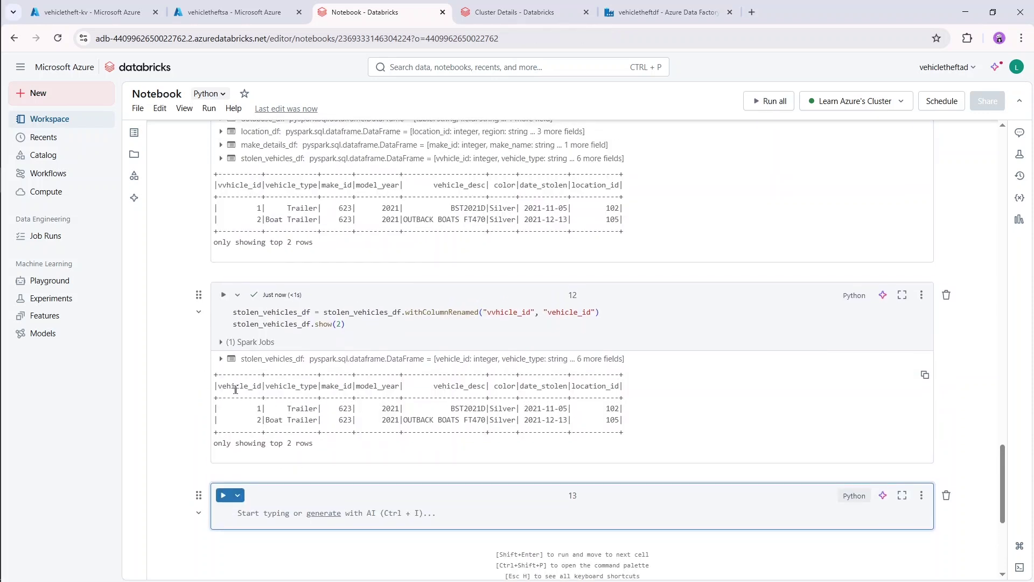
{"action": "left_click", "coordinate": [701, 405]}
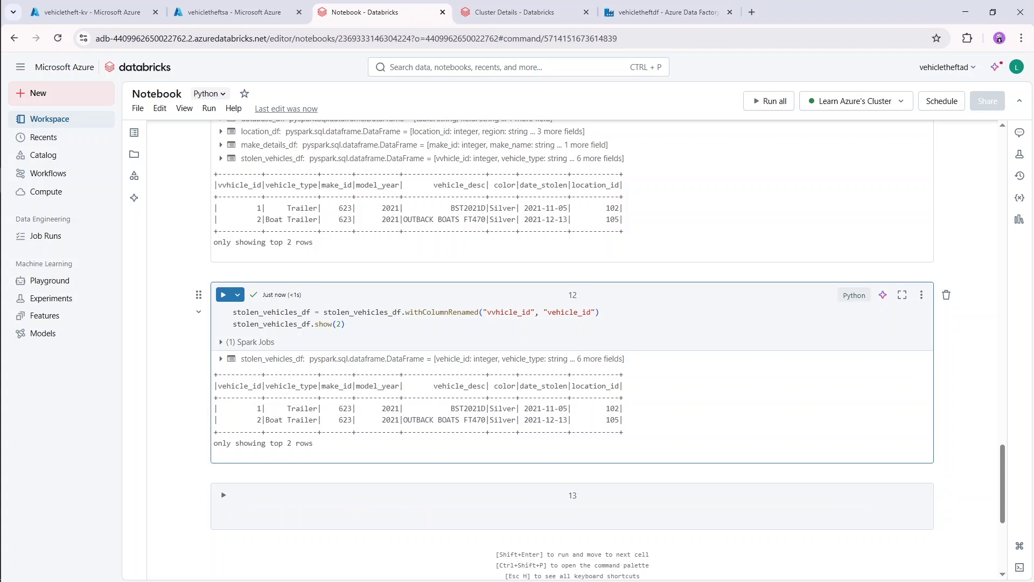
{"action": "key", "text": "shift+Return"}
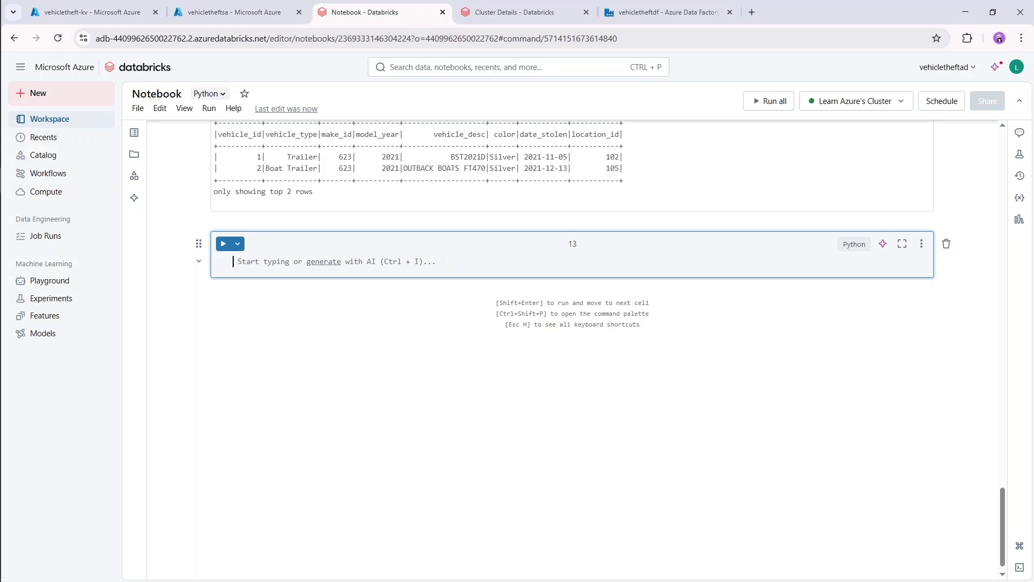
- Start a write statement in cell 13 with location_df.write followed by a dot
{"action": "type", "text": "loca"}
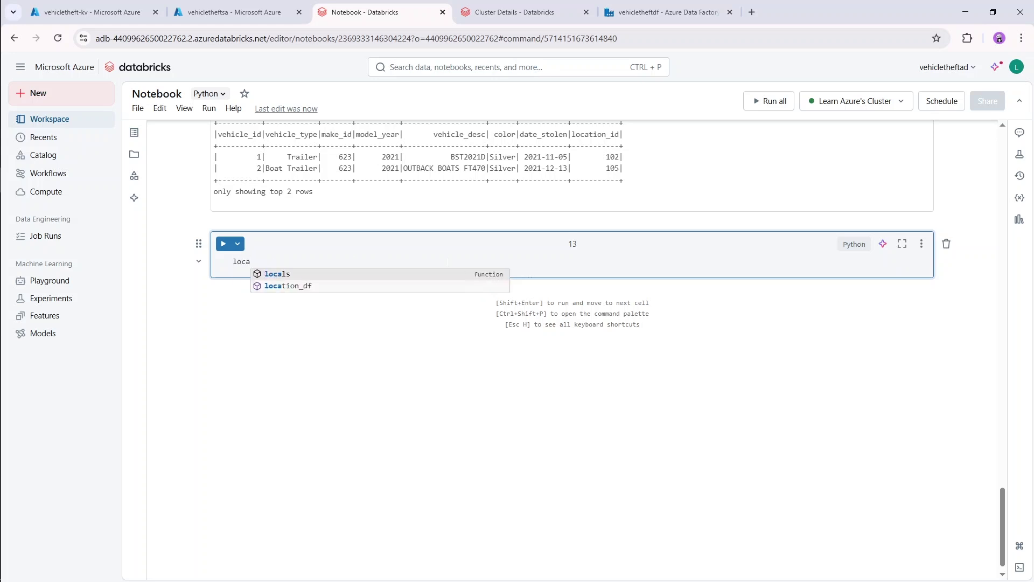
{"action": "key", "text": "Down"}
{"action": "key", "text": "Return"}
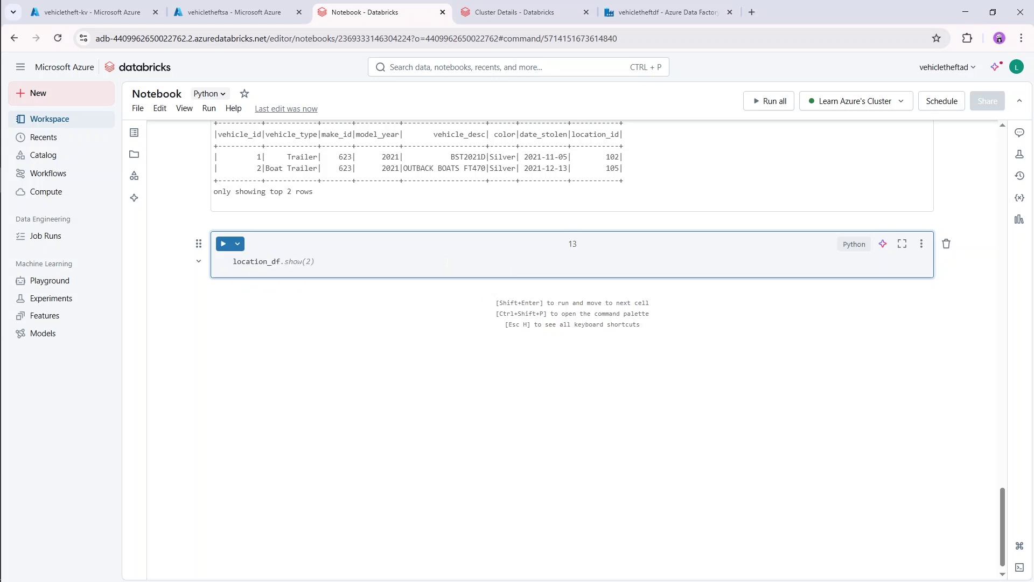
{"action": "type", "text": ".writ"}
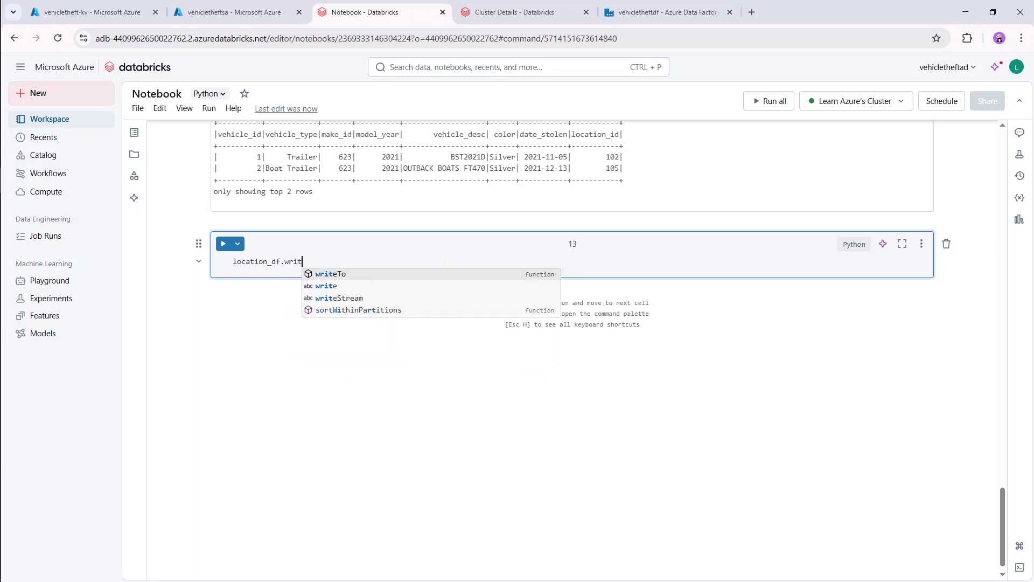
{"action": "key", "text": "Down"}
{"action": "key", "text": "Return"}
{"action": "type", "text": ".mod"}
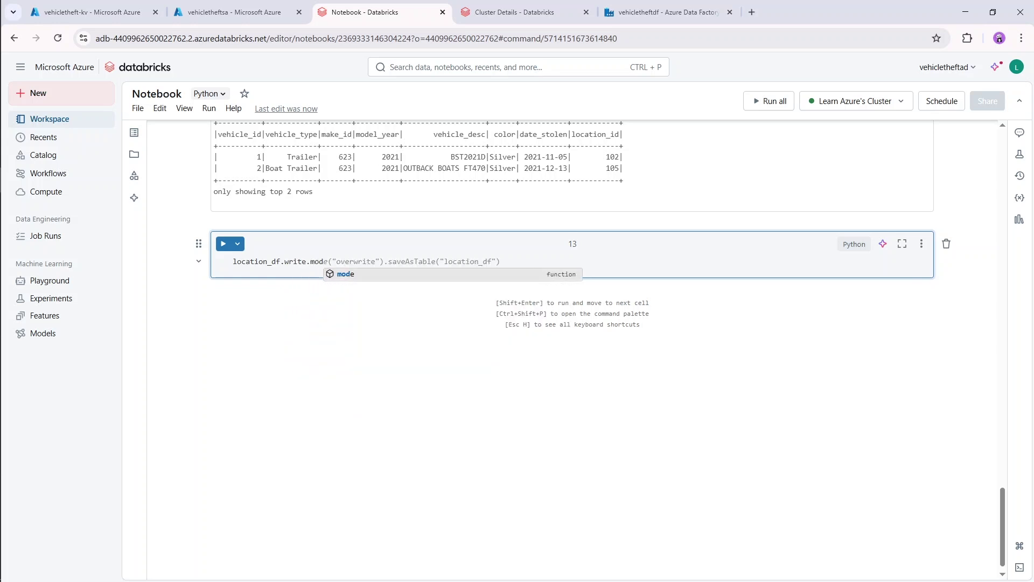
{"action": "key", "text": "BackSpace"}
{"action": "key", "text": "BackSpace"}
{"action": "key", "text": "BackSpace"}
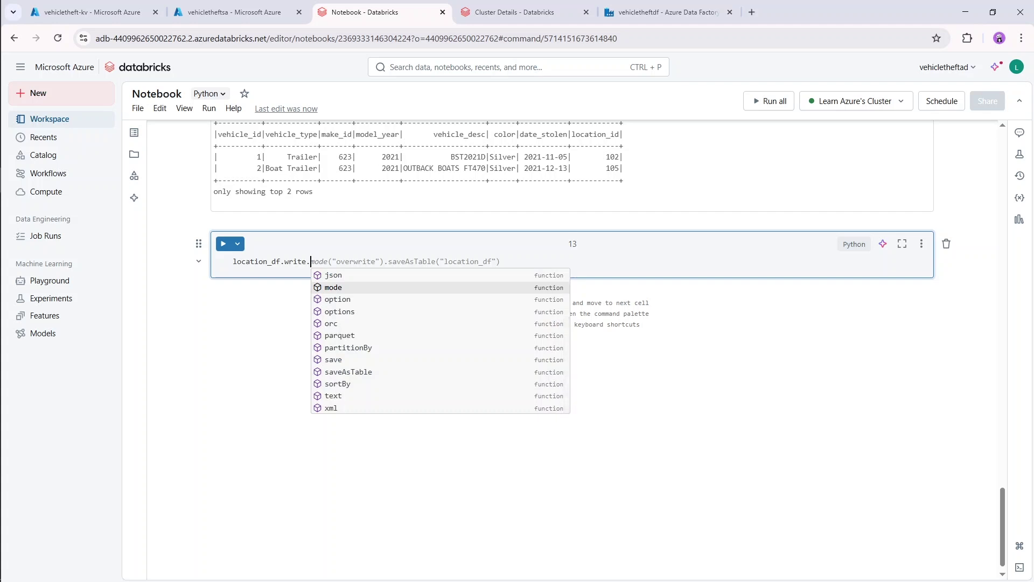
- Append option("header", "true") to the location_df.write statement in cell 13
{"action": "type", "text": "option"}
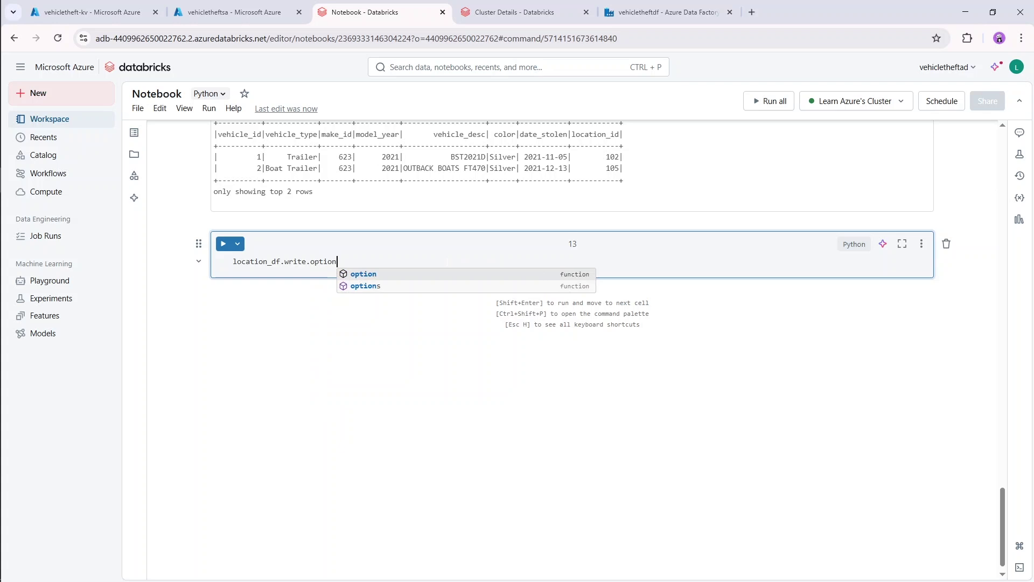
{"action": "type", "text": "()"}
{"action": "left_click", "coordinate": [340, 261]}
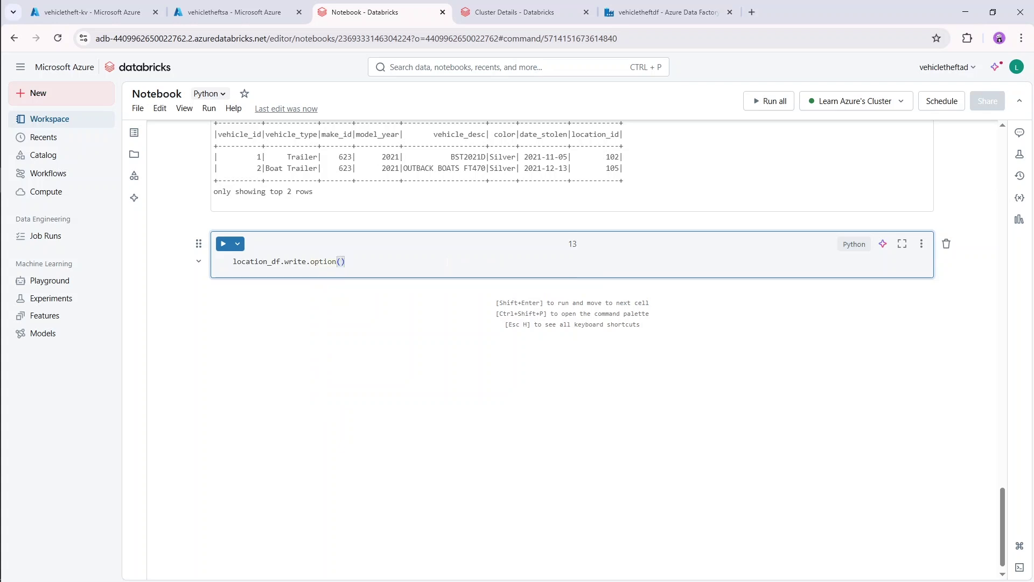
{"action": "type", "text": "\"header\", \"truw"}
{"action": "key", "text": "BackSpace"}
{"action": "type", "text": "e"}
{"action": "key", "text": "Right"}
- Finish the write statement with .csv("/mnt/silver/location.csv") and run cell 13
{"action": "type", "text": ".csv(\""}
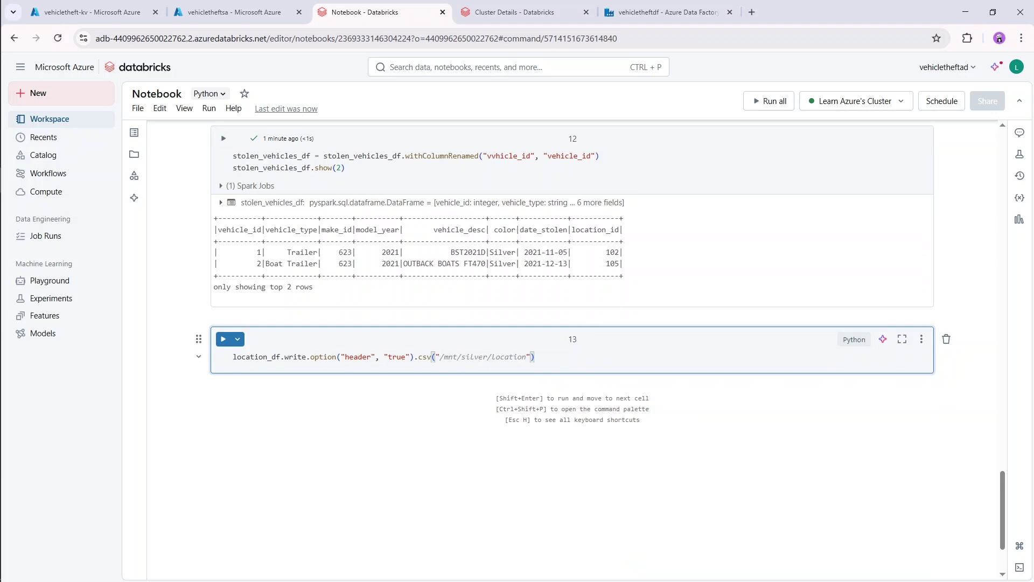
{"action": "key", "text": "Tab"}
{"action": "type", "text": ".csv"}
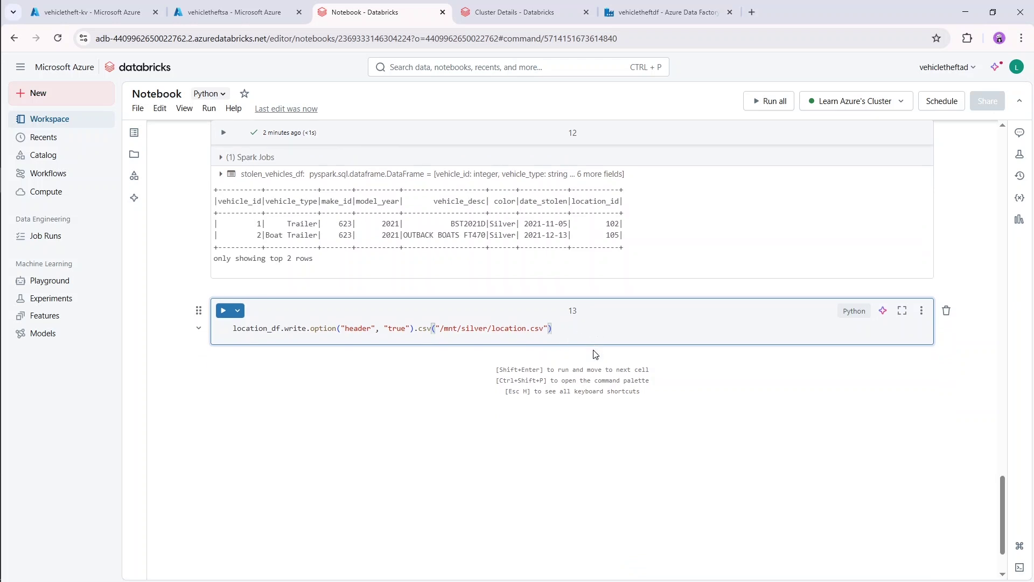
{"action": "scroll", "coordinate": [600, 298], "scroll_direction": "down", "scroll_amount": 1}
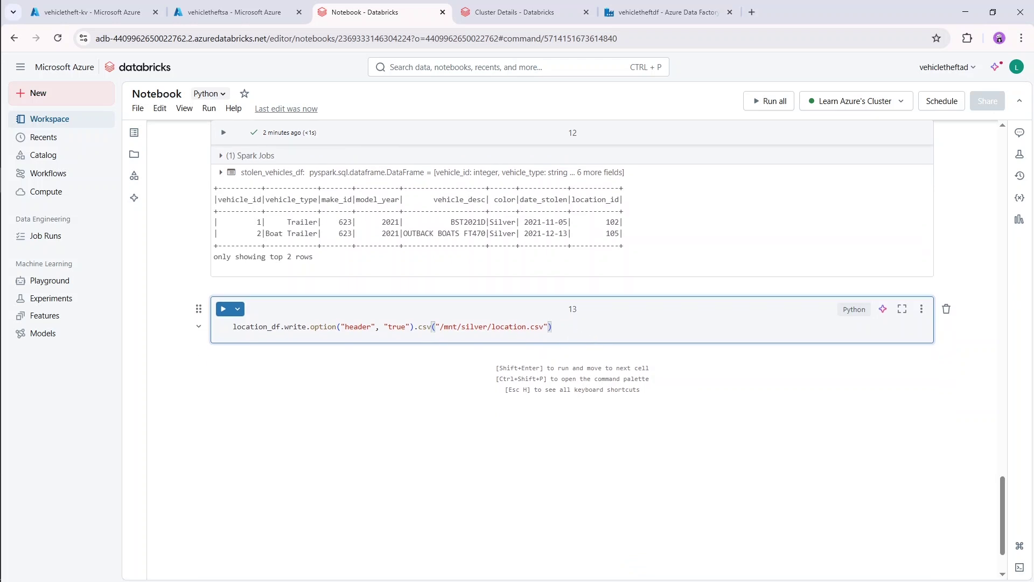
{"action": "key", "text": "shift+Return"}
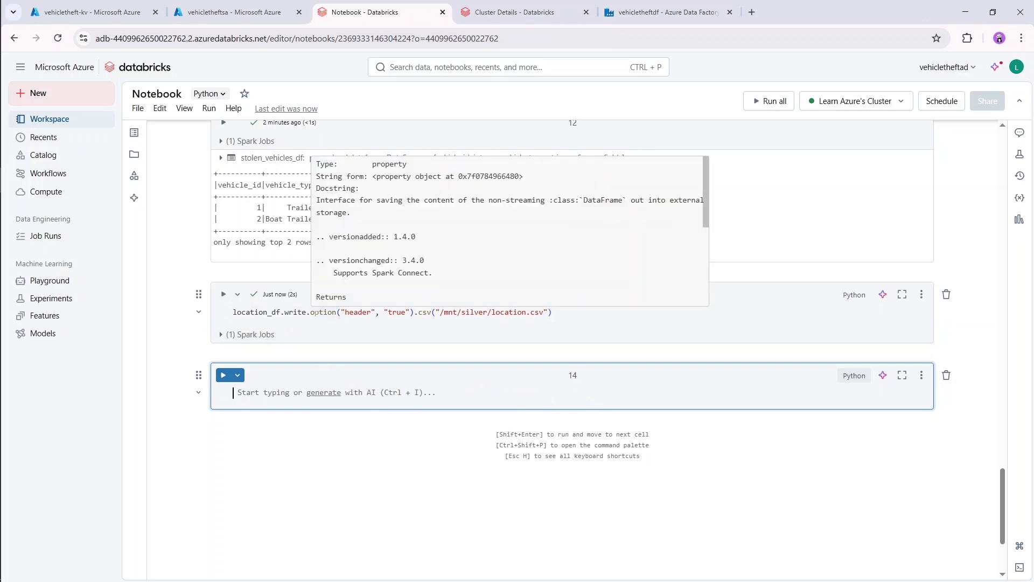
- Switch to the Azure portal and open the silver container of the vehicletheftsa storage account to check for the written location.csv
{"action": "left_click", "coordinate": [228, 10]}
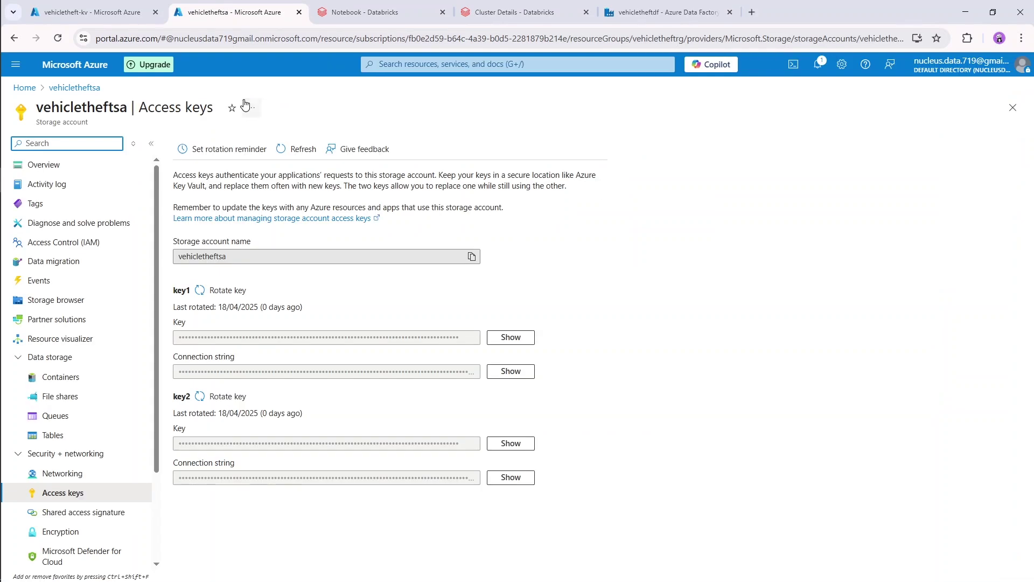
{"action": "left_click", "coordinate": [78, 378]}
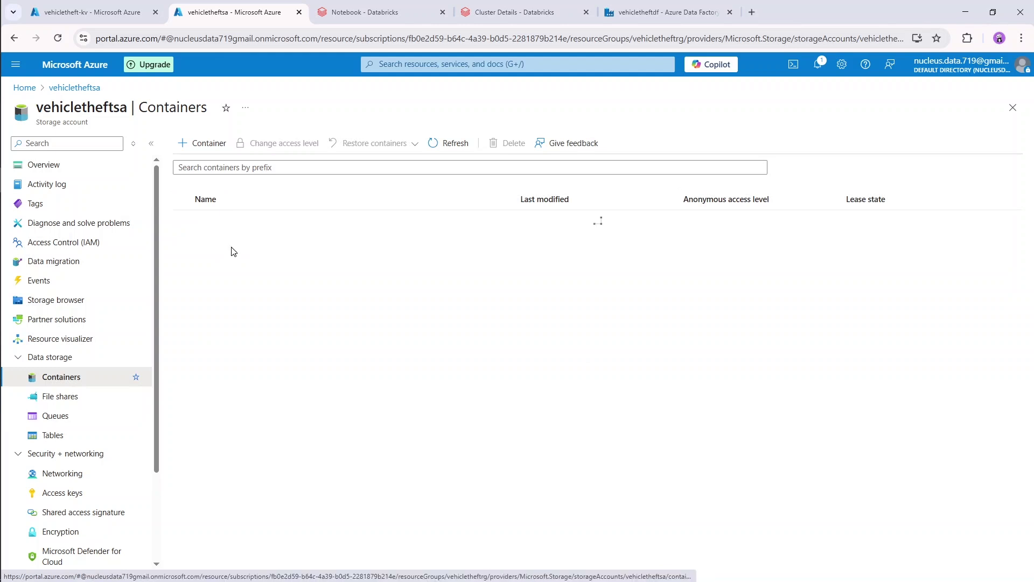
{"action": "left_click", "coordinate": [204, 280]}
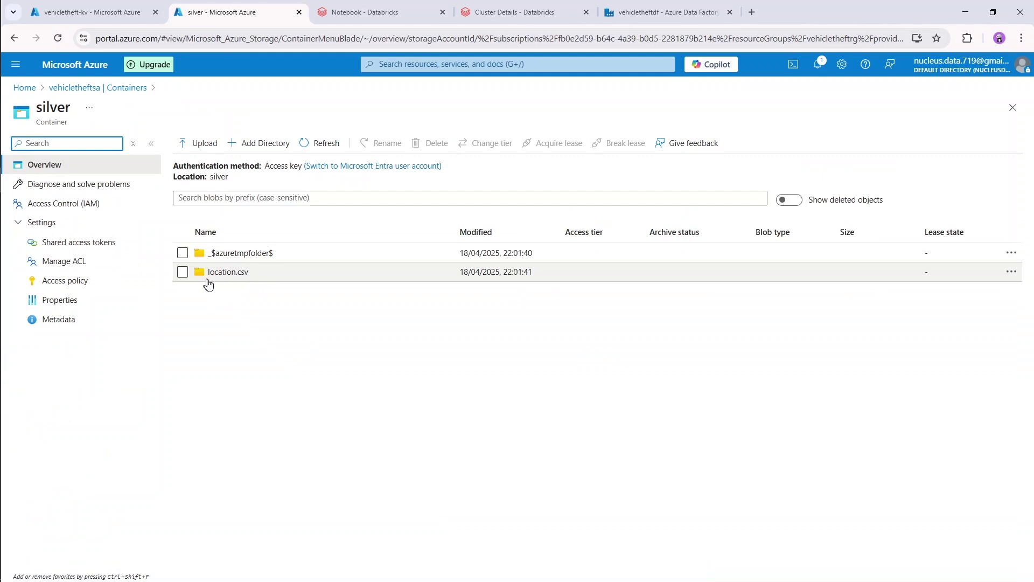
{"action": "left_click", "coordinate": [246, 328]}
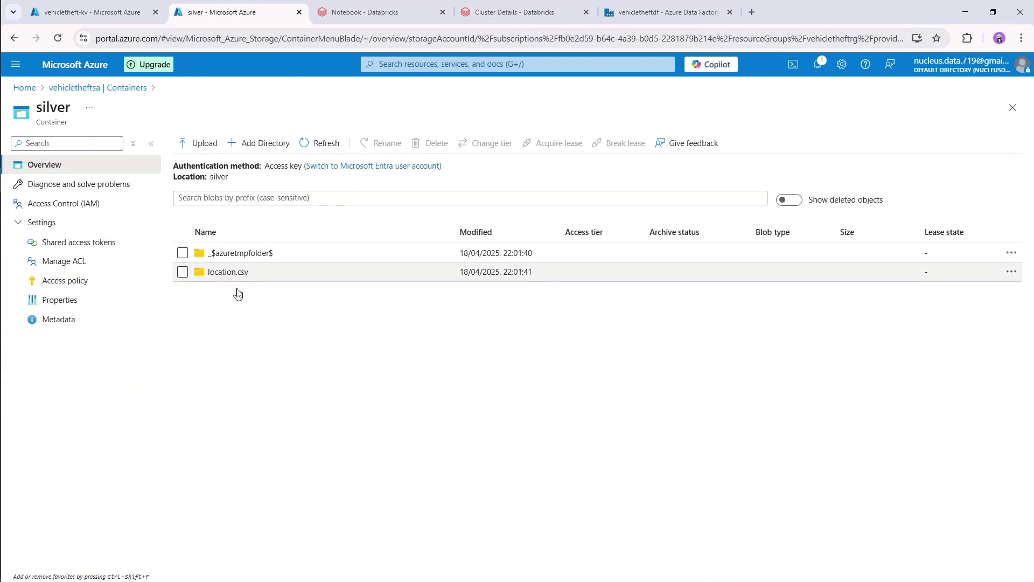
- Switch back to the Databricks notebook and rerun the location_df write statement in cell 13
{"action": "left_click", "coordinate": [366, 10]}
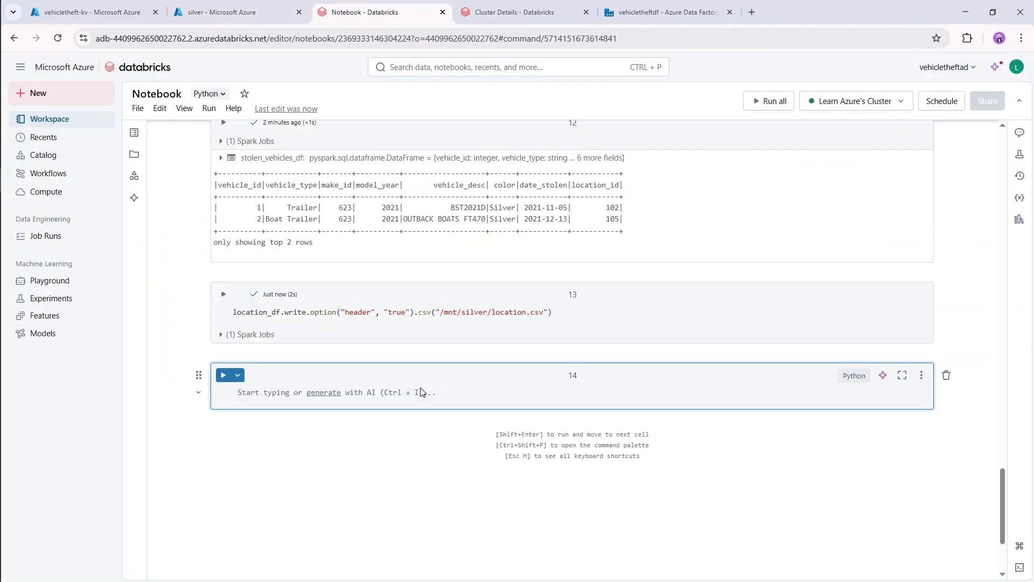
{"action": "left_click", "coordinate": [593, 312]}
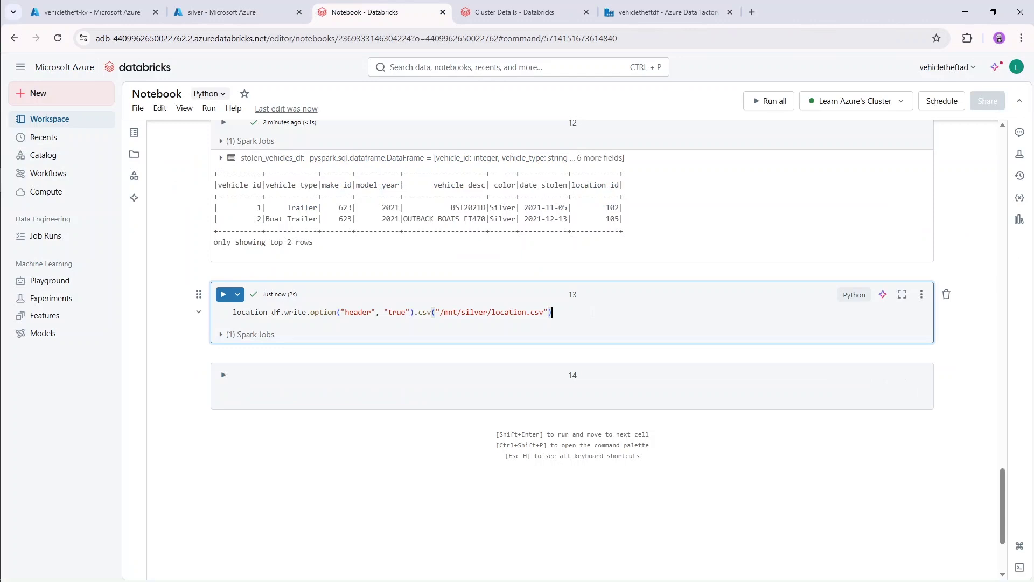
{"action": "key", "text": "shift+Return"}
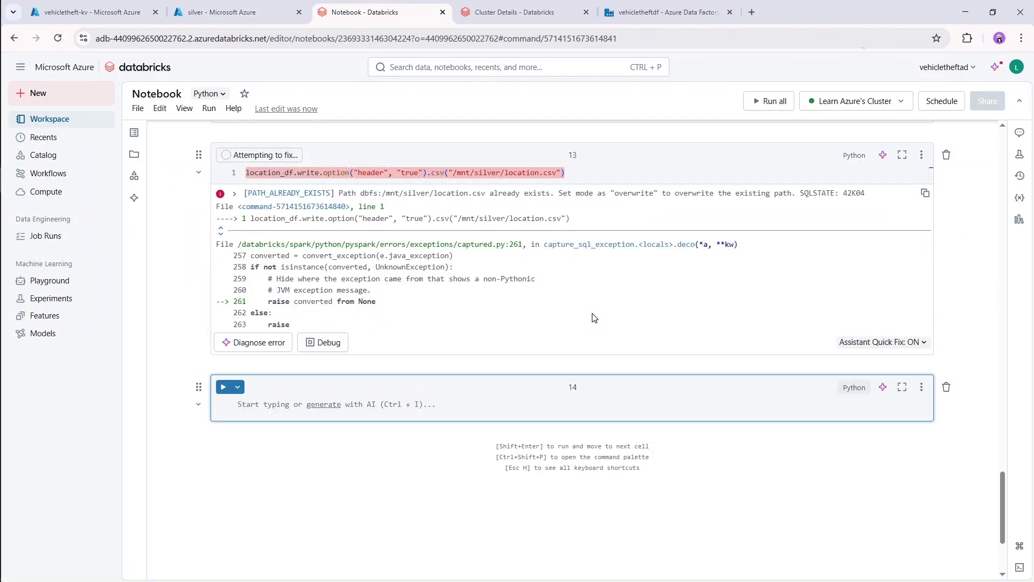
- Reject the assistant's suggested fix in cell 13 and place the cursor just before .csv in the write statement
{"action": "scroll", "coordinate": [404, 248], "scroll_direction": "up", "scroll_amount": 1}
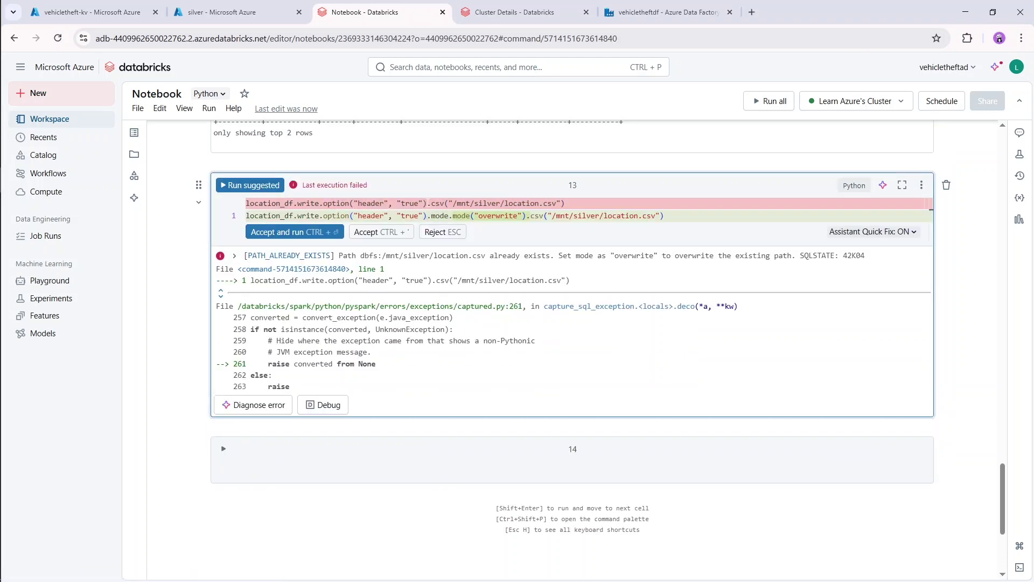
{"action": "left_click", "coordinate": [440, 232]}
{"action": "left_click", "coordinate": [428, 204]}
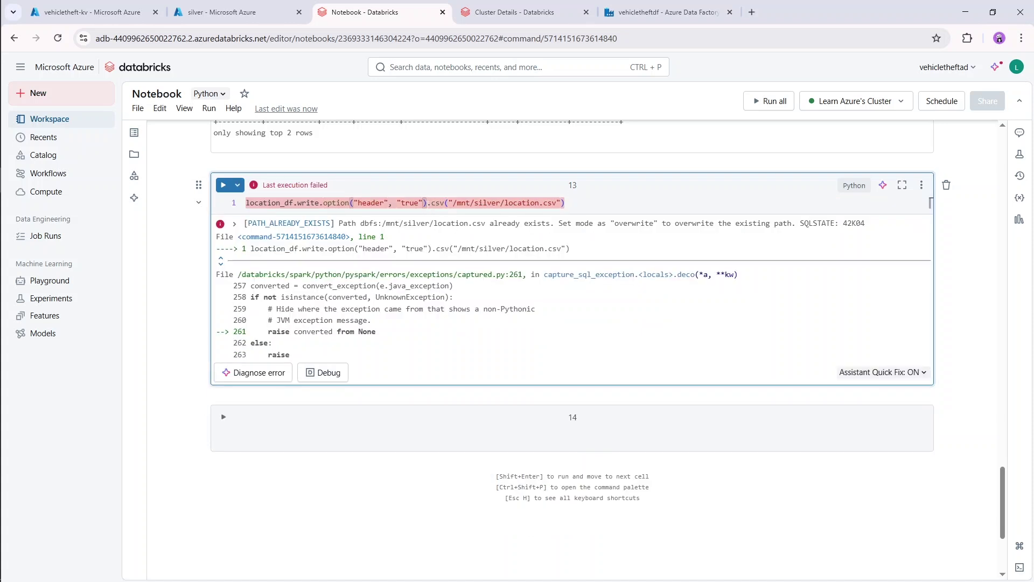
- Add .mode("overwrite") before .csv in cell 13's location_df write statement and run the cell
{"action": "type", "text": ".mode()"}
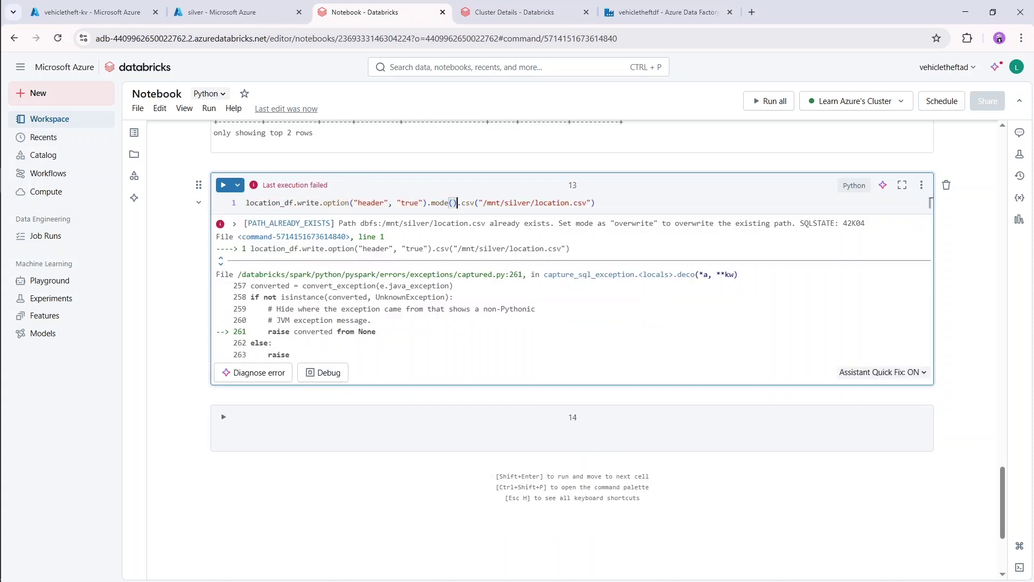
{"action": "type", "text": "\"overwrite"}
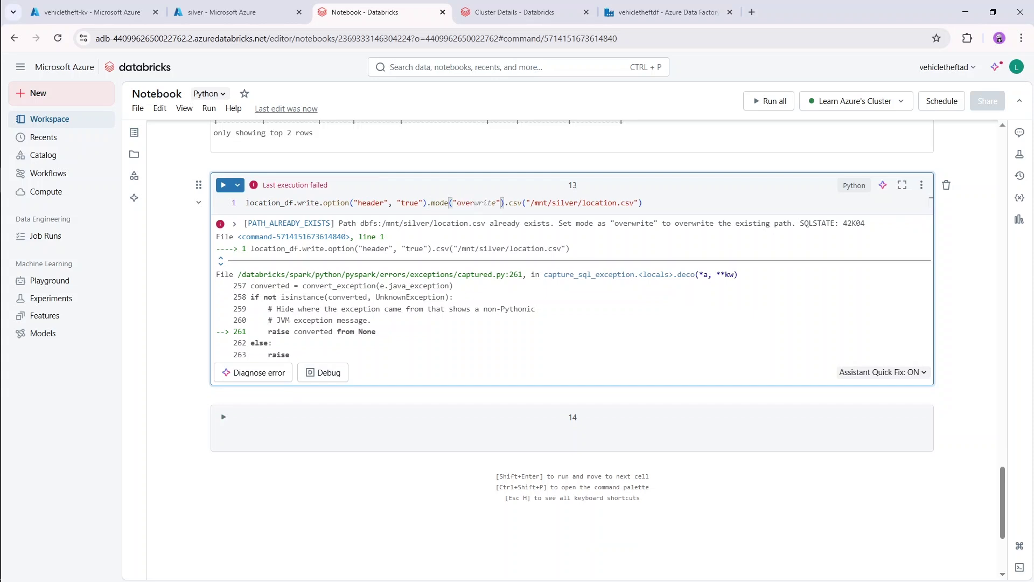
{"action": "key", "text": "Tab"}
{"action": "left_click", "coordinate": [643, 202]}
{"action": "key", "text": "shift+Return"}
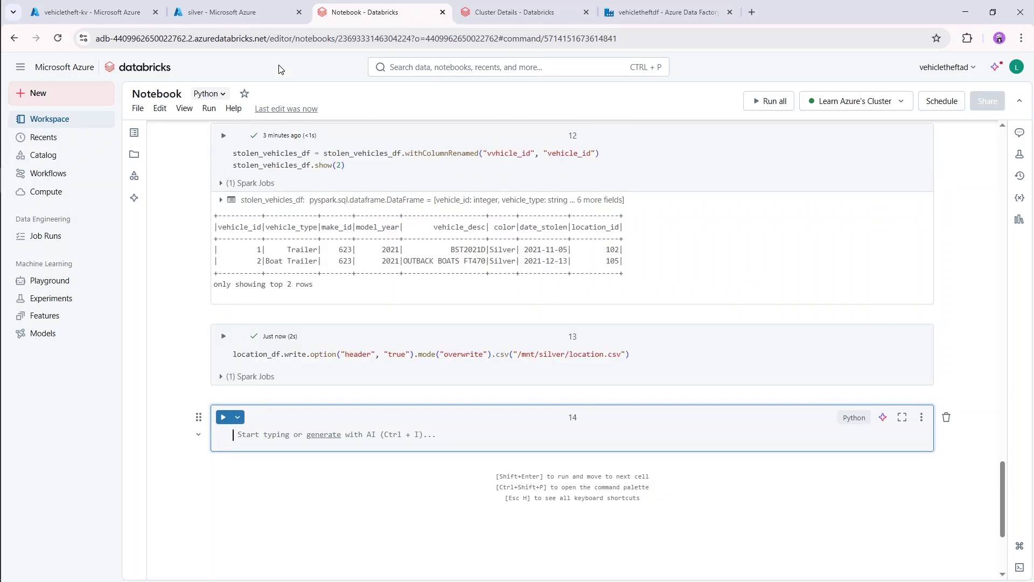
- Switch to the Azure portal and open the location.csv folder in the silver container to check the written files
{"action": "left_click", "coordinate": [224, 5]}
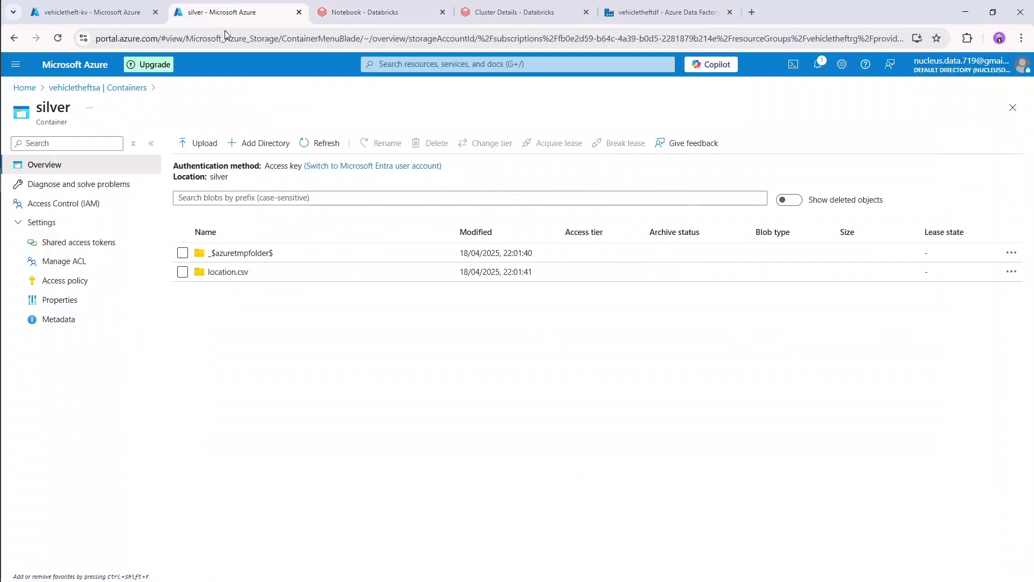
{"action": "left_click", "coordinate": [240, 275]}
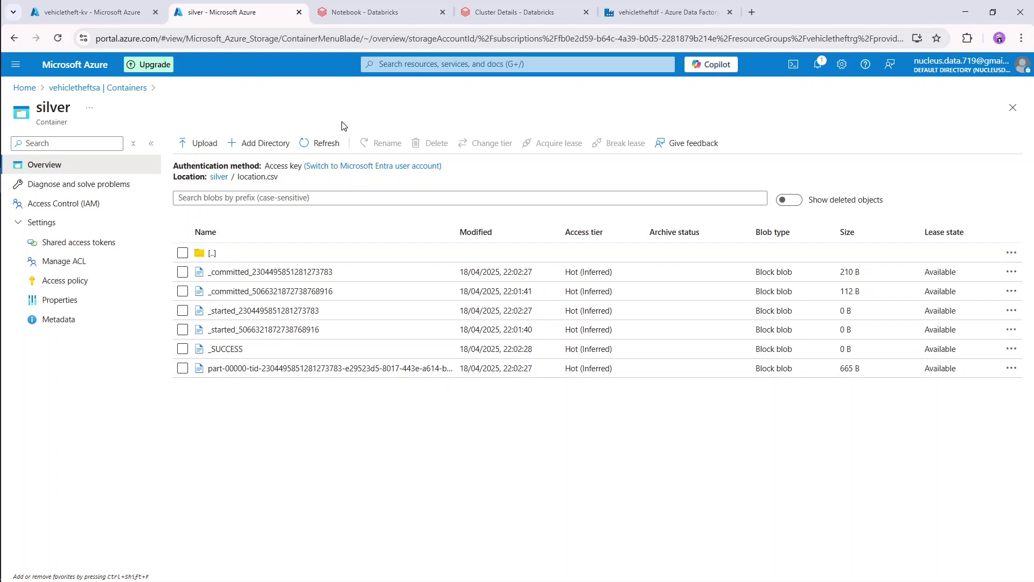
- Switch back to the Databricks notebook and rerun cell 13 with the overwrite mode
{"action": "left_click", "coordinate": [358, 11]}
{"action": "left_click", "coordinate": [392, 354]}
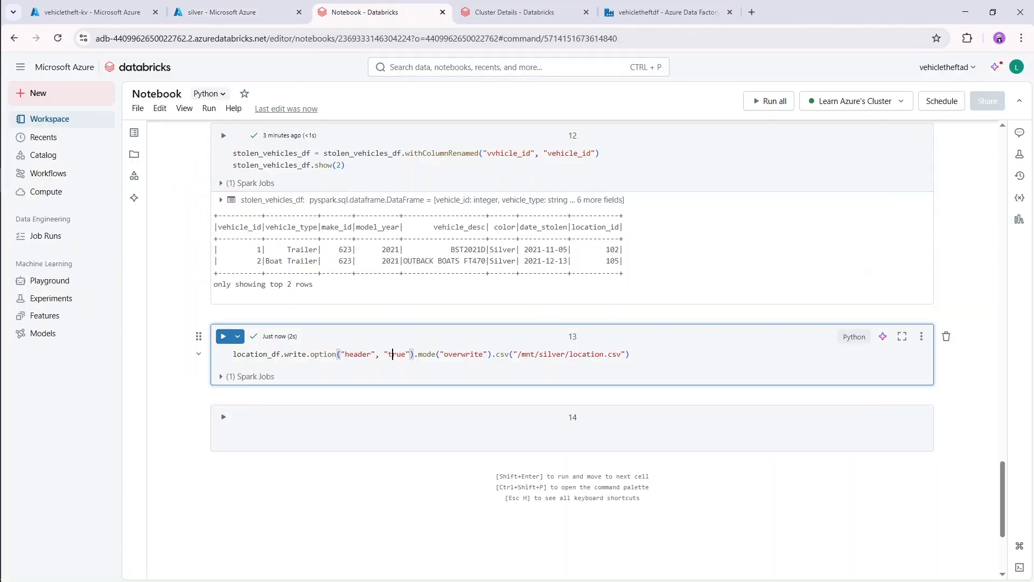
{"action": "key", "text": "shift+Return"}
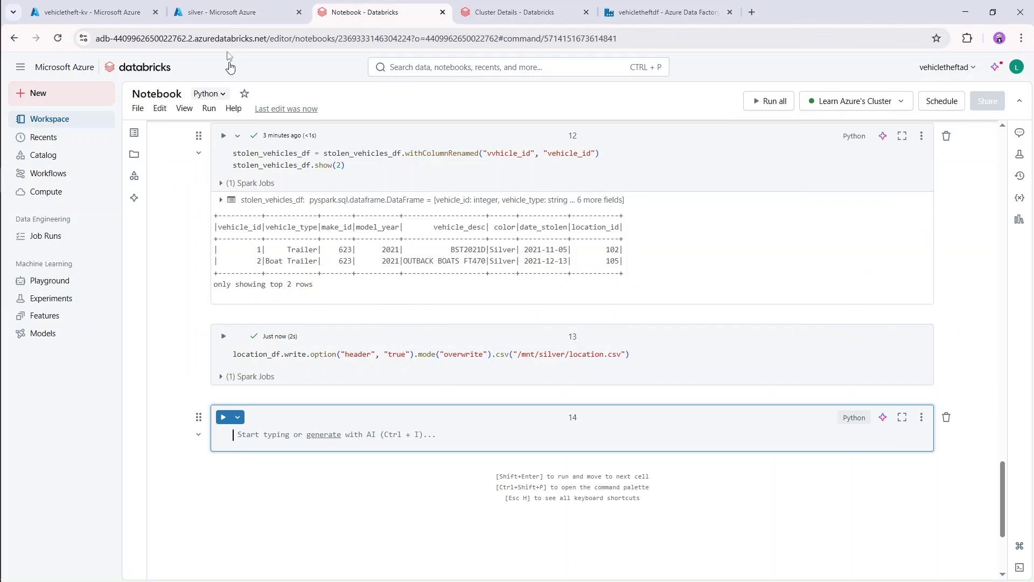
- Refresh the location.csv folder listing in the Azure portal to check the rewritten files, and return to the Databricks notebook
{"action": "left_click", "coordinate": [235, 7]}
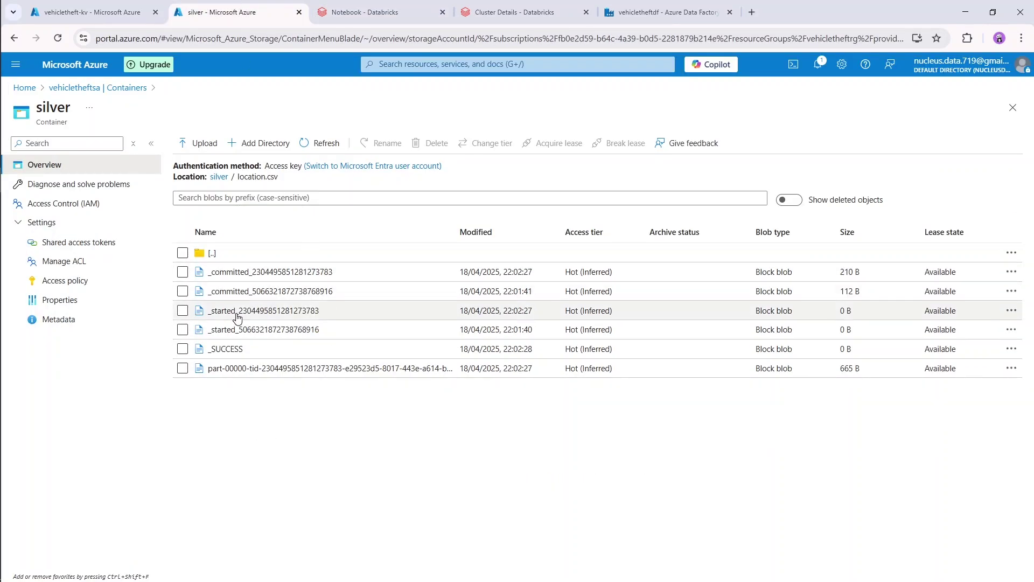
{"action": "left_click", "coordinate": [321, 144]}
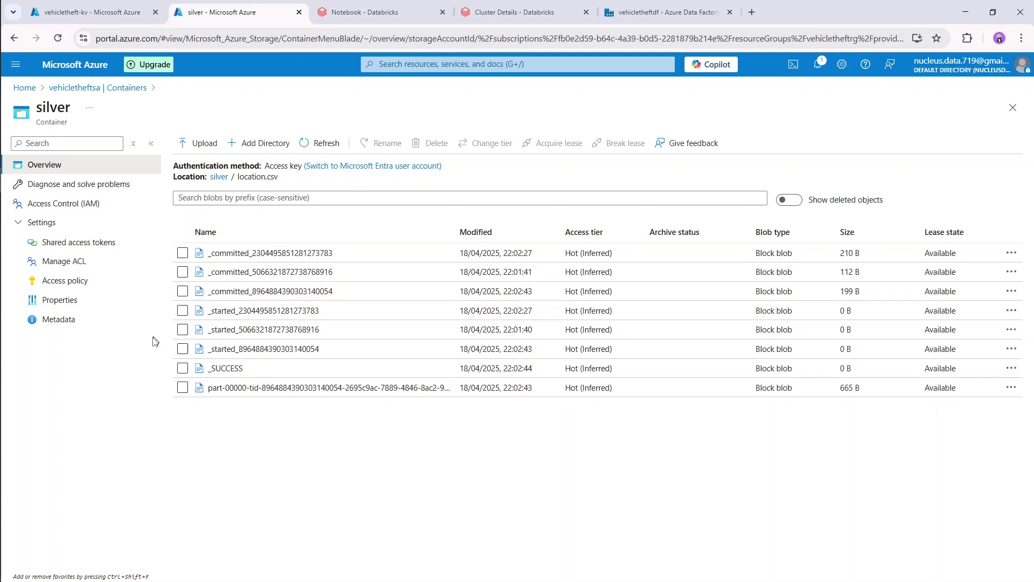
{"action": "left_click", "coordinate": [377, 12]}
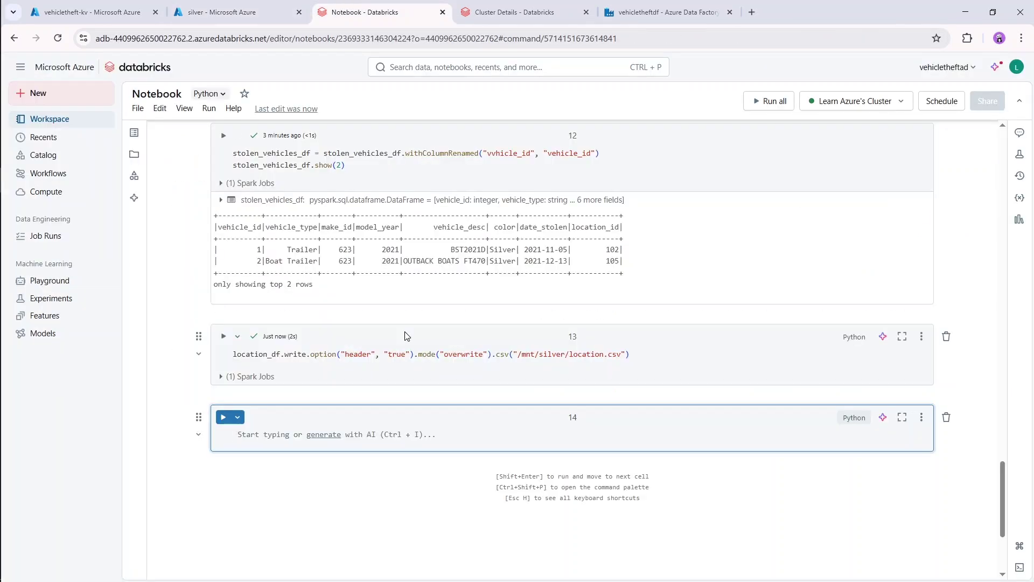
- Switch to the Azure portal and delete the _$azuretmpfolder$ and location.csv folders from the silver container
{"action": "left_click", "coordinate": [229, 10]}
{"action": "key", "text": "alt+Left"}
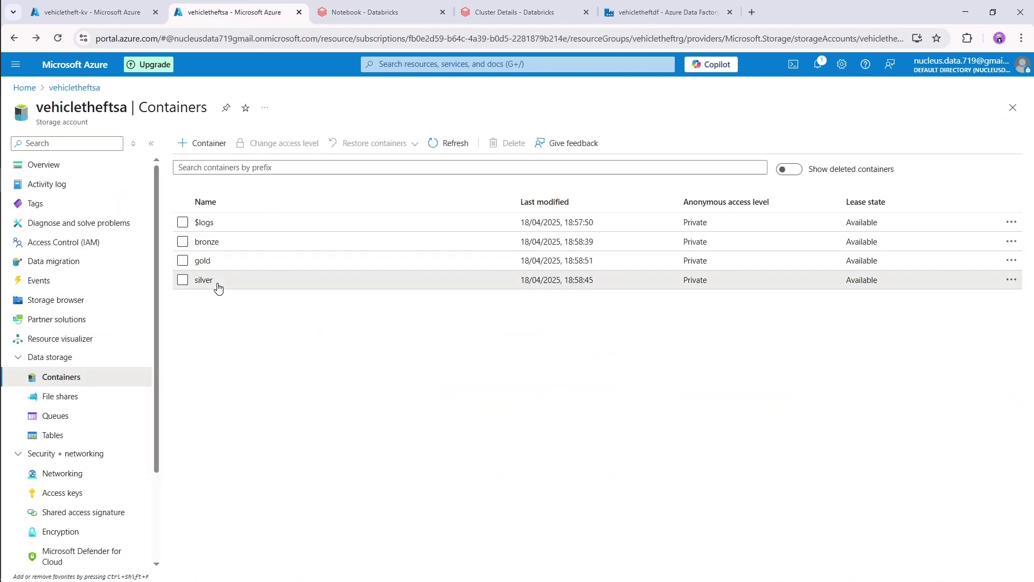
{"action": "left_click", "coordinate": [209, 280]}
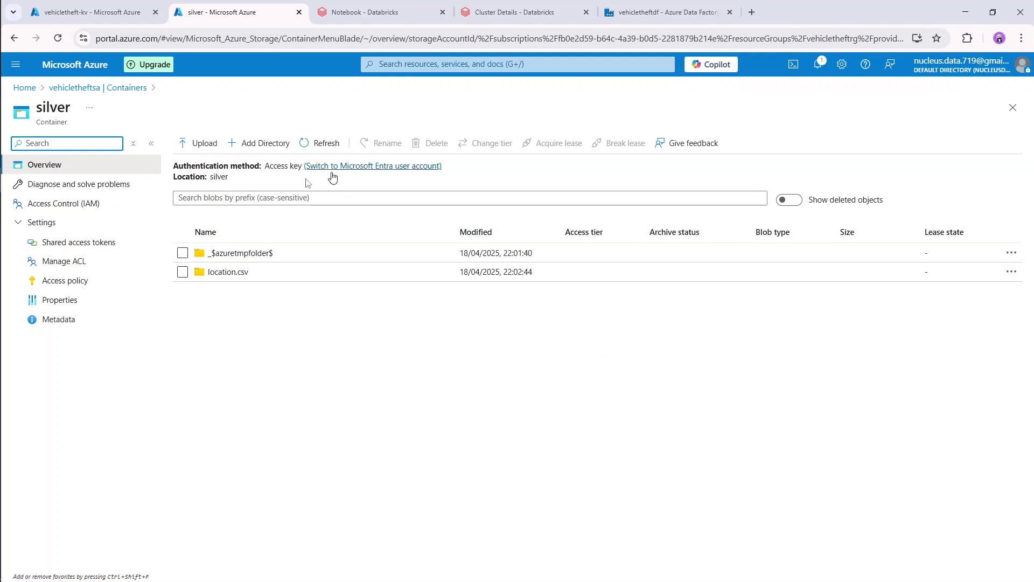
{"action": "left_click", "coordinate": [183, 253]}
{"action": "left_click", "coordinate": [183, 272]}
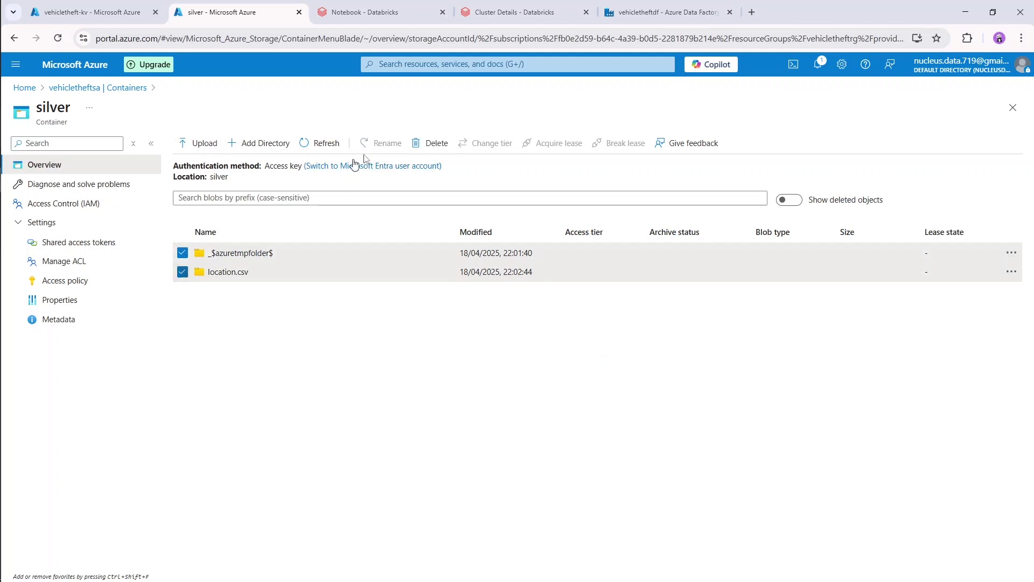
{"action": "left_click", "coordinate": [431, 143]}
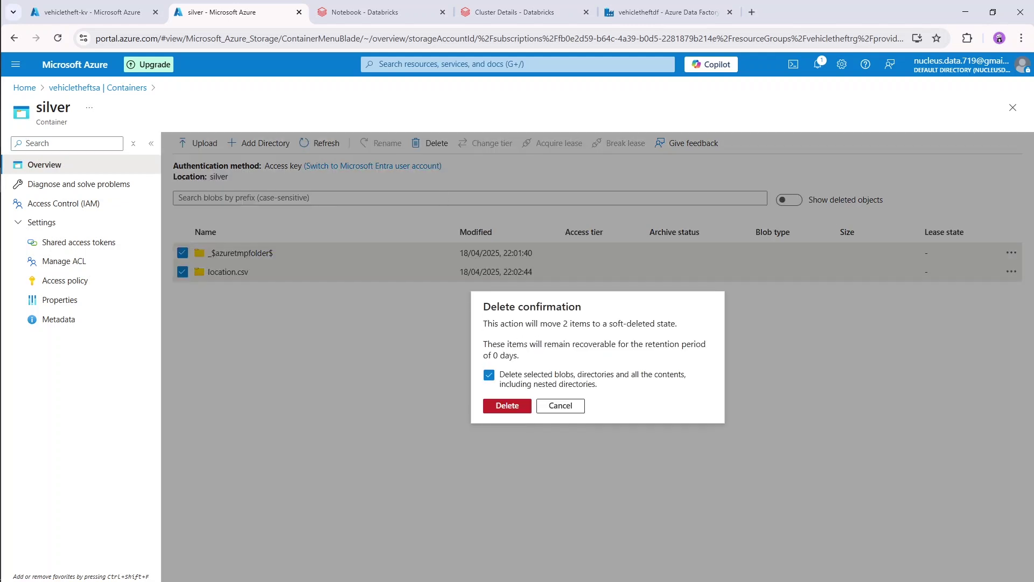
{"action": "left_click", "coordinate": [505, 409]}
- Switch back to the Databricks notebook and remove .mode("overwrite") from the write statement in cell 13
{"action": "left_click", "coordinate": [355, 8]}
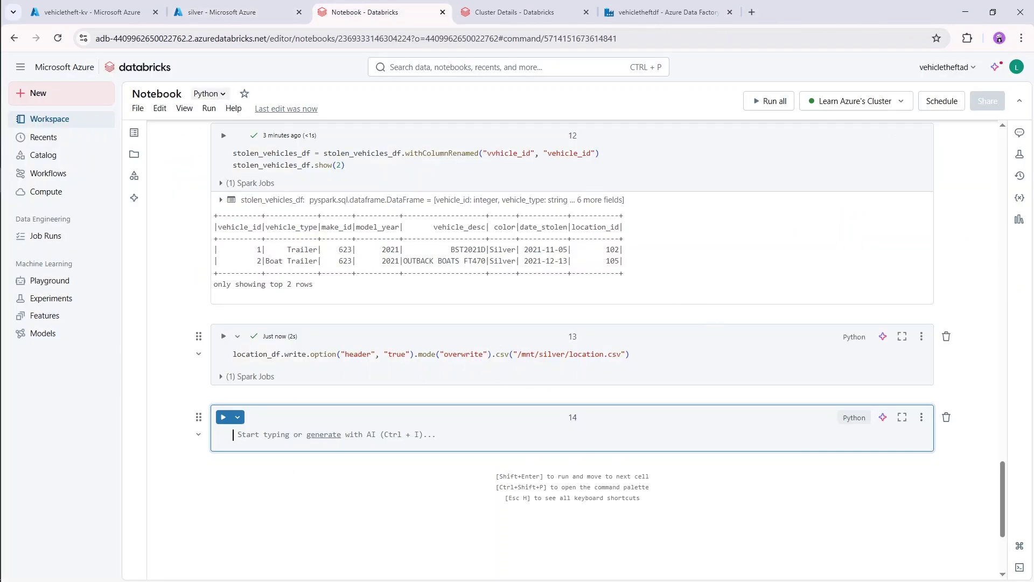
{"action": "left_click_drag", "start_coordinate": [492, 354], "coordinate": [414, 354]}
{"action": "key", "text": "BackSpace"}
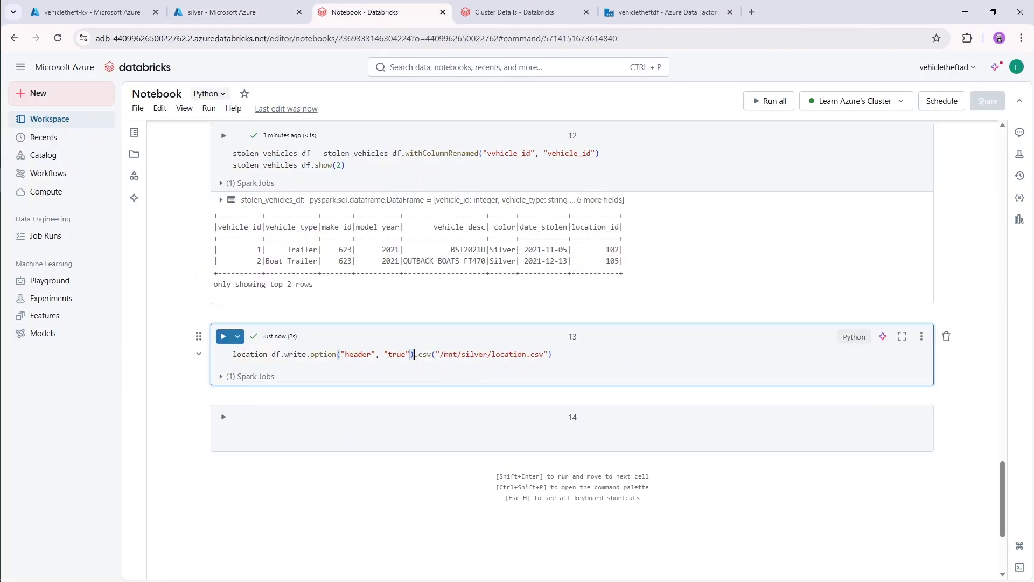
- Duplicate the location_df write statement in cell 13 three times, each copy on its own line
{"action": "key", "text": "End"}
{"action": "key", "text": "Return"}
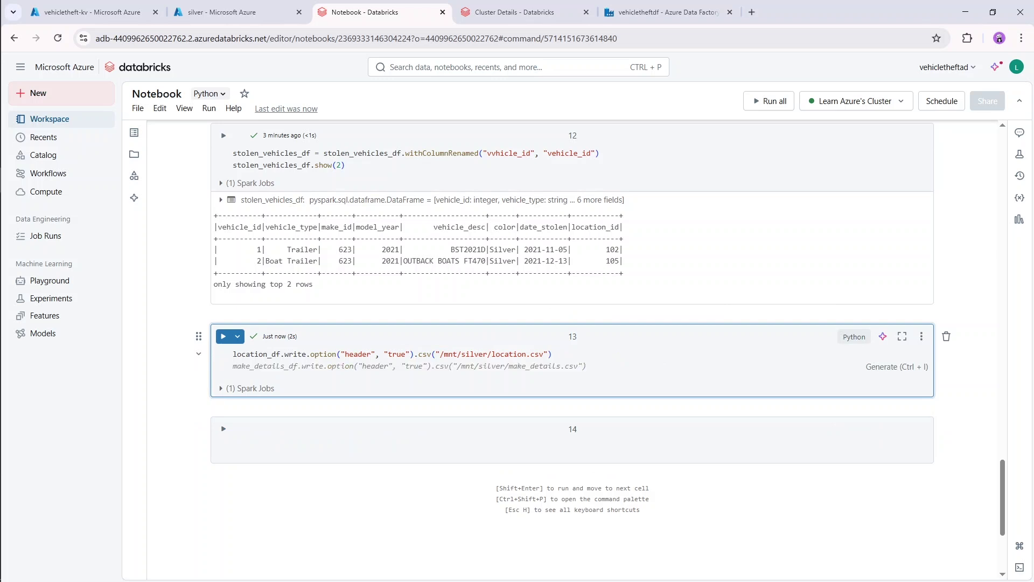
{"action": "key", "text": "BackSpace"}
{"action": "key", "text": "ctrl+a"}
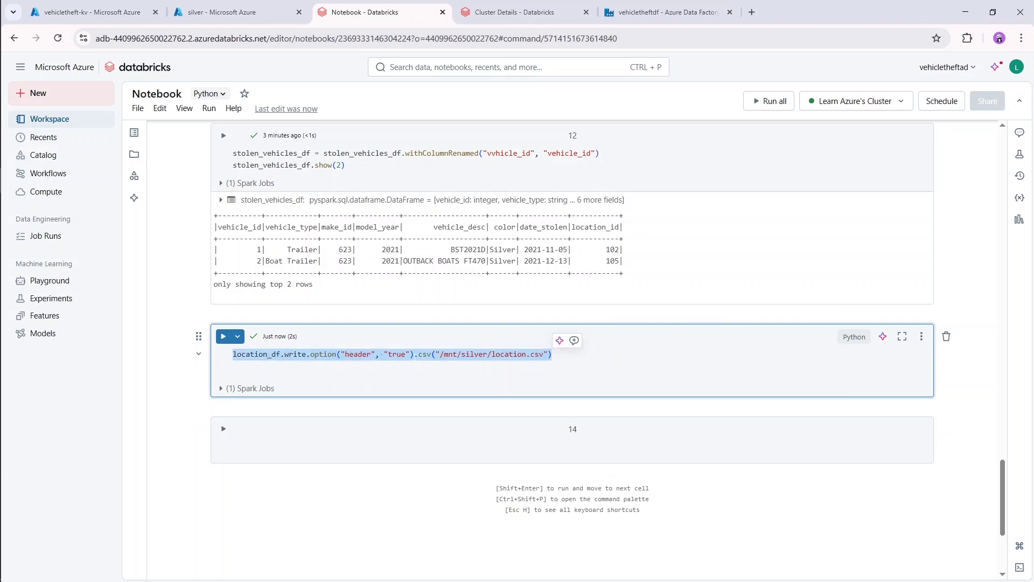
{"action": "key", "text": "ctrl+c"}
{"action": "key", "text": "End"}
{"action": "key", "text": "Return"}
{"action": "key", "text": "ctrl+v"}
{"action": "key", "text": "Return"}
{"action": "key", "text": "ctrl+v"}
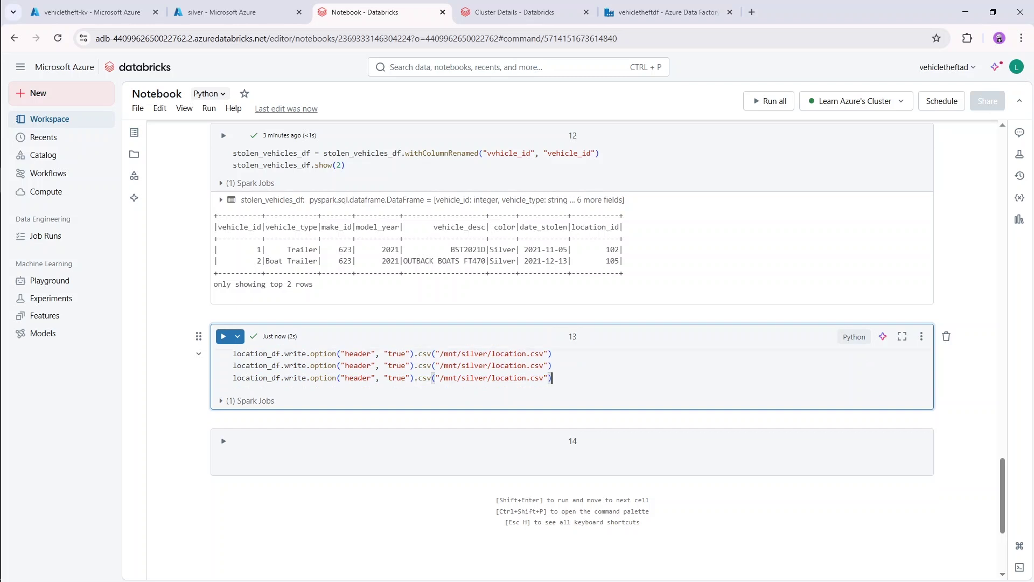
{"action": "key", "text": "Return"}
{"action": "key", "text": "ctrl+v"}
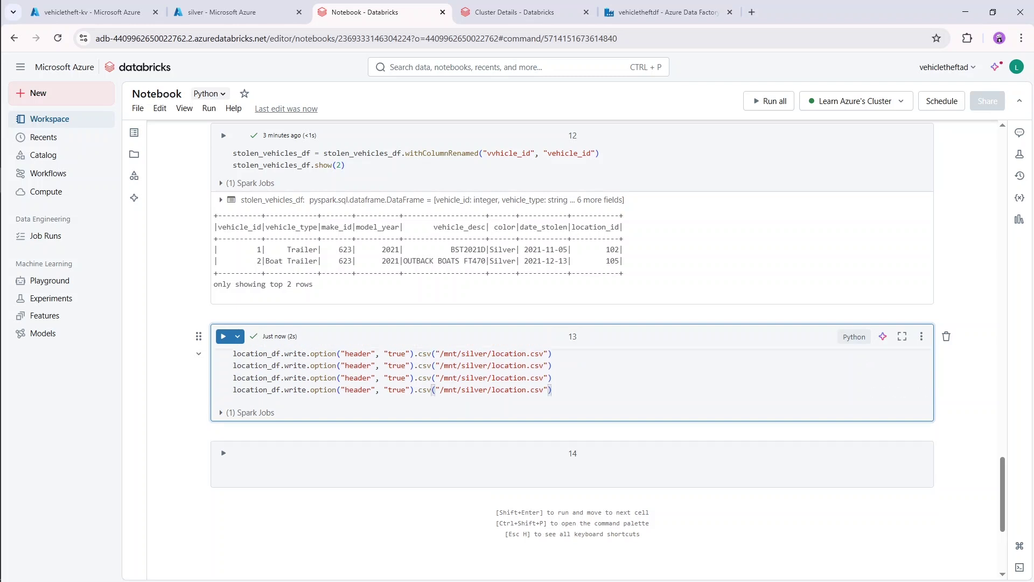
- Change the second write statement to write make_details_df to /mnt/silver/make_details.csv
{"action": "double_click", "coordinate": [256, 354]}
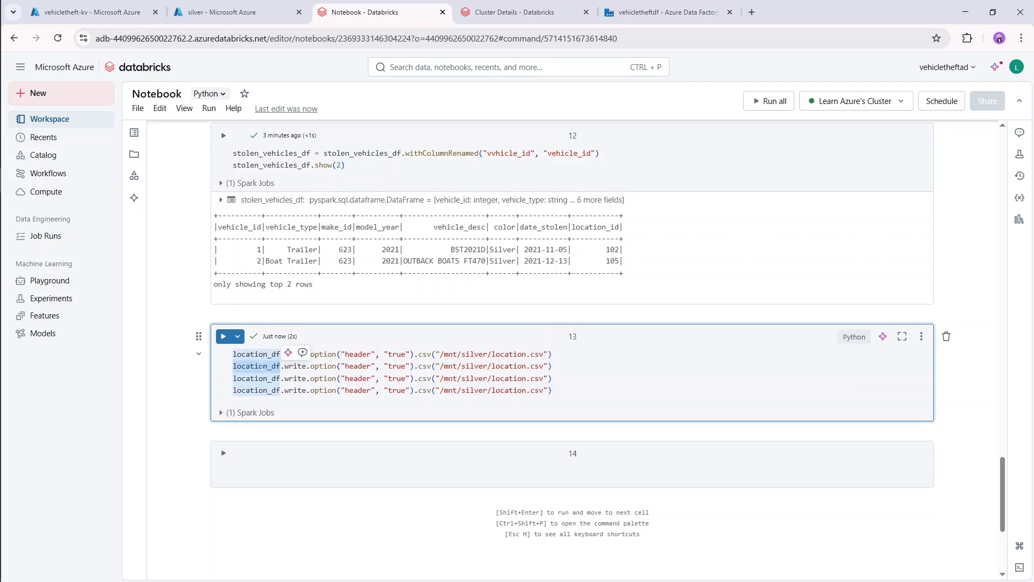
{"action": "type", "text": "make"}
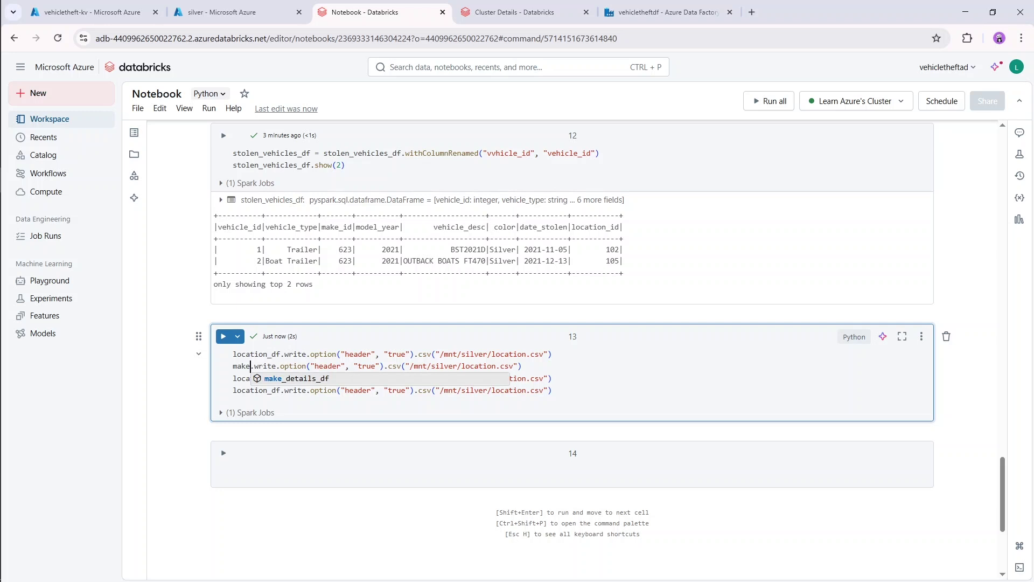
{"action": "key", "text": "Tab"}
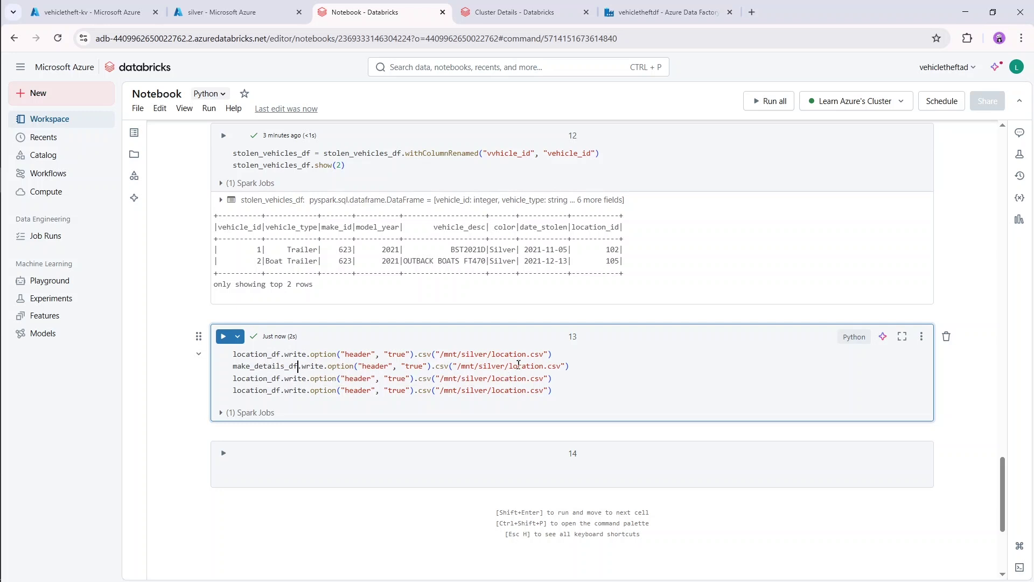
{"action": "double_click", "coordinate": [512, 366]}
{"action": "type", "text": "make_details"}
- Change the dataframe in the third write statement to stolen_vehicles_df and in the fourth to database_df
{"action": "double_click", "coordinate": [256, 378]}
{"action": "type", "text": "stolen"}
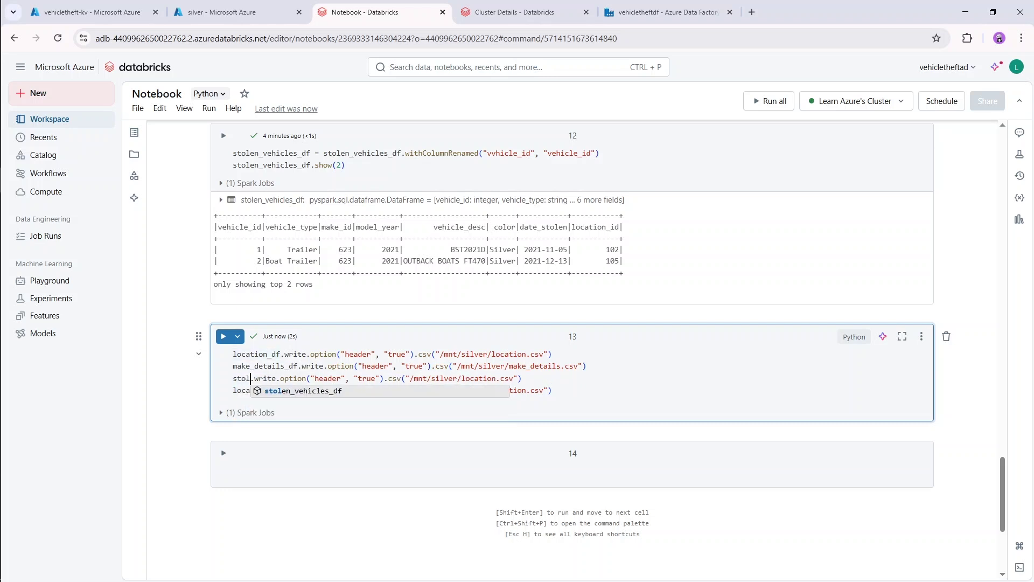
{"action": "key", "text": "Tab"}
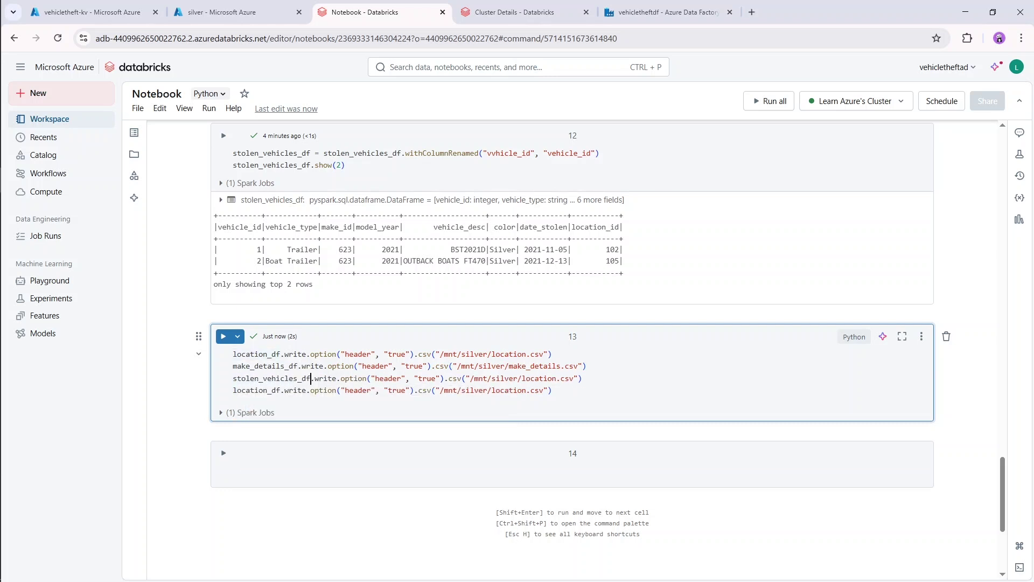
{"action": "double_click", "coordinate": [256, 391]}
{"action": "type", "text": "database"}
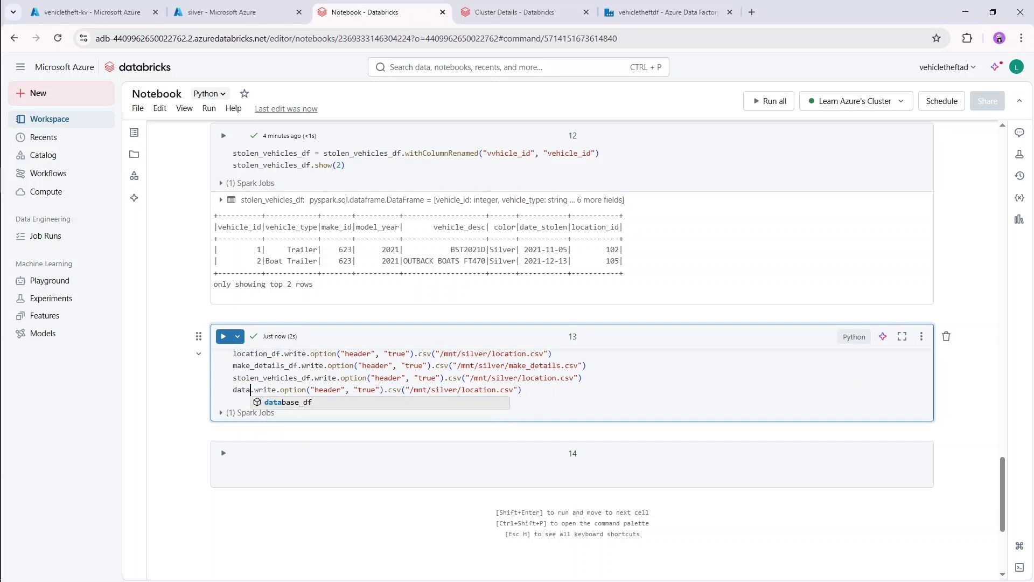
{"action": "key", "text": "Tab"}
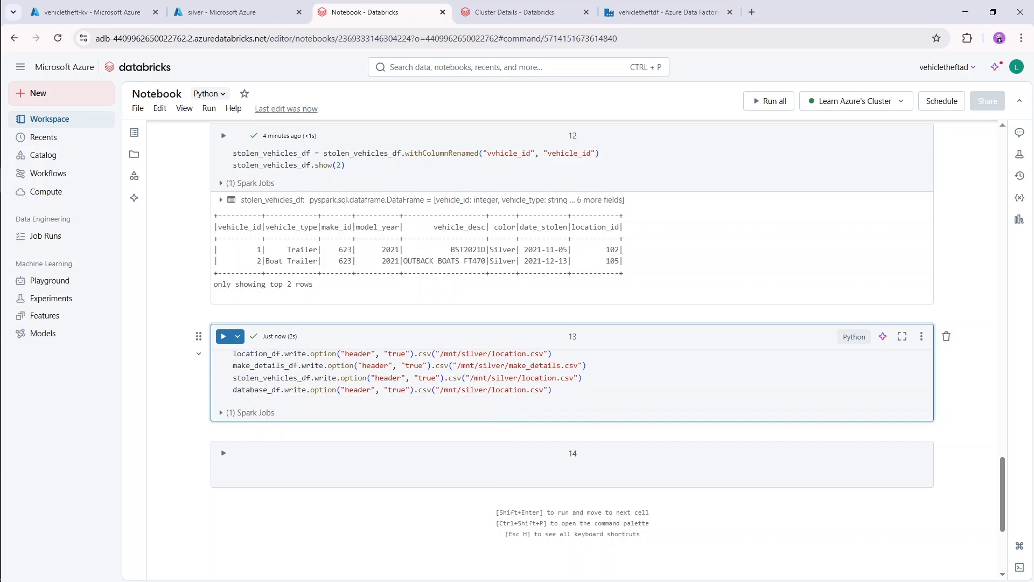
- Set the output file to stolen_vehicles.csv in the third write statement and database.csv in the fourth
{"action": "double_click", "coordinate": [539, 378]}
{"action": "type", "text": "stolen"}
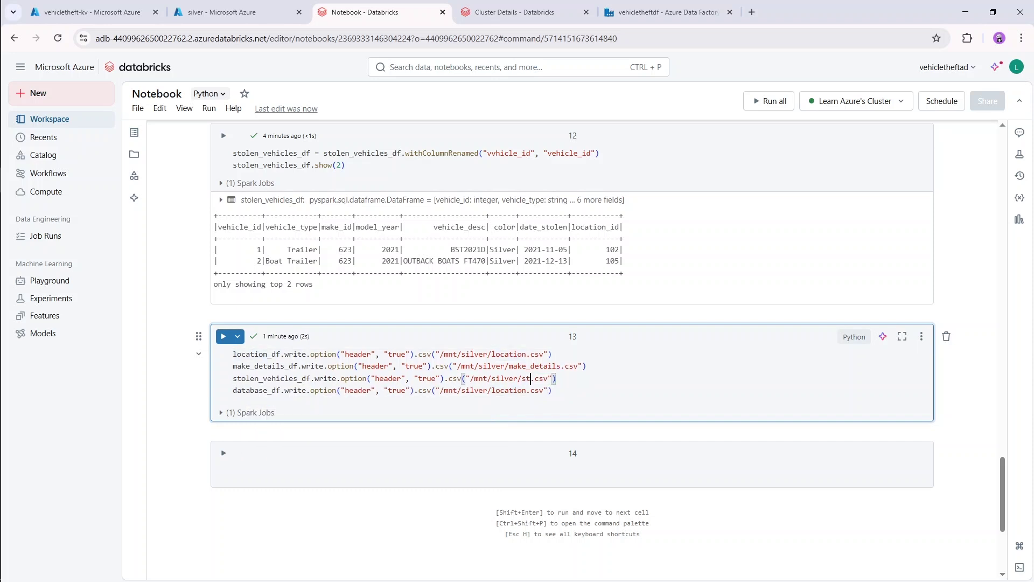
{"action": "type", "text": "_vehicles"}
{"action": "double_click", "coordinate": [509, 390]}
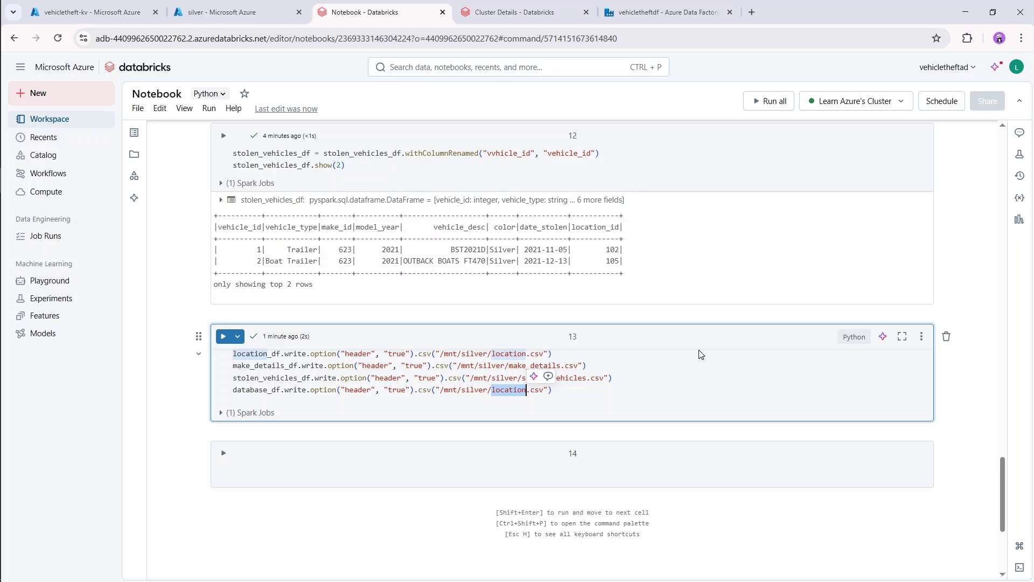
{"action": "type", "text": "database"}
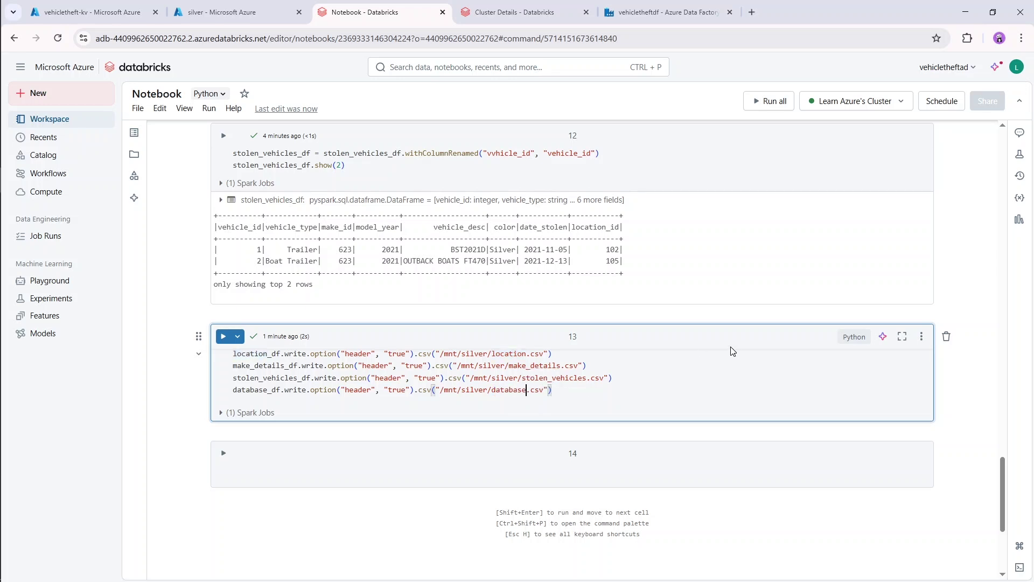
- Review the bronze file names in the earlier listing and load cells against the output paths in cell 13
{"action": "scroll", "coordinate": [731, 352], "scroll_direction": "up", "scroll_amount": 10}
{"action": "scroll", "coordinate": [733, 351], "scroll_direction": "up", "scroll_amount": 15}
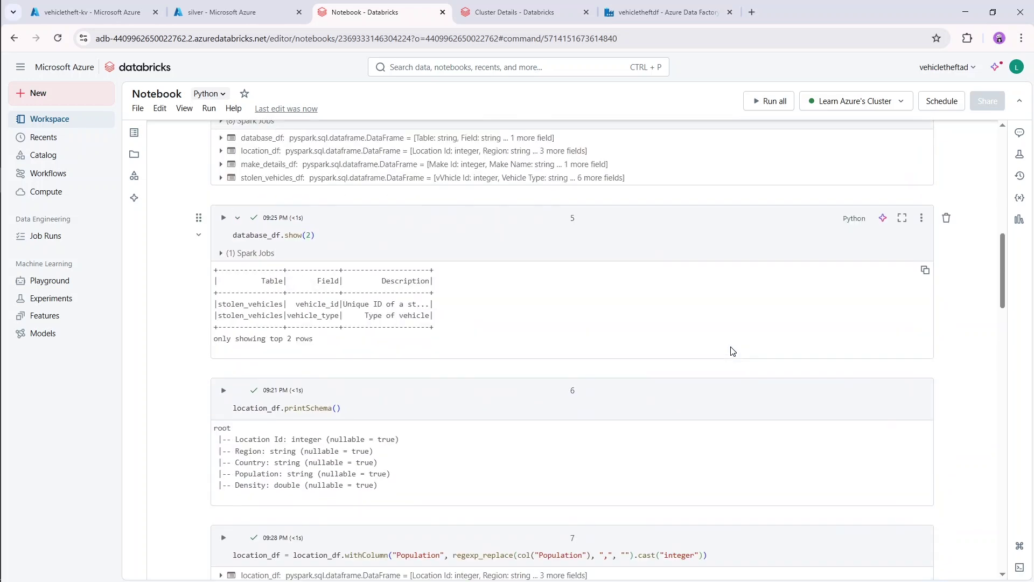
{"action": "scroll", "coordinate": [733, 351], "scroll_direction": "up", "scroll_amount": 2}
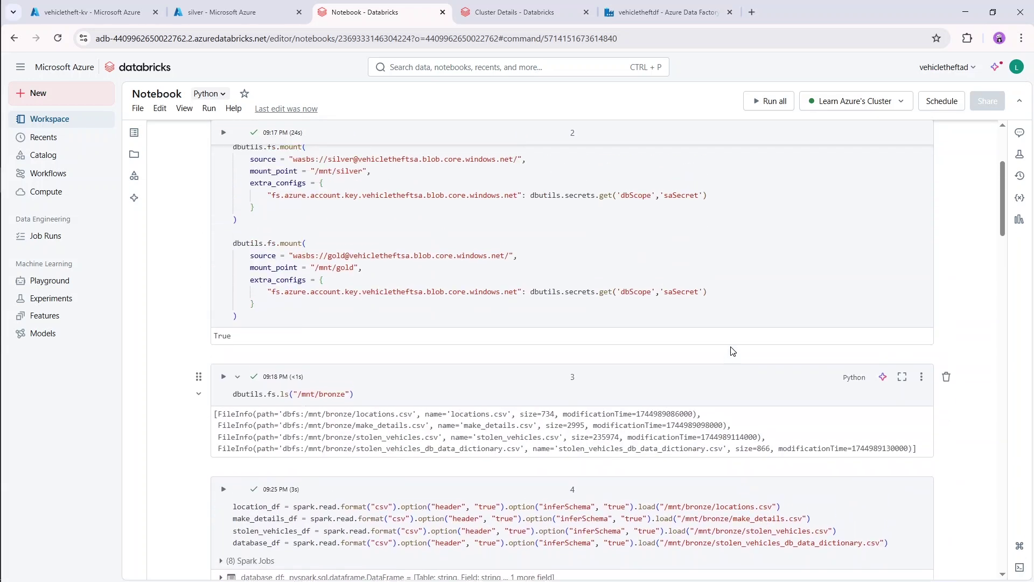
{"action": "scroll", "coordinate": [725, 348], "scroll_direction": "down", "scroll_amount": 2}
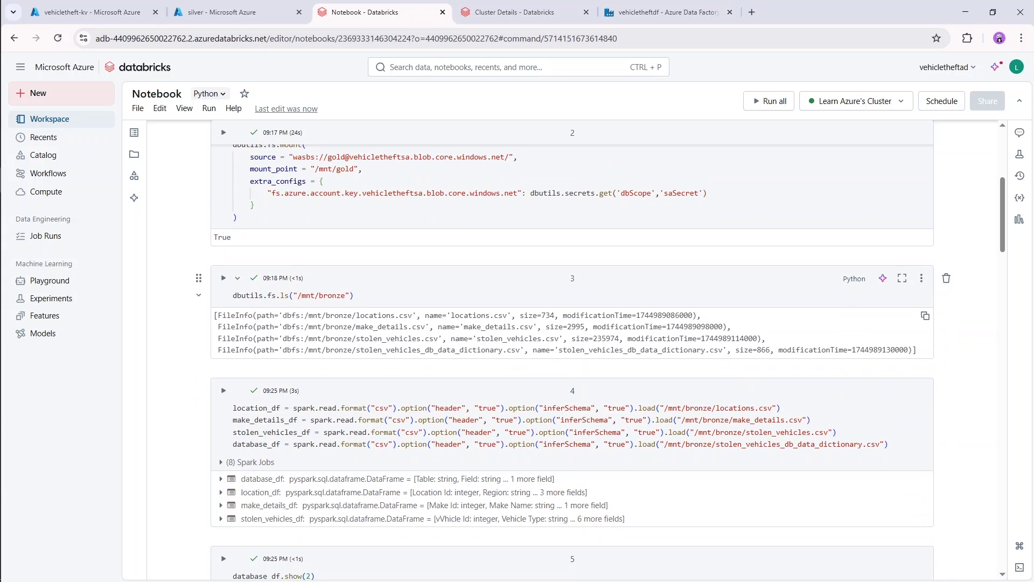
{"action": "scroll", "coordinate": [722, 354], "scroll_direction": "down", "scroll_amount": 20}
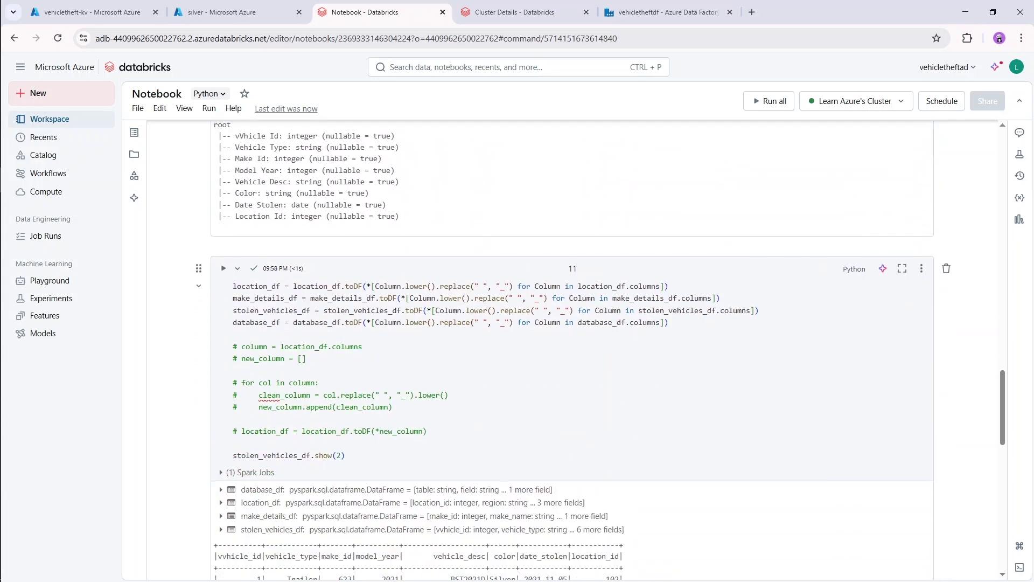
{"action": "scroll", "coordinate": [721, 352], "scroll_direction": "down", "scroll_amount": 3}
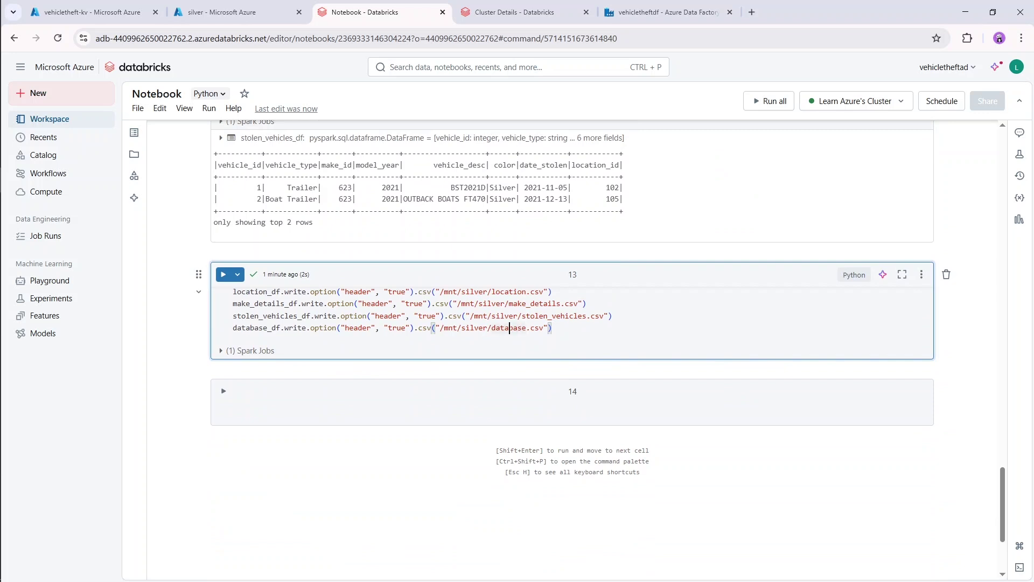
- Run cell 13 to write the four CSV outputs, and refresh the silver container listing in the Azure portal to check them
{"action": "key", "text": "shift+Return"}
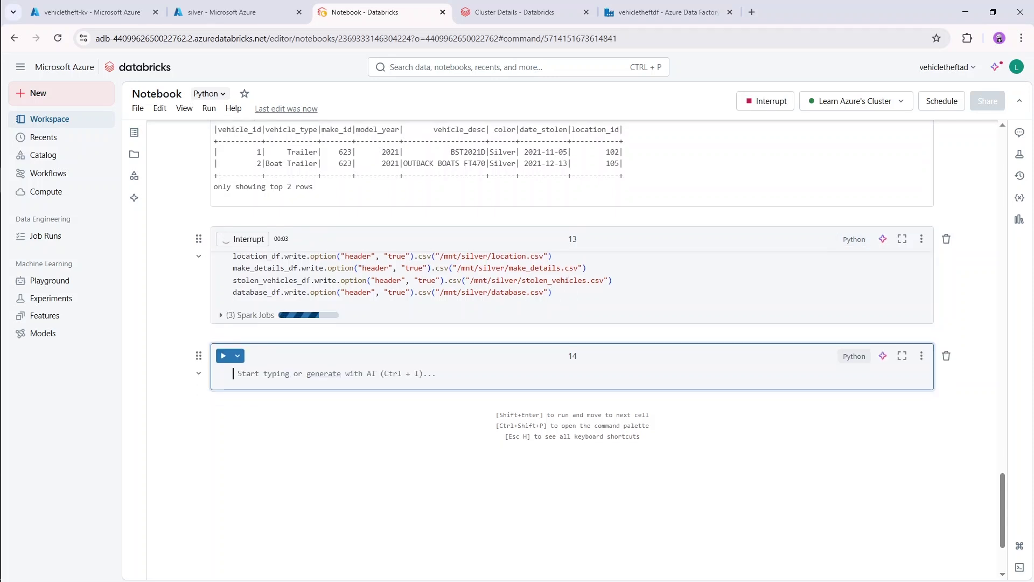
{"action": "left_click", "coordinate": [570, 292]}
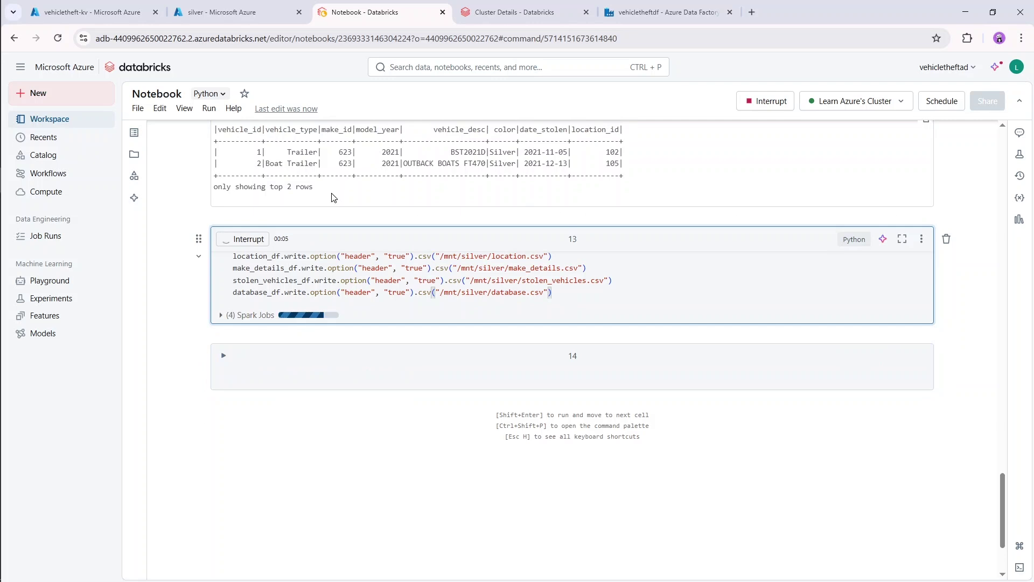
{"action": "left_click", "coordinate": [224, 6]}
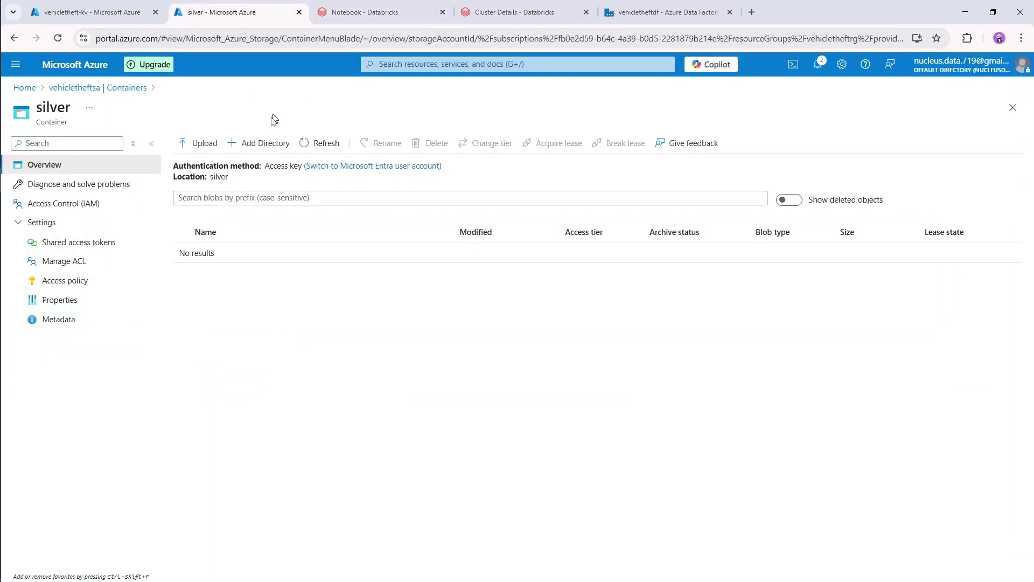
{"action": "left_click", "coordinate": [331, 147]}
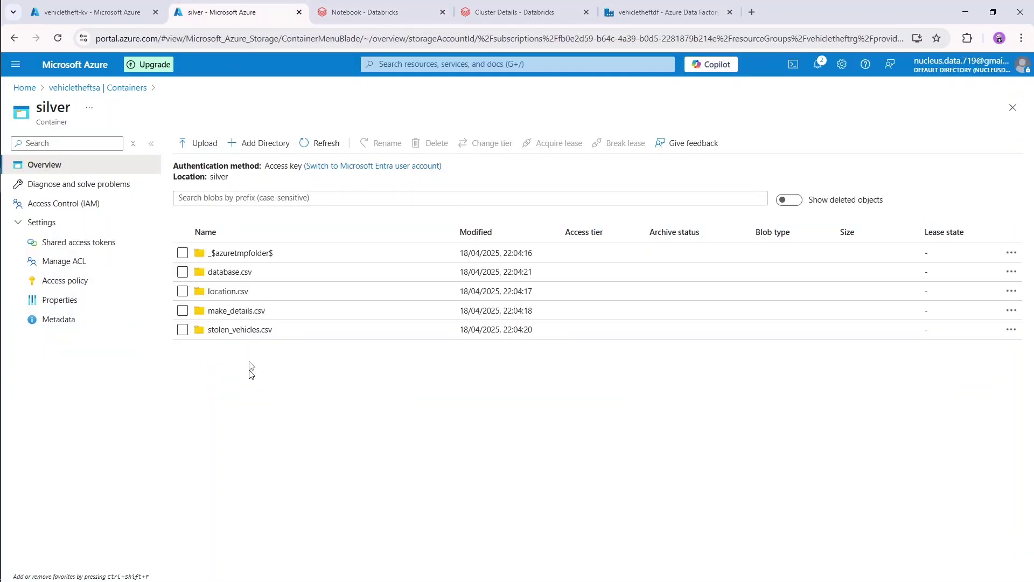
{"action": "left_click_drag", "start_coordinate": [238, 364], "coordinate": [231, 308]}
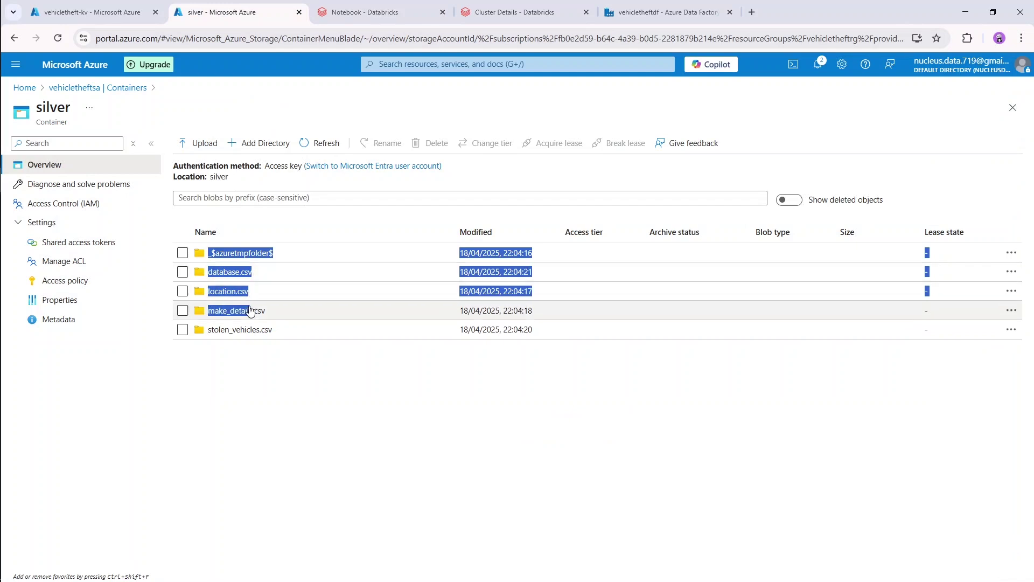
{"action": "left_click", "coordinate": [226, 306]}
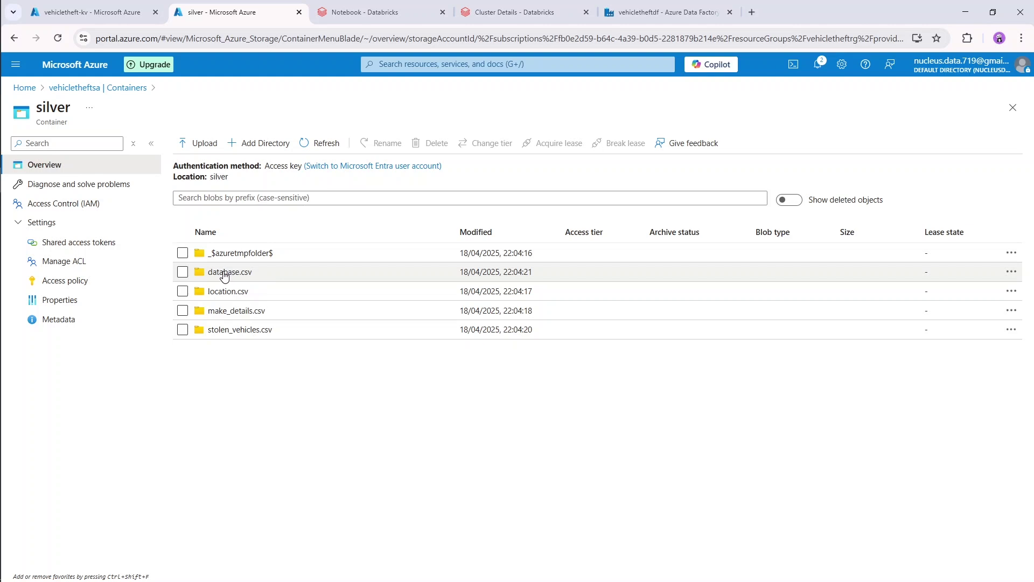
- Return to the Databricks notebook and run location_df.show(5) in cell 14
{"action": "left_click", "coordinate": [341, 7]}
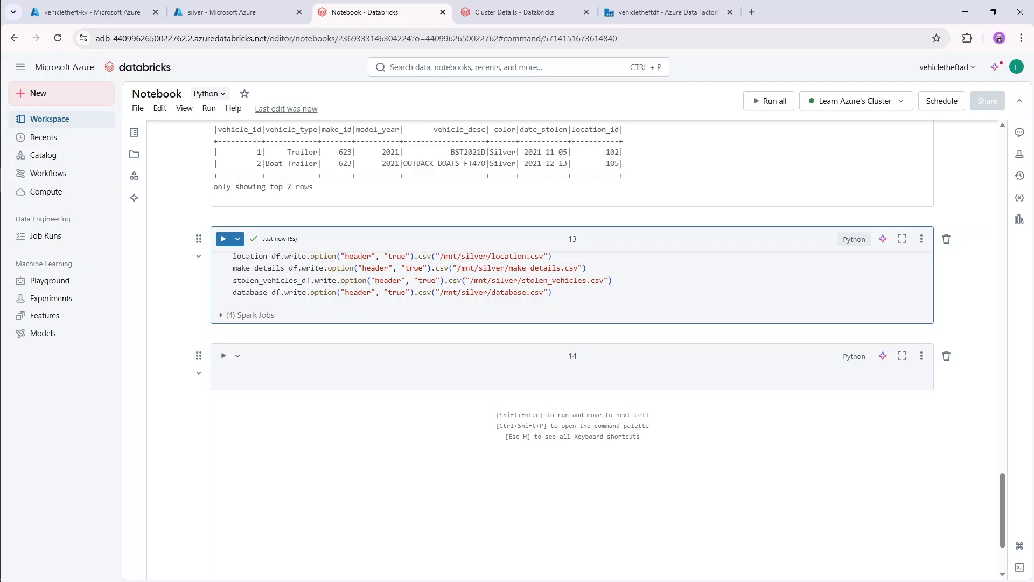
{"action": "left_click", "coordinate": [347, 374]}
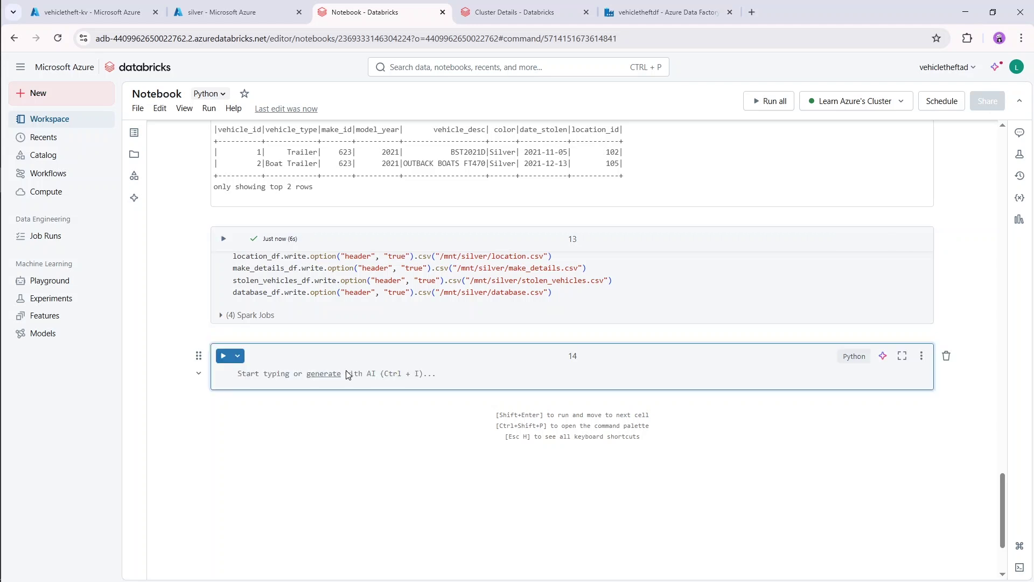
{"action": "scroll", "coordinate": [347, 374], "scroll_direction": "down", "scroll_amount": 1}
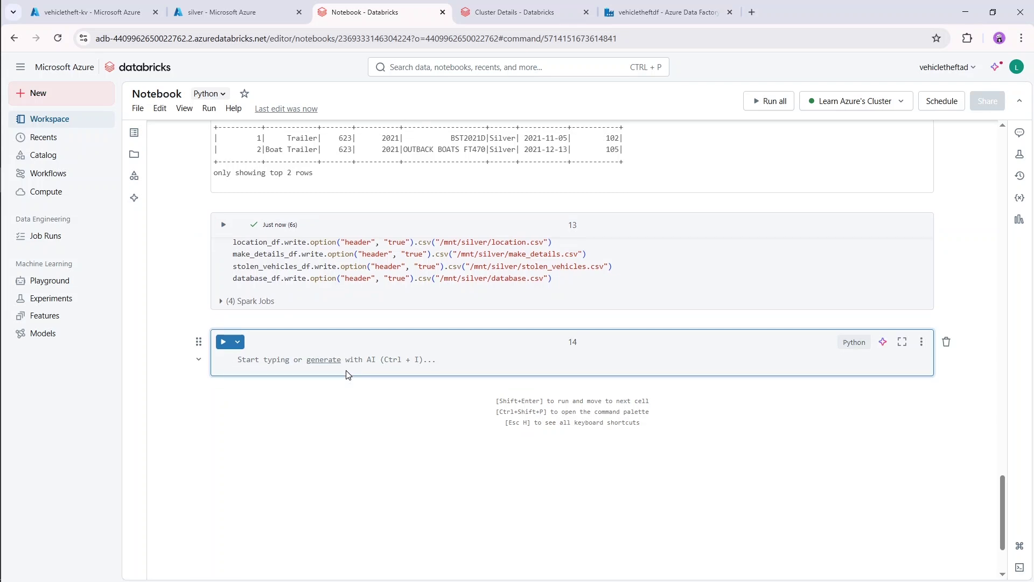
{"action": "type", "text": "location"}
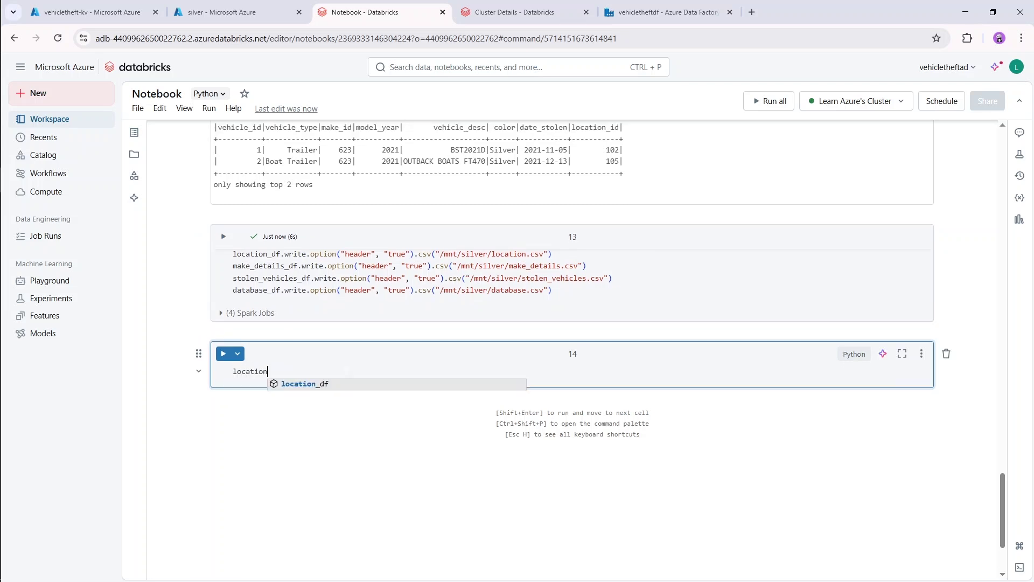
{"action": "type", "text": "_df.show()"}
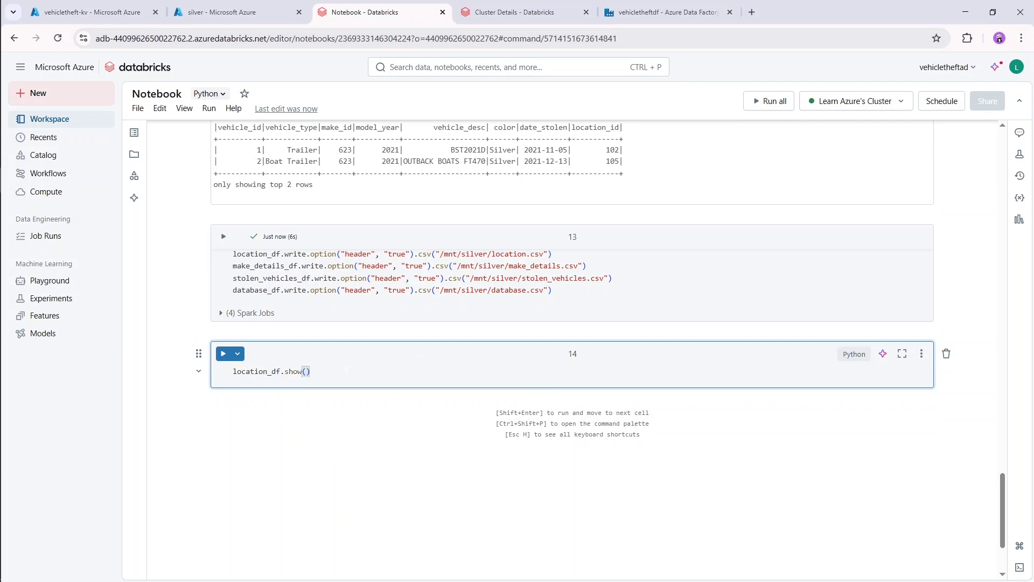
{"action": "type", "text": "1"}
{"action": "key", "text": "BackSpace"}
{"action": "type", "text": "5"}
{"action": "key", "text": "shift+Return"}
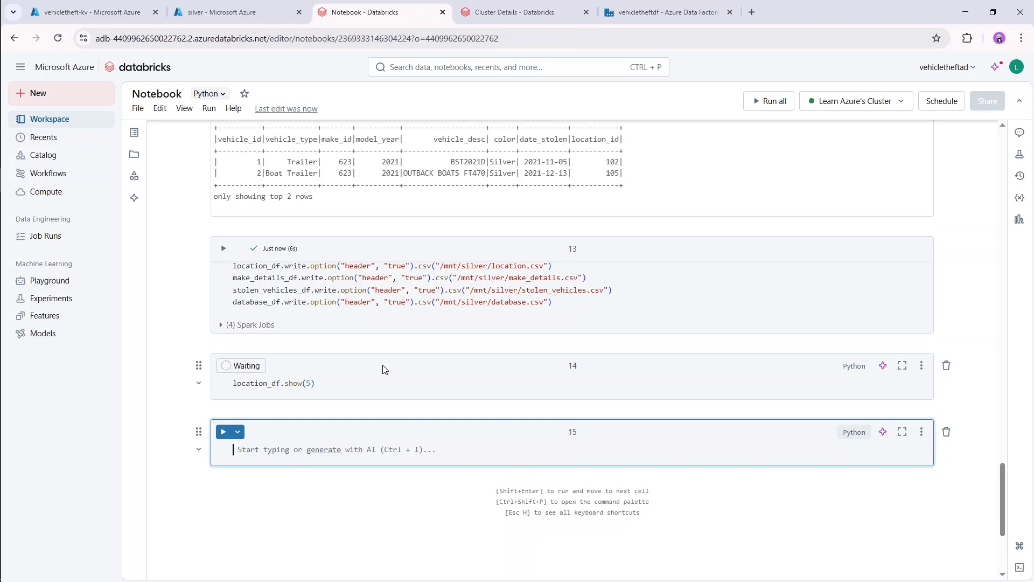
{"action": "scroll", "coordinate": [521, 335], "scroll_direction": "up", "scroll_amount": 1}
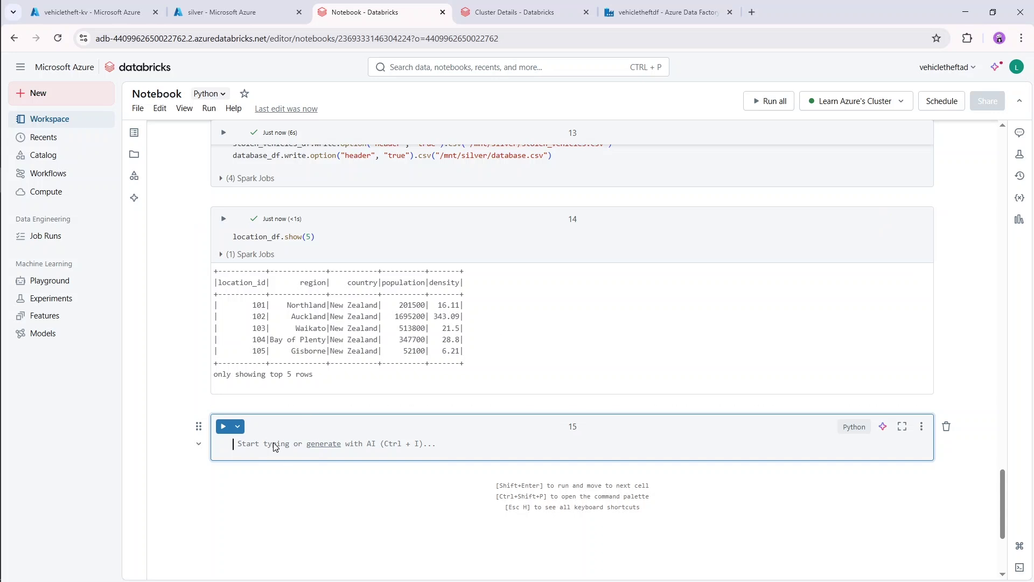
- In cell 15, assign null_count_location a location_df.select call containing a list that opens with sum()
{"action": "type", "text": "null_co"}
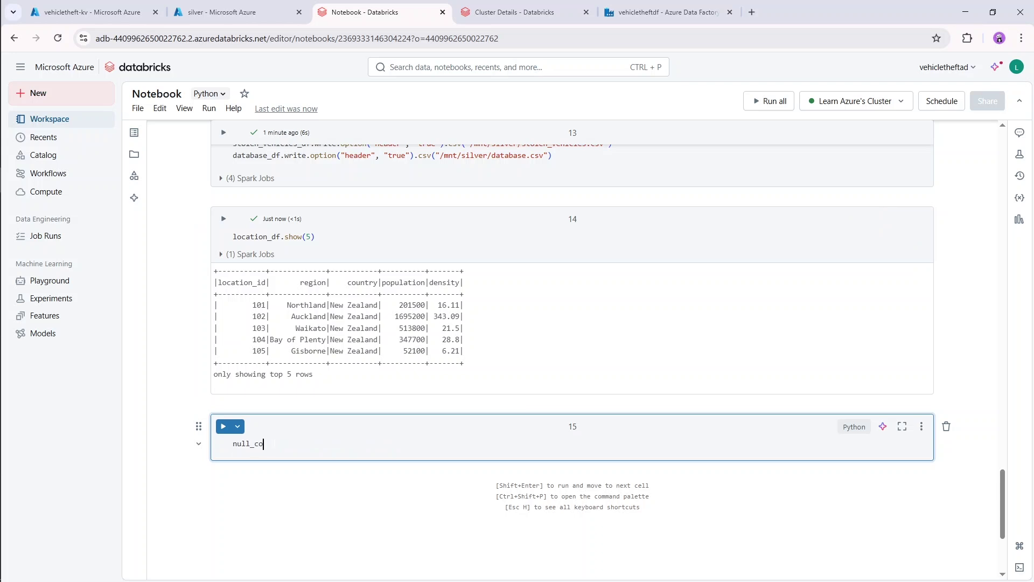
{"action": "type", "text": "unt_location = loca"}
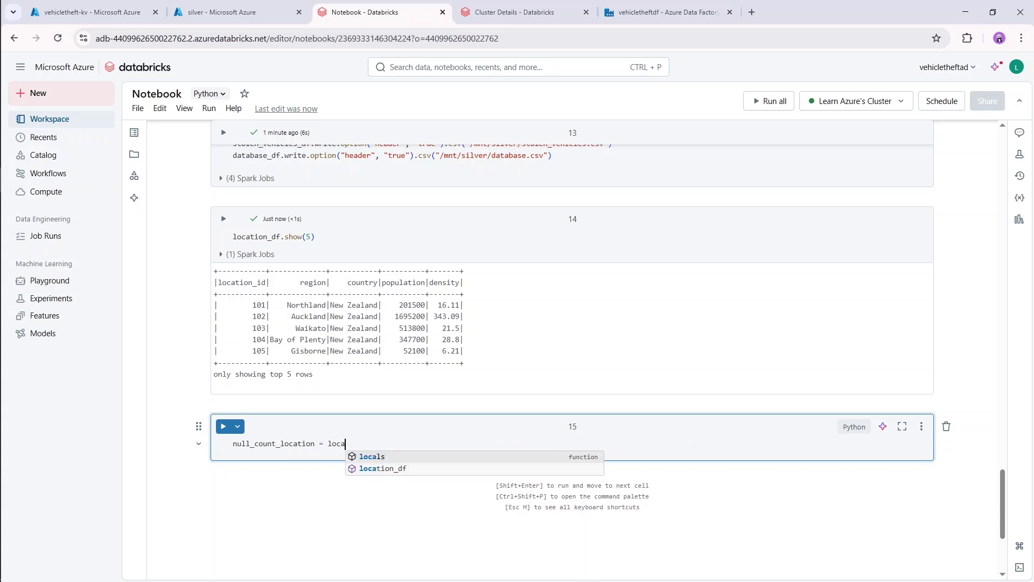
{"action": "type", "text": "t"}
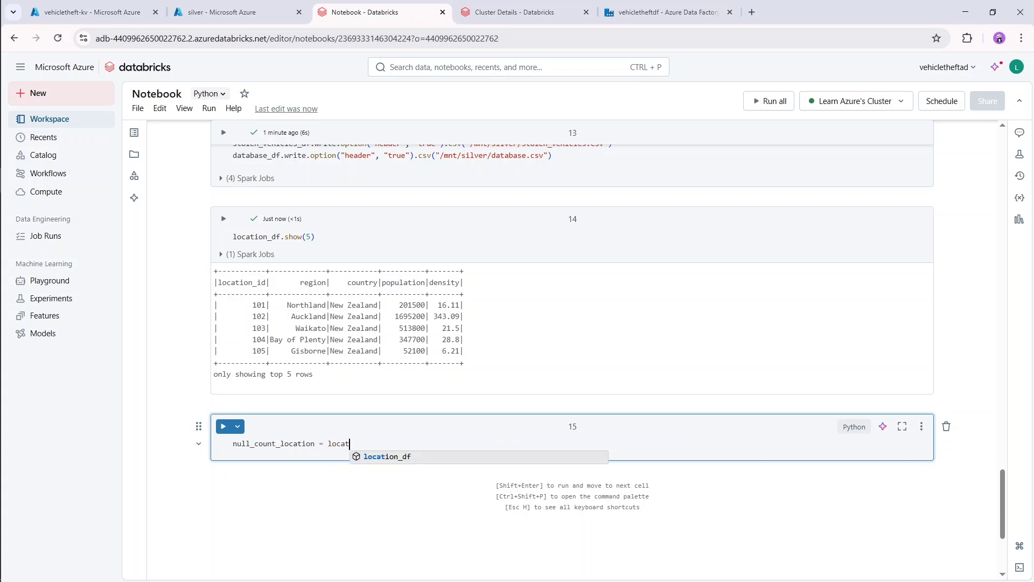
{"action": "key", "text": "Tab"}
{"action": "type", "text": "."}
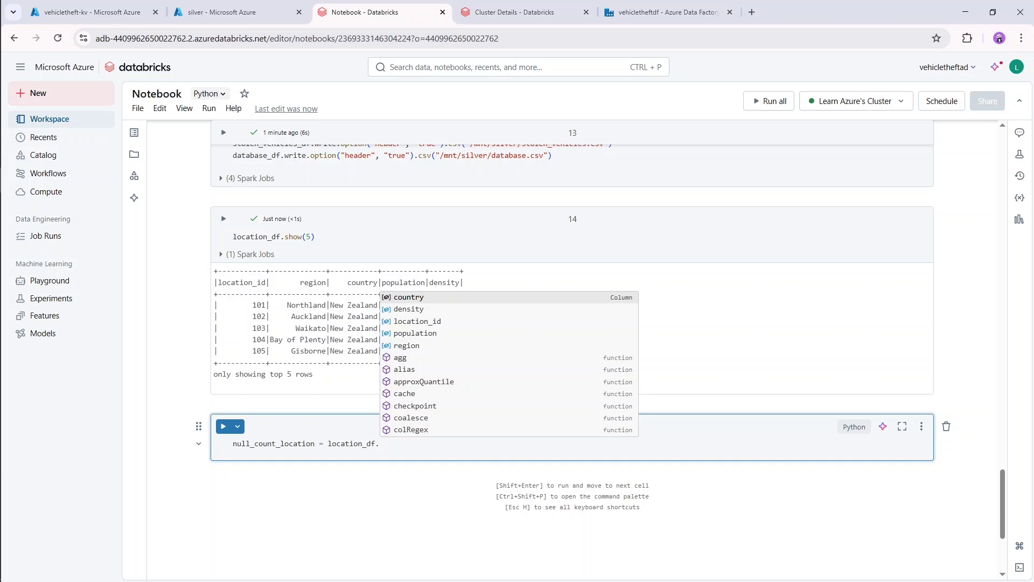
{"action": "type", "text": "sel"}
{"action": "key", "text": "Tab"}
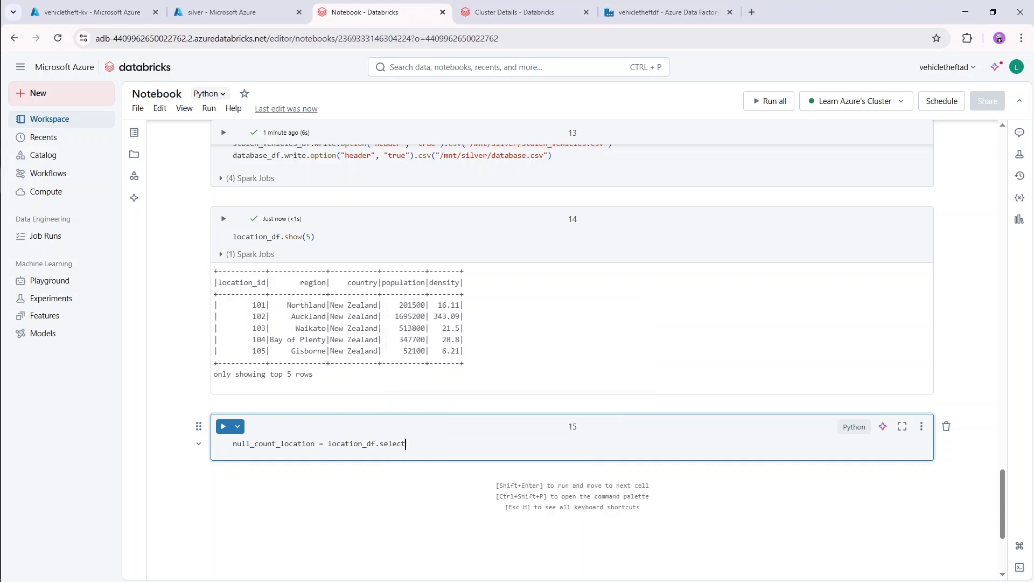
{"action": "type", "text": "()[sum"}
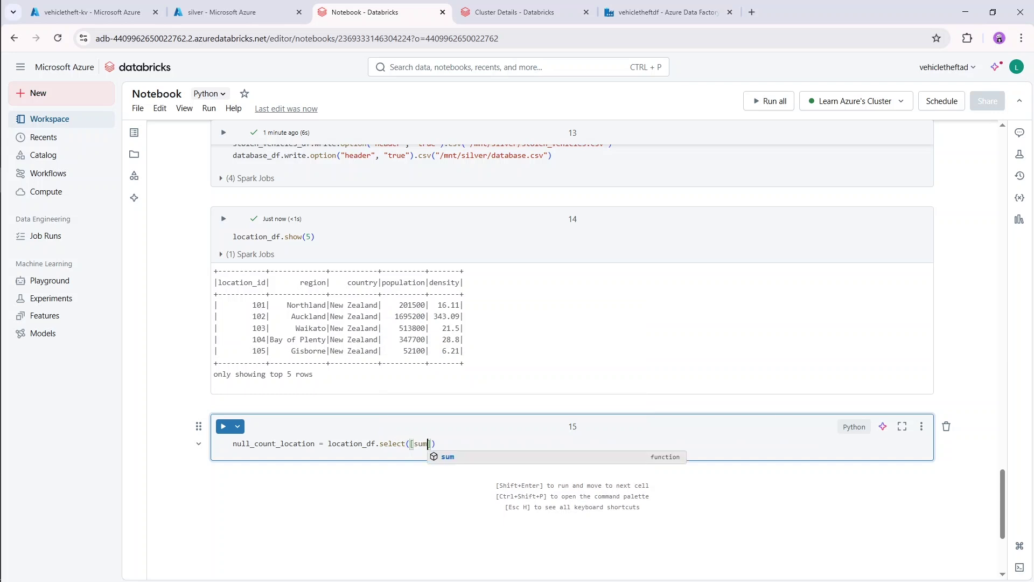
{"action": "type", "text": "("}
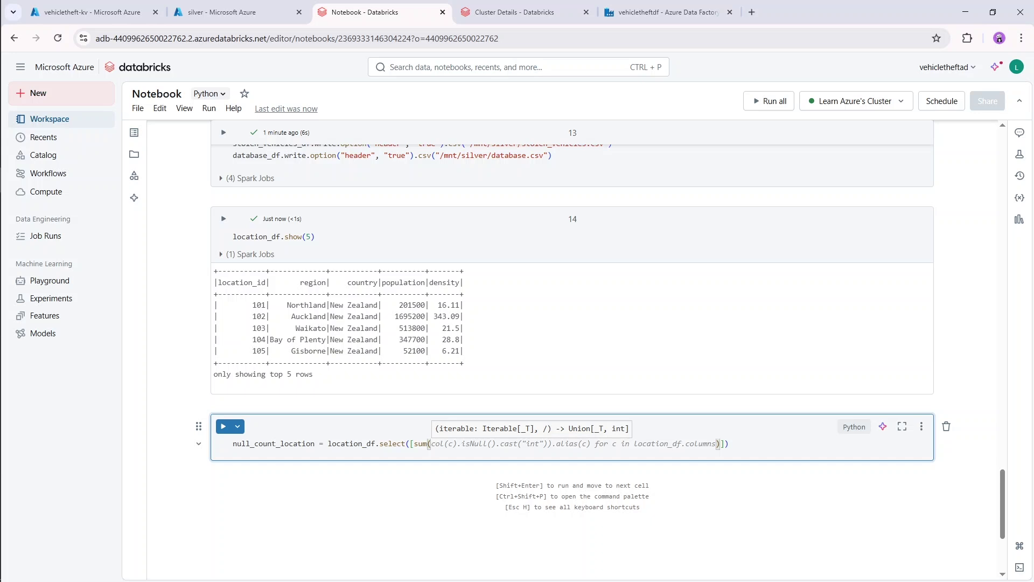
- Inside the sum call, nest sum(when(col(column).isNull(), 1)) to flag null values as 1
{"action": "type", "text": "sum"}
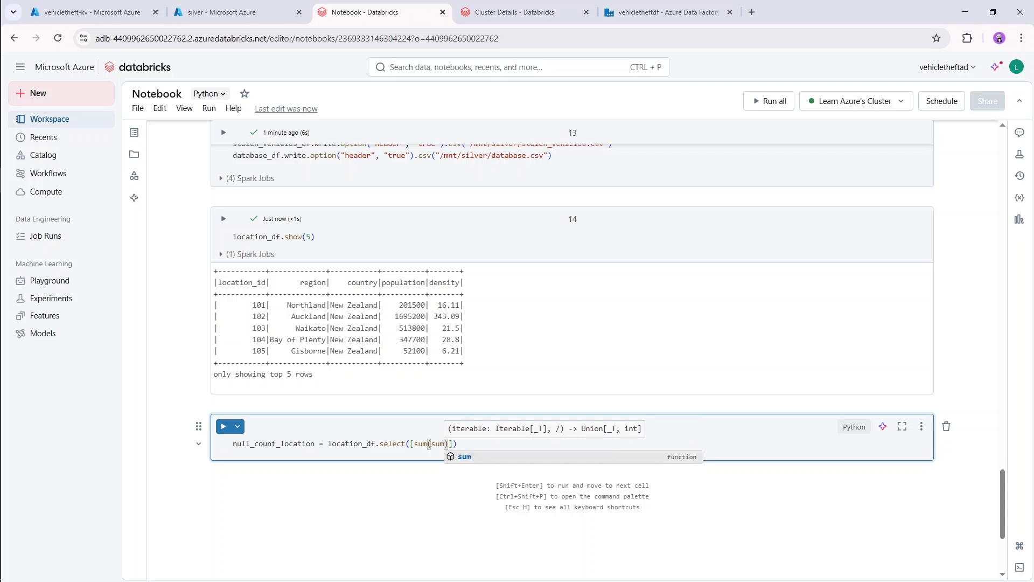
{"action": "type", "text": "(when"}
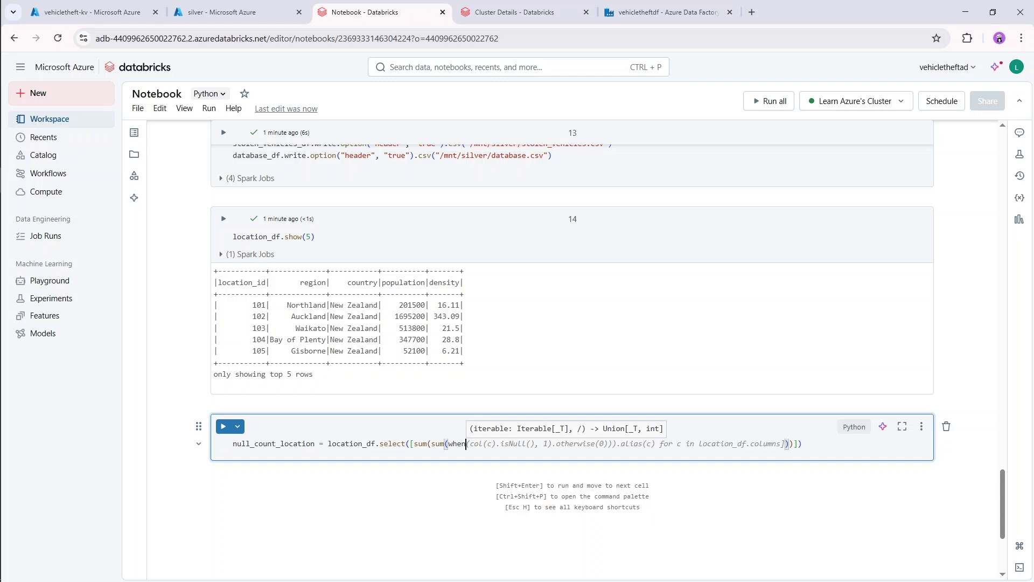
{"action": "type", "text": "("}
{"action": "type", "text": "col"}
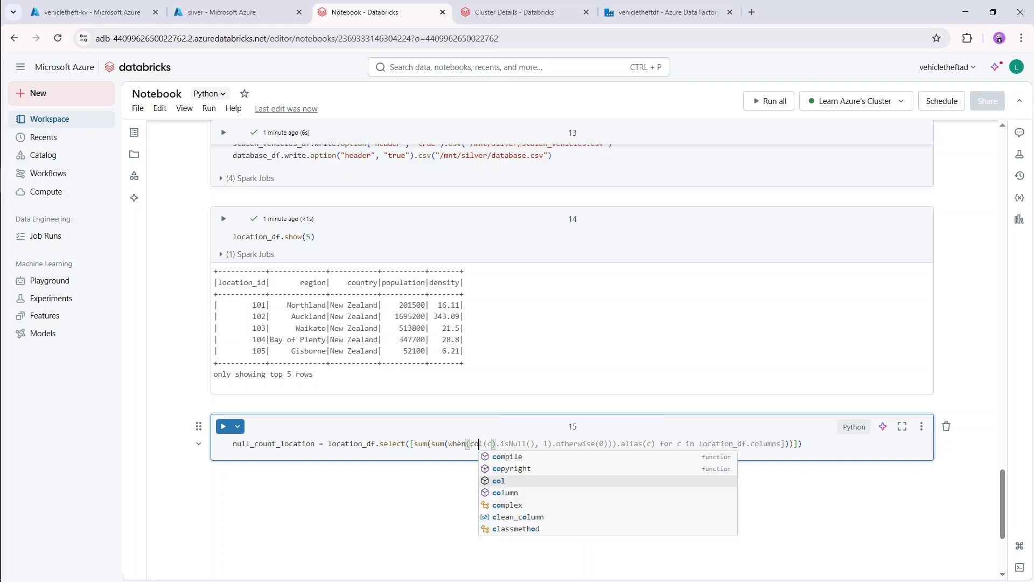
{"action": "type", "text": "("}
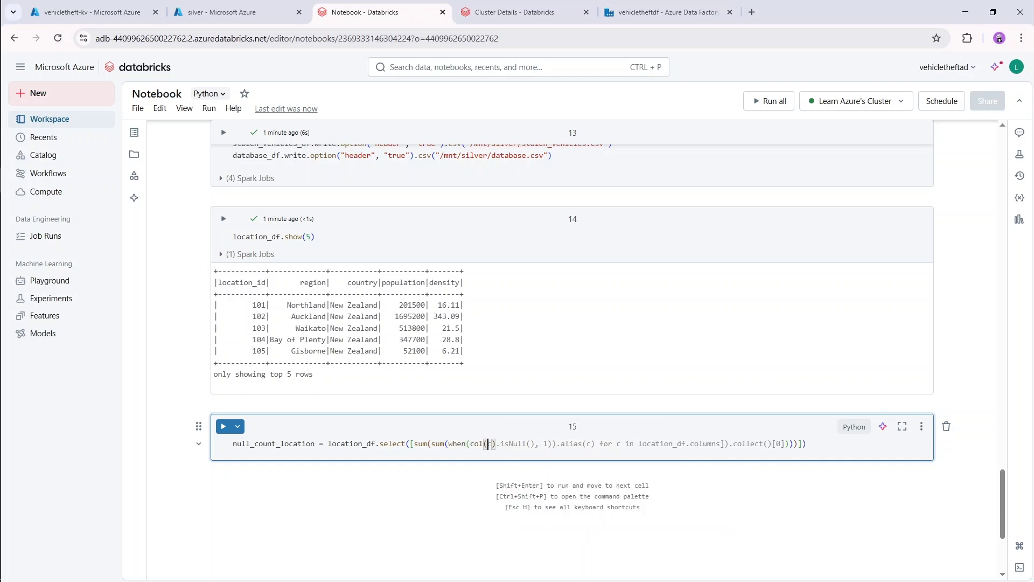
{"action": "type", "text": "column"}
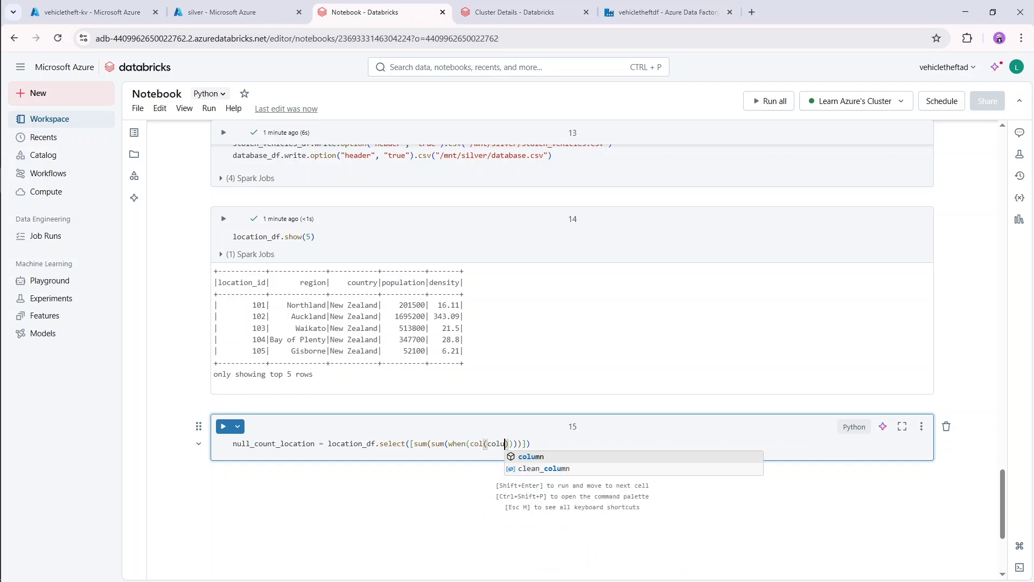
{"action": "type", "text": ")."}
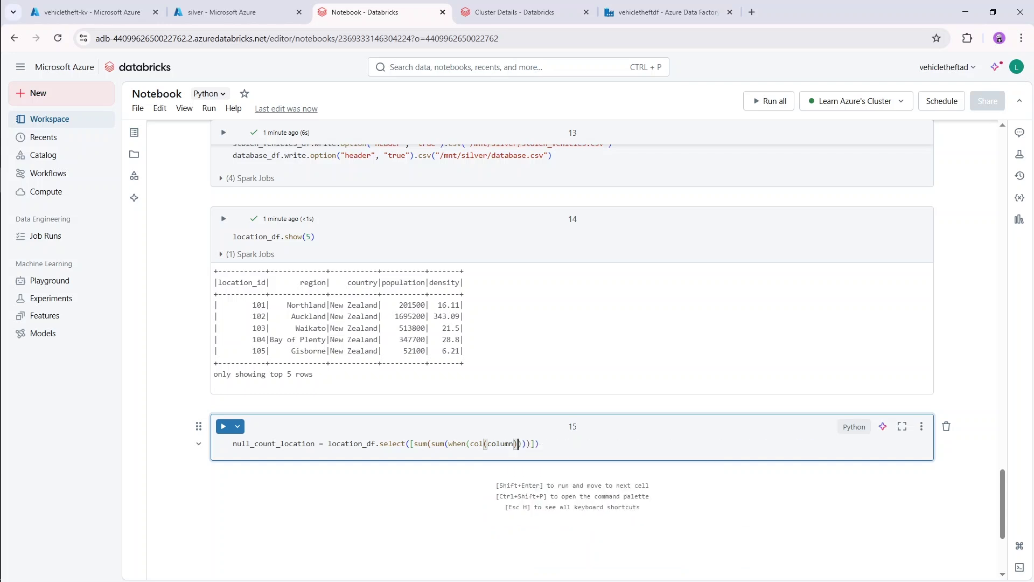
{"action": "type", "text": "isNull"}
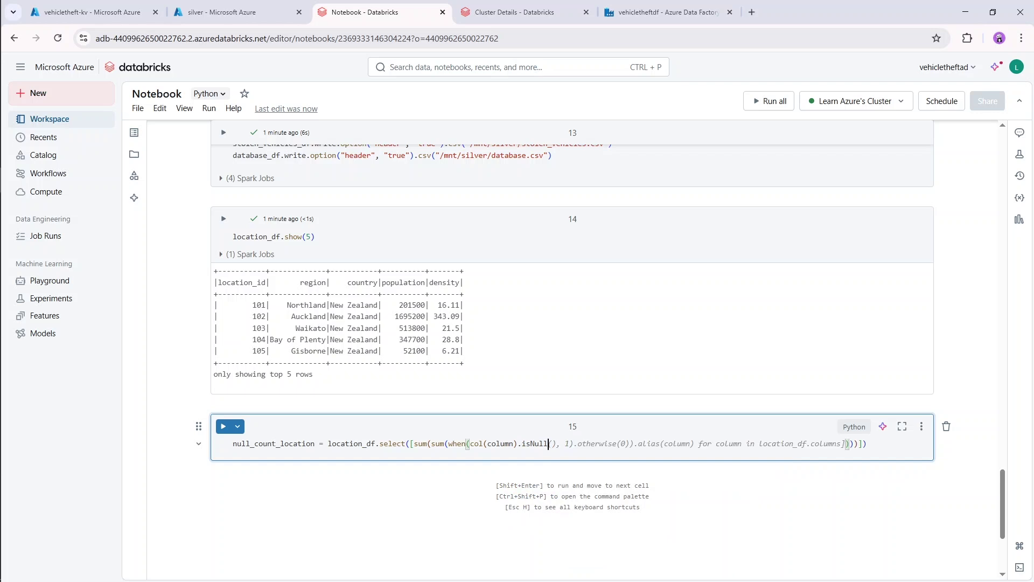
{"action": "type", "text": "(), 1)"}
- Extend the when expression with .otherwise (0), close the inner sum and add .alias(column) after it
{"action": "type", "text": "."}
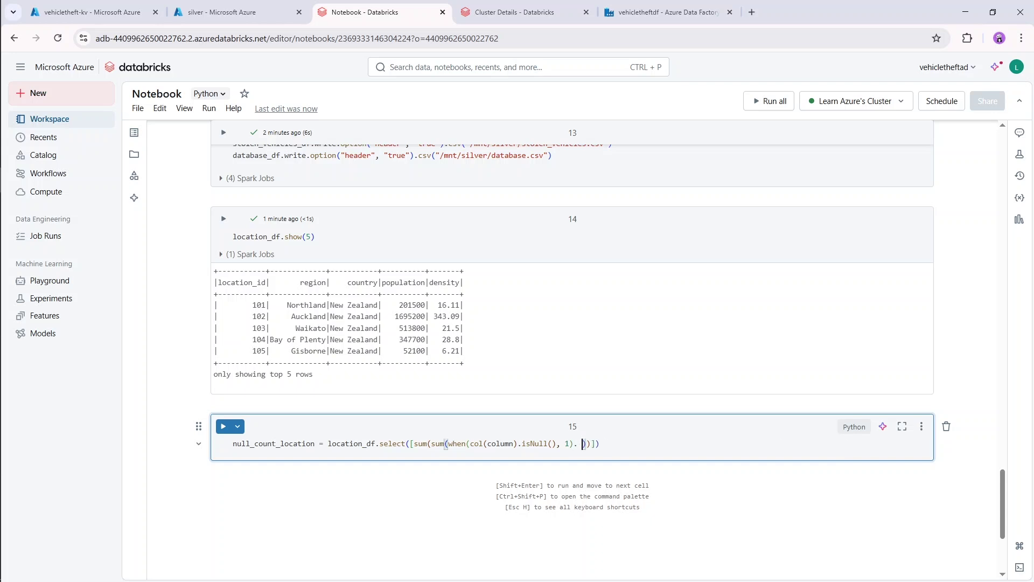
{"action": "key", "text": "BackSpace"}
{"action": "type", "text": "oth"}
{"action": "type", "text": "erwise"}
{"action": "type", "text": " ()"}
{"action": "type", "text": "0"}
{"action": "type", "text": ")"}
{"action": "type", "text": ")"}
{"action": "type", "text": ".alias"}
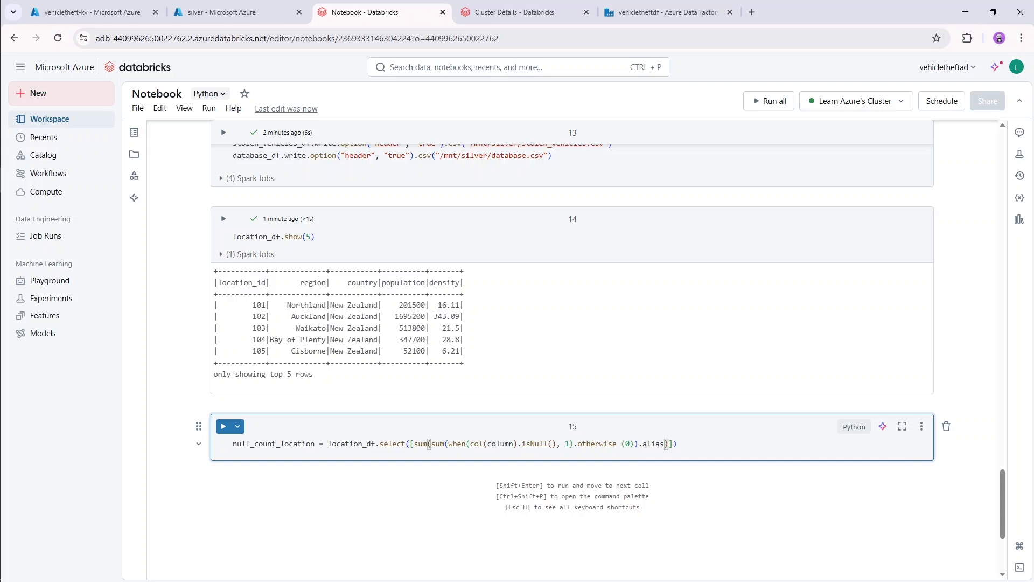
{"action": "type", "text": "(column"}
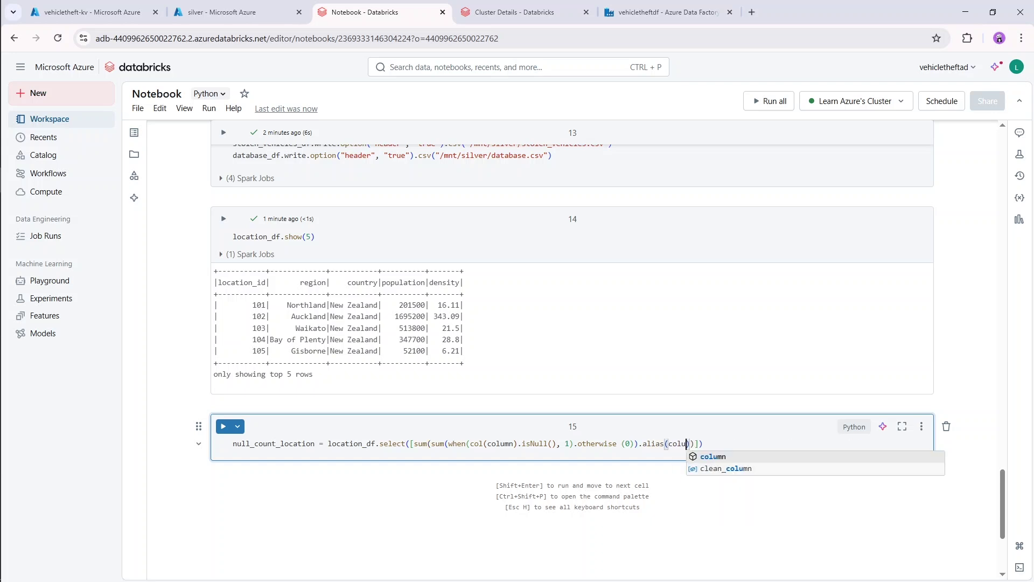
- Complete the list comprehension in cell 15 with for column in location_df.columns
{"action": "type", "text": ") for "}
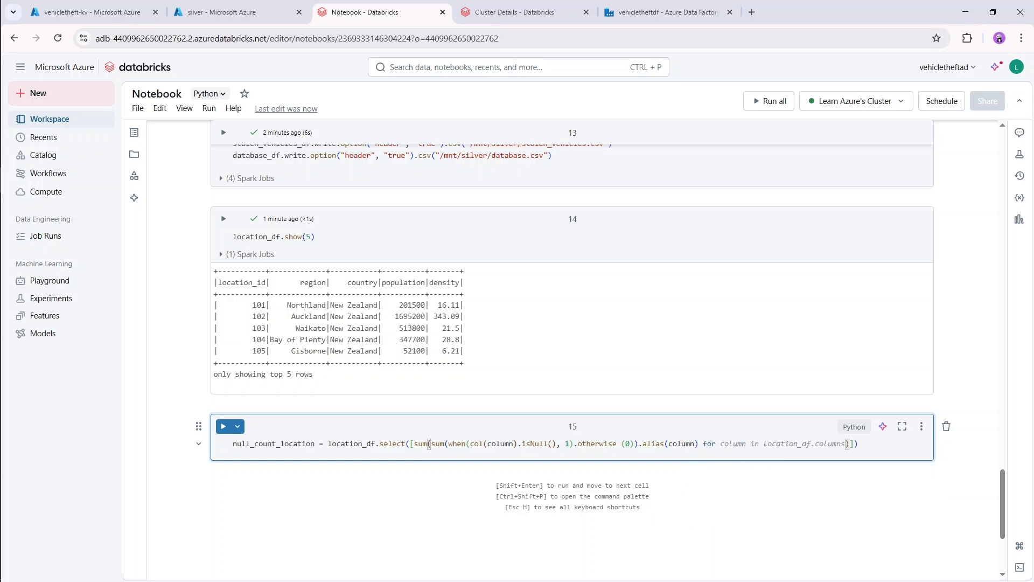
{"action": "type", "text": "column in location"}
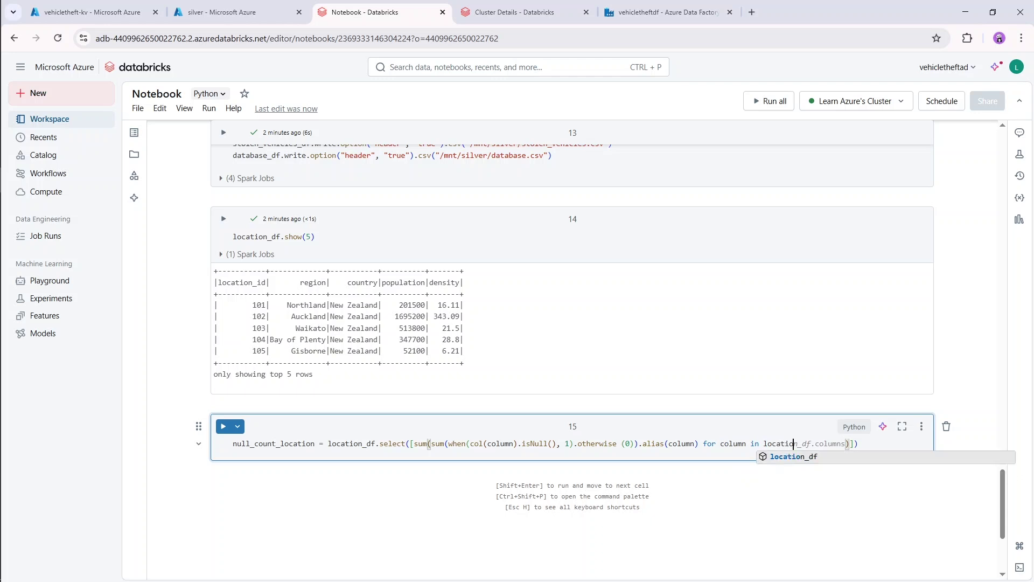
{"action": "type", "text": "_df.colu"}
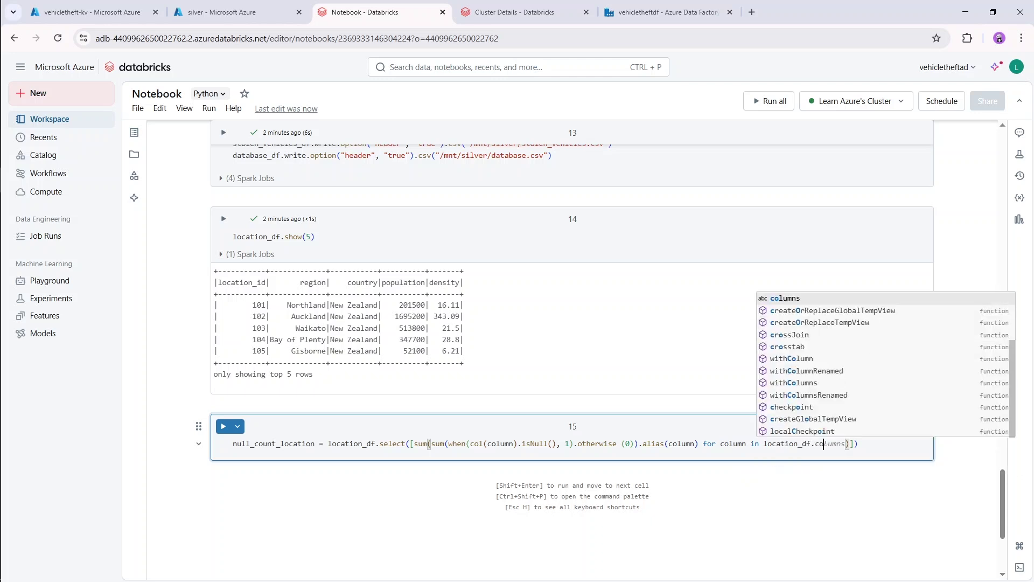
{"action": "type", "text": "mn"}
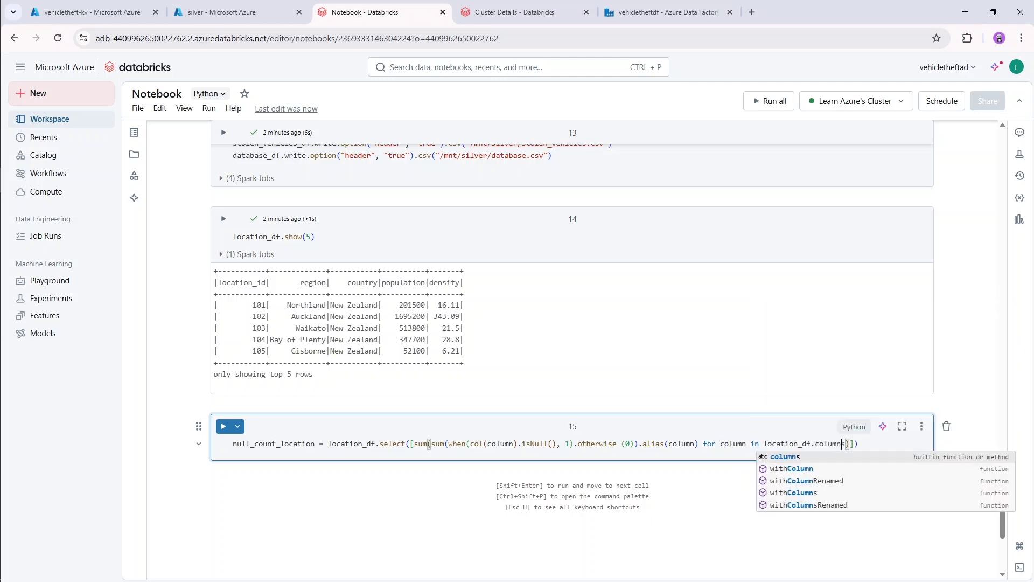
{"action": "type", "text": "s"}
{"action": "key", "text": "End"}
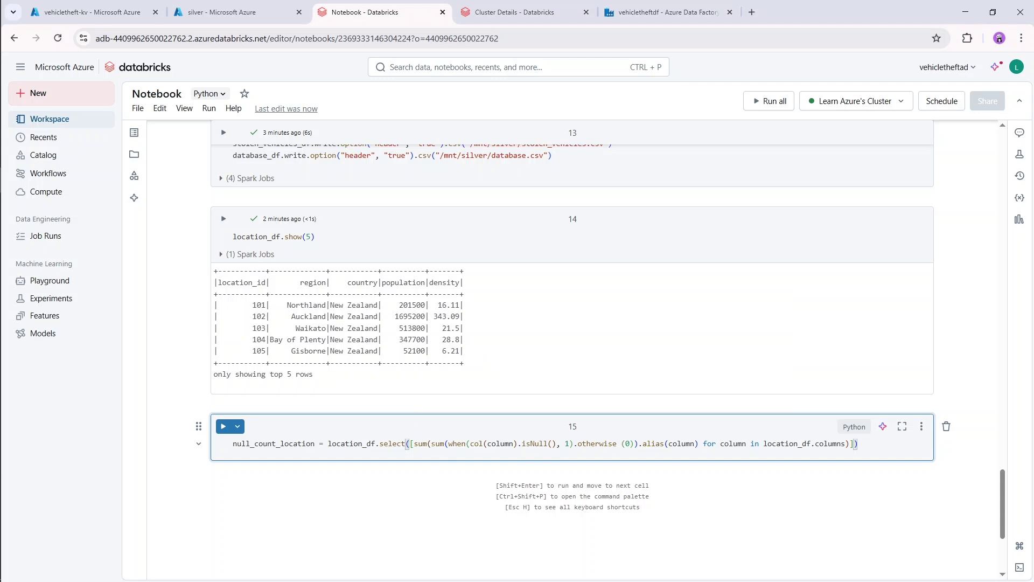
- Remove the duplicate inner sum( and the extra closing parenthesis after location_df.columns in cell 15
{"action": "mouse_move", "coordinate": [439, 443]}
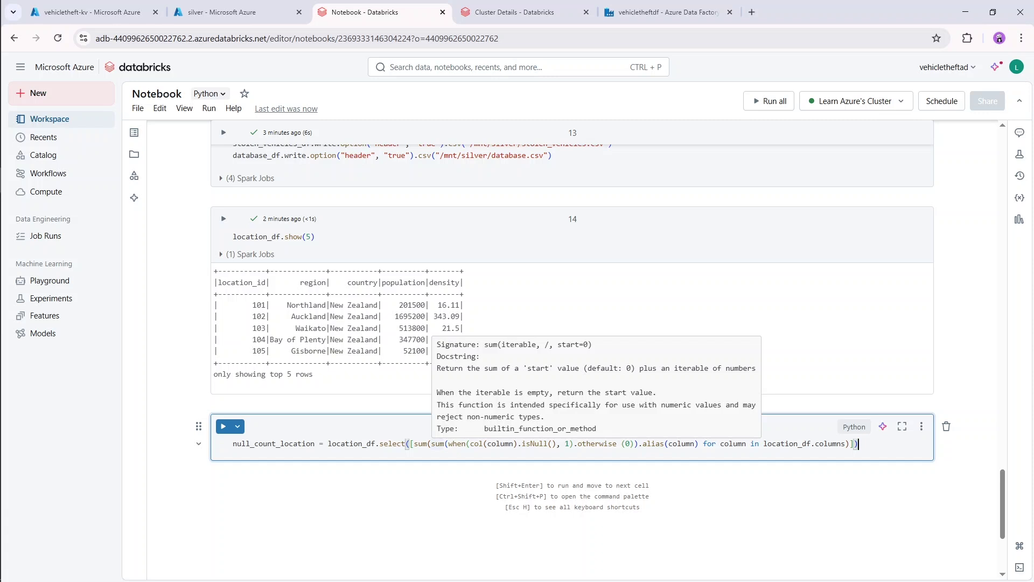
{"action": "double_click", "coordinate": [438, 443]}
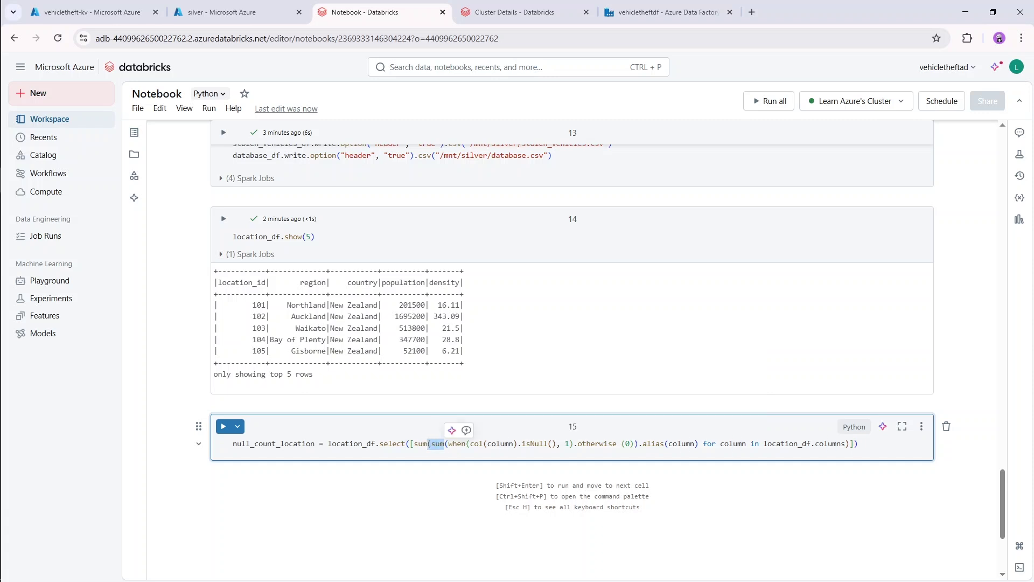
{"action": "key", "text": "BackSpace"}
{"action": "key", "text": "BackSpace"}
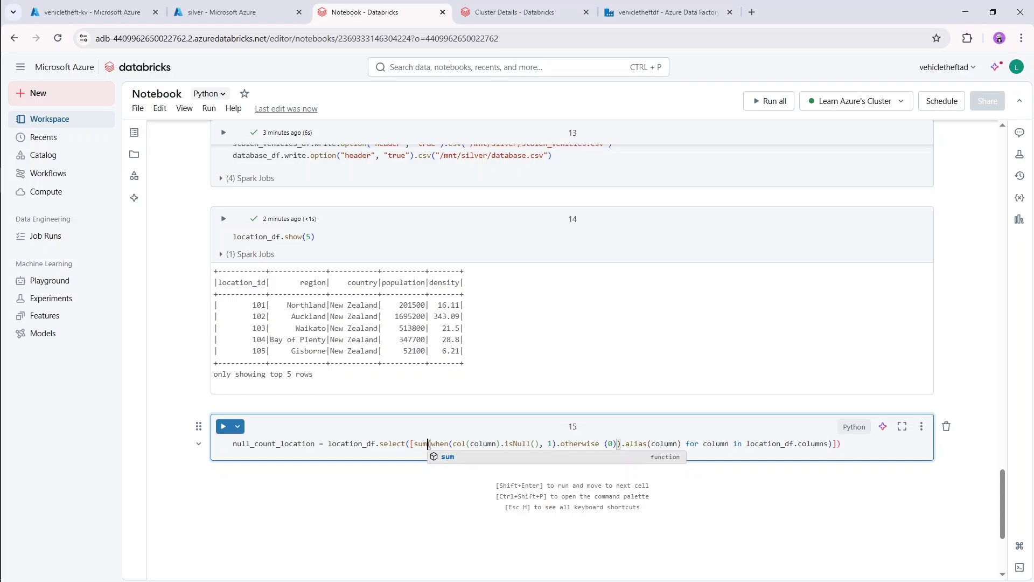
{"action": "left_click", "coordinate": [830, 444]}
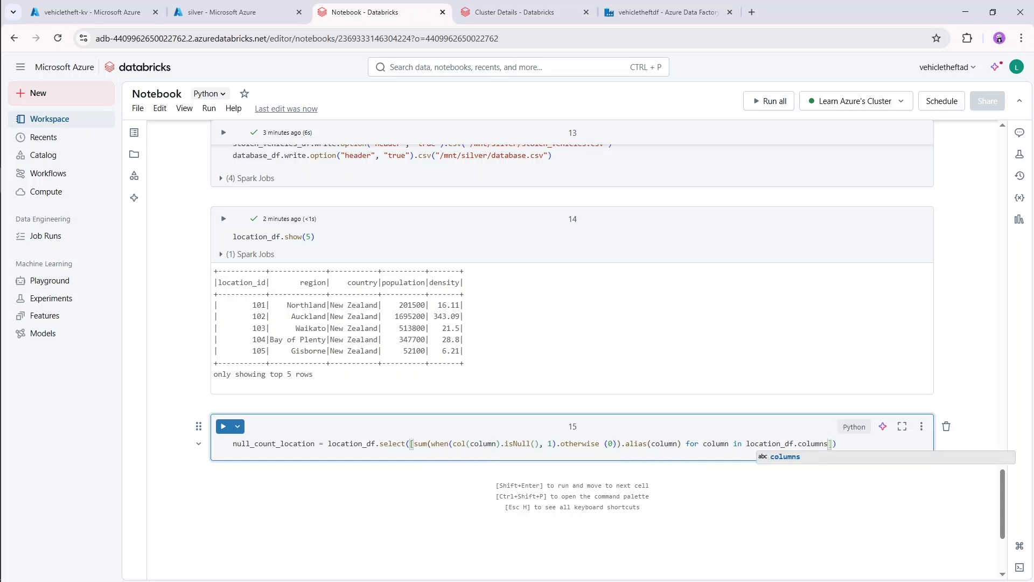
{"action": "key", "text": "Right"}
{"action": "key", "text": "Right"}
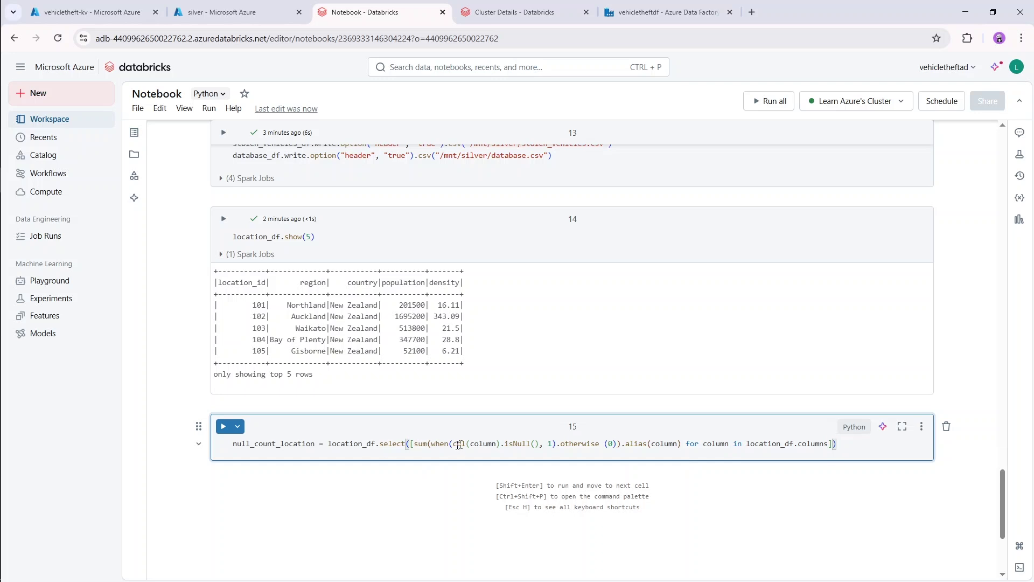
- Check the null-count expression in cell 15 and try to run the cell
{"action": "mouse_move", "coordinate": [488, 445]}
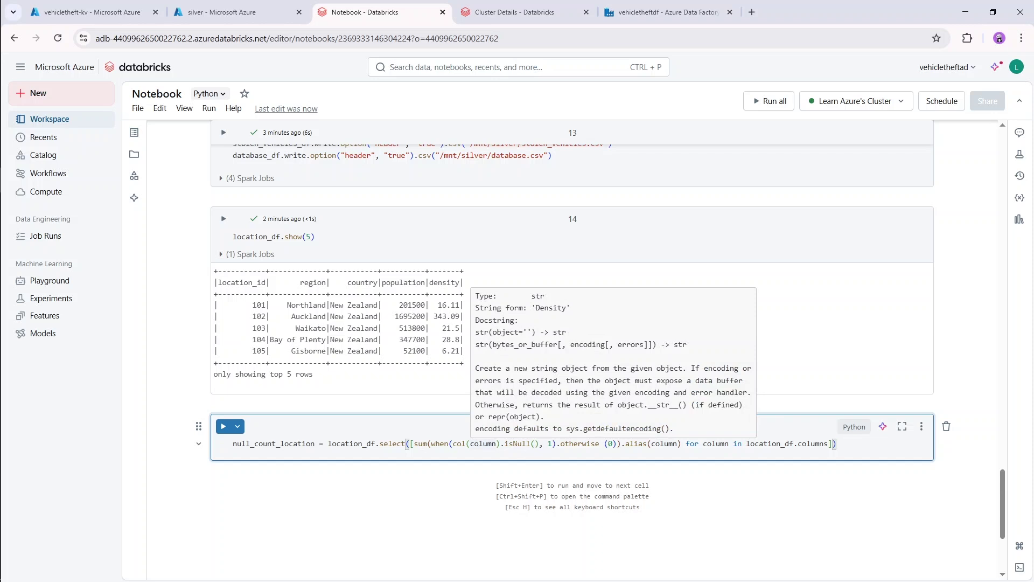
{"action": "left_click", "coordinate": [551, 444]}
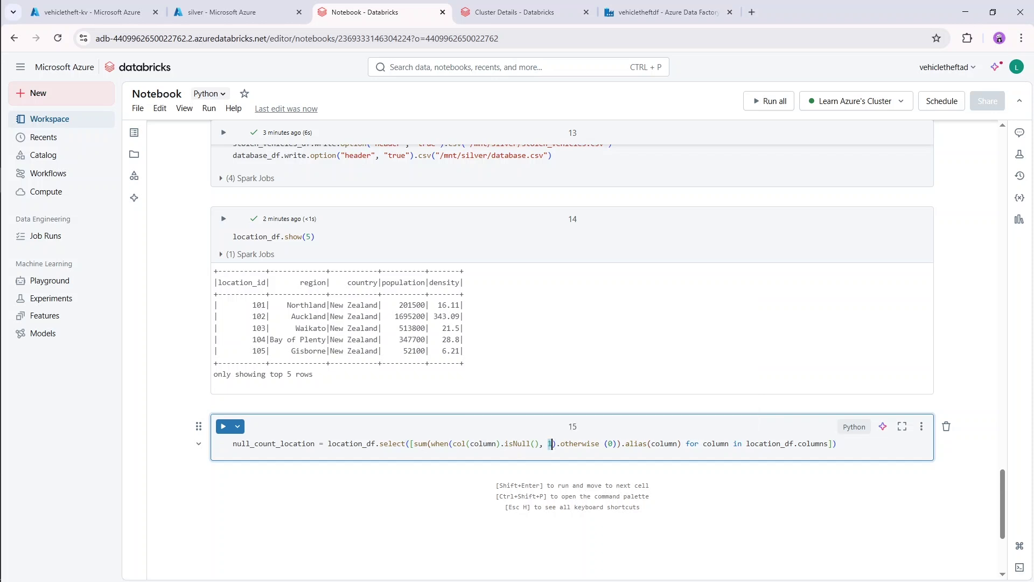
{"action": "double_click", "coordinate": [551, 443]}
{"action": "left_click", "coordinate": [552, 444]}
{"action": "left_click", "coordinate": [610, 444]}
{"action": "double_click", "coordinate": [635, 444]}
{"action": "left_click_drag", "start_coordinate": [747, 444], "coordinate": [833, 443]}
{"action": "left_click", "coordinate": [837, 443]}
{"action": "key", "text": "shift+Return"}
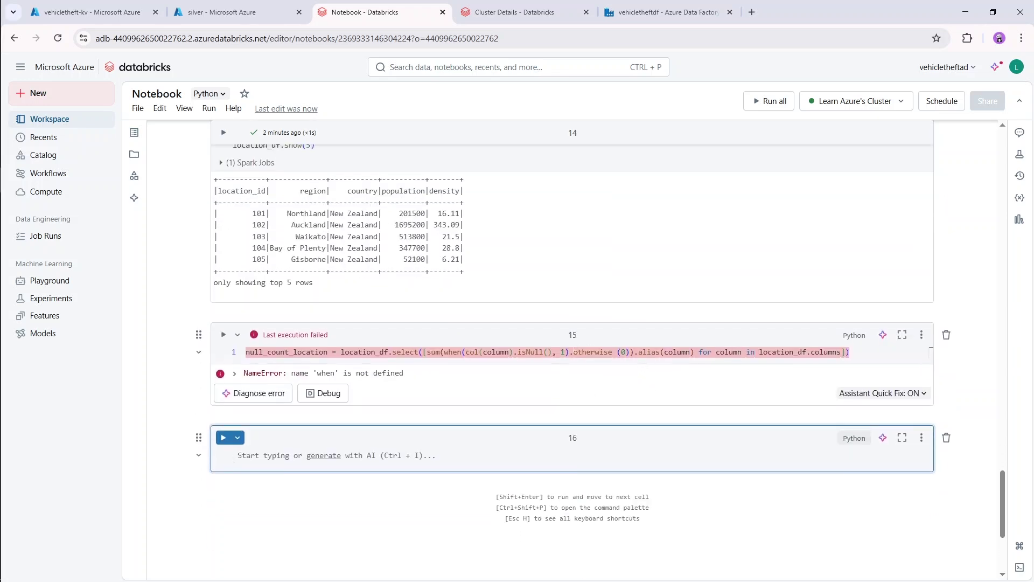
- Add sum and when to the pyspark.sql.functions import in cell 1 and run that cell
{"action": "scroll", "coordinate": [618, 322], "scroll_direction": "up", "scroll_amount": 20}
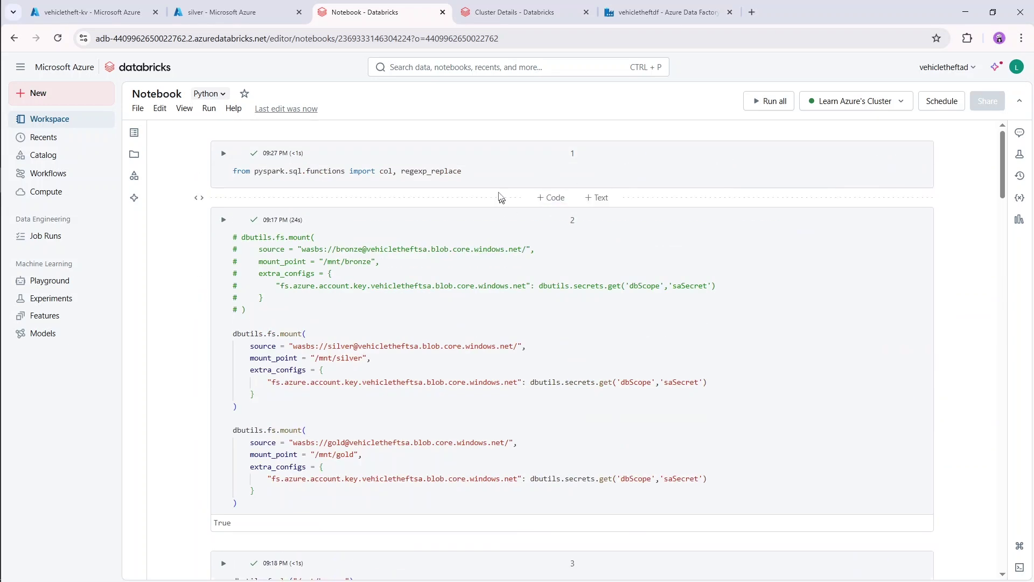
{"action": "left_click", "coordinate": [487, 174]}
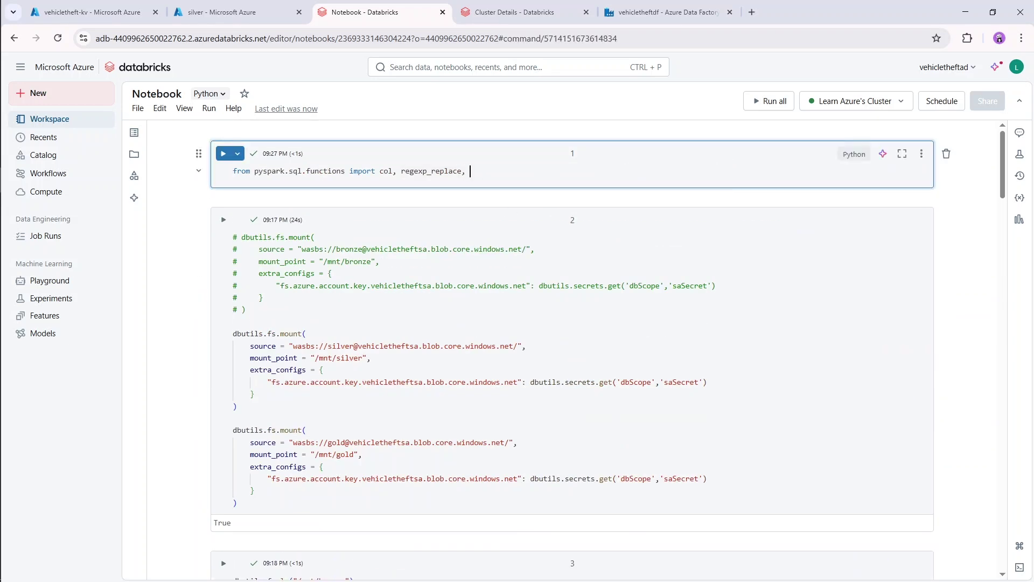
{"action": "type", "text": ", sum, when"}
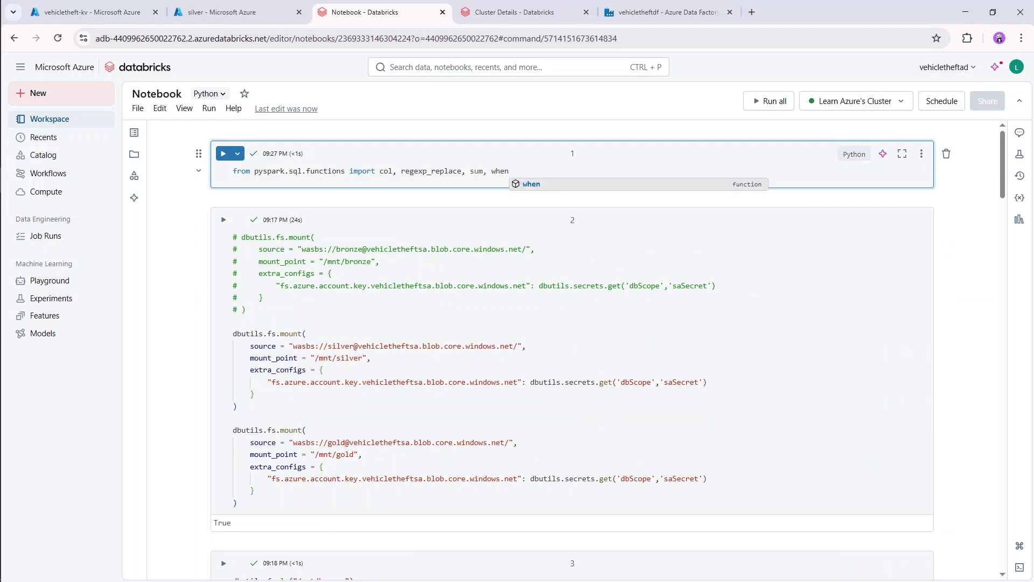
{"action": "key", "text": "Escape"}
{"action": "key", "text": "shift+Return"}
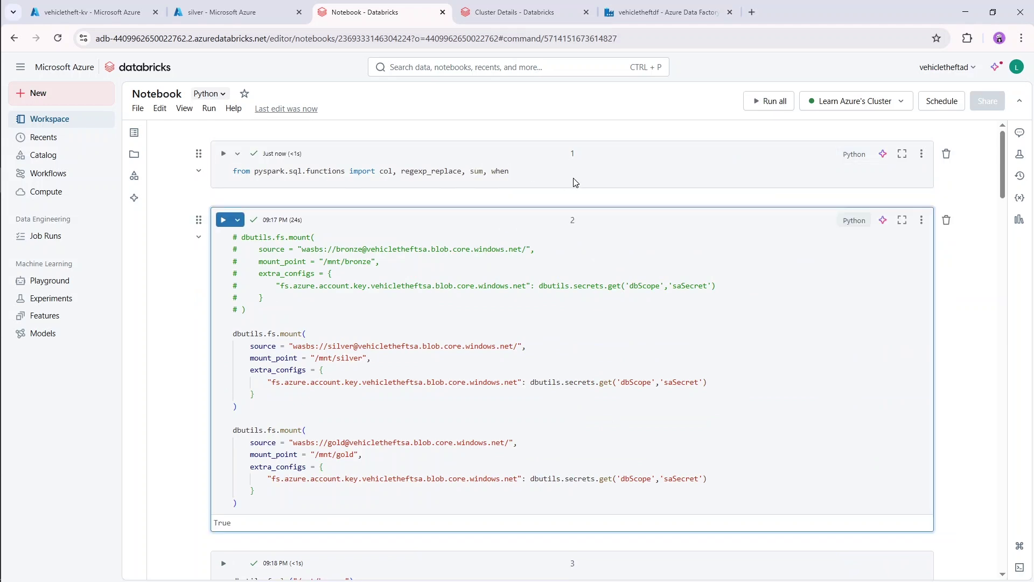
- Rerun cell 15 to create the null_count_location dataframe
{"action": "scroll", "coordinate": [575, 182], "scroll_direction": "down", "scroll_amount": 20}
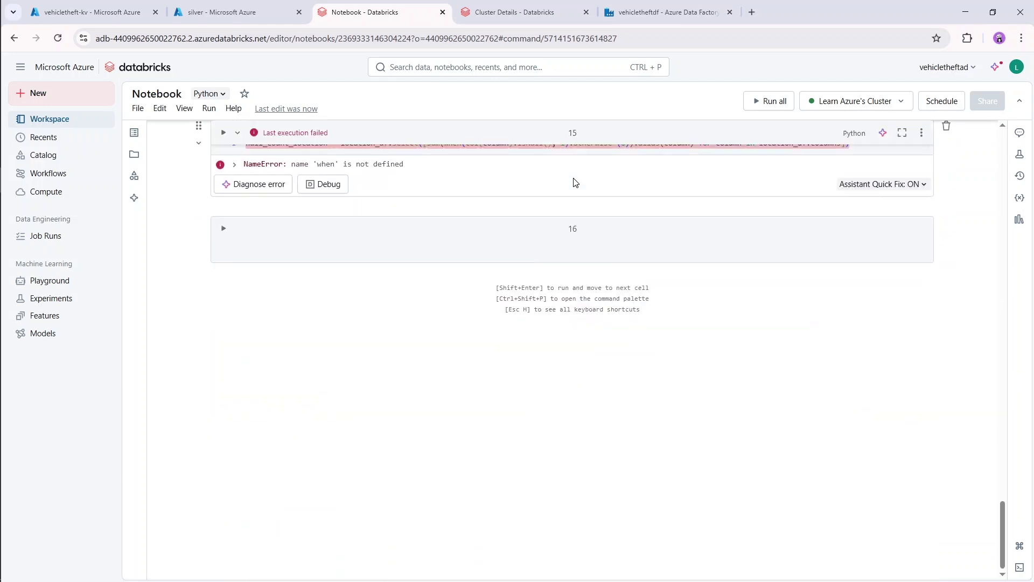
{"action": "key", "text": "Up"}
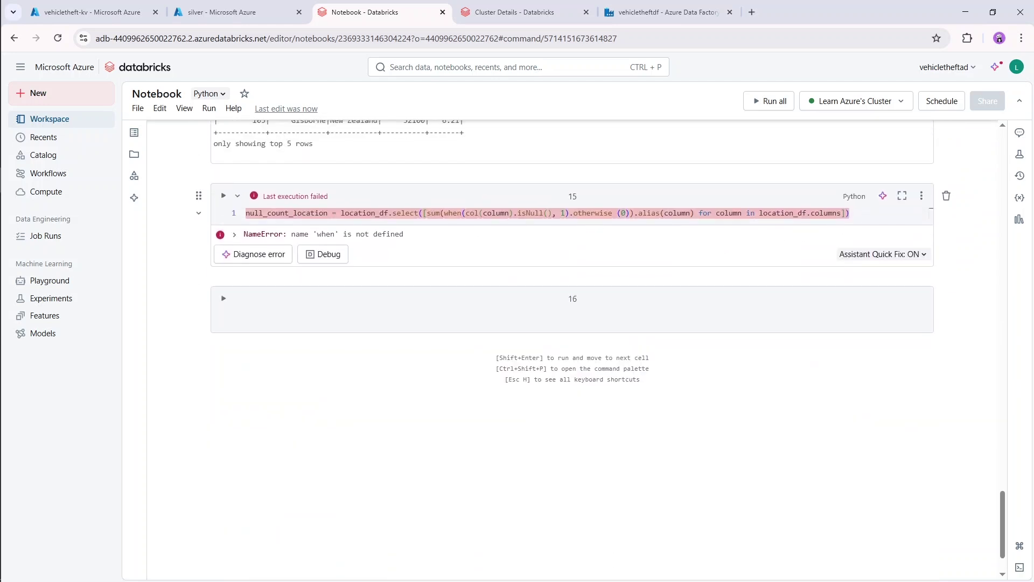
{"action": "key", "text": "shift+Return"}
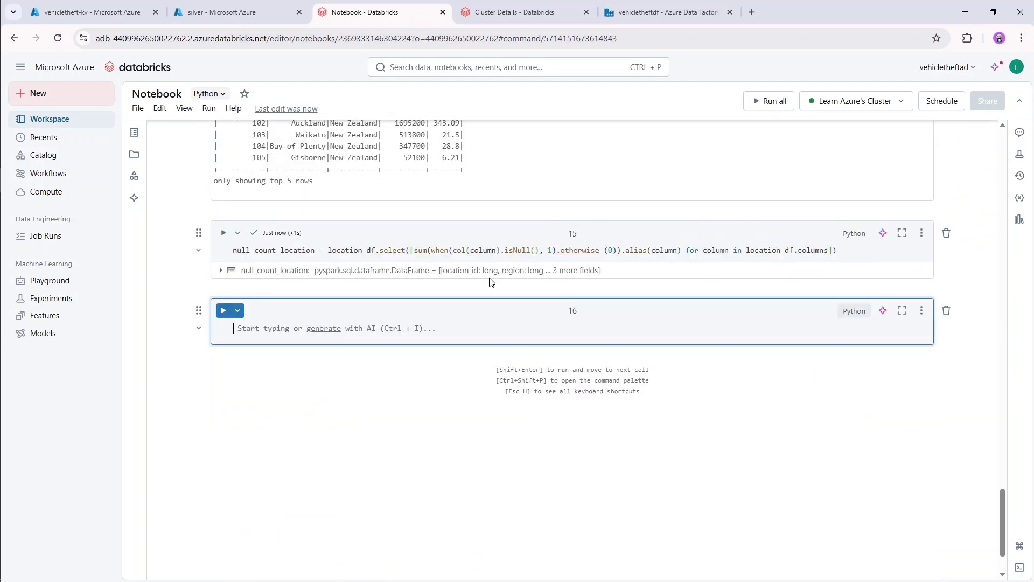
- Add null_count_location.show() below the select line in cell 15, separated by a blank line, and run the cell
{"action": "key", "text": "Up"}
{"action": "key", "text": "Return"}
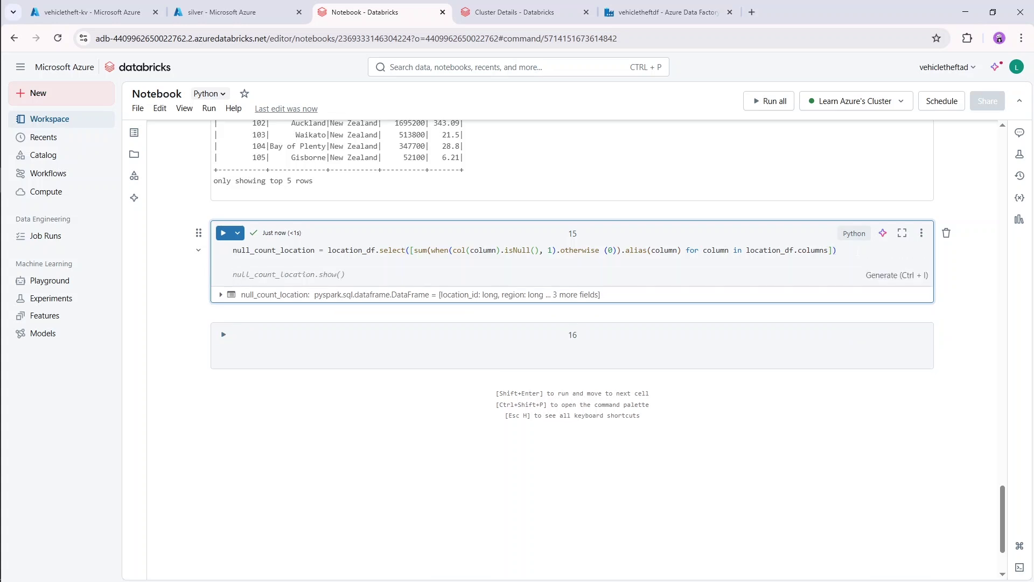
{"action": "type", "text": "nu"}
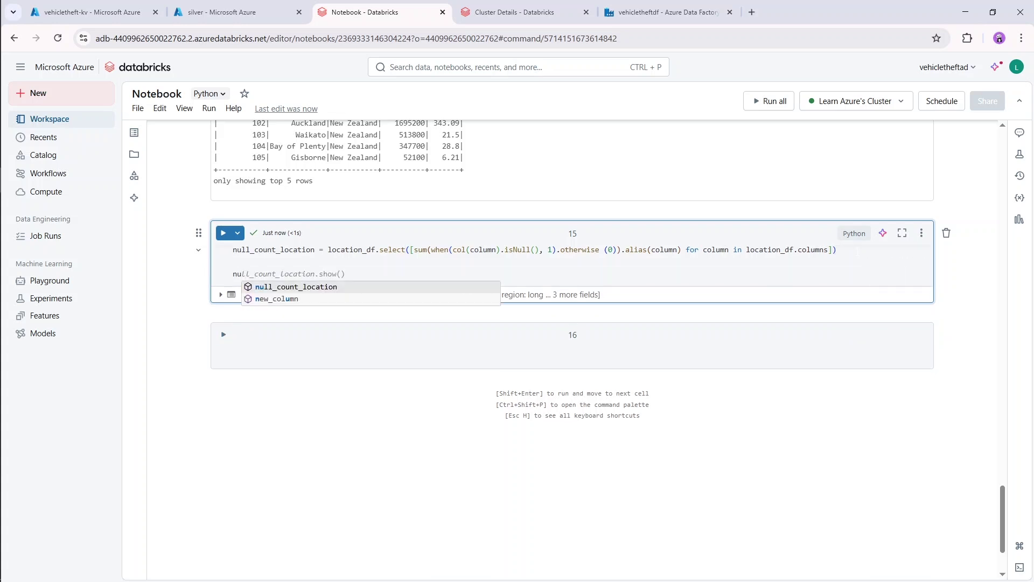
{"action": "key", "text": "Tab"}
{"action": "type", "text": ".sjpw"}
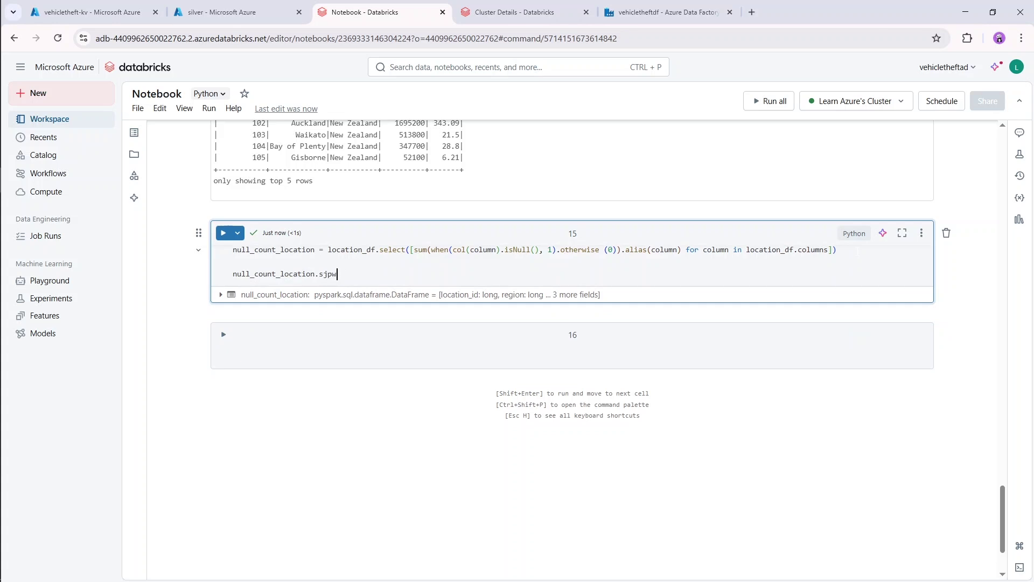
{"action": "key", "text": "BackSpace"}
{"action": "key", "text": "BackSpace"}
{"action": "key", "text": "BackSpace"}
{"action": "type", "text": "how"}
{"action": "key", "text": "shift+Return"}
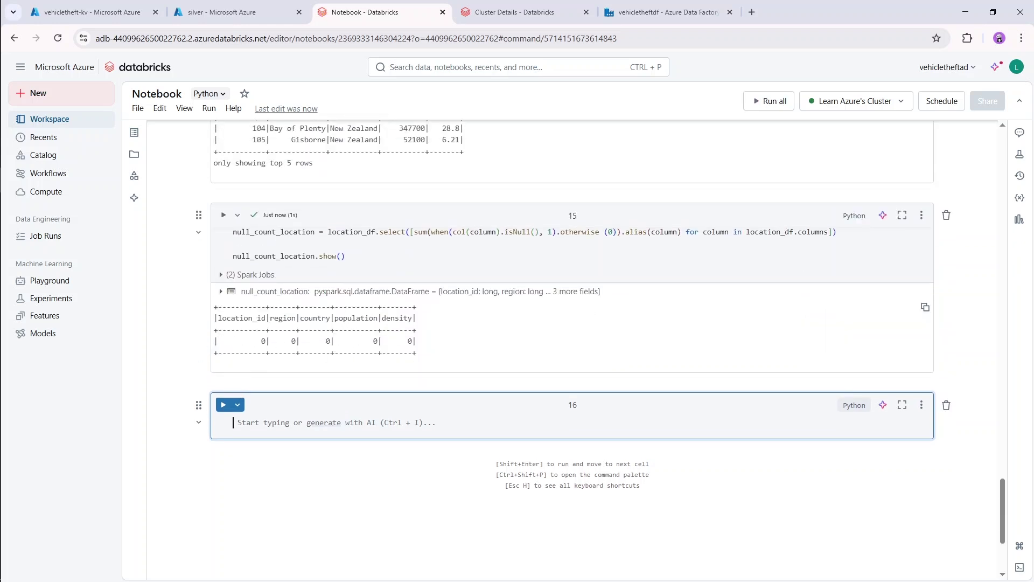
- Duplicate the null_count_location select line three times beneath the original in cell 15, keeping a blank line before the show call
{"action": "left_click", "coordinate": [852, 235]}
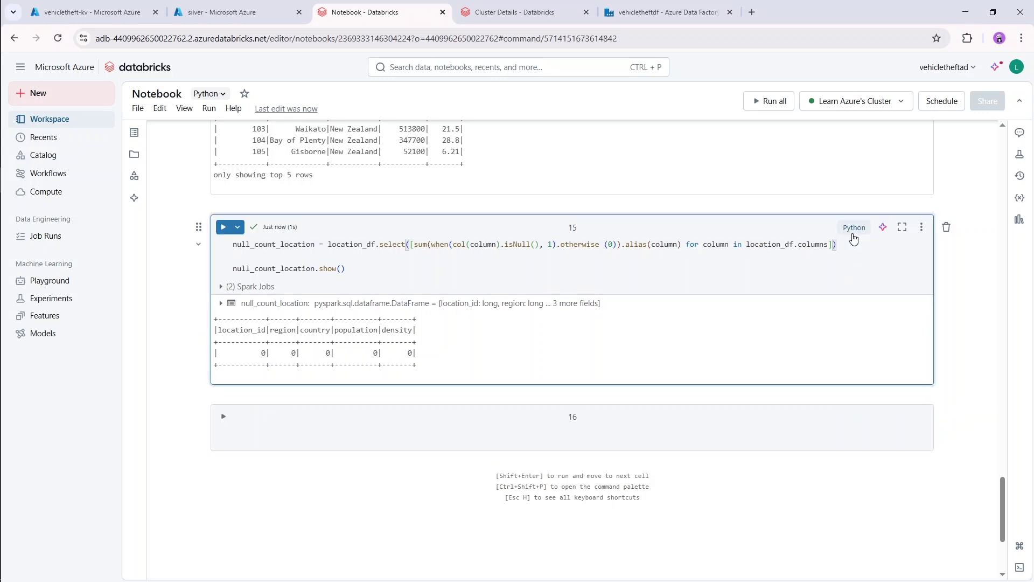
{"action": "key", "text": "shift+Home"}
{"action": "key", "text": "ctrl+c"}
{"action": "key", "text": "Down"}
{"action": "key", "text": "ctrl+v"}
{"action": "key", "text": "Return"}
{"action": "key", "text": "ctrl+v"}
{"action": "key", "text": "Return"}
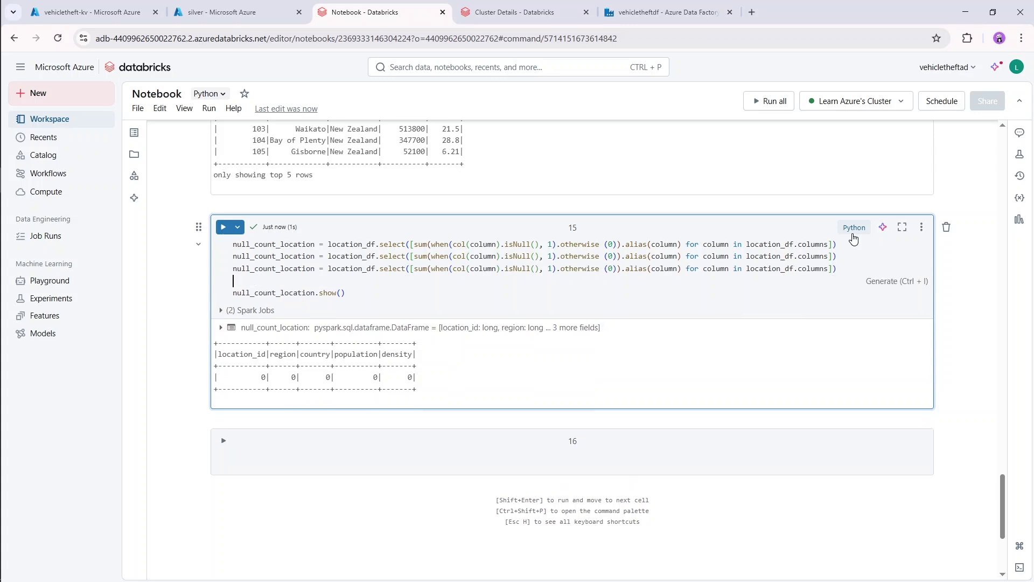
{"action": "key", "text": "ctrl+v"}
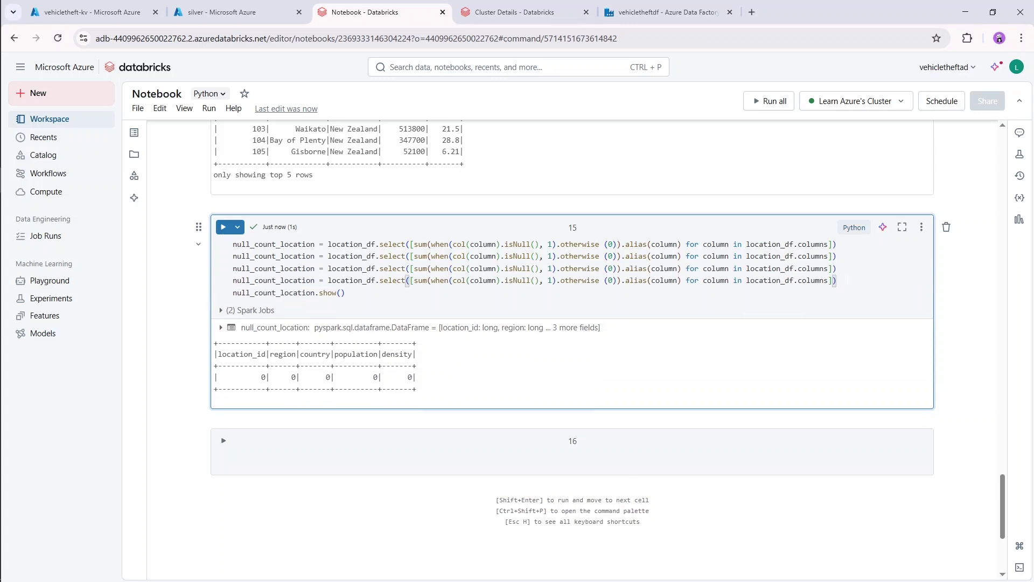
{"action": "key", "text": "Return"}
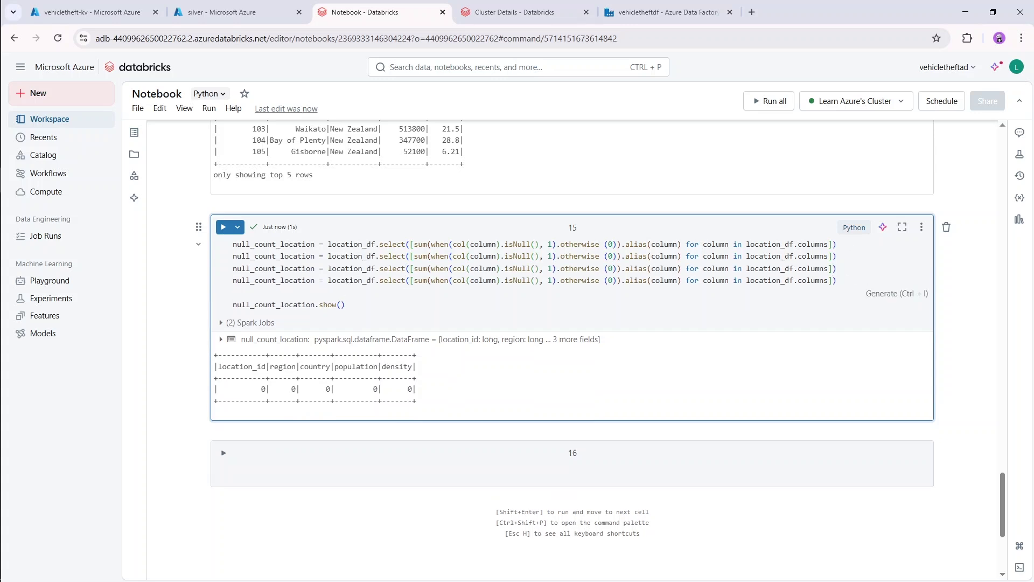
{"action": "left_click_drag", "start_coordinate": [315, 256], "coordinate": [280, 257]}
{"action": "key", "text": "ctrl+d"}
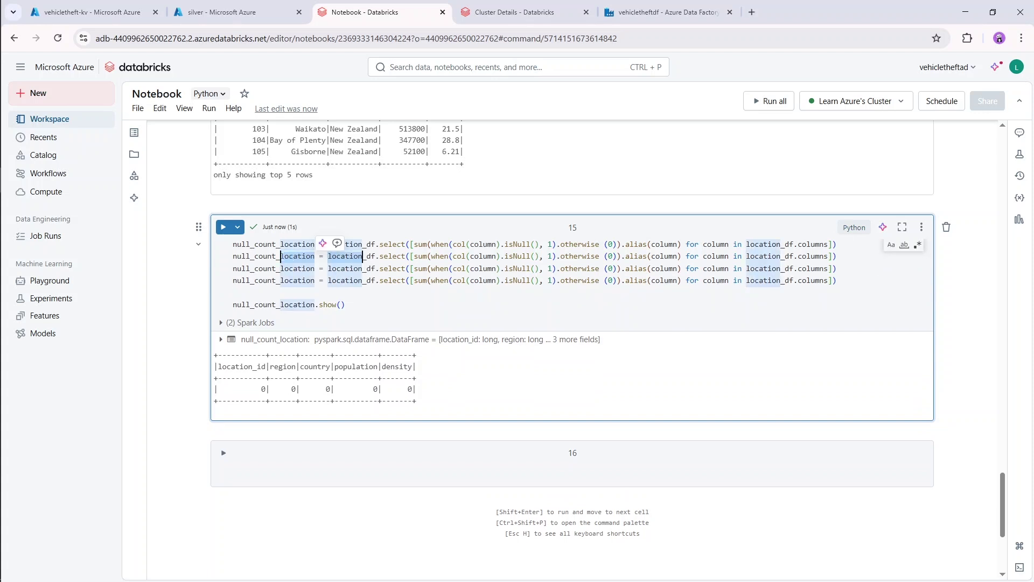
{"action": "left_click", "coordinate": [280, 257]}
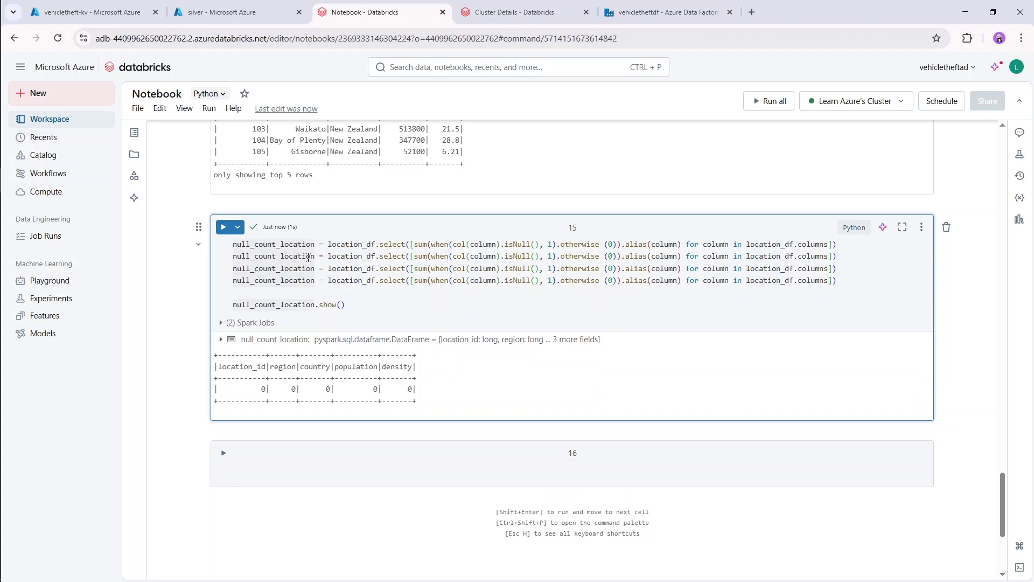
- Rename the assigned variables on the second and third lines of cell 15 to null_count_make_details and null_count_stolen_vehicles
{"action": "left_click_drag", "start_coordinate": [315, 257], "coordinate": [280, 256]}
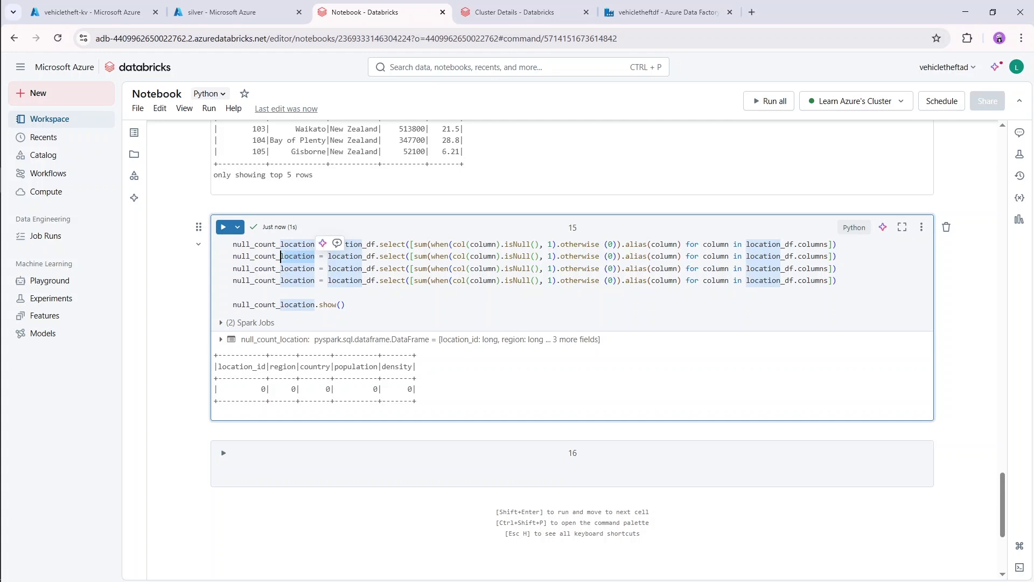
{"action": "type", "text": "make_details"}
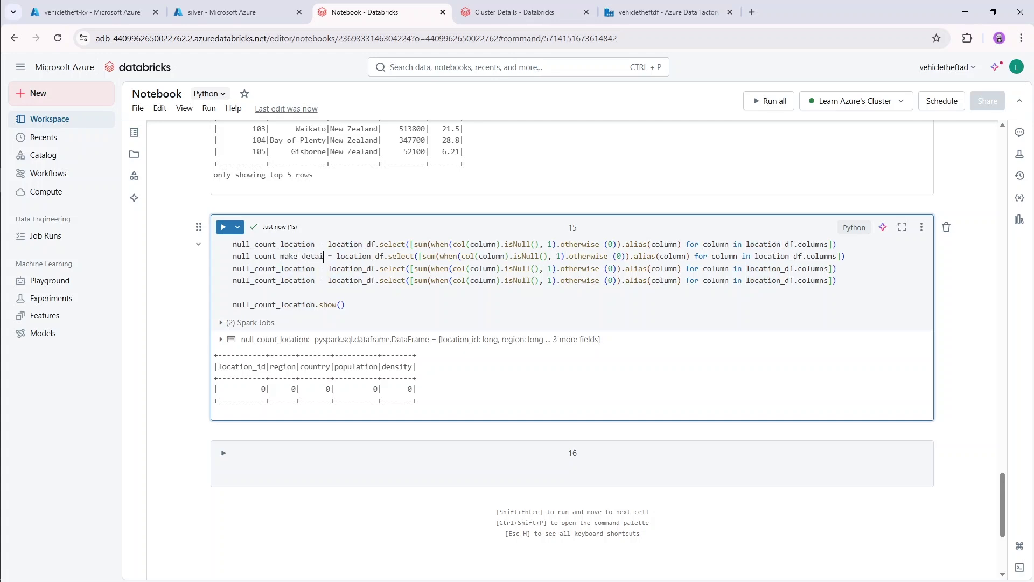
{"action": "scroll", "coordinate": [196, 244], "scroll_direction": "up", "scroll_amount": 5}
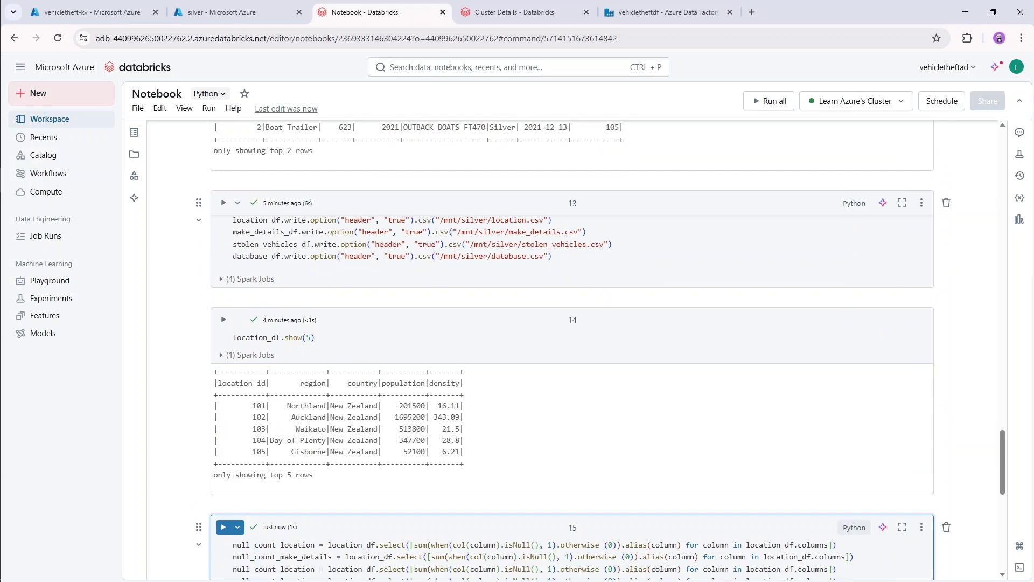
{"action": "scroll", "coordinate": [294, 268], "scroll_direction": "down", "scroll_amount": 5}
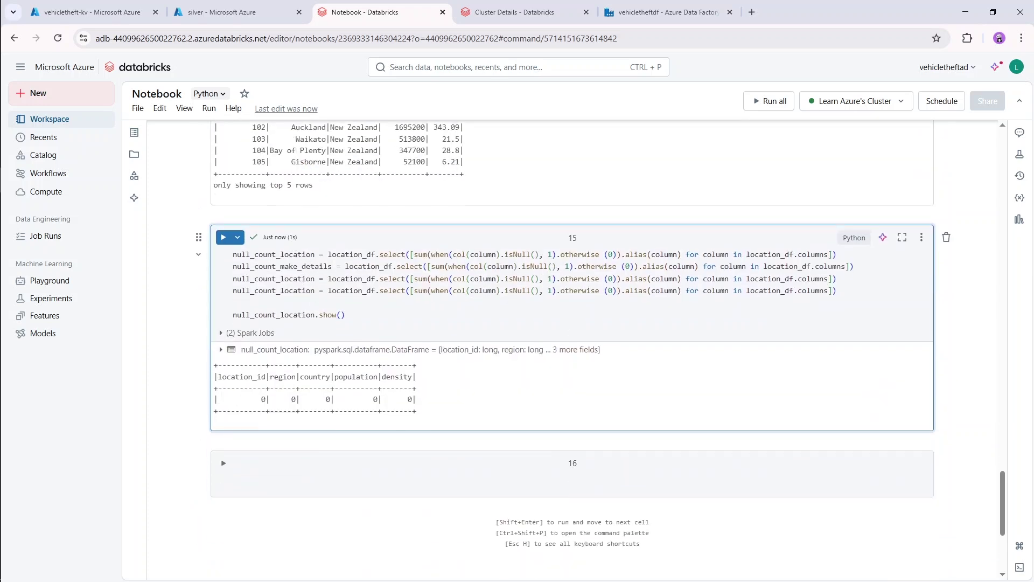
{"action": "left_click_drag", "start_coordinate": [314, 279], "coordinate": [280, 278]}
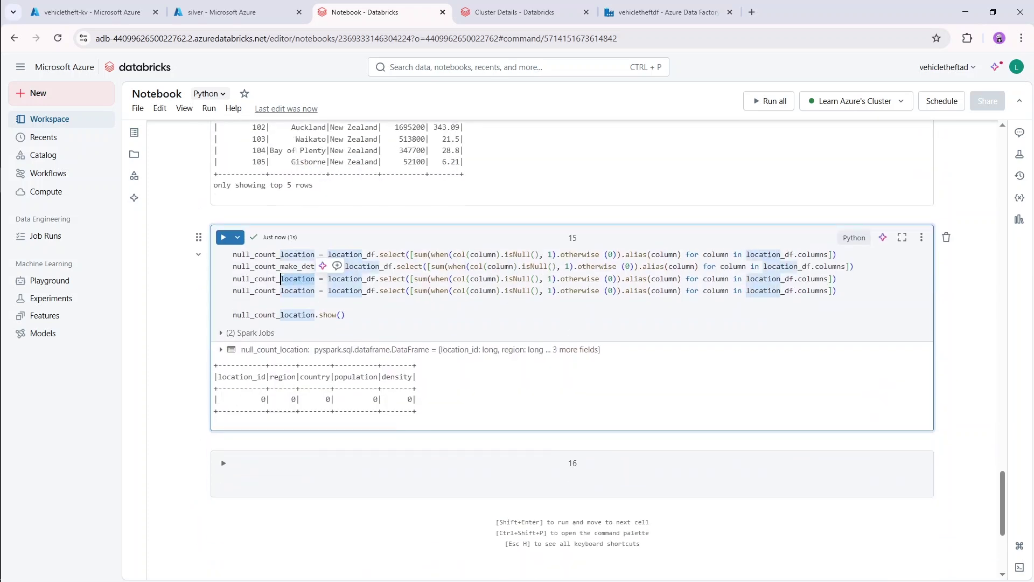
{"action": "type", "text": "stolen"}
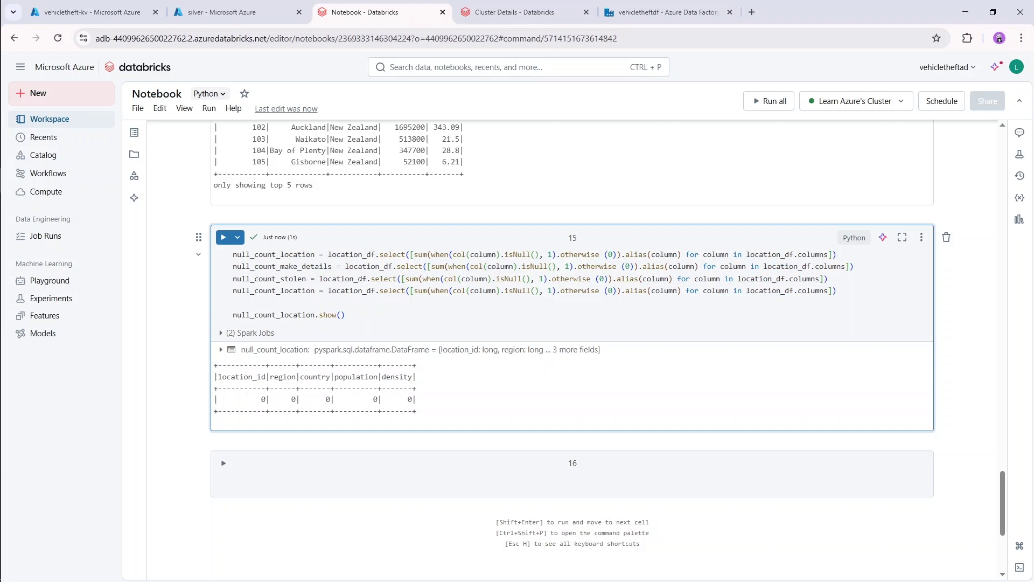
{"action": "type", "text": "_vehicles"}
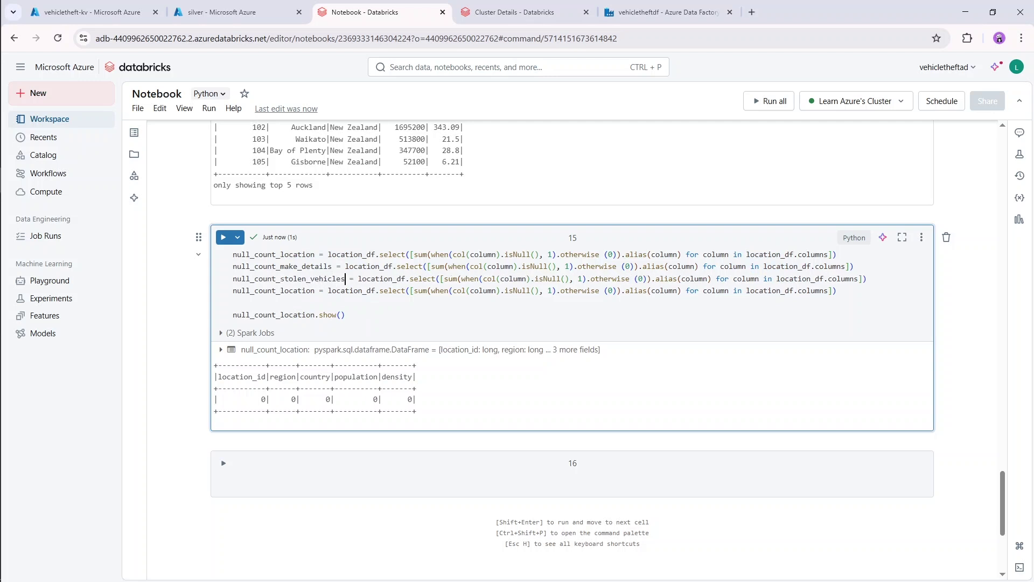
- Rename the assigned variable on the fourth line of cell 15 to null_count_database
{"action": "left_click_drag", "start_coordinate": [314, 290], "coordinate": [280, 290]}
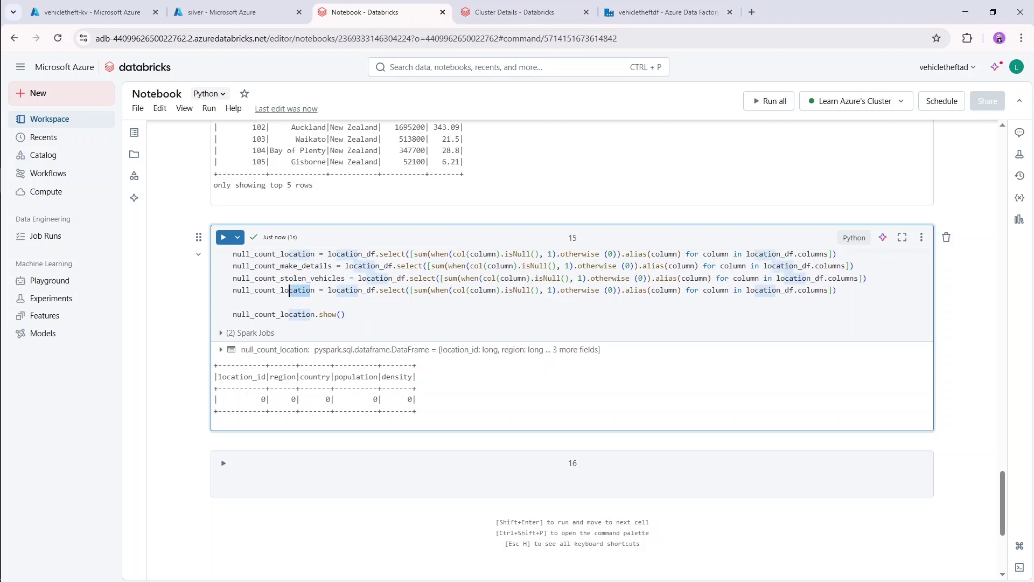
{"action": "key", "text": "BackSpace"}
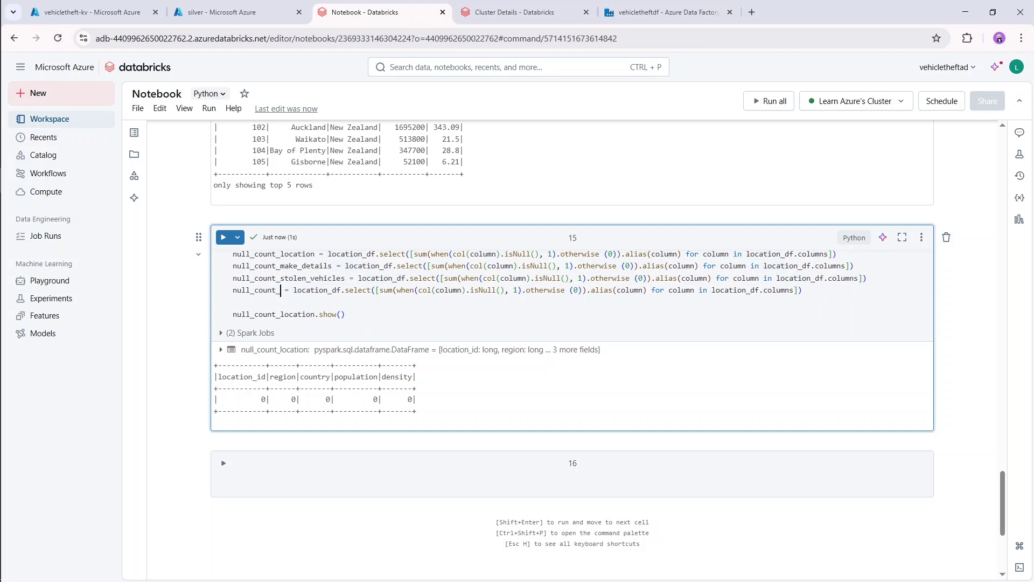
{"action": "type", "text": "database"}
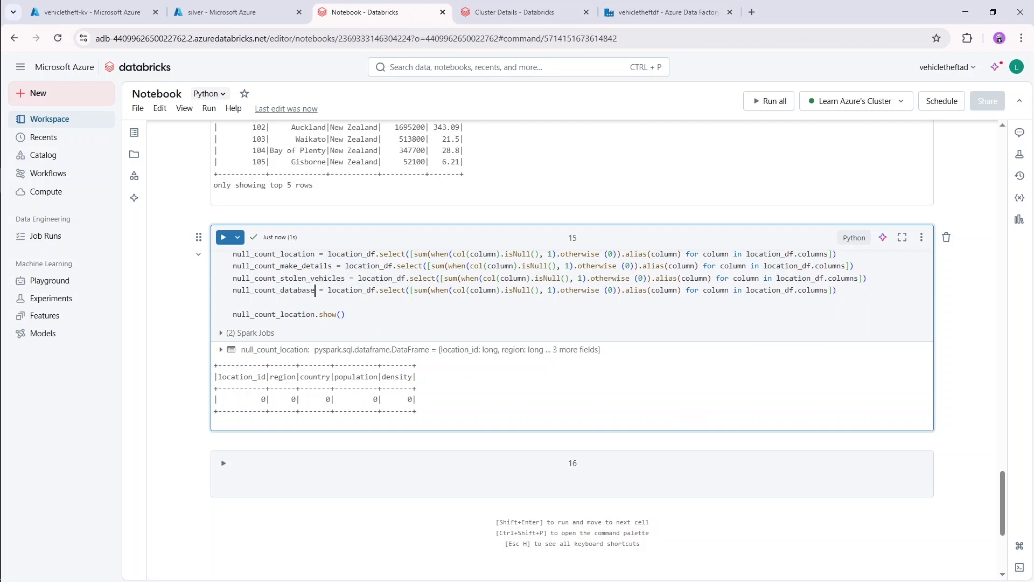
- Replace both location_df references on the null_count_make_details line of cell 15 with make_details_df
{"action": "left_click_drag", "start_coordinate": [345, 266], "coordinate": [393, 266]}
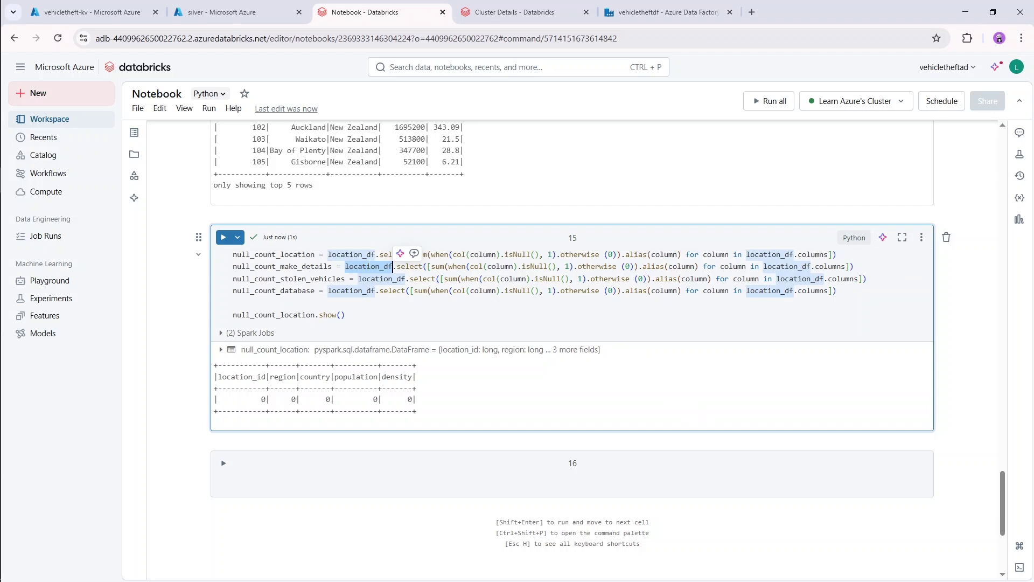
{"action": "key", "text": "ctrl+d"}
{"action": "type", "text": "mak"}
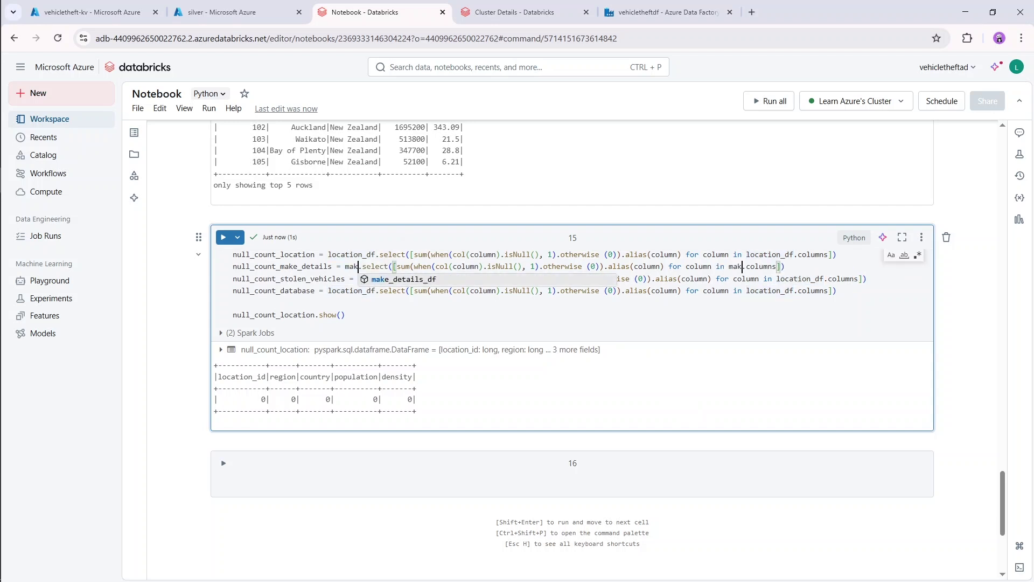
{"action": "type", "text": "e"}
{"action": "key", "text": "Tab"}
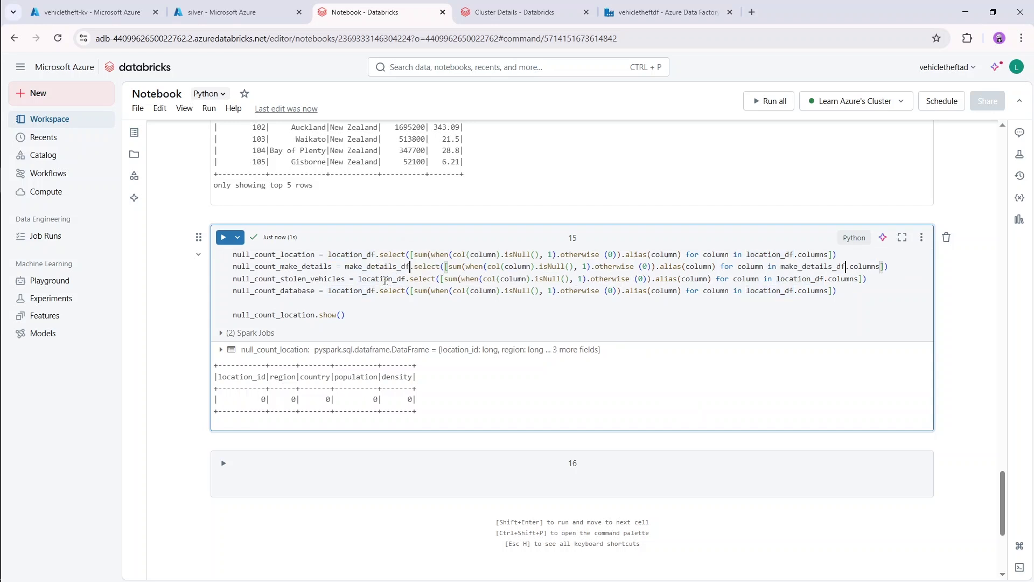
- Replace both location_df references on the null_count_stolen_vehicles line of cell 15 with stolen_vehicles_df
{"action": "double_click", "coordinate": [386, 280]}
{"action": "key", "text": "ctrl+d"}
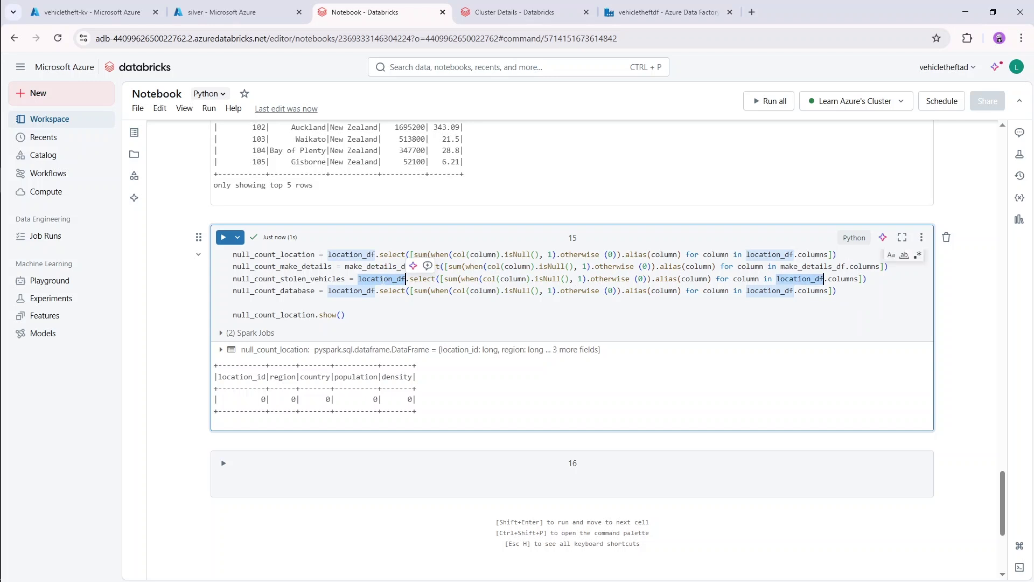
{"action": "type", "text": "stolen_vehicles_df"}
{"action": "key", "text": "Tab"}
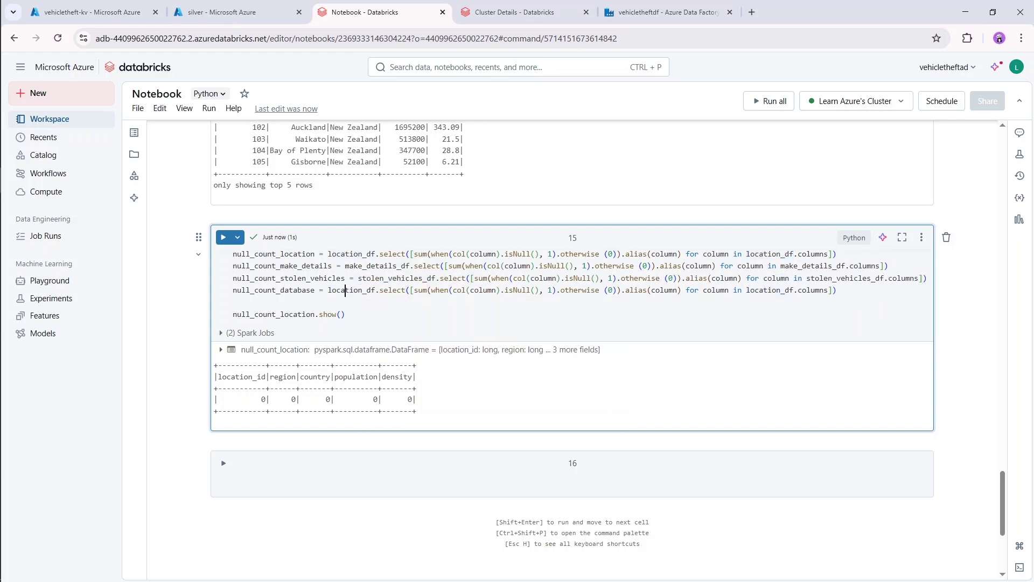
- Replace both location_df references on the null_count_database line of cell 15 with database_df
{"action": "double_click", "coordinate": [345, 290]}
{"action": "type", "text": "data"}
{"action": "key", "text": "Tab"}
{"action": "key", "text": "ctrl+z"}
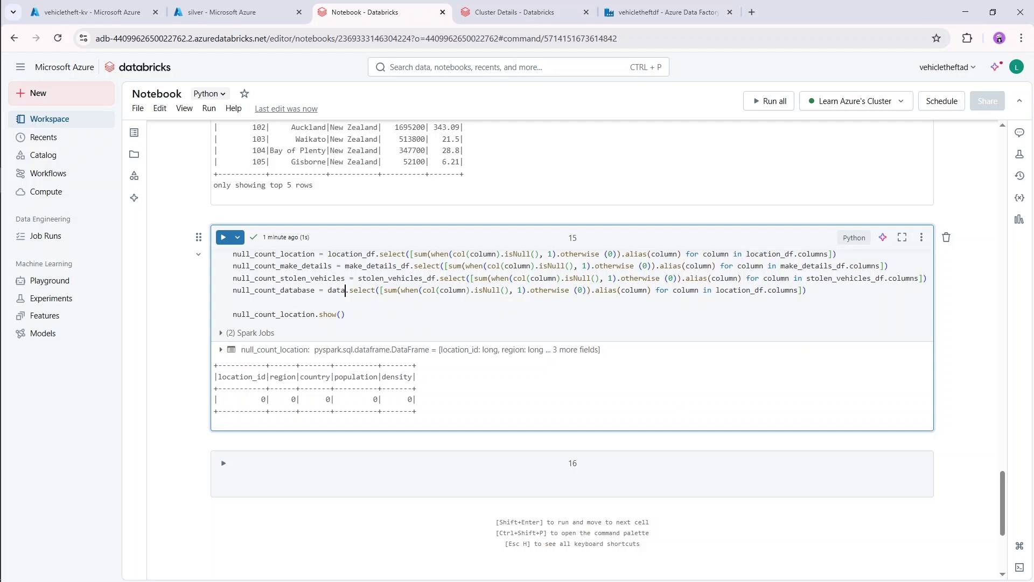
{"action": "key", "text": "ctrl+z"}
{"action": "key", "text": "ctrl+d"}
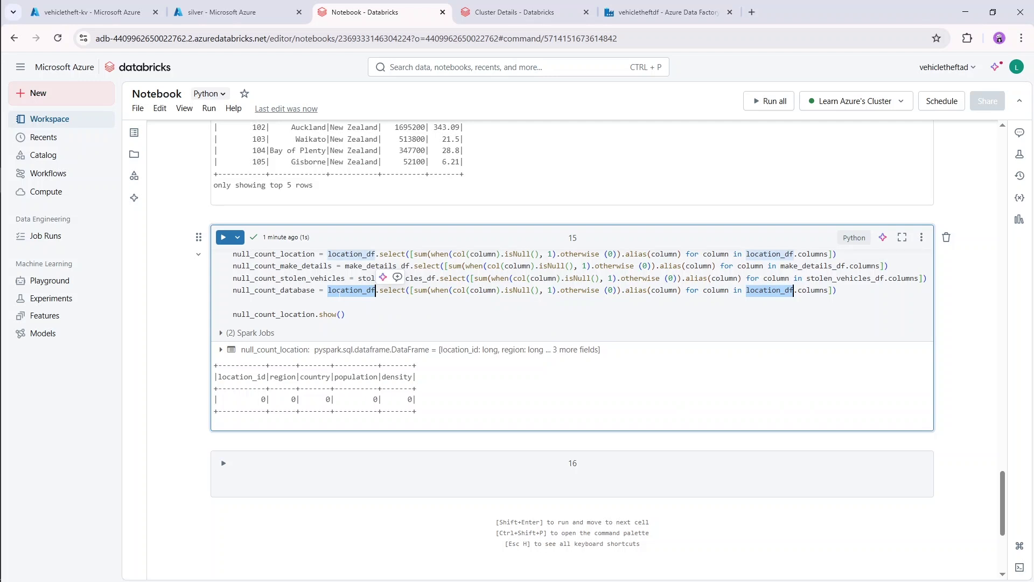
{"action": "type", "text": "data"}
{"action": "key", "text": "Tab"}
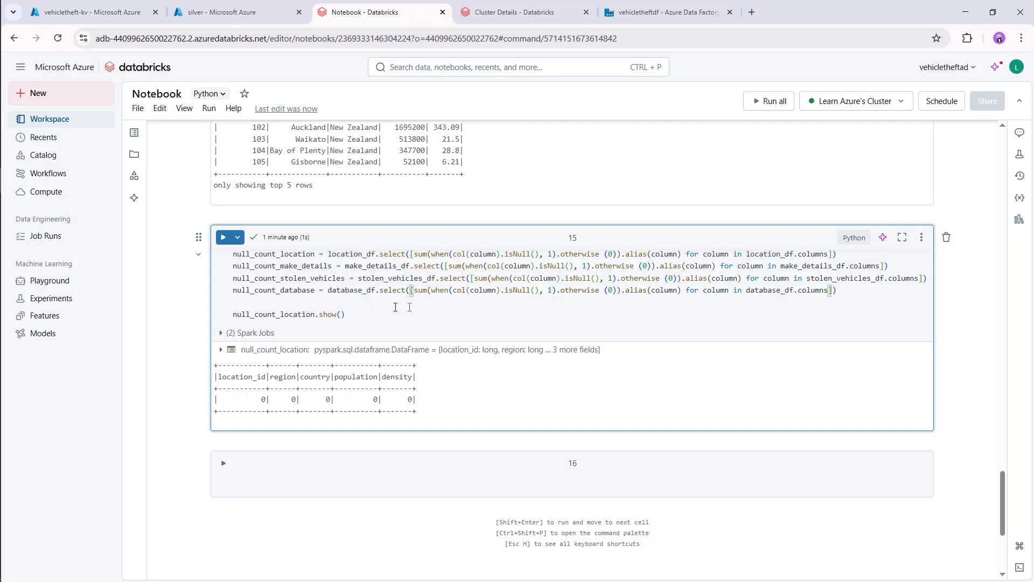
- Change the show call in cell 15 to null_count_make_details.show() and run the cell
{"action": "left_click", "coordinate": [838, 290]}
{"action": "left_click_drag", "start_coordinate": [315, 314], "coordinate": [220, 318]}
{"action": "type", "text": "null"}
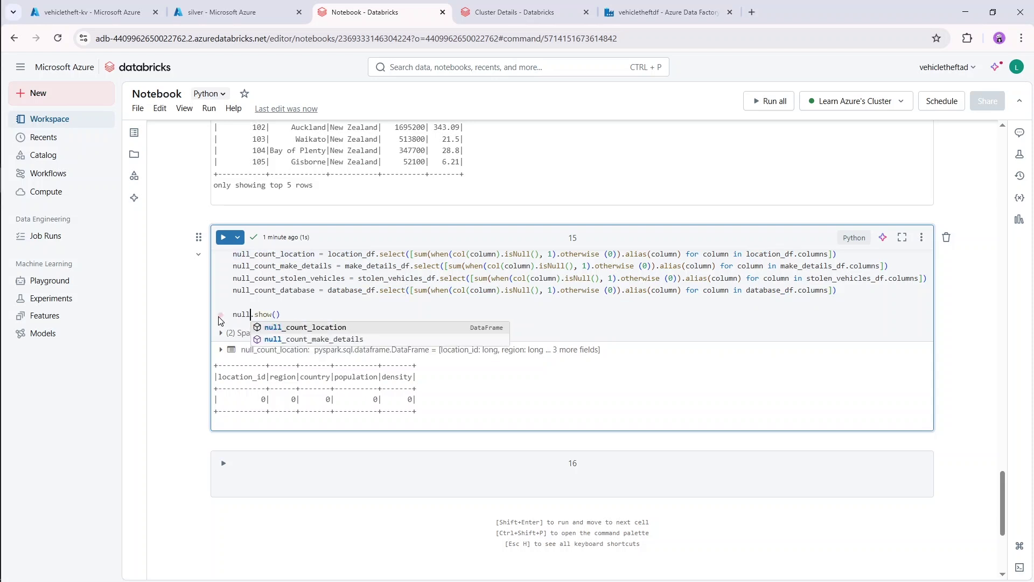
{"action": "key", "text": "Down"}
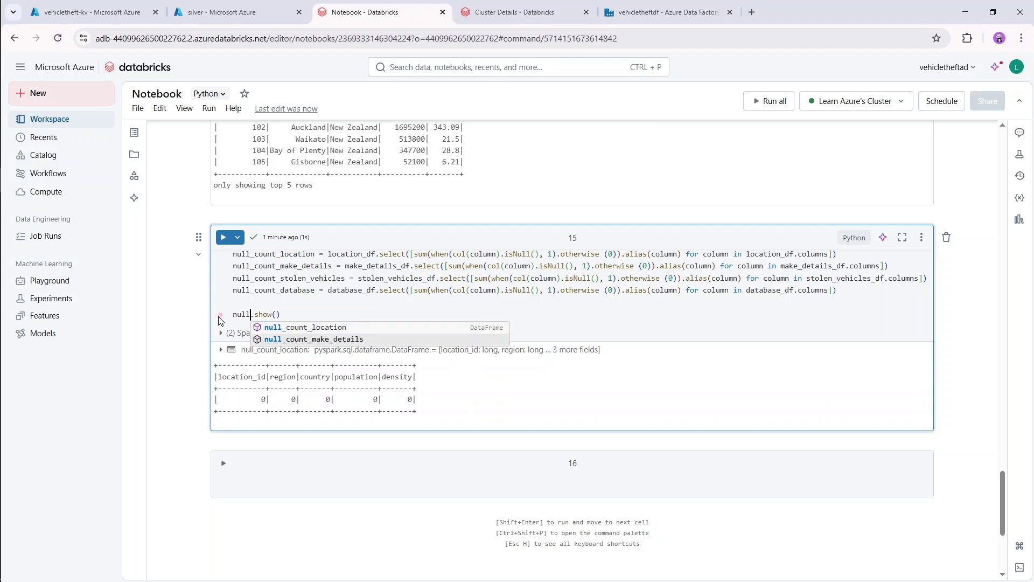
{"action": "key", "text": "Return"}
{"action": "key", "text": "shift+Return"}
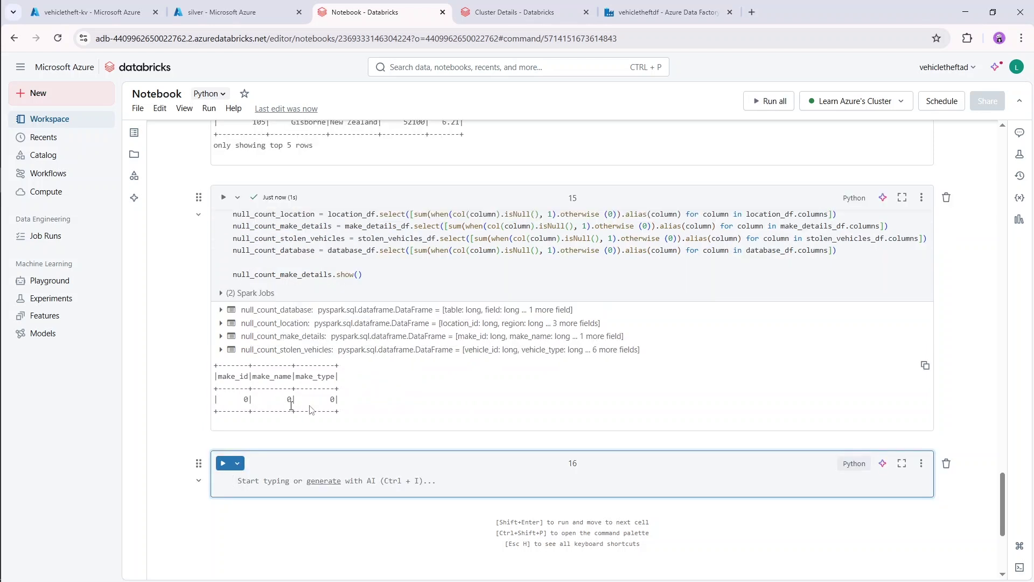
- Change the show call in cell 15 to null_count_database.show() and run the cell
{"action": "double_click", "coordinate": [281, 274]}
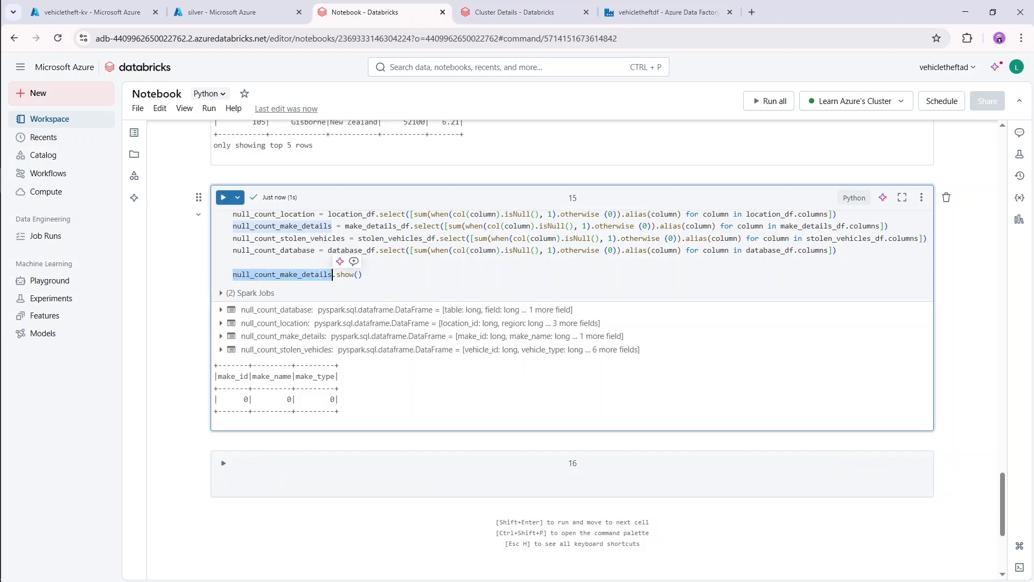
{"action": "key", "text": "BackSpace"}
{"action": "type", "text": "null"}
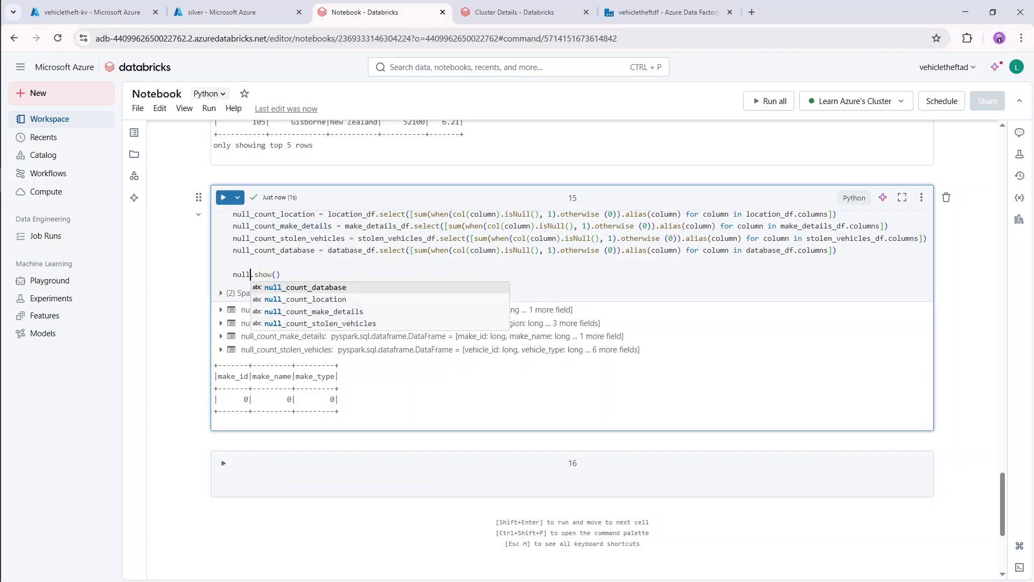
{"action": "key", "text": "Down"}
{"action": "key", "text": "Down"}
{"action": "key", "text": "Up"}
{"action": "key", "text": "Up"}
{"action": "key", "text": "Return"}
{"action": "key", "text": "shift+Return"}
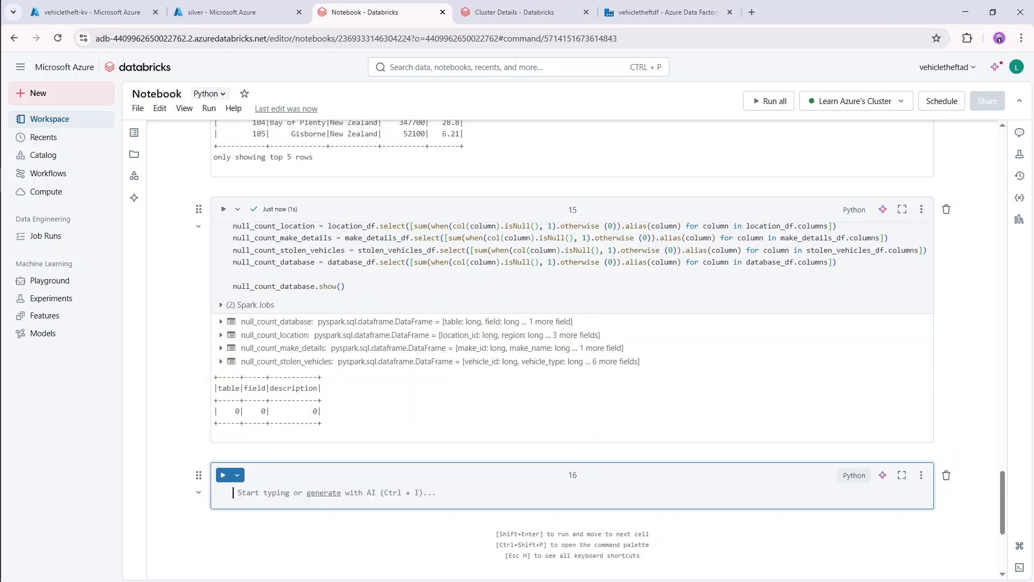
- Change the show call in cell 15 to null_count_stolen_vehicles.show(), run the cell and check the null counts per column
{"action": "double_click", "coordinate": [274, 286]}
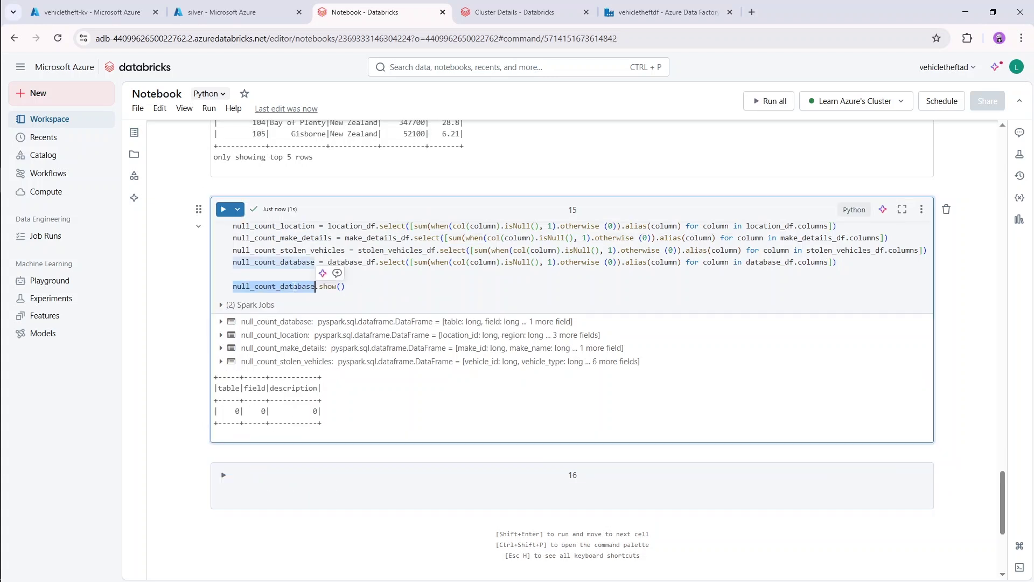
{"action": "type", "text": "nukk"}
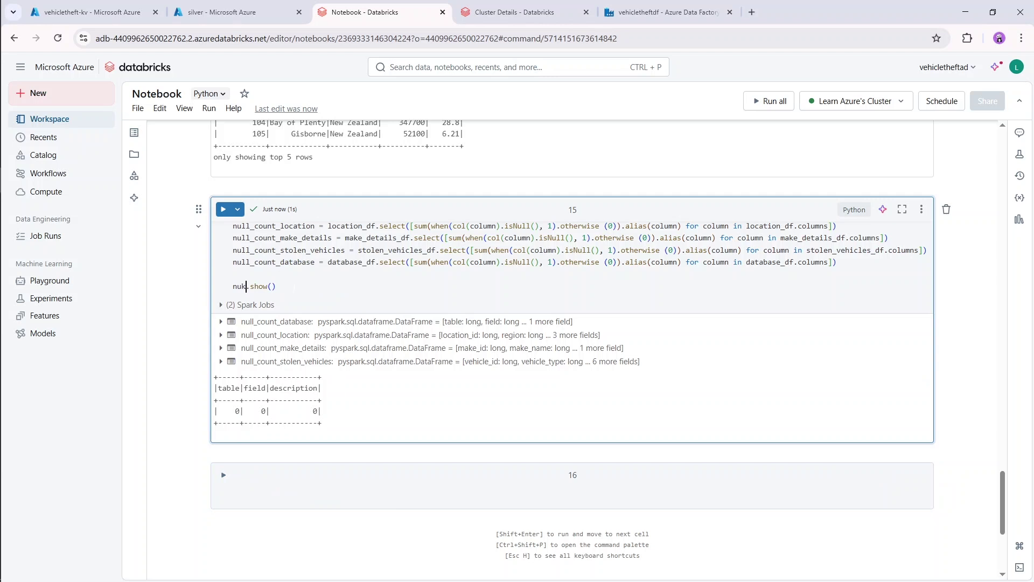
{"action": "key", "text": "BackSpace"}
{"action": "key", "text": "BackSpace"}
{"action": "type", "text": "ll"}
{"action": "key", "text": "Down"}
{"action": "key", "text": "Down"}
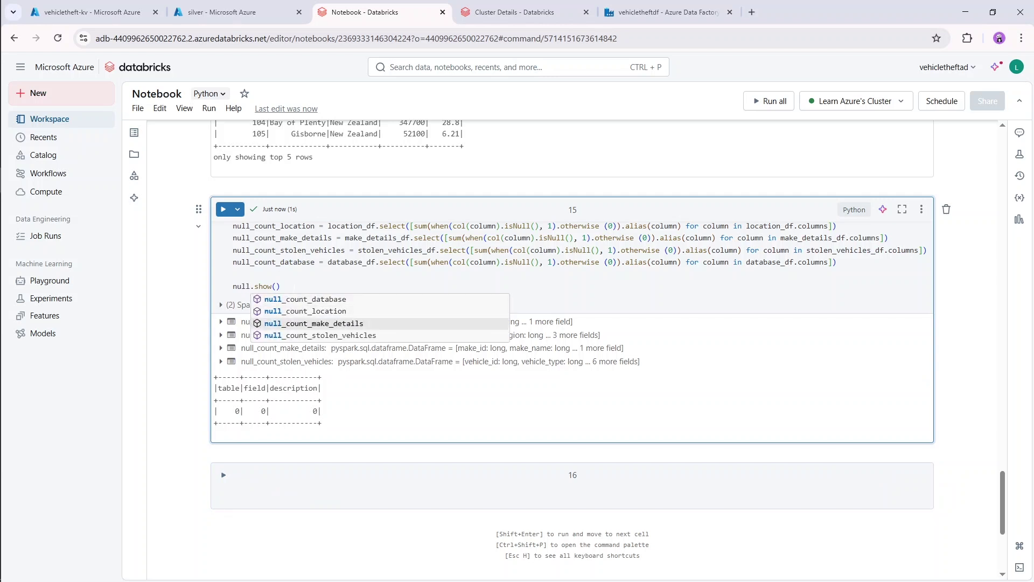
{"action": "key", "text": "Down"}
{"action": "key", "text": "Return"}
{"action": "left_click", "coordinate": [376, 286]}
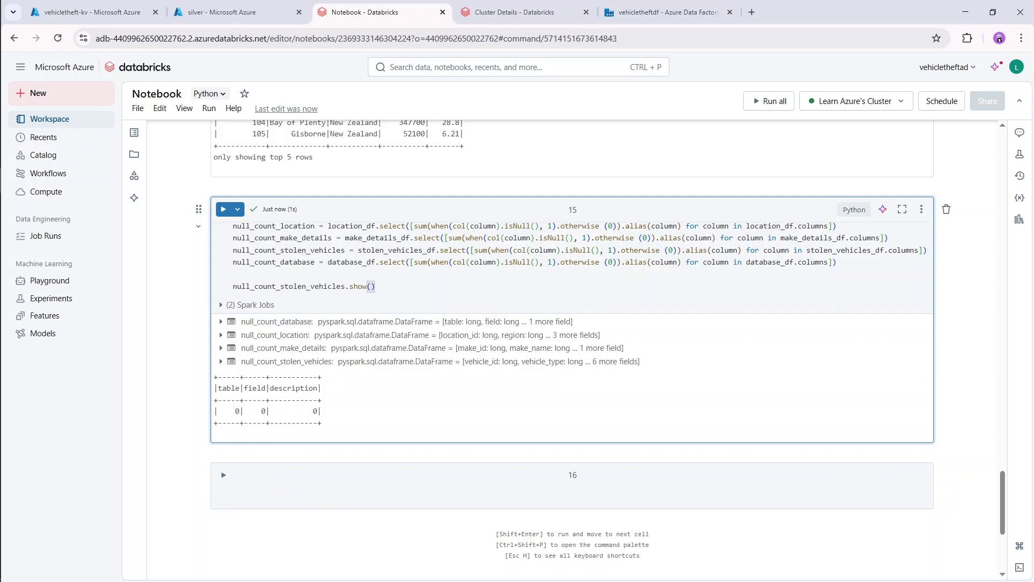
{"action": "key", "text": "shift+Return"}
{"action": "scroll", "coordinate": [424, 279], "scroll_direction": "down", "scroll_amount": 1}
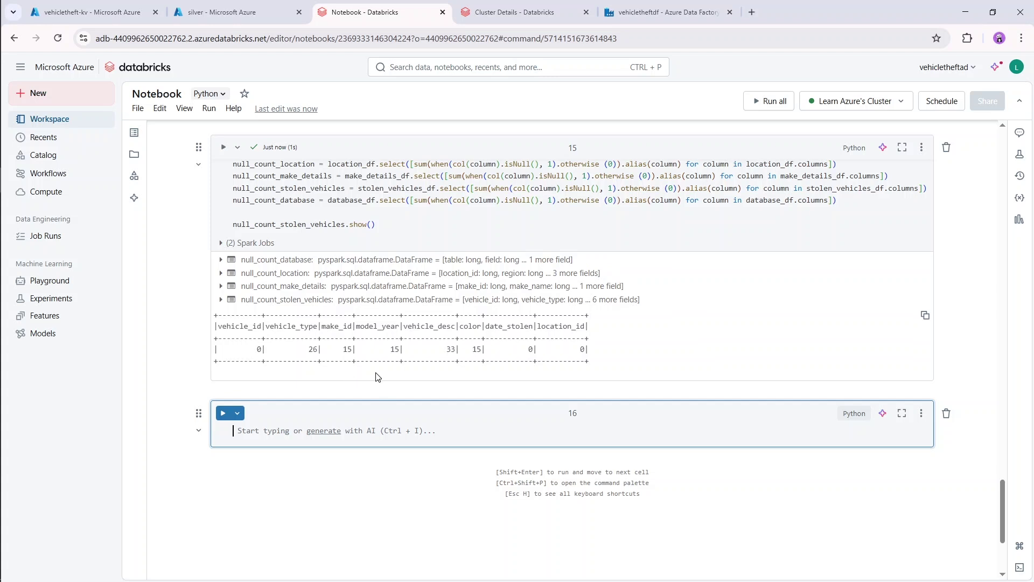
{"action": "left_click_drag", "start_coordinate": [301, 349], "coordinate": [488, 349]}
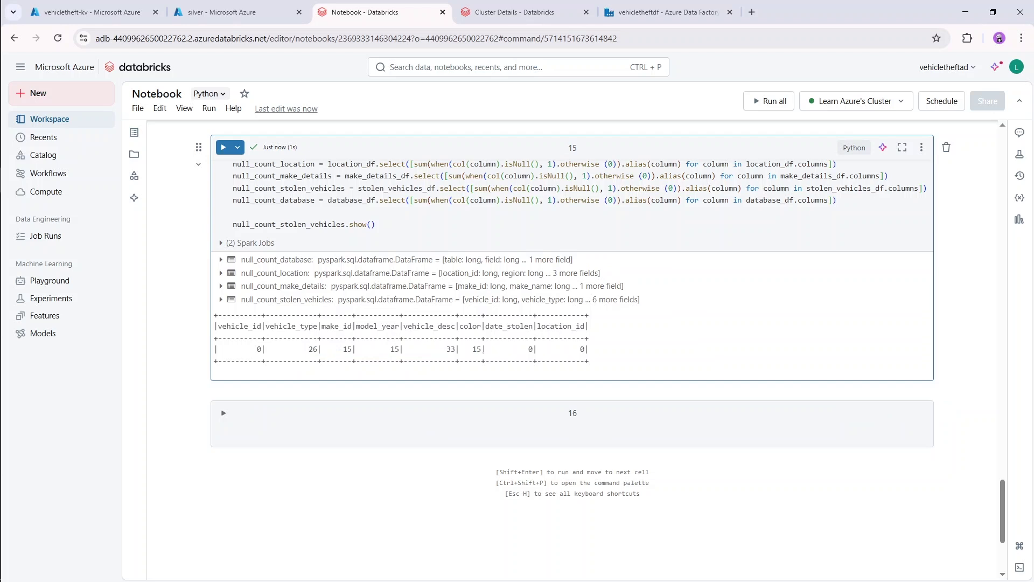
- Print the schema of the stolen vehicles dataframe in cell 16 with stolen_vehicles_df.printSchema()
{"action": "left_click", "coordinate": [289, 432]}
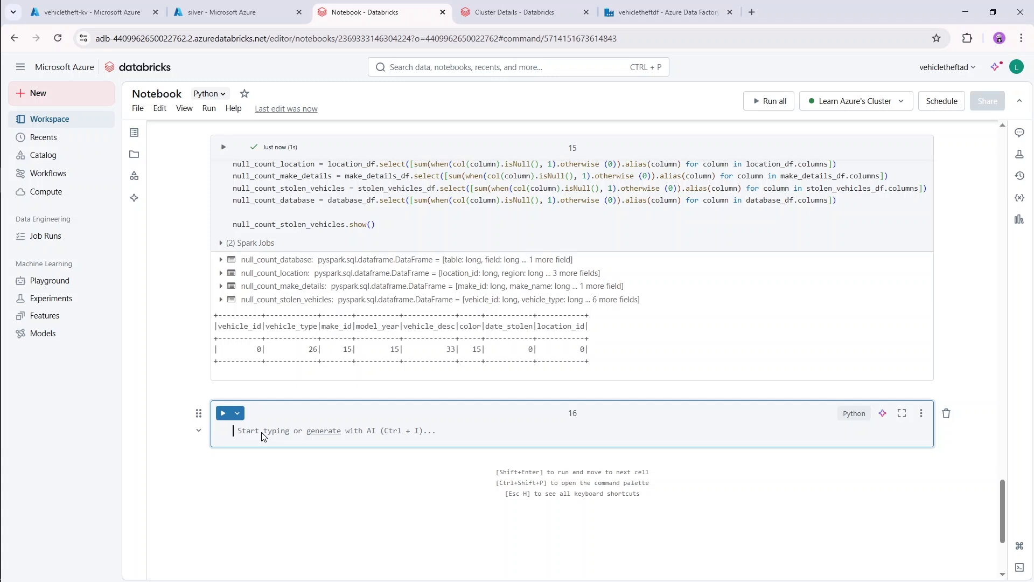
{"action": "type", "text": "stol"}
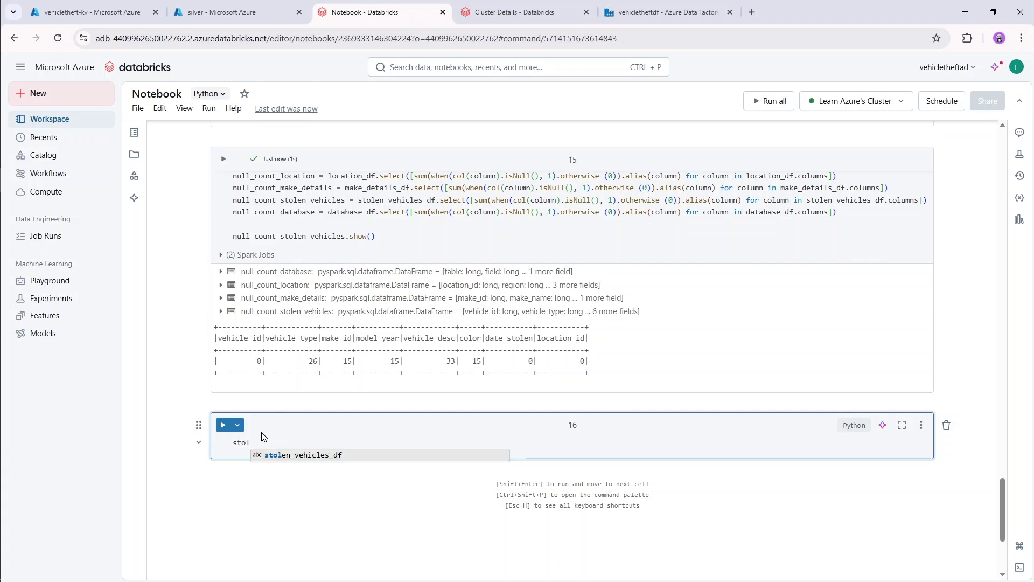
{"action": "type", "text": "en_vehicles_df.print"}
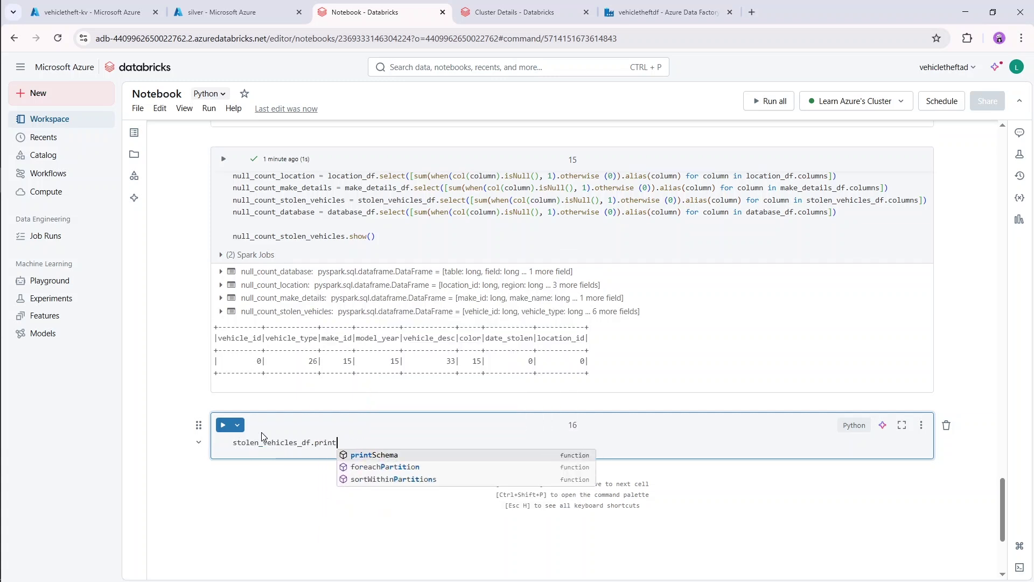
{"action": "type", "text": "Schema()"}
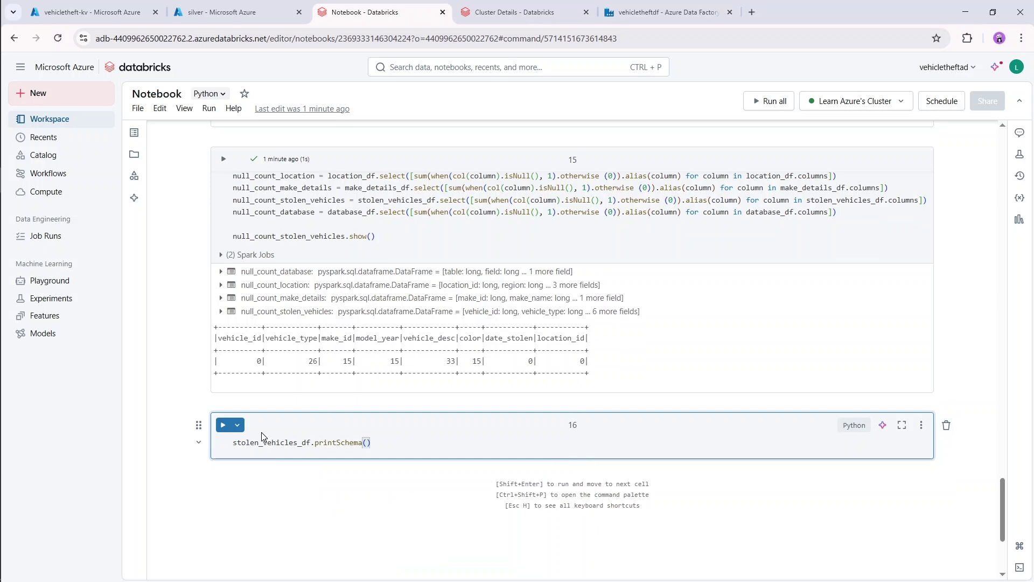
{"action": "key", "text": "shift+Return"}
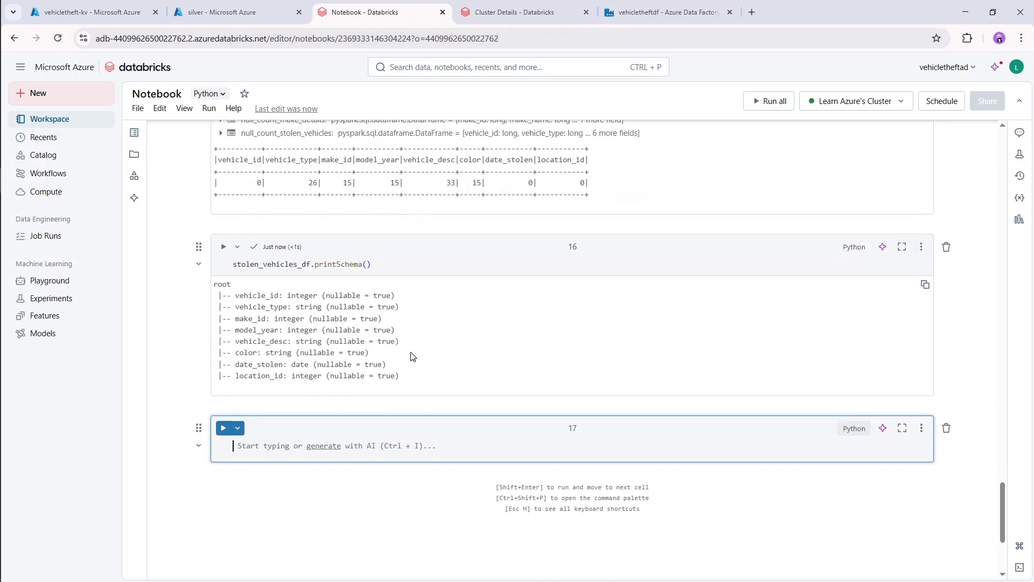
- In cell 17, assign stolen_vehicles_df the result of stolen_vehicles_df.fillna() with an empty dictionary spread over several lines
{"action": "scroll", "coordinate": [573, 352], "scroll_direction": "up", "scroll_amount": 1}
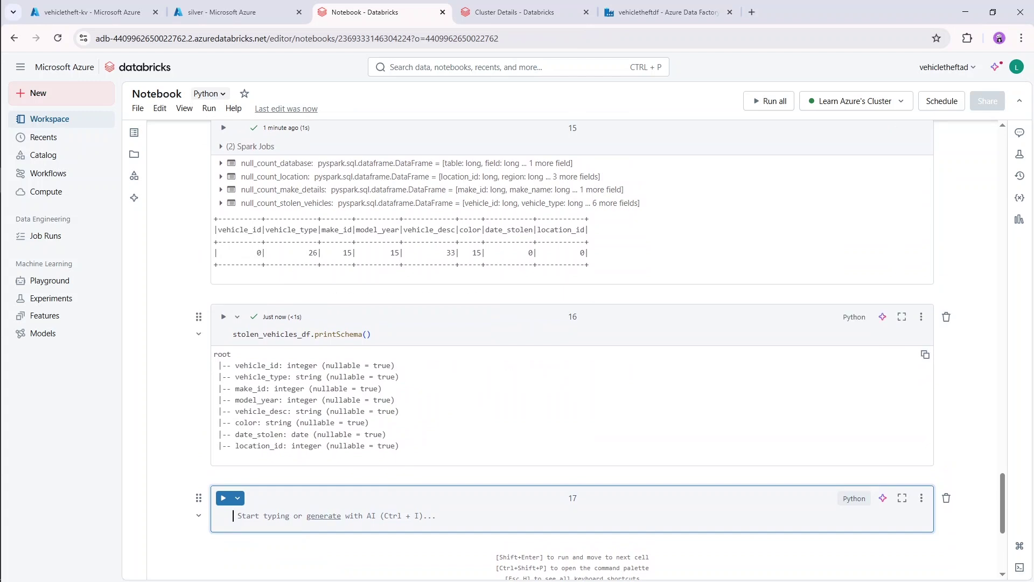
{"action": "scroll", "coordinate": [439, 404], "scroll_direction": "down", "scroll_amount": 1}
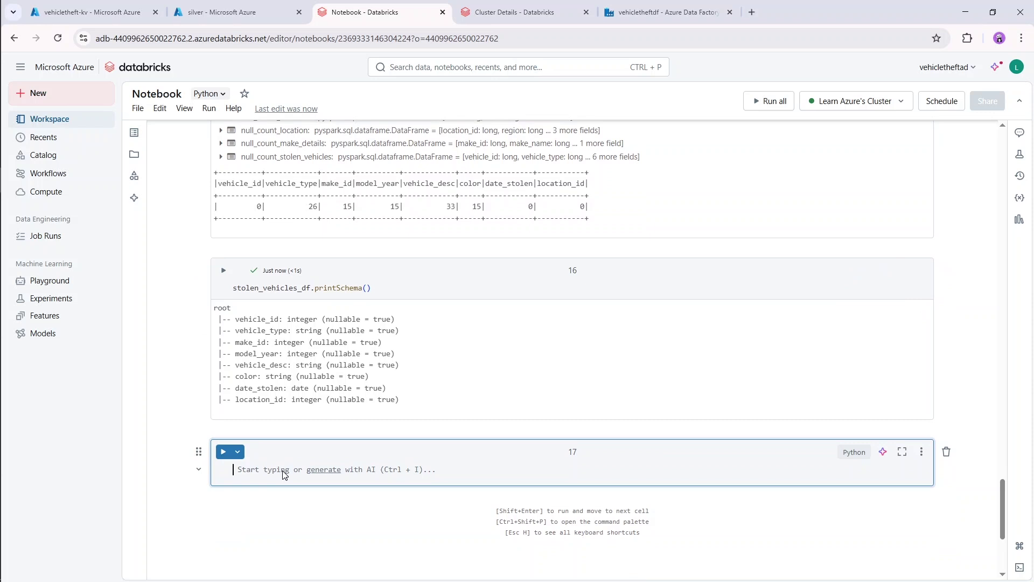
{"action": "scroll", "coordinate": [352, 424], "scroll_direction": "up", "scroll_amount": 1}
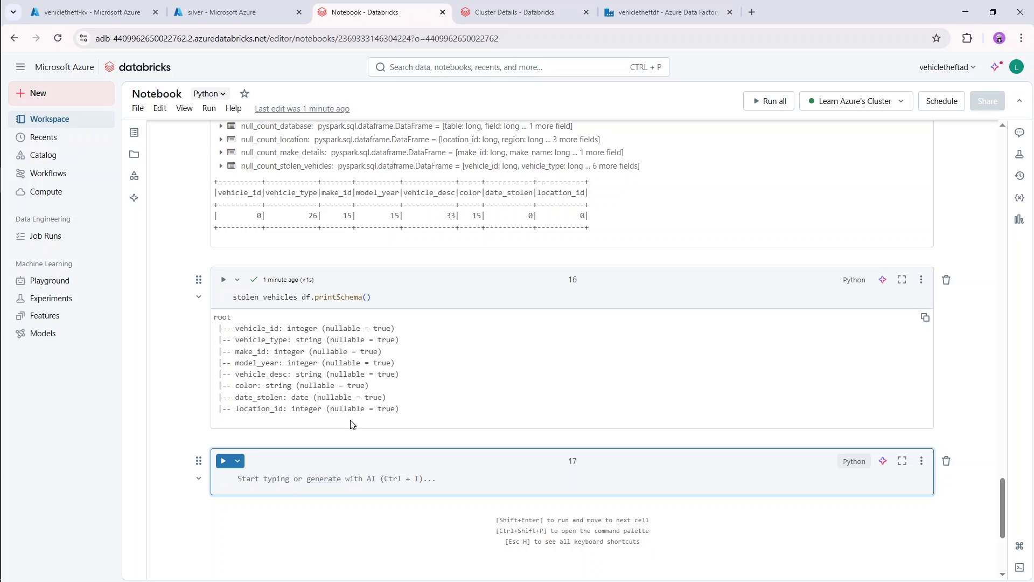
{"action": "type", "text": "stol"}
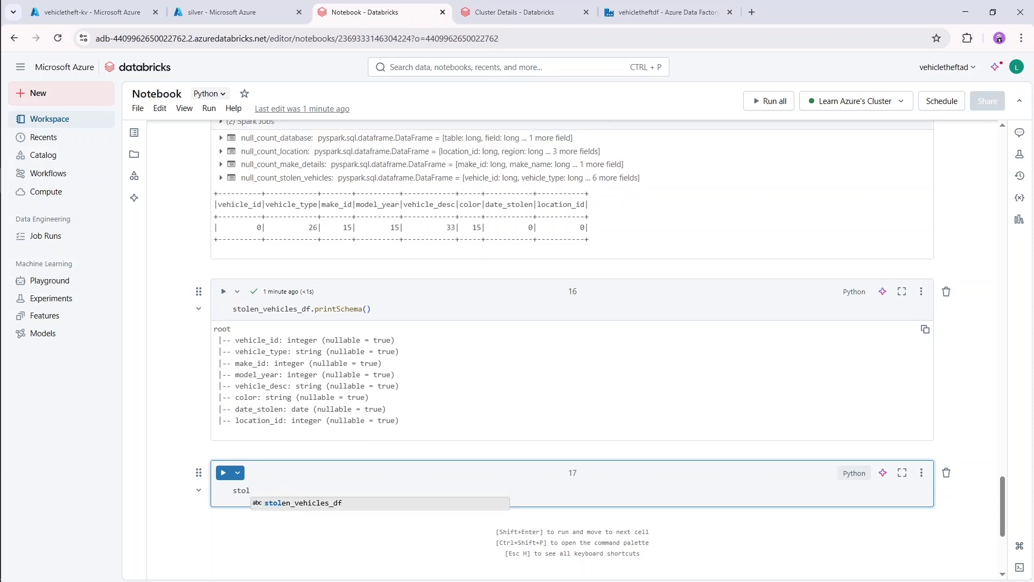
{"action": "type", "text": "en_vehicles_df ="}
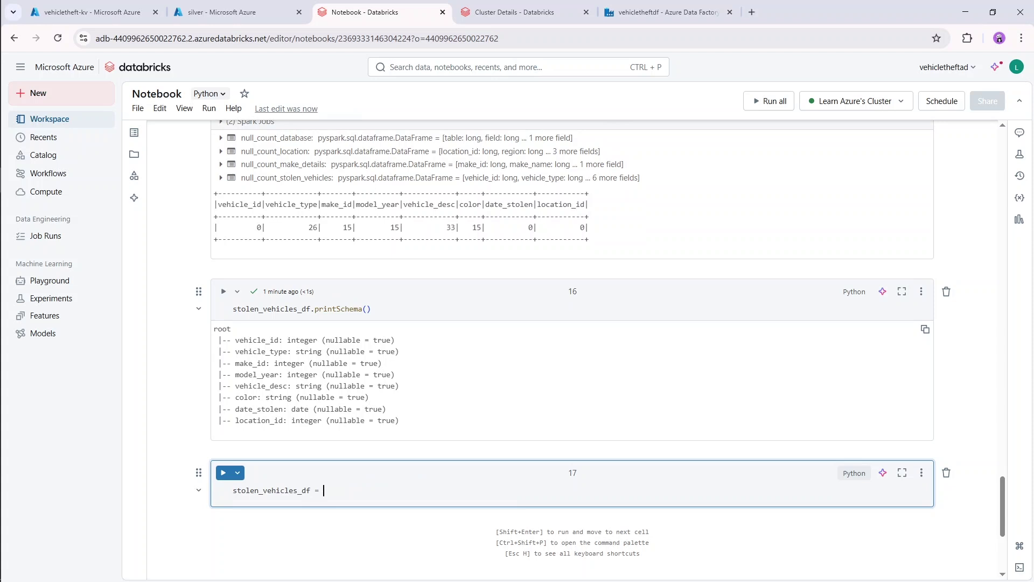
{"action": "type", "text": " st"}
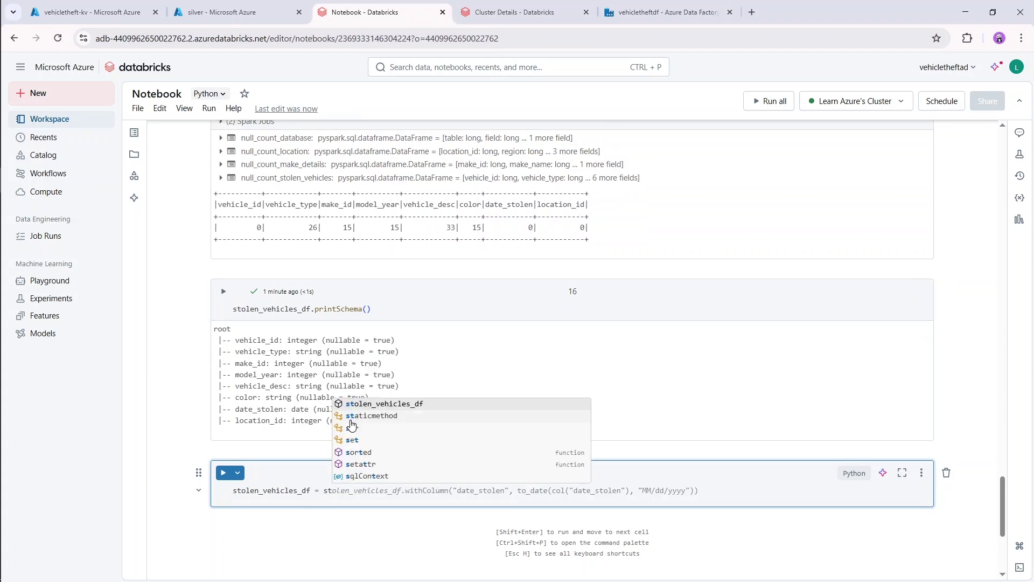
{"action": "key", "text": "Tab"}
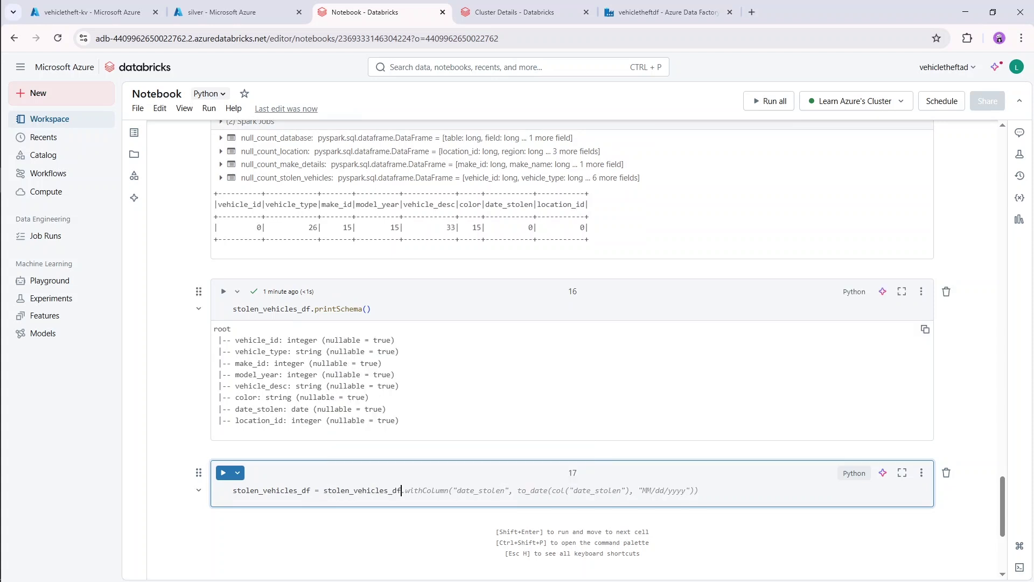
{"action": "type", "text": ".fillna"}
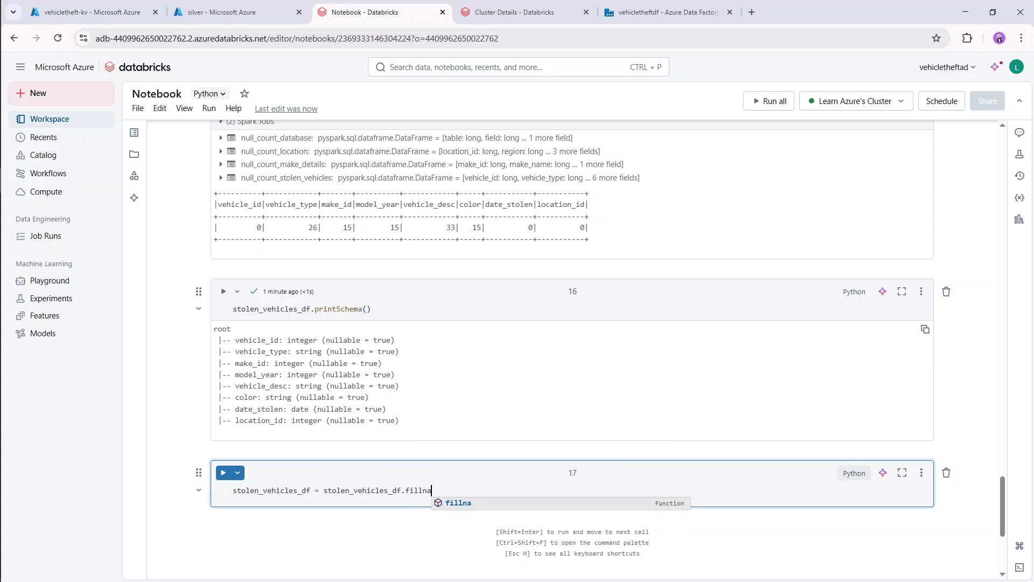
{"action": "key", "text": "Escape"}
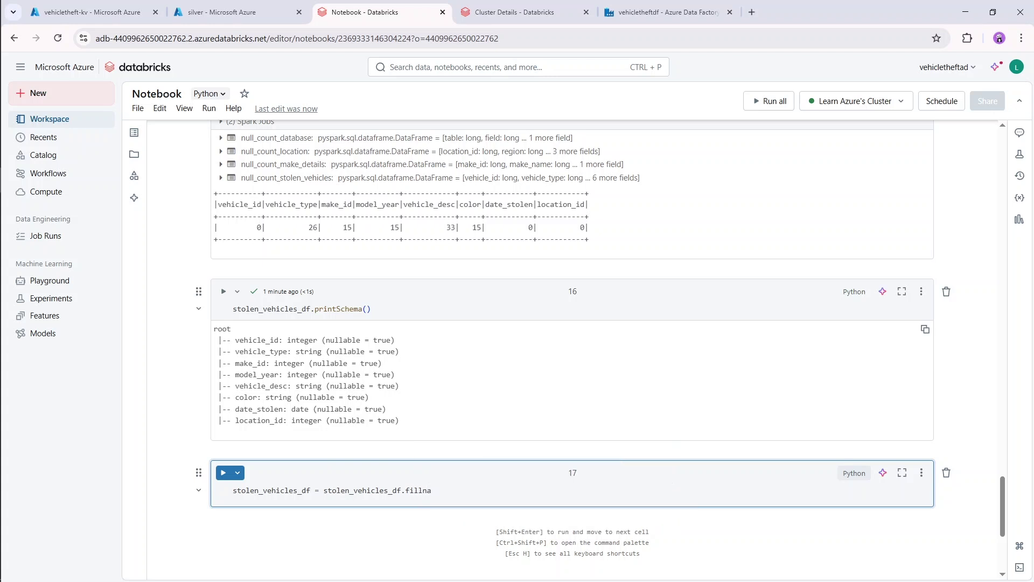
{"action": "type", "text": "()"}
{"action": "type", "text": "{"}
{"action": "key", "text": "Return"}
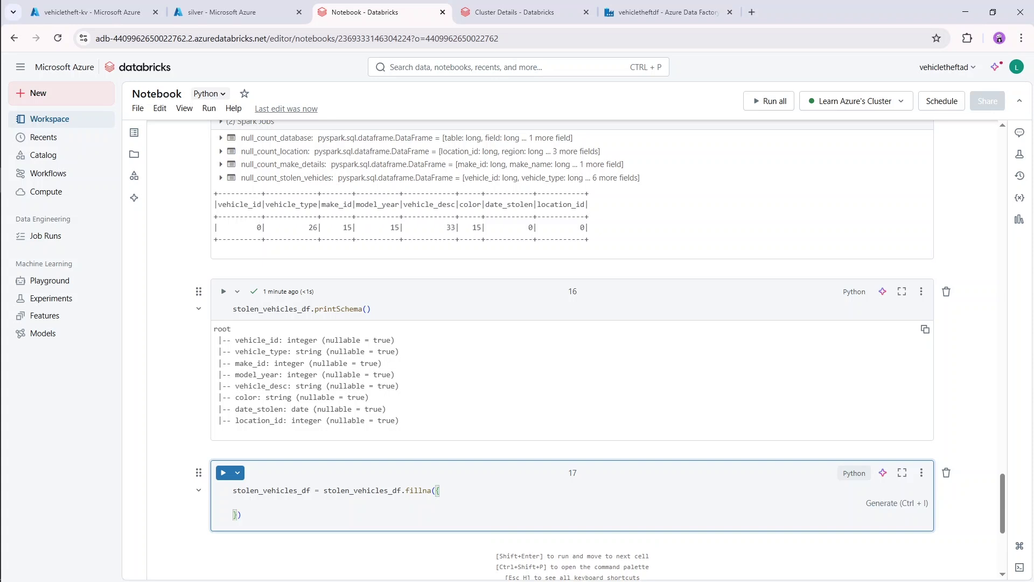
- Add the entry "vehicle_type" : "No data" to the fillna dictionary in cell 17, using the column name from the null count table
{"action": "left_click", "coordinate": [245, 341]}
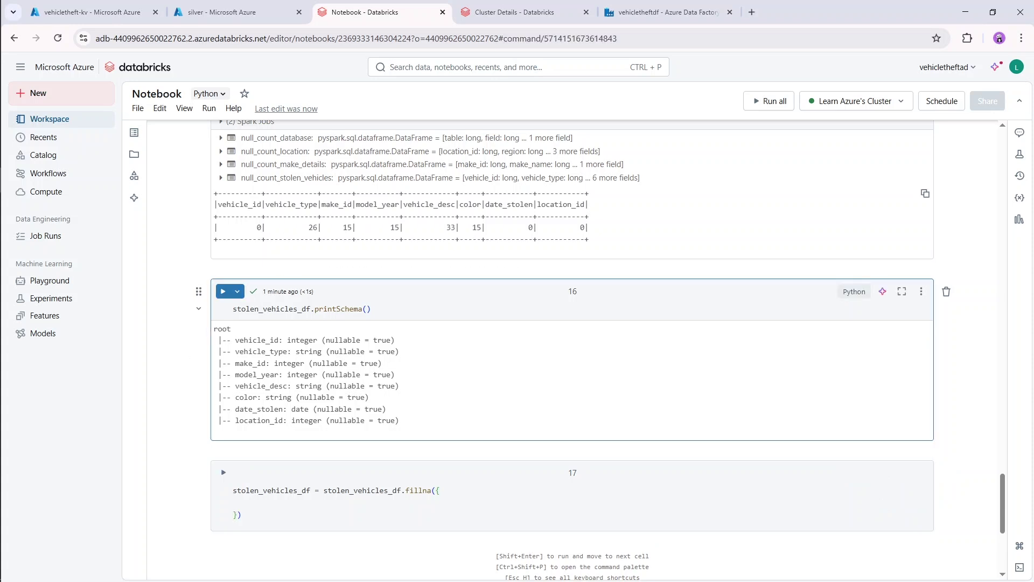
{"action": "double_click", "coordinate": [281, 205]}
{"action": "key", "text": "ctrl+c"}
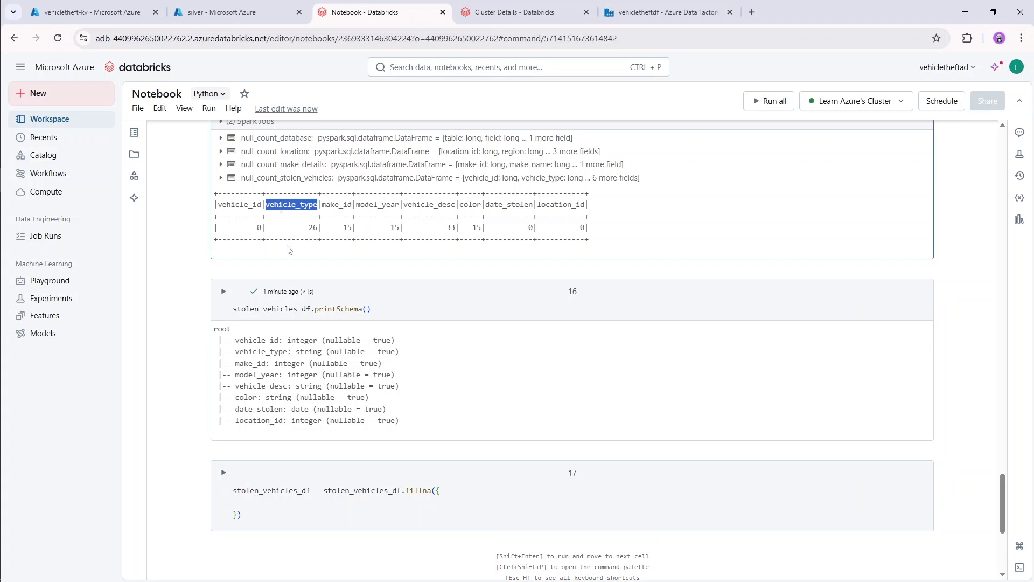
{"action": "left_click", "coordinate": [251, 502]}
{"action": "type", "text": "\"\""}
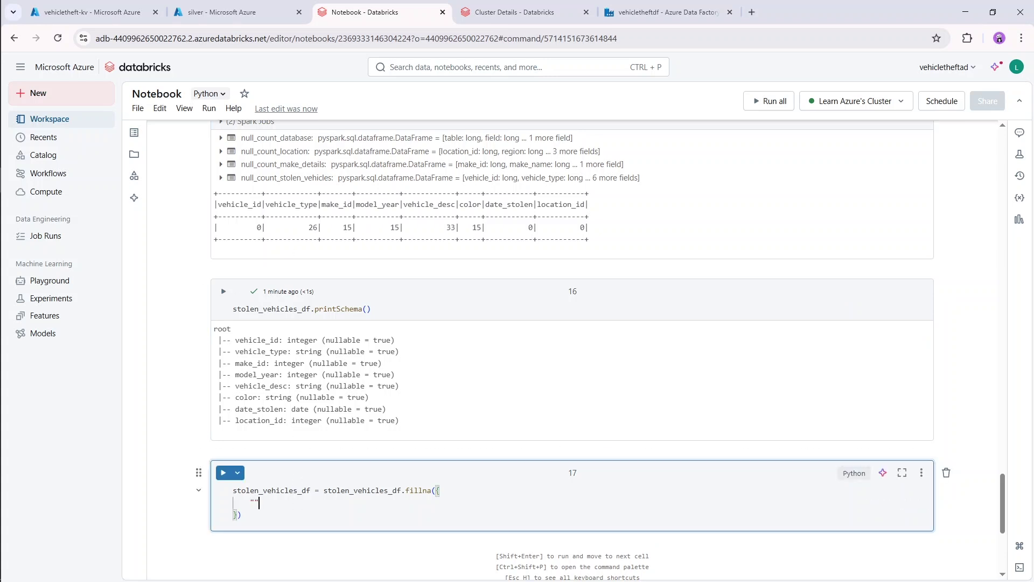
{"action": "key", "text": "ctrl+v"}
{"action": "key", "text": "Right"}
{"action": "type", "text": ": \""}
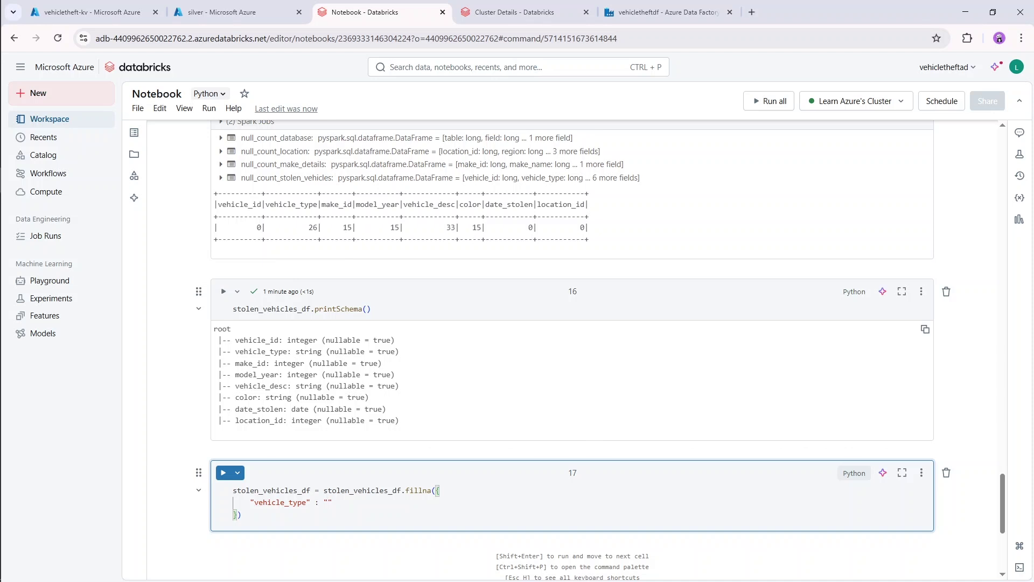
{"action": "type", "text": "No data\","}
{"action": "key", "text": "Return"}
- Add the entry "make_id" : 0 on the next line of the fillna dictionary in cell 17
{"action": "left_click", "coordinate": [326, 333]}
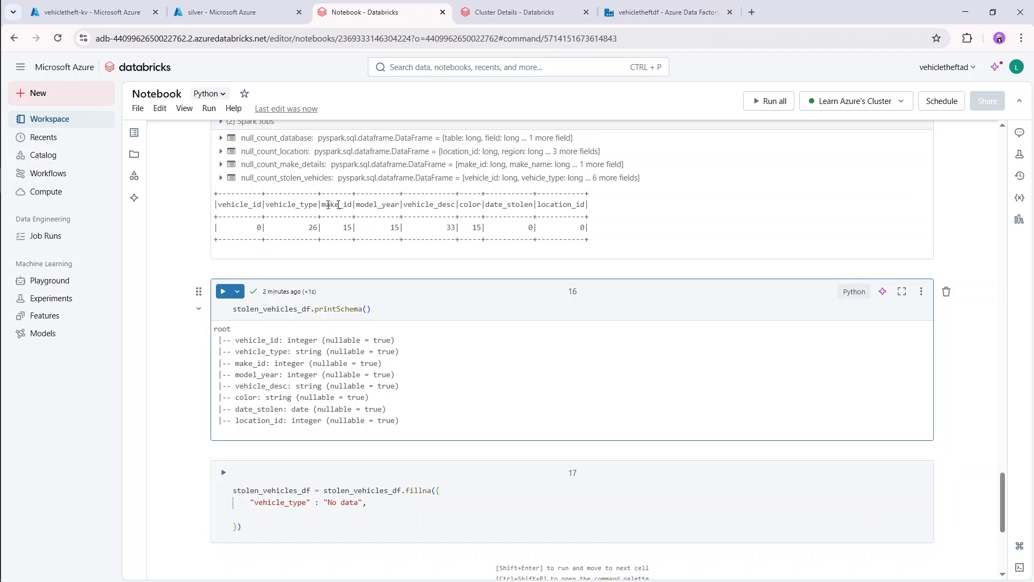
{"action": "double_click", "coordinate": [337, 205]}
{"action": "key", "text": "ctrl+c"}
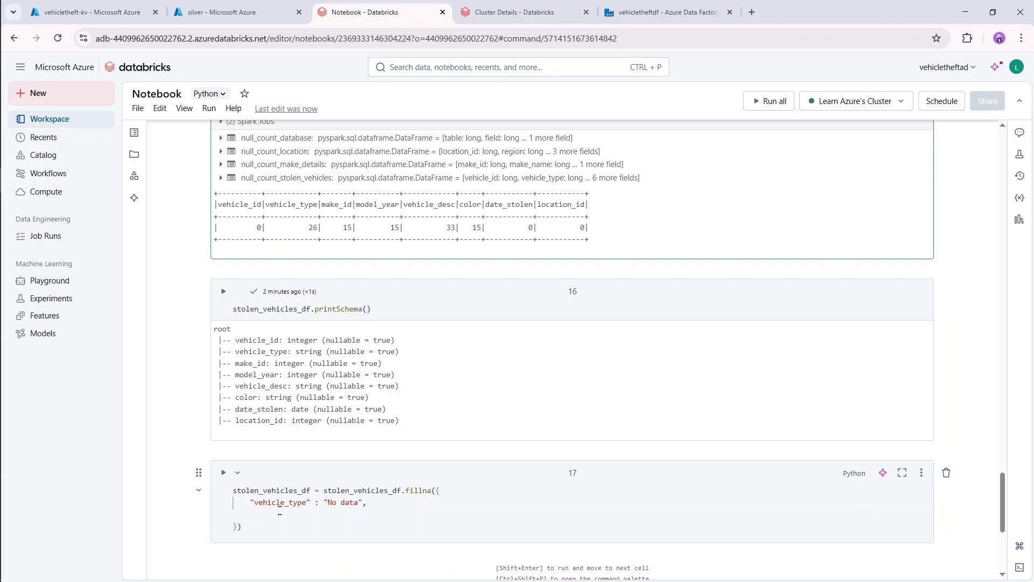
{"action": "left_click", "coordinate": [280, 513]}
{"action": "type", "text": "\""}
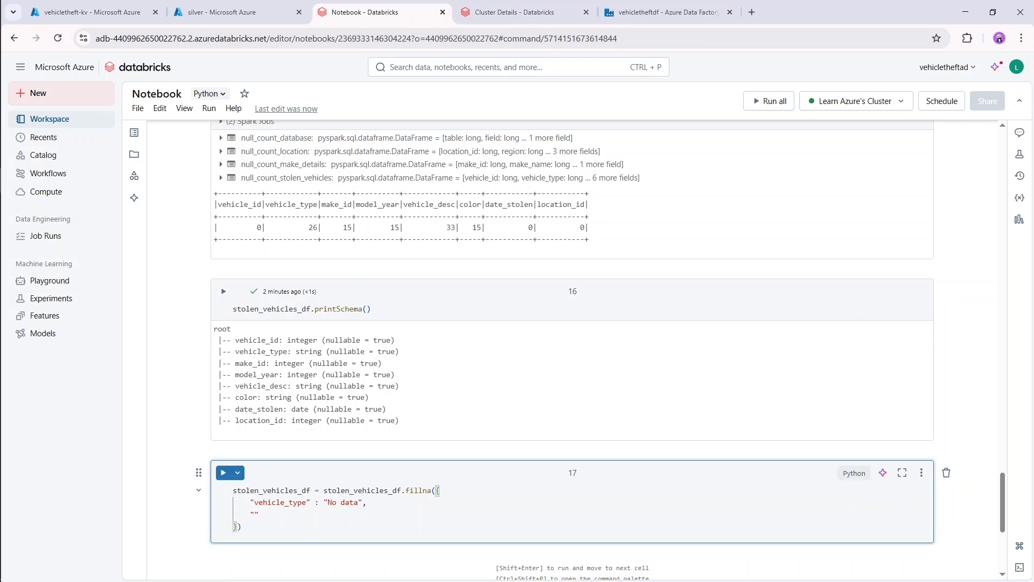
{"action": "key", "text": "ctrl+v"}
{"action": "type", "text": ": \""}
{"action": "key", "text": "BackSpace"}
{"action": "type", "text": "0,"}
{"action": "key", "text": "Return"}
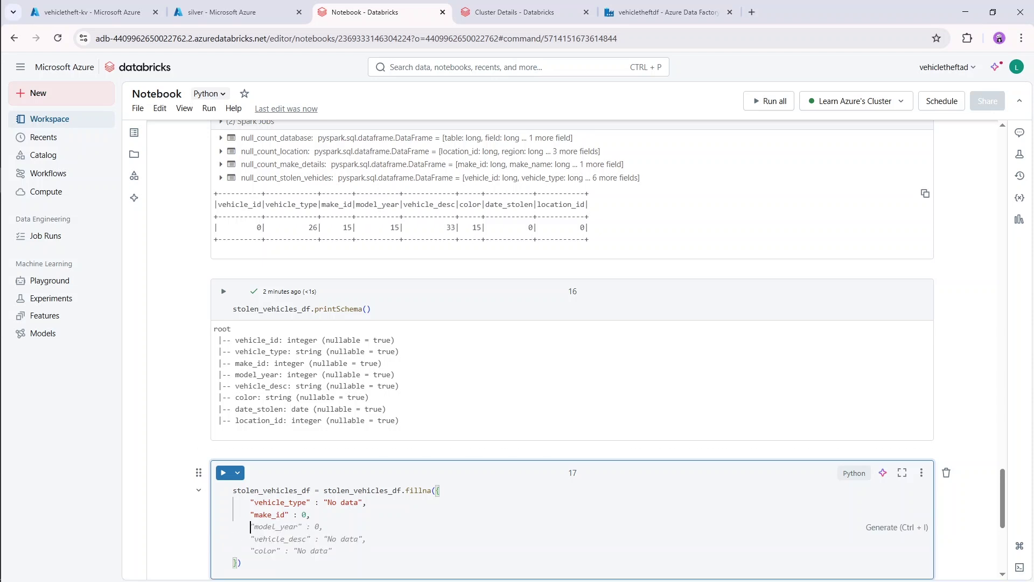
- Add the entry "model_year": 0 below the make_id entry in the fillna dictionary
{"action": "left_click", "coordinate": [755, 226]}
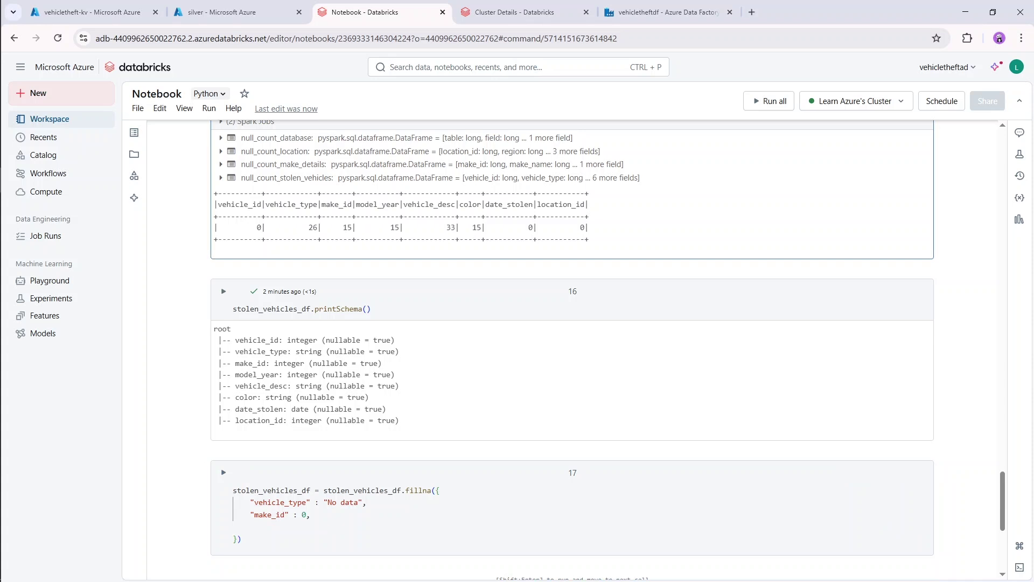
{"action": "left_click", "coordinate": [286, 527]}
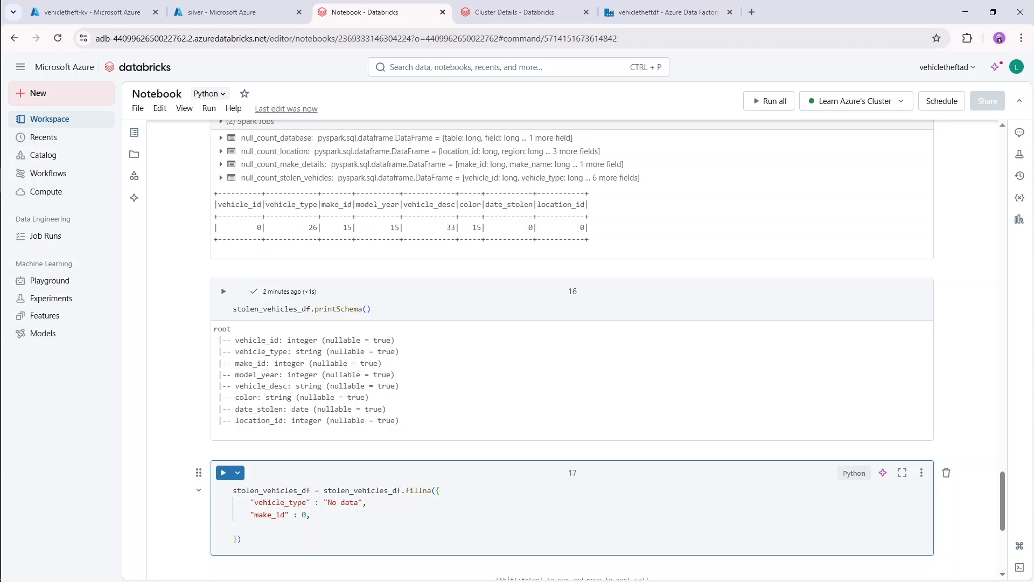
{"action": "double_click", "coordinate": [376, 204]}
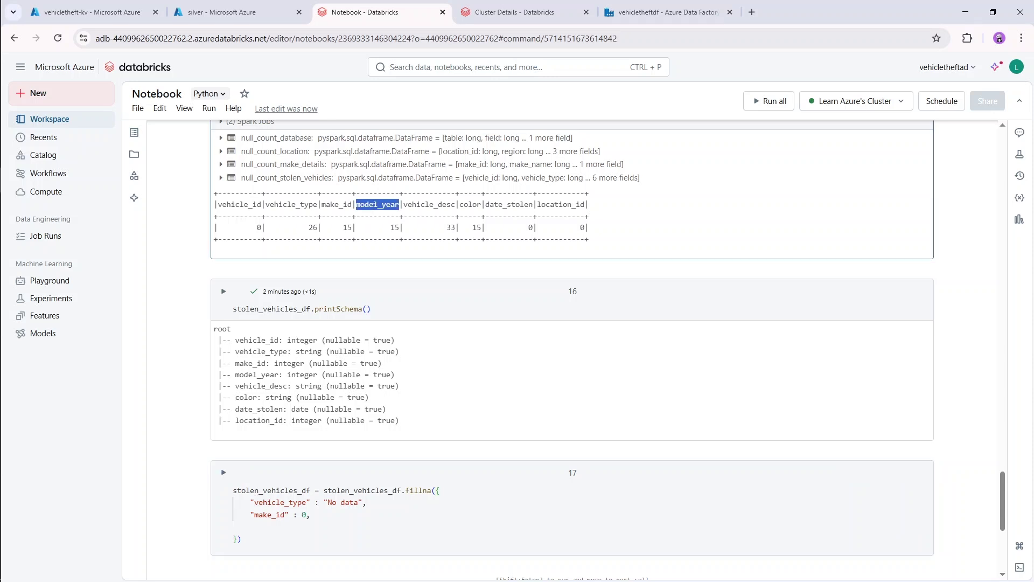
{"action": "left_click", "coordinate": [376, 205]}
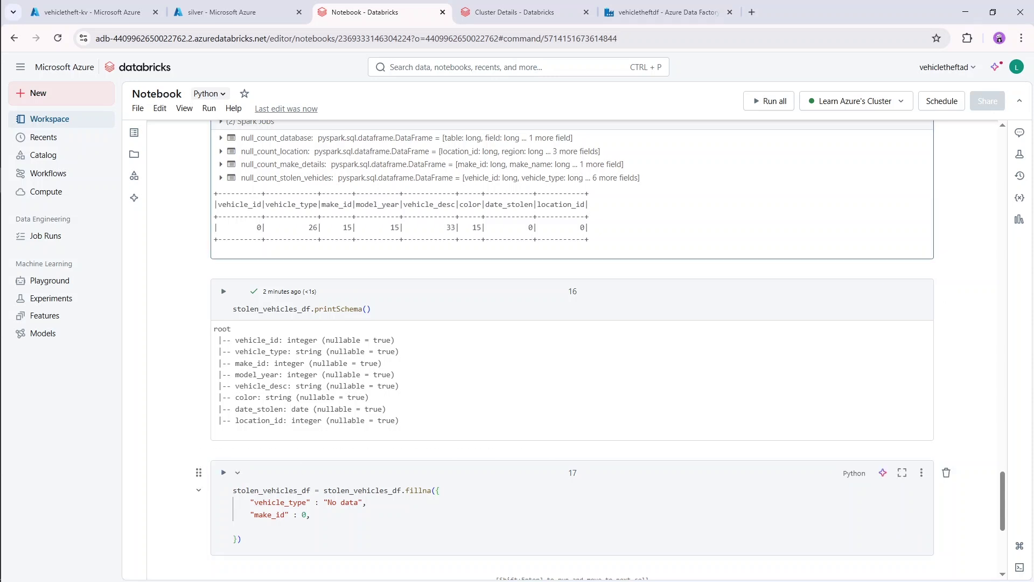
{"action": "left_click", "coordinate": [251, 527]}
{"action": "type", "text": "\"\""}
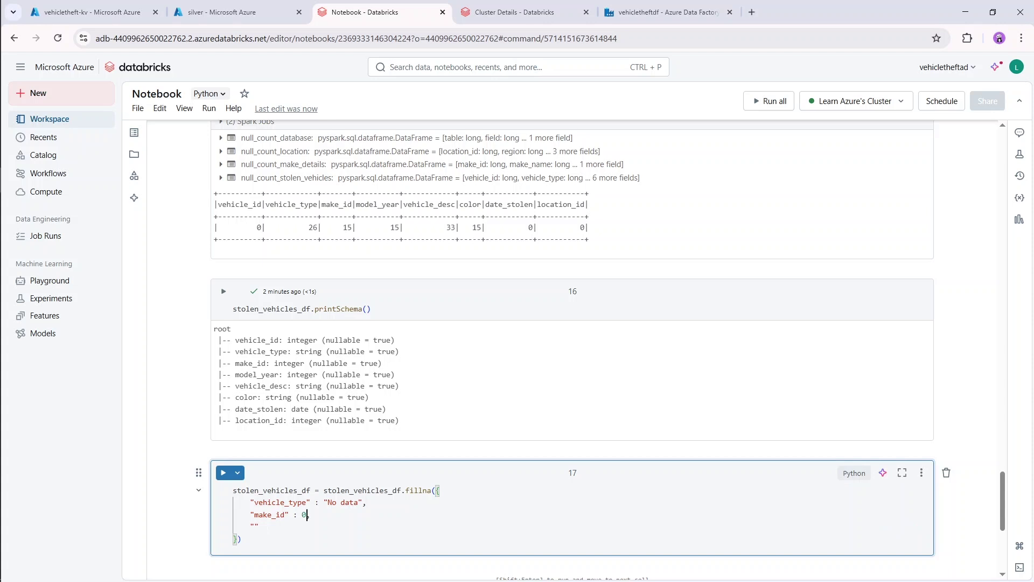
{"action": "left_click", "coordinate": [307, 516]}
{"action": "left_click", "coordinate": [276, 514]}
{"action": "left_click", "coordinate": [260, 527]}
{"action": "type", "text": "model_year\":"}
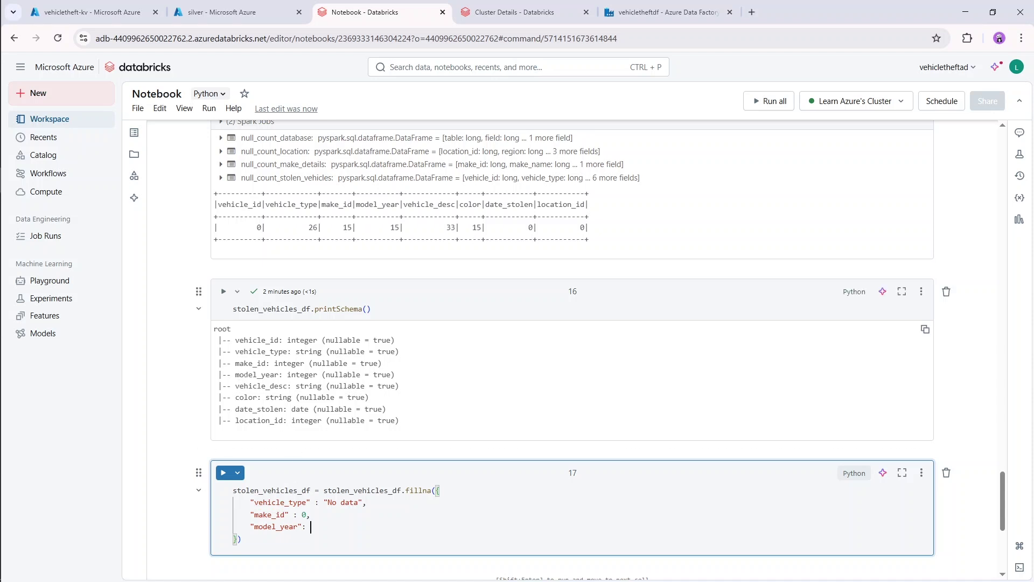
{"action": "type", "text": "0,"}
{"action": "key", "text": "Return"}
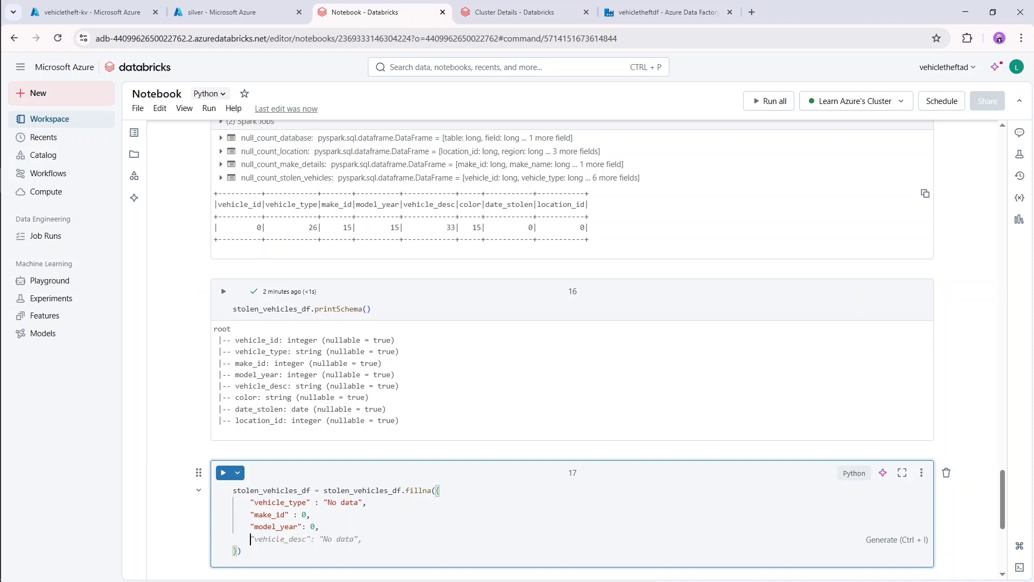
- Add the entry "vehicle_desc": "No data" below the model_year entry in the fillna dictionary
{"action": "double_click", "coordinate": [423, 204]}
{"action": "key", "text": "ctrl+c"}
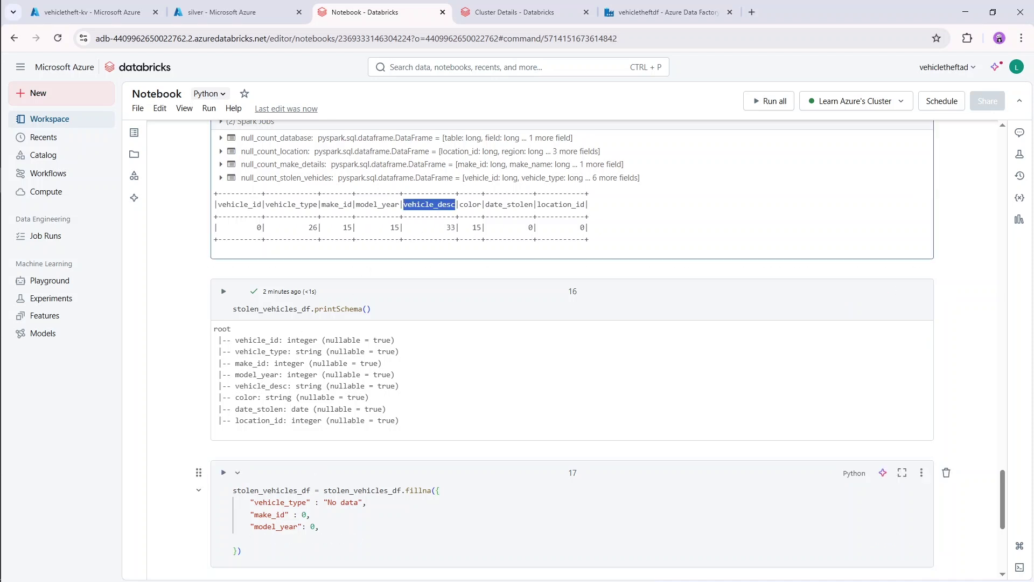
{"action": "left_click", "coordinate": [250, 538]}
{"action": "type", "text": "\""}
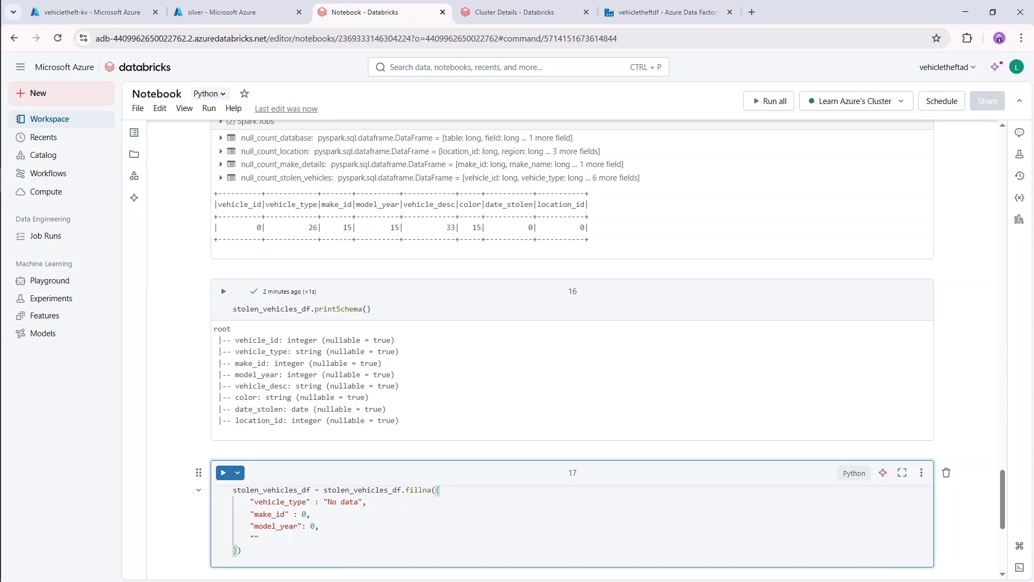
{"action": "key", "text": "ctrl+v"}
{"action": "type", "text": ": \"\""}
{"action": "key", "text": "Left"}
{"action": "type", "text": "No data"}
{"action": "key", "text": "Right"}
{"action": "type", "text": ","}
{"action": "key", "text": "Return"}
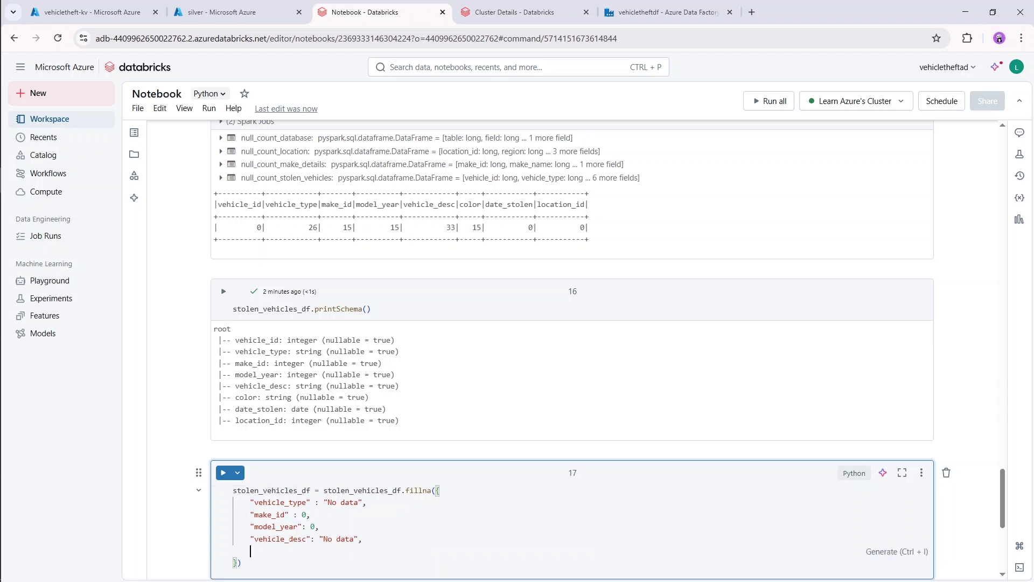
- Add "color": "No data" as the last entry of the fillna dictionary and run cell 17
{"action": "left_click", "coordinate": [474, 203]}
{"action": "double_click", "coordinate": [471, 205]}
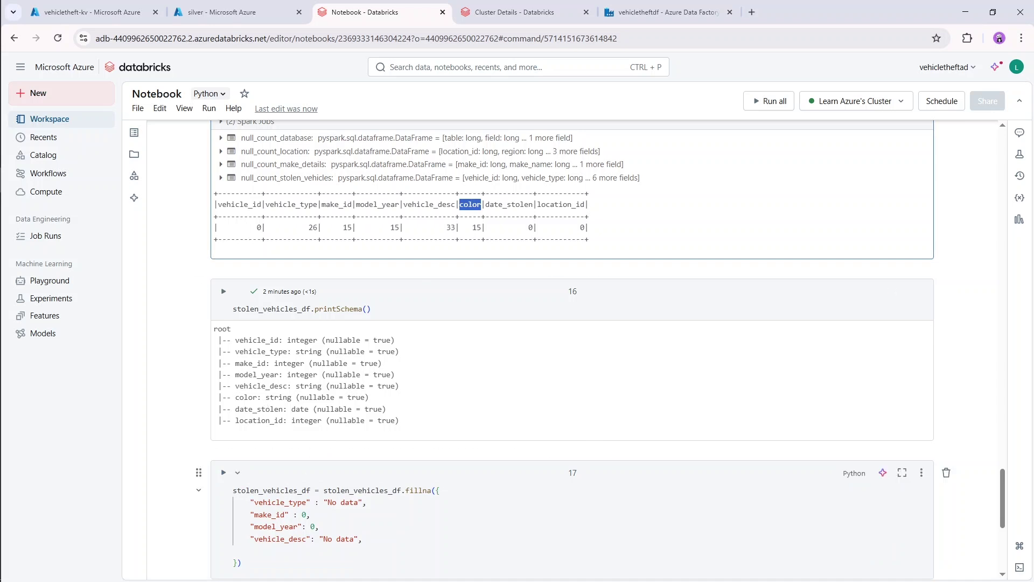
{"action": "left_click", "coordinate": [251, 550]}
{"action": "type", "text": "\""}
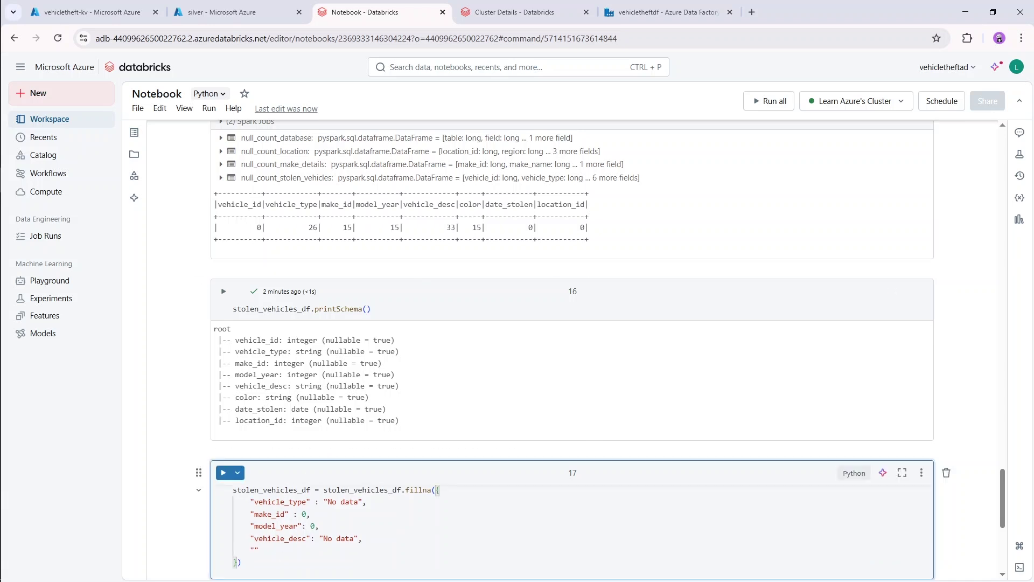
{"action": "type", "text": "color\": \"\""}
{"action": "key", "text": "BackSpace"}
{"action": "type", "text": "No data"}
{"action": "key", "text": "Right"}
{"action": "scroll", "coordinate": [349, 446], "scroll_direction": "down", "scroll_amount": 2}
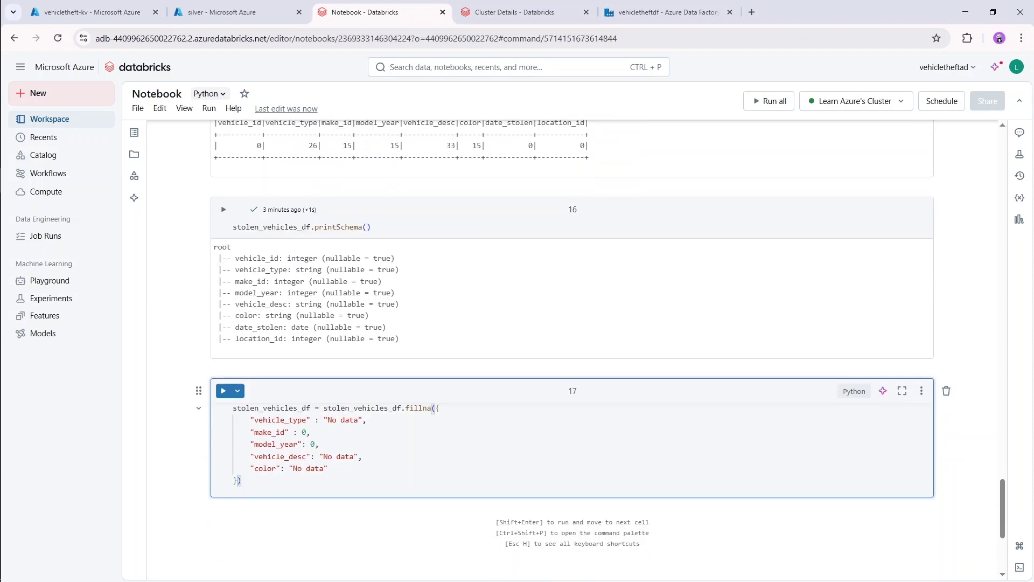
{"action": "key", "text": "shift+Return"}
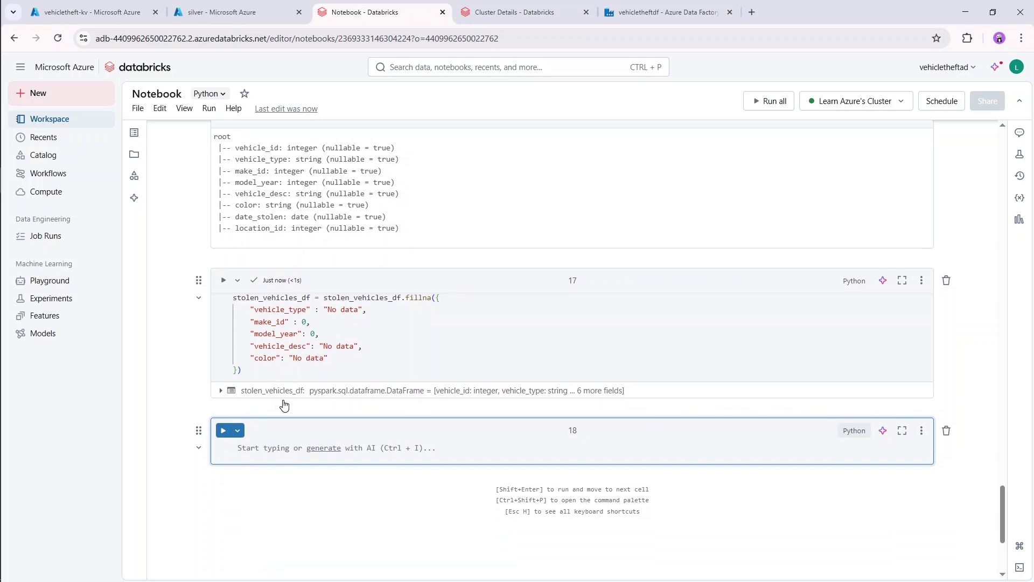
- Run stolen_vehicles_df.tail(5) in cell 18 and check the filled values in the returned rows
{"action": "scroll", "coordinate": [284, 405], "scroll_direction": "down", "scroll_amount": 2}
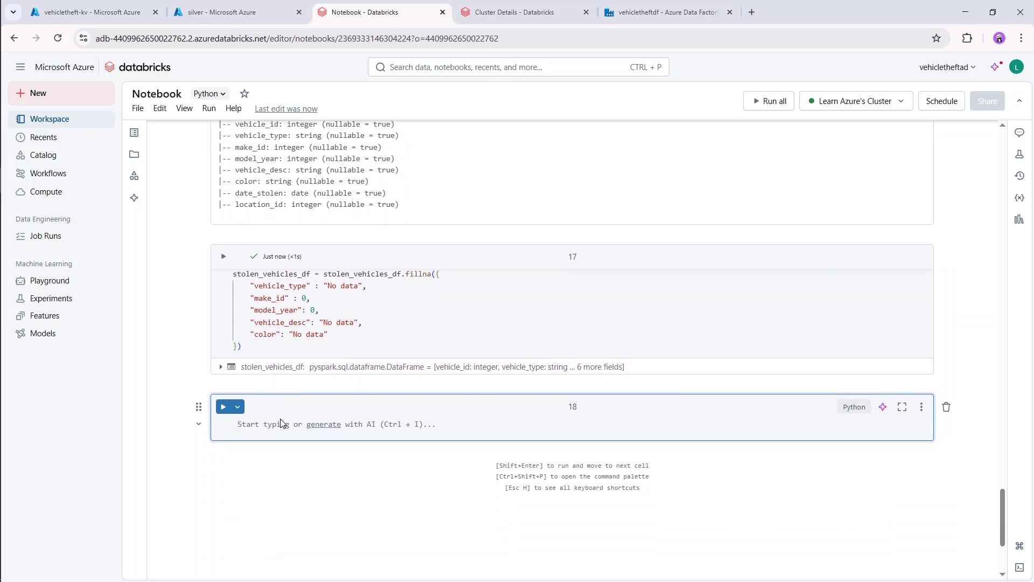
{"action": "type", "text": "stole"}
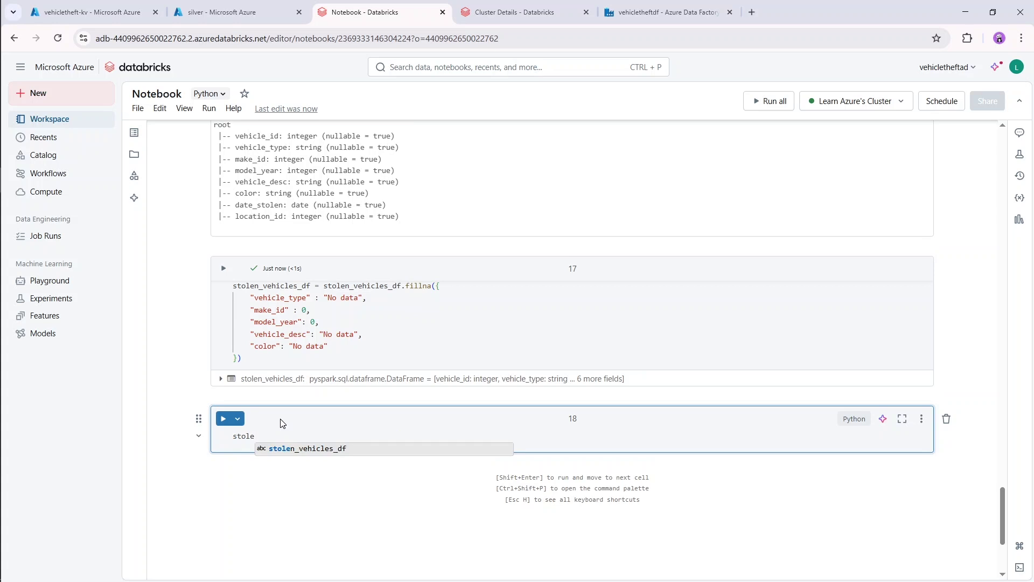
{"action": "key", "text": "Tab"}
{"action": "type", "text": ".tail"}
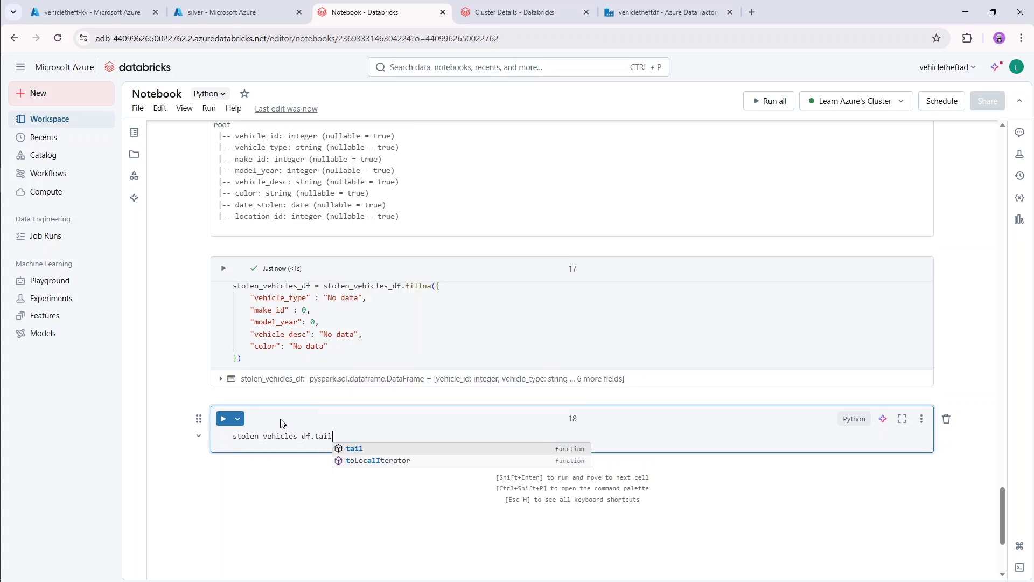
{"action": "type", "text": "()"}
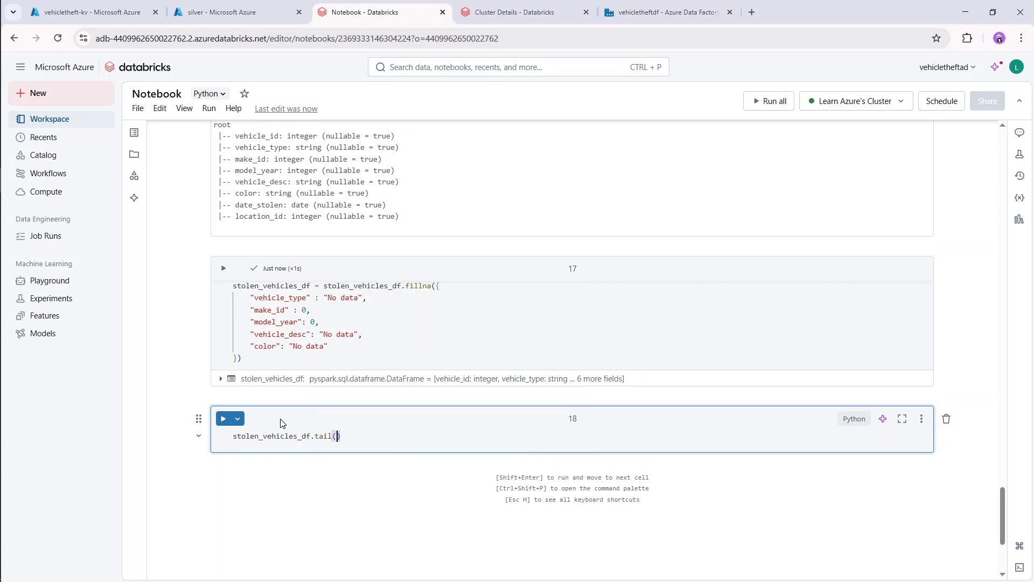
{"action": "type", "text": "5"}
{"action": "key", "text": "shift+Return"}
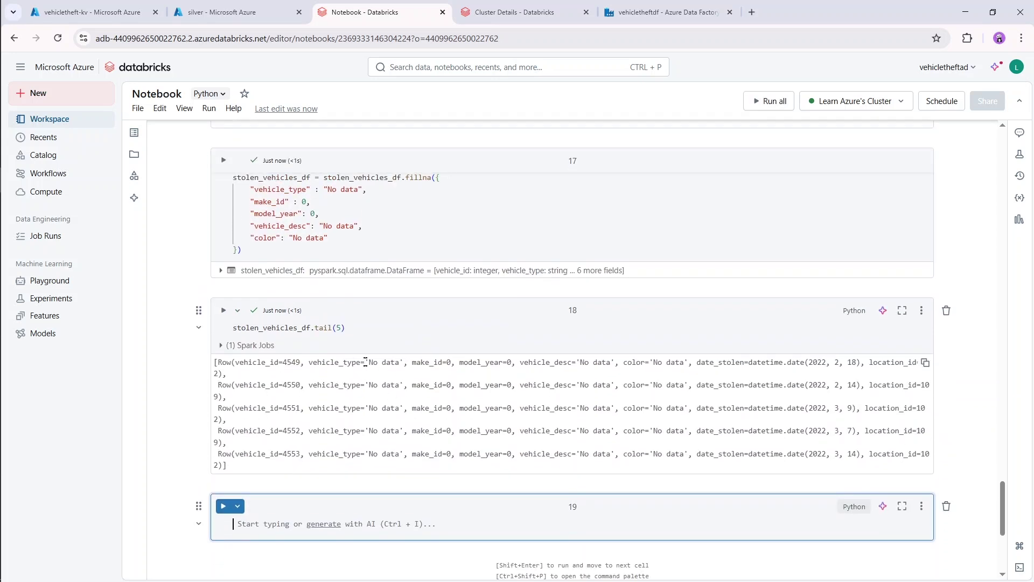
{"action": "left_click_drag", "start_coordinate": [369, 363], "coordinate": [399, 362]}
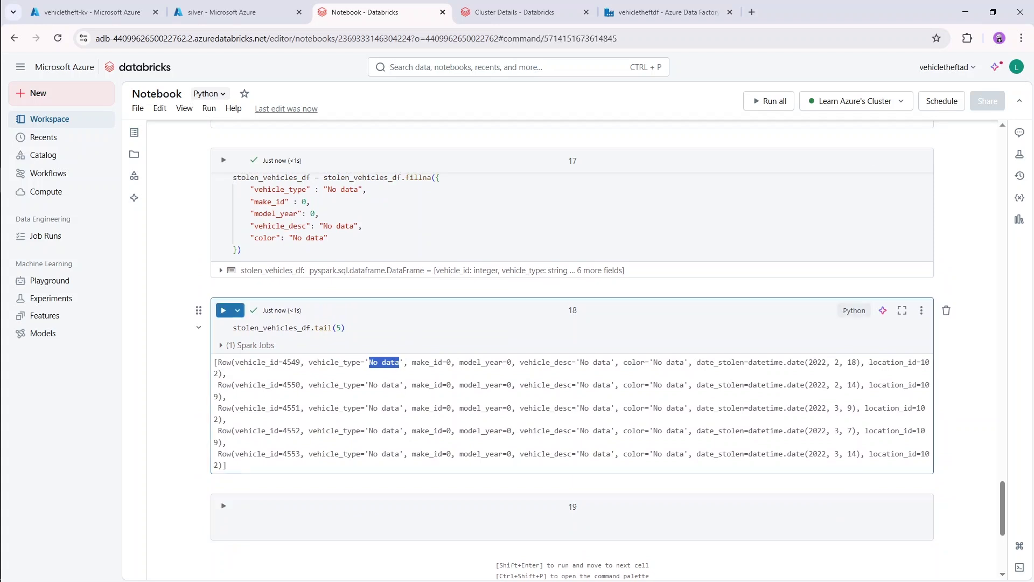
{"action": "double_click", "coordinate": [461, 362]}
{"action": "left_click", "coordinate": [461, 365]}
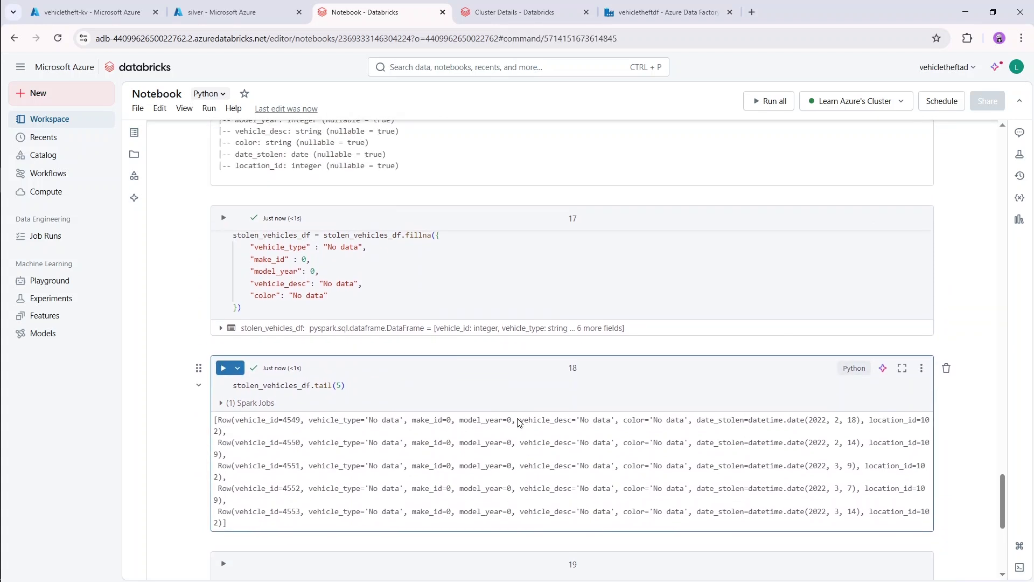
- Copy the null_count_stolen_vehicles assignment line from cell 15 into the empty cell 19
{"action": "scroll", "coordinate": [520, 422], "scroll_direction": "up", "scroll_amount": 1}
{"action": "scroll", "coordinate": [353, 296], "scroll_direction": "up", "scroll_amount": 1}
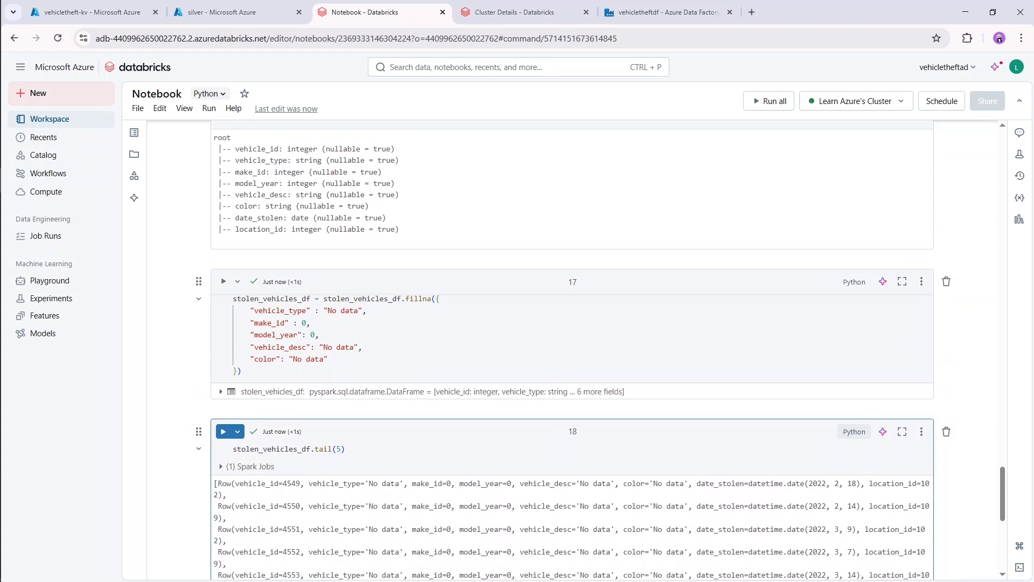
{"action": "scroll", "coordinate": [353, 296], "scroll_direction": "up", "scroll_amount": 1}
{"action": "scroll", "coordinate": [355, 296], "scroll_direction": "up", "scroll_amount": 5}
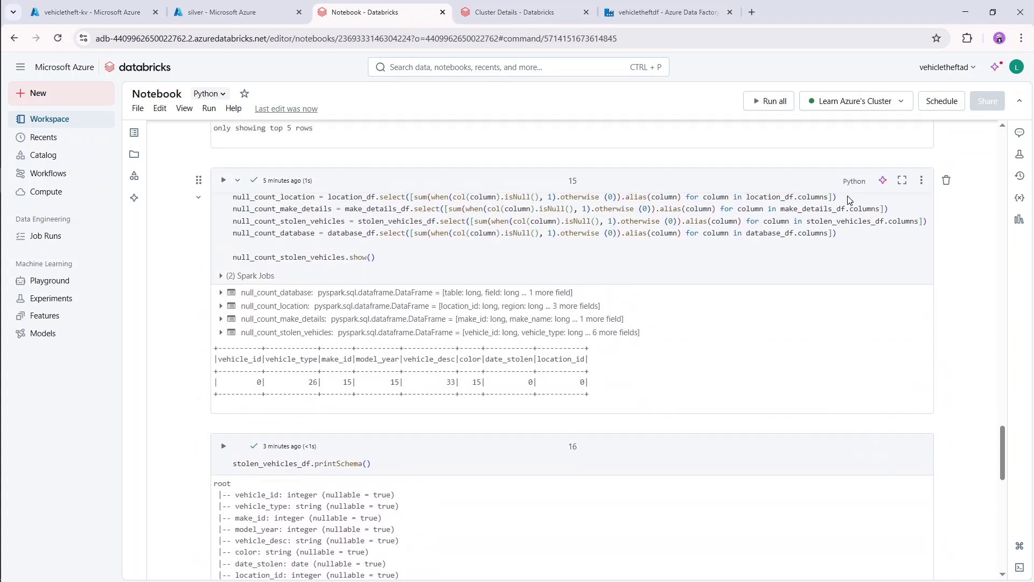
{"action": "left_click", "coordinate": [920, 221]}
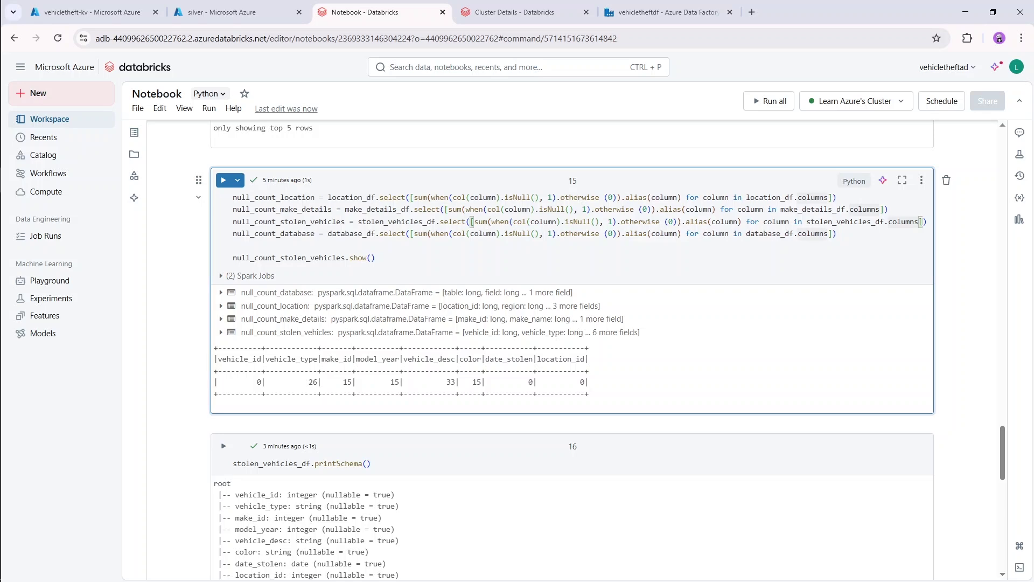
{"action": "key", "text": "End"}
{"action": "key", "text": "shift+Home"}
{"action": "key", "text": "ctrl+c"}
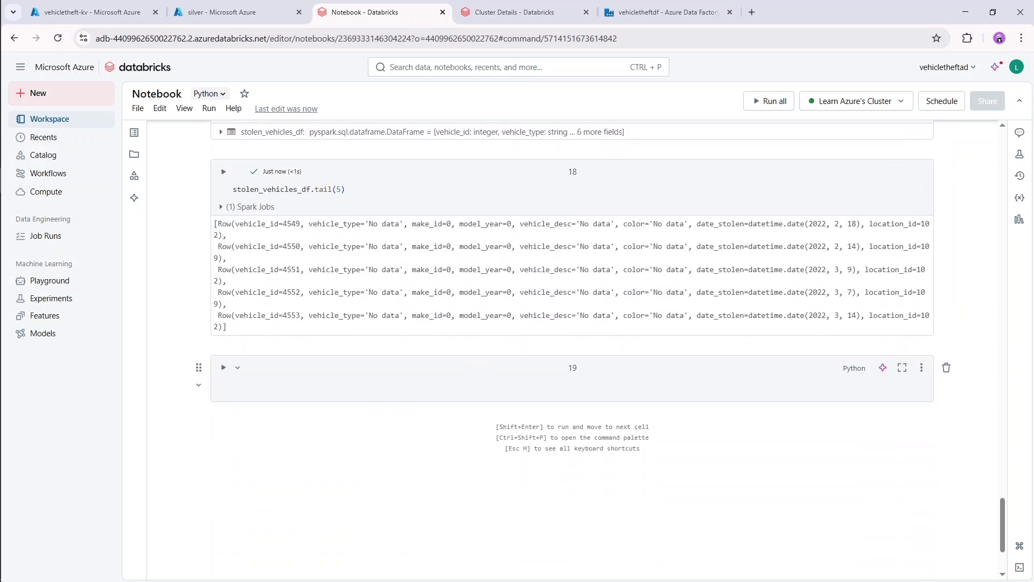
{"action": "left_click", "coordinate": [417, 388]}
{"action": "key", "text": "ctrl+v"}
{"action": "key", "text": "Return"}
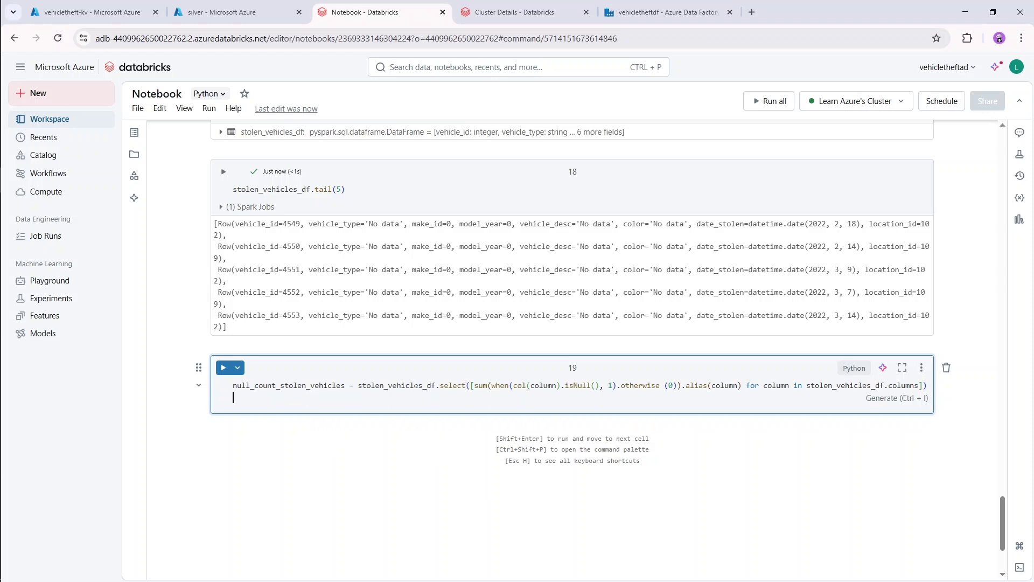
{"action": "type", "text": "null"}
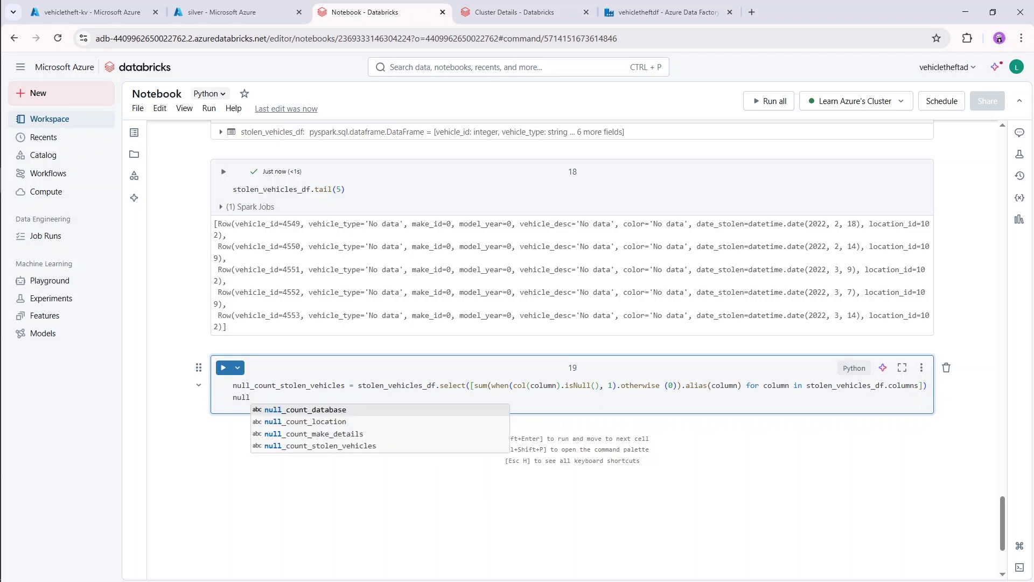
{"action": "key", "text": "Down"}
{"action": "key", "text": "Down"}
{"action": "key", "text": "Return"}
{"action": "key", "text": "BackSpace"}
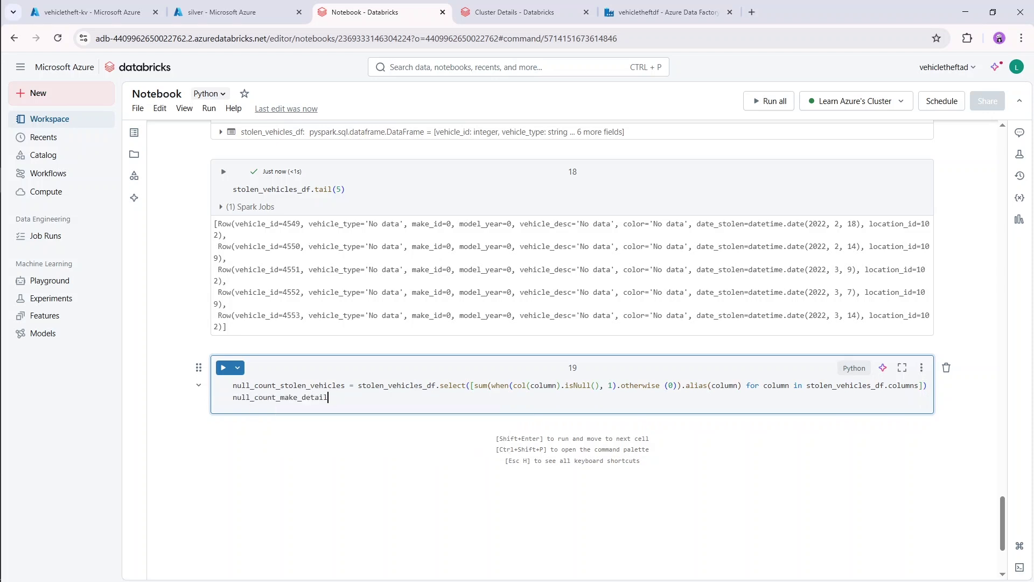
{"action": "key", "text": "BackSpace"}
{"action": "key", "text": "BackSpace"}
{"action": "key", "text": "BackSpace"}
{"action": "key", "text": "BackSpace"}
{"action": "key", "text": "BackSpace"}
{"action": "key", "text": "BackSpace"}
{"action": "key", "text": "BackSpace"}
{"action": "key", "text": "BackSpace"}
{"action": "key", "text": "BackSpace"}
{"action": "key", "text": "BackSpace"}
{"action": "key", "text": "BackSpace"}
{"action": "key", "text": "BackSpace"}
{"action": "key", "text": "BackSpace"}
{"action": "key", "text": "BackSpace"}
{"action": "key", "text": "BackSpace"}
{"action": "key", "text": "BackSpace"}
{"action": "key", "text": "BackSpace"}
{"action": "key", "text": "BackSpace"}
{"action": "key", "text": "BackSpace"}
{"action": "key", "text": "BackSpace"}
{"action": "key", "text": "BackSpace"}
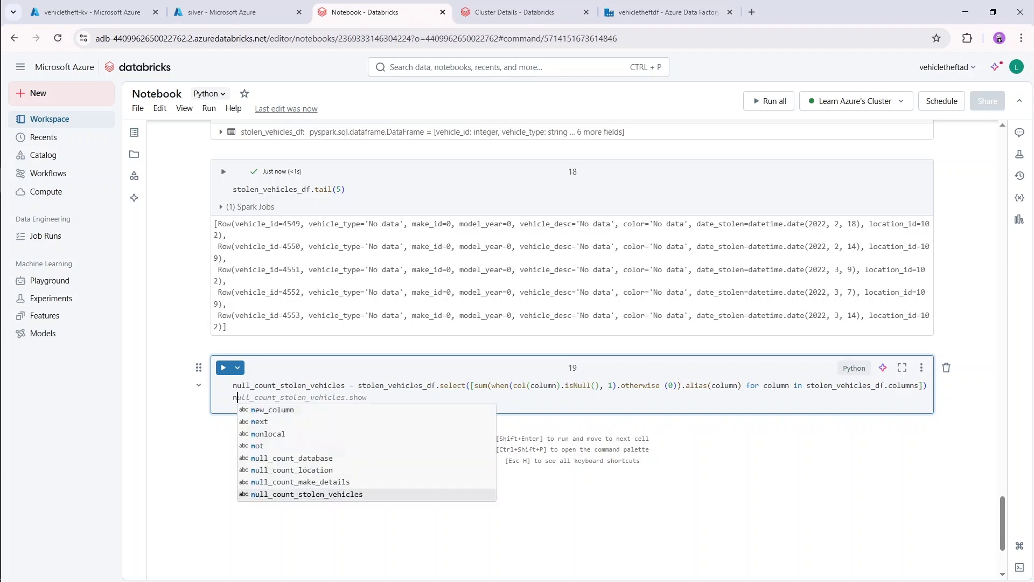
- Complete the second line of cell 19 as null_count_stolen_vehicles.show() and run the cell
{"action": "type", "text": "ull"}
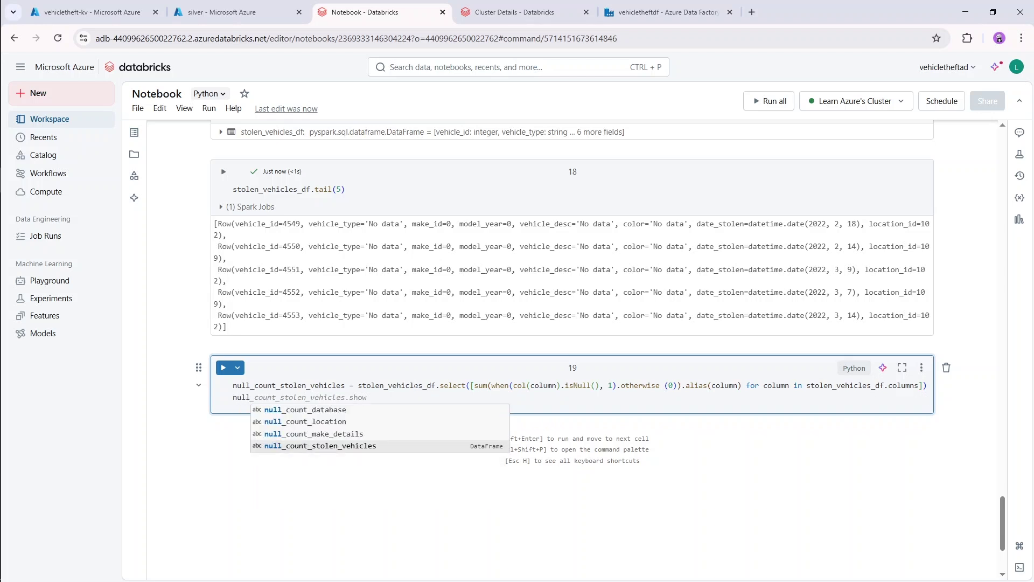
{"action": "key", "text": "Tab"}
{"action": "type", "text": "."}
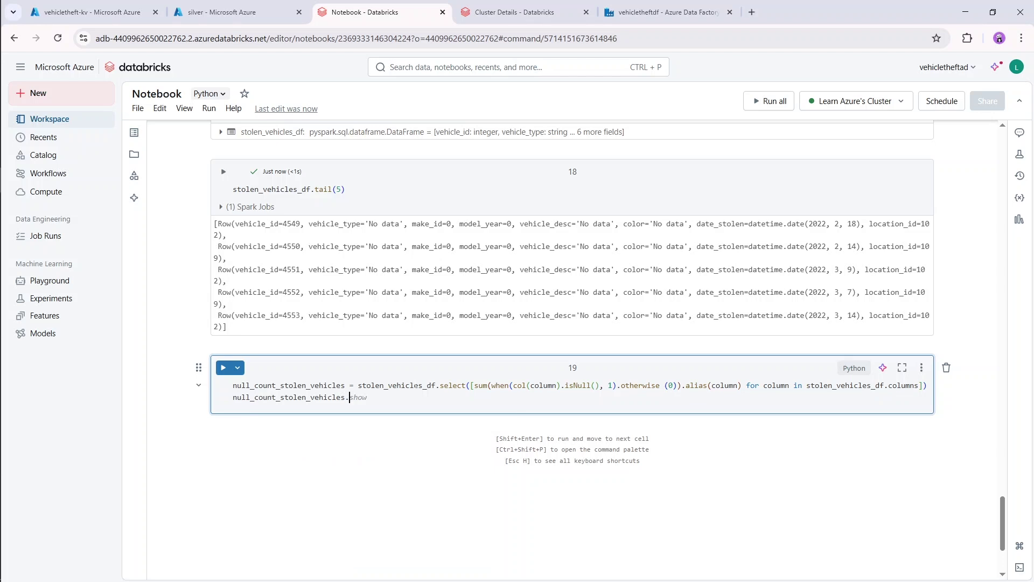
{"action": "type", "text": "pri"}
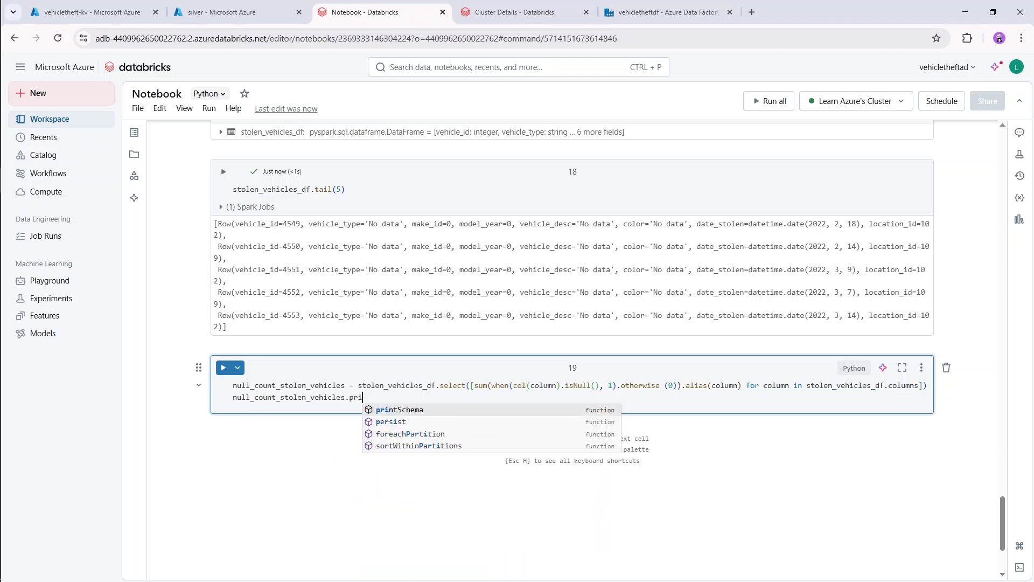
{"action": "key", "text": "BackSpace"}
{"action": "key", "text": "BackSpace"}
{"action": "key", "text": "BackSpace"}
{"action": "type", "text": "s"}
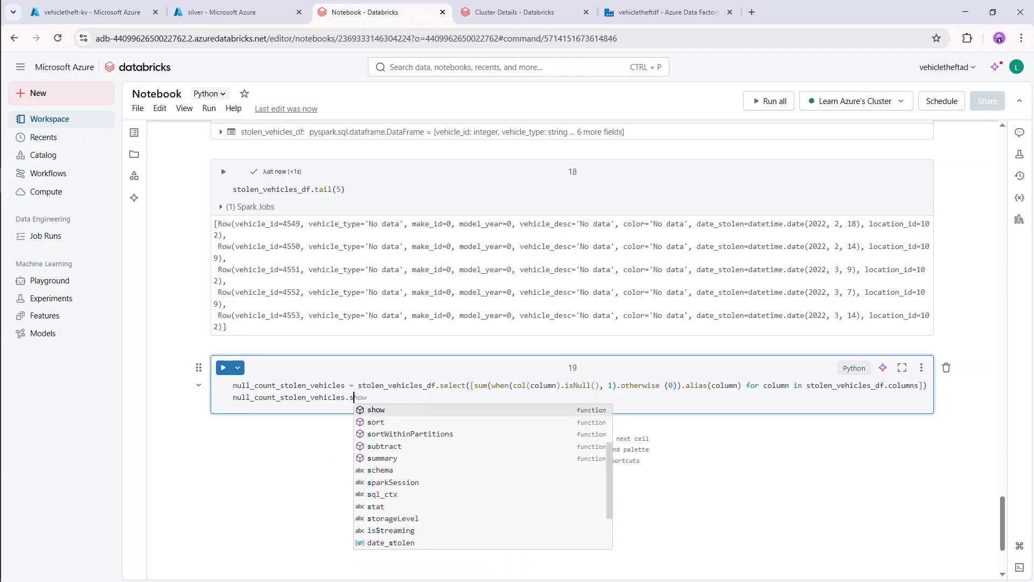
{"action": "key", "text": "Tab"}
{"action": "type", "text": "()"}
{"action": "key", "text": "shift+Return"}
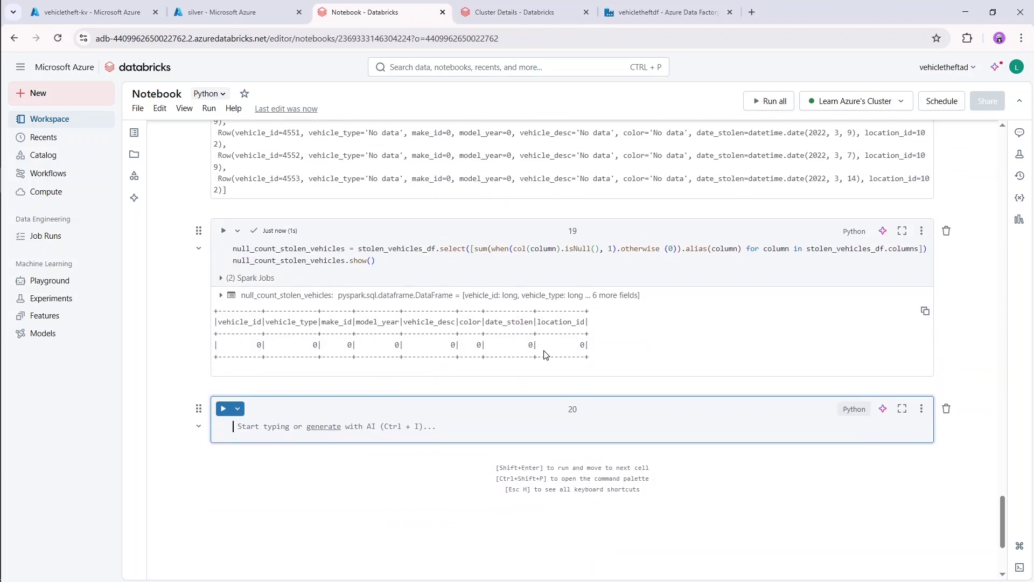
- Enter stolen_vehicles_df.show(5) in cell 20 and run it
{"action": "scroll", "coordinate": [676, 318], "scroll_direction": "down", "scroll_amount": 1}
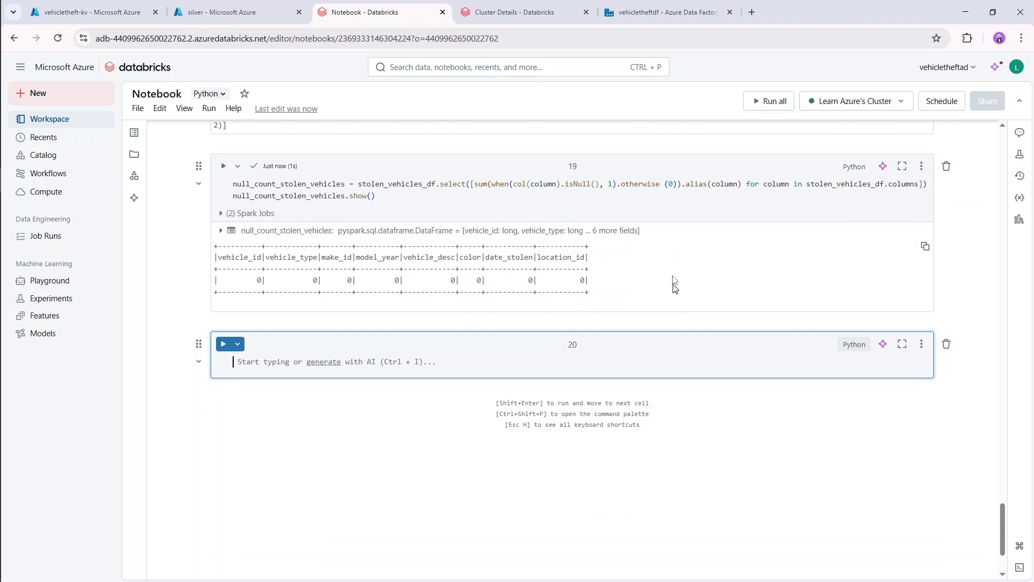
{"action": "scroll", "coordinate": [670, 253], "scroll_direction": "down", "scroll_amount": 1}
{"action": "scroll", "coordinate": [700, 220], "scroll_direction": "down", "scroll_amount": 1}
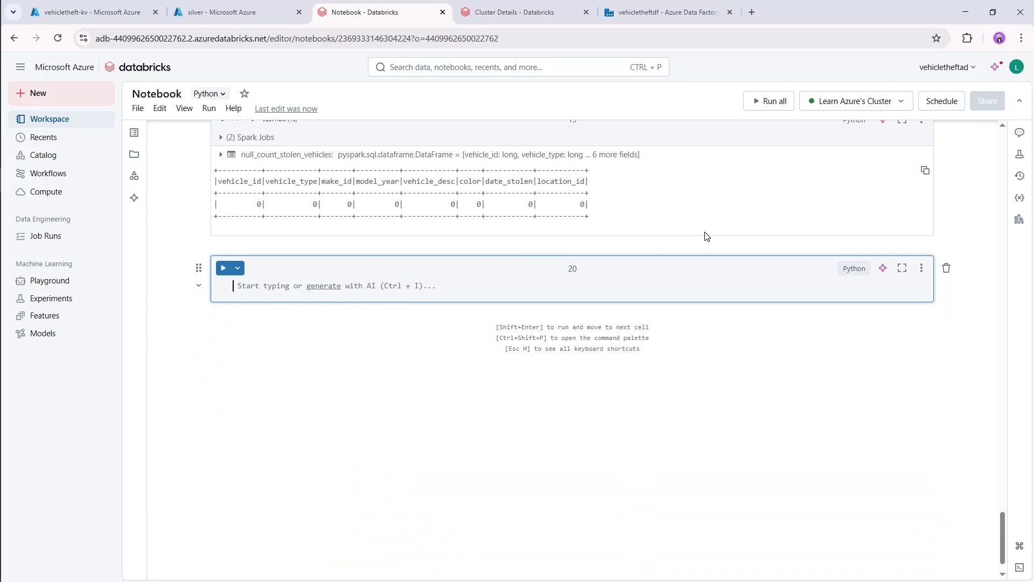
{"action": "scroll", "coordinate": [707, 236], "scroll_direction": "up", "scroll_amount": 1}
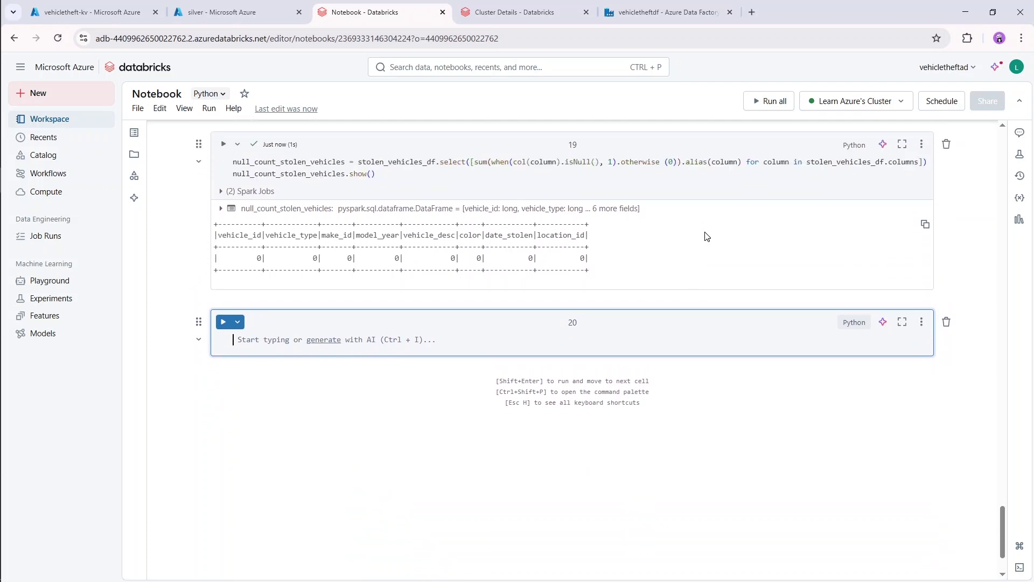
{"action": "type", "text": "stol"}
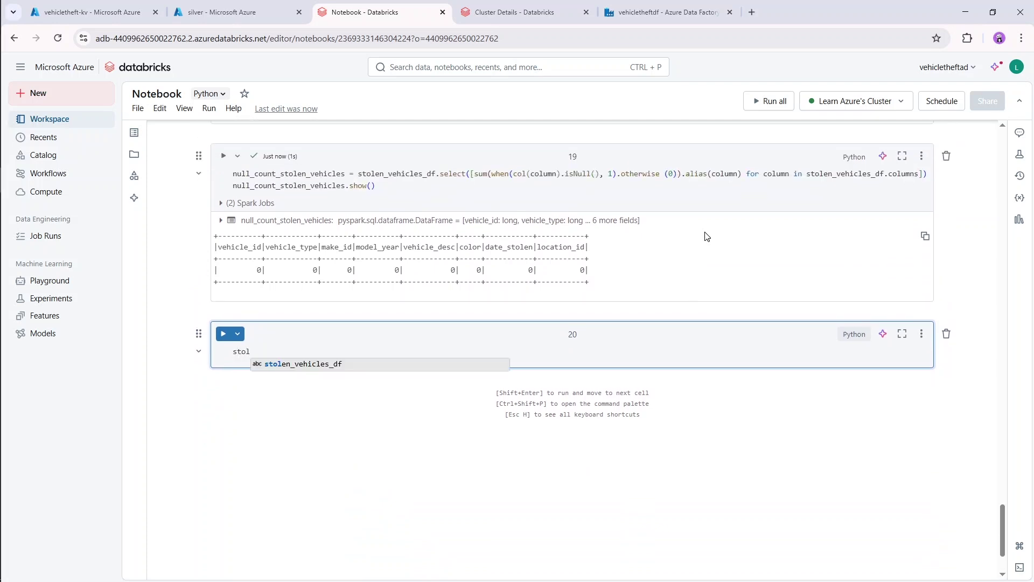
{"action": "type", "text": "en_vehicles_df."}
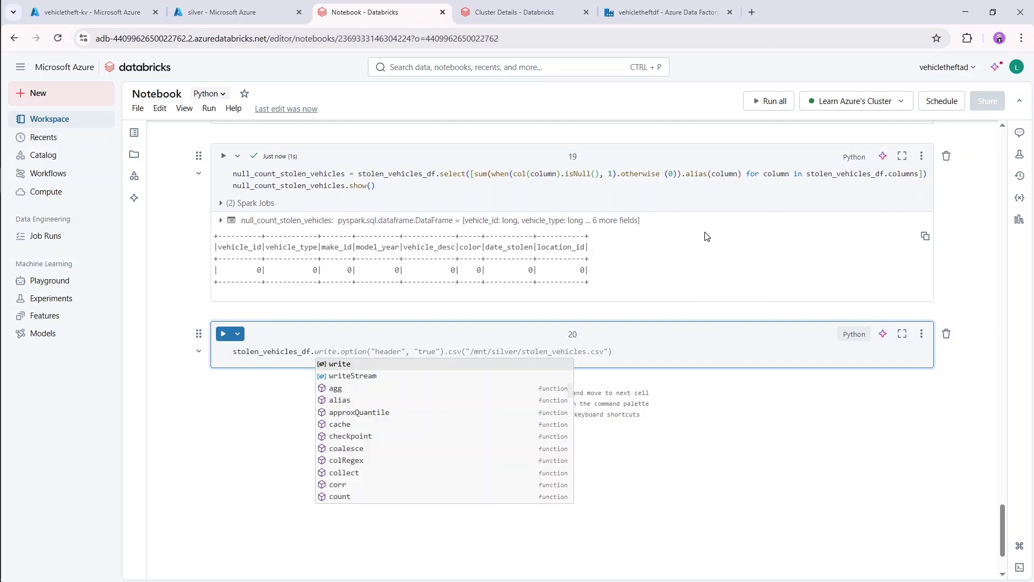
{"action": "type", "text": "show"}
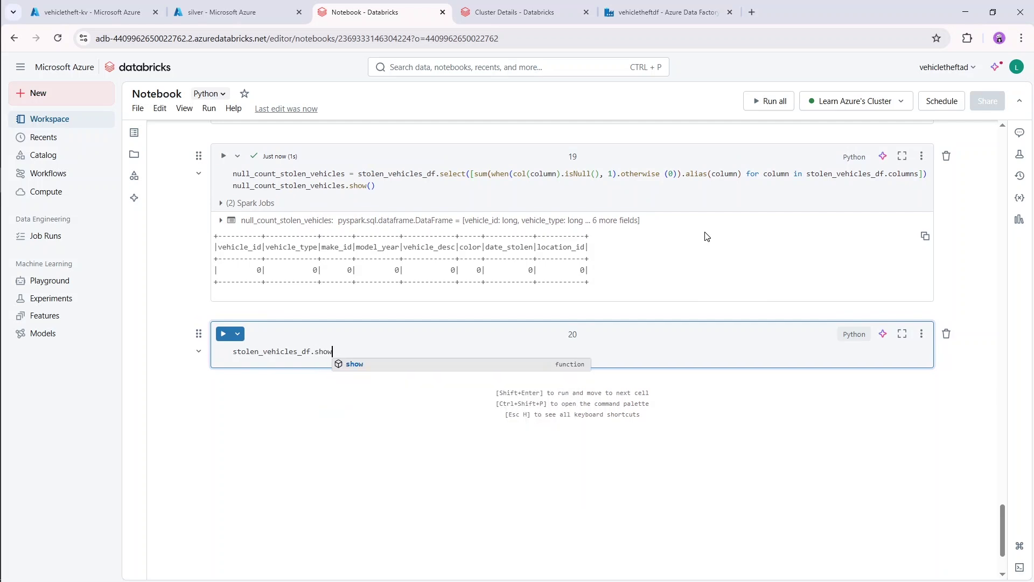
{"action": "type", "text": "()5"}
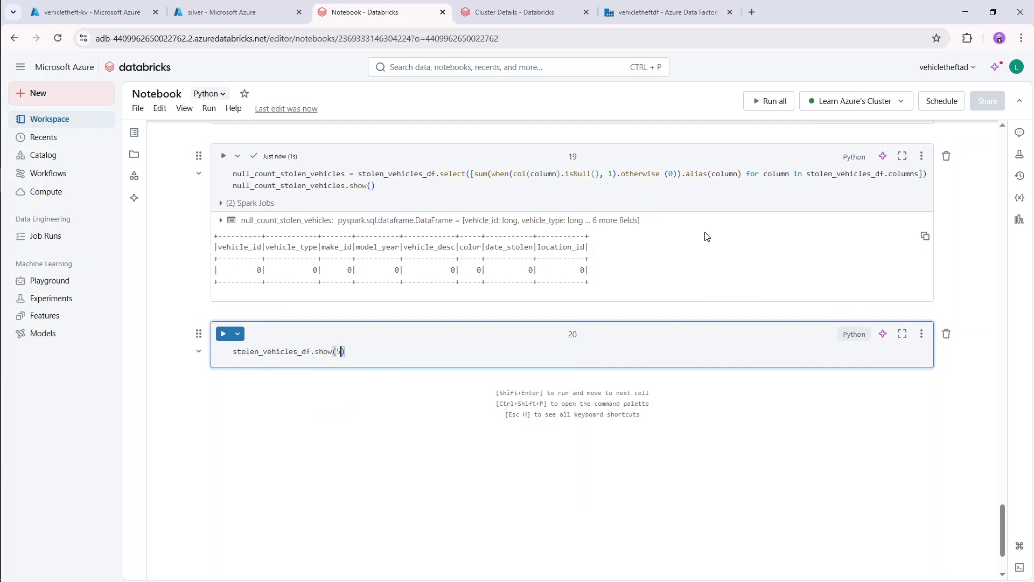
{"action": "key", "text": "shift+Return"}
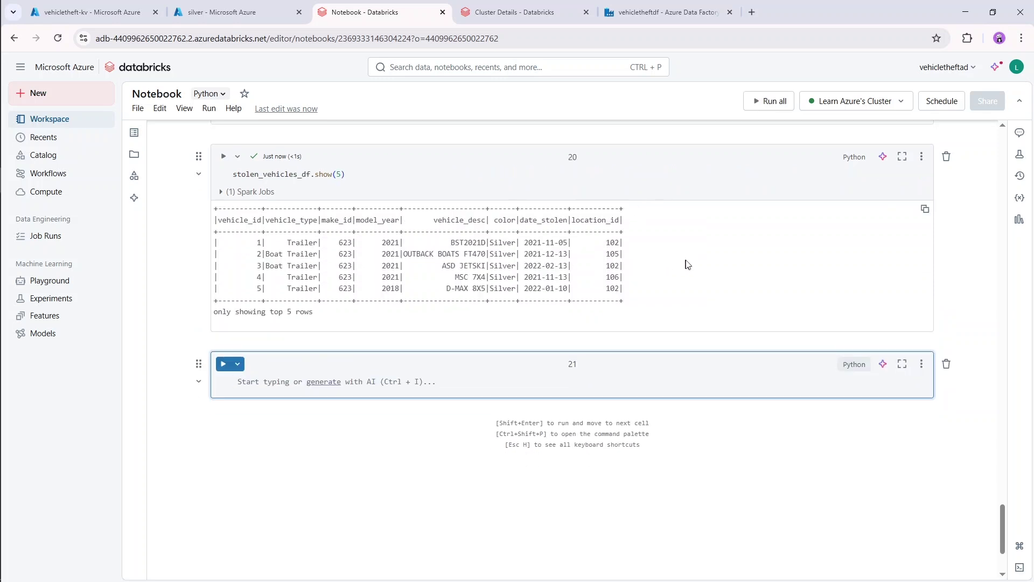
- Begin cell 21 with location_df.write.option("header", "true") as the start of the CSV export statement
{"action": "scroll", "coordinate": [688, 264], "scroll_direction": "up", "scroll_amount": 1}
{"action": "scroll", "coordinate": [688, 264], "scroll_direction": "down", "scroll_amount": 1}
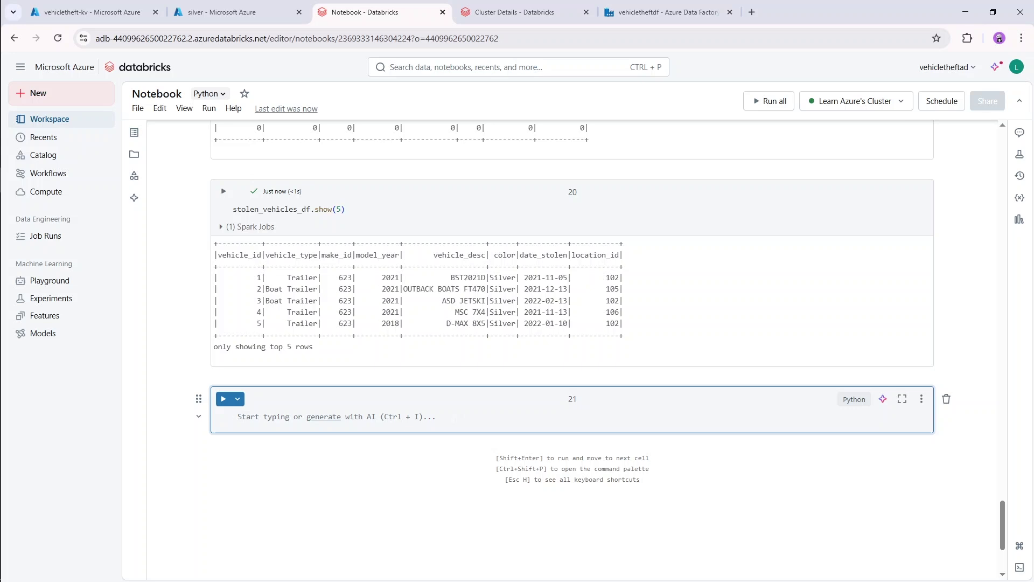
{"action": "scroll", "coordinate": [453, 417], "scroll_direction": "down", "scroll_amount": 1}
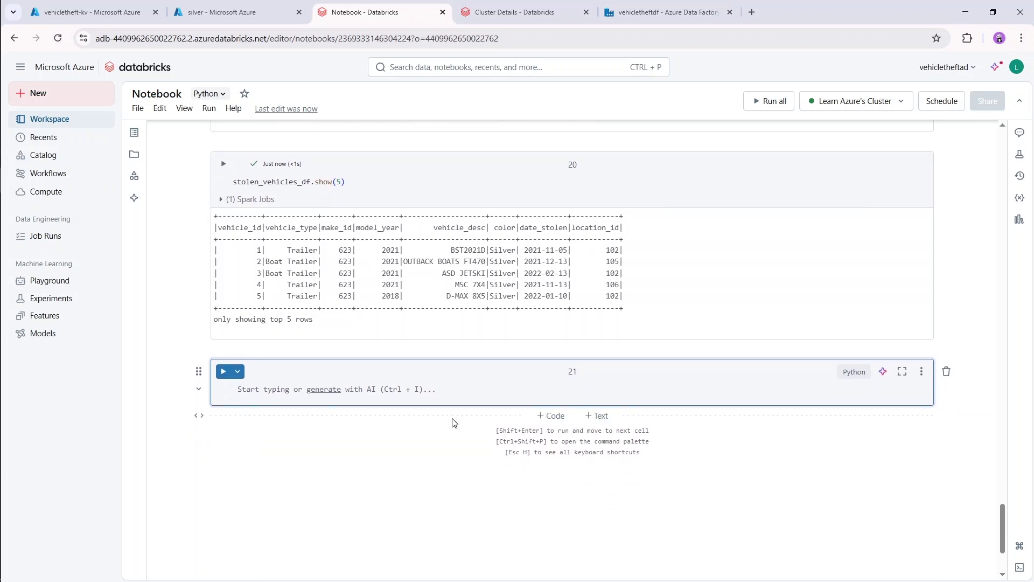
{"action": "type", "text": "location_df"}
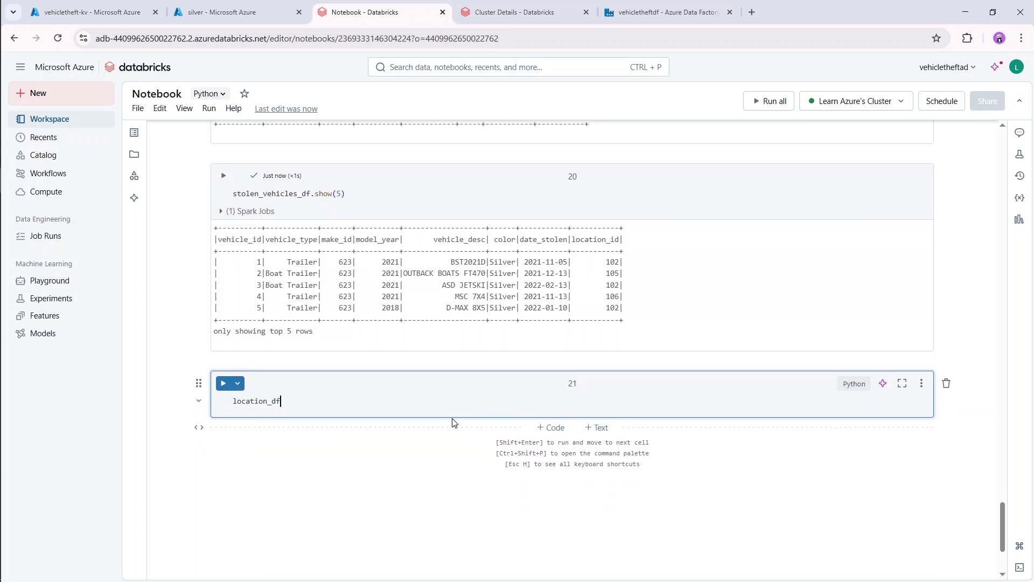
{"action": "type", "text": "."}
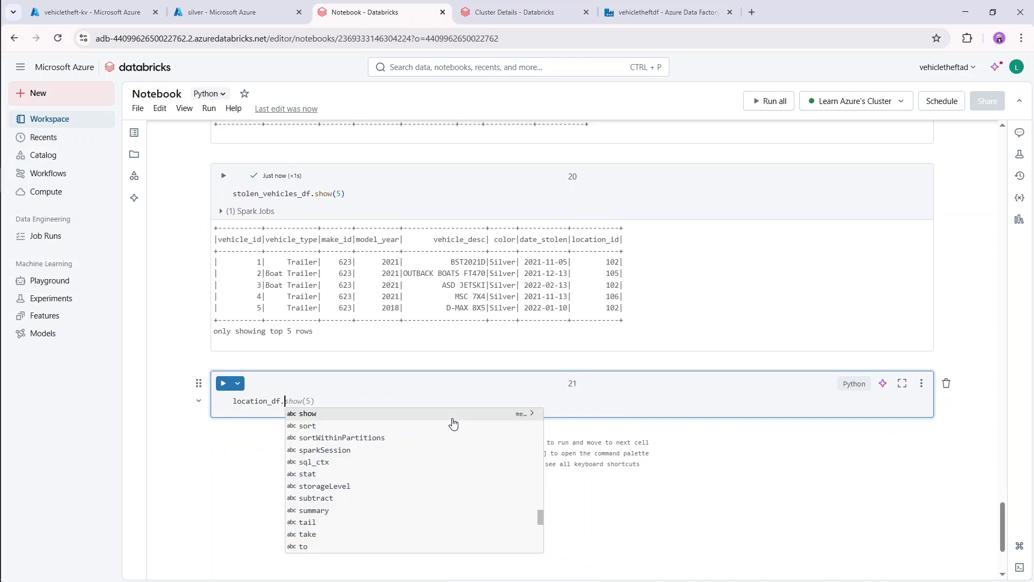
{"action": "type", "text": "write."}
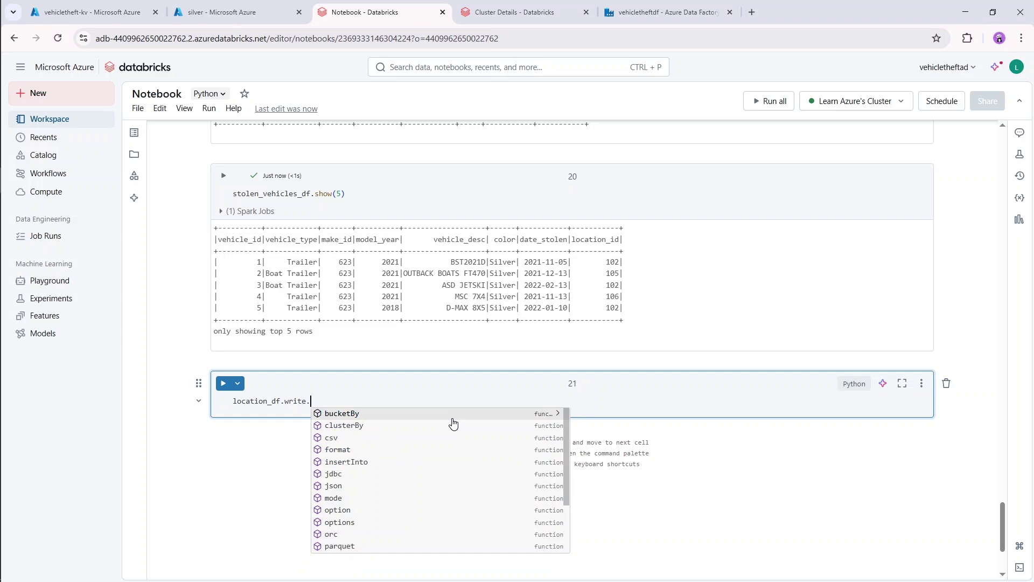
{"action": "type", "text": "option("}
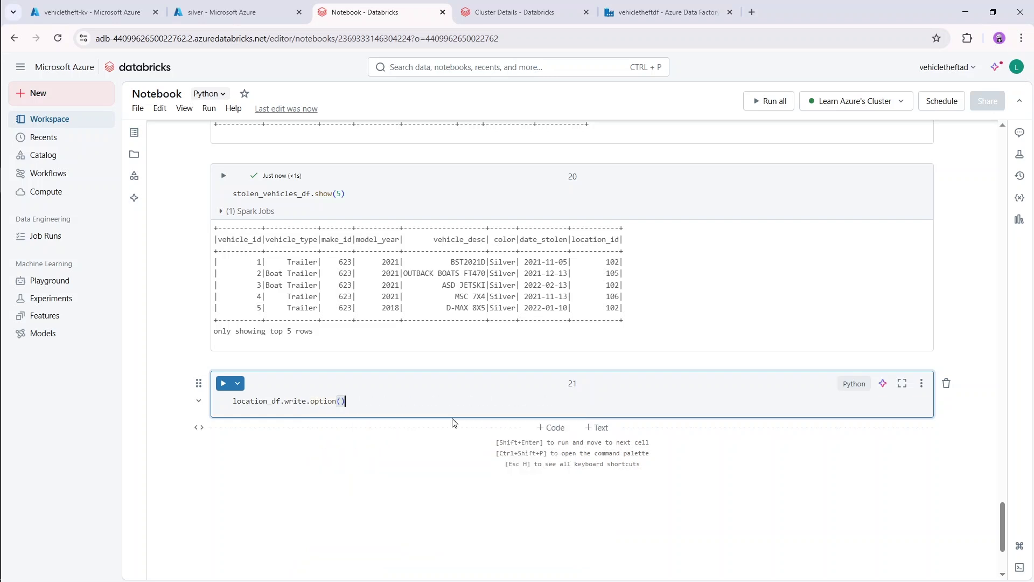
{"action": "type", "text": "\"header\""}
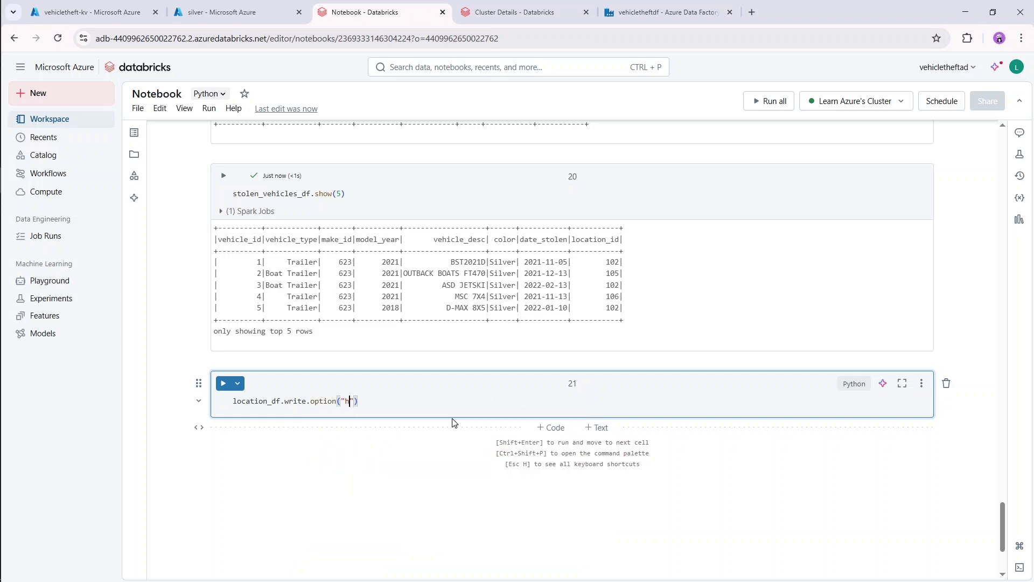
{"action": "type", "text": ", \\"}
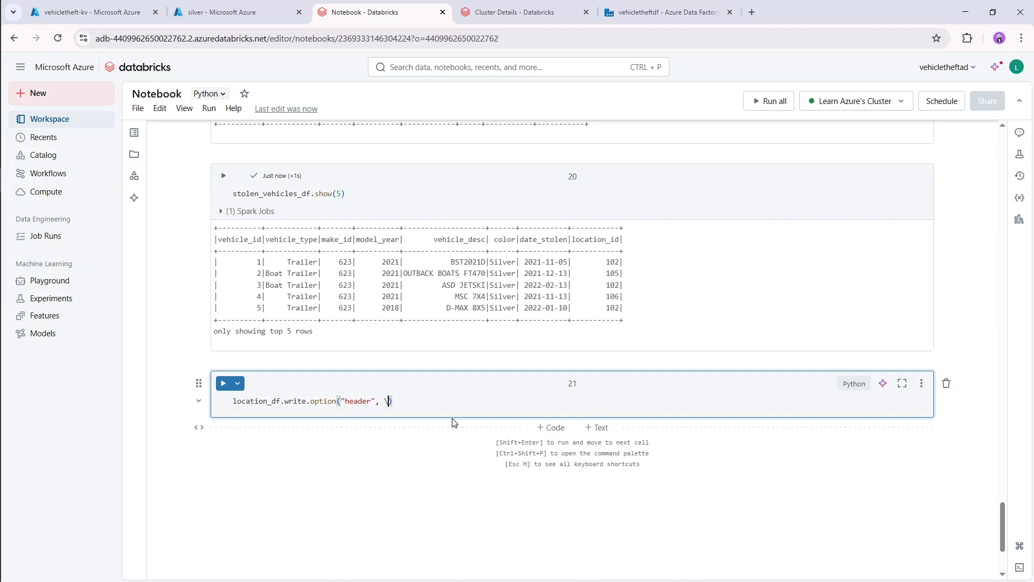
{"action": "key", "text": "BackSpace"}
{"action": "type", "text": "\"true"}
{"action": "type", "text": "."}
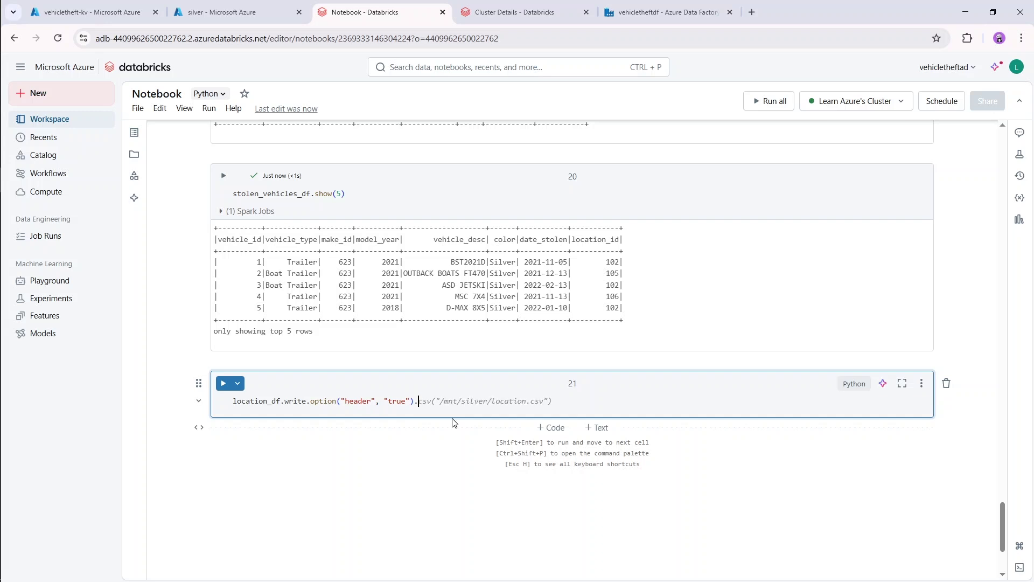
- Complete the location_df write statement in cell 21 with .csv("/mnt/gold/location.csv")
{"action": "type", "text": "csv"}
{"action": "type", "text": "()"}
{"action": "type", "text": "\""}
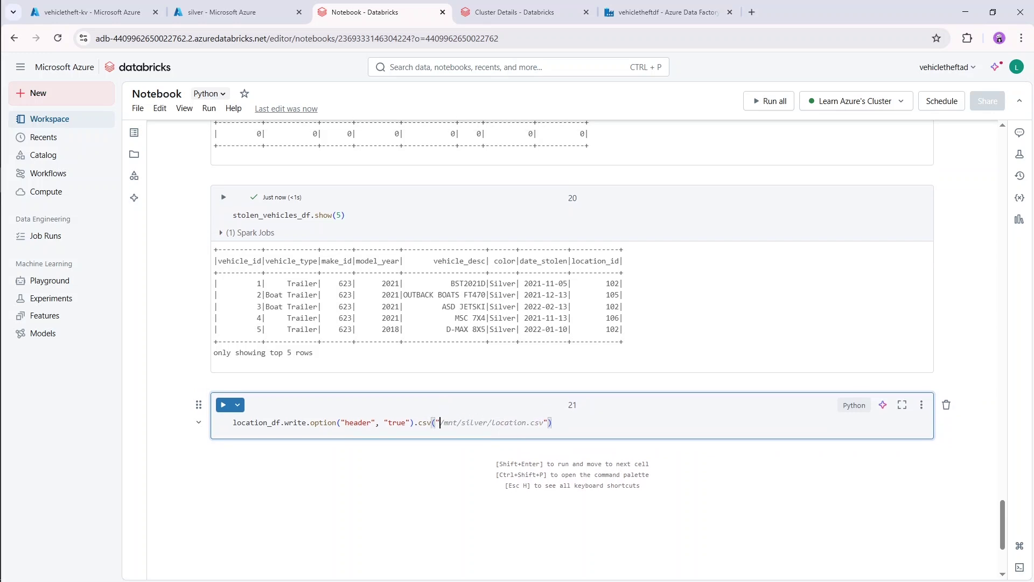
{"action": "key", "text": "Tab"}
{"action": "double_click", "coordinate": [479, 423]}
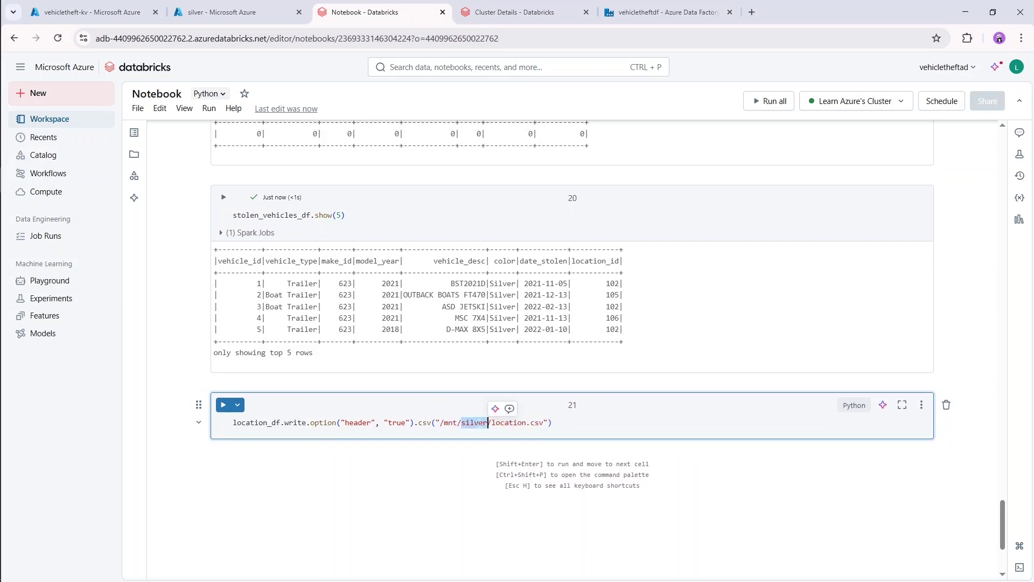
{"action": "type", "text": "gold"}
{"action": "left_click", "coordinate": [537, 438]}
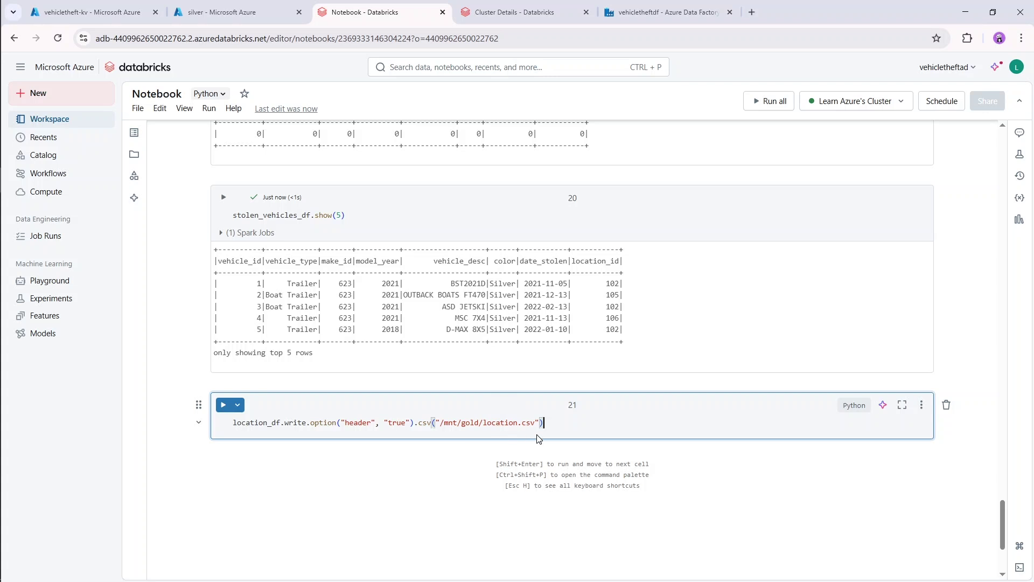
- Duplicate the location_df write line in cell 21 until the cell holds four identical lines
{"action": "key", "text": "ctrl+a"}
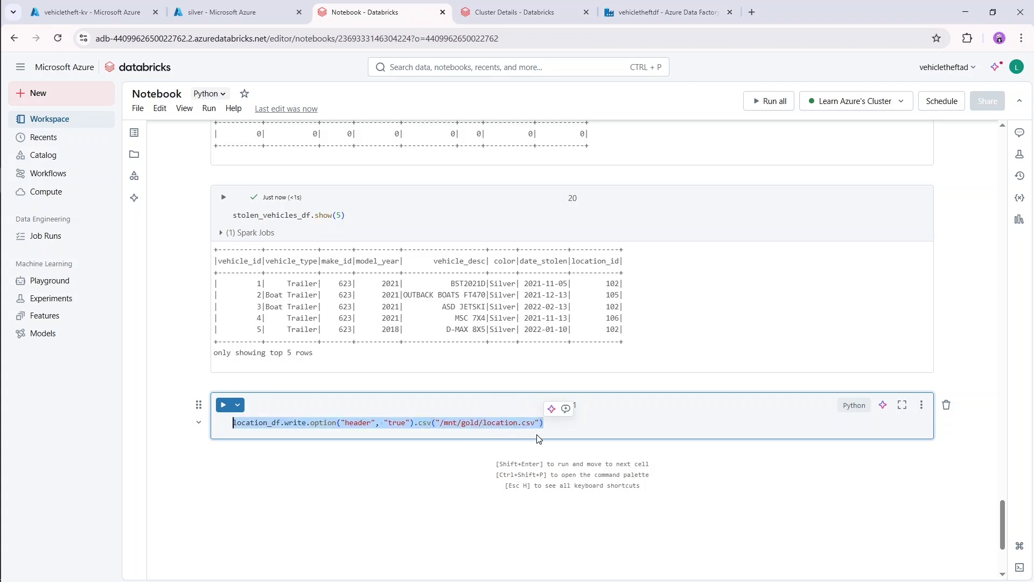
{"action": "key", "text": "ctrl+x"}
{"action": "key", "text": "ctrl+z"}
{"action": "key", "text": "Right"}
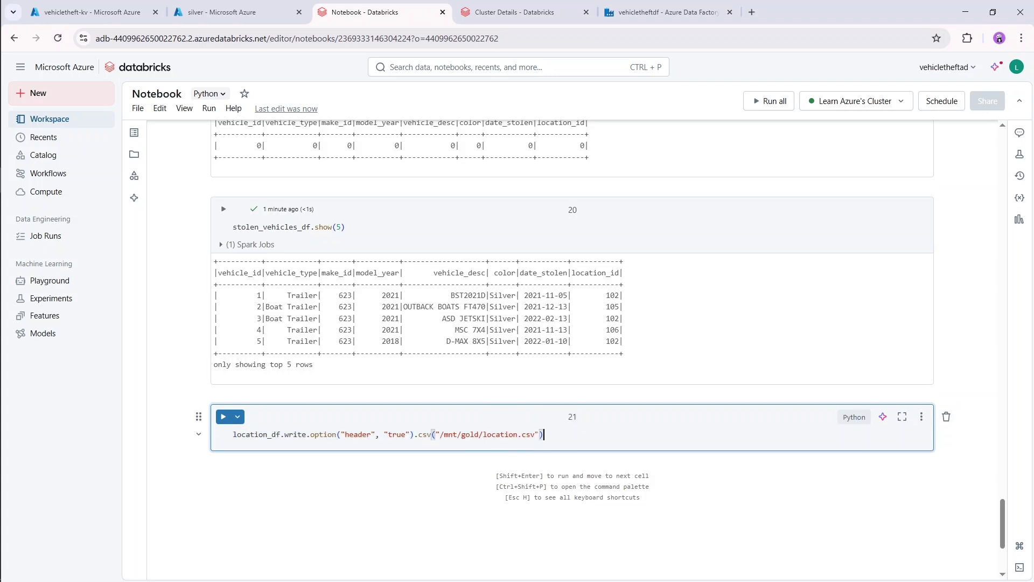
{"action": "key", "text": "Return"}
{"action": "key", "text": "ctrl+v"}
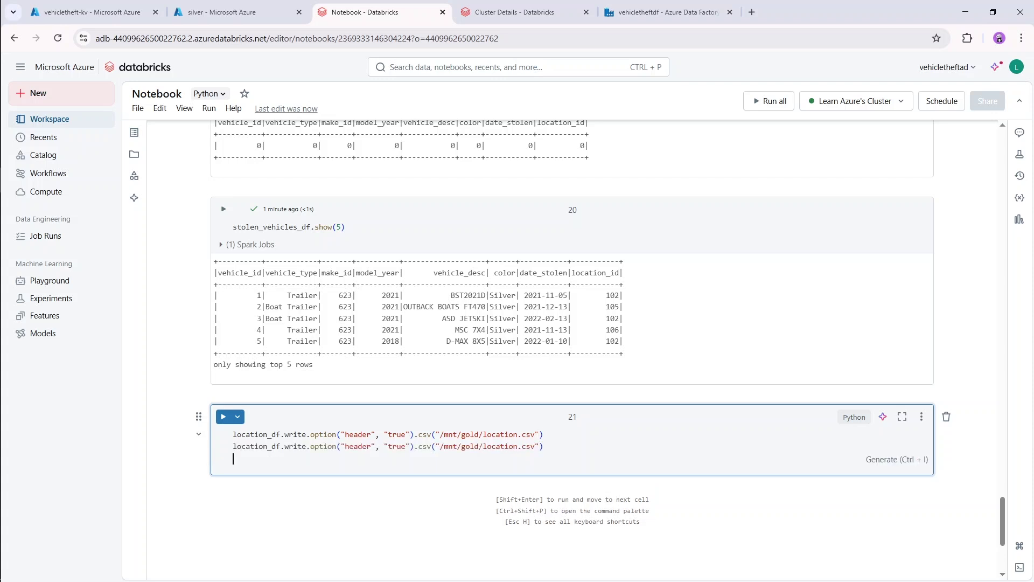
{"action": "key", "text": "Return"}
{"action": "key", "text": "ctrl+v"}
{"action": "key", "text": "Return"}
{"action": "key", "text": "ctrl+v"}
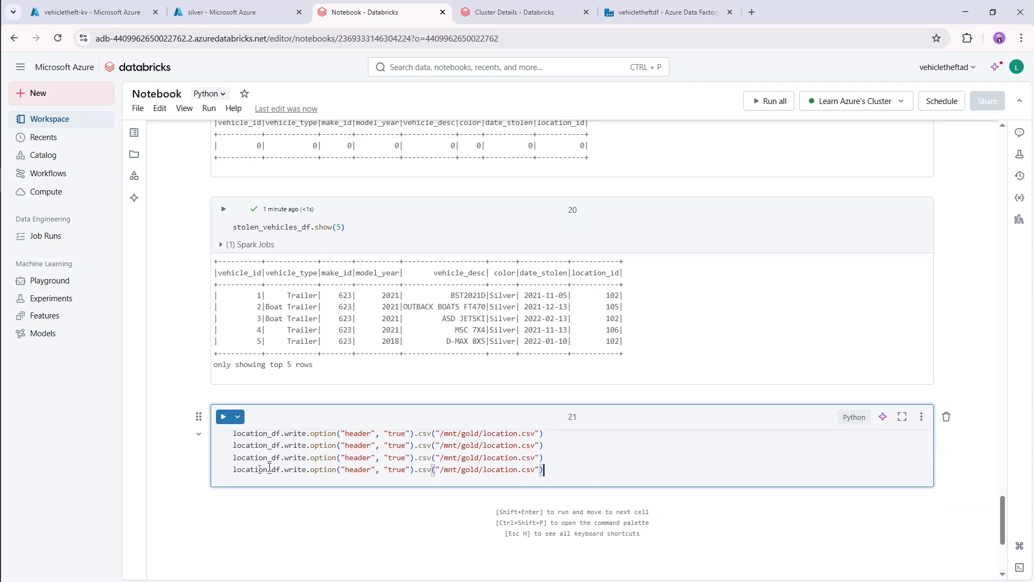
- Replace location_df in the second, third and fourth lines of cell 21 with make_details_df, stolen_vehicles_df and database_df
{"action": "left_click_drag", "start_coordinate": [232, 434], "coordinate": [280, 471]}
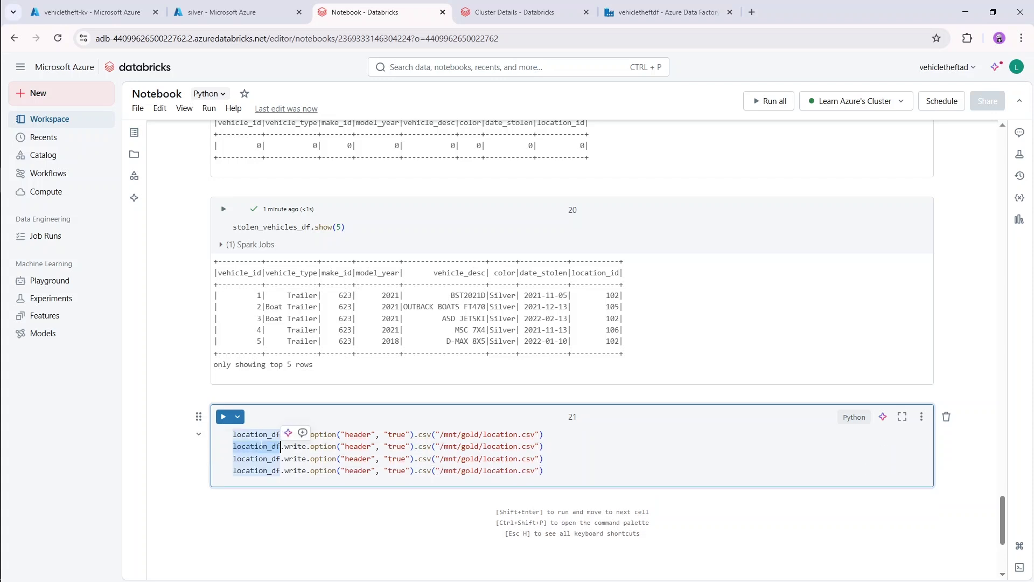
{"action": "type", "text": "make_details_df"}
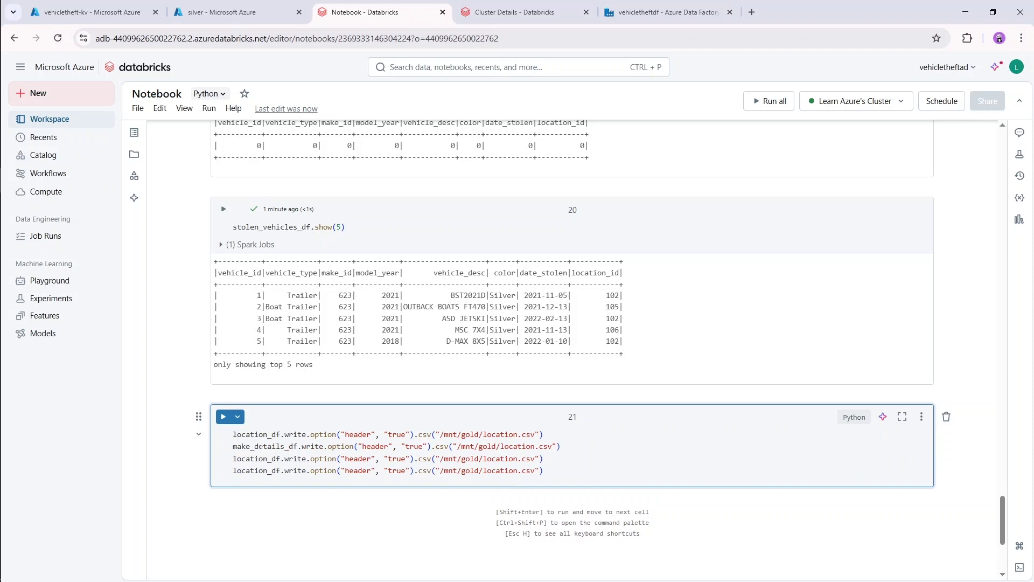
{"action": "double_click", "coordinate": [256, 458]}
{"action": "type", "text": "stolen_vehicles_df"}
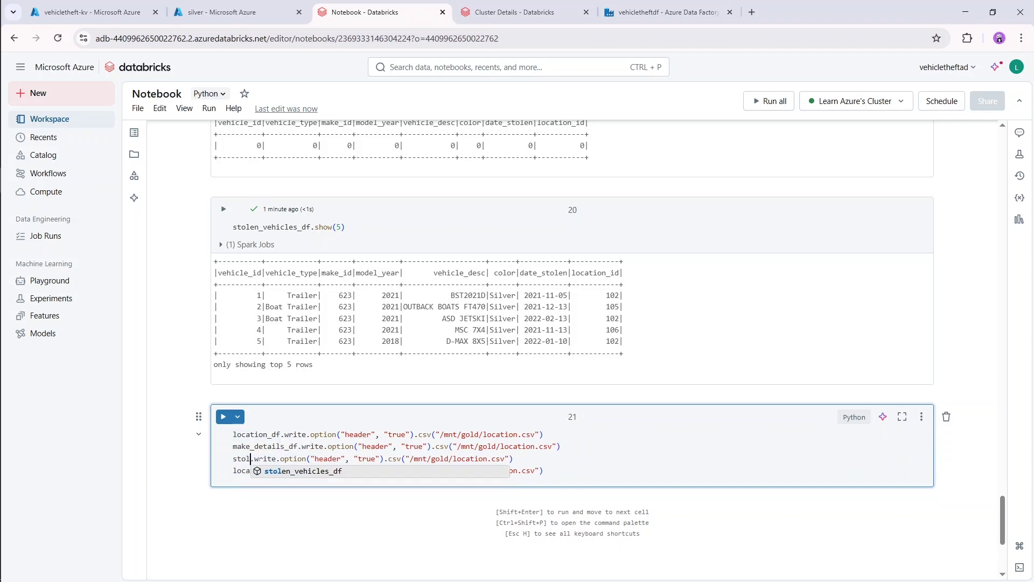
{"action": "double_click", "coordinate": [256, 470]}
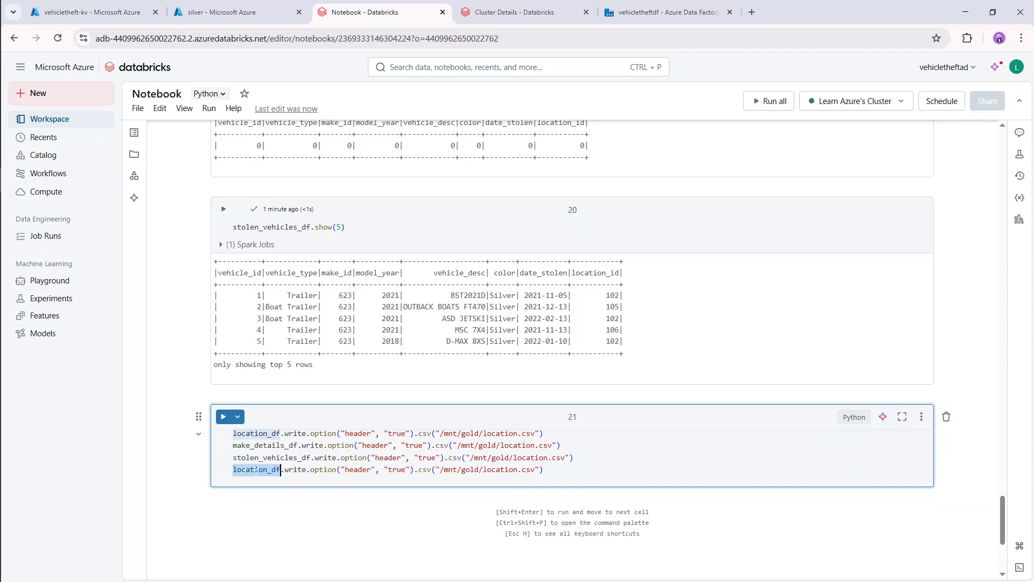
{"action": "type", "text": "database_df"}
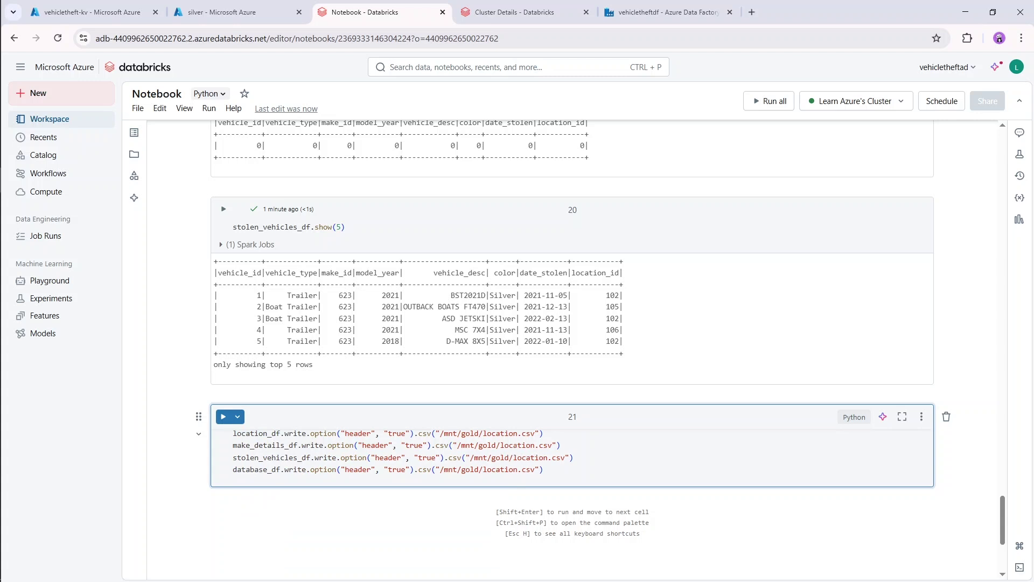
- Change the output file names in lines two to four of cell 21 to make_details.csv, stolen_vehicles.csv and database.csv
{"action": "double_click", "coordinate": [533, 445]}
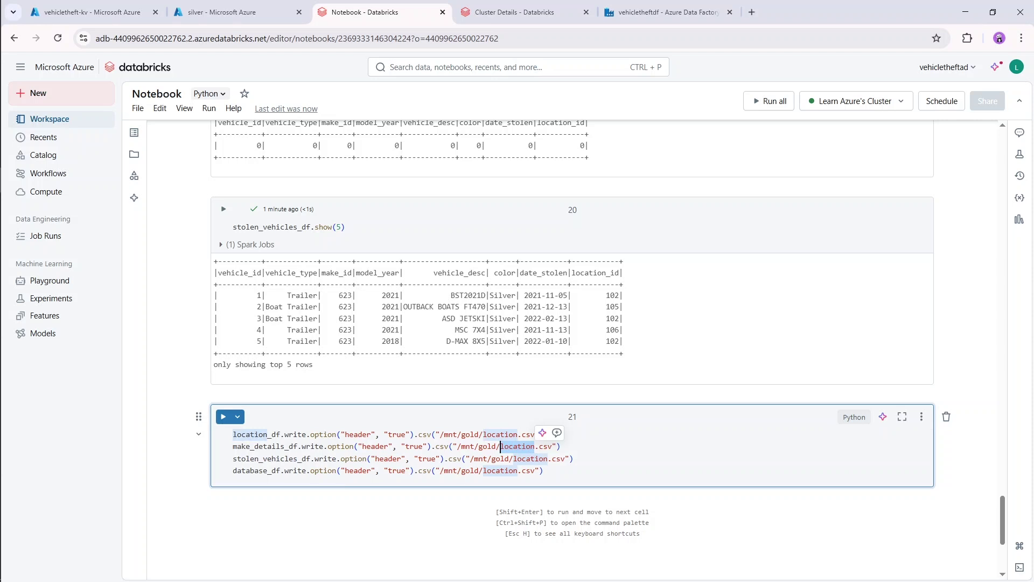
{"action": "type", "text": "make_"}
{"action": "type", "text": "details"}
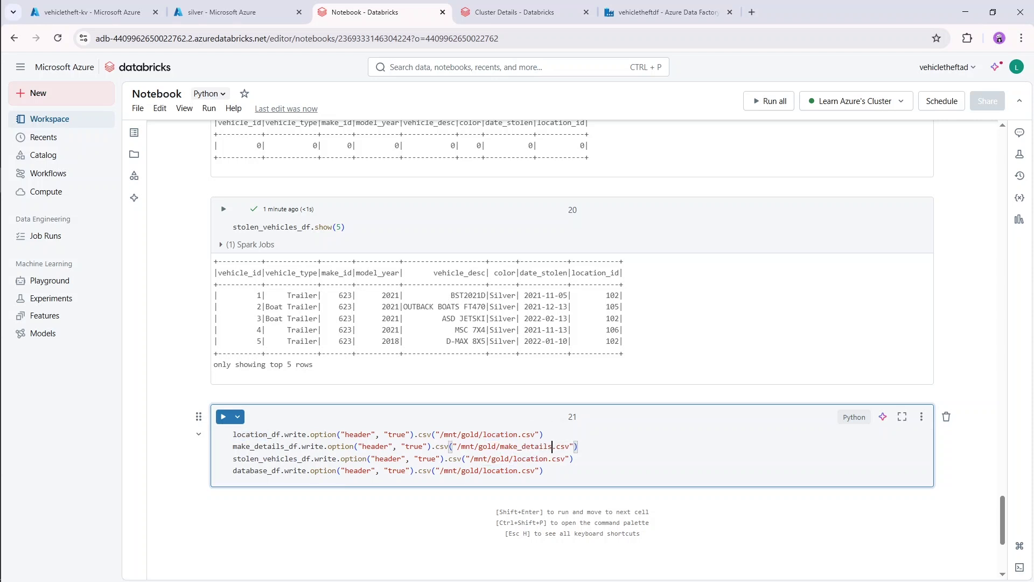
{"action": "left_click_drag", "start_coordinate": [548, 459], "coordinate": [513, 459]}
{"action": "type", "text": "stolen_vehicles"}
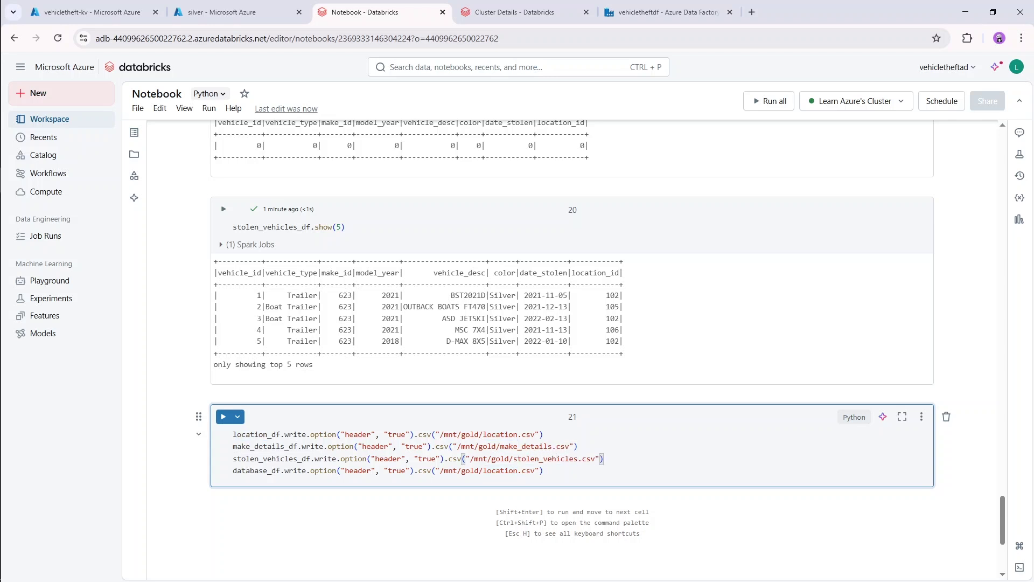
{"action": "left_click_drag", "start_coordinate": [519, 470], "coordinate": [483, 471]}
{"action": "type", "text": "st"}
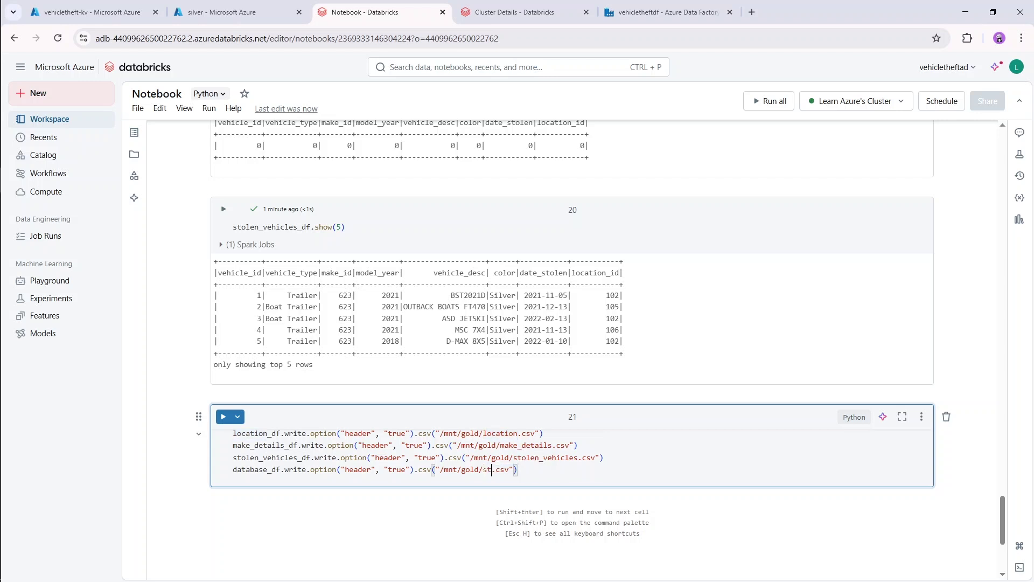
{"action": "type", "text": "a"}
{"action": "key", "text": "BackSpace"}
{"action": "key", "text": "BackSpace"}
{"action": "key", "text": "BackSpace"}
{"action": "type", "text": "database"}
- Compare with the silver write statements in cell 13, and run cell 21 to write the four dataframes to /mnt/gold
{"action": "scroll", "coordinate": [639, 463], "scroll_direction": "down", "scroll_amount": 1}
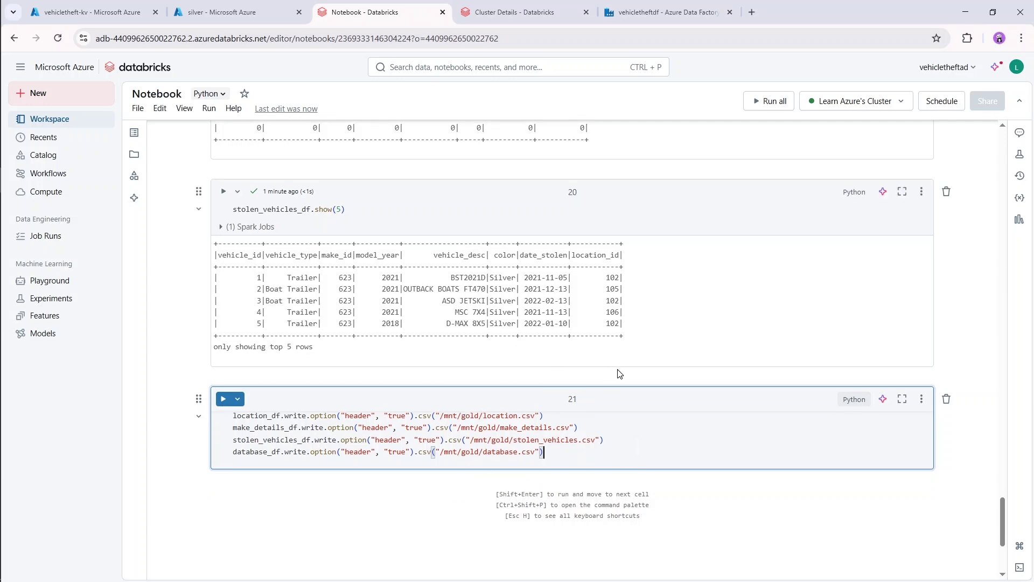
{"action": "scroll", "coordinate": [619, 370], "scroll_direction": "up", "scroll_amount": 6}
{"action": "scroll", "coordinate": [619, 372], "scroll_direction": "up", "scroll_amount": 15}
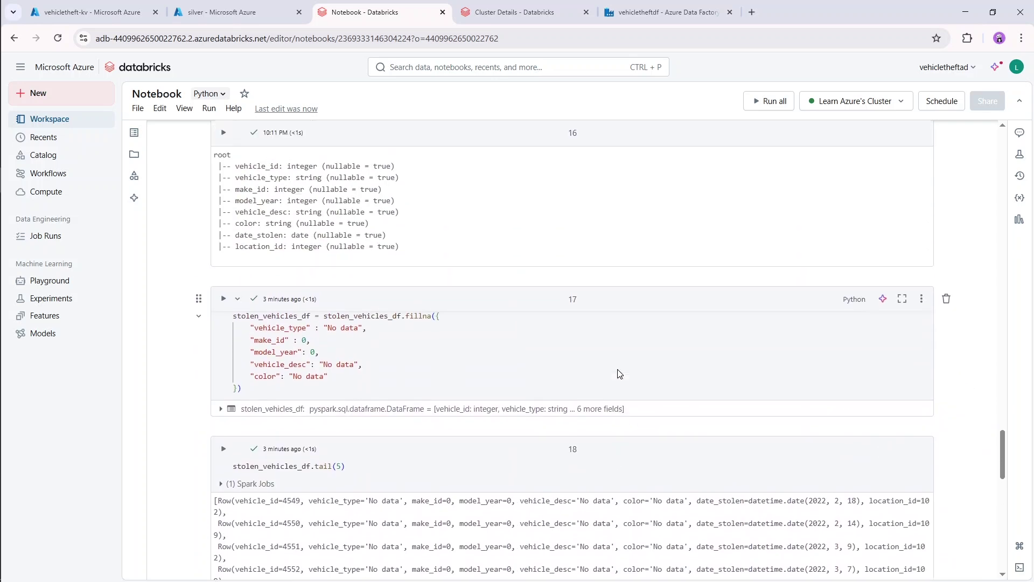
{"action": "scroll", "coordinate": [618, 371], "scroll_direction": "up", "scroll_amount": 6}
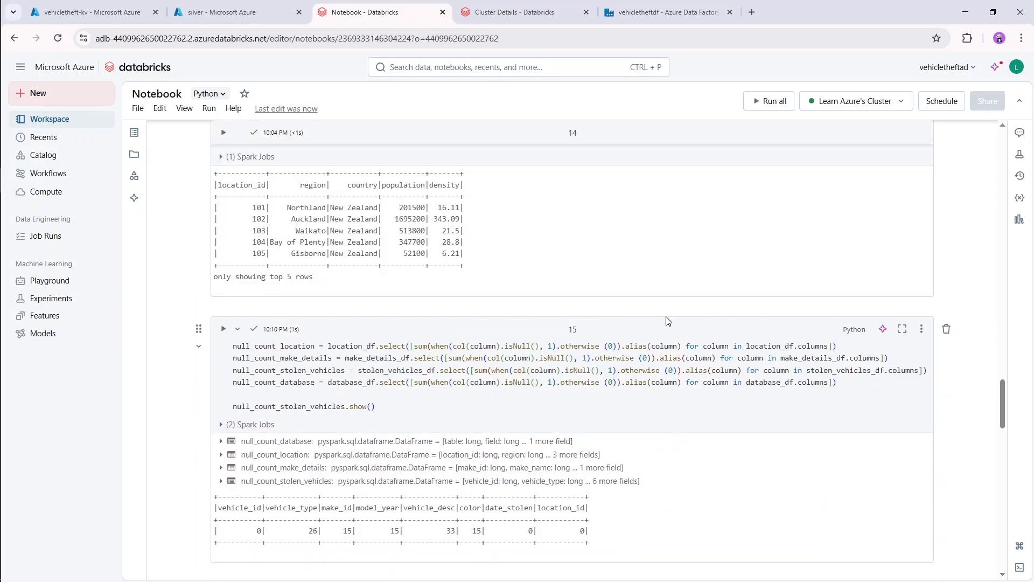
{"action": "scroll", "coordinate": [668, 321], "scroll_direction": "down", "scroll_amount": 1}
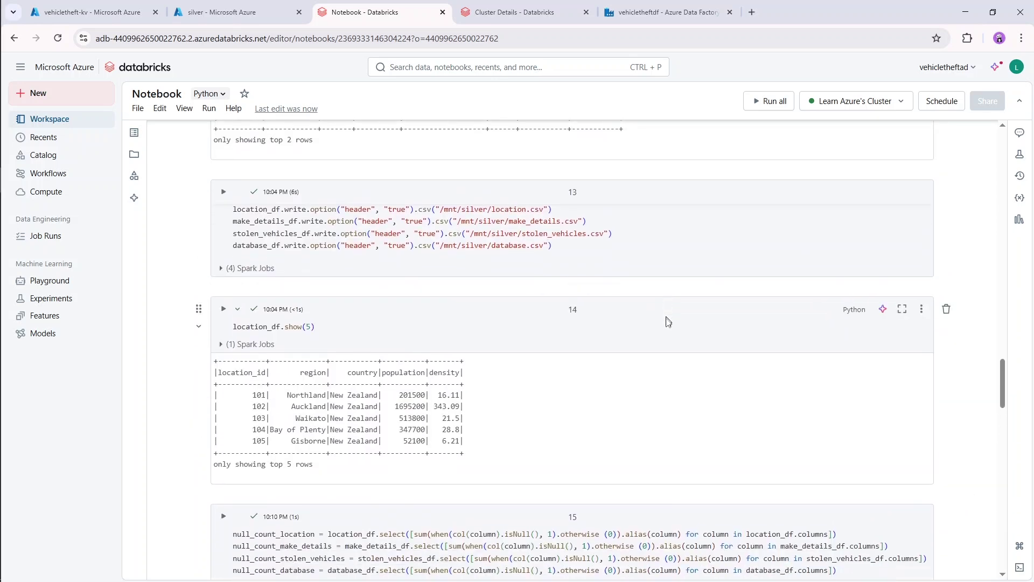
{"action": "scroll", "coordinate": [662, 410], "scroll_direction": "down", "scroll_amount": 20}
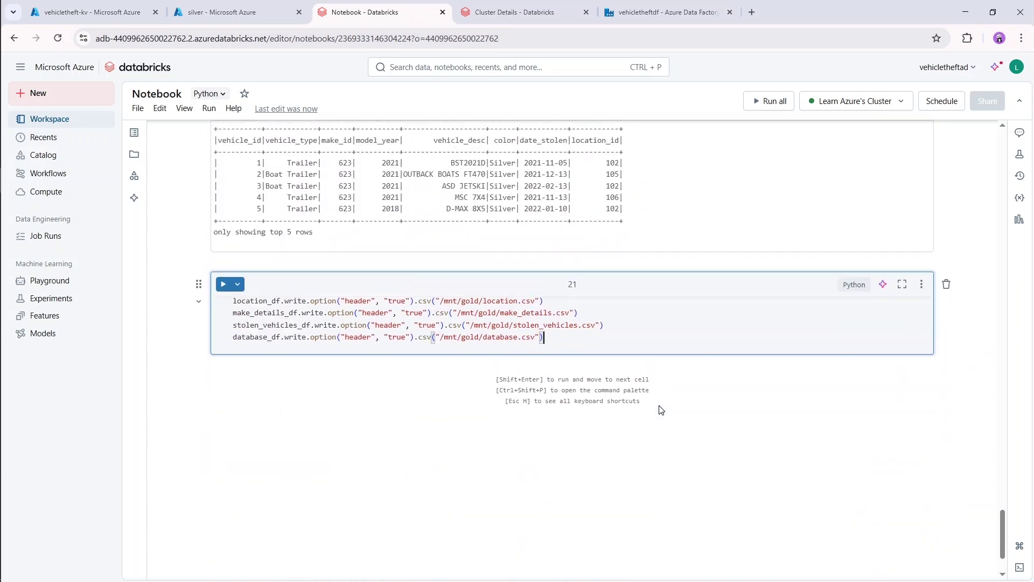
{"action": "key", "text": "shift+Return"}
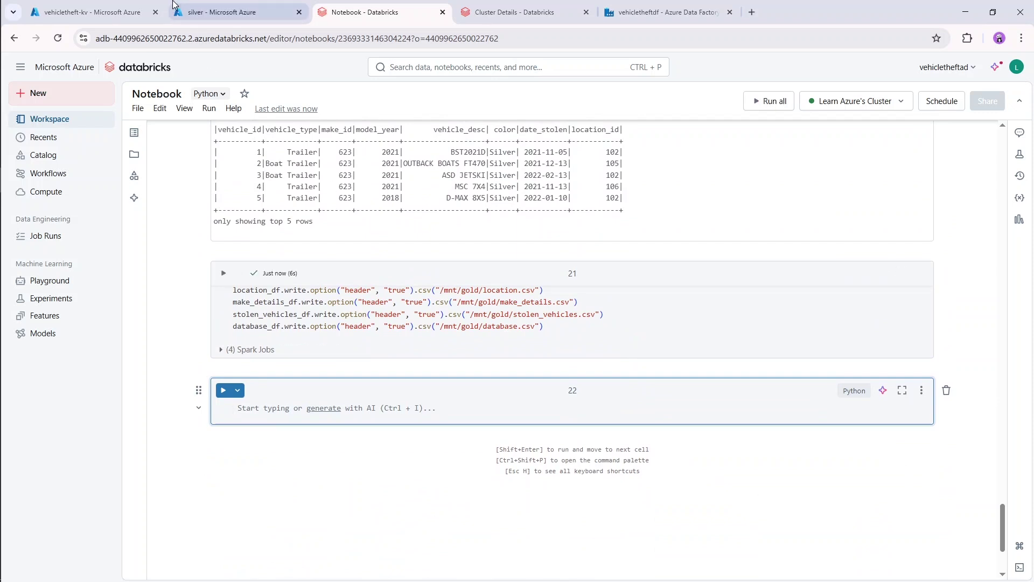
- Switch to the Azure portal and open the database.csv folder in the gold container of vehicletheftsa to check the written files
{"action": "left_click", "coordinate": [220, 11]}
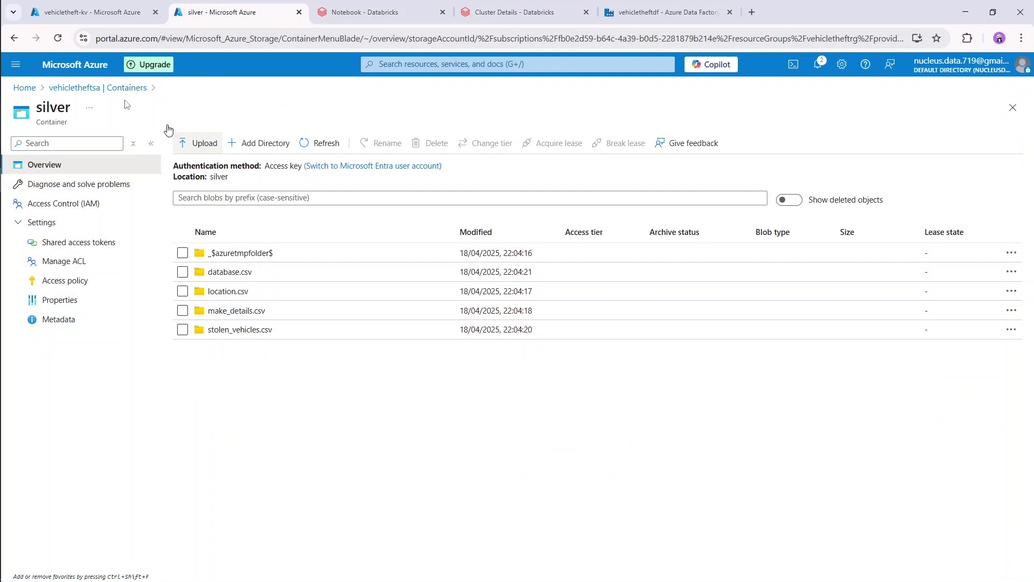
{"action": "left_click", "coordinate": [109, 91]}
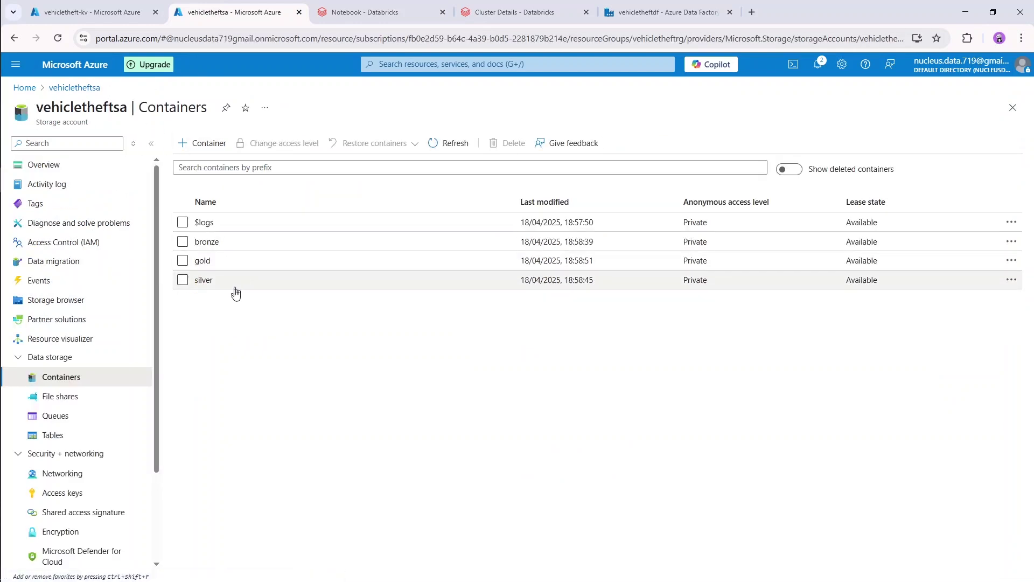
{"action": "left_click", "coordinate": [237, 269]}
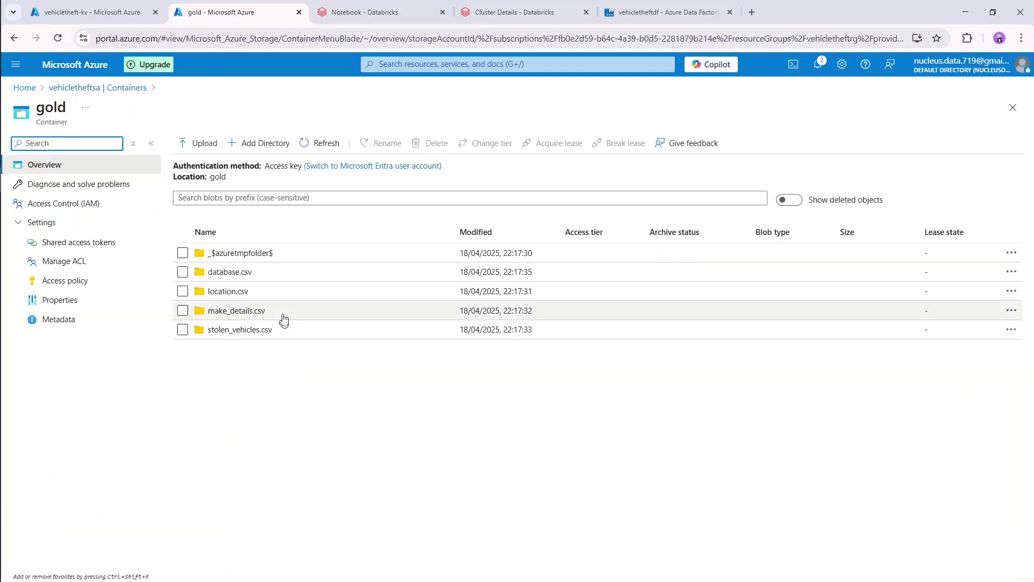
{"action": "left_click", "coordinate": [236, 274]}
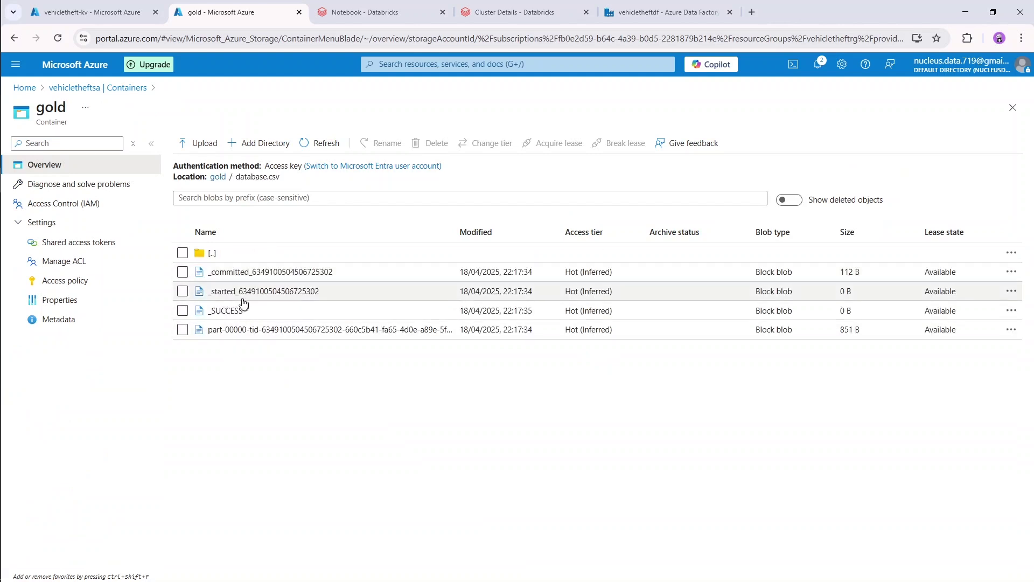
- Return to the root of the gold container to check its folders, and switch back to the Databricks notebook
{"action": "left_click", "coordinate": [217, 178]}
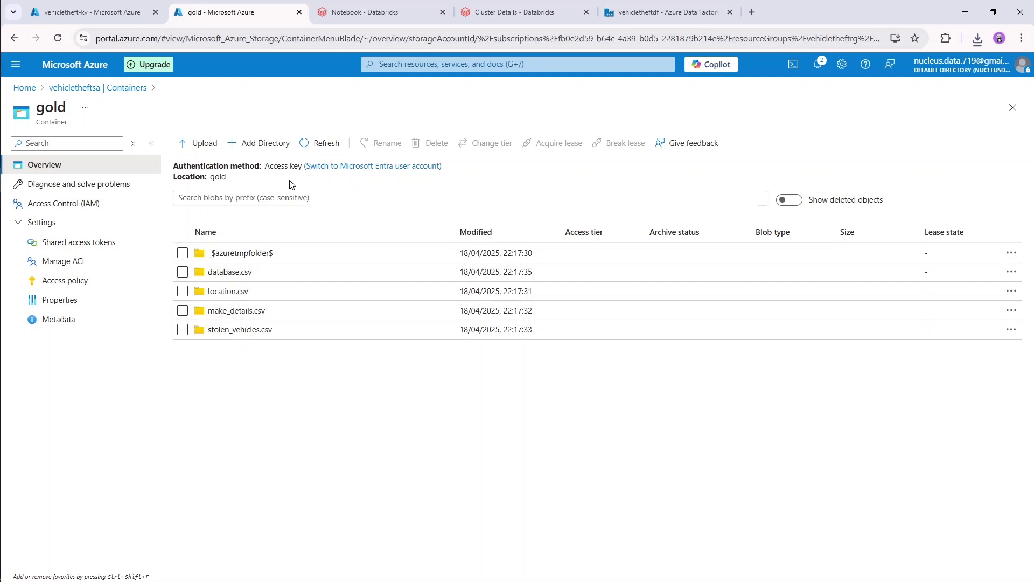
{"action": "left_click", "coordinate": [407, 9]}
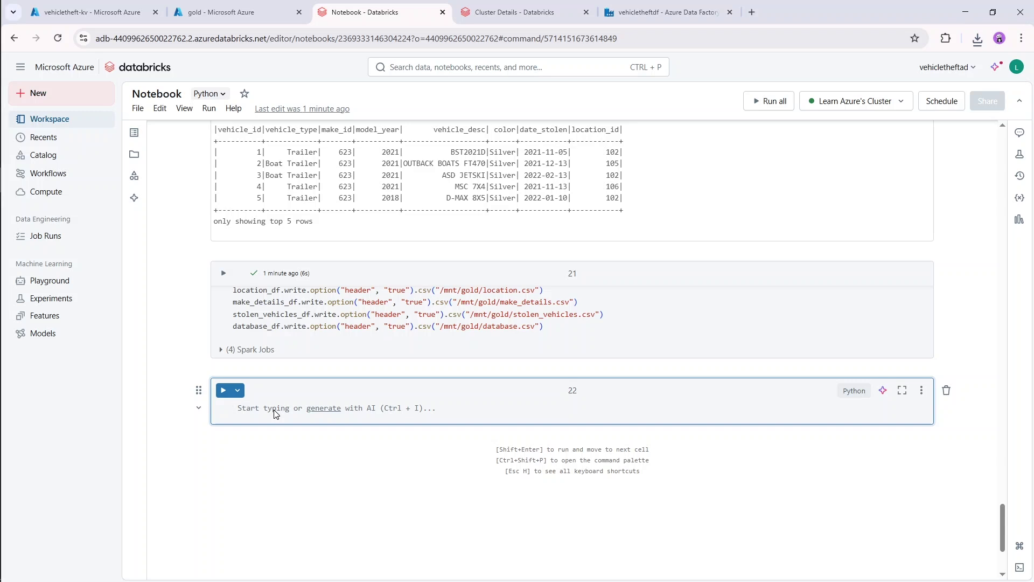
- In cell 22, register location_df as a temporary view with location_df.createOrReplaceTempView("location")
{"action": "type", "text": "location"}
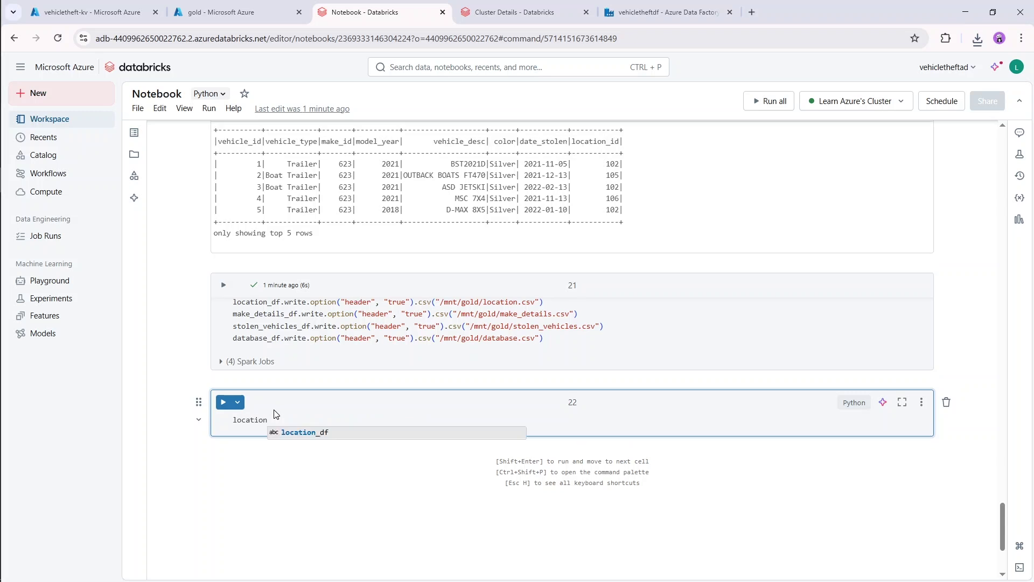
{"action": "key", "text": "Tab"}
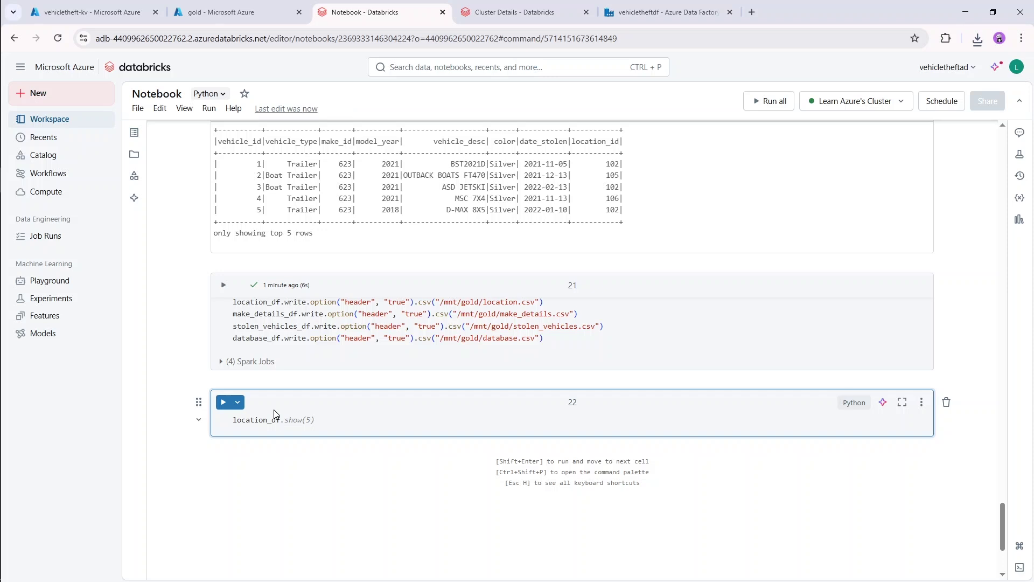
{"action": "type", "text": "."}
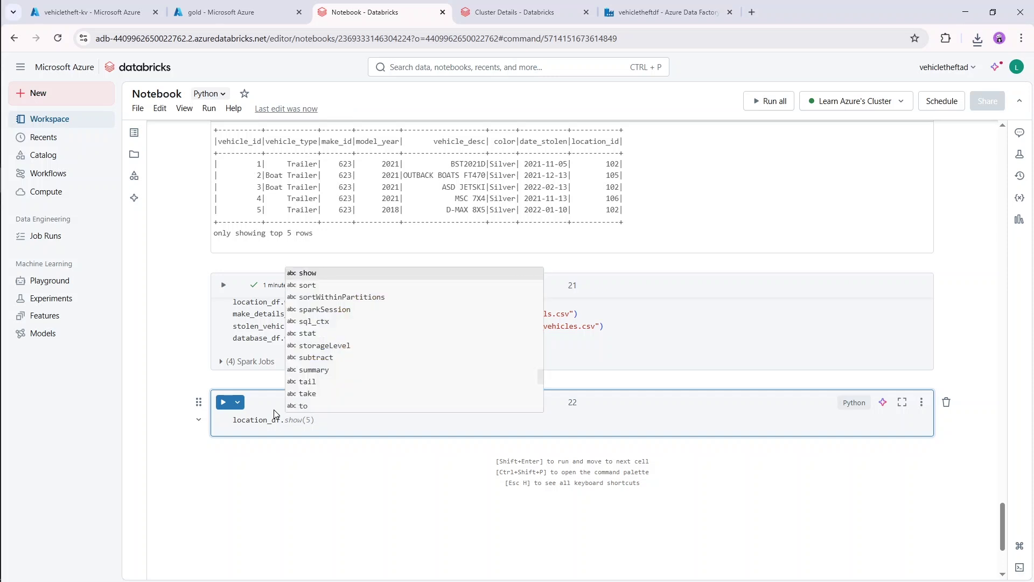
{"action": "type", "text": "crea"}
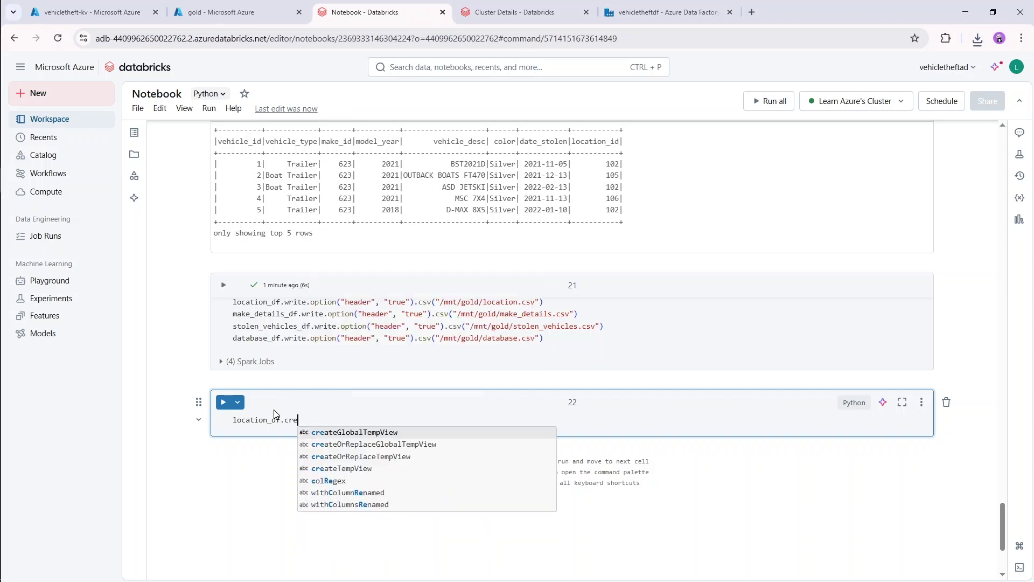
{"action": "key", "text": "Down"}
{"action": "key", "text": "Down"}
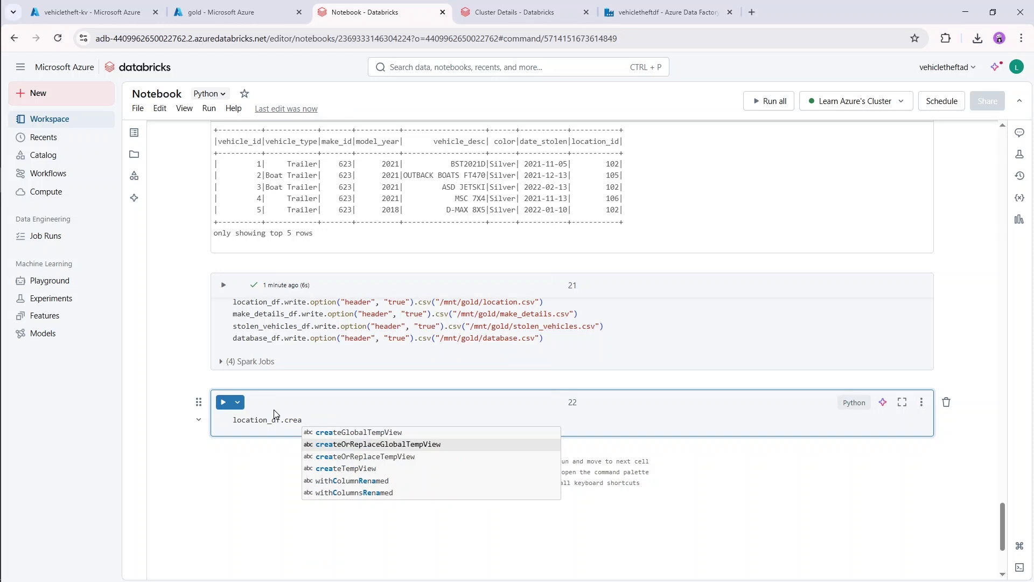
{"action": "key", "text": "Return"}
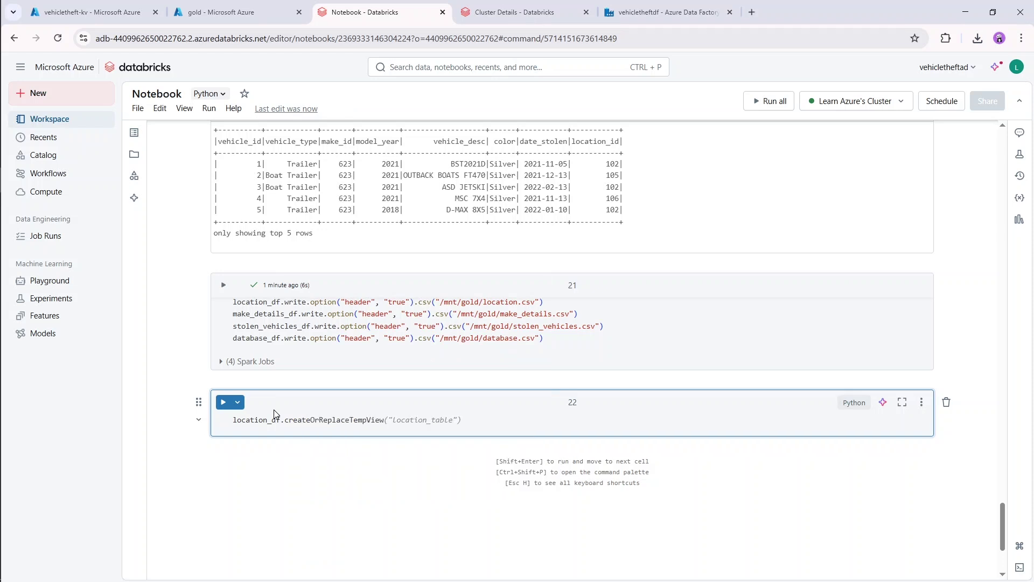
{"action": "type", "text": "("}
{"action": "type", "text": "\"location_view"}
{"action": "type", "text": "location"}
{"action": "key", "text": "Return"}
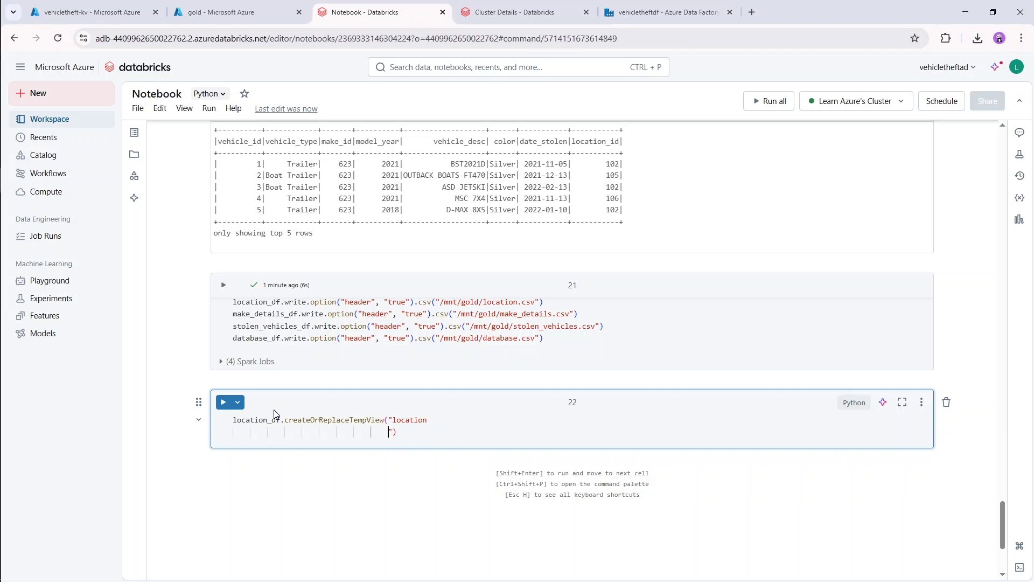
{"action": "key", "text": "ctrl+z"}
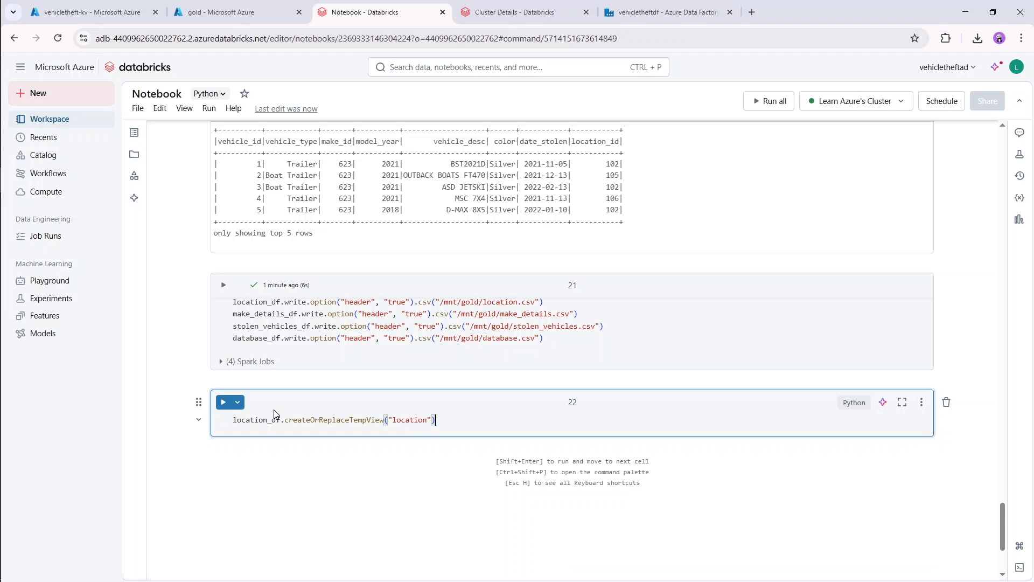
{"action": "key", "text": "Return"}
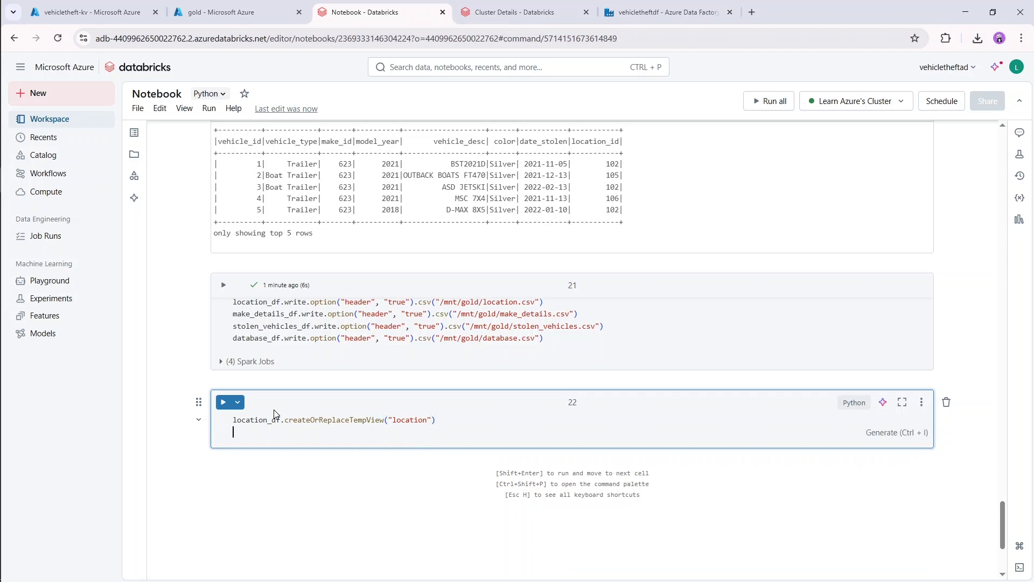
- Add make_details_df.createOrReplaceTempView("make_details") as the second line of cell 22 and run the cell
{"action": "type", "text": "make"}
{"action": "right_click", "coordinate": [273, 409]}
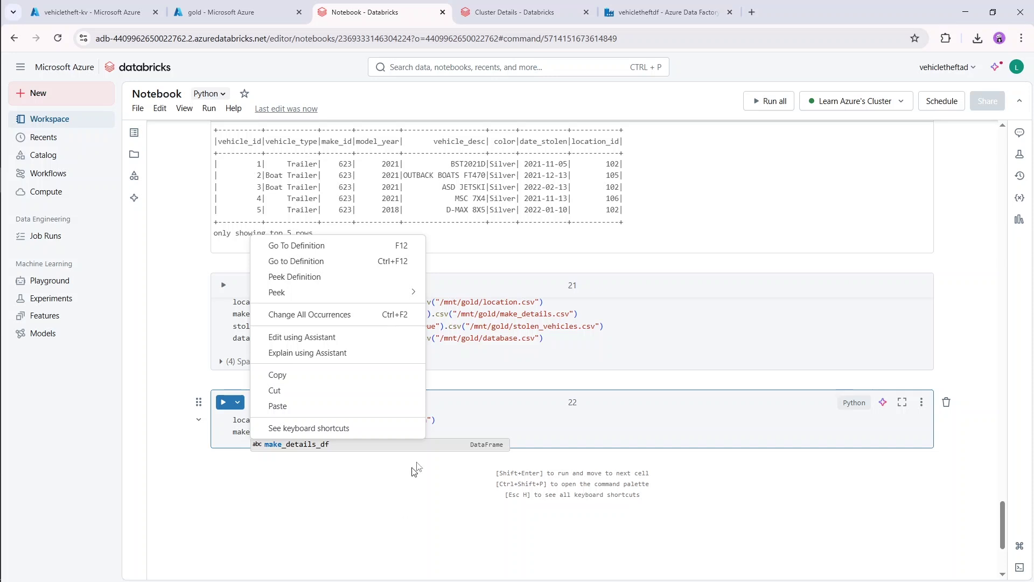
{"action": "left_click", "coordinate": [459, 447]}
{"action": "type", "text": ".cre"}
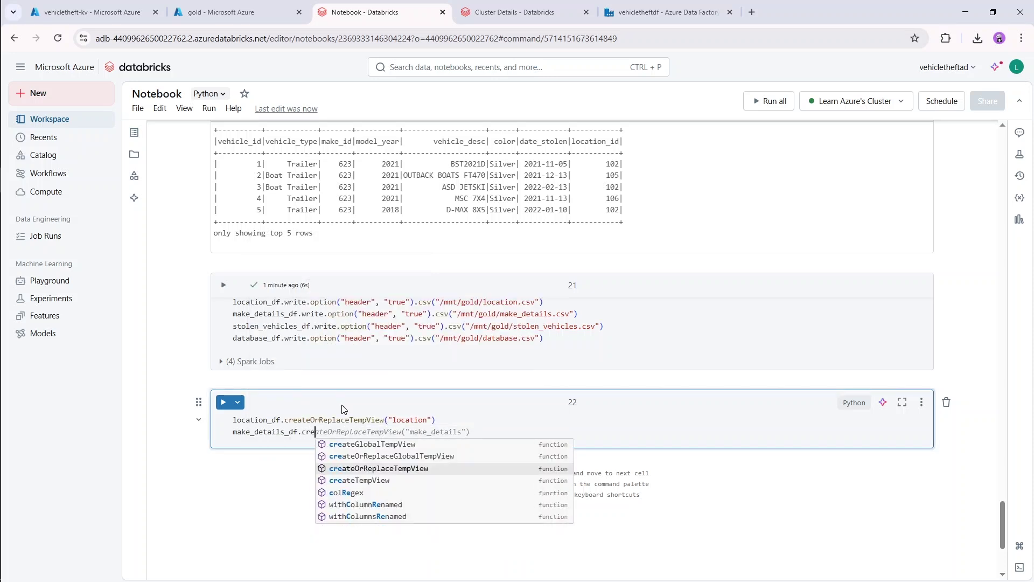
{"action": "key", "text": "Tab"}
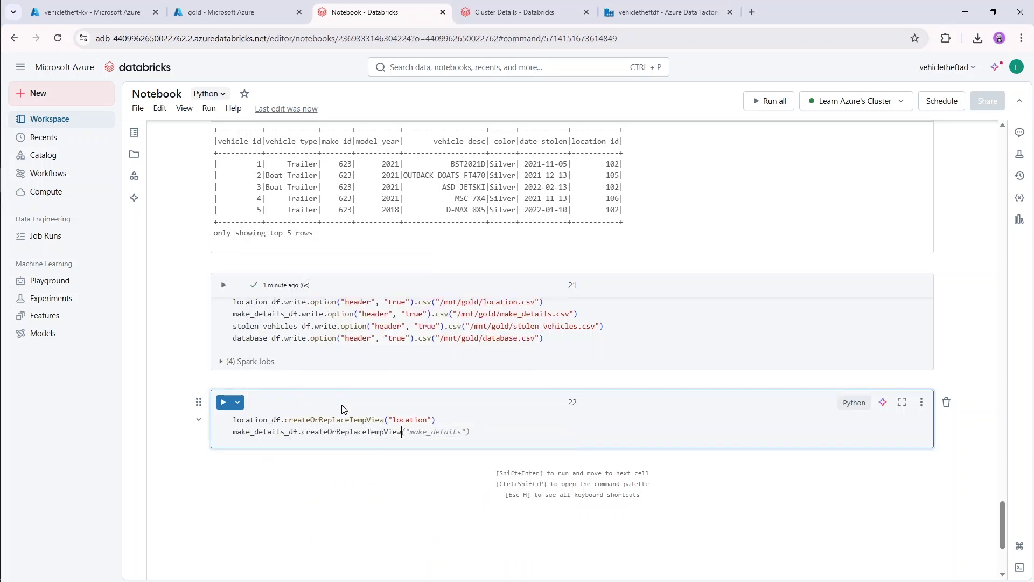
{"action": "type", "text": "()"}
{"action": "type", "text": "\"make_de"}
{"action": "type", "text": "tails"}
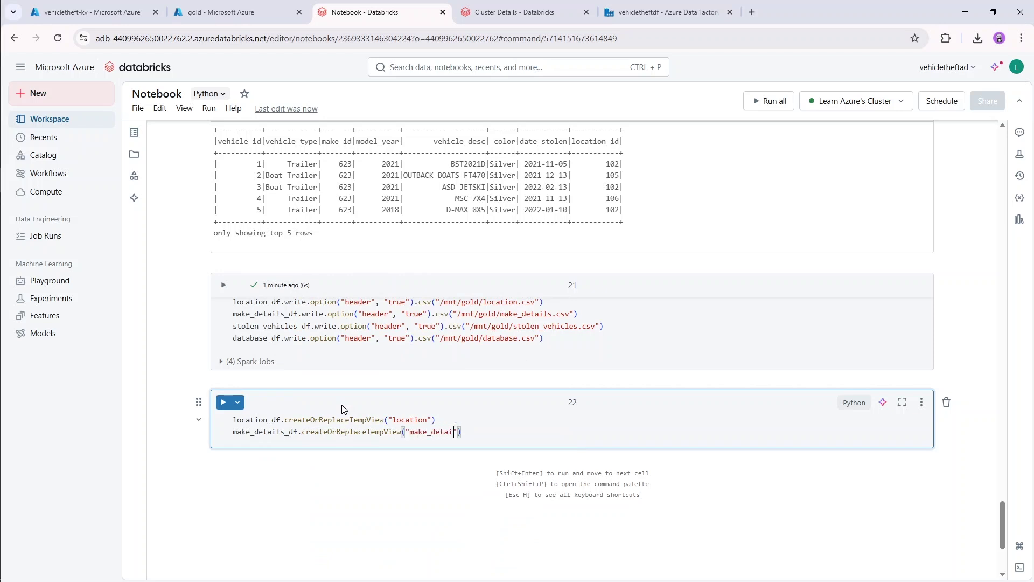
{"action": "key", "text": "shift+Return"}
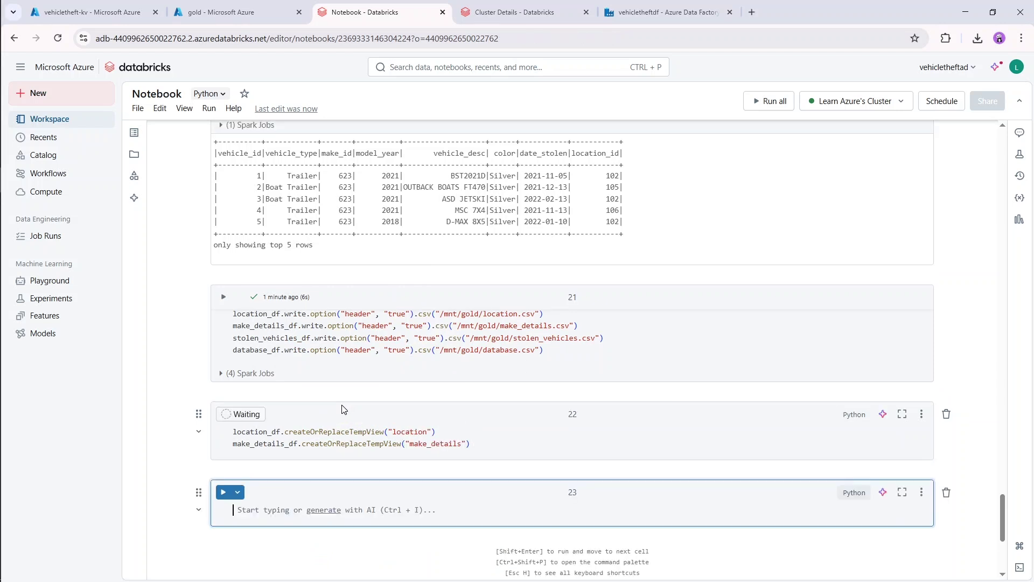
- Add createOrReplaceTempView lines to cell 22 for stolen_vehicles_df as "stolen_vehicles" and database_df as "database", and rerun the cell
{"action": "left_click", "coordinate": [488, 440]}
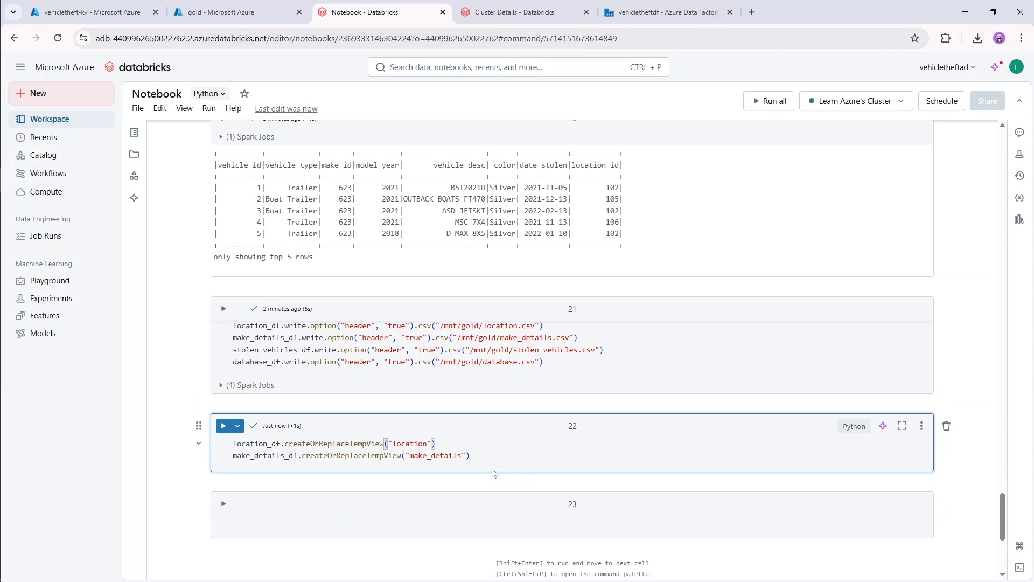
{"action": "key", "text": "Return"}
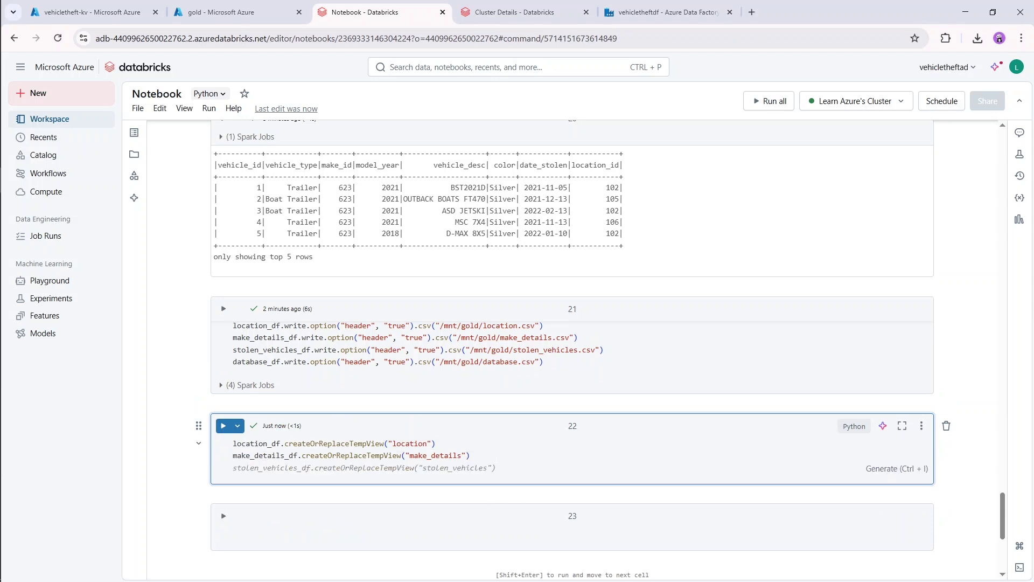
{"action": "type", "text": "stolen_vehicles_df"}
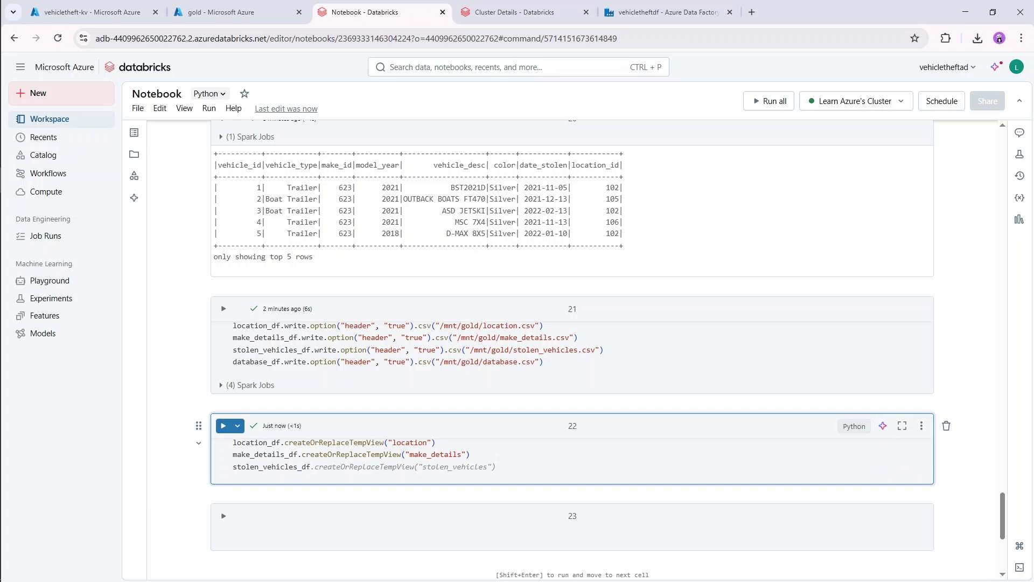
{"action": "key", "text": "Tab"}
{"action": "key", "text": "Return"}
{"action": "type", "text": "da"}
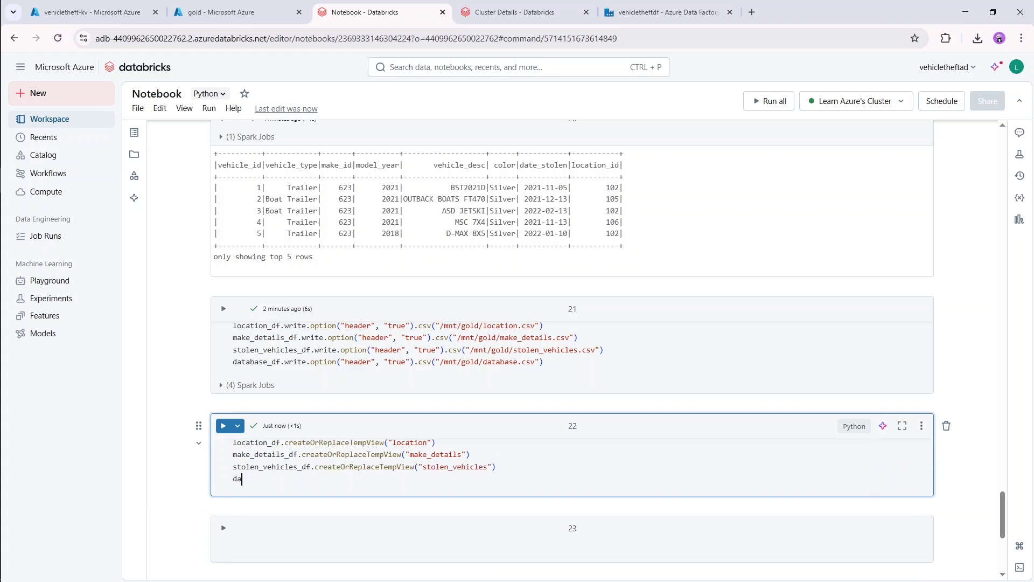
{"action": "type", "text": "tabase_df"}
{"action": "key", "text": "Tab"}
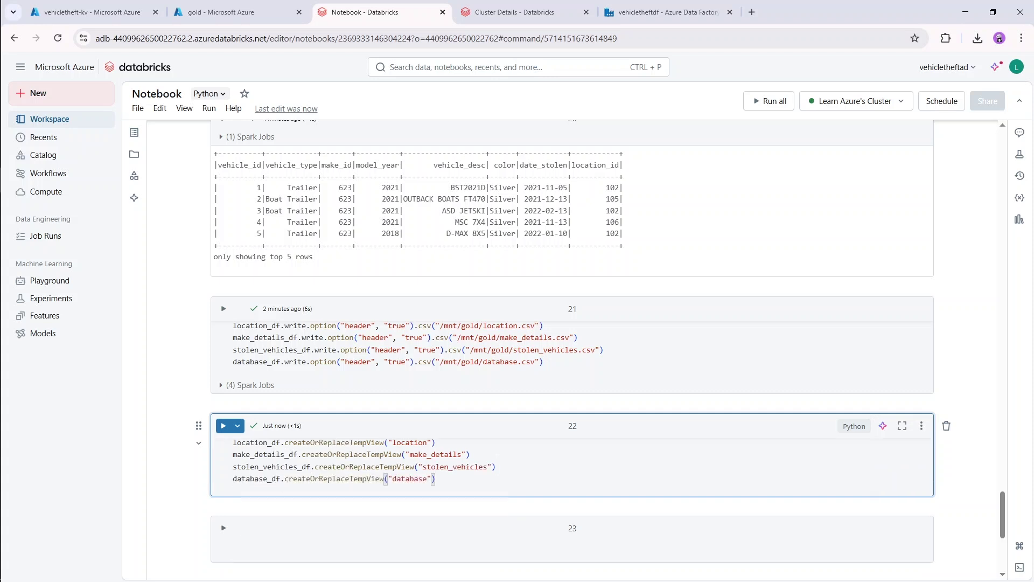
{"action": "key", "text": "shift+Return"}
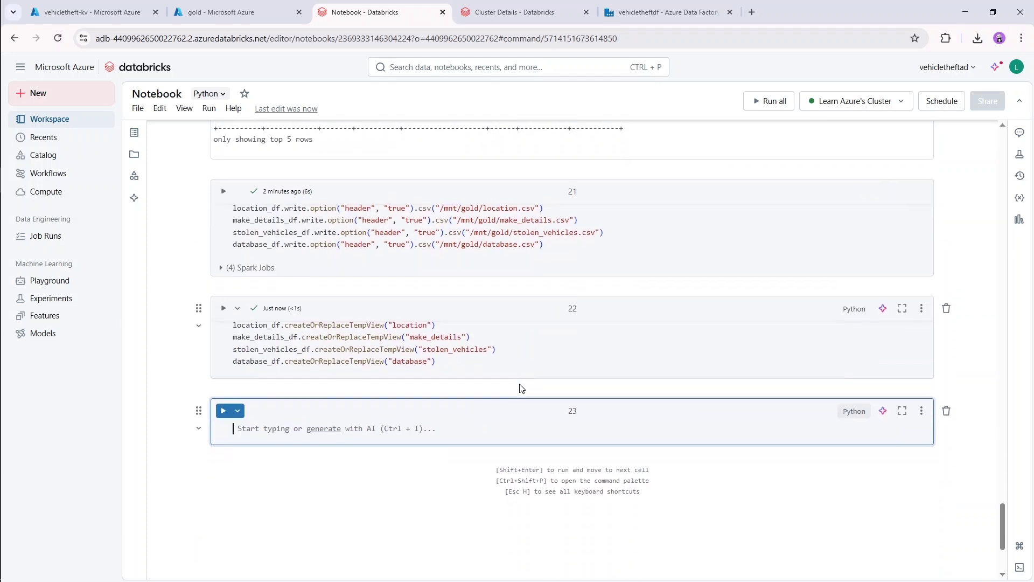
- Make cell 23 a SQL cell with %sql and begin its query with SELECT below a blank line
{"action": "scroll", "coordinate": [387, 373], "scroll_direction": "down", "scroll_amount": 2}
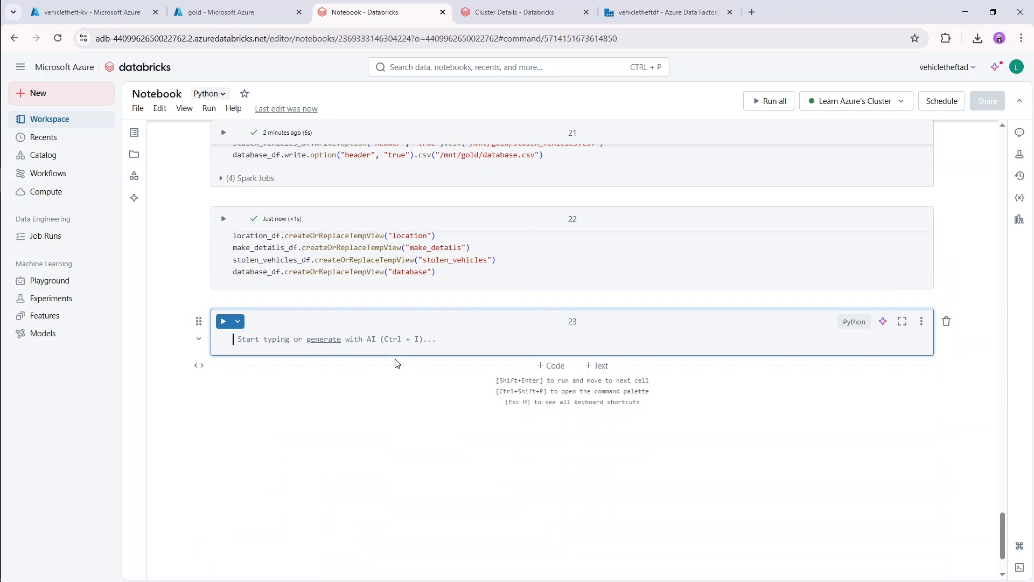
{"action": "type", "text": "%sql"}
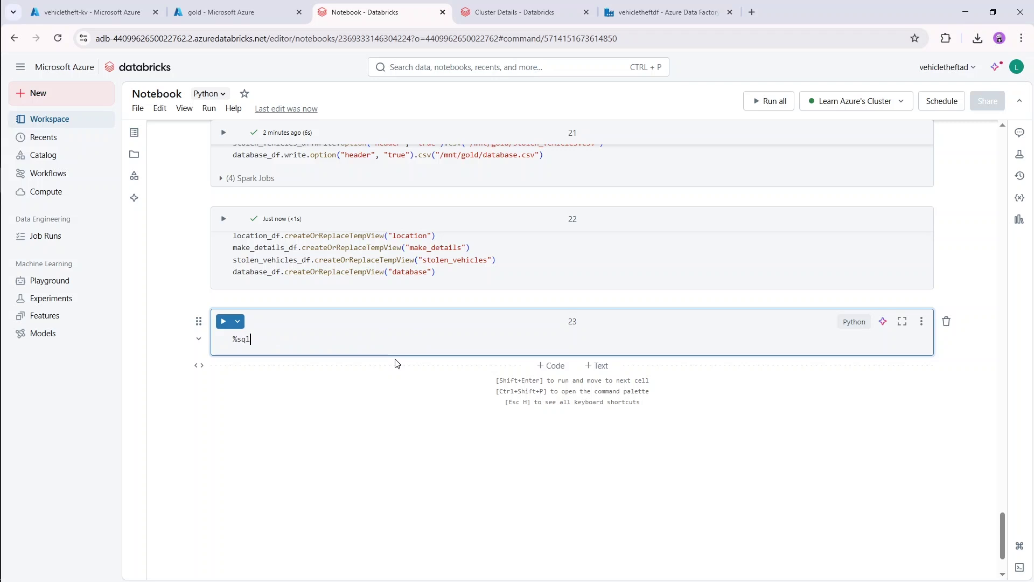
{"action": "key", "text": "Return"}
{"action": "key", "text": "Return"}
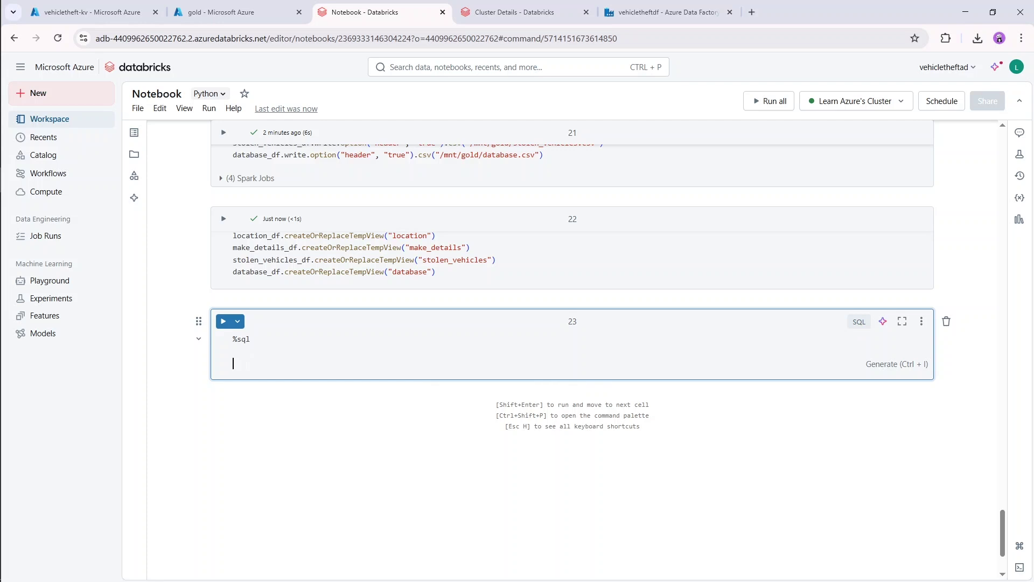
{"action": "scroll", "coordinate": [247, 369], "scroll_direction": "down", "scroll_amount": 1}
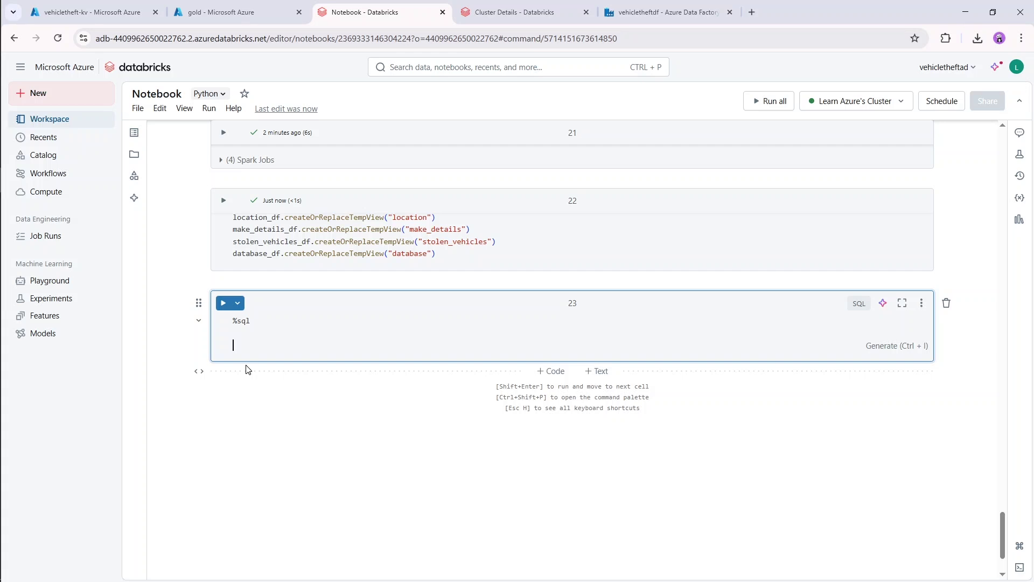
{"action": "key", "text": "Return"}
{"action": "type", "text": "SELECT"}
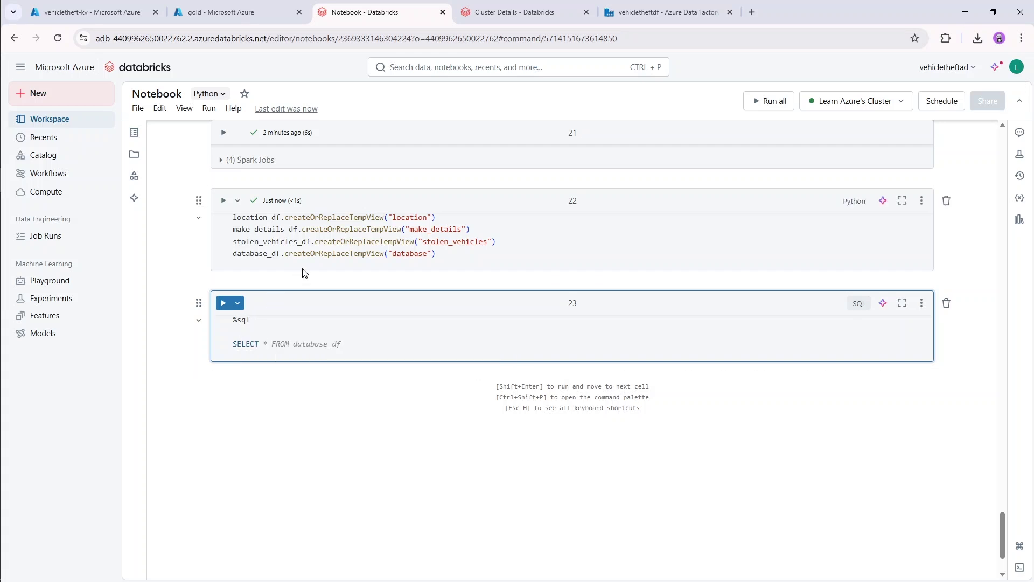
- Insert an empty Python cell between the temporary-view cell and the SQL cell, and review the stolen_vehicles_df output in cell 20
{"action": "scroll", "coordinate": [303, 273], "scroll_direction": "up", "scroll_amount": 1}
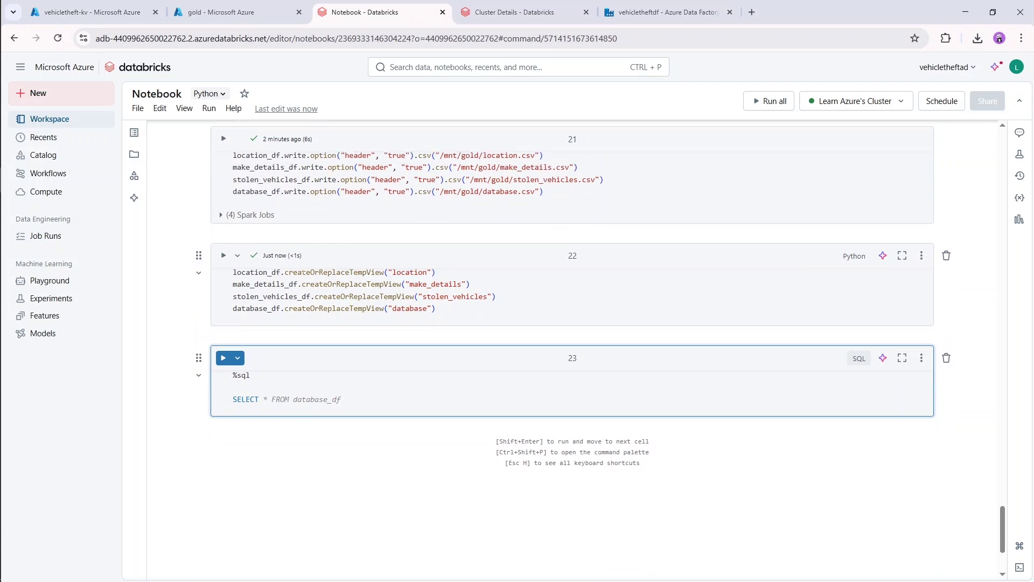
{"action": "scroll", "coordinate": [572, 294], "scroll_direction": "up", "scroll_amount": 1}
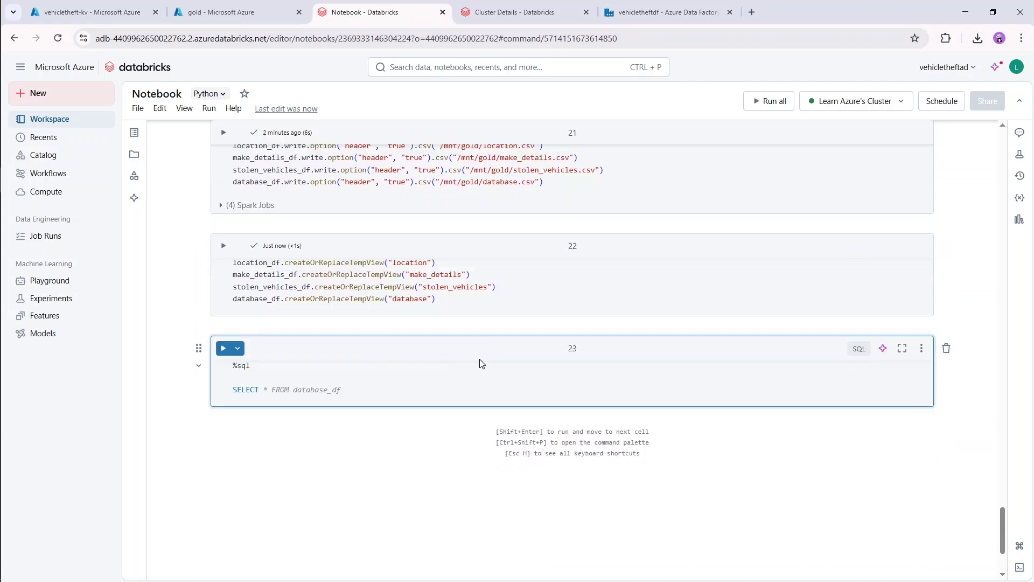
{"action": "left_click", "coordinate": [551, 326]}
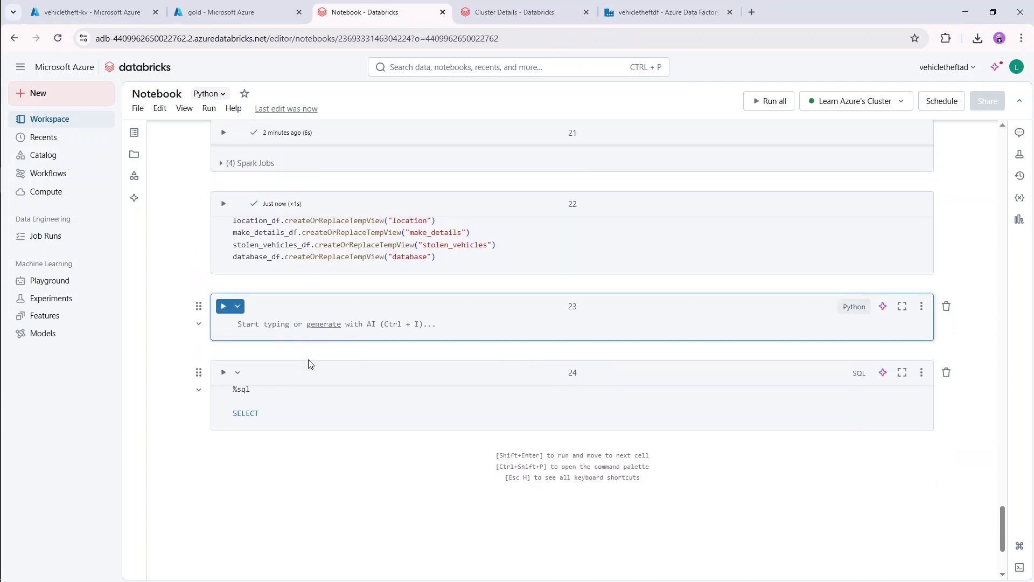
{"action": "scroll", "coordinate": [318, 318], "scroll_direction": "up", "scroll_amount": 1}
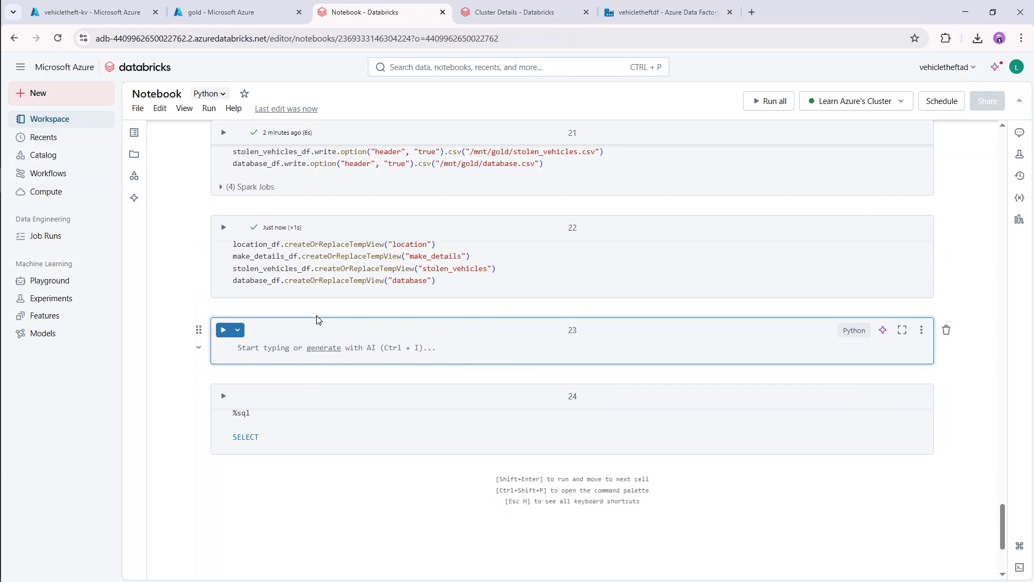
{"action": "scroll", "coordinate": [318, 319], "scroll_direction": "up", "scroll_amount": 5}
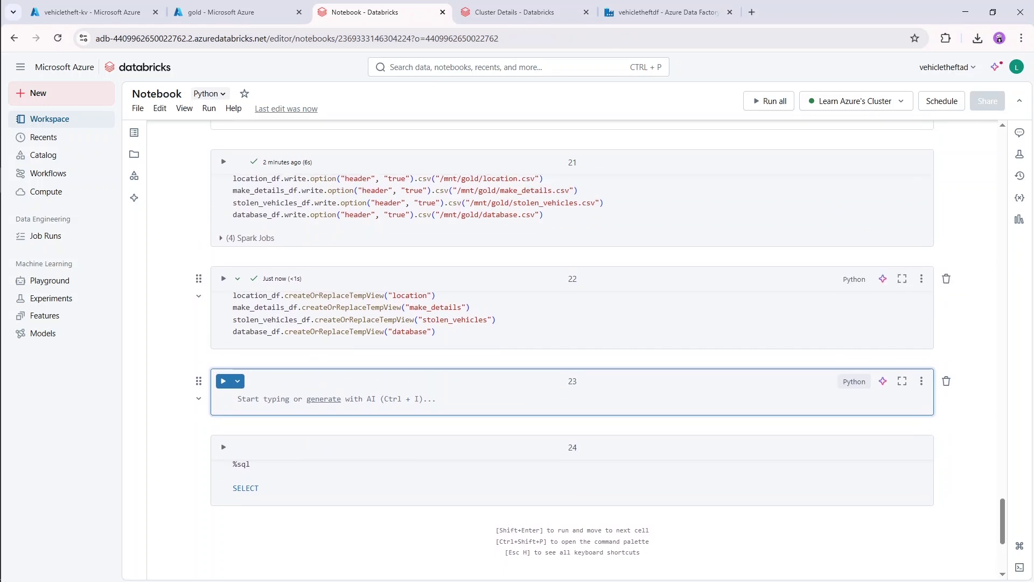
{"action": "scroll", "coordinate": [345, 272], "scroll_direction": "up", "scroll_amount": 3}
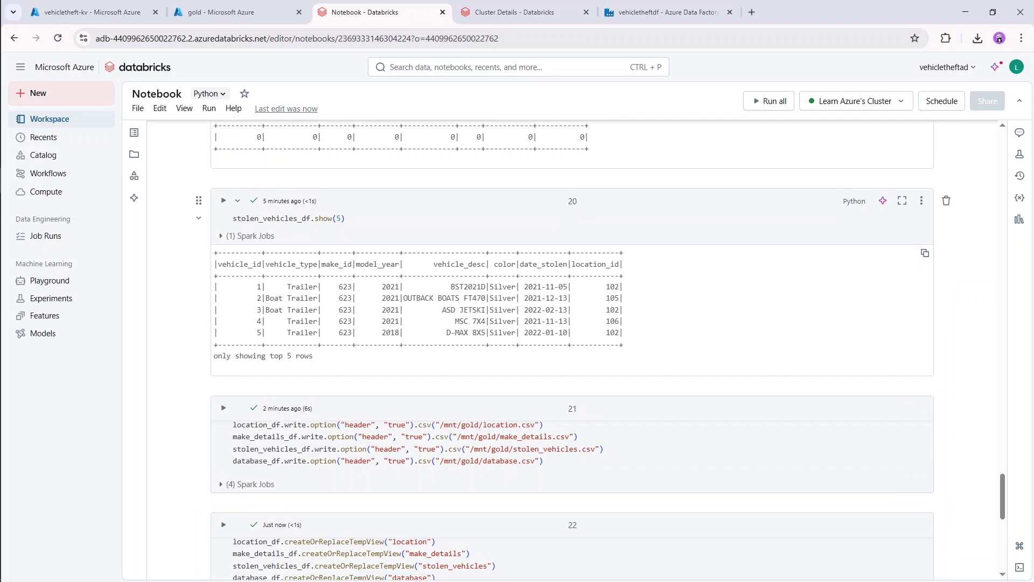
{"action": "scroll", "coordinate": [306, 295], "scroll_direction": "down", "scroll_amount": 2}
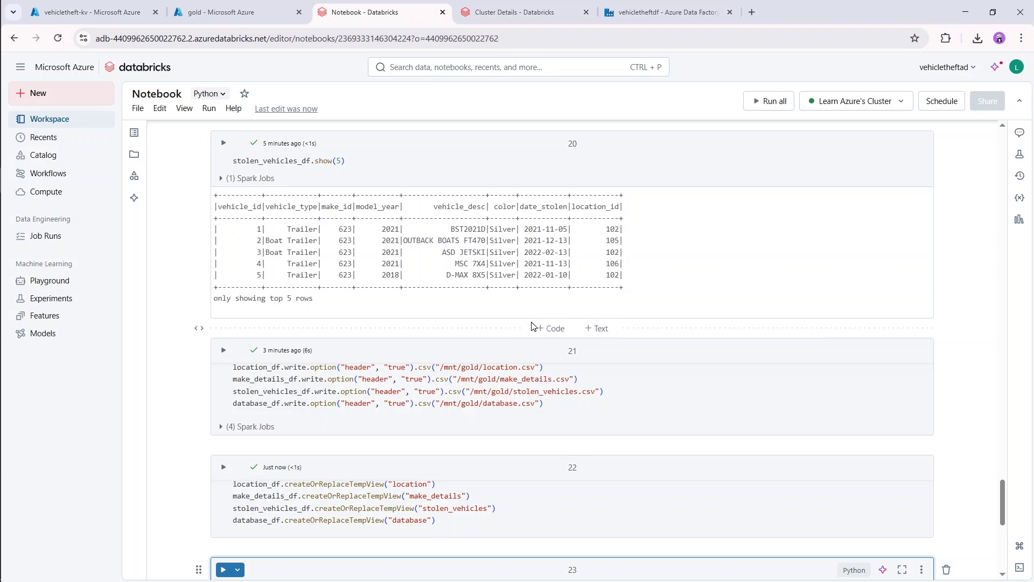
{"action": "scroll", "coordinate": [530, 326], "scroll_direction": "down", "scroll_amount": 6}
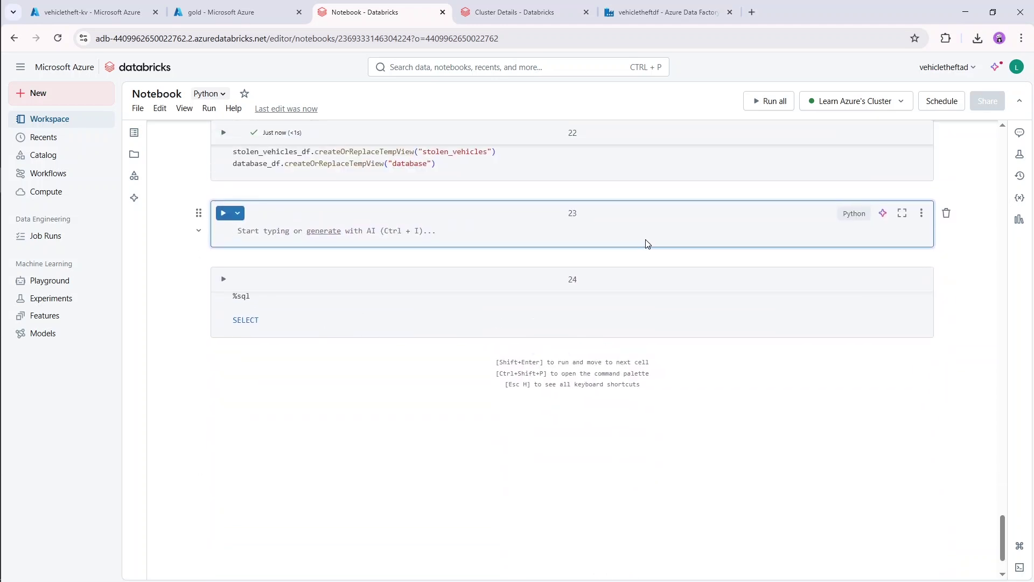
- Delete the empty Python cell above the SQL cell and check the column names in cell 20's stolen_vehicles_df output
{"action": "left_click", "coordinate": [947, 213]}
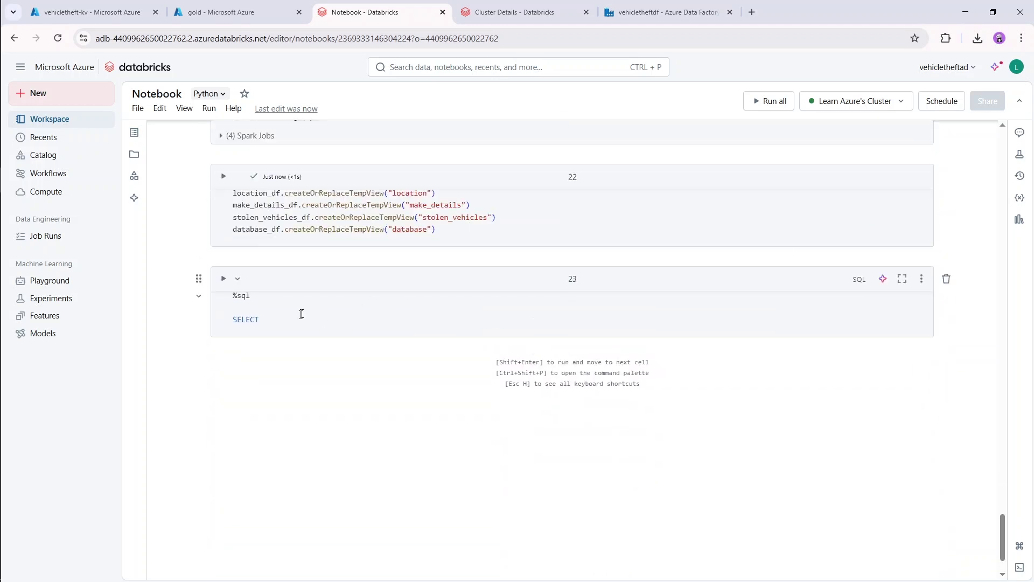
{"action": "left_click", "coordinate": [366, 286]}
{"action": "scroll", "coordinate": [369, 296], "scroll_direction": "up", "scroll_amount": 8}
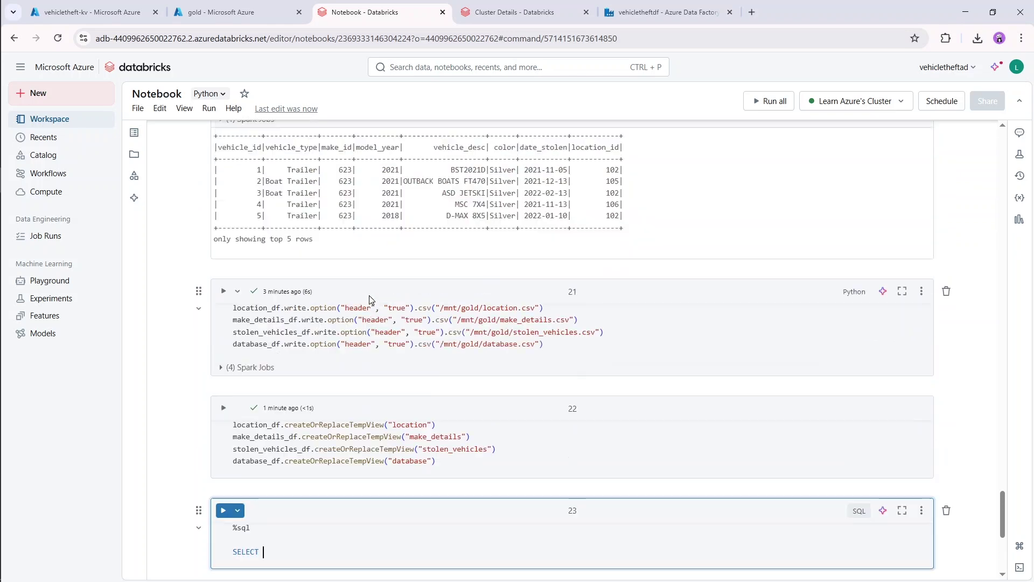
{"action": "scroll", "coordinate": [370, 296], "scroll_direction": "down", "scroll_amount": 1}
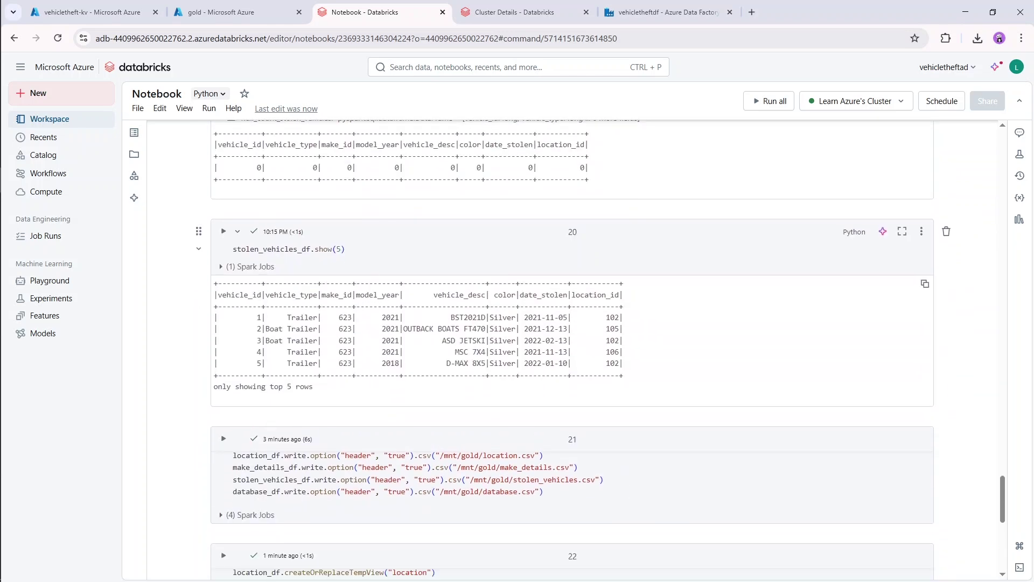
{"action": "scroll", "coordinate": [396, 305], "scroll_direction": "down", "scroll_amount": 8}
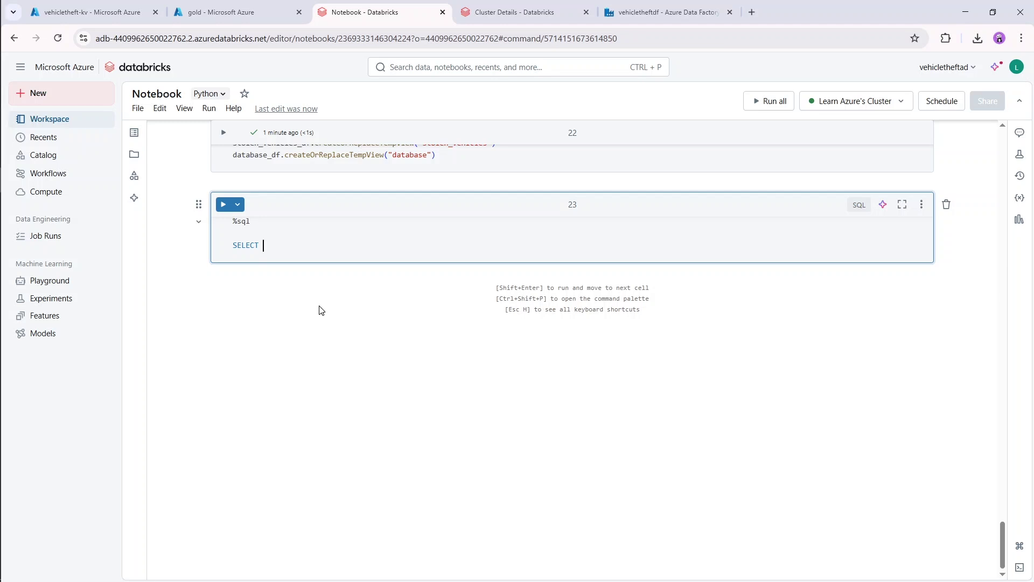
- Enter model_year followed by a comma as the first column after SELECT in the SQL cell
{"action": "type", "text": "MODEL"}
{"action": "key", "text": "BackSpace"}
{"action": "key", "text": "BackSpace"}
{"action": "key", "text": "BackSpace"}
{"action": "key", "text": "BackSpace"}
{"action": "key", "text": "BackSpace"}
{"action": "type", "text": "model "}
{"action": "type", "text": "year"}
{"action": "type", "text": ","}
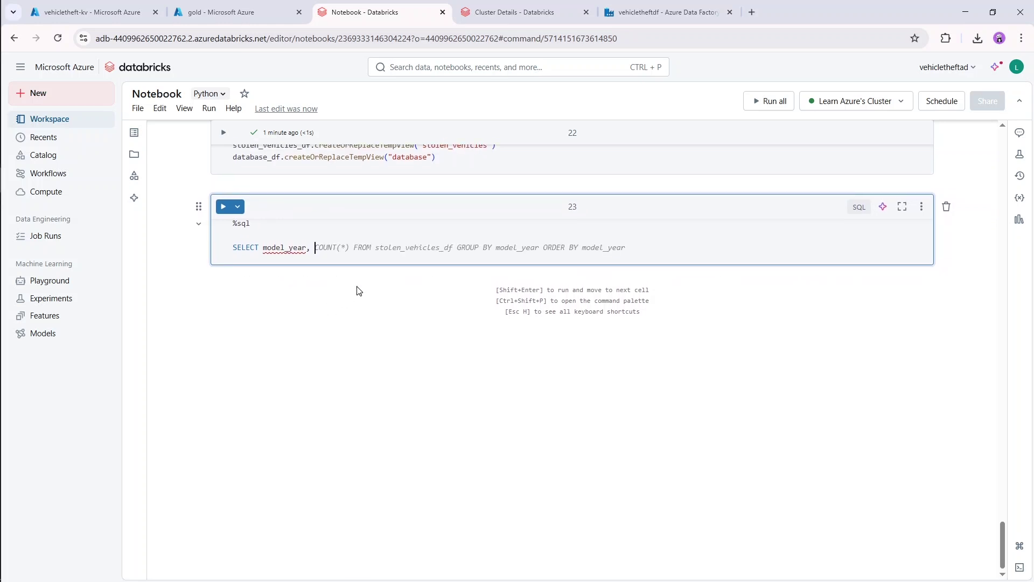
- Add count(*) AS number_of_vehicles_stolen as the second selected column and start a new line
{"action": "type", "text": "coun"}
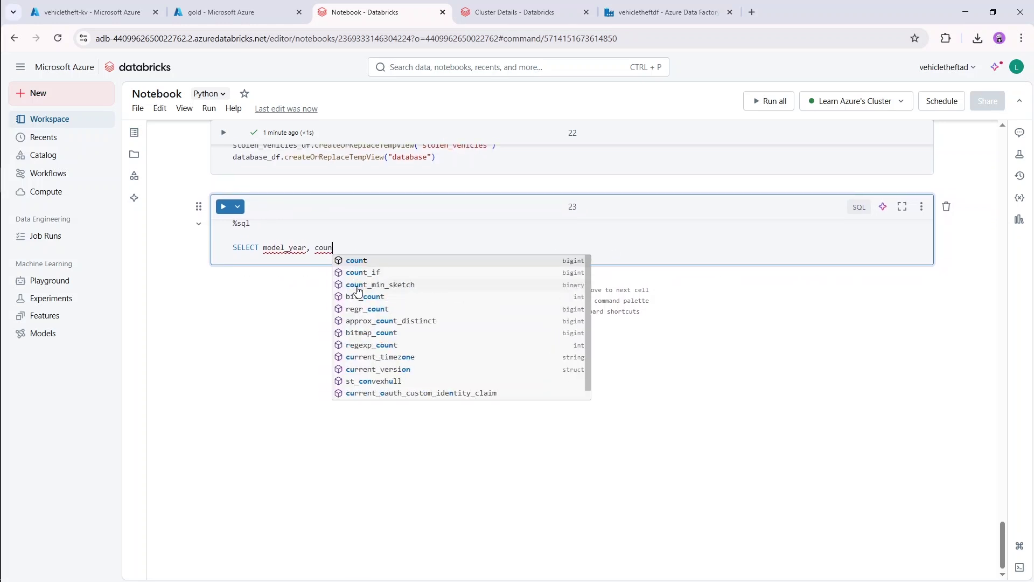
{"action": "type", "text": "t()"}
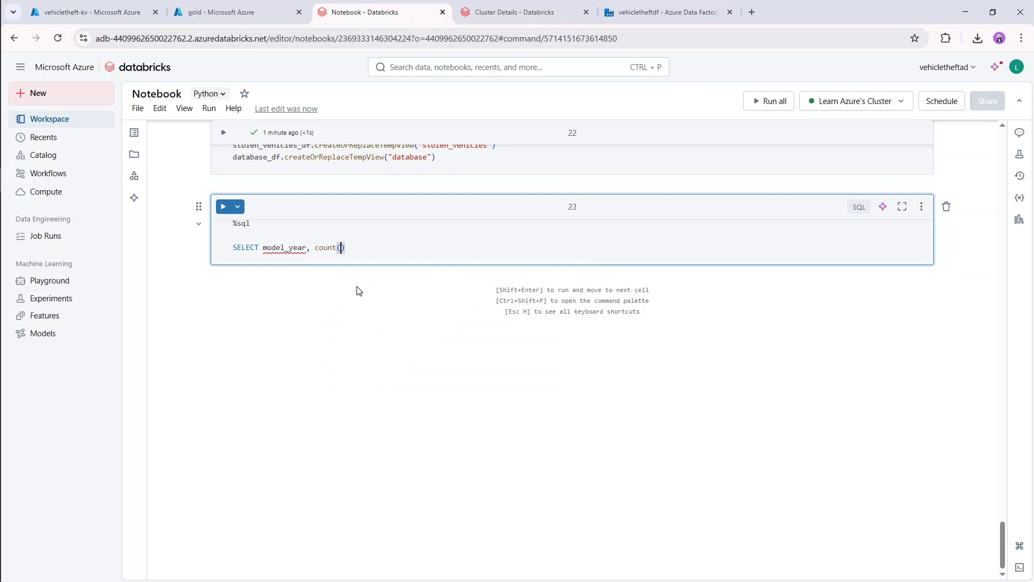
{"action": "type", "text": "*) AS"}
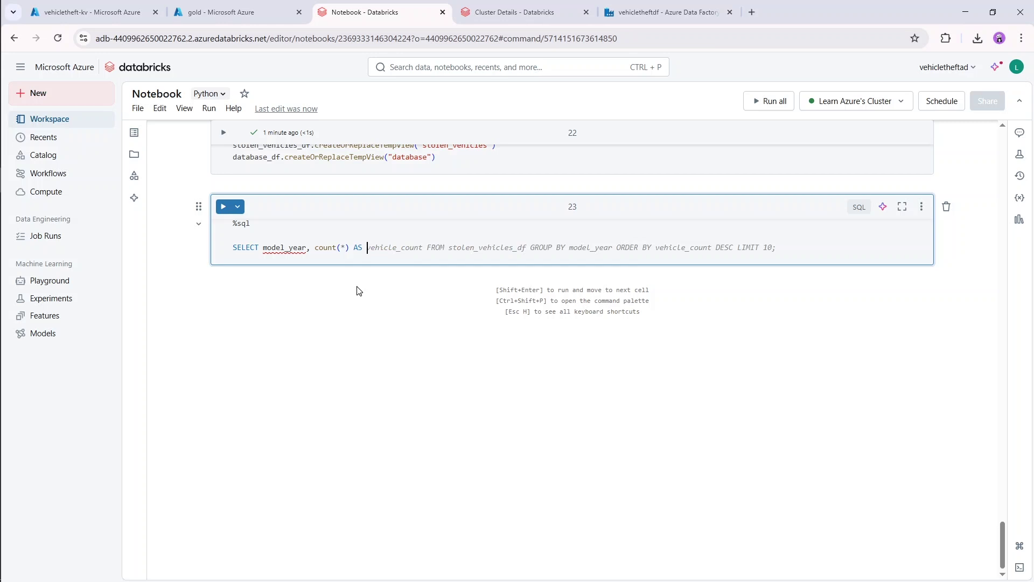
{"action": "type", "text": "number_"}
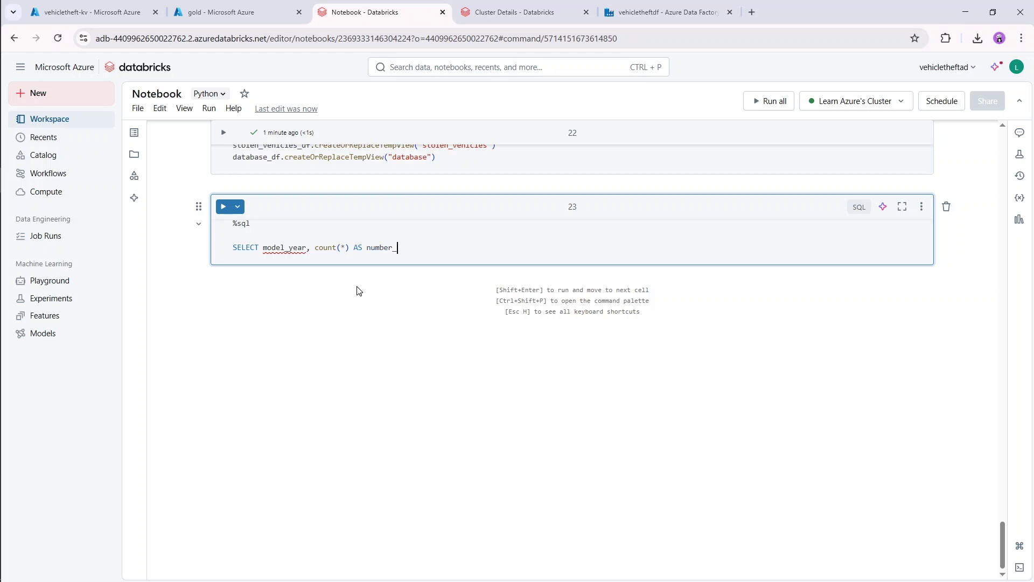
{"action": "type", "text": "of_vehicles_stolen"}
{"action": "key", "text": "Return"}
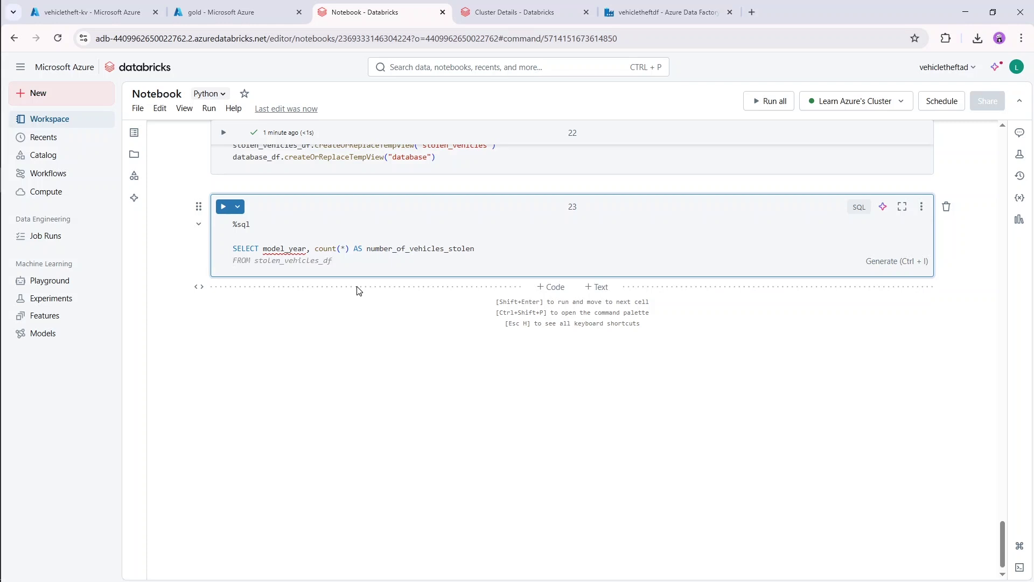
- Add FROM stolen_vehicles as the query's next line, checking the view name in cell 22
{"action": "type", "text": "FROM"}
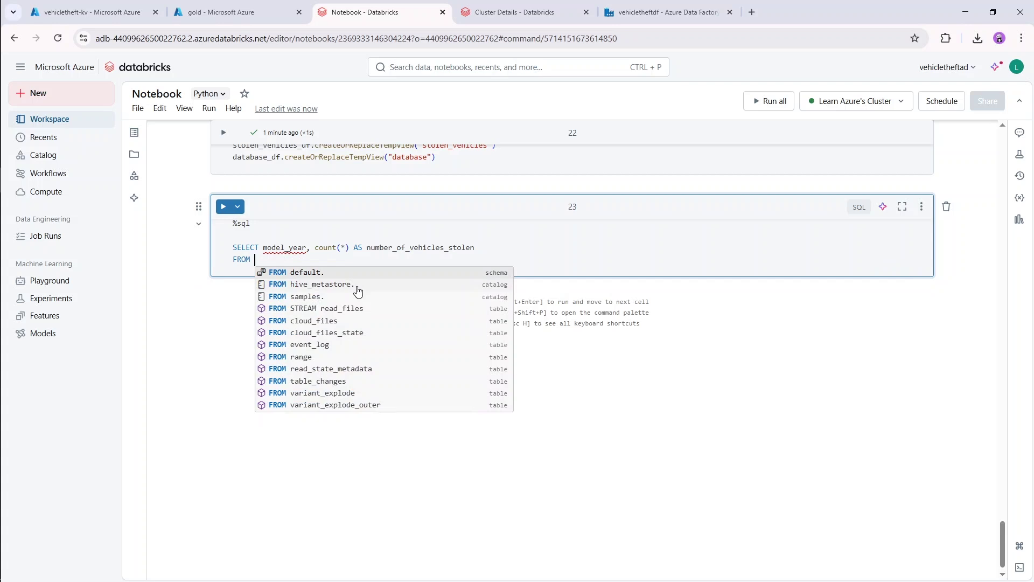
{"action": "scroll", "coordinate": [569, 291], "scroll_direction": "down", "scroll_amount": 1}
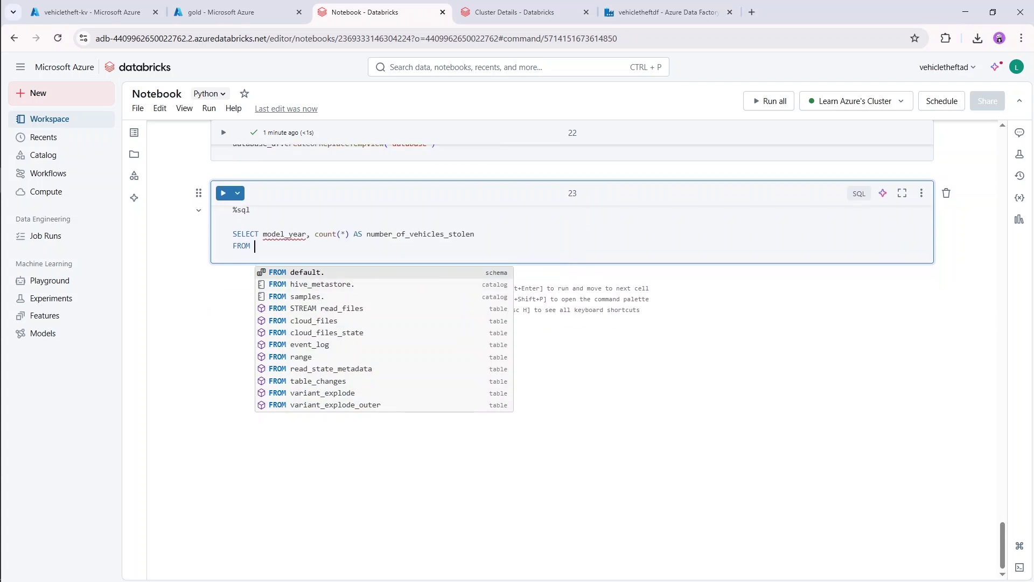
{"action": "scroll", "coordinate": [431, 170], "scroll_direction": "up", "scroll_amount": 2}
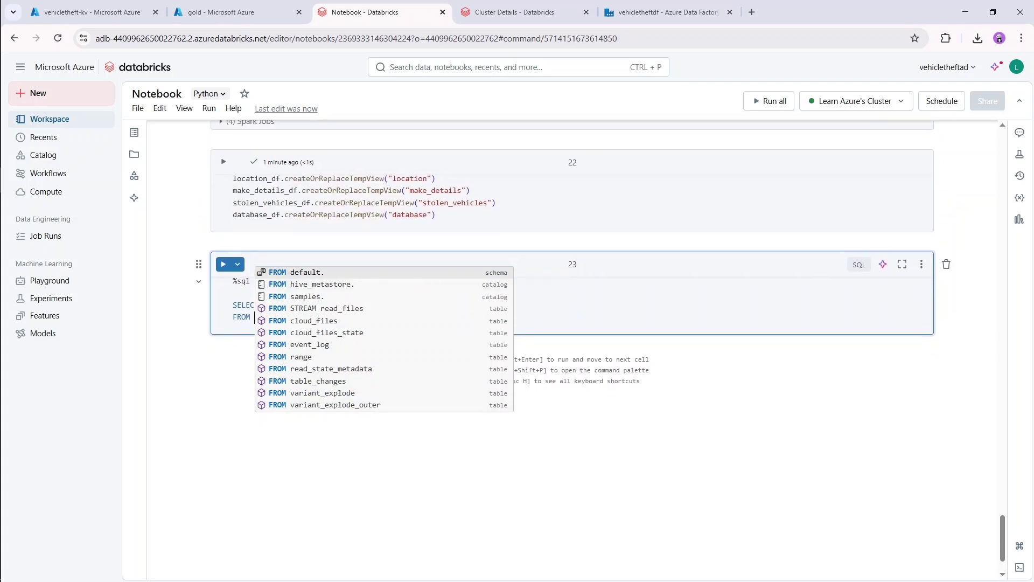
{"action": "scroll", "coordinate": [549, 335], "scroll_direction": "down", "scroll_amount": 2}
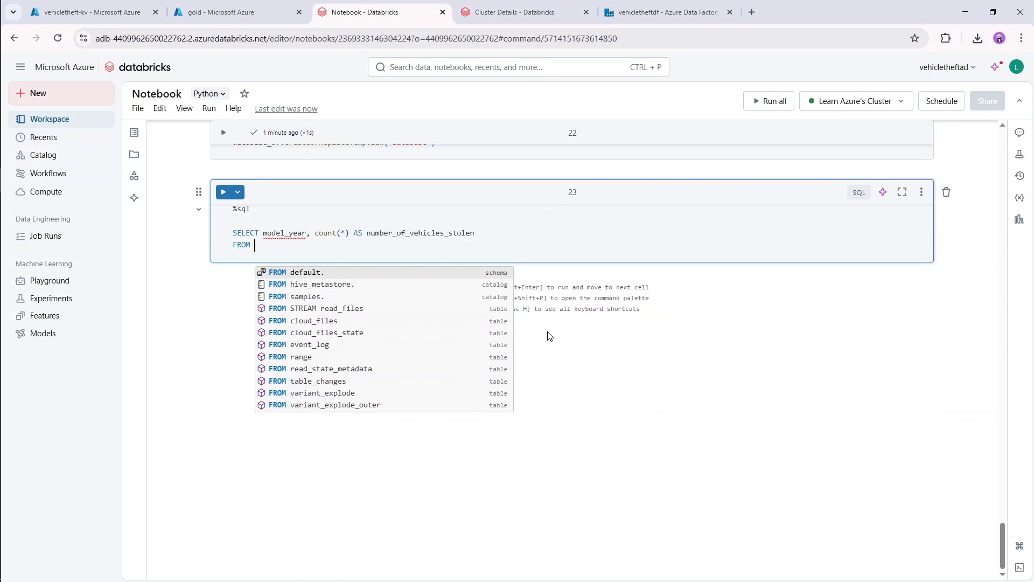
{"action": "type", "text": "stolen"}
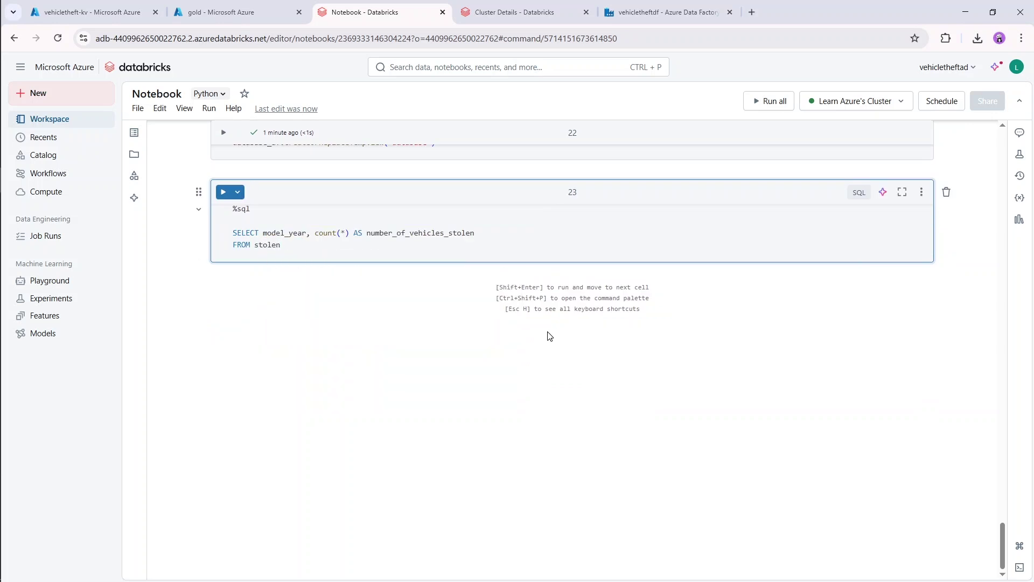
{"action": "type", "text": "_vehicles_"}
{"action": "key", "text": "Return"}
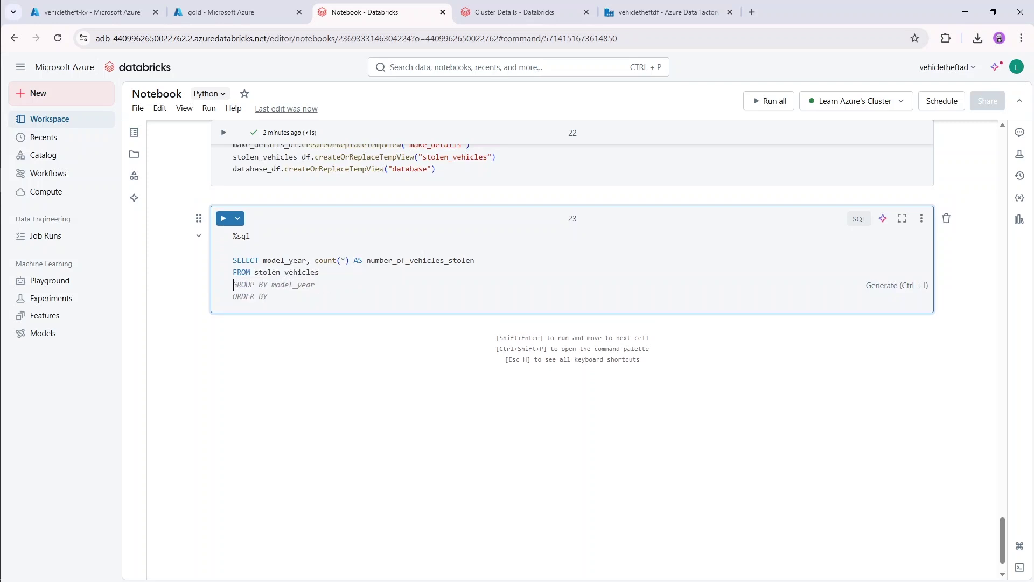
- Add the line "GROUP BY model_year," below the FROM clause and start another line
{"action": "type", "text": "G"}
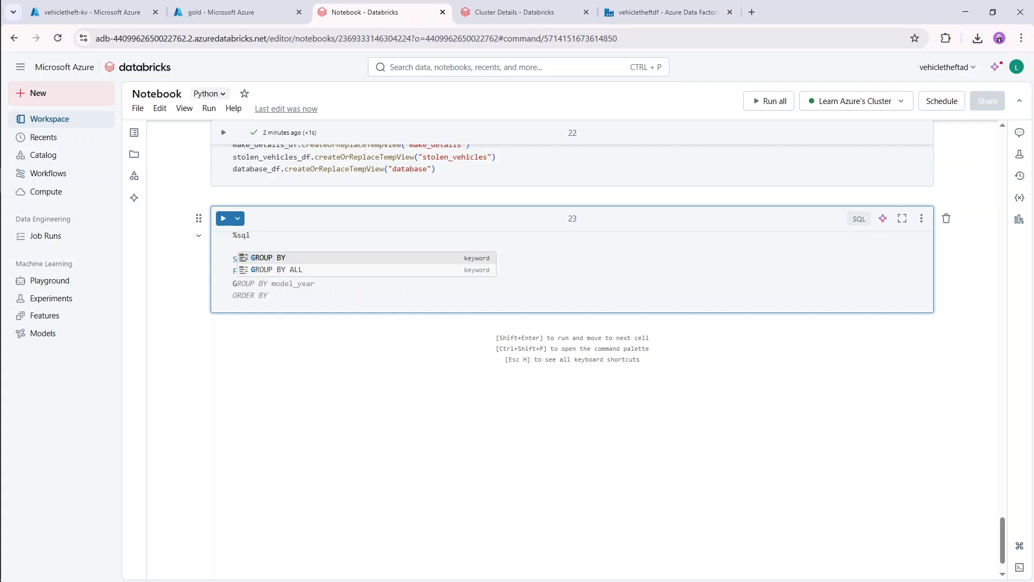
{"action": "key", "text": "Return"}
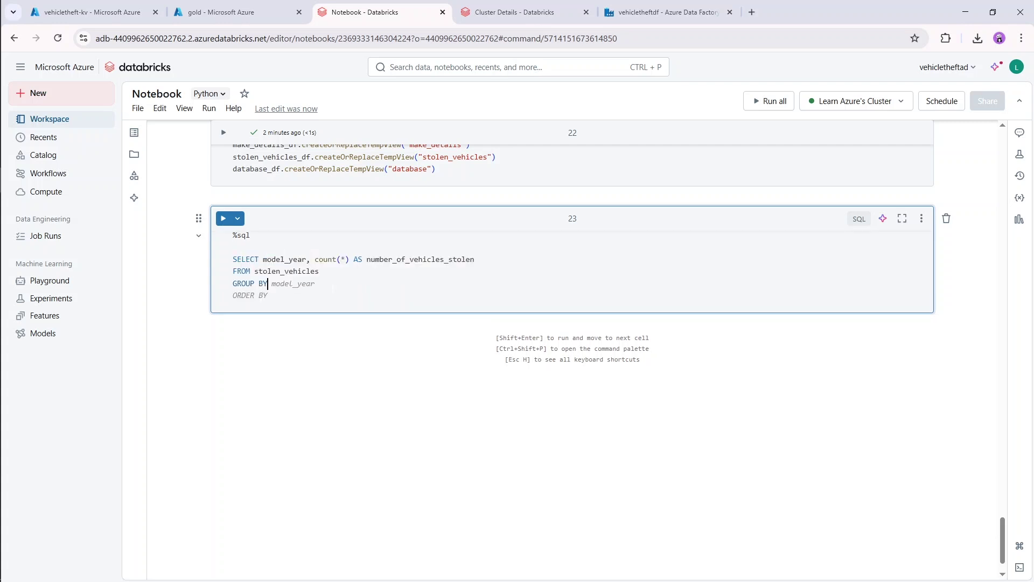
{"action": "type", "text": "MODEL"}
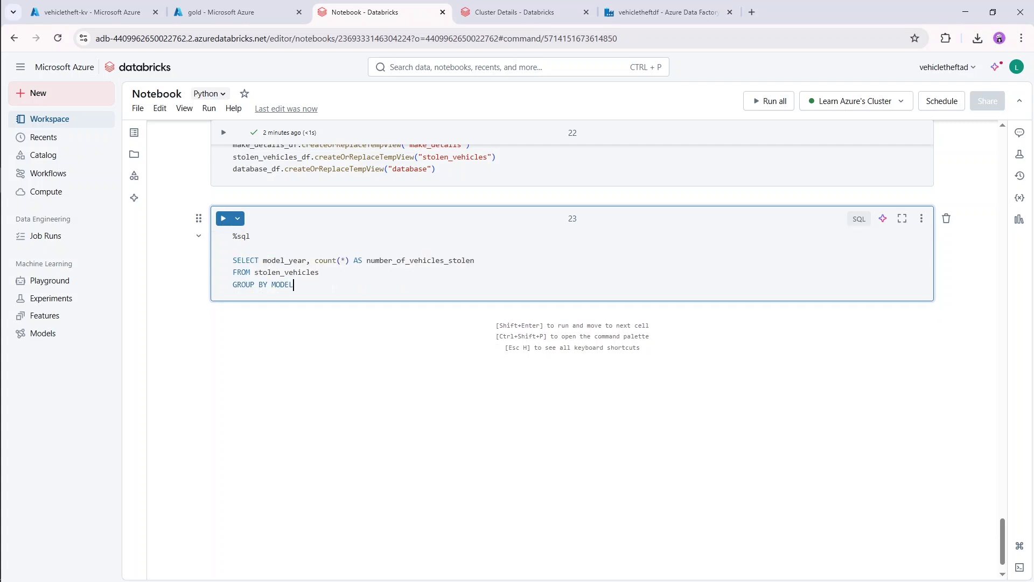
{"action": "key", "text": "BackSpace"}
{"action": "key", "text": "BackSpace"}
{"action": "key", "text": "BackSpace"}
{"action": "key", "text": "BackSpace"}
{"action": "key", "text": "BackSpace"}
{"action": "type", "text": "mode"}
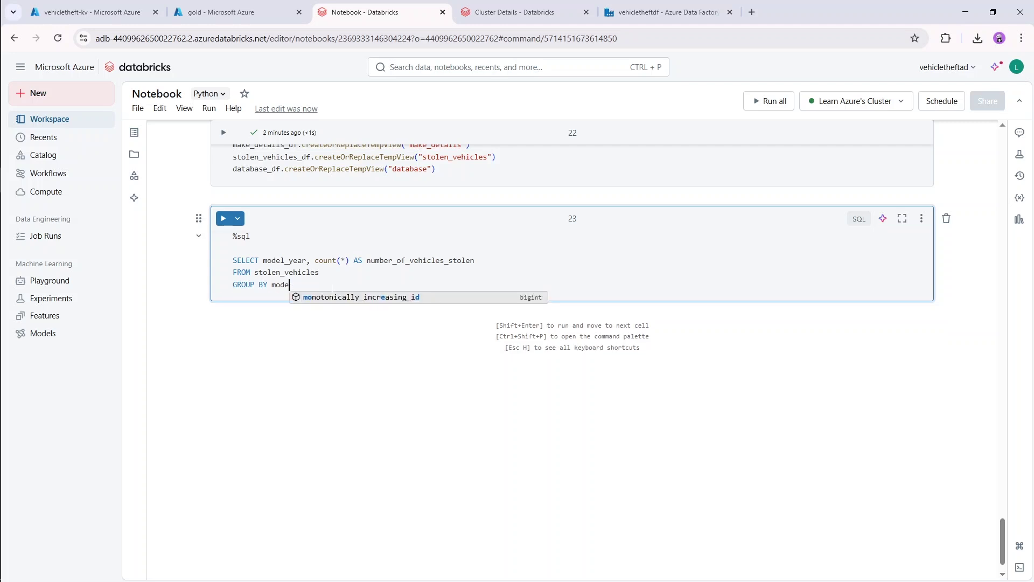
{"action": "type", "text": "l_year"}
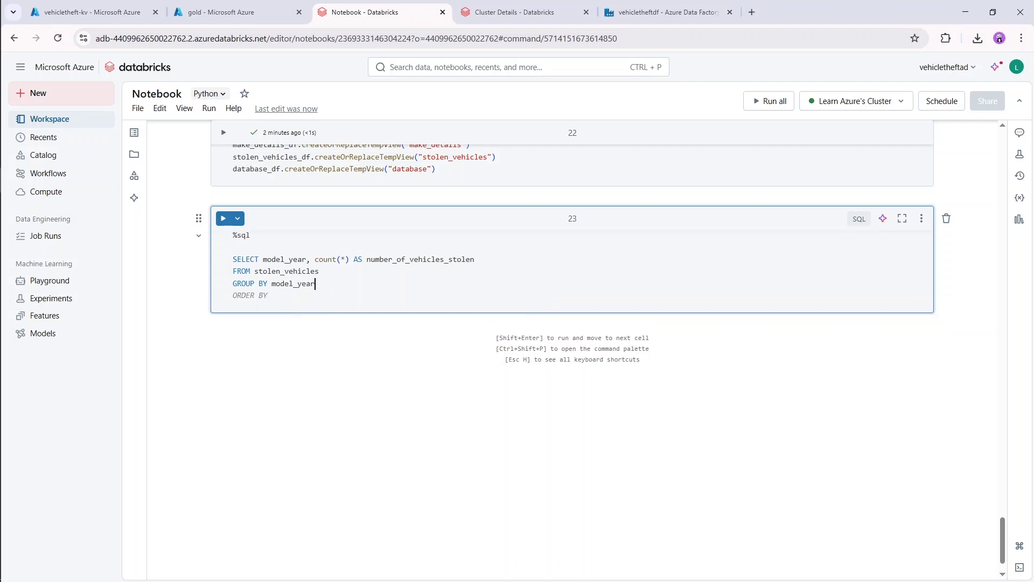
{"action": "type", "text": ","}
{"action": "key", "text": "Return"}
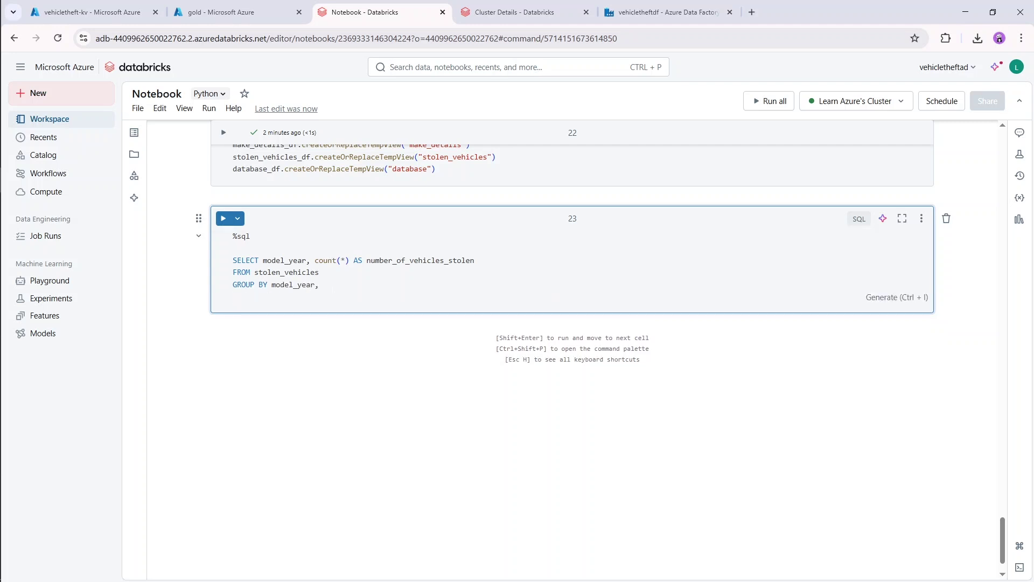
- Add ORDER BY number_of_vehicles_stolen DESC as the query's last line and run cell 23
{"action": "type", "text": "ORDER"}
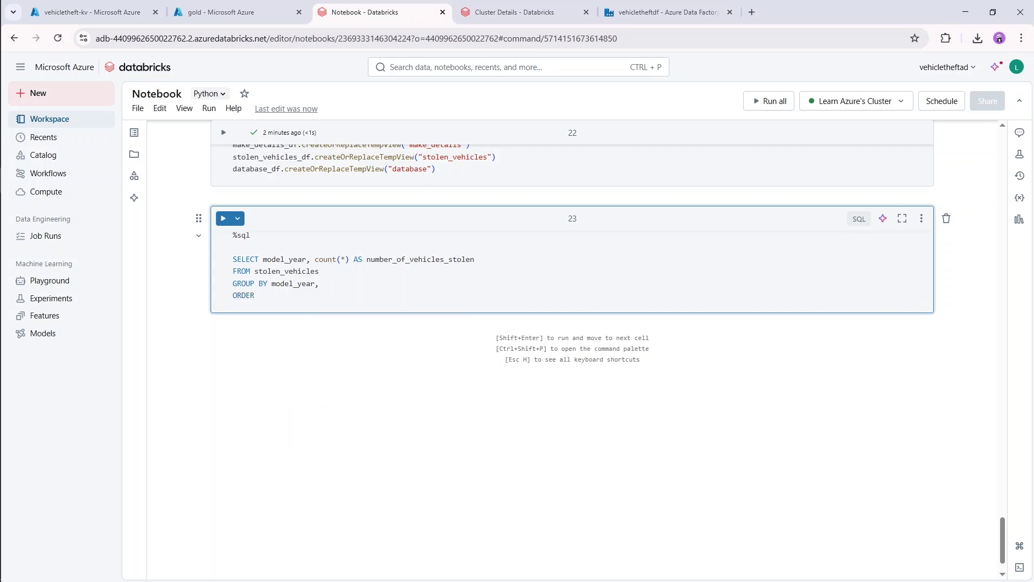
{"action": "type", "text": " BY number"}
{"action": "key", "text": "Tab"}
{"action": "type", "text": "DESC"}
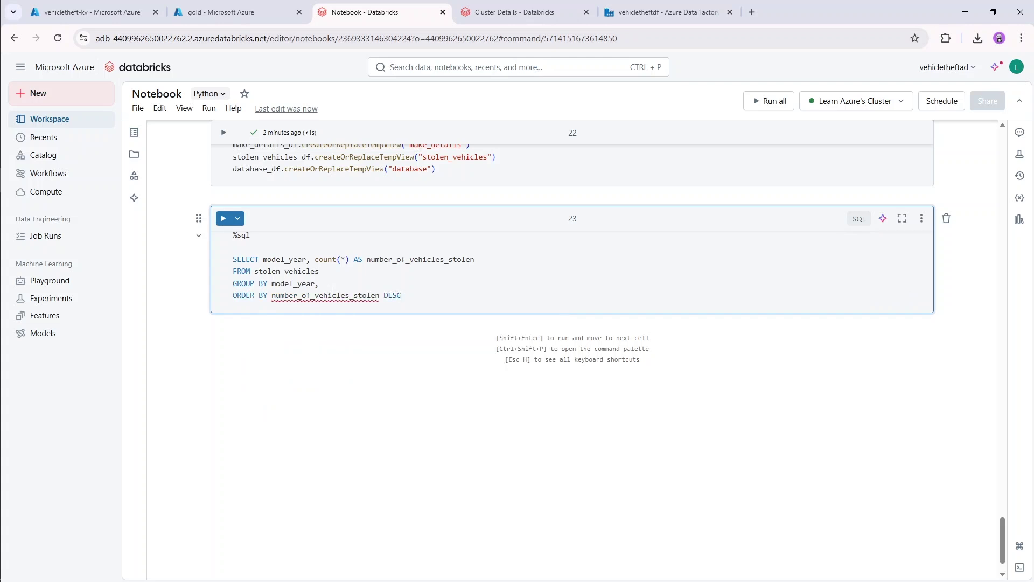
{"action": "key", "text": "shift+Return"}
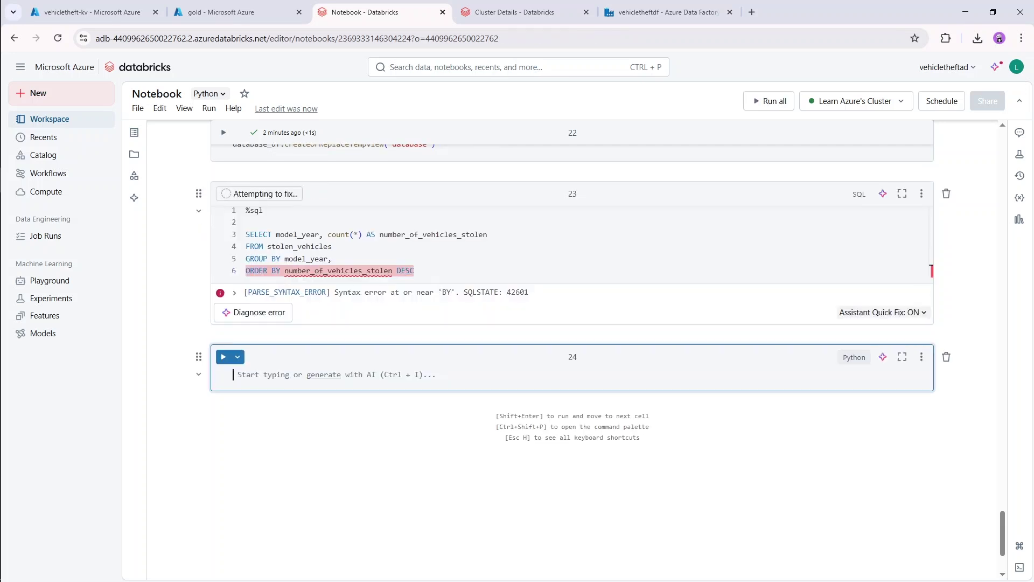
- Accept and run the assistant's suggested fix in cell 23, which removes the comma after GROUP BY model_year
{"action": "left_click", "coordinate": [414, 271]}
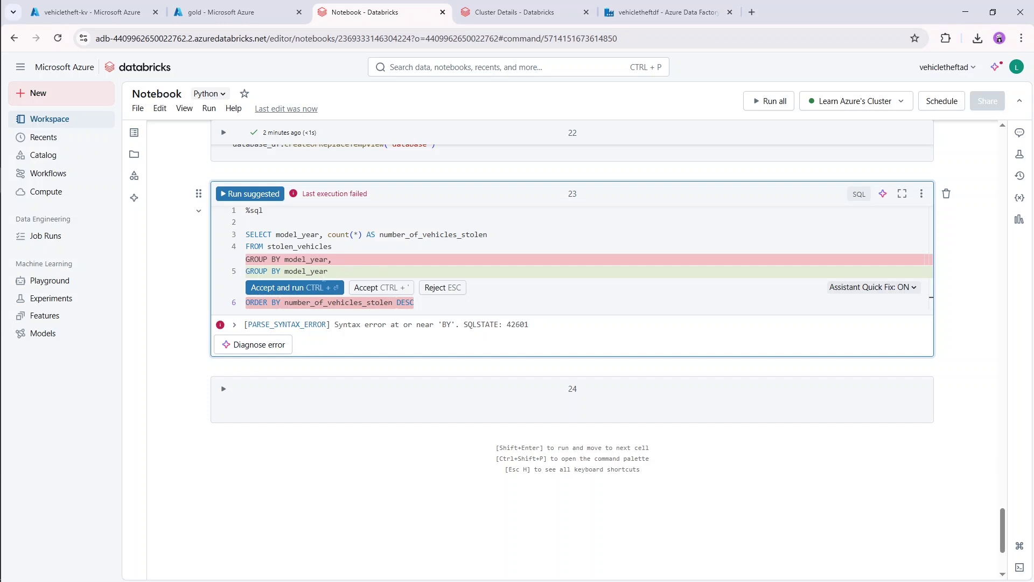
{"action": "left_click", "coordinate": [296, 289]}
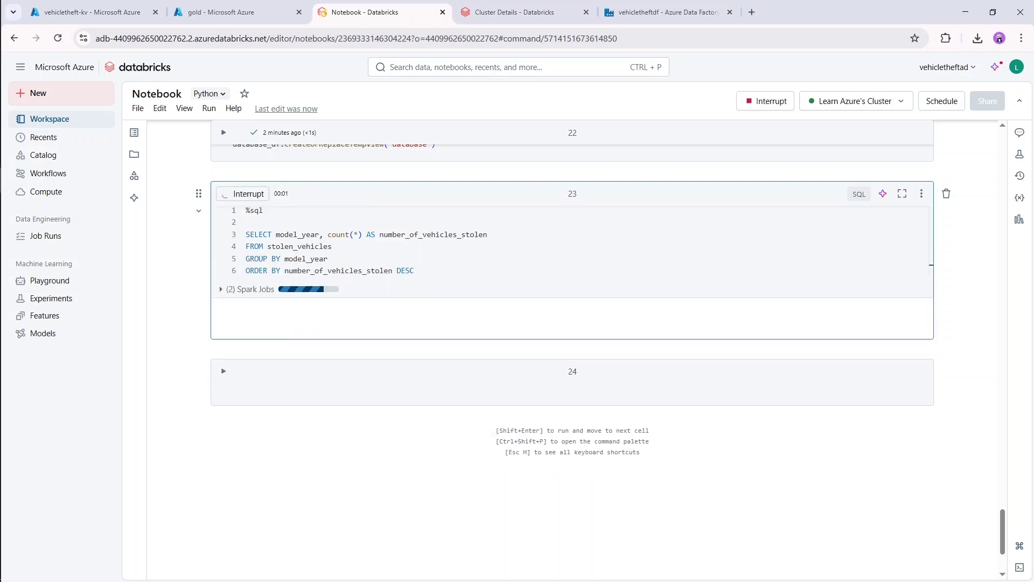
{"action": "scroll", "coordinate": [457, 270], "scroll_direction": "down", "scroll_amount": 1}
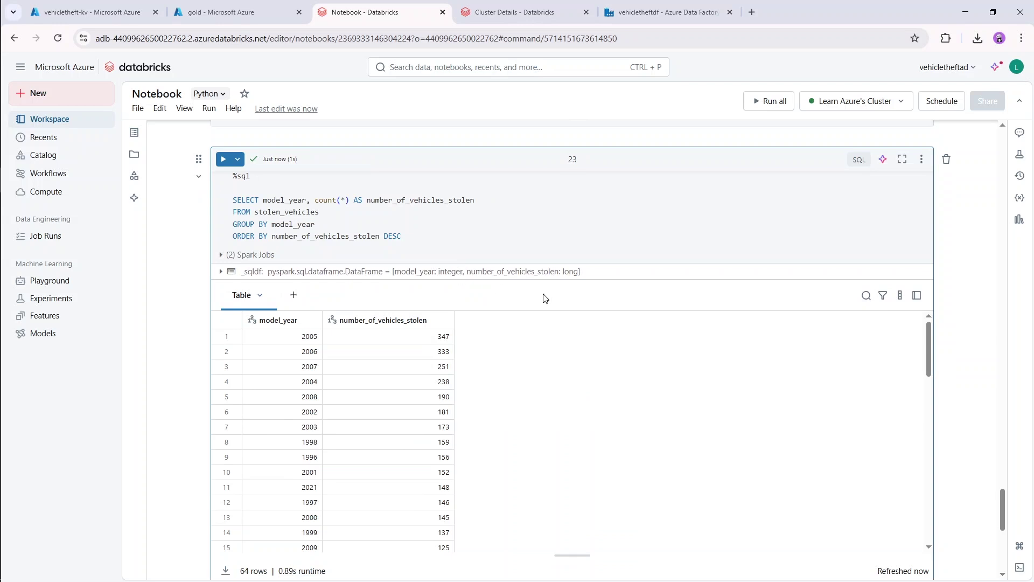
- Examine the stolen-vehicle counts per model year through the whole result table, and review the query above it
{"action": "scroll", "coordinate": [546, 296], "scroll_direction": "down", "scroll_amount": 2}
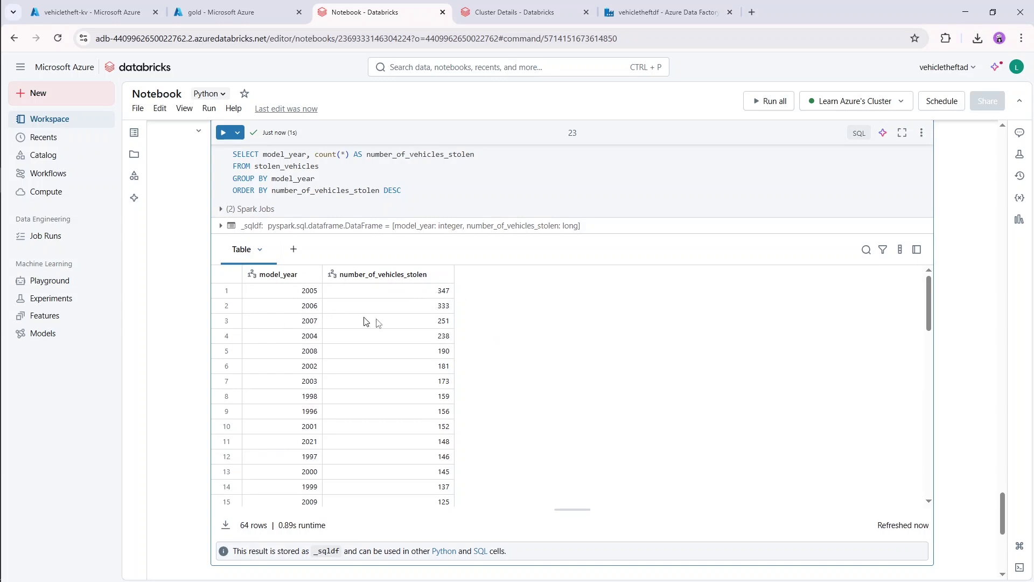
{"action": "scroll", "coordinate": [416, 397], "scroll_direction": "down", "scroll_amount": 5}
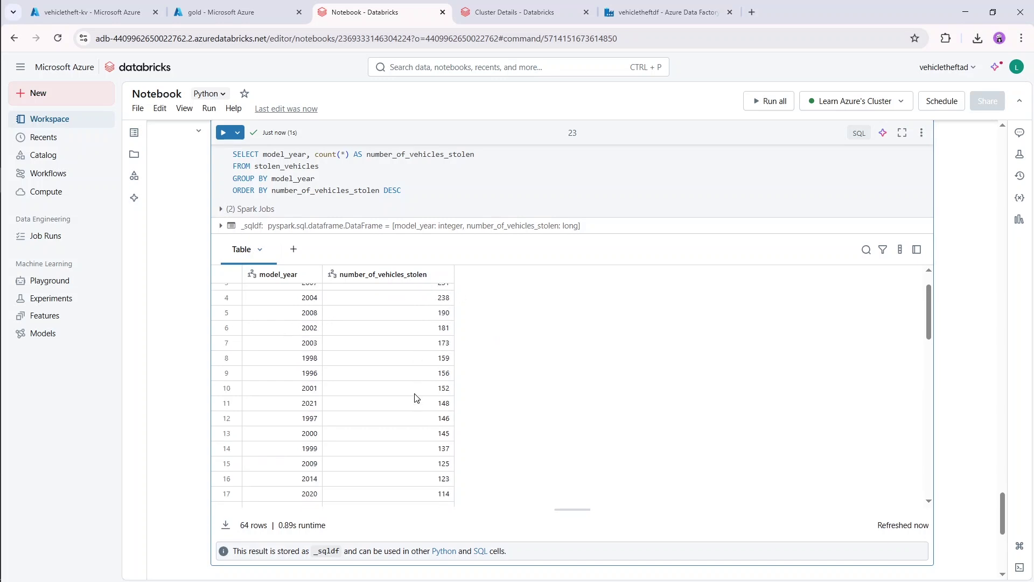
{"action": "scroll", "coordinate": [416, 397], "scroll_direction": "down", "scroll_amount": 5}
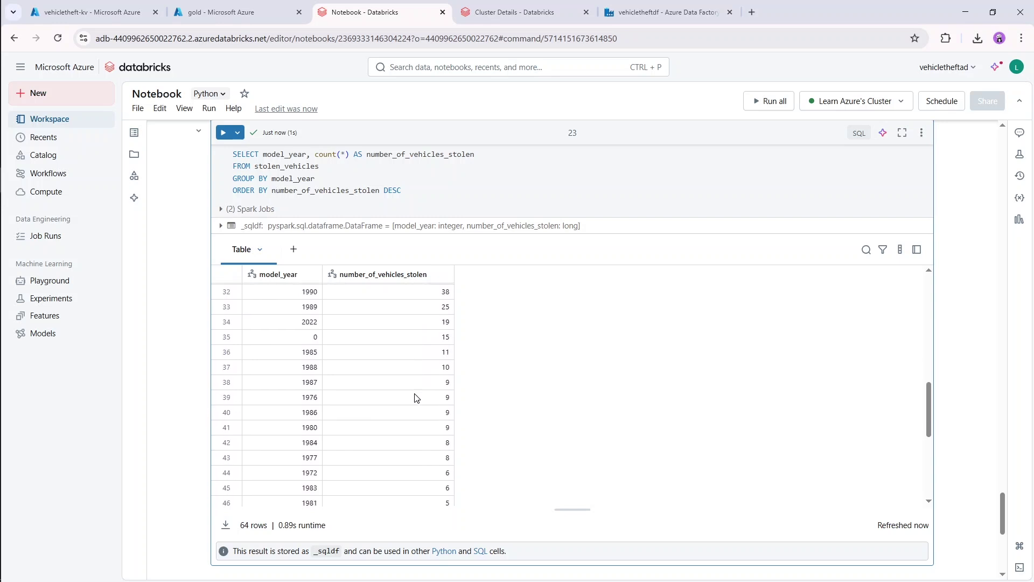
{"action": "scroll", "coordinate": [416, 398], "scroll_direction": "down", "scroll_amount": 6}
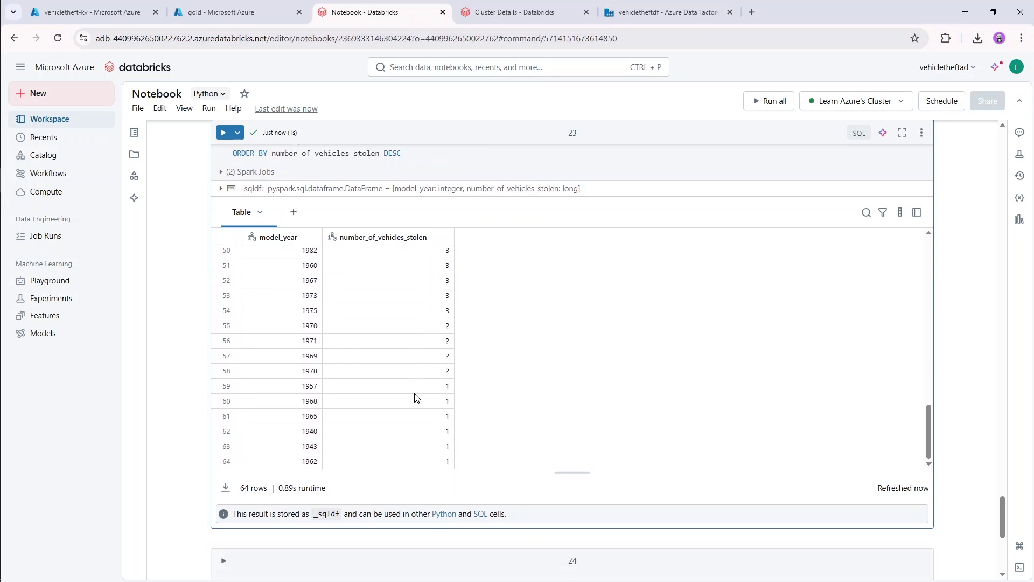
{"action": "scroll", "coordinate": [416, 398], "scroll_direction": "up", "scroll_amount": 10}
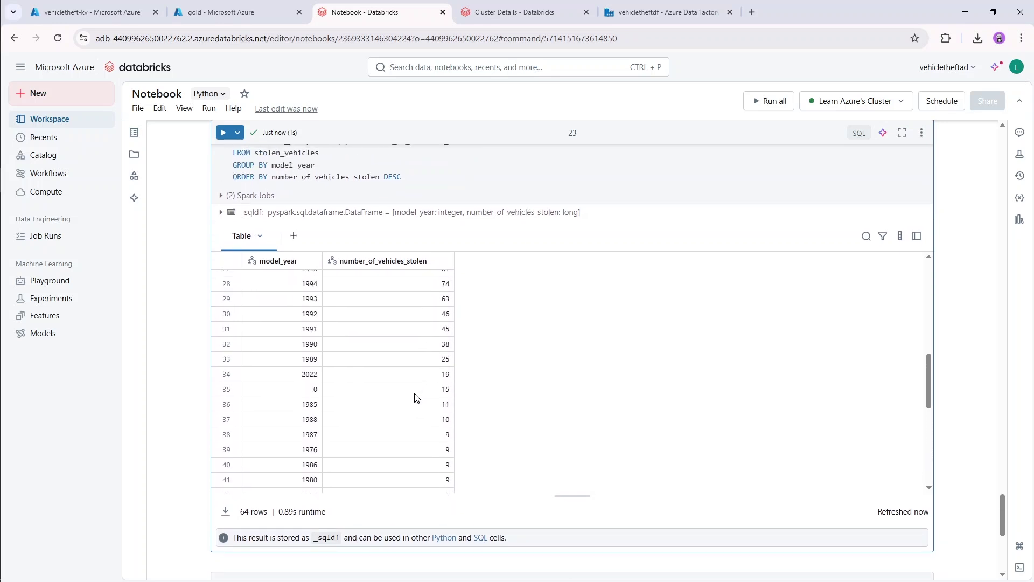
{"action": "scroll", "coordinate": [416, 398], "scroll_direction": "up", "scroll_amount": 5}
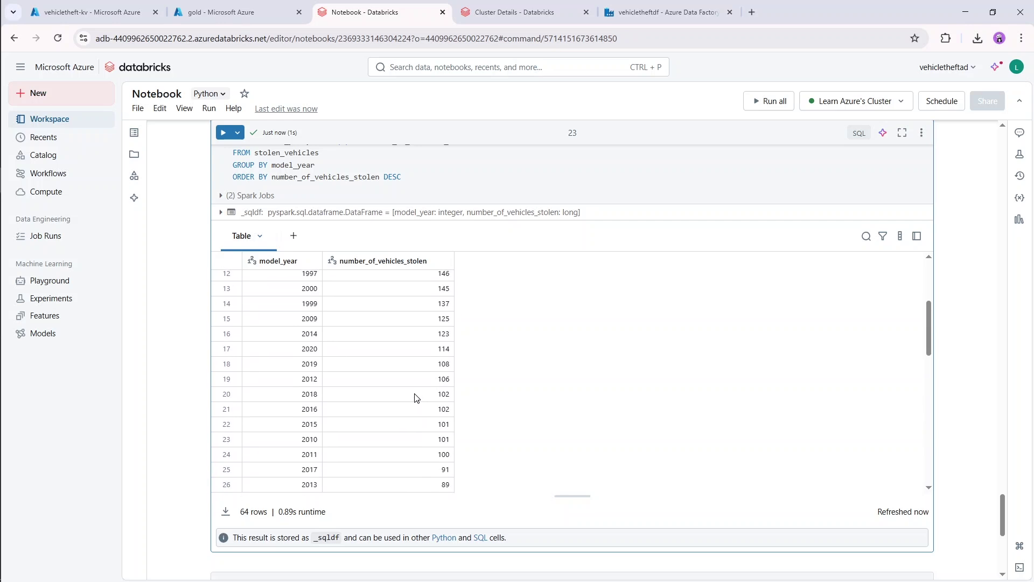
{"action": "scroll", "coordinate": [375, 351], "scroll_direction": "up", "scroll_amount": 3}
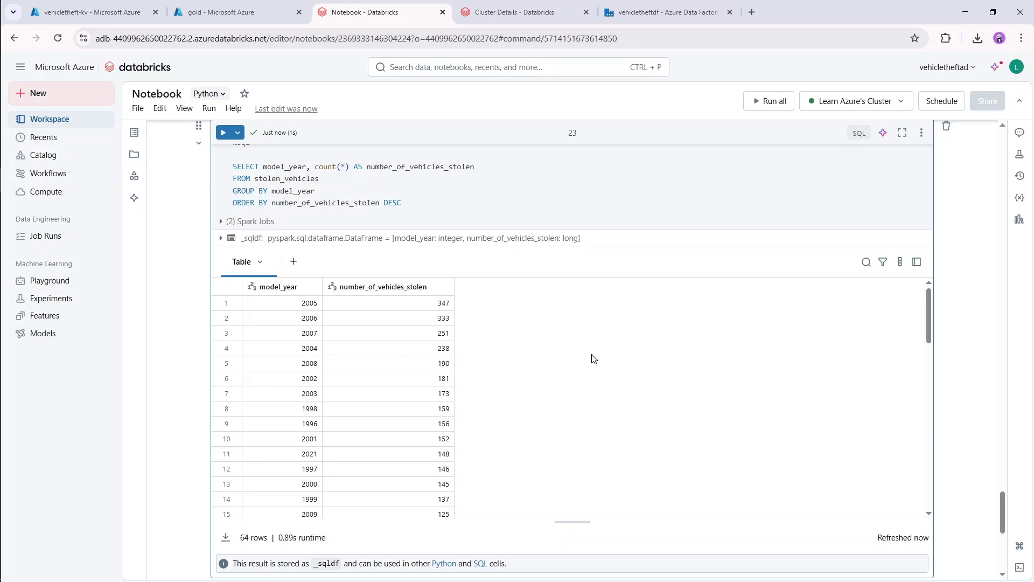
{"action": "scroll", "coordinate": [591, 358], "scroll_direction": "up", "scroll_amount": 2}
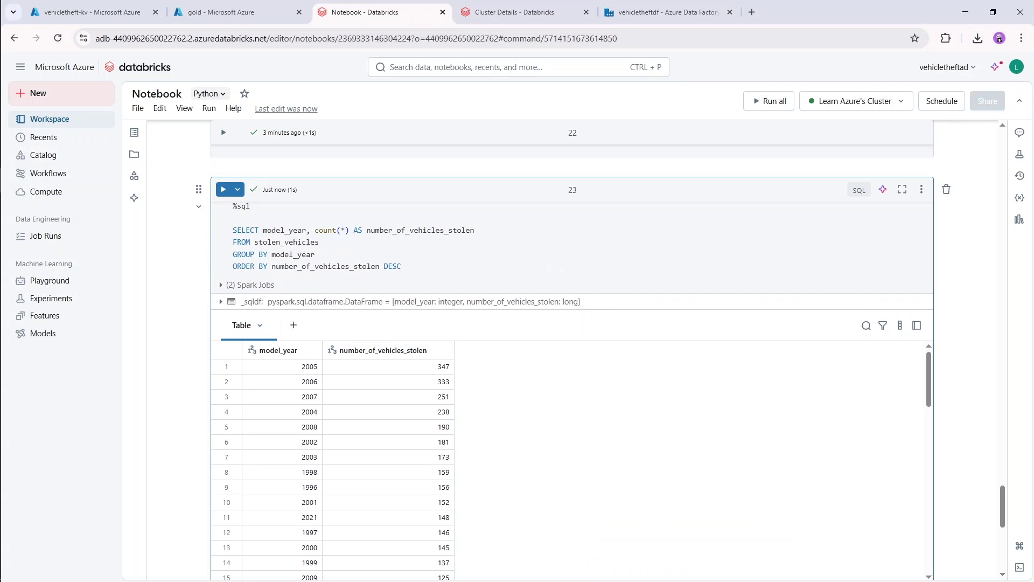
{"action": "scroll", "coordinate": [323, 205], "scroll_direction": "up", "scroll_amount": 3}
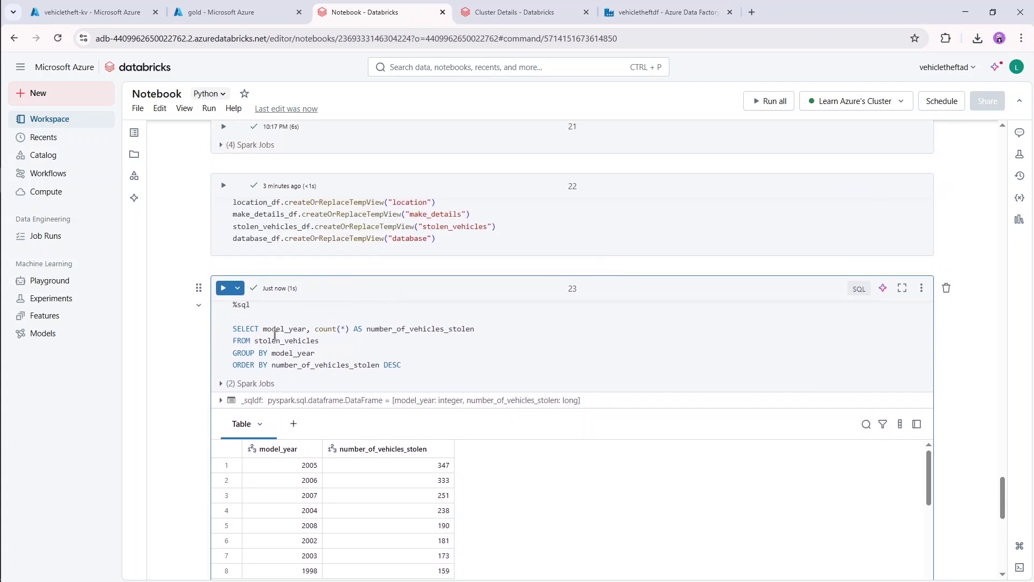
{"action": "left_click", "coordinate": [250, 305]}
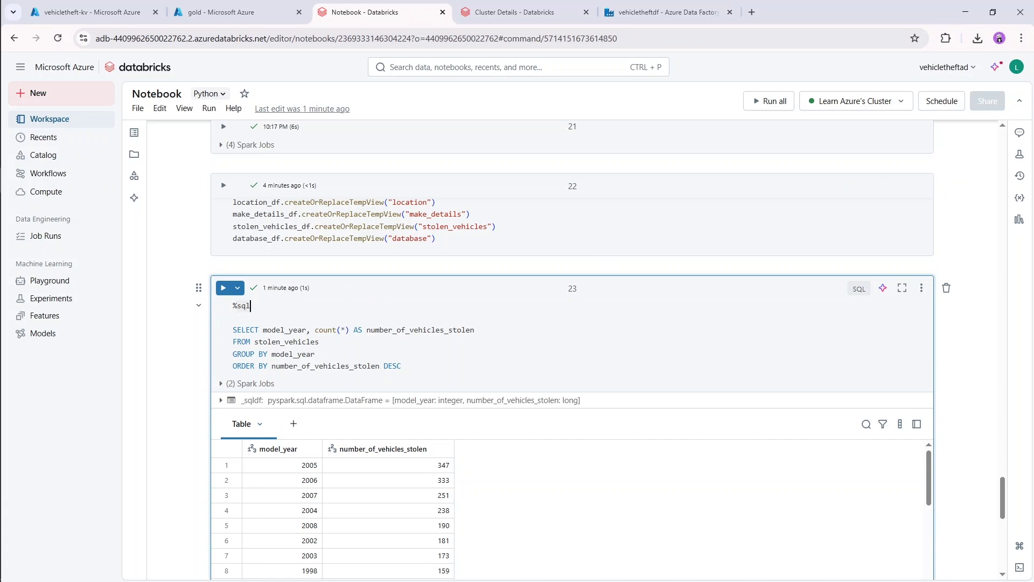
{"action": "scroll", "coordinate": [468, 372], "scroll_direction": "down", "scroll_amount": 1}
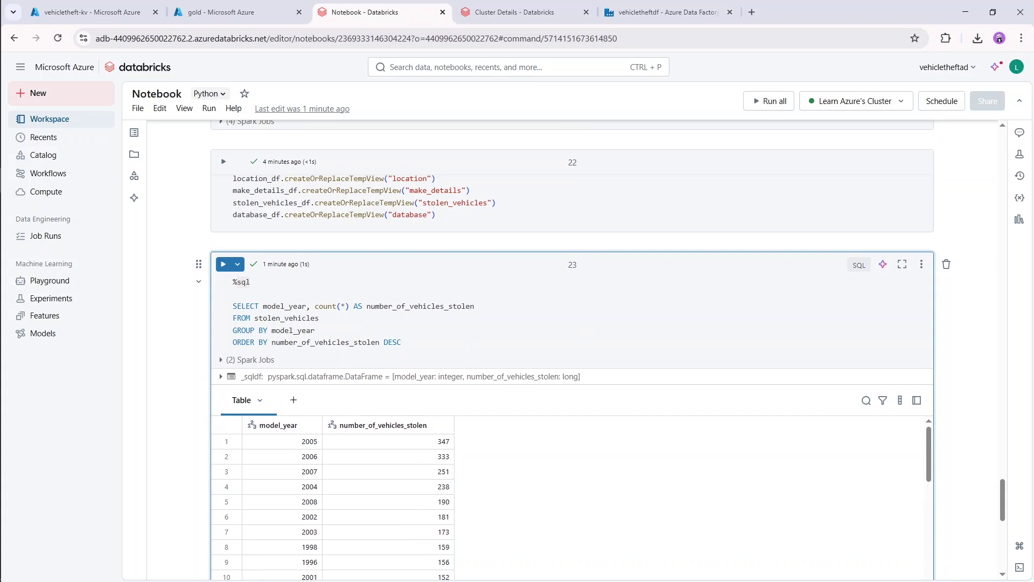
{"action": "scroll", "coordinate": [469, 372], "scroll_direction": "down", "scroll_amount": 1}
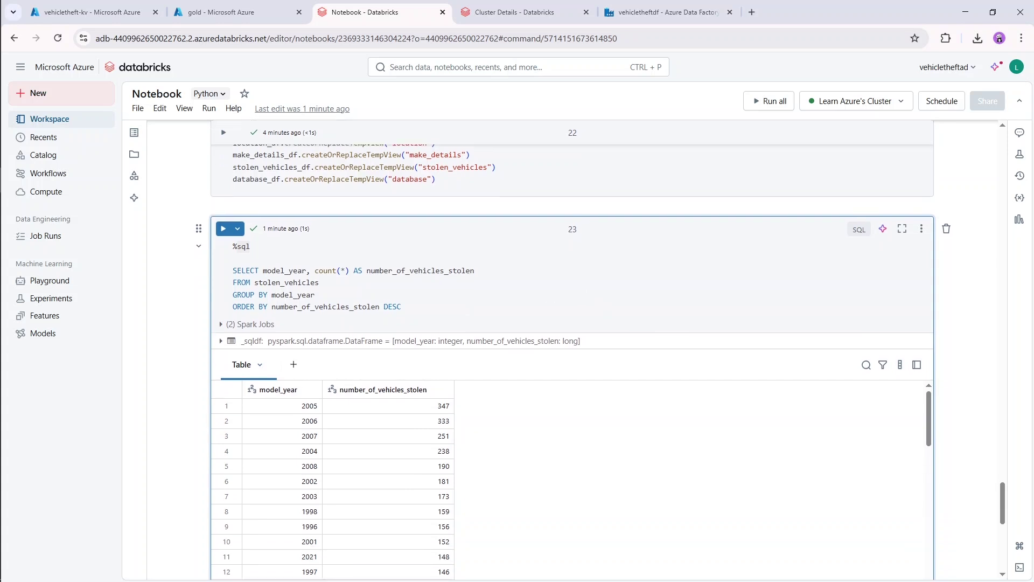
- Search the computer for Power BI and launch Power BI Desktop
{"action": "left_click", "coordinate": [230, 10]}
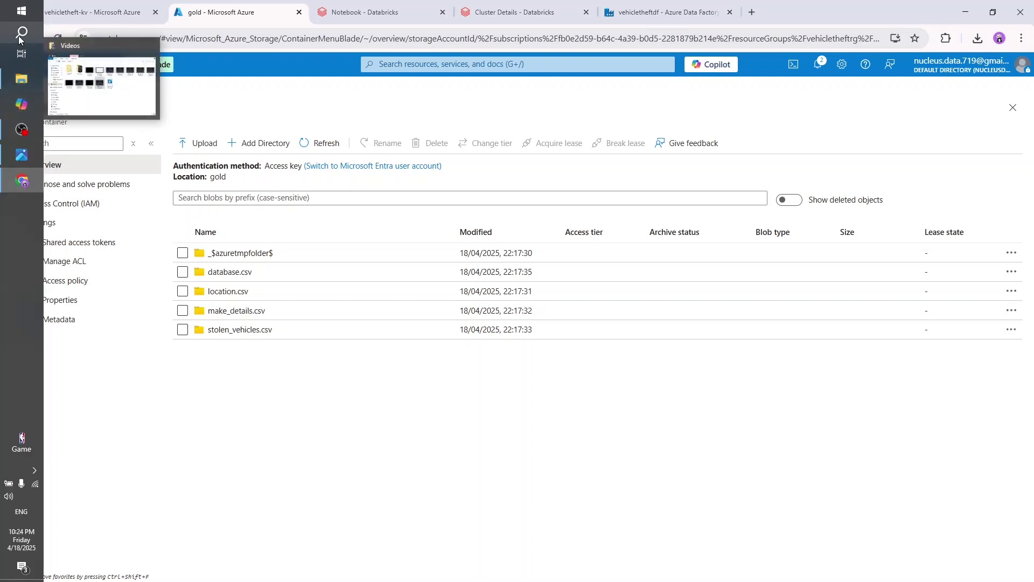
{"action": "left_click", "coordinate": [28, 33]}
{"action": "type", "text": "power"}
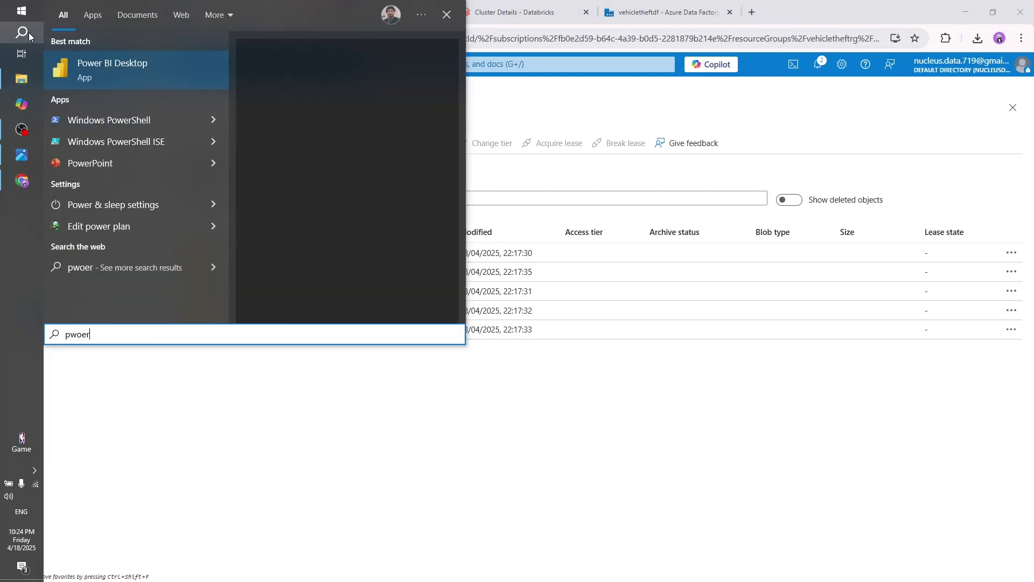
{"action": "key", "text": "Return"}
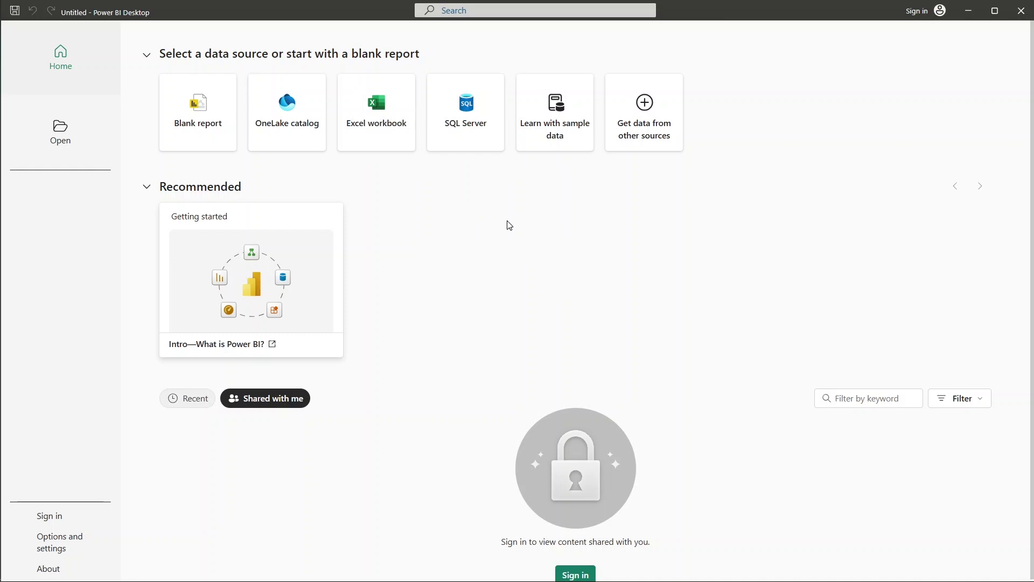
- Start getting data from another source with the Azure Data Lake Storage Gen2 connector
{"action": "left_click", "coordinate": [670, 109]}
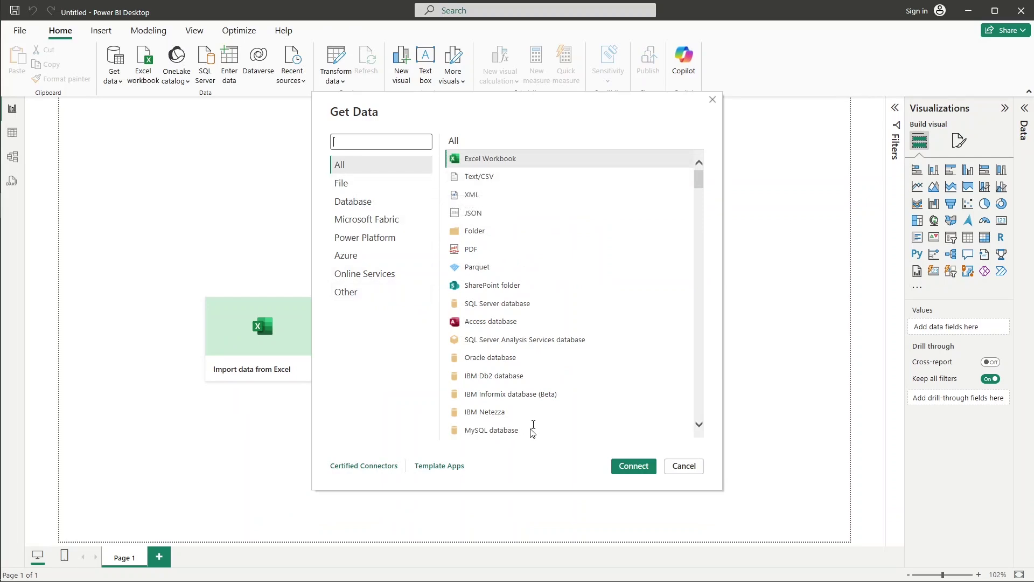
{"action": "scroll", "coordinate": [584, 355], "scroll_direction": "down", "scroll_amount": 20}
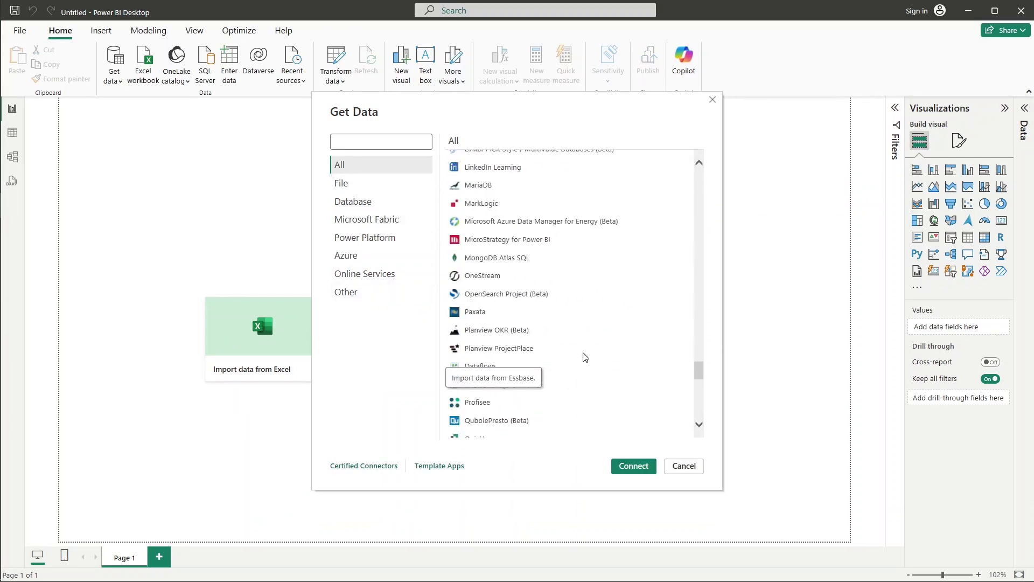
{"action": "scroll", "coordinate": [585, 357], "scroll_direction": "up", "scroll_amount": 10}
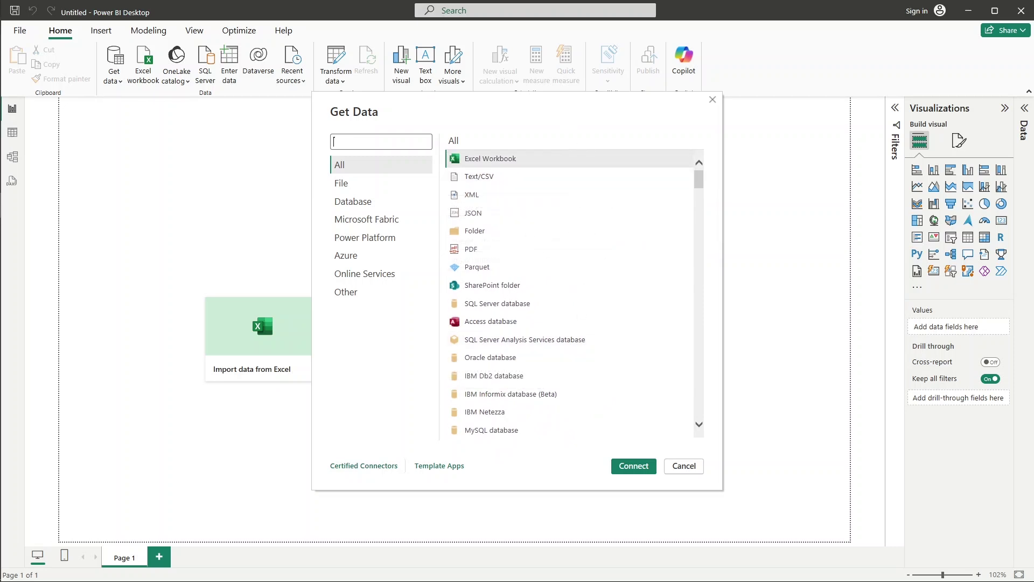
{"action": "left_click", "coordinate": [358, 260]}
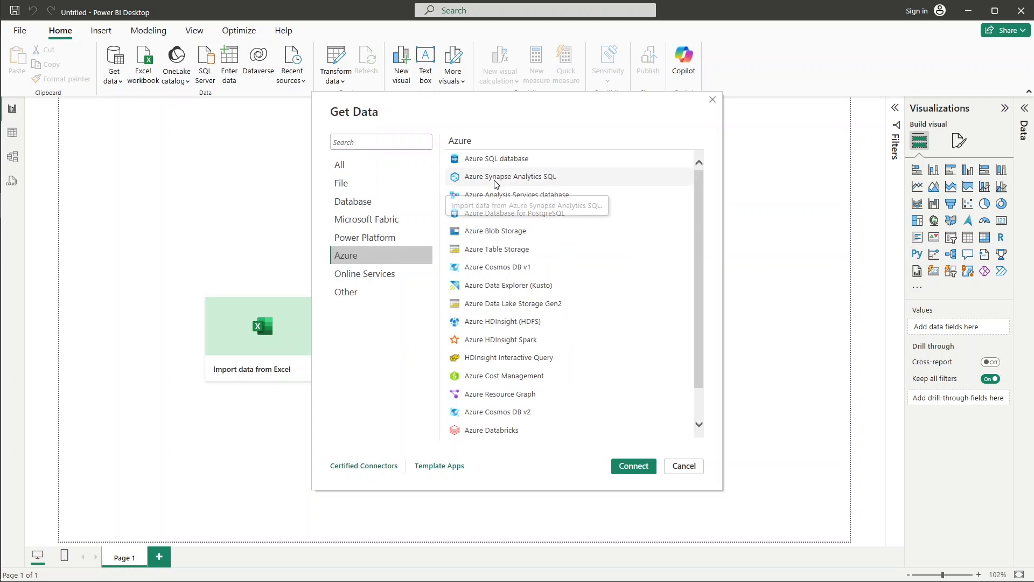
{"action": "left_click", "coordinate": [526, 305]}
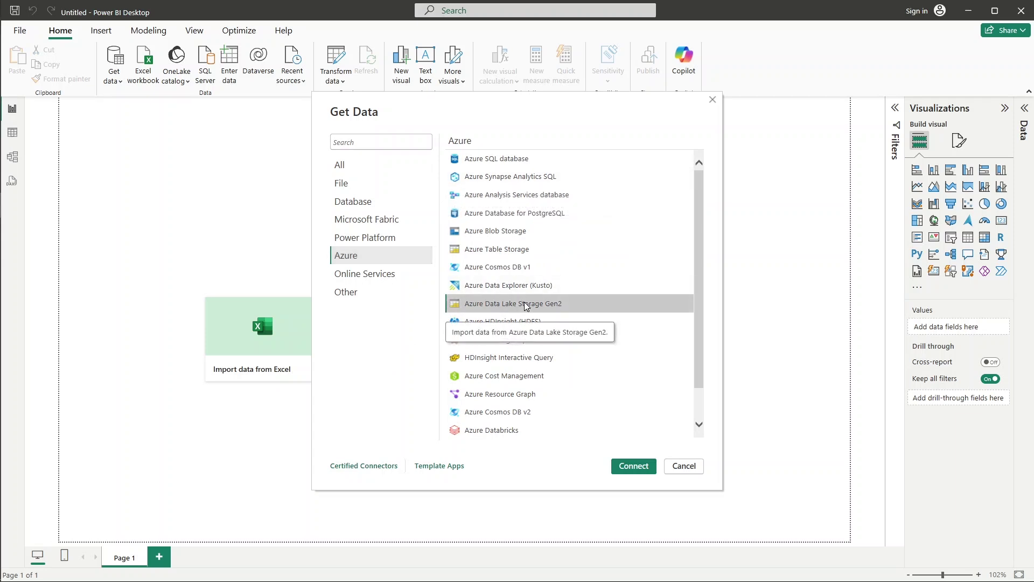
{"action": "left_click", "coordinate": [634, 467]}
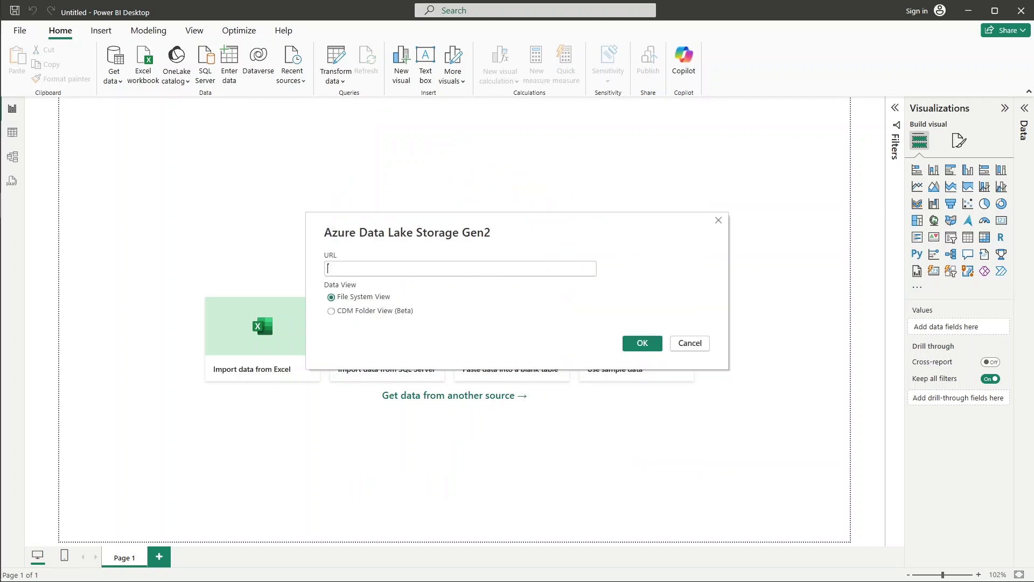
- Switch to the Azure portal in the browser and open the vehicletheftsa storage account
{"action": "mouse_move", "coordinate": [3, 234]}
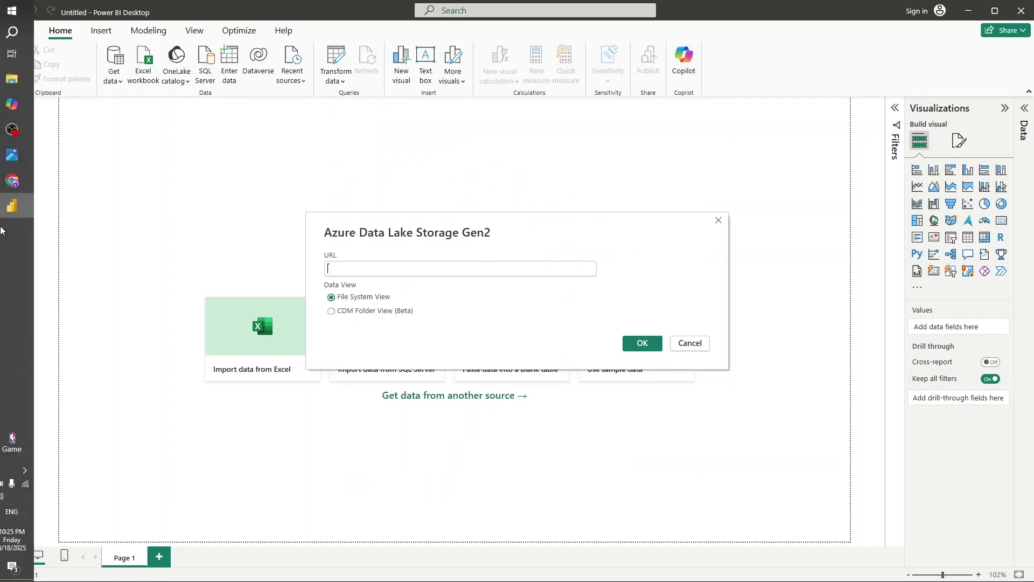
{"action": "mouse_move", "coordinate": [25, 182]}
{"action": "left_click", "coordinate": [161, 197]}
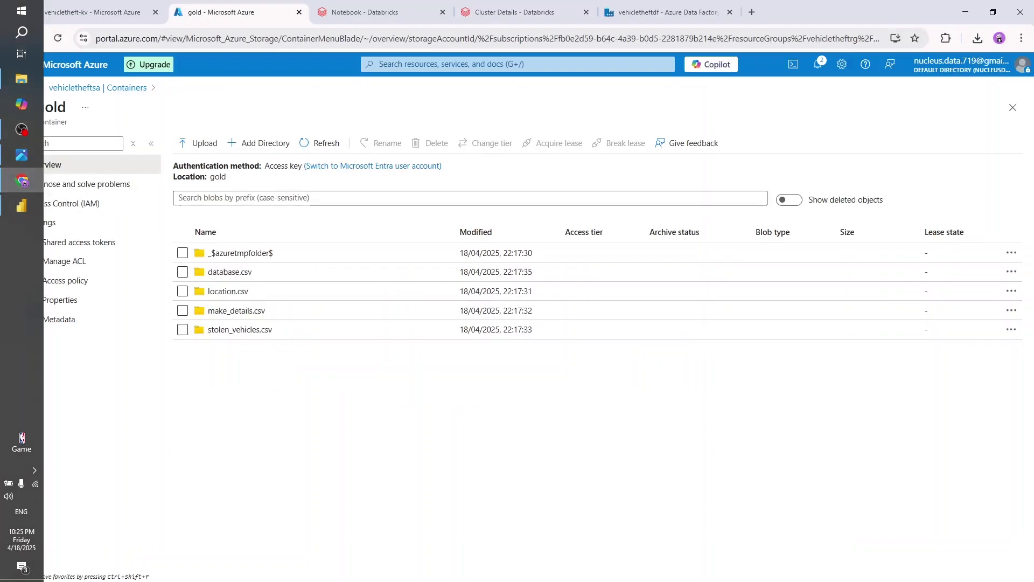
{"action": "left_click", "coordinate": [119, 92]}
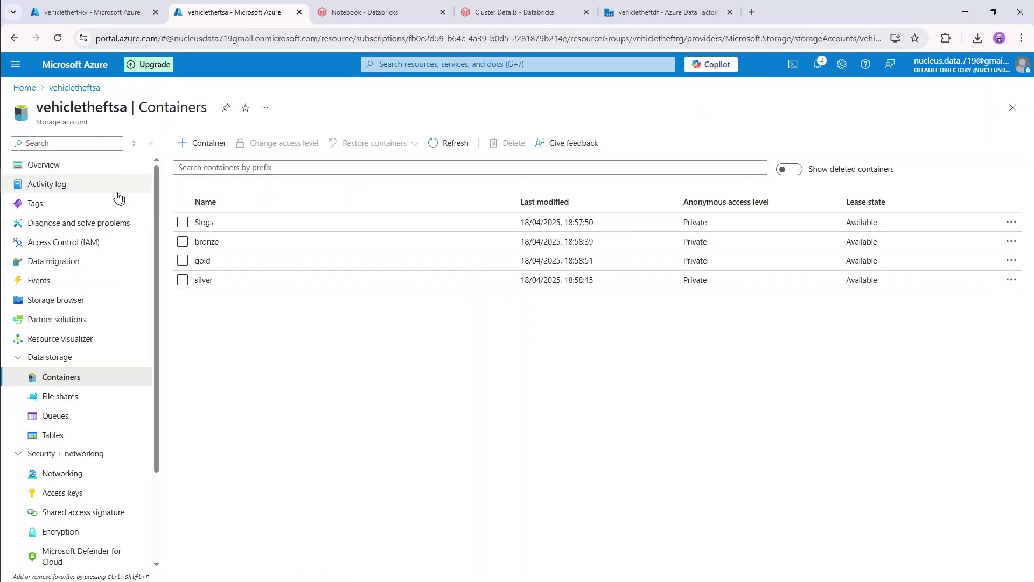
{"action": "left_click", "coordinate": [75, 64]}
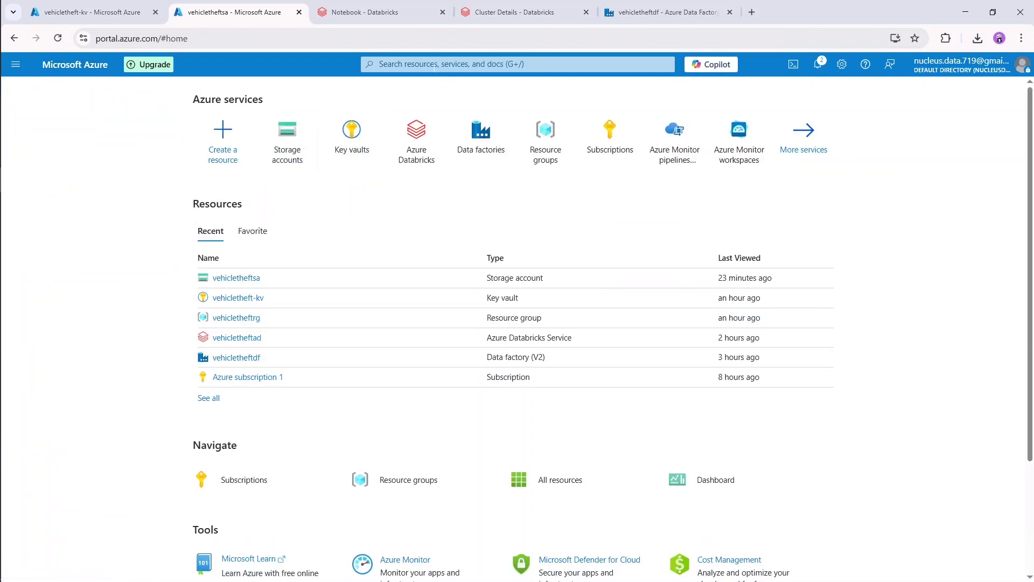
{"action": "left_click", "coordinate": [288, 148]}
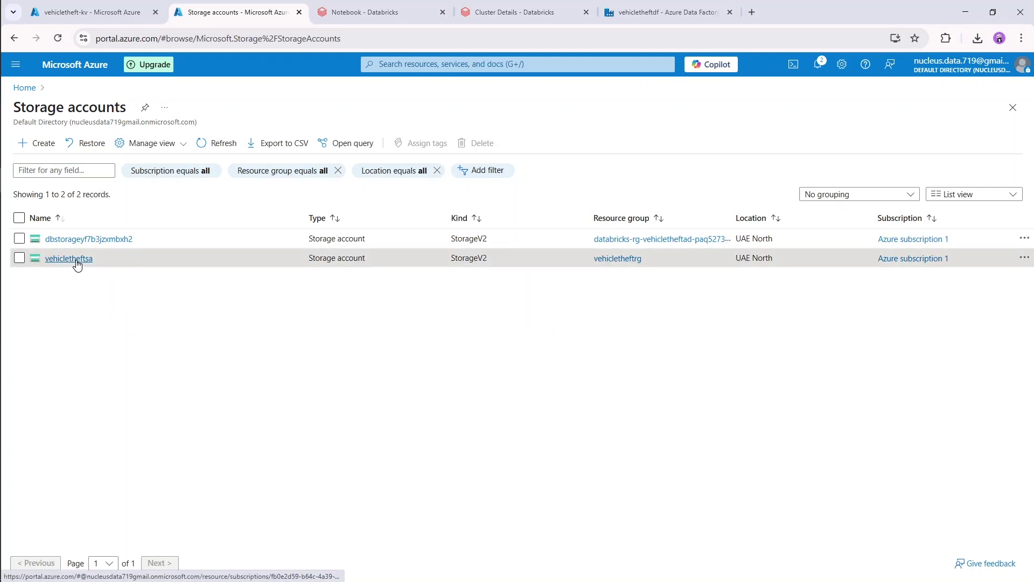
{"action": "left_click", "coordinate": [77, 261]}
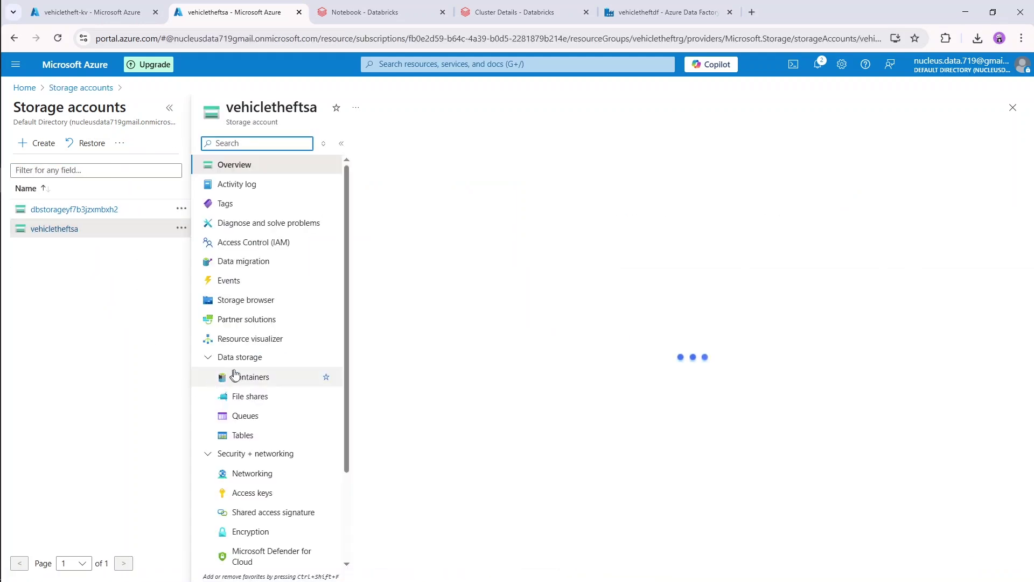
- Open the properties of the gold container in vehicletheftsa and copy its URL
{"action": "scroll", "coordinate": [237, 366], "scroll_direction": "down", "scroll_amount": 2}
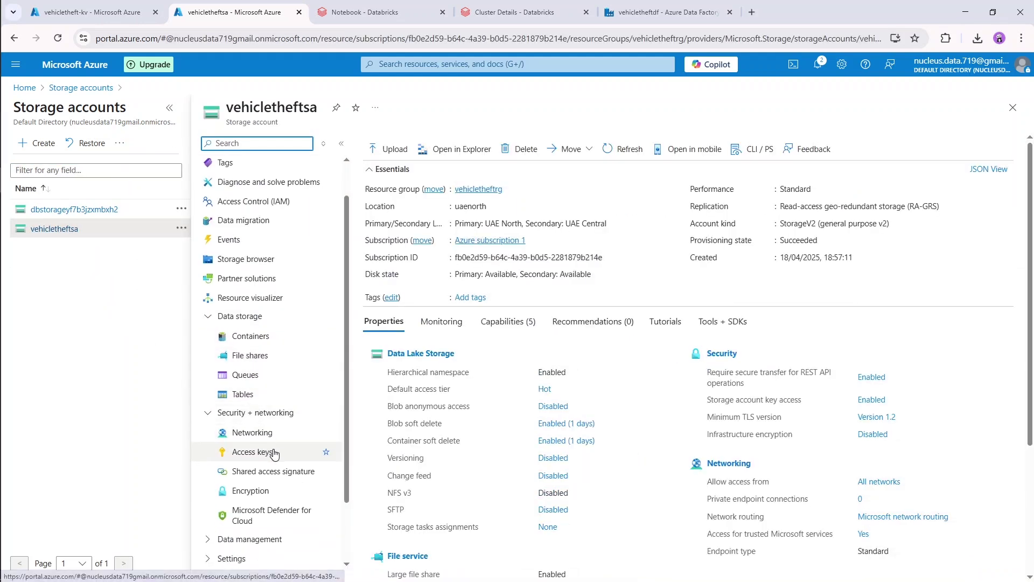
{"action": "left_click", "coordinate": [266, 336]}
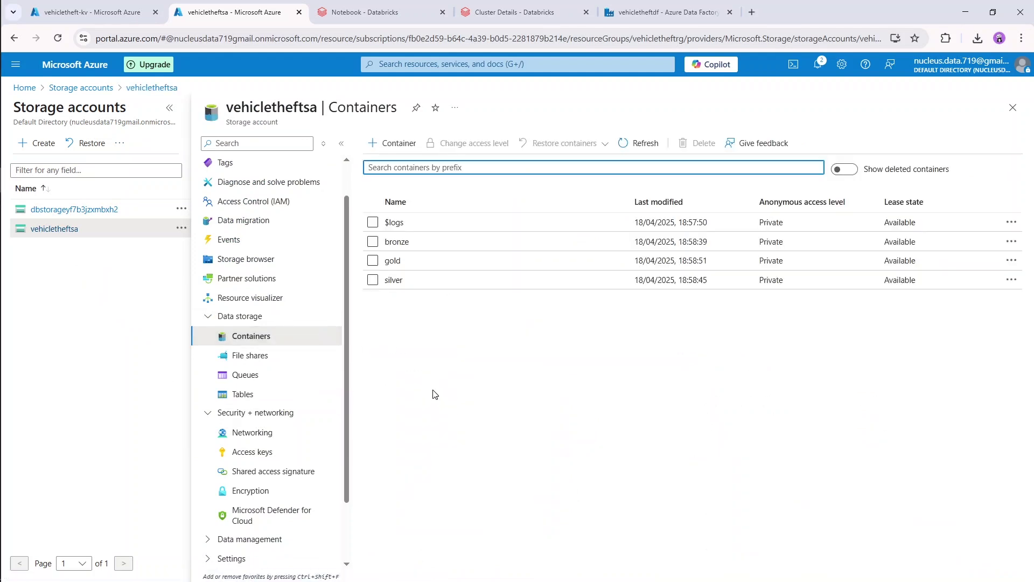
{"action": "left_click", "coordinate": [416, 353]}
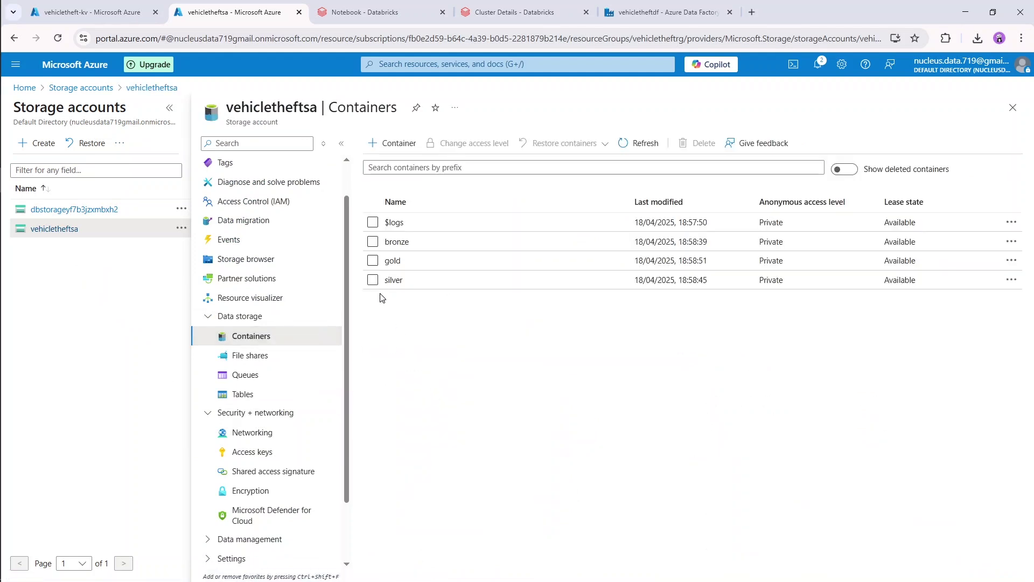
{"action": "left_click", "coordinate": [1012, 262]}
{"action": "left_click", "coordinate": [972, 268]}
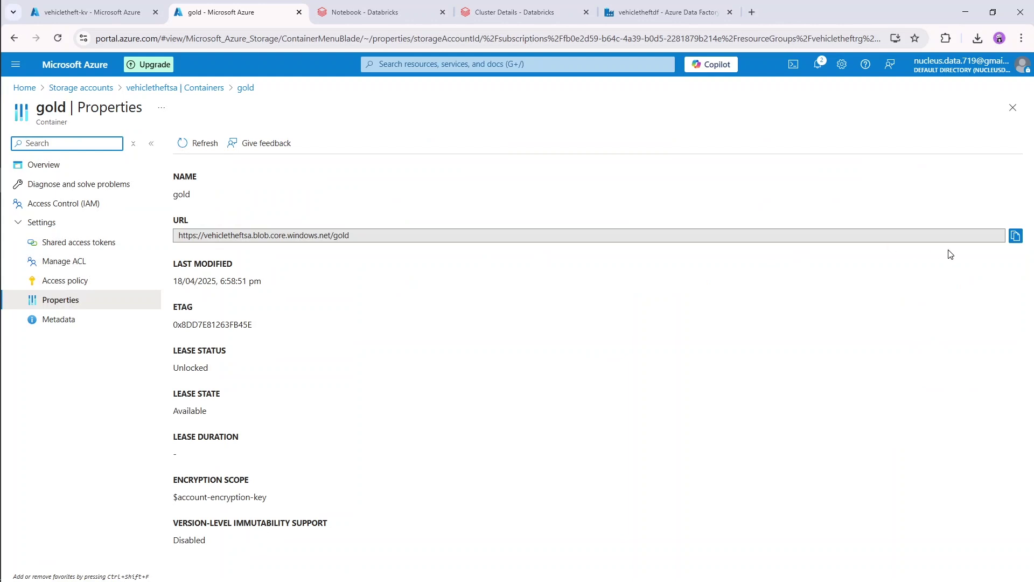
{"action": "left_click", "coordinate": [1016, 237]}
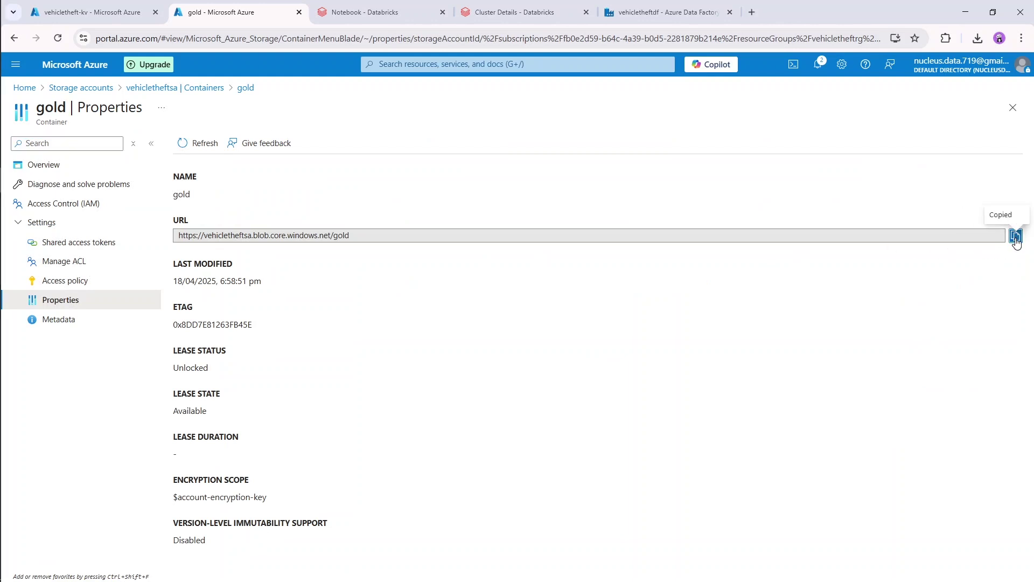
{"action": "key", "text": "alt+Tab"}
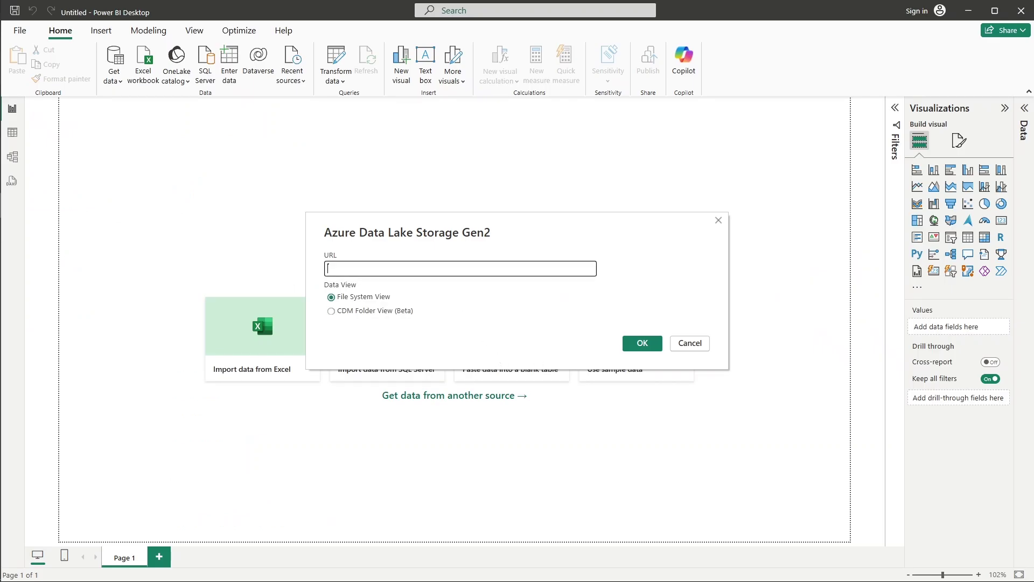
{"action": "key", "text": "ctrl+v"}
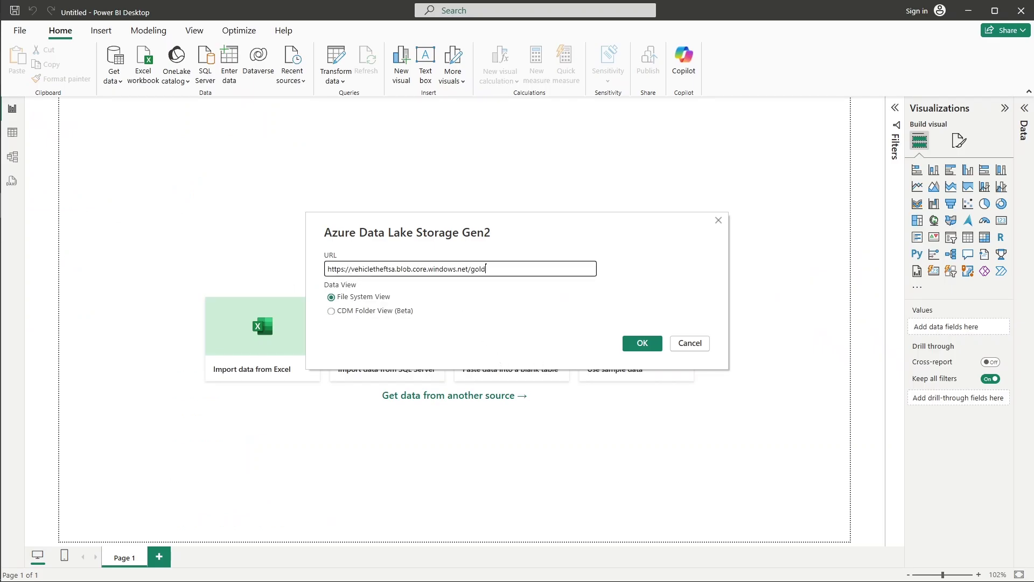
{"action": "double_click", "coordinate": [405, 269]}
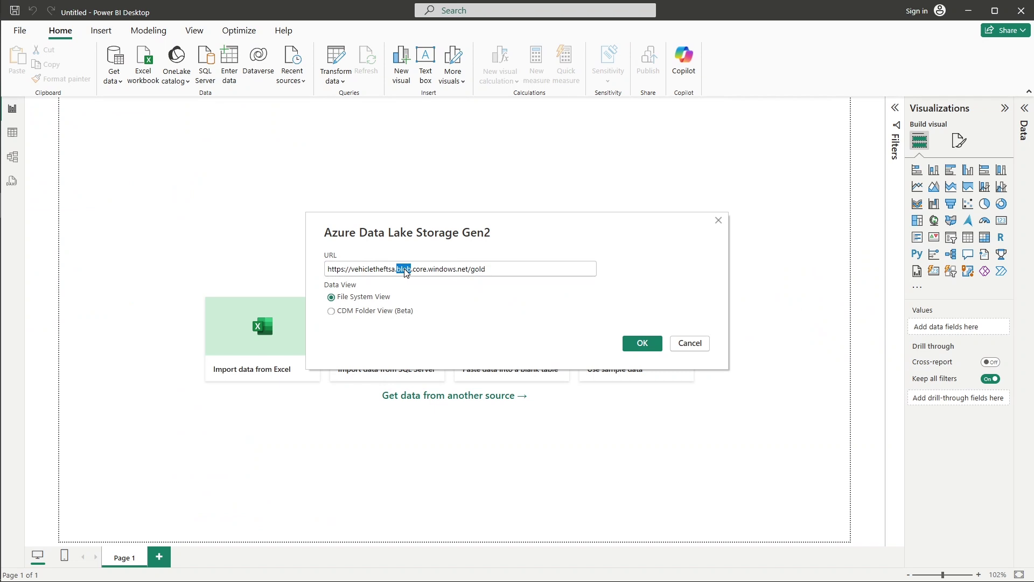
{"action": "type", "text": "dfsd"}
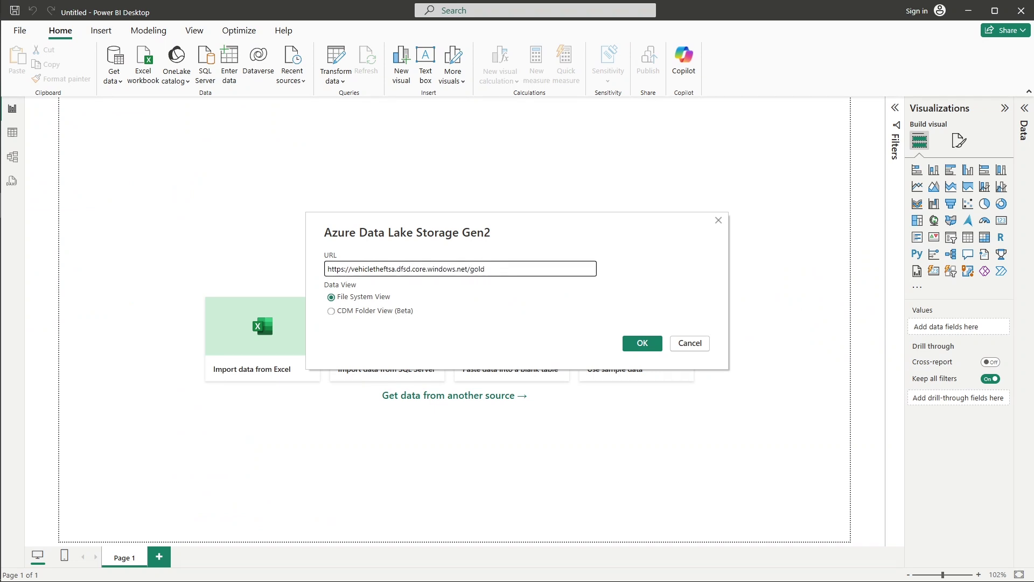
{"action": "key", "text": "BackSpace"}
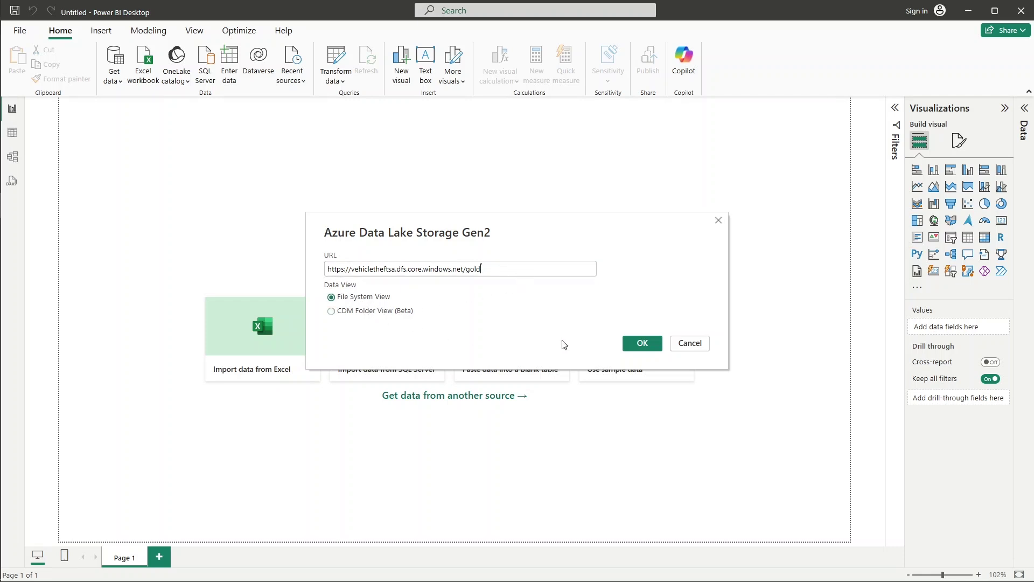
{"action": "left_click", "coordinate": [643, 343]}
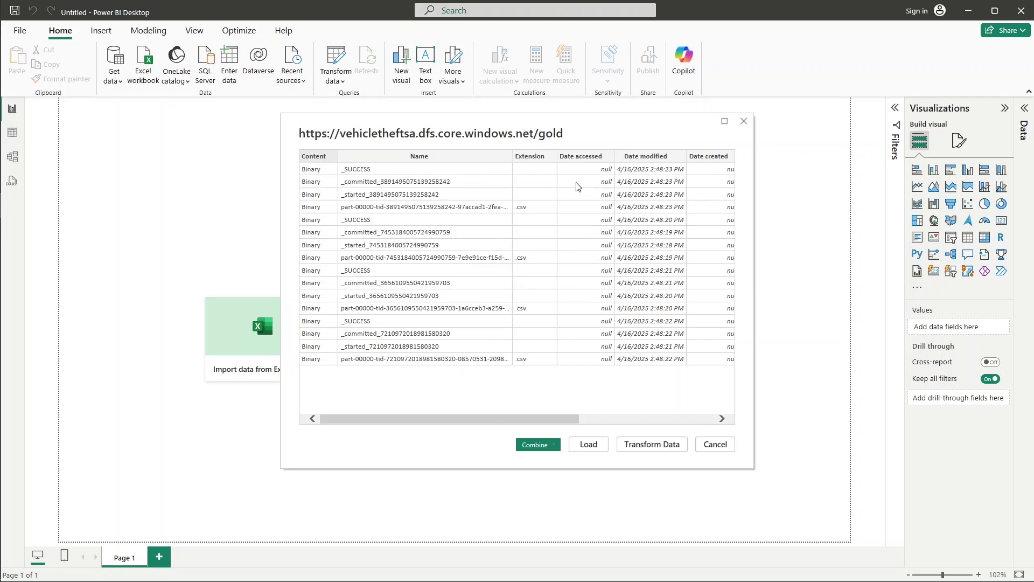
{"action": "left_click", "coordinate": [651, 447]}
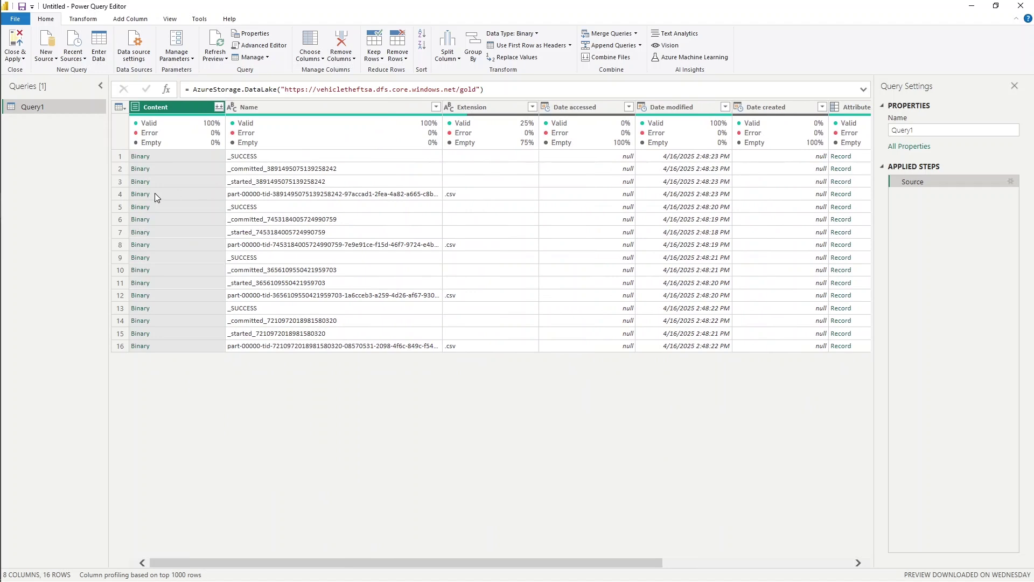
- Examine the extension, file name and folder path of the CSV part files in the query
{"action": "left_click", "coordinate": [459, 195]}
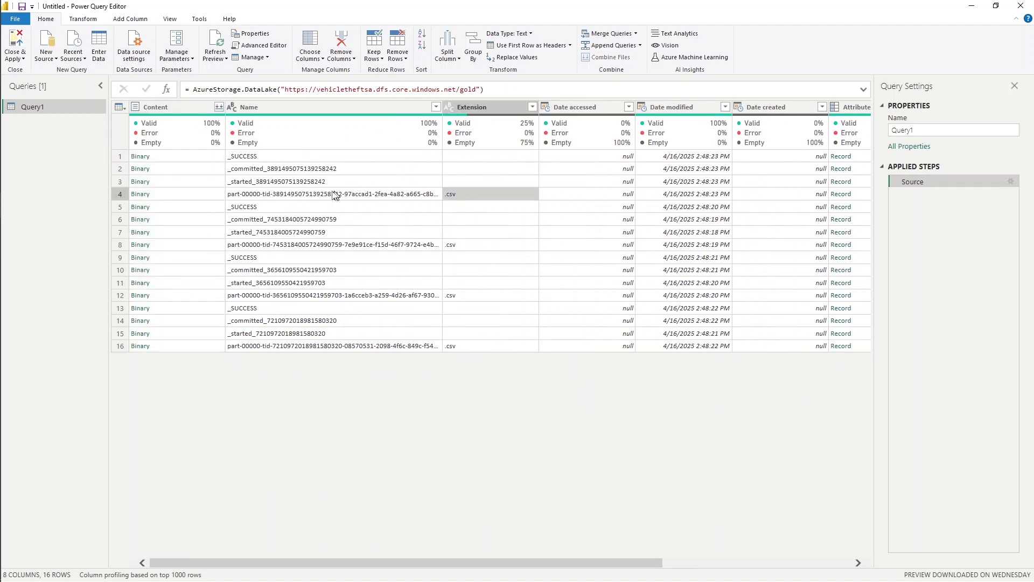
{"action": "left_click", "coordinate": [312, 193]}
{"action": "scroll", "coordinate": [476, 201], "scroll_direction": "right", "scroll_amount": 5}
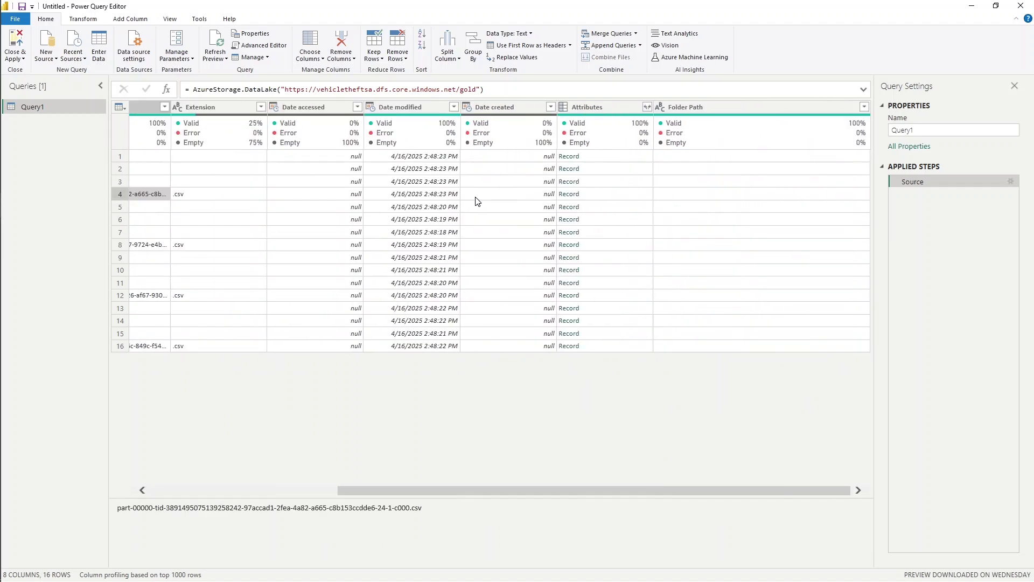
{"action": "left_click", "coordinate": [820, 195]}
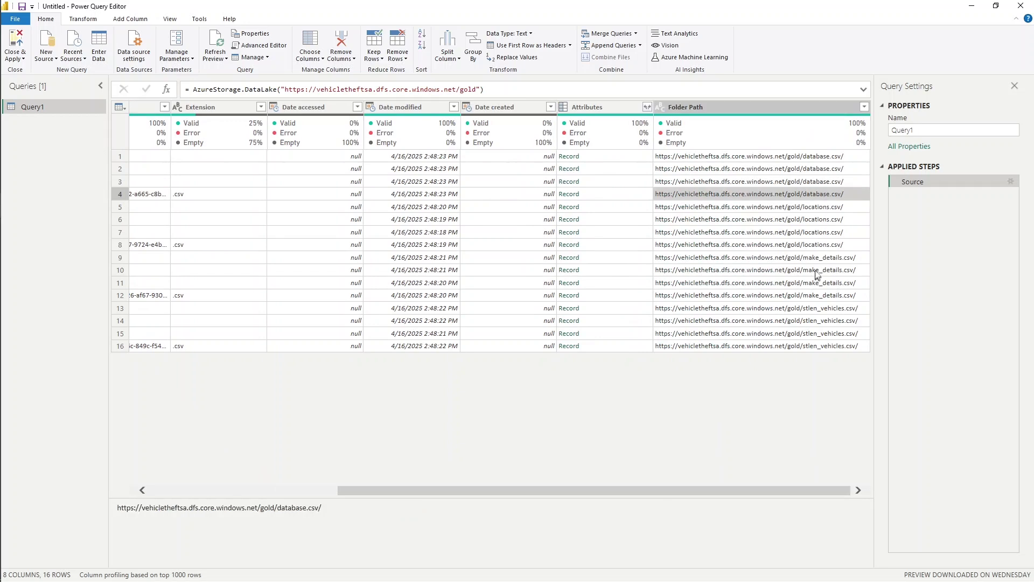
{"action": "left_click", "coordinate": [823, 247]}
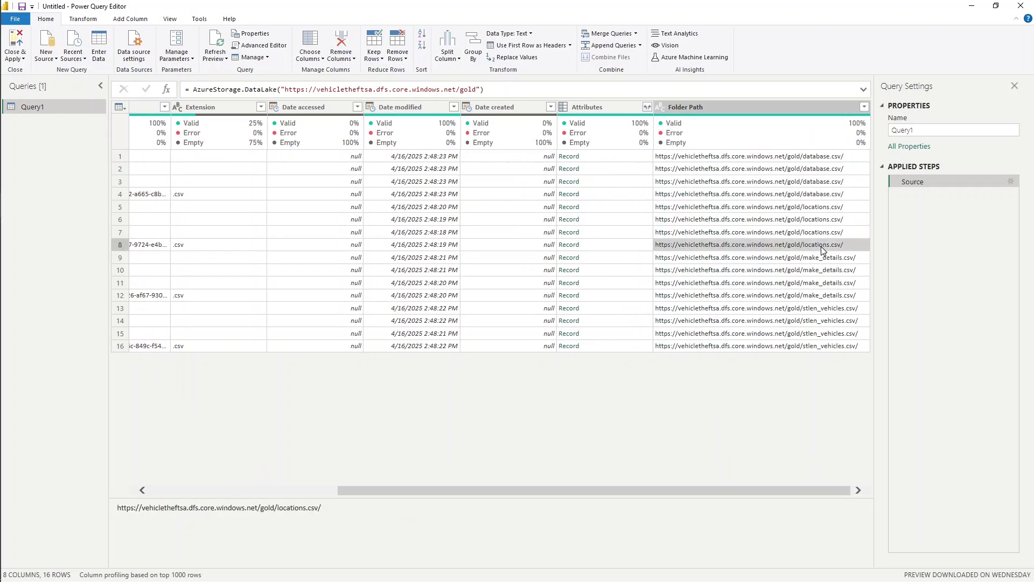
{"action": "left_click", "coordinate": [809, 298]}
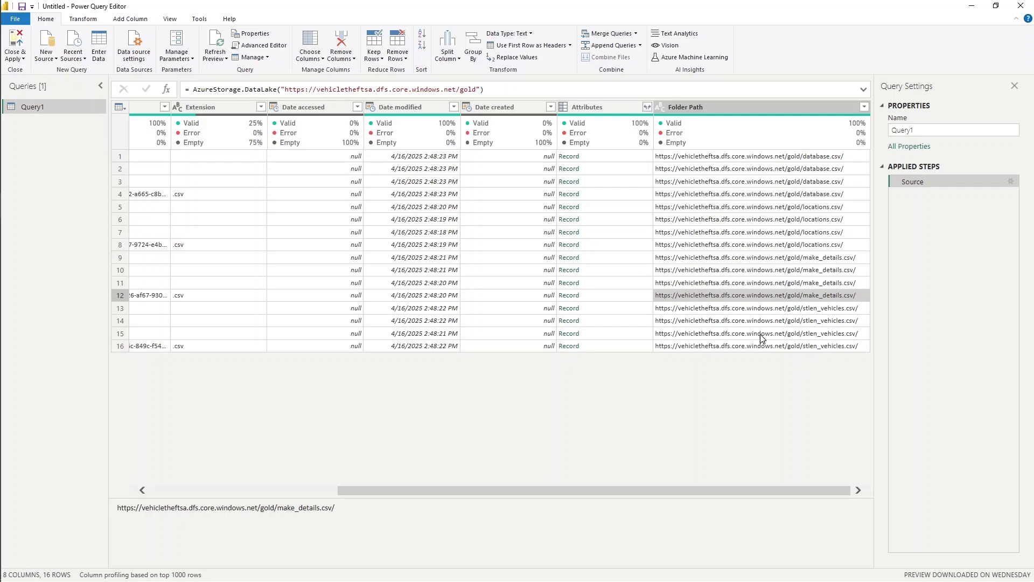
- Open the contents of the CSV part file from the database.csv folder and rename the query as Database
{"action": "scroll", "coordinate": [643, 306], "scroll_direction": "left", "scroll_amount": 5}
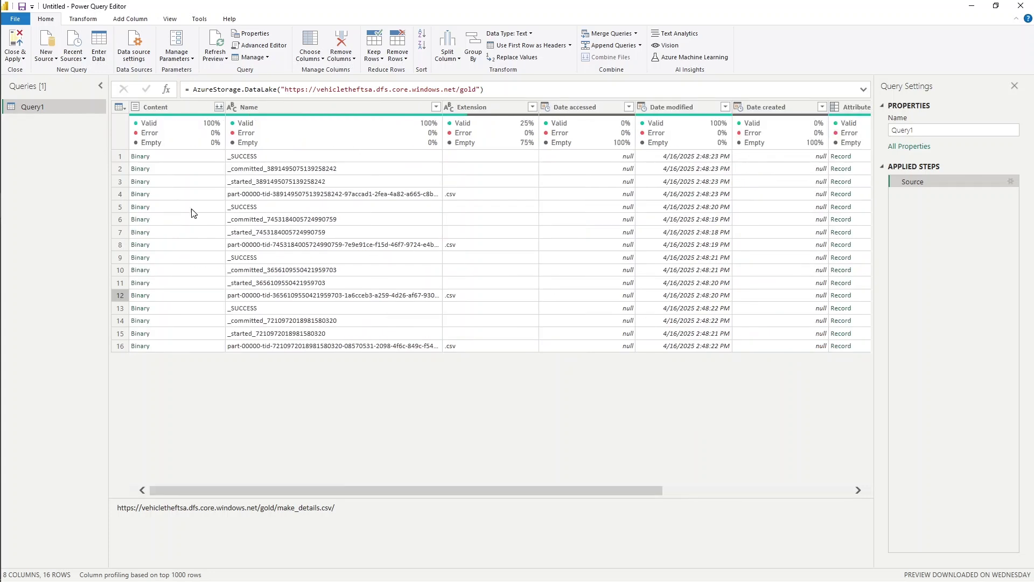
{"action": "left_click", "coordinate": [138, 196]}
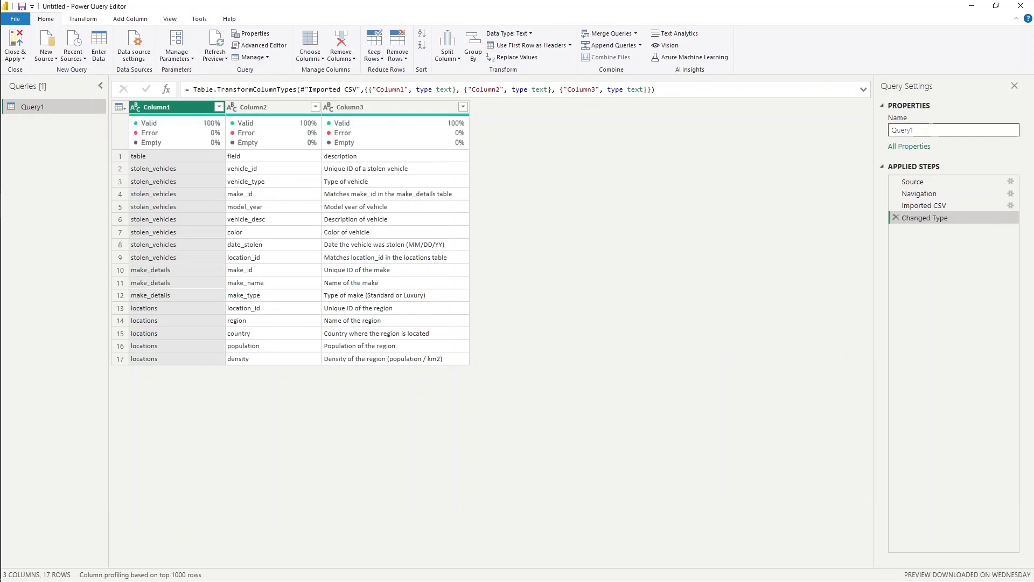
{"action": "left_click", "coordinate": [930, 127]}
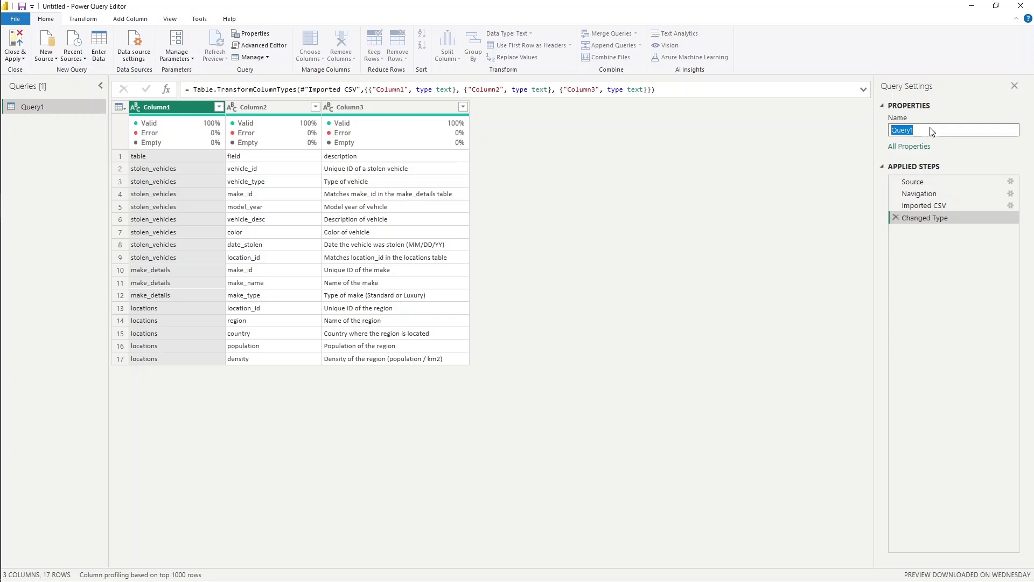
{"action": "type", "text": "Database"}
{"action": "key", "text": "Return"}
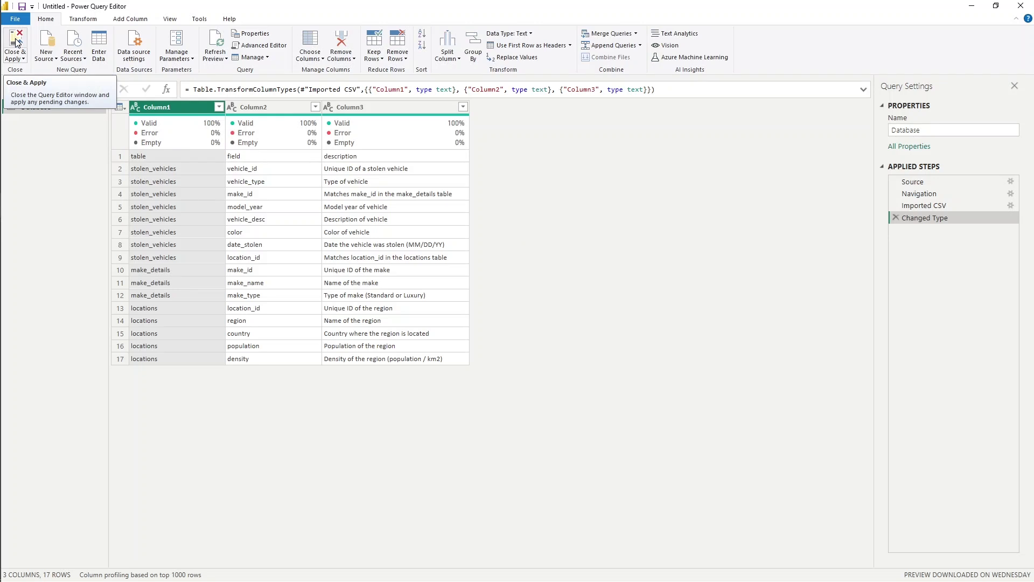
- Use the first row as headers in the Database query, then close the editor and apply the changes
{"action": "left_click", "coordinate": [570, 45]}
{"action": "left_click", "coordinate": [545, 59]}
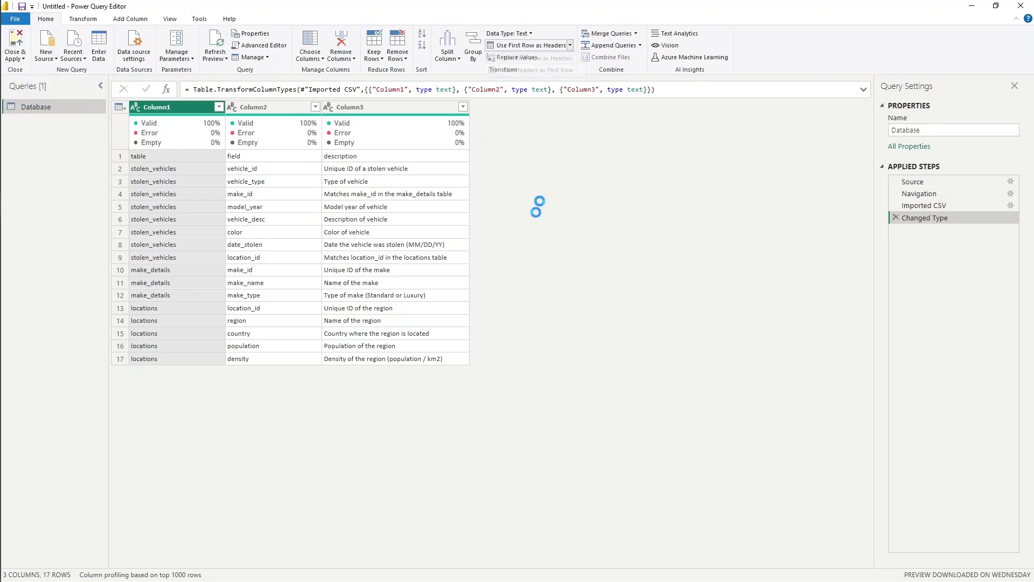
{"action": "left_click", "coordinate": [14, 43]}
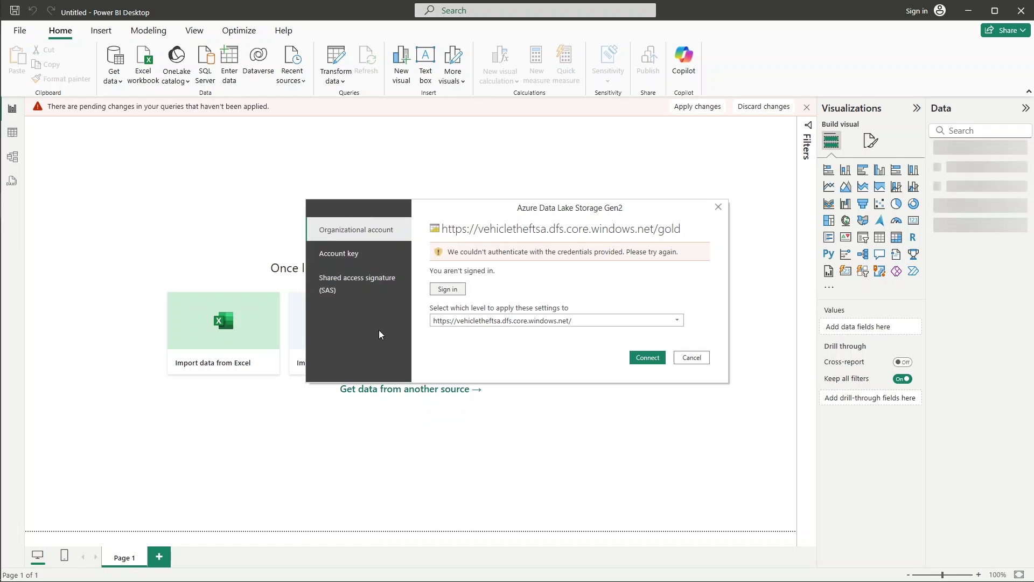
- Choose account key authentication for the data lake, then switch to the Azure portal and copy key1 from the vehicletheftsa access keys
{"action": "left_click", "coordinate": [369, 254]}
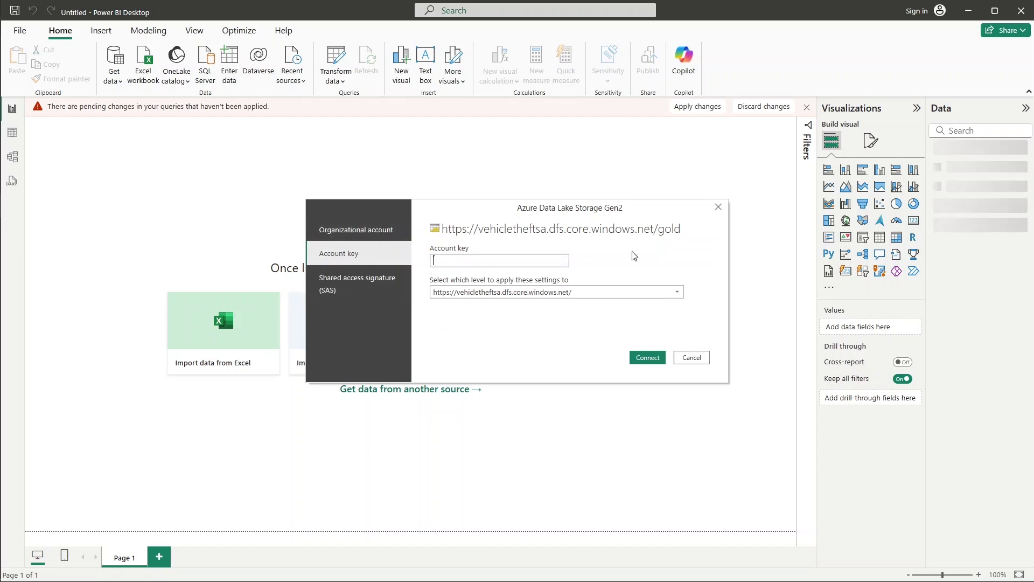
{"action": "key", "text": "alt+Tab"}
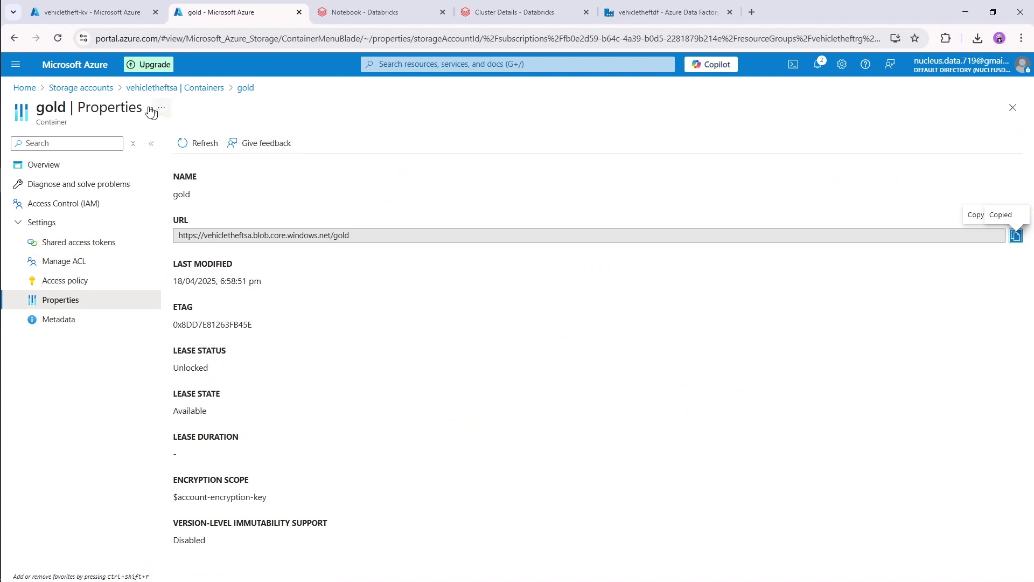
{"action": "left_click", "coordinate": [149, 88]}
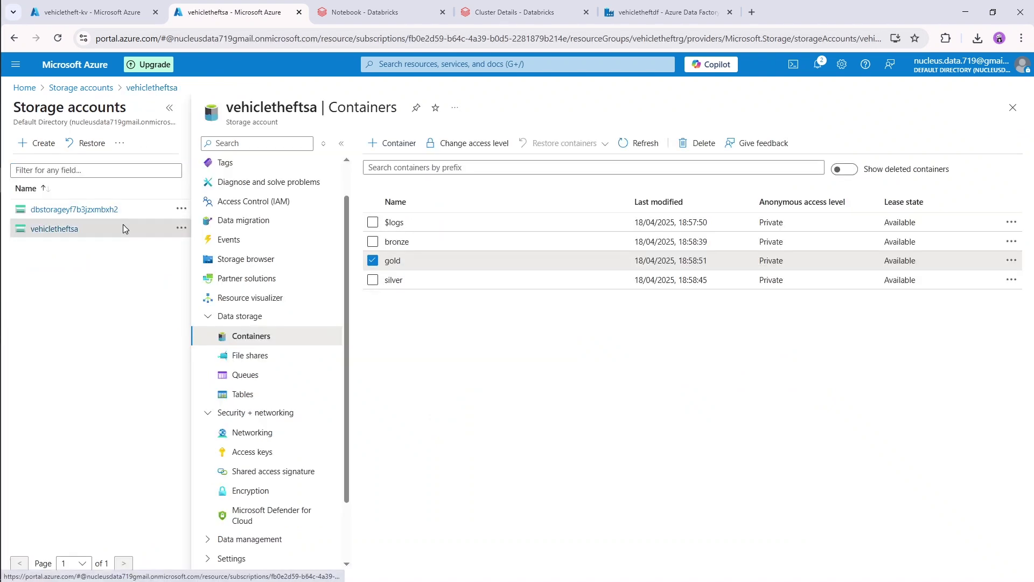
{"action": "left_click", "coordinate": [277, 454]}
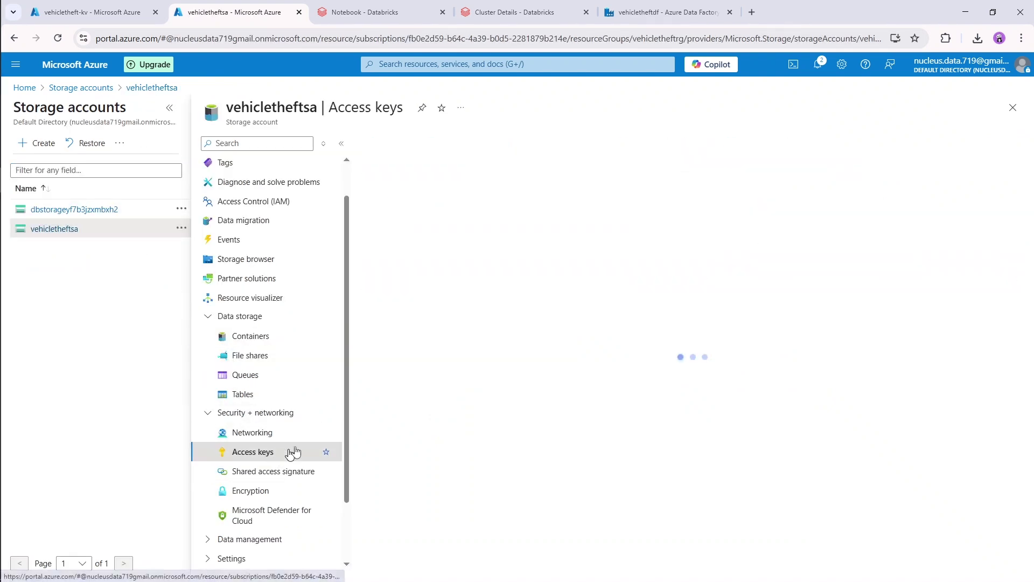
{"action": "left_click", "coordinate": [701, 338]}
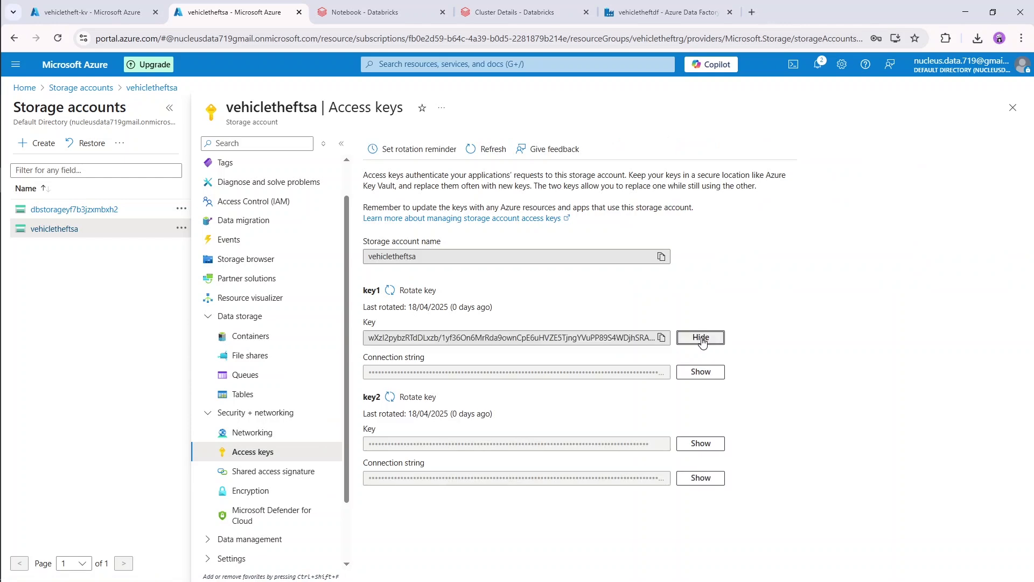
{"action": "left_click", "coordinate": [662, 337]}
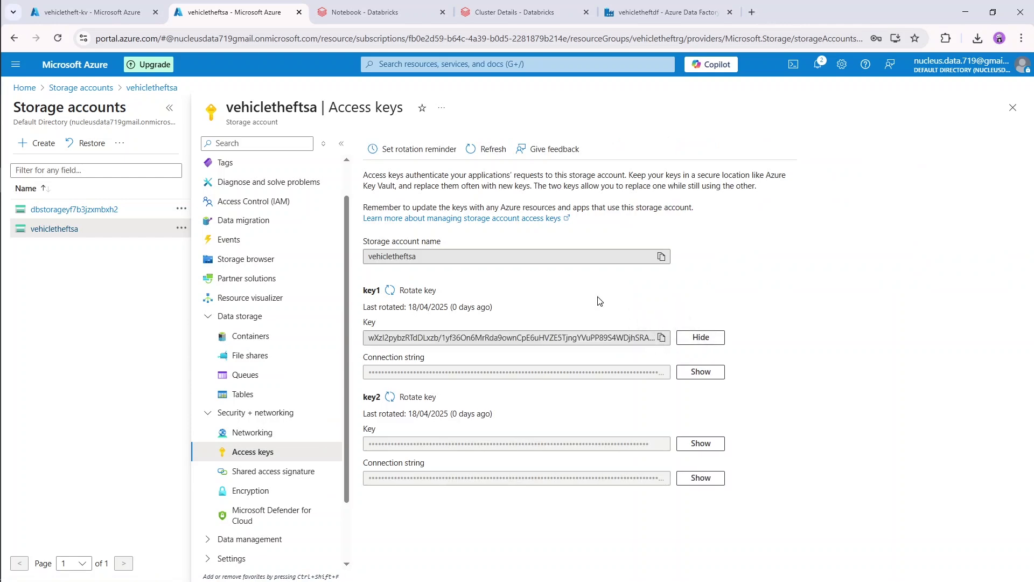
- Switch to Power BI Desktop, paste the storage account key, connect, and dismiss the load dialog
{"action": "key", "text": "alt+Tab"}
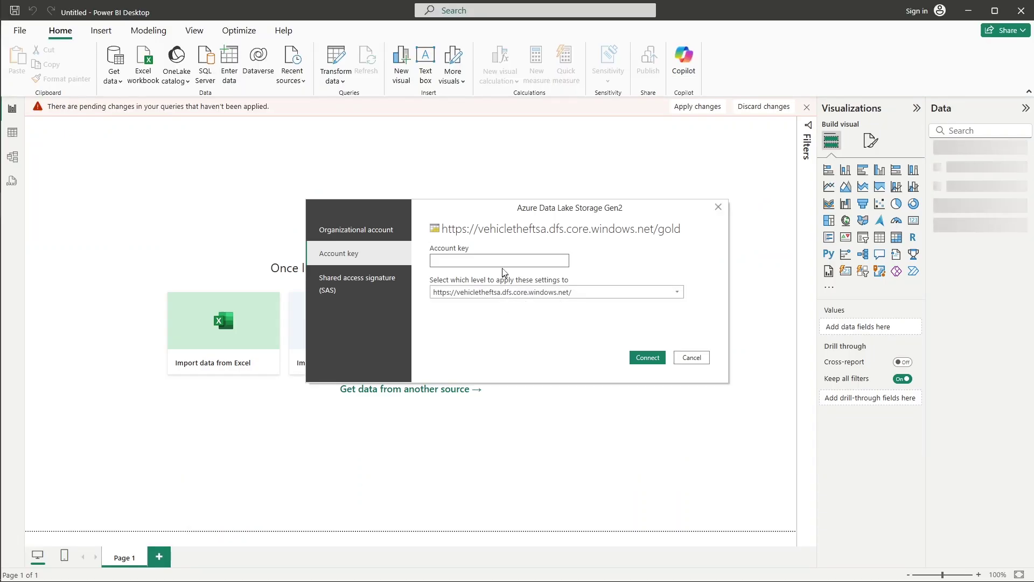
{"action": "key", "text": "ctrl+v"}
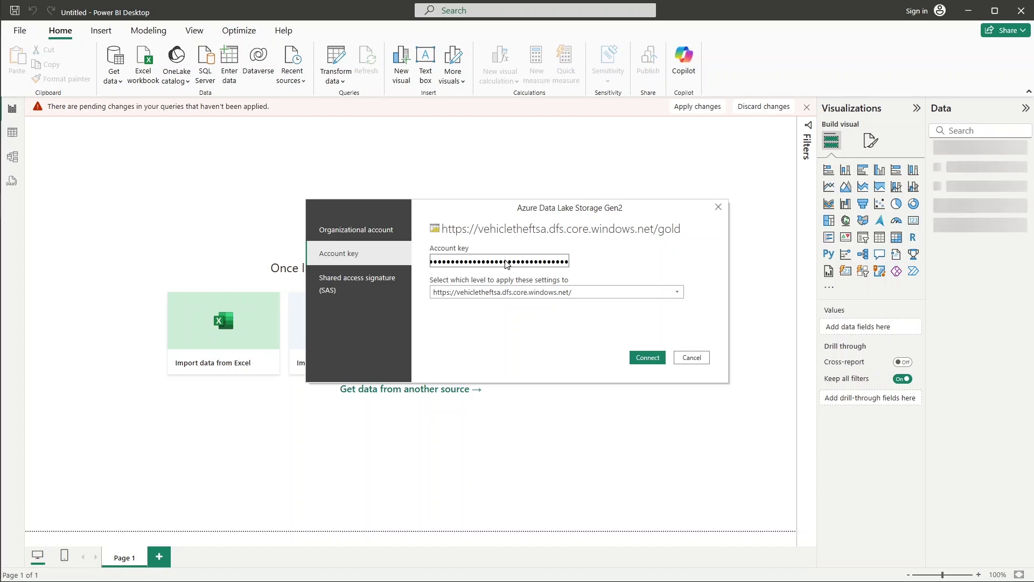
{"action": "left_click", "coordinate": [648, 358]}
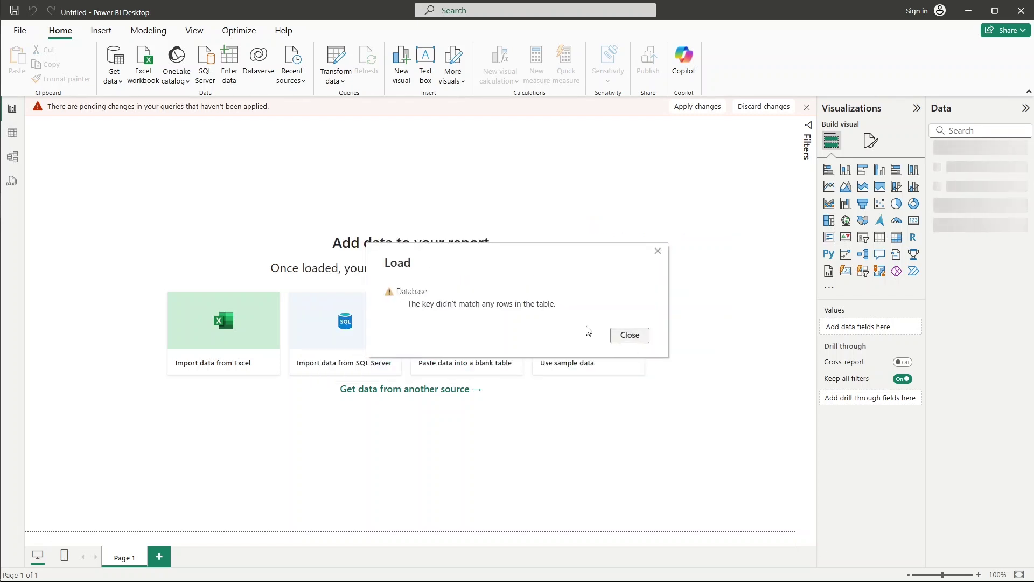
{"action": "left_click", "coordinate": [642, 335]}
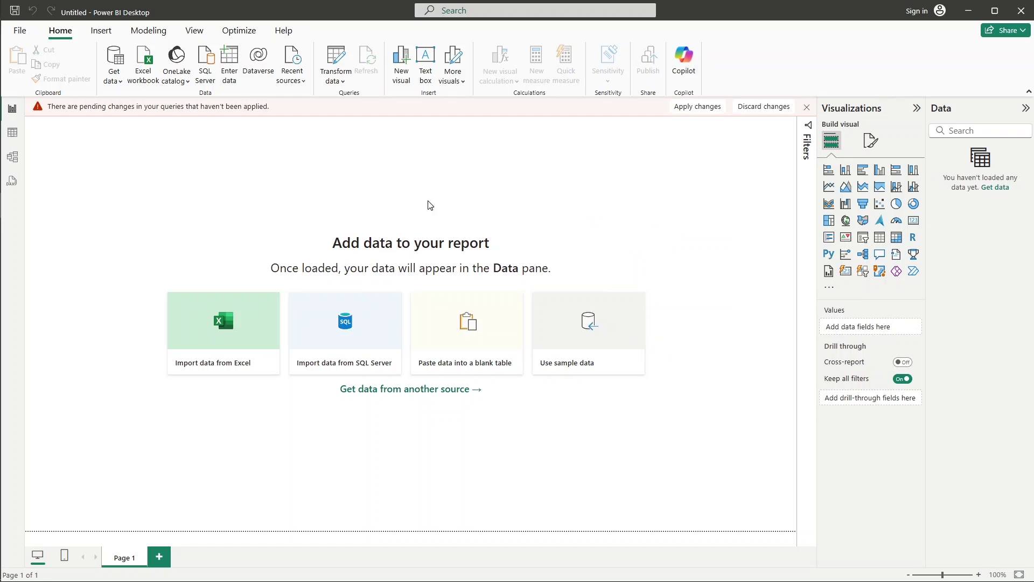
- Start a new data connection using the Azure Data Lake Storage Gen2 connector
{"action": "left_click", "coordinate": [118, 65]}
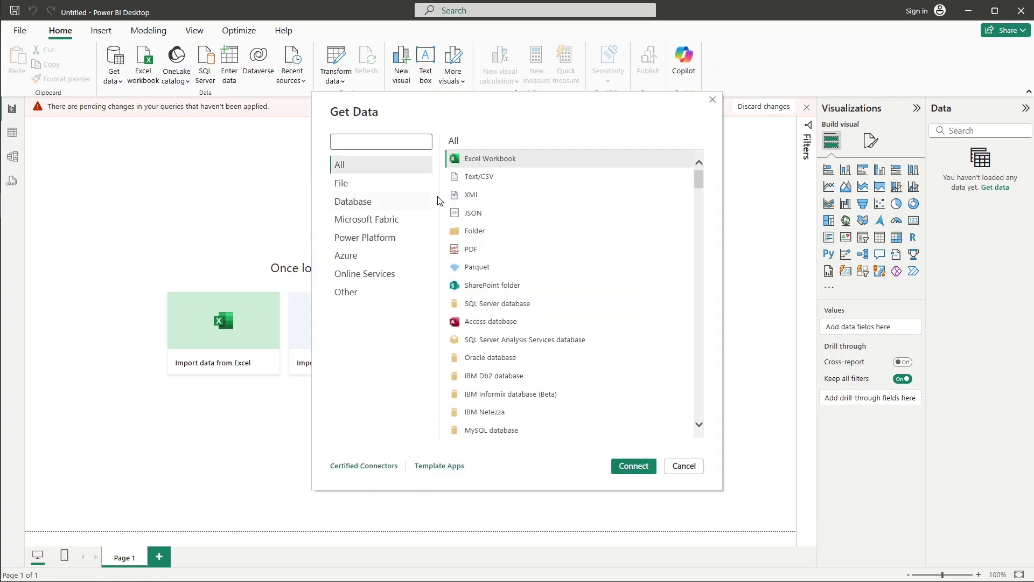
{"action": "left_click", "coordinate": [353, 256]}
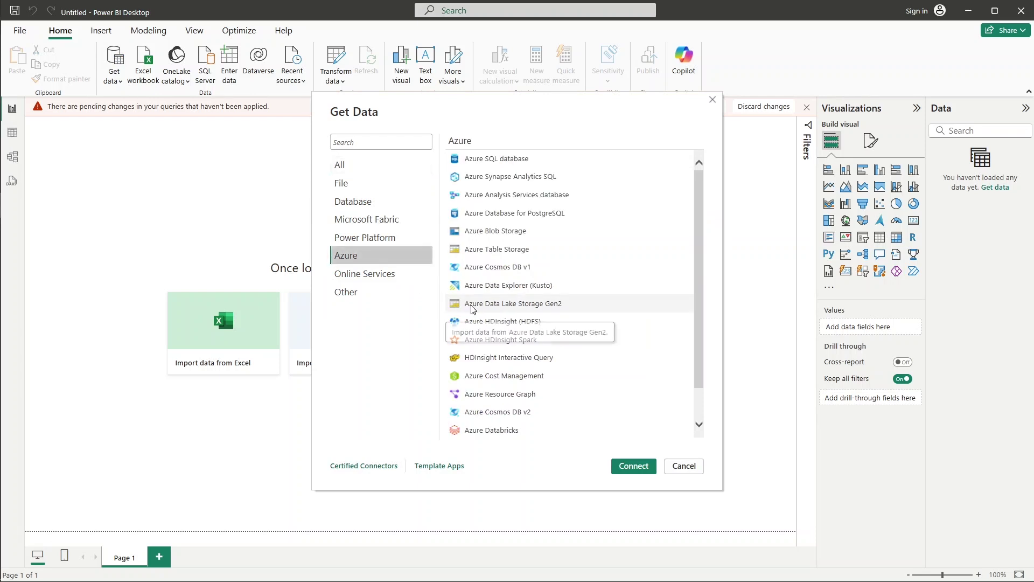
{"action": "double_click", "coordinate": [554, 303]}
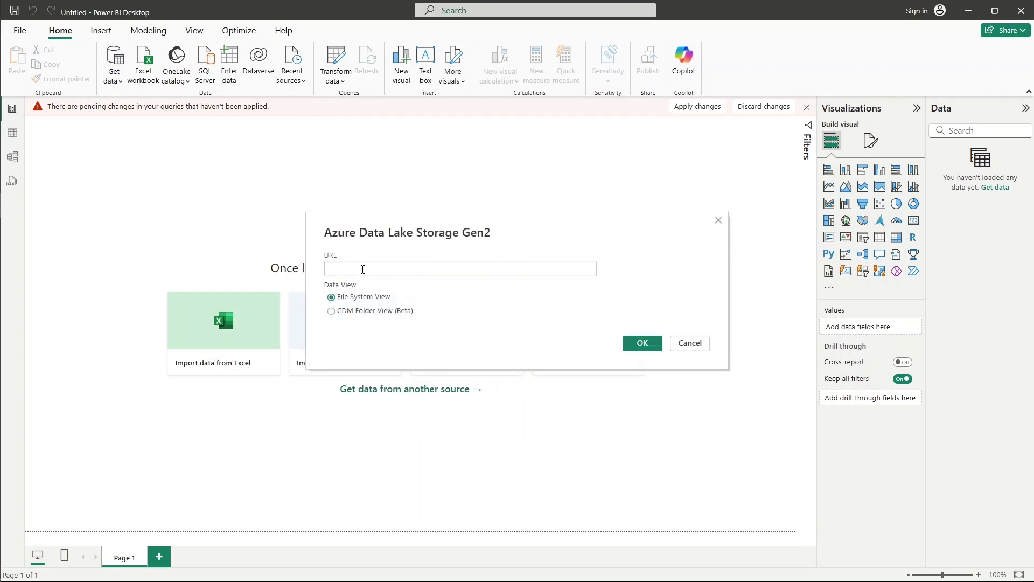
- Switch to the Azure portal, open the gold container's properties in vehicletheftsa, and copy its URL
{"action": "key", "text": "alt+Tab"}
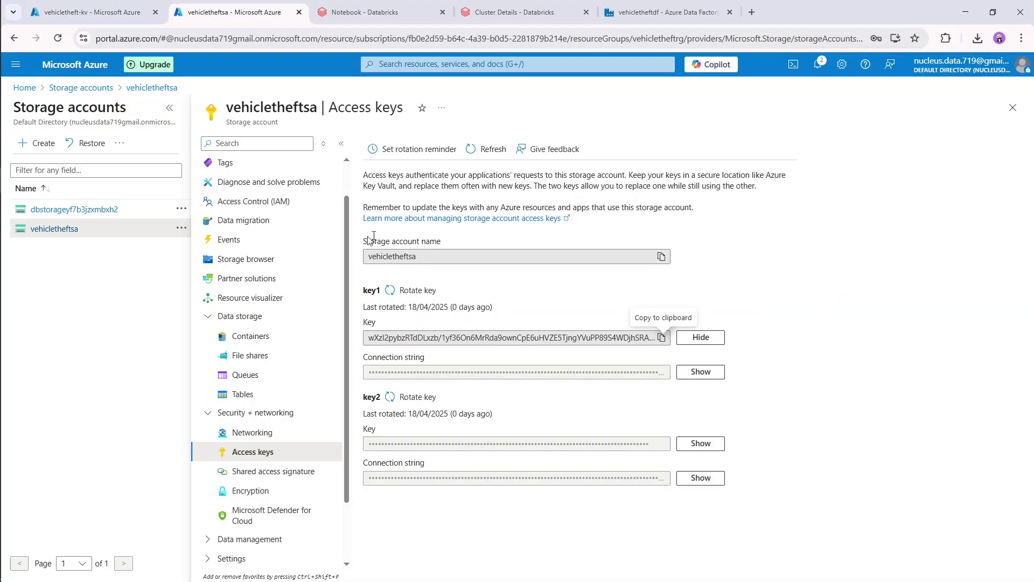
{"action": "left_click", "coordinate": [275, 337]}
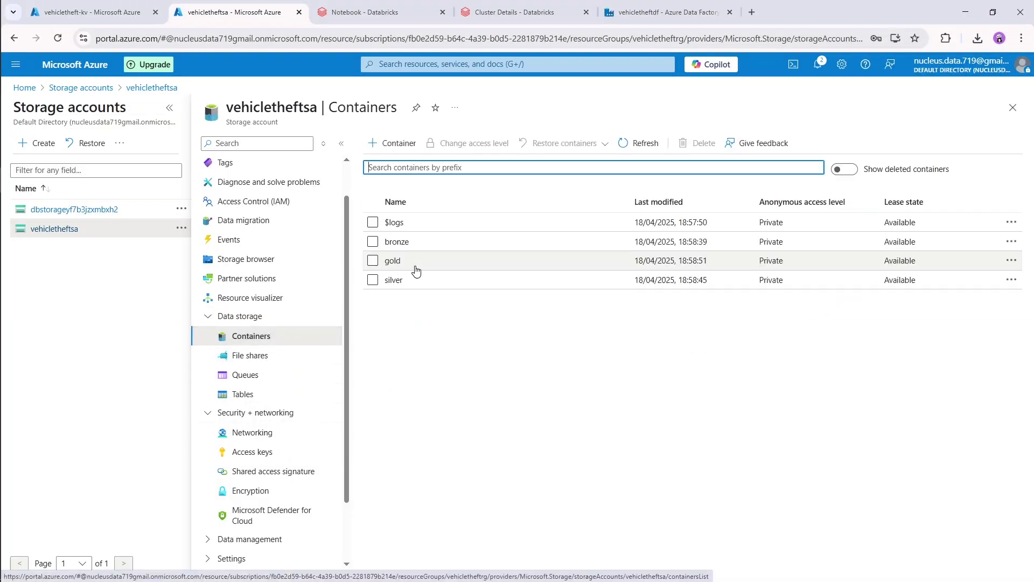
{"action": "left_click", "coordinate": [1012, 260]}
{"action": "left_click", "coordinate": [946, 267]}
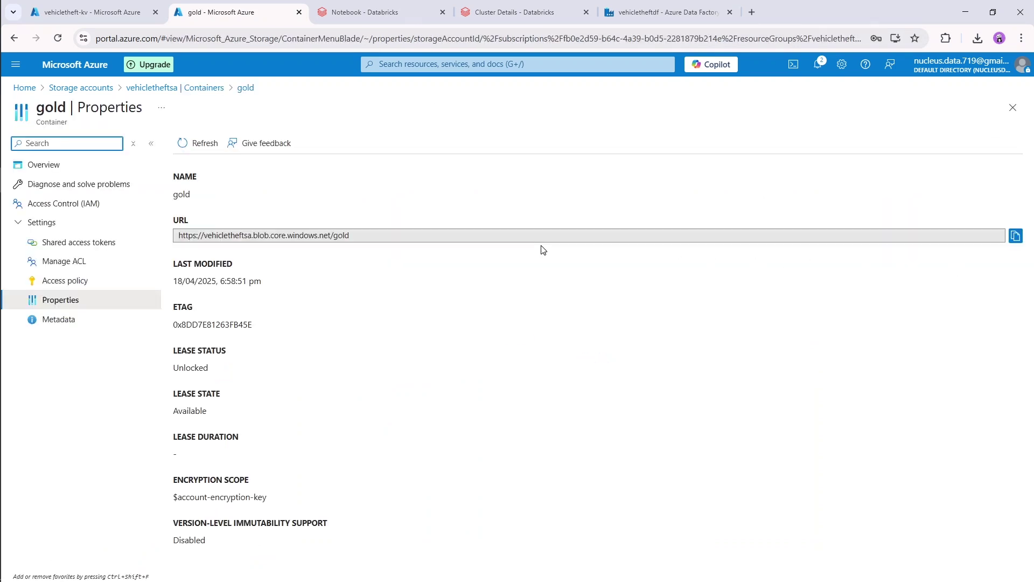
{"action": "left_click", "coordinate": [1016, 235]}
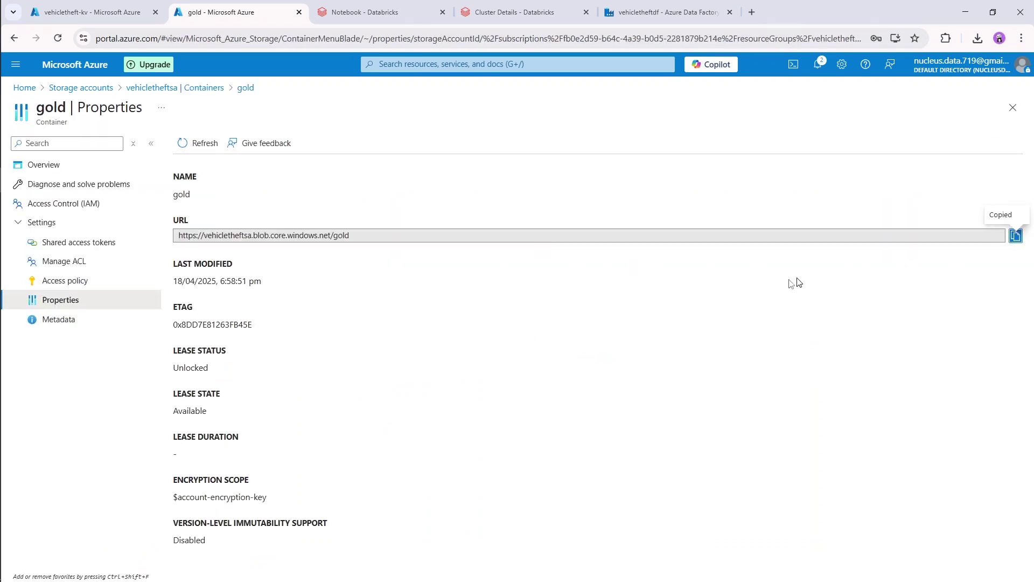
{"action": "key", "text": "alt+Tab"}
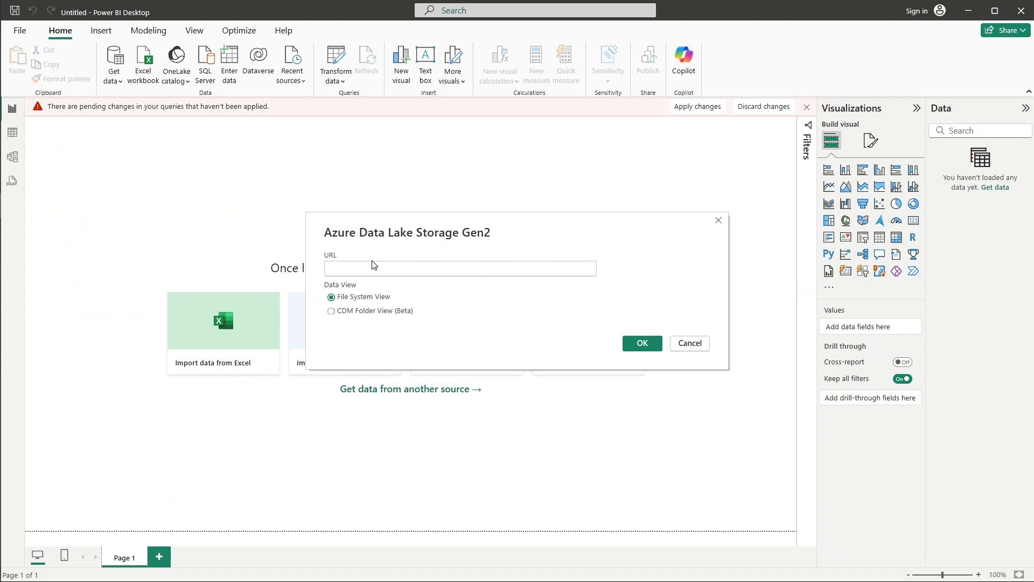
{"action": "left_click", "coordinate": [327, 268]}
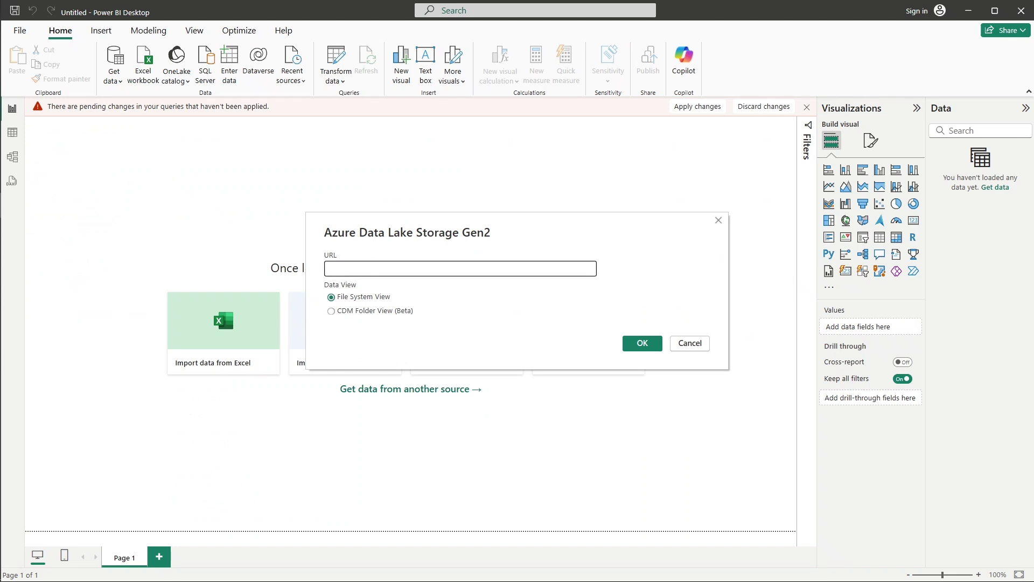
{"action": "key", "text": "ctrl+v"}
{"action": "double_click", "coordinate": [404, 269]}
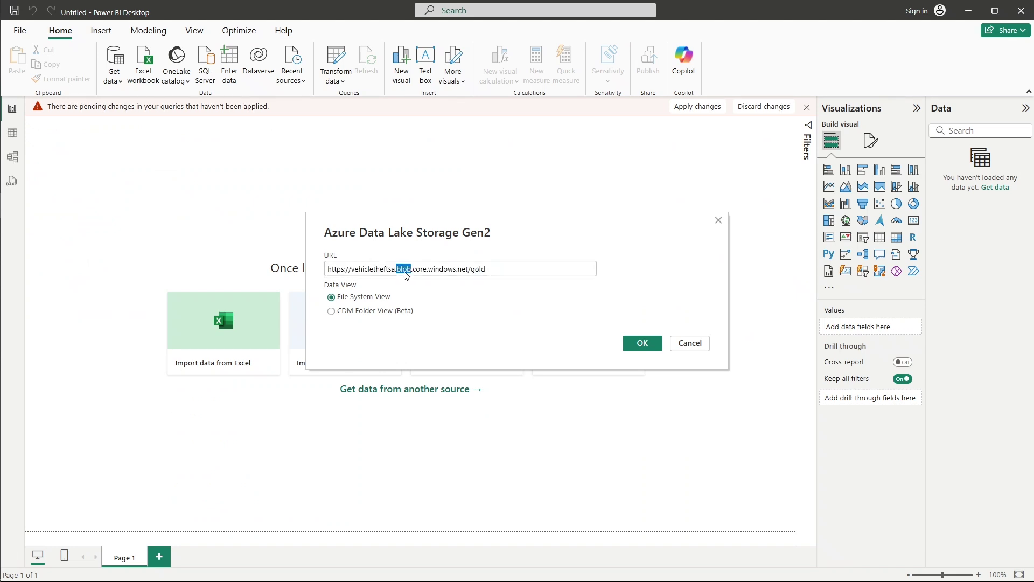
{"action": "type", "text": "dfs"}
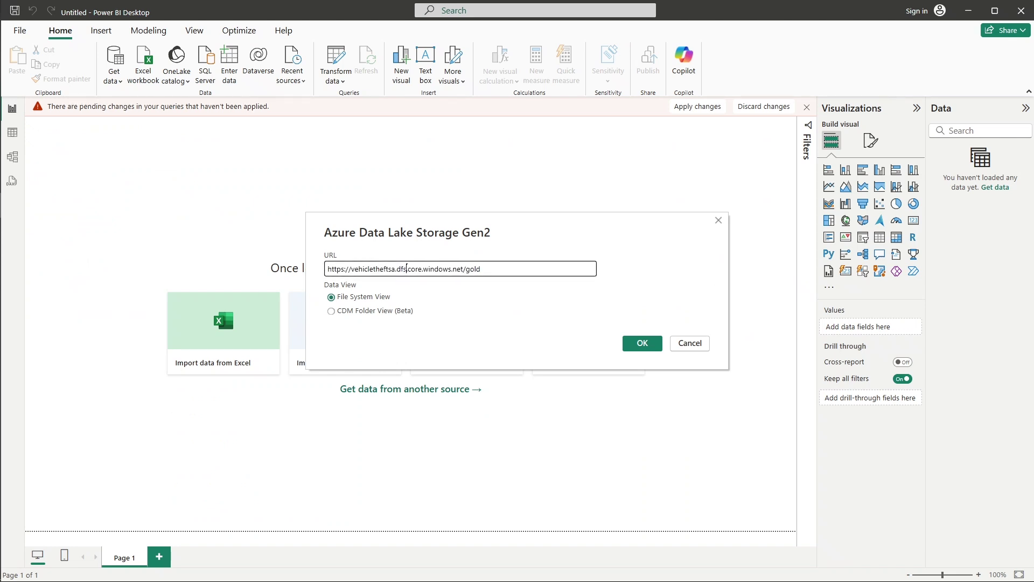
{"action": "left_click", "coordinate": [629, 344]}
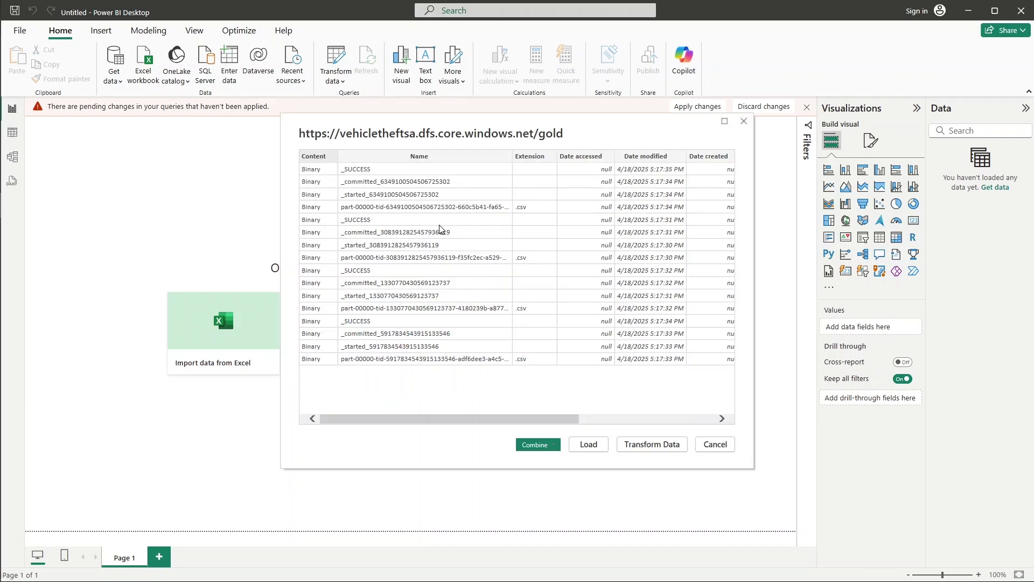
{"action": "scroll", "coordinate": [445, 209], "scroll_direction": "right", "scroll_amount": 5}
{"action": "scroll", "coordinate": [446, 211], "scroll_direction": "left", "scroll_amount": 5}
{"action": "left_click", "coordinate": [649, 446]}
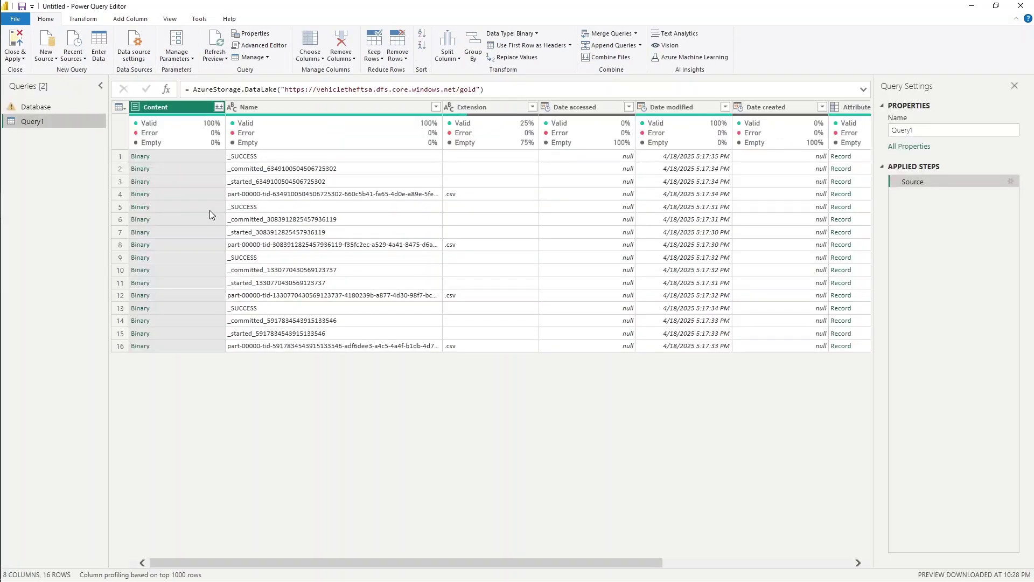
- Open the contents of the first CSV part file in the new query and rename the query as Database1
{"action": "left_click", "coordinate": [140, 196]}
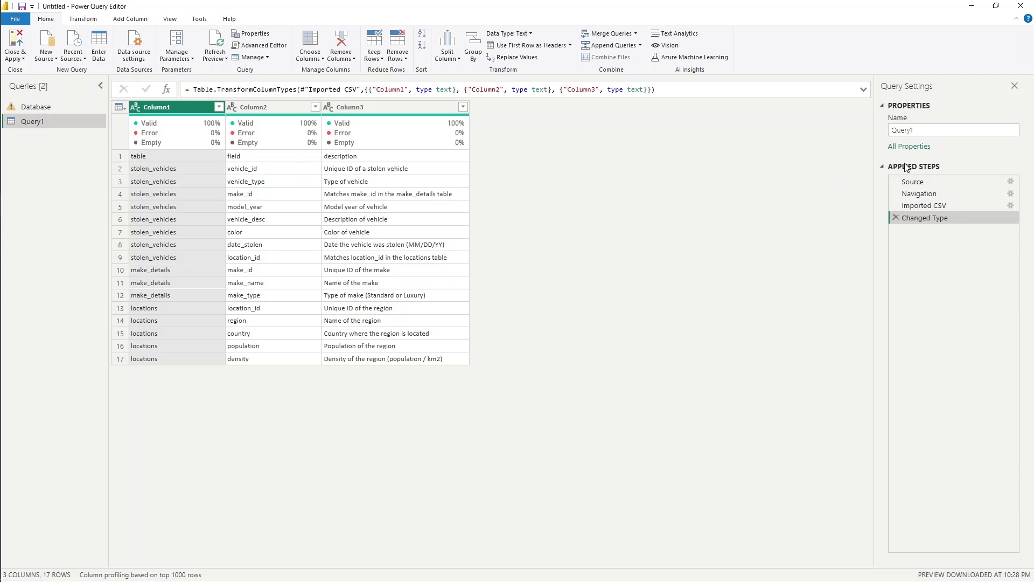
{"action": "left_click", "coordinate": [936, 132]}
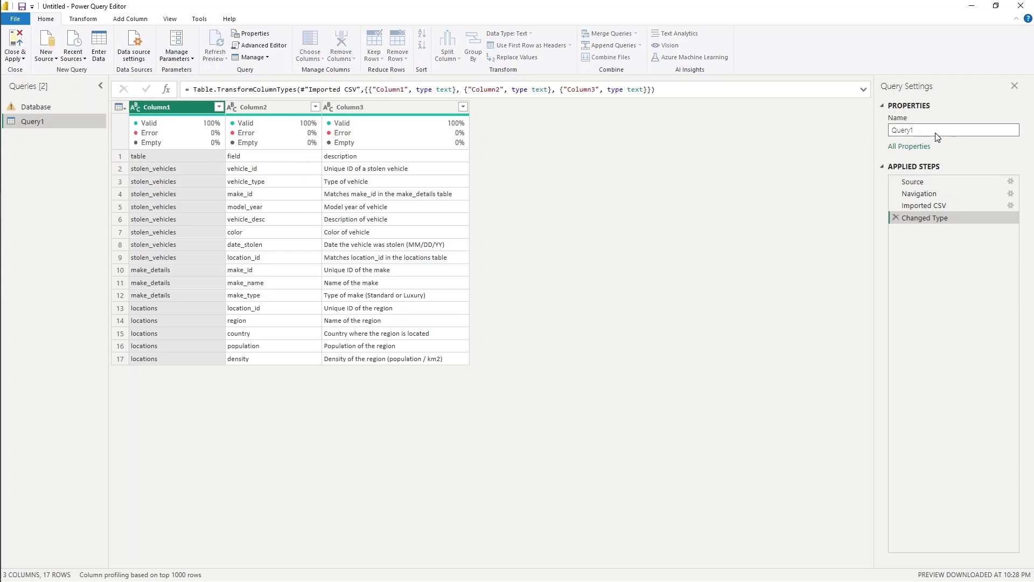
{"action": "key", "text": "ctrl+s"}
{"action": "key", "text": "Escape"}
{"action": "key", "text": "ctrl+a"}
{"action": "type", "text": "D"}
{"action": "key", "text": "Return"}
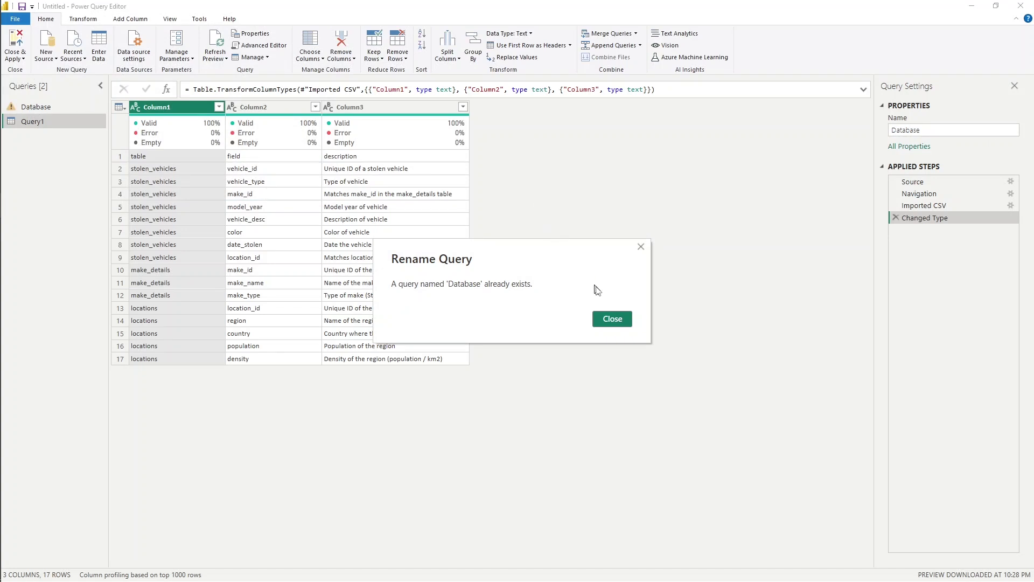
{"action": "left_click", "coordinate": [612, 319]}
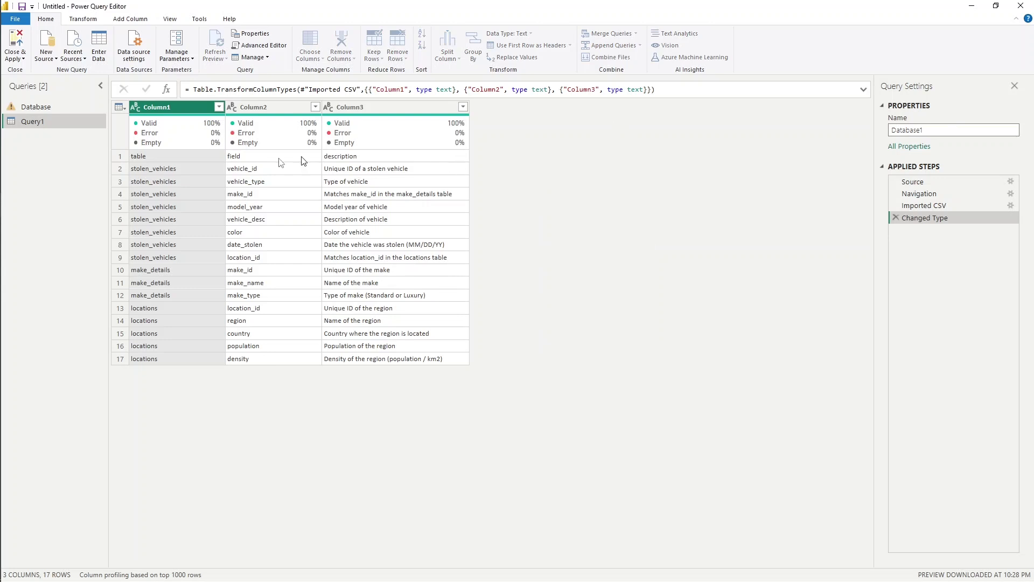
{"action": "key", "text": "Return"}
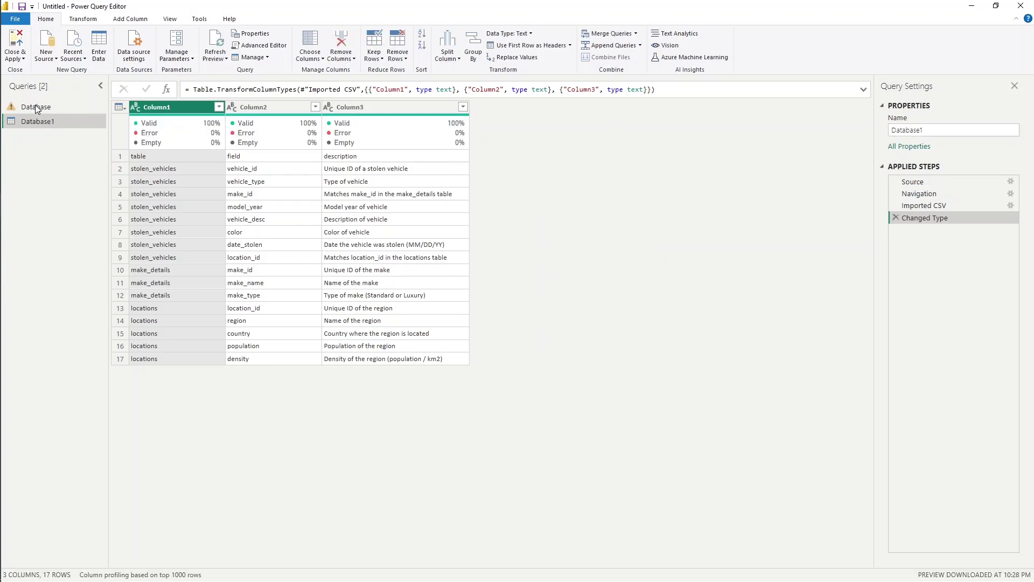
- Delete the broken Database query and rename the Database1 query as Database
{"action": "right_click", "coordinate": [43, 108]}
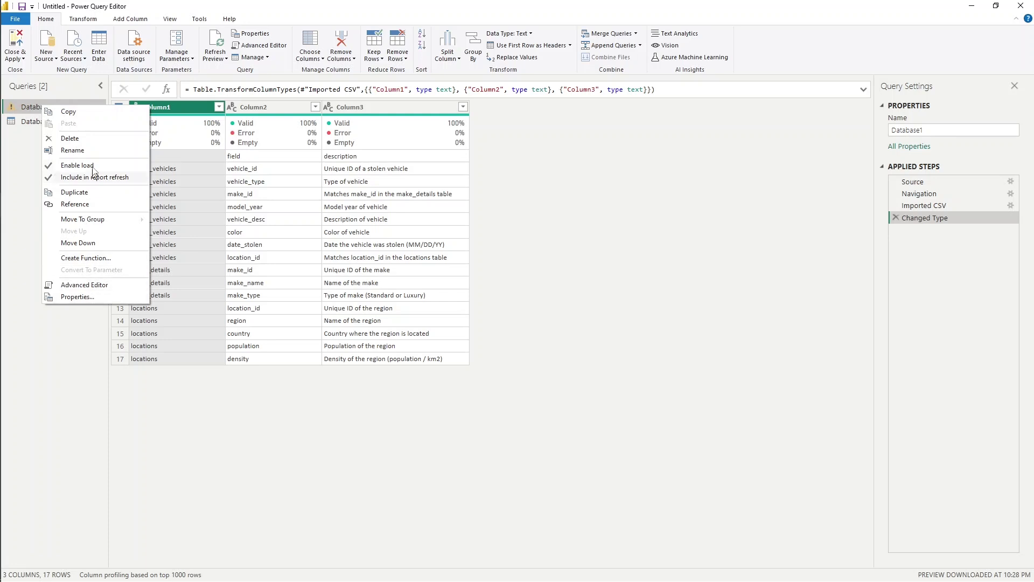
{"action": "left_click", "coordinate": [100, 142]}
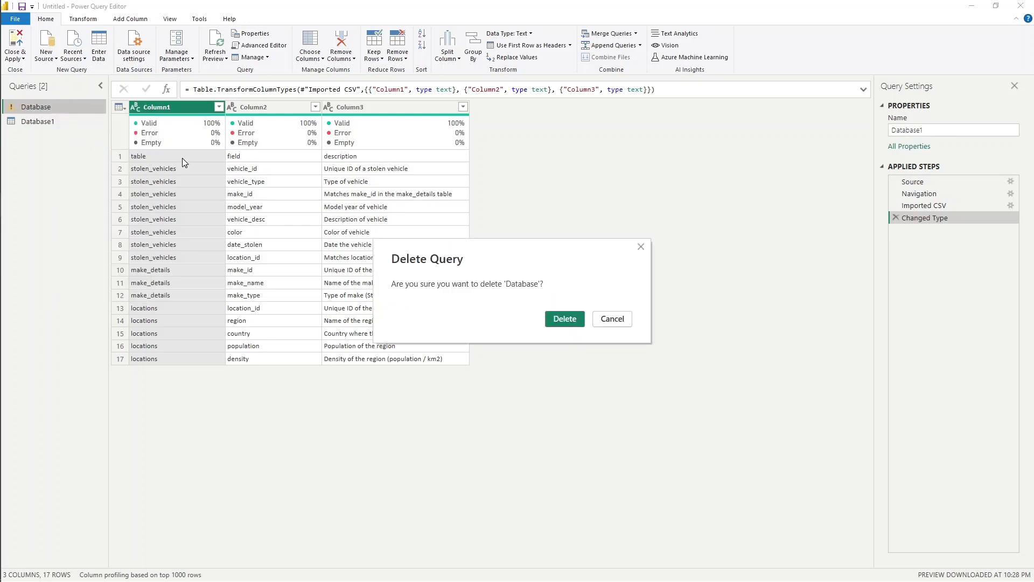
{"action": "left_click", "coordinate": [565, 320]}
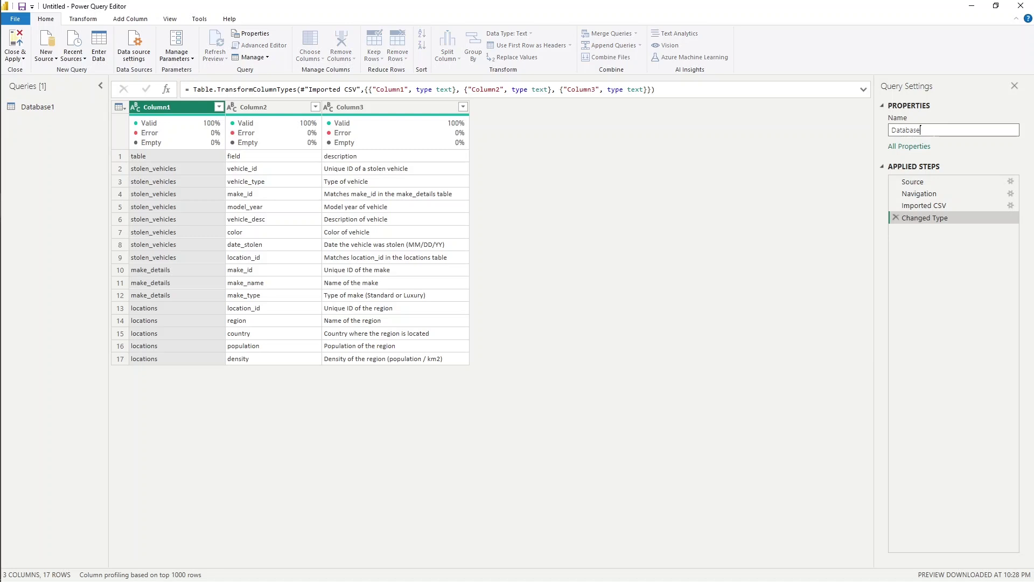
{"action": "key", "text": "Return"}
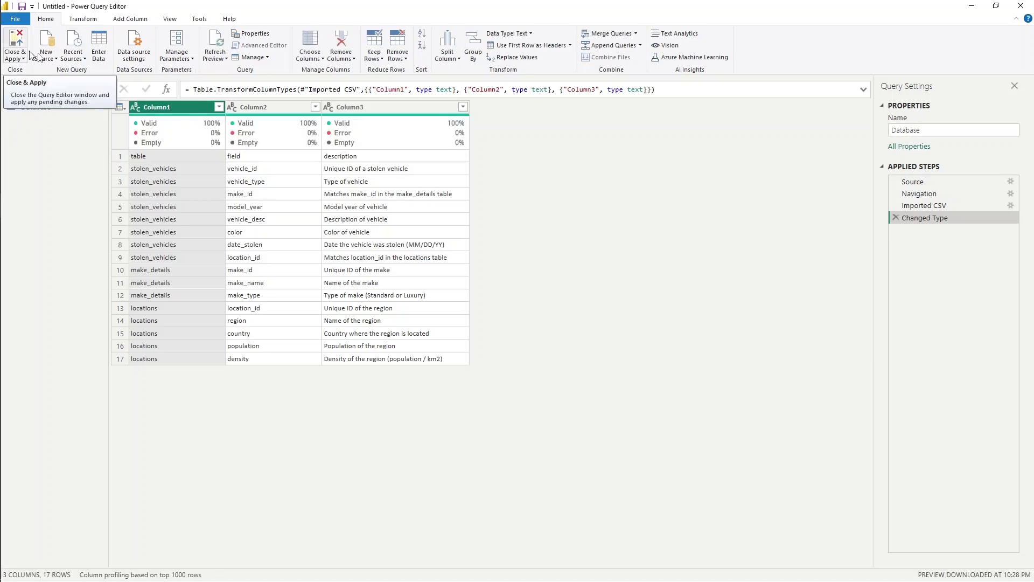
- Promote the first row of the Database query to headers and apply the query changes to the report
{"action": "left_click", "coordinate": [528, 46]}
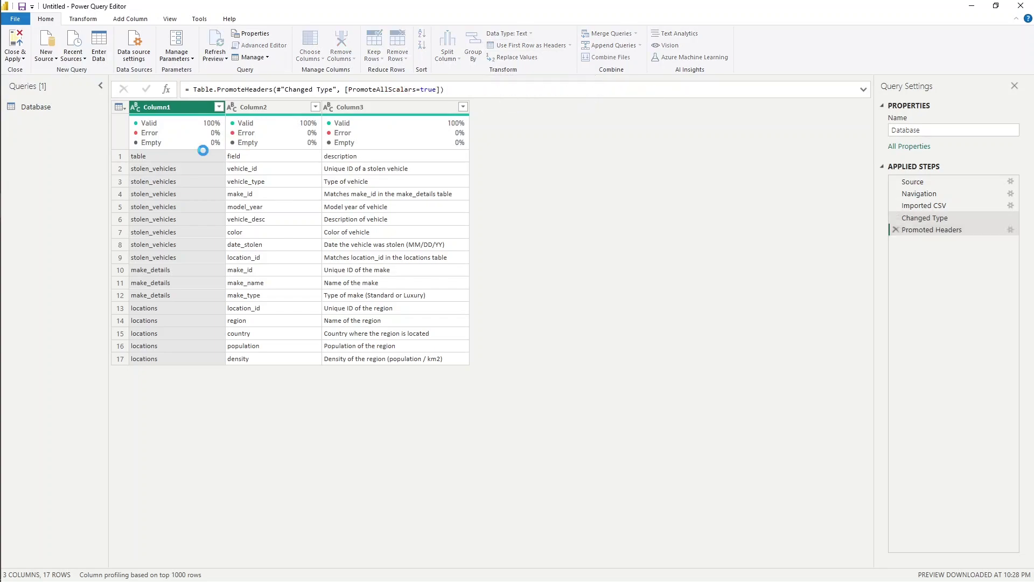
{"action": "left_click", "coordinate": [15, 39]}
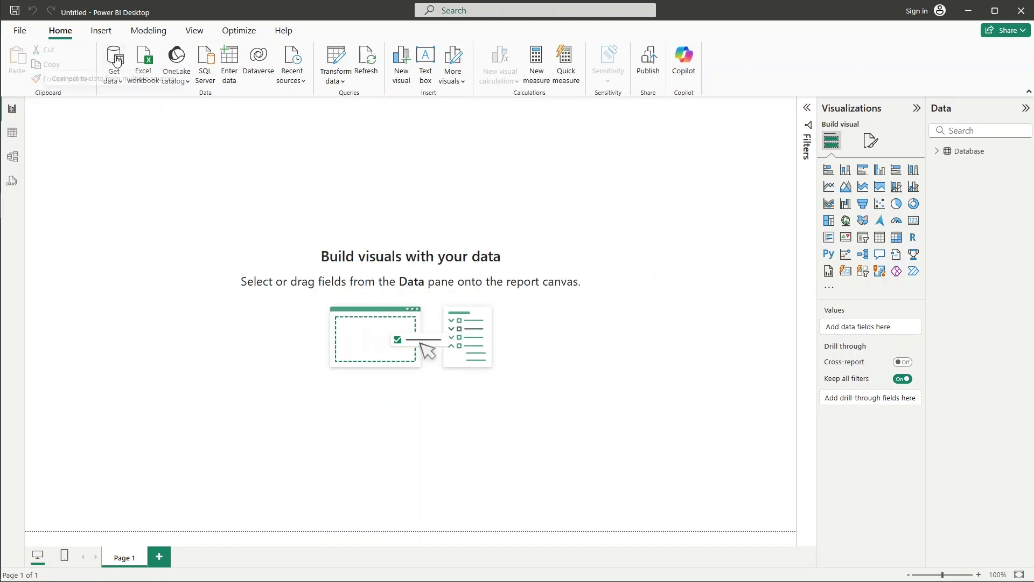
- Start another data connection with the Azure Data Lake Storage Gen2 connector
{"action": "left_click", "coordinate": [115, 57]}
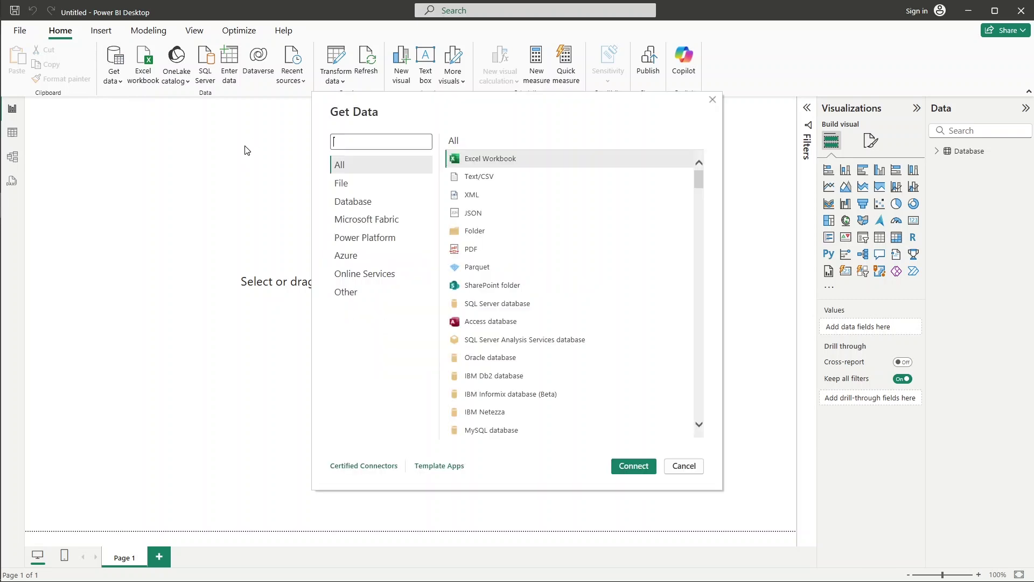
{"action": "left_click", "coordinate": [357, 257]}
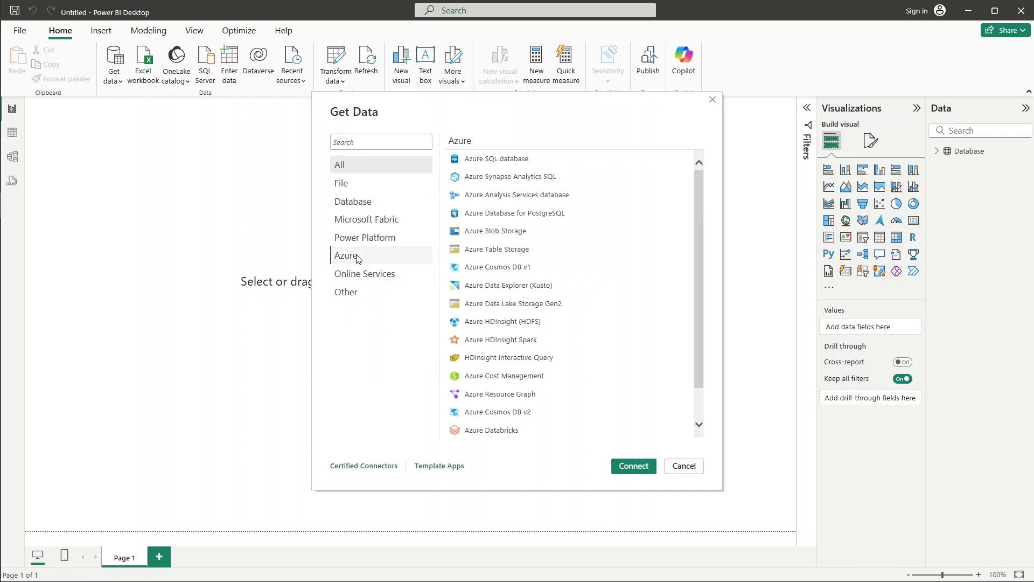
{"action": "left_click", "coordinate": [526, 305]}
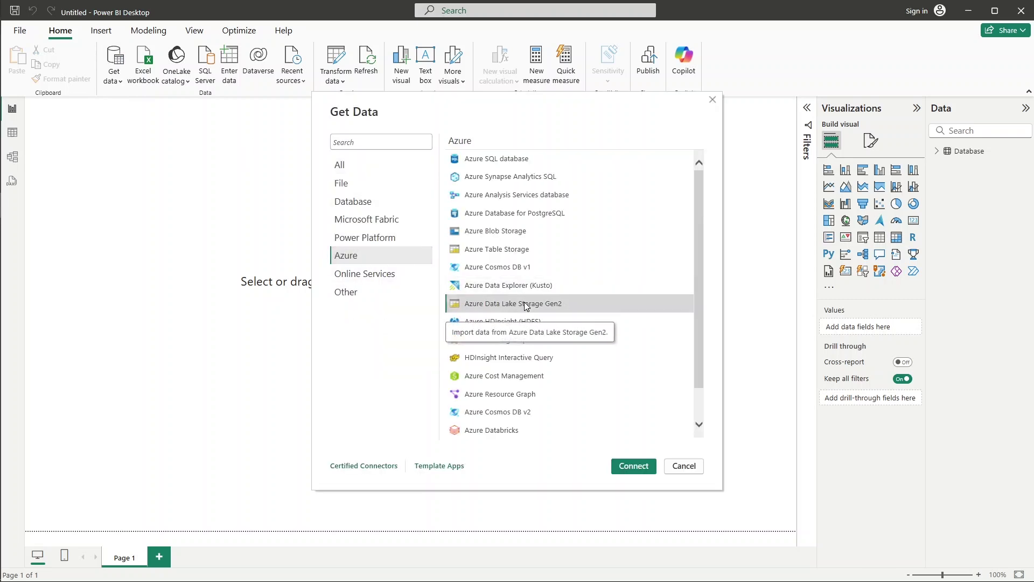
{"action": "double_click", "coordinate": [525, 306]}
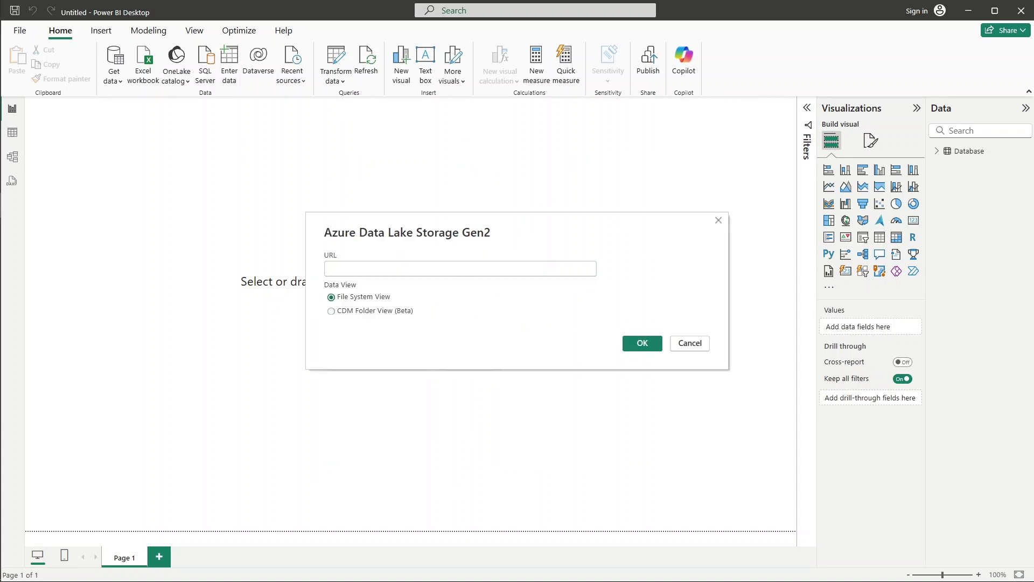
{"action": "type", "text": "https://vehicletheftsa.blob.core.windows.net/gold"}
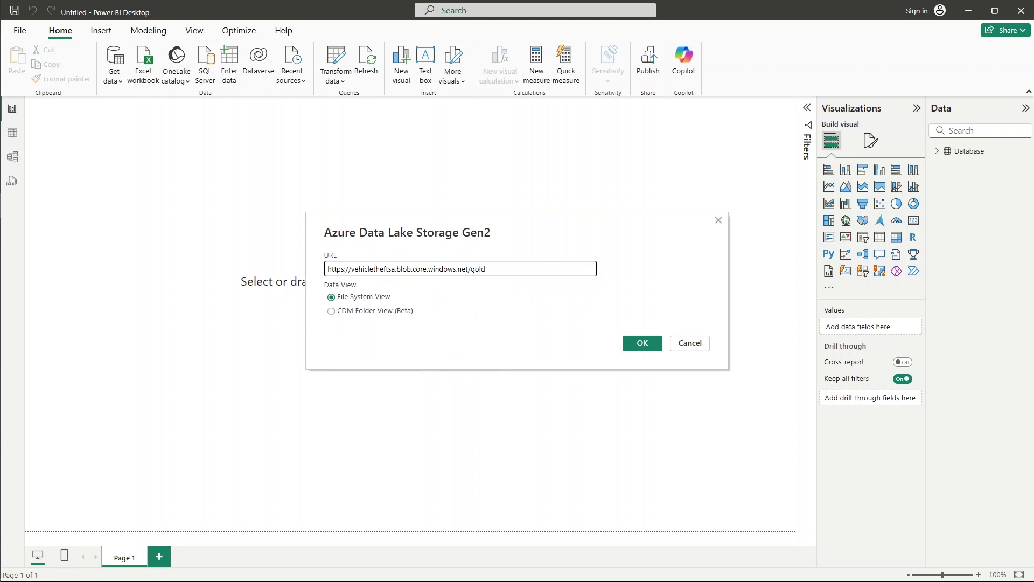
{"action": "double_click", "coordinate": [404, 269]}
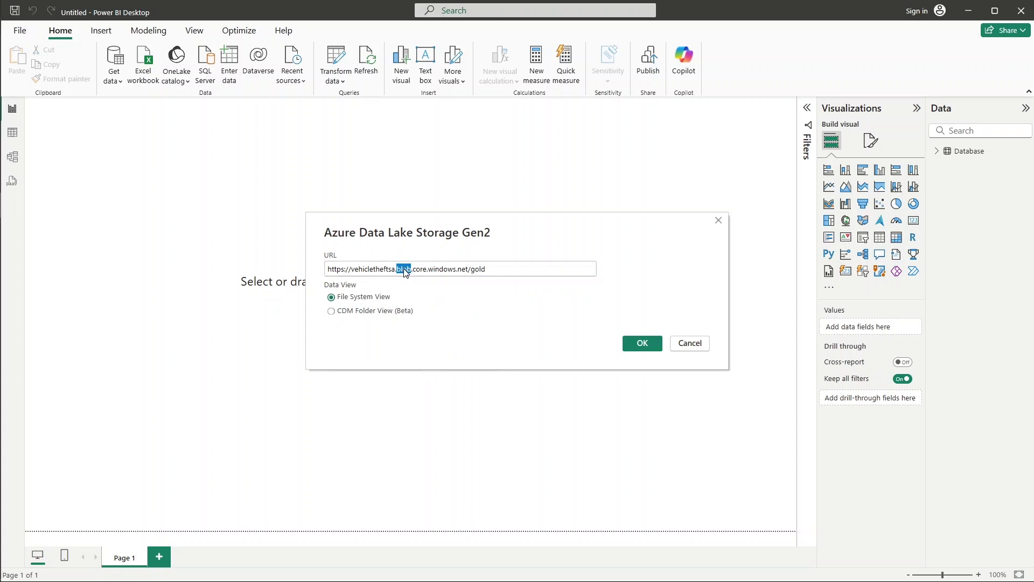
{"action": "type", "text": "dfs"}
{"action": "key", "text": "End"}
{"action": "type", "text": "/"}
- Switch to the Azure portal, leave the gold container's properties, and open the container to check its folder names
{"action": "key", "text": "alt+Tab"}
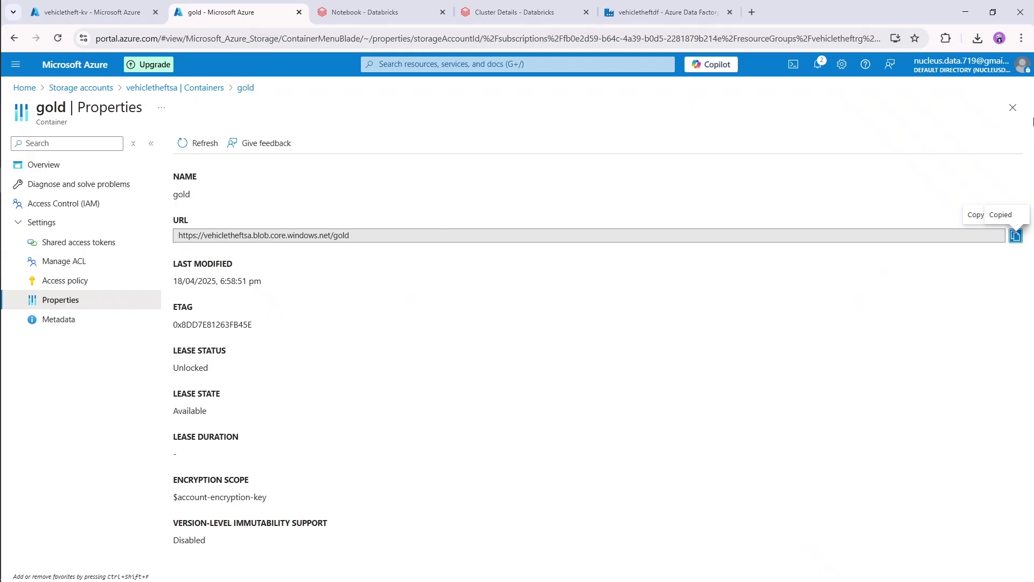
{"action": "left_click", "coordinate": [1013, 107]}
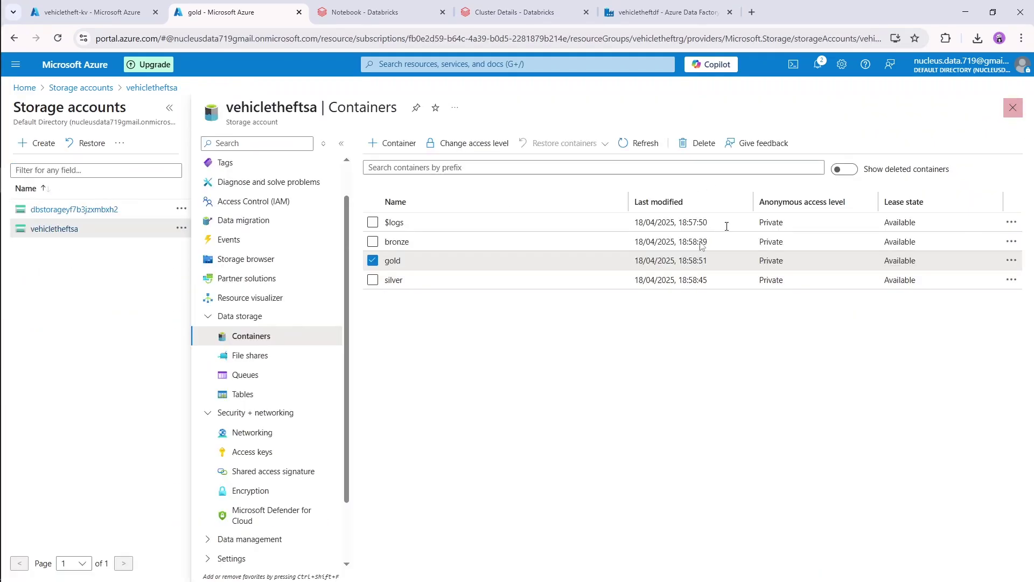
{"action": "left_click", "coordinate": [477, 270]}
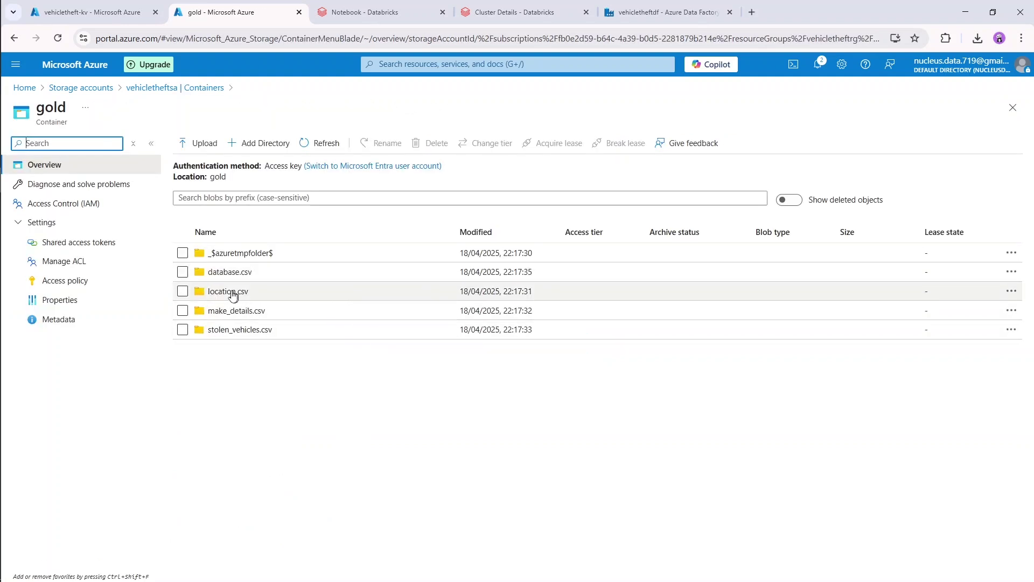
- Switch to Power BI Desktop, complete the URL with location.csv, and connect in File System View
{"action": "key", "text": "alt+Tab"}
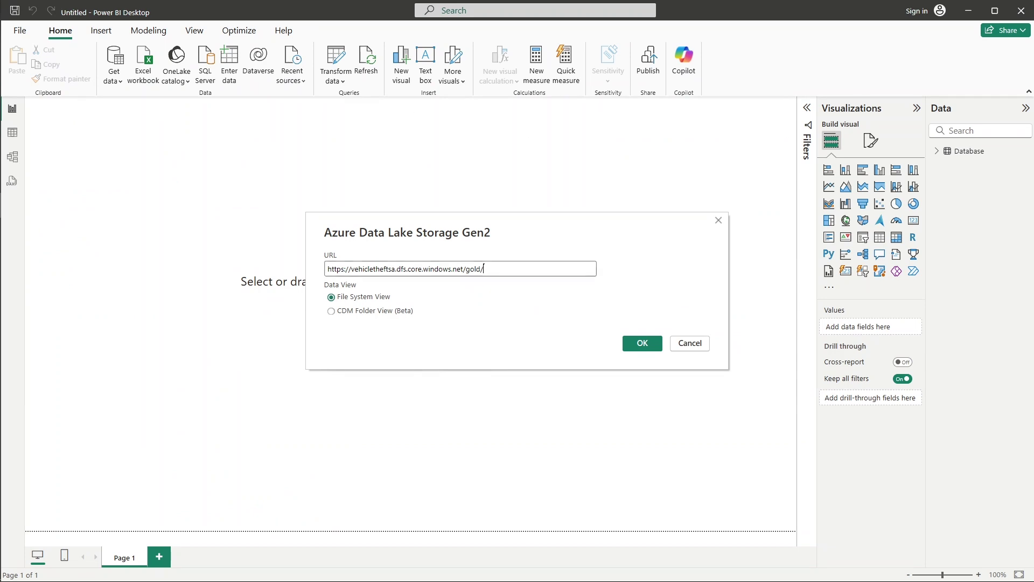
{"action": "type", "text": "location.csv"}
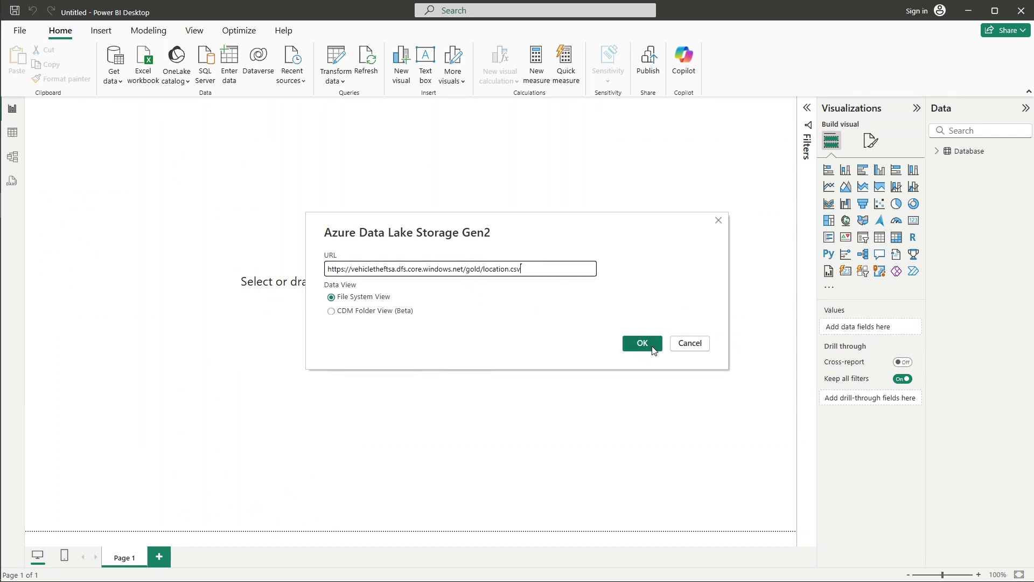
{"action": "left_click", "coordinate": [642, 344]}
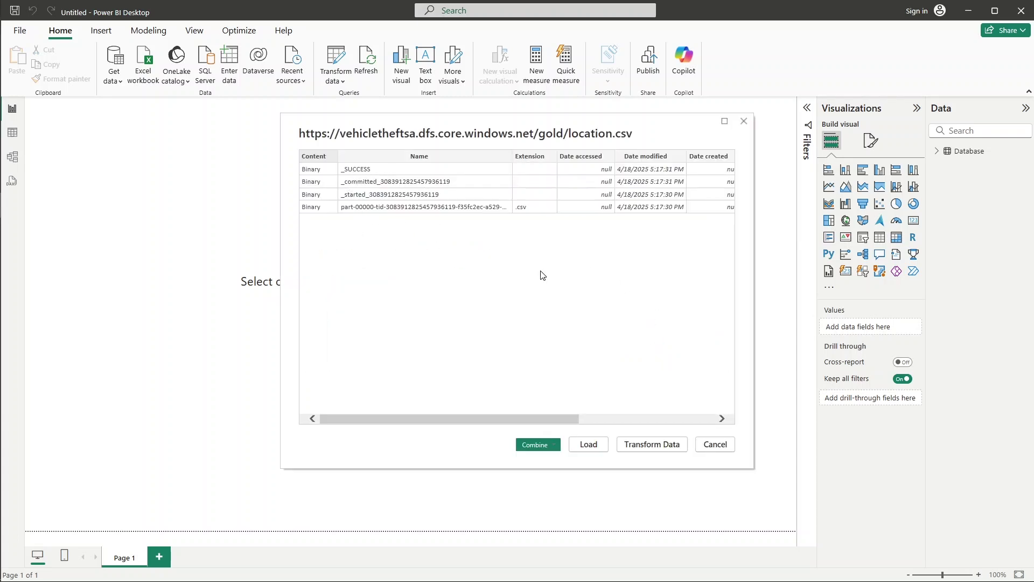
- Open the location.csv file list for transforming and open the contents of its CSV part file
{"action": "scroll", "coordinate": [542, 273], "scroll_direction": "right", "scroll_amount": 5}
{"action": "scroll", "coordinate": [543, 273], "scroll_direction": "left", "scroll_amount": 5}
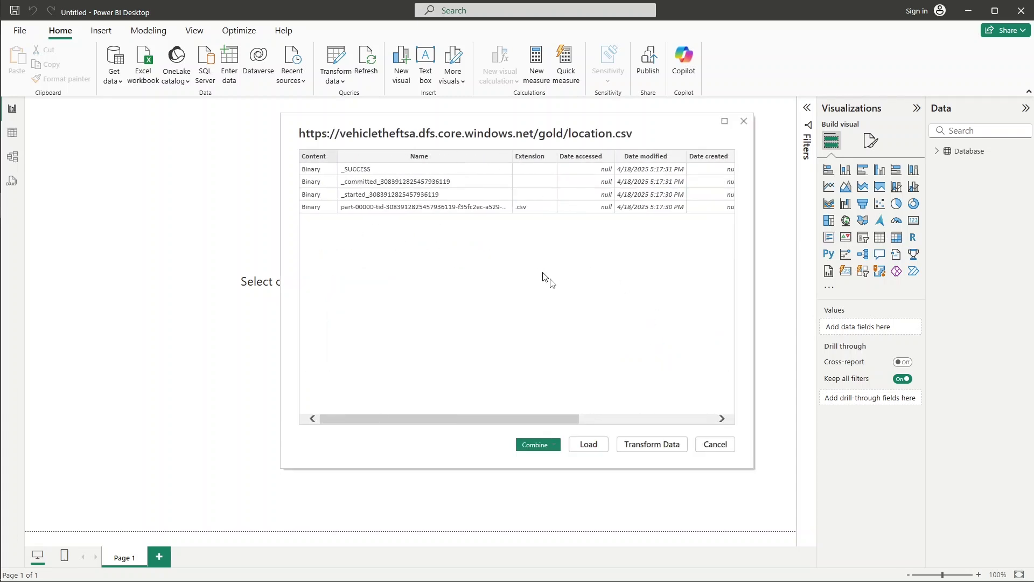
{"action": "left_click", "coordinate": [657, 451]}
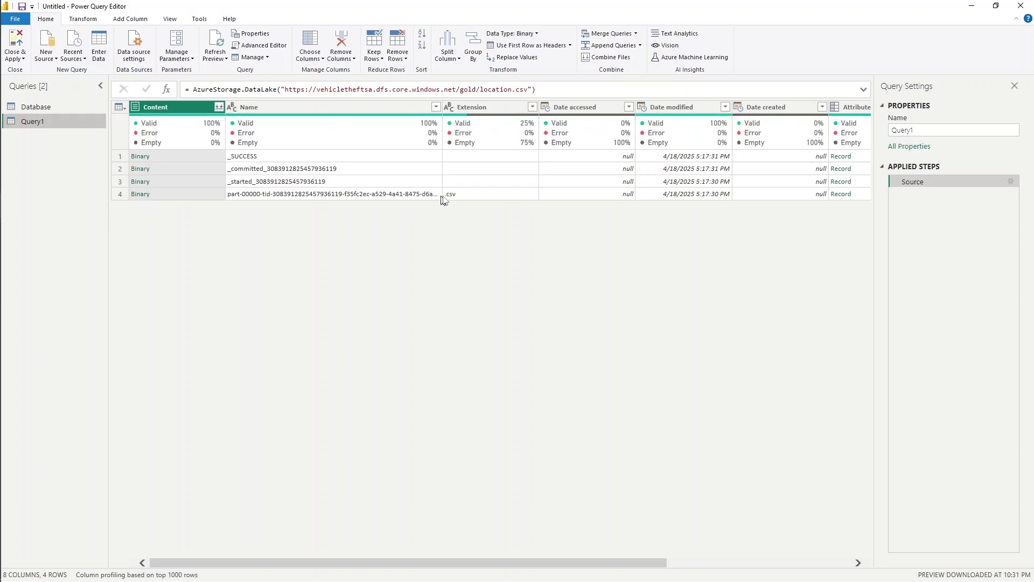
{"action": "left_click", "coordinate": [472, 197]}
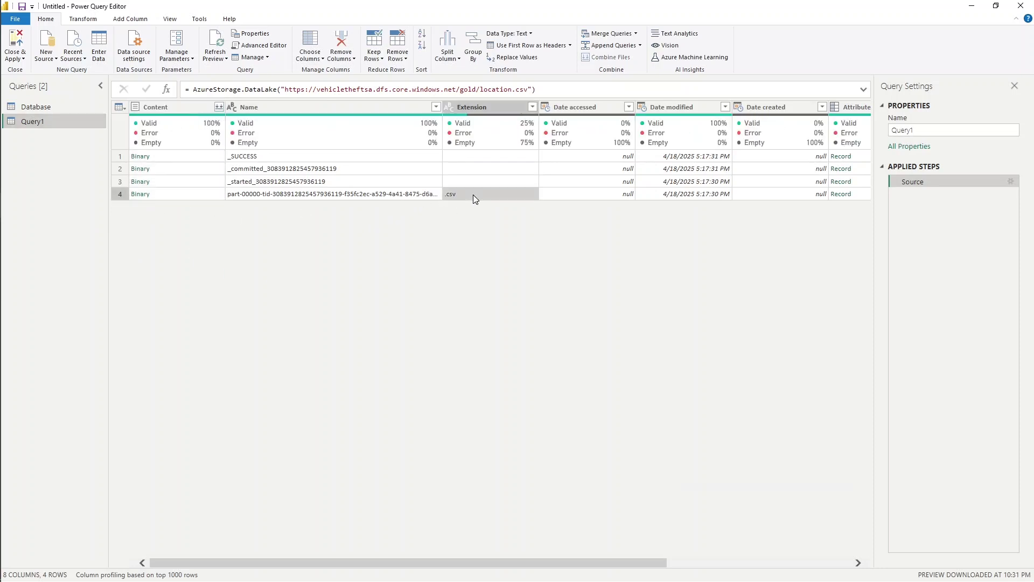
{"action": "left_click", "coordinate": [142, 196]}
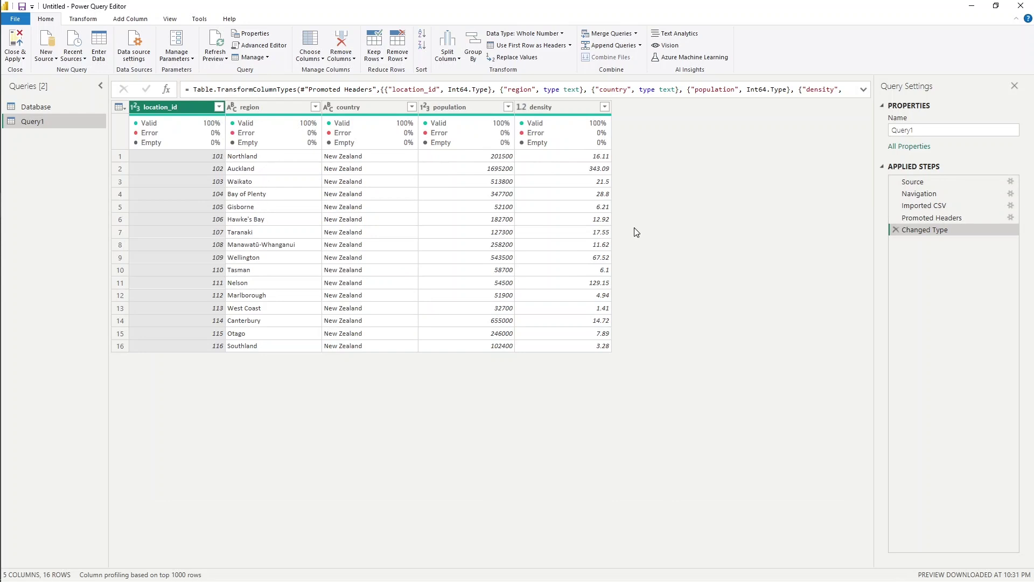
- Rename the new query holding the region data as Location
{"action": "left_click", "coordinate": [914, 130]}
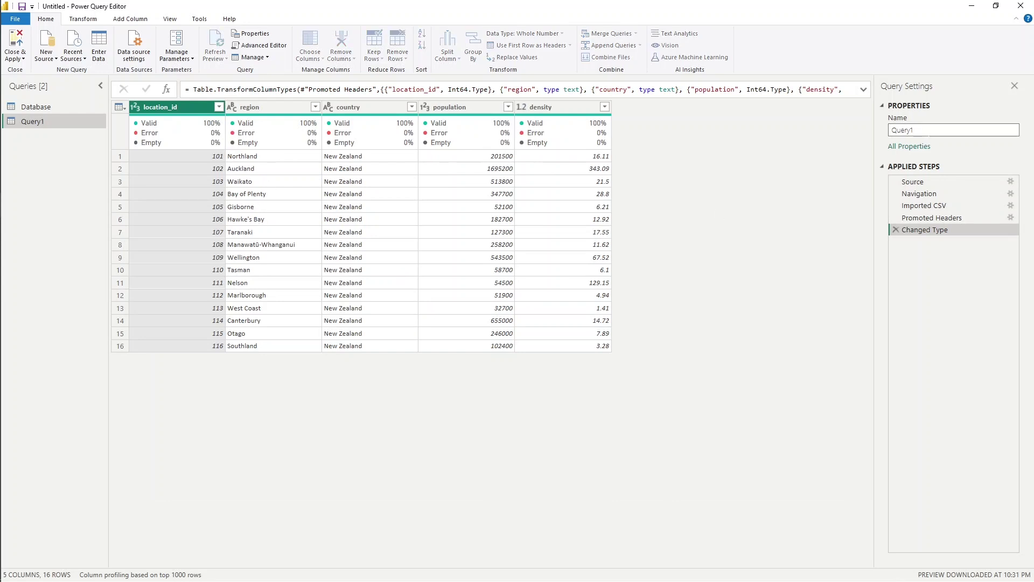
{"action": "double_click", "coordinate": [915, 131]}
{"action": "type", "text": "Location"}
- Apply the query changes to the report and check the fields of the Location table
{"action": "left_click", "coordinate": [15, 42]}
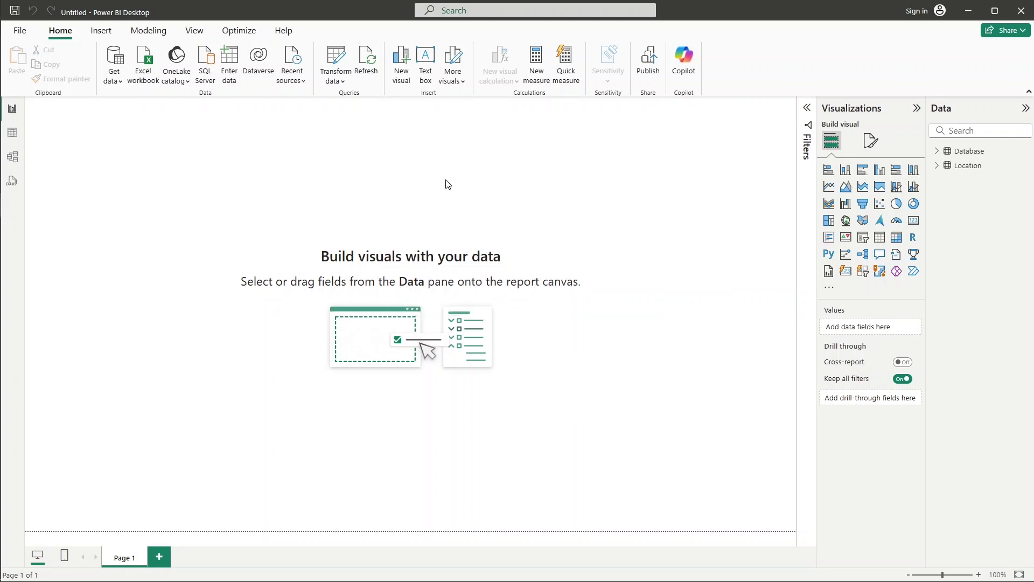
{"action": "left_click", "coordinate": [939, 168]}
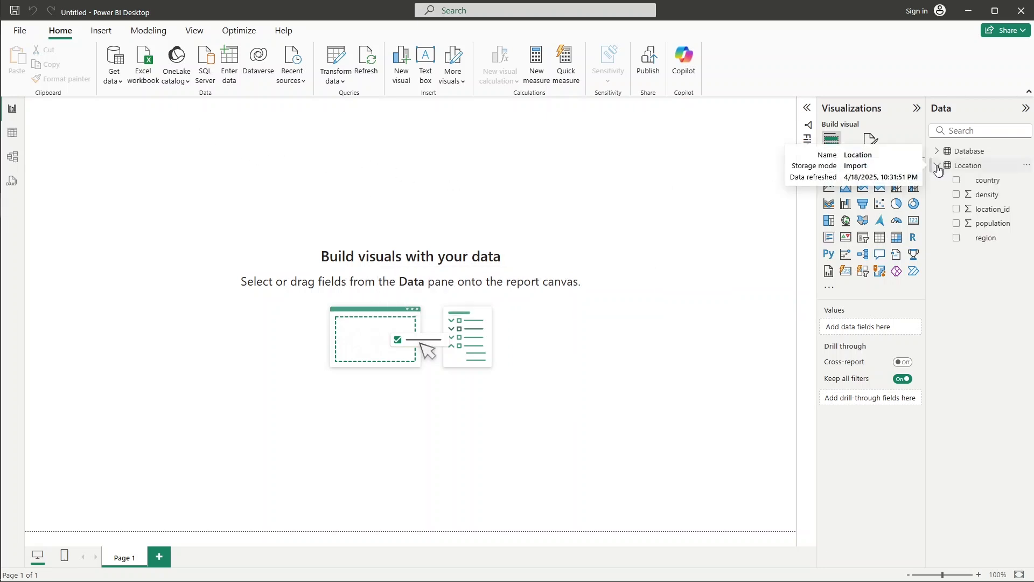
{"action": "left_click", "coordinate": [939, 166]}
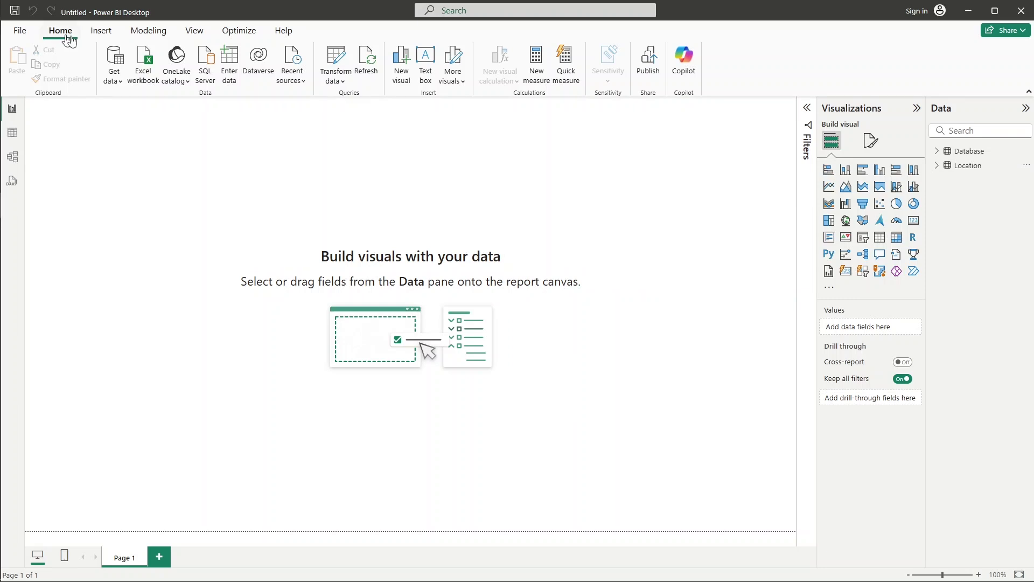
- Start a further Azure Data Lake Storage Gen2 connection for the stolen vehicles data
{"action": "left_click", "coordinate": [119, 58]}
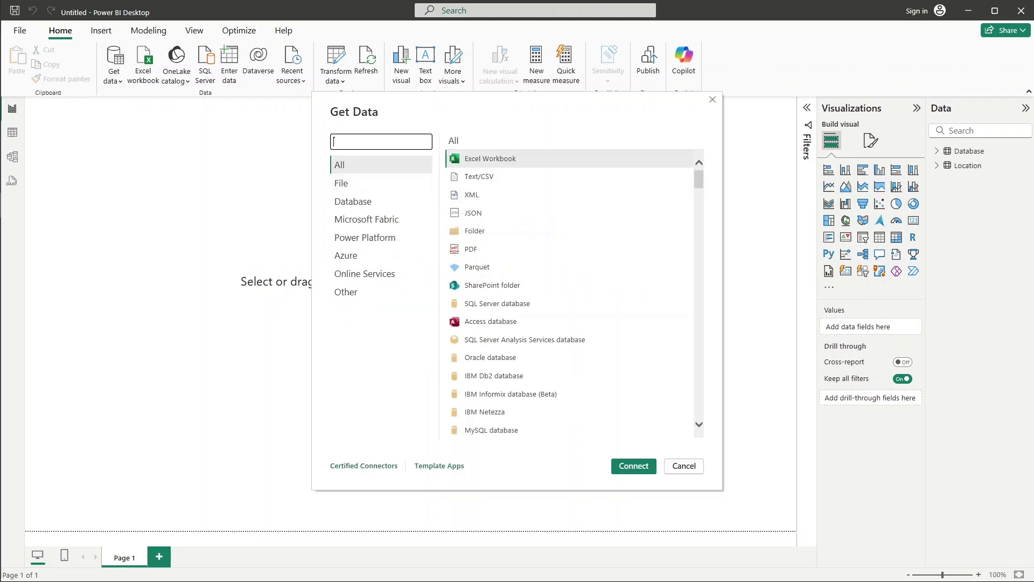
{"action": "left_click", "coordinate": [353, 256]}
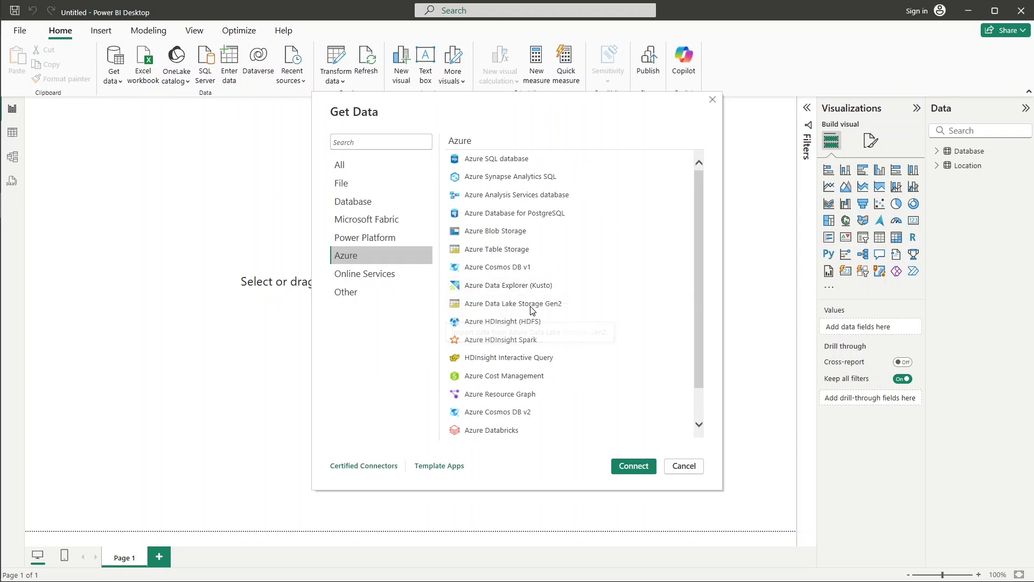
{"action": "key", "text": "Escape"}
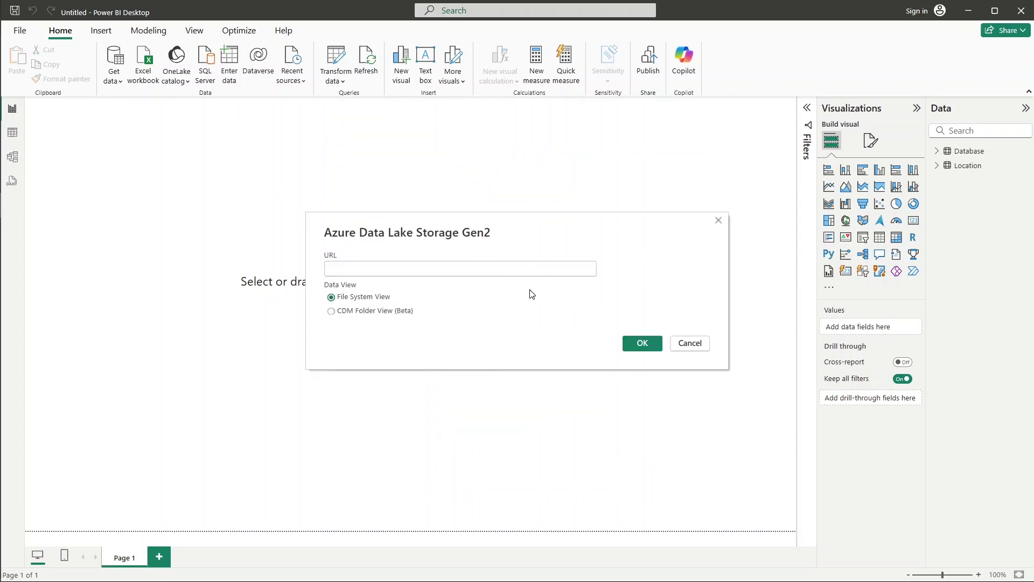
{"action": "type", "text": "https://vehicletheftsa.blob.core.windows.net/gold"}
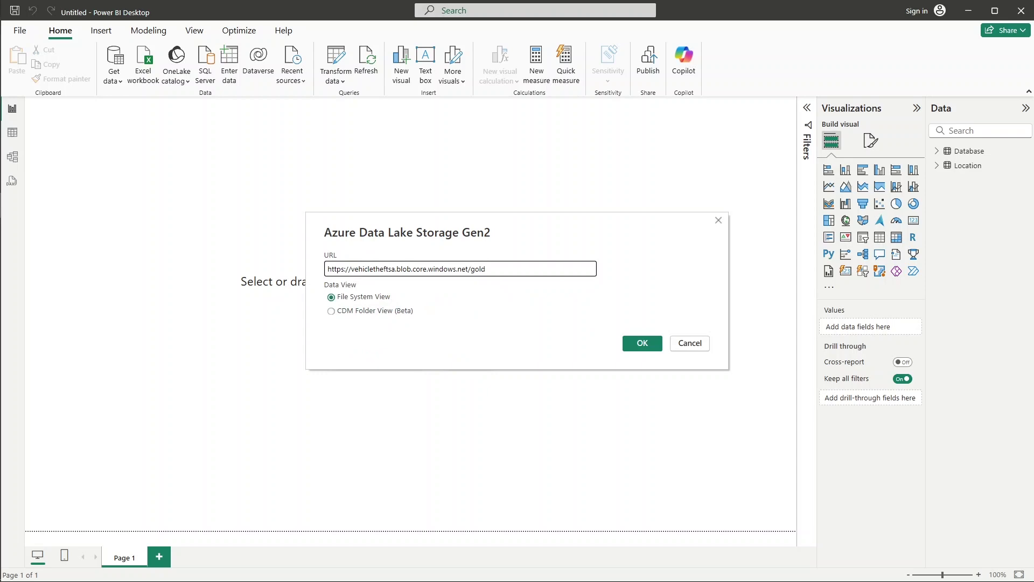
{"action": "key", "text": "alt+Tab"}
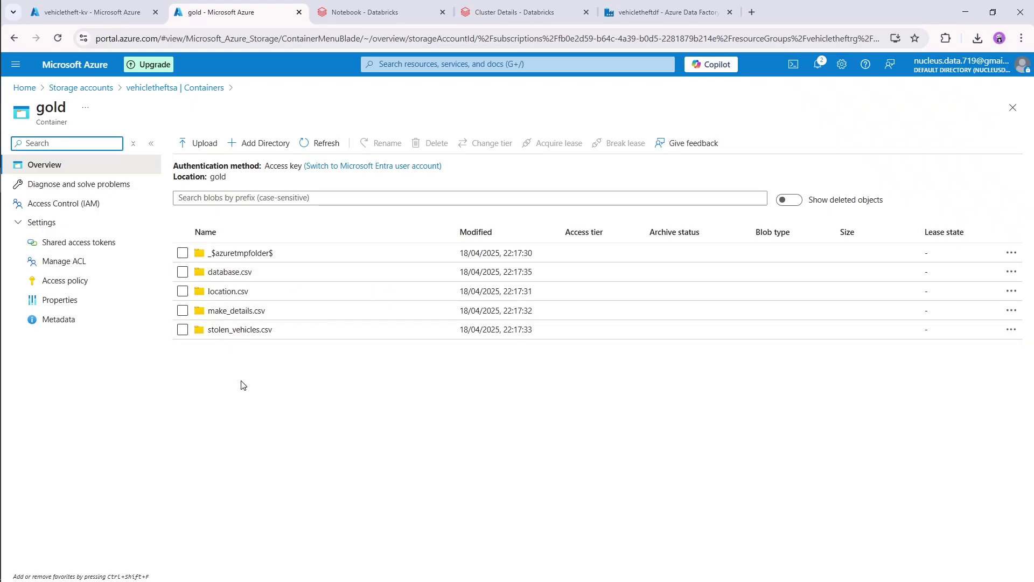
{"action": "key", "text": "alt+Tab"}
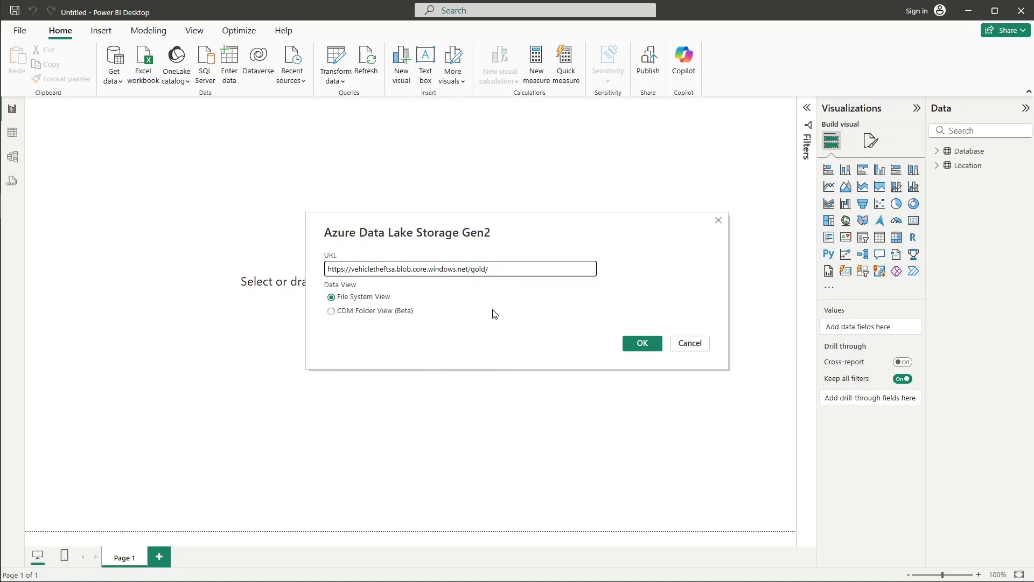
{"action": "type", "text": "stolen_vehicles.csv"}
{"action": "key", "text": "Return"}
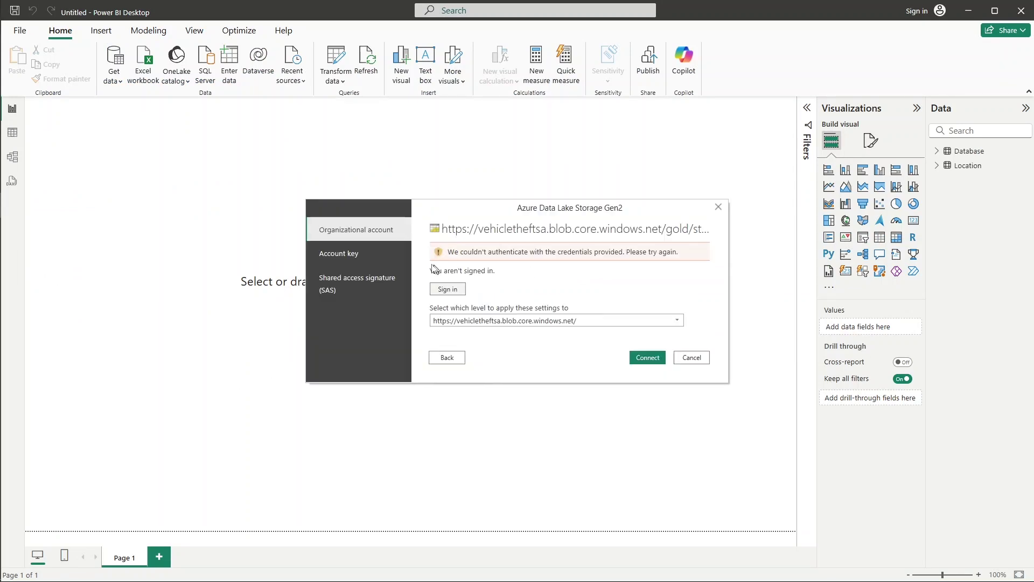
- Choose account key authentication for the stolen vehicles connection and copy key1 of the vehicletheftsa storage account from the Azure portal
{"action": "left_click", "coordinate": [384, 262]}
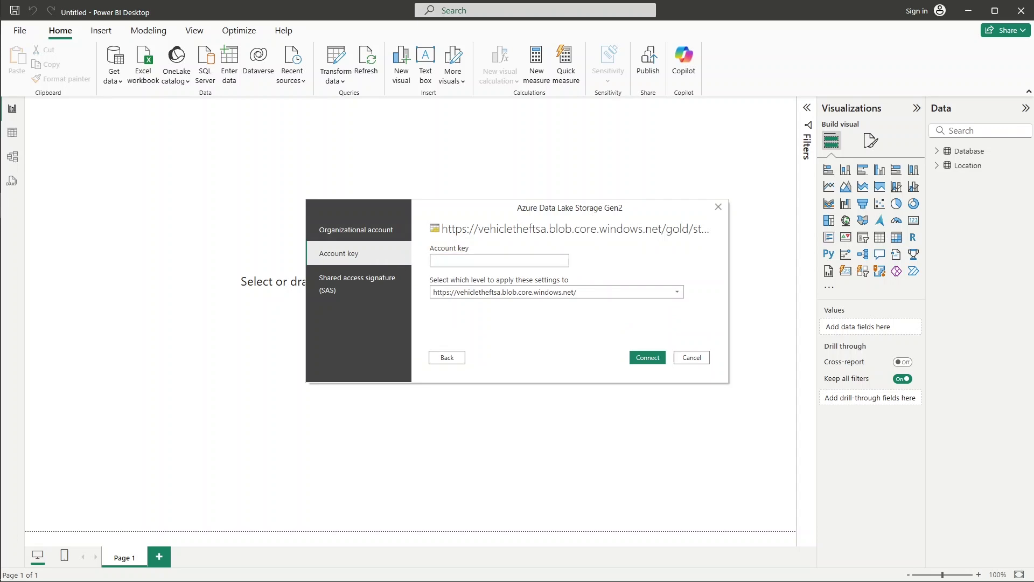
{"action": "key", "text": "alt+Tab"}
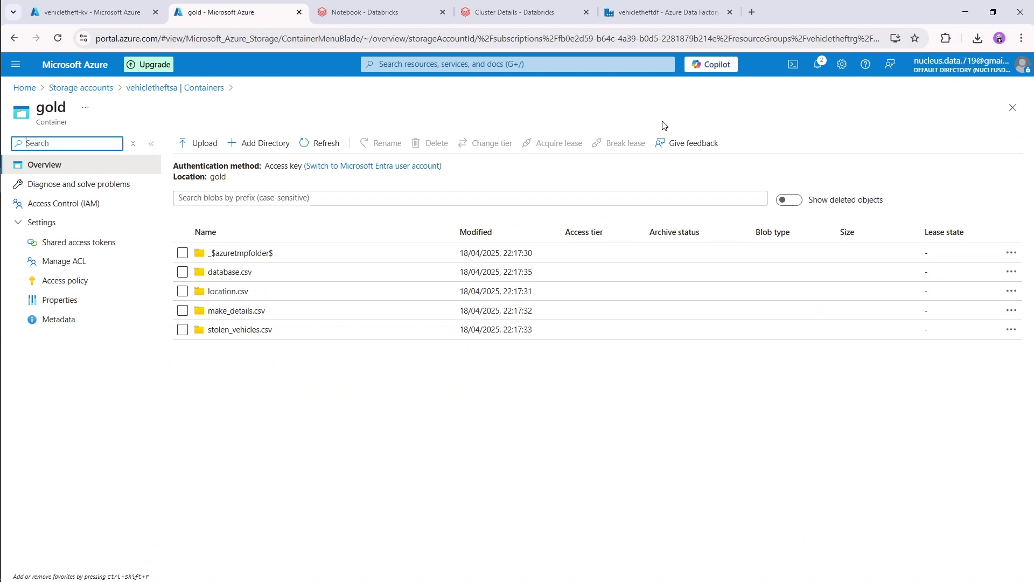
{"action": "left_click", "coordinate": [1013, 107]}
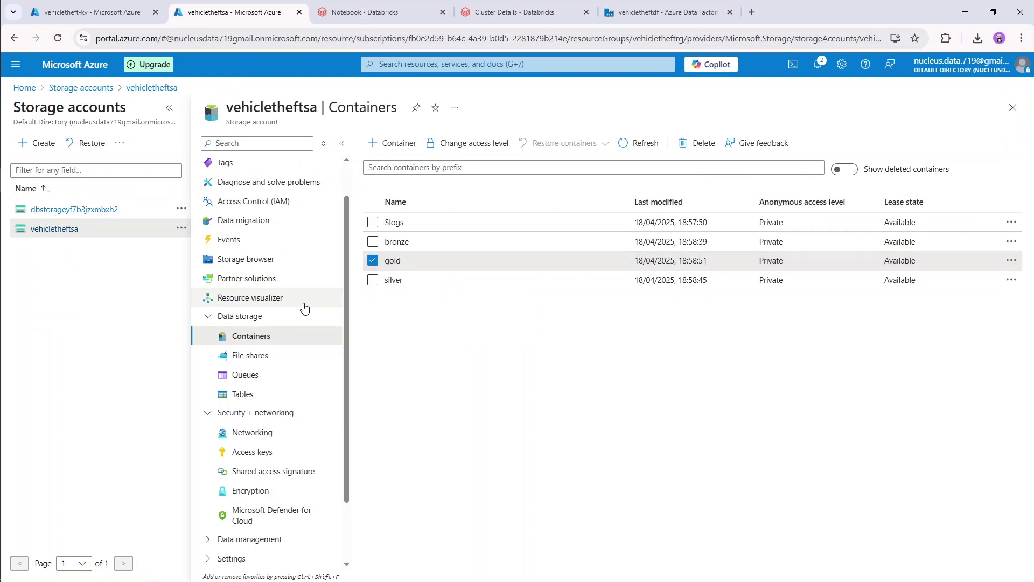
{"action": "left_click", "coordinate": [272, 463]}
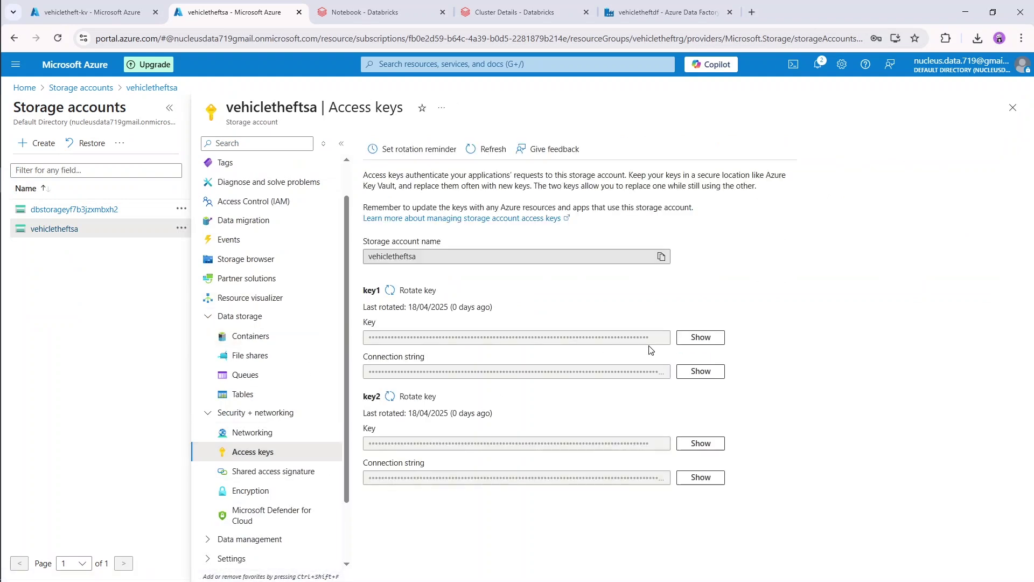
{"action": "left_click", "coordinate": [703, 337]}
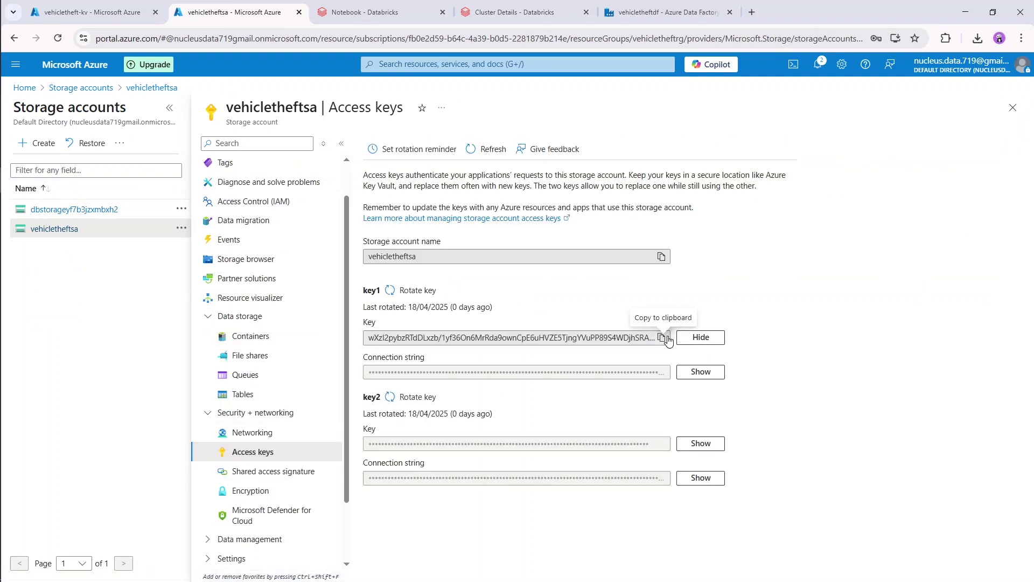
{"action": "left_click", "coordinate": [663, 337]}
- Return to Power BI Desktop, paste the storage account key and try to connect to the blob address
{"action": "key", "text": "alt+Tab"}
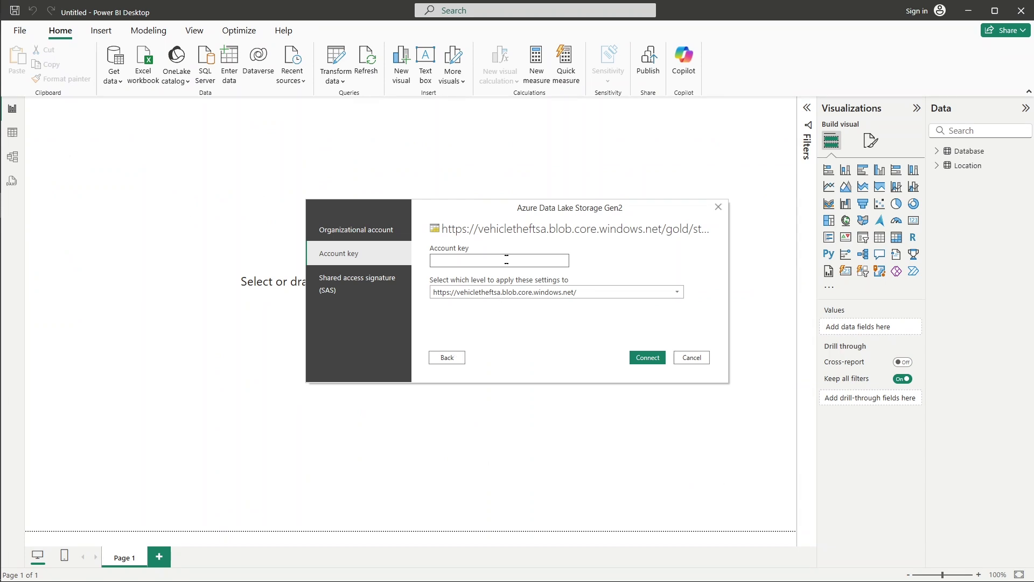
{"action": "left_click", "coordinate": [507, 262]}
{"action": "key", "text": "ctrl+v"}
{"action": "left_click", "coordinate": [649, 357]}
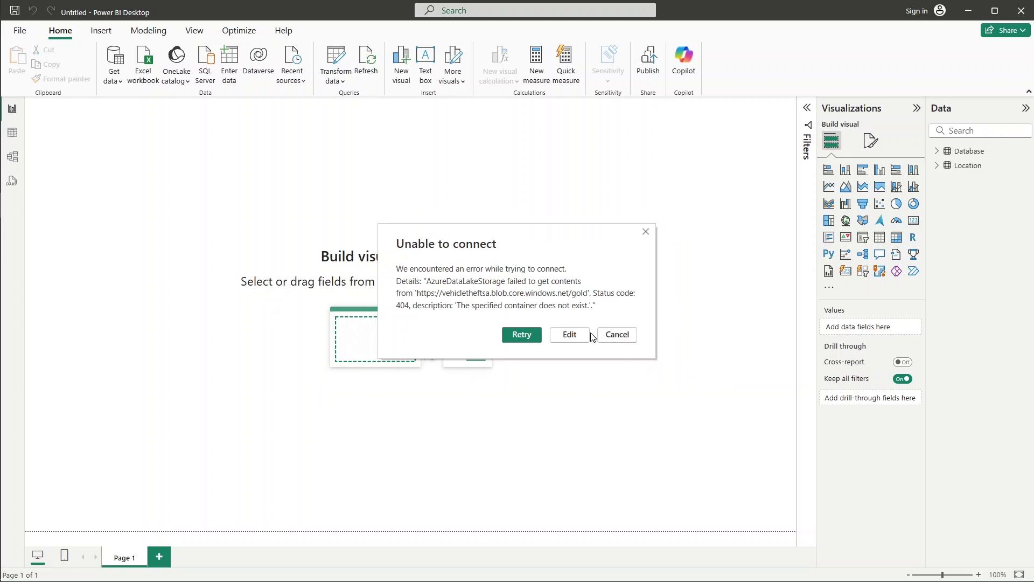
{"action": "left_click", "coordinate": [570, 334]}
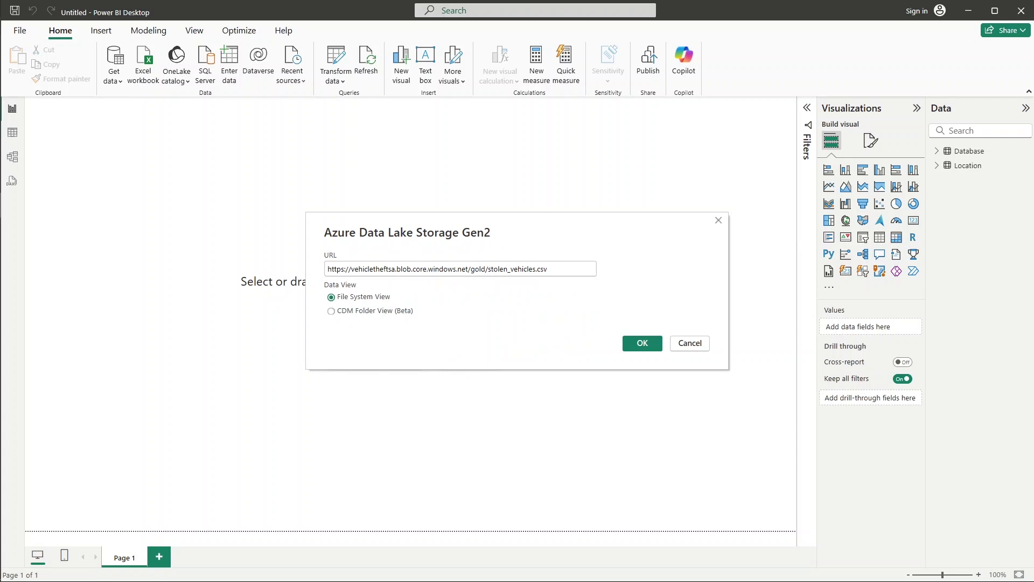
{"action": "double_click", "coordinate": [404, 269]}
{"action": "type", "text": "dfs"}
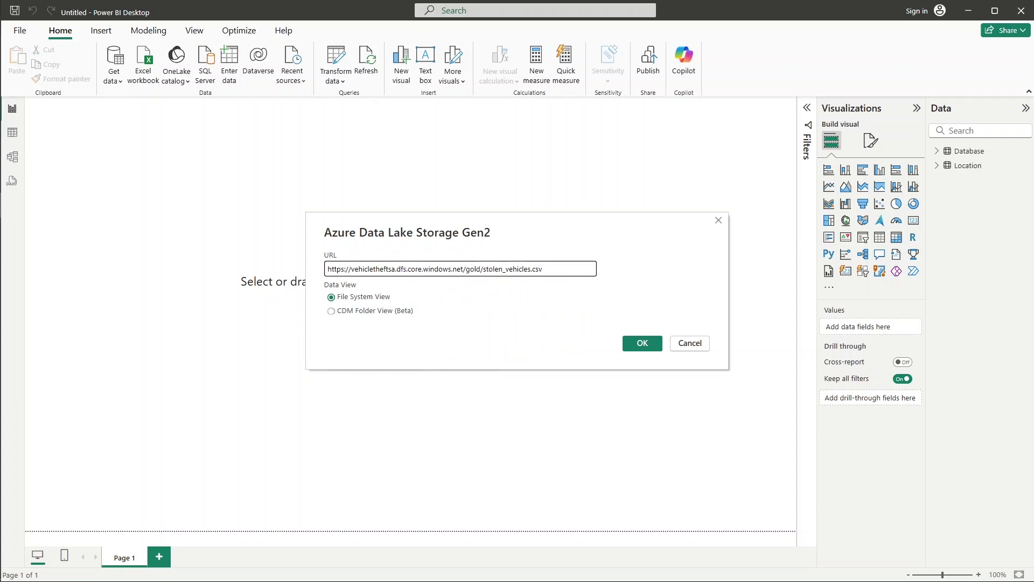
{"action": "left_click", "coordinate": [647, 343]}
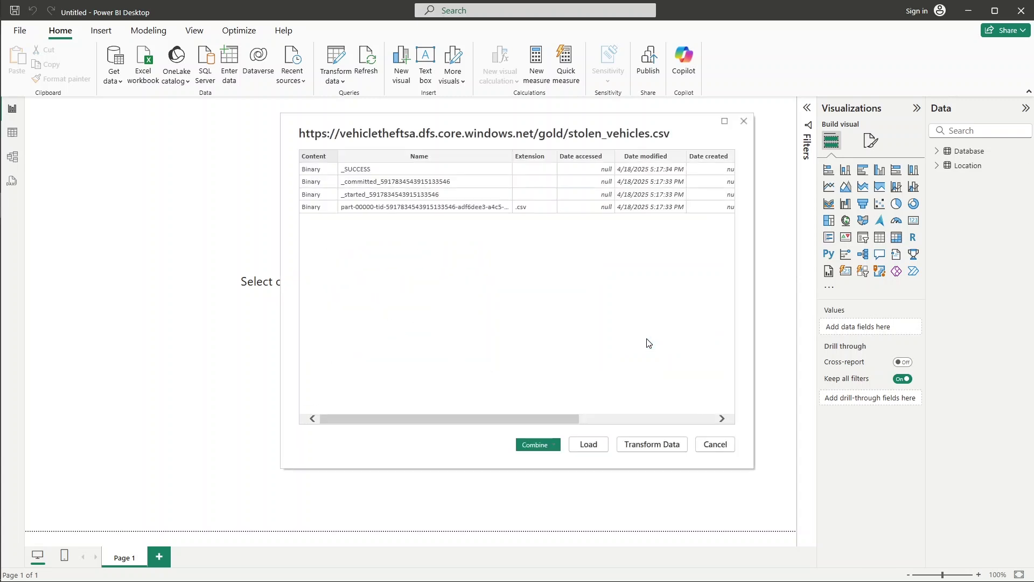
{"action": "left_click", "coordinate": [652, 445]}
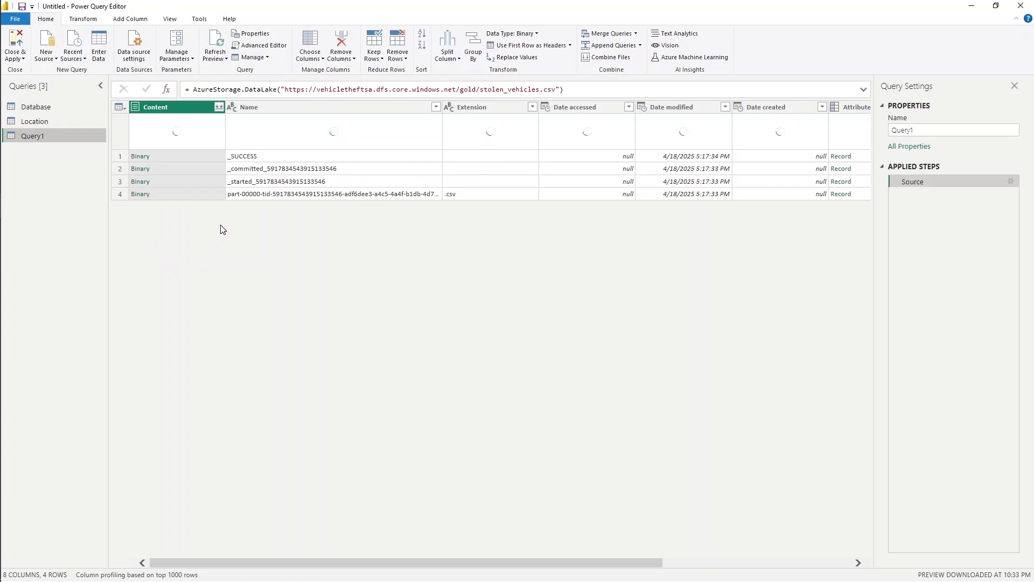
- Expand the binary content of the .csv part file and rename the query as Stolen Vehicles
{"action": "left_click", "coordinate": [141, 194]}
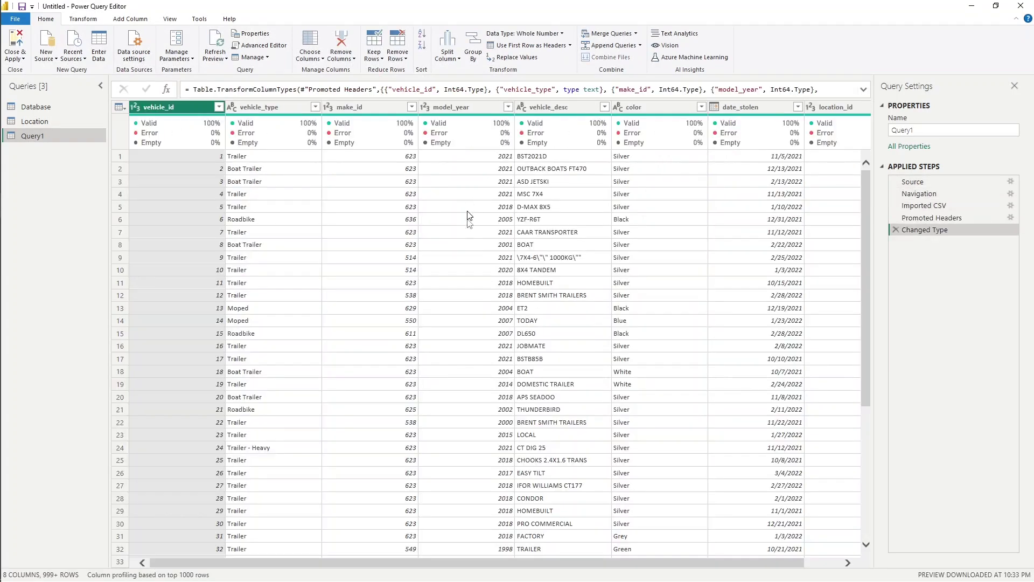
{"action": "left_click", "coordinate": [927, 130]}
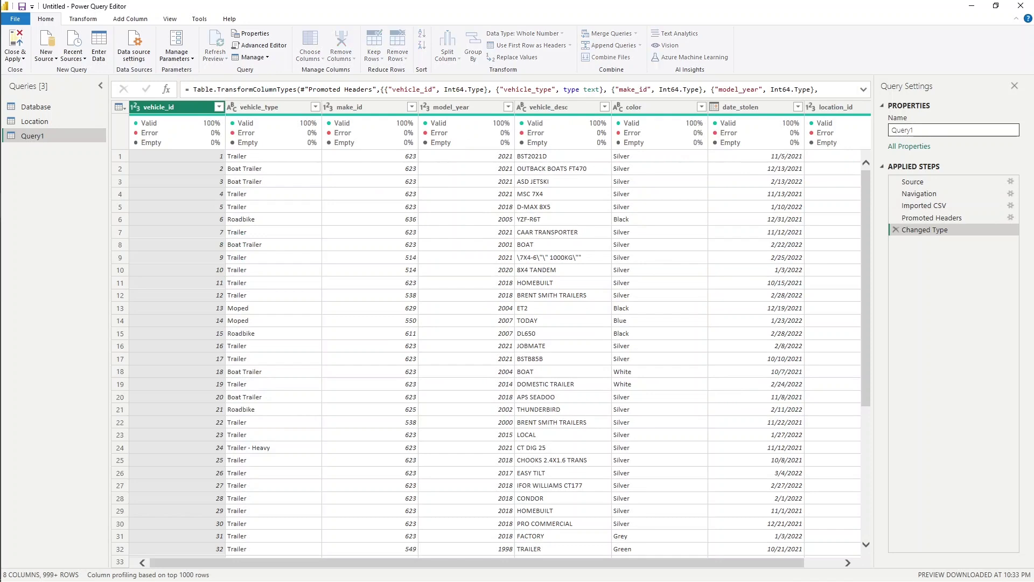
{"action": "key", "text": "ctrl+s"}
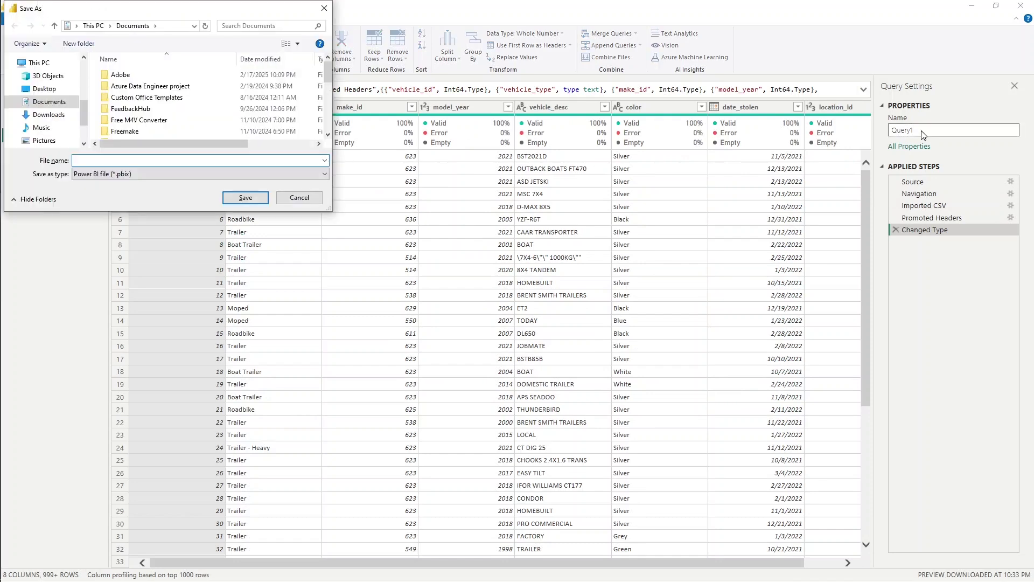
{"action": "key", "text": "Escape"}
{"action": "type", "text": "Stolen Vehicles"}
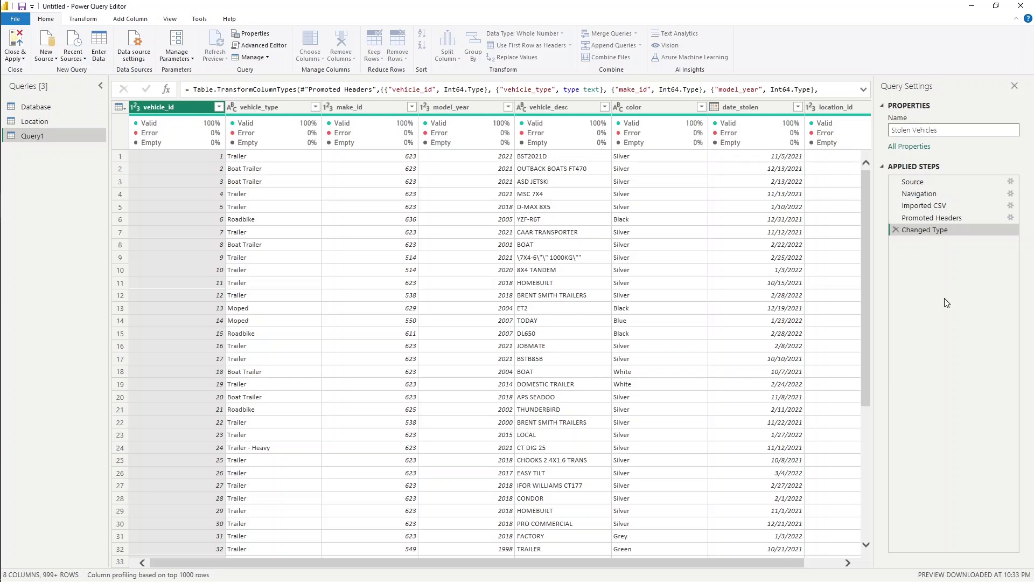
{"action": "key", "text": "Return"}
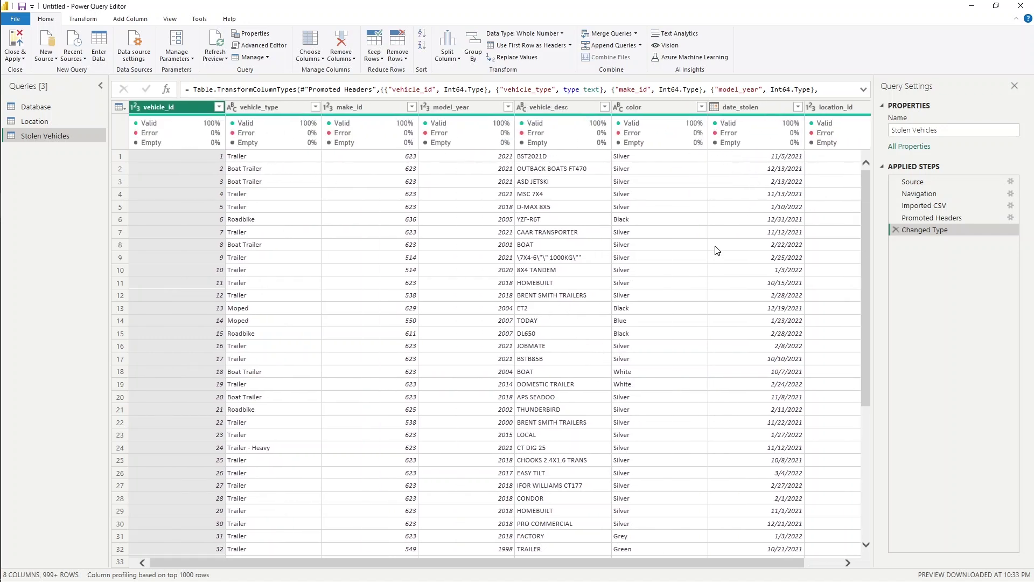
- Apply the query changes to the report and start another Azure Data Lake Storage Gen2 connection
{"action": "left_click", "coordinate": [19, 42]}
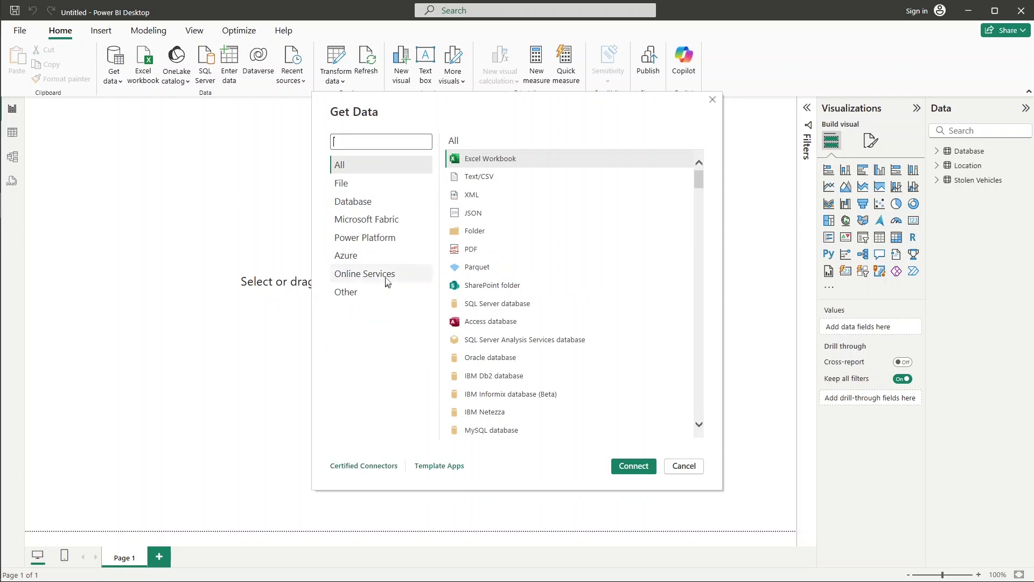
{"action": "left_click", "coordinate": [376, 257]}
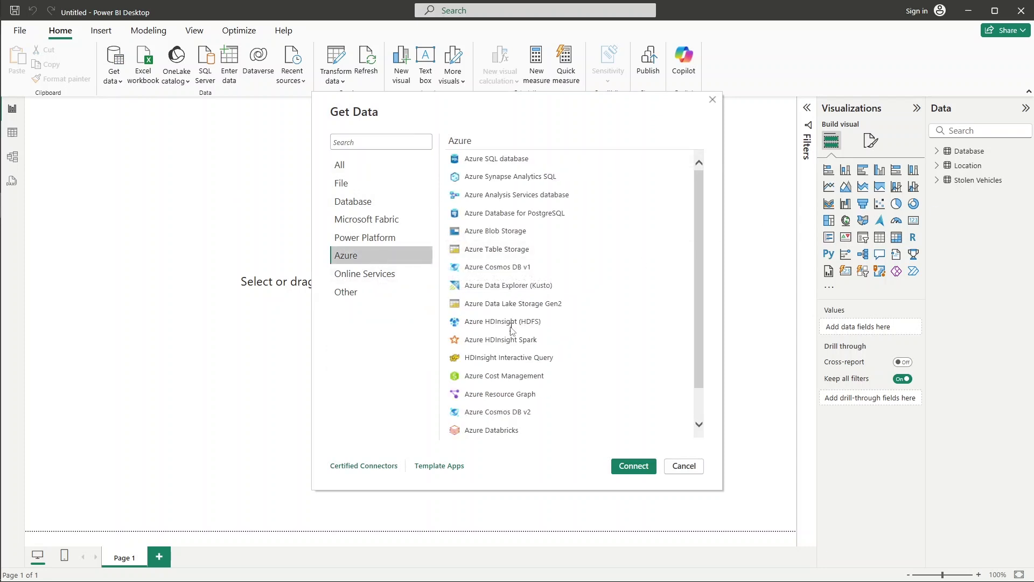
{"action": "left_click", "coordinate": [518, 305]}
{"action": "double_click", "coordinate": [518, 305]}
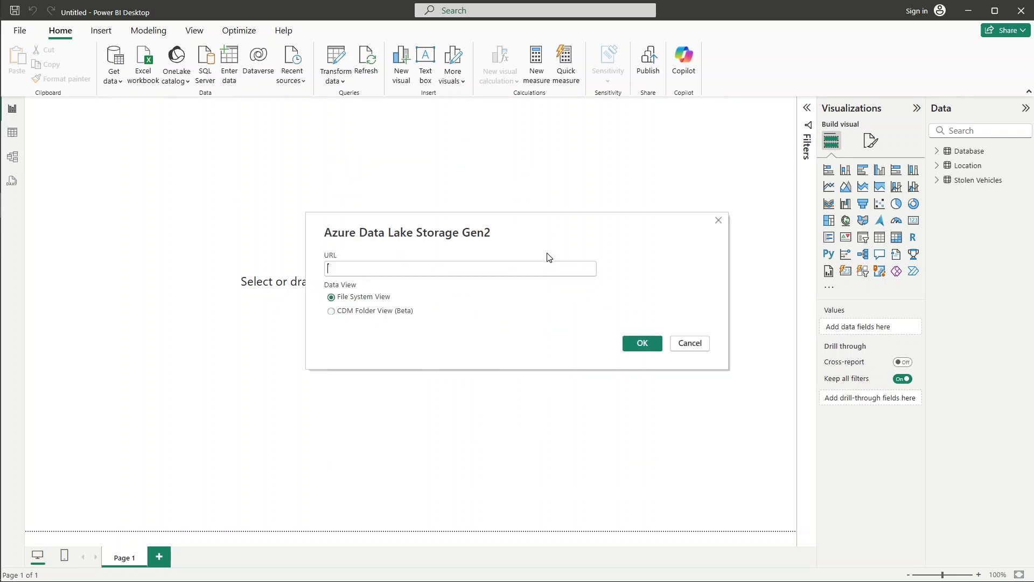
- Paste the copied account key into the connection's URL field and clear it again
{"action": "key", "text": "ctrl+v"}
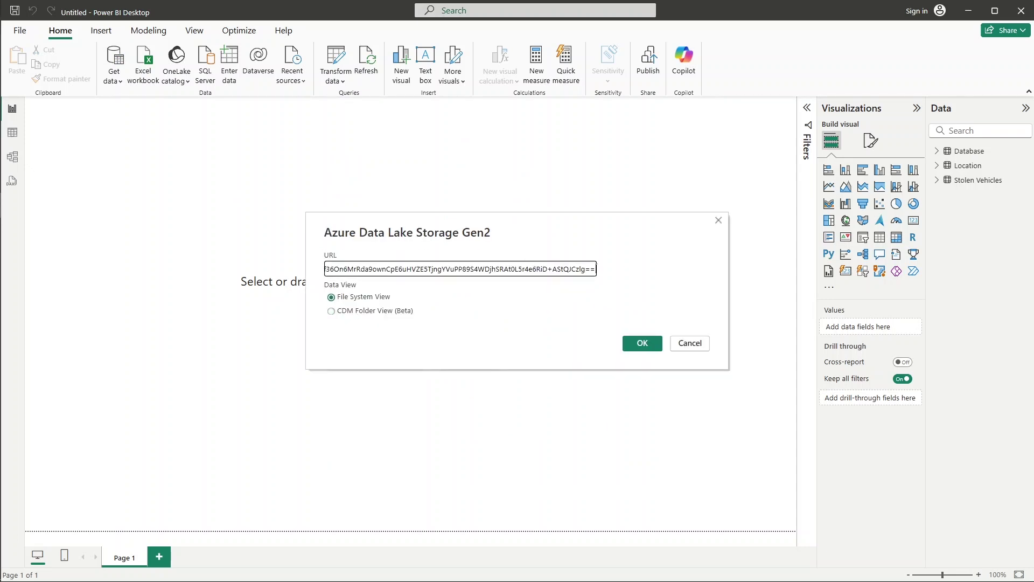
{"action": "key", "text": "Return"}
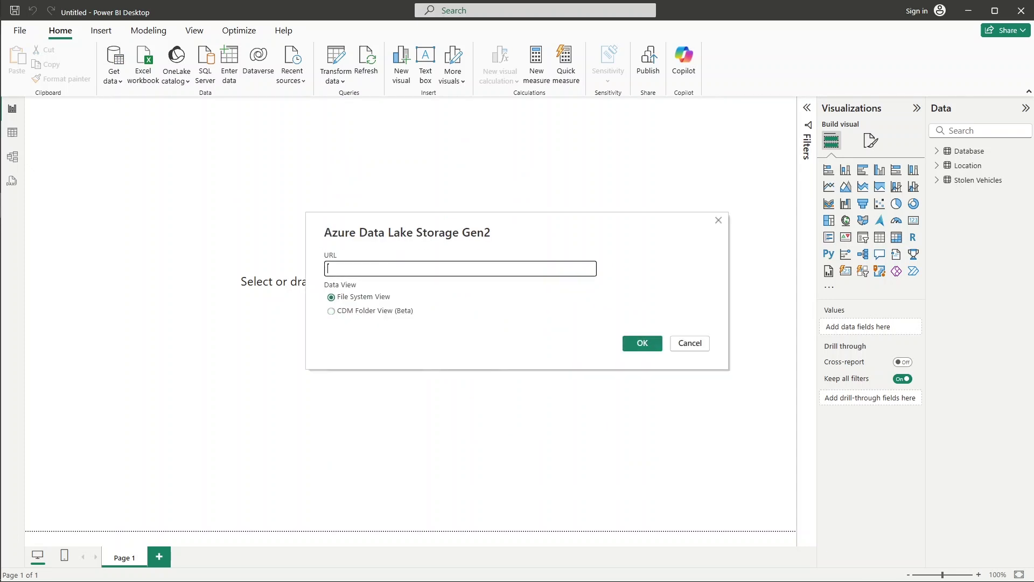
- Switch to the Azure portal and copy the gold container's URL from its properties
{"action": "key", "text": "alt+Tab"}
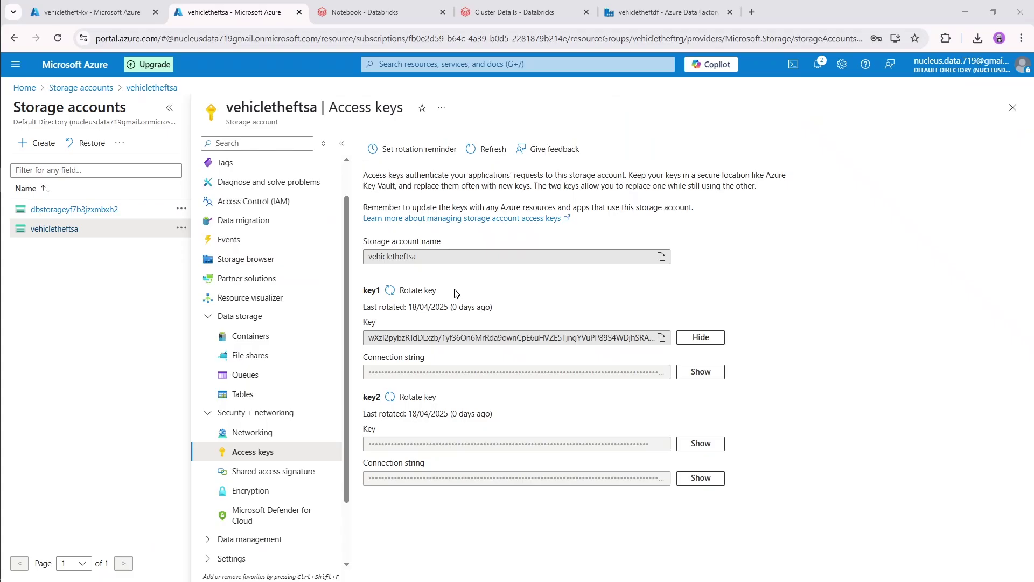
{"action": "left_click", "coordinate": [662, 337]}
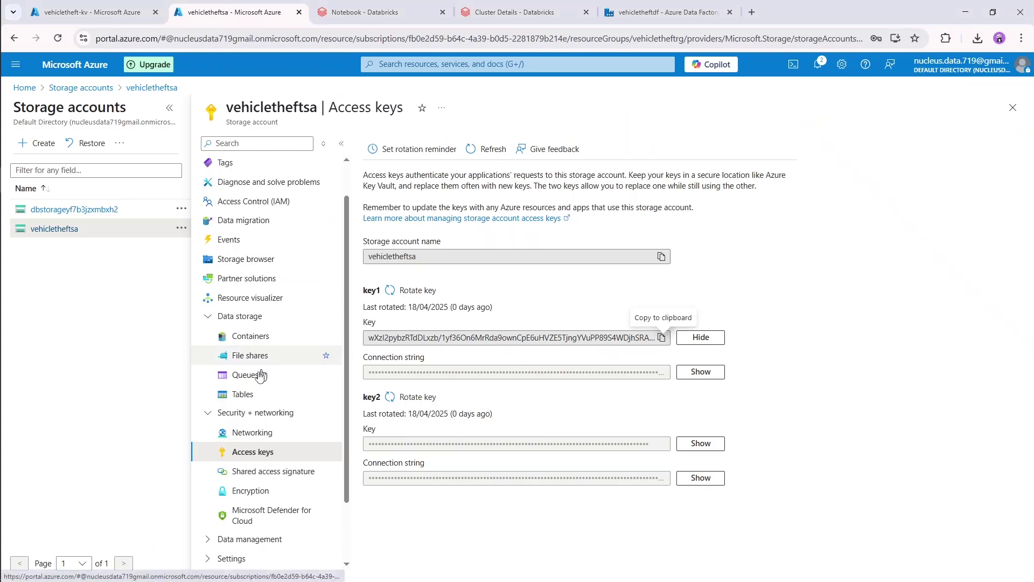
{"action": "left_click", "coordinate": [281, 338]}
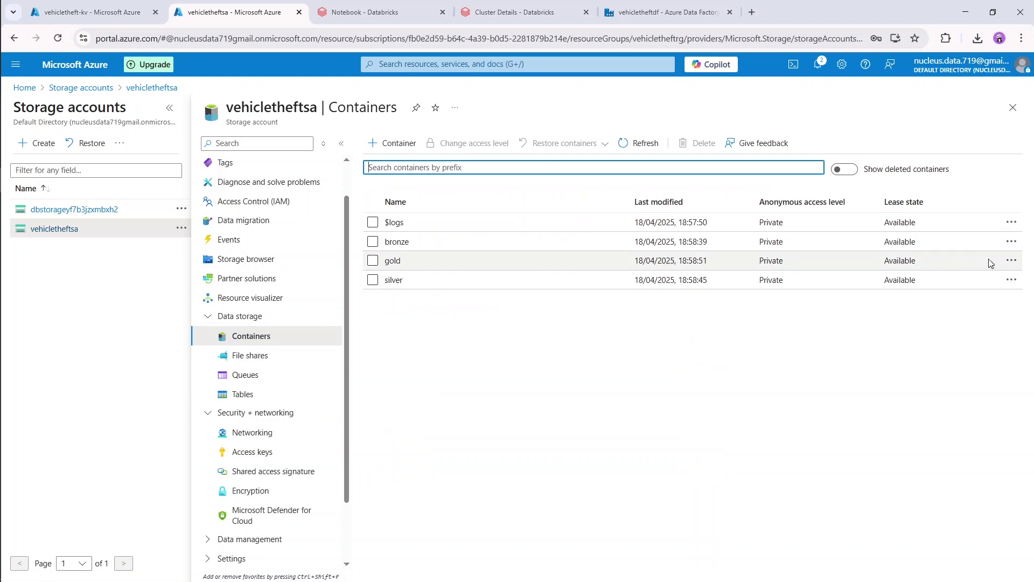
{"action": "left_click", "coordinate": [1012, 261]}
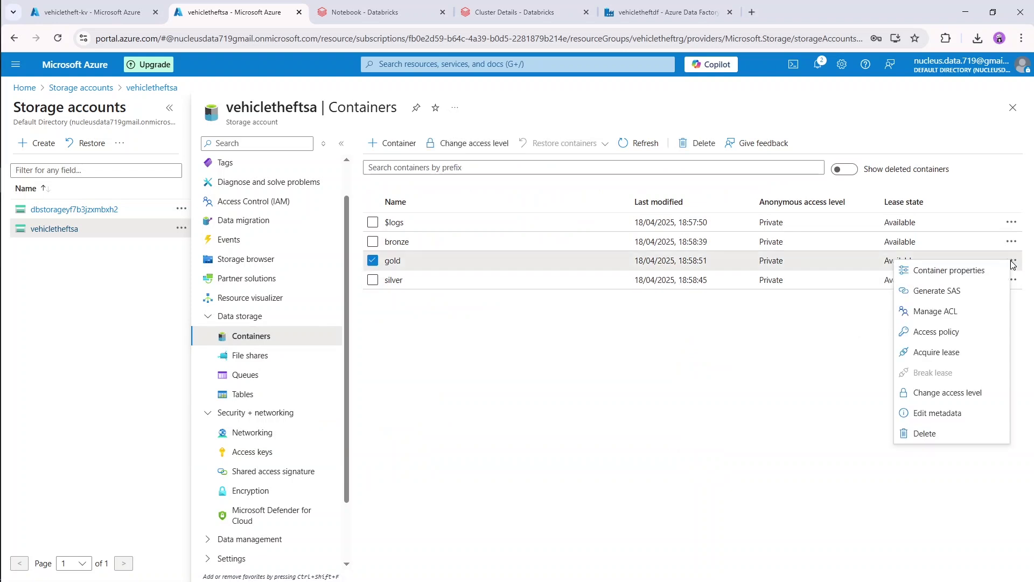
{"action": "left_click", "coordinate": [975, 272]}
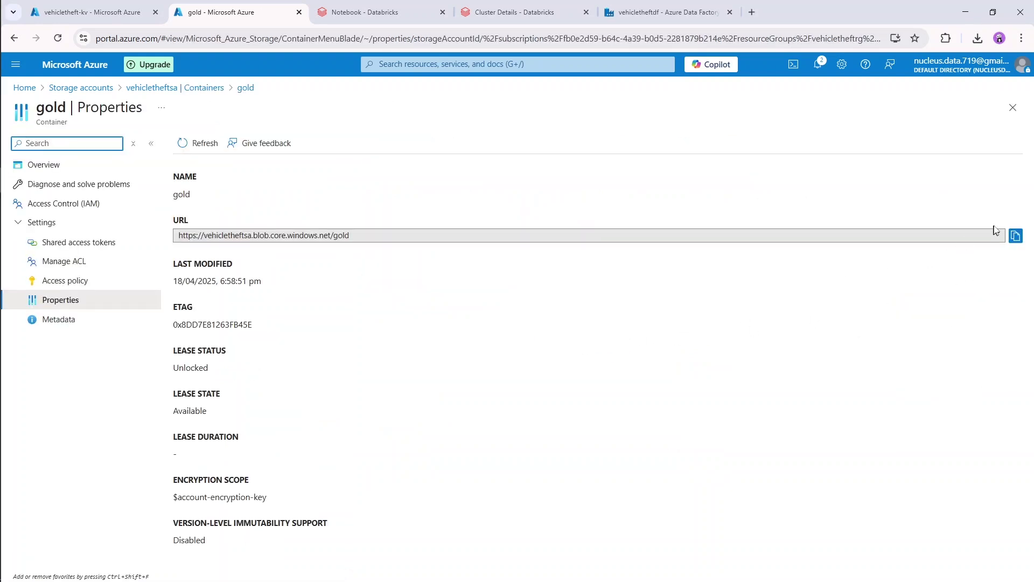
{"action": "left_click", "coordinate": [1016, 236]}
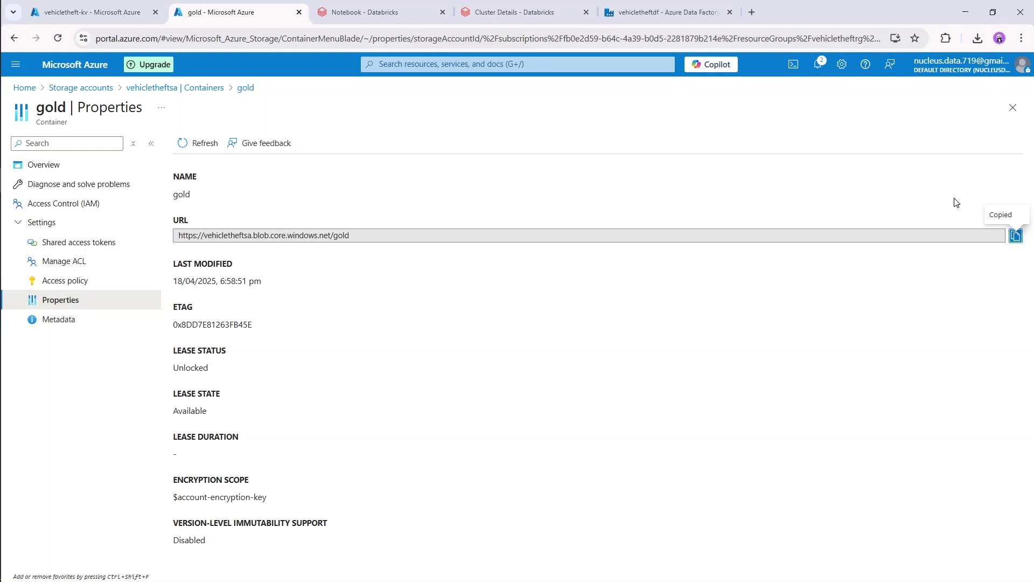
{"action": "left_click", "coordinate": [1014, 108]}
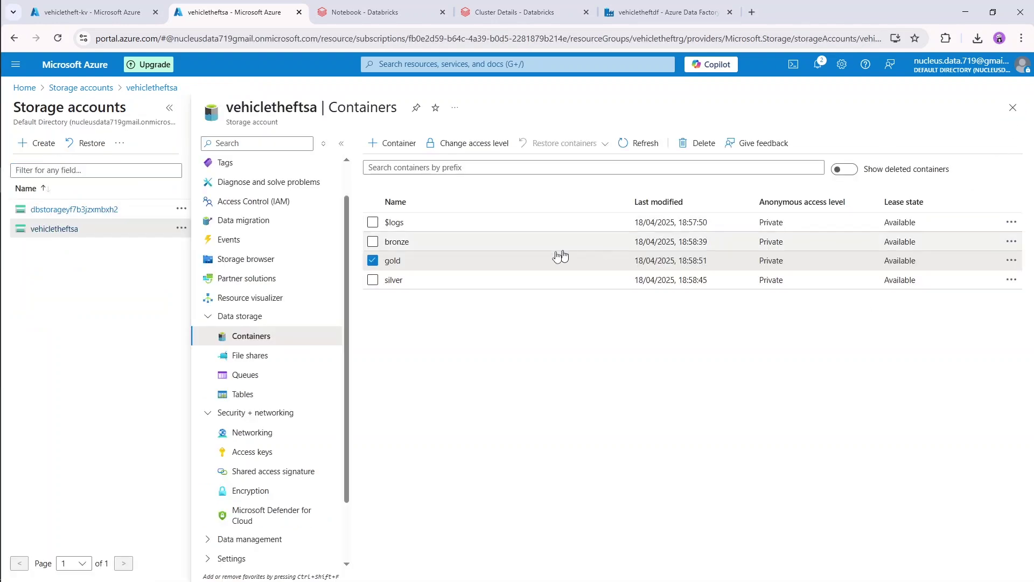
{"action": "left_click", "coordinate": [477, 261]}
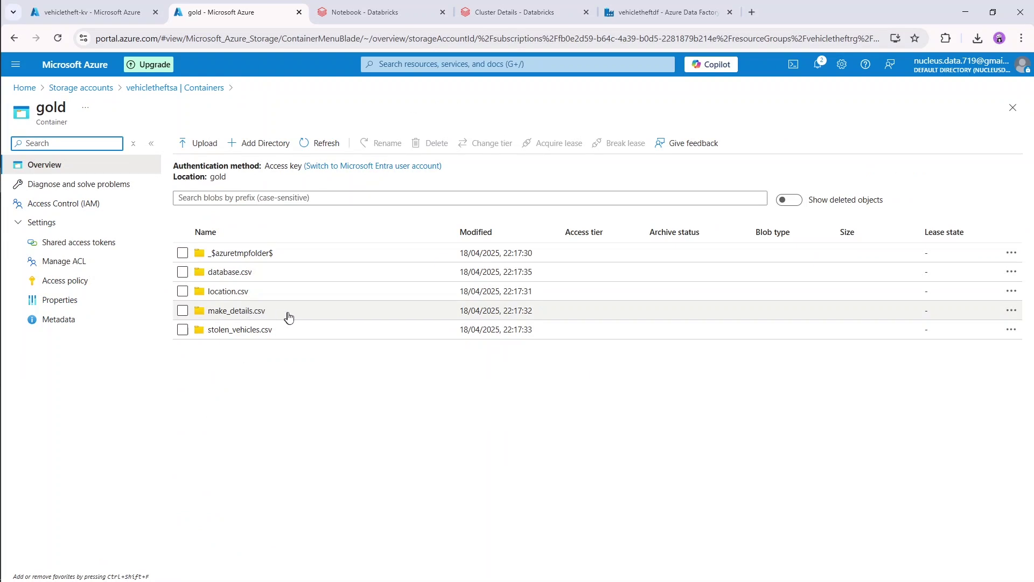
{"action": "key", "text": "alt+Tab"}
{"action": "key", "text": "alt+shift+Tab"}
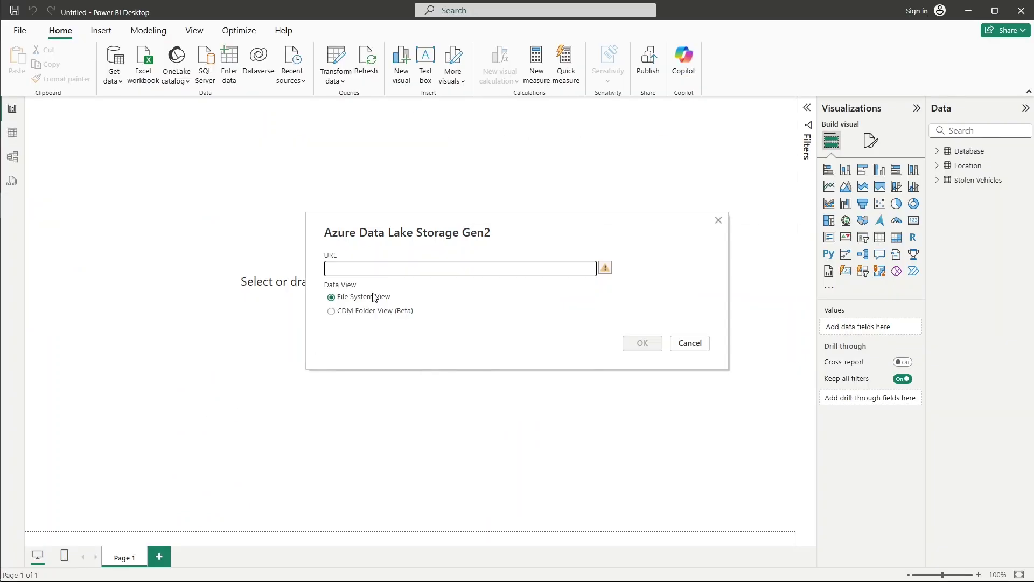
{"action": "key", "text": "ctrl+v"}
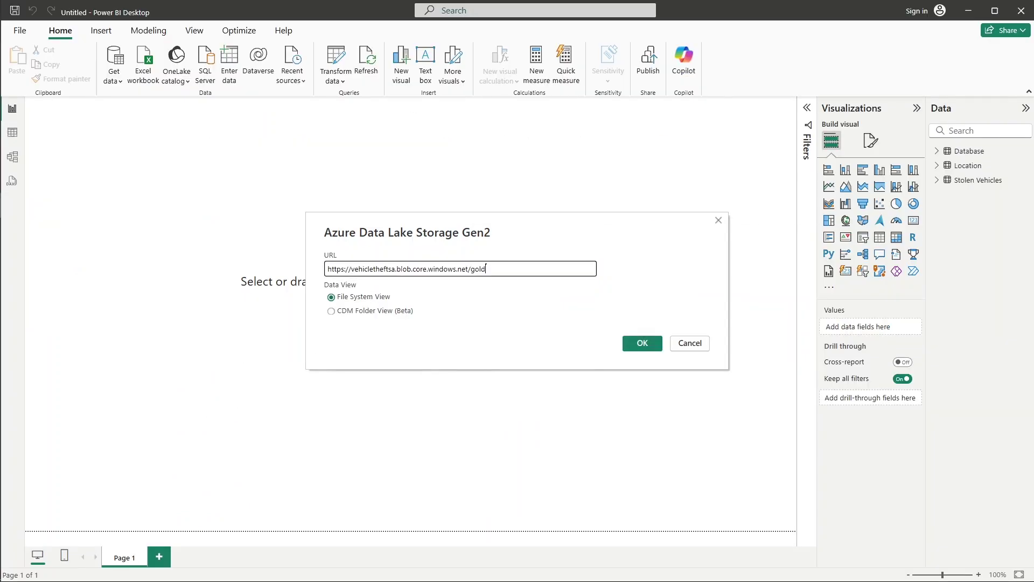
{"action": "double_click", "coordinate": [405, 269]}
{"action": "type", "text": "dfs"}
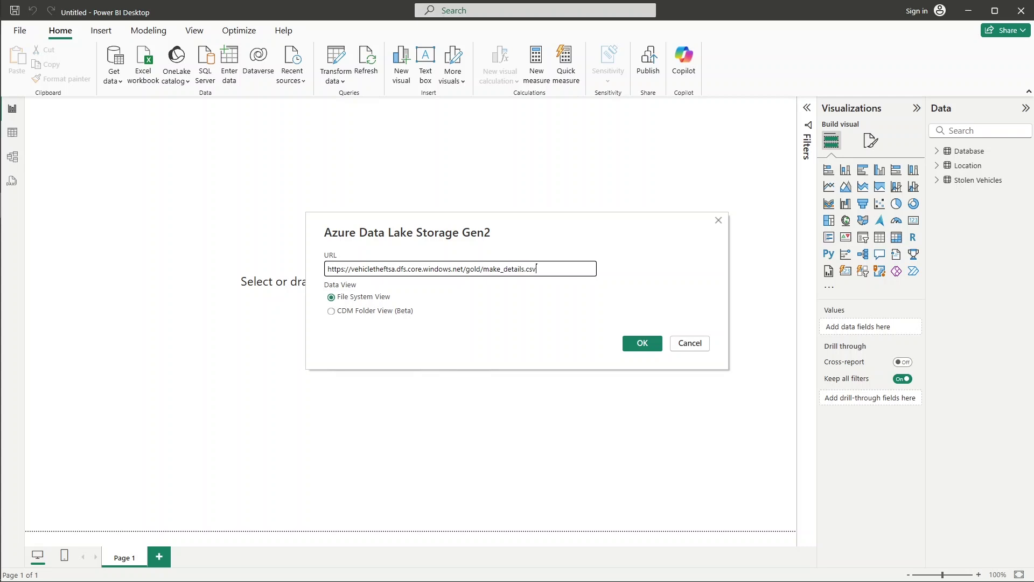
{"action": "left_click", "coordinate": [643, 343]}
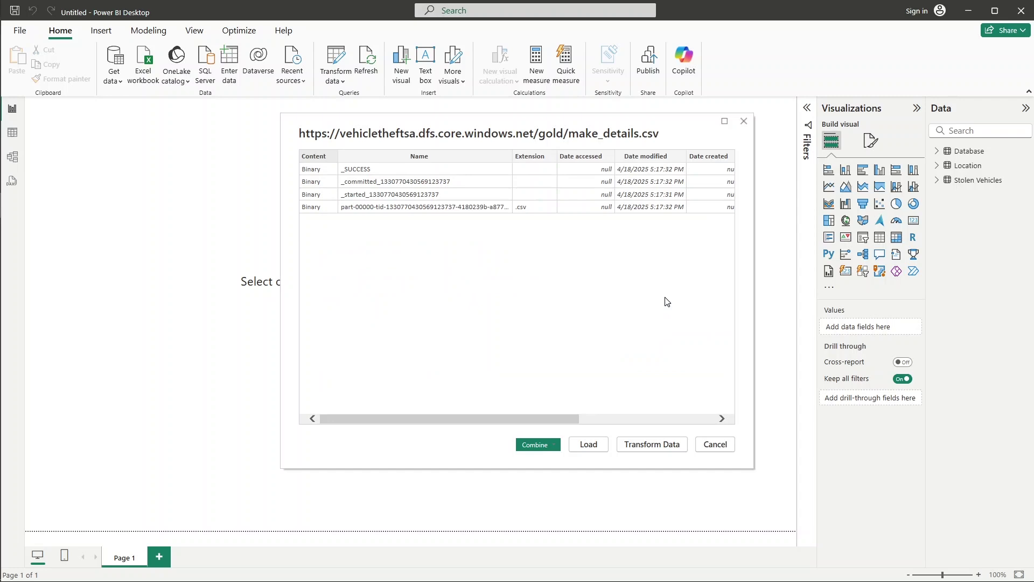
- Bring the make_details.csv folder listing into Power Query Editor and load the contents of its part-00000 CSV file
{"action": "left_click", "coordinate": [651, 447]}
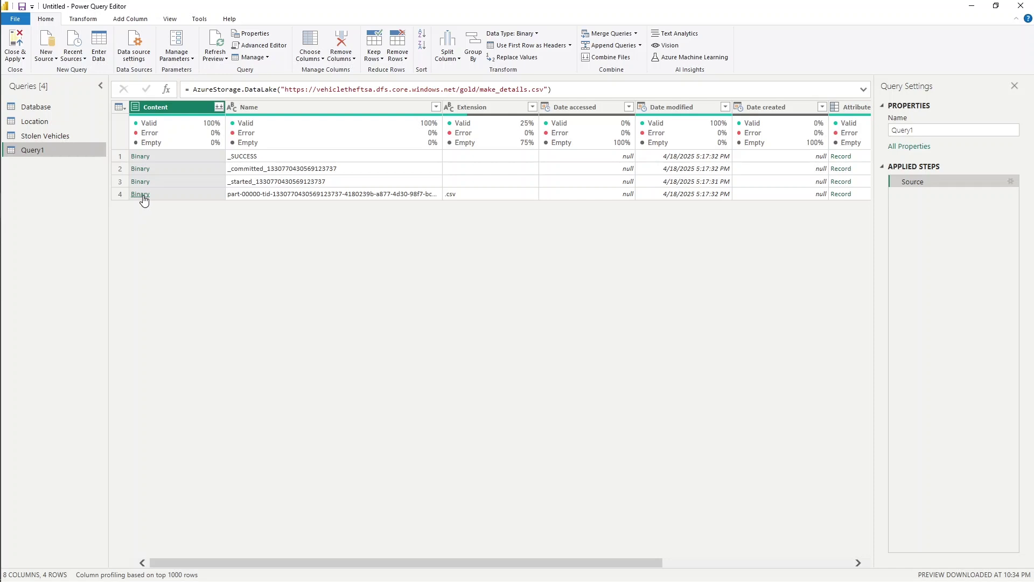
{"action": "left_click", "coordinate": [491, 197]}
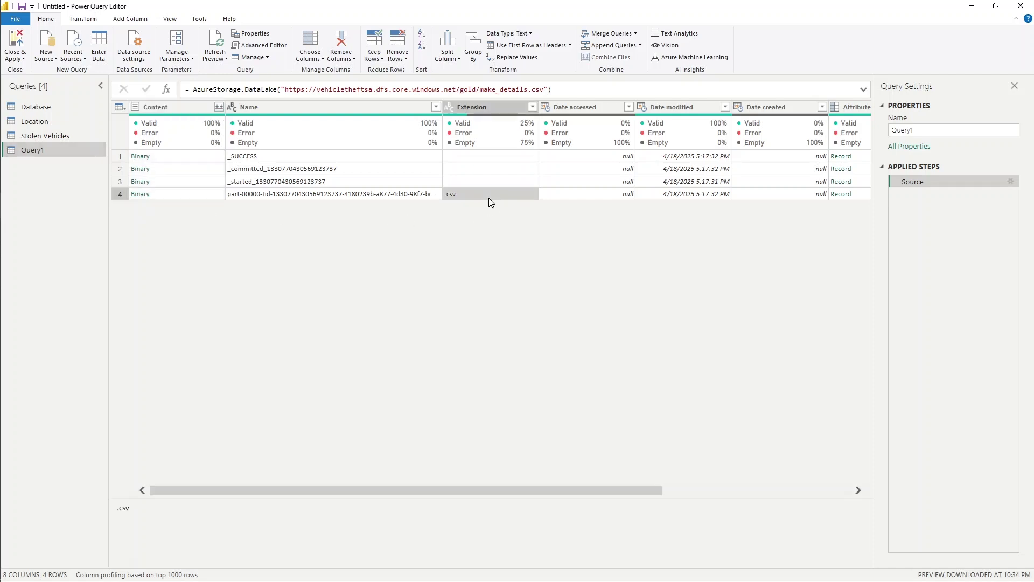
{"action": "left_click", "coordinate": [149, 196]}
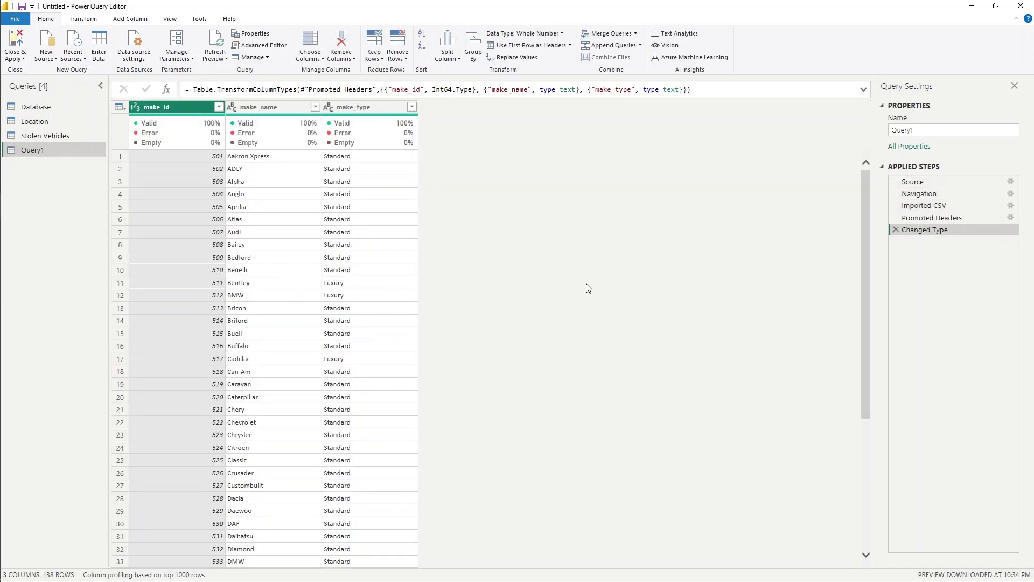
- Rename the new query as Make Details and apply the query changes to the report
{"action": "left_click", "coordinate": [914, 130]}
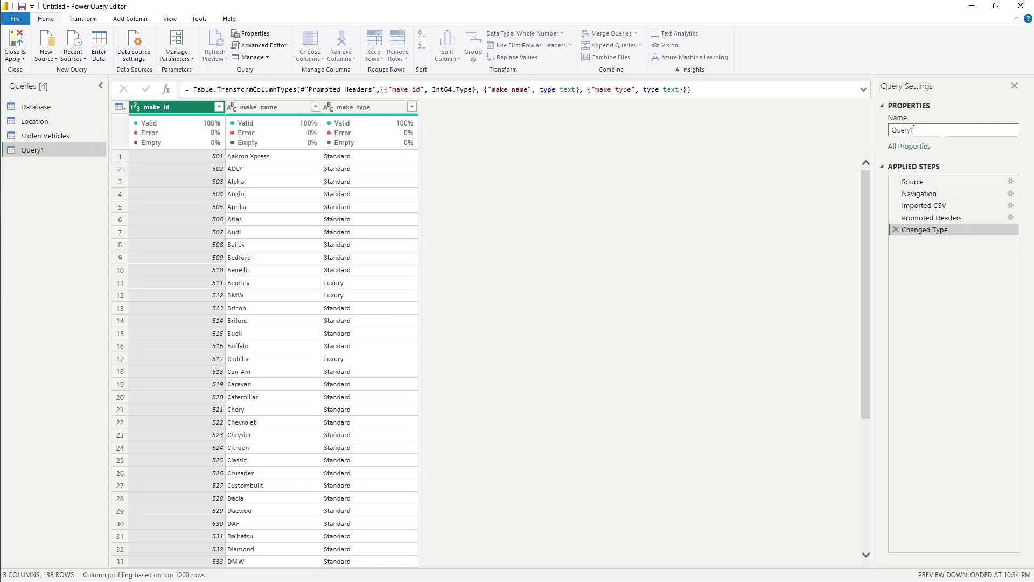
{"action": "double_click", "coordinate": [914, 130]}
{"action": "type", "text": "Make Details"}
{"action": "key", "text": "Return"}
{"action": "left_click", "coordinate": [15, 43]}
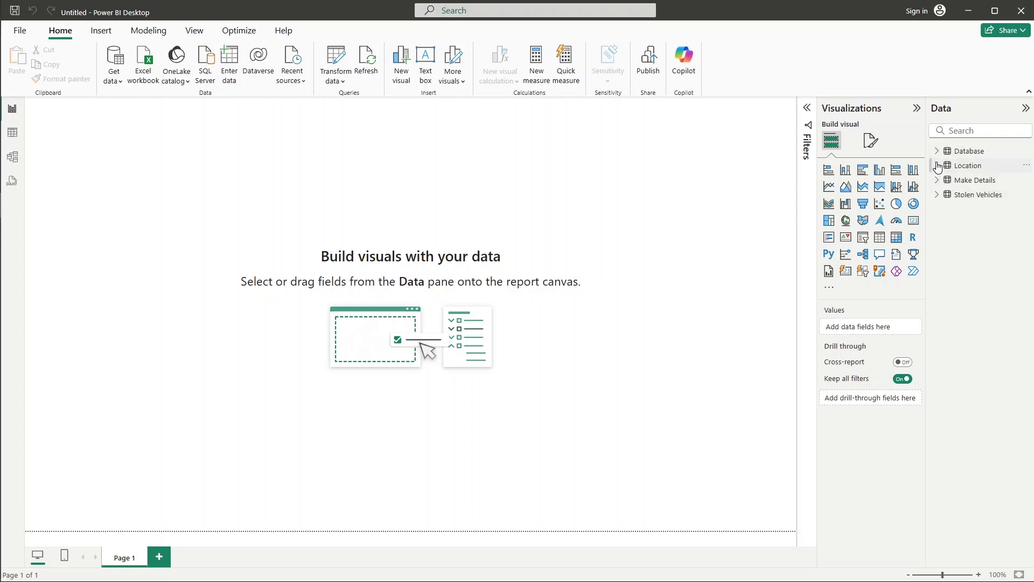
- Expand the Location, Make Details and Stolen Vehicles tables to show their fields
{"action": "left_click", "coordinate": [938, 165]}
{"action": "left_click", "coordinate": [939, 252]}
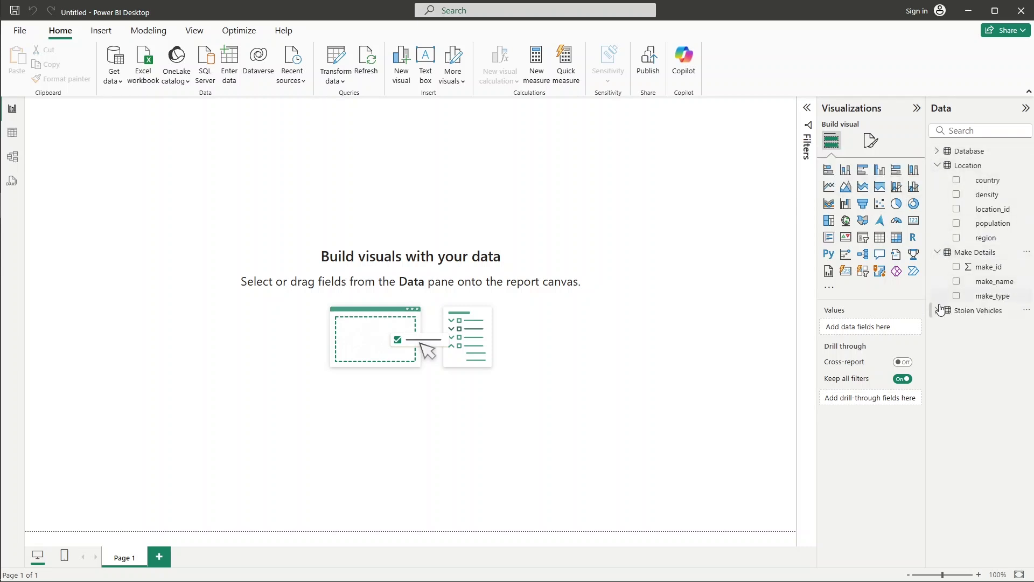
{"action": "left_click", "coordinate": [939, 310]}
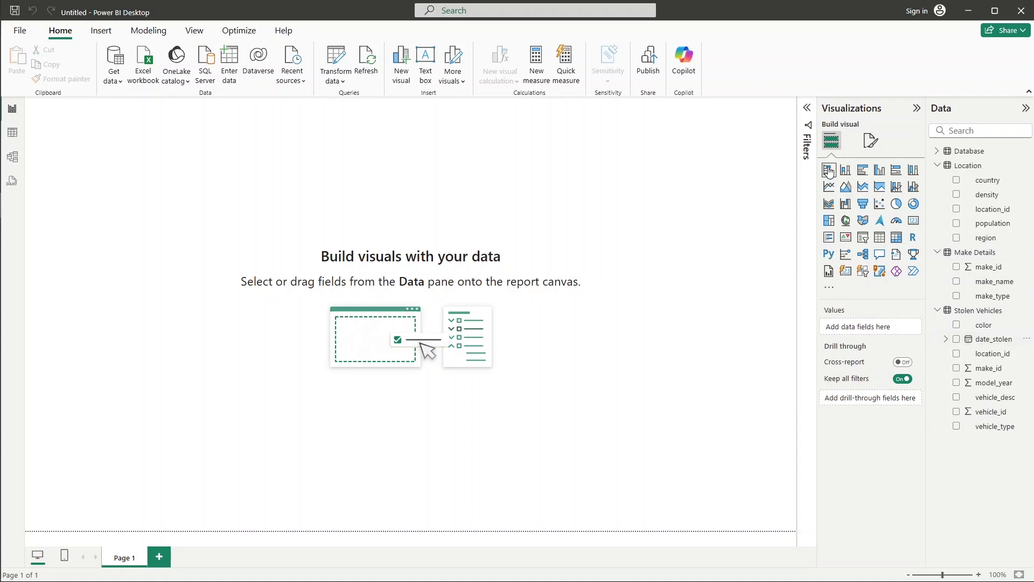
- Add a stacked bar chart near the middle of the page with Stolen Vehicles vehicle_type on the Y-axis and vehicle_id on the X-axis
{"action": "left_click", "coordinate": [828, 172]}
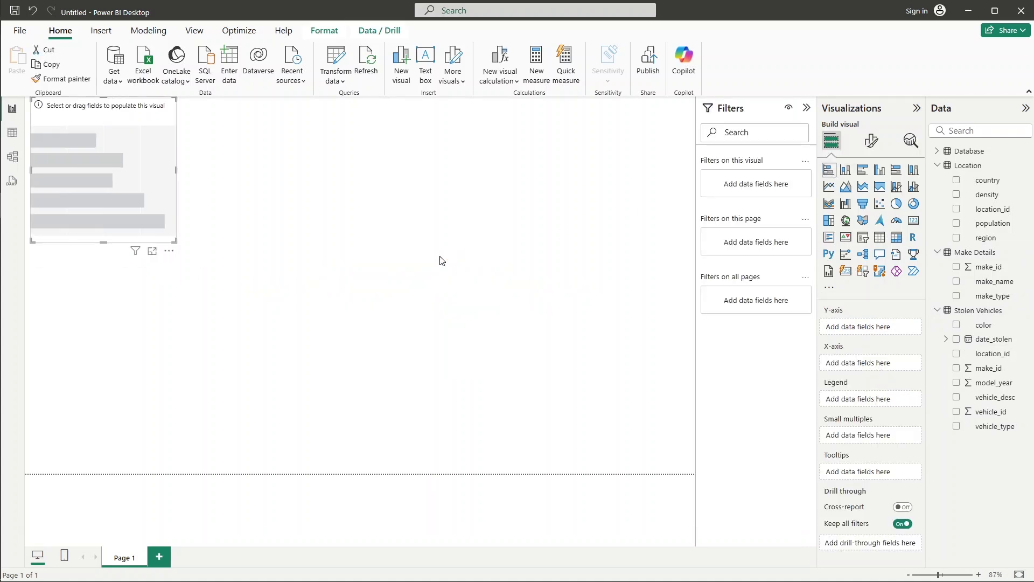
{"action": "left_click_drag", "start_coordinate": [136, 139], "coordinate": [380, 226]}
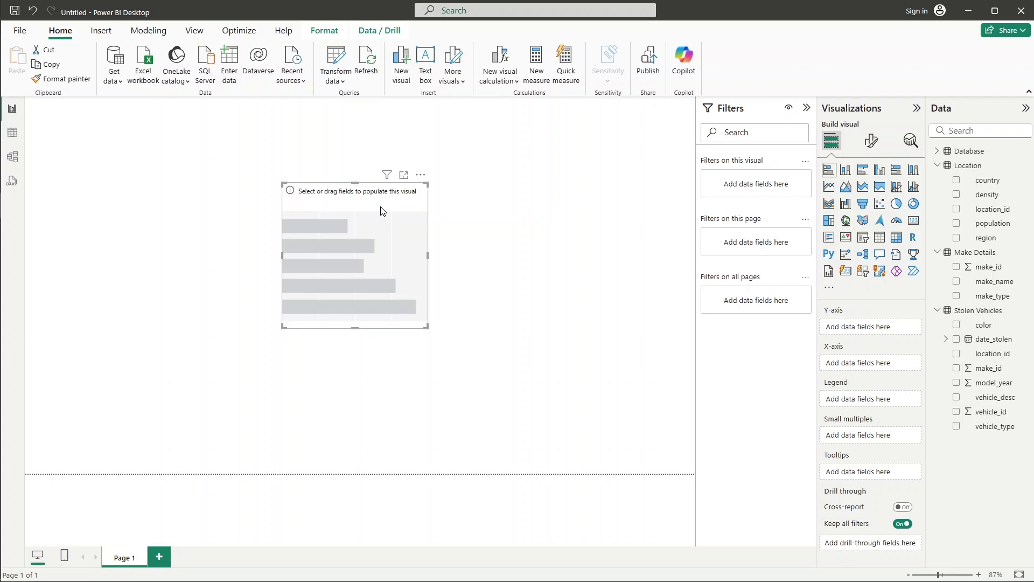
{"action": "left_click_drag", "start_coordinate": [383, 211], "coordinate": [384, 212]}
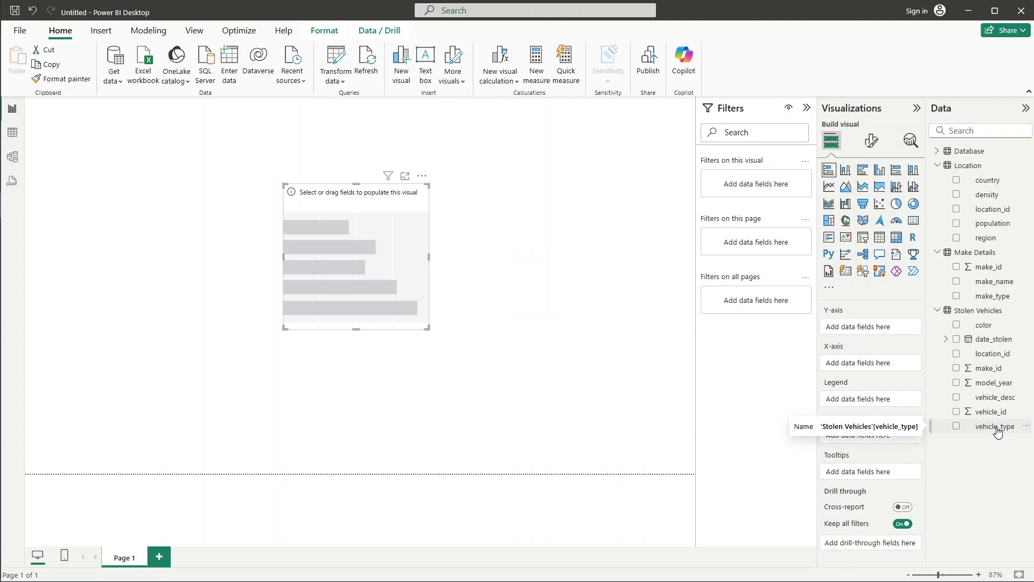
{"action": "left_click_drag", "start_coordinate": [997, 431], "coordinate": [885, 331]}
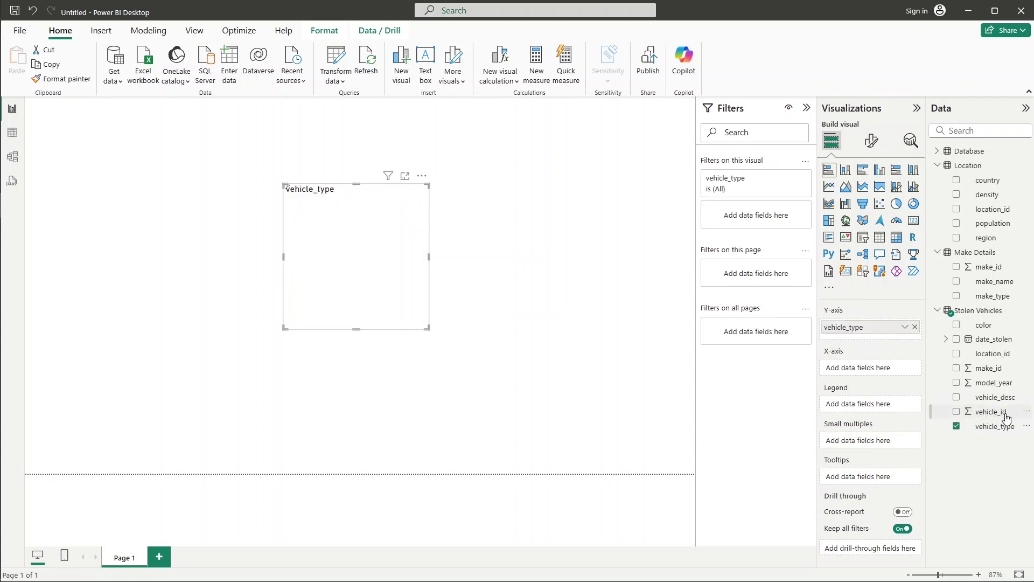
{"action": "left_click_drag", "start_coordinate": [1007, 418], "coordinate": [889, 376]}
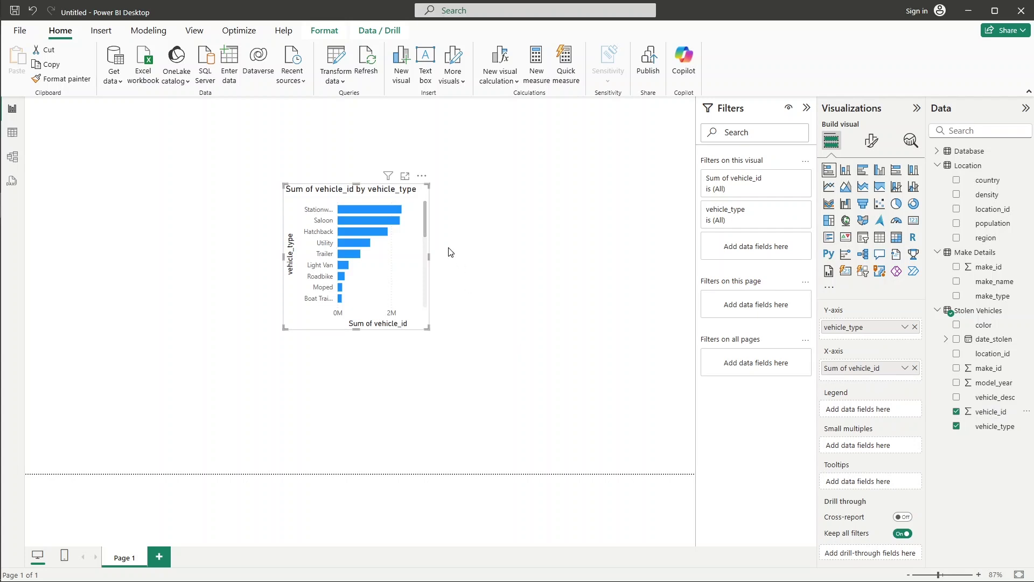
- Summarize the bar chart's vehicle_id by Count, then reposition the chart slightly and widen it to about twice its width
{"action": "left_click", "coordinate": [905, 368]}
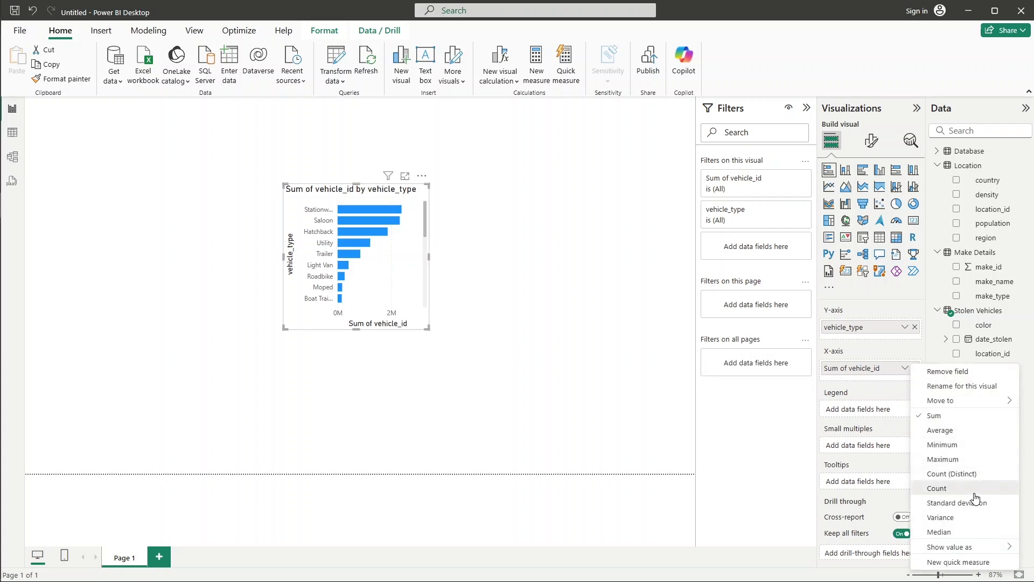
{"action": "left_click", "coordinate": [952, 486]}
{"action": "left_click_drag", "start_coordinate": [380, 195], "coordinate": [349, 223]}
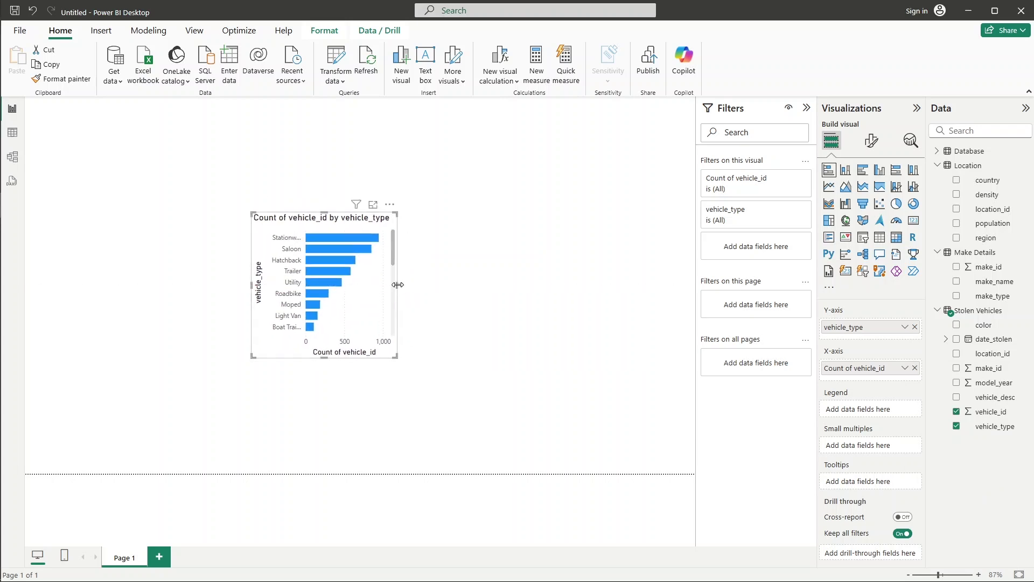
{"action": "left_click_drag", "start_coordinate": [398, 284], "coordinate": [528, 303]}
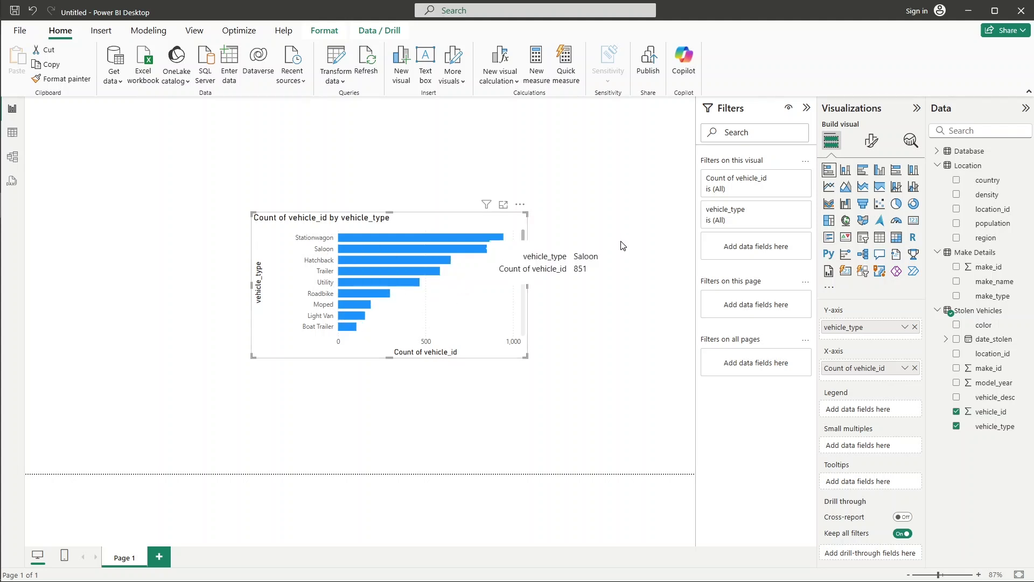
- Filter the bar chart to the top 5 vehicle_type items by Count of vehicle_id and move it to the page's lower-left corner
{"action": "left_click", "coordinate": [788, 211]}
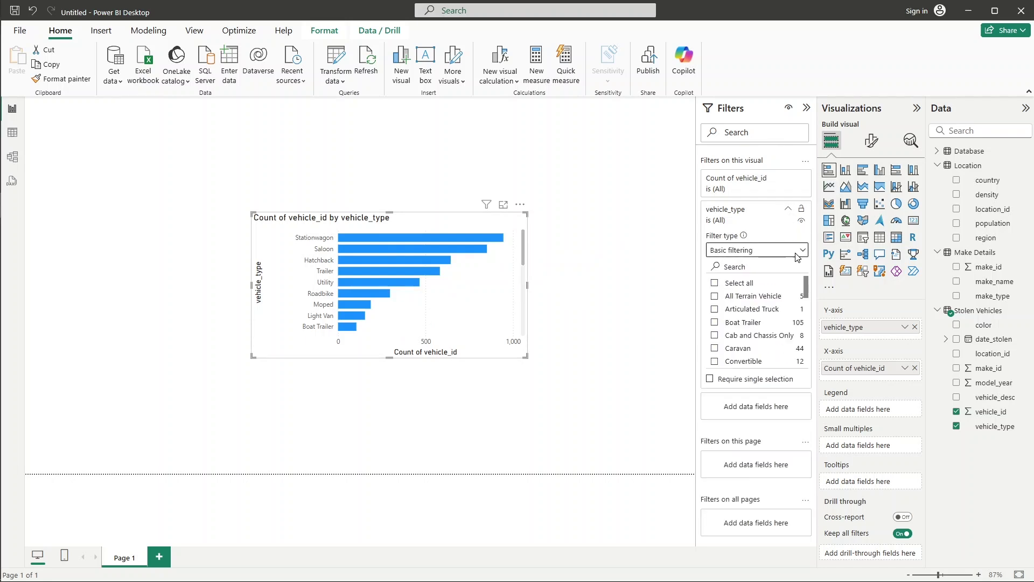
{"action": "left_click", "coordinate": [775, 250]}
{"action": "left_click", "coordinate": [755, 298]}
{"action": "left_click", "coordinate": [782, 282]}
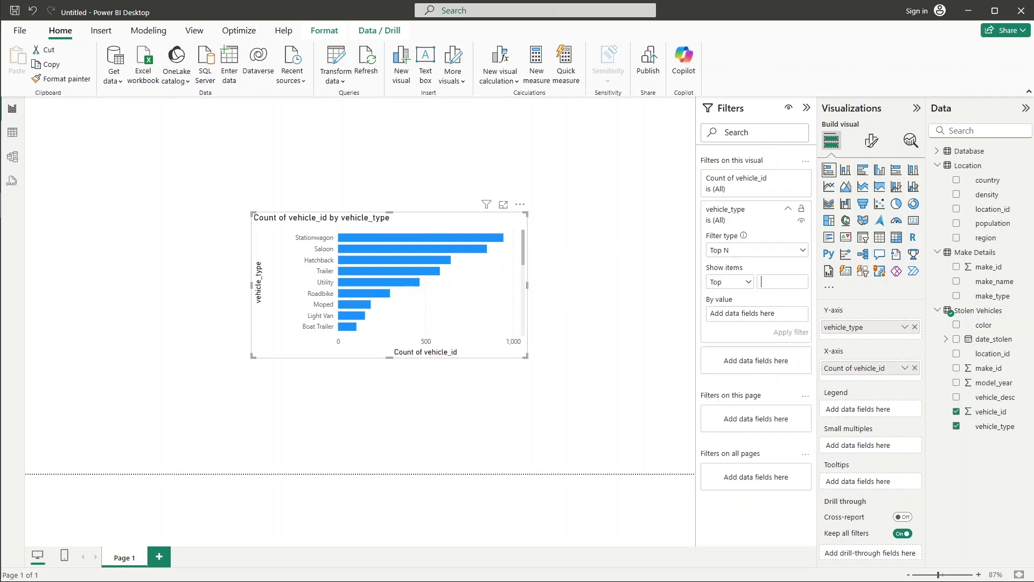
{"action": "type", "text": "5"}
{"action": "left_click_drag", "start_coordinate": [1013, 412], "coordinate": [784, 315]}
{"action": "left_click", "coordinate": [791, 313]}
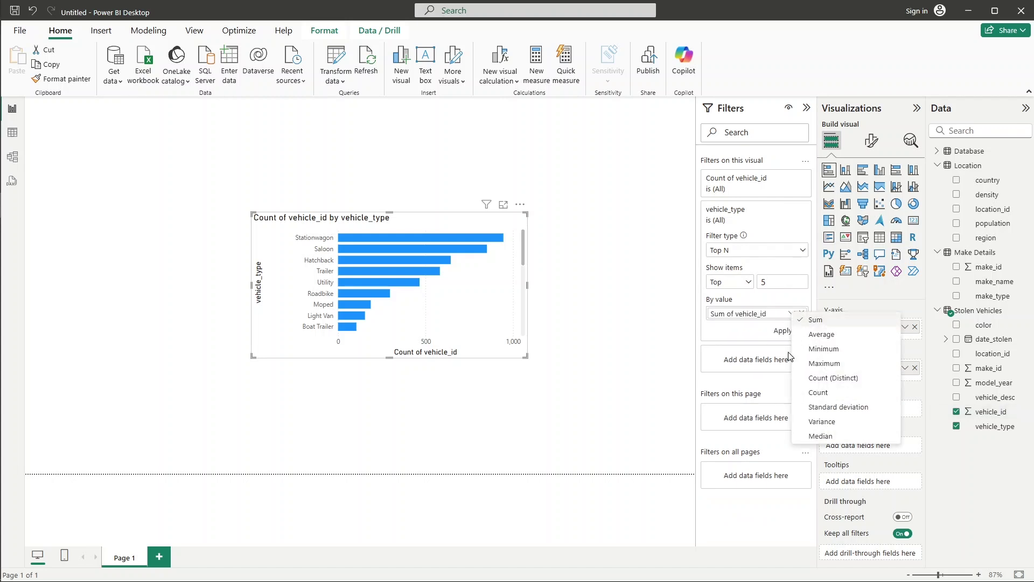
{"action": "left_click", "coordinate": [826, 392]}
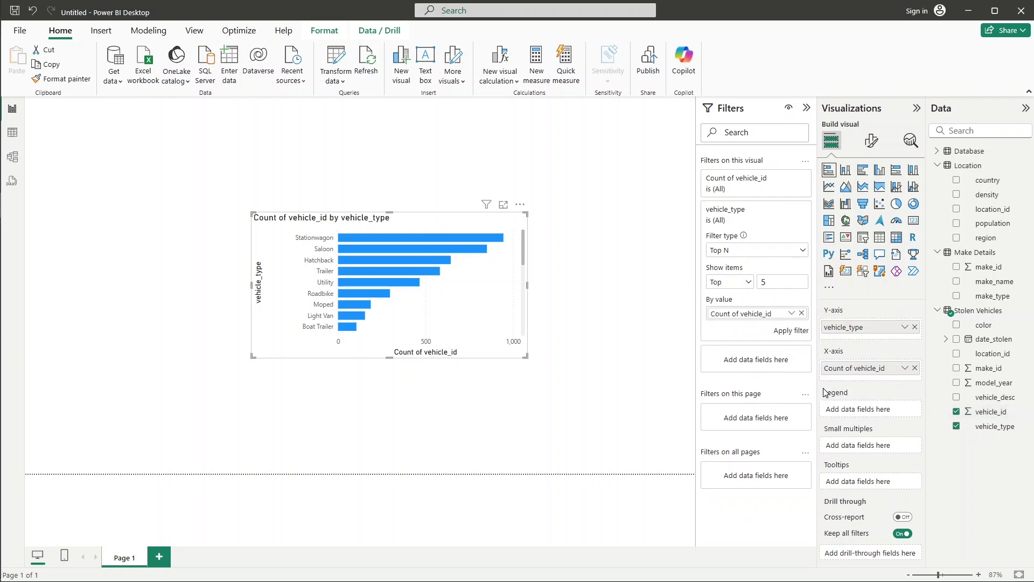
{"action": "left_click", "coordinate": [789, 332]}
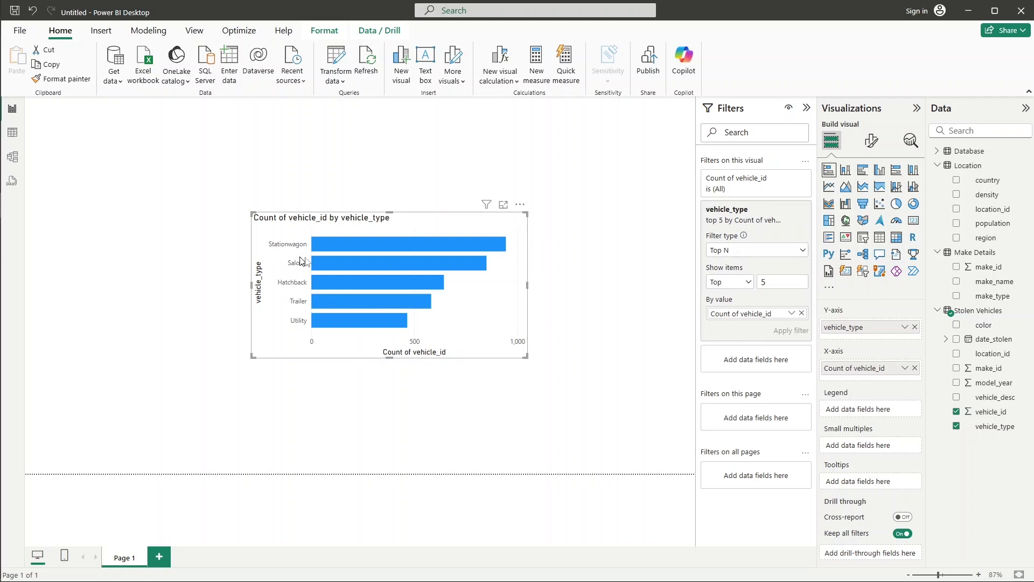
{"action": "left_click_drag", "start_coordinate": [418, 225], "coordinate": [193, 341]}
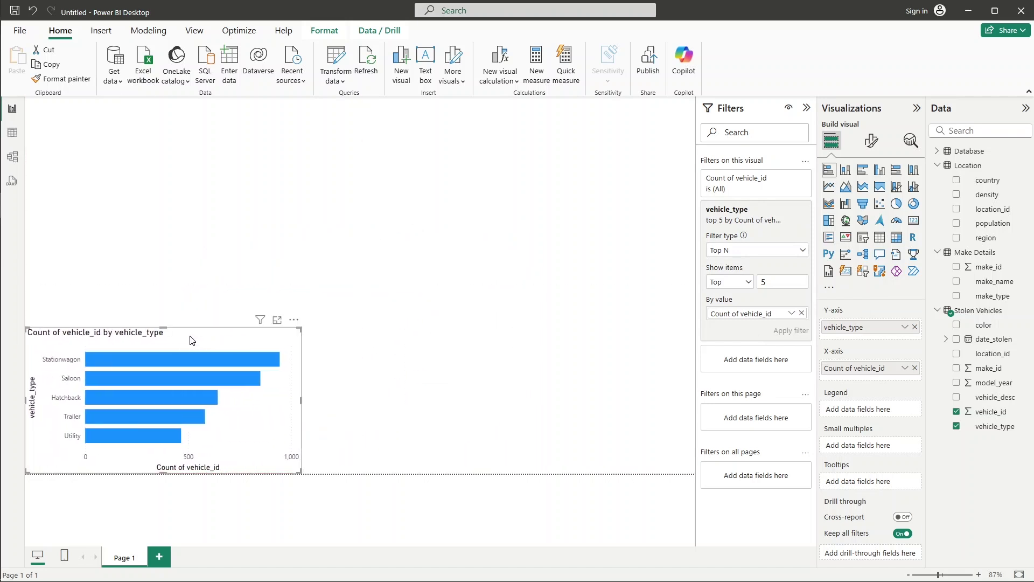
{"action": "left_click", "coordinate": [485, 320]}
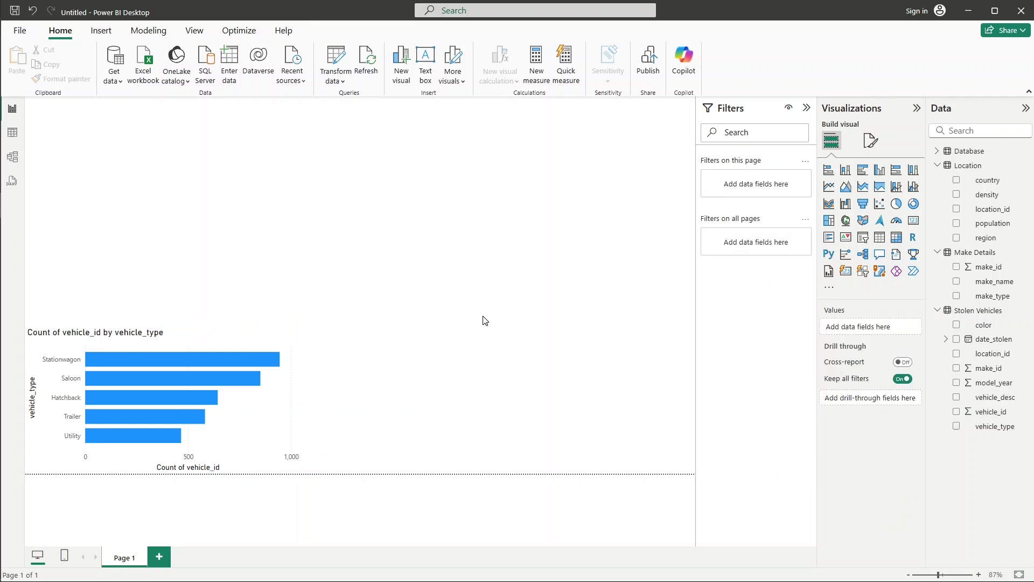
- Add a stacked column chart in the page's upper-right area showing Count of vehicle_id on the Y-axis by model_year on the X-axis
{"action": "left_click", "coordinate": [845, 173]}
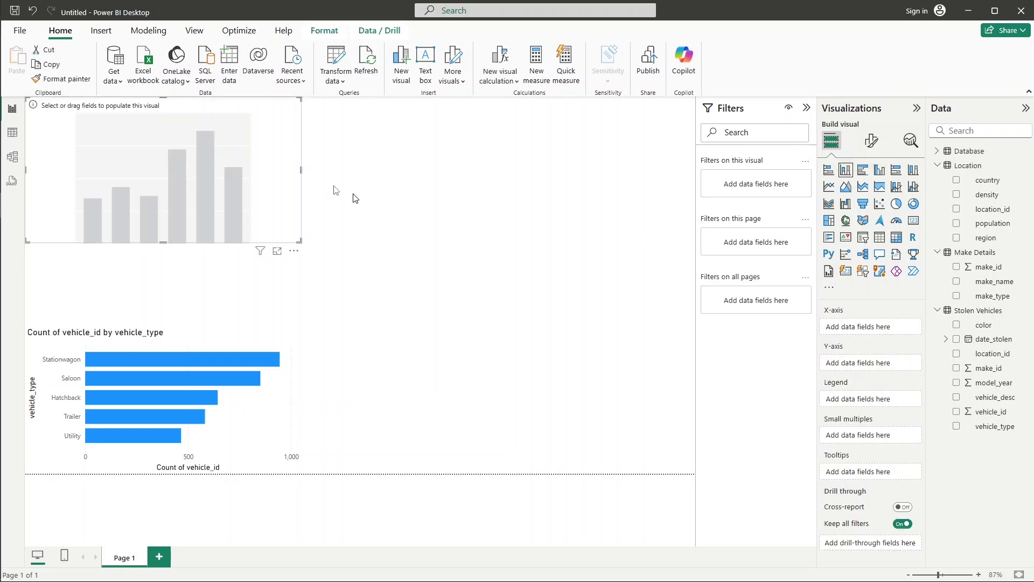
{"action": "left_click_drag", "start_coordinate": [198, 121], "coordinate": [508, 197]}
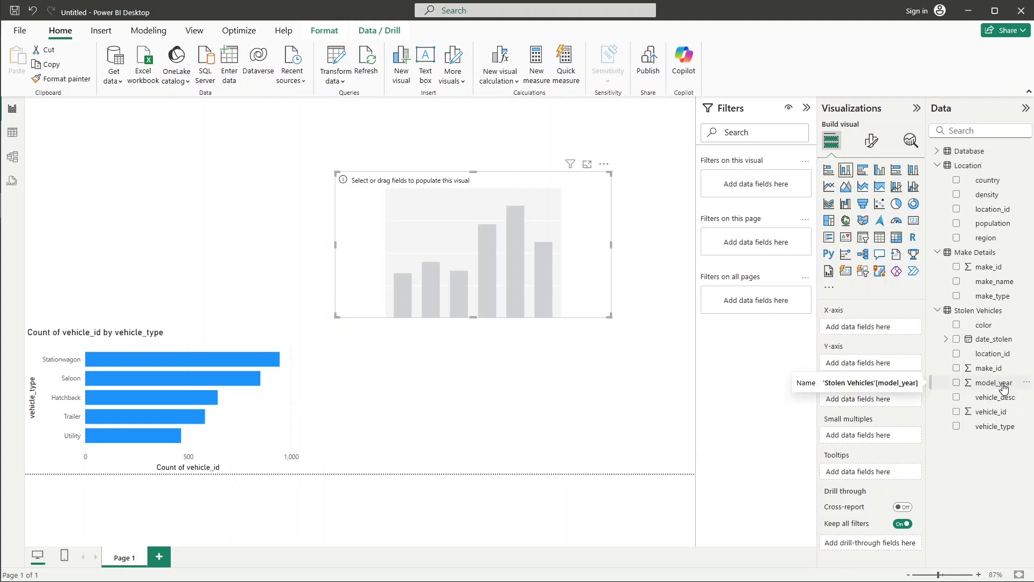
{"action": "left_click_drag", "start_coordinate": [1004, 387], "coordinate": [862, 327]}
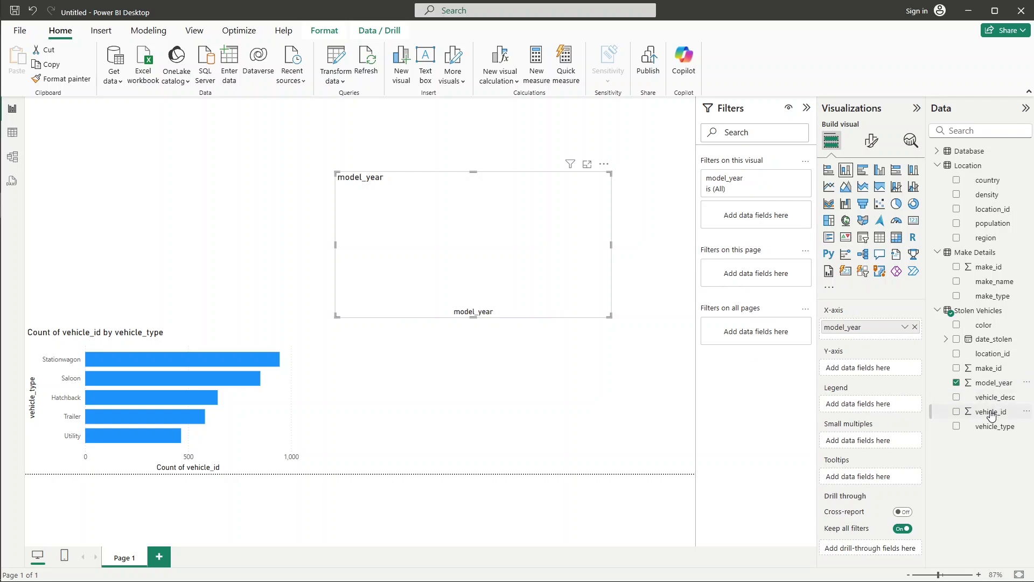
{"action": "left_click_drag", "start_coordinate": [992, 413], "coordinate": [888, 372]}
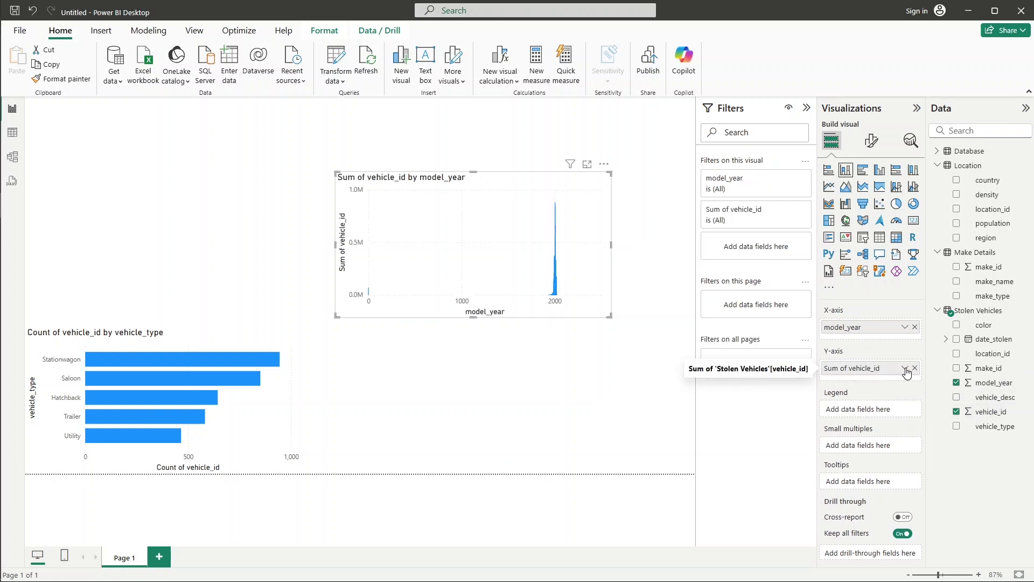
{"action": "left_click", "coordinate": [906, 368]}
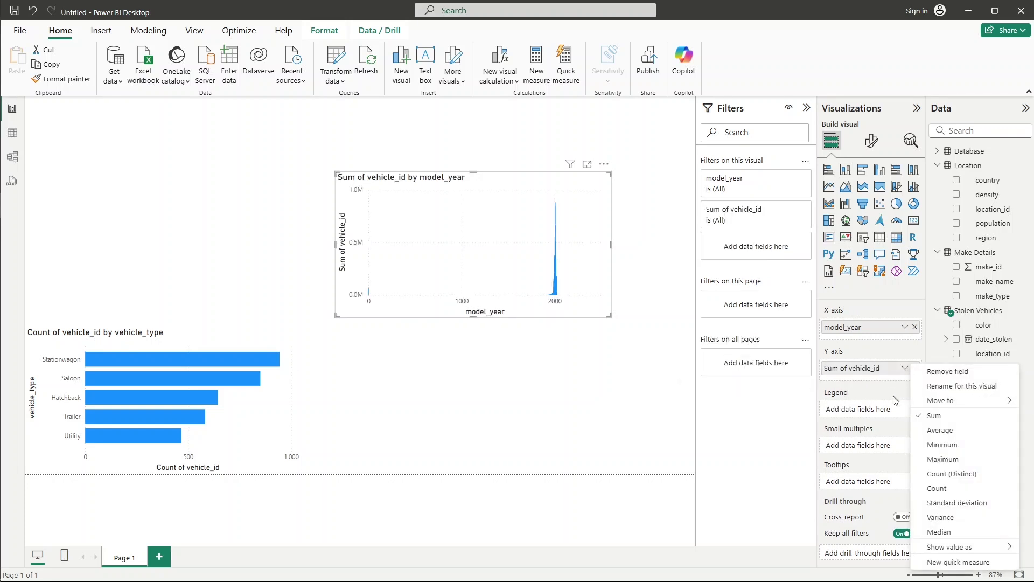
{"action": "left_click", "coordinate": [957, 489]}
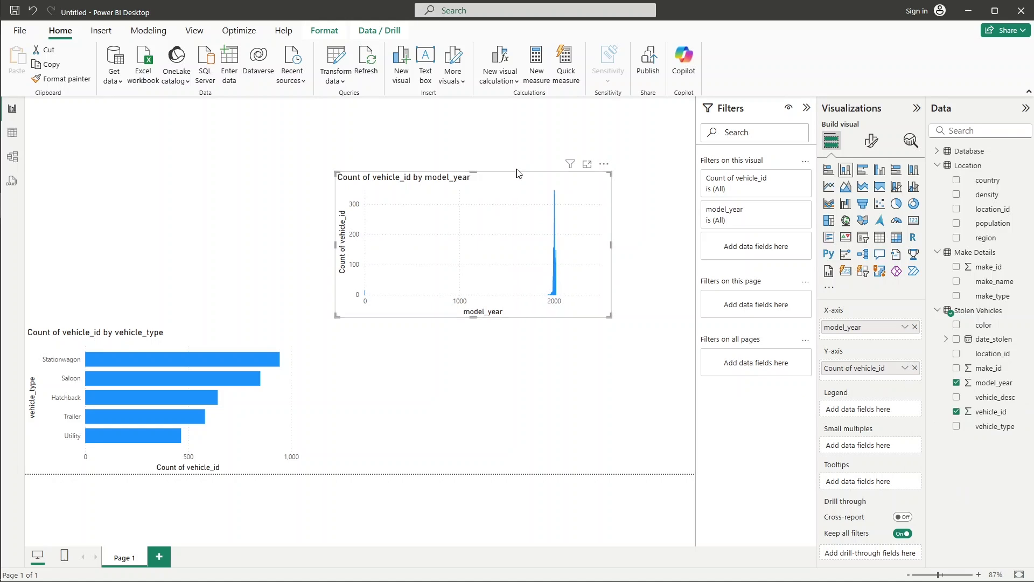
{"action": "left_click_drag", "start_coordinate": [525, 188], "coordinate": [517, 175]}
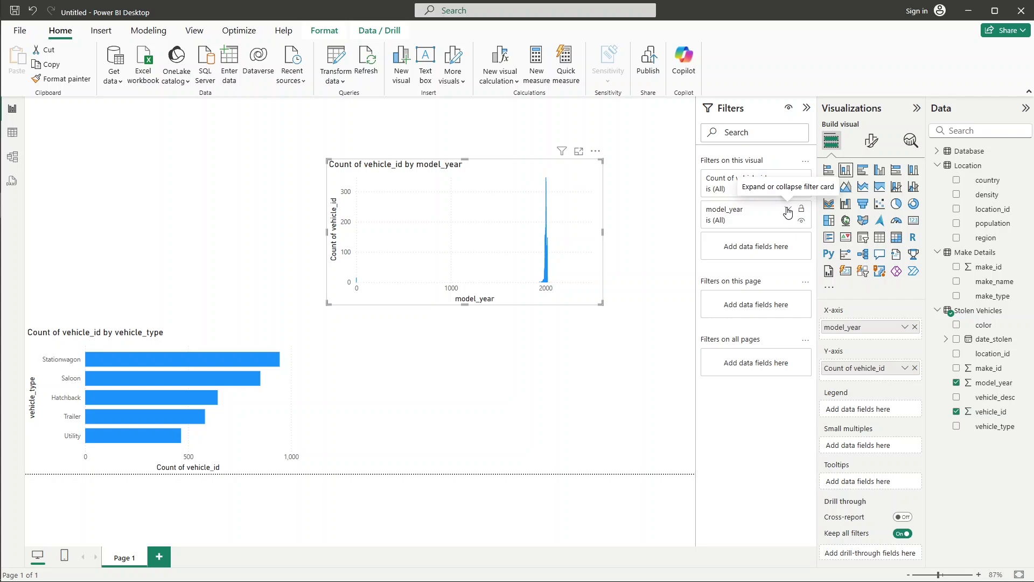
- Filter the column chart to model_year values greater than or equal to 1950
{"action": "left_click", "coordinate": [788, 210]}
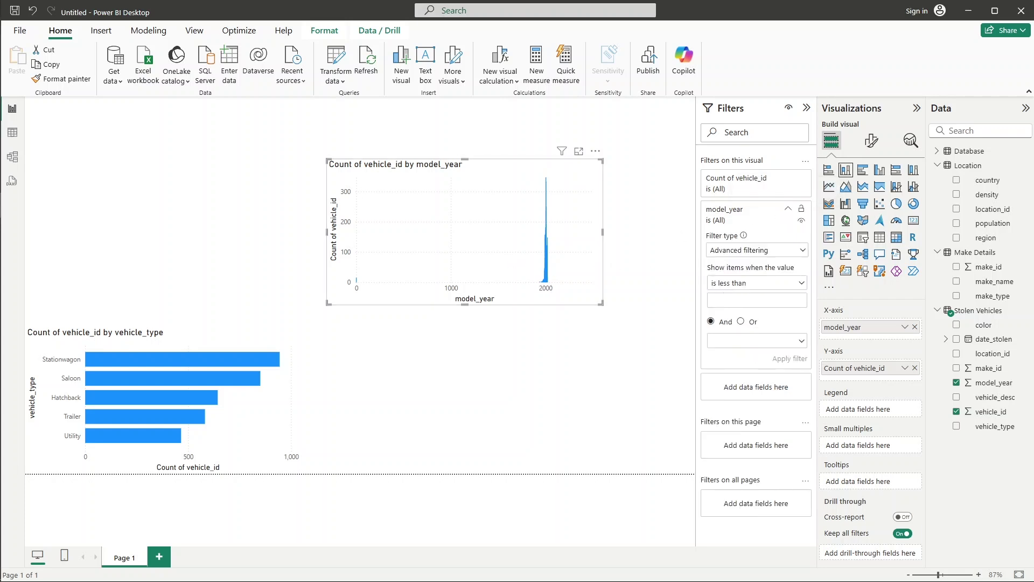
{"action": "type", "text": "1950"}
{"action": "left_click", "coordinate": [778, 284]}
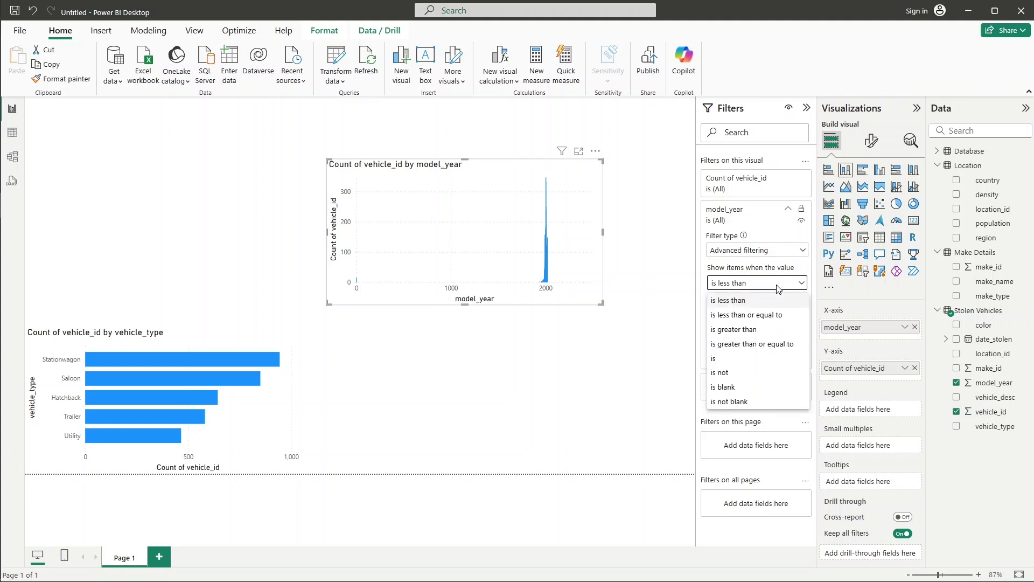
{"action": "left_click", "coordinate": [762, 345]}
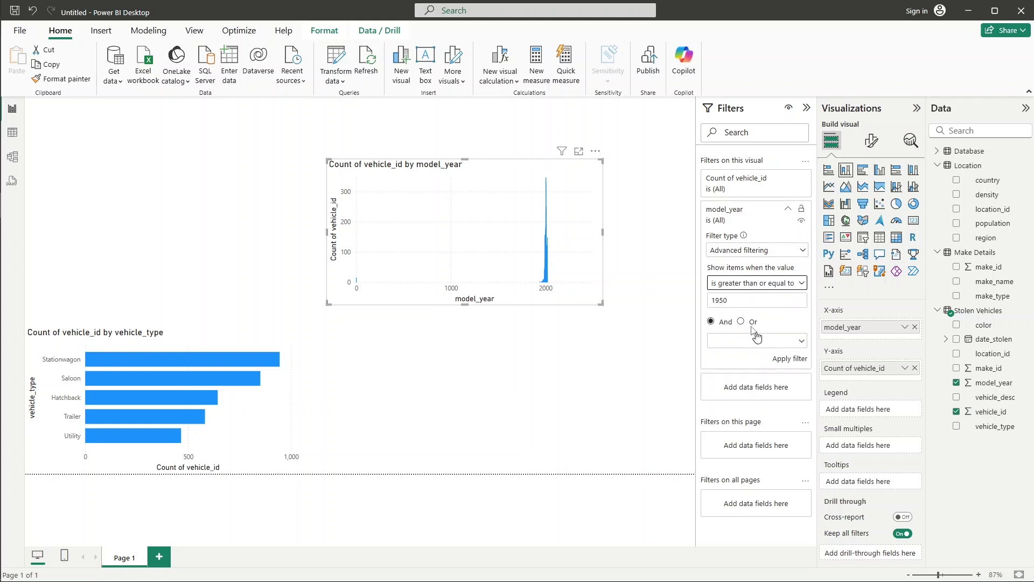
{"action": "left_click", "coordinate": [790, 359]}
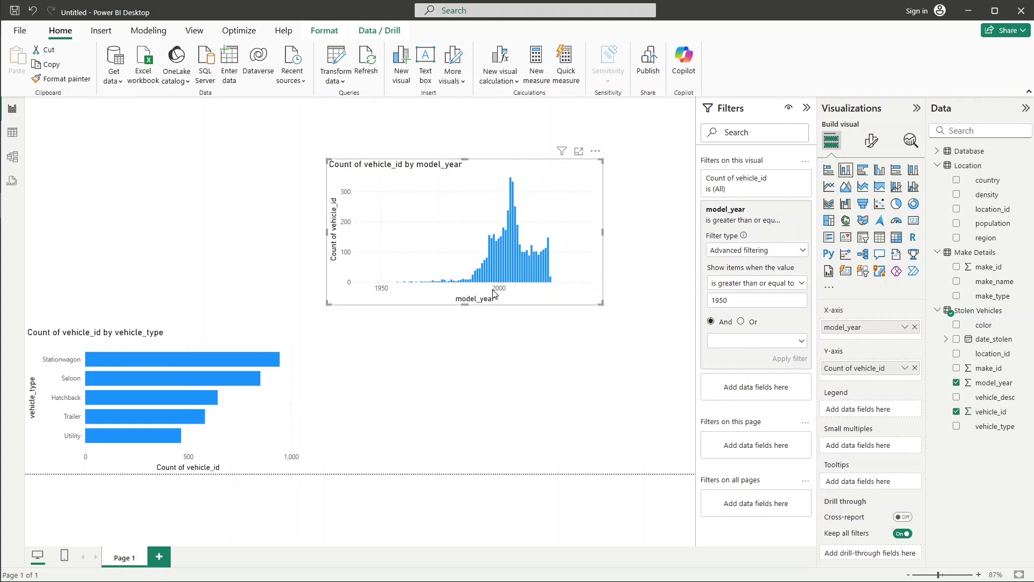
- Change the column chart's model_year filter to values greater than or equal to 1990
{"action": "mouse_move", "coordinate": [468, 286]}
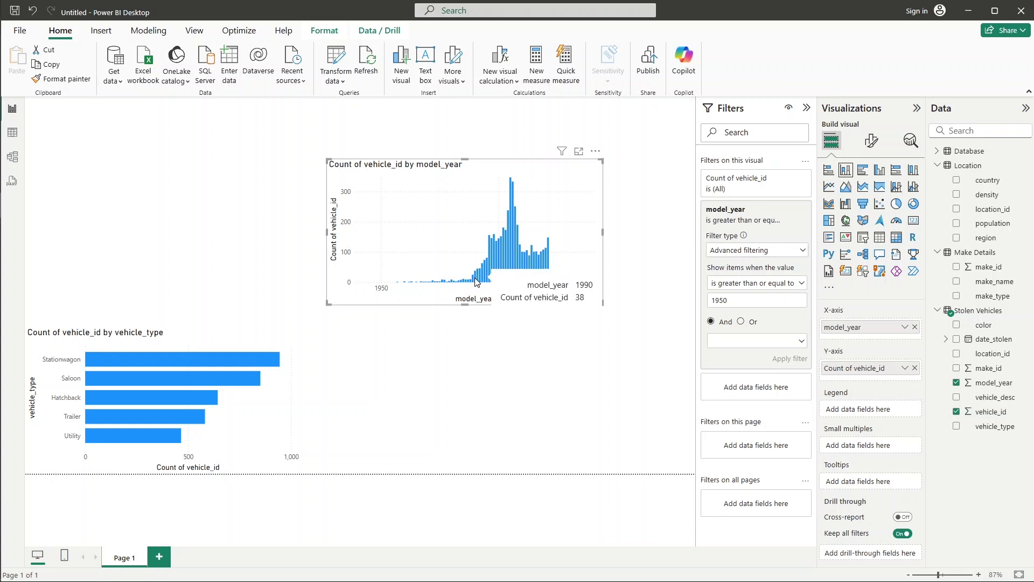
{"action": "double_click", "coordinate": [719, 300]}
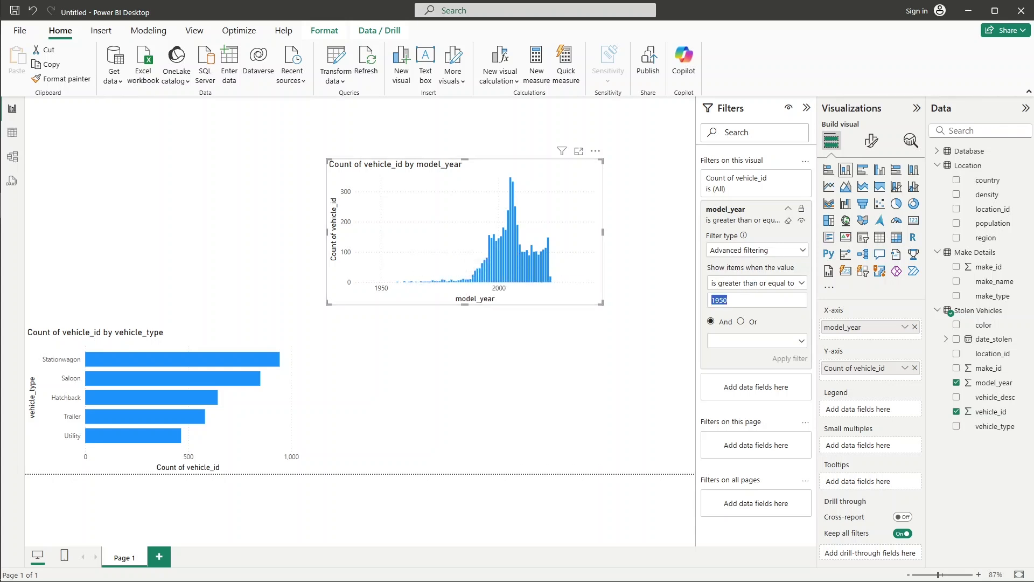
{"action": "type", "text": "19"}
{"action": "left_click", "coordinate": [790, 359]}
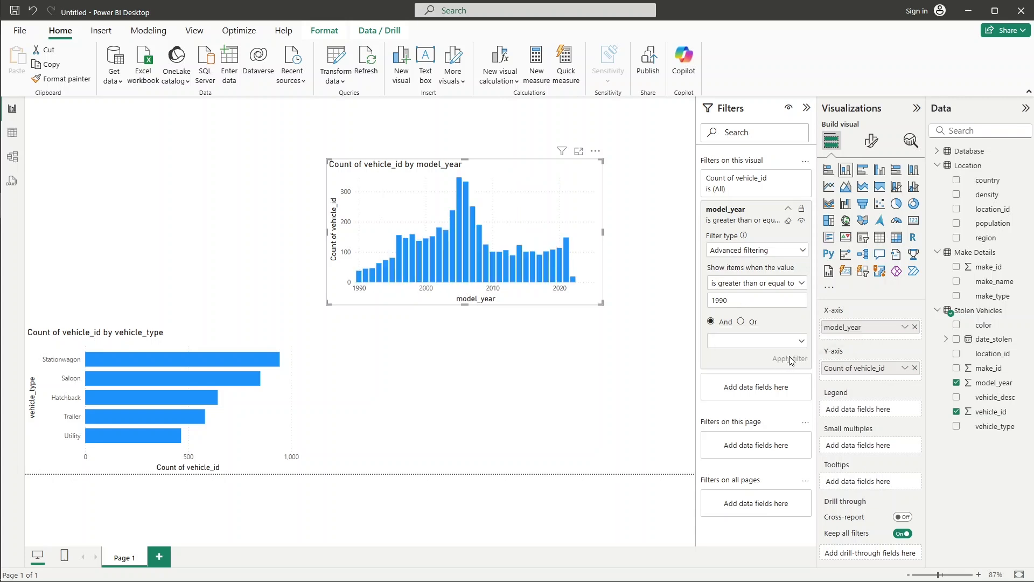
- Narrow the bar and column charts slightly and place the column chart directly beside the bar chart along the page's bottom edge
{"action": "left_click_drag", "start_coordinate": [522, 182], "coordinate": [557, 362]}
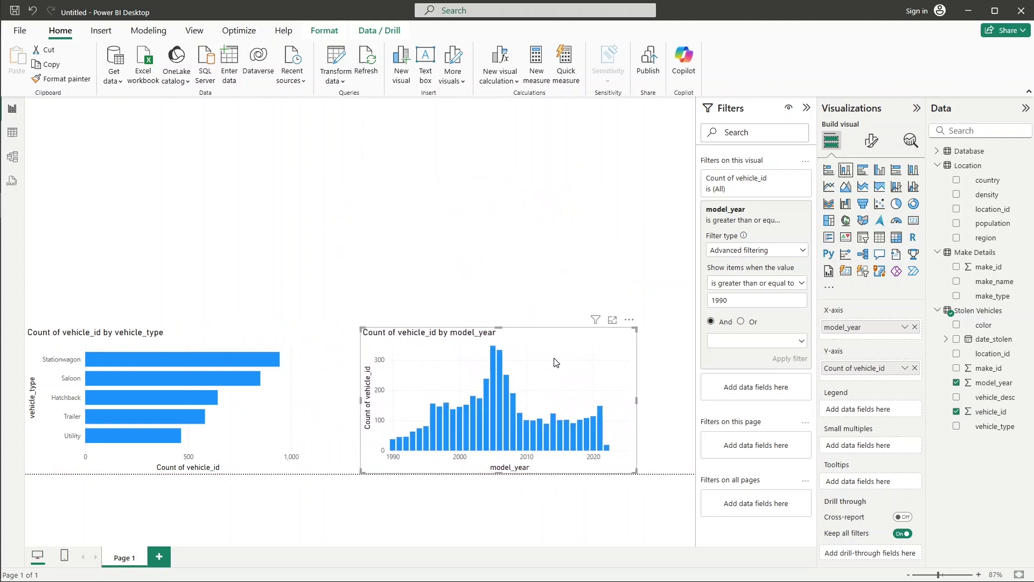
{"action": "left_click", "coordinate": [272, 388]}
{"action": "left_click_drag", "start_coordinate": [301, 399], "coordinate": [269, 400]}
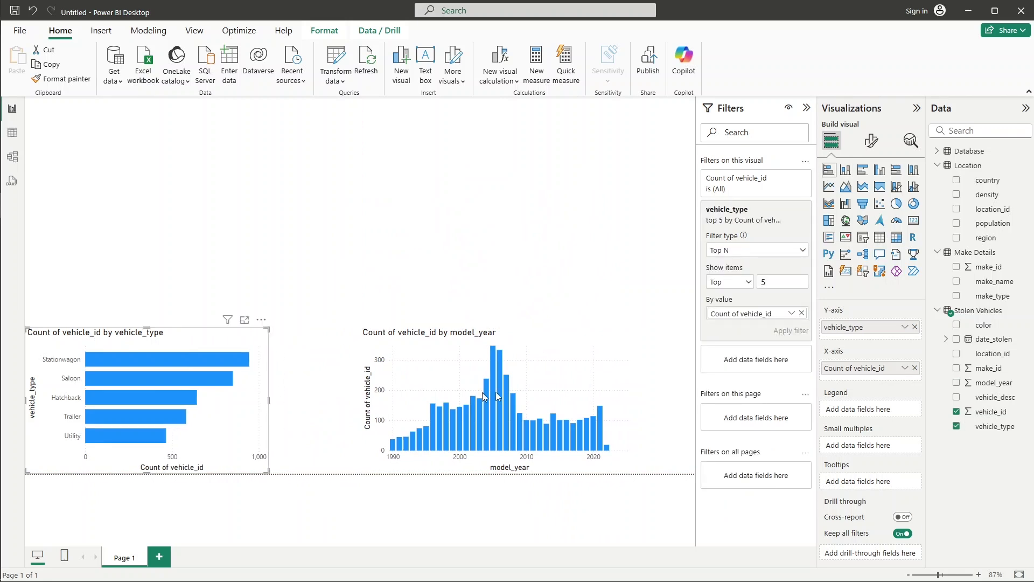
{"action": "left_click", "coordinate": [614, 394]}
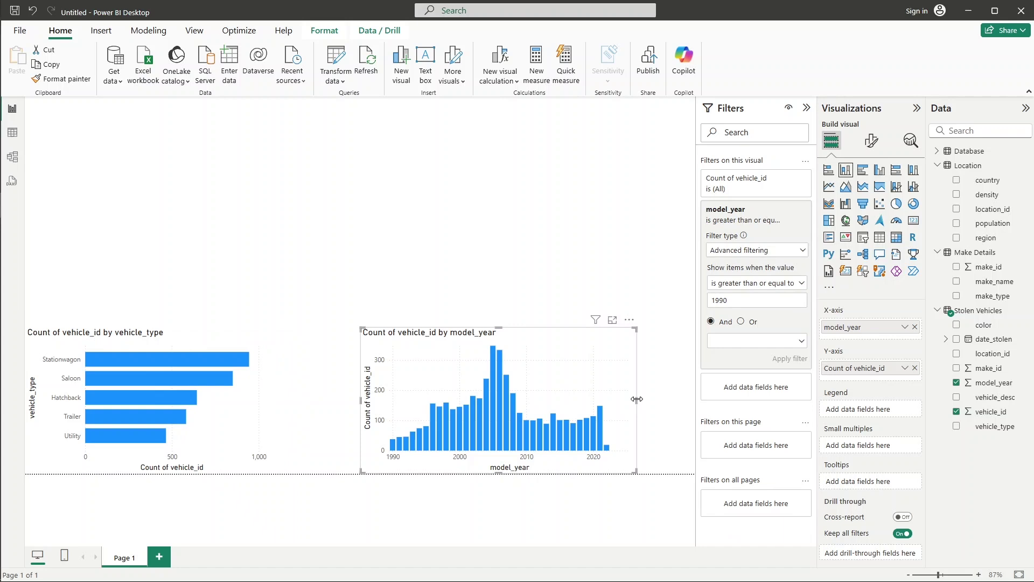
{"action": "left_click_drag", "start_coordinate": [637, 399], "coordinate": [593, 399]}
{"action": "left_click_drag", "start_coordinate": [520, 337], "coordinate": [434, 351]}
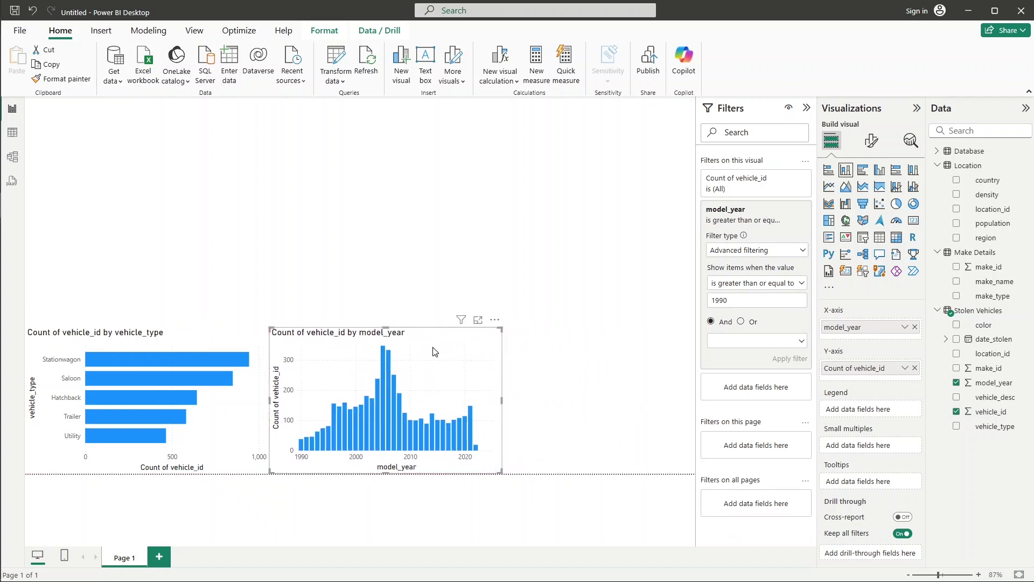
- Add a pie chart in the page's empty upper area with region as legend and Count of vehicle_id as values
{"action": "left_click", "coordinate": [593, 248]}
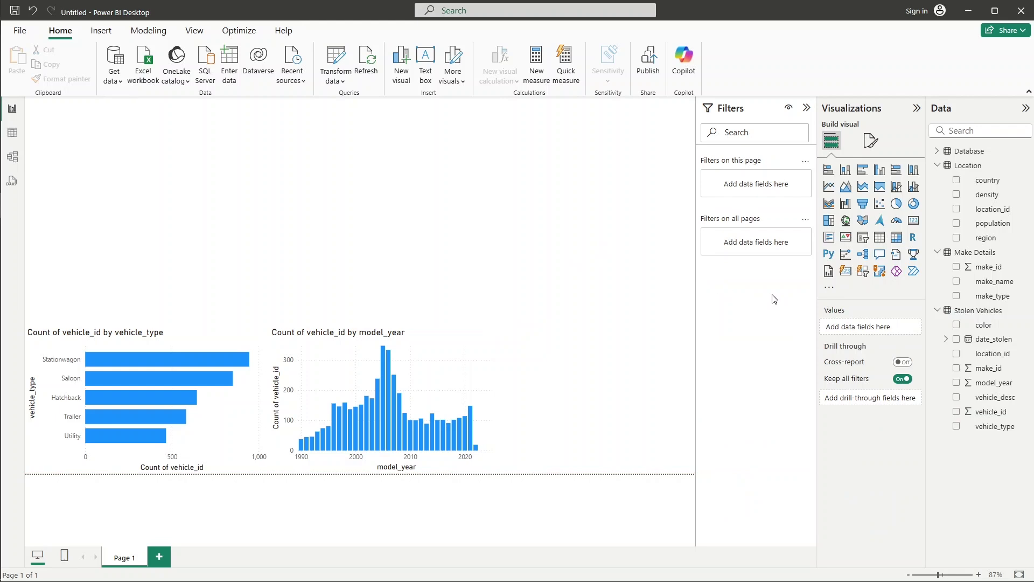
{"action": "left_click", "coordinate": [896, 206]}
{"action": "left_click_drag", "start_coordinate": [184, 138], "coordinate": [526, 205]}
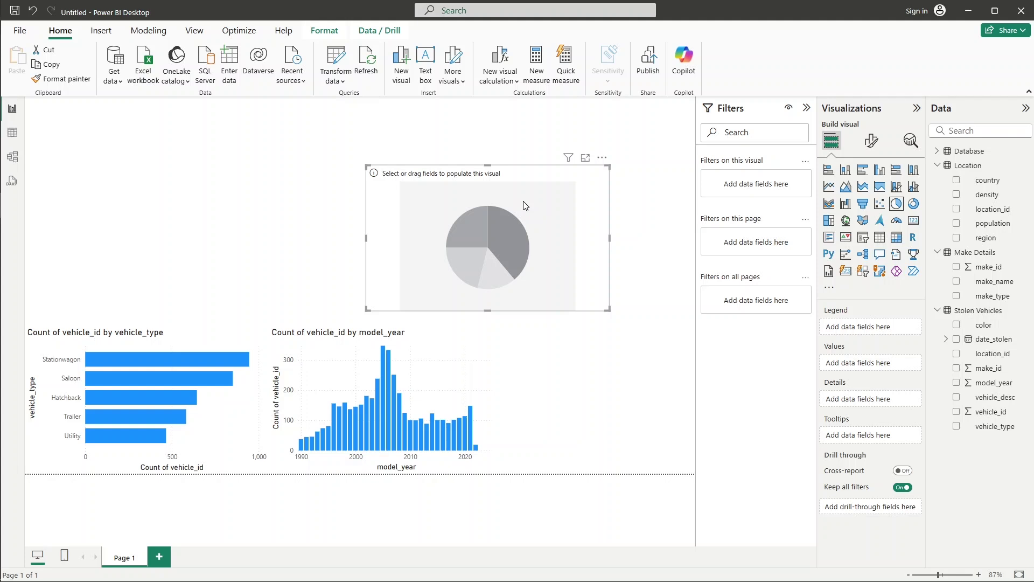
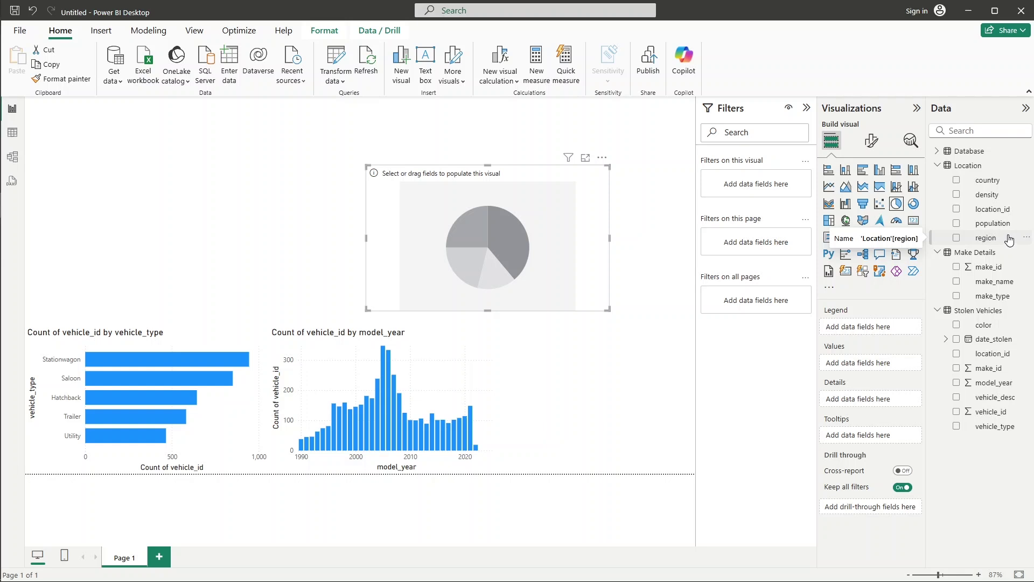
{"action": "left_click_drag", "start_coordinate": [1009, 239], "coordinate": [896, 328]}
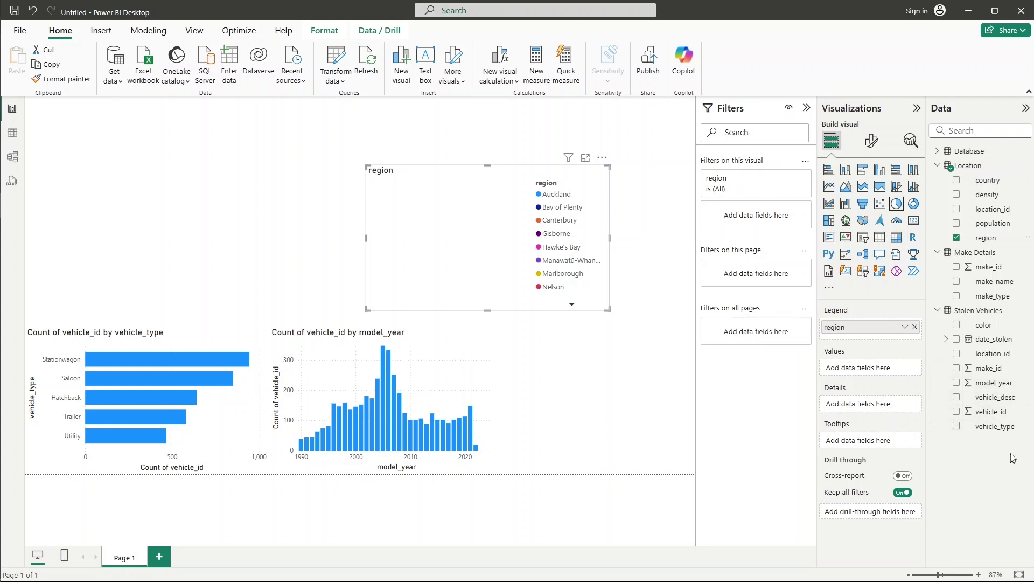
{"action": "left_click_drag", "start_coordinate": [1001, 418], "coordinate": [894, 371]}
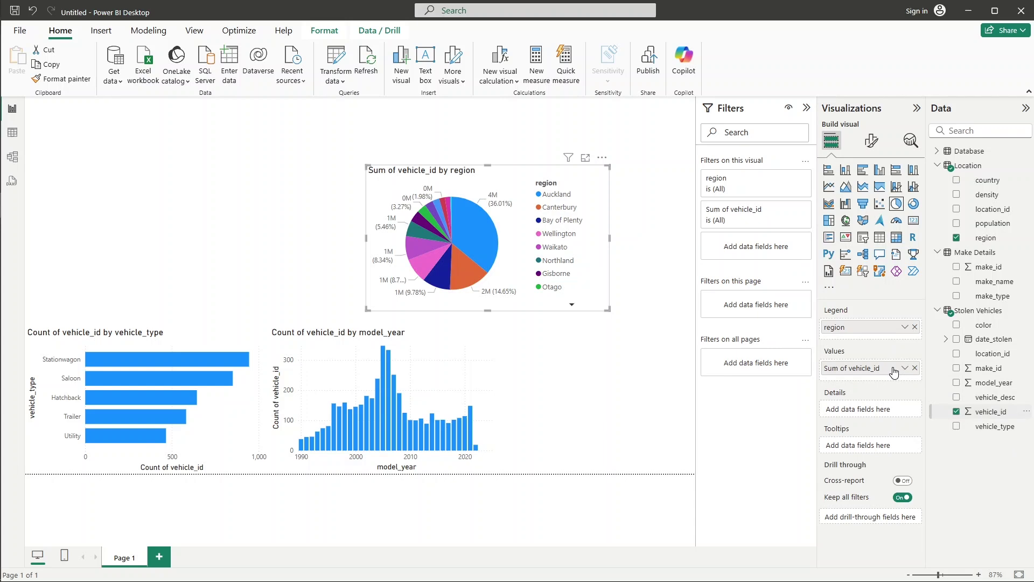
{"action": "left_click", "coordinate": [906, 368]}
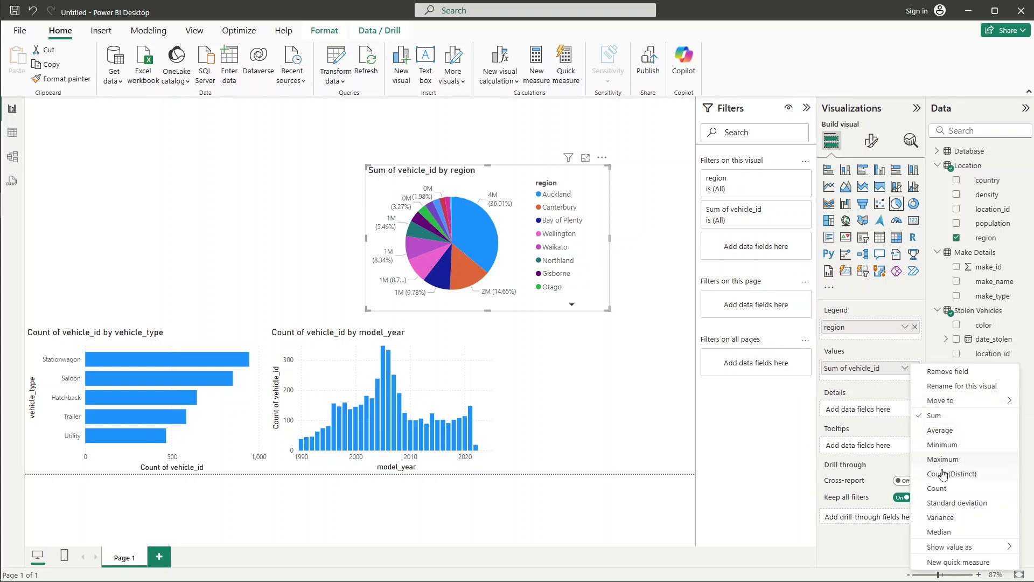
{"action": "left_click", "coordinate": [937, 488]}
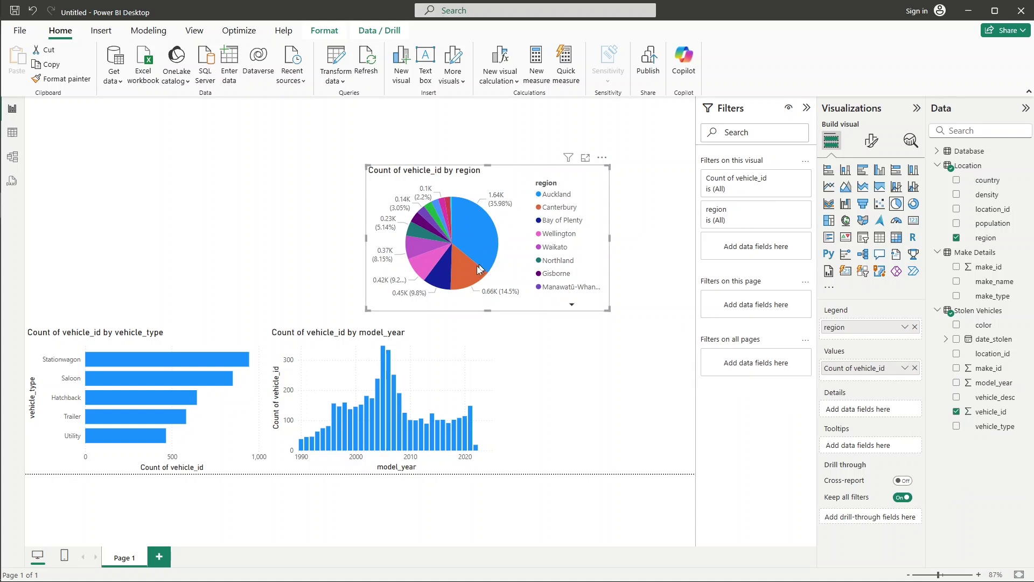
- Filter the pie chart to the top 5 region items by Count of vehicle_id and fit it into the page's lower-right corner
{"action": "left_click", "coordinate": [788, 210]}
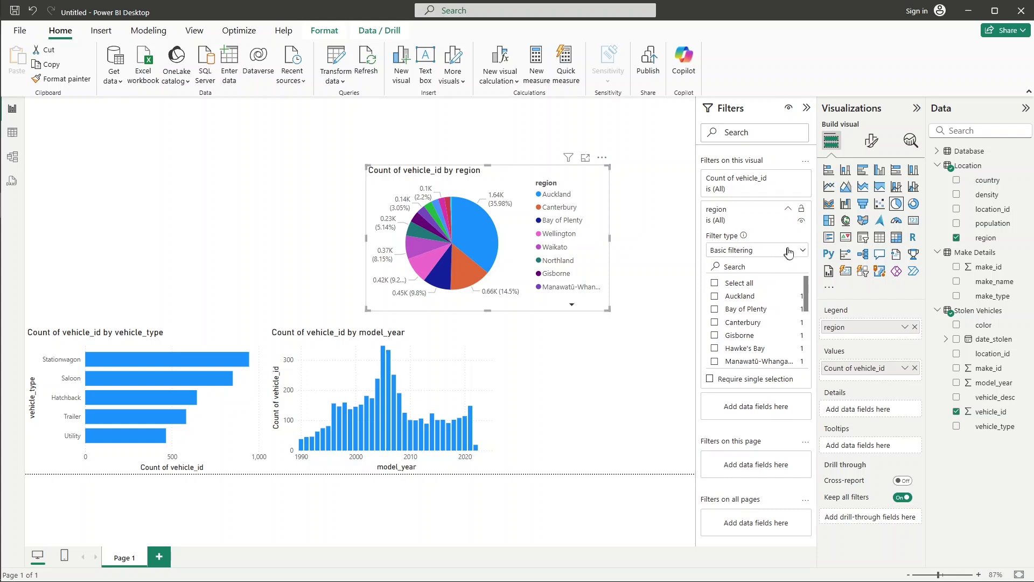
{"action": "left_click", "coordinate": [788, 251]}
{"action": "left_click", "coordinate": [774, 298]}
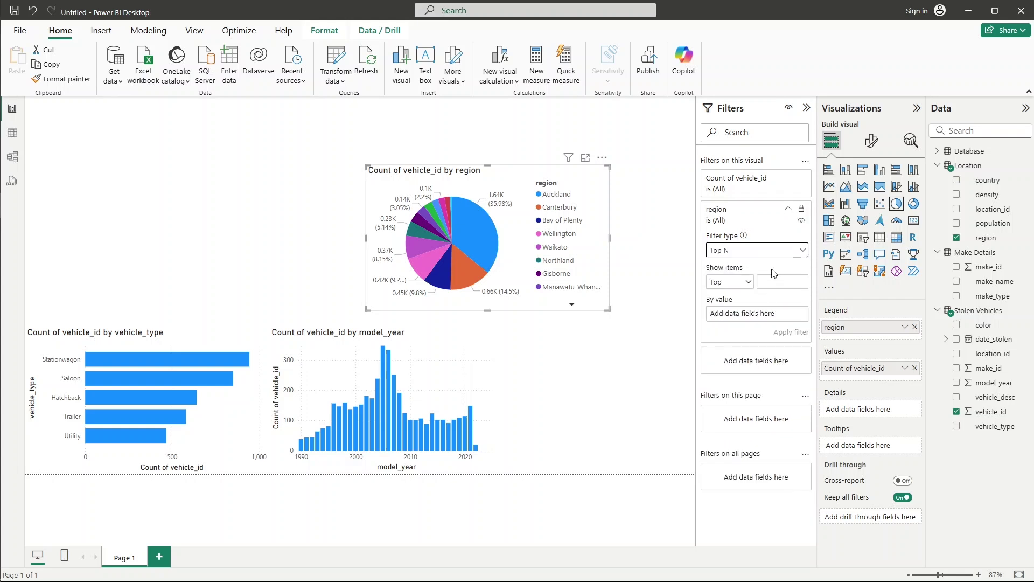
{"action": "left_click", "coordinate": [782, 282]}
{"action": "type", "text": "5"}
{"action": "left_click_drag", "start_coordinate": [1003, 411], "coordinate": [784, 314]}
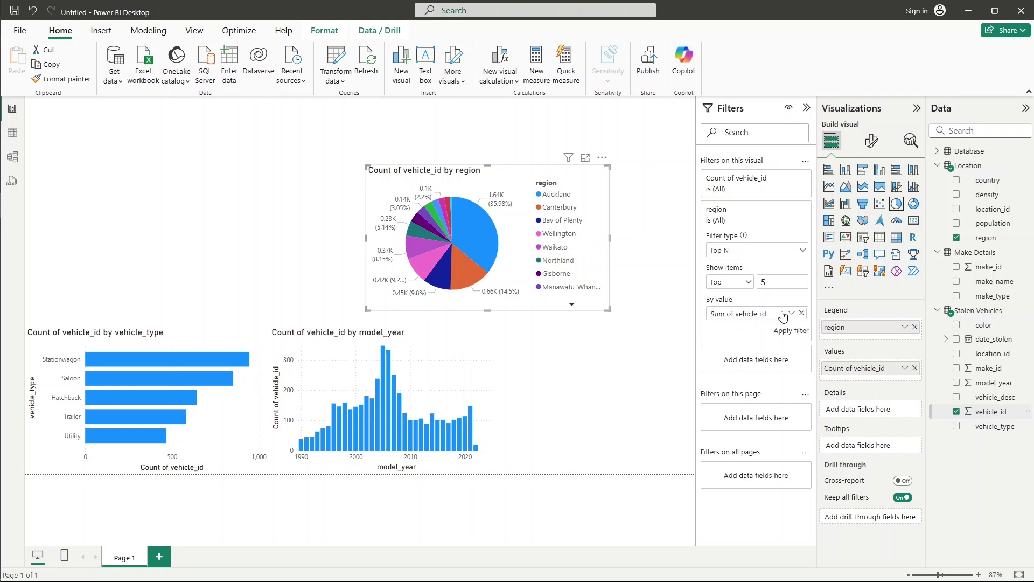
{"action": "left_click", "coordinate": [792, 313]}
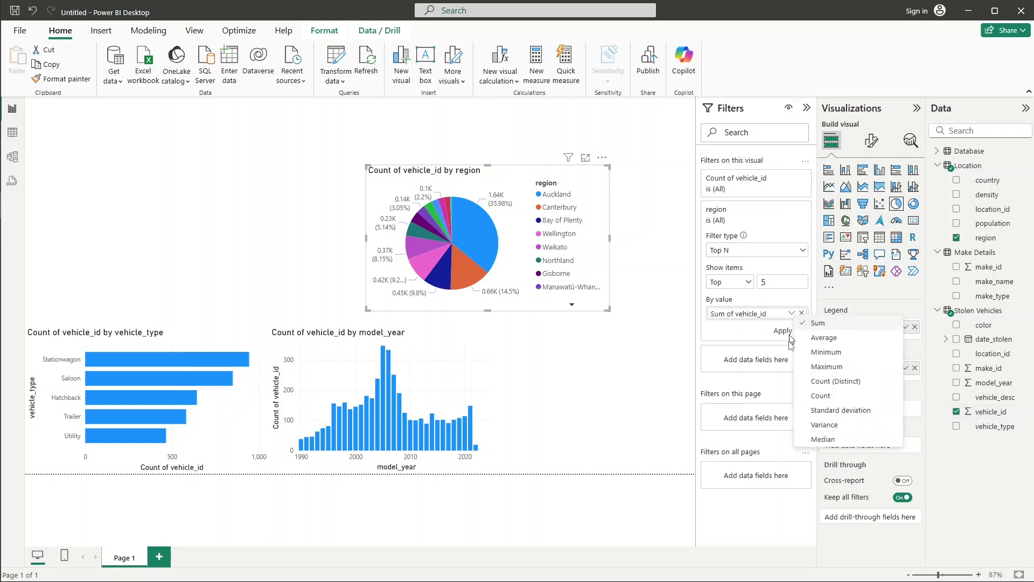
{"action": "left_click", "coordinate": [830, 396]}
{"action": "left_click", "coordinate": [791, 332]}
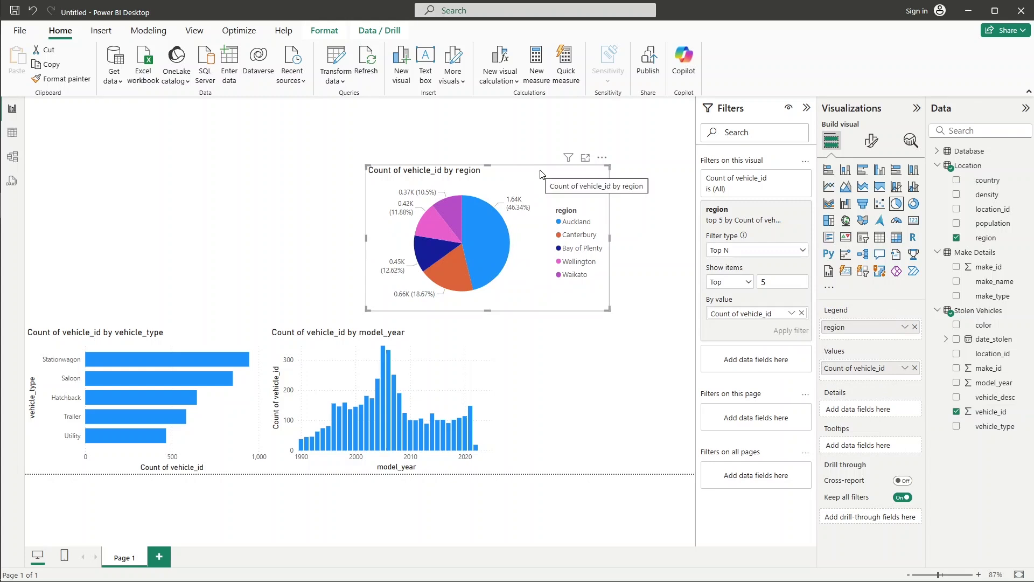
{"action": "left_click_drag", "start_coordinate": [539, 175], "coordinate": [671, 339]}
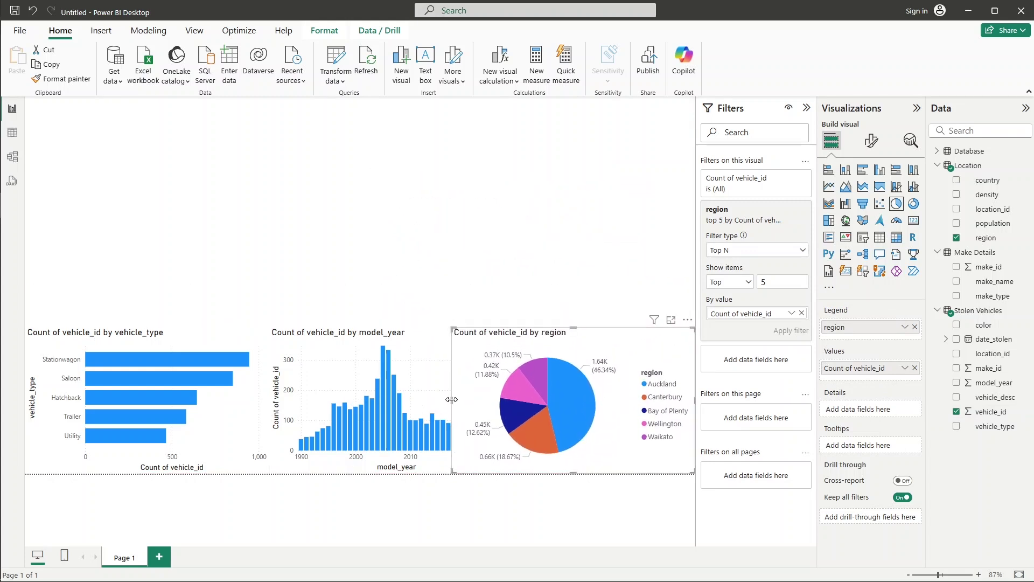
{"action": "left_click_drag", "start_coordinate": [452, 399], "coordinate": [503, 402]}
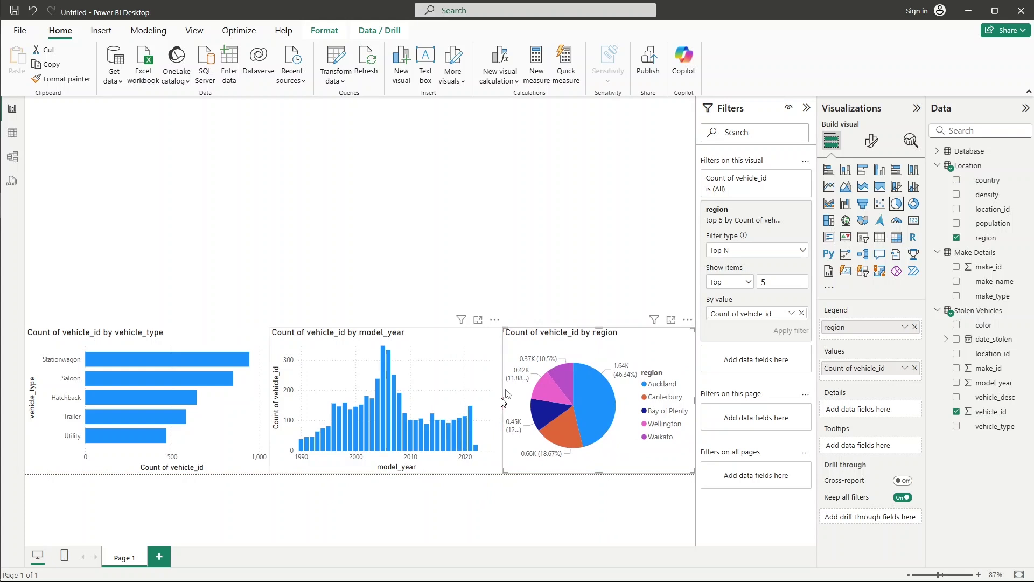
- Add a map visual in the page's empty upper area with the Location table's region as its location, and examine the plotted points
{"action": "left_click", "coordinate": [507, 192]}
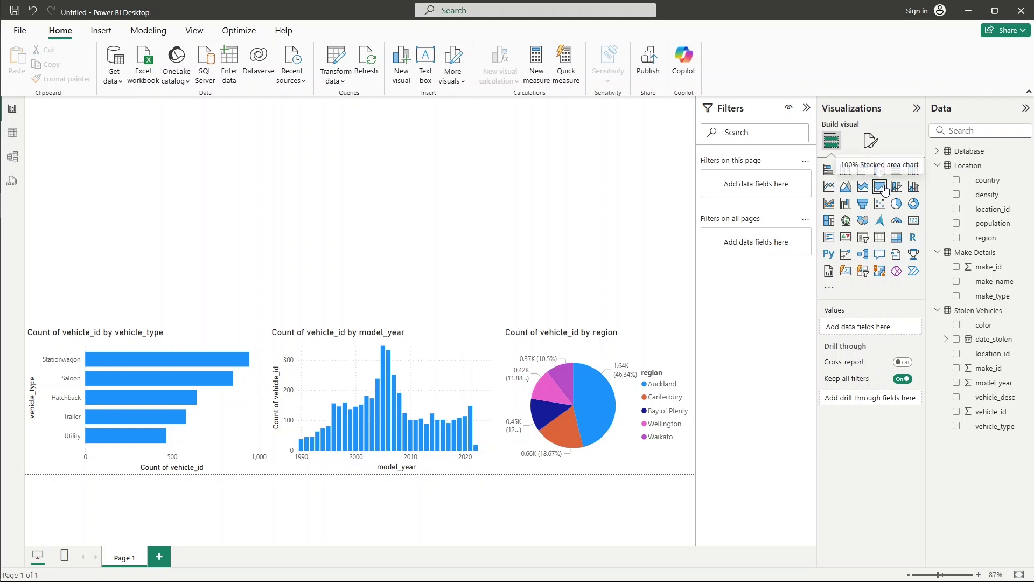
{"action": "left_click", "coordinate": [845, 221]}
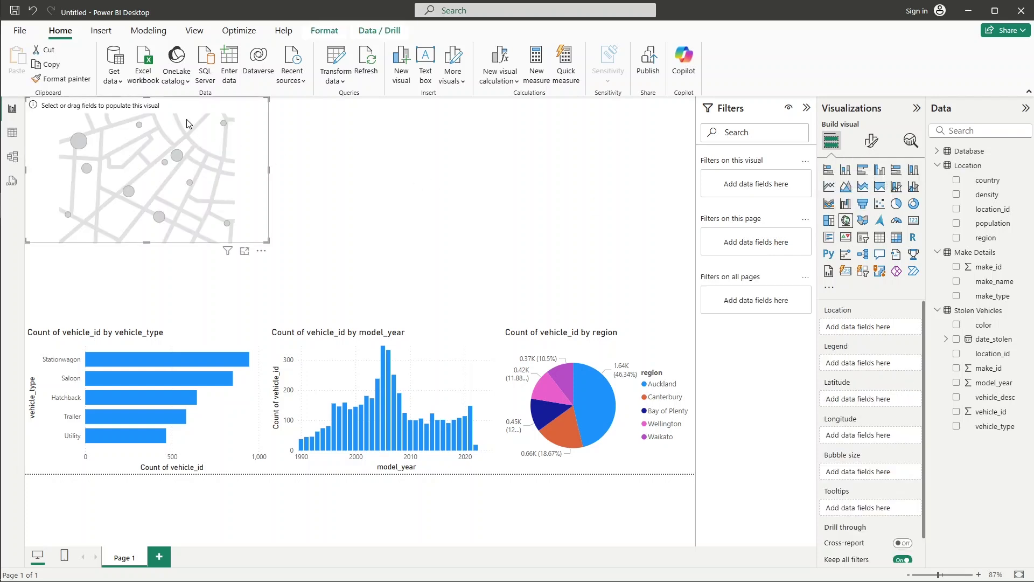
{"action": "left_click_drag", "start_coordinate": [189, 125], "coordinate": [509, 173]}
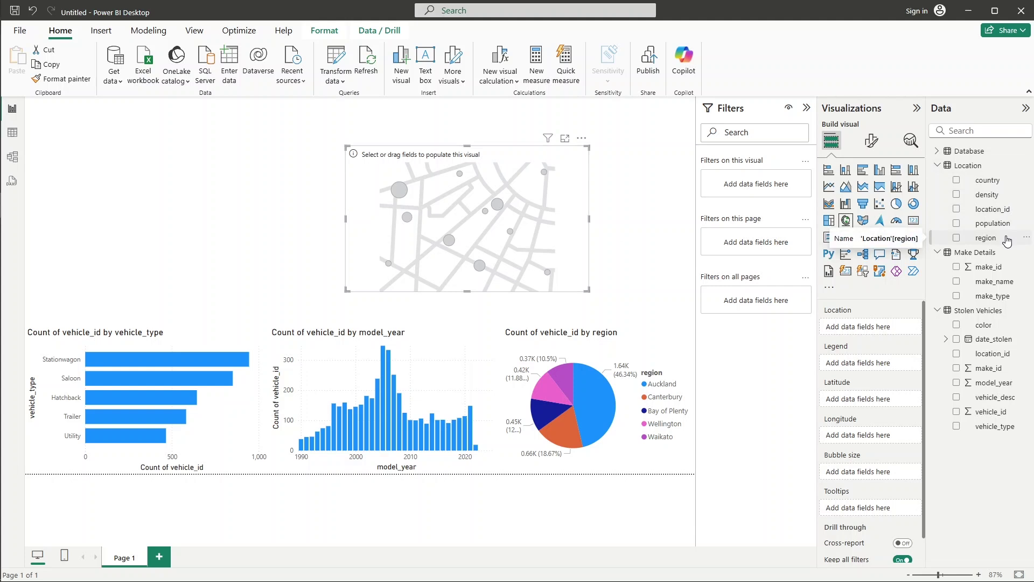
{"action": "left_click_drag", "start_coordinate": [1006, 239], "coordinate": [895, 329]}
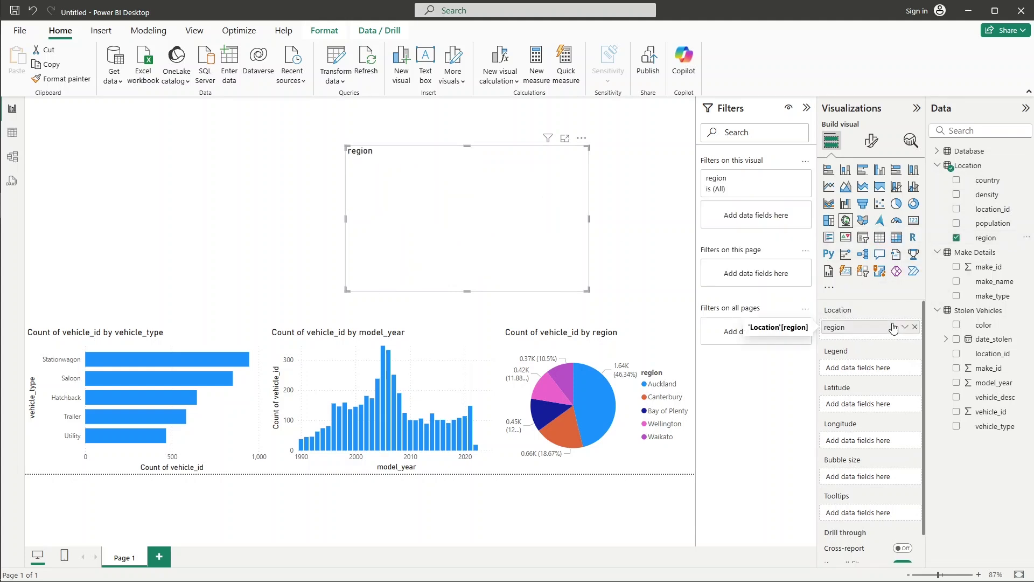
{"action": "left_click_drag", "start_coordinate": [997, 414], "coordinate": [1002, 378]}
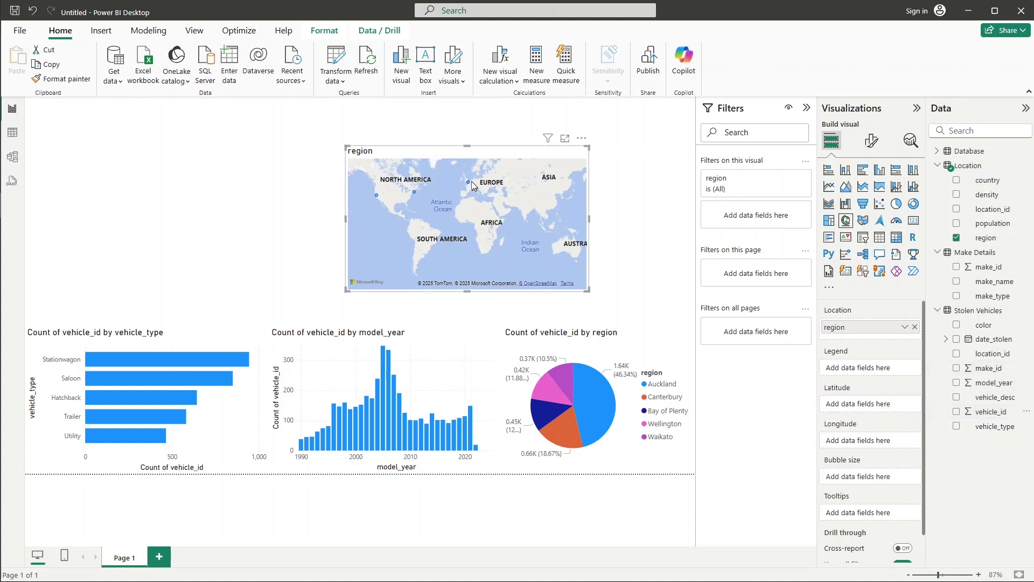
{"action": "mouse_move", "coordinate": [469, 183]}
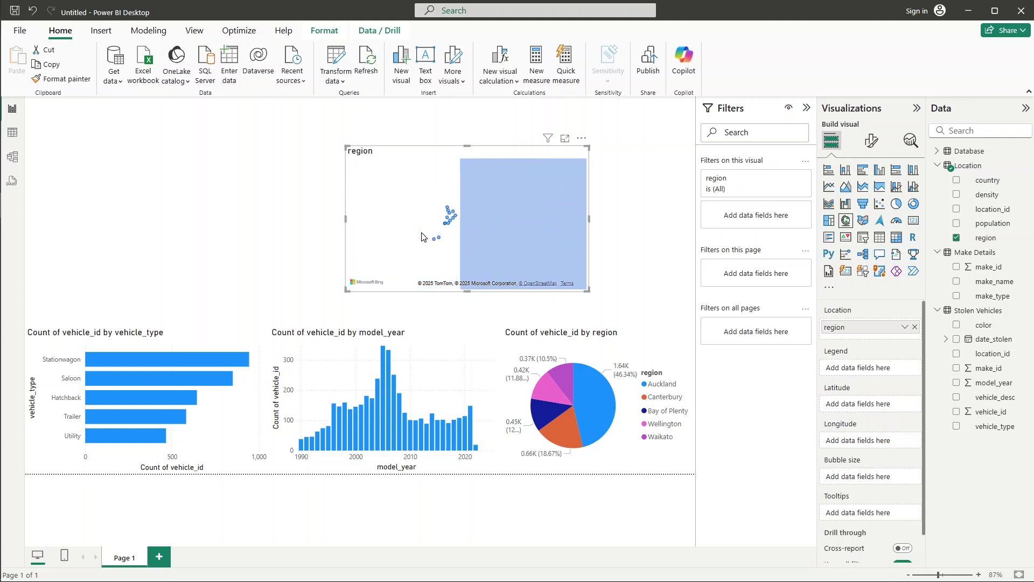
{"action": "left_click_drag", "start_coordinate": [380, 206], "coordinate": [503, 267]}
{"action": "mouse_move", "coordinate": [489, 193]}
{"action": "left_mouse_down"}
{"action": "mouse_move", "coordinate": [541, 269]}
{"action": "mouse_move", "coordinate": [581, 278]}
{"action": "left_mouse_up"}
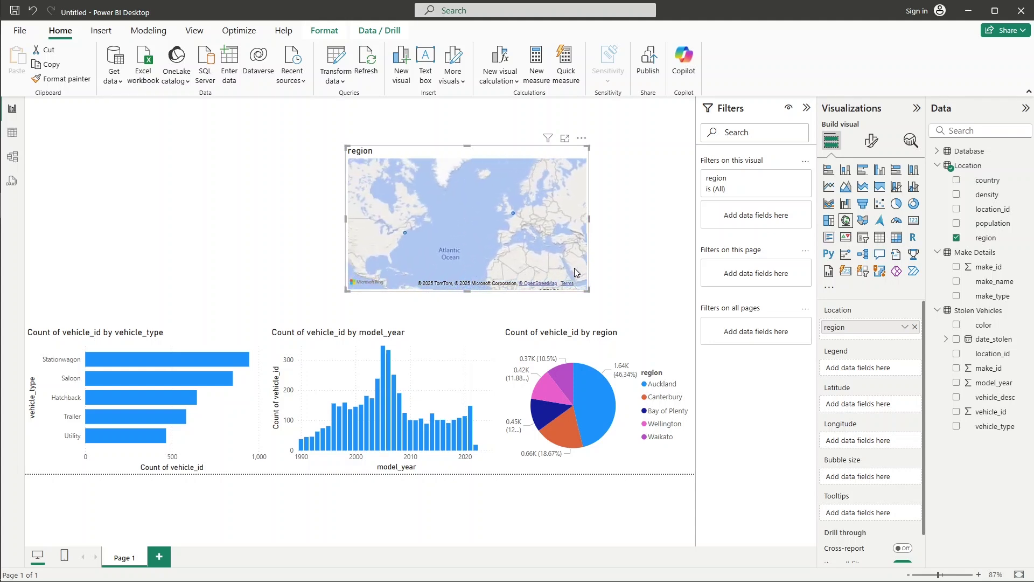
{"action": "left_click_drag", "start_coordinate": [447, 254], "coordinate": [500, 264]}
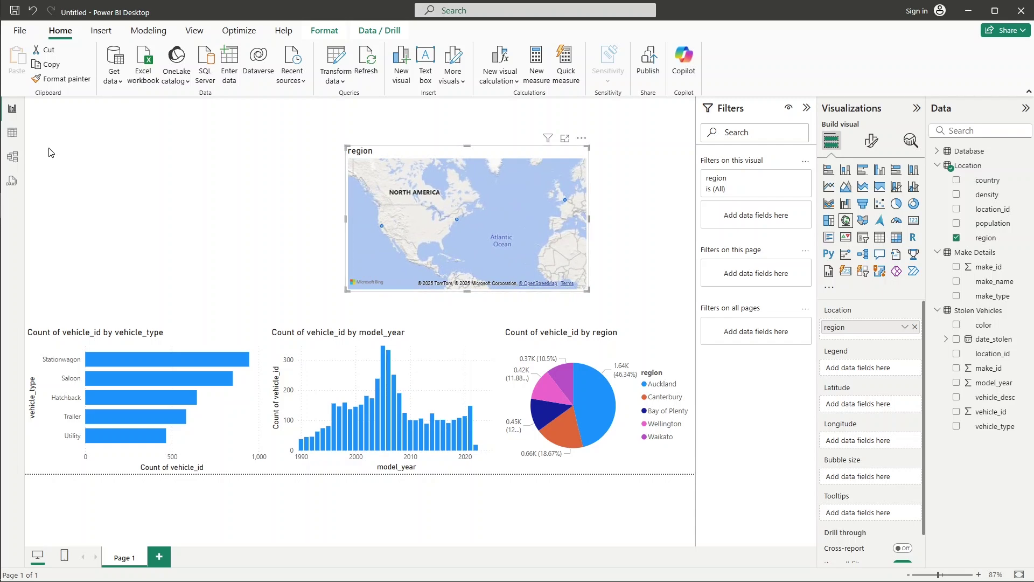
- Set the data category of the Location table's region column to State or Province
{"action": "left_click", "coordinate": [17, 139]}
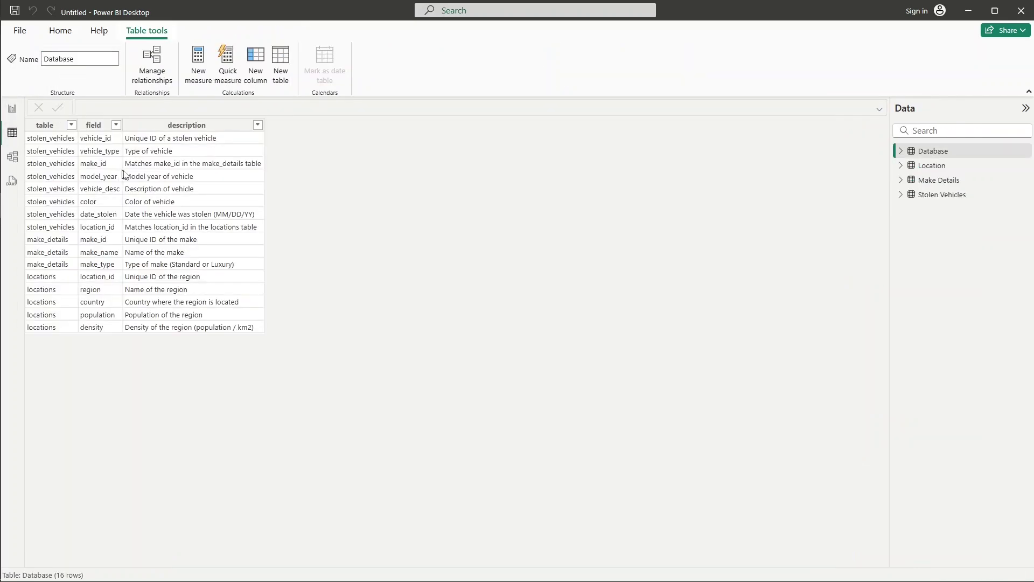
{"action": "left_click", "coordinate": [926, 167]}
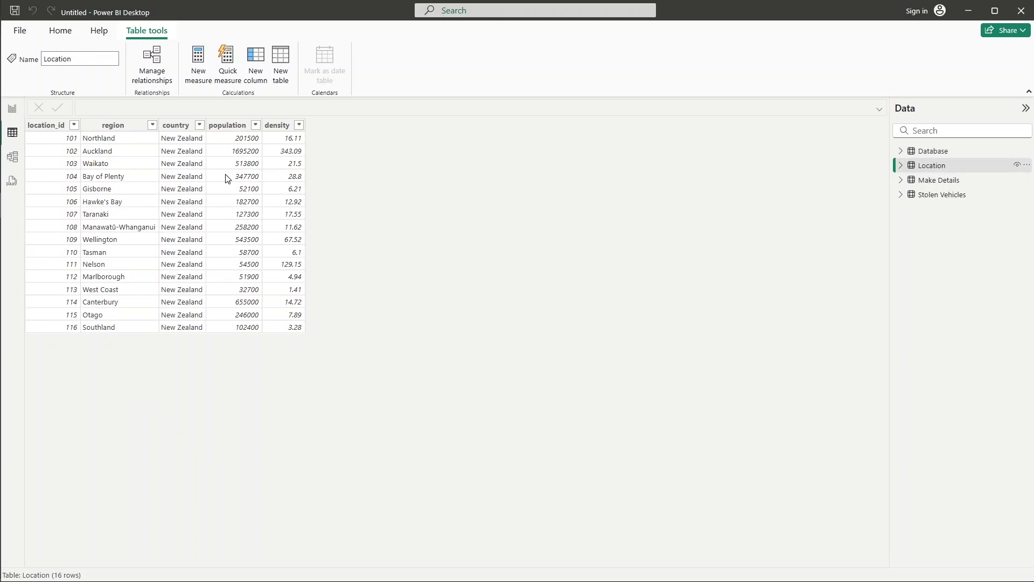
{"action": "left_click", "coordinate": [112, 127]}
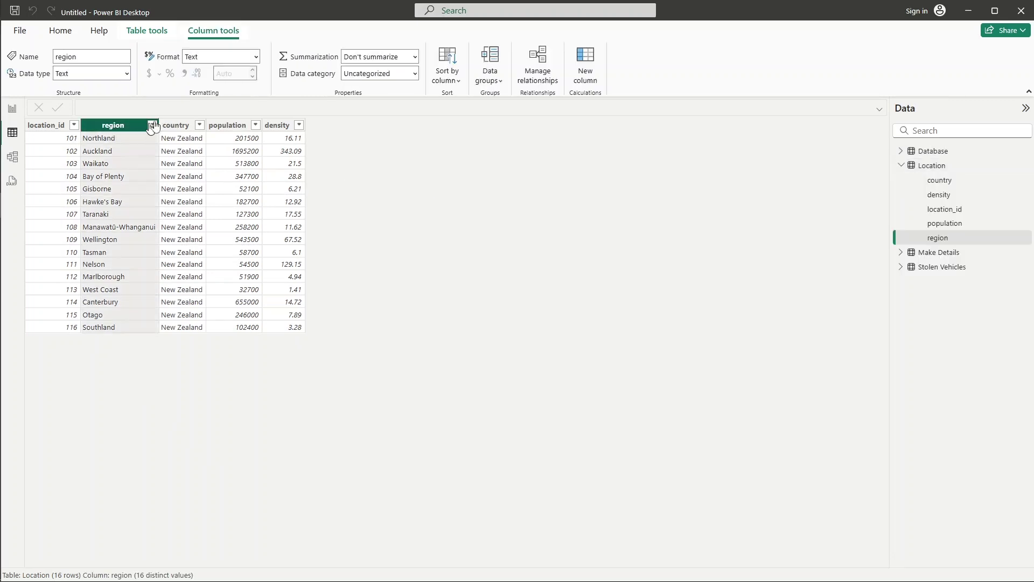
{"action": "left_click", "coordinate": [417, 78]}
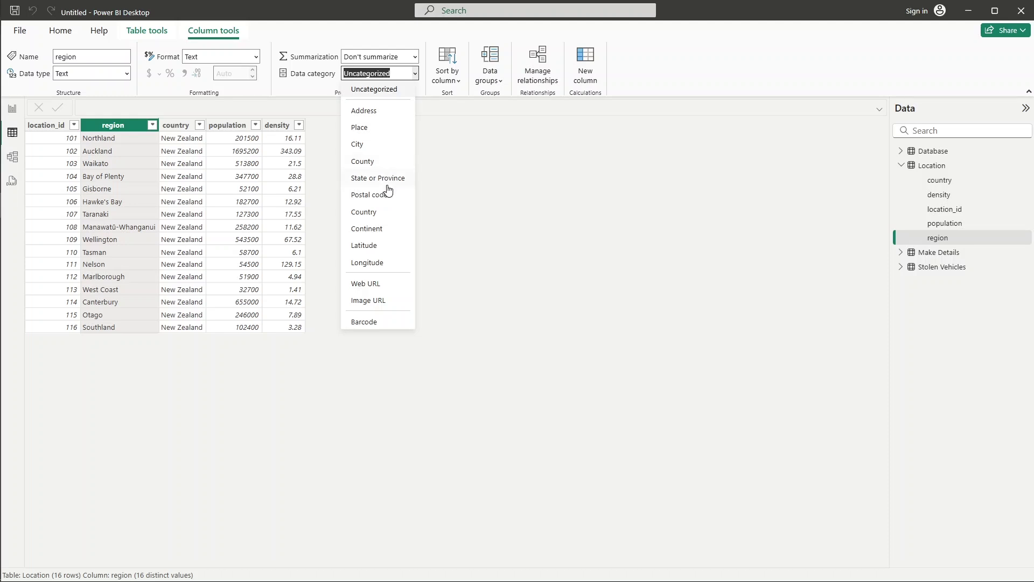
{"action": "left_click", "coordinate": [392, 184]}
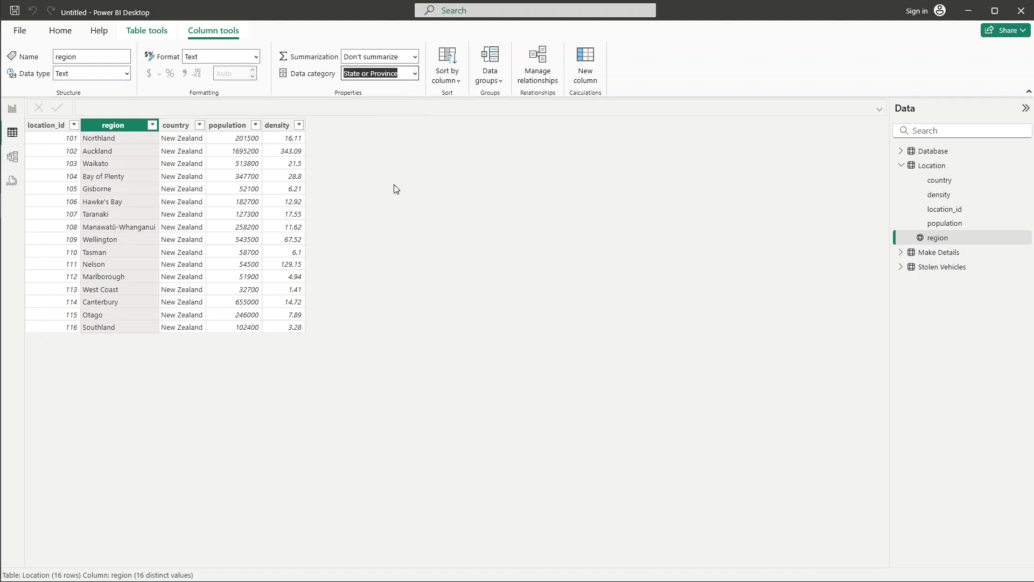
- Try City as the data category of the Location table's region column and check the map on the report page
{"action": "left_click", "coordinate": [414, 76]}
{"action": "left_click", "coordinate": [414, 78]}
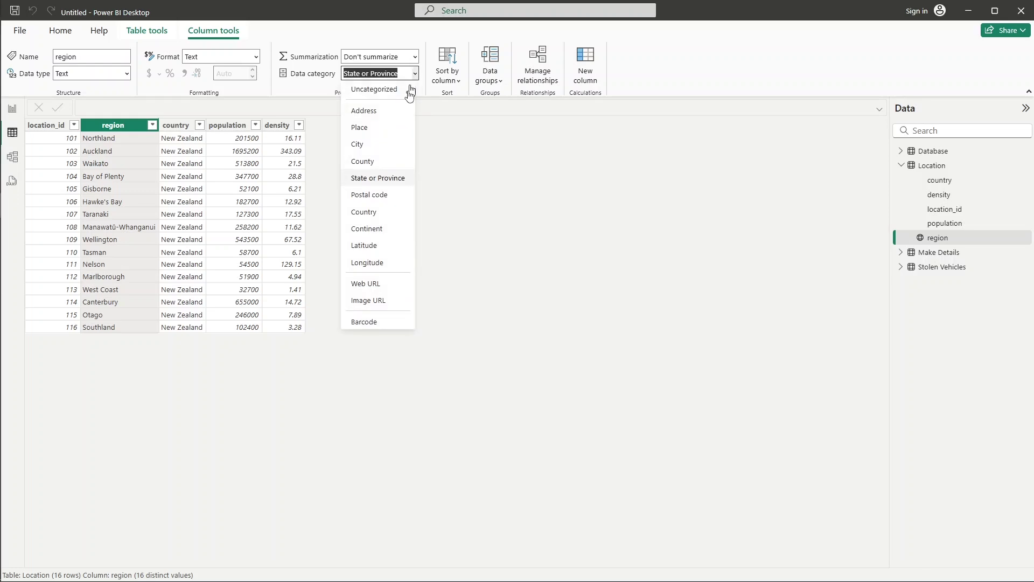
{"action": "left_click", "coordinate": [385, 146]}
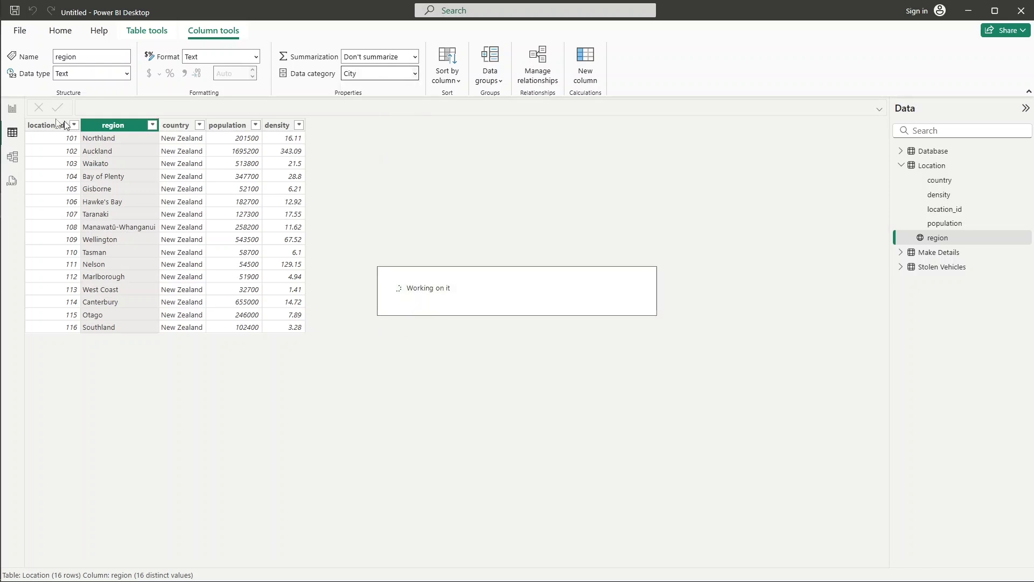
{"action": "left_click", "coordinate": [12, 110]}
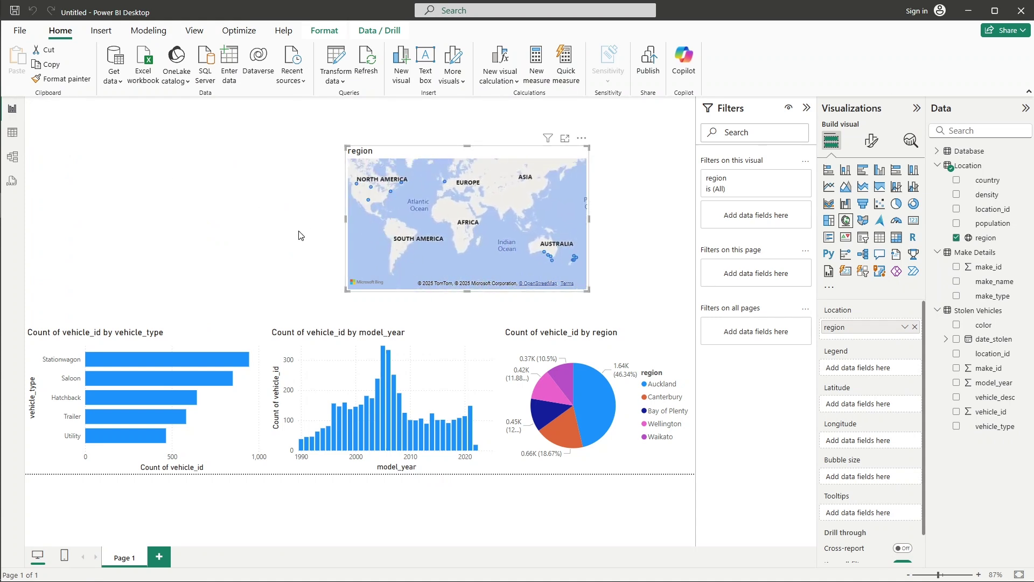
- Set the region column's data category back to State or Province and examine the plotted points on the report's map
{"action": "left_click", "coordinate": [11, 135]}
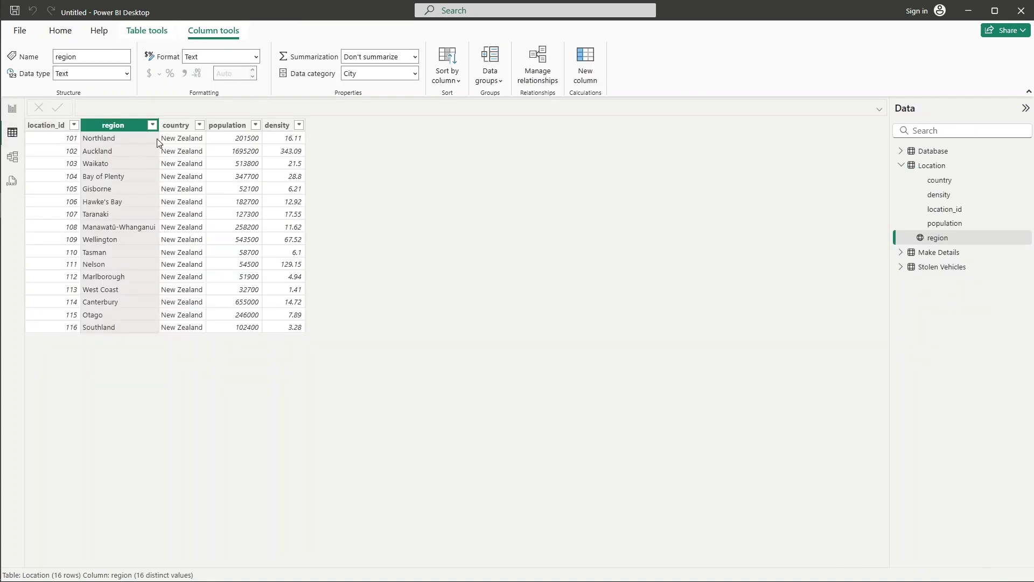
{"action": "left_click", "coordinate": [416, 74]}
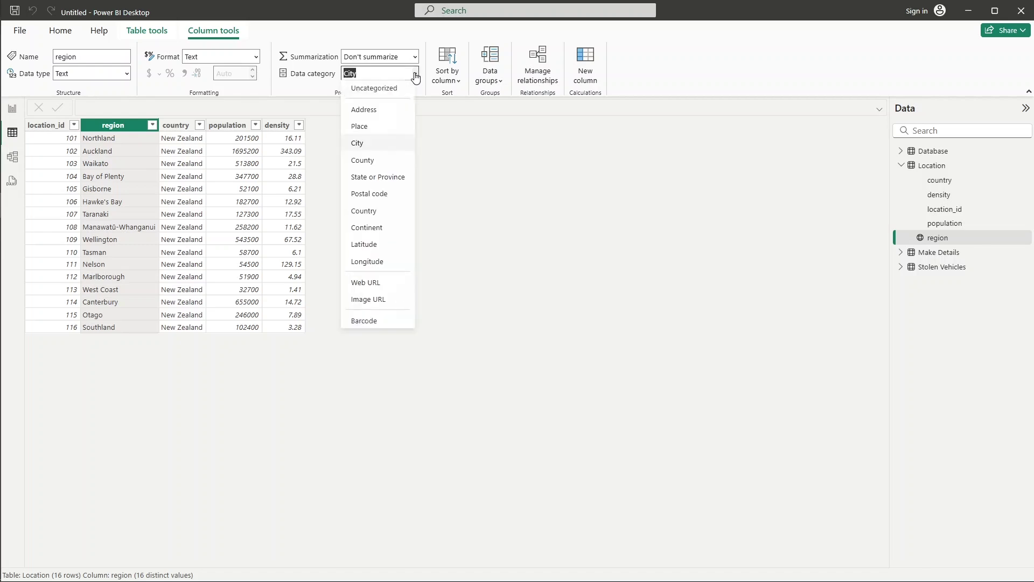
{"action": "left_click", "coordinate": [392, 177]}
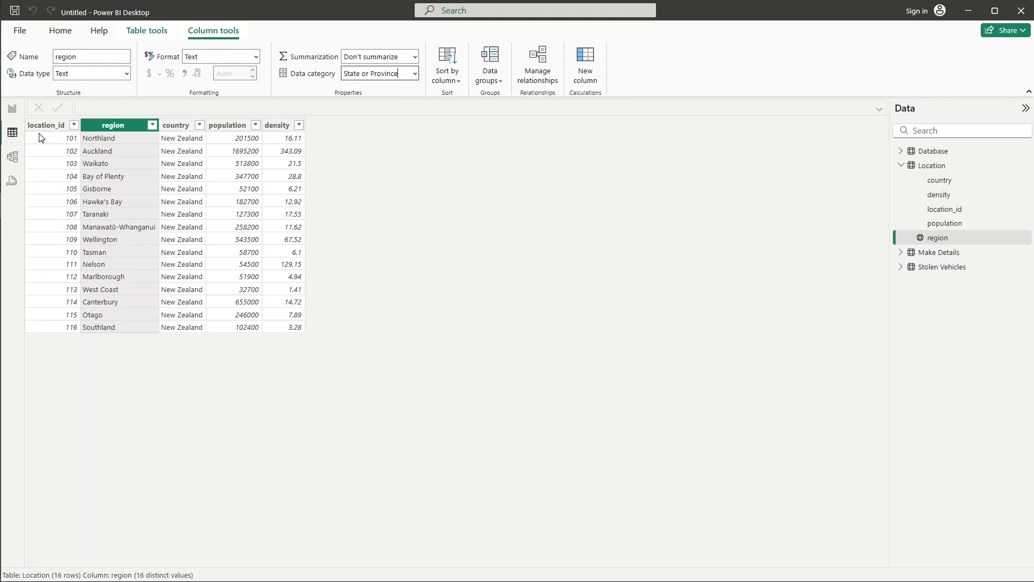
{"action": "left_click", "coordinate": [14, 107]}
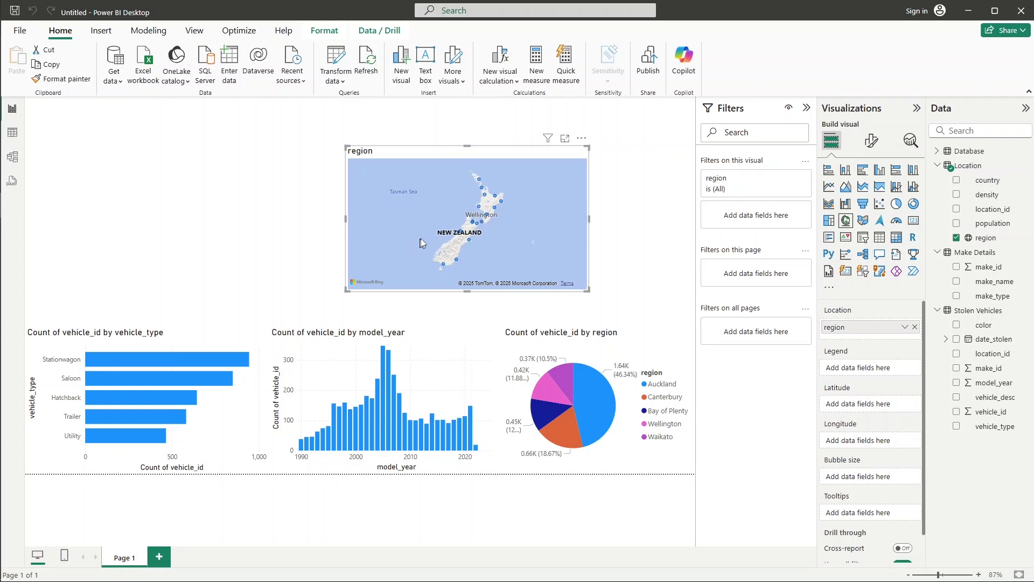
{"action": "scroll", "coordinate": [454, 237], "scroll_direction": "down", "scroll_amount": 3}
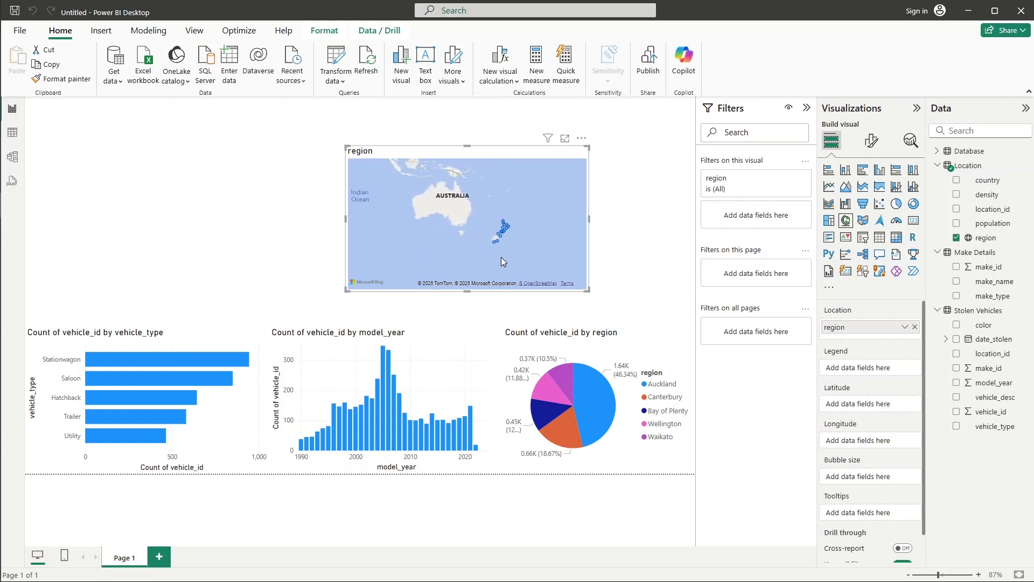
{"action": "left_click_drag", "start_coordinate": [429, 248], "coordinate": [397, 240]}
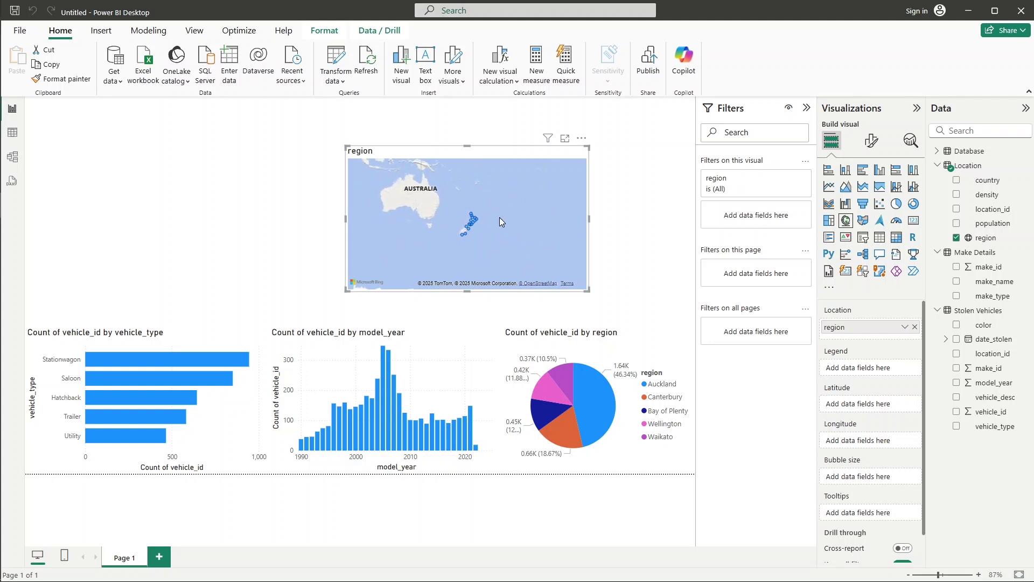
{"action": "scroll", "coordinate": [500, 217], "scroll_direction": "up", "scroll_amount": 5}
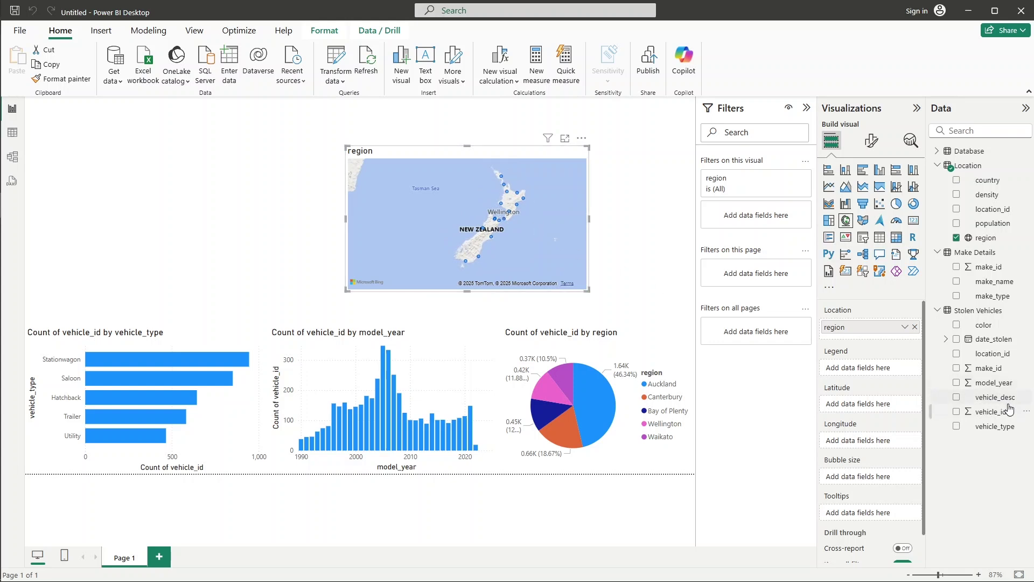
- Size the map's bubbles by Count of vehicle_id from the Stolen Vehicles table
{"action": "left_click_drag", "start_coordinate": [1007, 414], "coordinate": [901, 479]}
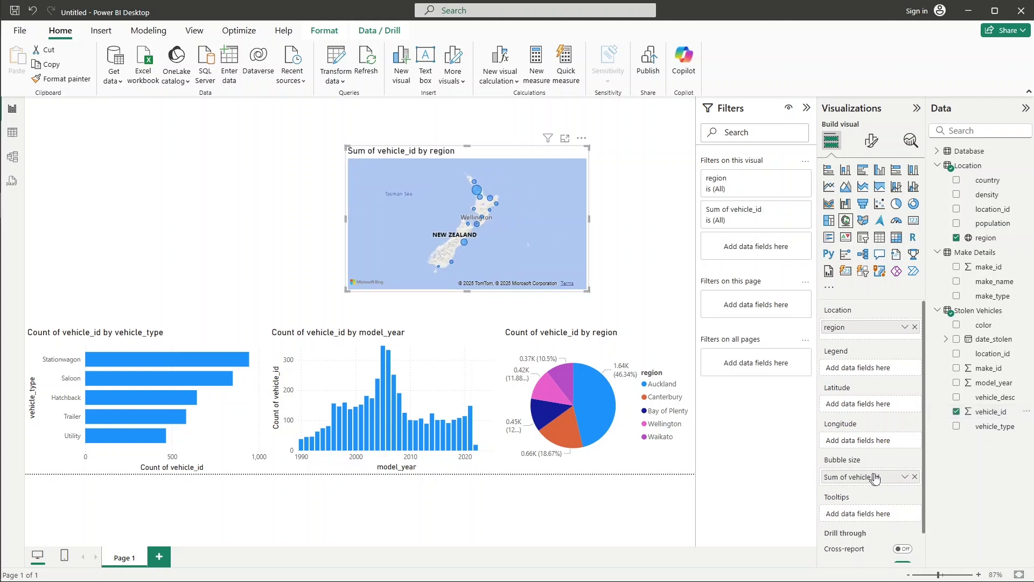
{"action": "left_click", "coordinate": [907, 478]}
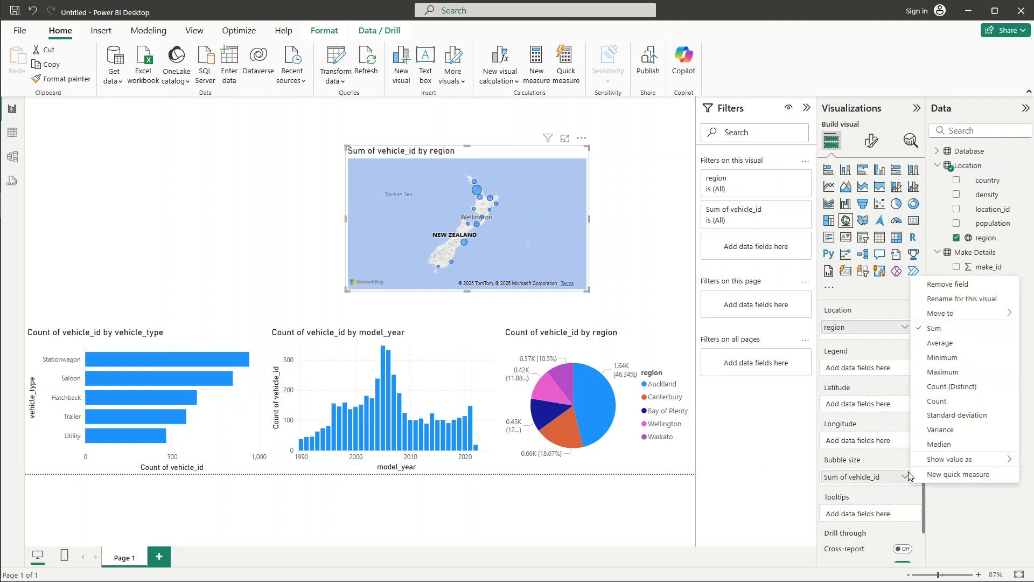
{"action": "left_click", "coordinate": [959, 405]}
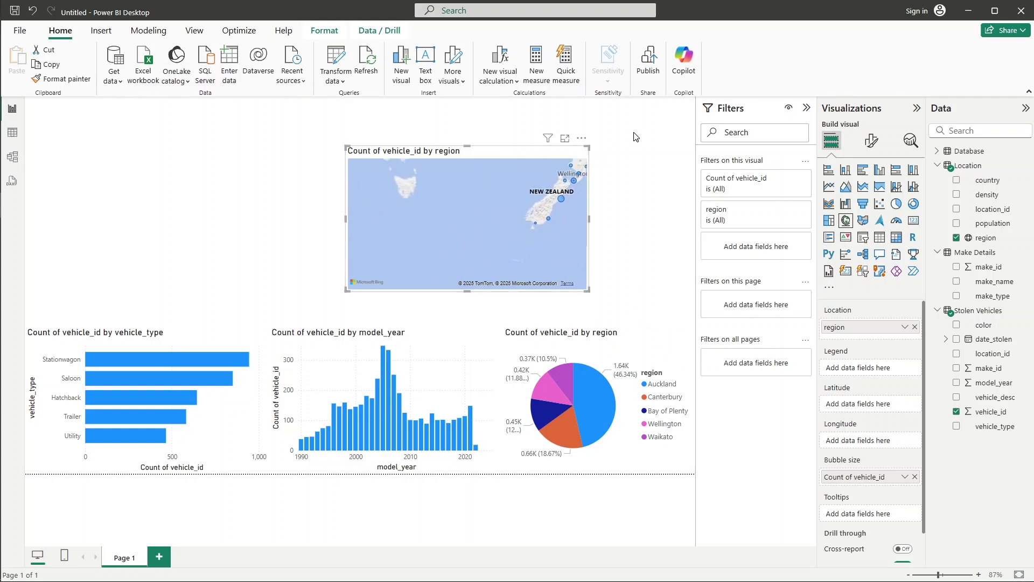
- Move the map to the page's upper-right corner and resize it to fill the space above the pie chart at matching width
{"action": "left_click_drag", "start_coordinate": [522, 153], "coordinate": [633, 104]}
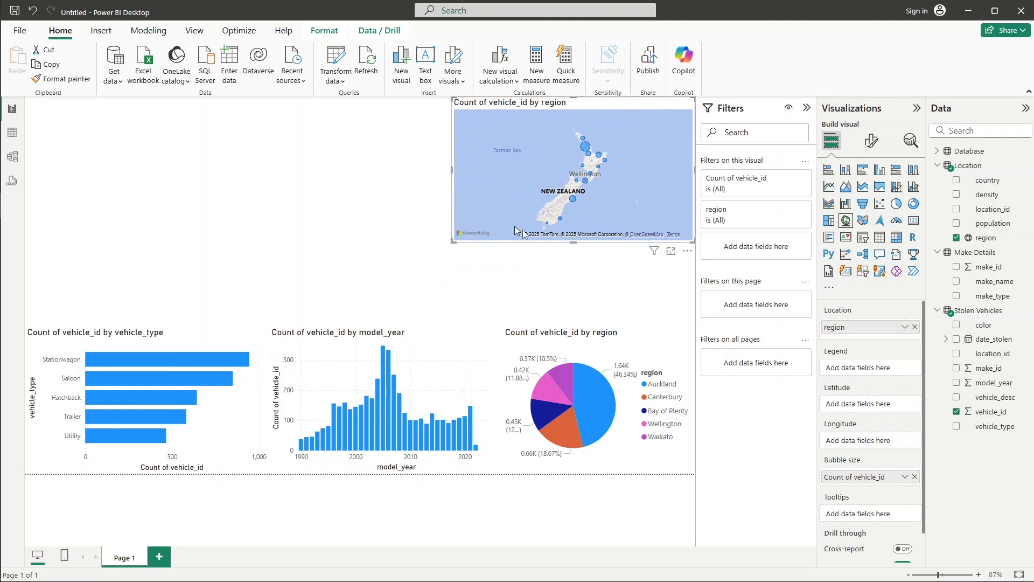
{"action": "left_click_drag", "start_coordinate": [572, 242], "coordinate": [569, 329]}
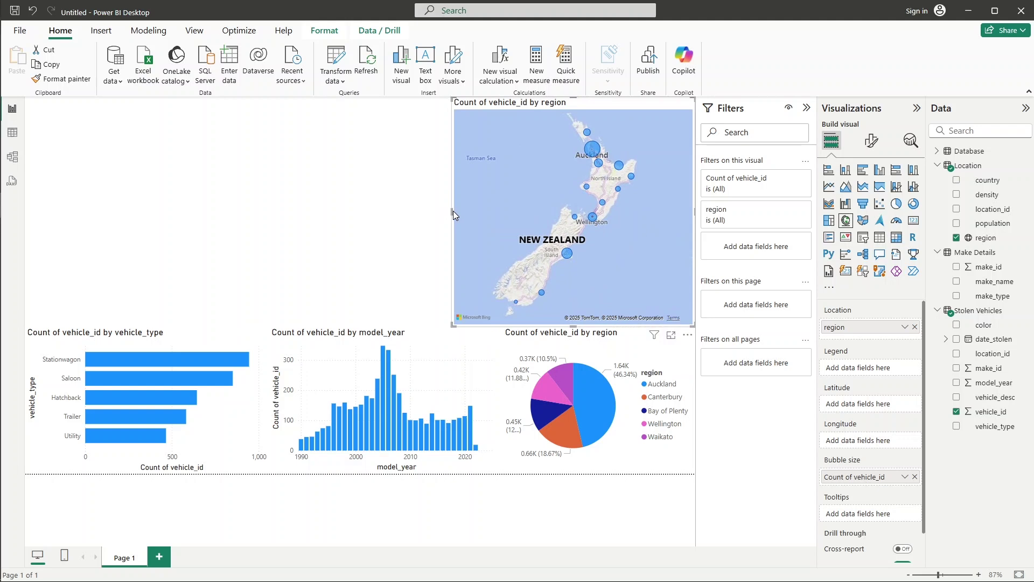
{"action": "left_click_drag", "start_coordinate": [450, 211], "coordinate": [506, 226]}
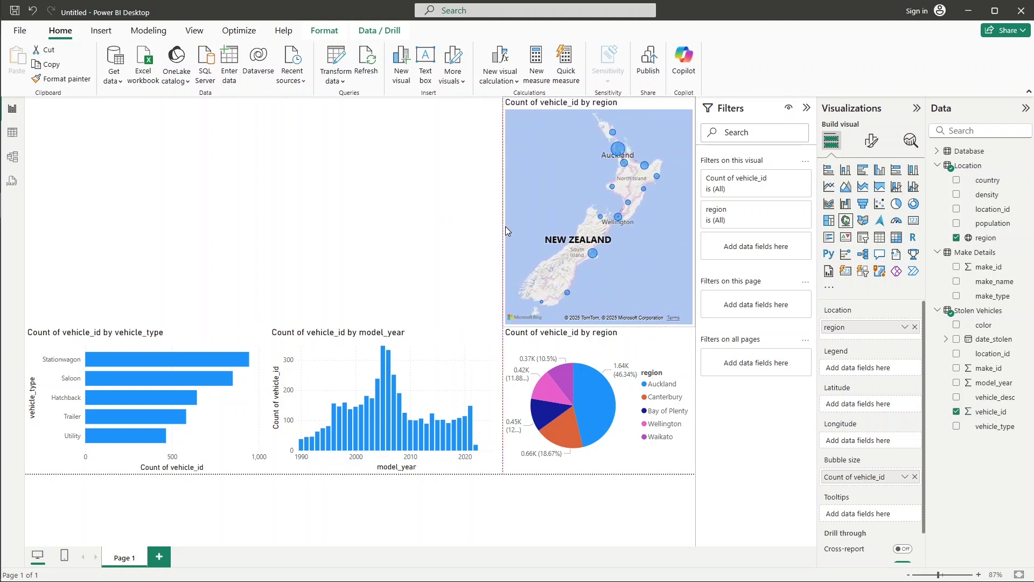
- Add a stacked column chart in the page's empty upper-left area with color on the X-axis and Count of vehicle_id on the Y-axis
{"action": "left_click", "coordinate": [409, 229]}
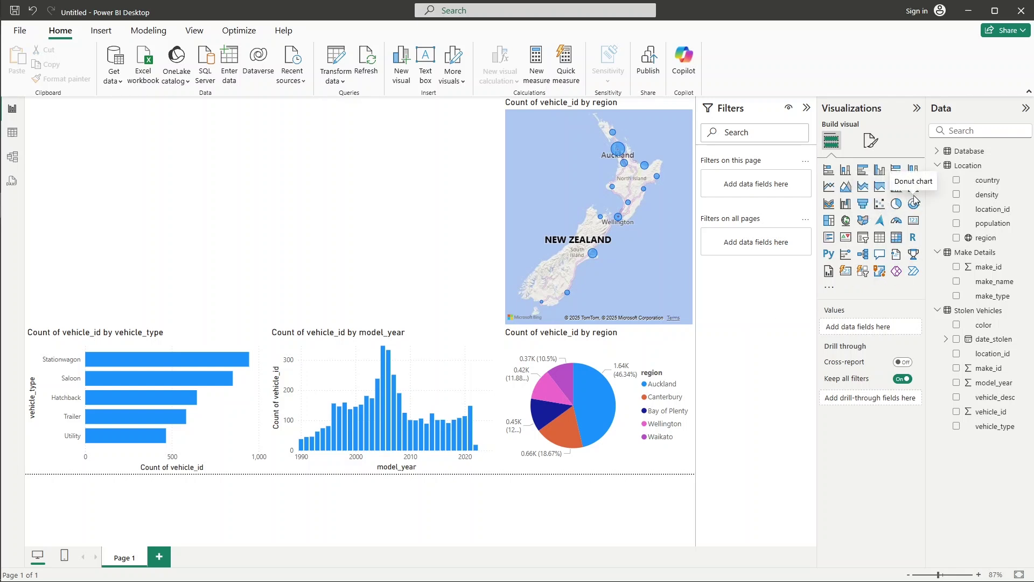
{"action": "left_click", "coordinate": [846, 171]}
{"action": "left_click_drag", "start_coordinate": [186, 129], "coordinate": [245, 129]}
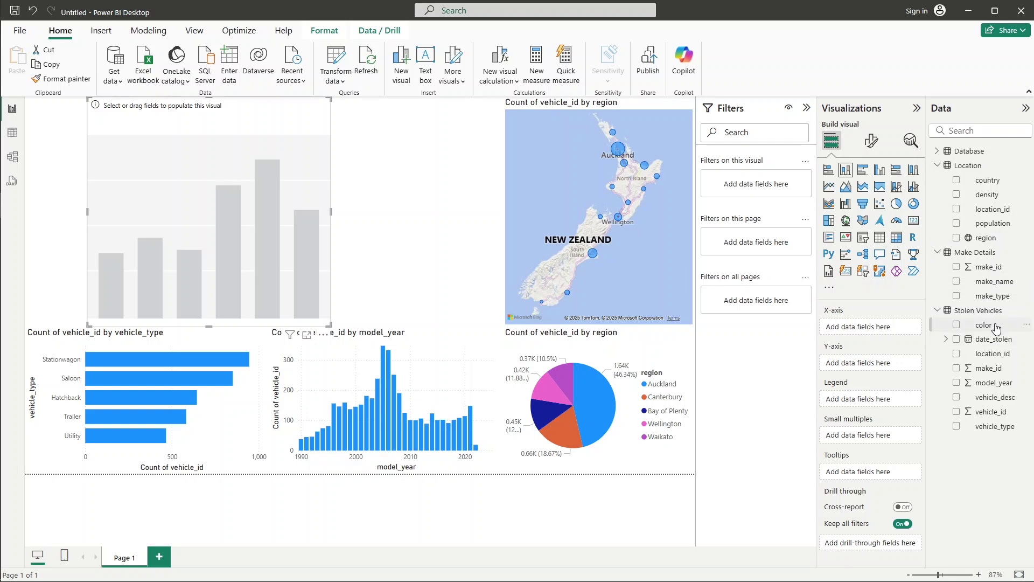
{"action": "left_click_drag", "start_coordinate": [996, 329], "coordinate": [883, 329]}
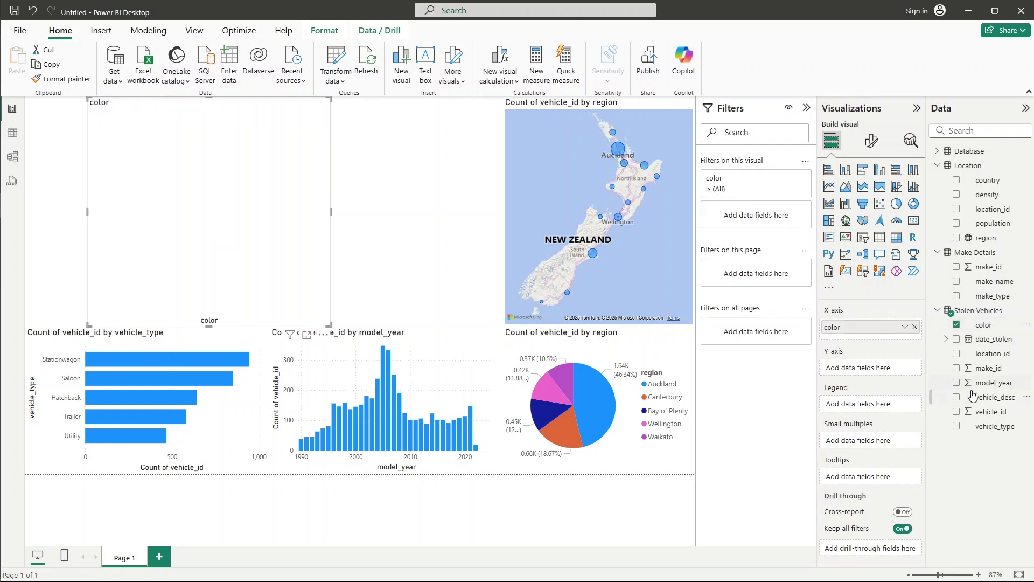
{"action": "left_click_drag", "start_coordinate": [994, 412], "coordinate": [888, 372]}
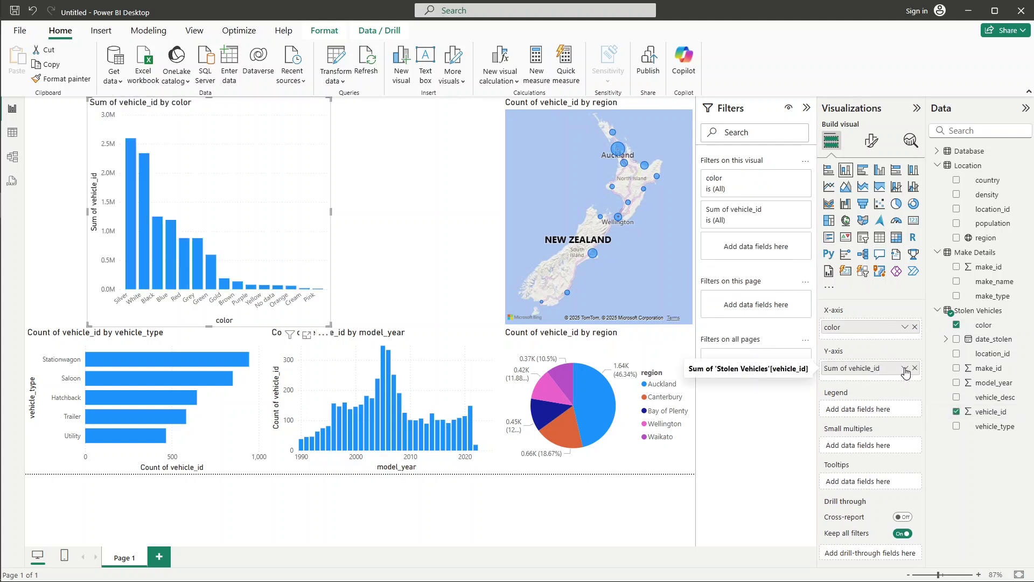
{"action": "left_click", "coordinate": [904, 369]}
{"action": "left_click", "coordinate": [952, 489]}
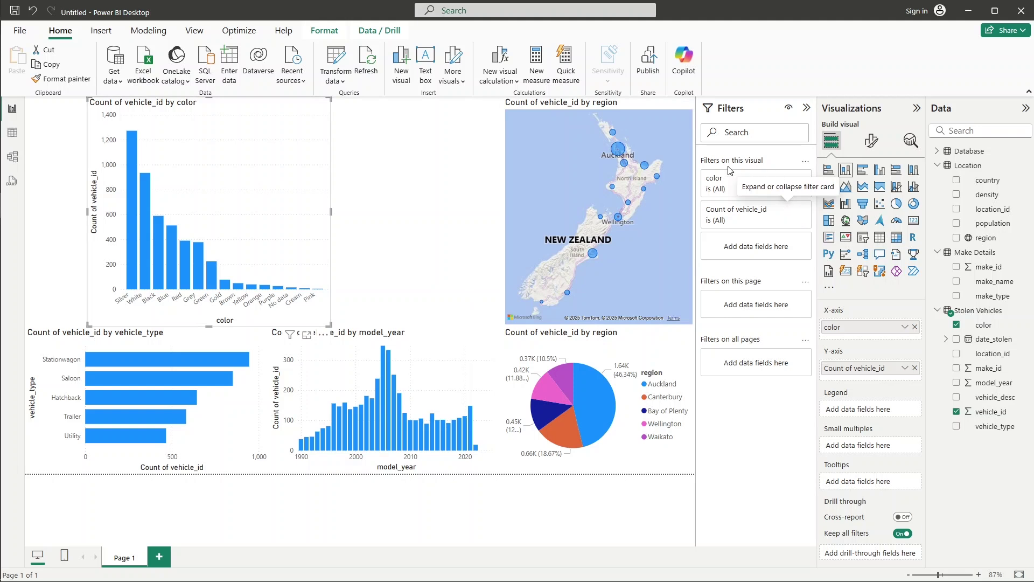
- Filter the column chart to the top 5 color items by Count of vehicle_id
{"action": "left_click", "coordinate": [788, 179]}
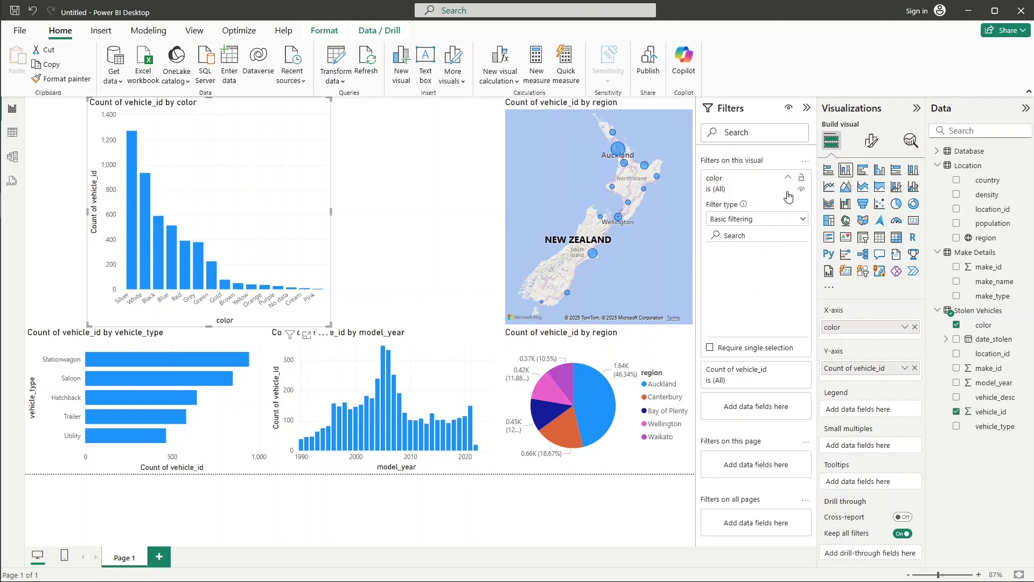
{"action": "left_click", "coordinate": [803, 219]}
{"action": "left_click", "coordinate": [758, 265]}
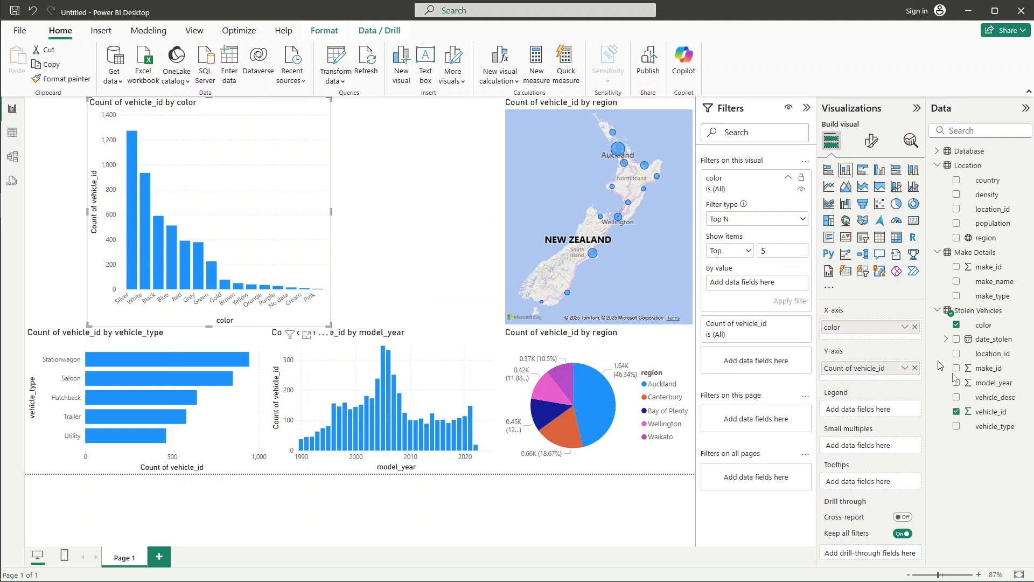
{"action": "left_click_drag", "start_coordinate": [1004, 417], "coordinate": [791, 284]}
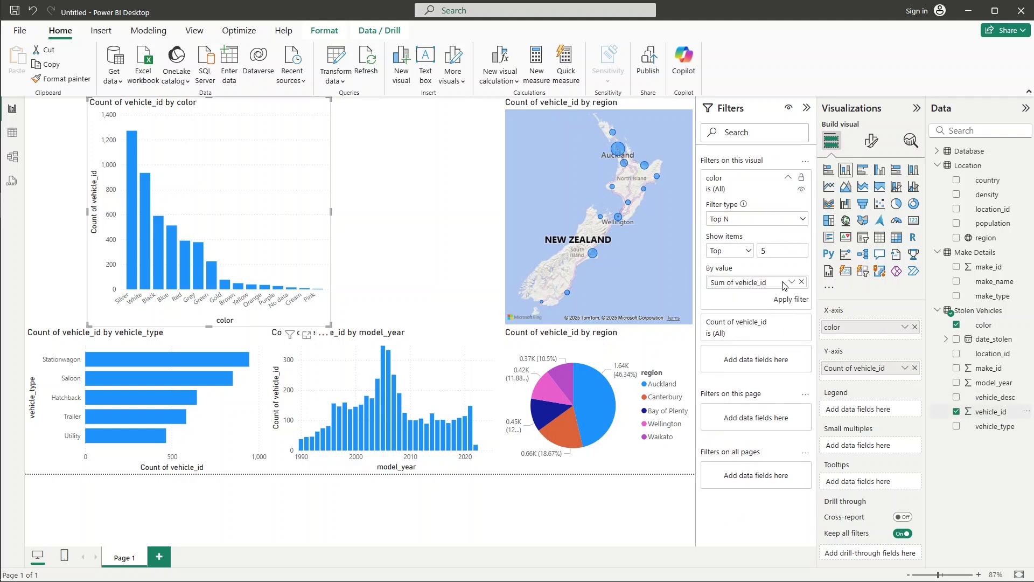
{"action": "left_click", "coordinate": [792, 285]}
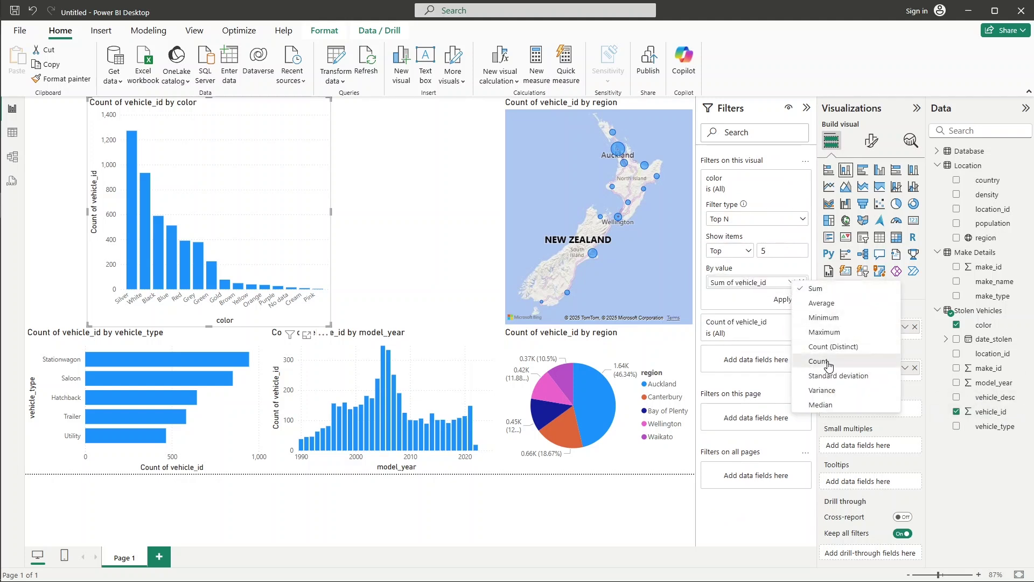
{"action": "left_click", "coordinate": [830, 365]}
{"action": "left_click", "coordinate": [790, 306]}
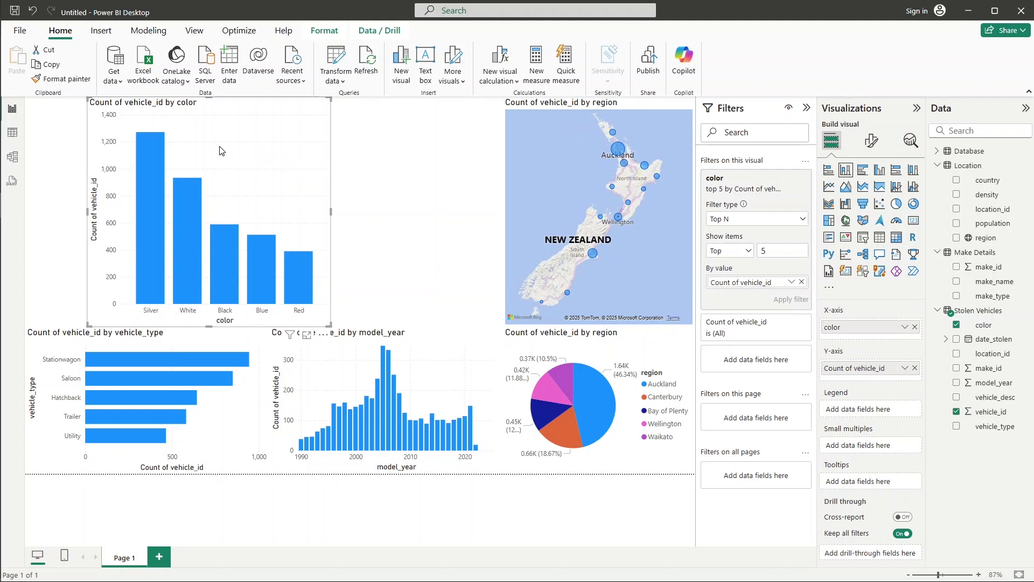
- Lower the color chart's upper edge and widen the chart to span from the page's left edge to the map
{"action": "left_click_drag", "start_coordinate": [208, 99], "coordinate": [208, 161]}
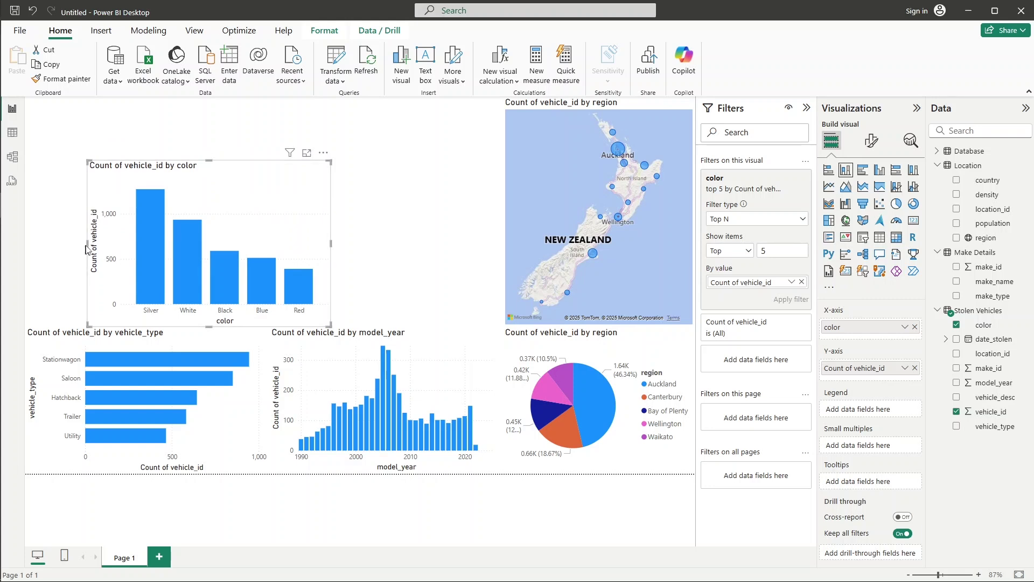
{"action": "left_click_drag", "start_coordinate": [87, 245], "coordinate": [4, 243]}
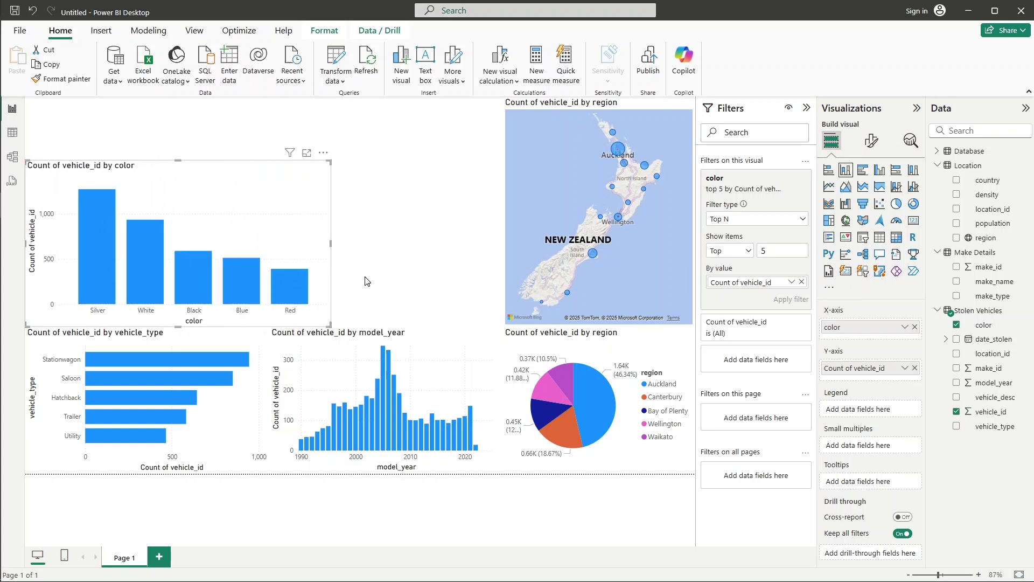
{"action": "left_click_drag", "start_coordinate": [331, 244], "coordinate": [503, 247]}
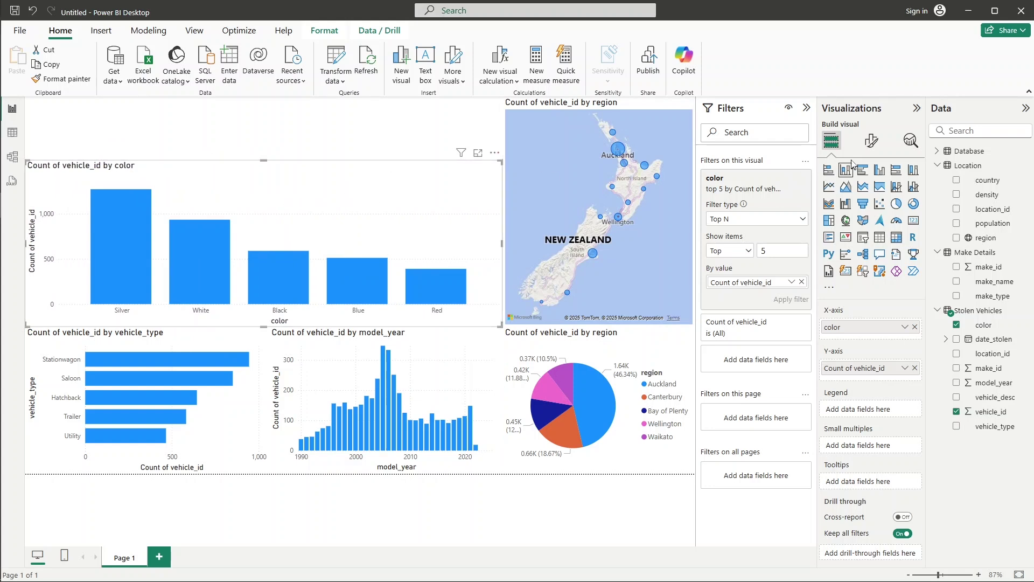
- Turn off the X-axis and Y-axis titles of the color column chart
{"action": "left_click", "coordinate": [874, 143]}
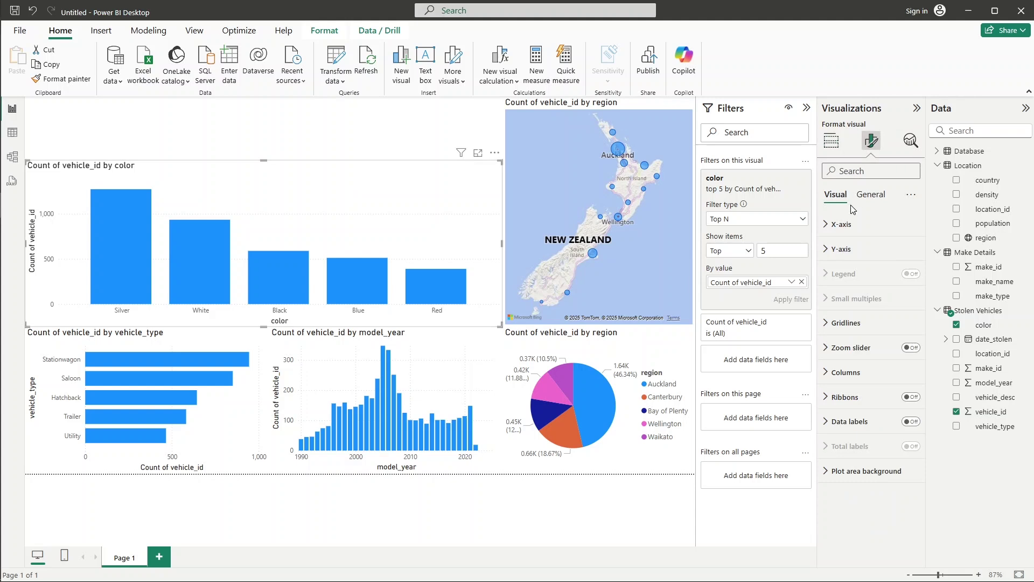
{"action": "left_click", "coordinate": [858, 225]}
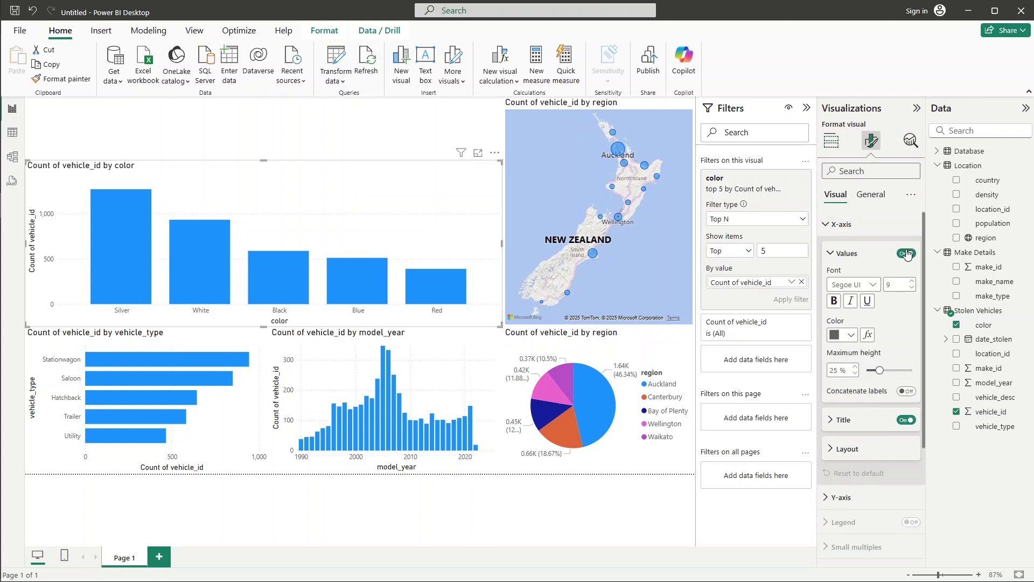
{"action": "left_click", "coordinate": [906, 420]}
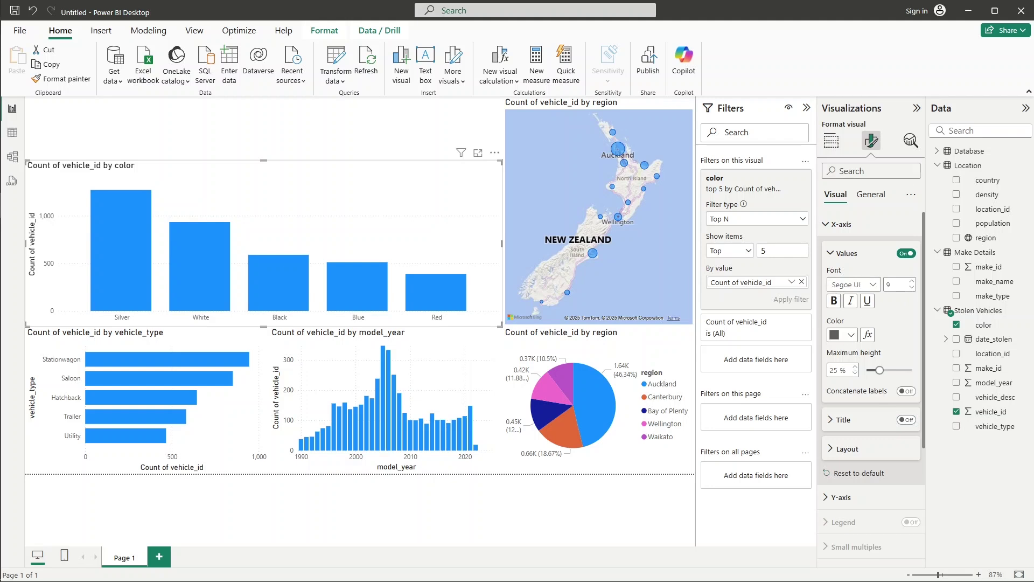
{"action": "left_click", "coordinate": [859, 232]}
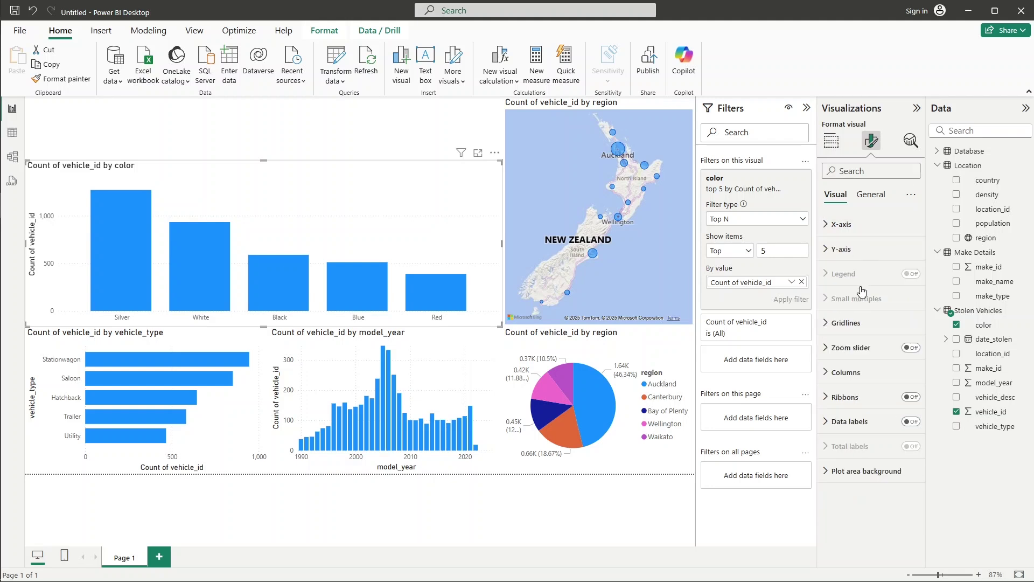
{"action": "left_click", "coordinate": [854, 250]}
{"action": "left_click", "coordinate": [910, 433]}
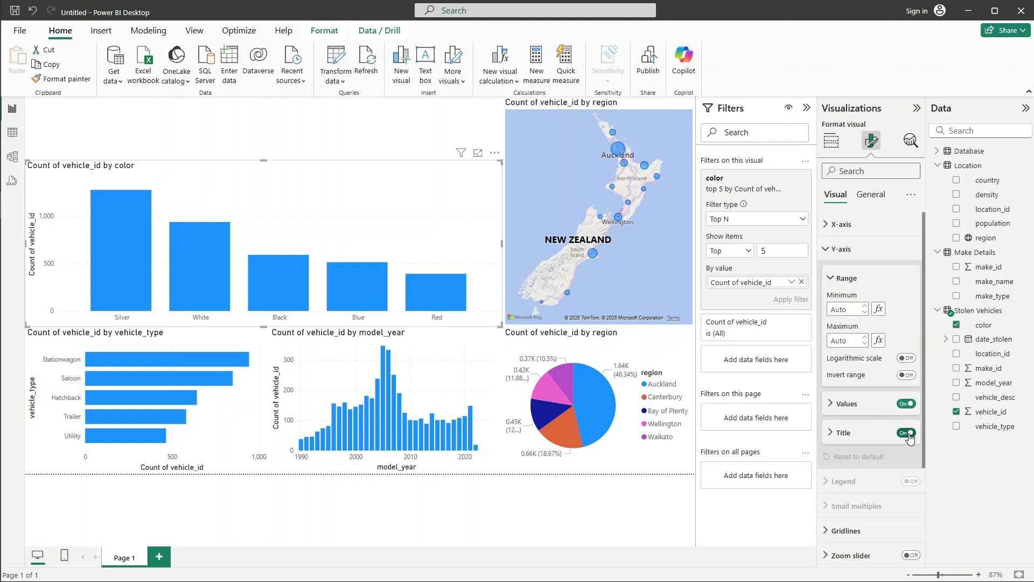
{"action": "left_click", "coordinate": [872, 259]}
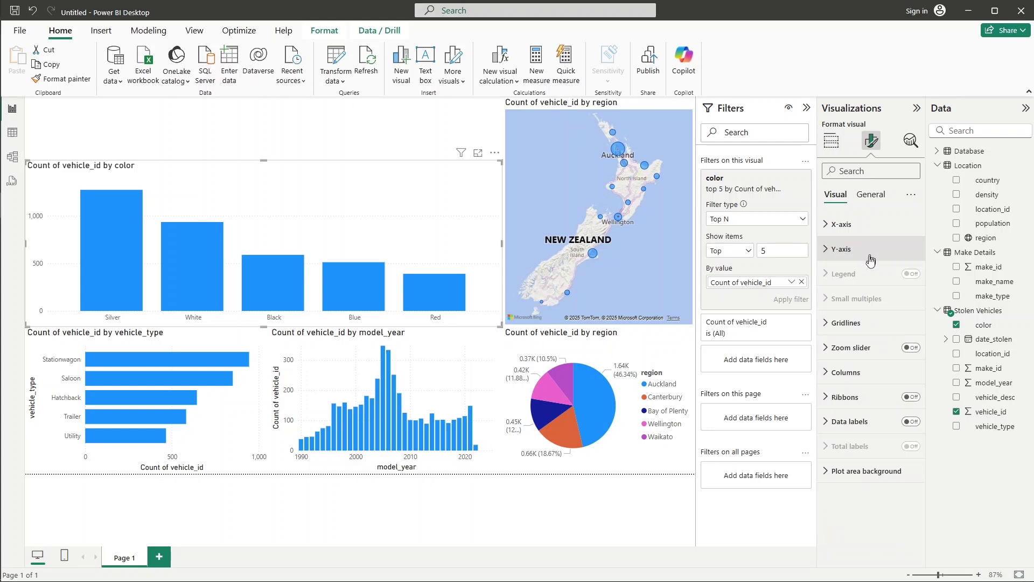
- Fill the Silver column of the color chart with light gray and turn on its border
{"action": "left_click", "coordinate": [874, 325]}
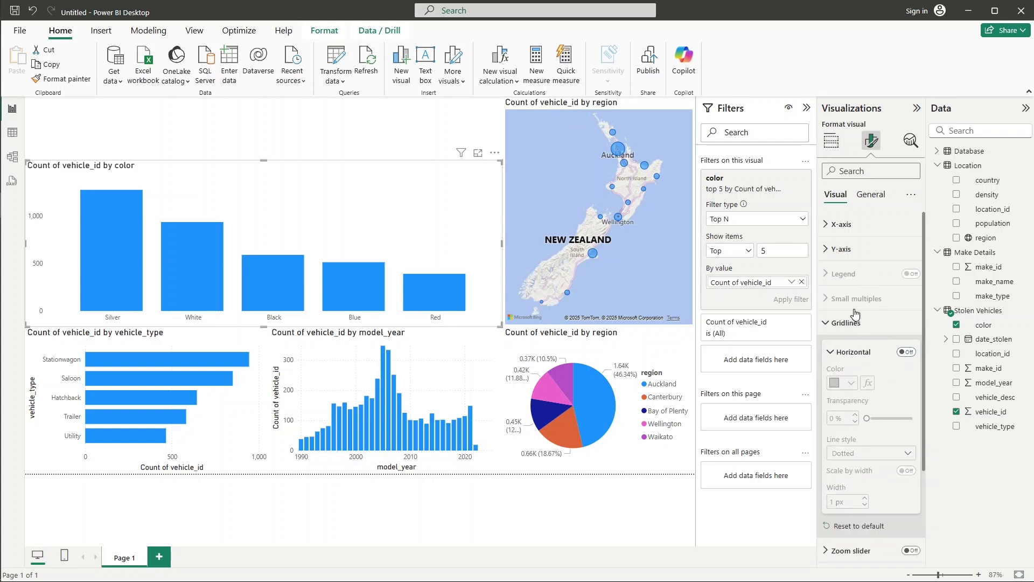
{"action": "left_click", "coordinate": [865, 325]}
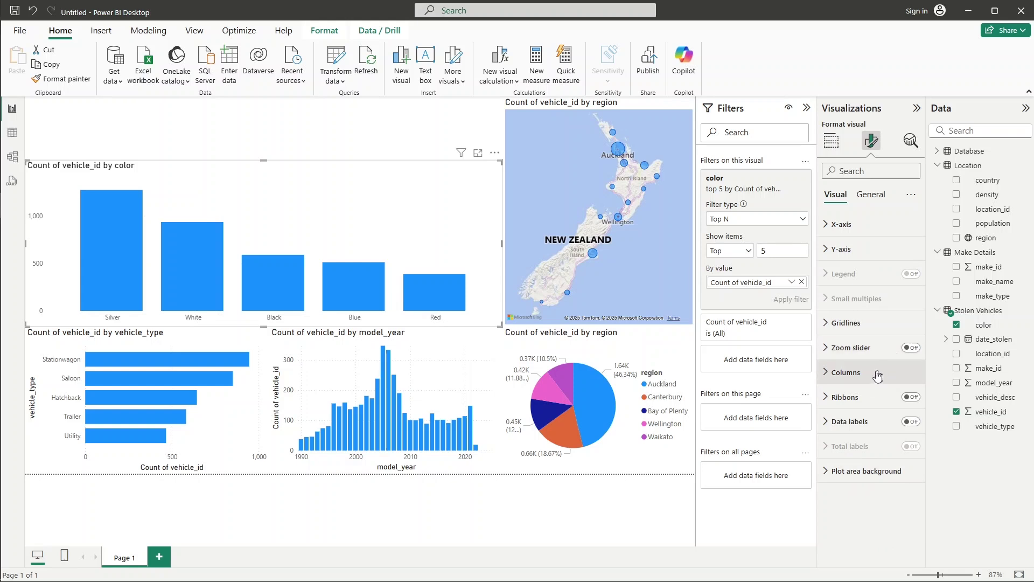
{"action": "left_click", "coordinate": [872, 376]}
{"action": "scroll", "coordinate": [873, 379], "scroll_direction": "down", "scroll_amount": 1}
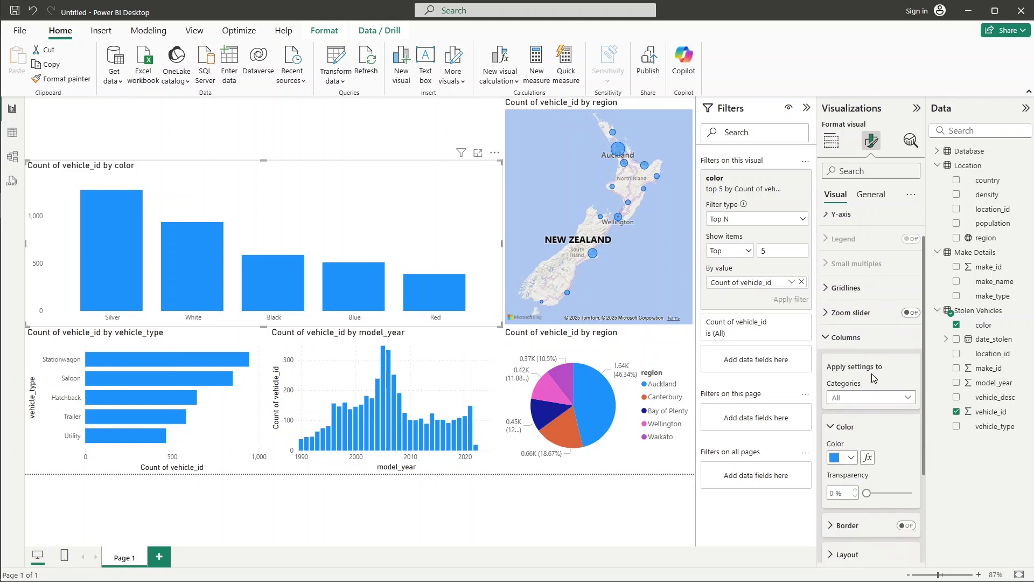
{"action": "left_click", "coordinate": [888, 379]}
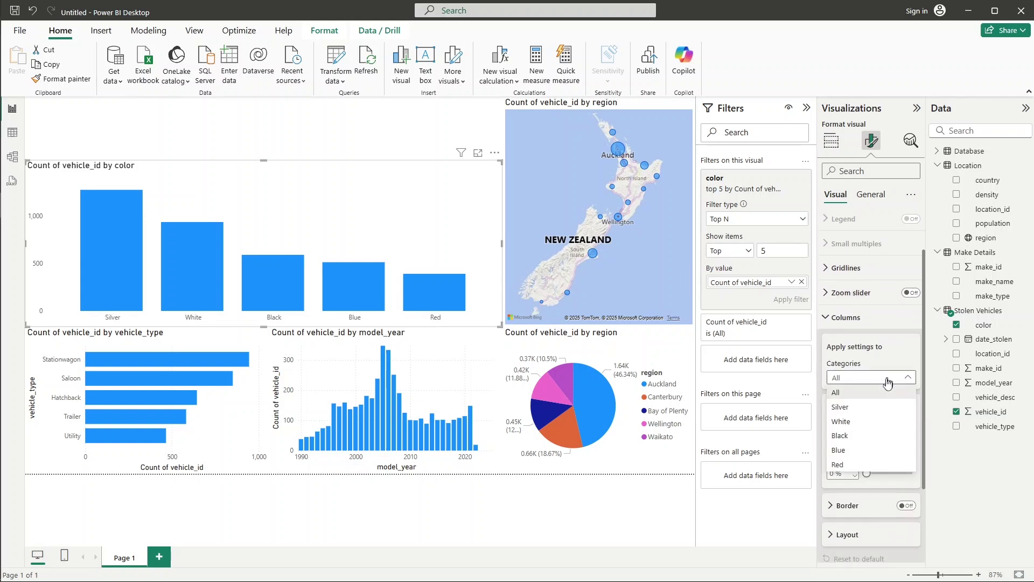
{"action": "left_click", "coordinate": [846, 412]}
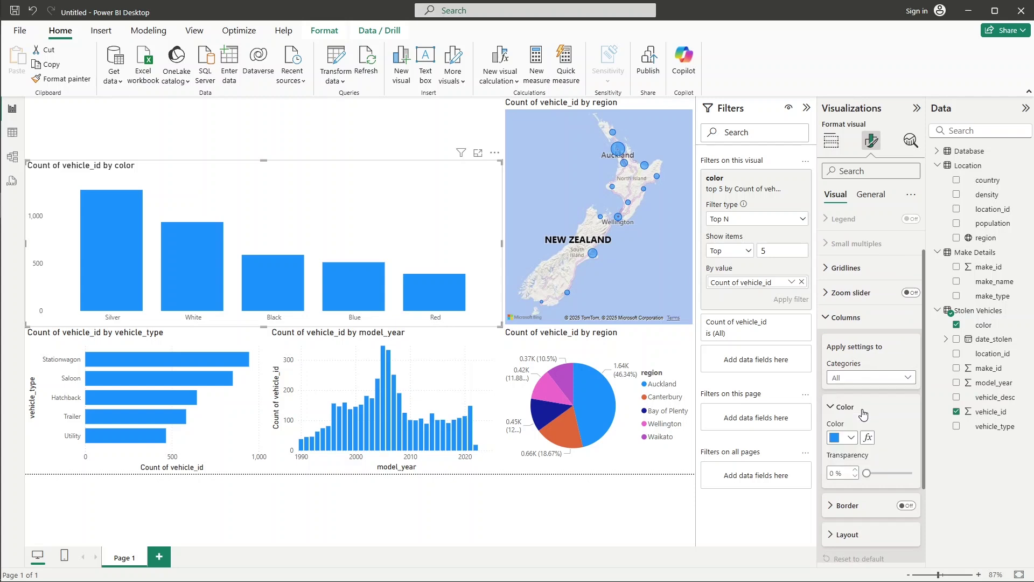
{"action": "left_click", "coordinate": [852, 439]}
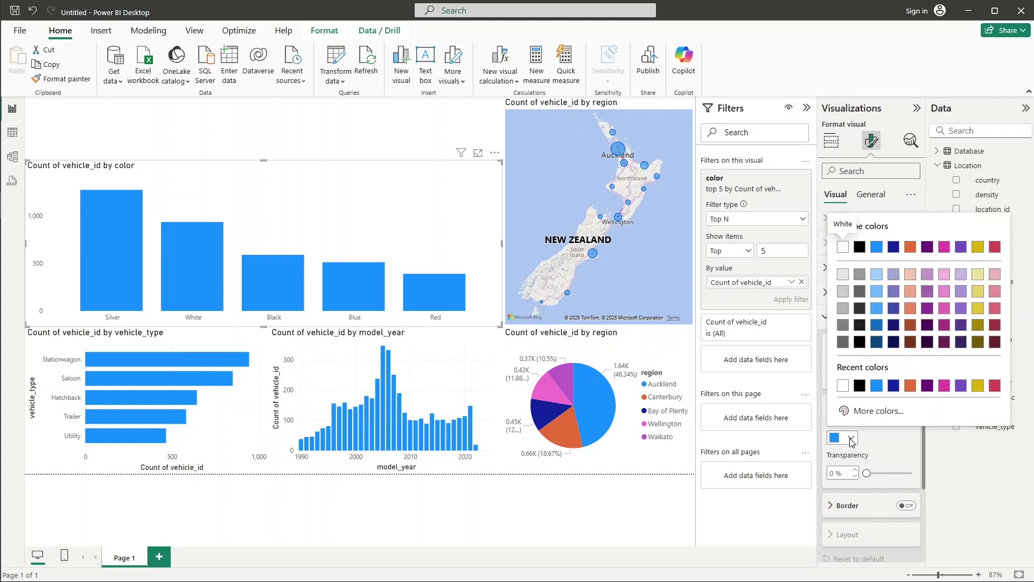
{"action": "left_click", "coordinate": [851, 439]}
{"action": "left_click", "coordinate": [852, 439]}
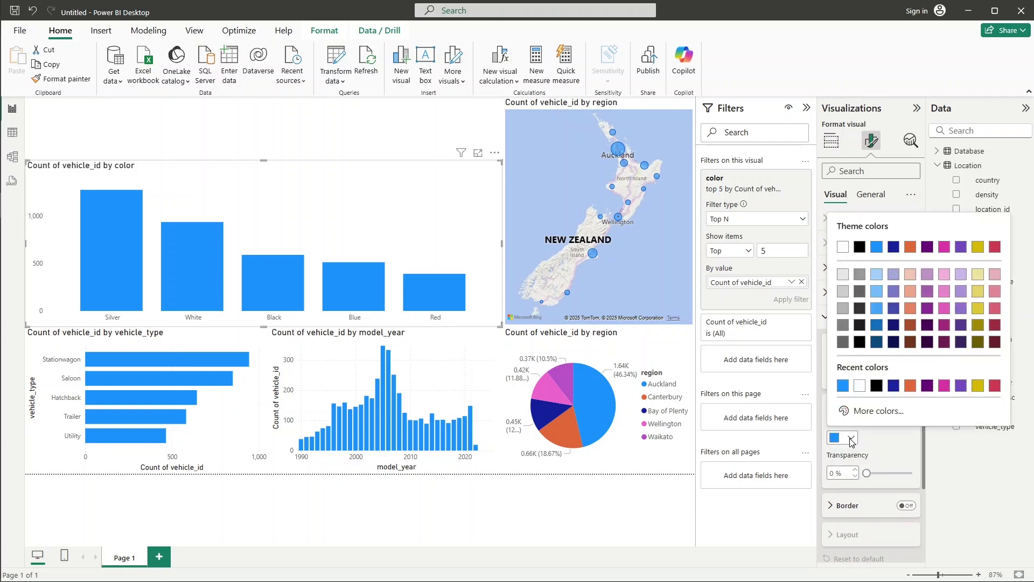
{"action": "left_click", "coordinate": [844, 294]}
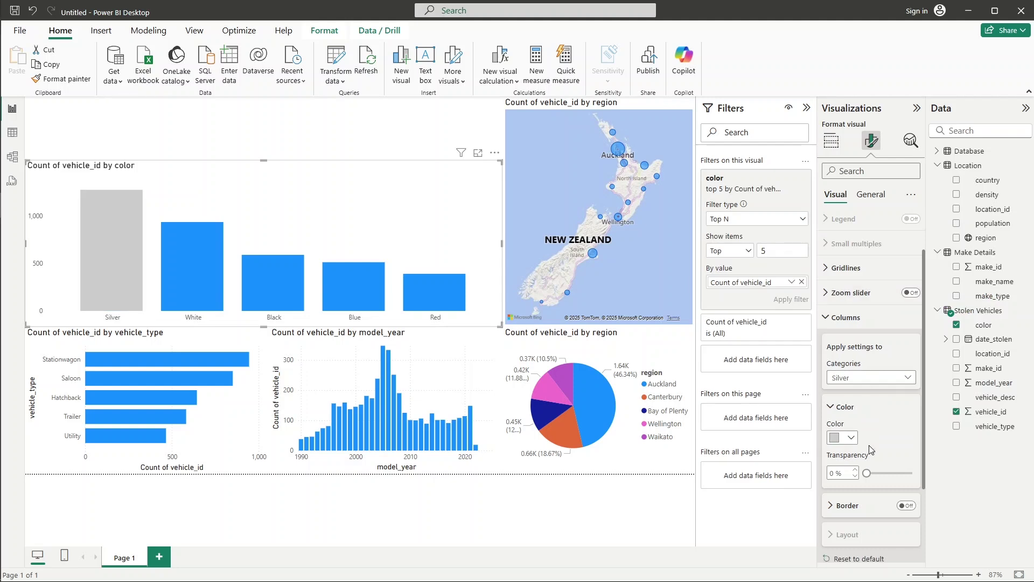
{"action": "left_click", "coordinate": [908, 507]}
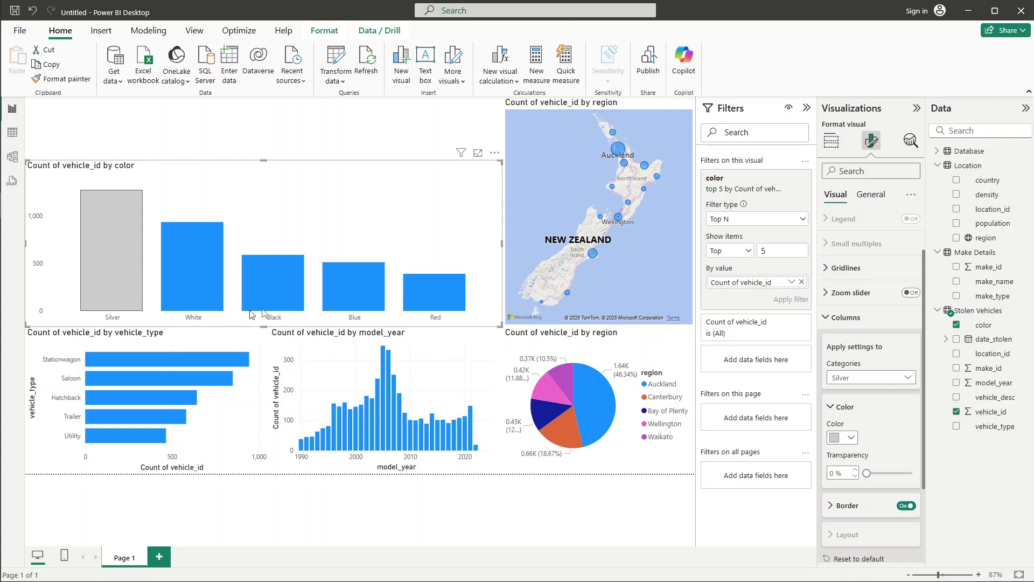
- Fill the White column of the color chart with white and turn on its border
{"action": "left_click", "coordinate": [876, 384]}
{"action": "left_click", "coordinate": [844, 422]}
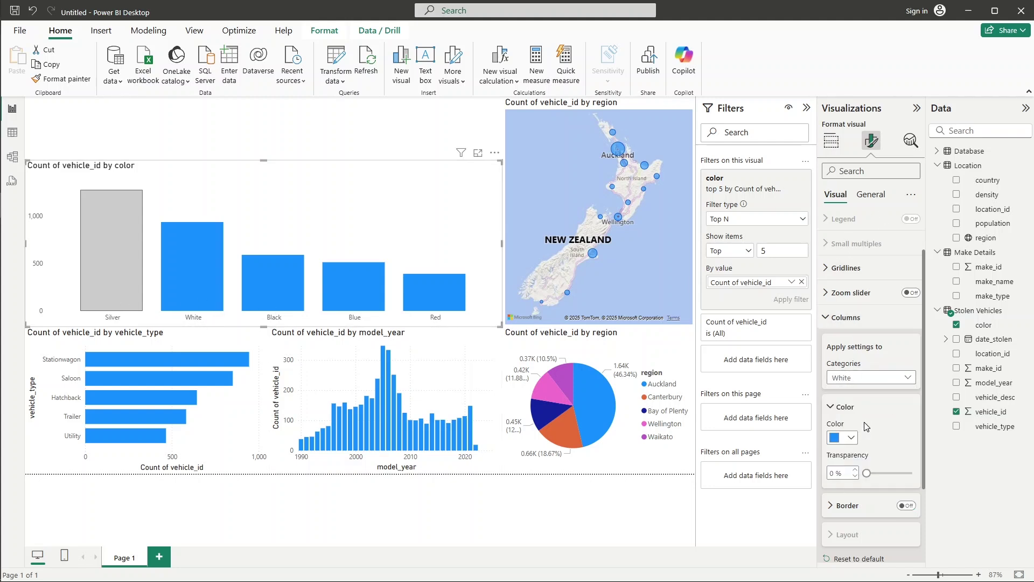
{"action": "left_click", "coordinate": [847, 446]}
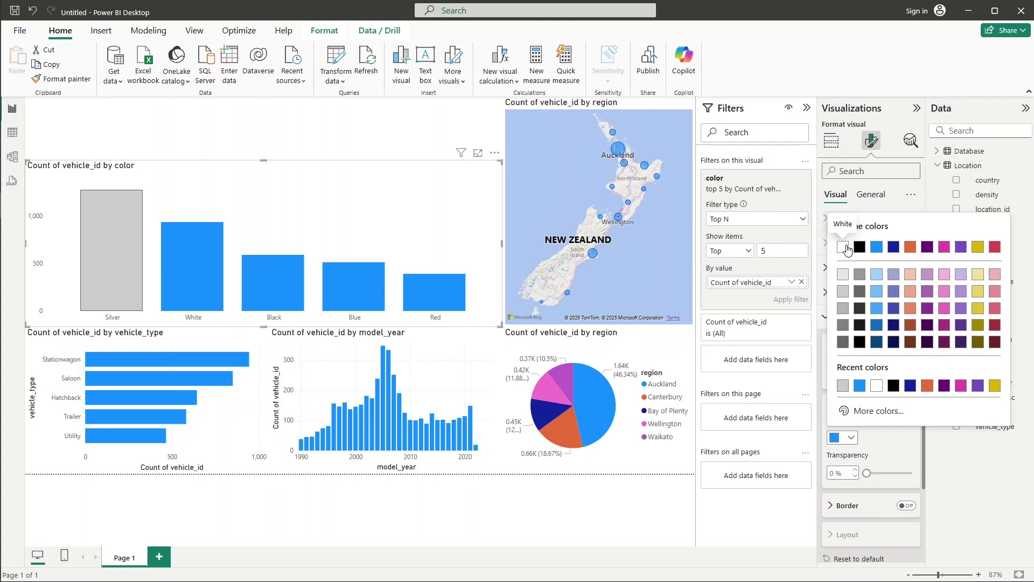
{"action": "left_click", "coordinate": [844, 247]}
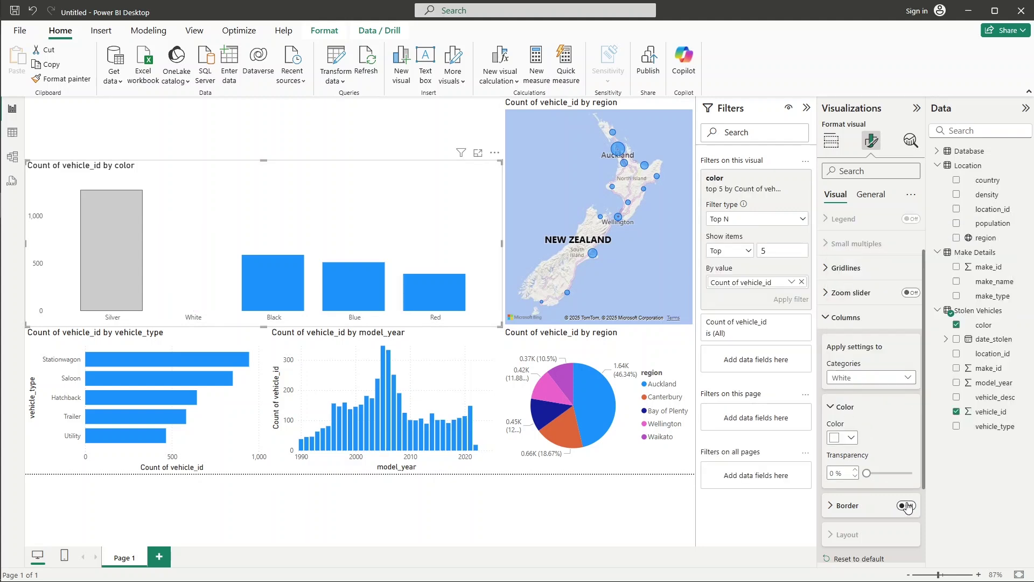
{"action": "left_click", "coordinate": [907, 506]}
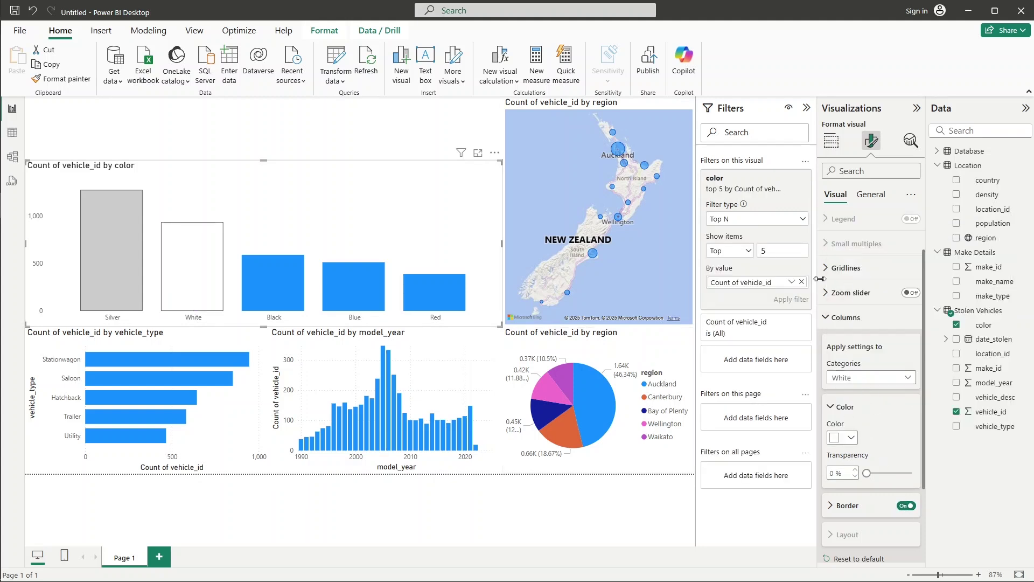
- Fill the Black column of the color chart with black and turn on its border
{"action": "left_click", "coordinate": [870, 380]}
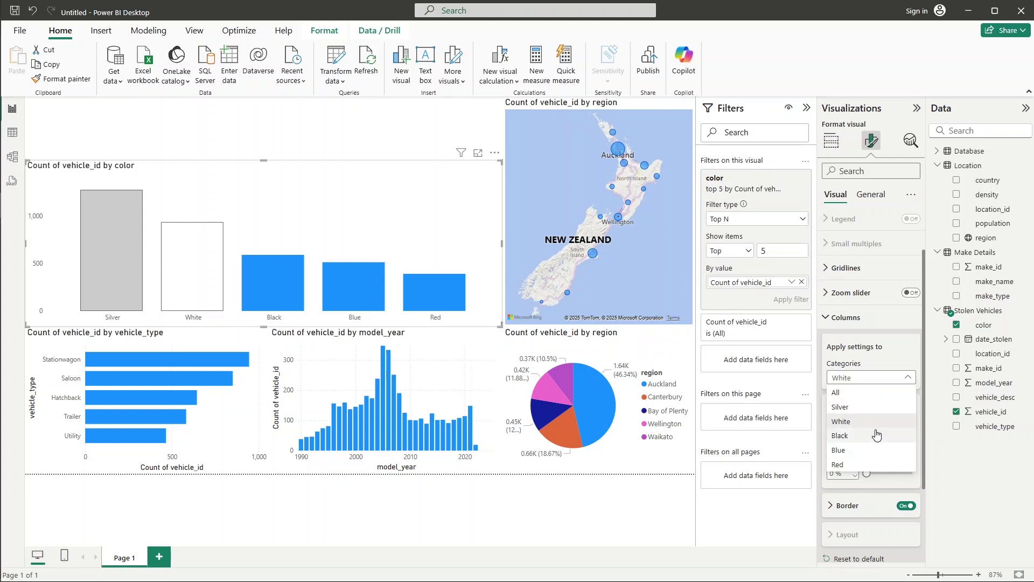
{"action": "left_click", "coordinate": [872, 431]}
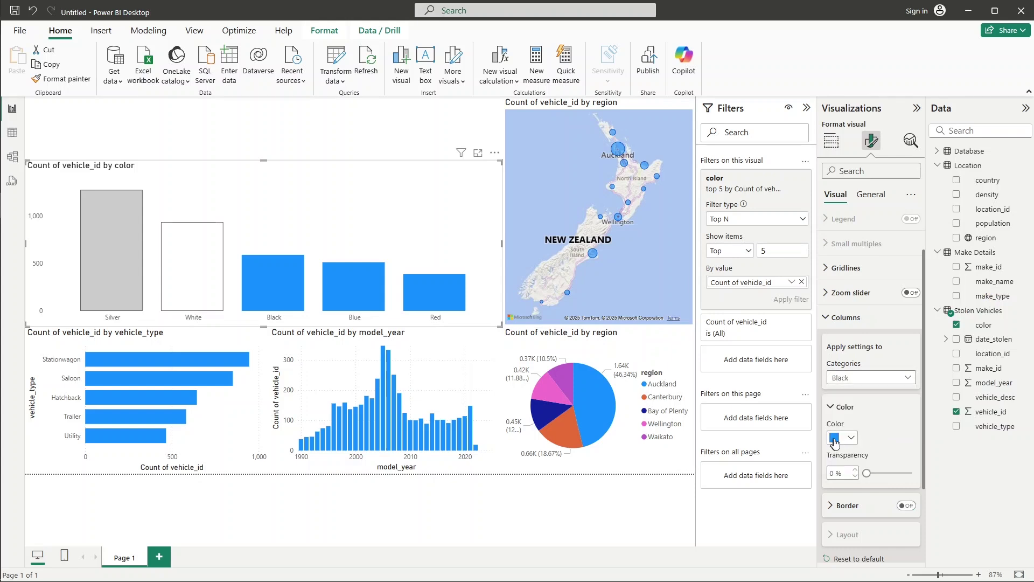
{"action": "left_click", "coordinate": [844, 438]}
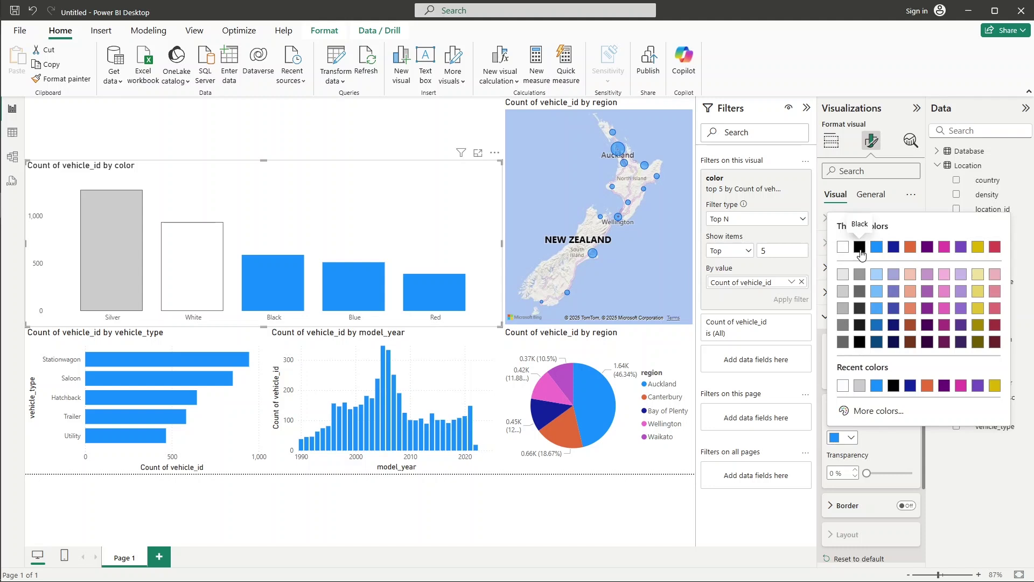
{"action": "left_click", "coordinate": [860, 248]}
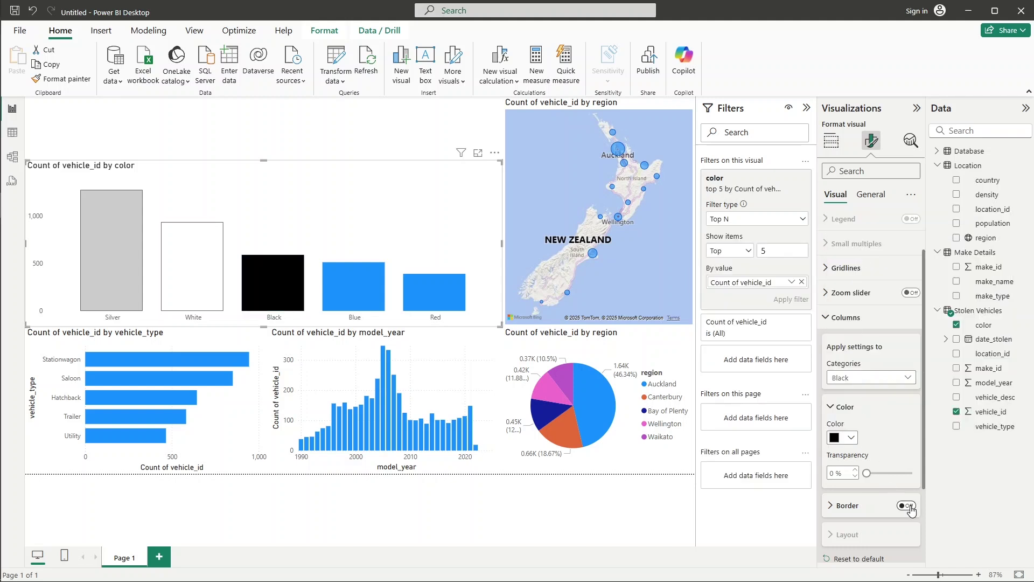
{"action": "left_click", "coordinate": [909, 507]}
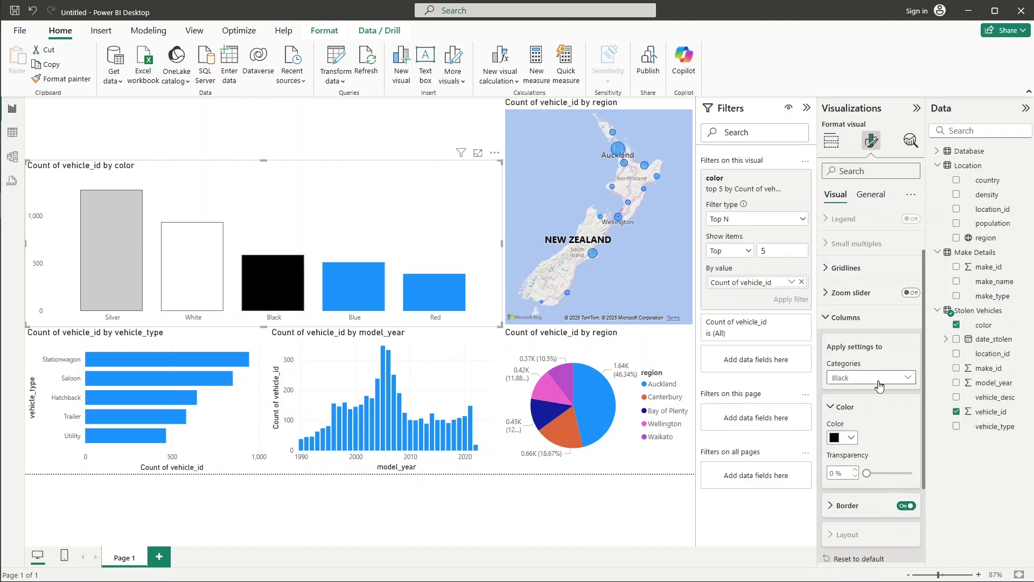
- Turn on the Blue column's border, and give the Red column a red fill with a border
{"action": "left_click", "coordinate": [880, 380]}
{"action": "left_click", "coordinate": [844, 439]}
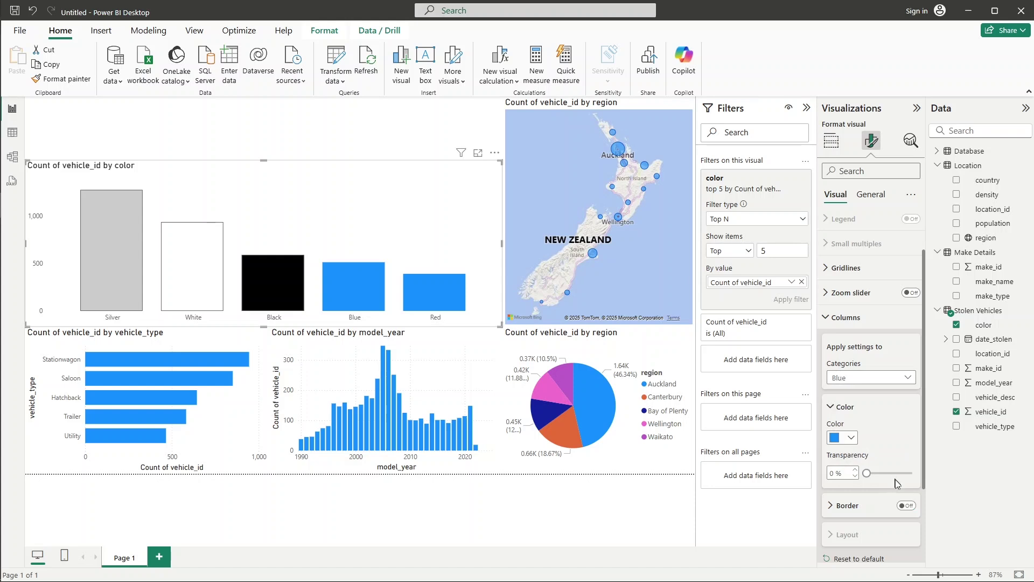
{"action": "left_click", "coordinate": [870, 380]}
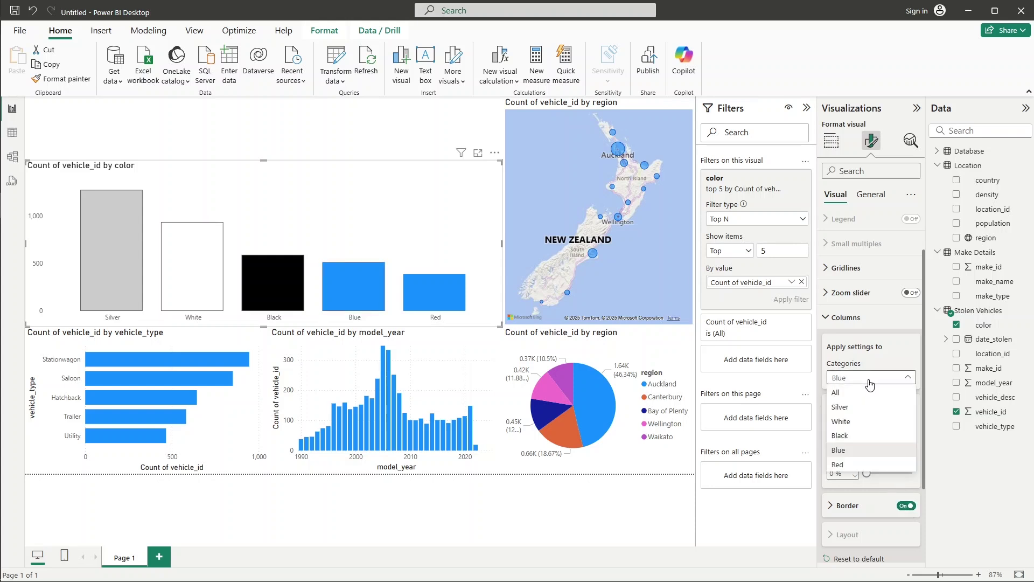
{"action": "left_click", "coordinate": [860, 463]}
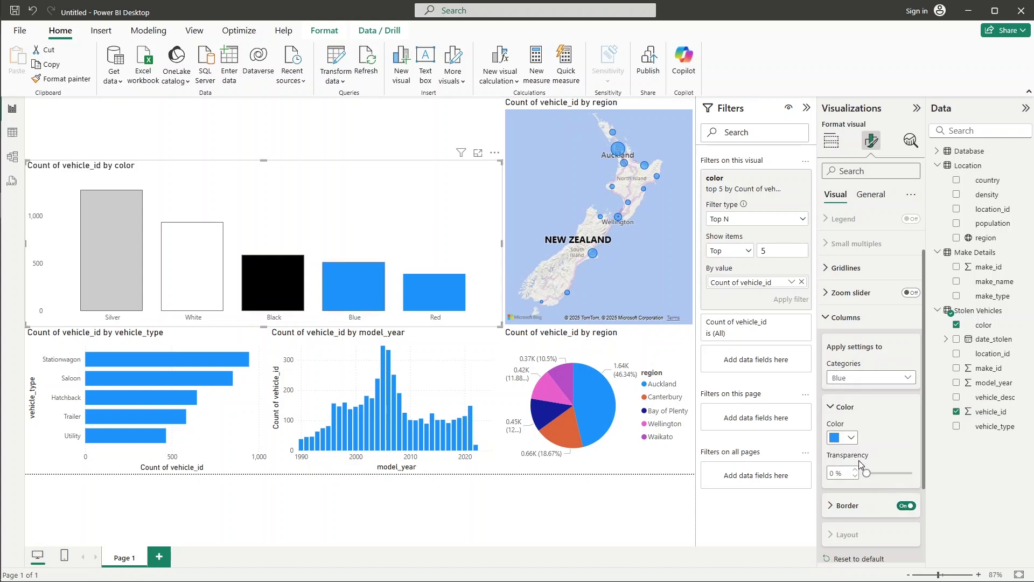
{"action": "left_click", "coordinate": [846, 438]}
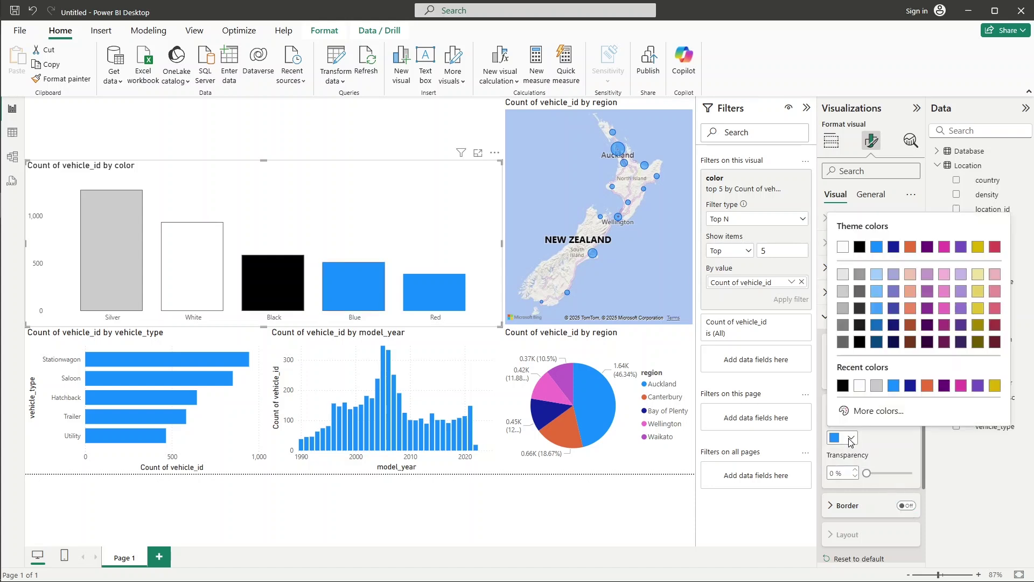
{"action": "left_click", "coordinate": [996, 247]}
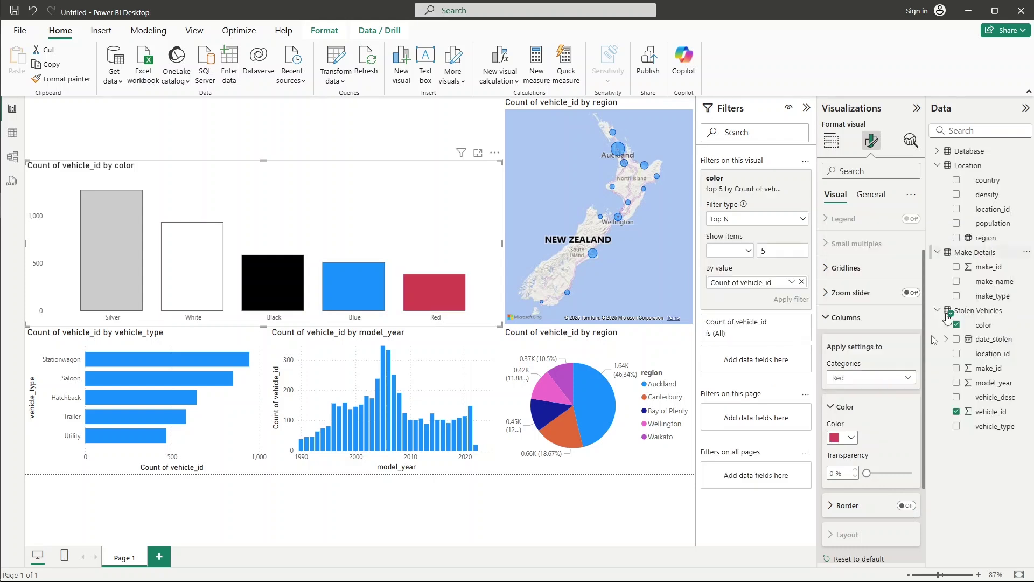
{"action": "left_click", "coordinate": [898, 508]}
- Set the color chart's title to "Most stolen vehicle color" and center it horizontally
{"action": "left_click", "coordinate": [875, 196]}
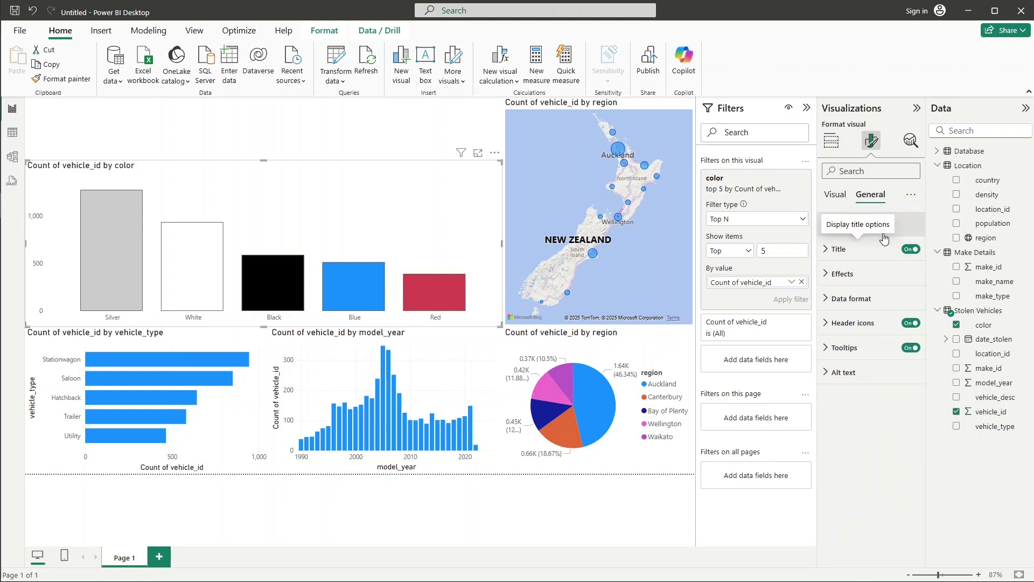
{"action": "left_click", "coordinate": [882, 226]}
{"action": "left_click", "coordinate": [882, 225]}
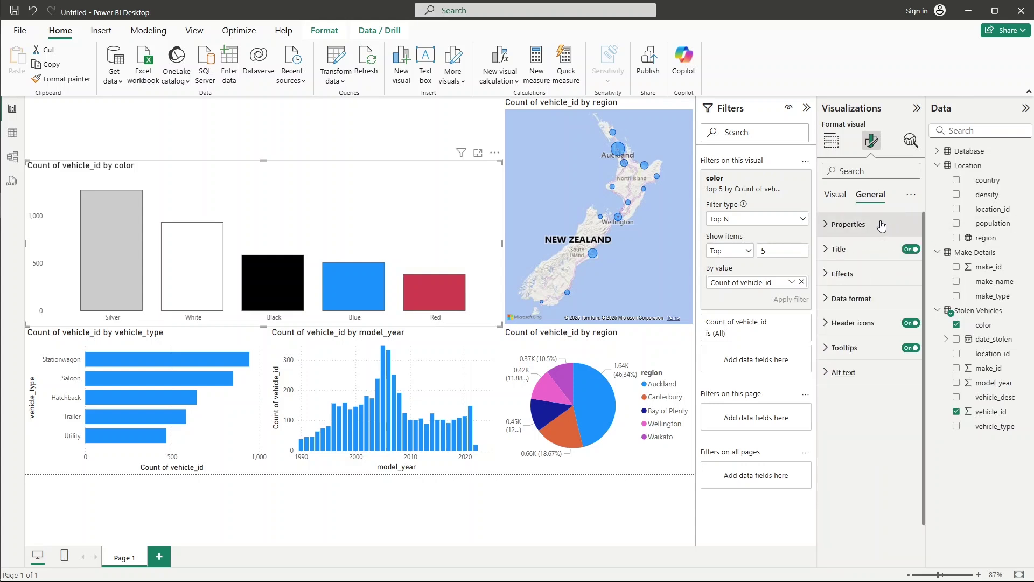
{"action": "left_click", "coordinate": [879, 252]}
{"action": "left_click", "coordinate": [861, 310]}
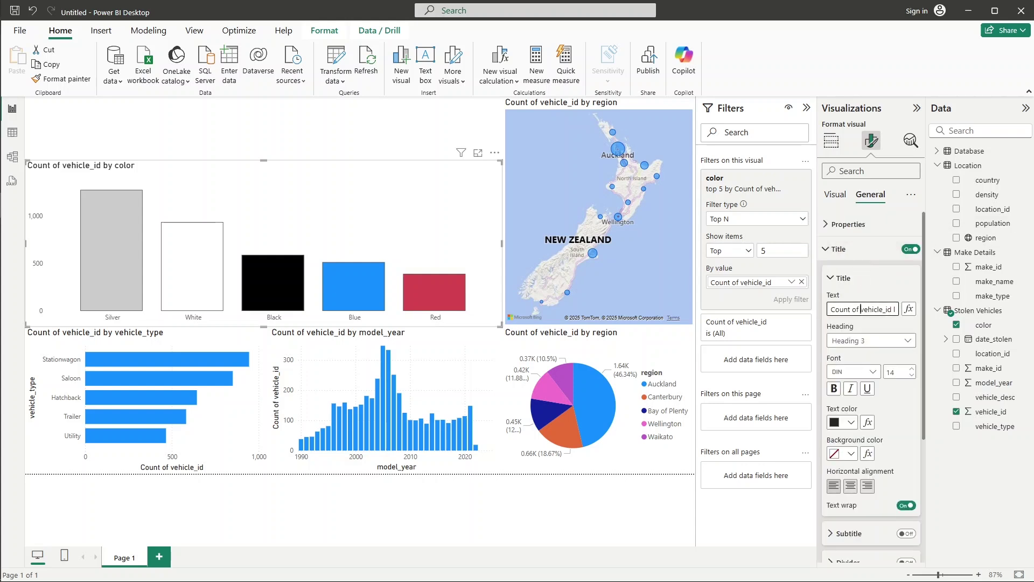
{"action": "key", "text": "ctrl+a"}
{"action": "key", "text": "BackSpace"}
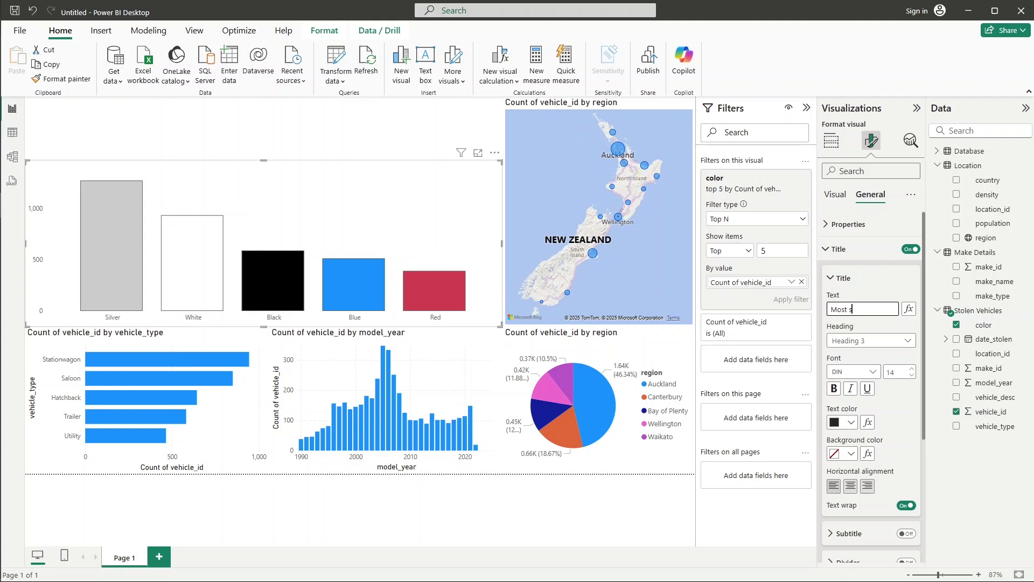
{"action": "key", "text": "Return"}
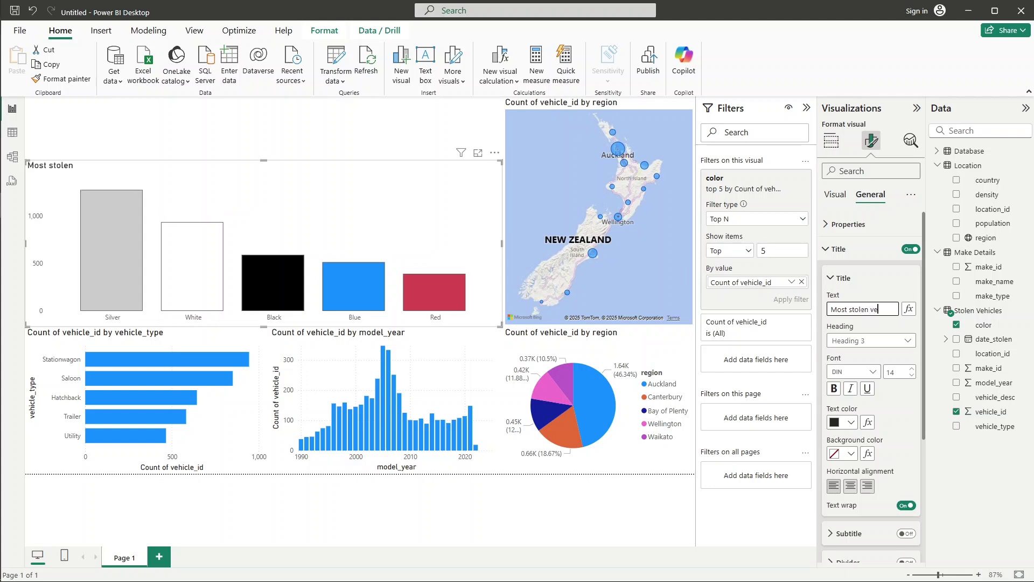
{"action": "type", "text": "vehicle color"}
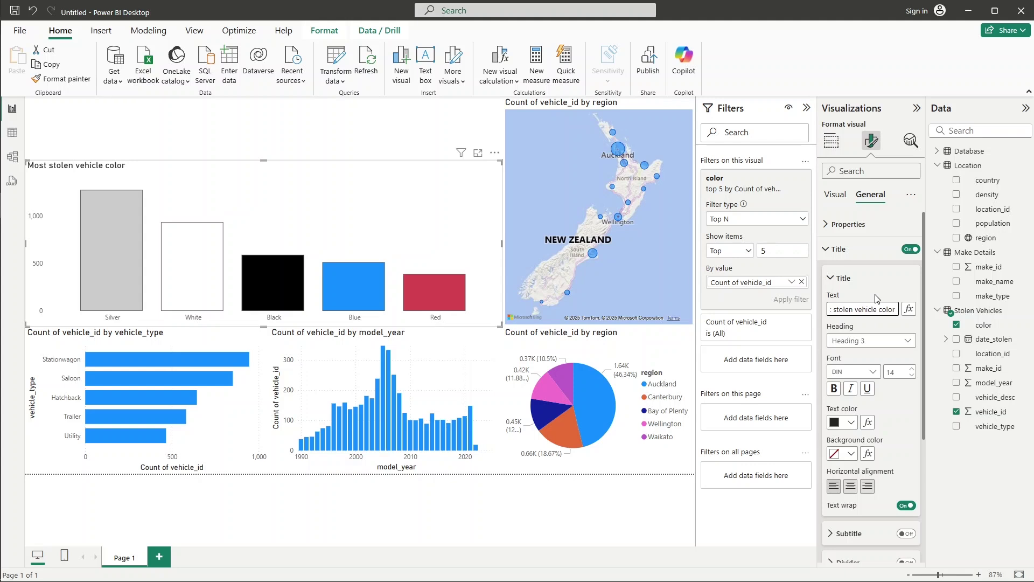
{"action": "left_click", "coordinate": [850, 486]}
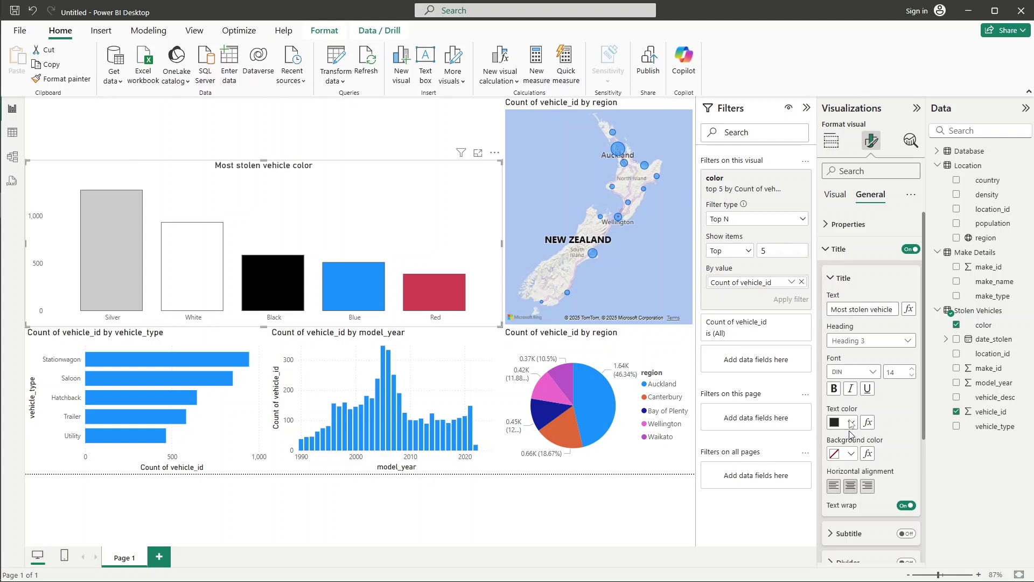
{"action": "left_click", "coordinate": [861, 279]}
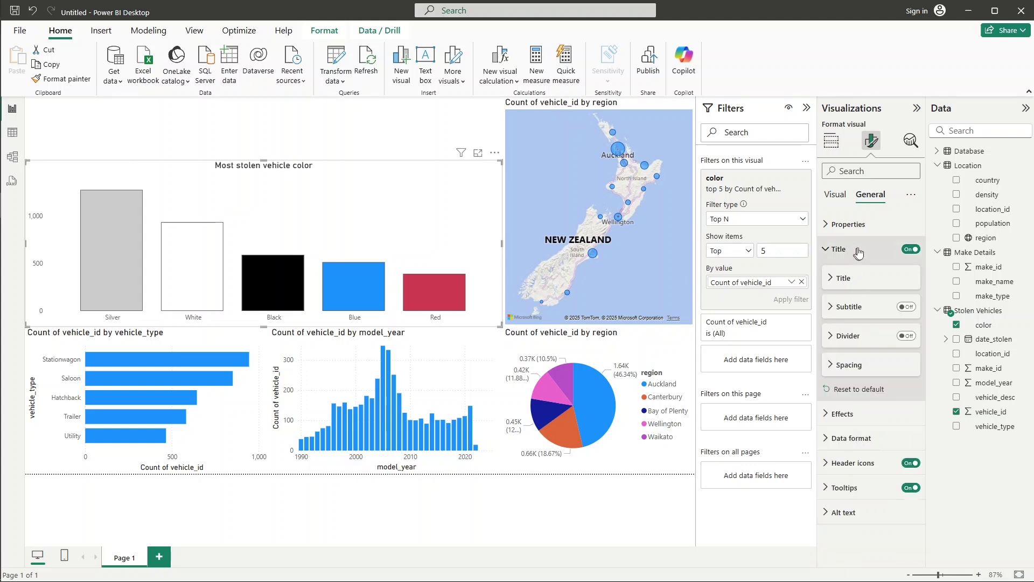
{"action": "left_click", "coordinate": [860, 251]}
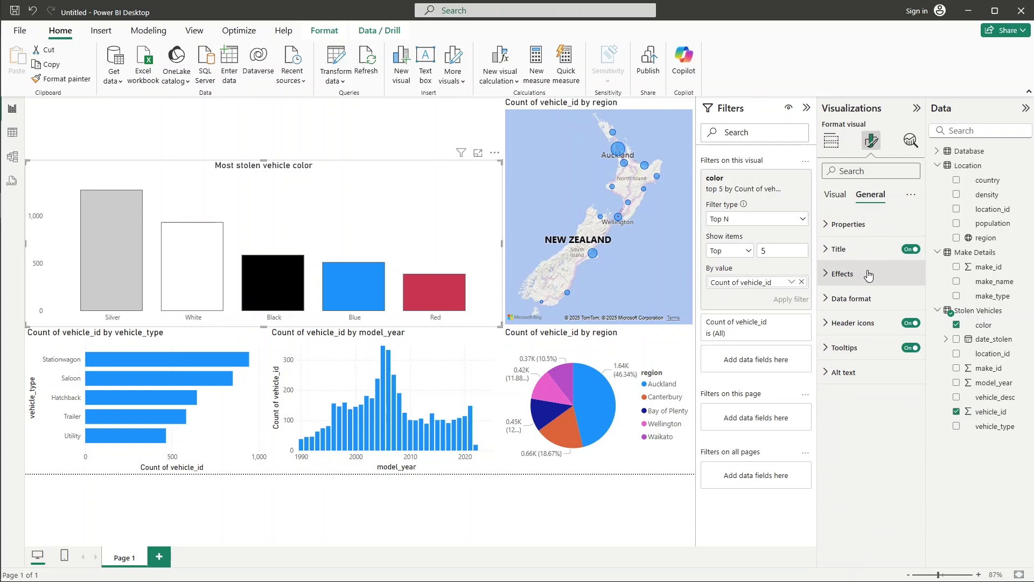
{"action": "left_click", "coordinate": [868, 274]}
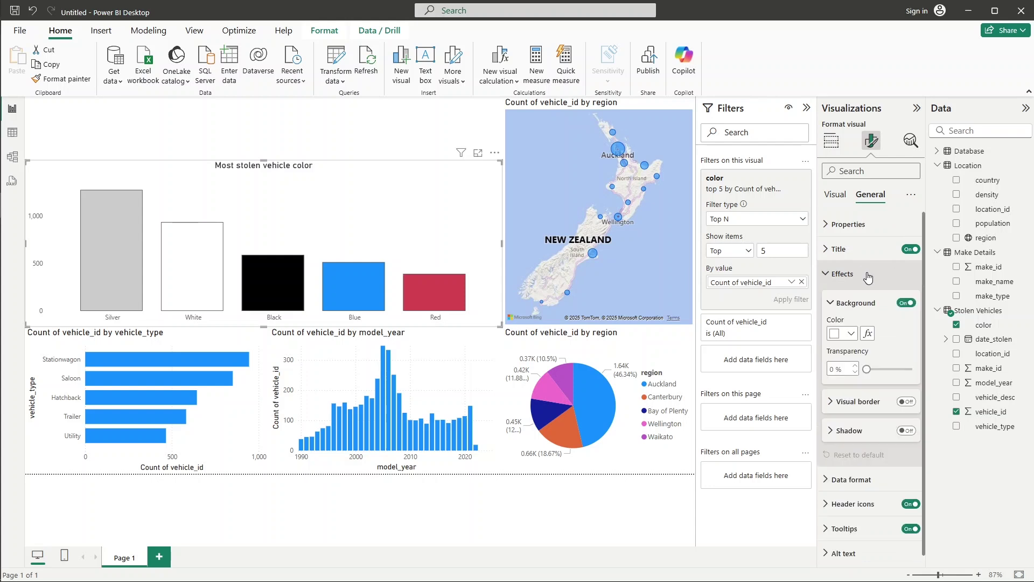
{"action": "left_click", "coordinate": [867, 275]}
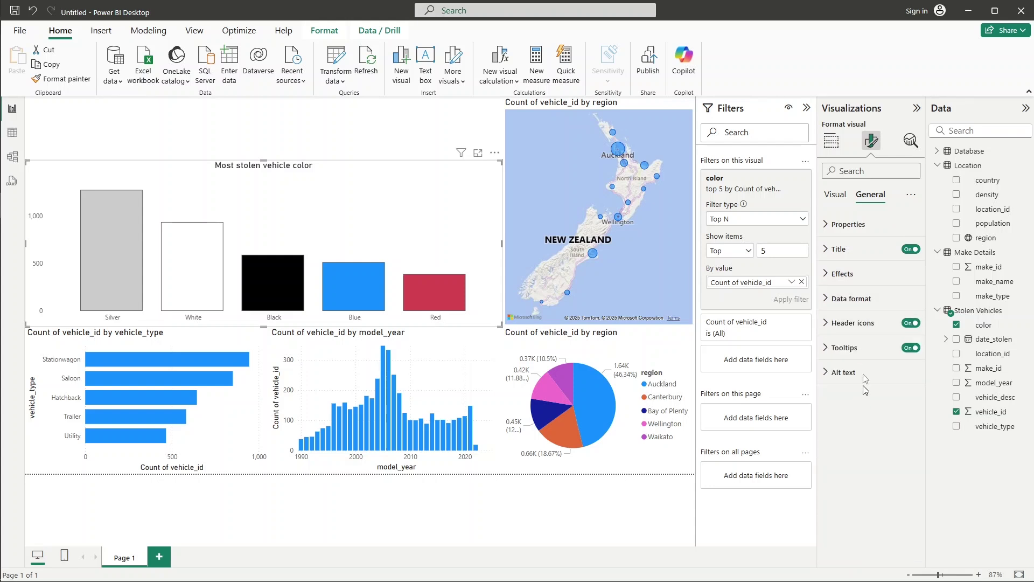
- Set the vehicle type bar chart's title to "Most vehicle type stolen" and center it horizontally
{"action": "left_click", "coordinate": [209, 342]}
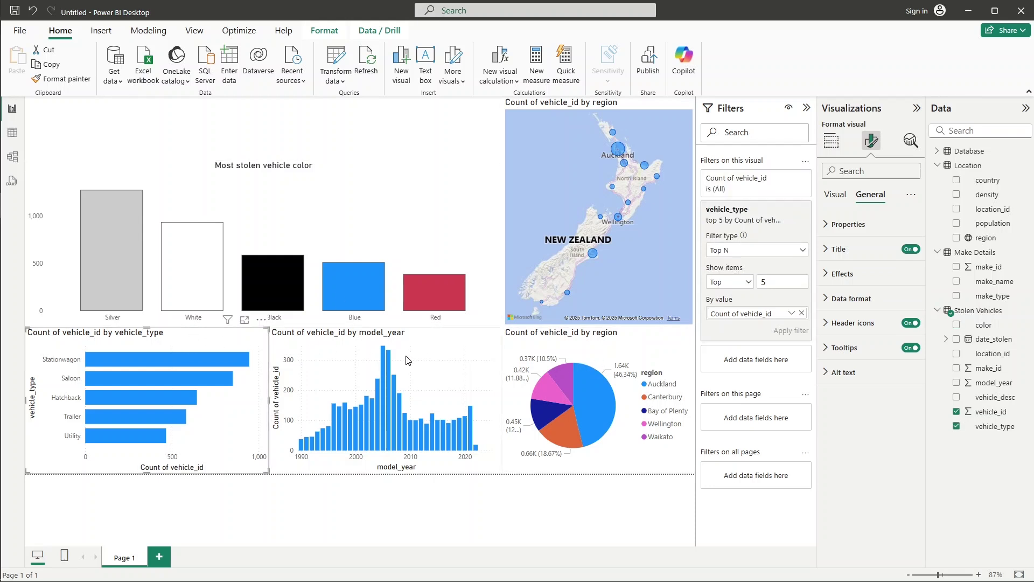
{"action": "left_click", "coordinate": [865, 251]}
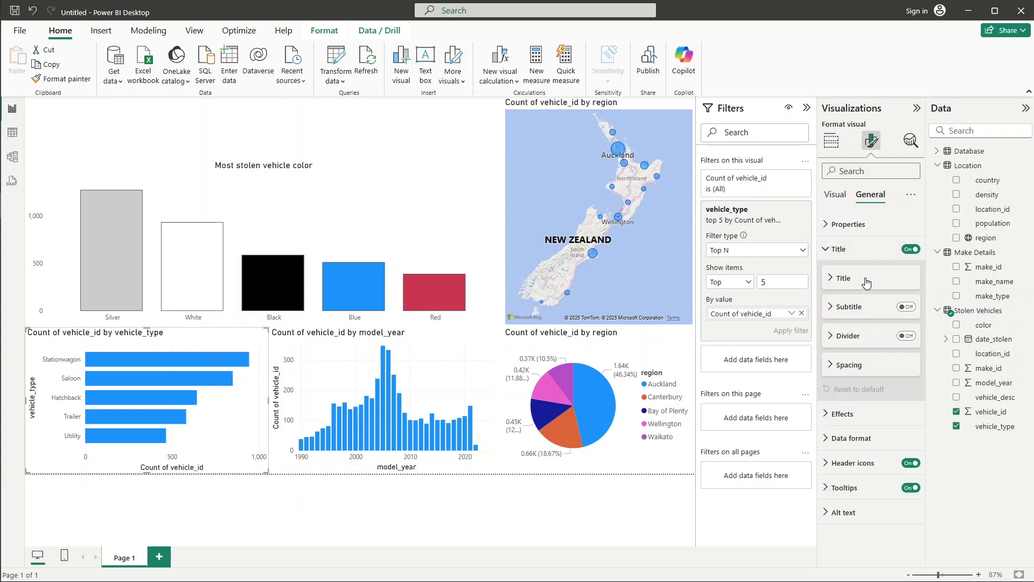
{"action": "left_click", "coordinate": [866, 283]}
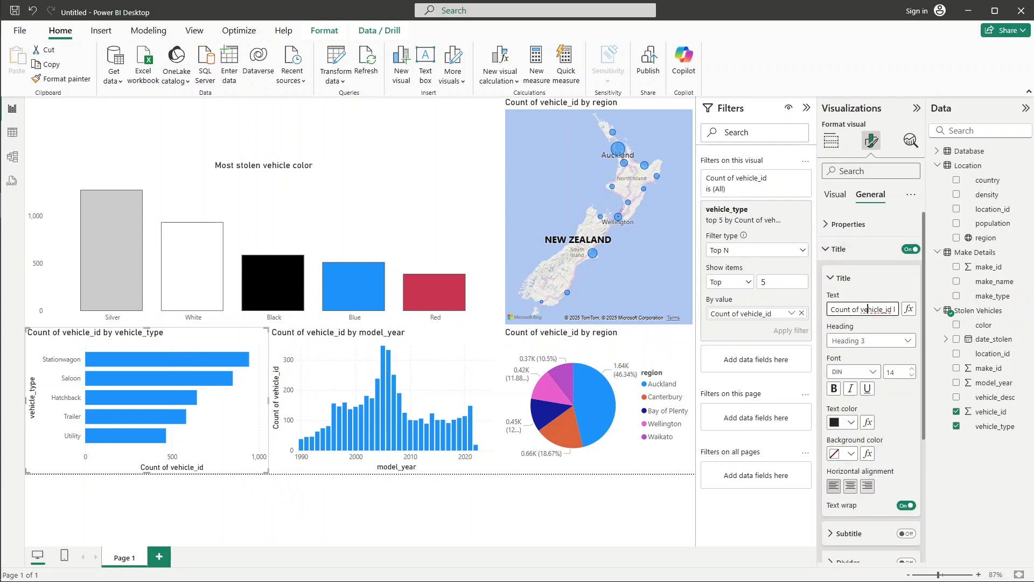
{"action": "left_click", "coordinate": [871, 310]}
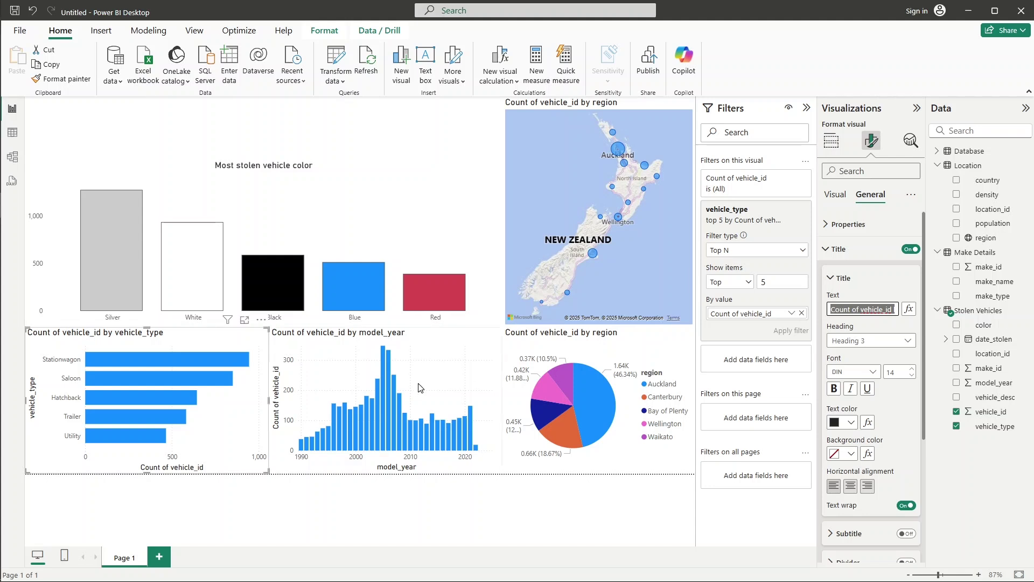
{"action": "mouse_move", "coordinate": [196, 359]}
{"action": "type", "text": "Most ve"}
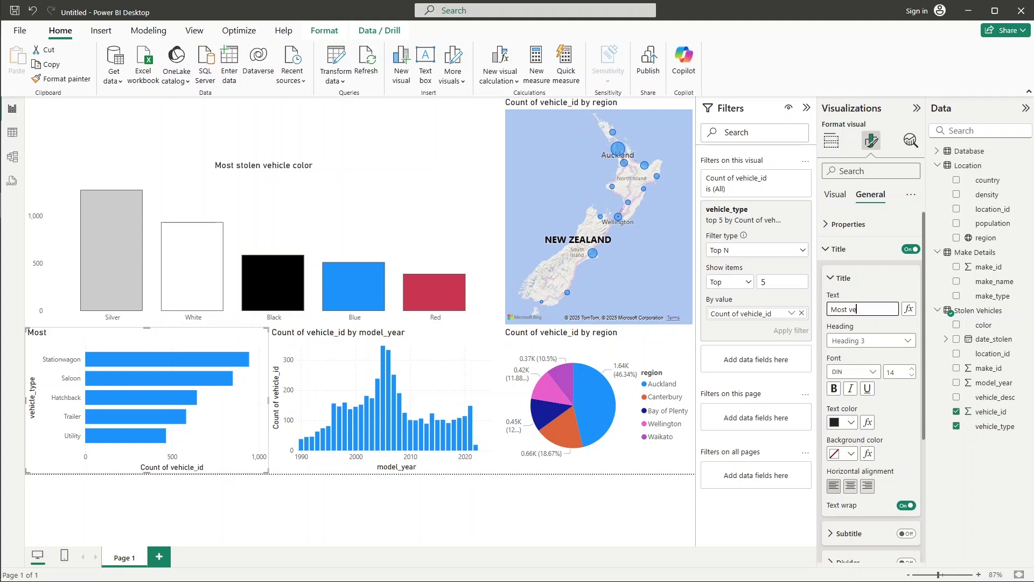
{"action": "type", "text": "hicle type stolen"}
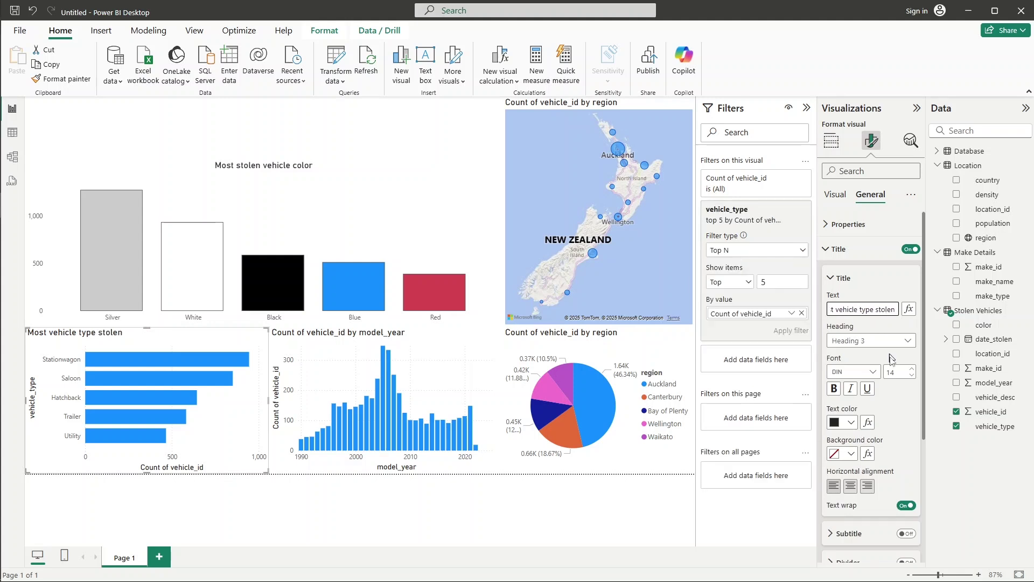
{"action": "left_click", "coordinate": [850, 486]}
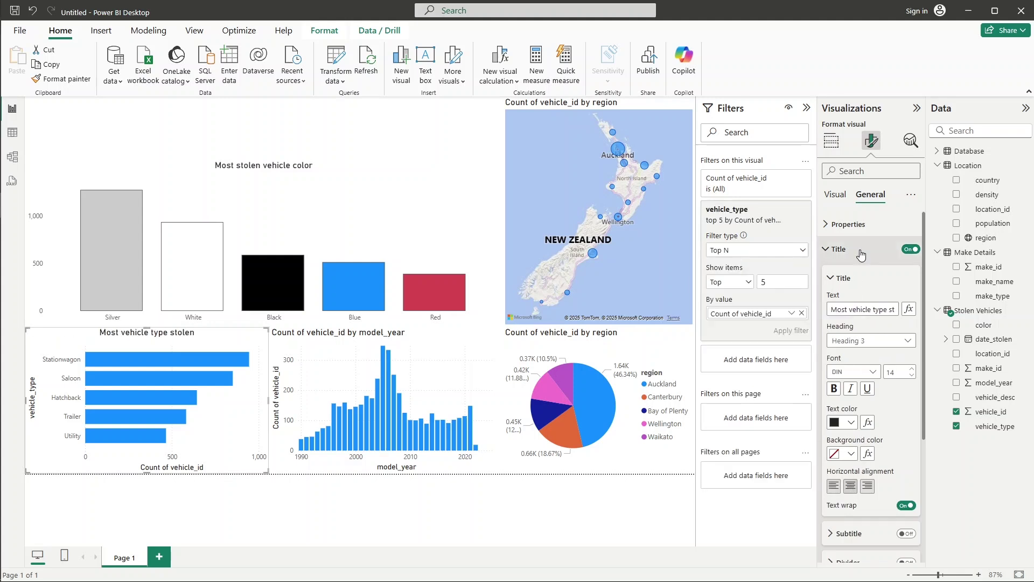
{"action": "left_click", "coordinate": [862, 279]}
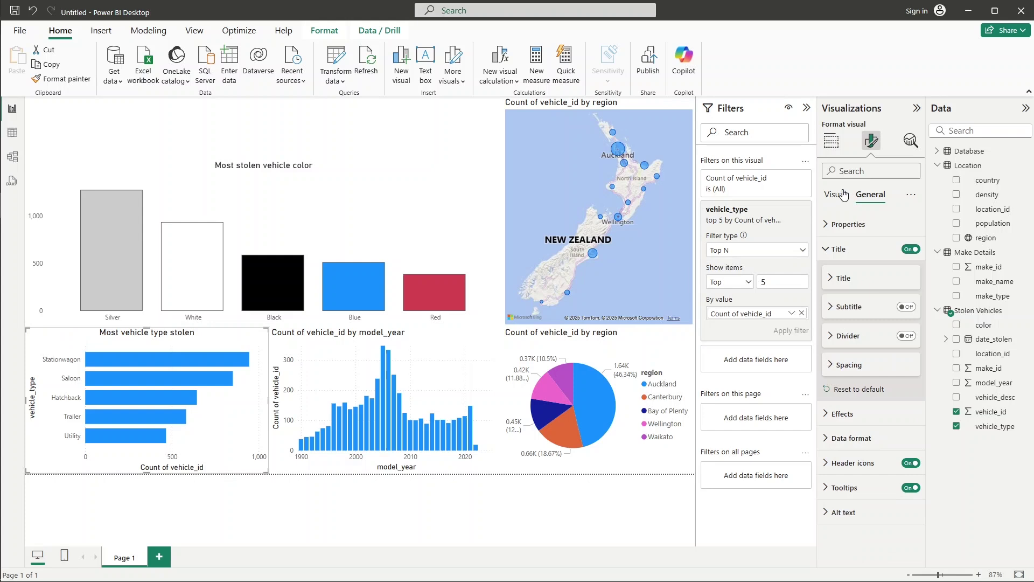
- Turn off the Y-axis and X-axis titles of the vehicle type bar chart
{"action": "left_click", "coordinate": [836, 194]}
{"action": "left_click", "coordinate": [869, 225]}
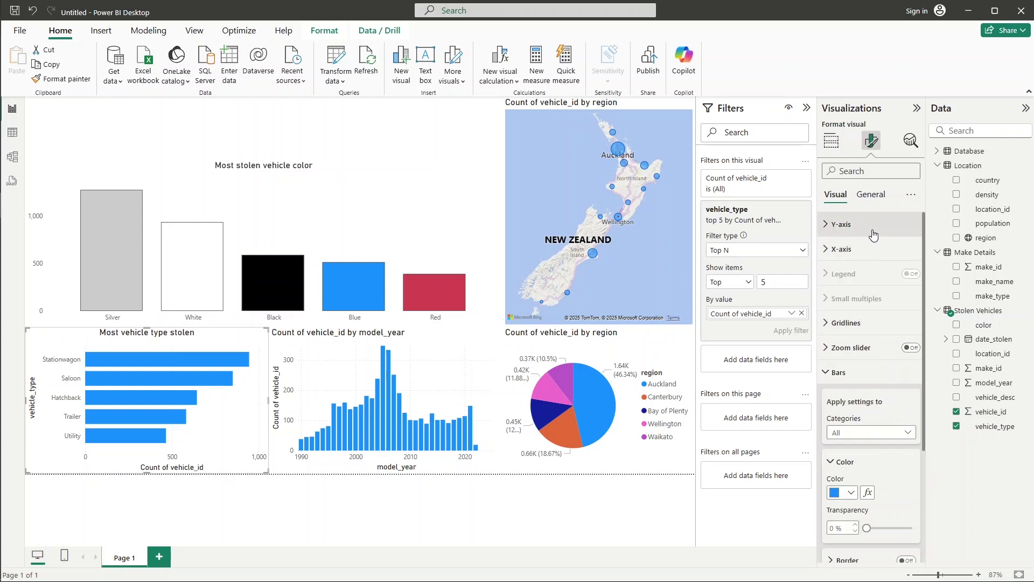
{"action": "left_click", "coordinate": [906, 436]}
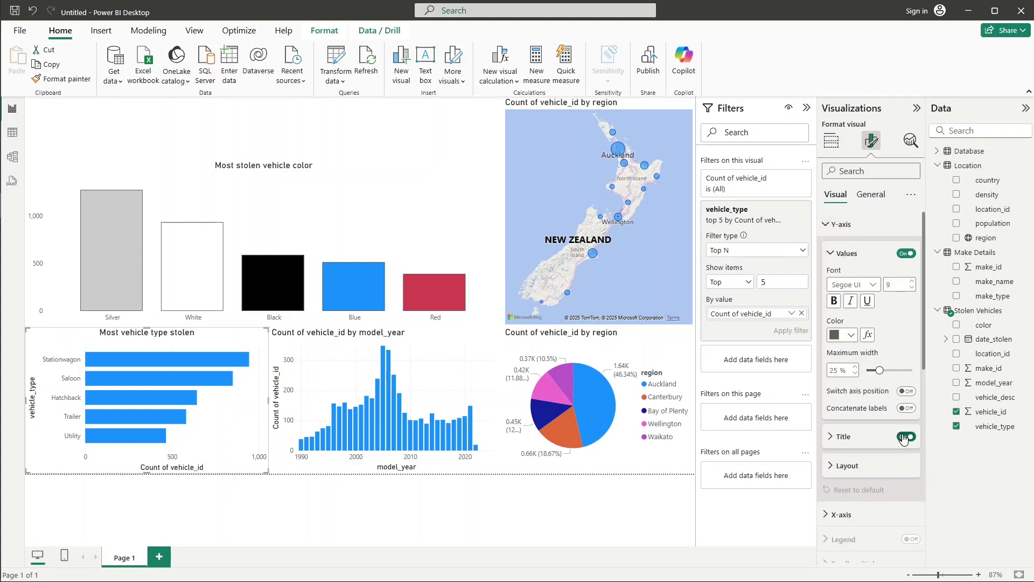
{"action": "left_click", "coordinate": [853, 223]}
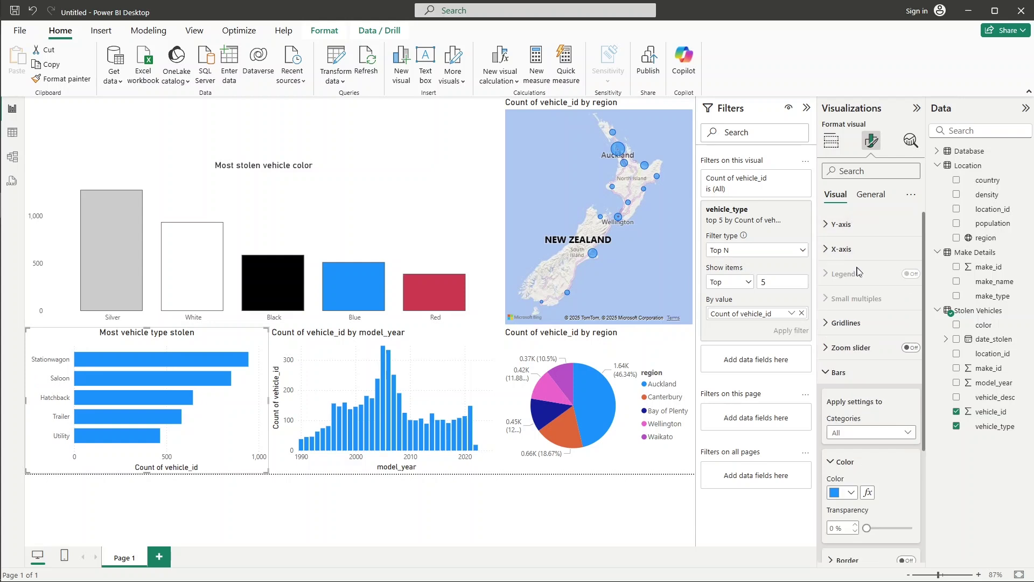
{"action": "left_click", "coordinate": [872, 249]}
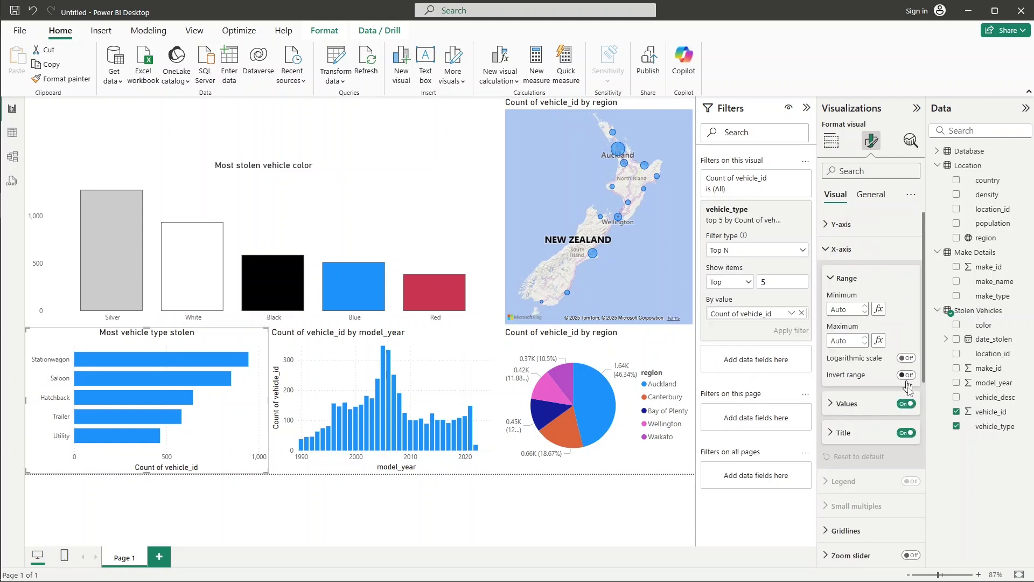
{"action": "left_click", "coordinate": [907, 433]}
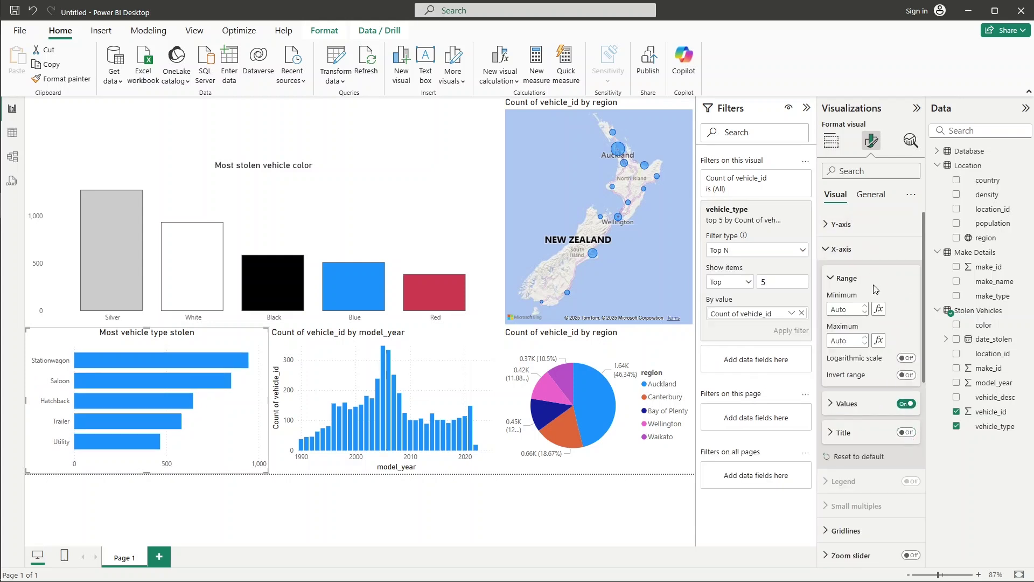
{"action": "left_click", "coordinate": [860, 251]}
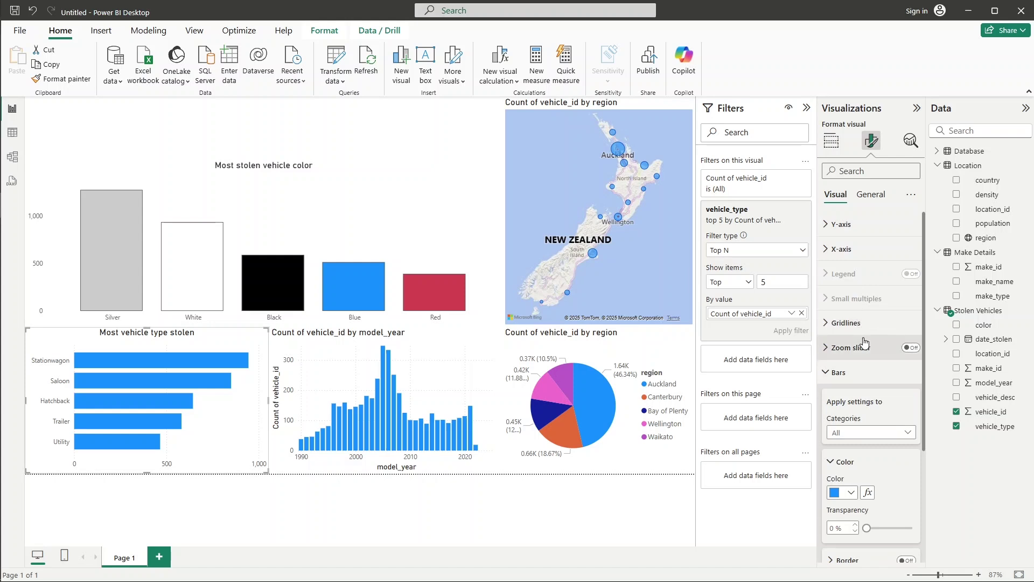
- Turn off the vertical gridlines of the vehicle type bar chart
{"action": "left_click", "coordinate": [857, 323]}
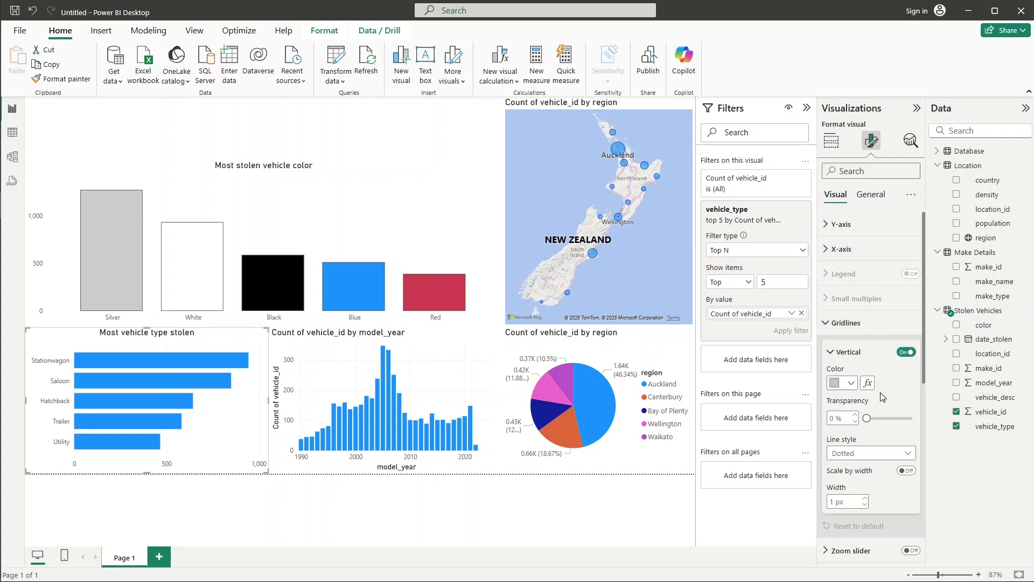
{"action": "left_click", "coordinate": [907, 352]}
{"action": "left_click", "coordinate": [878, 333]}
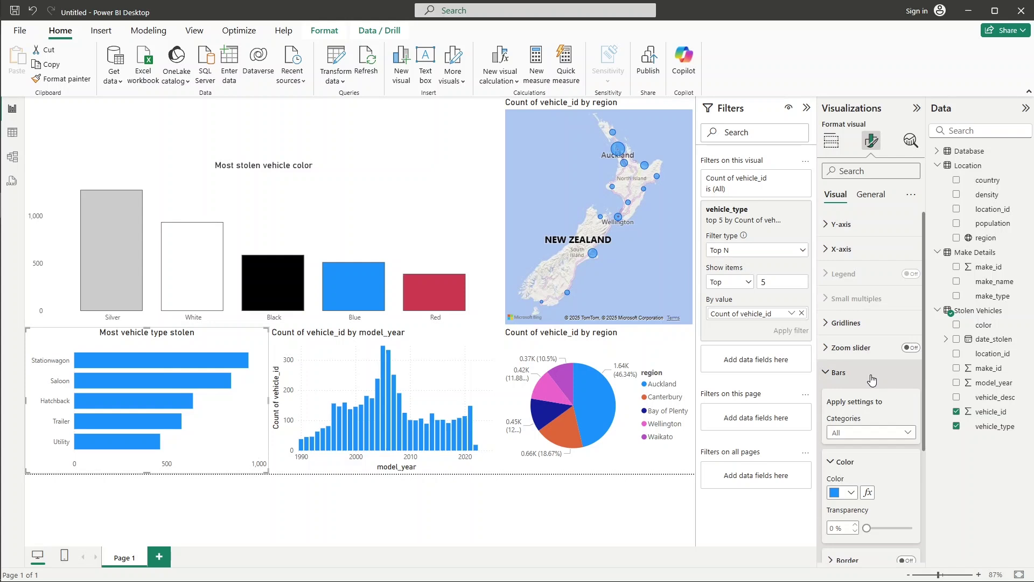
{"action": "left_click", "coordinate": [872, 377]}
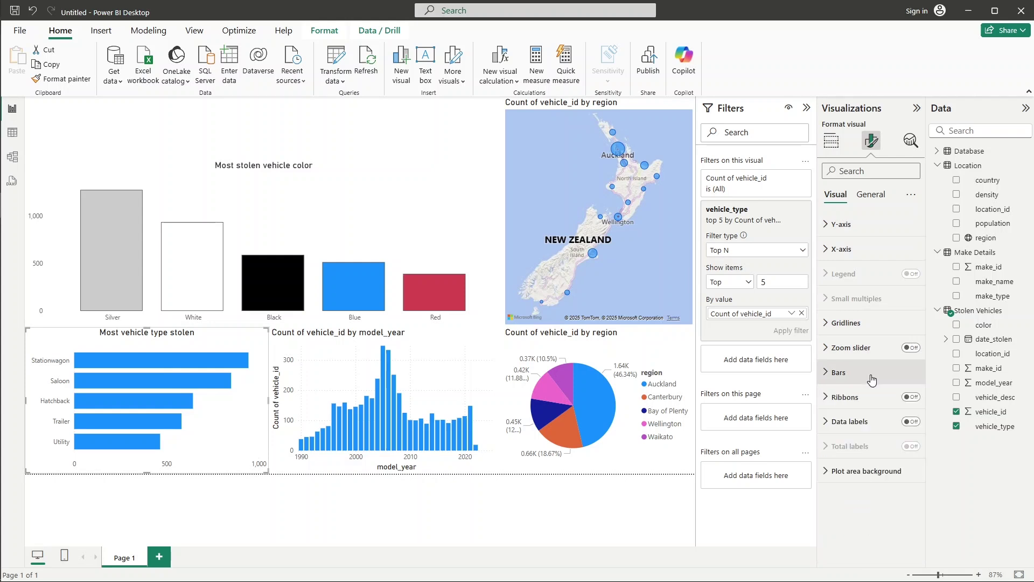
{"action": "left_click", "coordinate": [867, 198]}
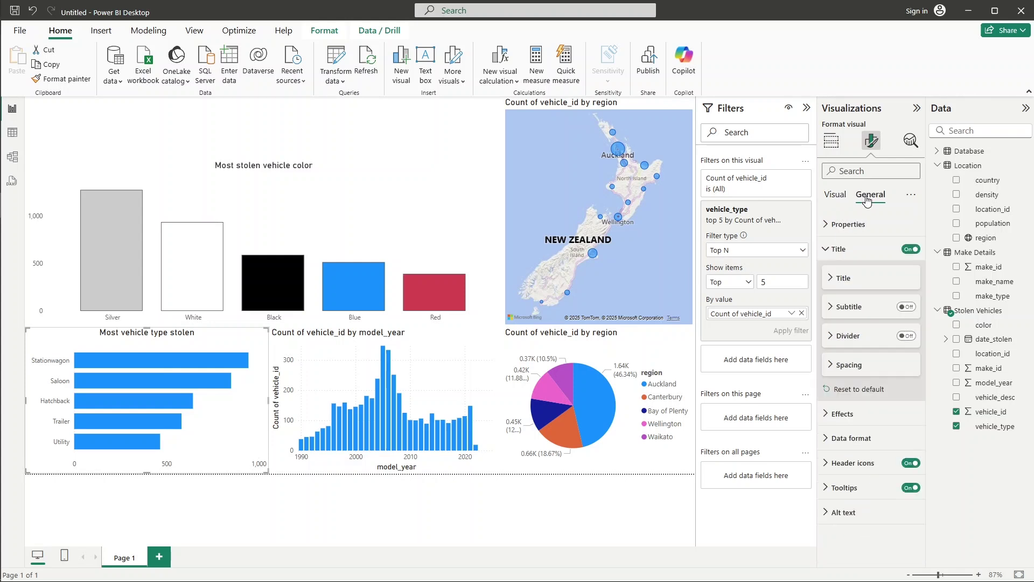
{"action": "left_click", "coordinate": [867, 251]}
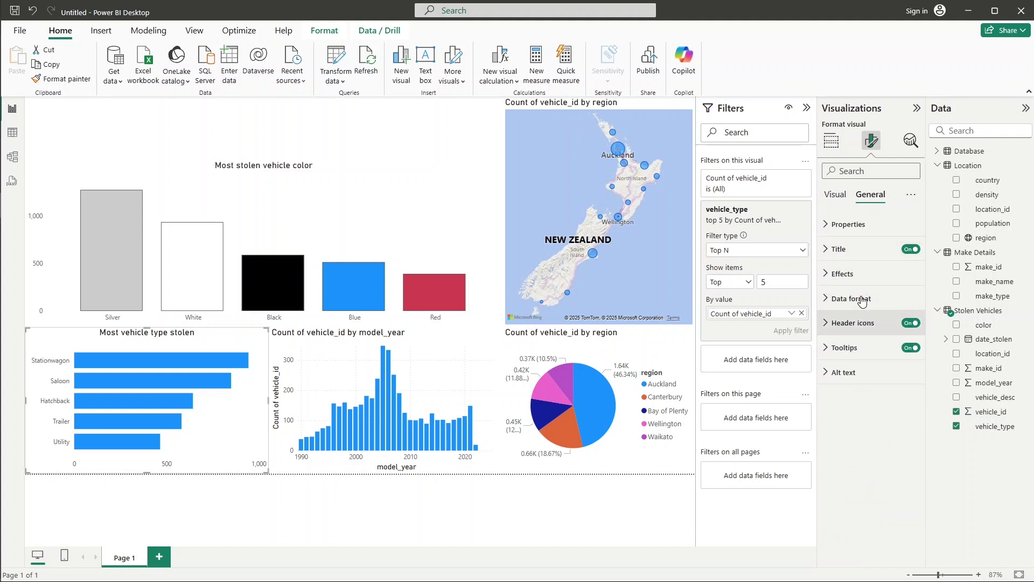
- Set the model year column chart's title to "Most vehicles stolen by model year" and center it horizontally
{"action": "left_click", "coordinate": [441, 353]}
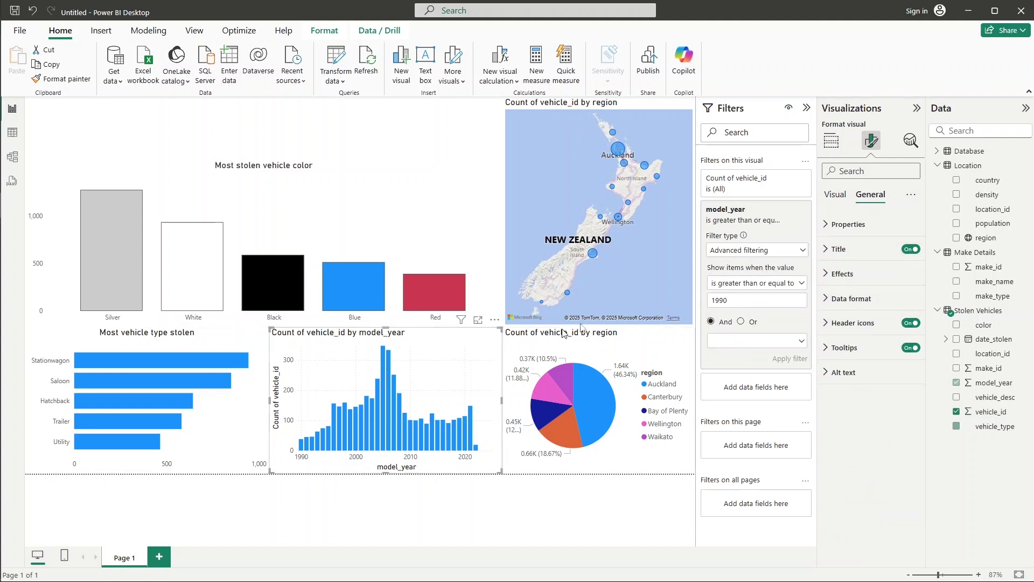
{"action": "left_click", "coordinate": [863, 251]}
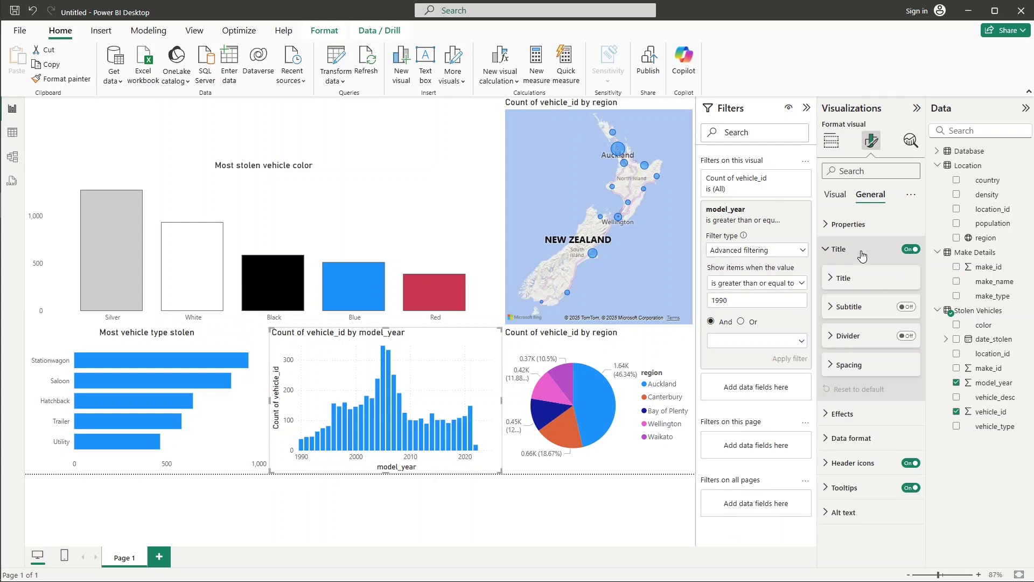
{"action": "left_click", "coordinate": [866, 279]}
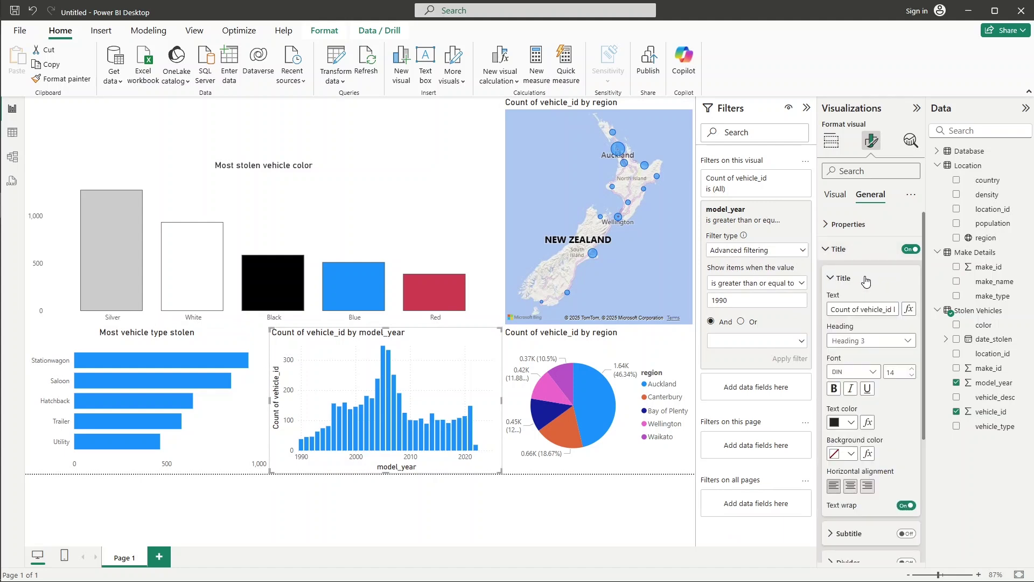
{"action": "left_click", "coordinate": [859, 309]}
{"action": "key", "text": "ctrl+a"}
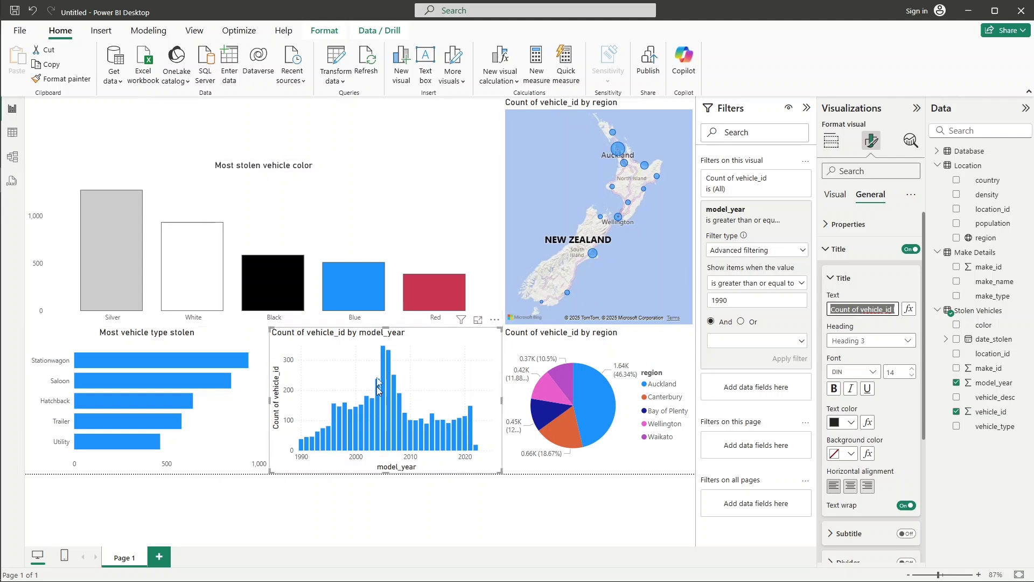
{"action": "type", "text": "Most vehi"}
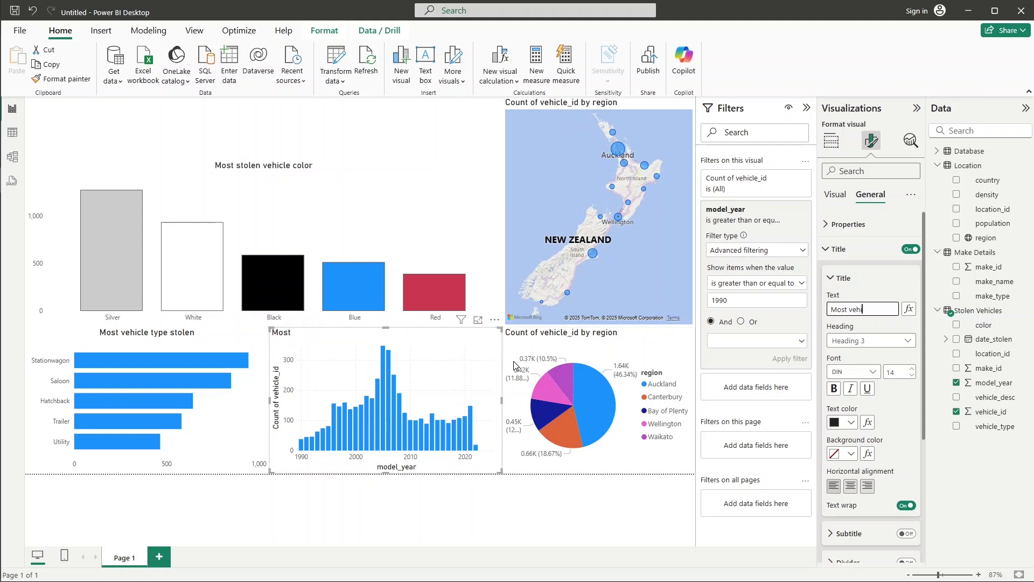
{"action": "type", "text": "cles stolen by model year"}
{"action": "left_click", "coordinate": [851, 486]}
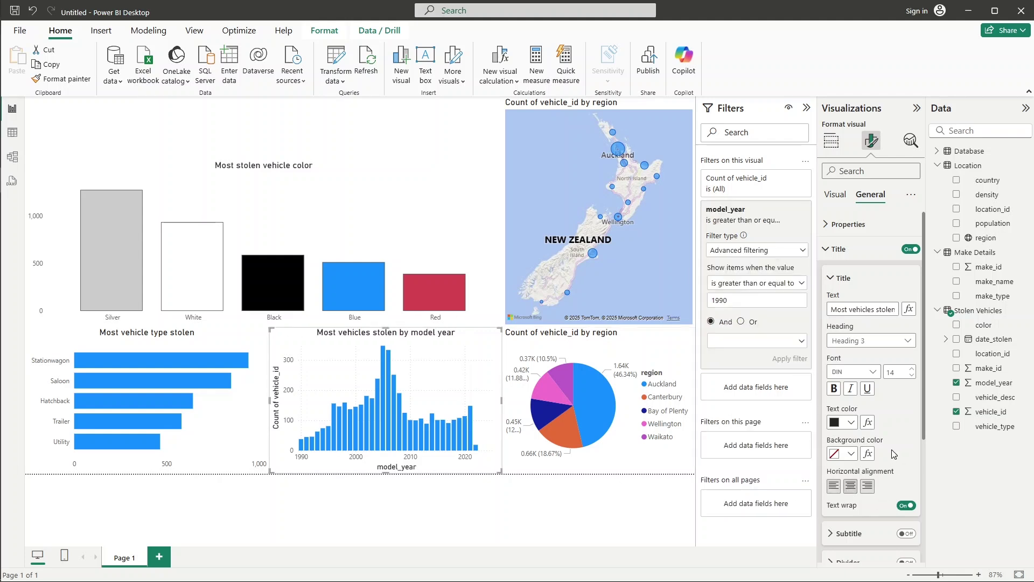
- Turn off the X-axis and Y-axis titles of the model year column chart
{"action": "left_click", "coordinate": [836, 194]}
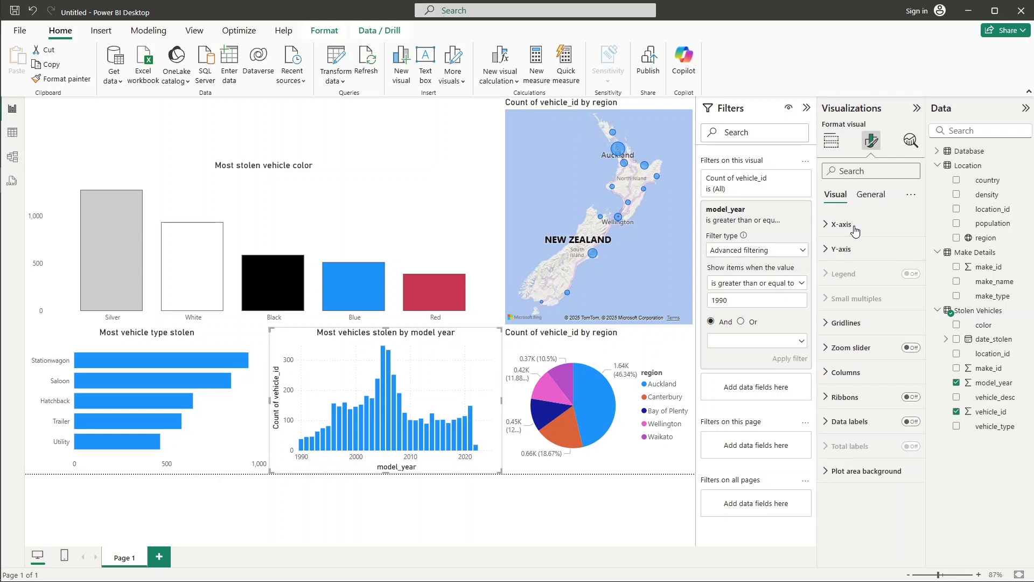
{"action": "left_click", "coordinate": [857, 226]}
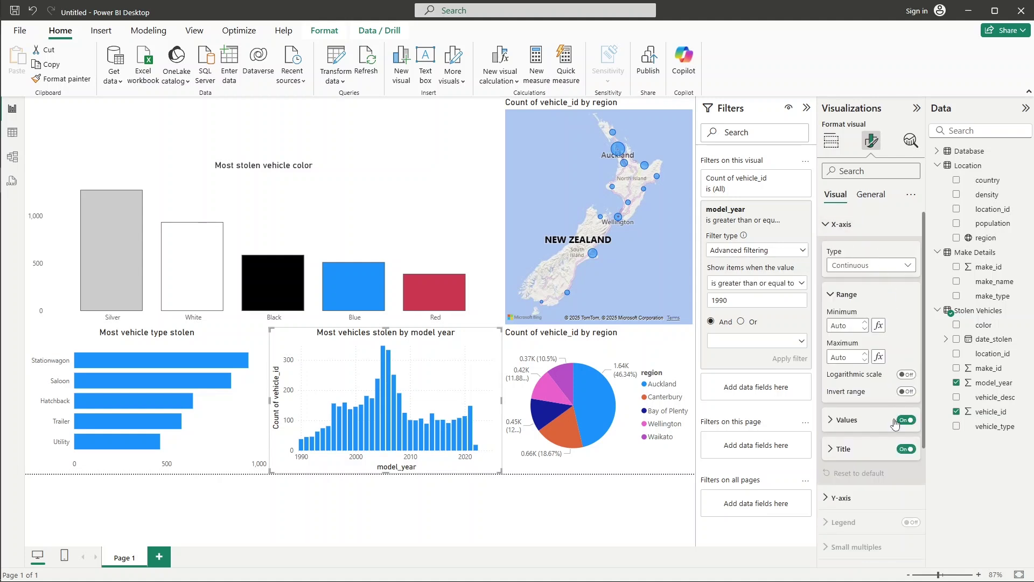
{"action": "left_click", "coordinate": [907, 450]}
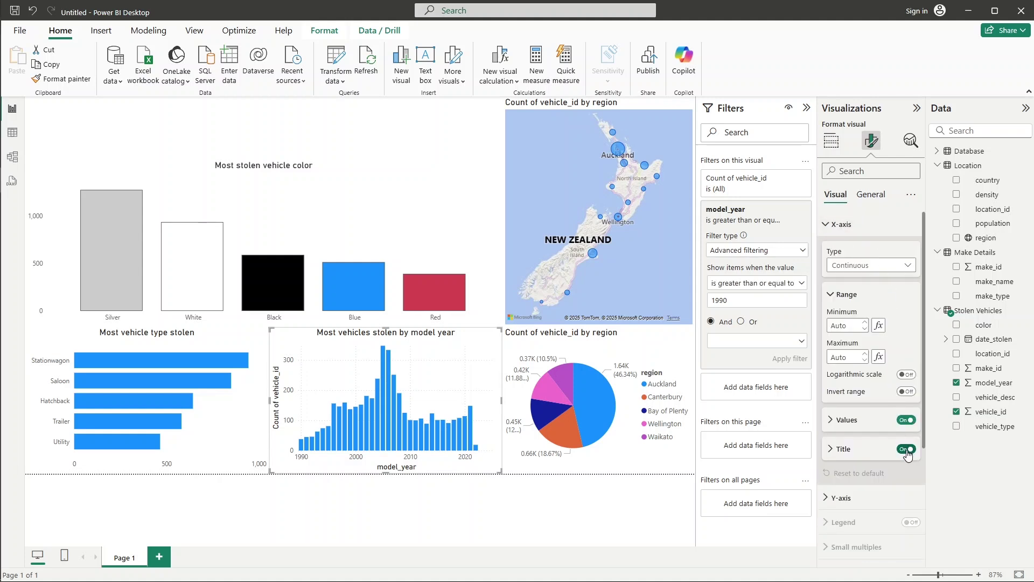
{"action": "left_click", "coordinate": [871, 226]}
{"action": "left_click", "coordinate": [868, 249]}
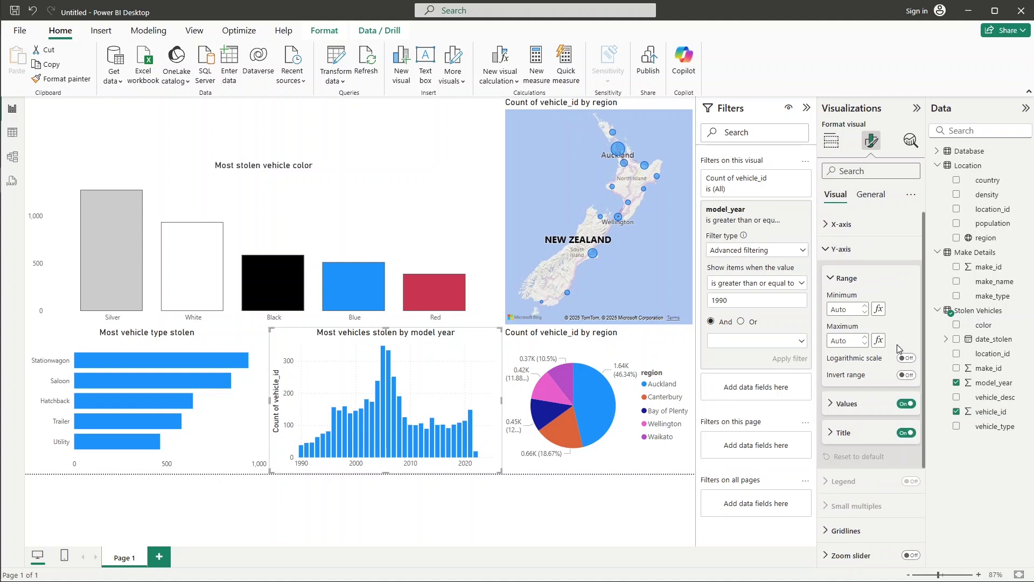
{"action": "left_click", "coordinate": [906, 433]}
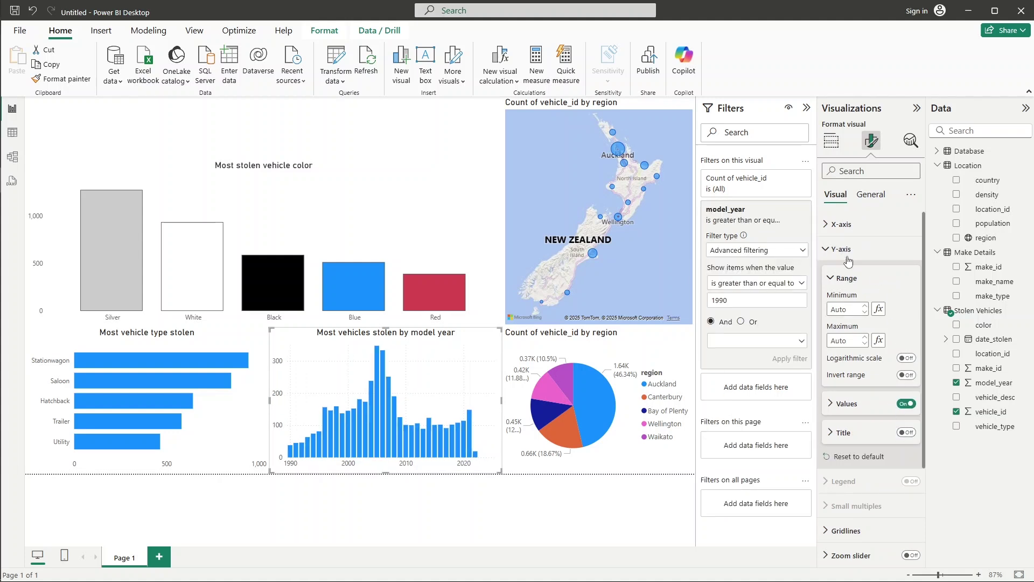
{"action": "left_click", "coordinate": [850, 251]}
- Turn off the horizontal and vertical gridlines of the model year column chart
{"action": "left_click", "coordinate": [846, 323]}
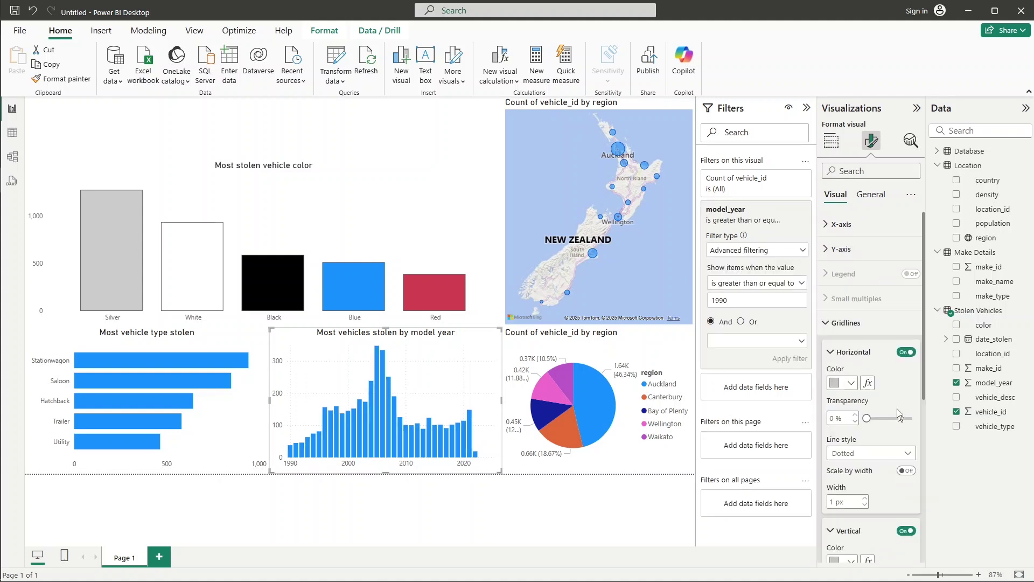
{"action": "left_click", "coordinate": [906, 352]}
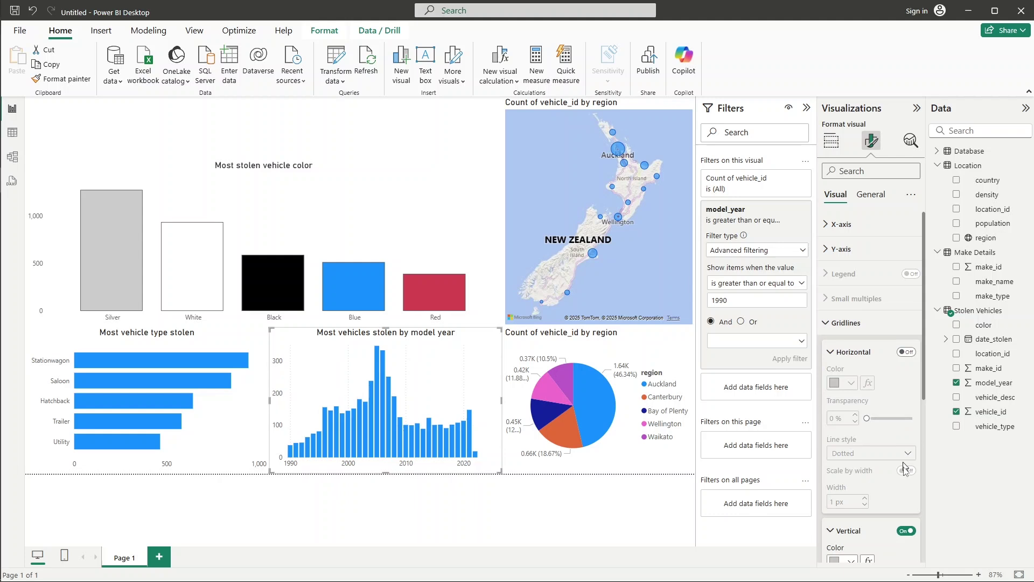
{"action": "left_click", "coordinate": [907, 532]}
{"action": "left_click", "coordinate": [847, 323]}
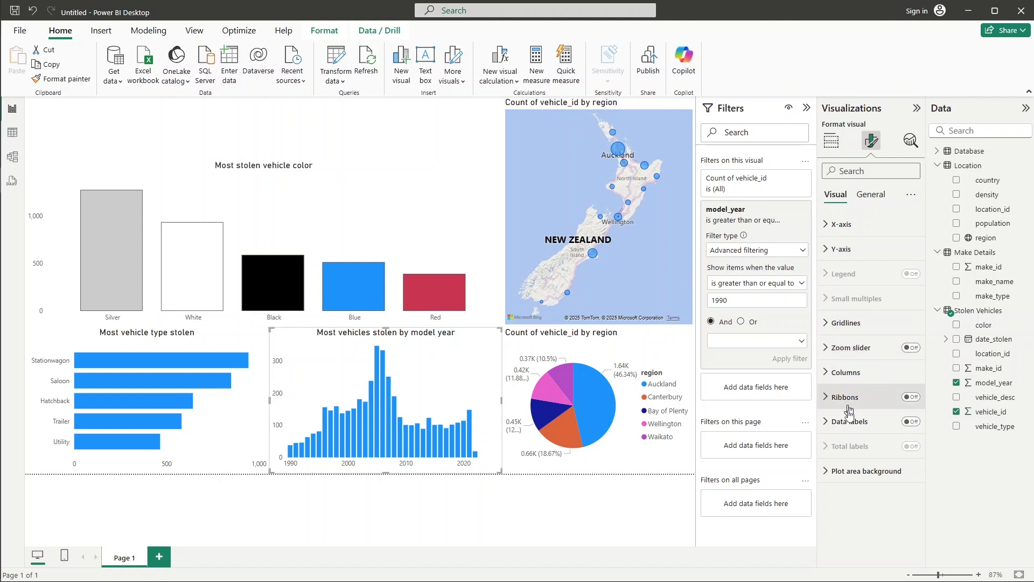
{"action": "left_click", "coordinate": [862, 374]}
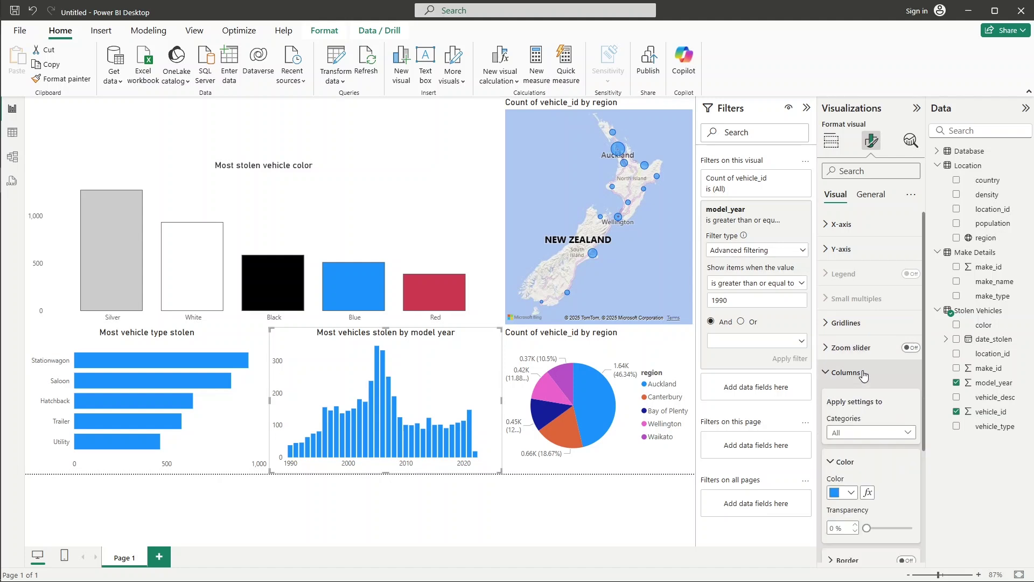
{"action": "left_click", "coordinate": [862, 373]}
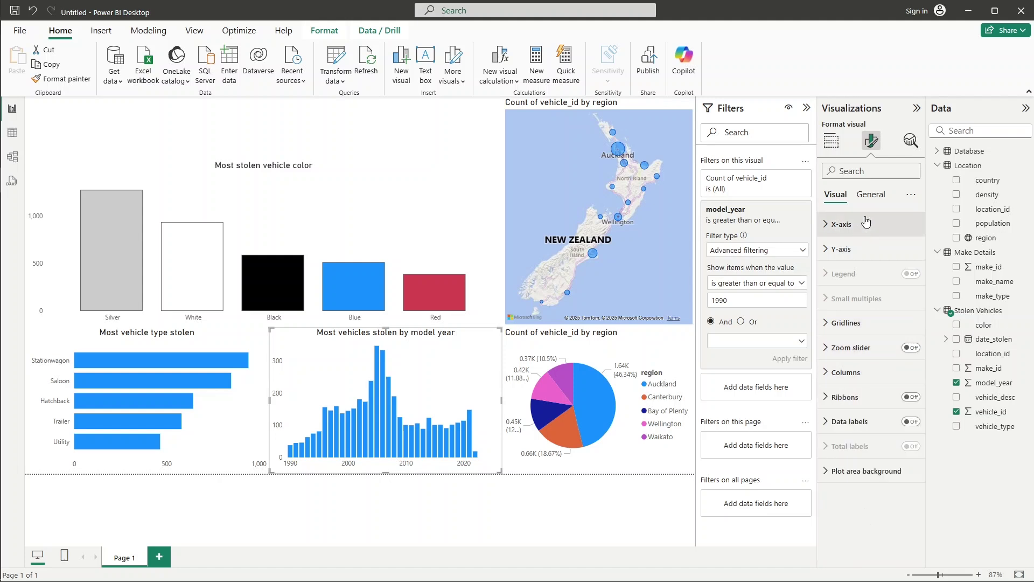
- Set the region pie chart's title to "Most stolen vehicle by region"
{"action": "left_click", "coordinate": [871, 195]}
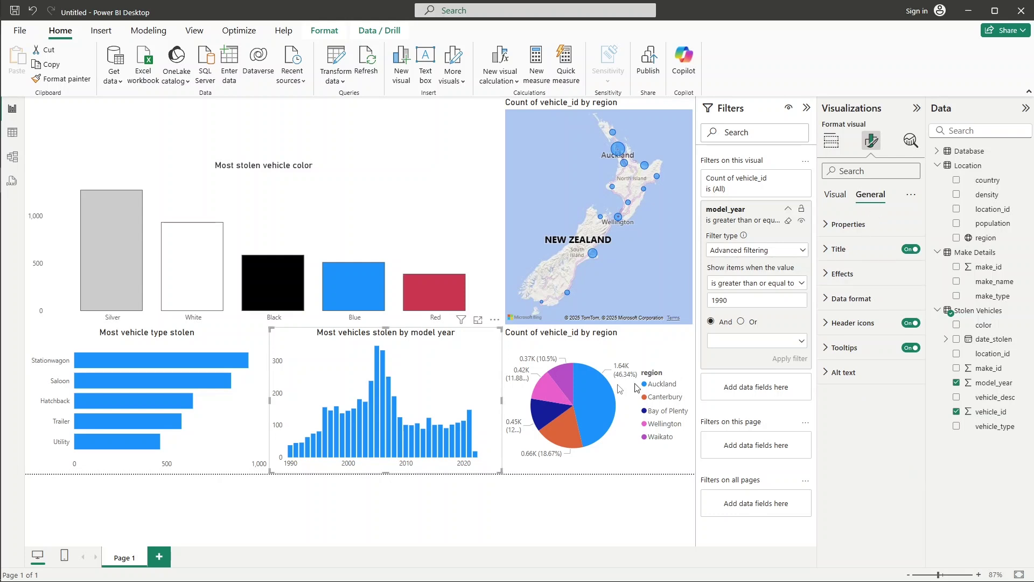
{"action": "left_click", "coordinate": [634, 344]}
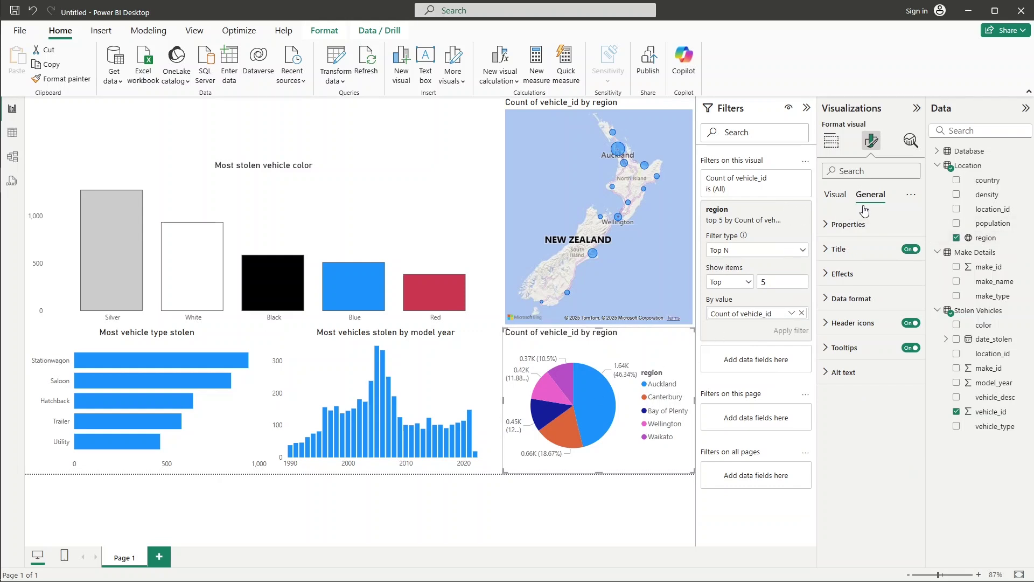
{"action": "left_click", "coordinate": [836, 248]}
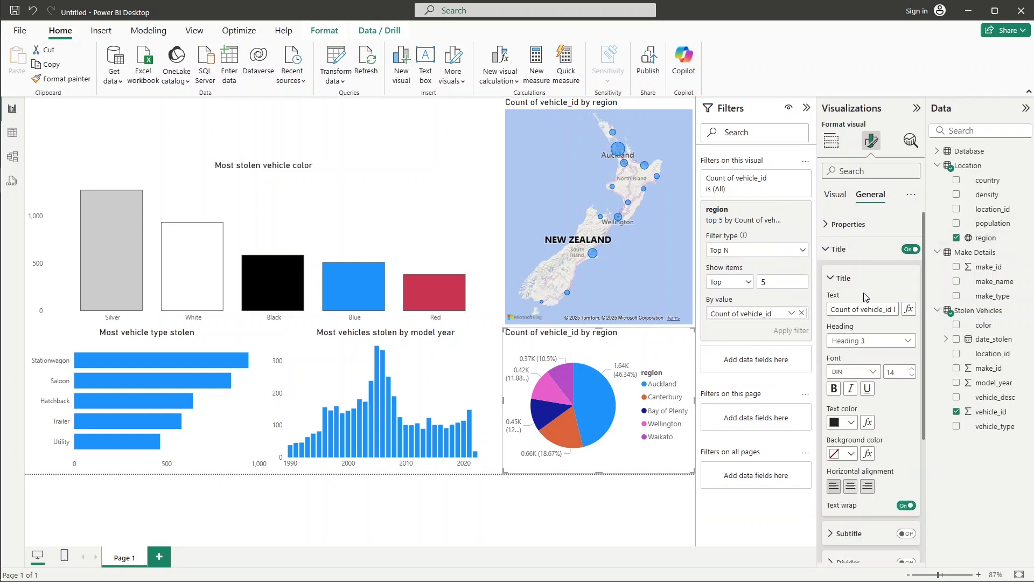
{"action": "left_click", "coordinate": [864, 309]}
{"action": "triple_click", "coordinate": [864, 310]}
{"action": "type", "text": "Most stolen"}
{"action": "key", "text": "Return"}
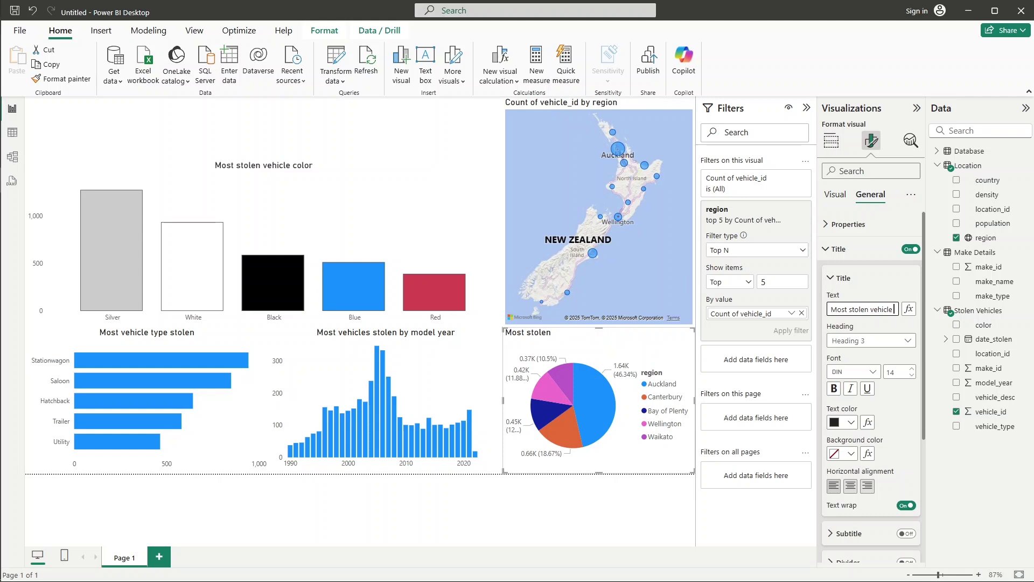
{"action": "type", "text": "by region"}
{"action": "key", "text": "Return"}
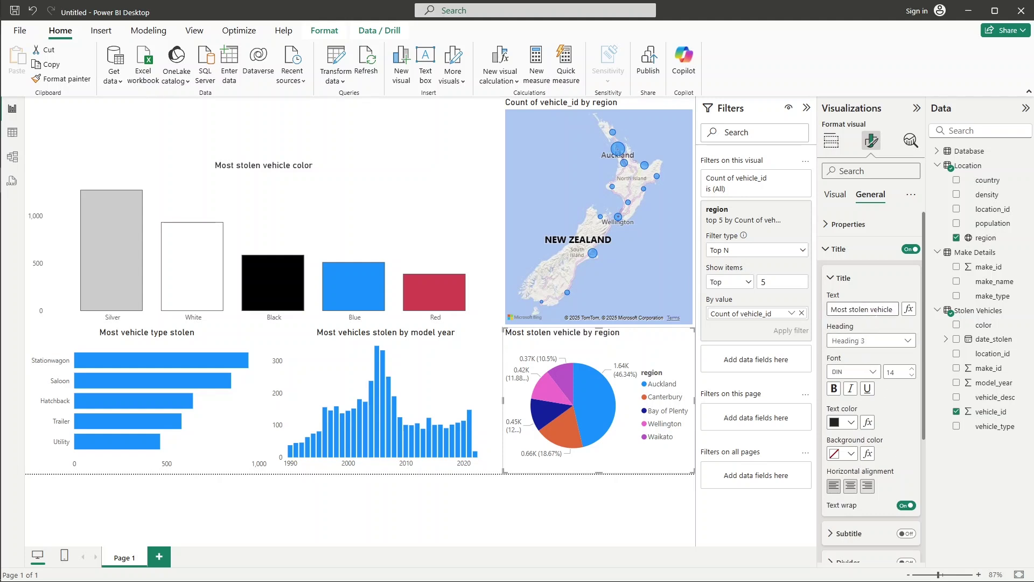
- Center the region pie chart's title horizontally
{"action": "left_click", "coordinate": [856, 252]}
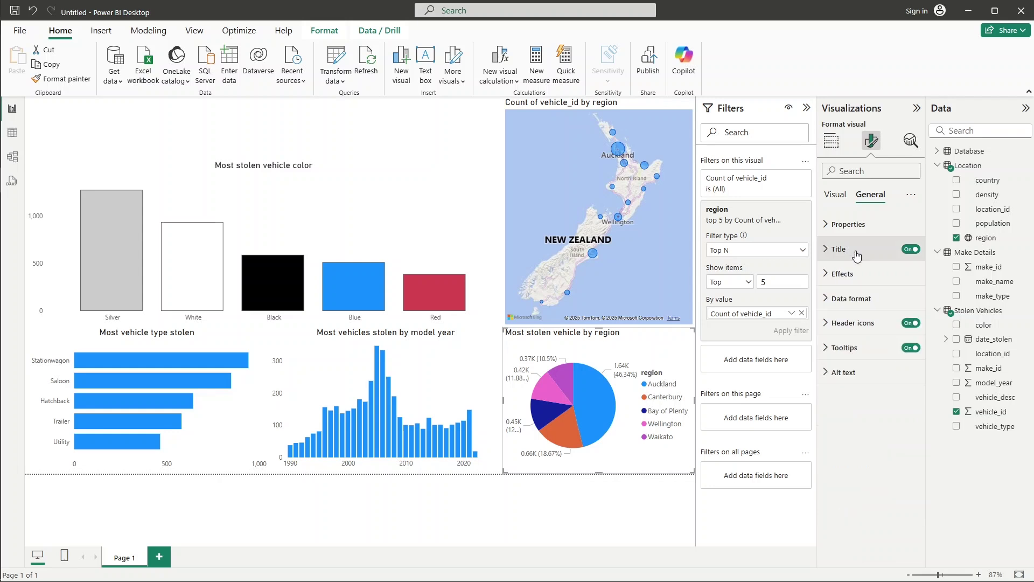
{"action": "left_click", "coordinate": [838, 195]}
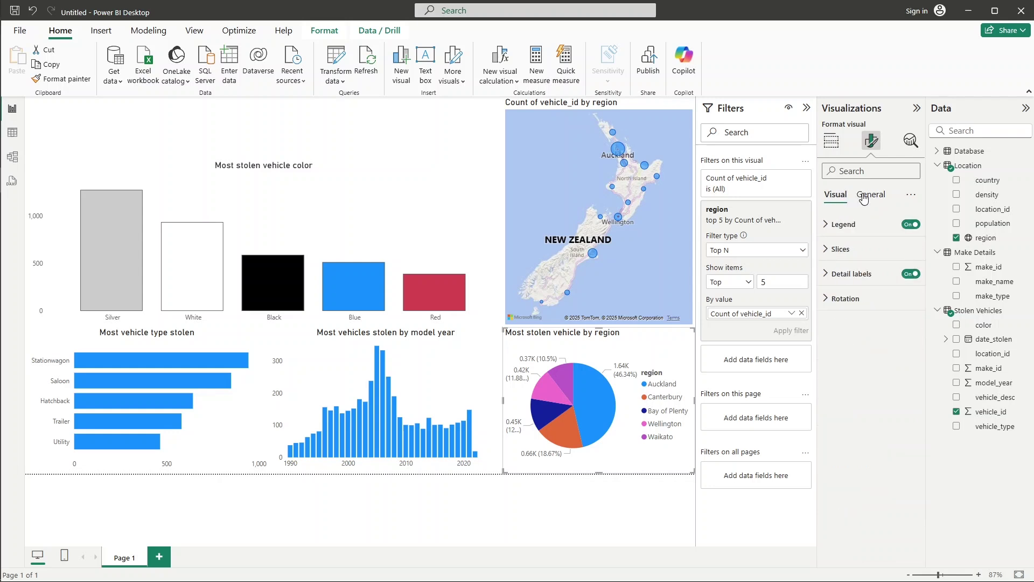
{"action": "left_click", "coordinate": [864, 195]}
{"action": "left_click", "coordinate": [857, 249]}
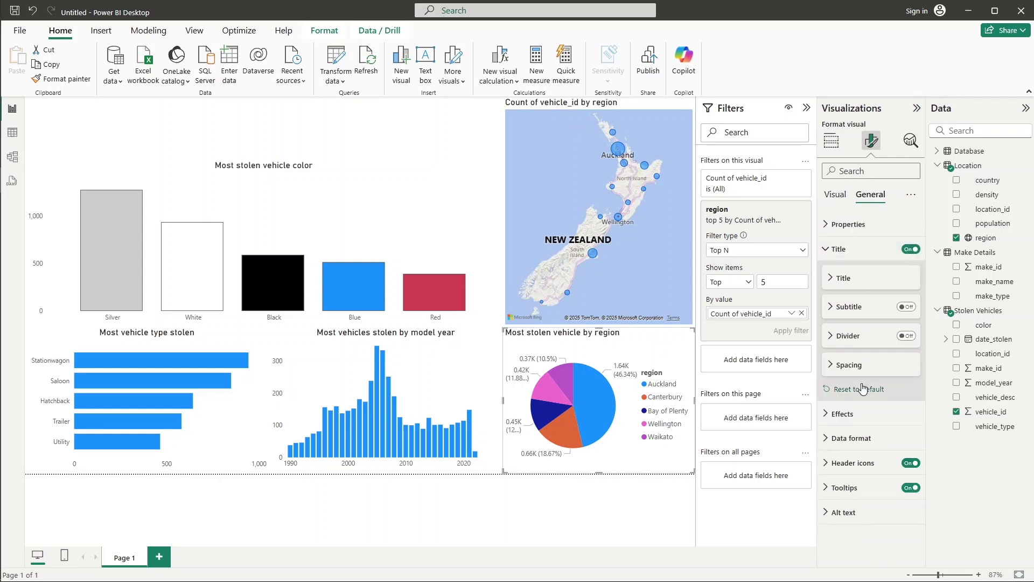
{"action": "left_click", "coordinate": [873, 285]}
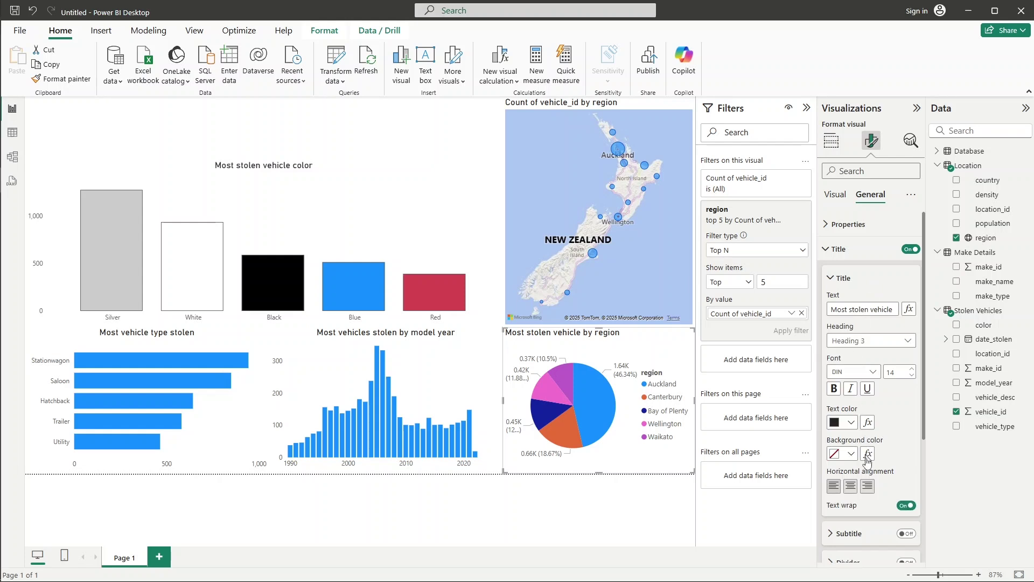
{"action": "left_click", "coordinate": [855, 487]}
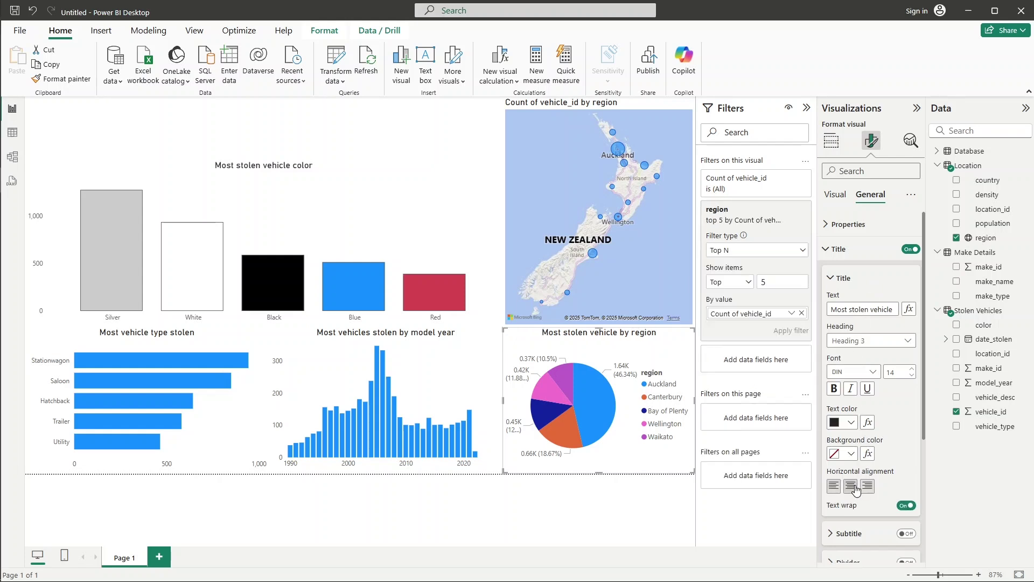
{"action": "left_click", "coordinate": [862, 249]}
{"action": "left_click", "coordinate": [842, 198]}
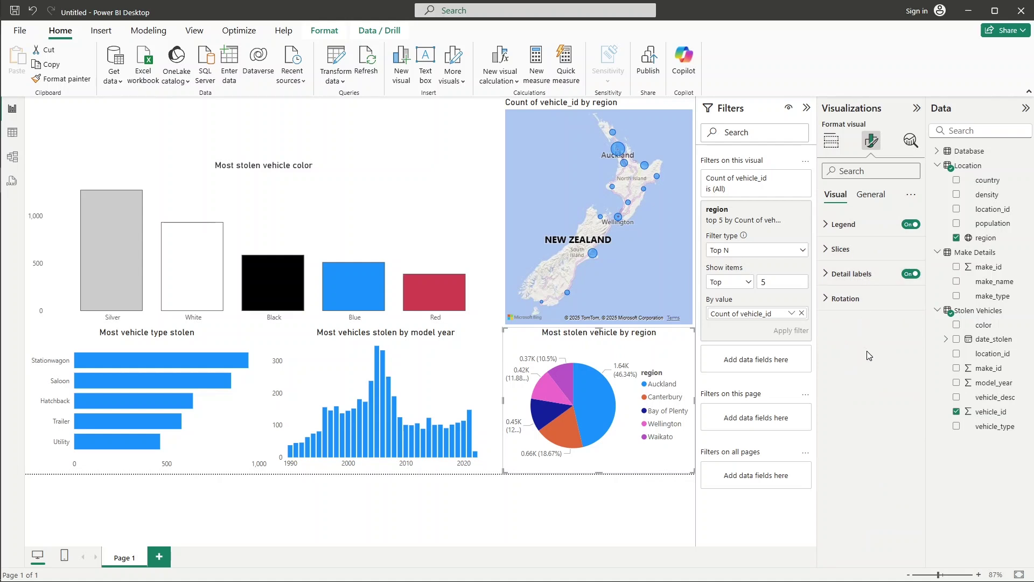
- Add a text box to the report page reading "Vehicle Theft Dashboard" in bold at font size 32
{"action": "left_click", "coordinate": [401, 132]}
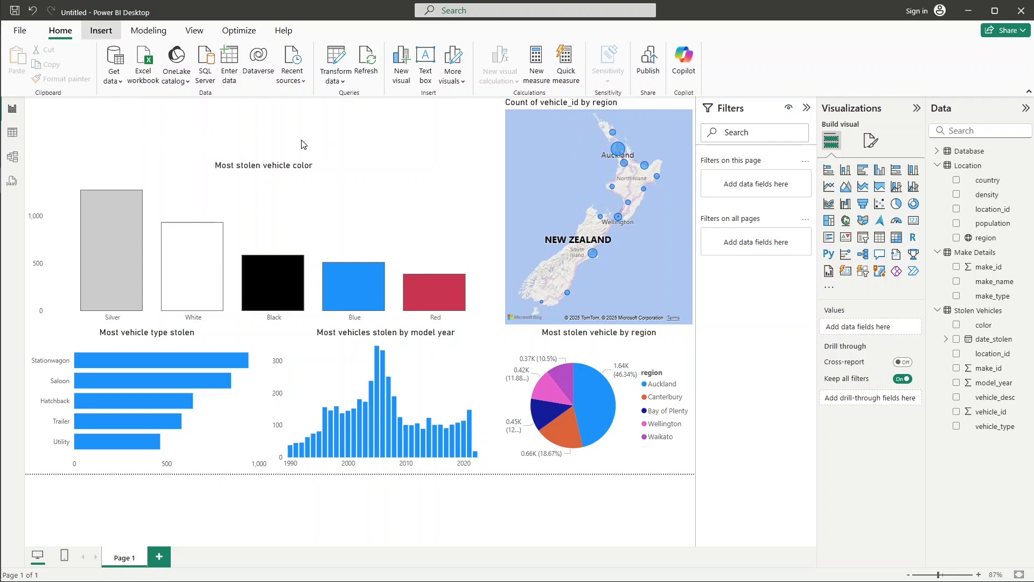
{"action": "left_click", "coordinate": [425, 74]}
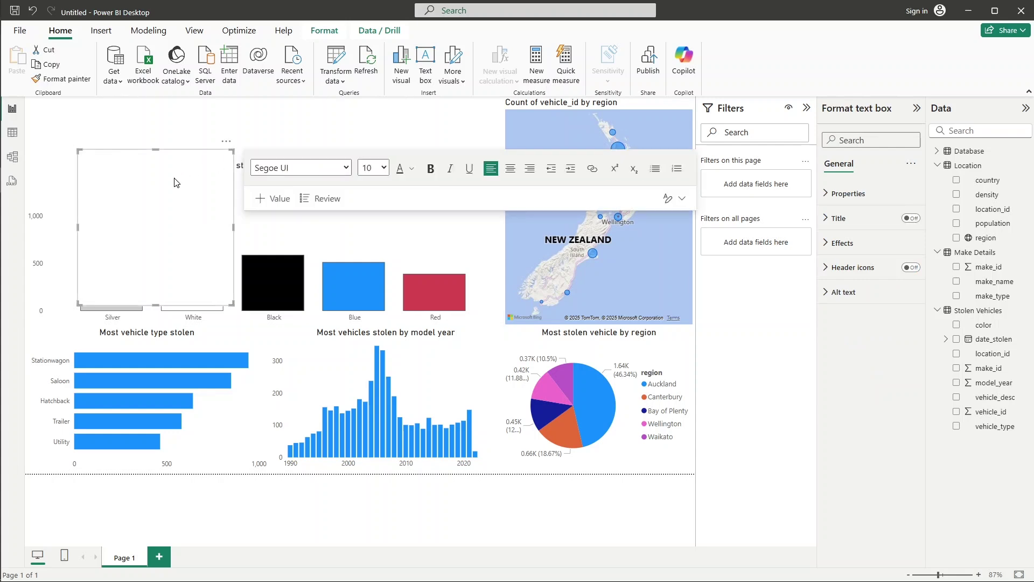
{"action": "left_click", "coordinate": [377, 168]}
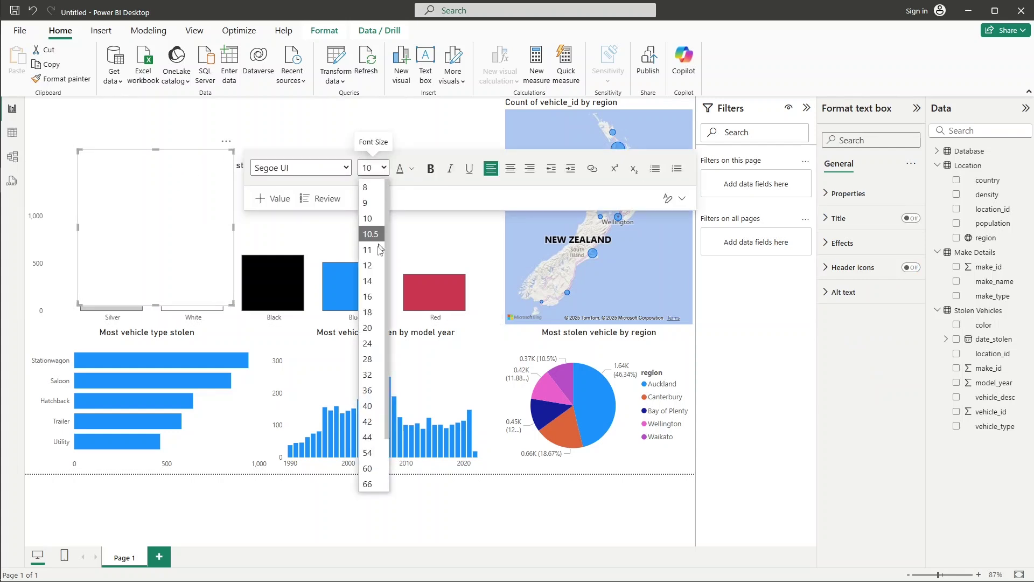
{"action": "left_click", "coordinate": [371, 376]}
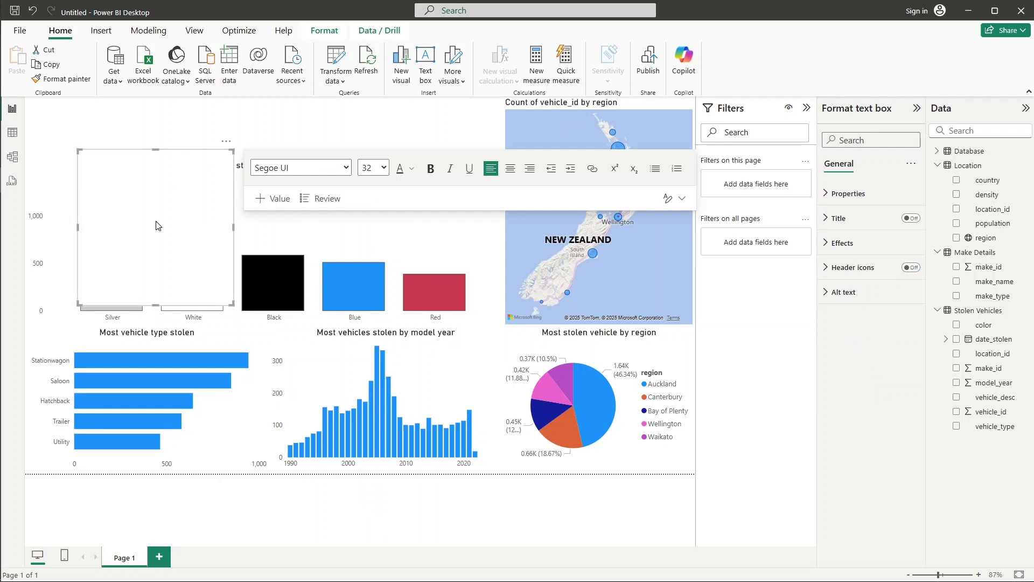
{"action": "type", "text": "Vehicle T"}
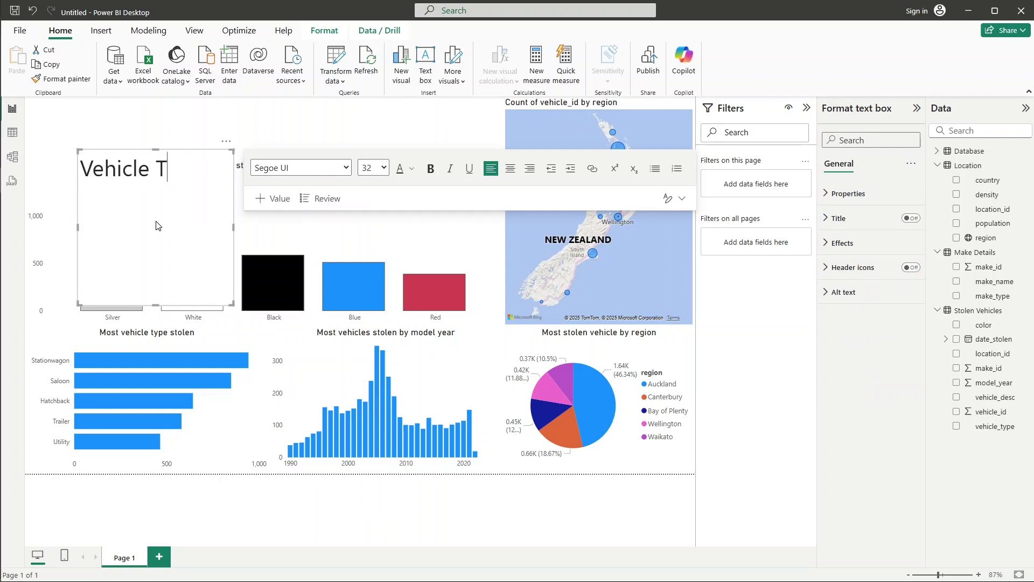
{"action": "type", "text": "heft Dashboard"}
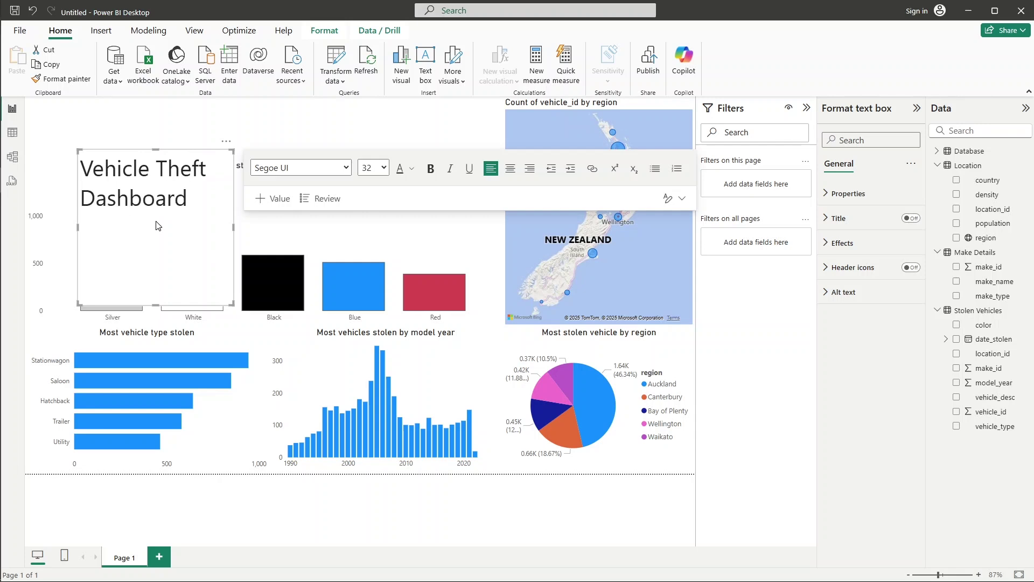
{"action": "key", "text": "ctrl+a"}
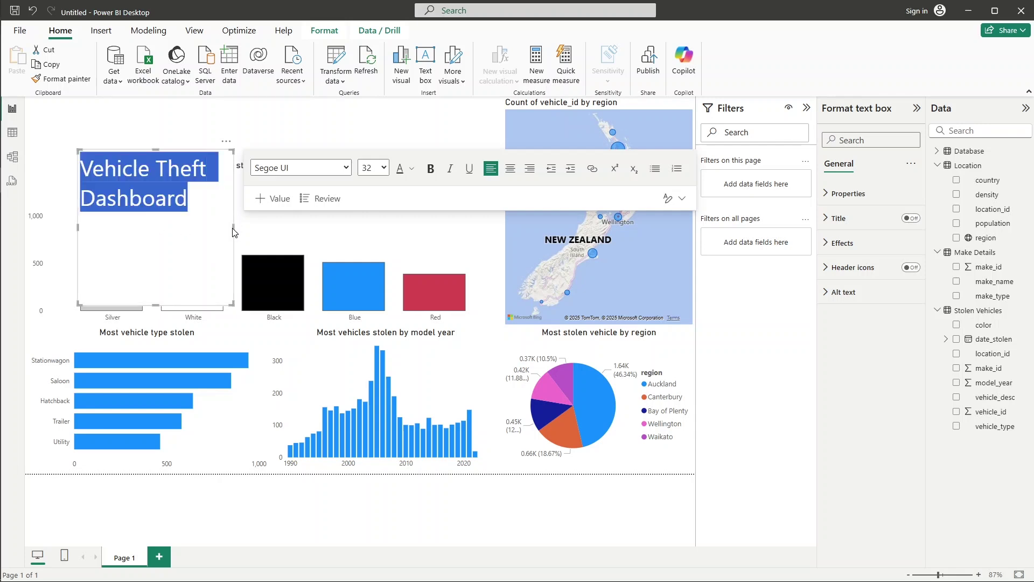
{"action": "left_click", "coordinate": [430, 168]}
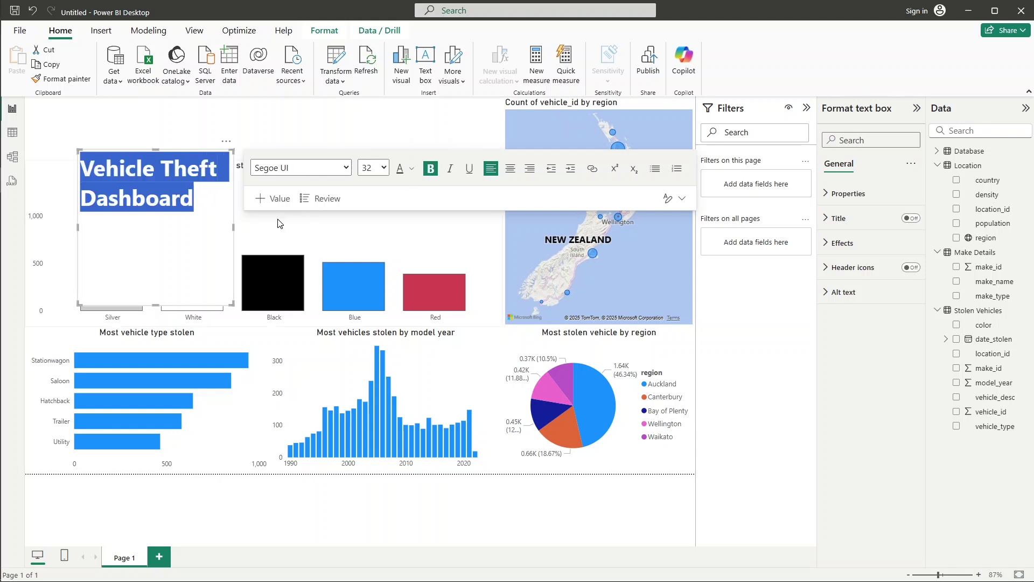
- Resize the dashboard heading's text box to fit its text on one line and move it to the report page's upper-left corner
{"action": "left_click", "coordinate": [236, 231]}
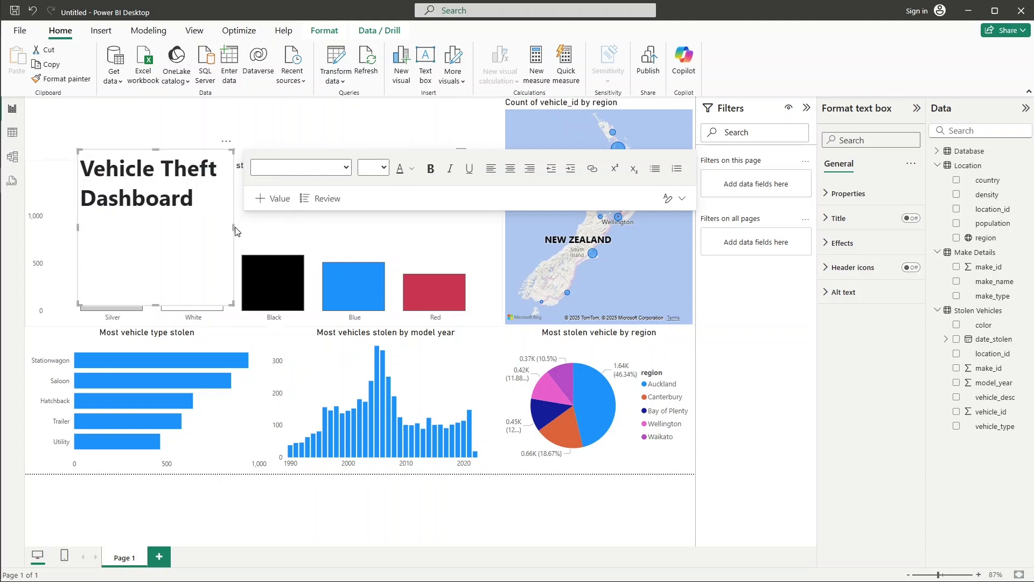
{"action": "left_click_drag", "start_coordinate": [234, 227], "coordinate": [351, 232]}
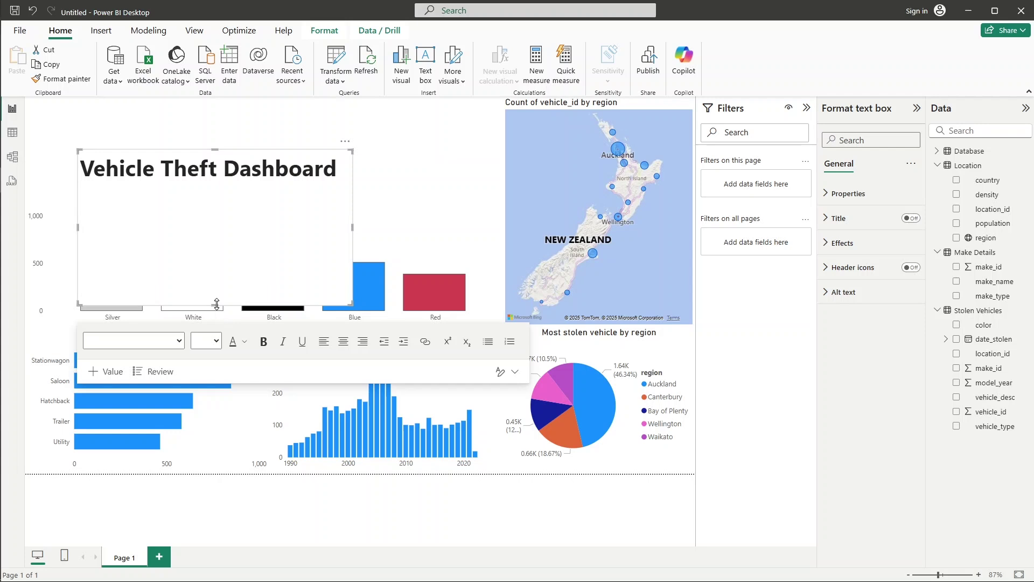
{"action": "left_click_drag", "start_coordinate": [215, 305], "coordinate": [225, 211]}
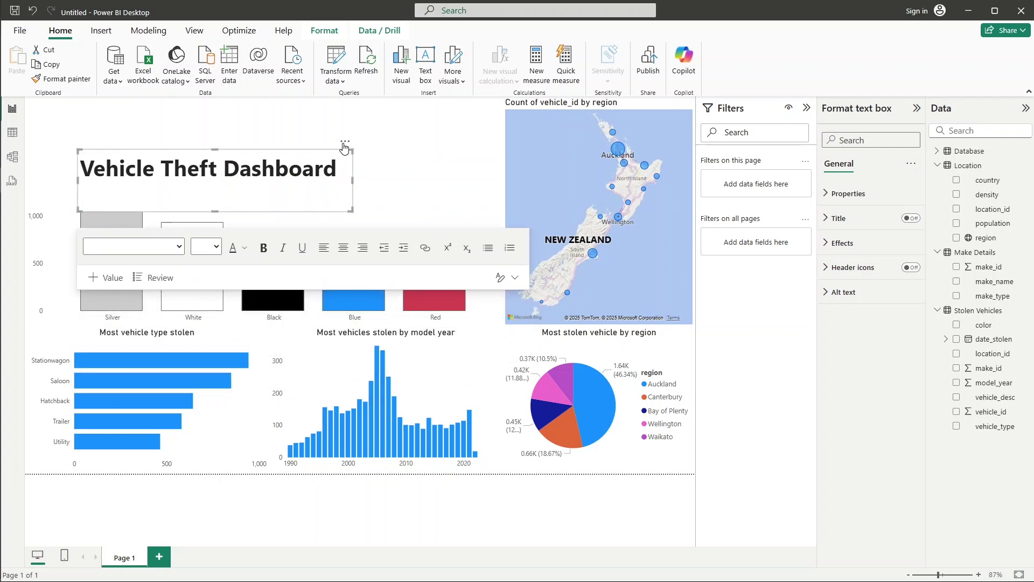
{"action": "left_click_drag", "start_coordinate": [341, 144], "coordinate": [280, 95]}
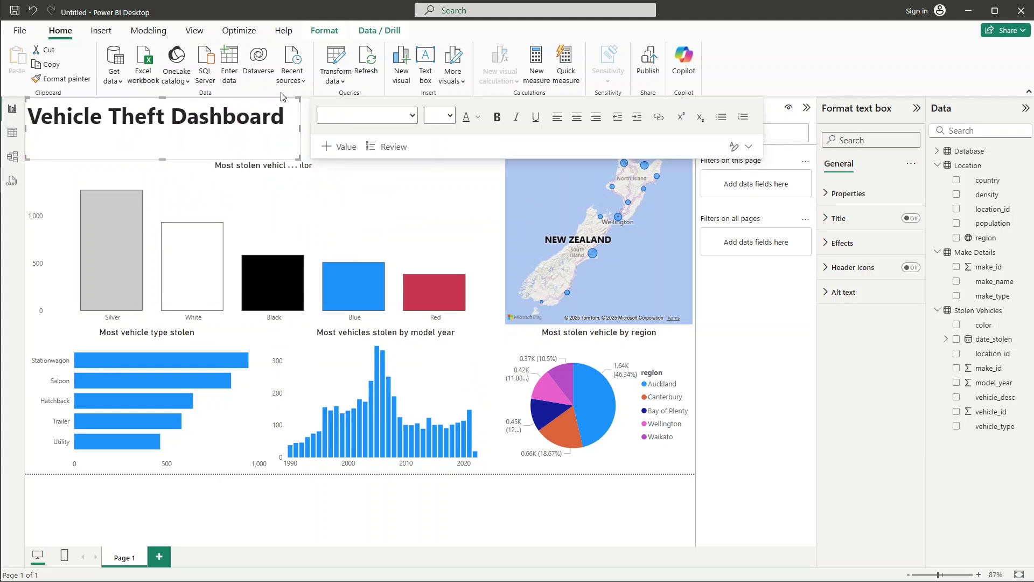
{"action": "left_click", "coordinate": [164, 163]}
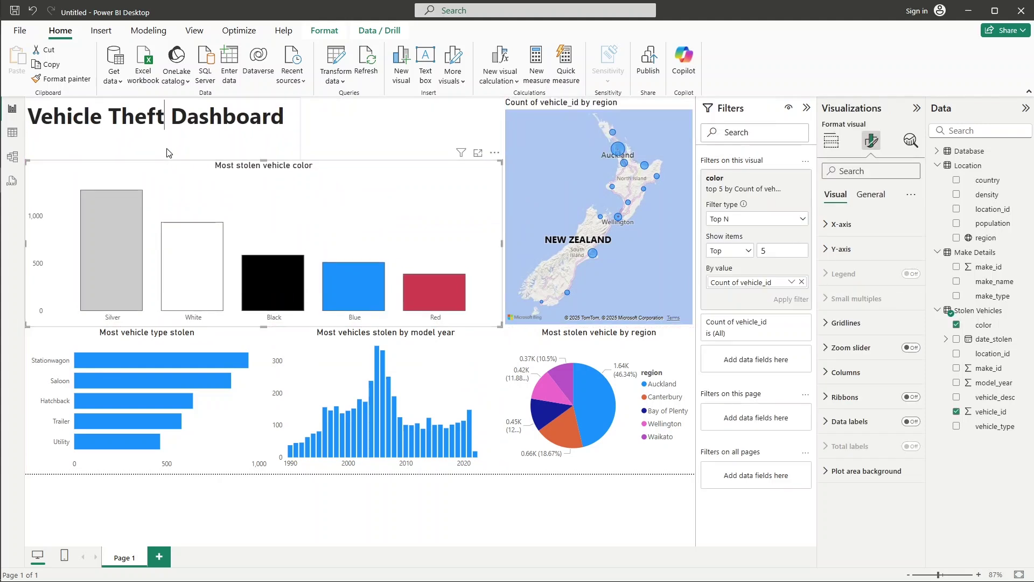
{"action": "left_click", "coordinate": [167, 153]}
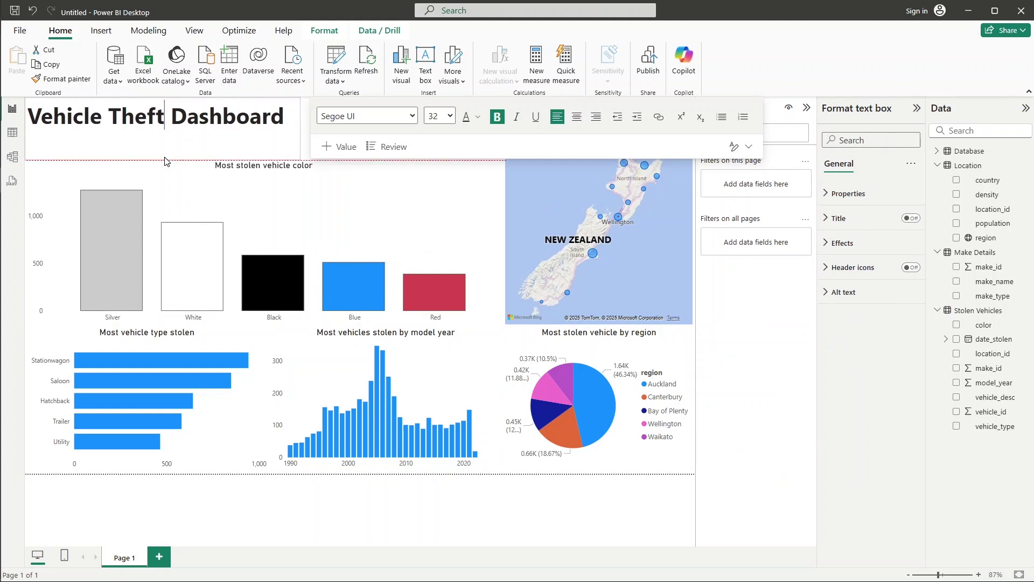
{"action": "left_click", "coordinate": [305, 144]}
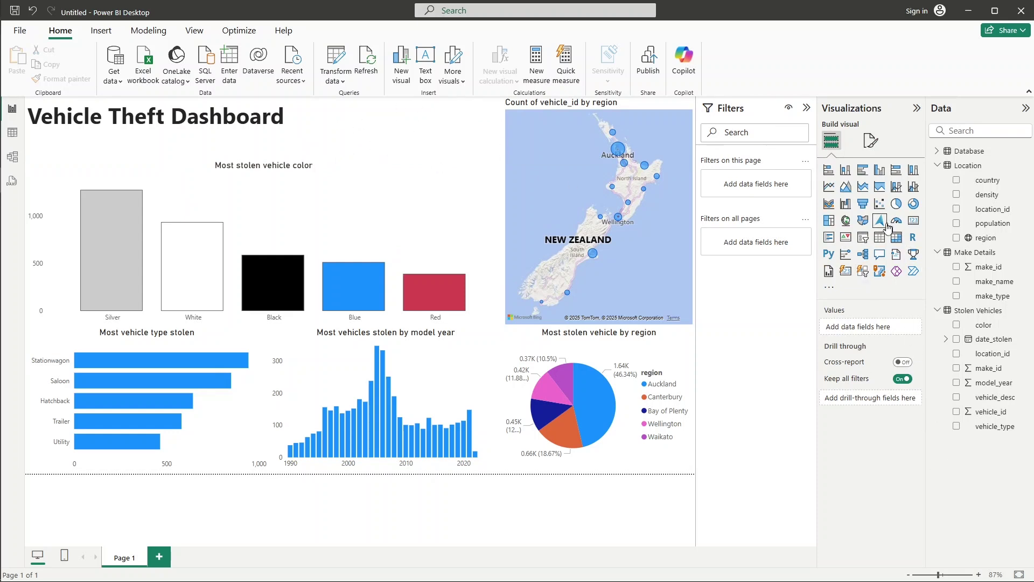
- Add a card visual over the vehicle color chart that shows the count of vehicle_id
{"action": "left_click", "coordinate": [914, 222]}
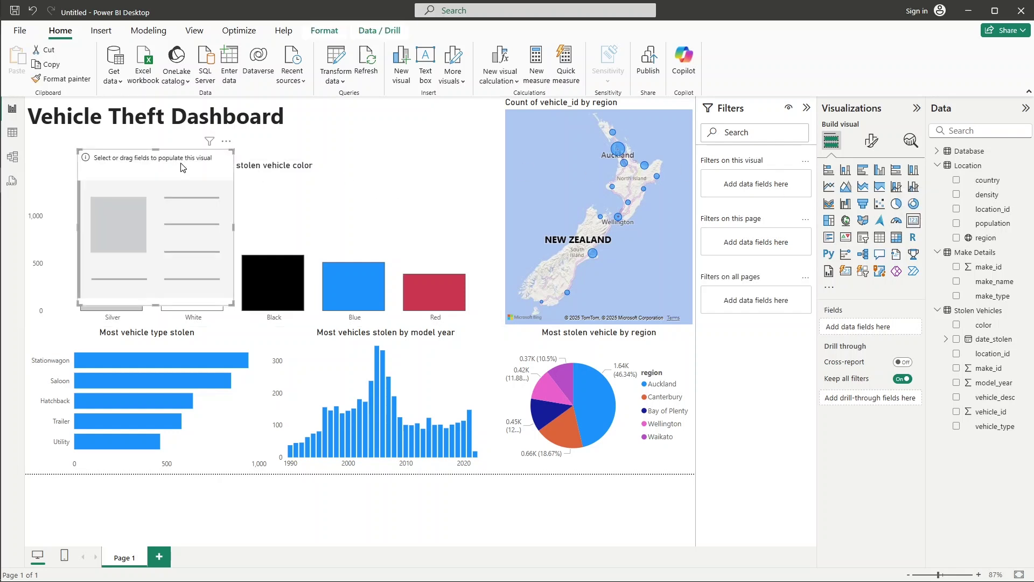
{"action": "left_click_drag", "start_coordinate": [183, 166], "coordinate": [375, 176]}
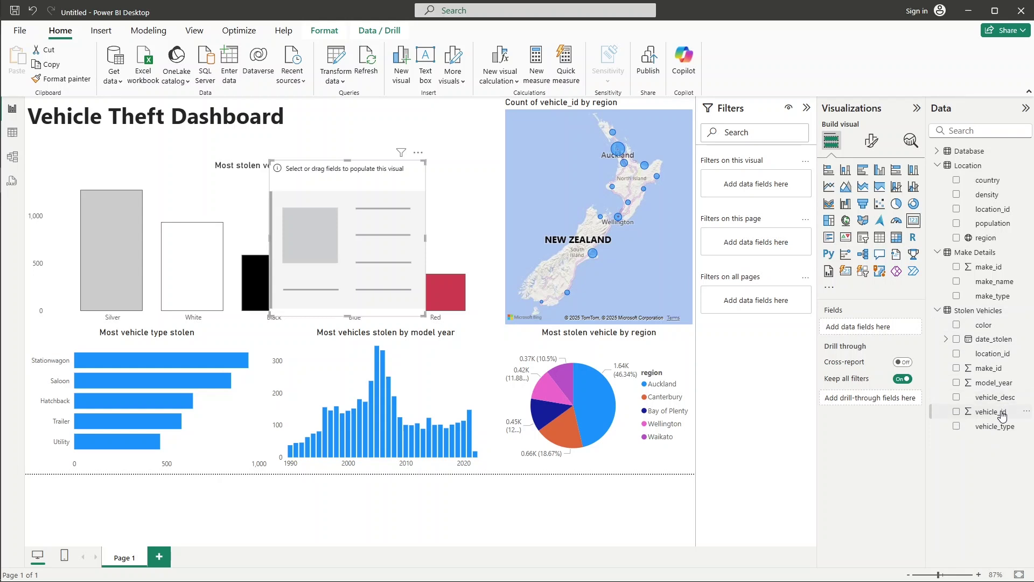
{"action": "left_click_drag", "start_coordinate": [994, 412], "coordinate": [900, 330]}
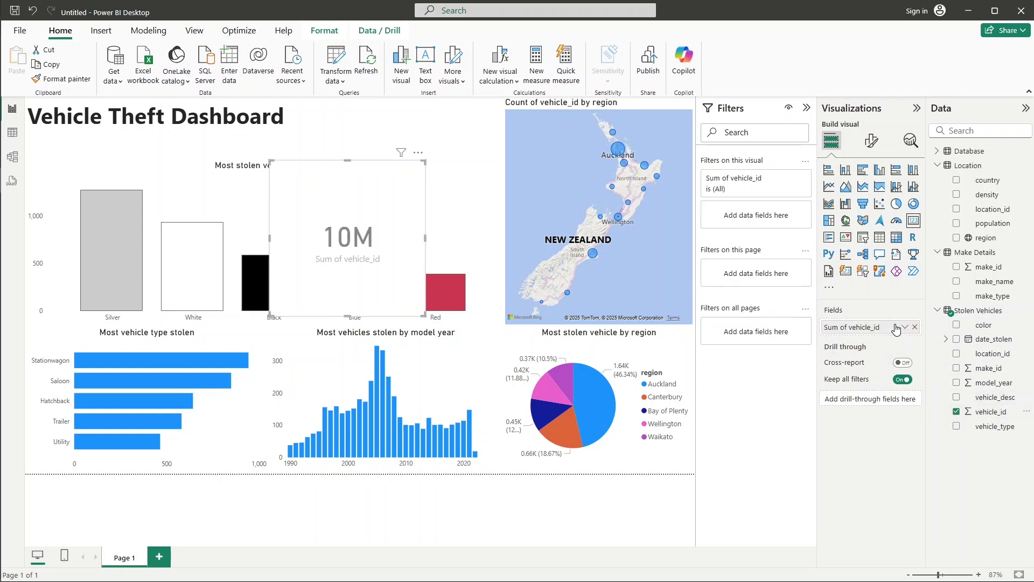
{"action": "left_click", "coordinate": [905, 327]}
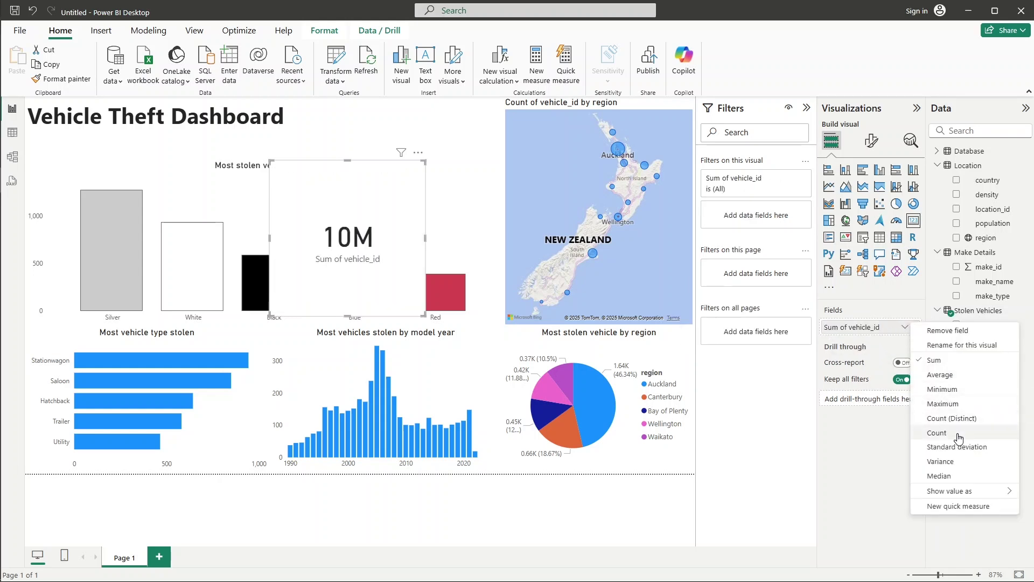
{"action": "left_click", "coordinate": [937, 433]}
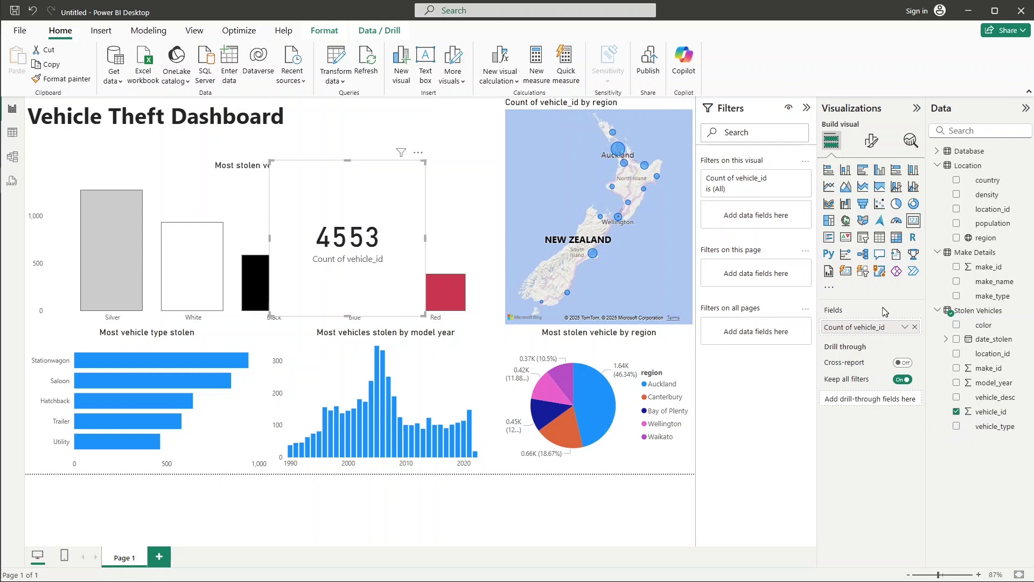
- Turn off the category label of the vehicle count card and turn on its title
{"action": "left_click", "coordinate": [872, 143]}
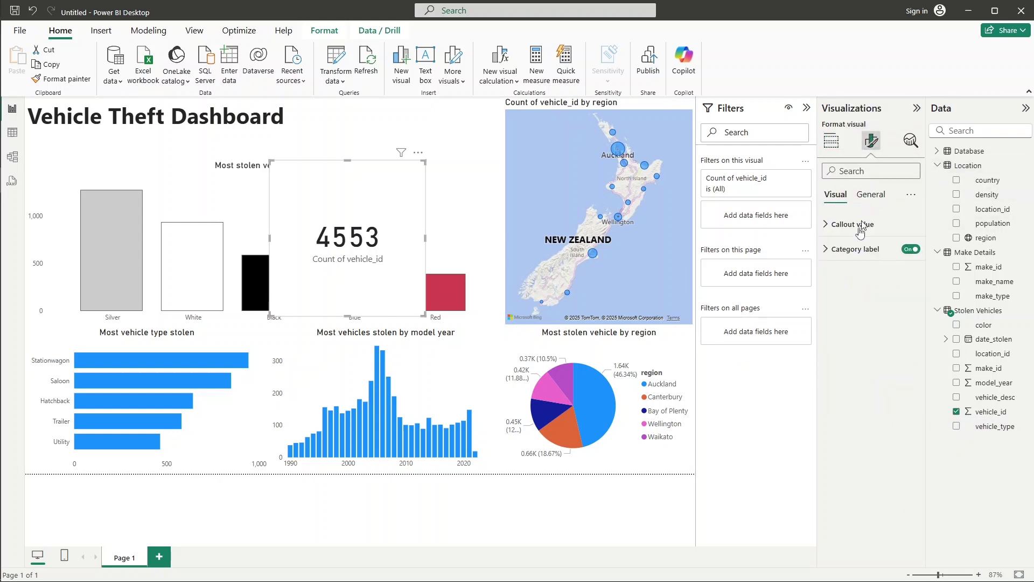
{"action": "left_click", "coordinate": [912, 250]}
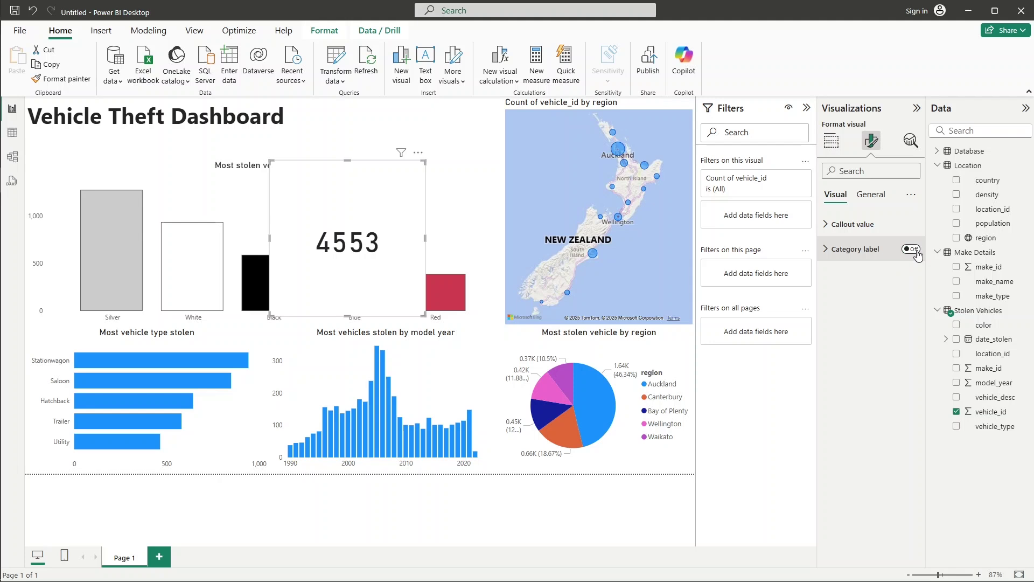
{"action": "left_click", "coordinate": [872, 198]}
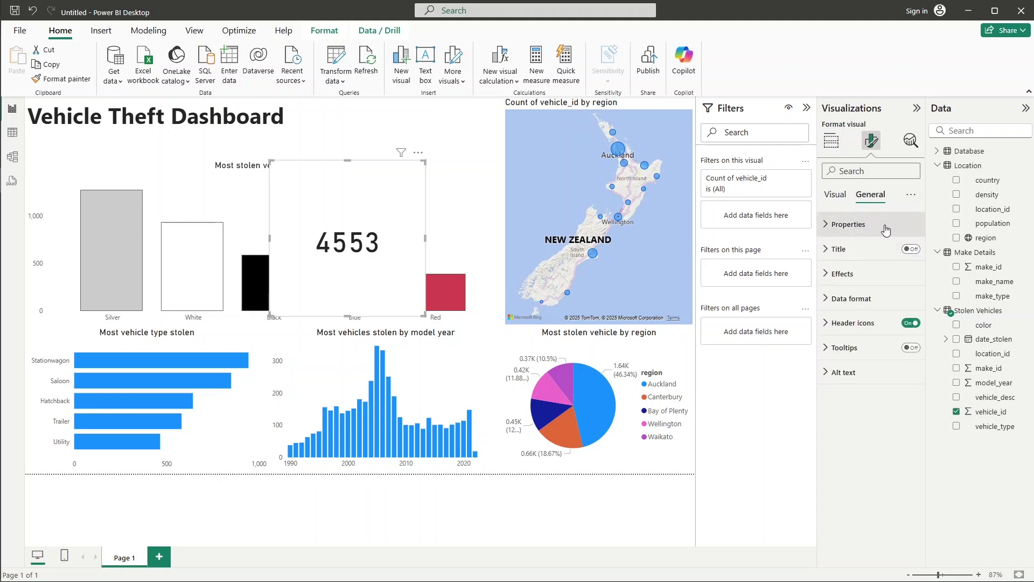
{"action": "left_click", "coordinate": [912, 249]}
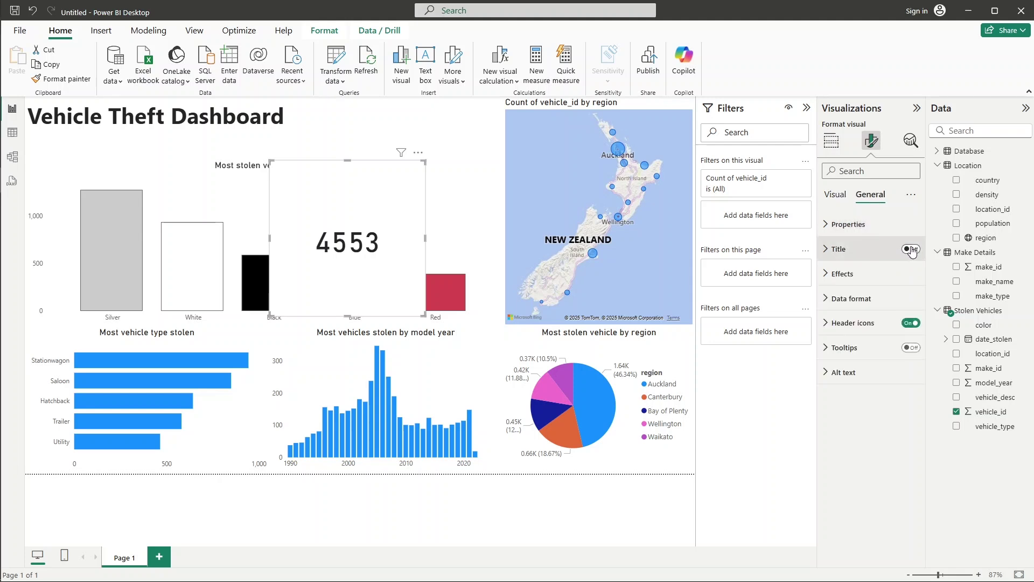
- Set the vehicle count card's title text to "Total vehicles stolen"
{"action": "left_click", "coordinate": [868, 251]}
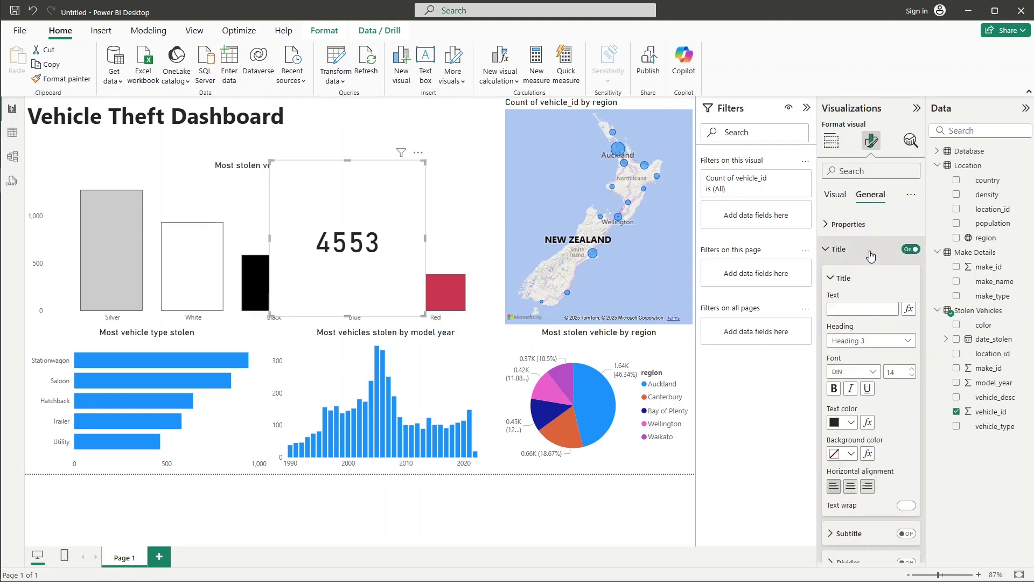
{"action": "left_click", "coordinate": [862, 308]}
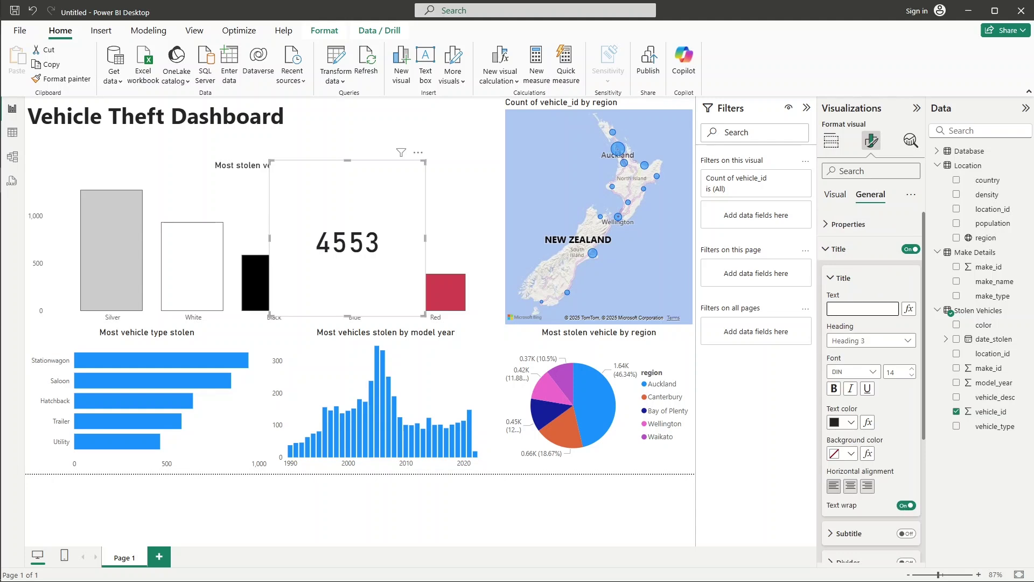
{"action": "type", "text": "Total vehicles stolen"}
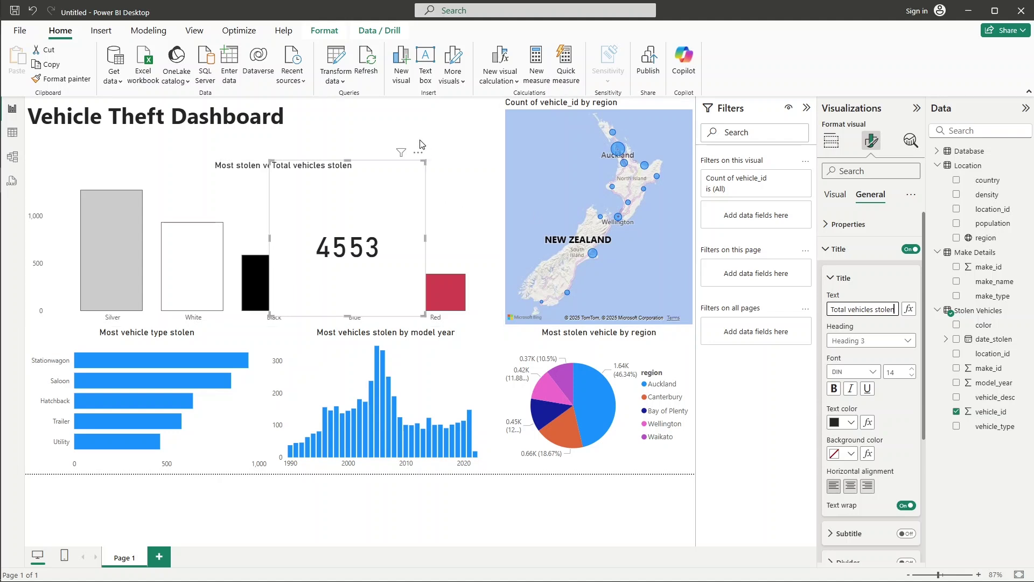
- Move the vehicle count card beside the map, widen it to the dashboard heading, and reduce its height to clear the color chart
{"action": "left_click_drag", "start_coordinate": [420, 157], "coordinate": [497, 94]}
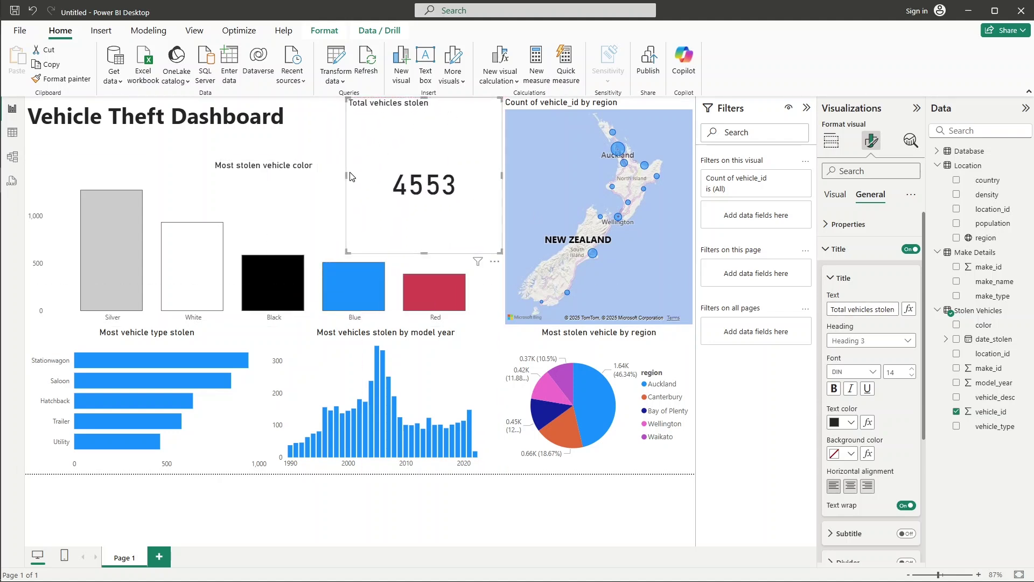
{"action": "left_click_drag", "start_coordinate": [346, 175], "coordinate": [302, 176]}
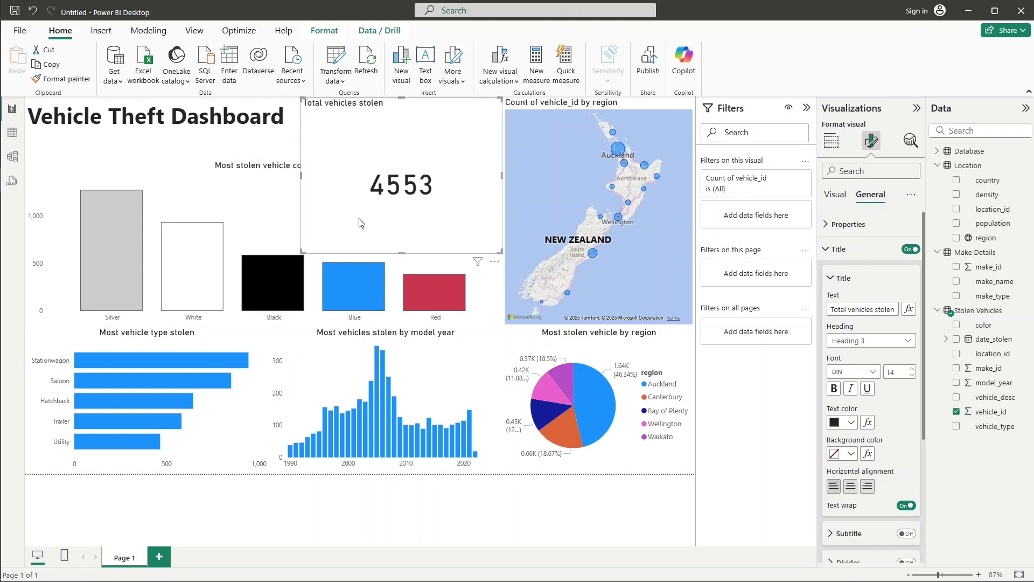
{"action": "left_click_drag", "start_coordinate": [397, 254], "coordinate": [391, 142]}
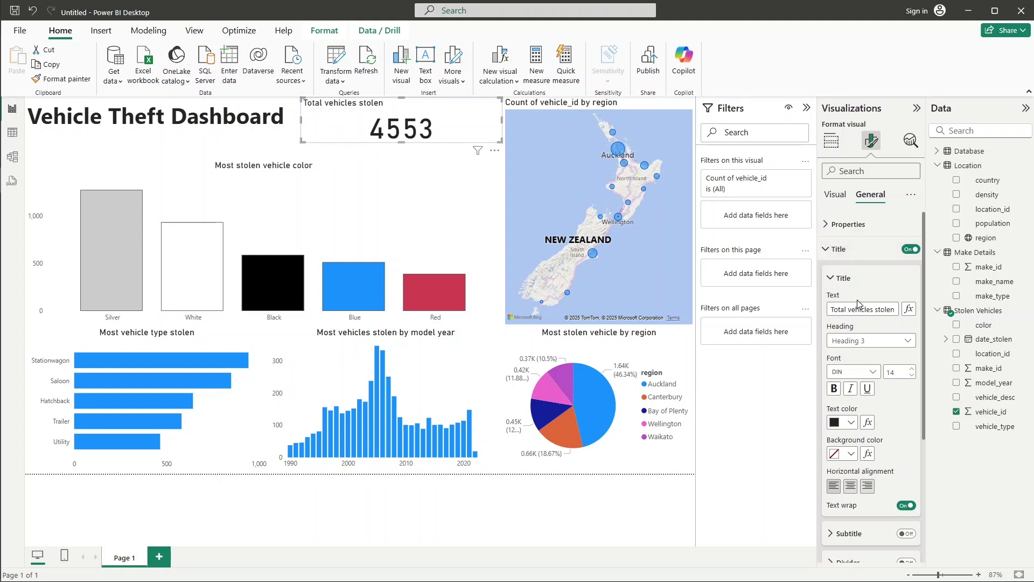
- Center the vehicle count card's title and extend the card's lower edge down to the vehicle color chart
{"action": "left_click", "coordinate": [852, 487]}
{"action": "left_click", "coordinate": [861, 278]}
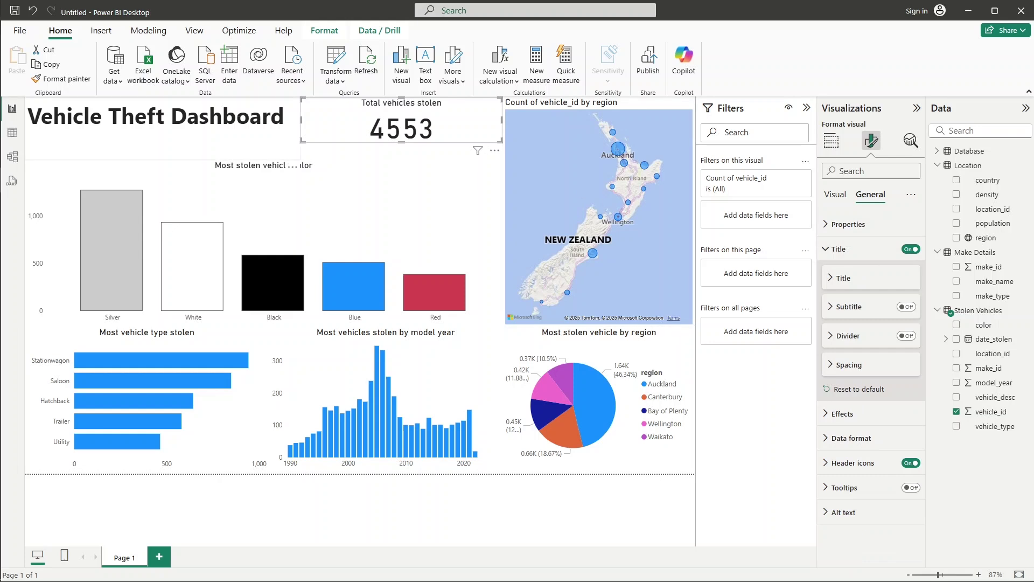
{"action": "left_click", "coordinate": [207, 144]}
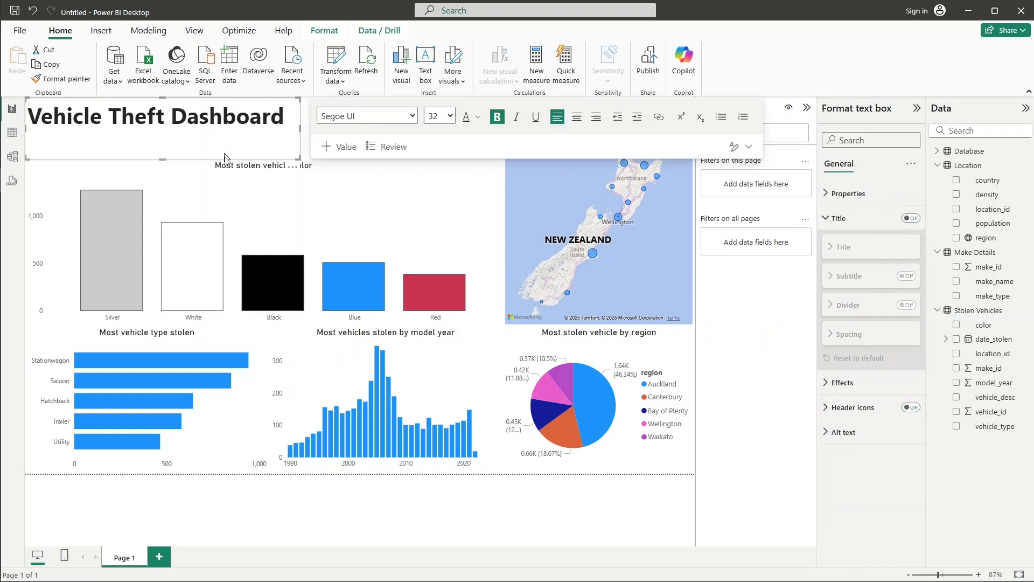
{"action": "left_click", "coordinate": [224, 203]}
{"action": "left_click", "coordinate": [367, 137]}
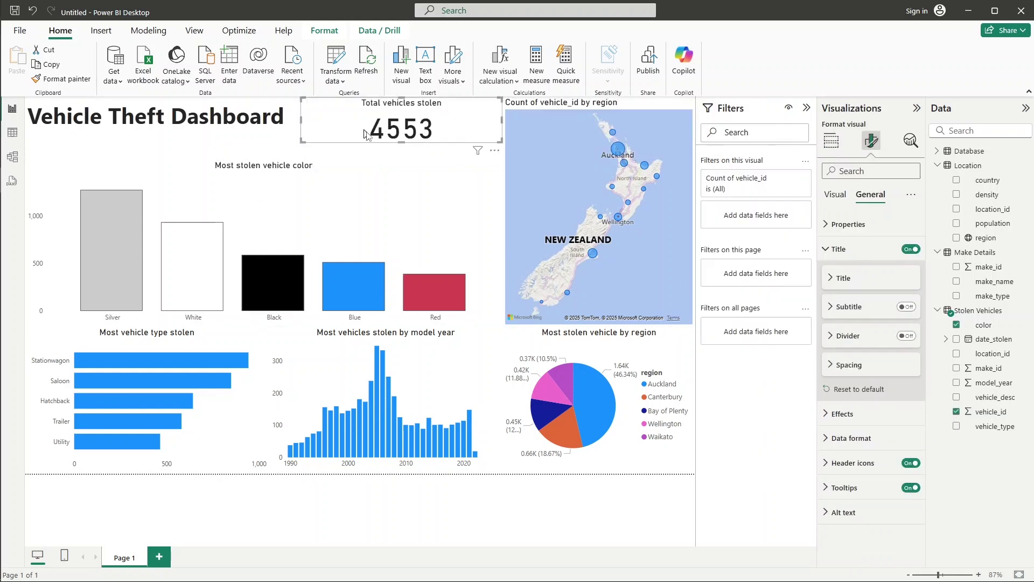
{"action": "left_click_drag", "start_coordinate": [402, 143], "coordinate": [402, 160]}
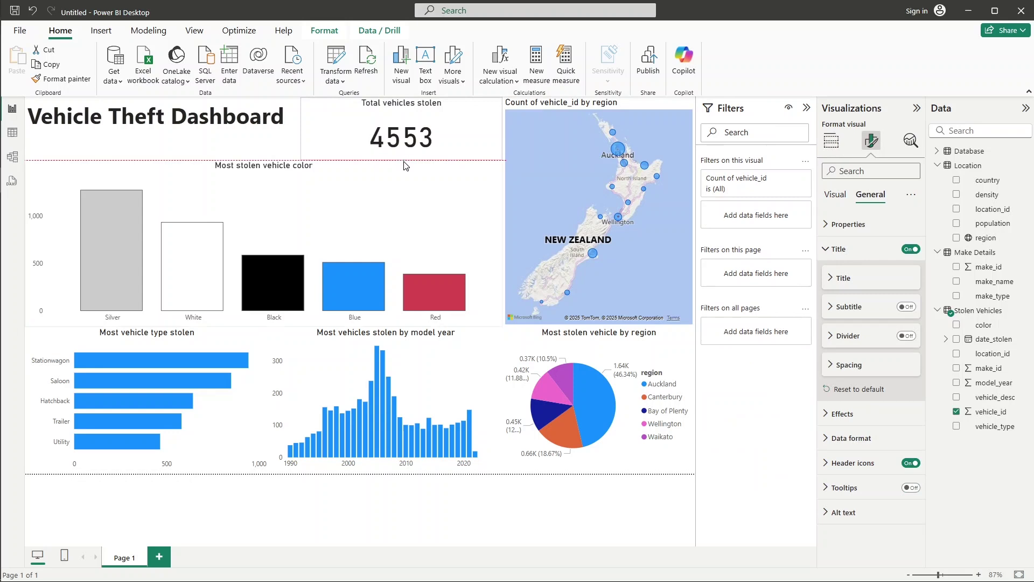
{"action": "left_click", "coordinate": [233, 151]}
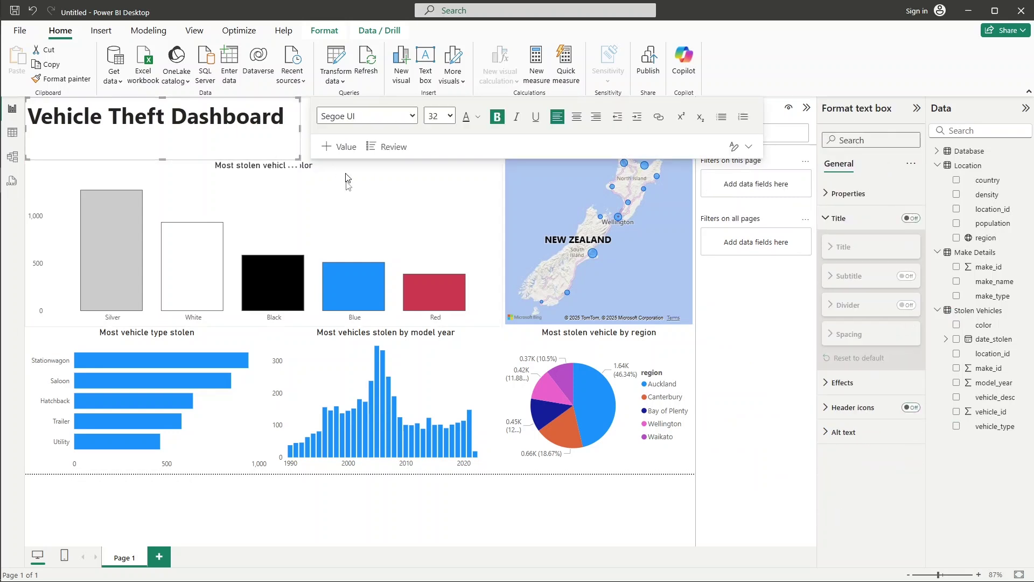
{"action": "left_click", "coordinate": [318, 238]}
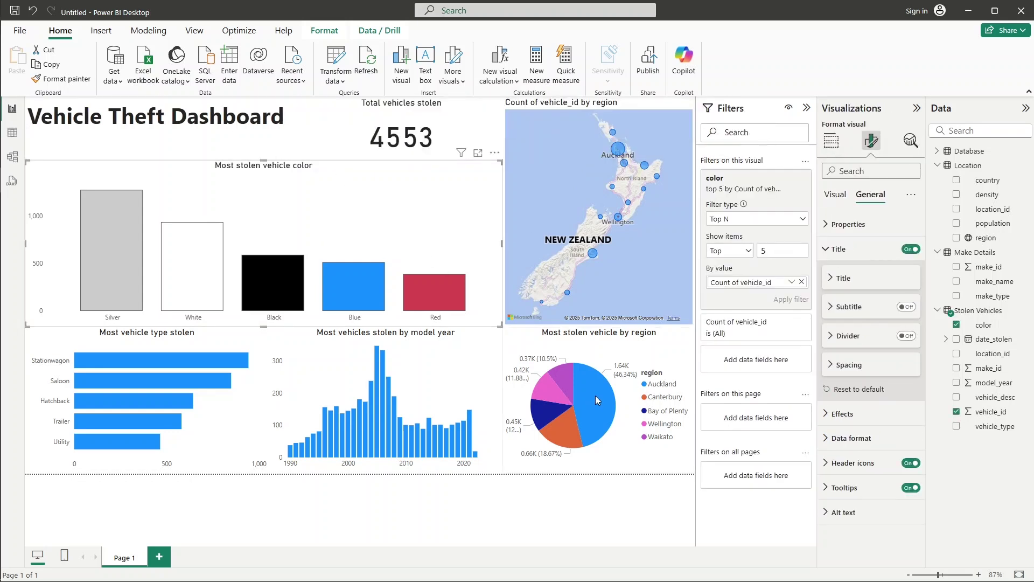
- Cross-filter the report by the Bay of Plenty slice of the region pie chart, and clear the selection
{"action": "left_click", "coordinate": [543, 409]}
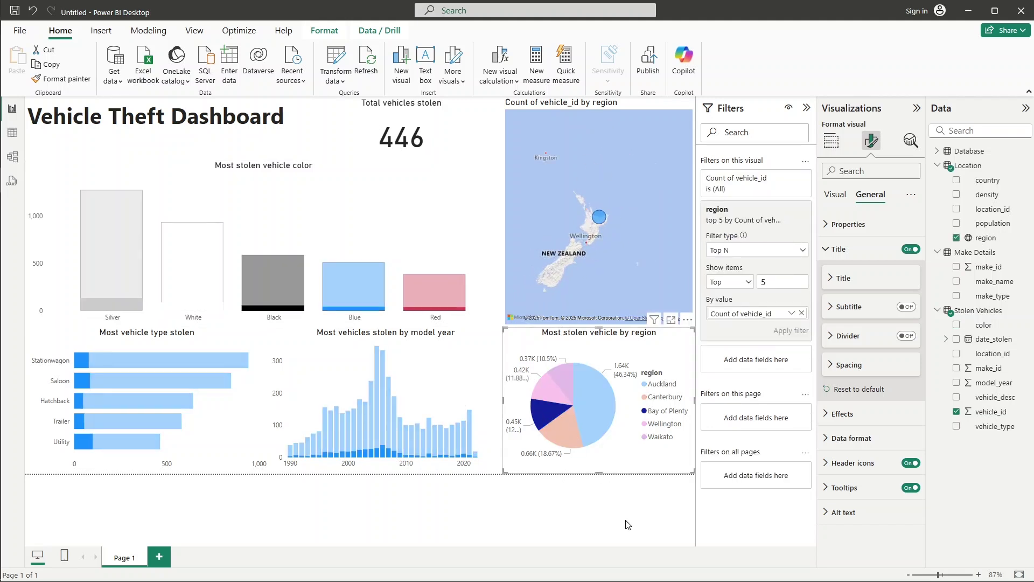
{"action": "mouse_move", "coordinate": [555, 422]}
{"action": "left_click", "coordinate": [543, 422]}
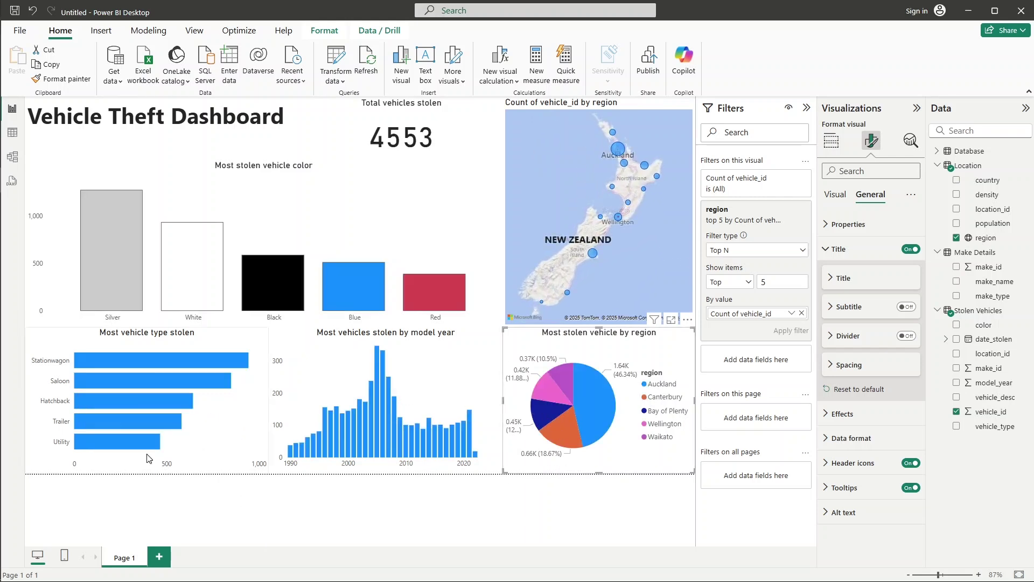
- Turn on data labels for the vehicle type bar chart and the vehicle color column chart
{"action": "left_click", "coordinate": [240, 420]}
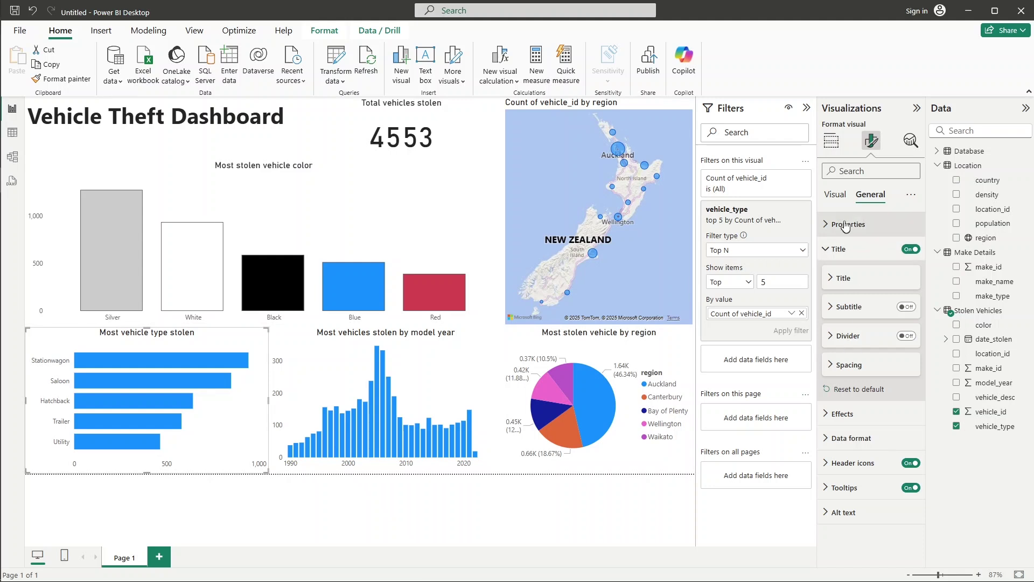
{"action": "left_click", "coordinate": [835, 194]}
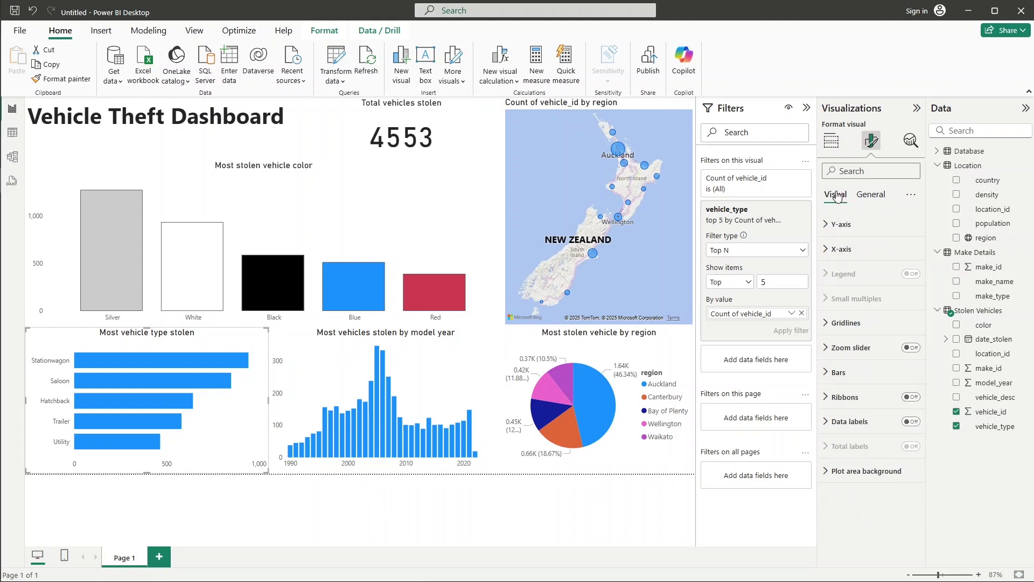
{"action": "left_click", "coordinate": [911, 422]}
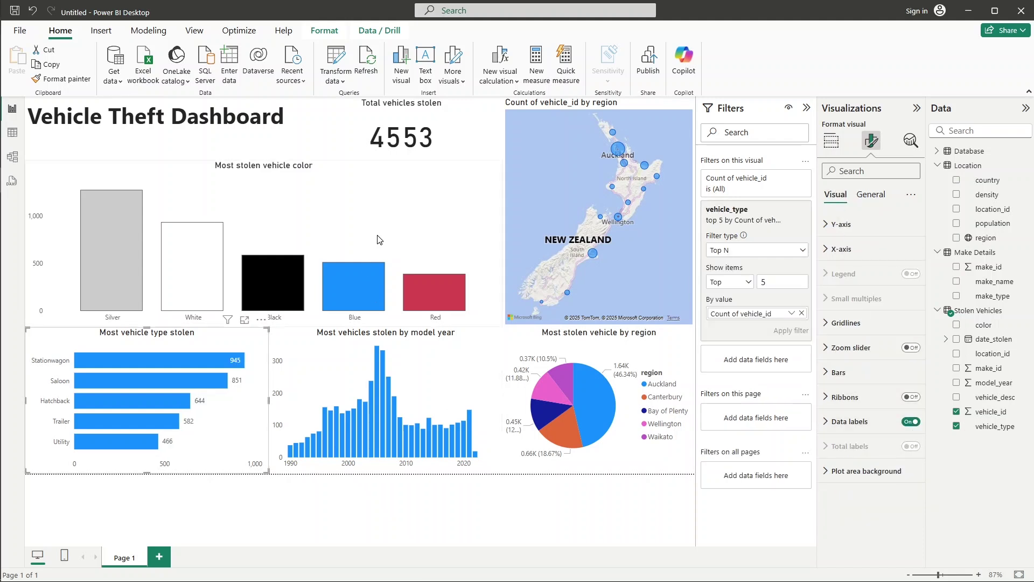
{"action": "left_click", "coordinate": [354, 223]}
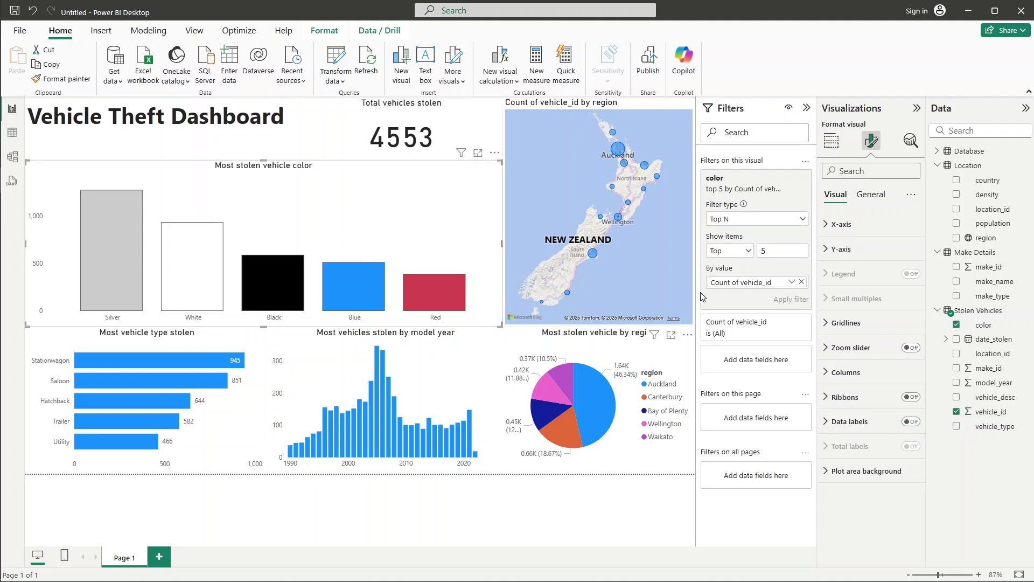
{"action": "left_click", "coordinate": [911, 422]}
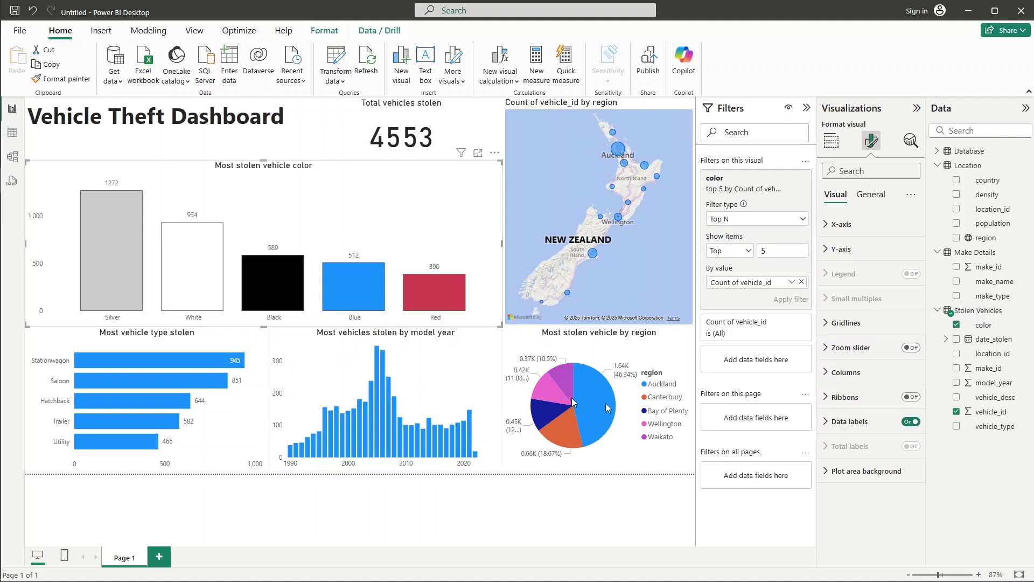
- Cross-filter the report by Bay of Plenty and by Canterbury in the pie chart, and examine the type, model year and color charts
{"action": "left_click", "coordinate": [545, 415]}
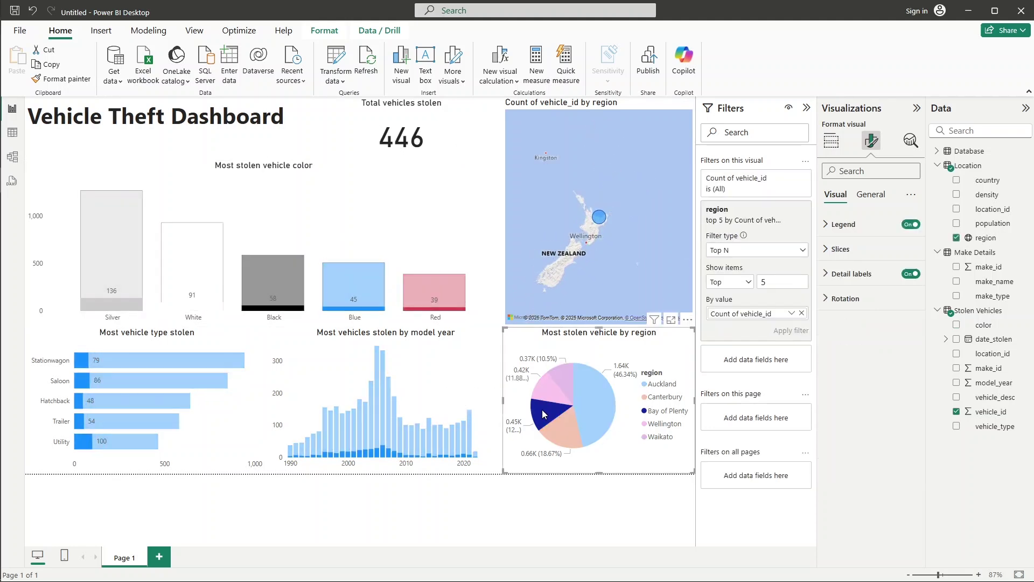
{"action": "mouse_move", "coordinate": [541, 414]}
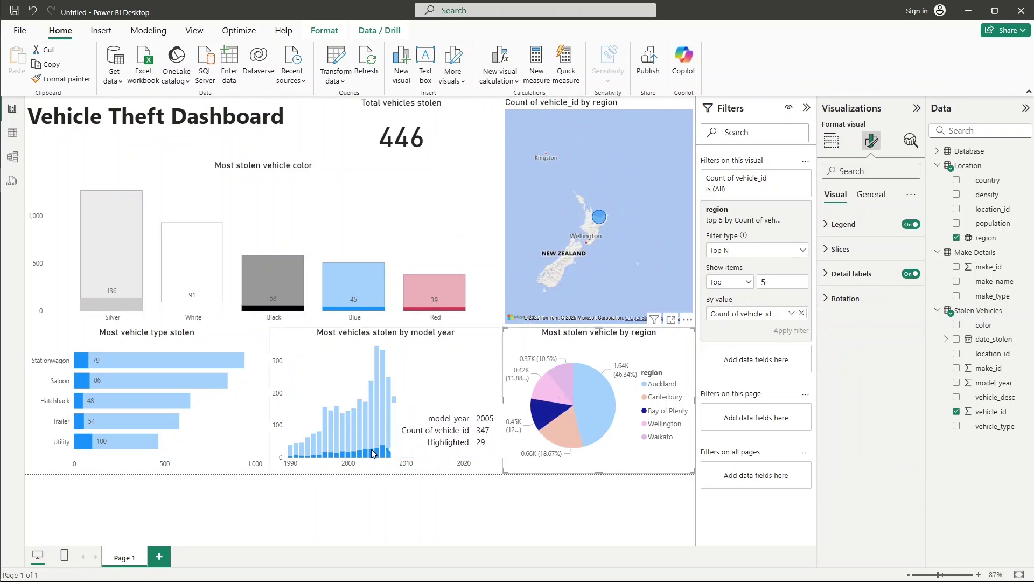
{"action": "mouse_move", "coordinate": [129, 442]}
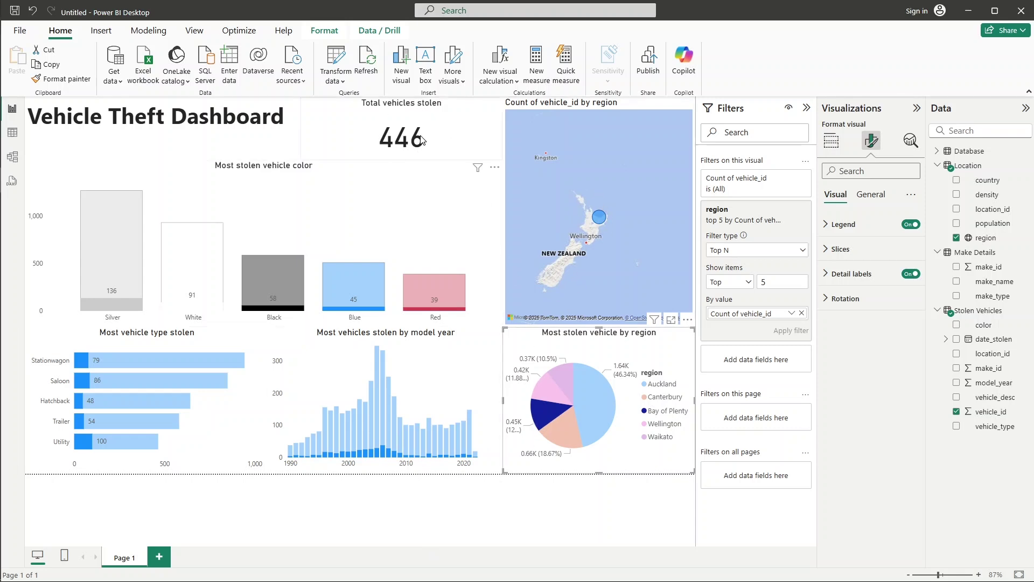
{"action": "left_click", "coordinate": [544, 413]}
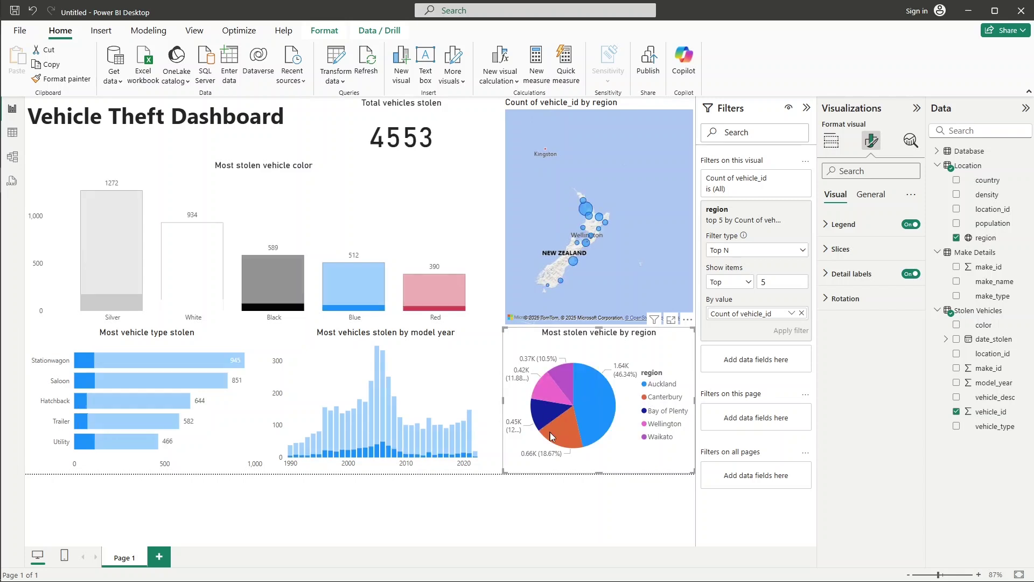
{"action": "left_click", "coordinate": [571, 443]}
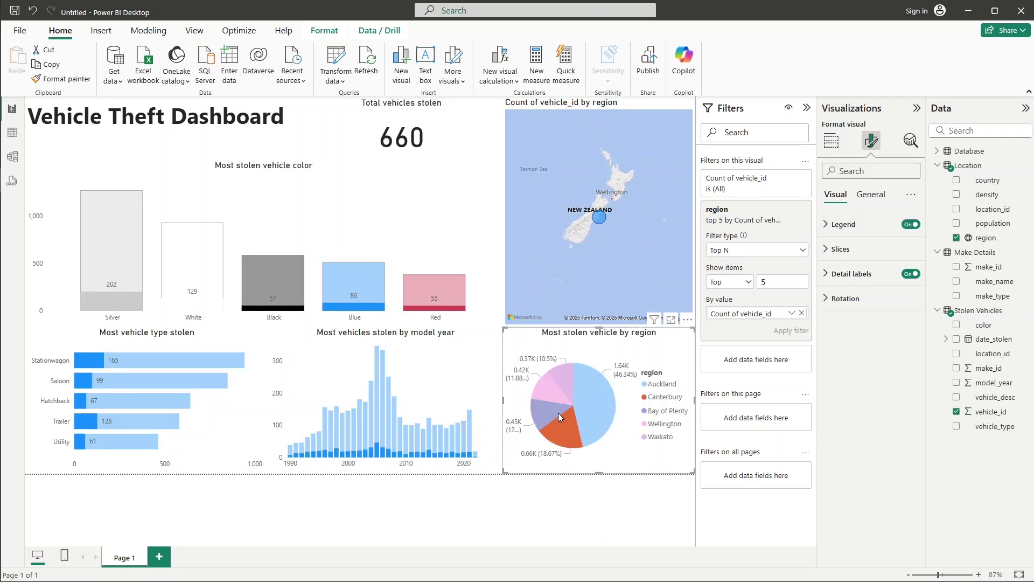
{"action": "mouse_move", "coordinate": [562, 426]}
{"action": "mouse_move", "coordinate": [378, 458]}
{"action": "mouse_move", "coordinate": [112, 266]}
- Compare the dashboard for the Auckland, Waikato, Wellington and Canterbury pie slices, and clear the selection
{"action": "left_click", "coordinate": [594, 389]}
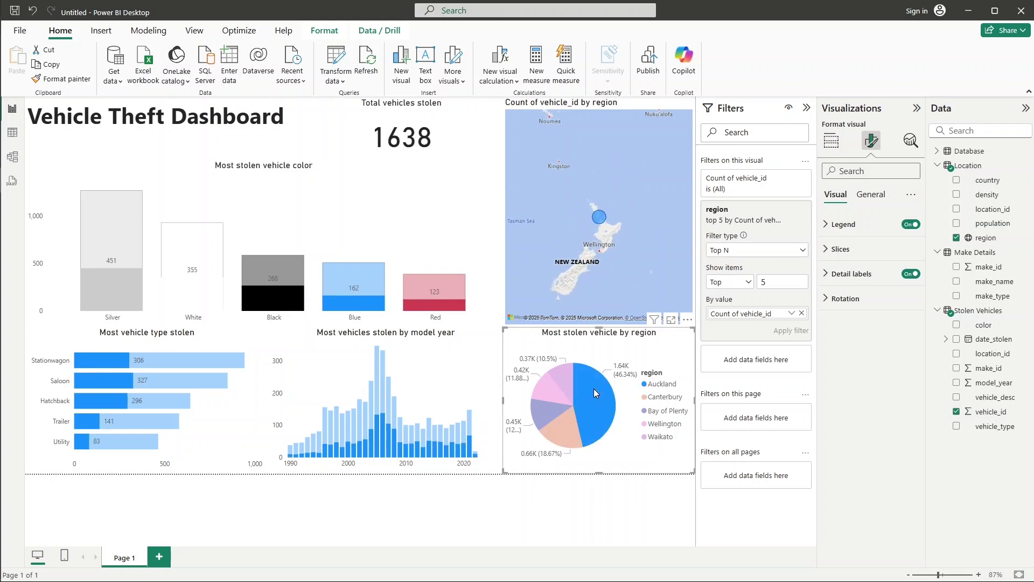
{"action": "mouse_move", "coordinate": [600, 403]}
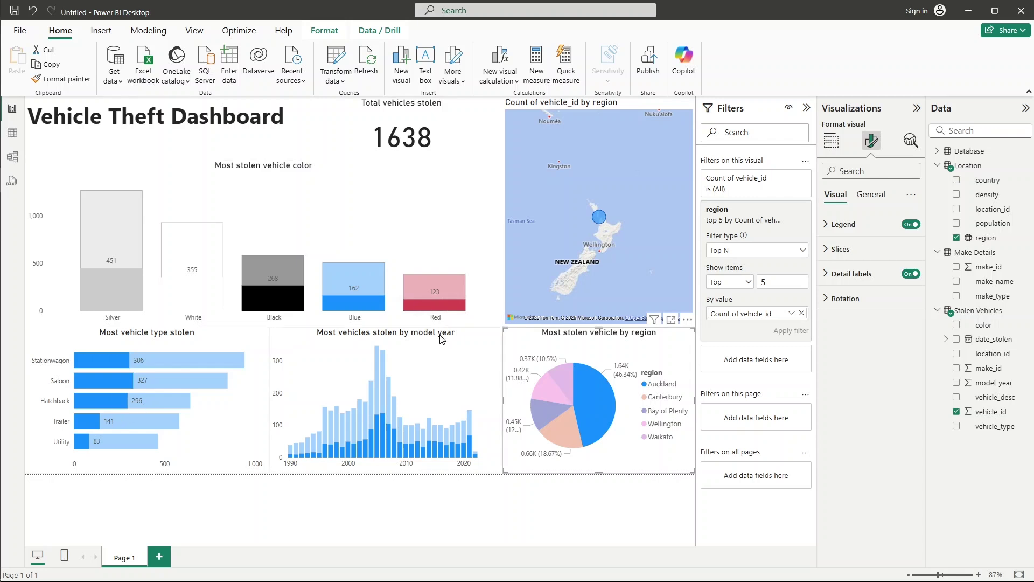
{"action": "left_click", "coordinate": [570, 375]}
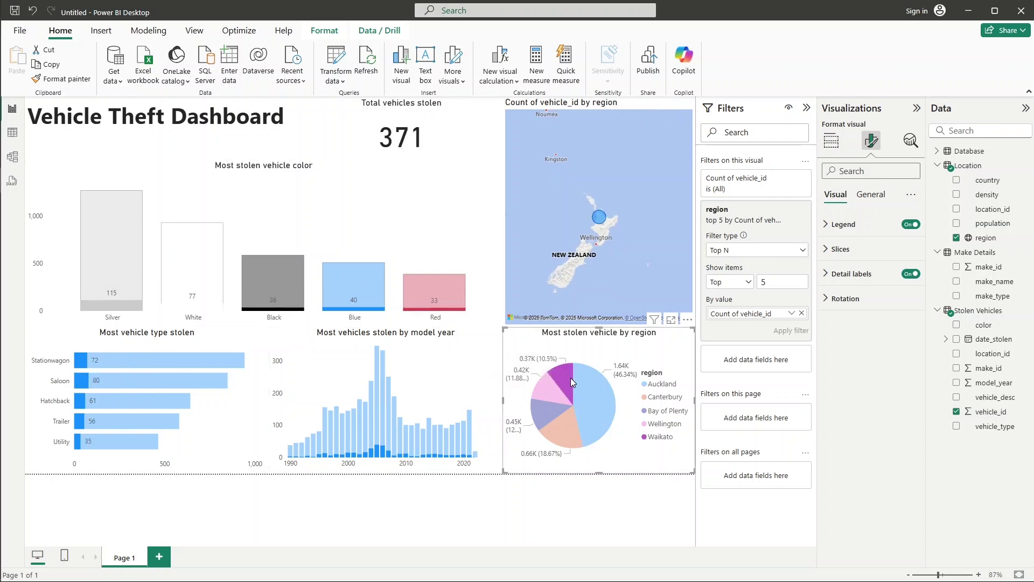
{"action": "mouse_move", "coordinate": [571, 377]}
{"action": "mouse_move", "coordinate": [544, 394]}
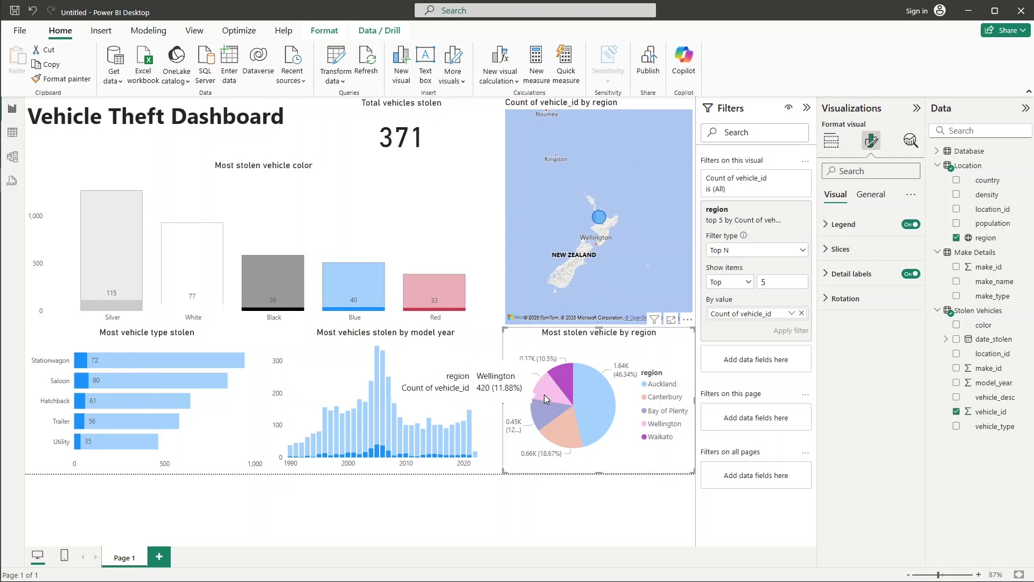
{"action": "left_click", "coordinate": [546, 396]}
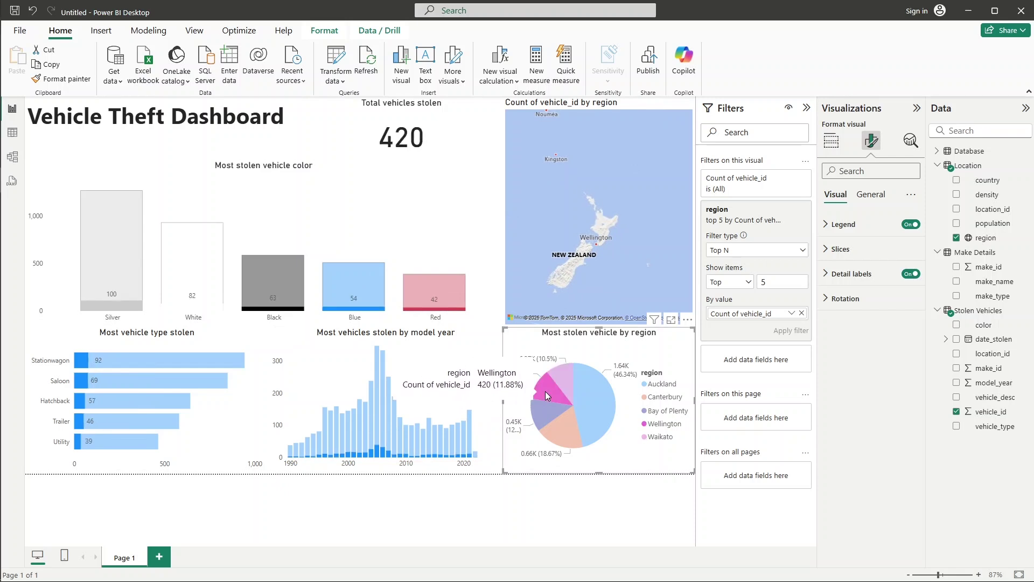
{"action": "left_click", "coordinate": [563, 380]}
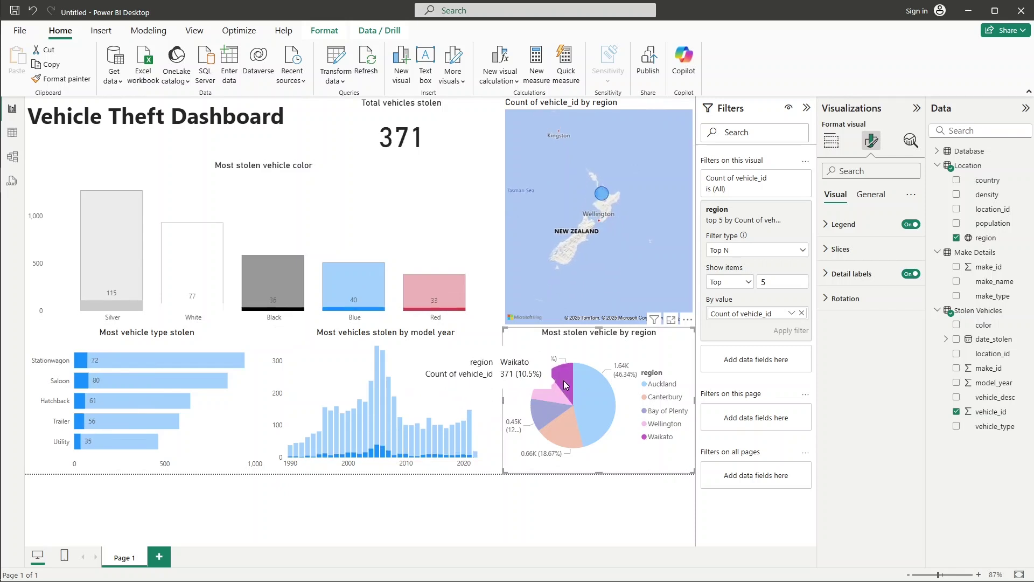
{"action": "left_click", "coordinate": [564, 381]}
{"action": "left_click", "coordinate": [557, 425]}
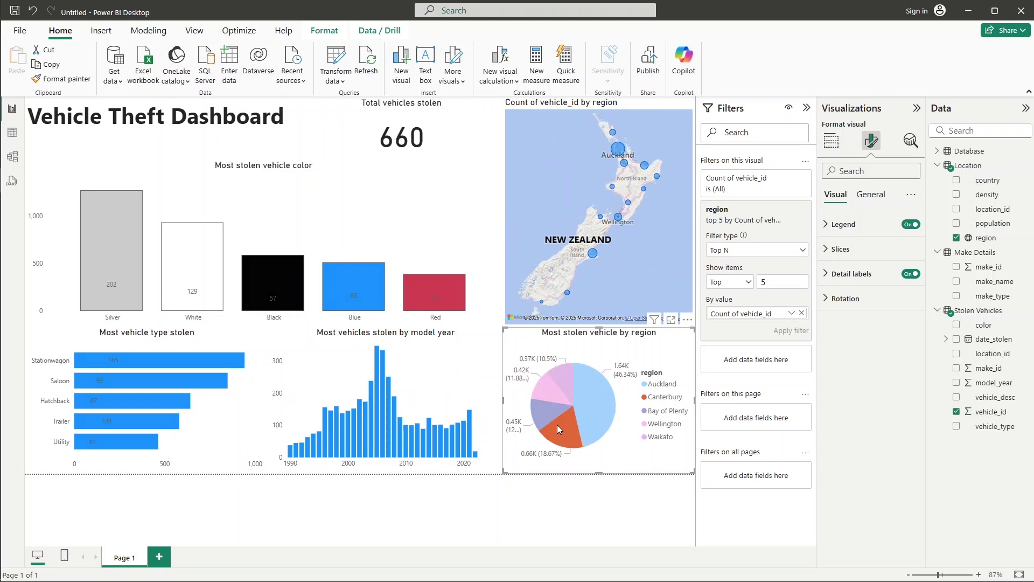
{"action": "left_click", "coordinate": [558, 424]}
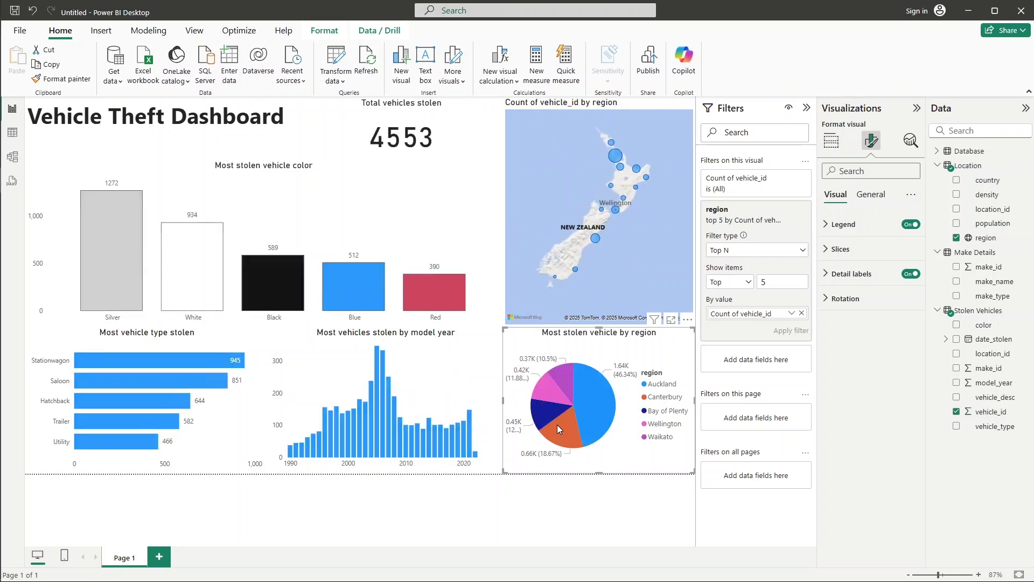
{"action": "left_click", "coordinate": [544, 509]}
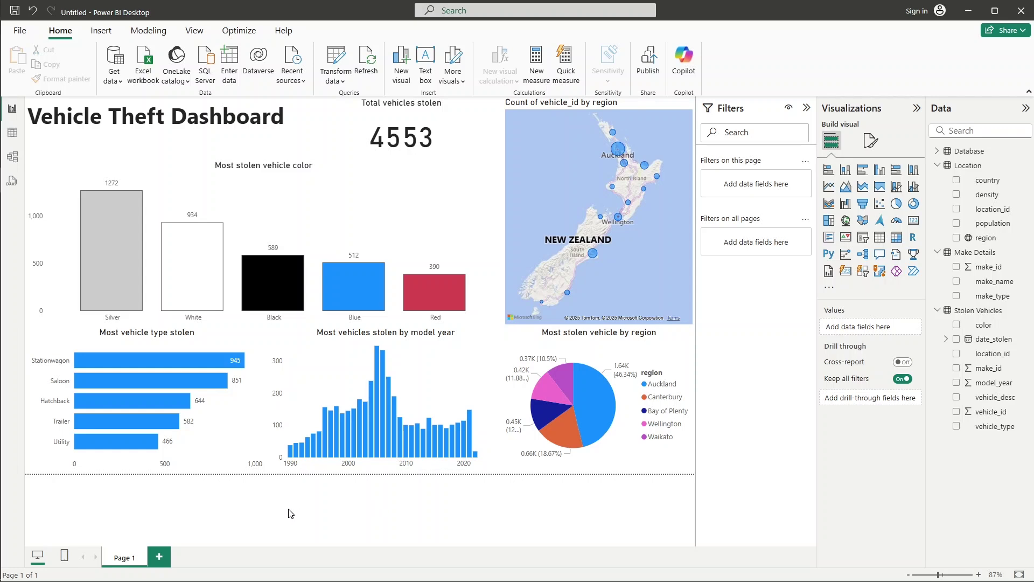
- Switch to the Azure portal in Chrome to view the gold container
{"action": "mouse_move", "coordinate": [1, 323]}
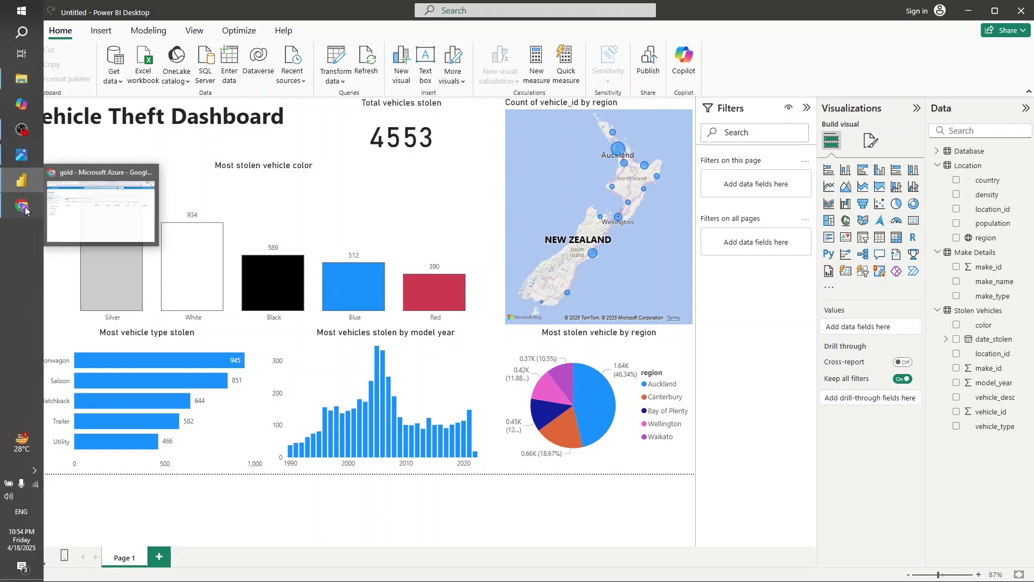
{"action": "left_click", "coordinate": [24, 208]}
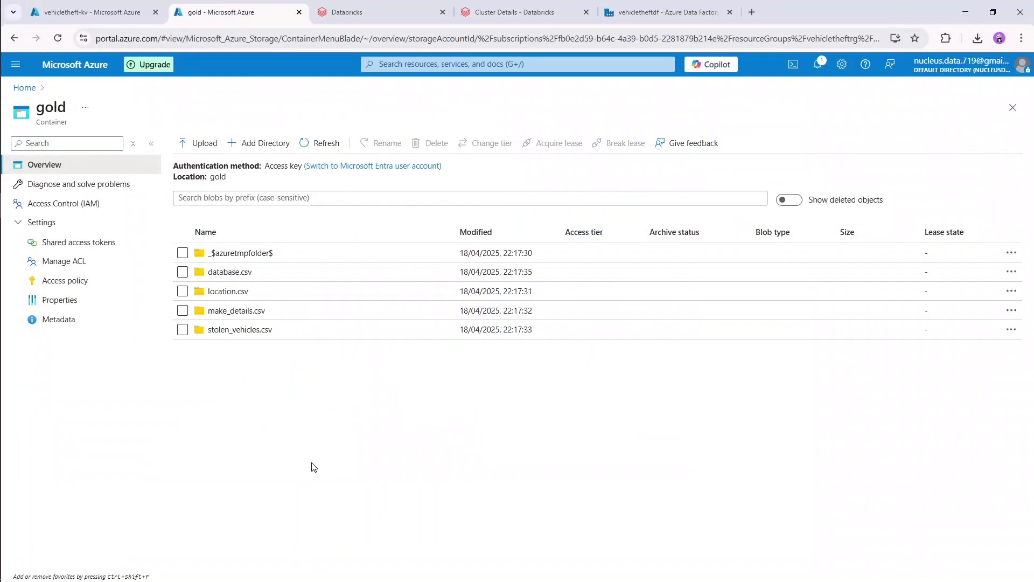
- Search the portal for resource groups and open the vehicletheftrg resource group
{"action": "left_click", "coordinate": [78, 67]}
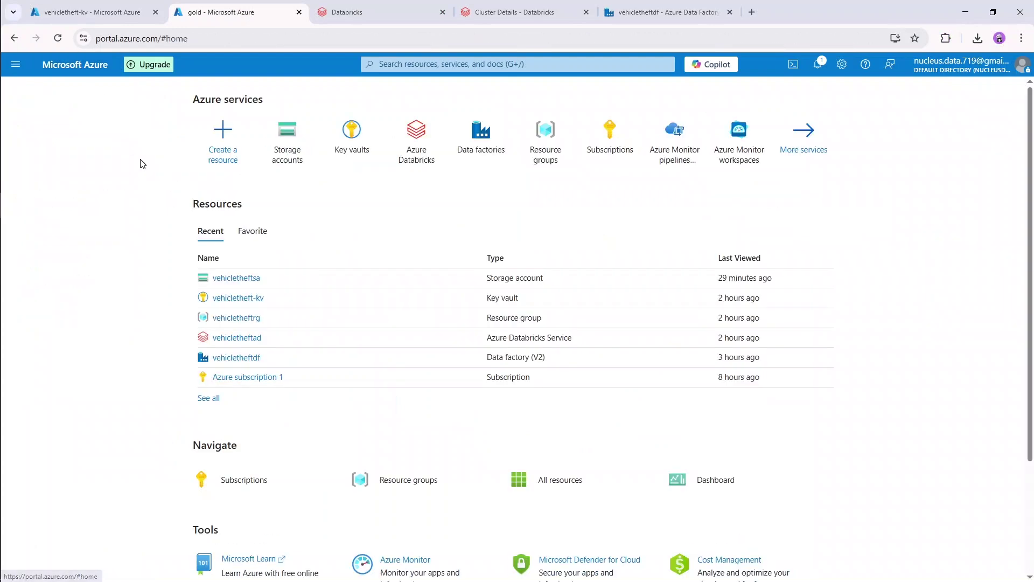
{"action": "left_click", "coordinate": [425, 64]}
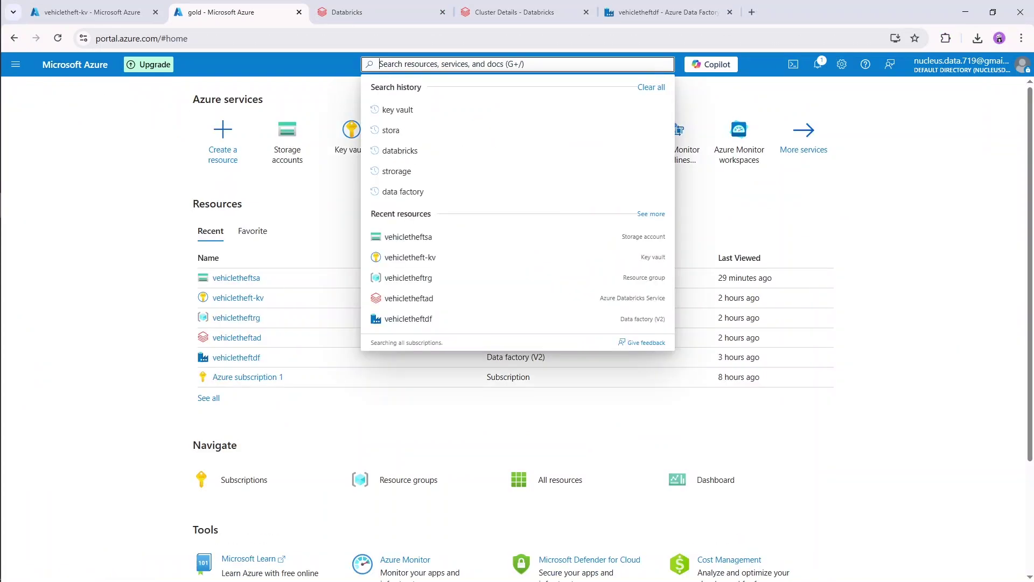
{"action": "type", "text": "resour"}
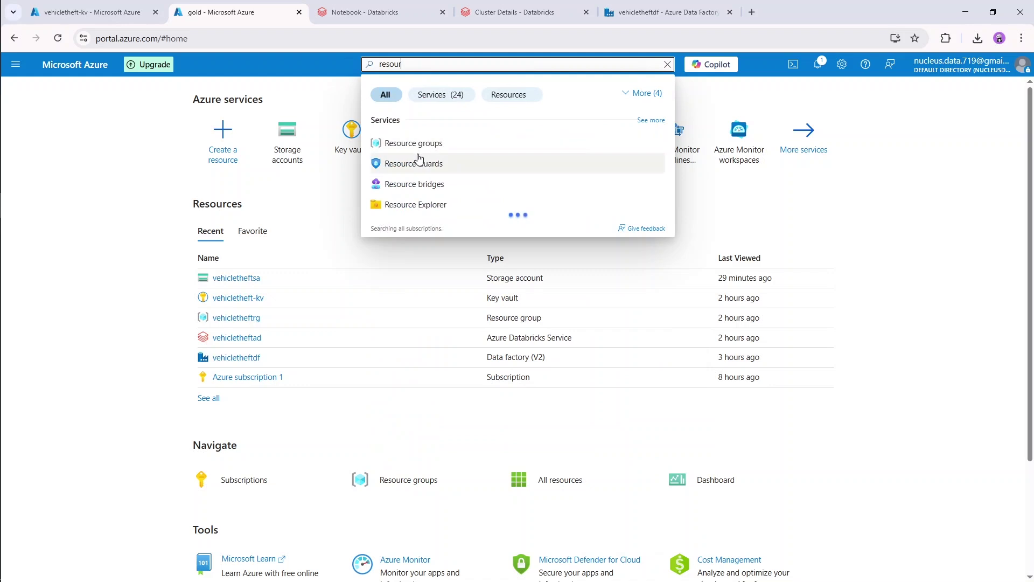
{"action": "left_click", "coordinate": [414, 143]}
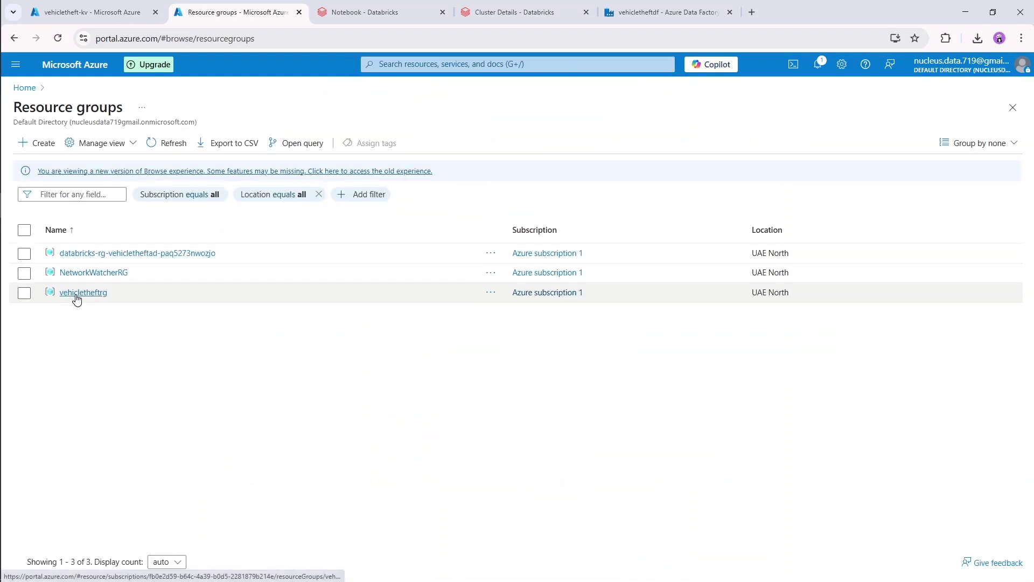
{"action": "left_click", "coordinate": [73, 296]}
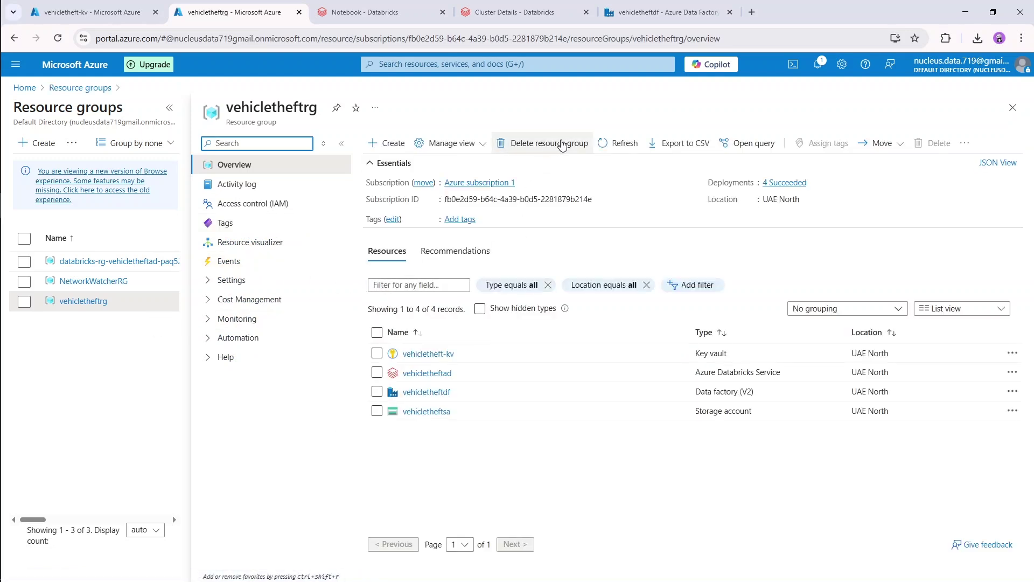
- Delete the vehicletheftrg resource group with all its dependent resources, entering vehicletheftrg as the confirmation name
{"action": "left_click", "coordinate": [562, 143]}
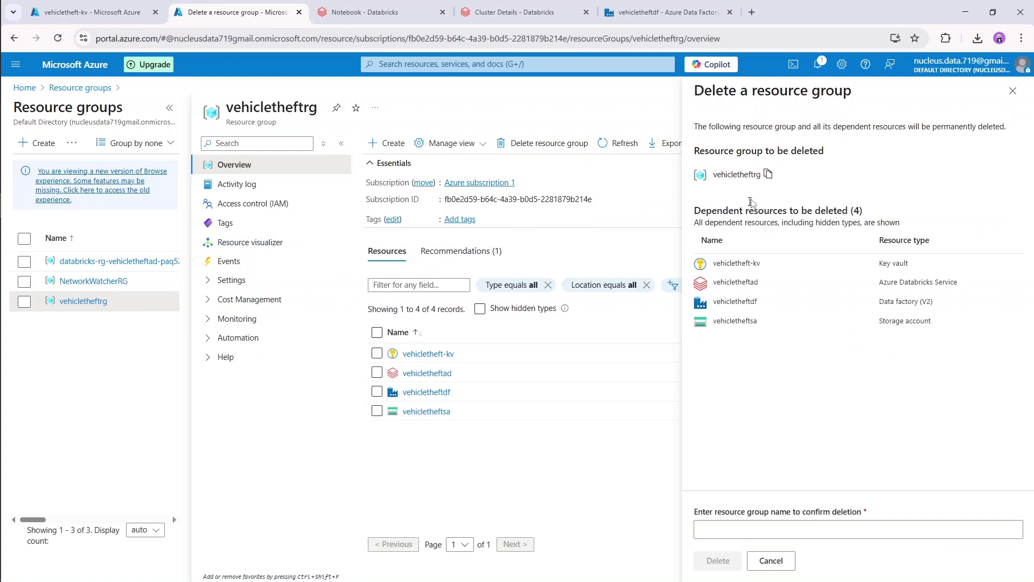
{"action": "left_click", "coordinate": [769, 175]}
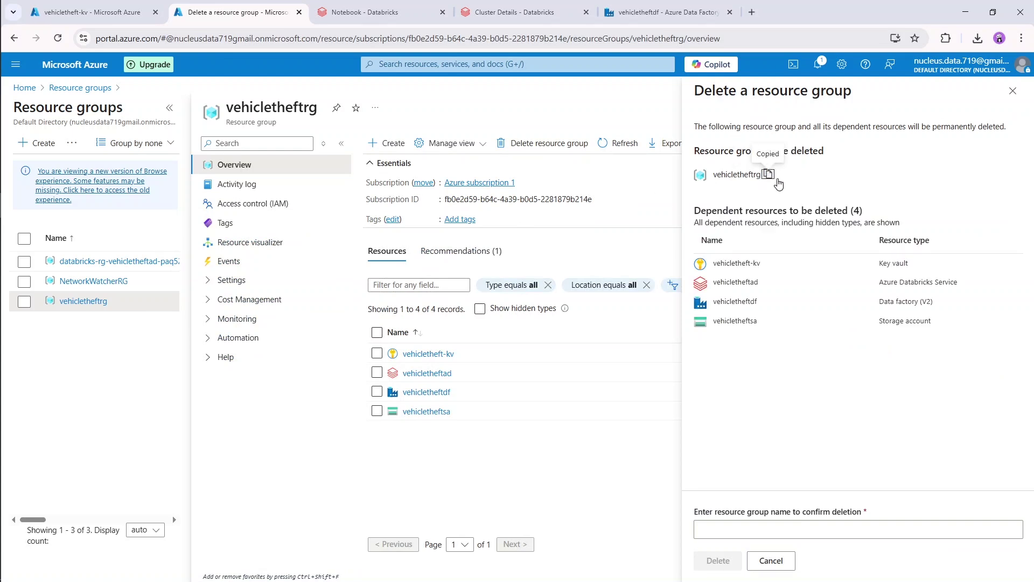
{"action": "left_click", "coordinate": [762, 534]}
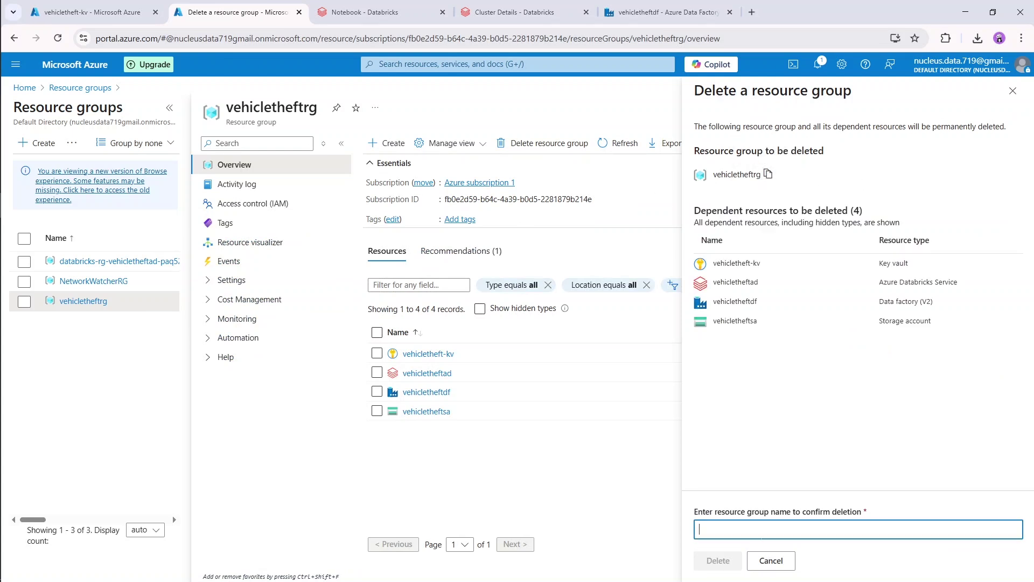
{"action": "key", "text": "ctrl+v"}
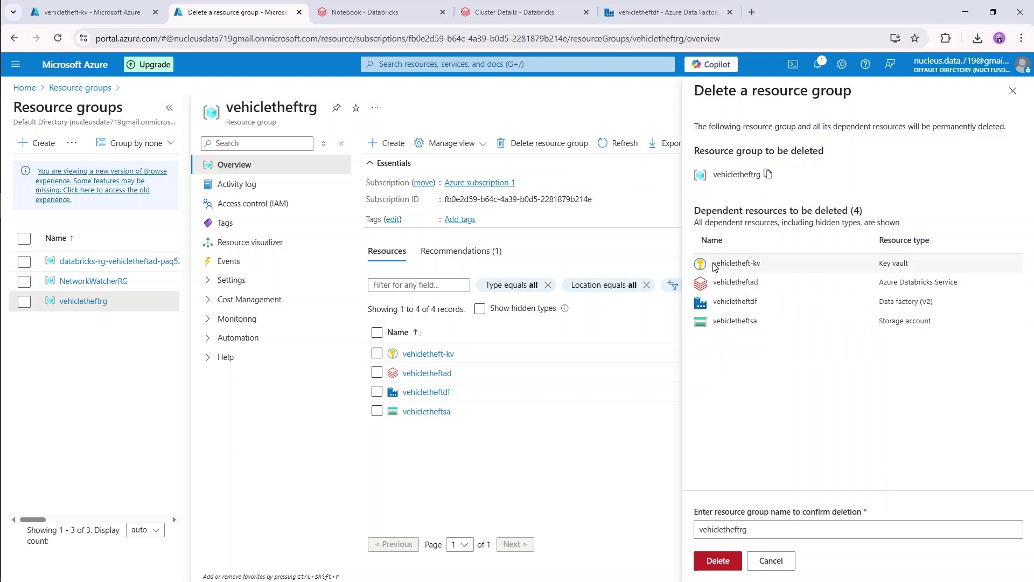
{"action": "left_click_drag", "start_coordinate": [712, 263], "coordinate": [766, 325]}
{"action": "left_click", "coordinate": [774, 296]}
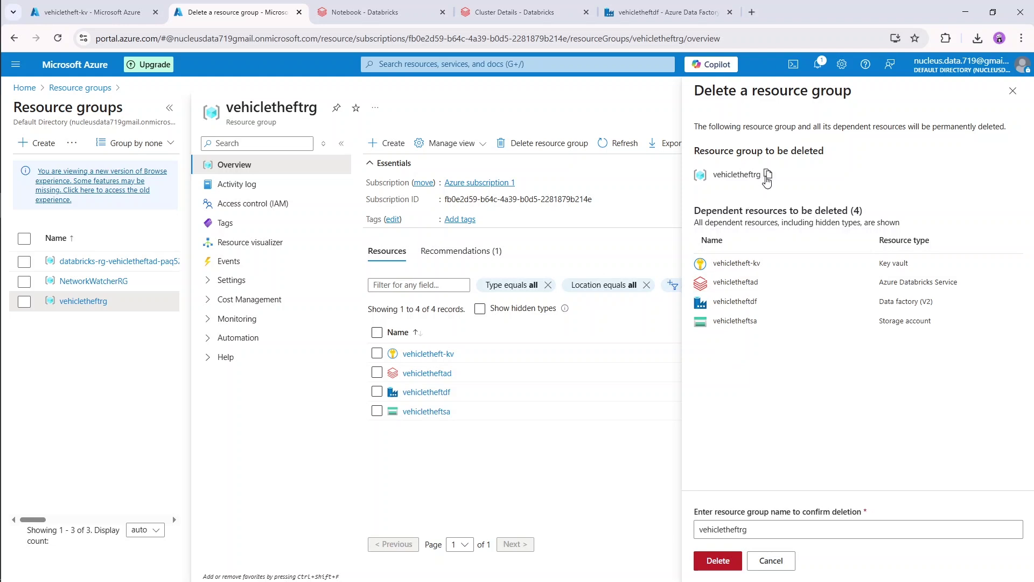
{"action": "left_click", "coordinate": [747, 530]}
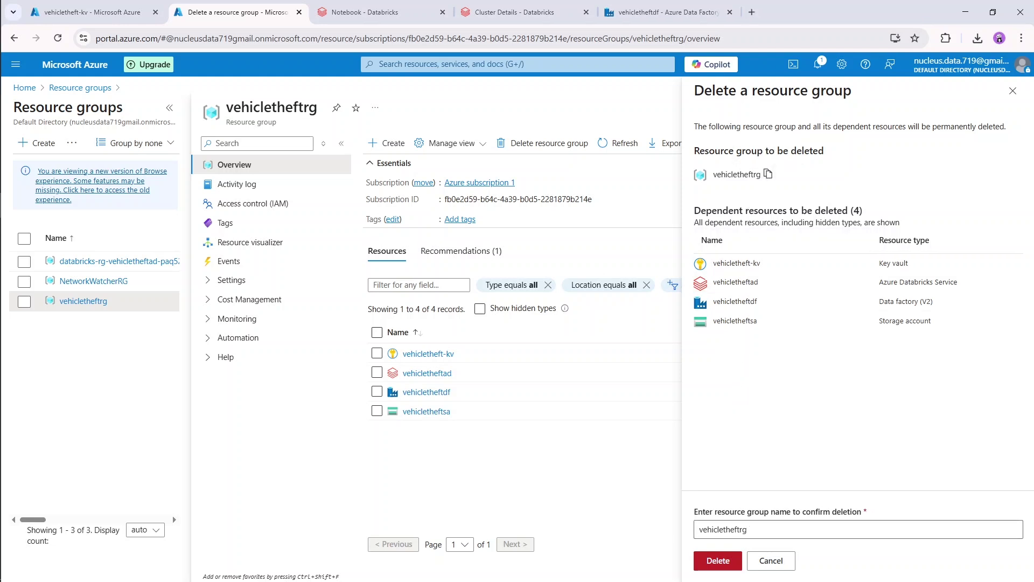
{"action": "left_click", "coordinate": [726, 561]}
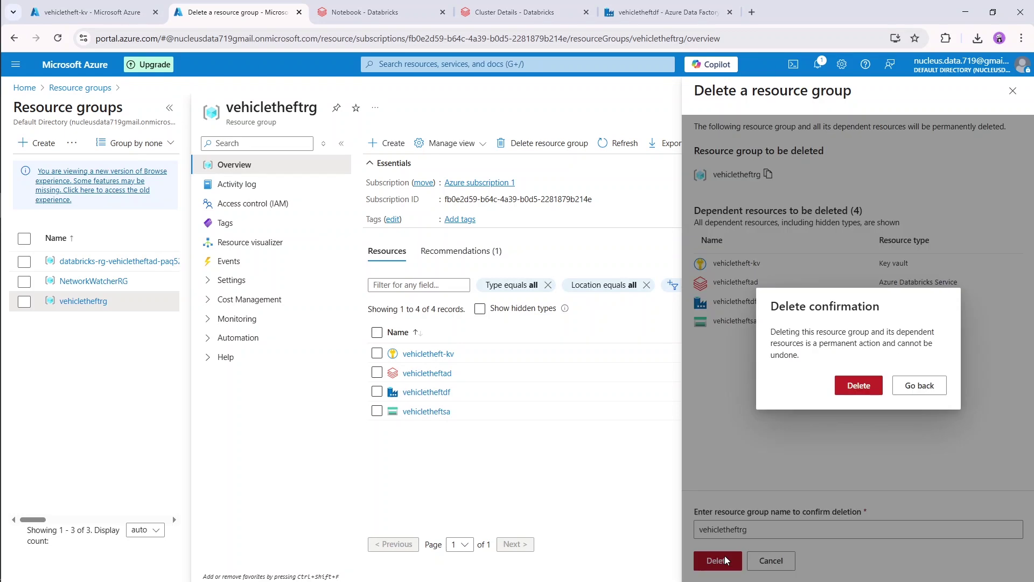
{"action": "left_click", "coordinate": [862, 386]}
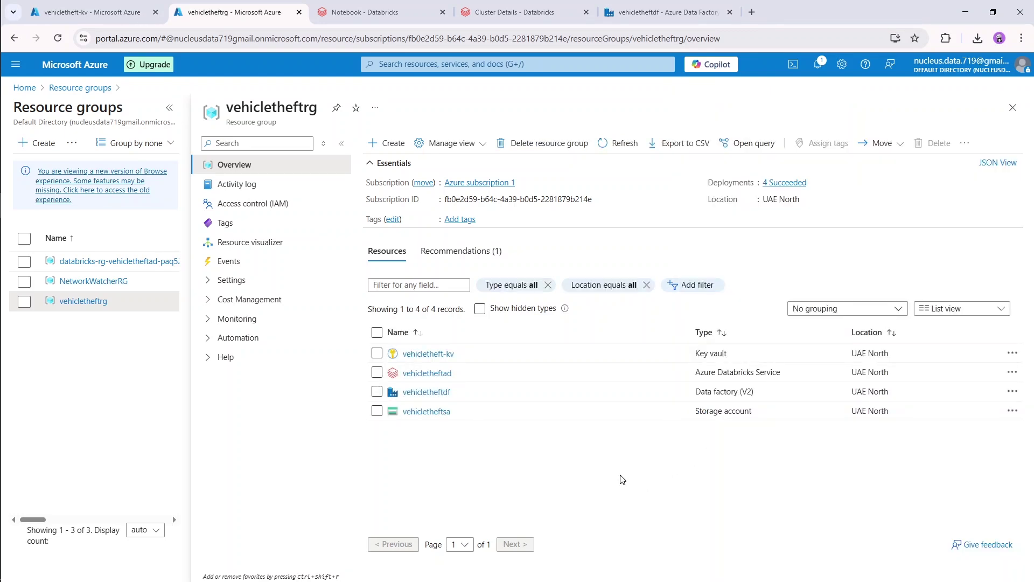
- Check the deletion notification and refresh the vehicletheftrg resource list
{"action": "left_click", "coordinate": [818, 64]}
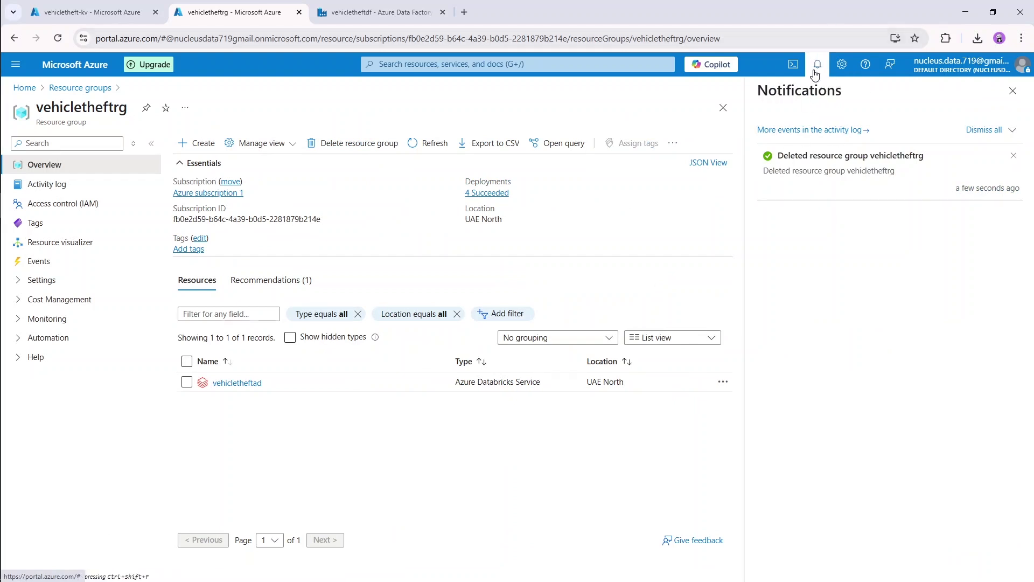
{"action": "left_click", "coordinate": [817, 65]}
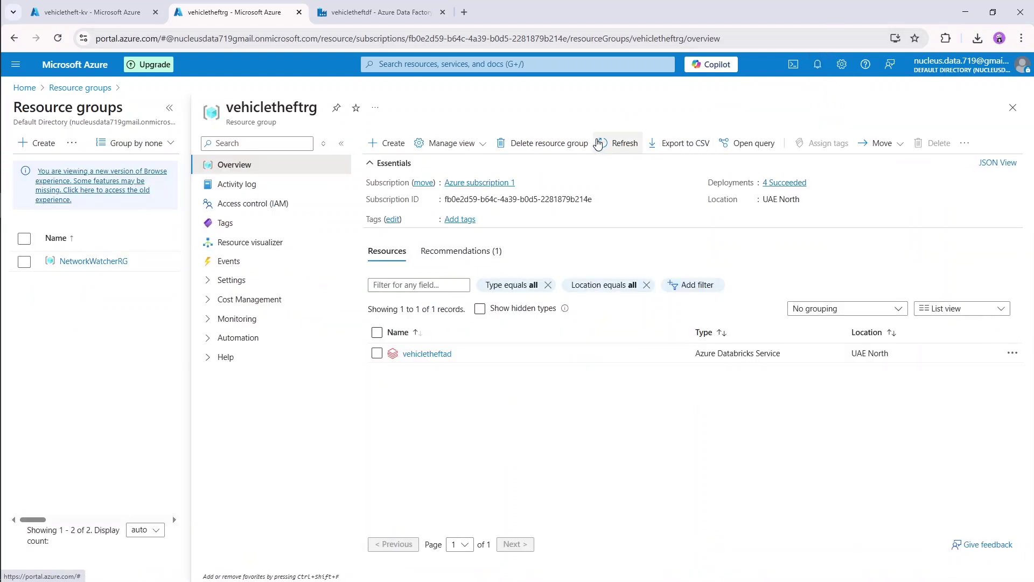
{"action": "left_click", "coordinate": [625, 143]}
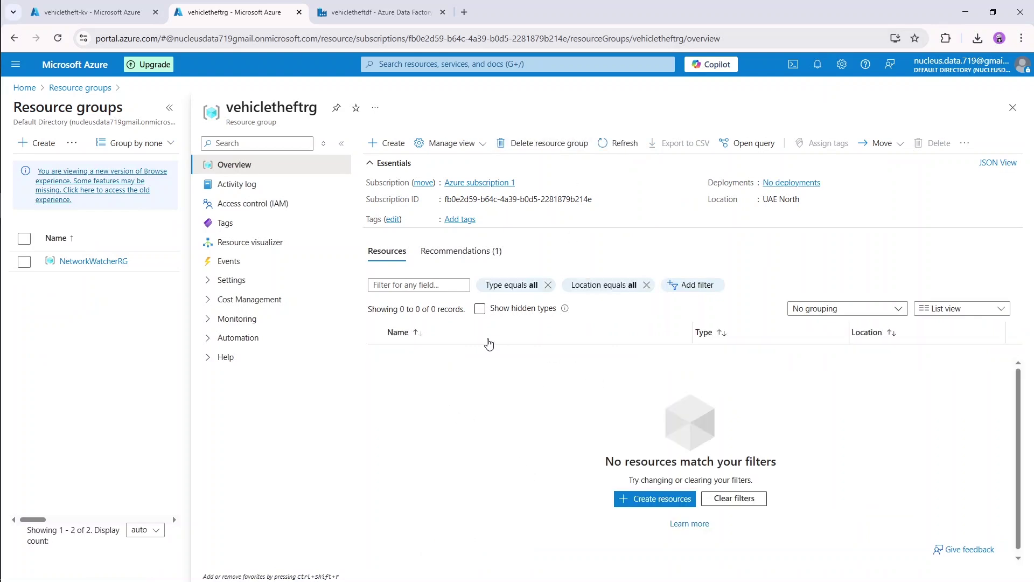
- Review the remaining resource groups and the storage accounts list, and return to the portal home page
{"action": "left_click", "coordinate": [81, 88]}
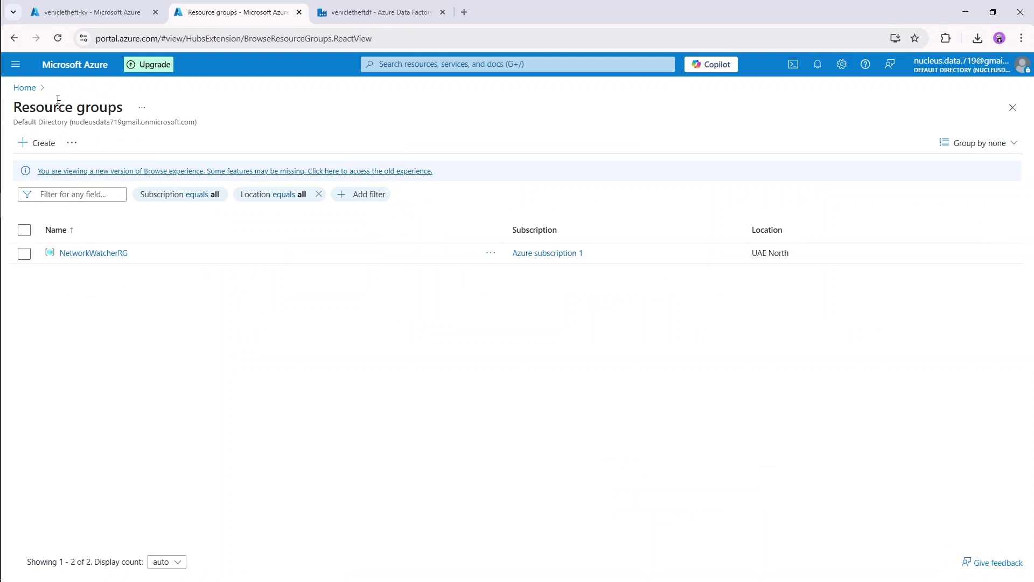
{"action": "left_click", "coordinate": [78, 64]}
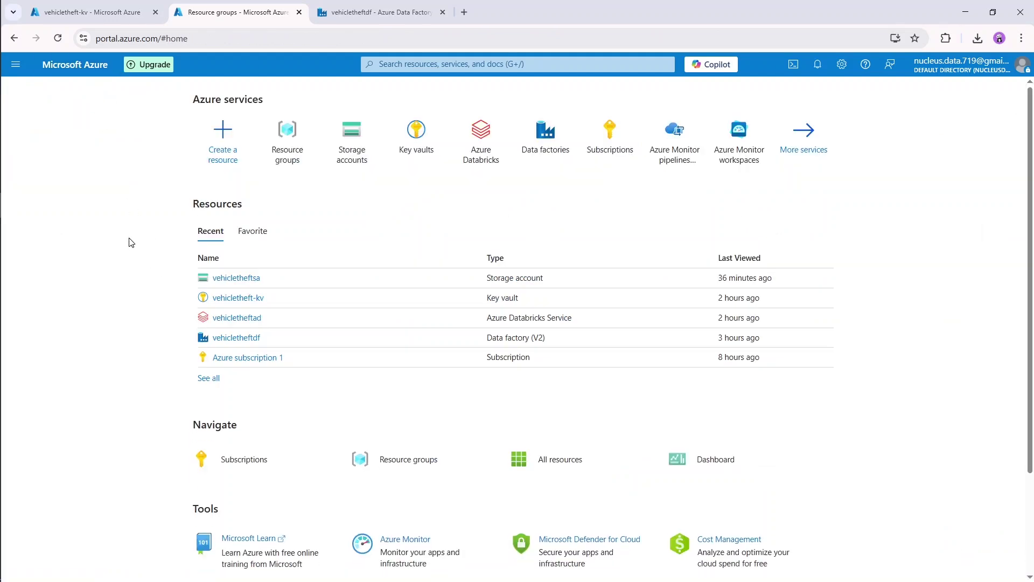
{"action": "left_click", "coordinate": [345, 158]}
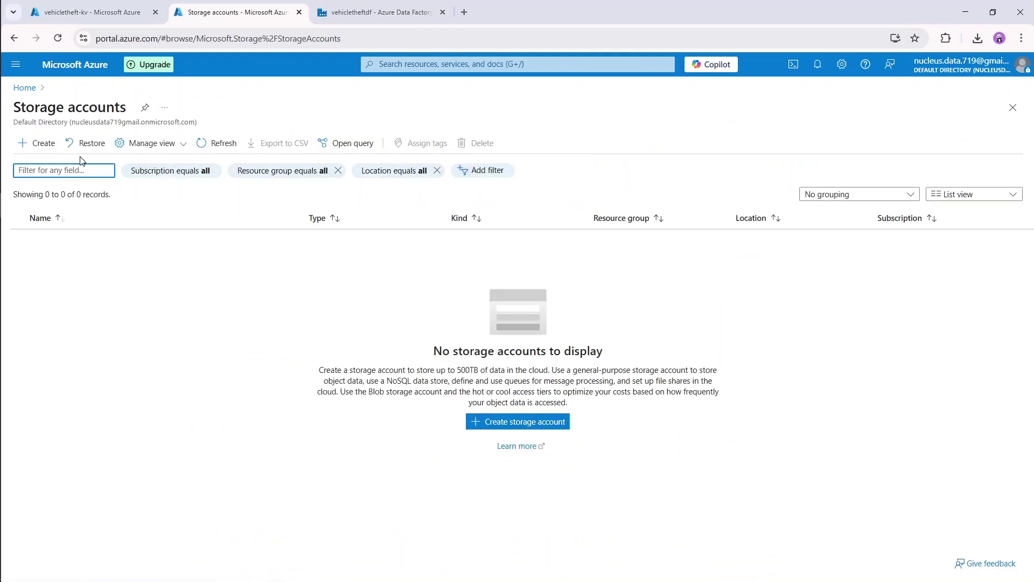
{"action": "left_click", "coordinate": [14, 38]}
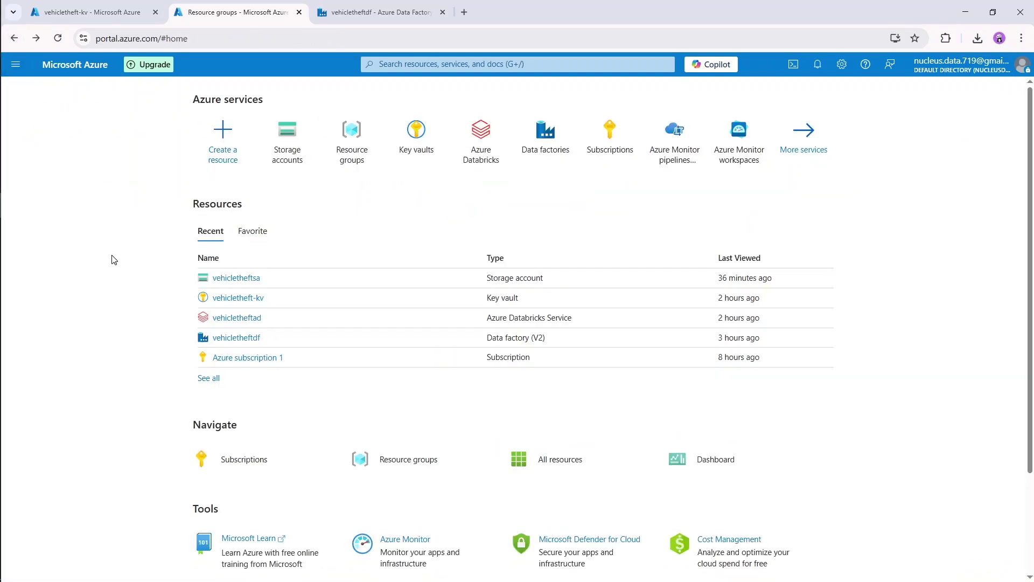